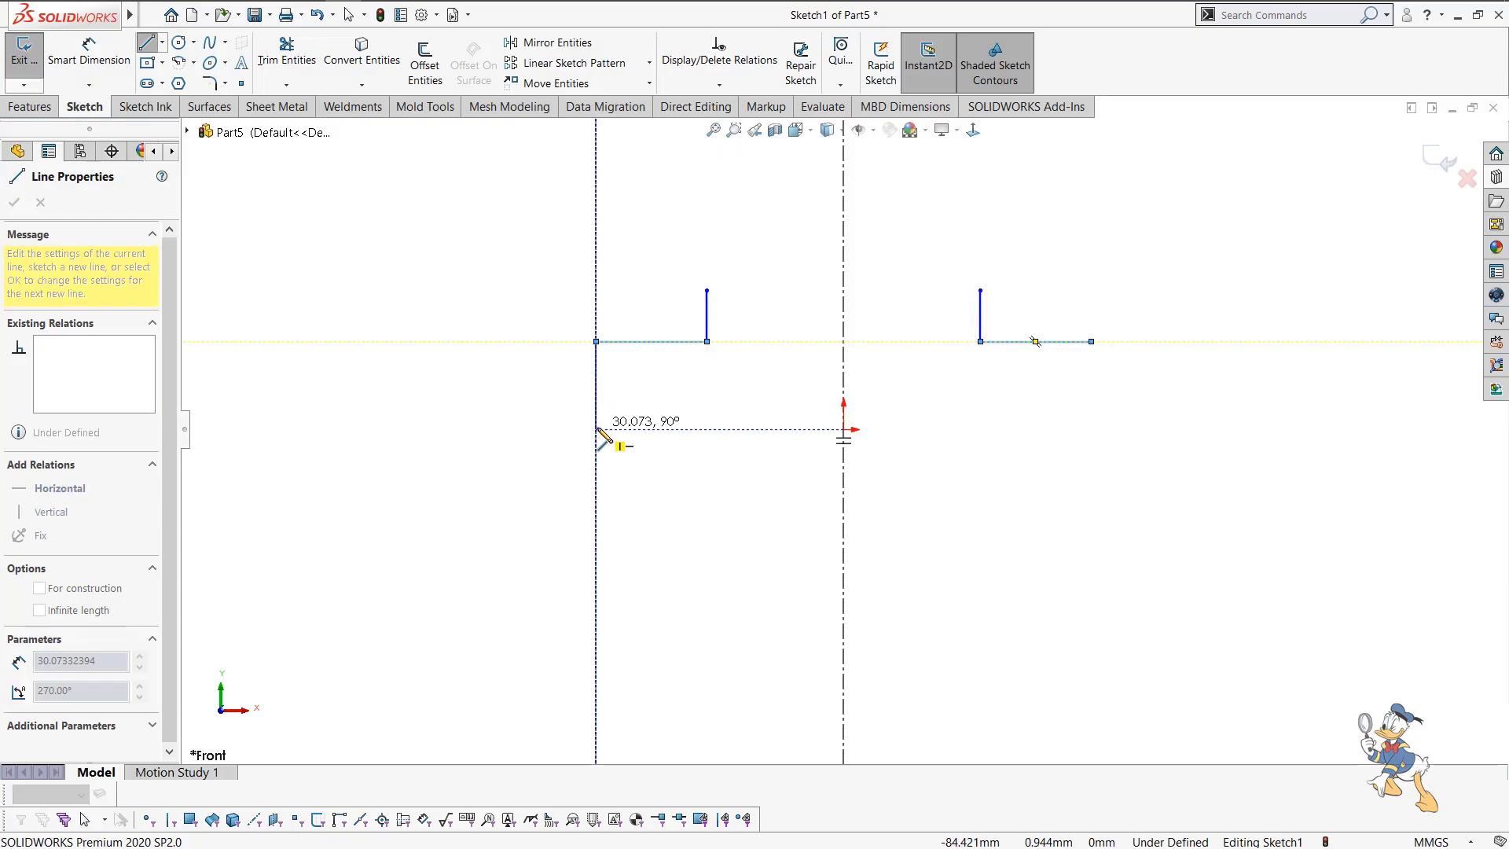
Complete the mirrored profile with a side line about 30 mm down and a horizontal base line ending at the origin.
click(595, 429)
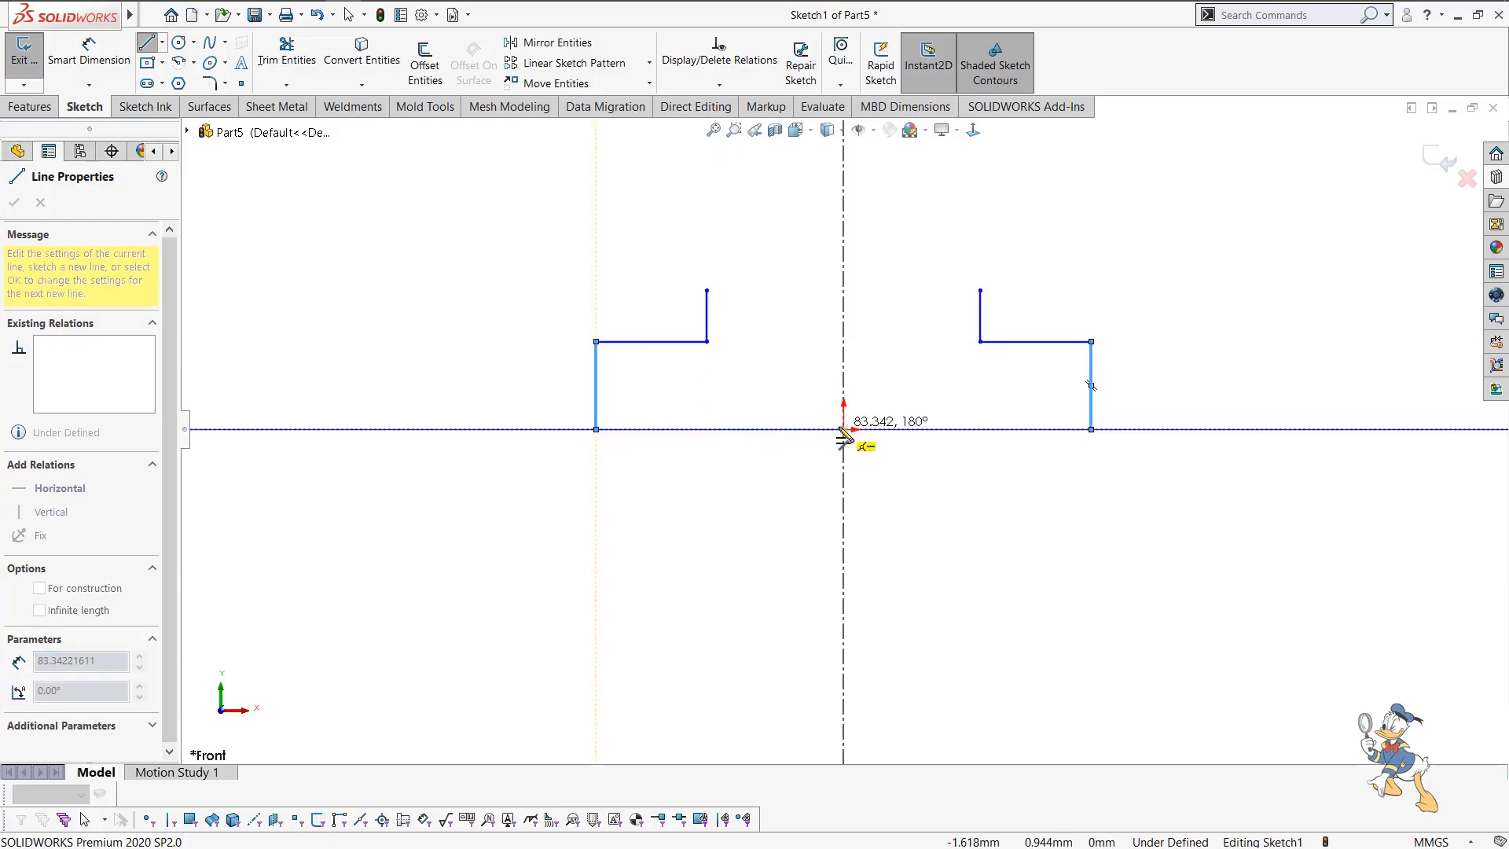
click(844, 430)
key(Escape)
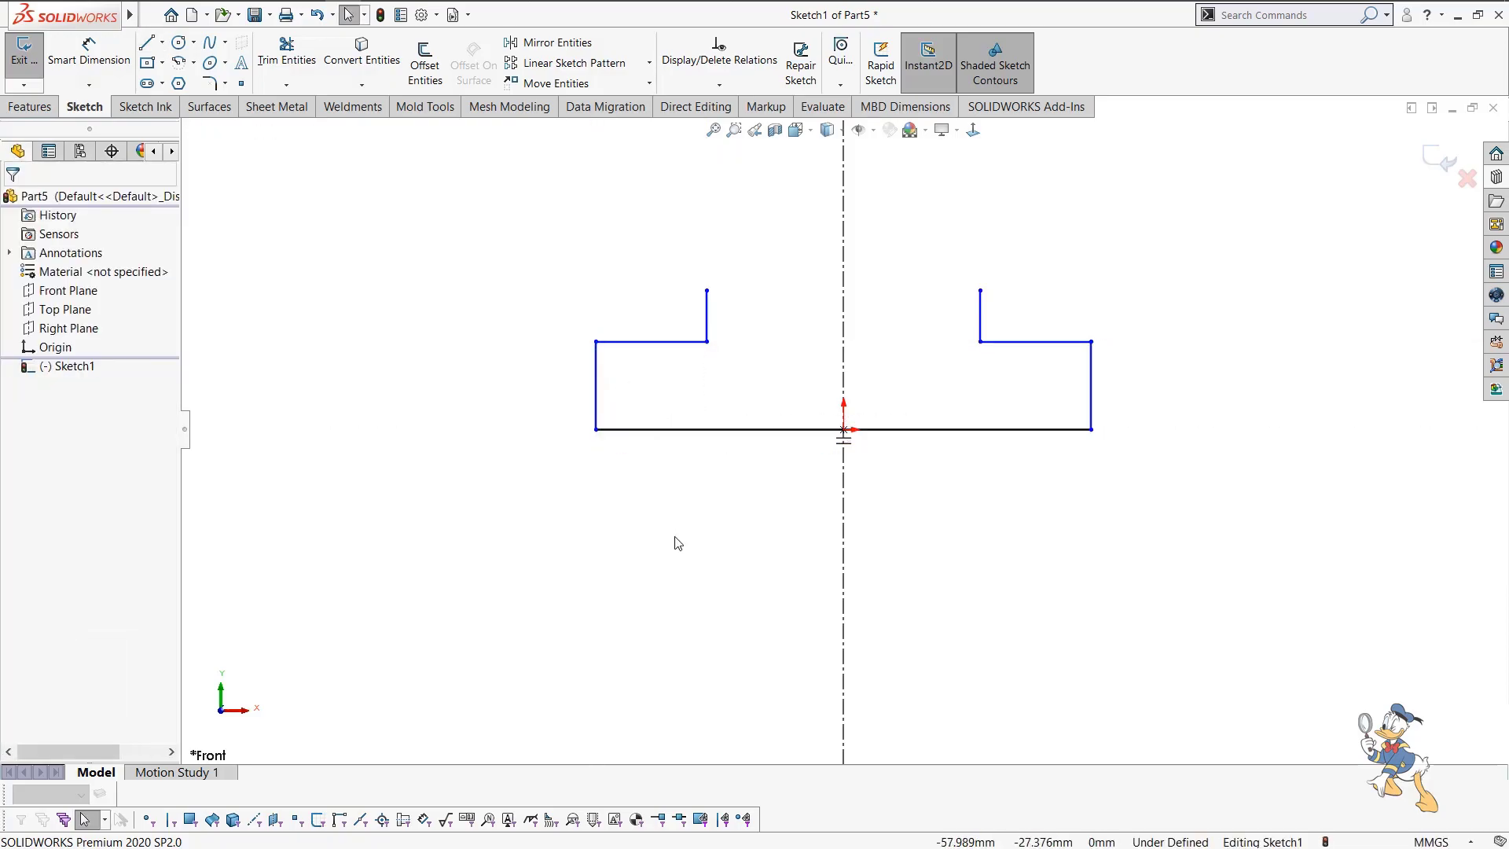
Fully define all entities in the sketch with horizontal and vertical baseline dimensions from the origin.
right_click(715, 430)
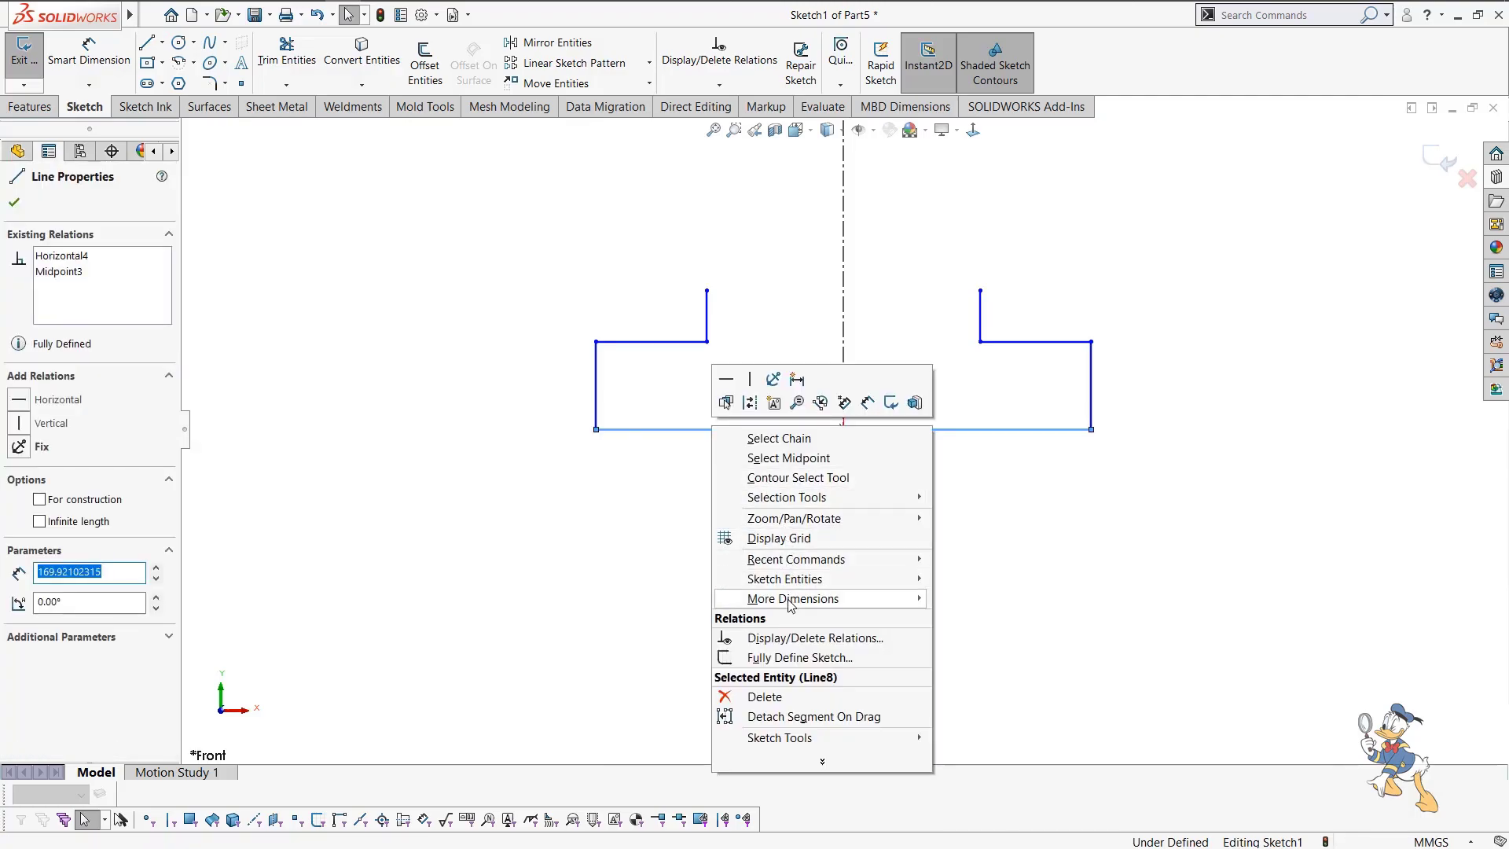
click(796, 657)
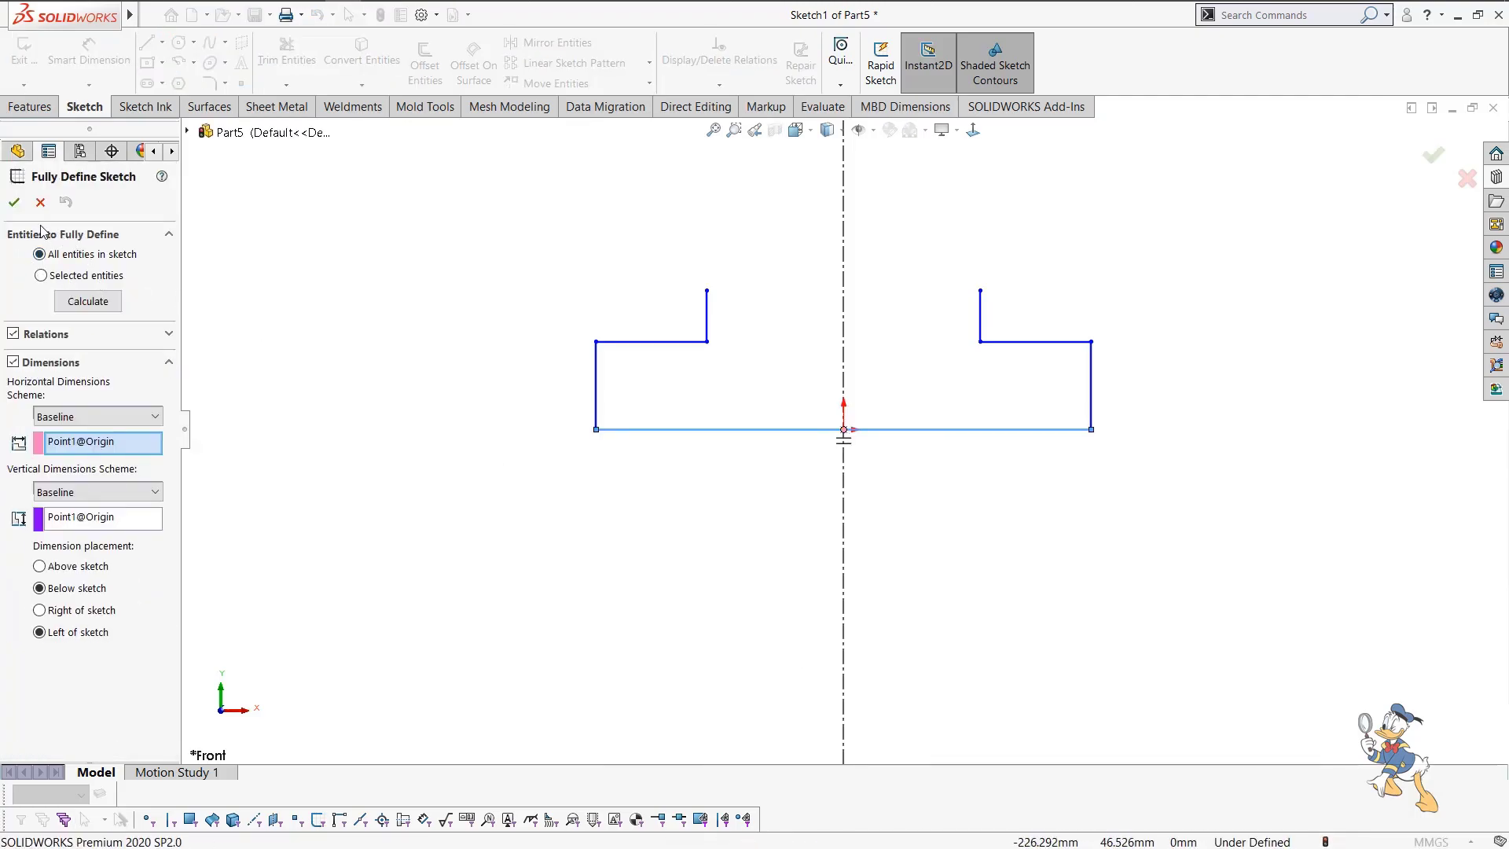
click(15, 203)
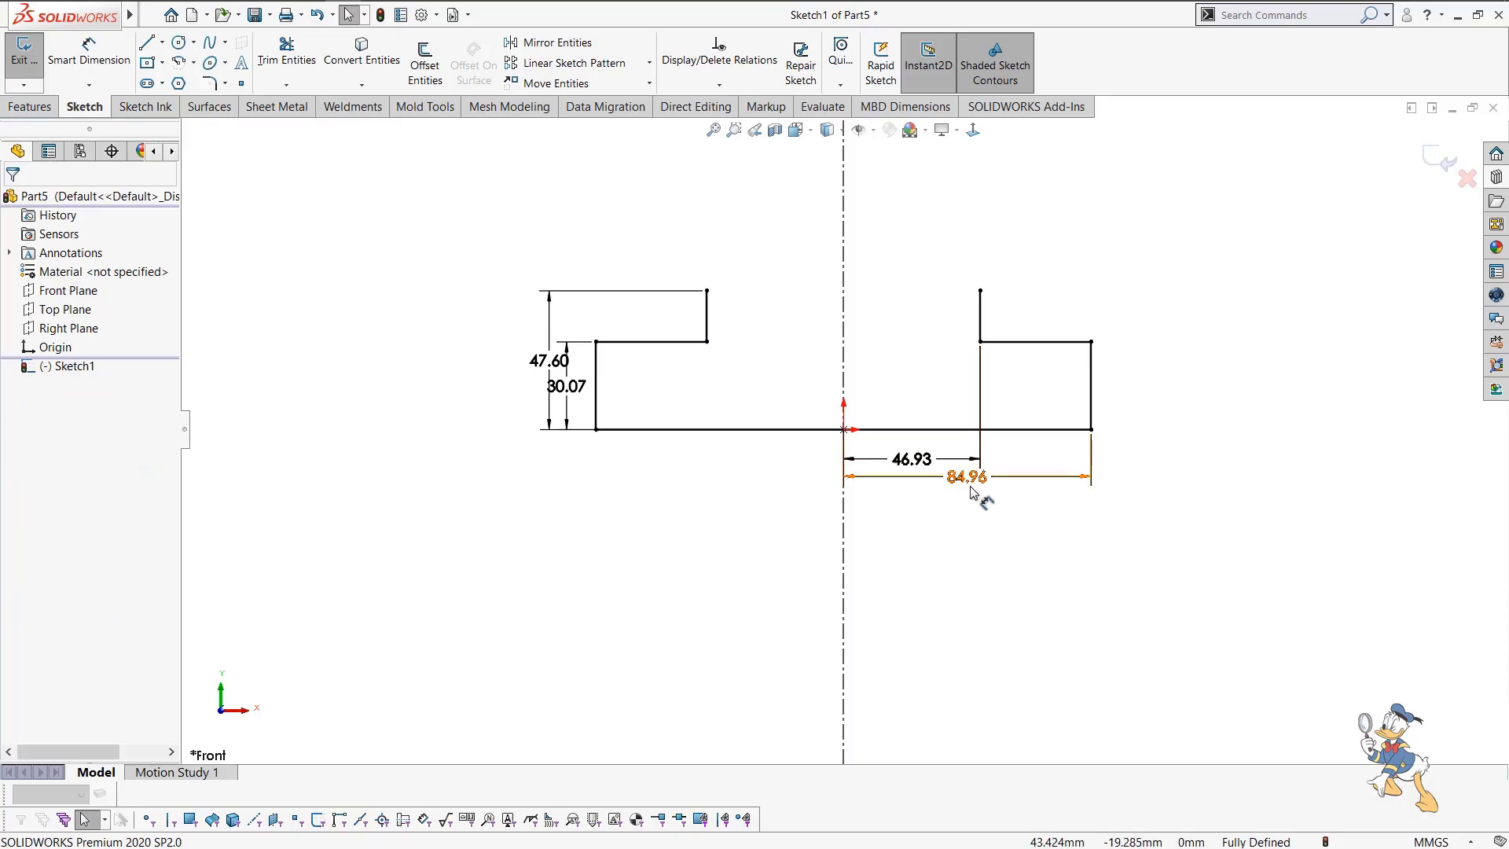
Set the horizontal distances from the origin to 98 mm for the outer side line and 87 mm for the upper lip.
click(972, 491)
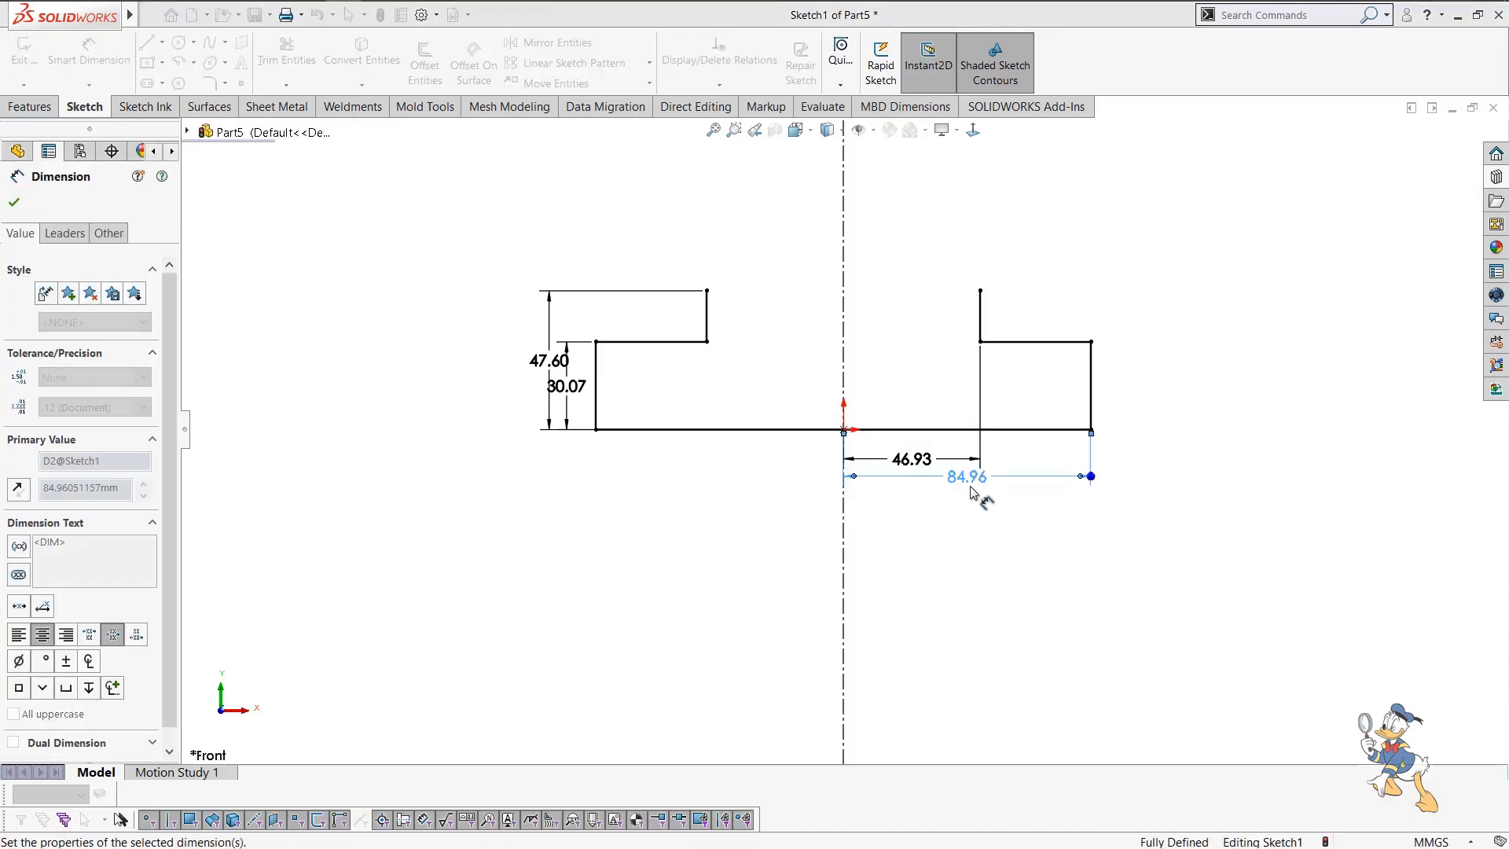
text(98)
key(Return)
double_click(889, 463)
text(87)
key(Return)
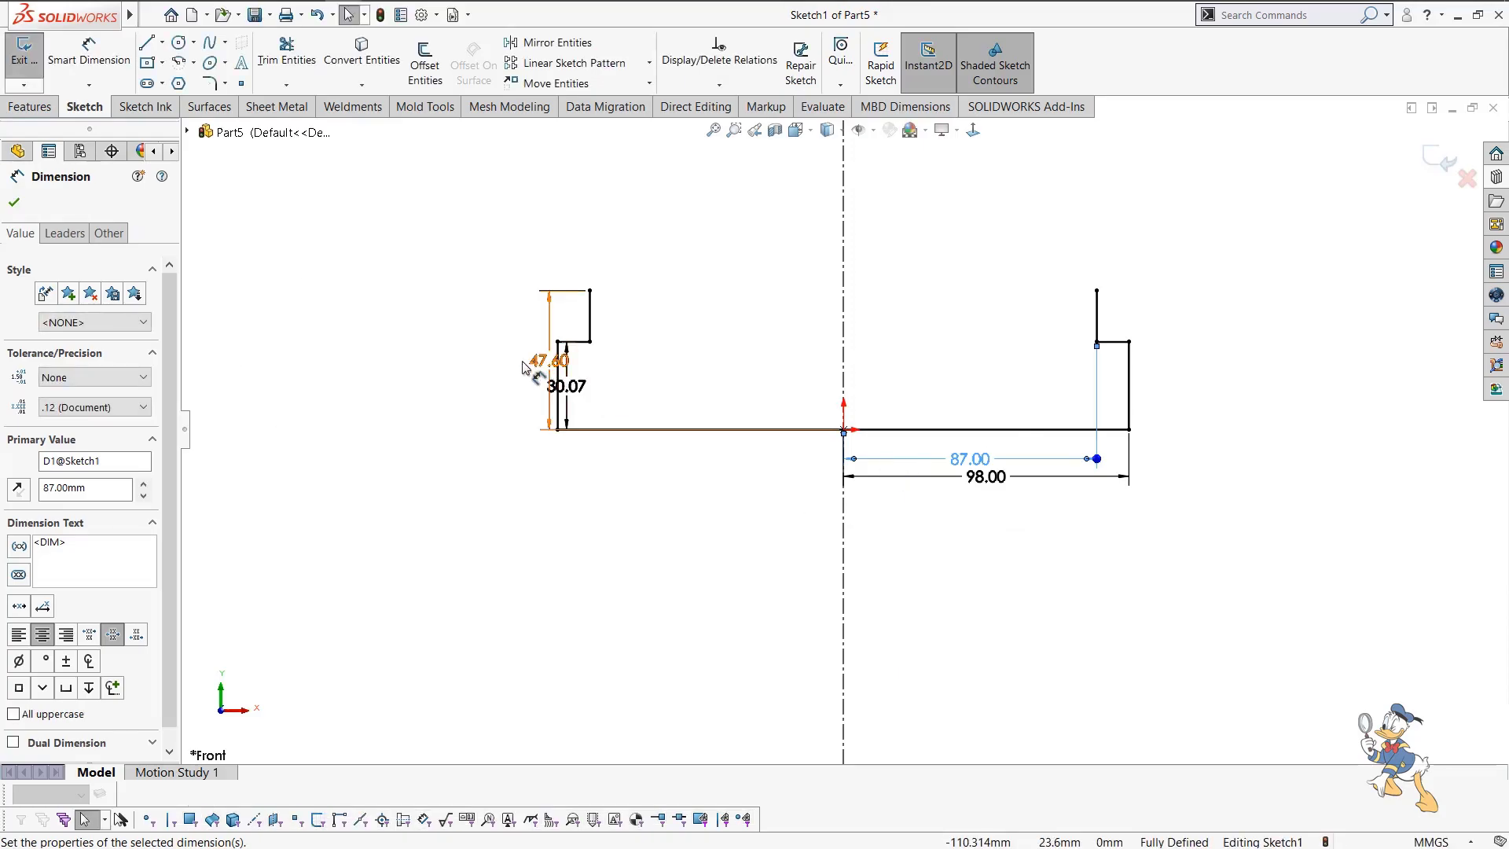
Set the profile's overall height to 54 mm and the outer side line's height to 40 mm.
double_click(521, 366)
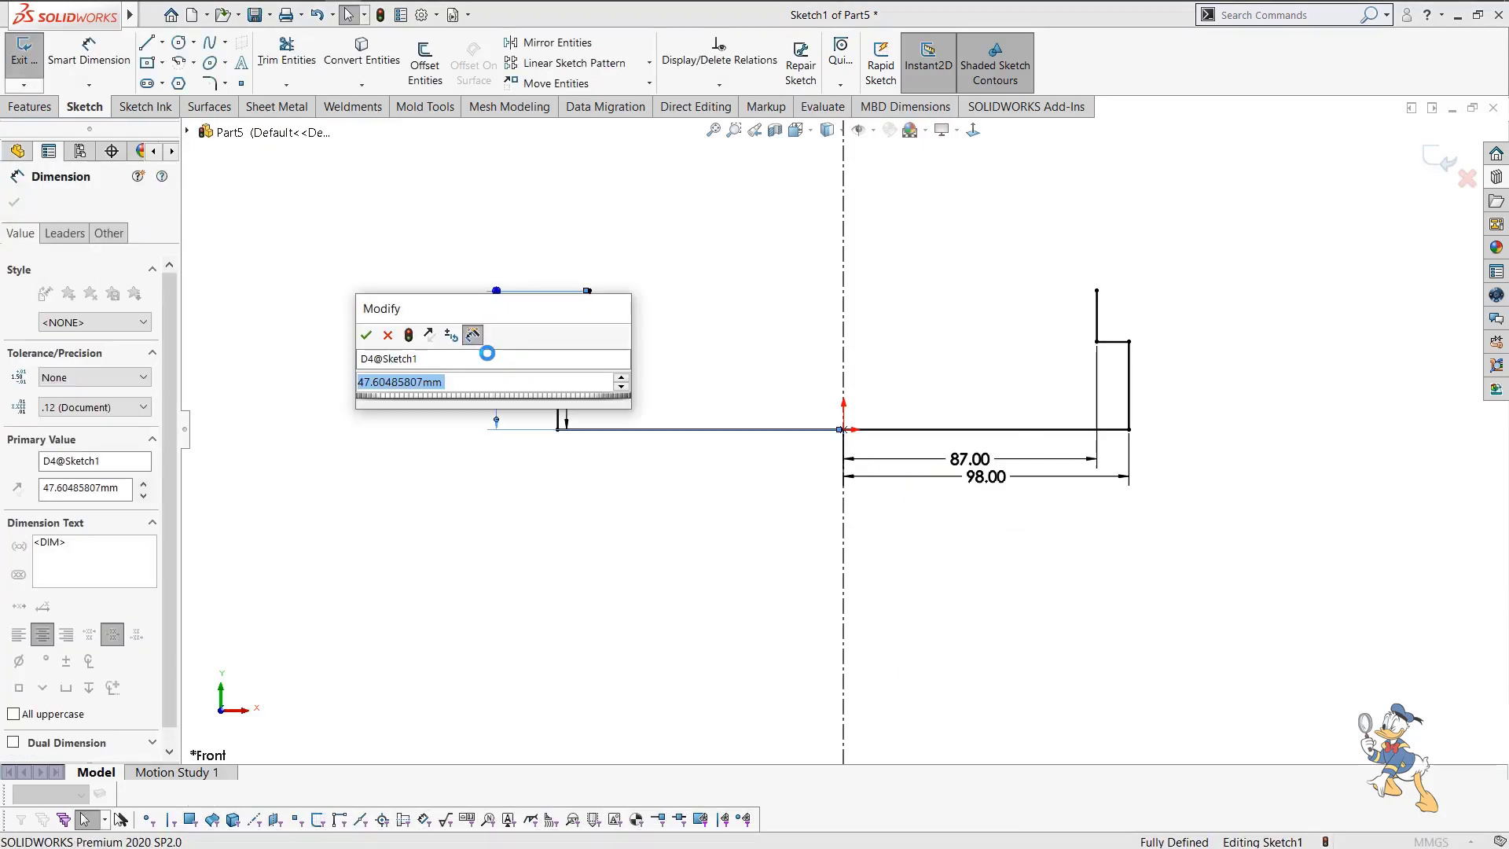
text(54)
key(Return)
click(531, 392)
double_click(528, 390)
text(40)
key(Return)
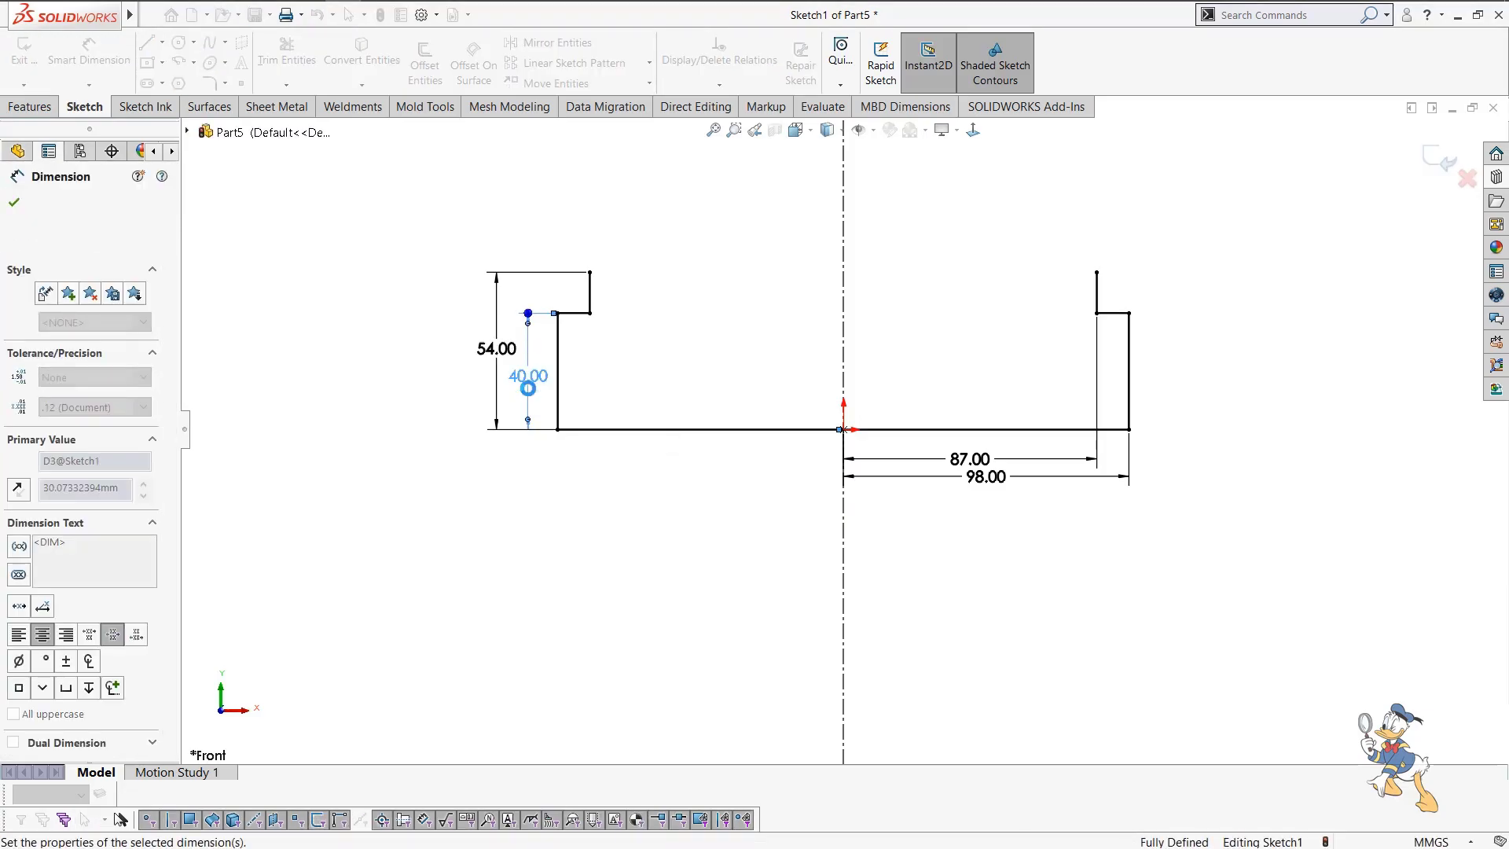
click(306, 270)
Start a sheet metal Base Flange from the profile with a Mid Plane depth of 291 mm.
click(277, 106)
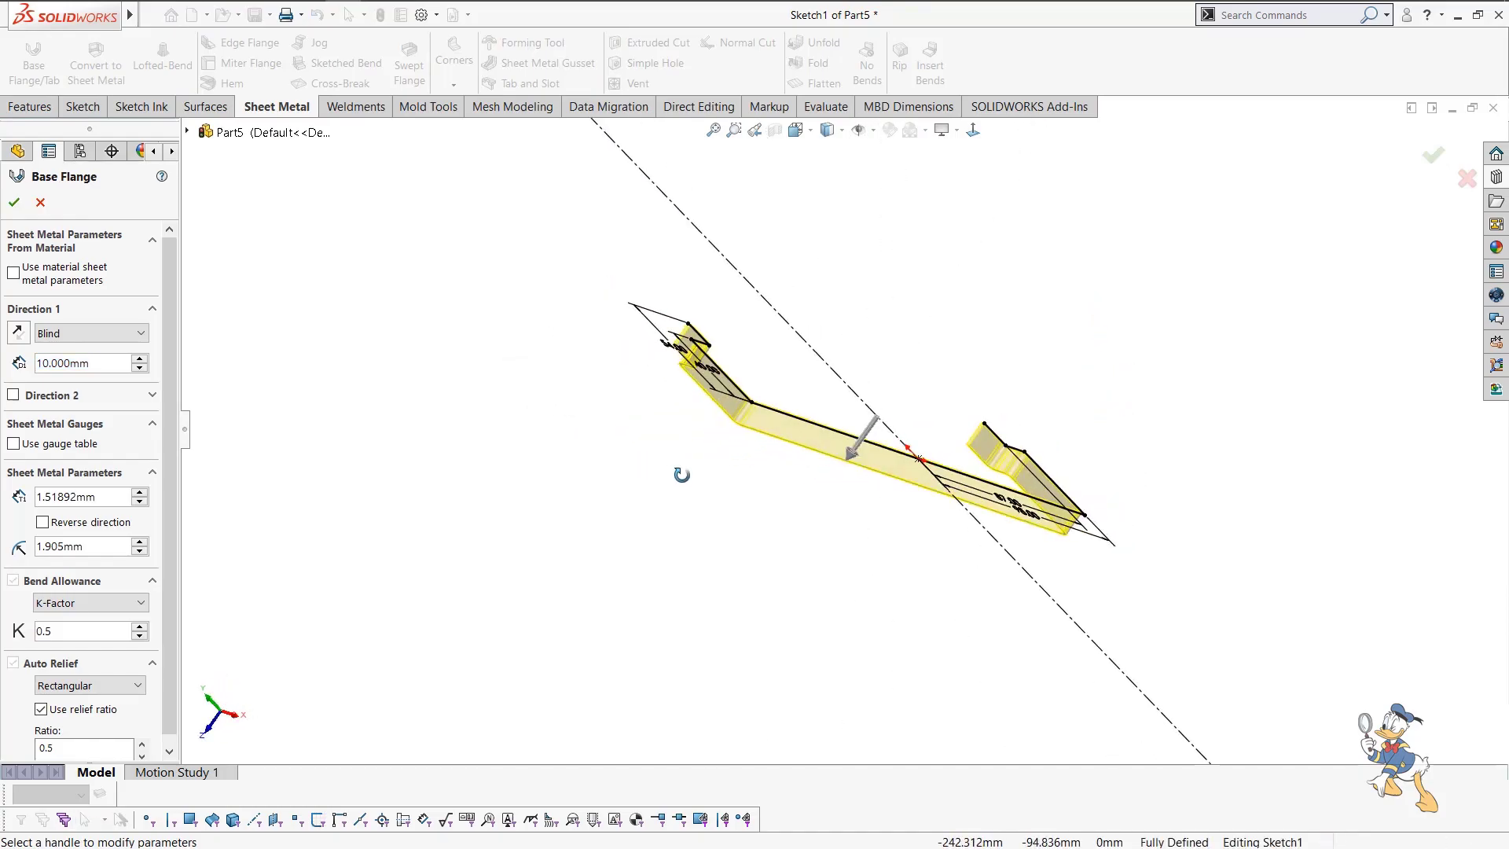
click(86, 342)
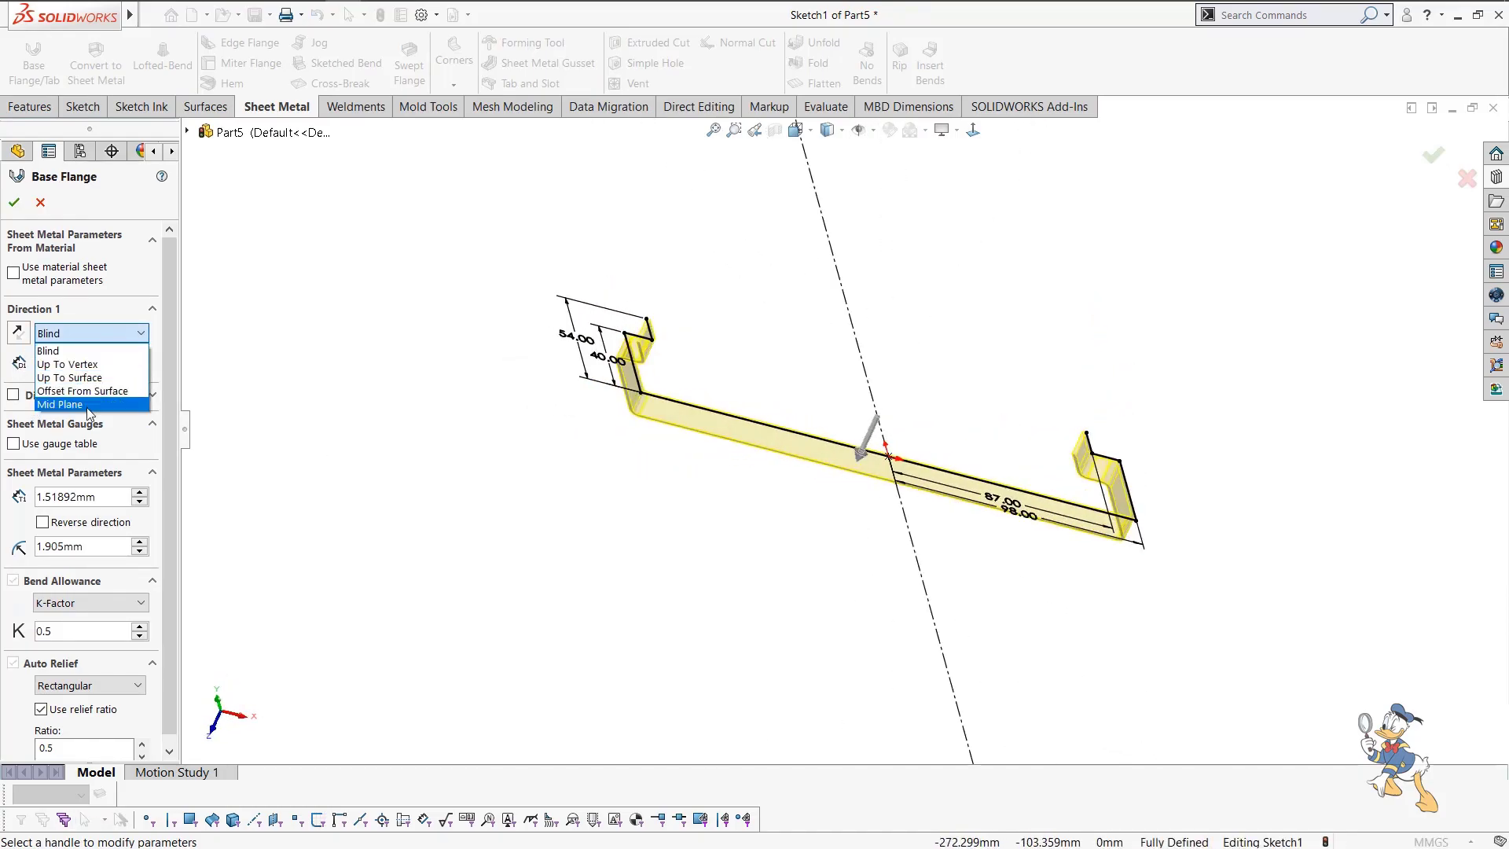
click(90, 407)
click(112, 361)
text(291)
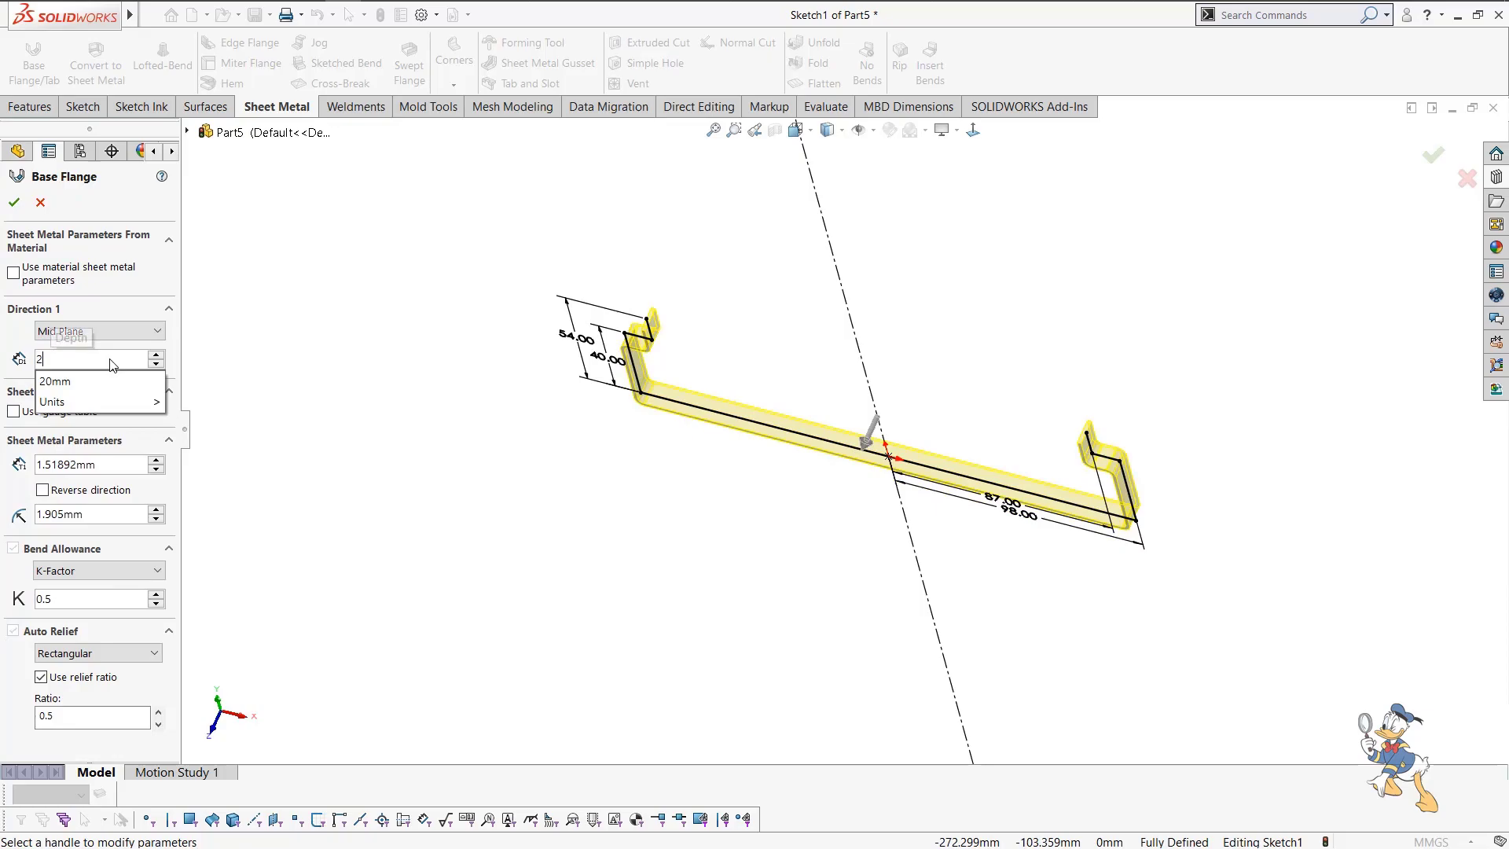
key(Return)
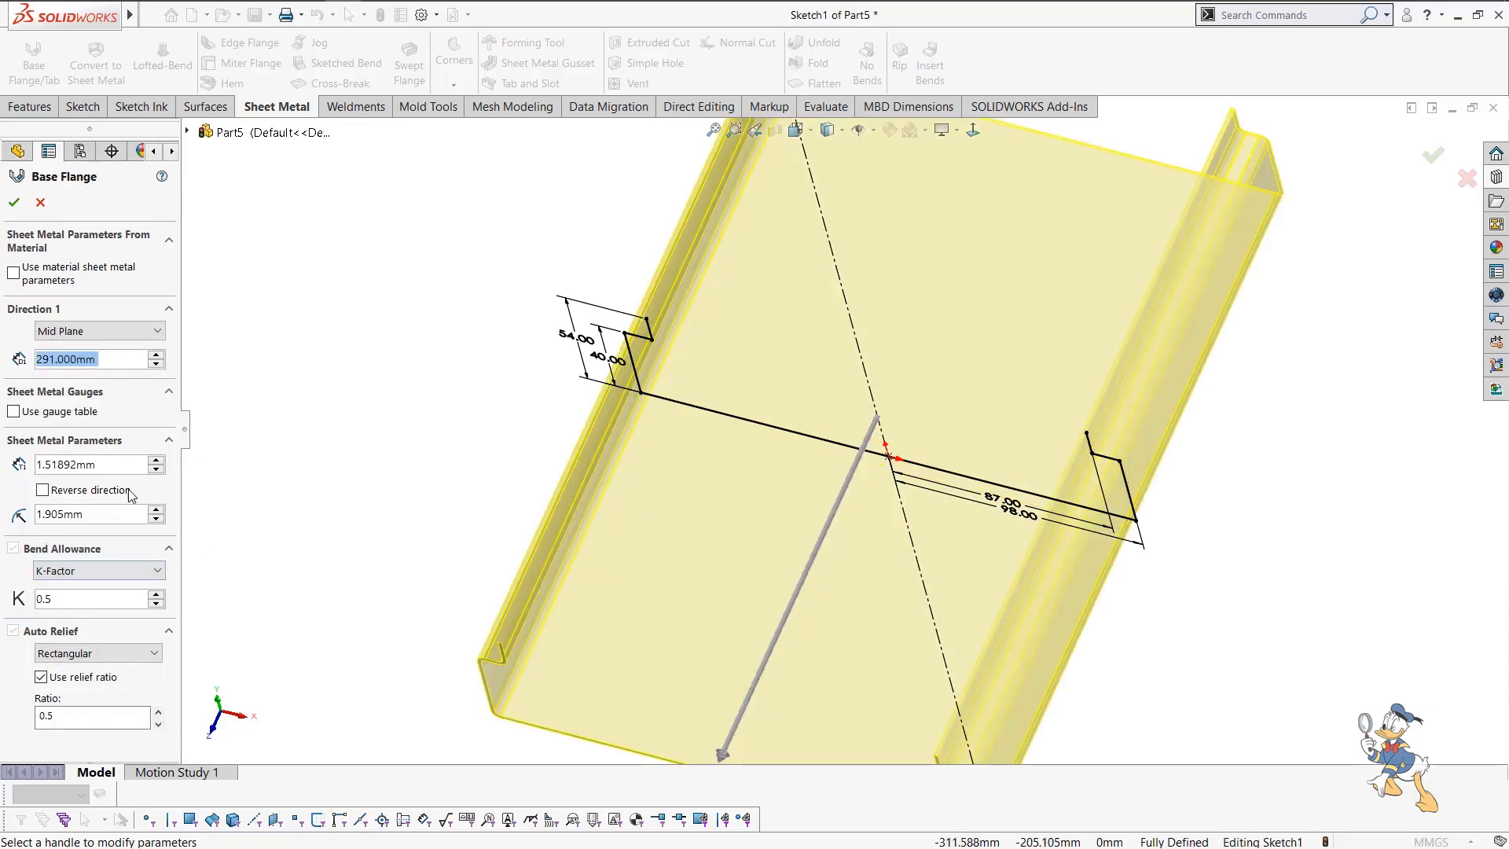
Apply the steel sample gauge table to the base flange, choose 16 Gauge and create the flange.
click(67, 415)
click(101, 442)
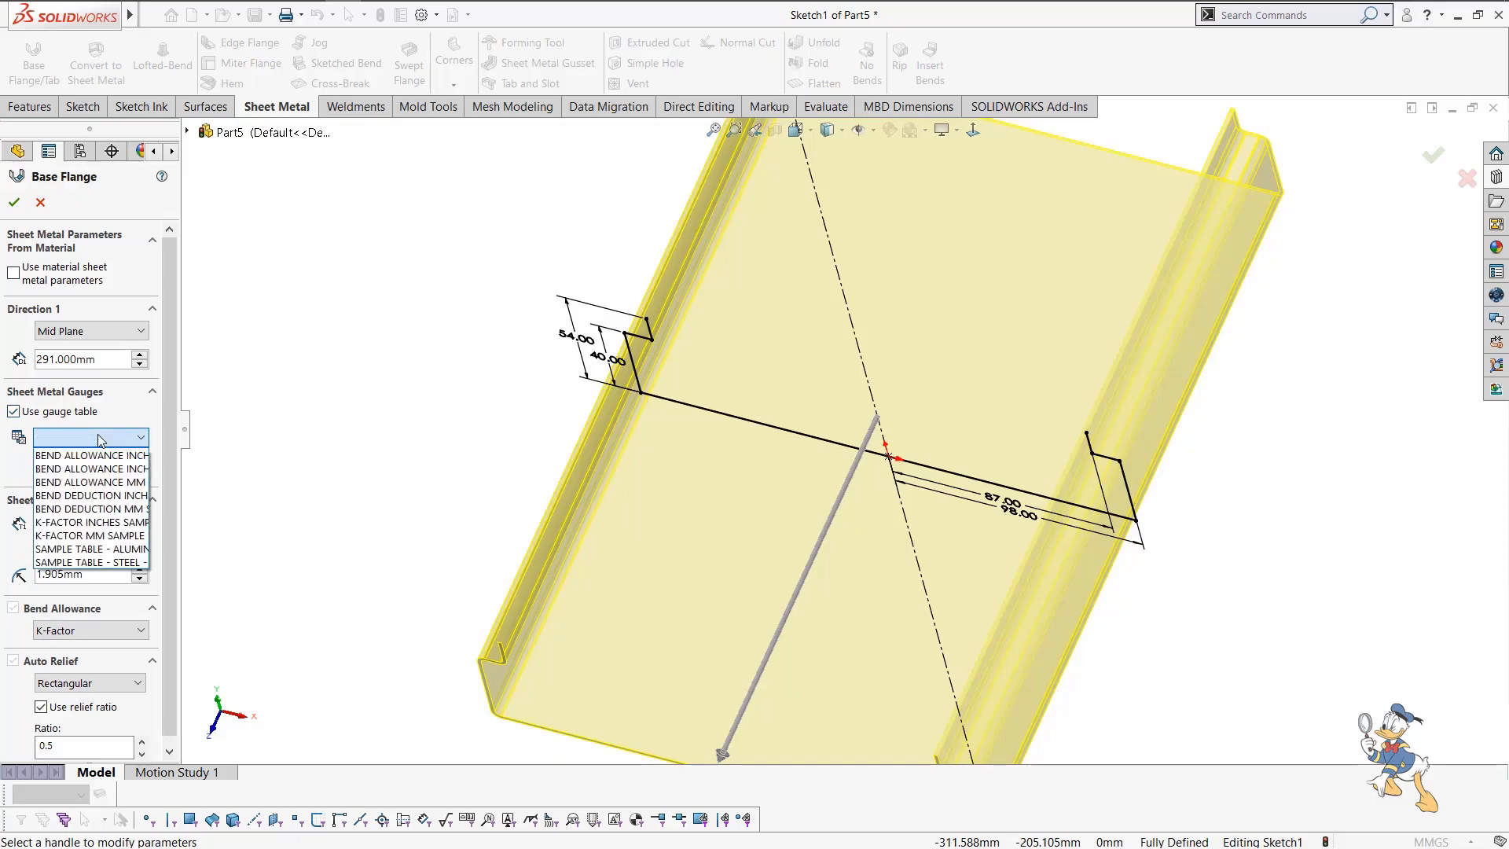
click(108, 562)
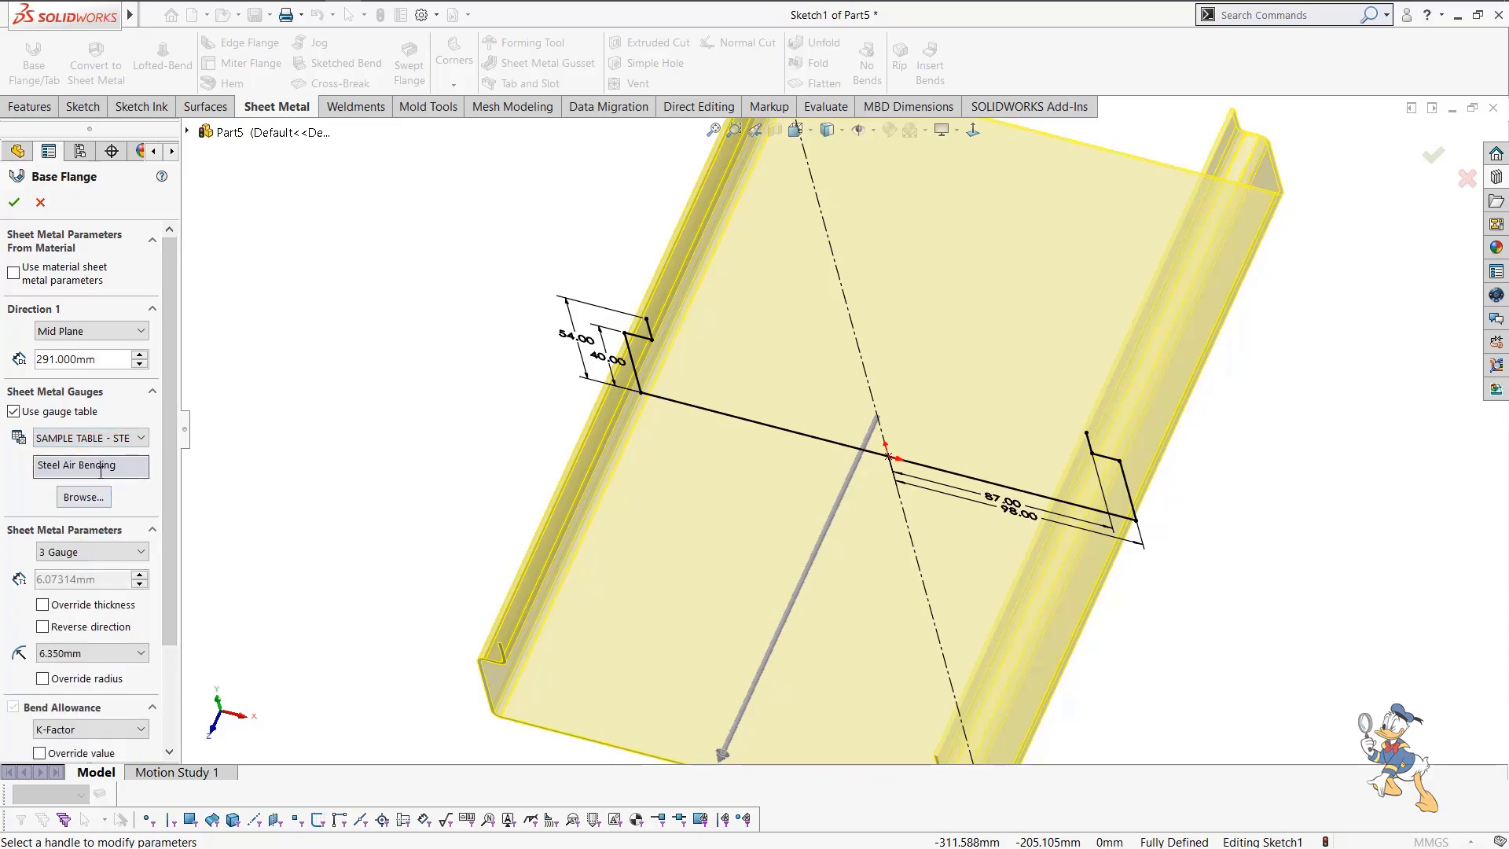
click(96, 552)
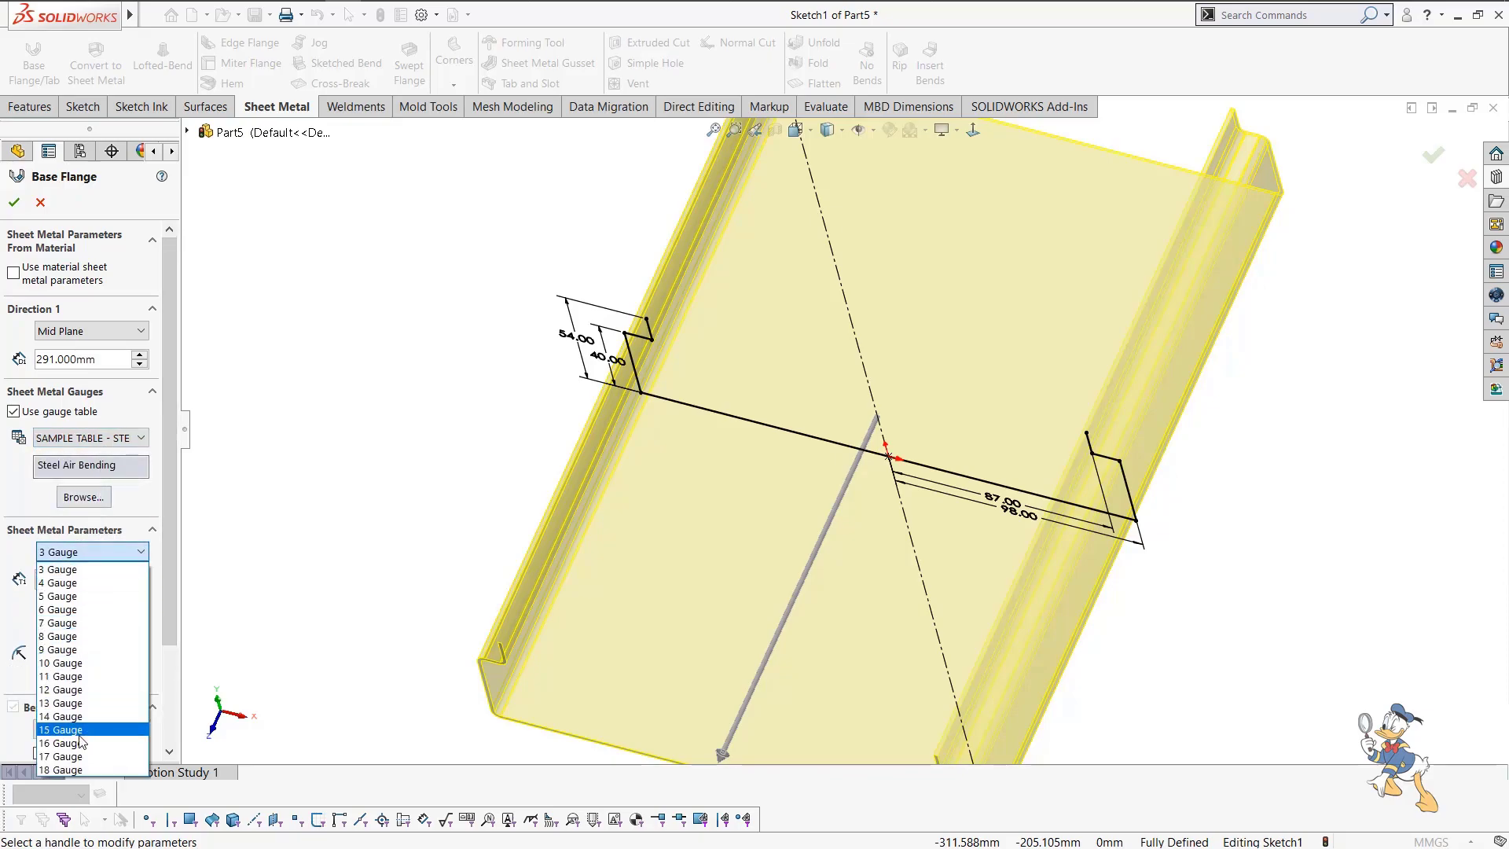
click(81, 745)
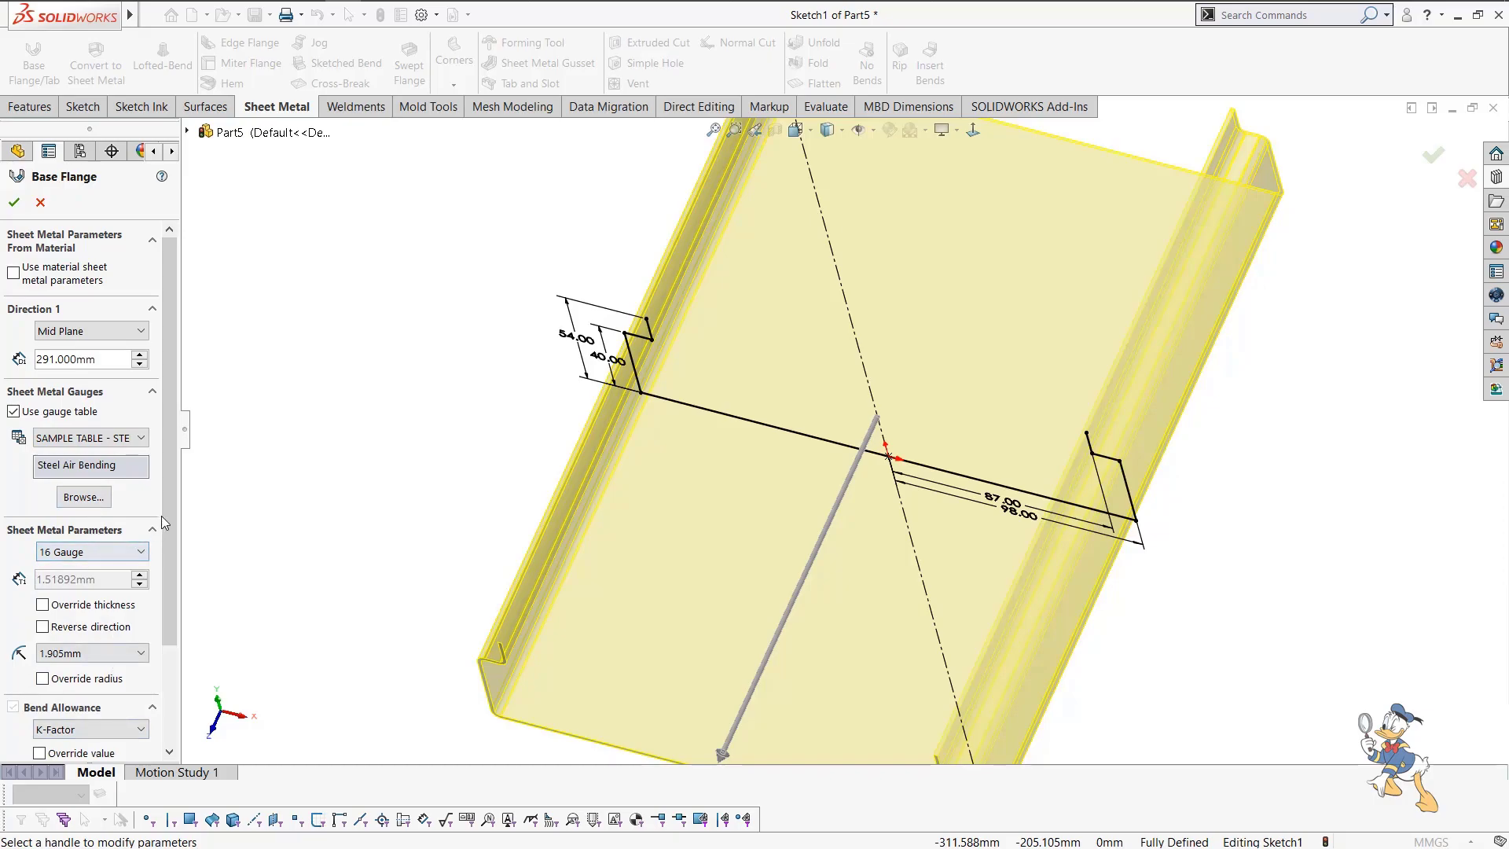
scroll(165, 503, down, 3)
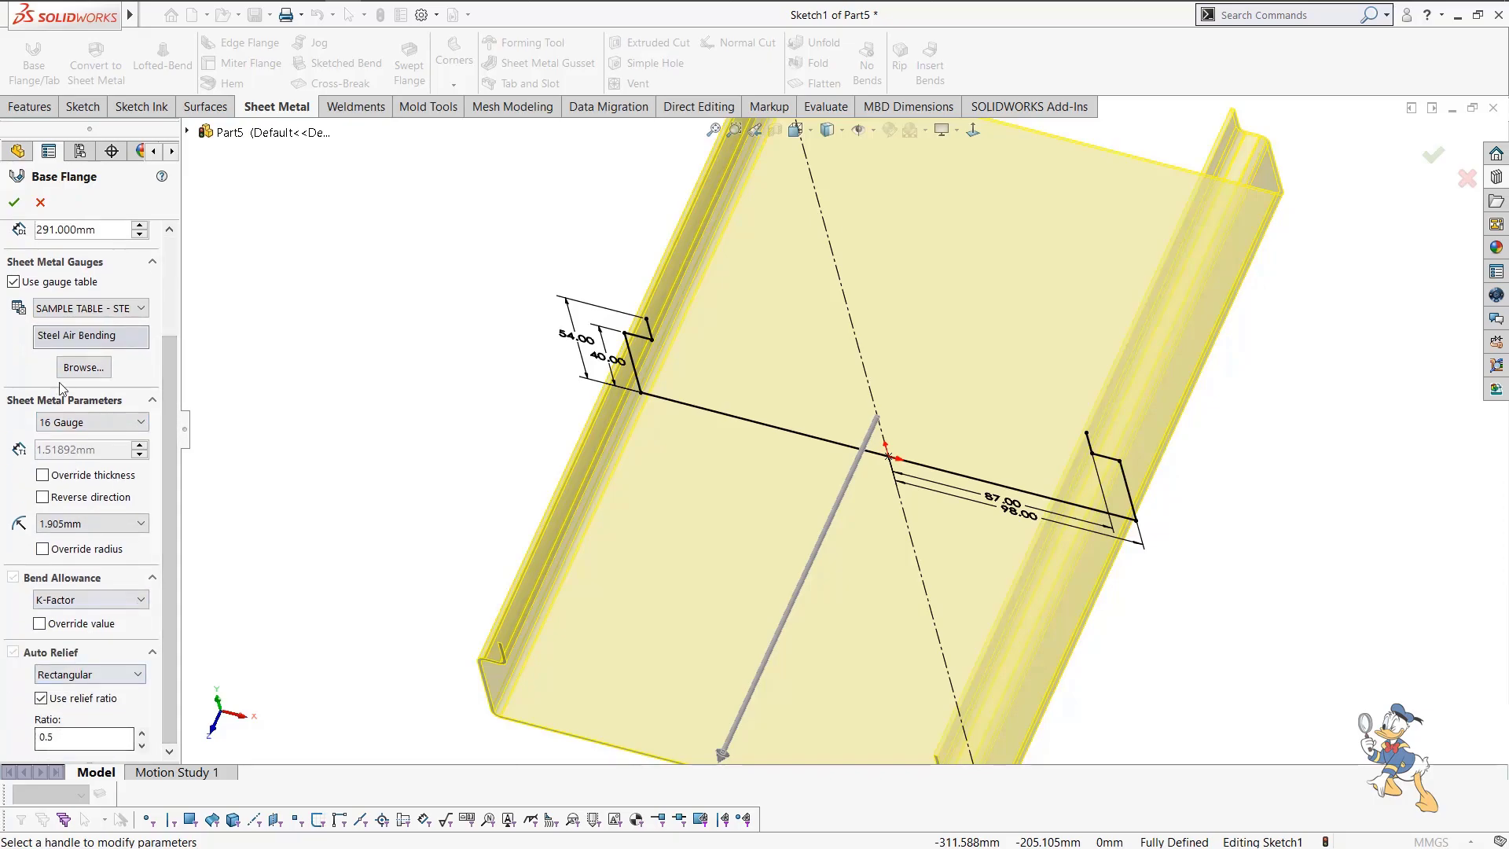
click(15, 203)
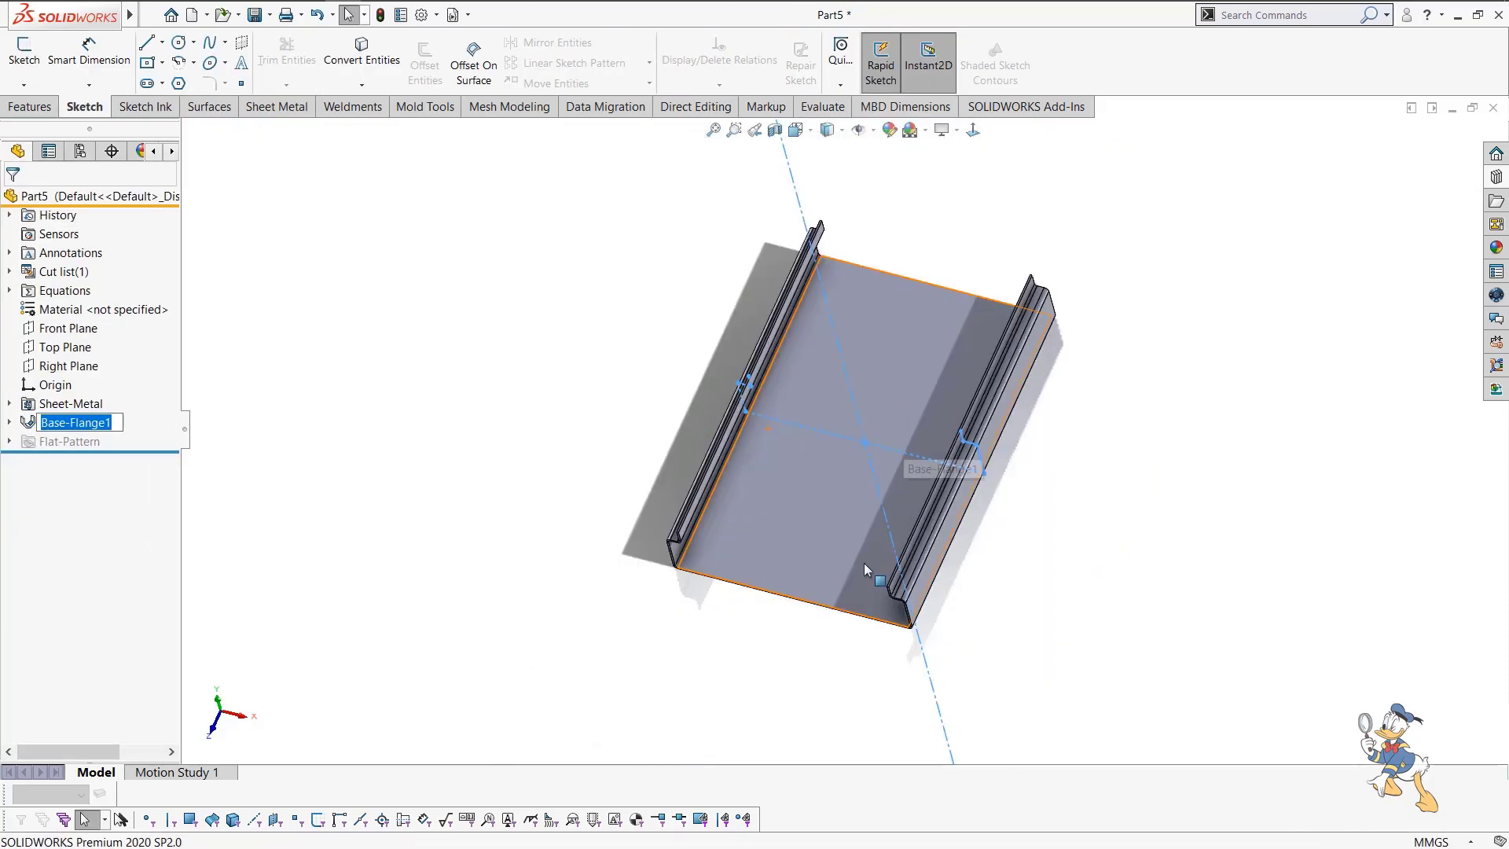
Start a new sketch on the outer face of the flange's side wall, viewed face-on.
middle_drag(864, 570, 944, 377)
click(1224, 334)
scroll(778, 430, down, 3)
middle_drag(839, 398, 786, 480)
scroll(866, 434, up, 7)
scroll(888, 419, down, 4)
scroll(690, 525, down, 4)
click(640, 522)
click(684, 484)
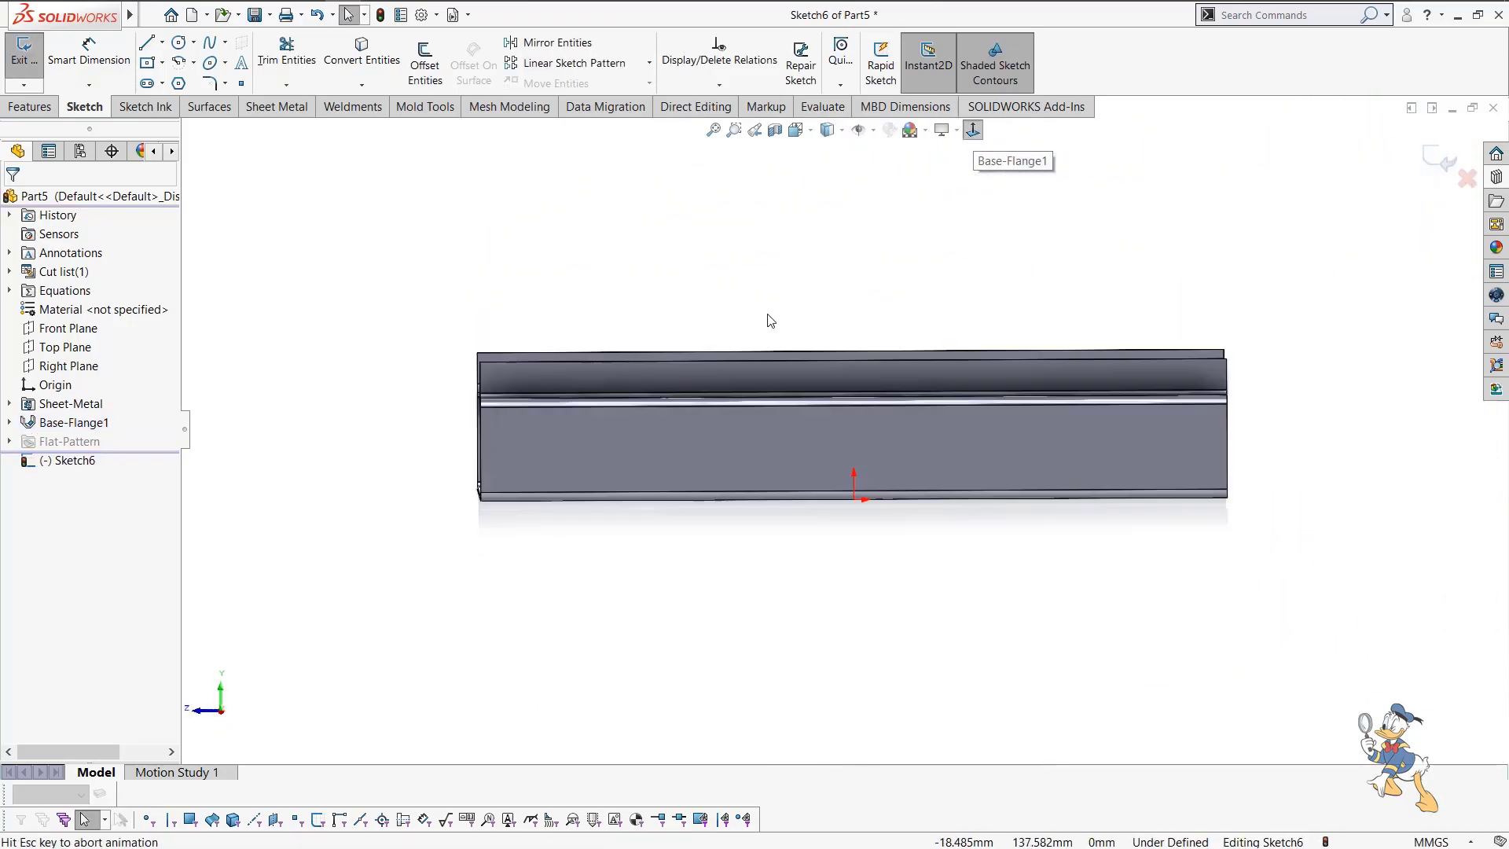
Sketch a closed triangle at the side wall's end, with a slanted line about 58 mm long from the lower corner to the upper edge.
key(l)
scroll(515, 496, down, 2)
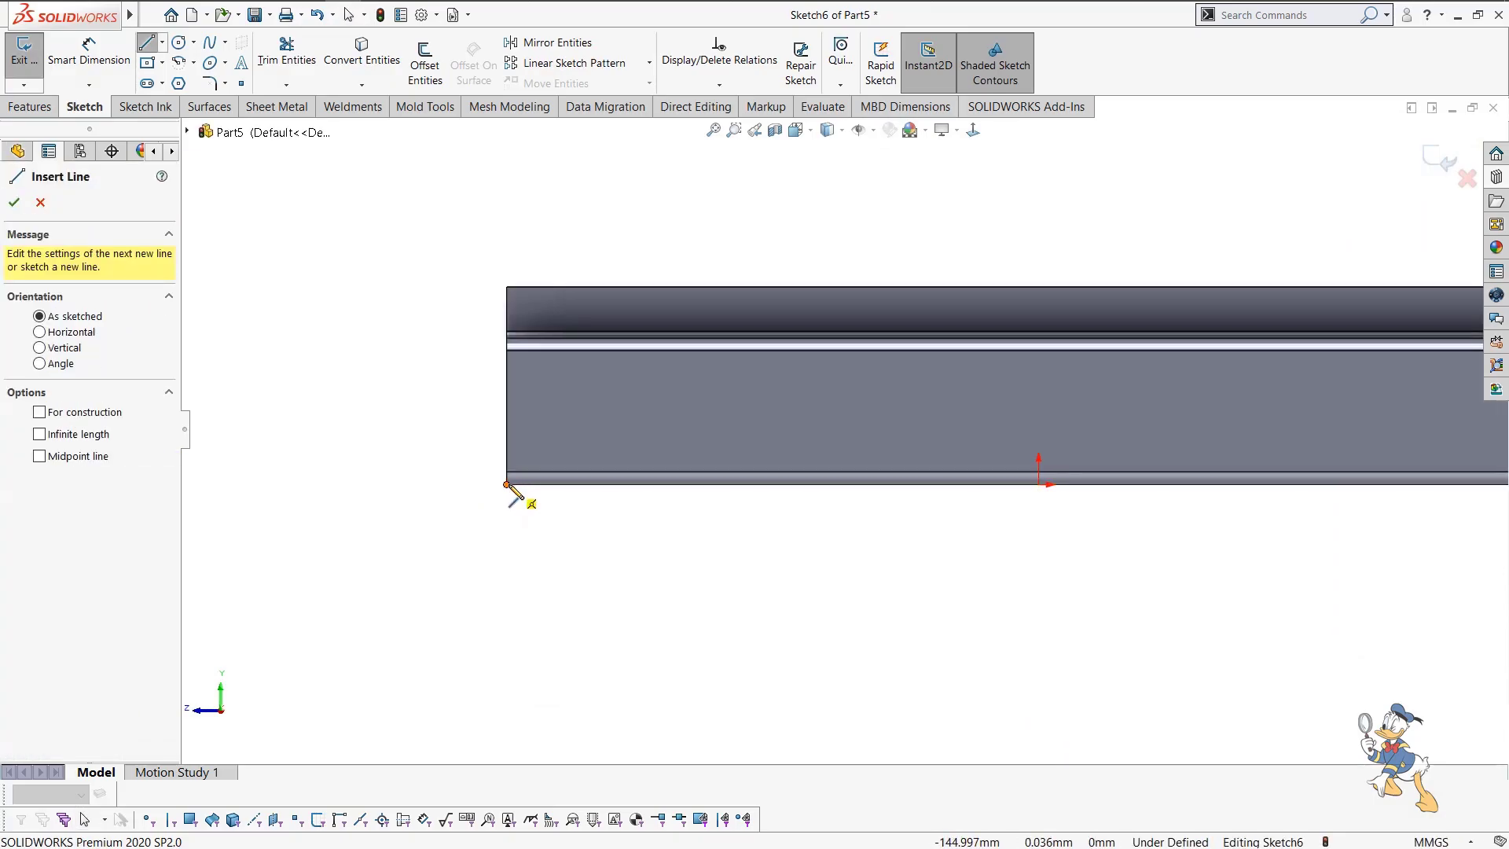
click(507, 485)
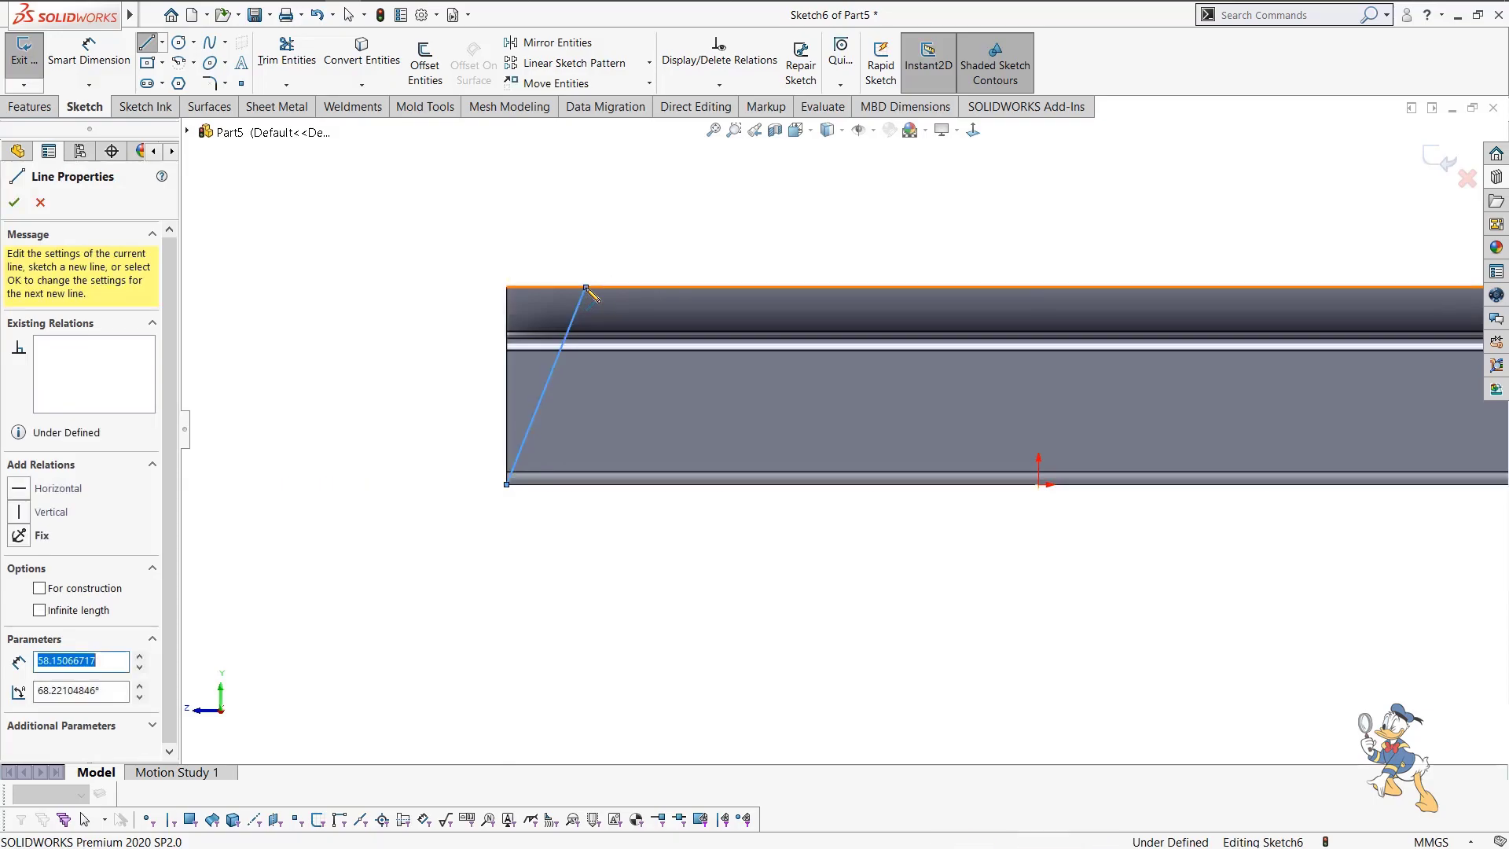
click(586, 288)
click(507, 288)
click(507, 485)
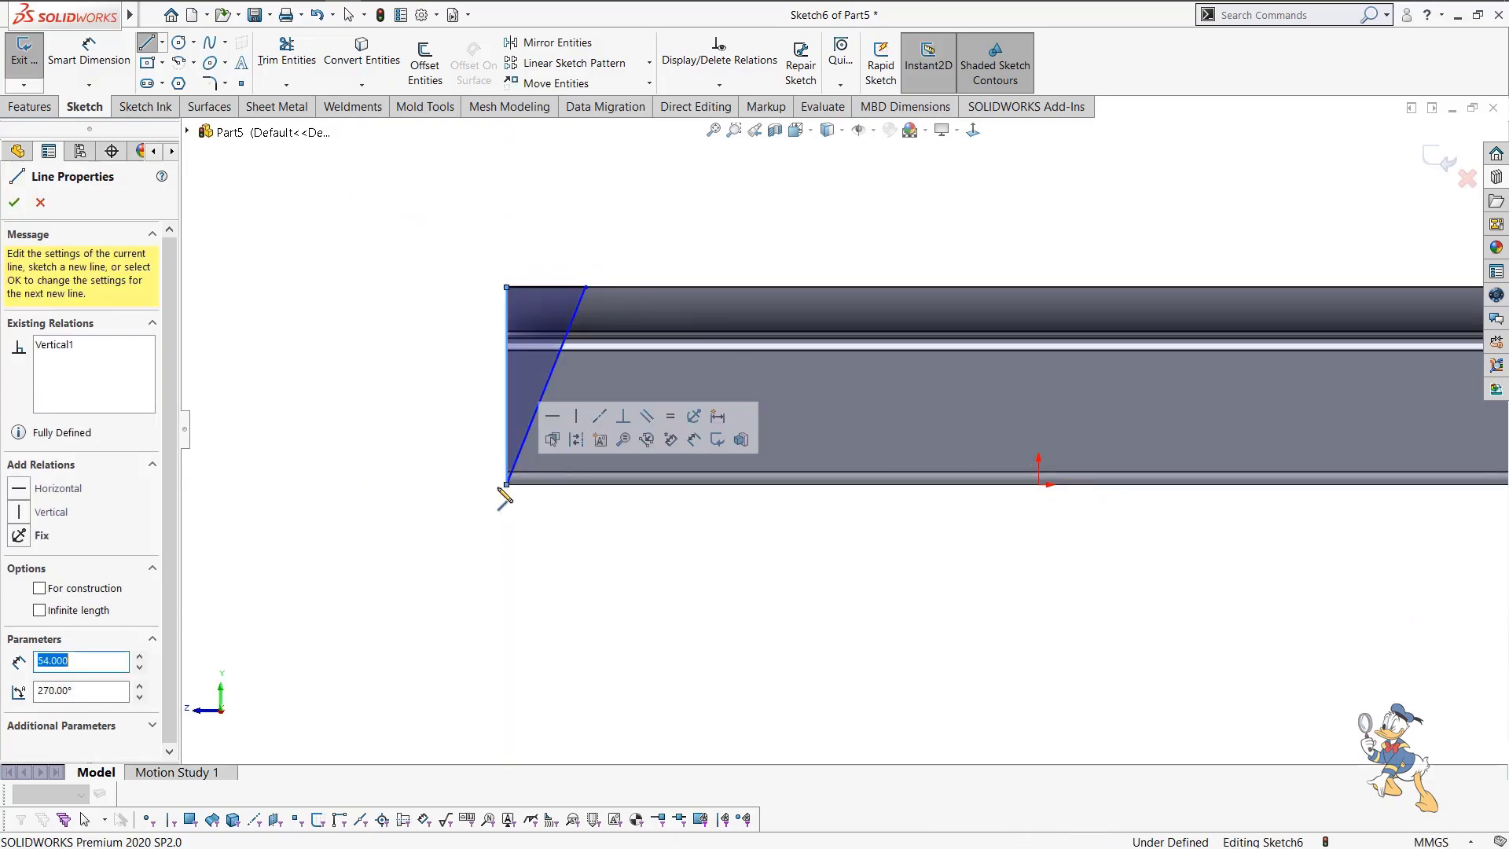
key(Escape)
Dimension the angle between the triangle's vertical and slanted lines as 30°.
right_drag(444, 529, 449, 307)
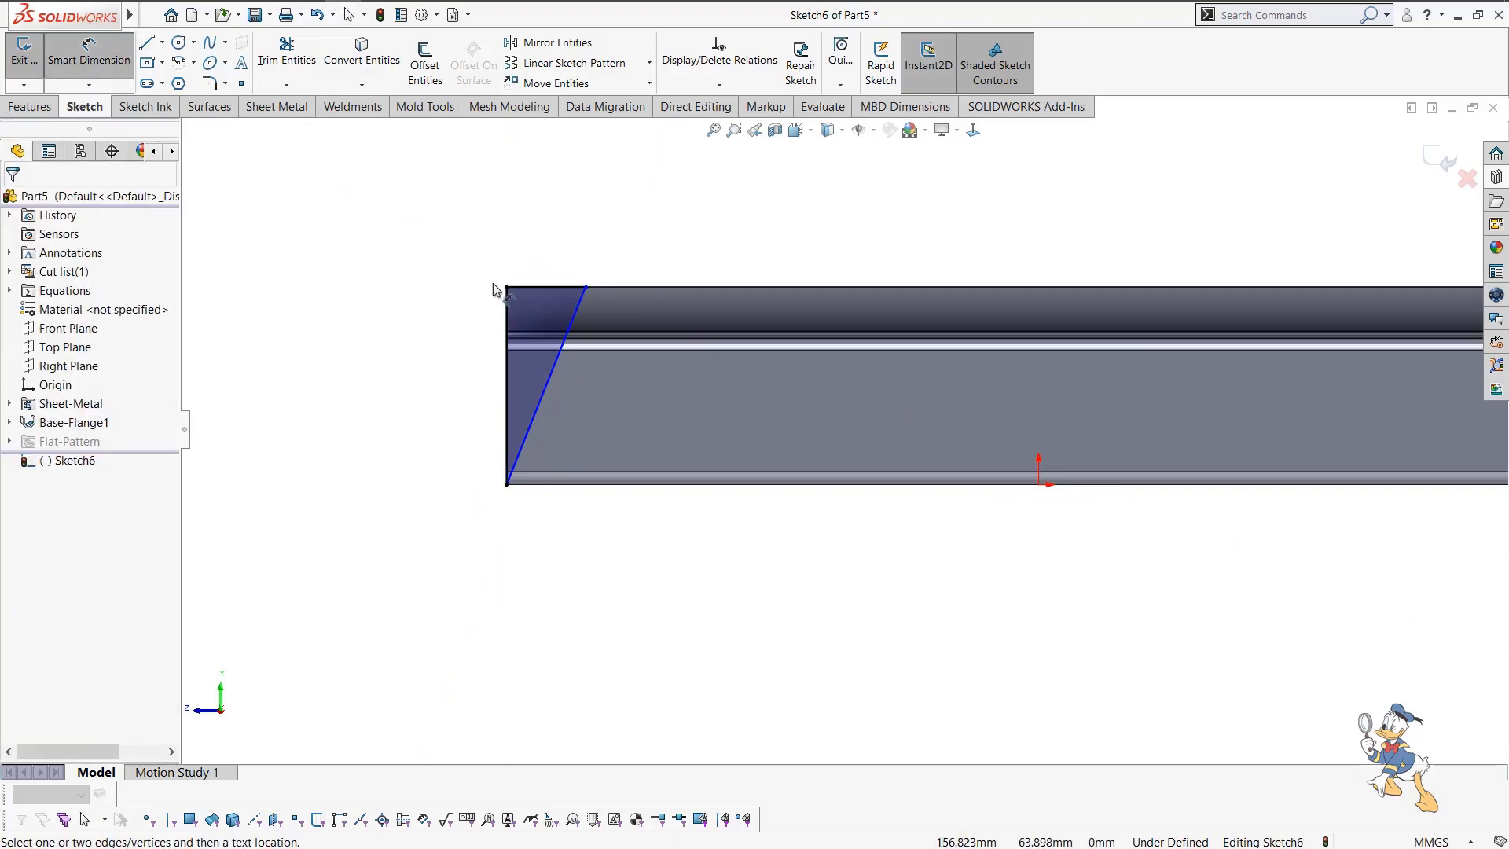
click(509, 326)
click(579, 327)
click(554, 256)
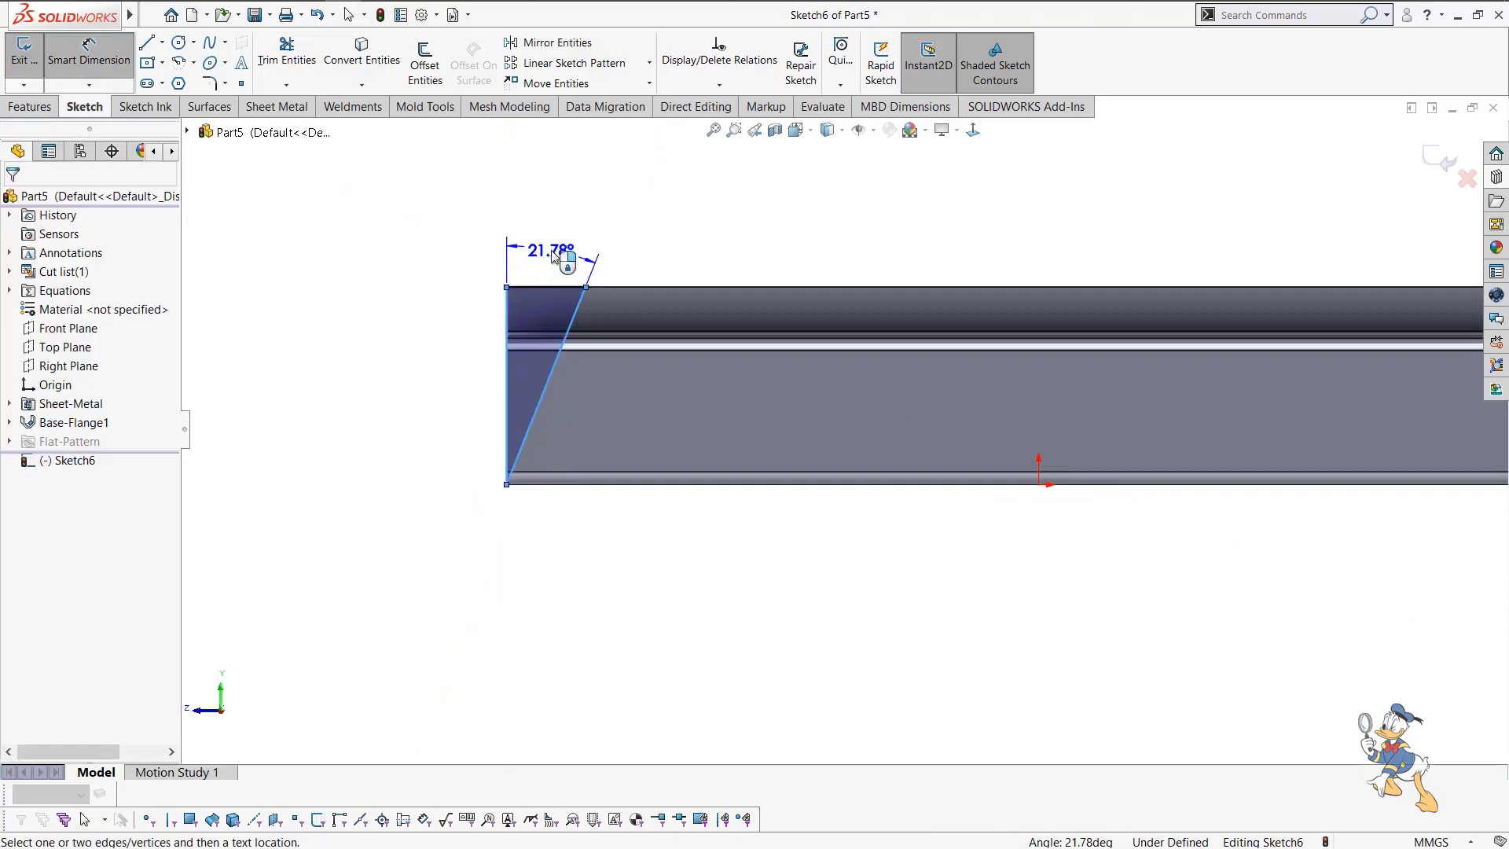
text(30)
key(Return)
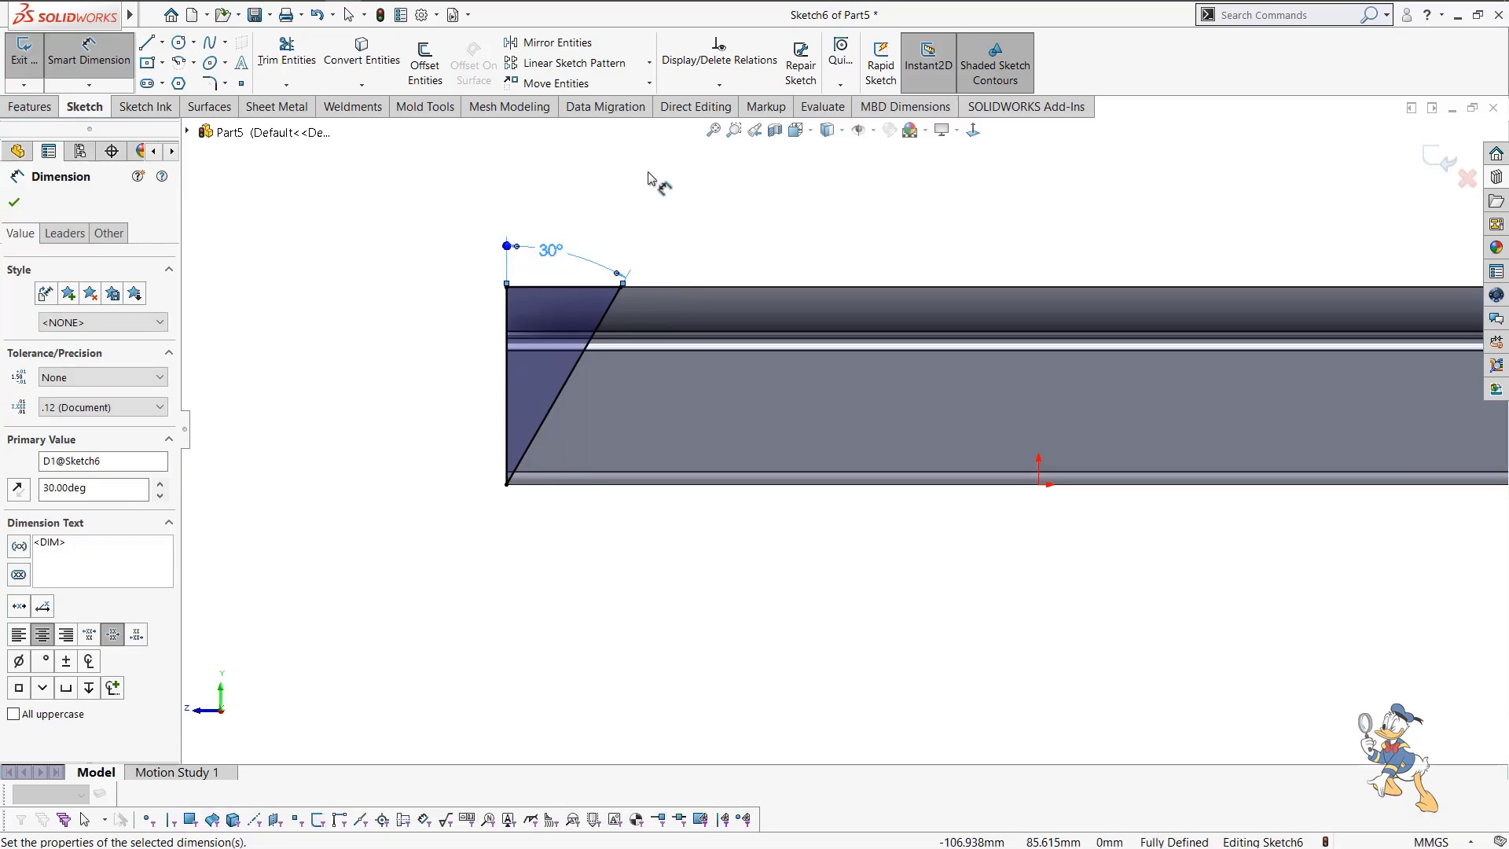
Extrude-cut the triangle Through All across both side walls with Normal cut enabled.
right_drag(650, 179, 685, 281)
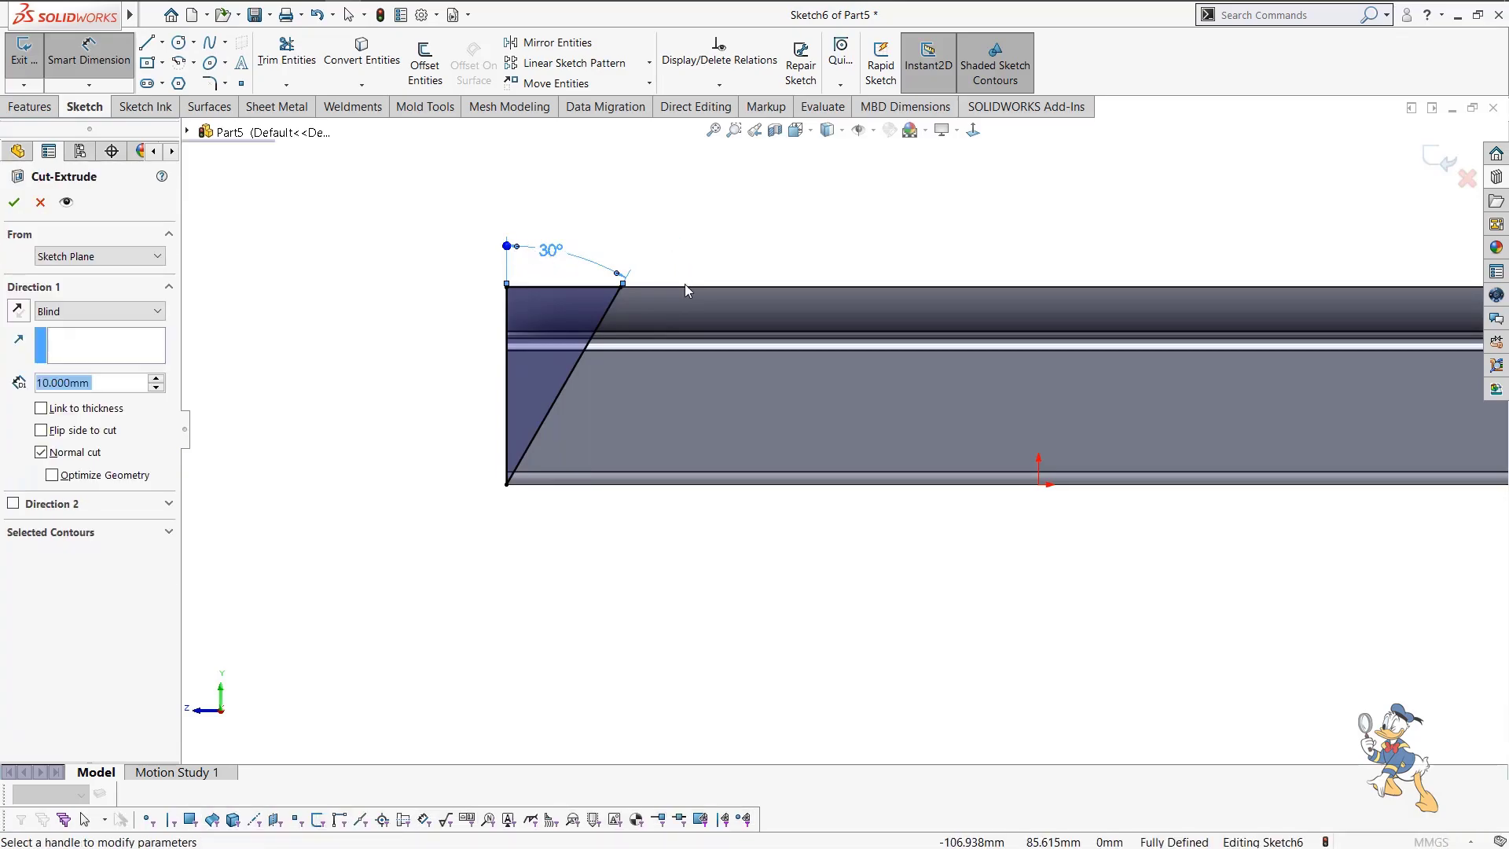
middle_drag(694, 233, 756, 351)
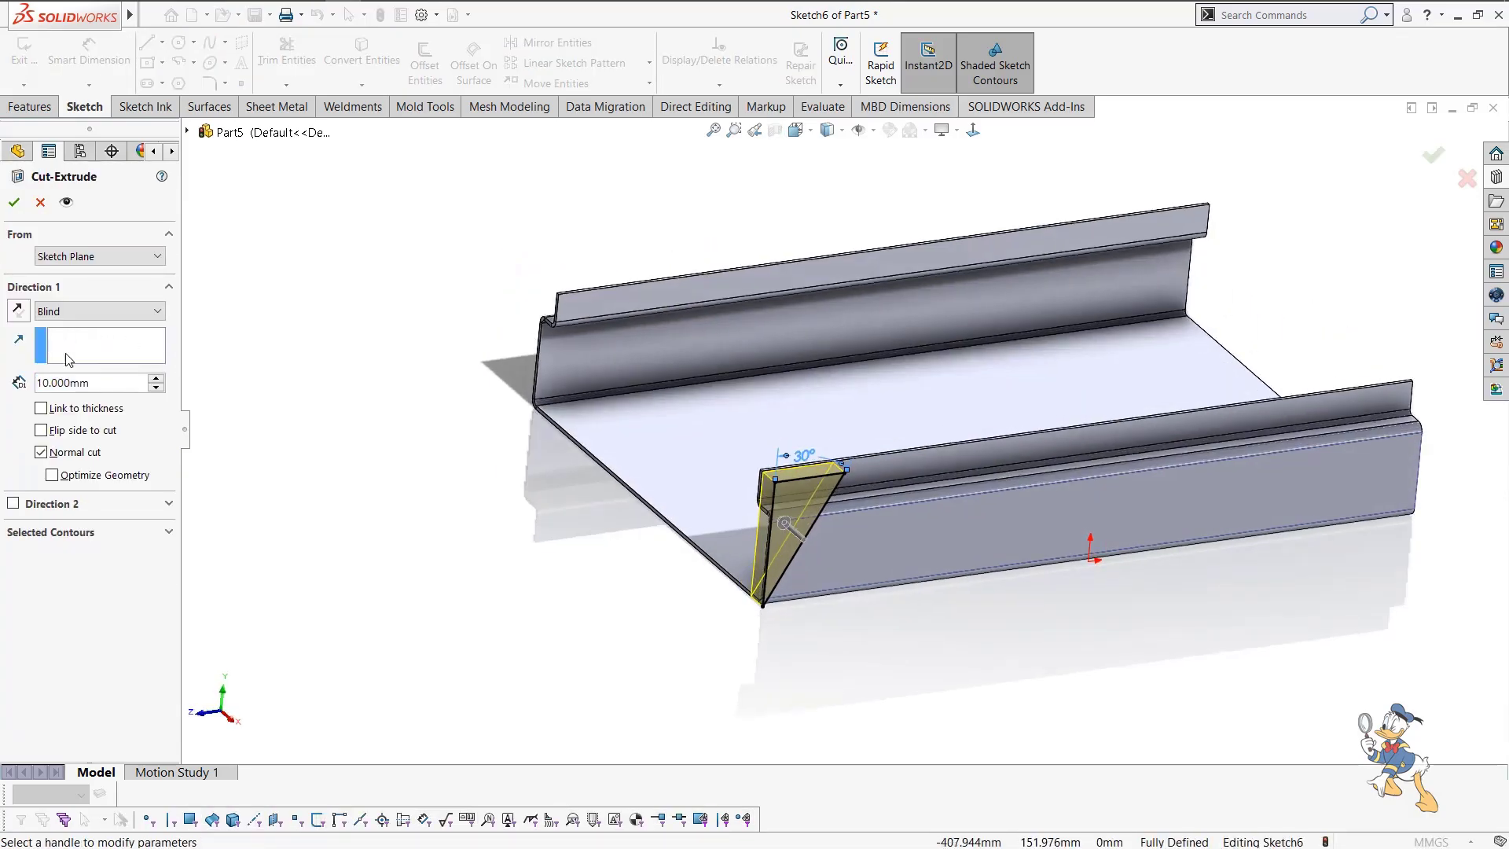
click(85, 312)
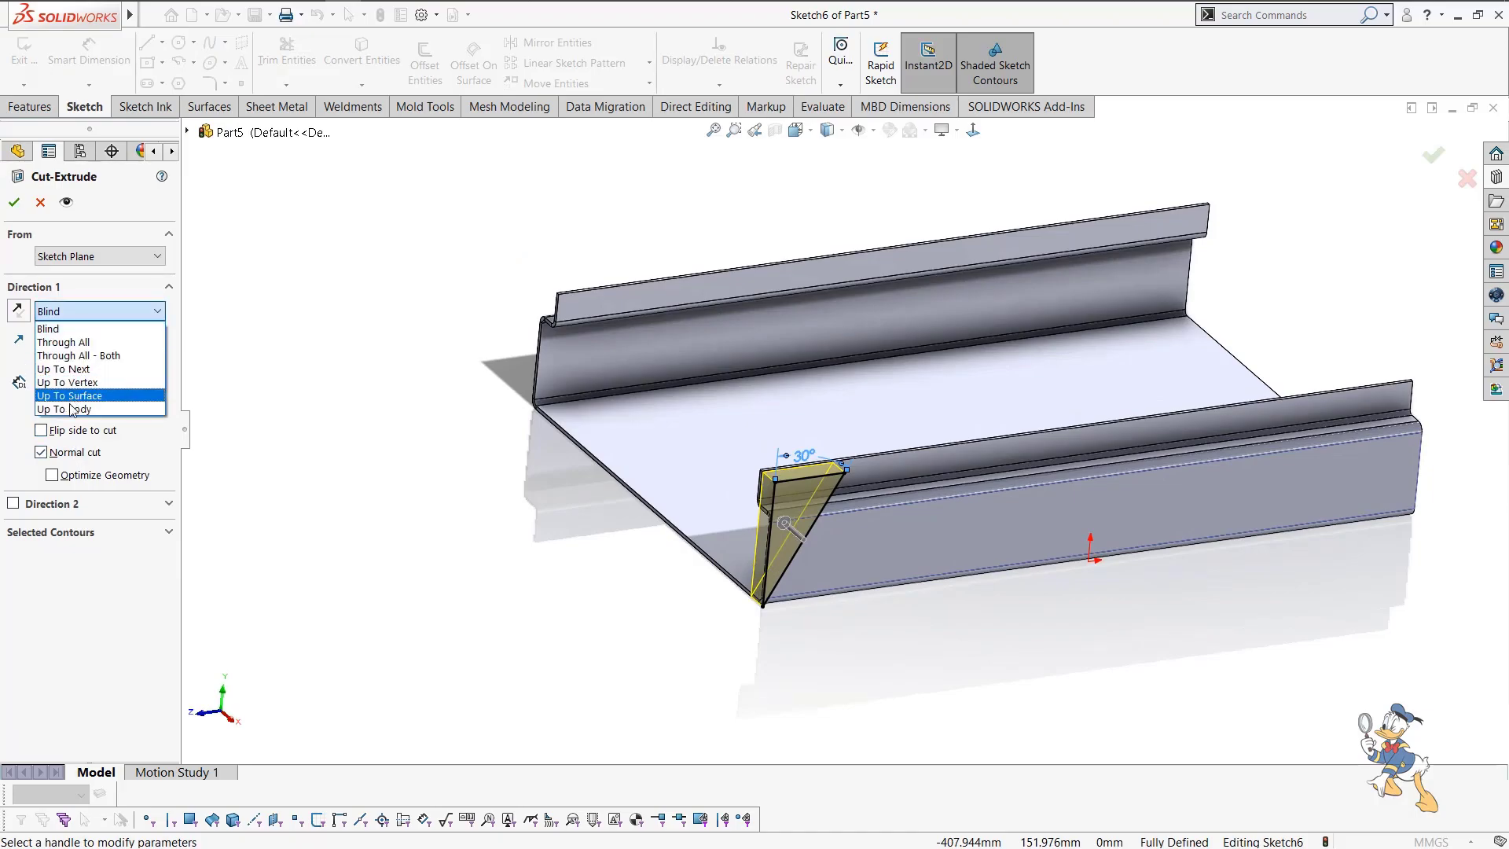
click(75, 343)
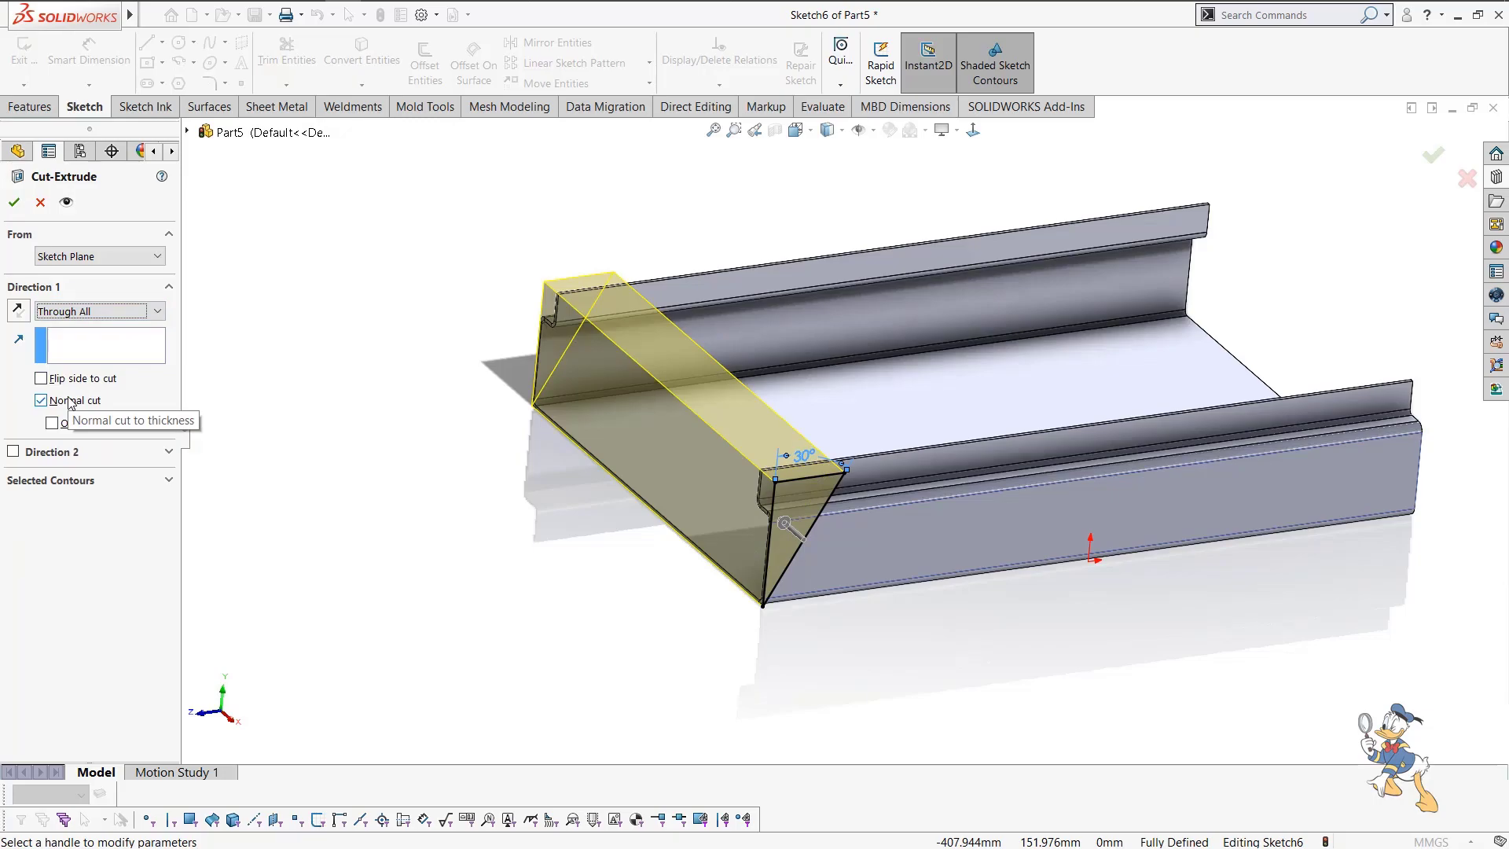
click(13, 204)
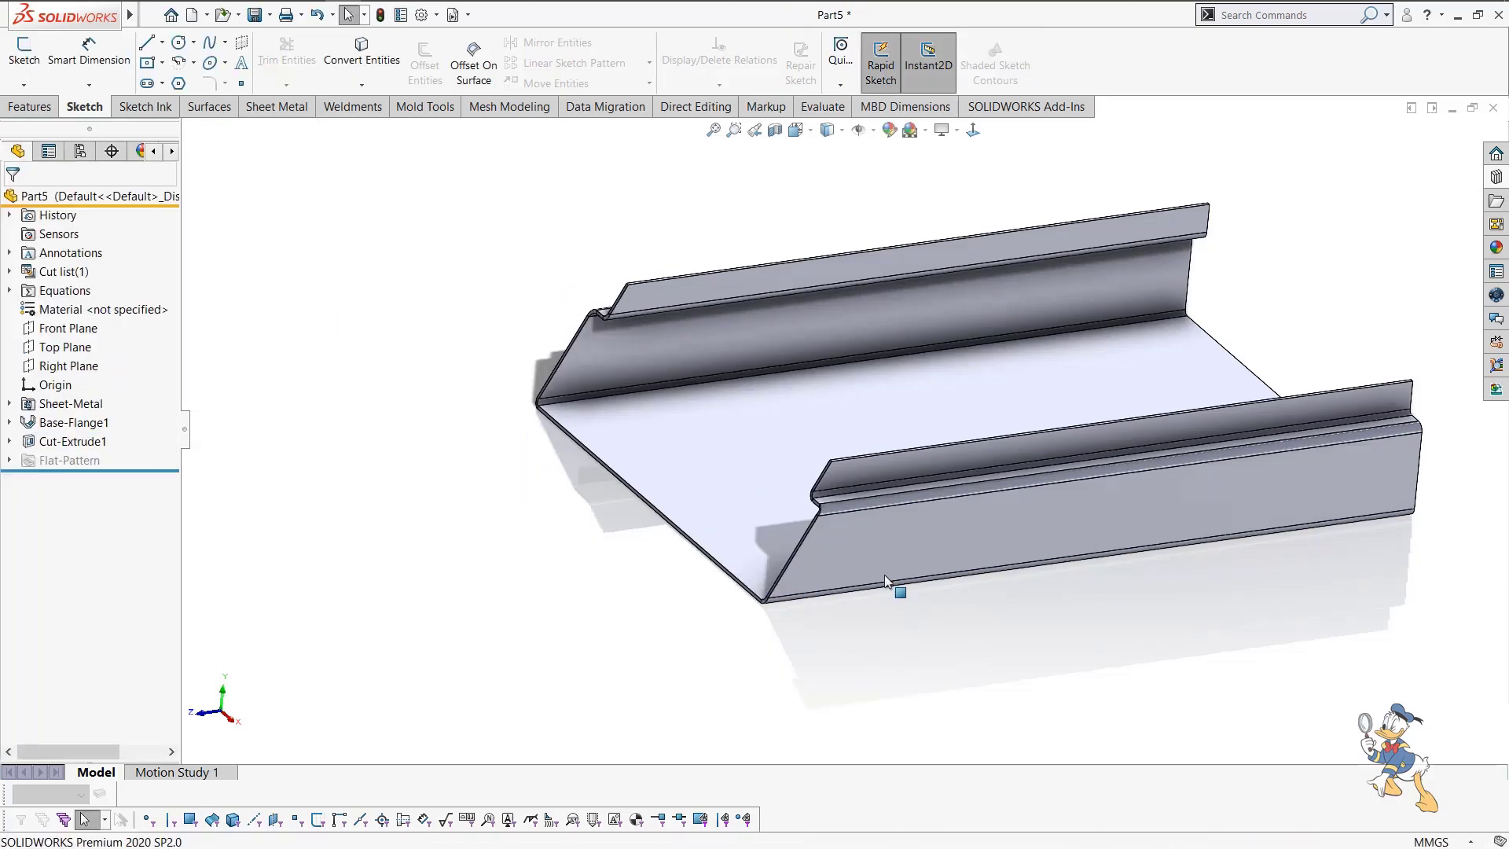
Edit the triangular extruded cut to turn off Normal cut, and examine the slanted cut edge up close.
scroll(798, 582, down, 10)
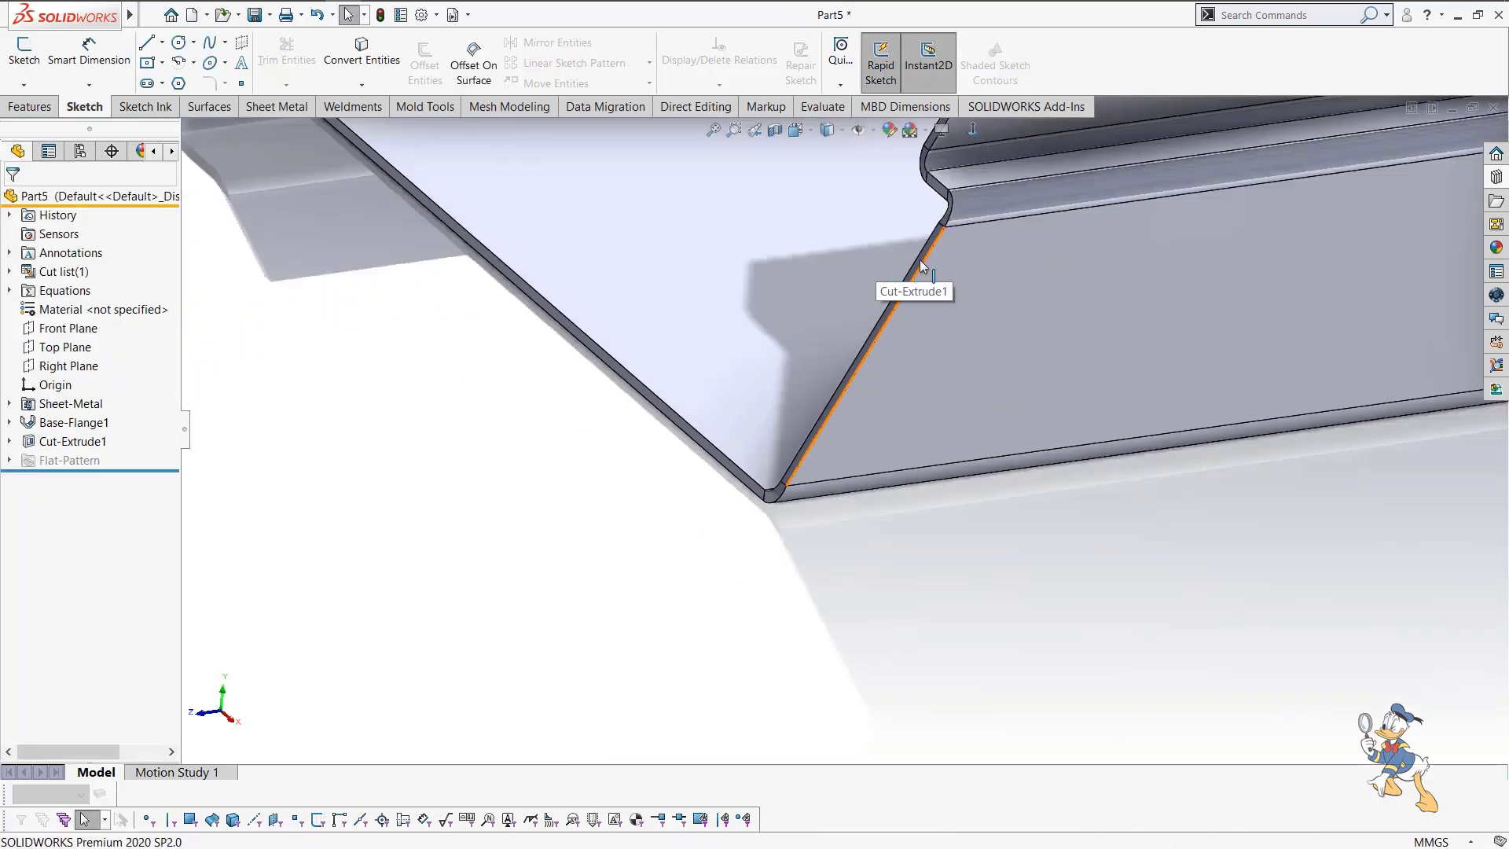
scroll(904, 266, down, 3)
middle_drag(903, 266, 1128, 510)
click(67, 441)
click(63, 412)
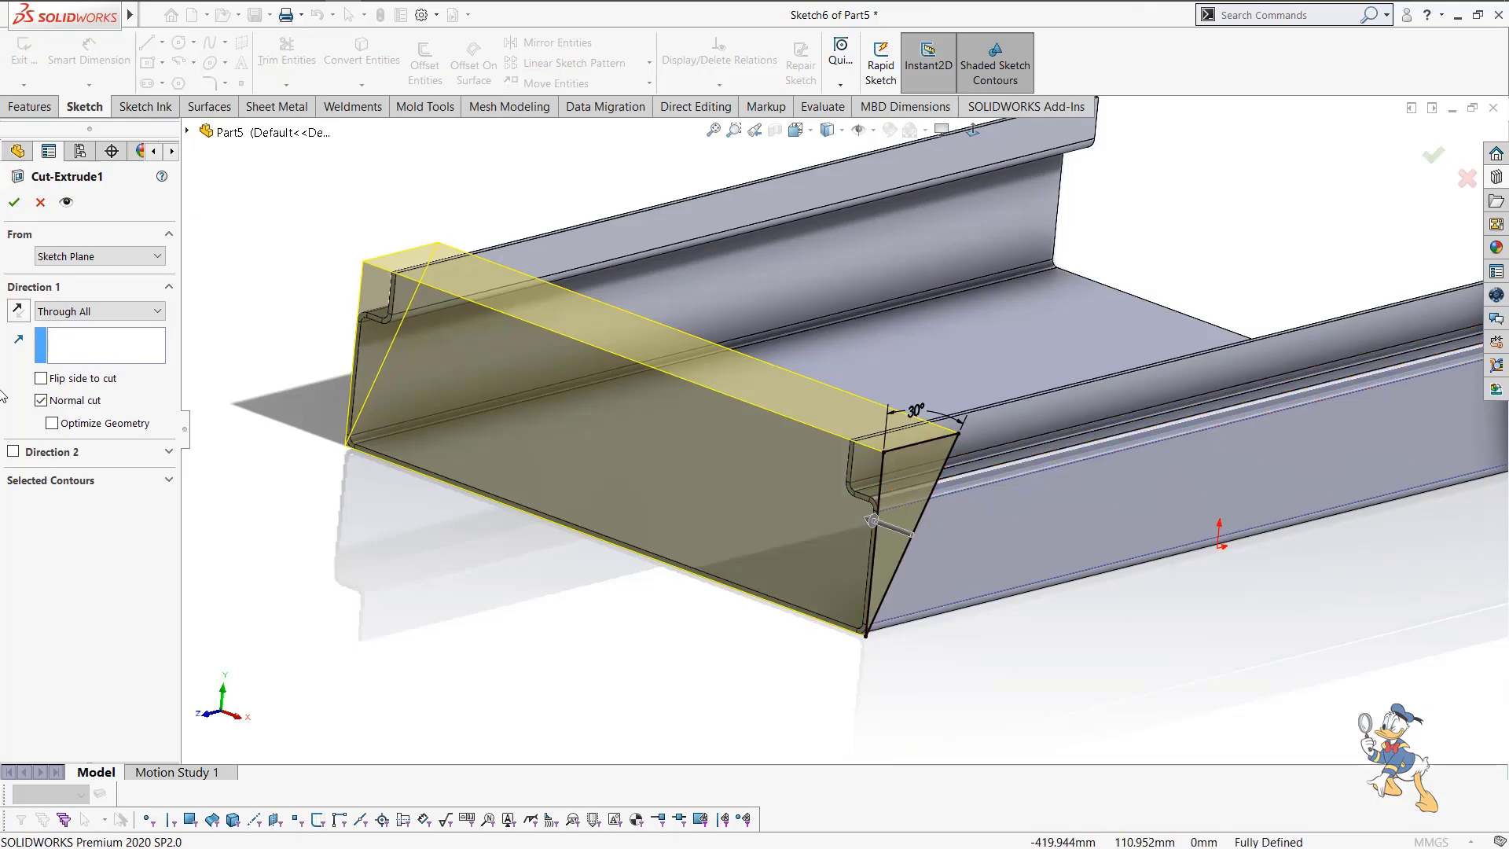
click(14, 202)
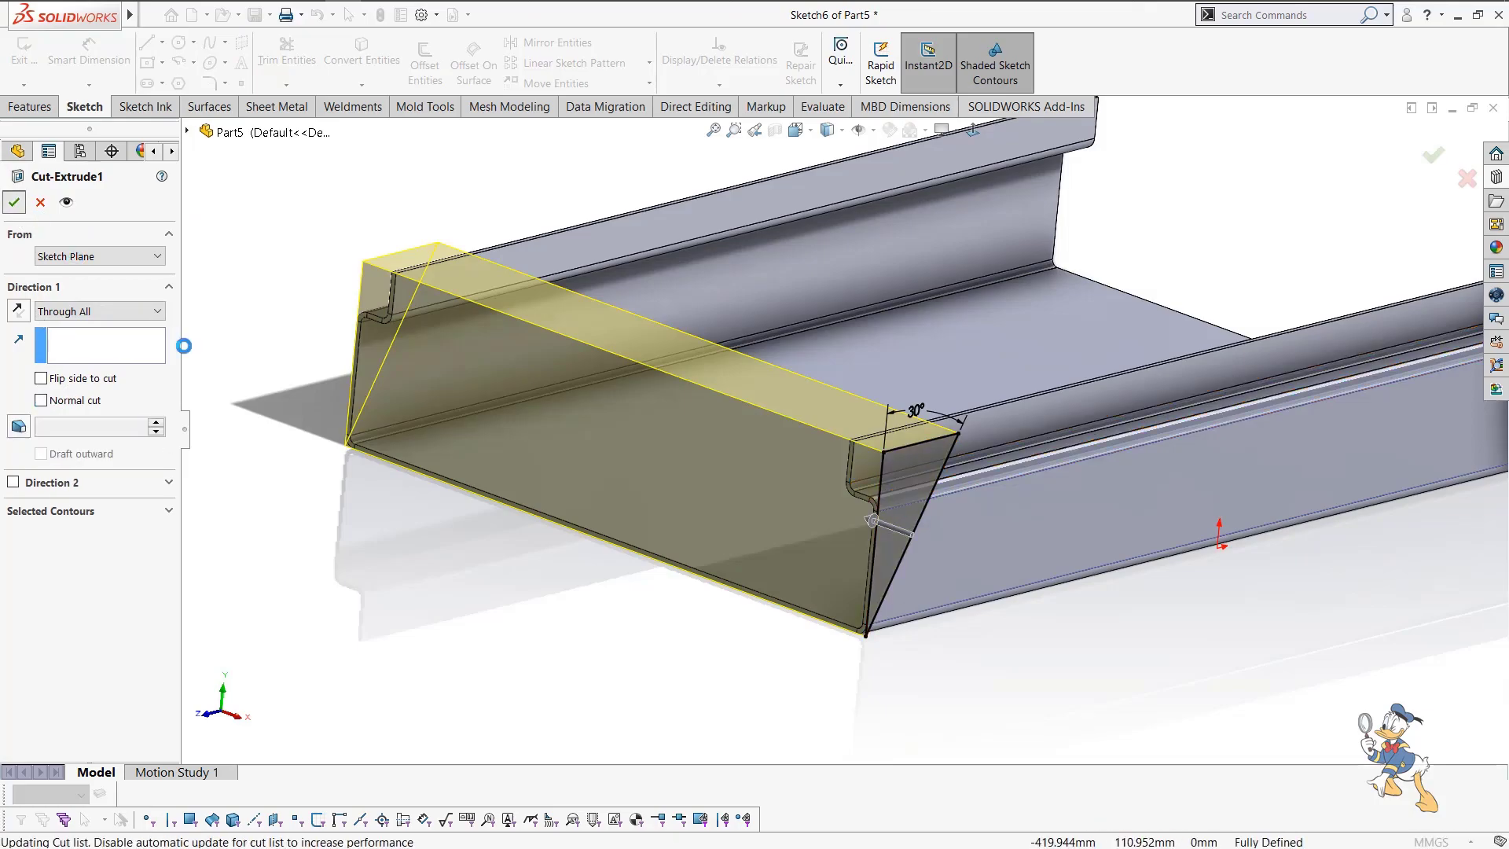
scroll(904, 469, down, 5)
scroll(904, 469, down, 3)
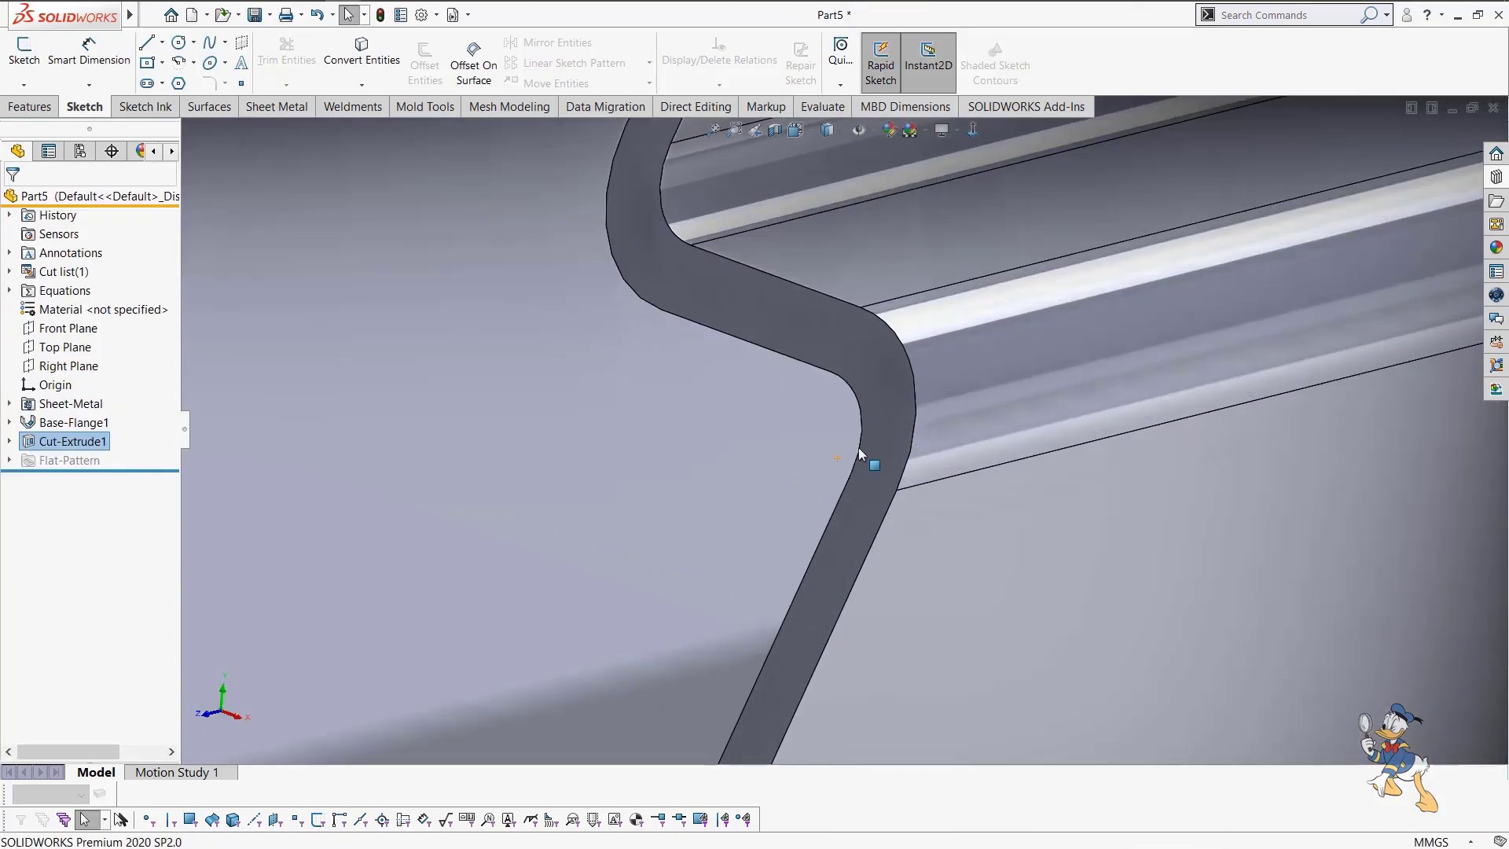
Flatten the part to examine the unfolded slanted cut edge up close, and fold it back.
click(66, 460)
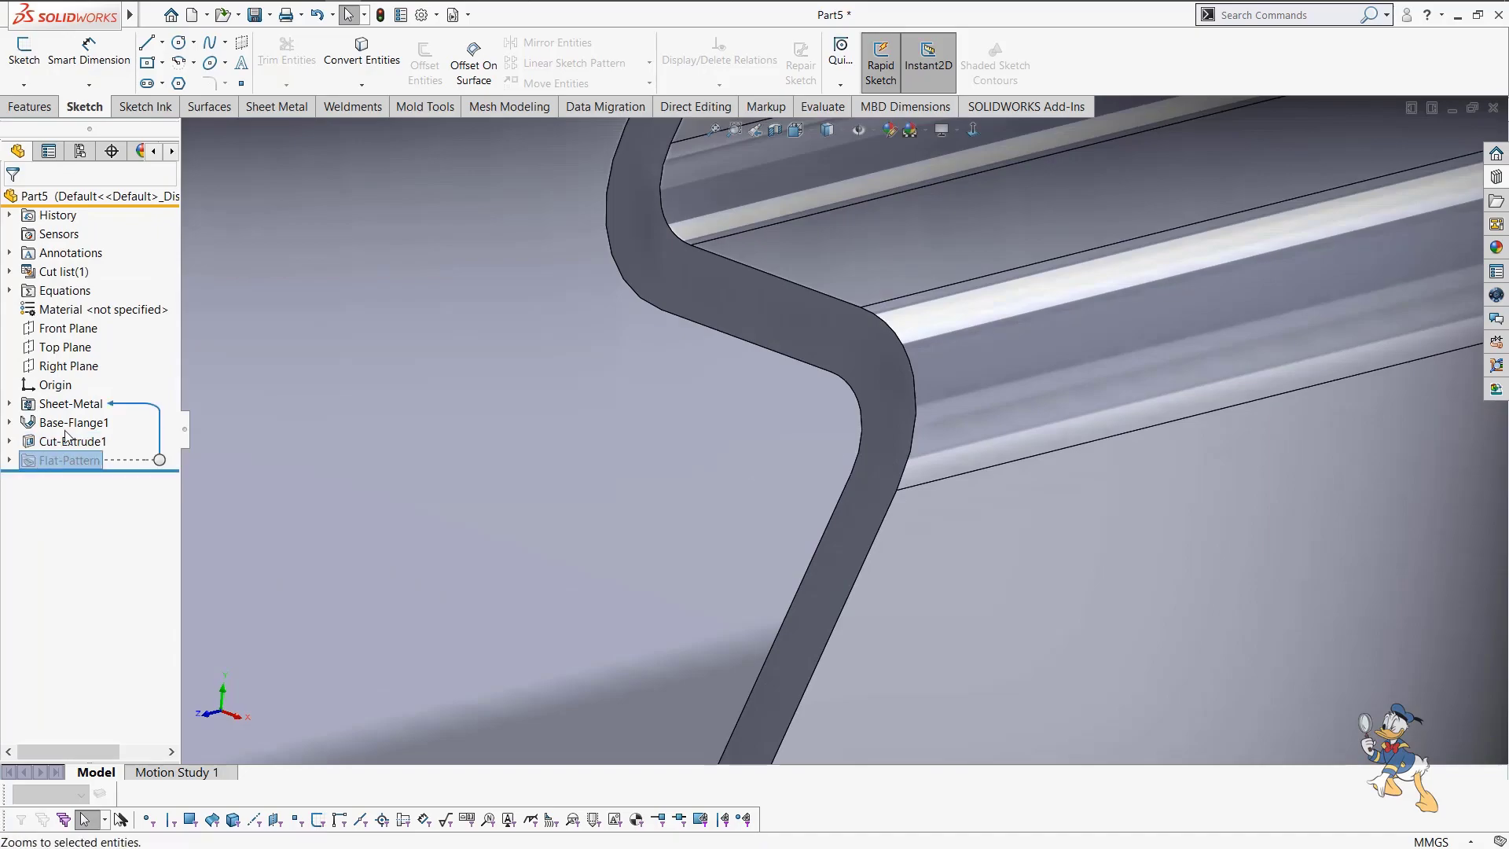
click(9, 459)
click(71, 479)
click(112, 434)
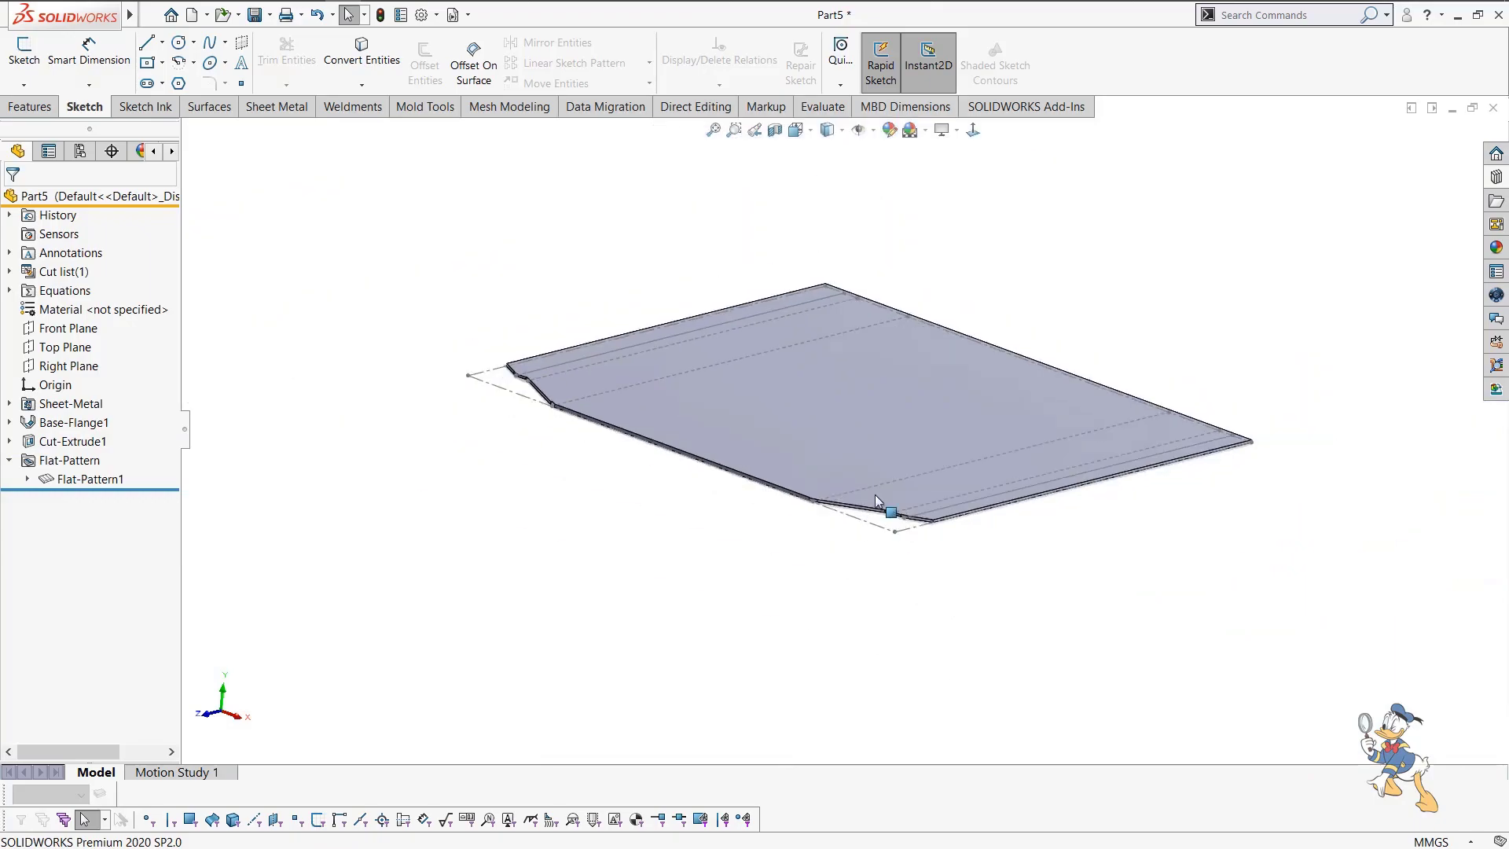
scroll(874, 500, down, 3)
middle_drag(801, 559, 823, 689)
scroll(827, 679, up, 2)
scroll(845, 644, down, 3)
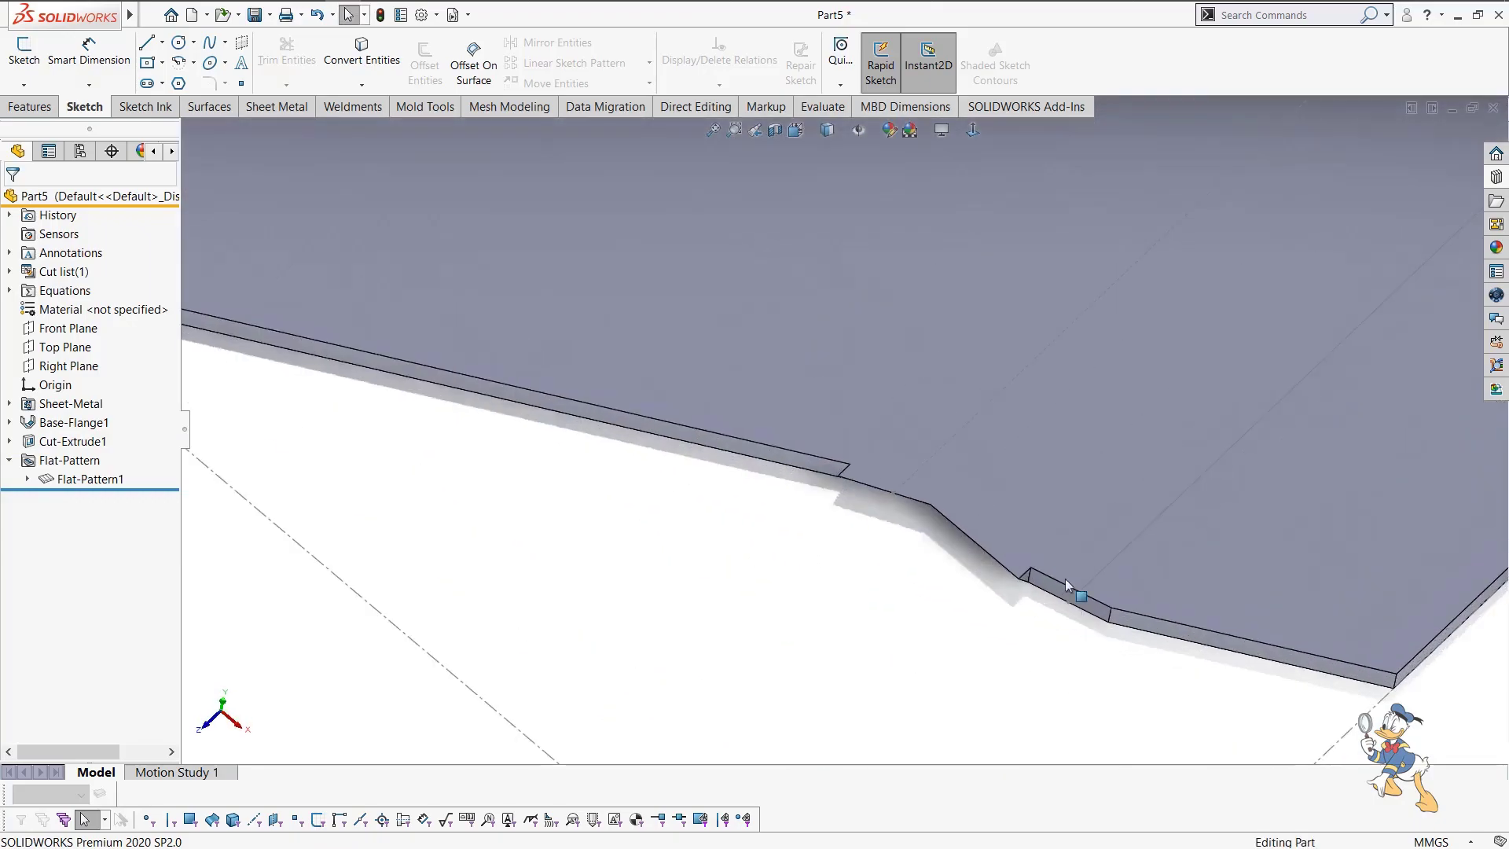
scroll(788, 468, down, 2)
mouse_move(788, 468)
middle_down()
mouse_move(833, 310)
mouse_move(933, 281)
mouse_move(728, 458)
mouse_move(789, 471)
middle_up()
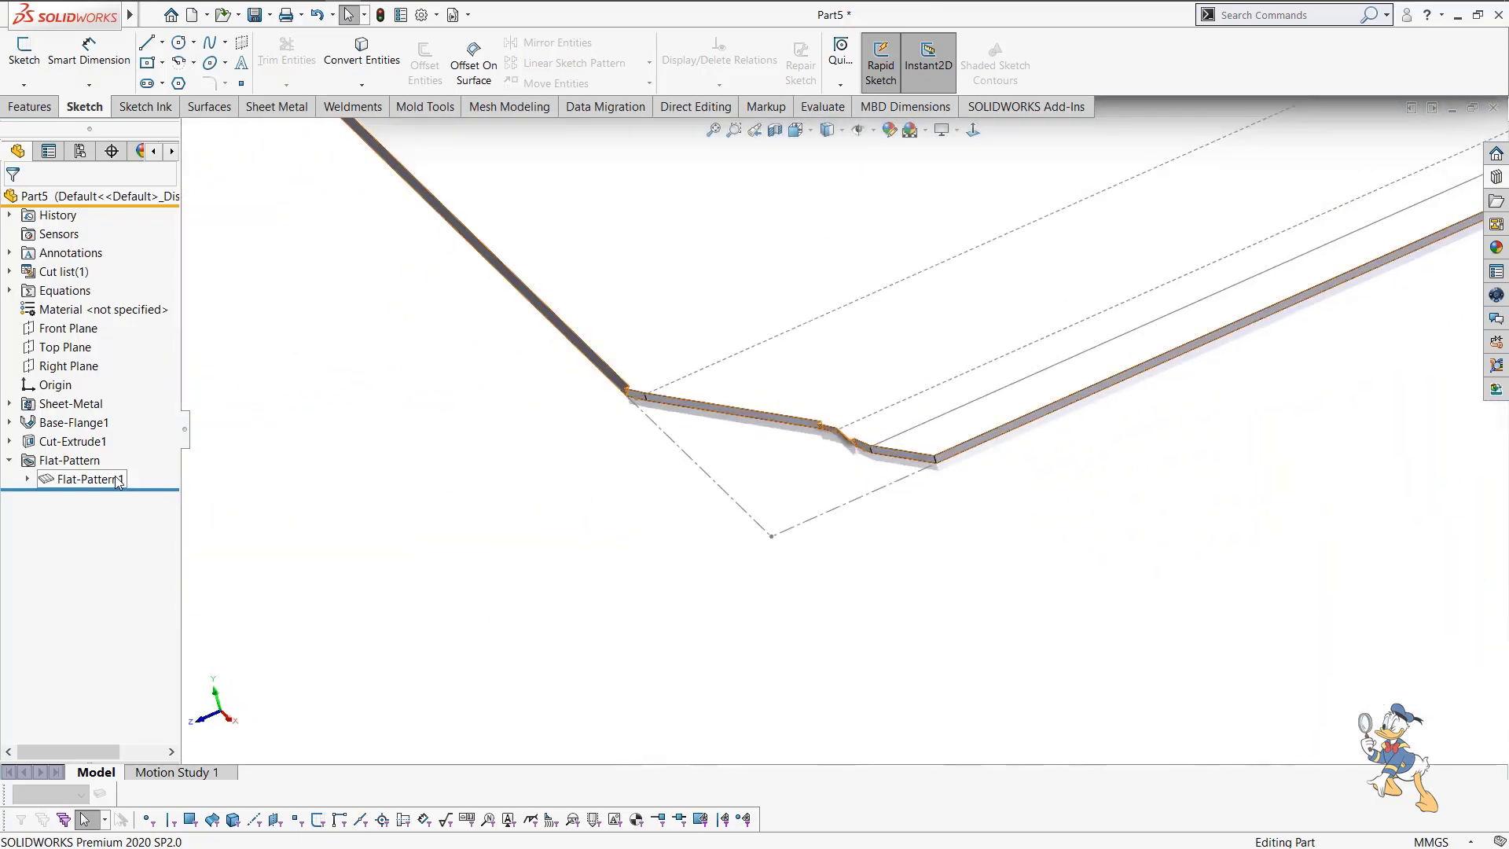
click(88, 478)
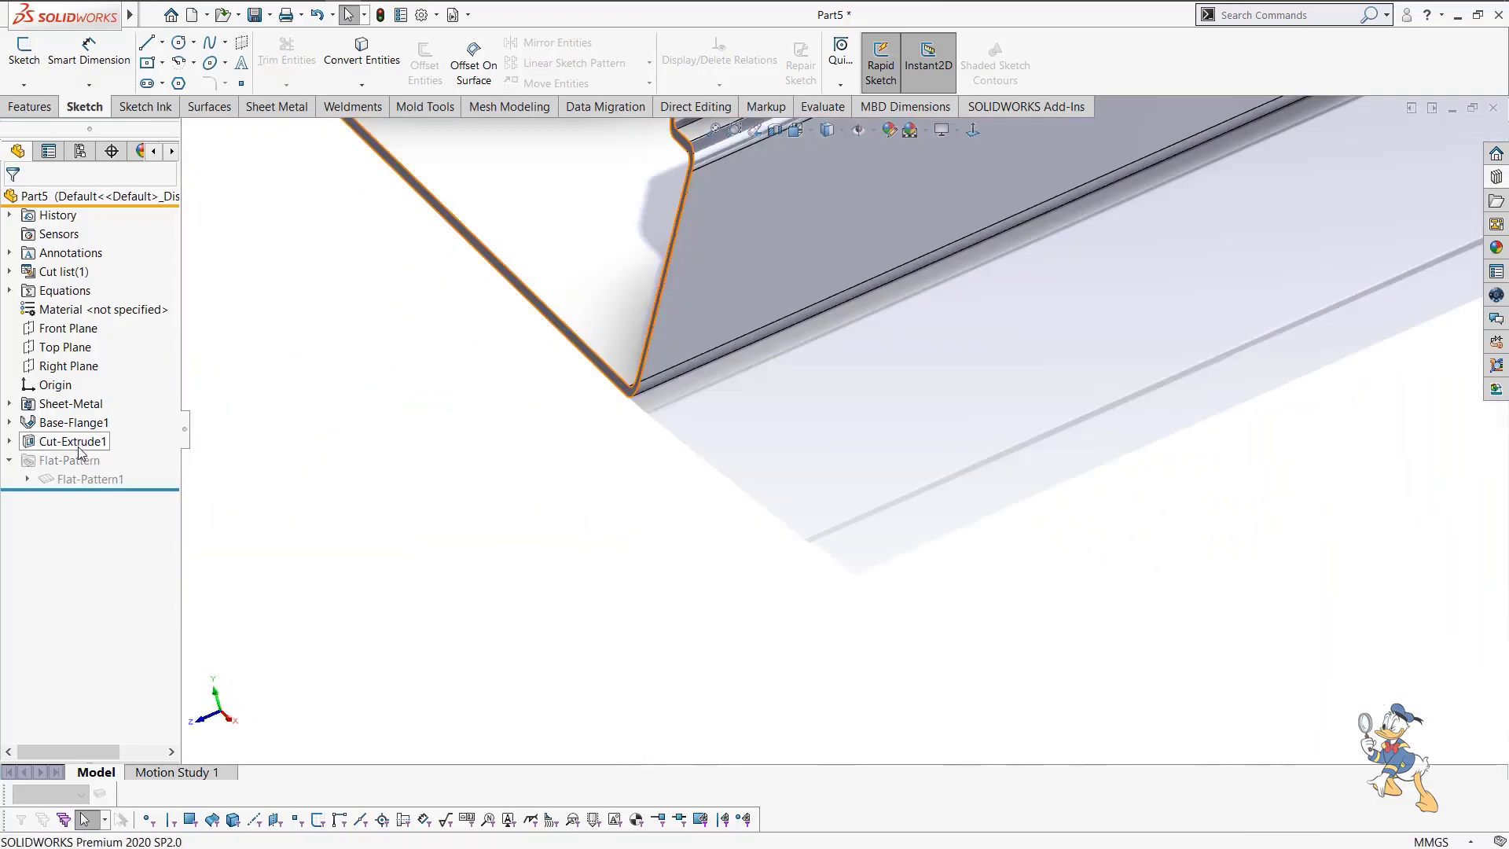
Edit the triangular extruded cut to turn Normal cut back on.
click(77, 446)
click(93, 401)
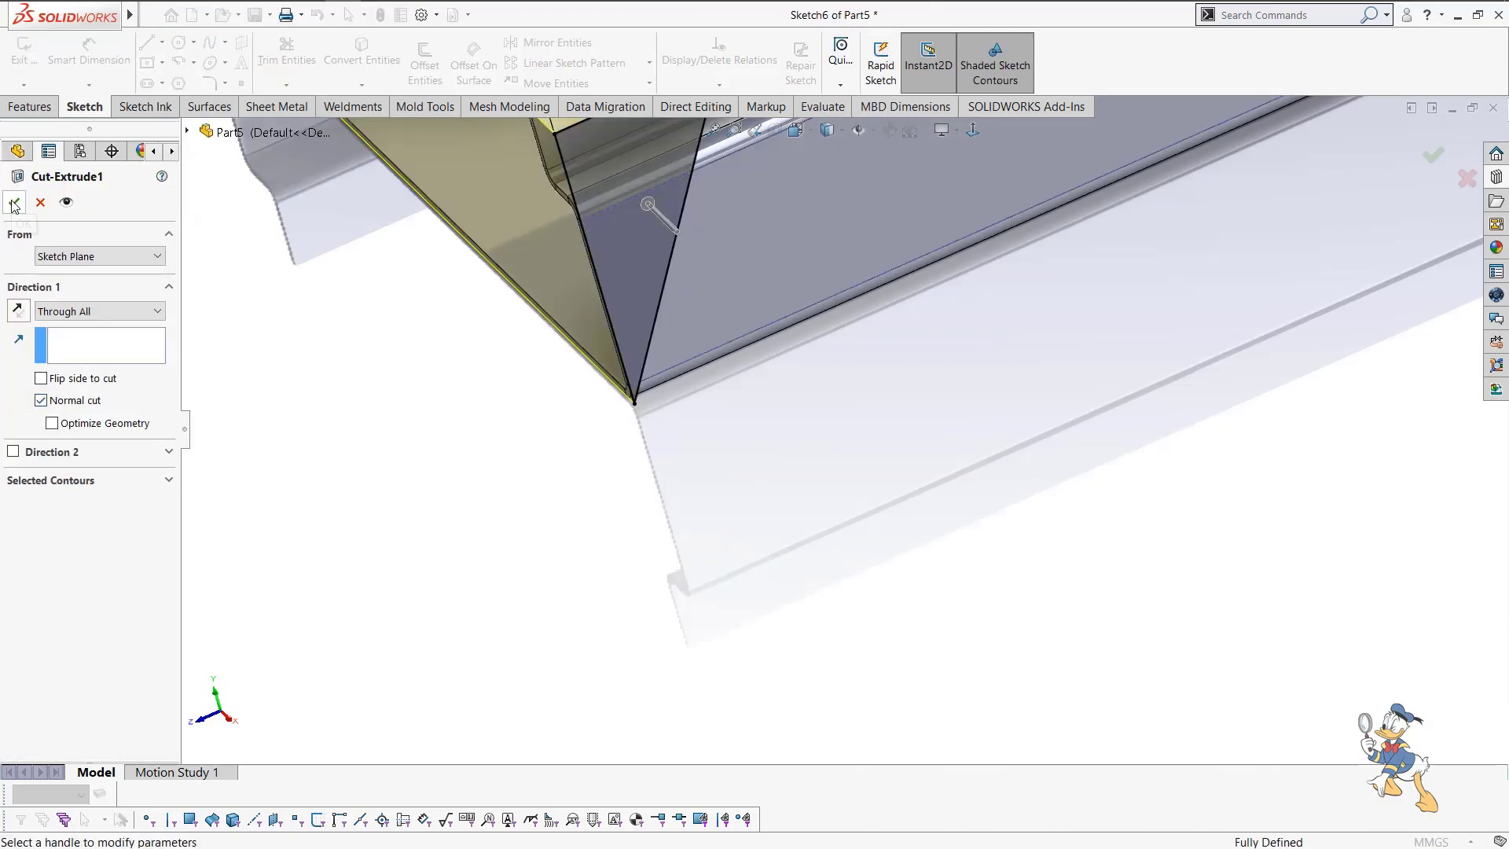
scroll(865, 480, up, 9)
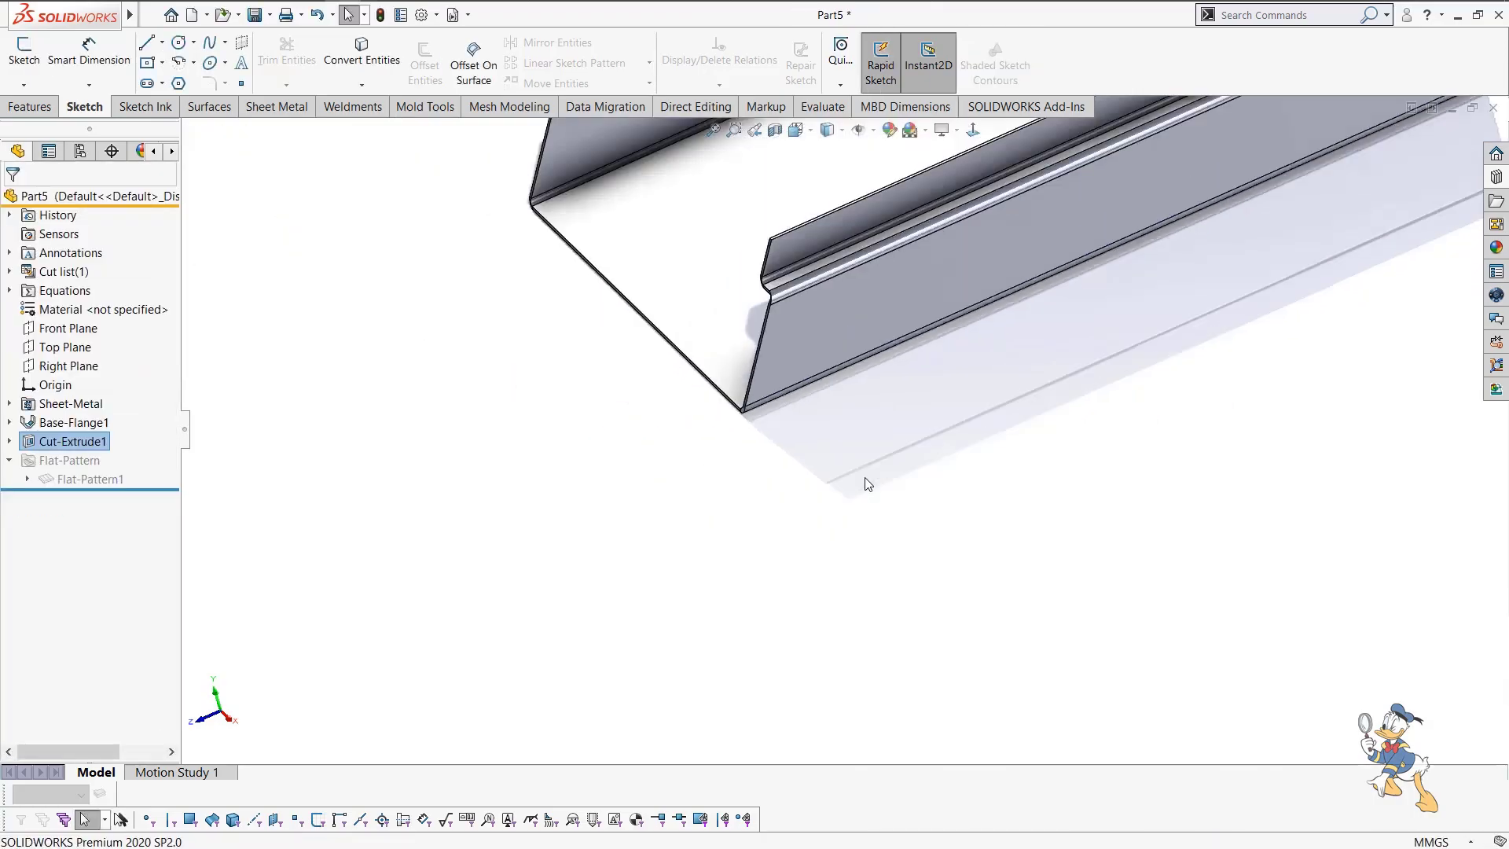
click(918, 460)
scroll(933, 288, down, 4)
scroll(869, 487, up, 3)
Start a sketch on the channel's inner base face and draw an infinite vertical centerline through the origin.
mouse_move(872, 475)
middle_down()
mouse_move(987, 388)
mouse_move(916, 423)
mouse_move(942, 418)
mouse_move(920, 464)
mouse_move(818, 536)
mouse_move(803, 467)
mouse_move(857, 450)
mouse_move(886, 397)
mouse_move(729, 467)
mouse_move(757, 639)
middle_up()
scroll(927, 427, down, 3)
scroll(864, 491, down, 2)
scroll(794, 511, up, 3)
click(800, 484)
click(866, 435)
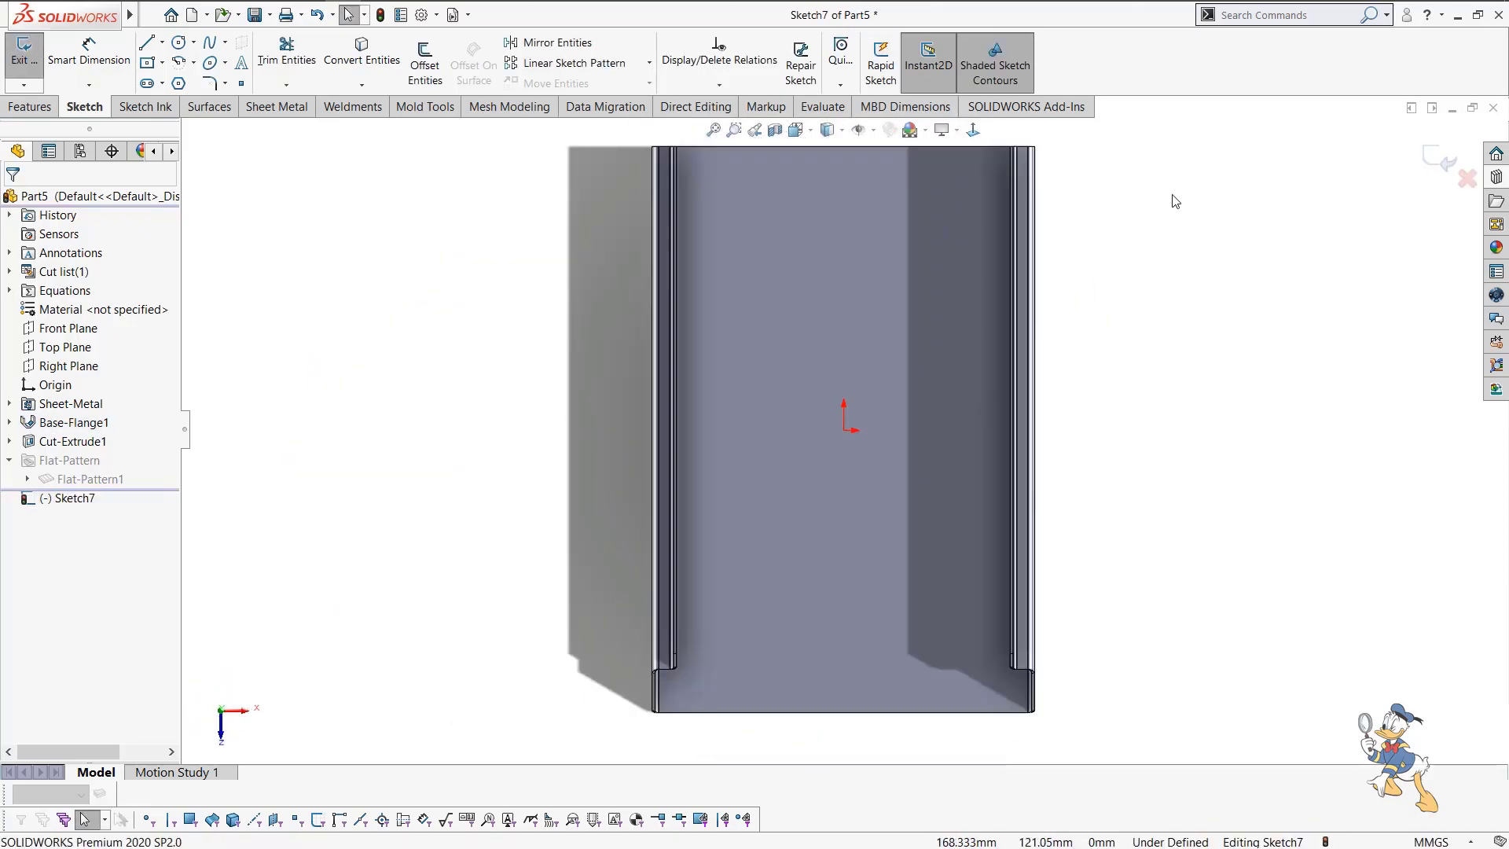
key(r)
key(space)
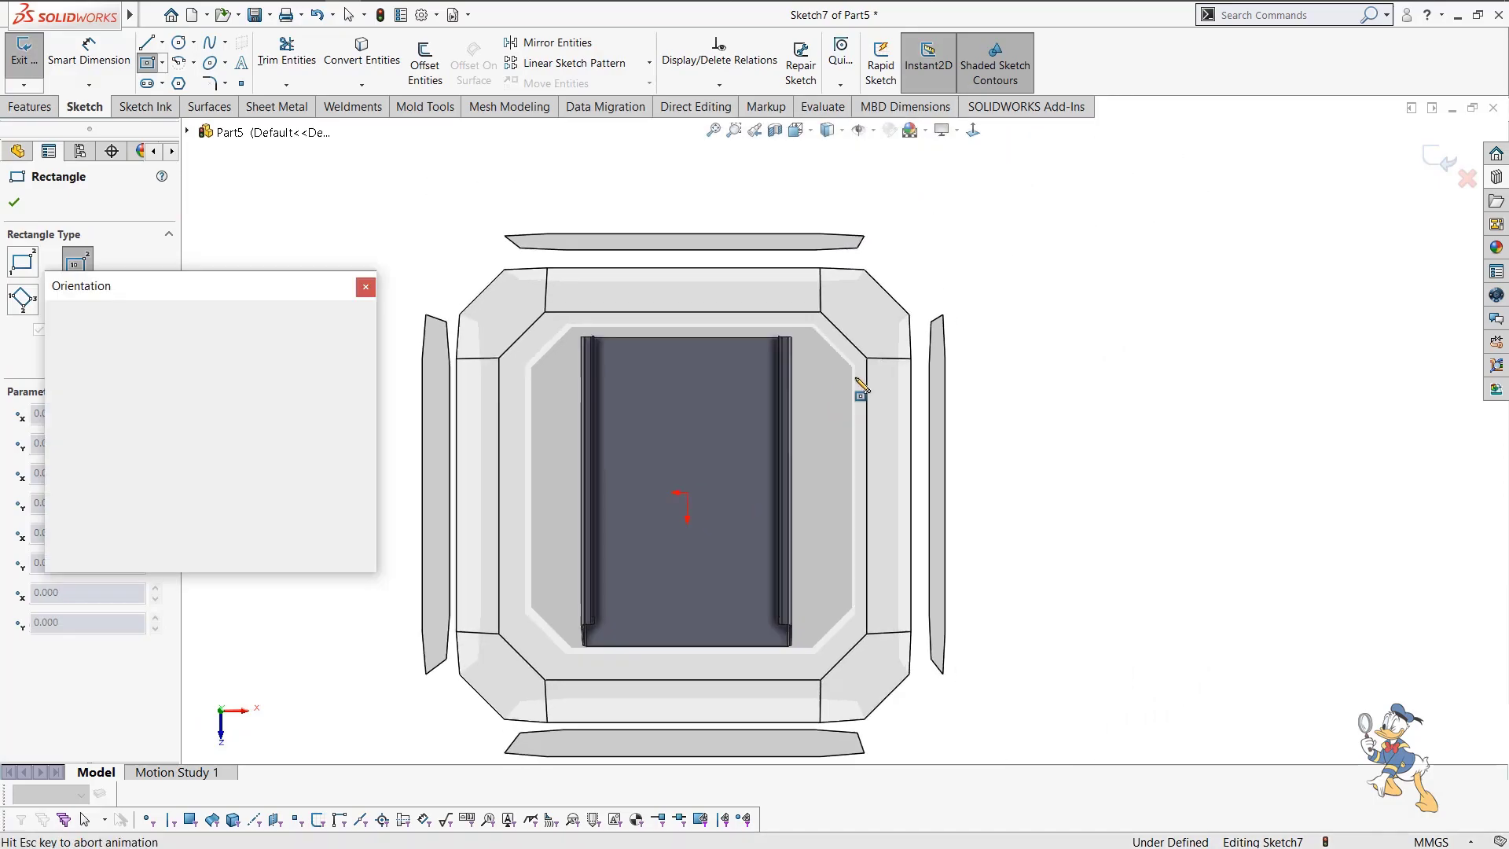
click(753, 412)
key(l)
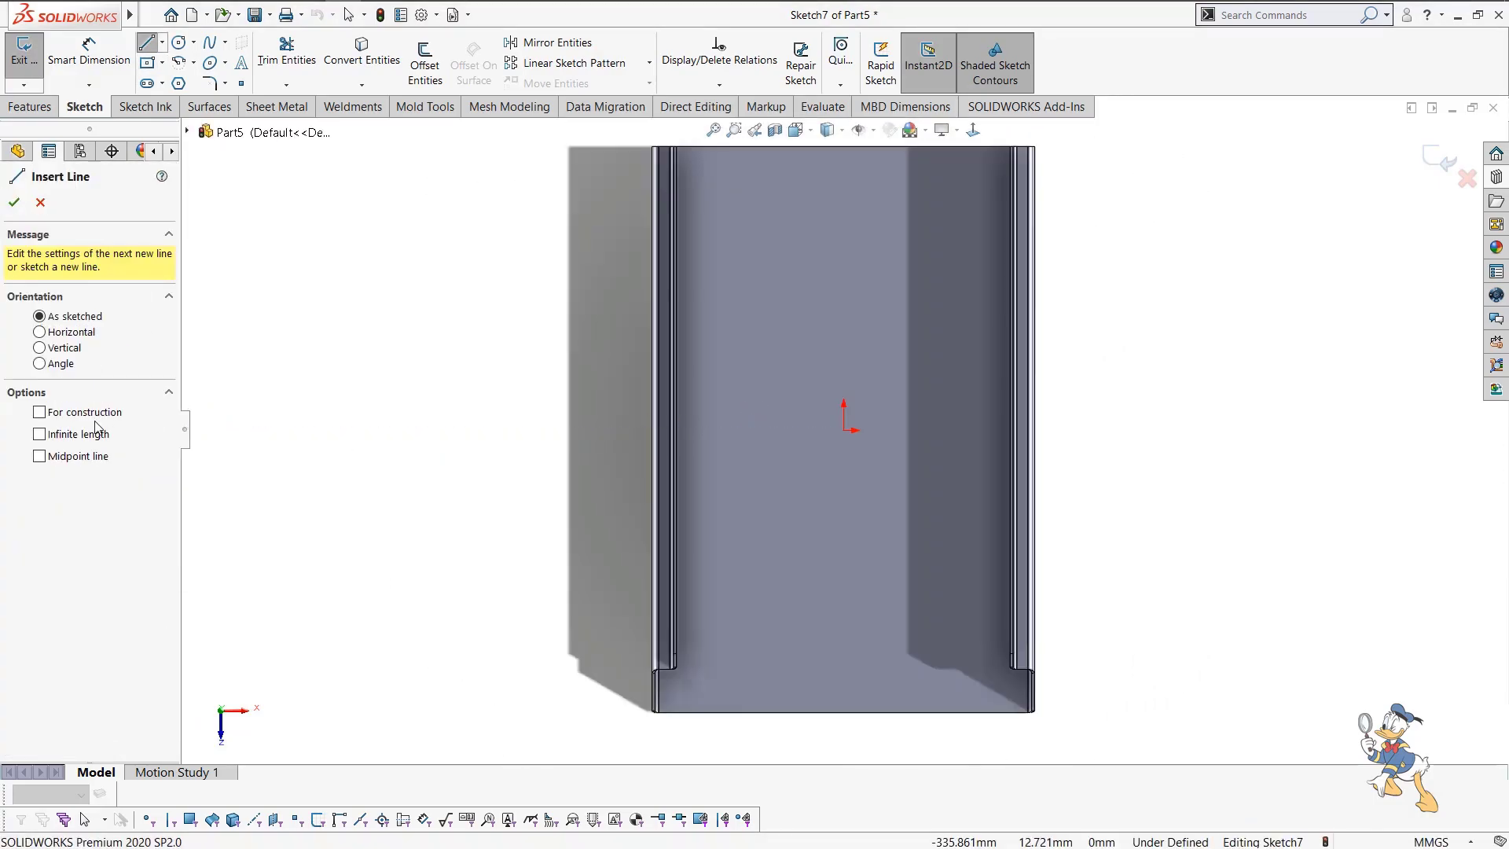
click(843, 430)
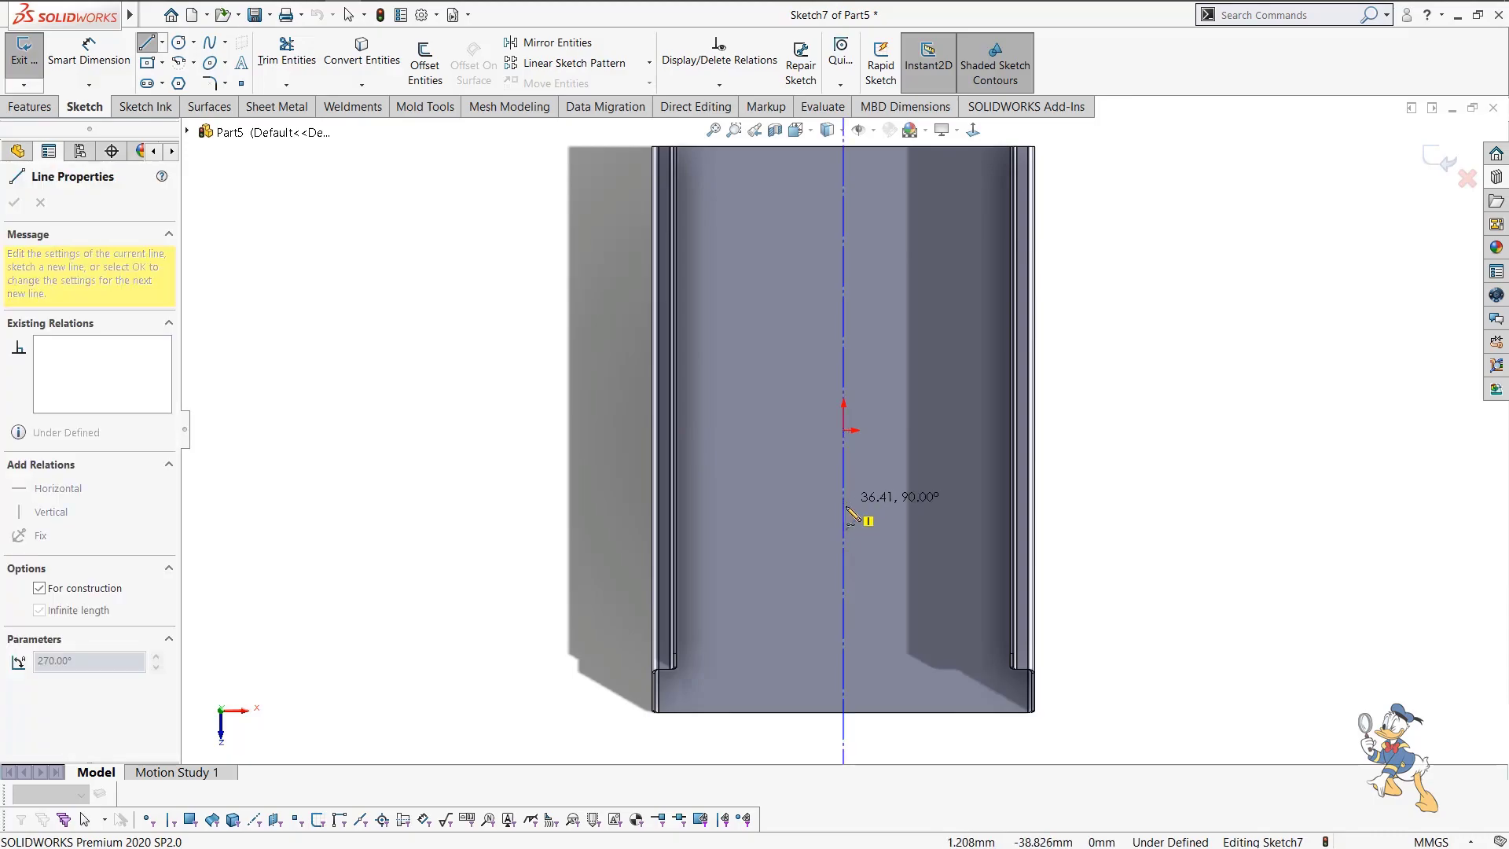
click(846, 510)
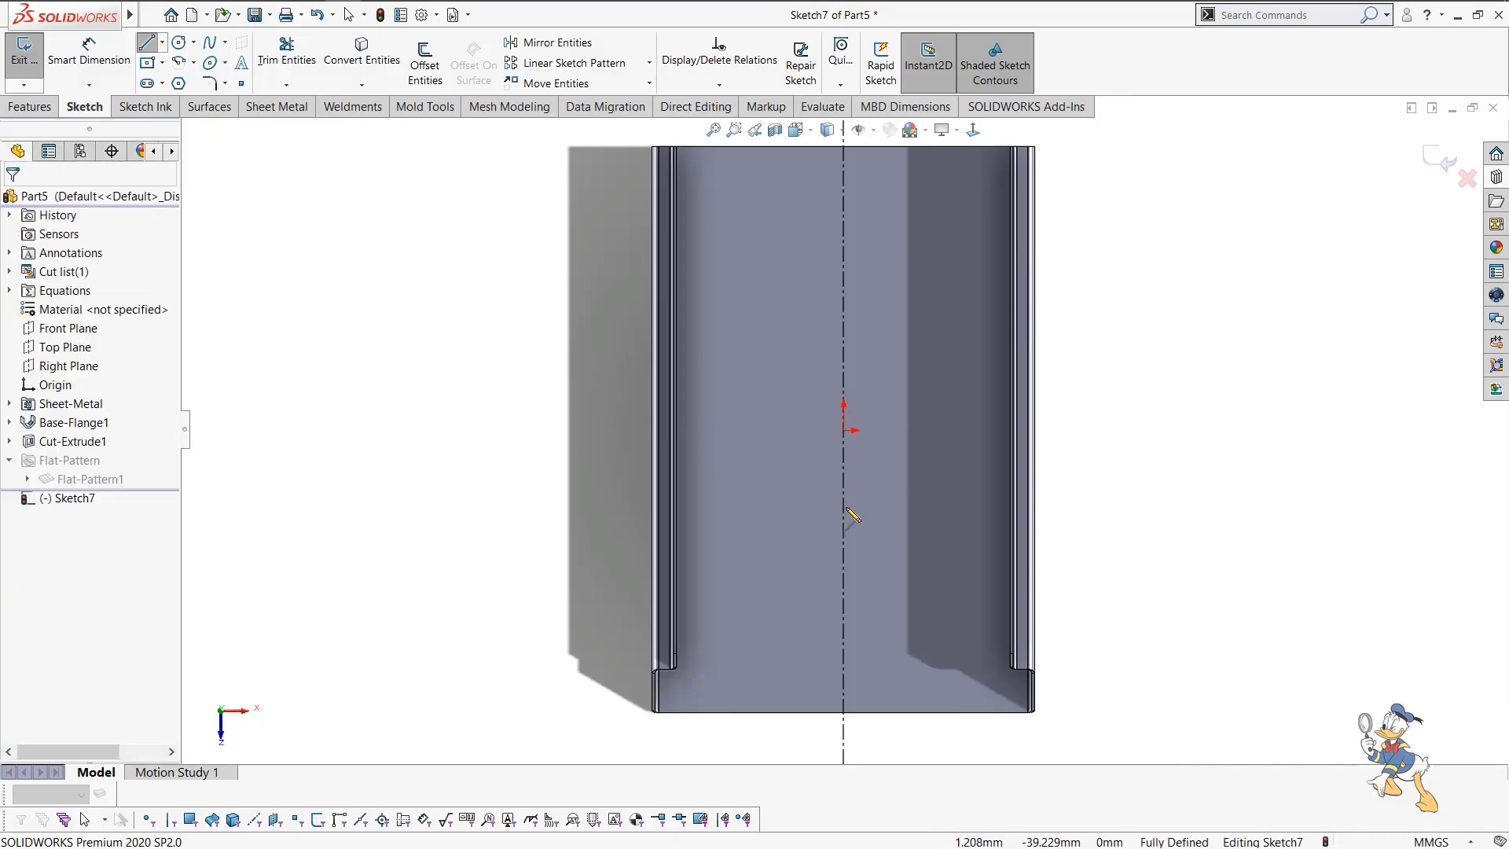
key(r)
key(a)
key(space)
click(822, 386)
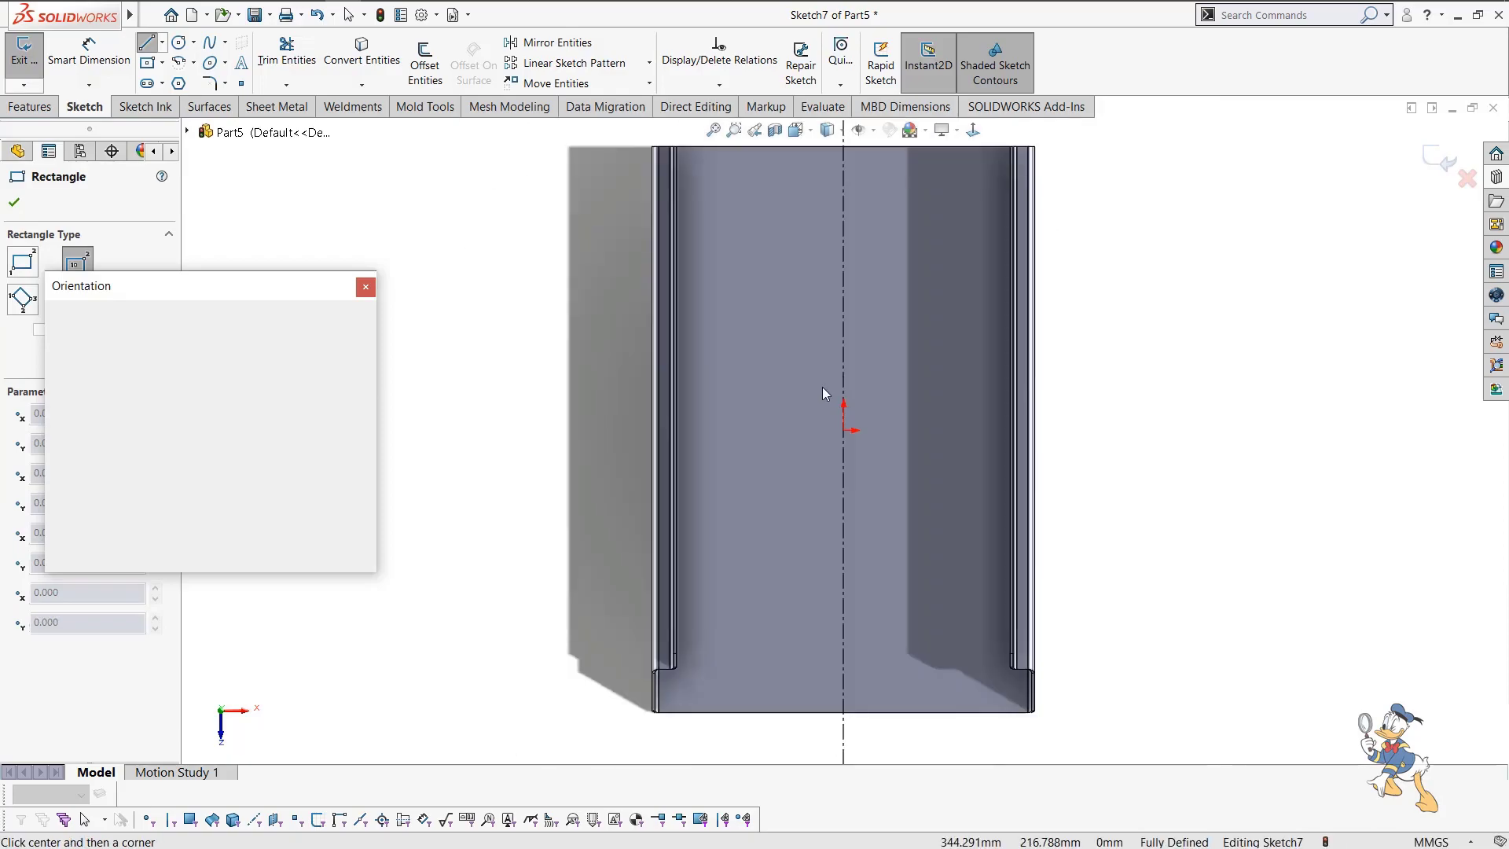
click(967, 213)
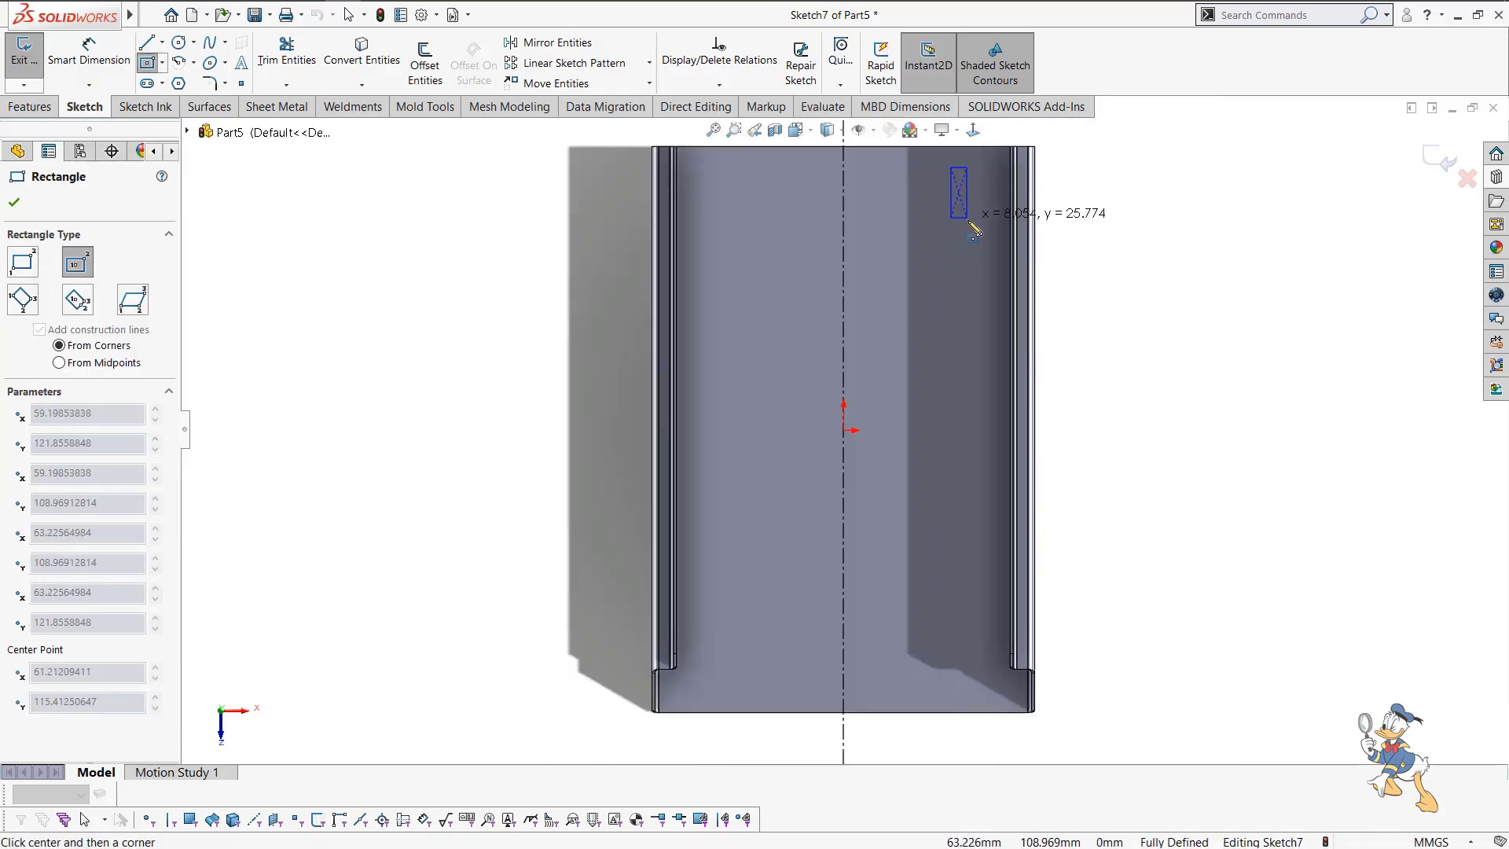
key(Escape)
With dynamic mirroring about the vertical centerline, sketch a center rectangle about 15 by 31 mm near the base's upper end.
right_drag(1199, 213, 1096, 236)
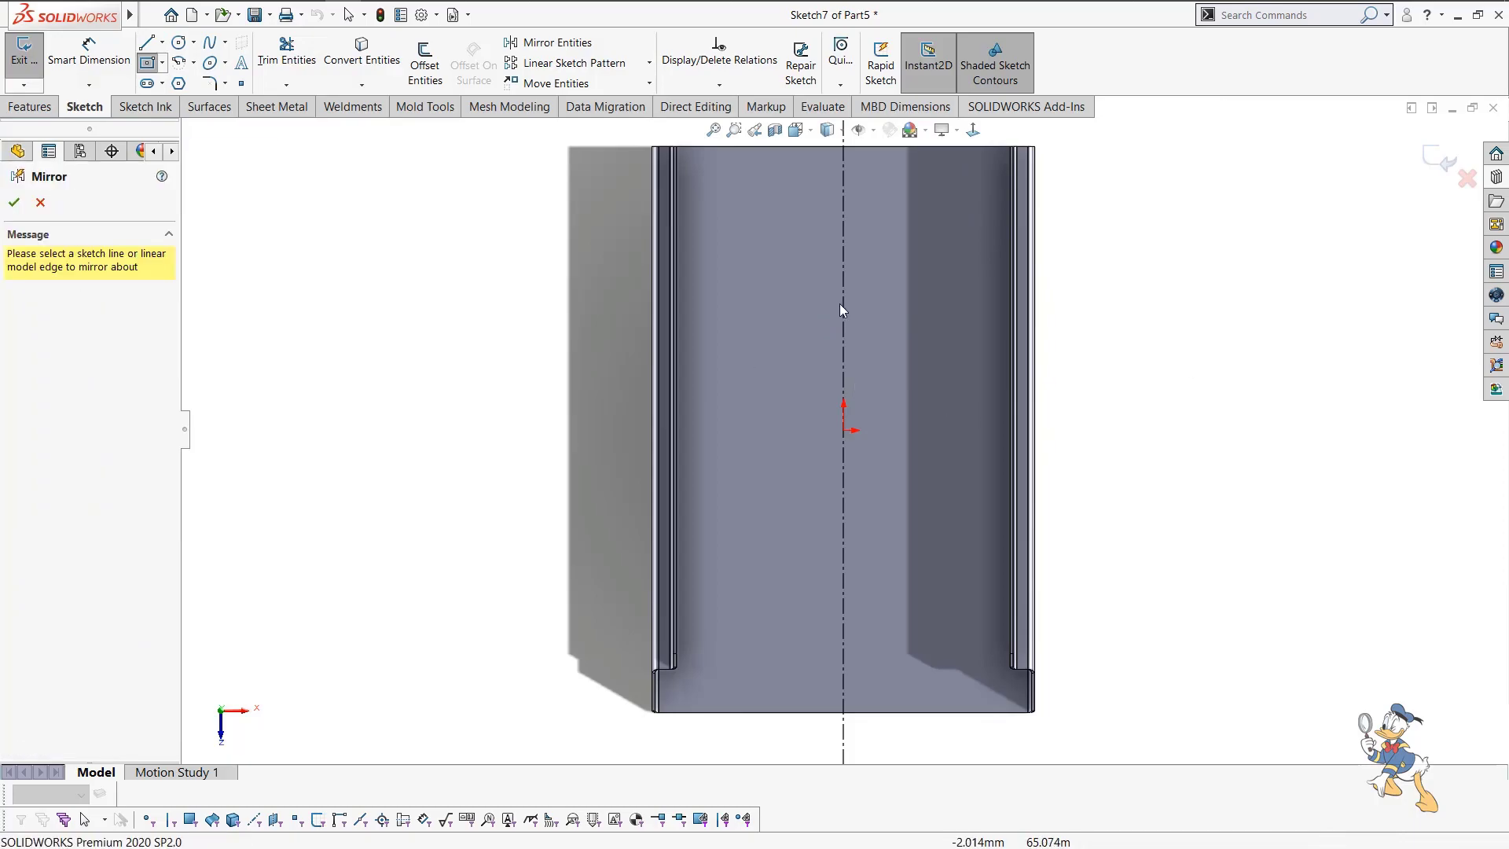
click(843, 303)
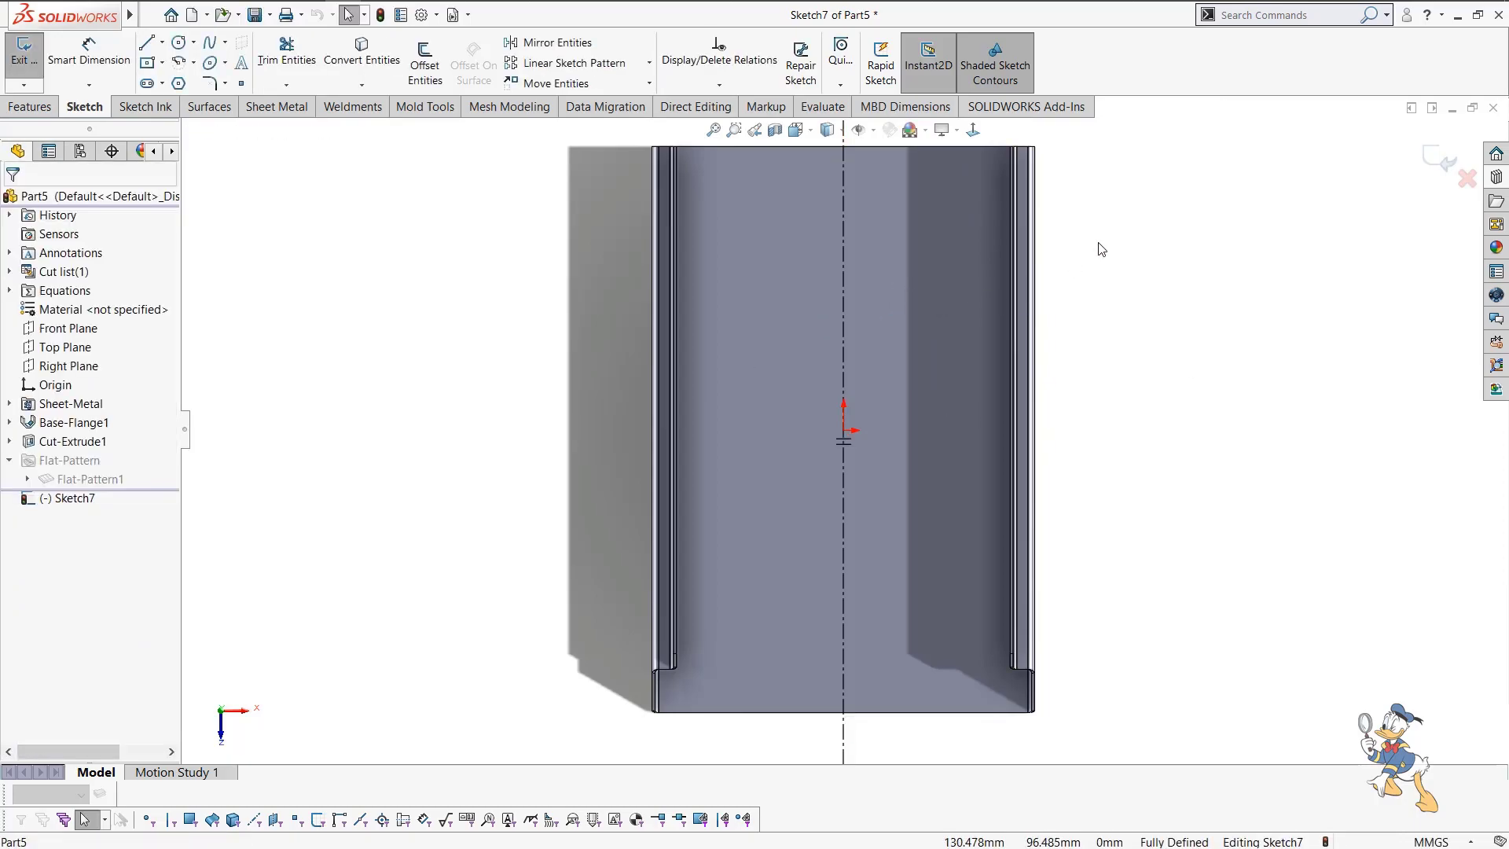
right_drag(1102, 250, 946, 224)
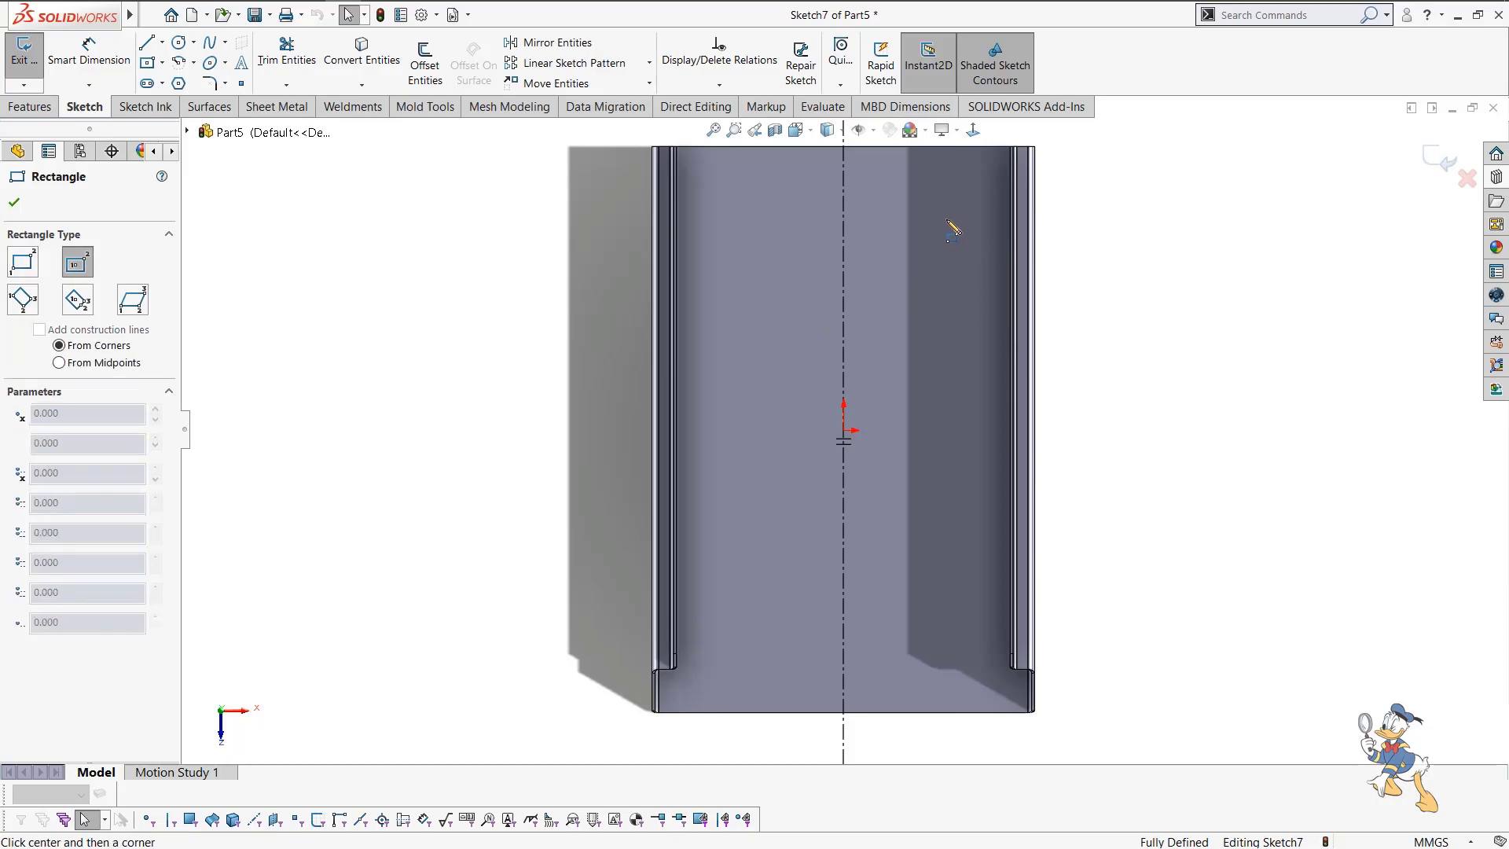
key(space)
click(731, 405)
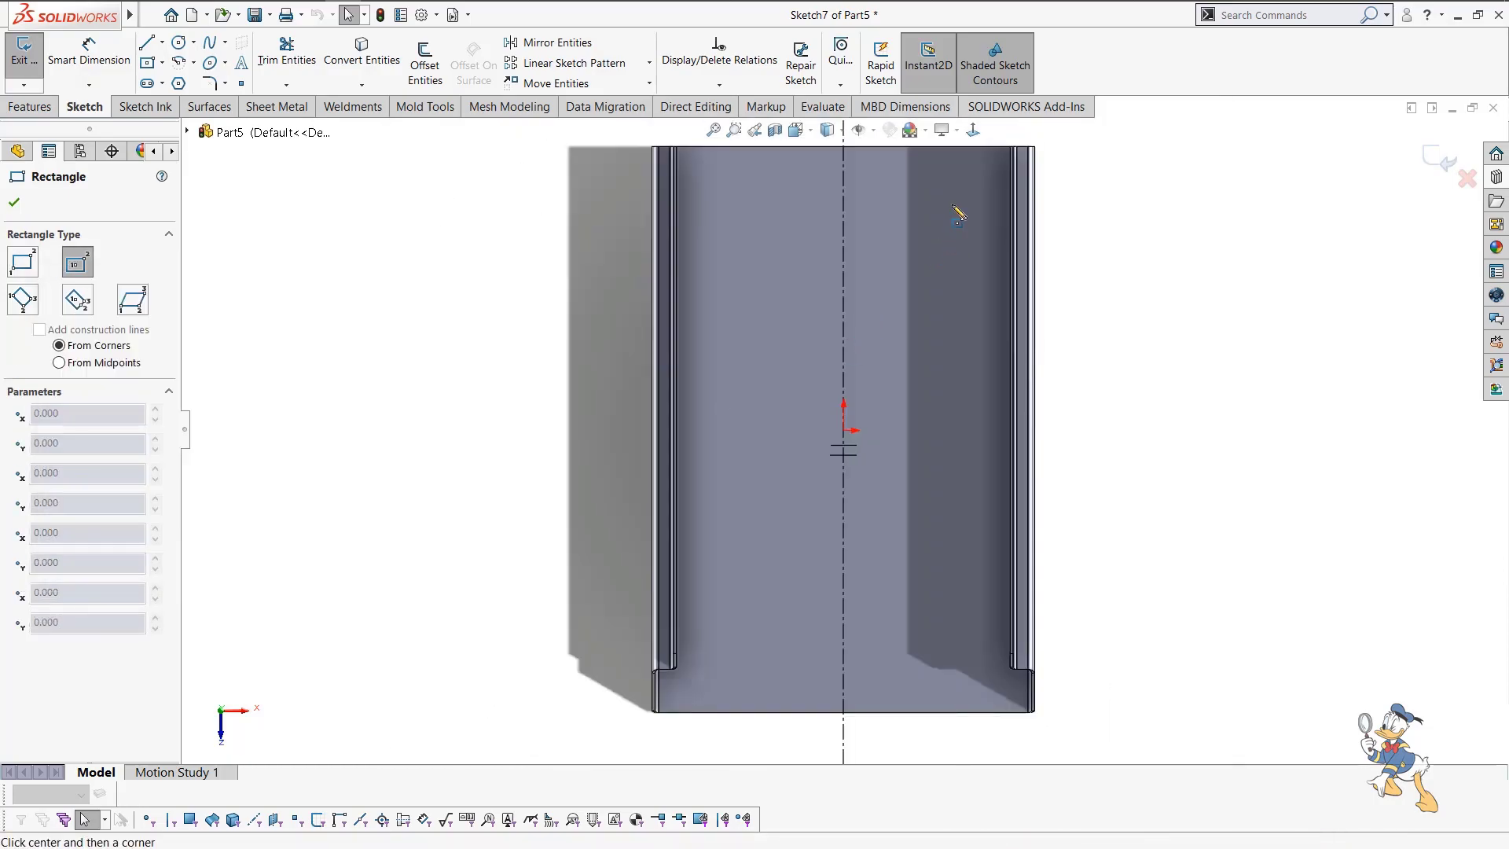
scroll(959, 236, up, 1)
click(925, 237)
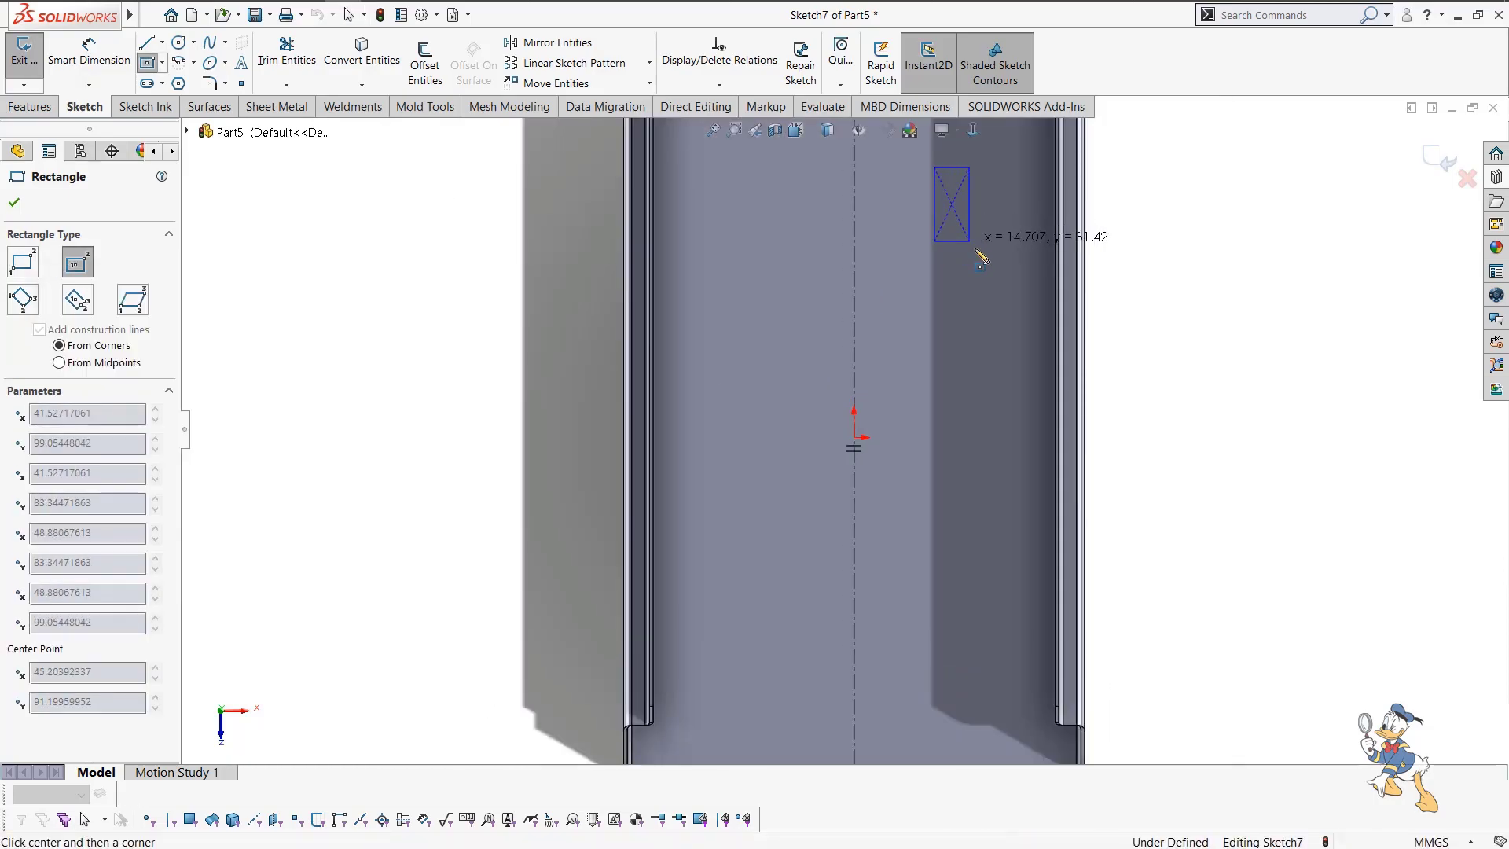
click(971, 244)
scroll(982, 254, down, 1)
key(Escape)
Dimension the mirrored rectangle as 26 mm high and 11 mm wide.
right_drag(1116, 374, 1085, 322)
click(950, 247)
click(1102, 264)
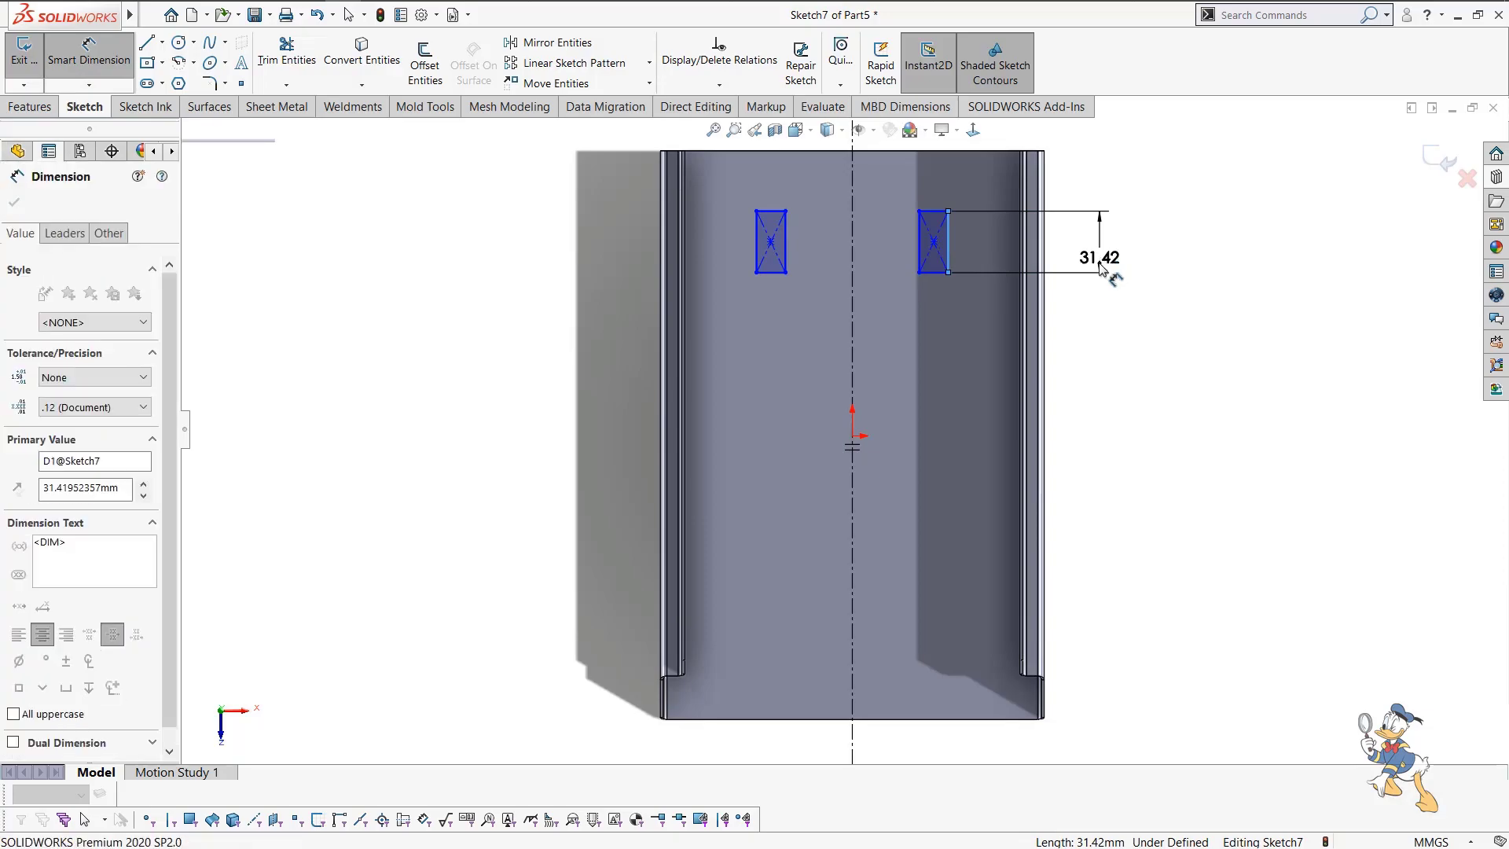
key(Return)
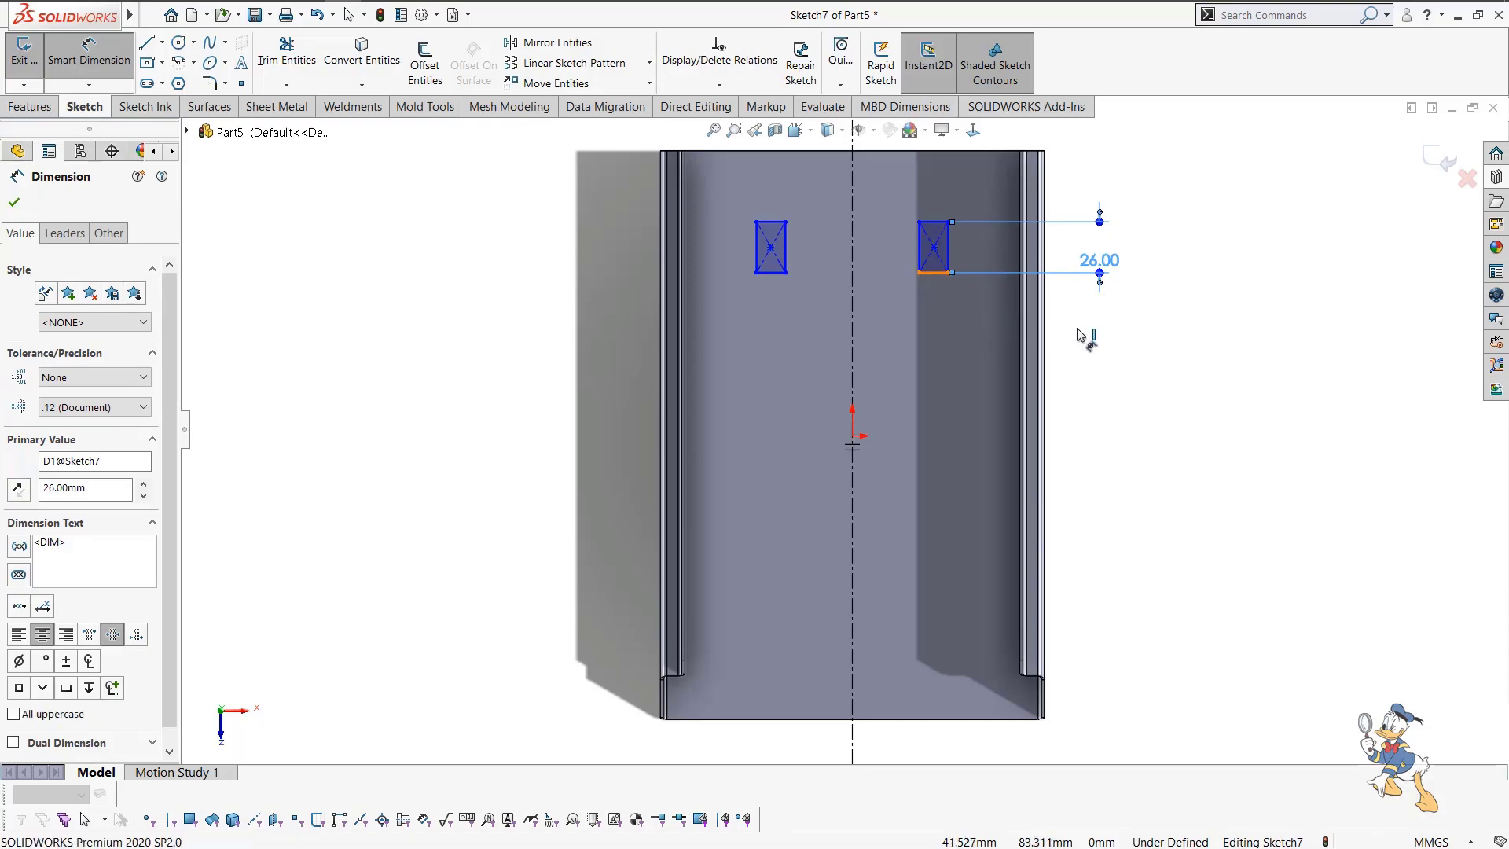
click(935, 273)
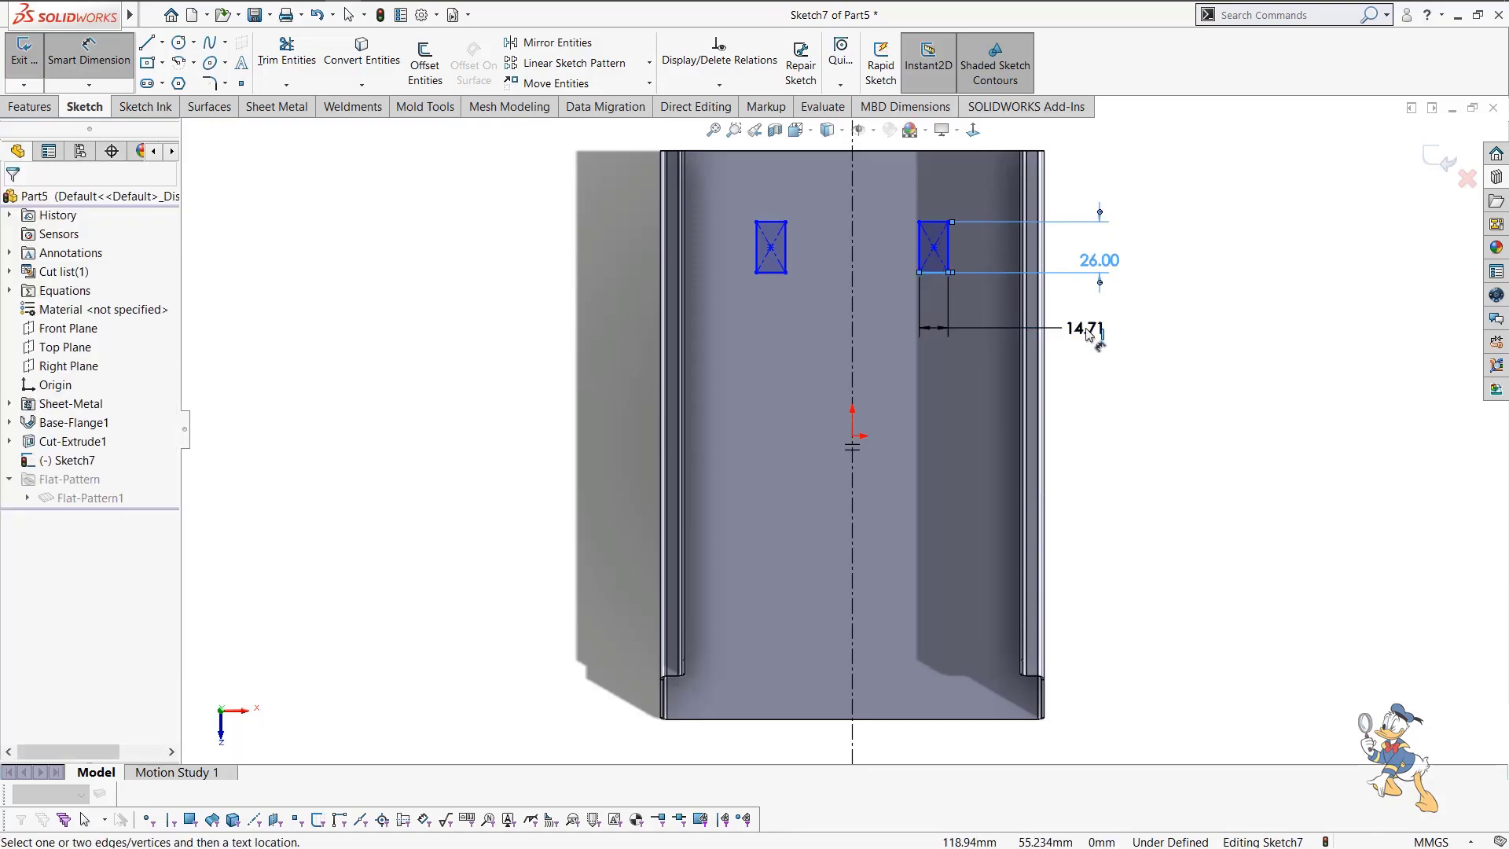
click(1093, 344)
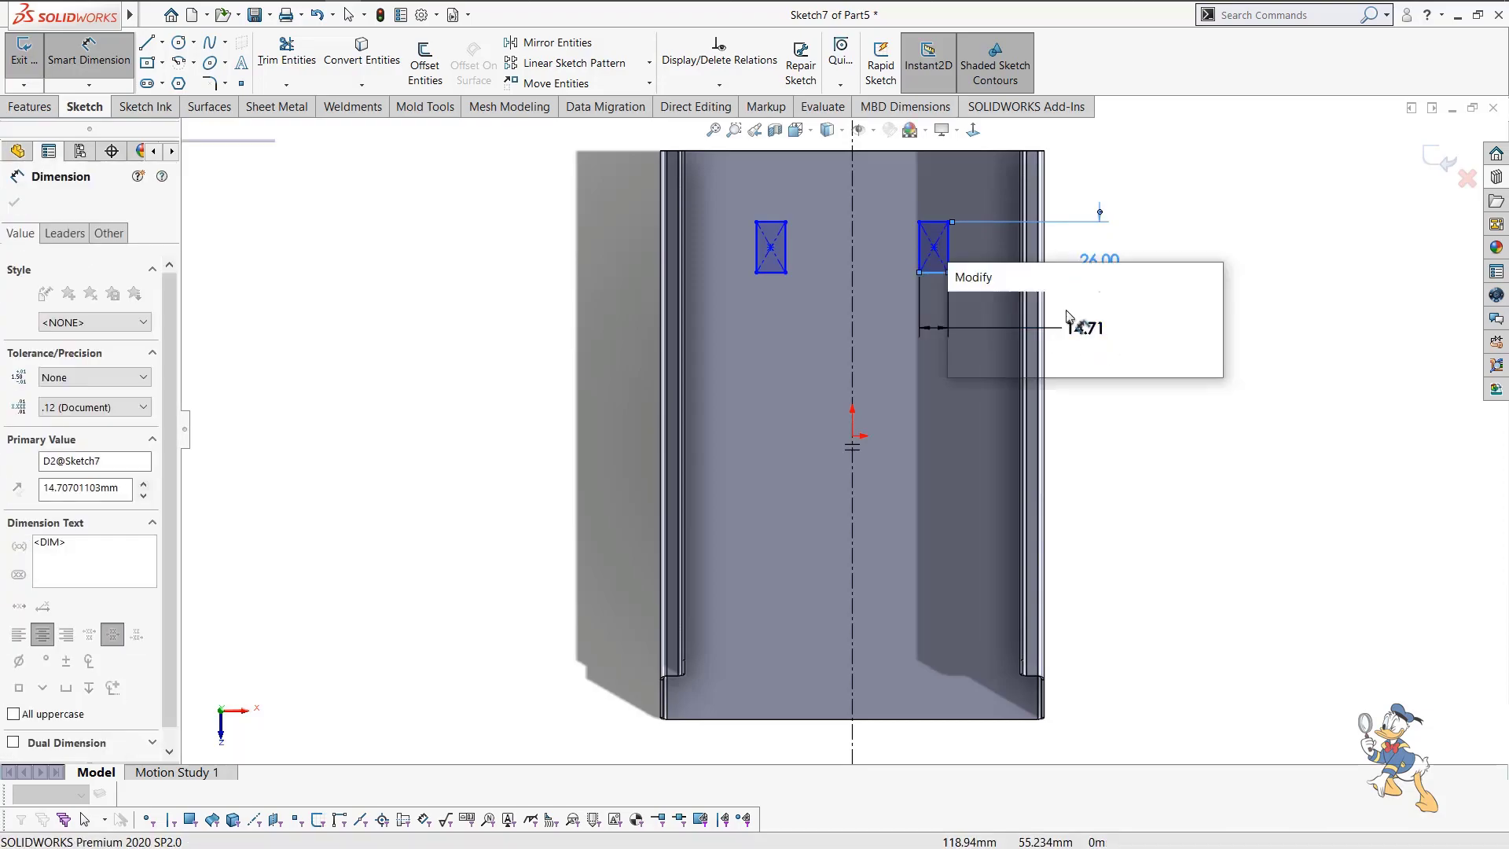
key(Return)
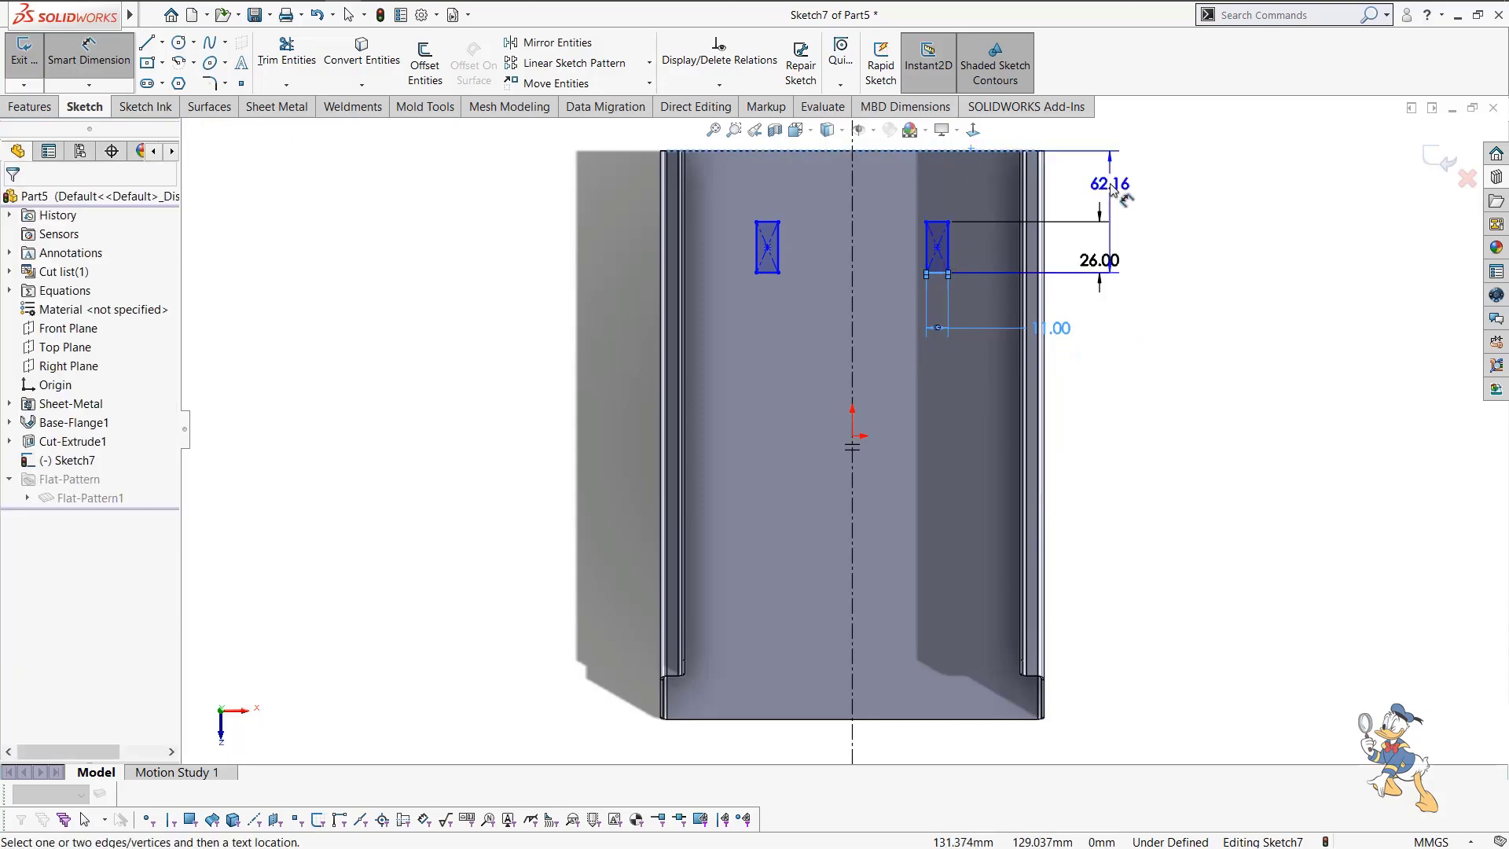
Position the rectangle's lower side 40 mm from the base's upper edge and its inner side 68 mm from the vertical centerline.
click(1111, 192)
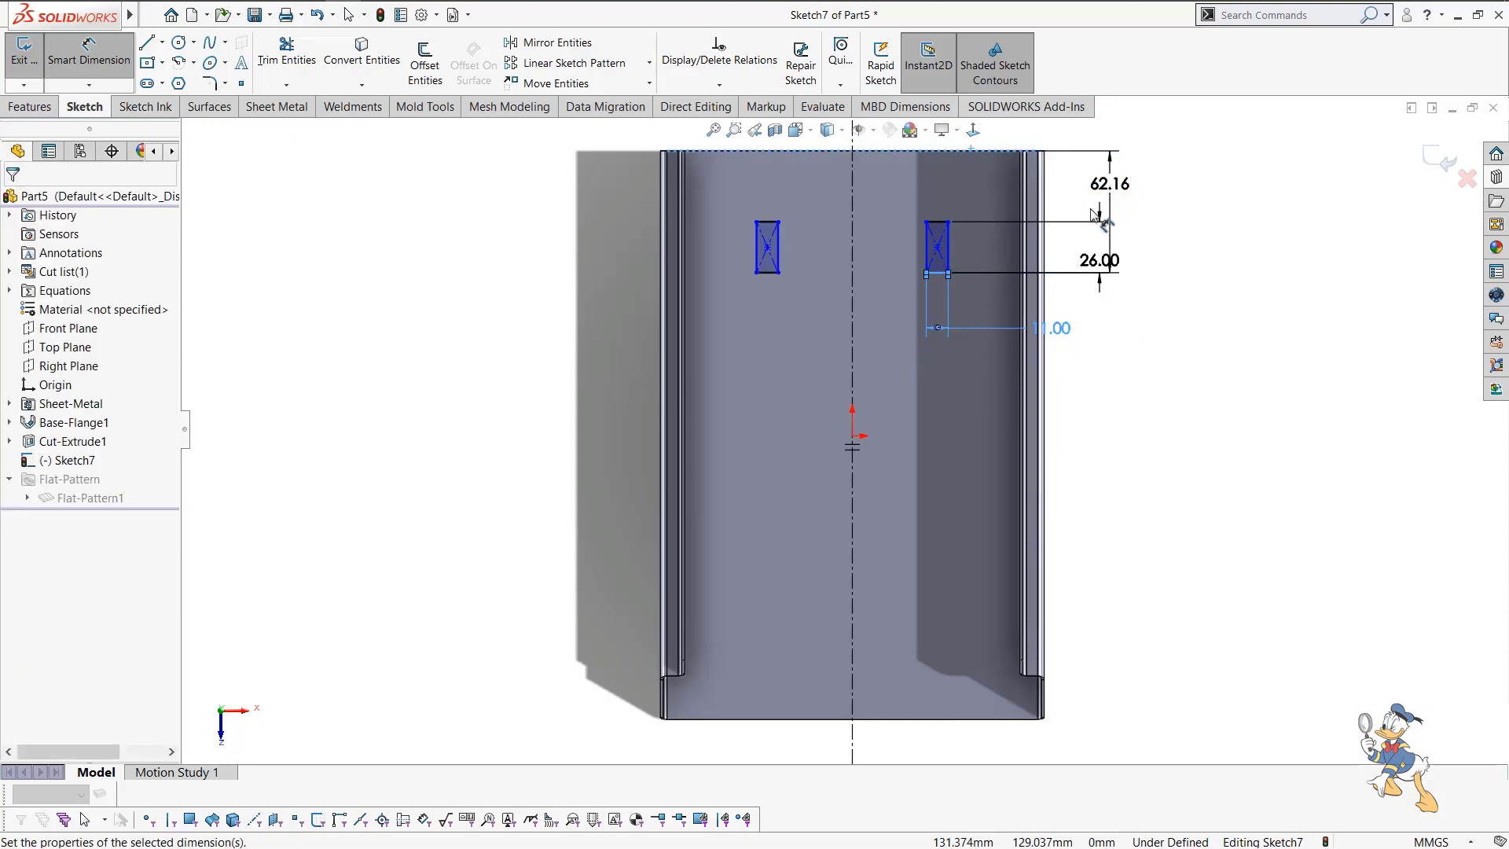
text(40)
key(Escape)
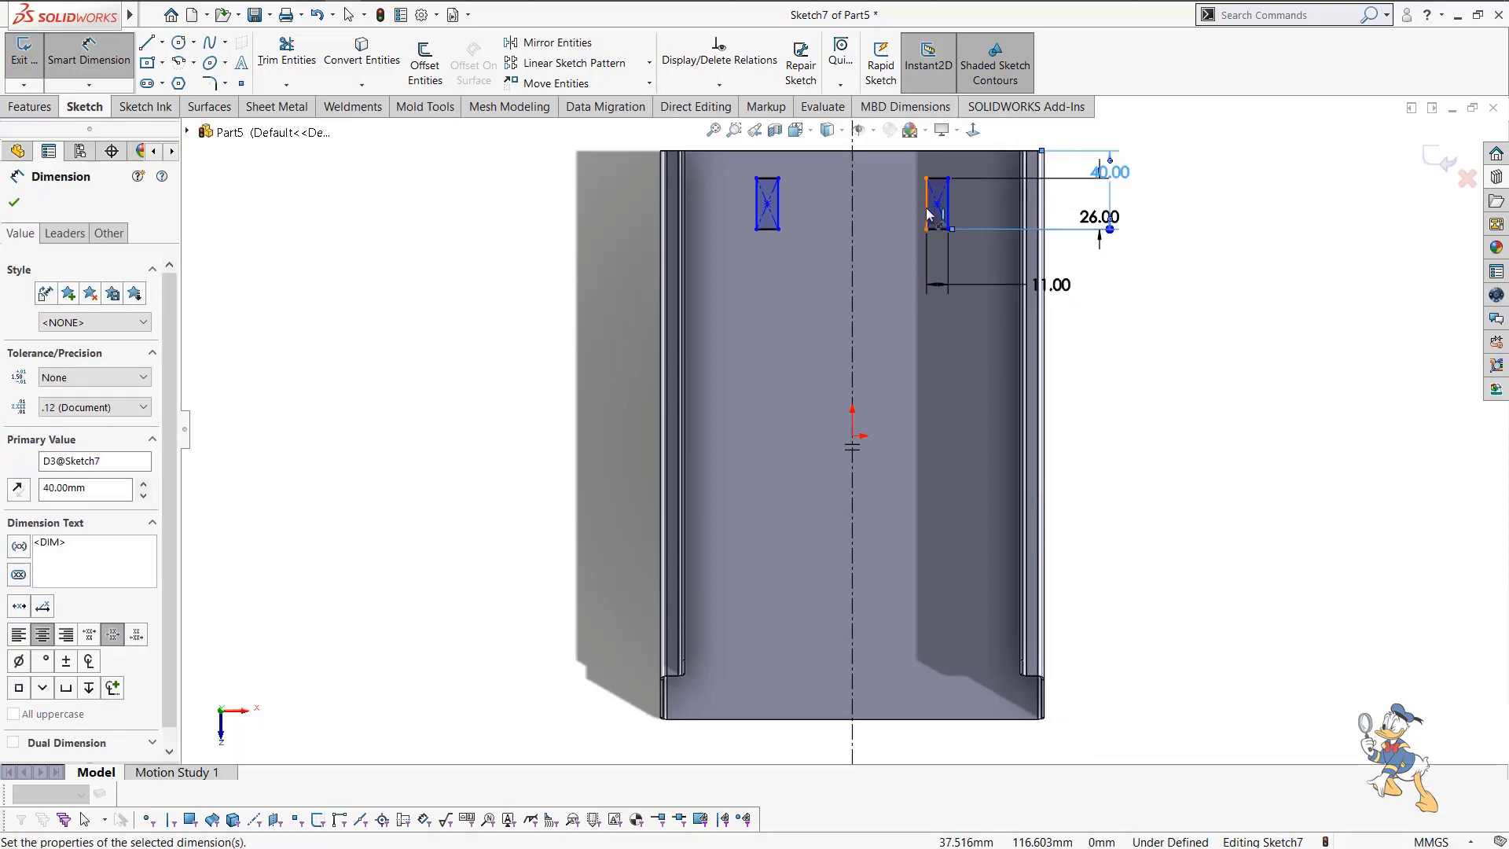
click(854, 215)
click(881, 188)
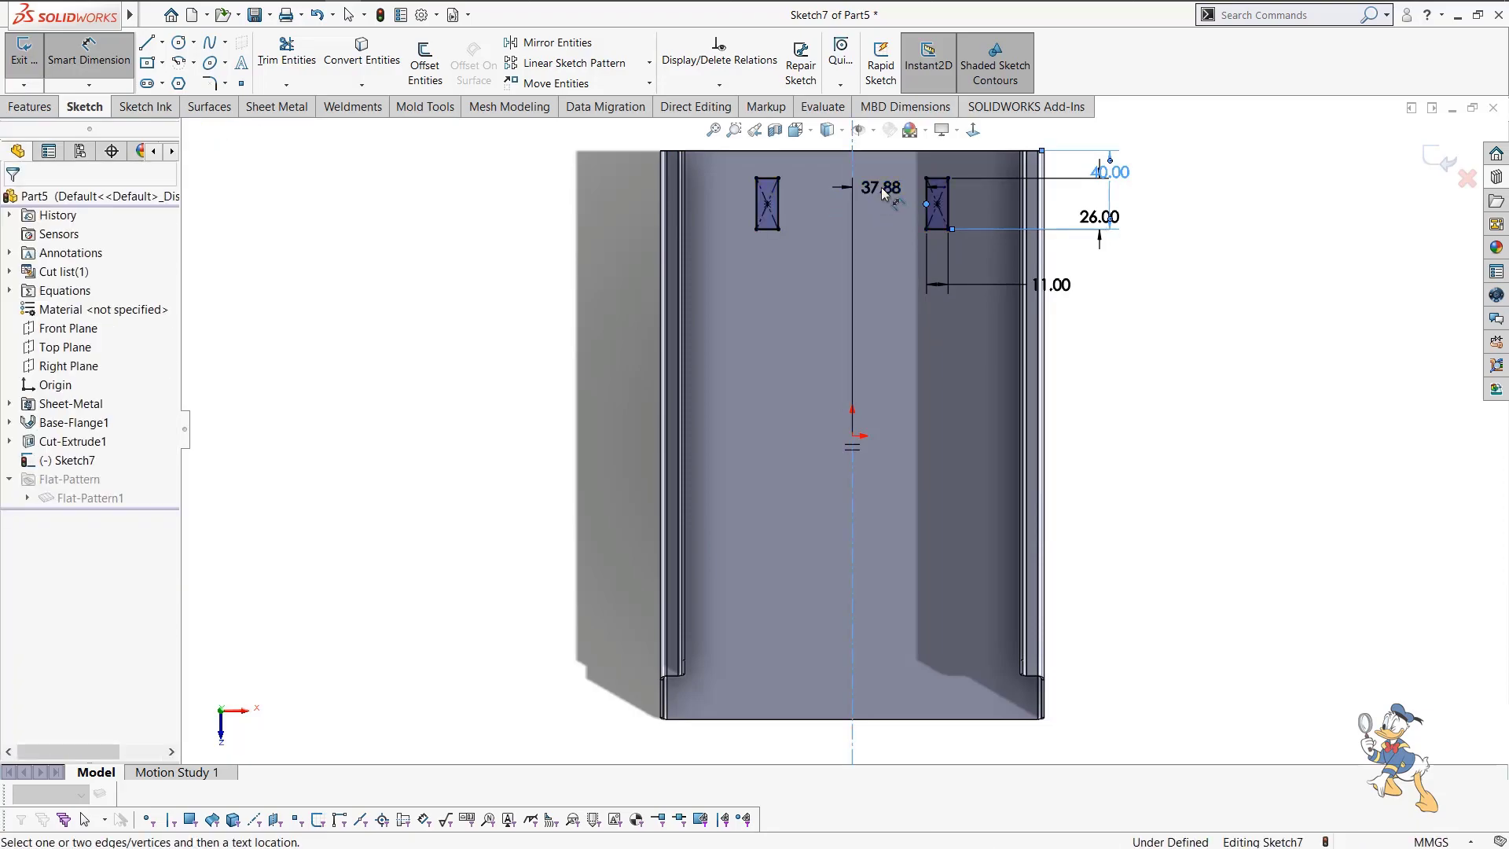
double_click(881, 189)
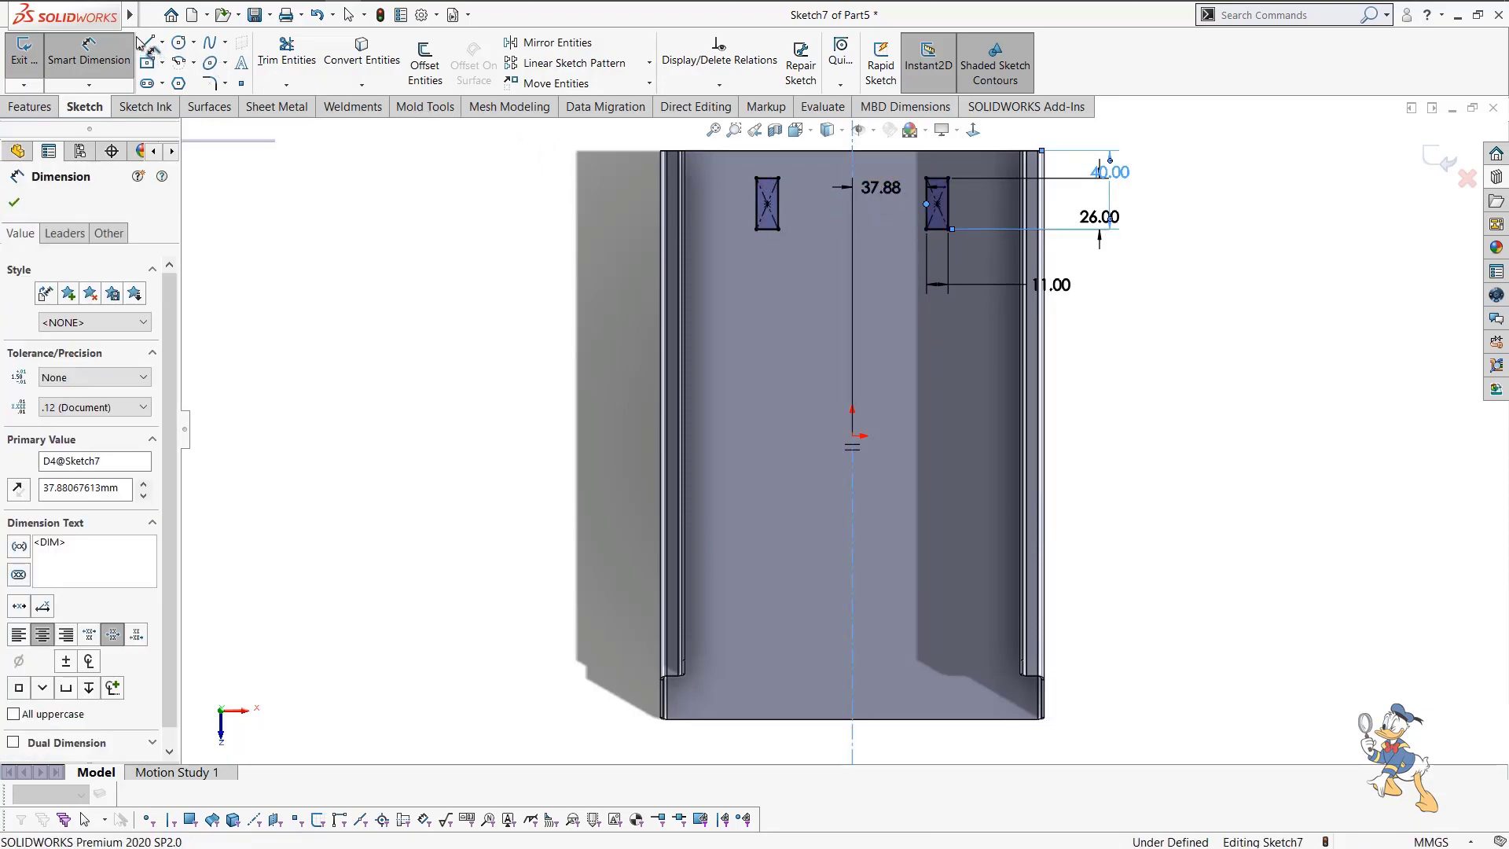
text(68)
key(Return)
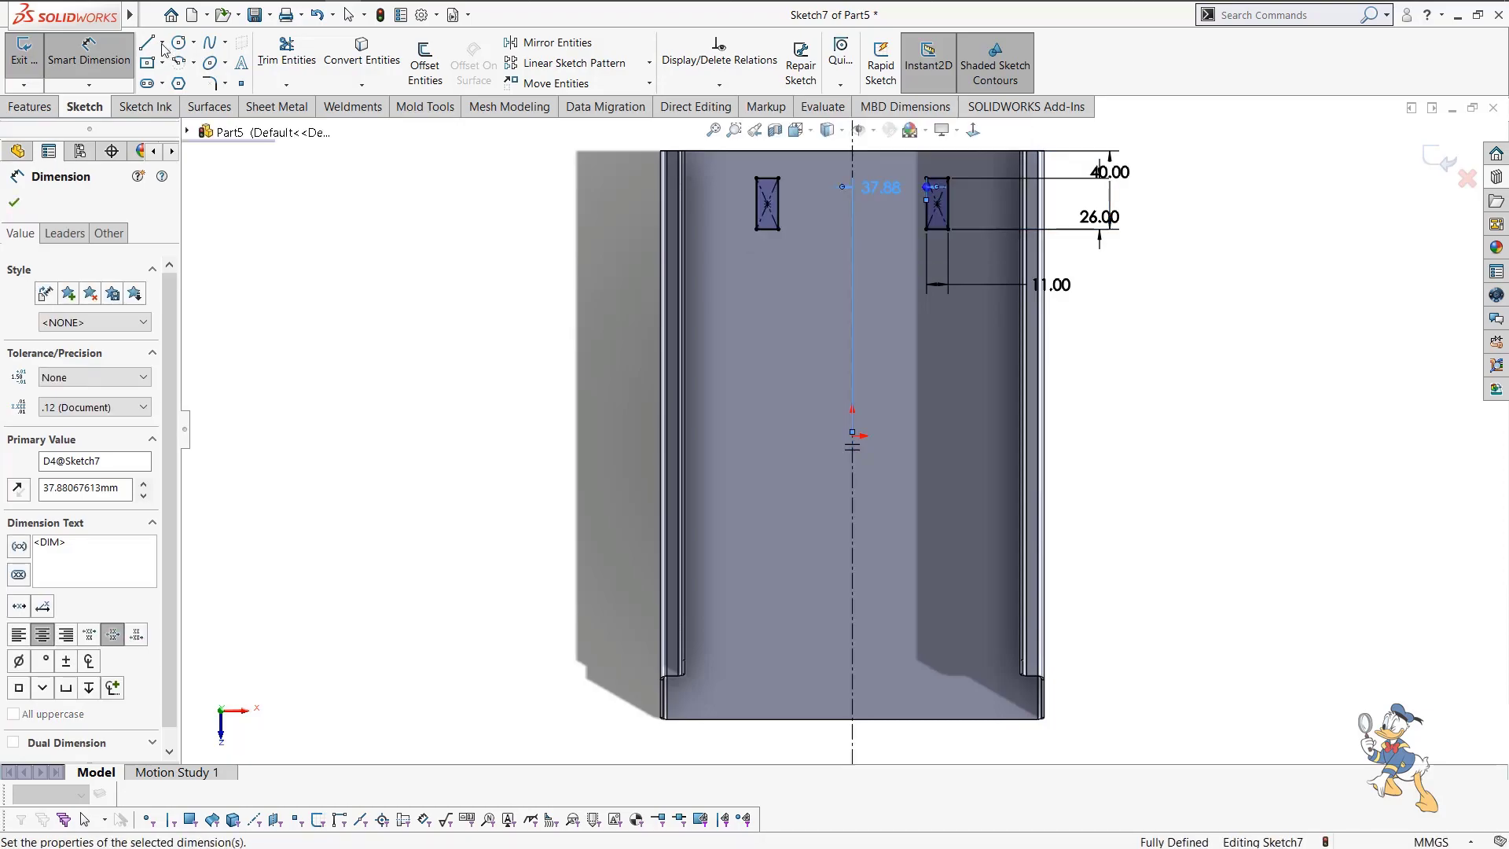
Draw an infinite horizontal centerline through the origin.
click(162, 43)
click(189, 82)
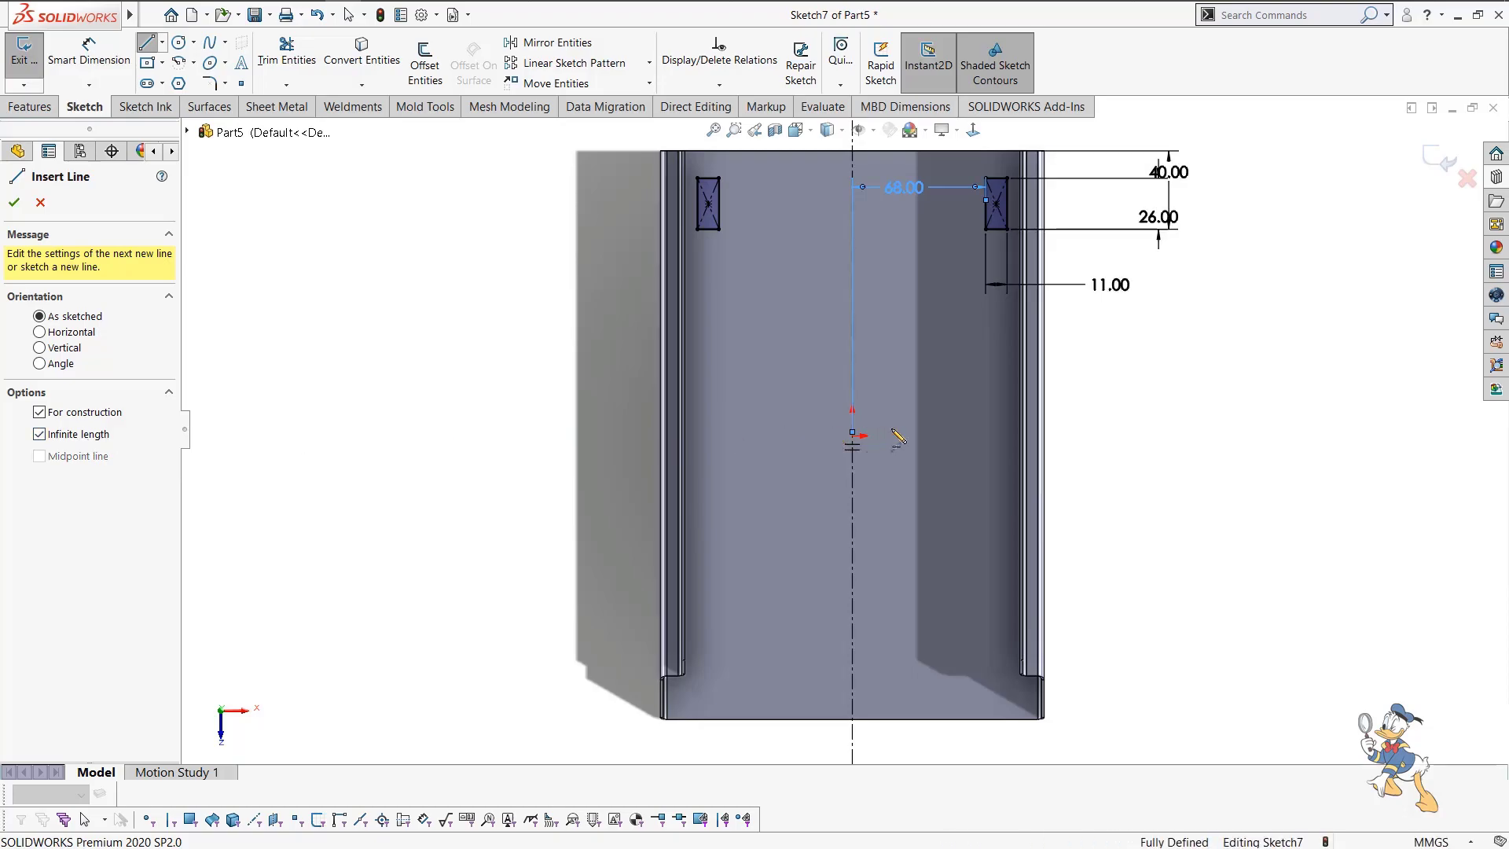
click(852, 436)
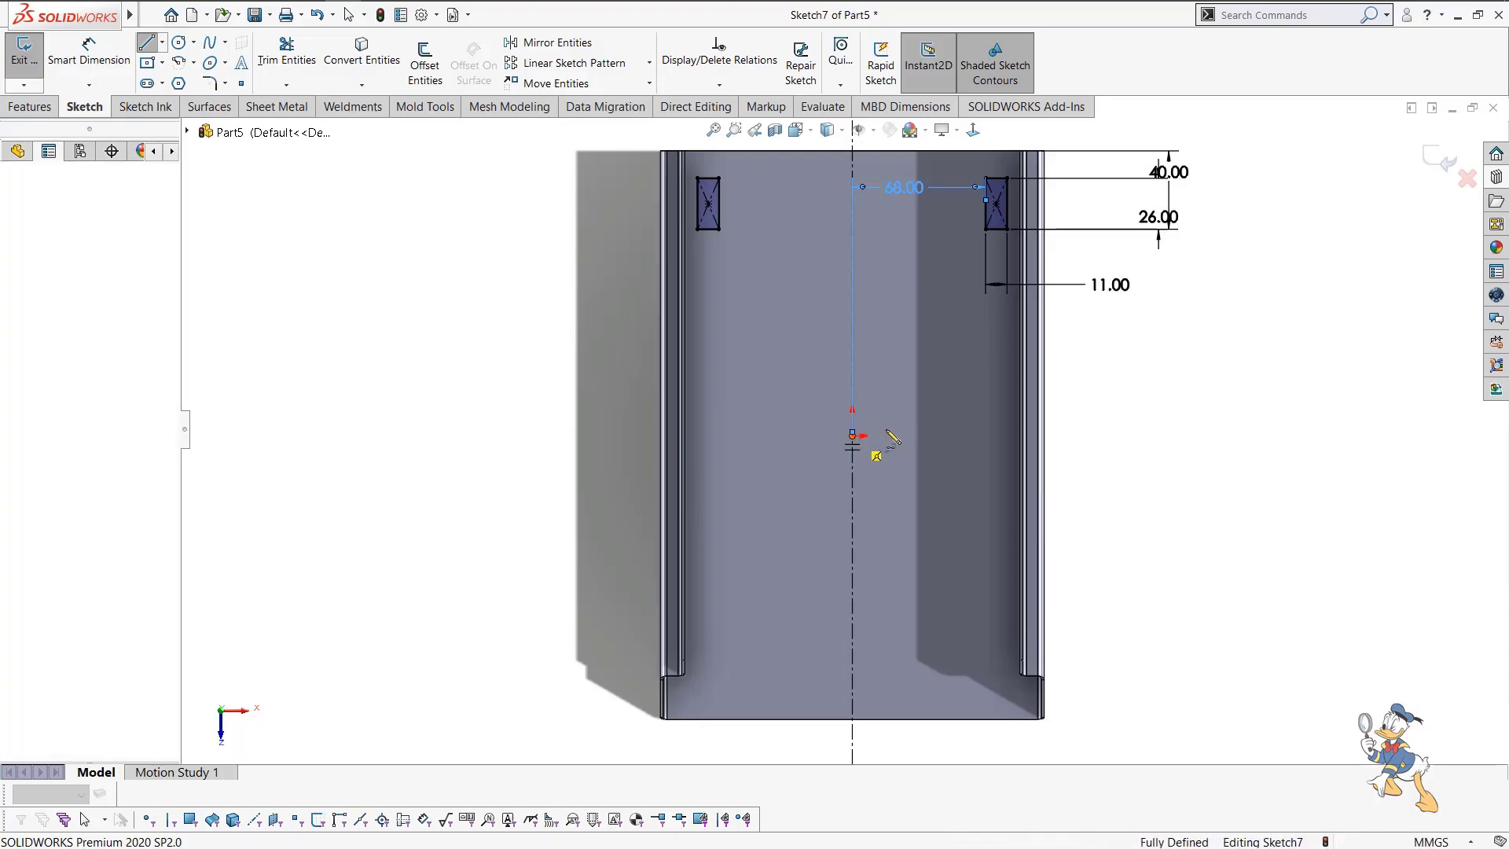
click(962, 439)
key(Escape)
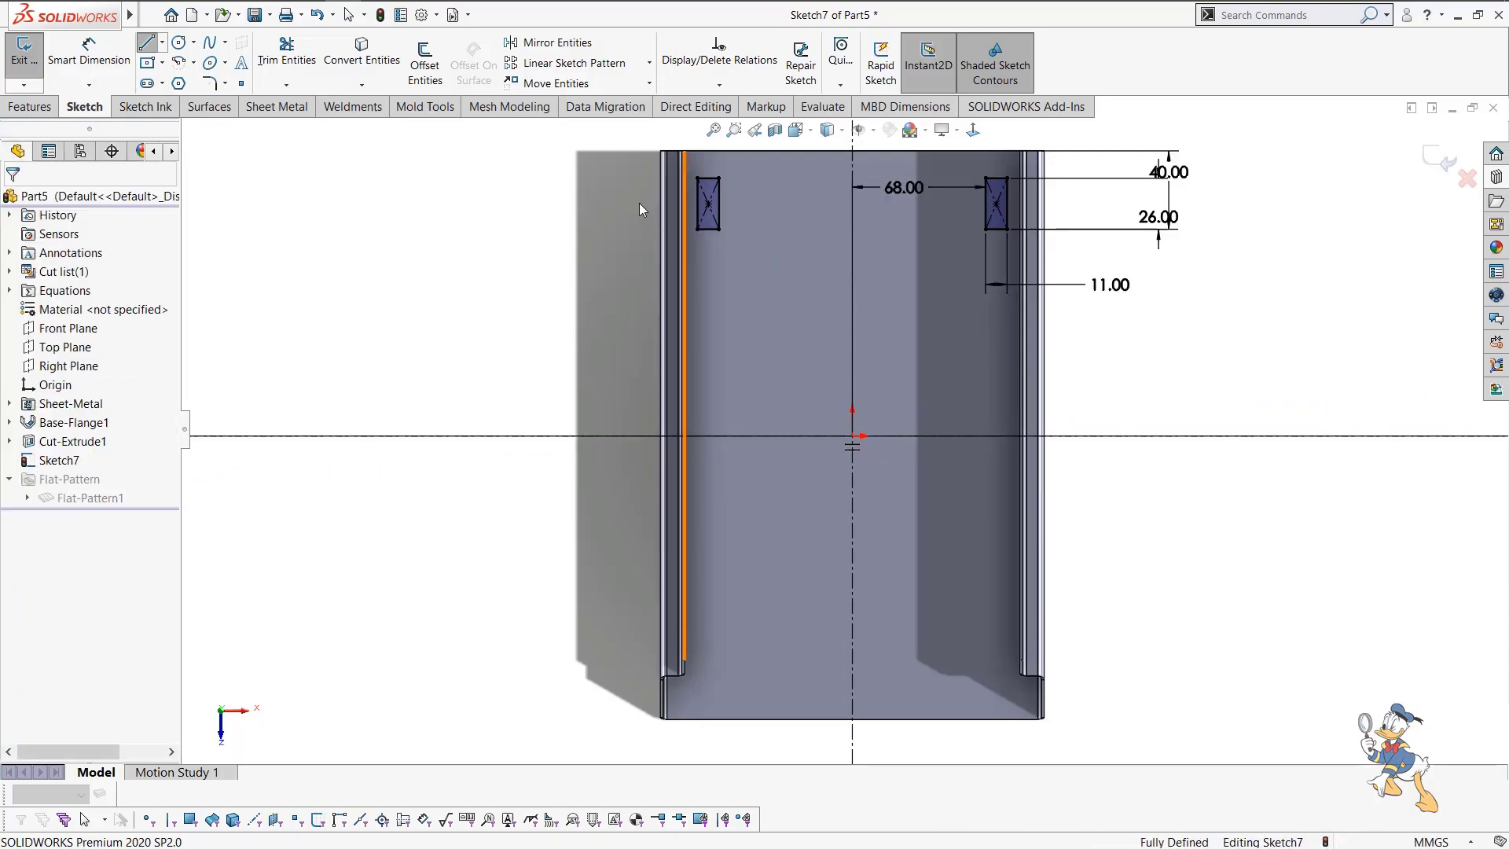
Mirror both rectangles about the horizontal centerline to the base's opposite end.
drag(616, 159, 1050, 259)
click(574, 46)
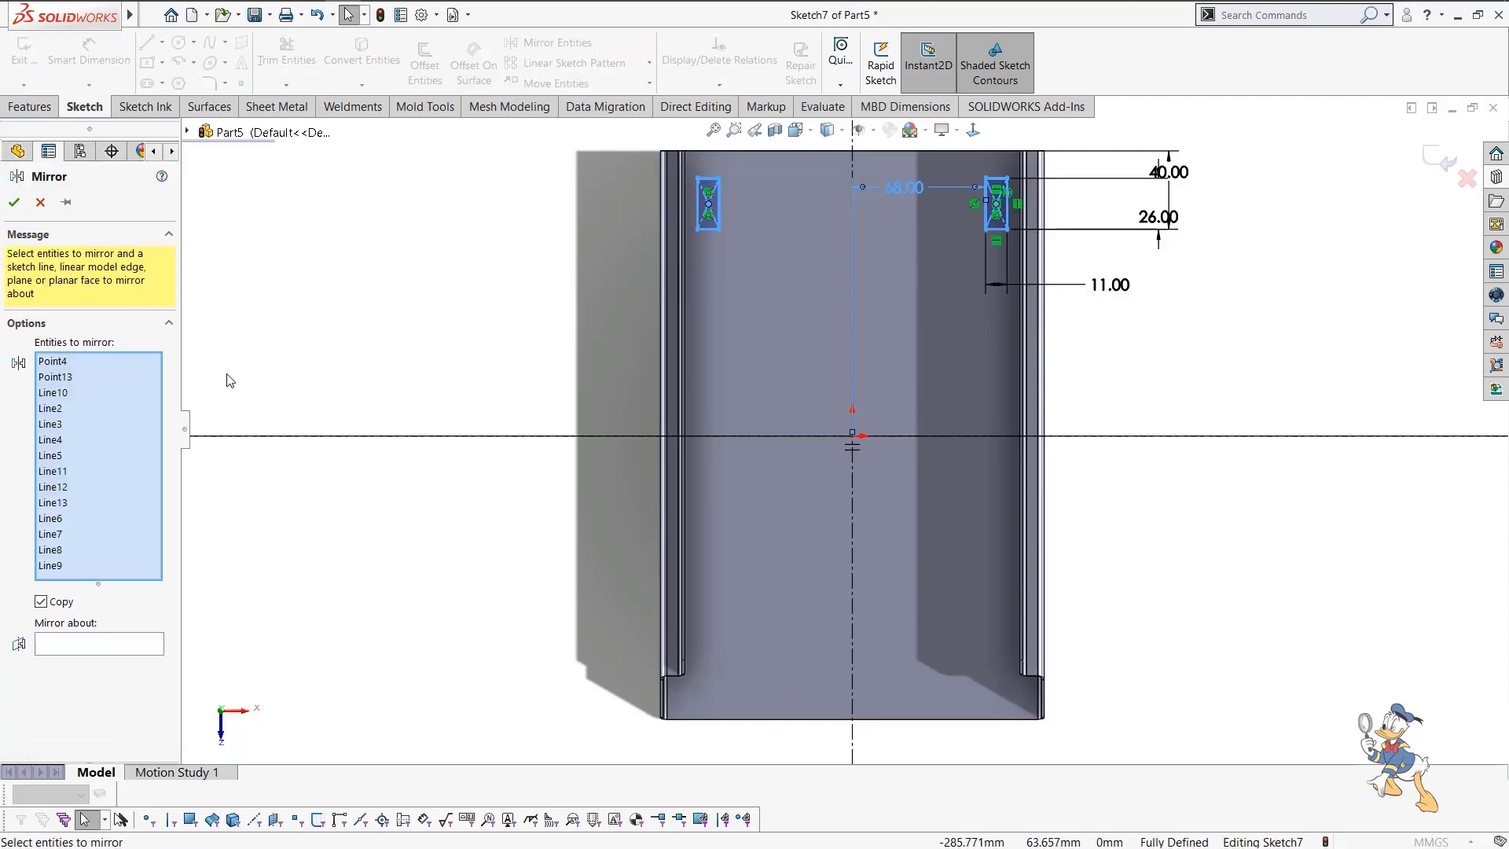
click(95, 644)
click(392, 437)
right_click(393, 438)
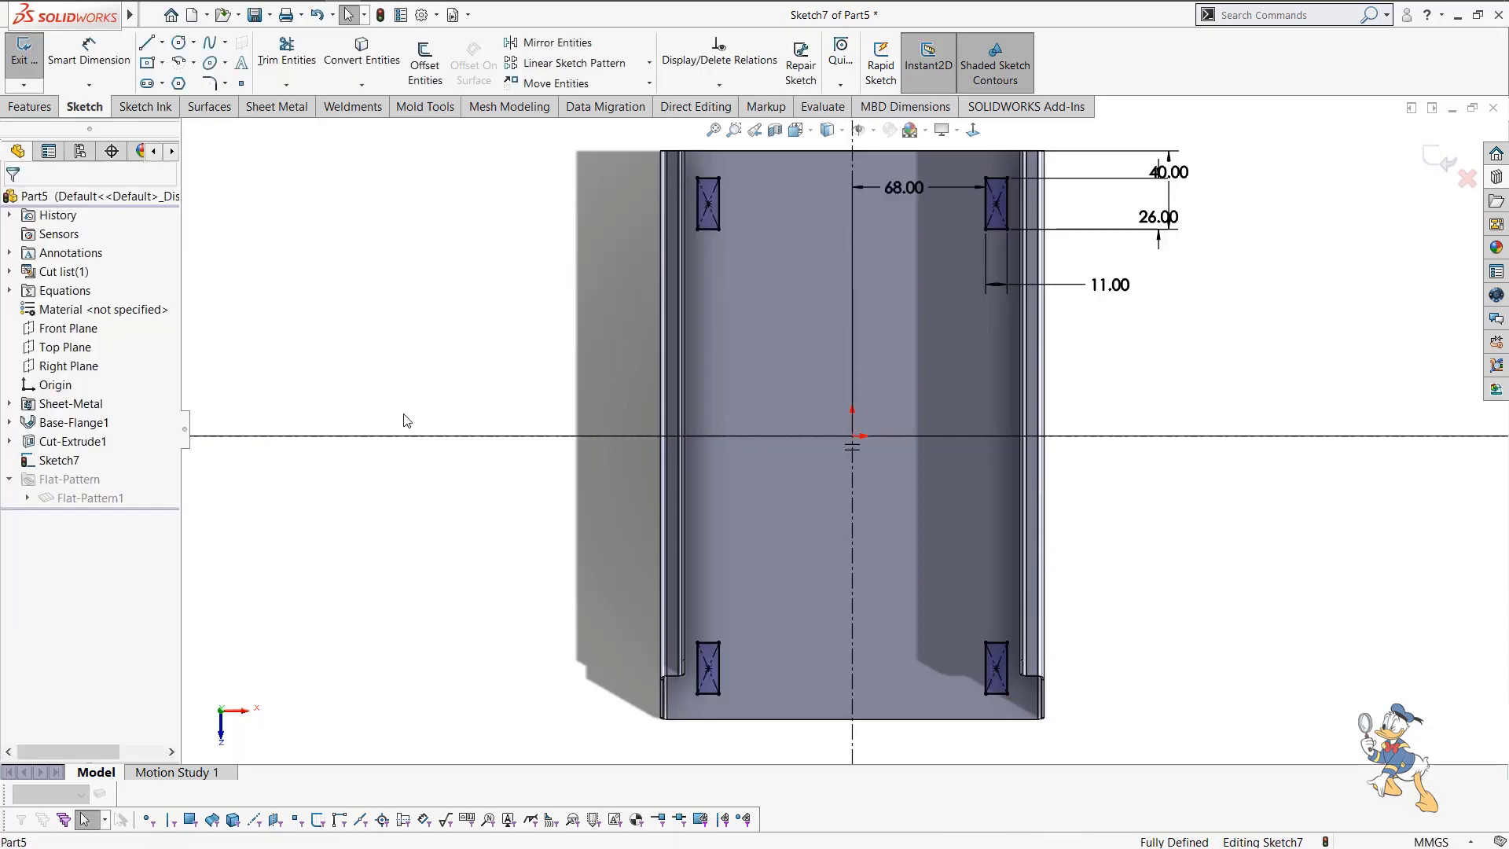
scroll(1026, 590, up, 2)
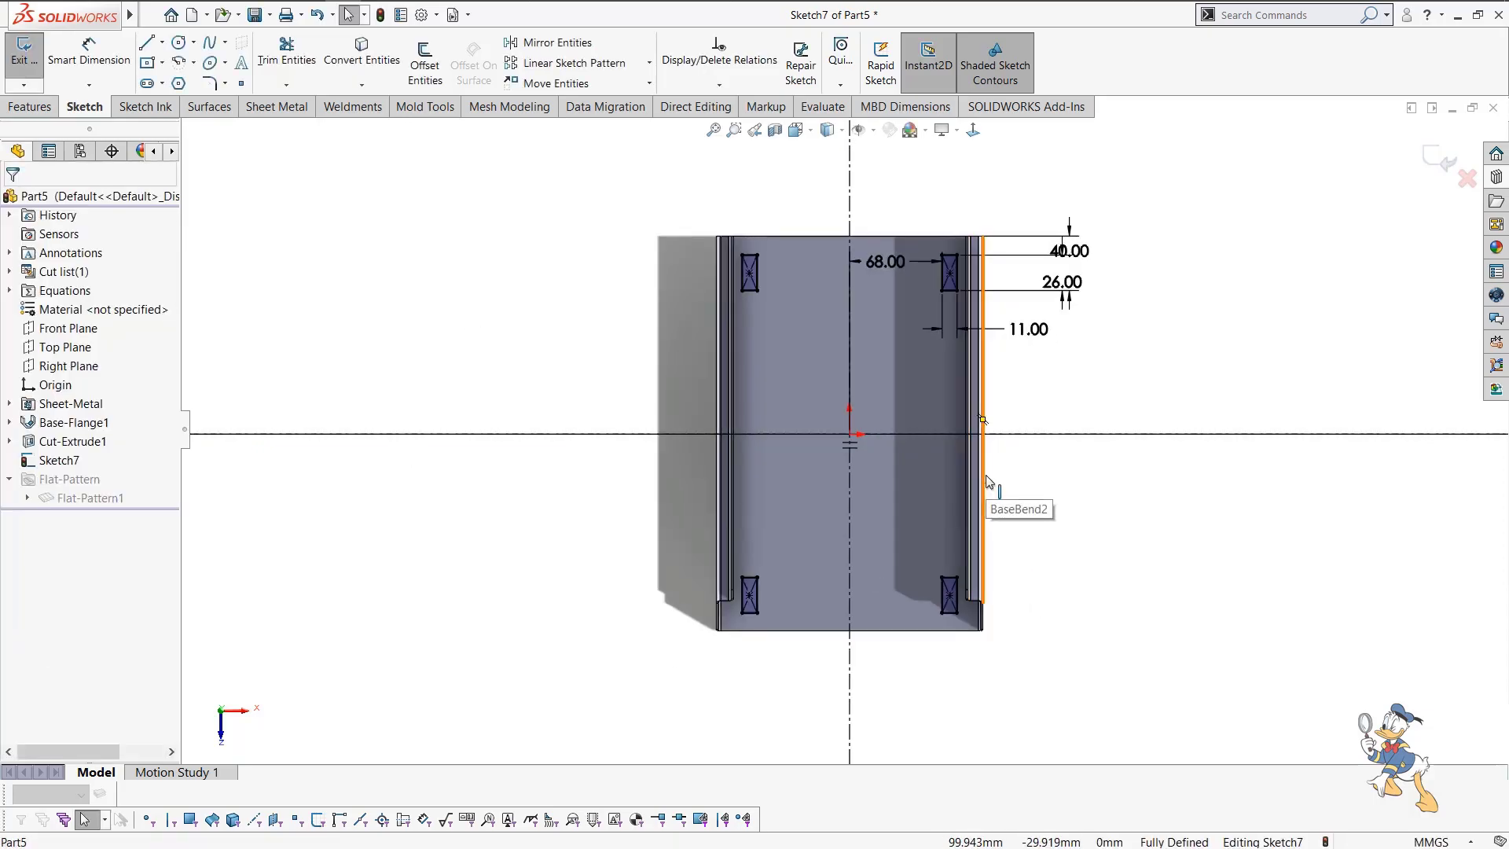
Cut the four sketched rectangles into the channel's base with Extruded Cut.
key(c)
click(14, 204)
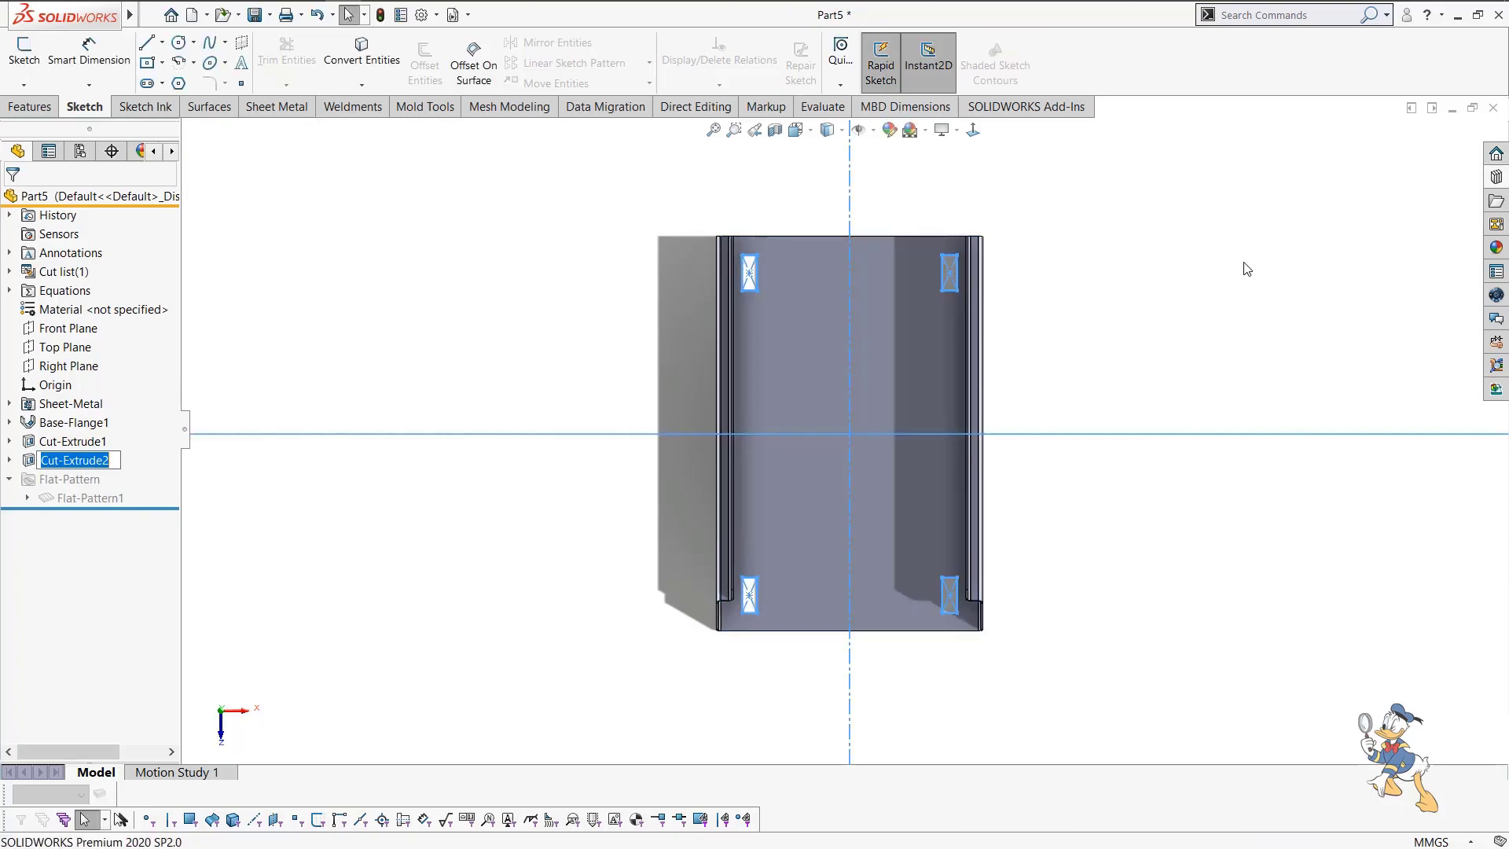
scroll(1037, 391, down, 2)
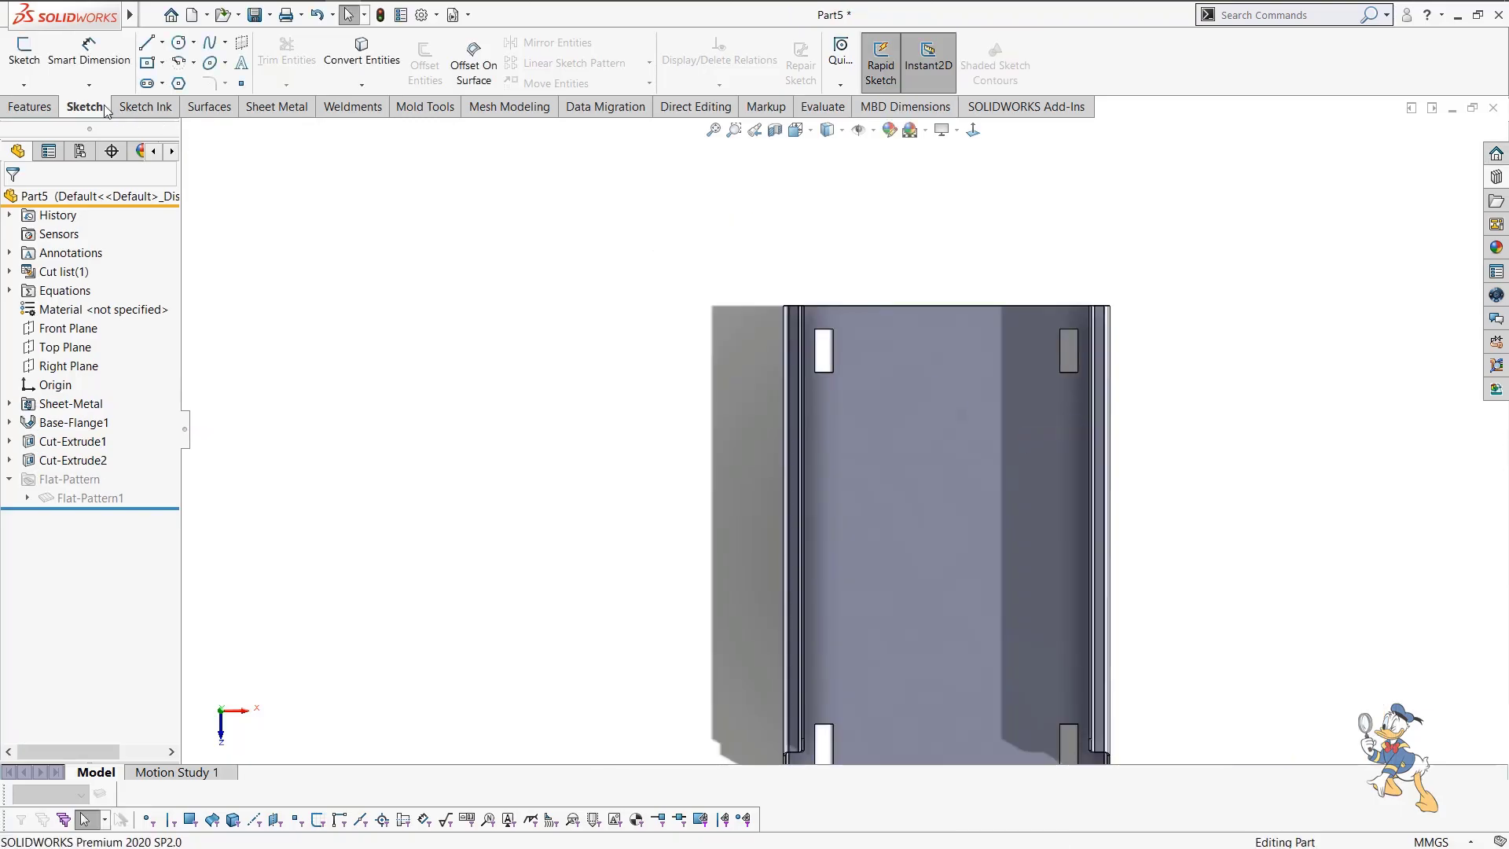
Place a Ø4.5 ANSI Metric drill-size Hole Wizard hole, 20 mm blind, on the base just outside the upper-right rectangular opening.
click(31, 107)
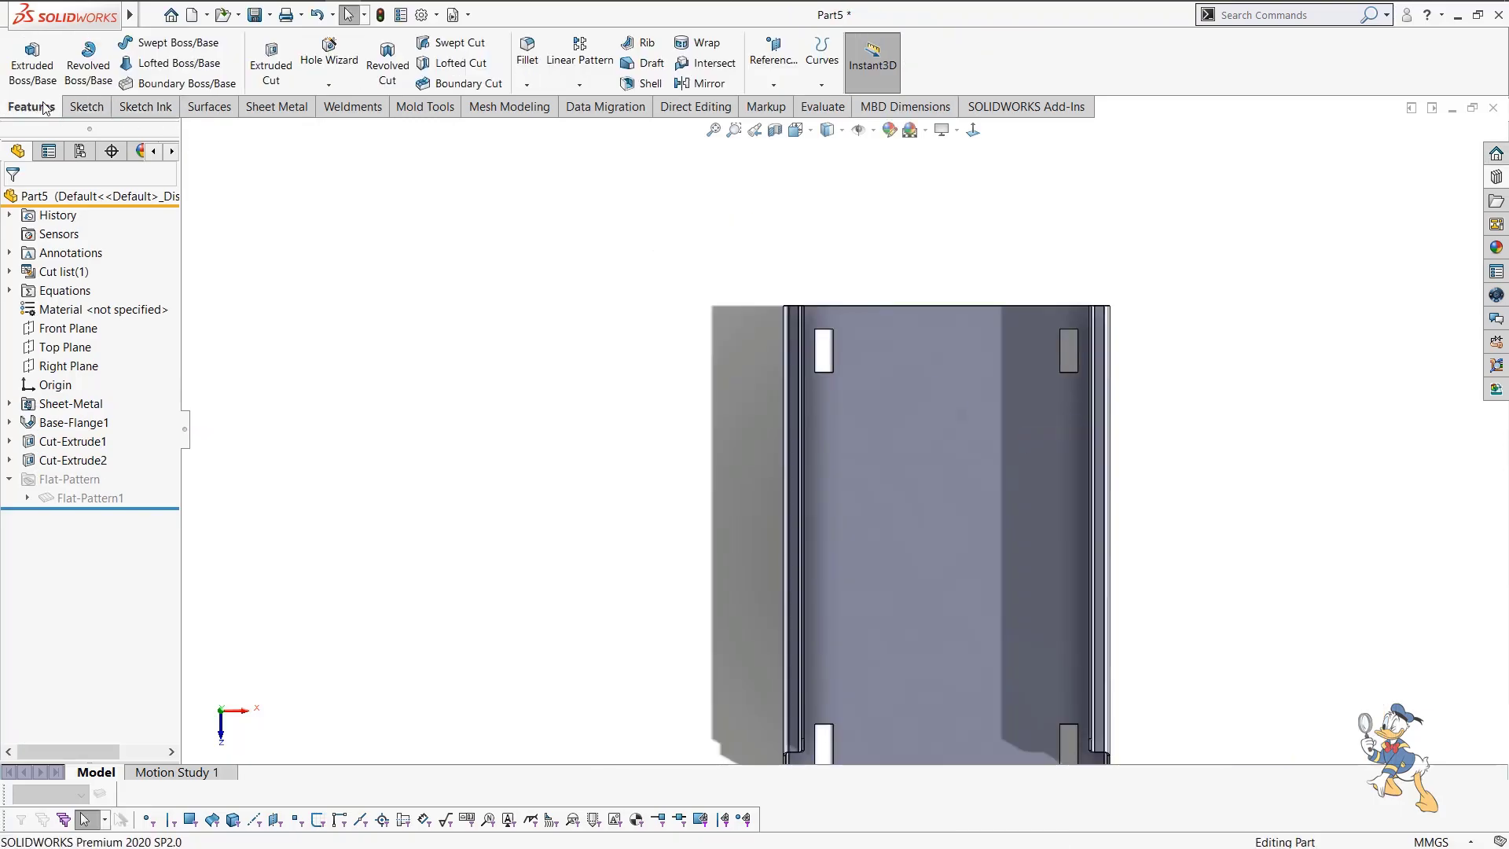
click(312, 61)
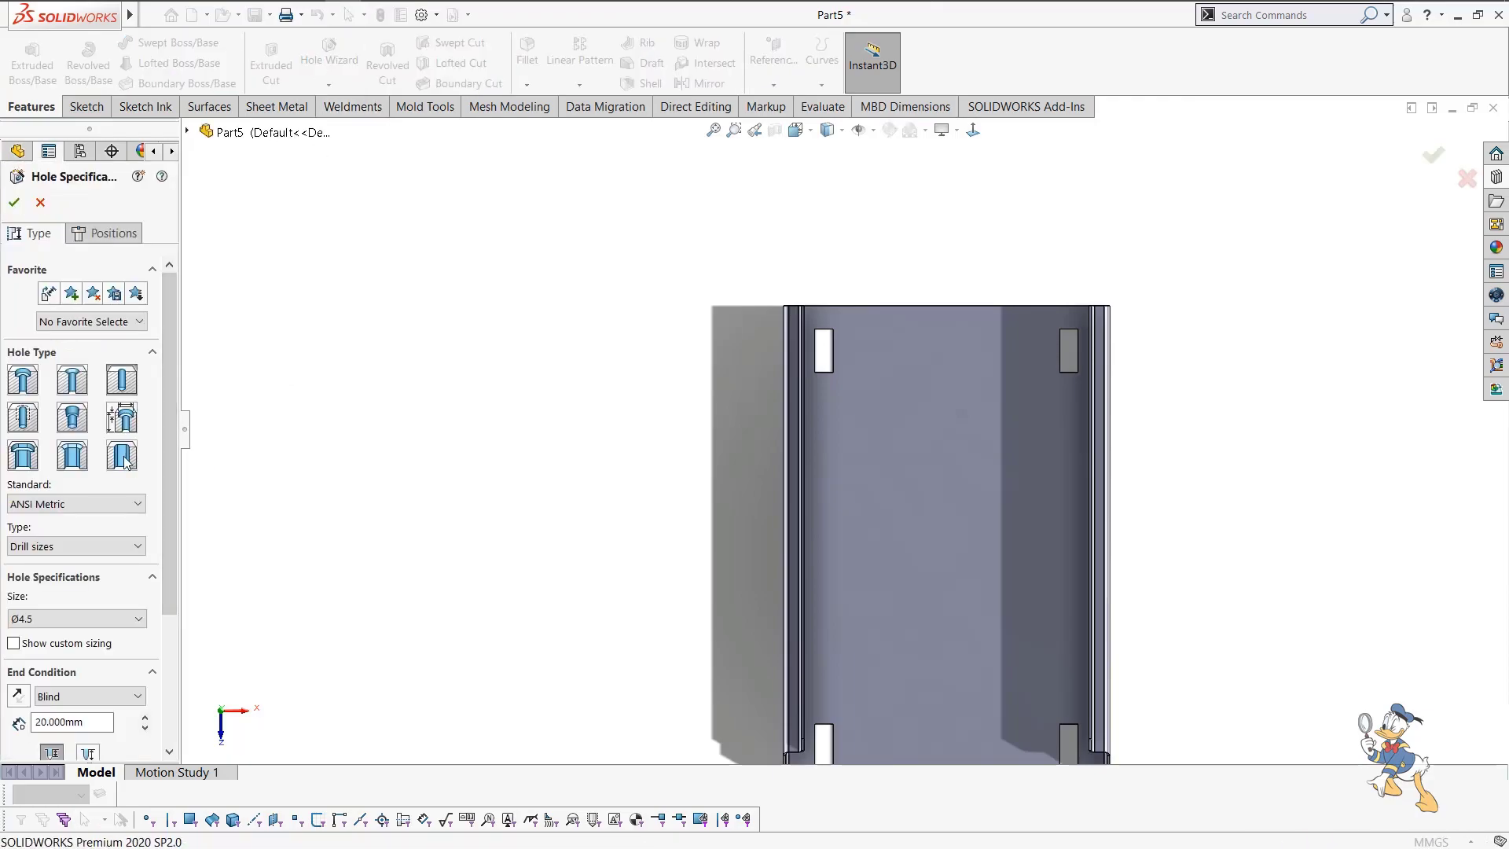
scroll(140, 474, down, 3)
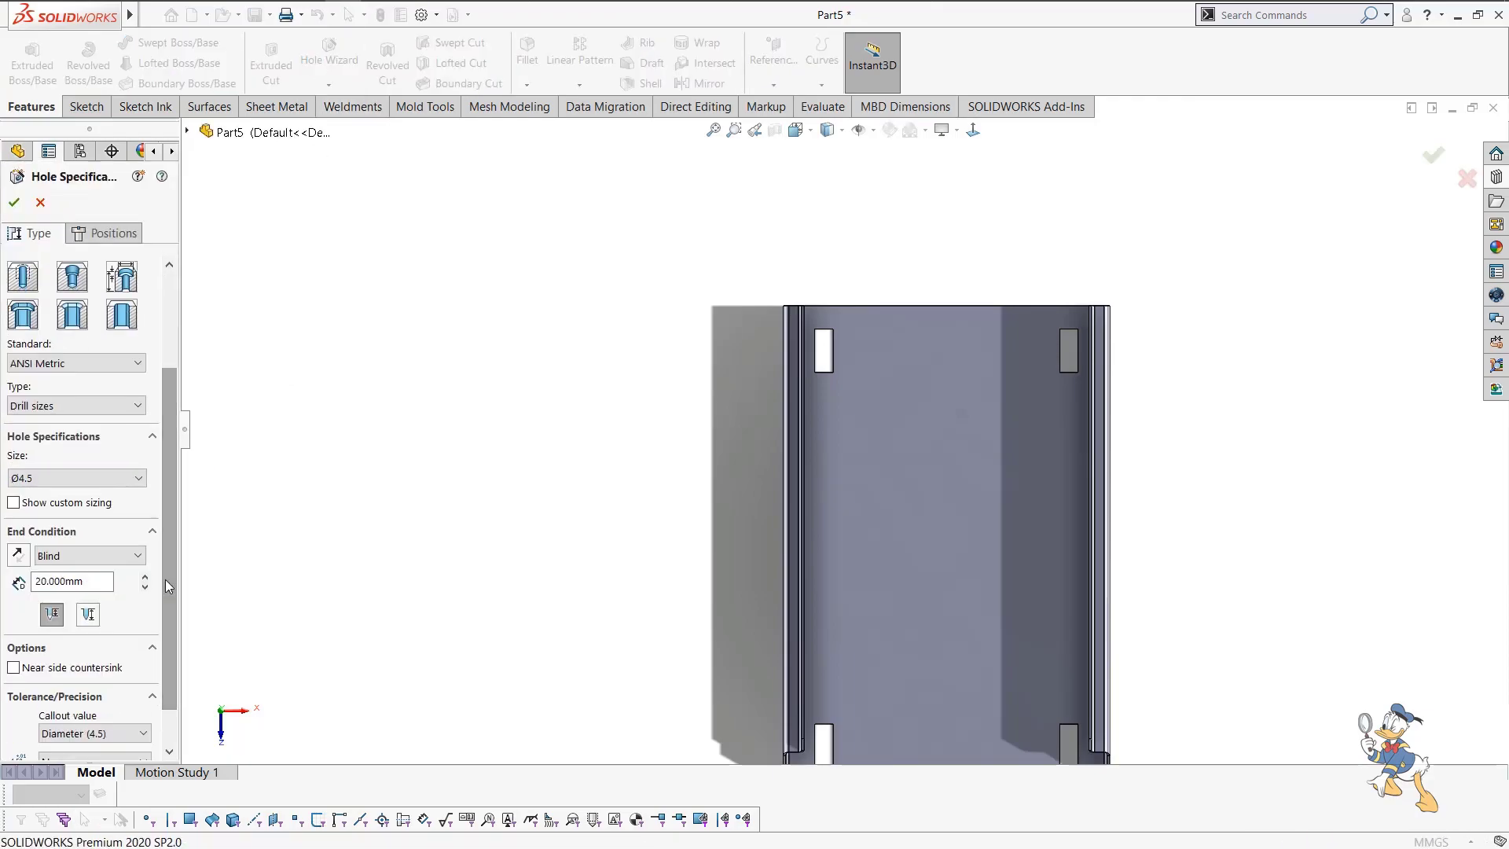
scroll(1103, 340, down, 3)
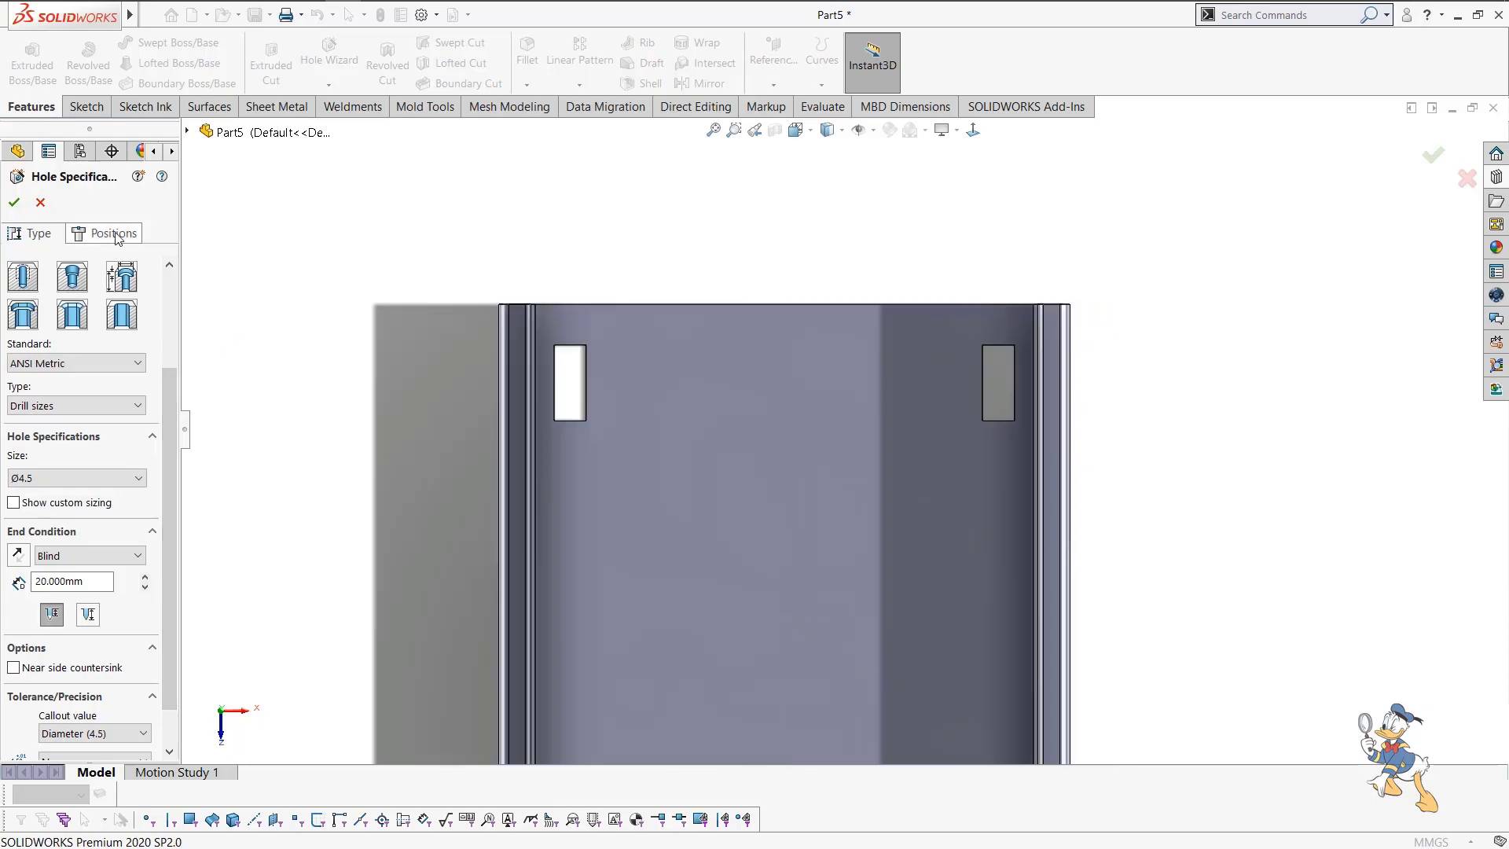
click(106, 232)
click(1023, 425)
scroll(1020, 401, down, 3)
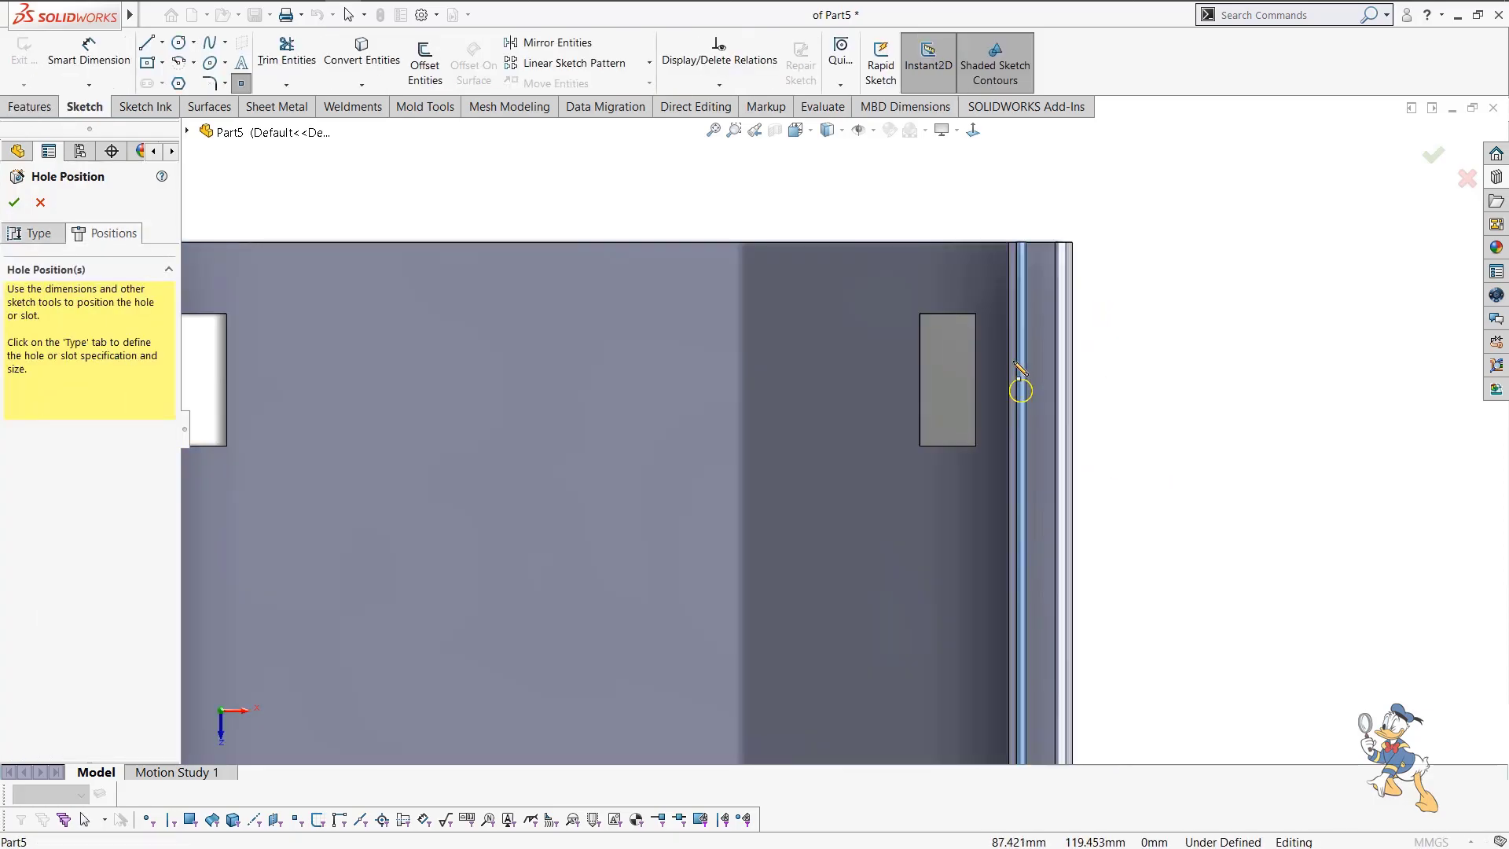
click(988, 356)
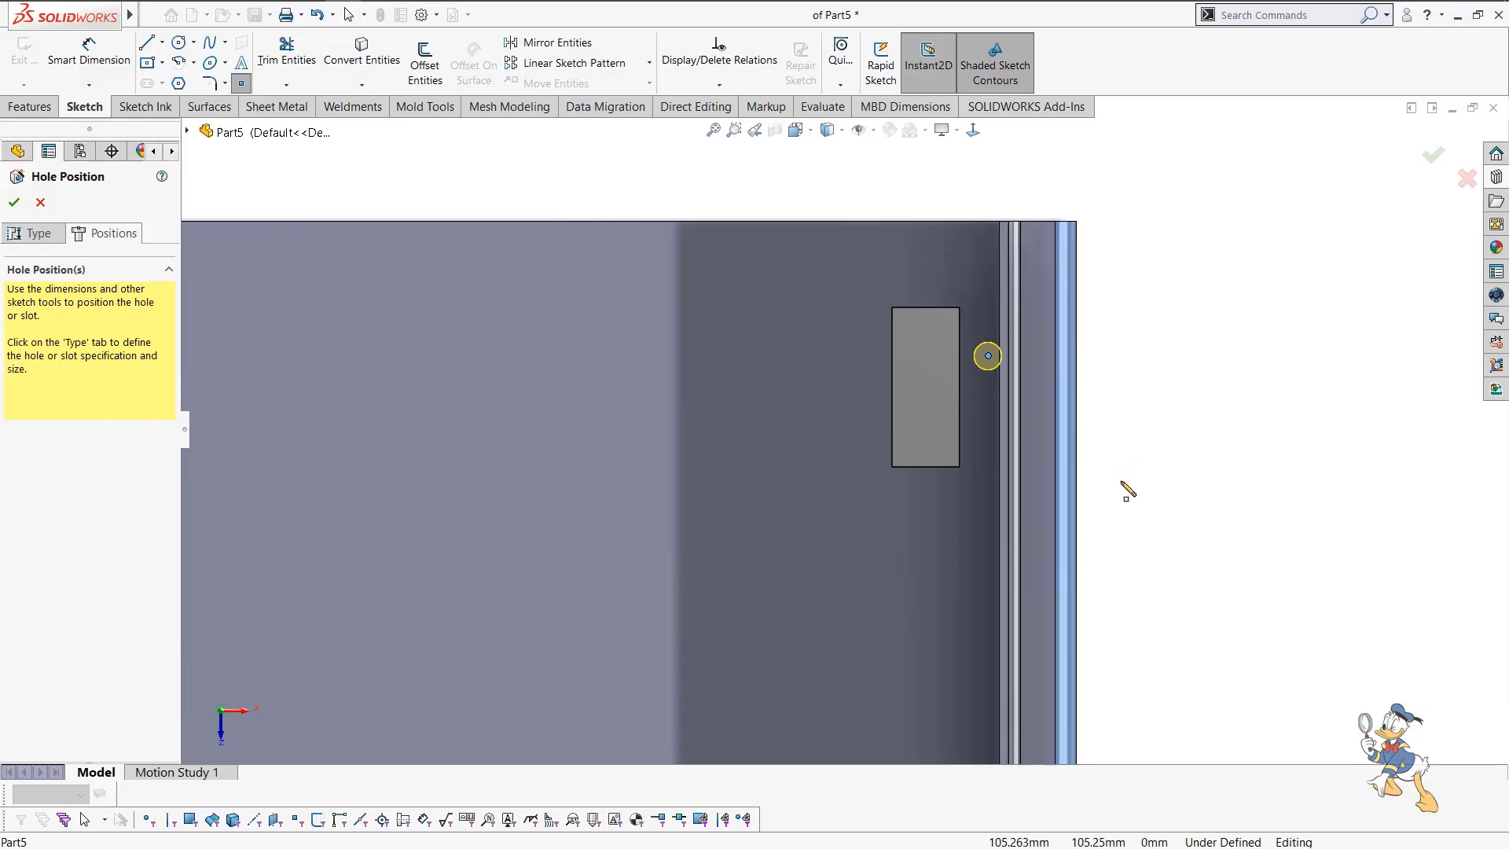
Dimension the hole center 4.56 mm horizontally from the upper-right opening's outer side edge.
right_drag(1136, 359, 1148, 213)
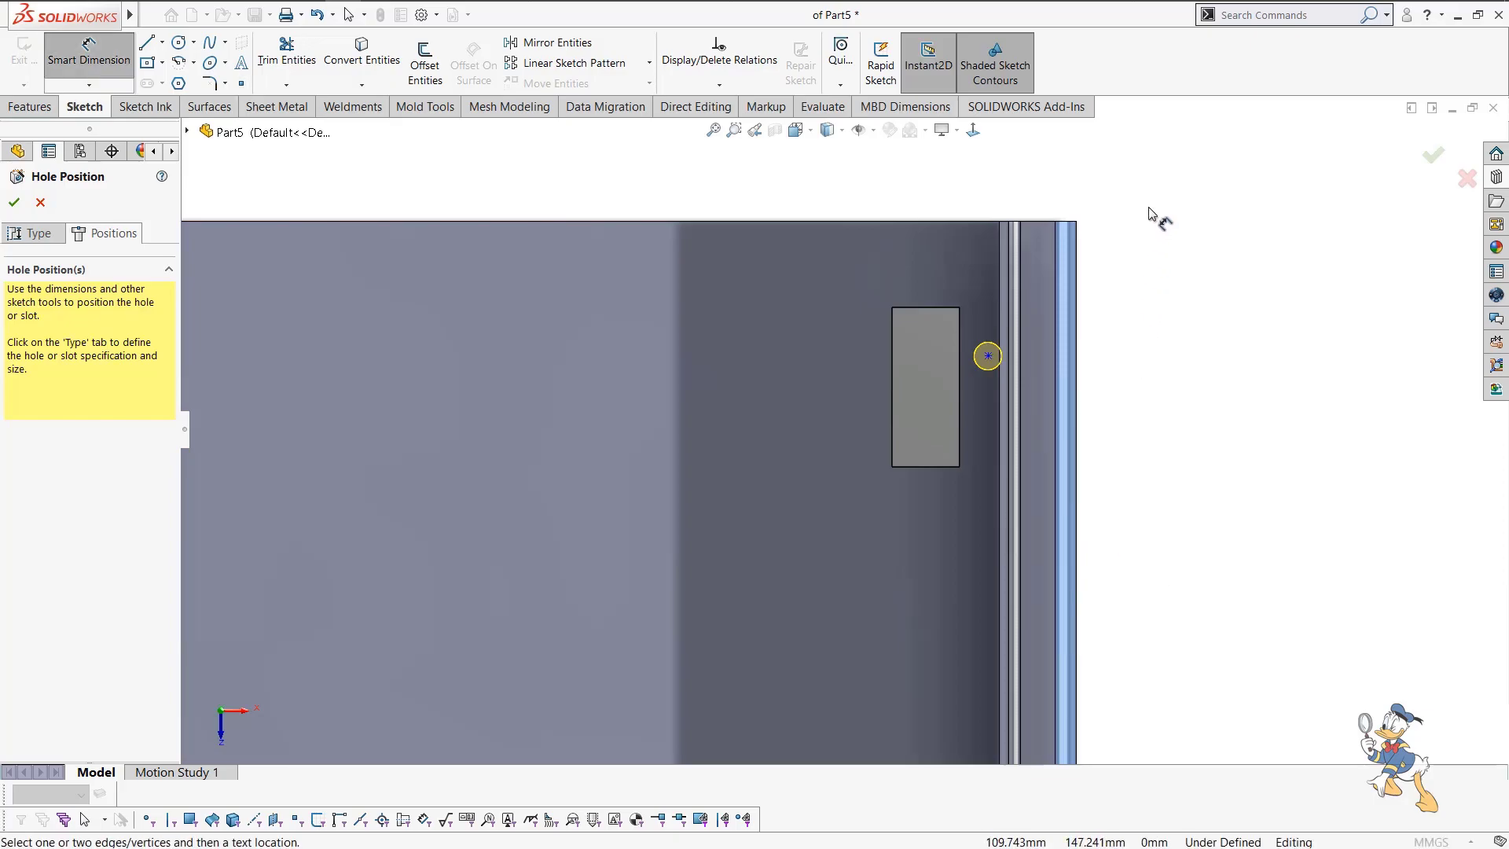
click(960, 369)
click(988, 358)
click(1188, 241)
text(4.56)
key(Return)
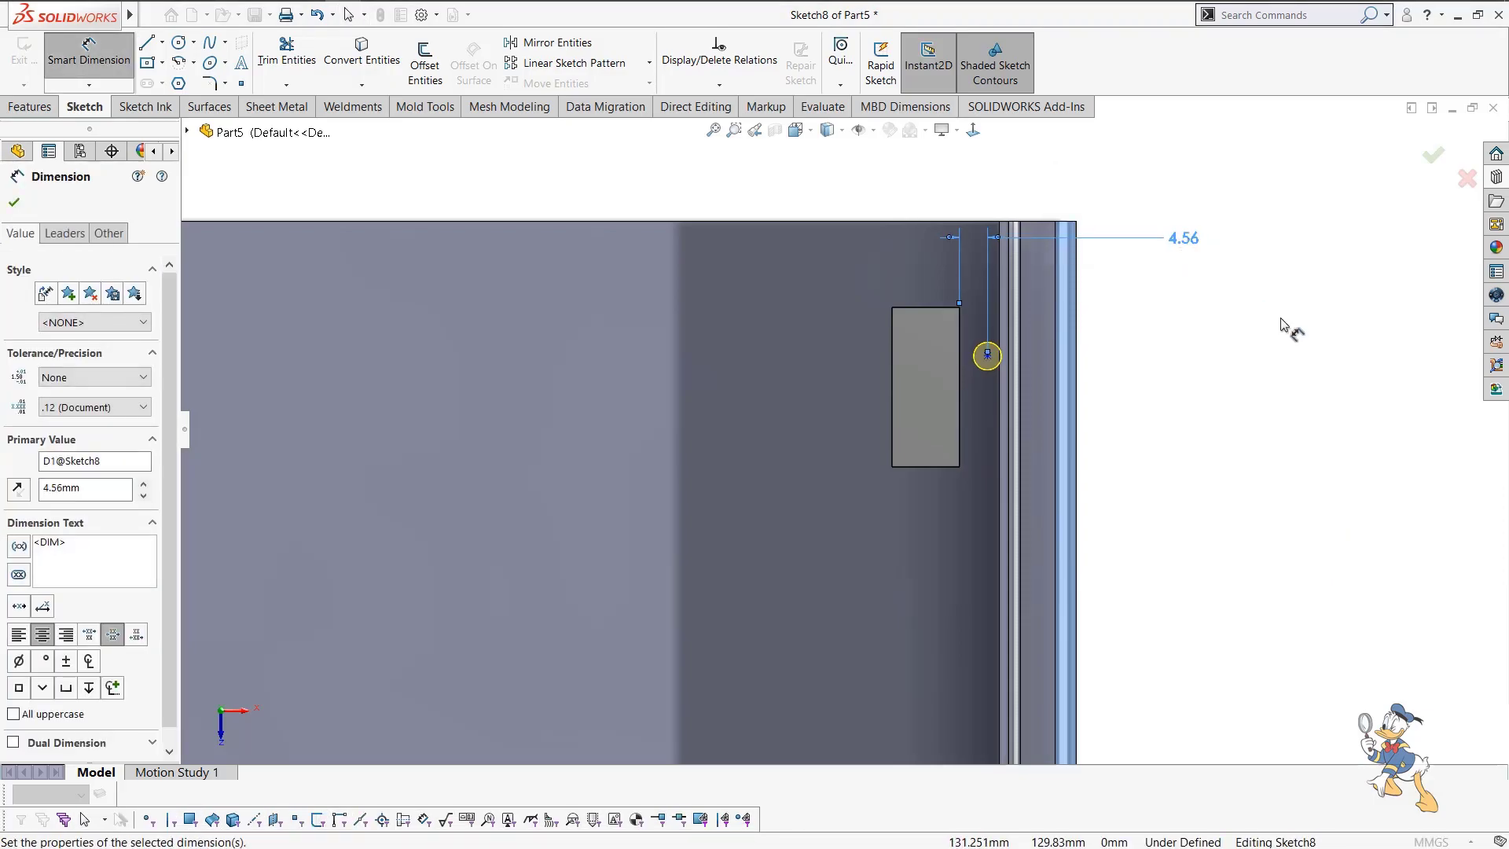
Dimension the hole center 9.3 mm below the upper-right opening's upper edge.
click(920, 308)
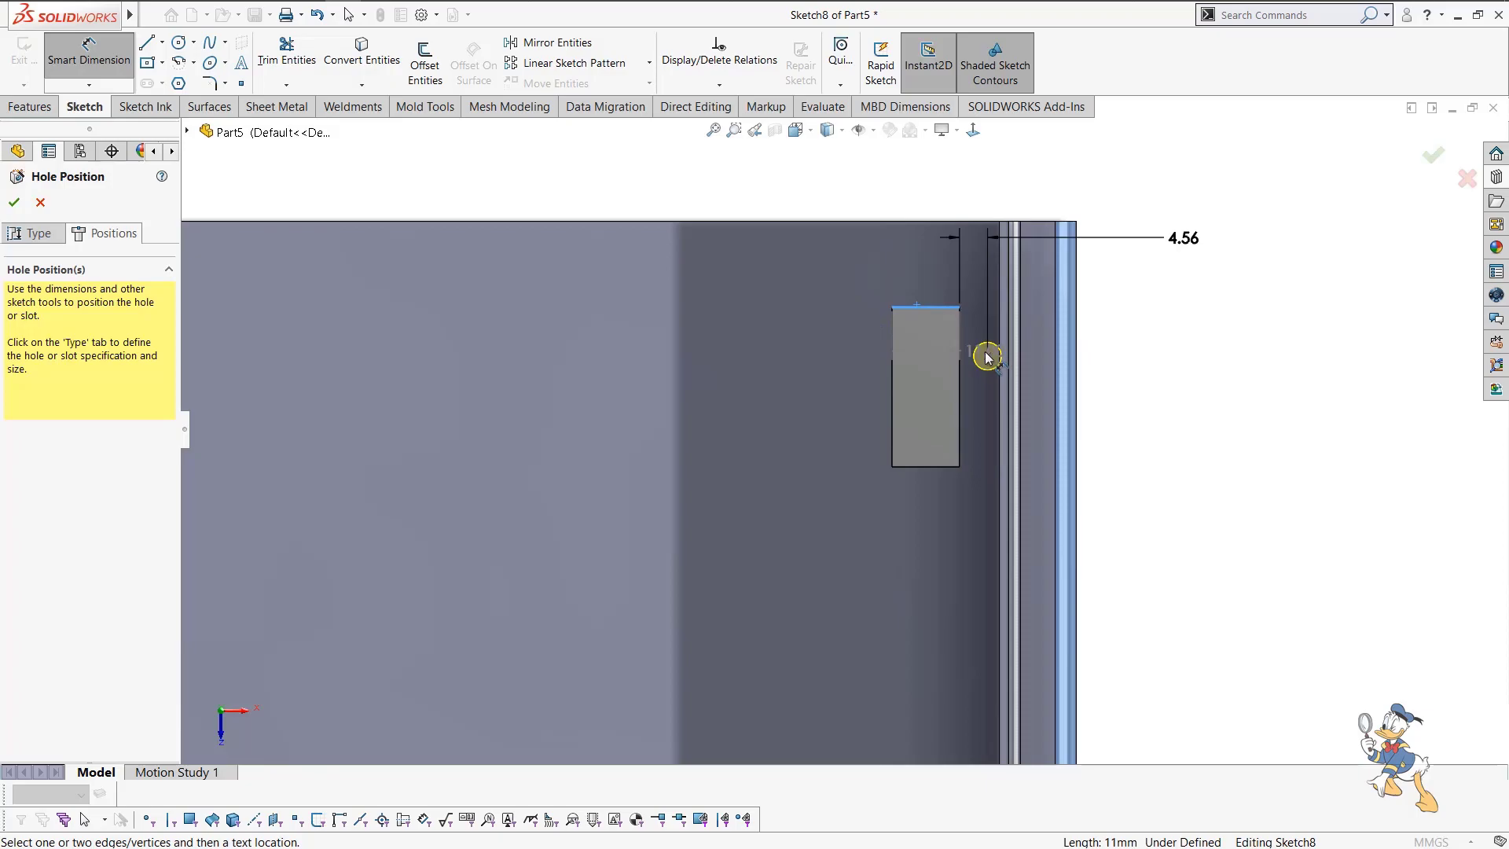
click(988, 356)
click(1144, 318)
text(9.3)
key(Return)
Draw an infinite vertical construction line through the origin in the hole position sketch.
scroll(1031, 364, up, 6)
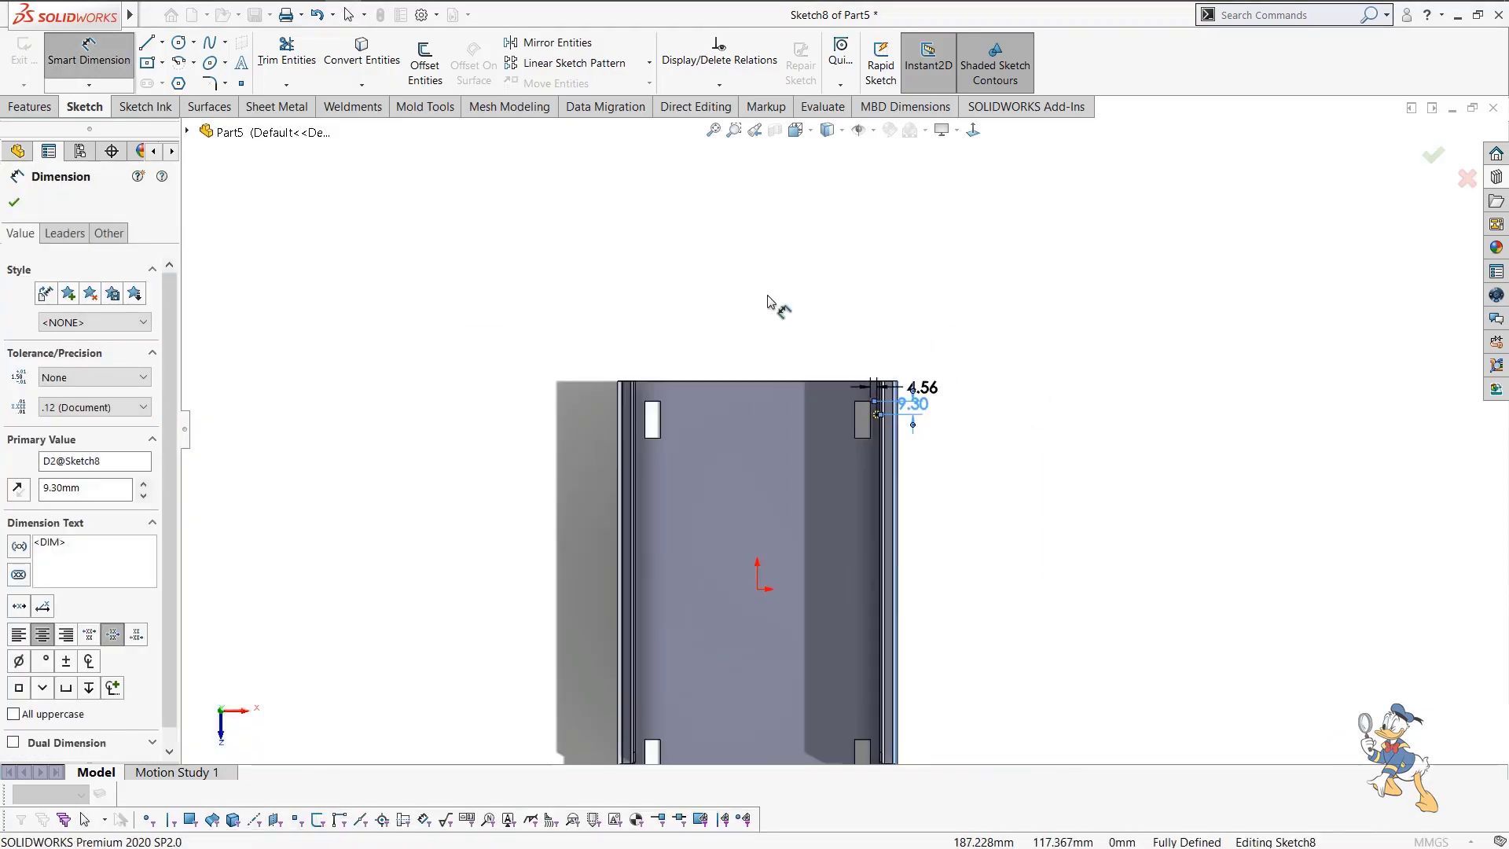
click(162, 44)
click(189, 74)
click(75, 437)
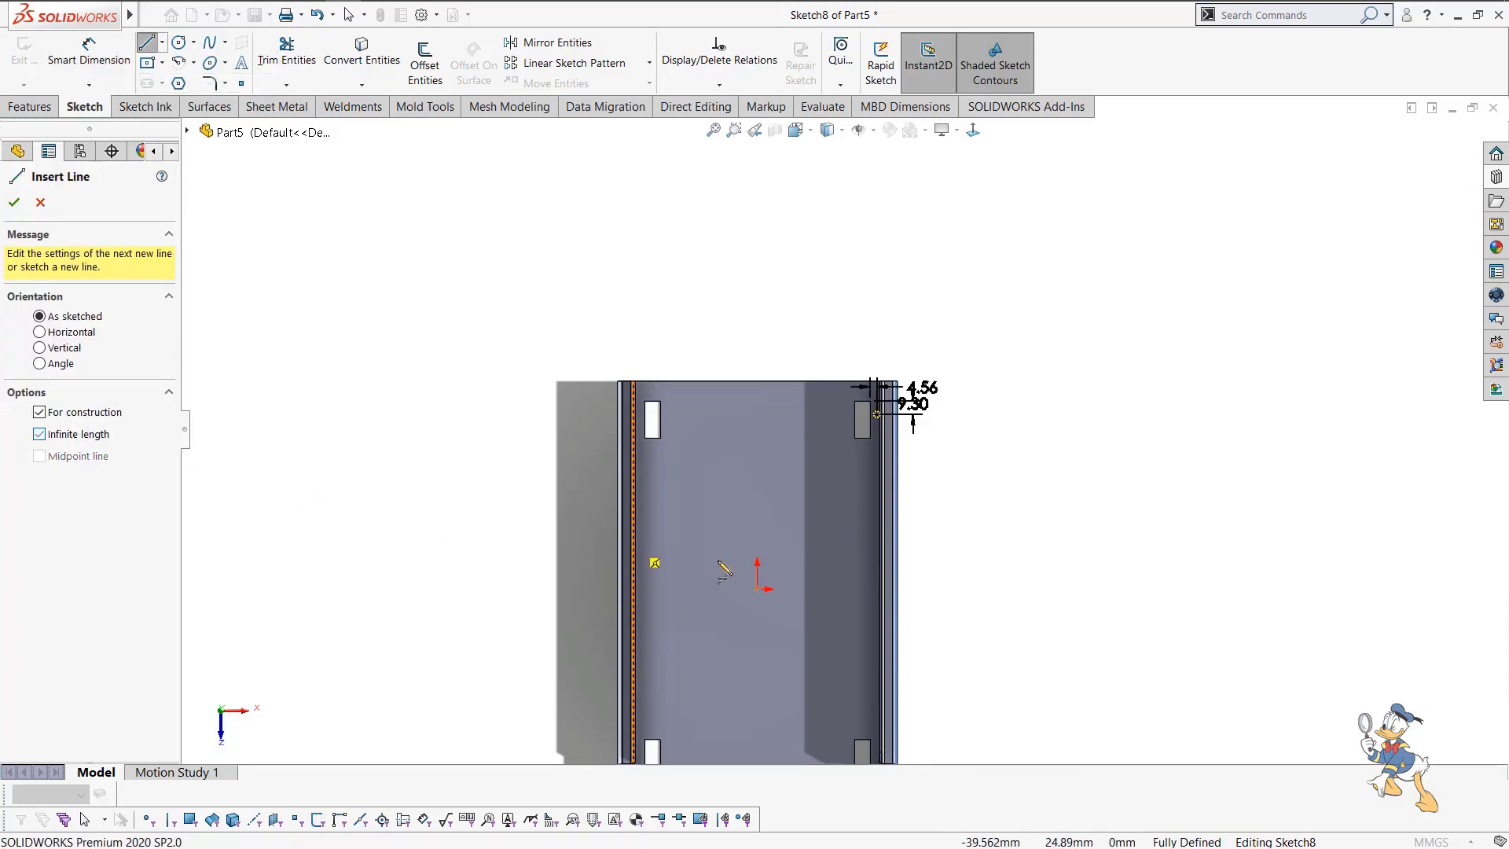
click(757, 589)
click(756, 520)
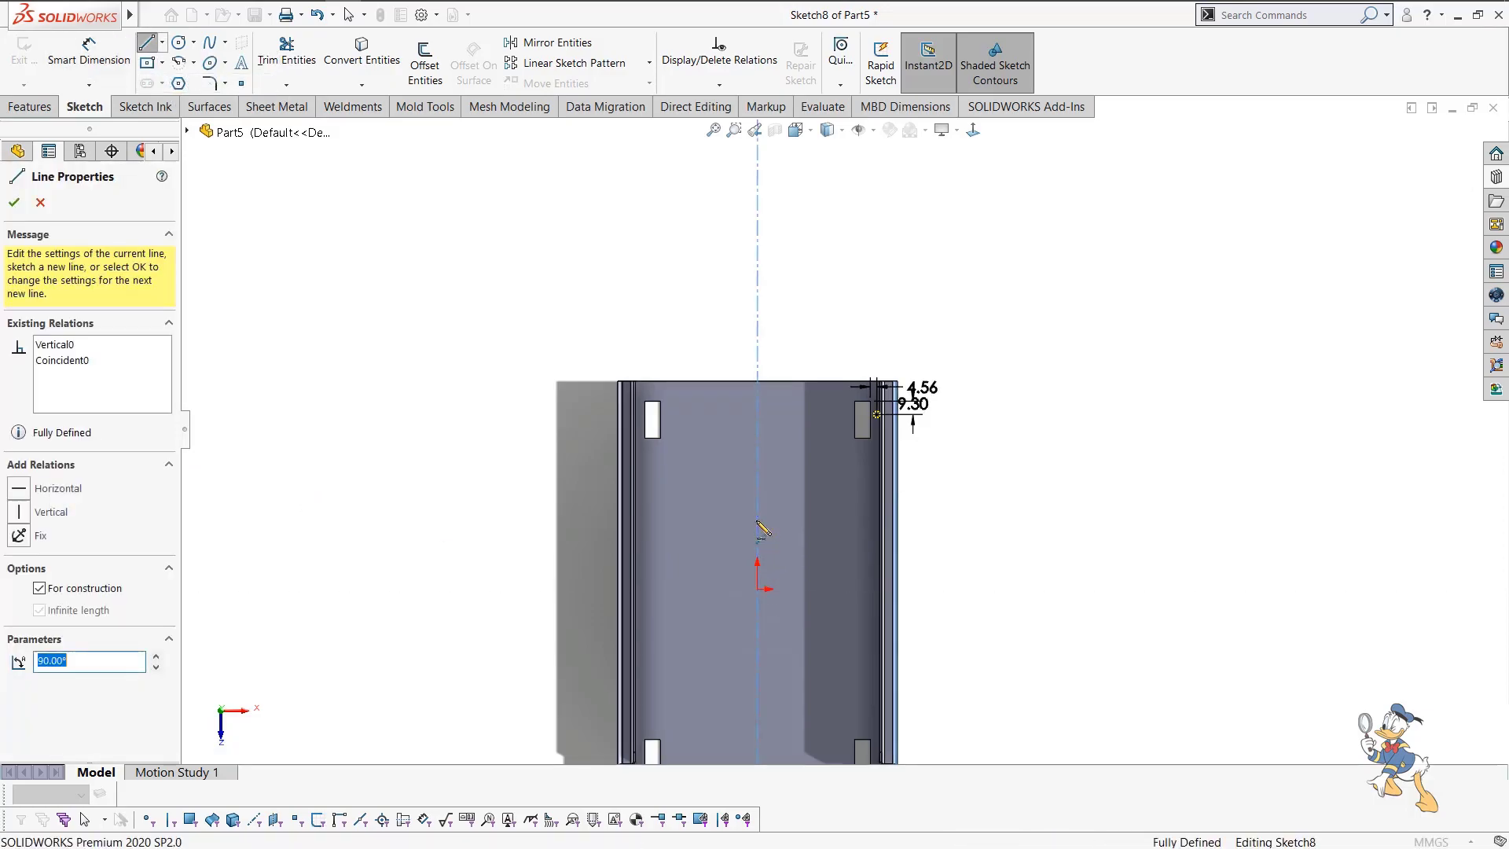
key(Escape)
Mirror the hole point about the vertical construction line, keeping the original.
scroll(900, 434, down, 3)
scroll(843, 390, down, 2)
drag(775, 369, 929, 457)
click(558, 43)
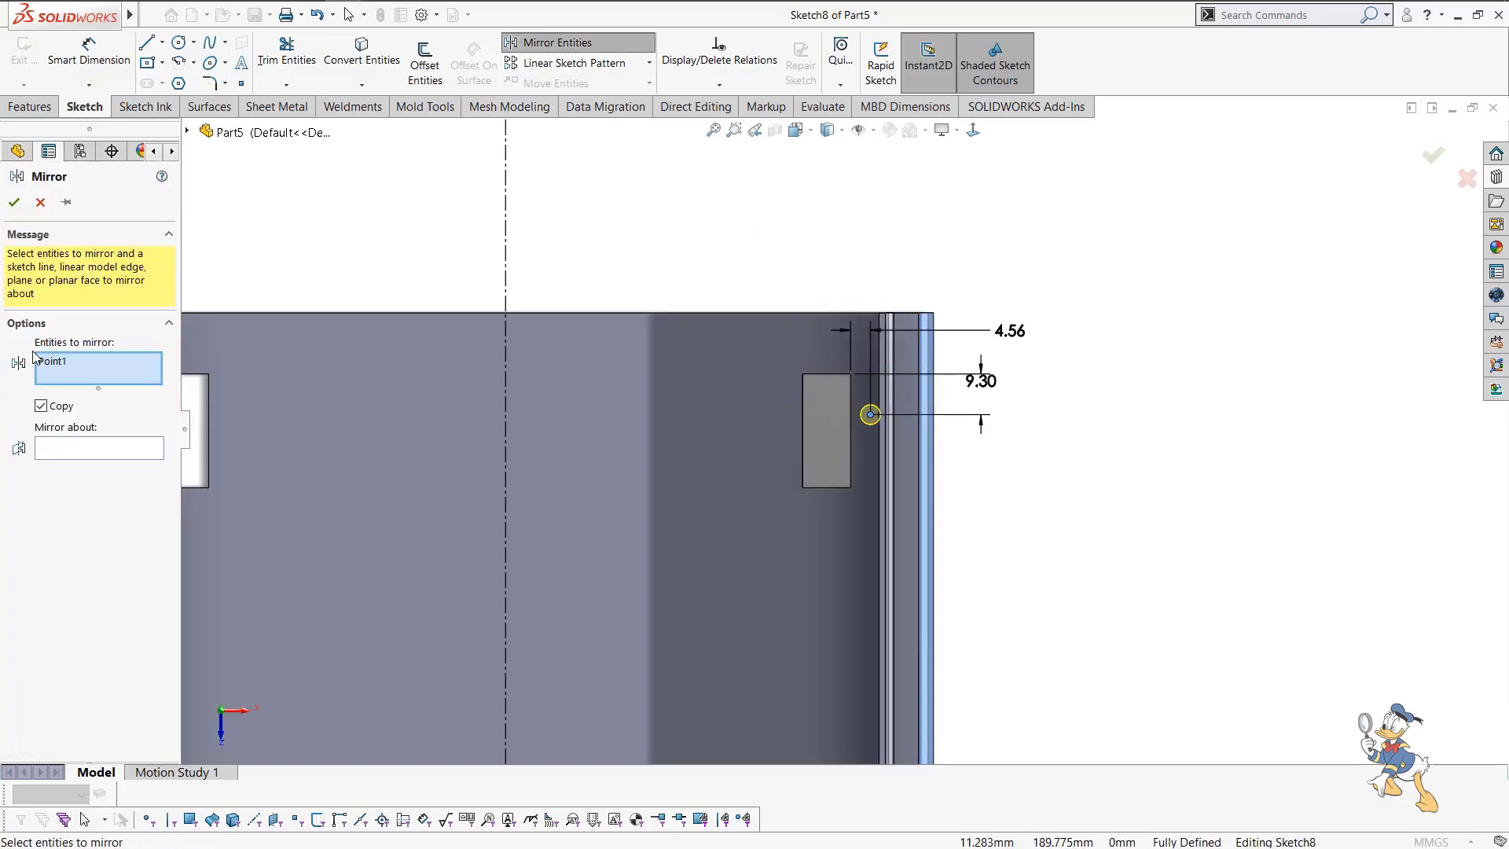
click(86, 449)
click(505, 247)
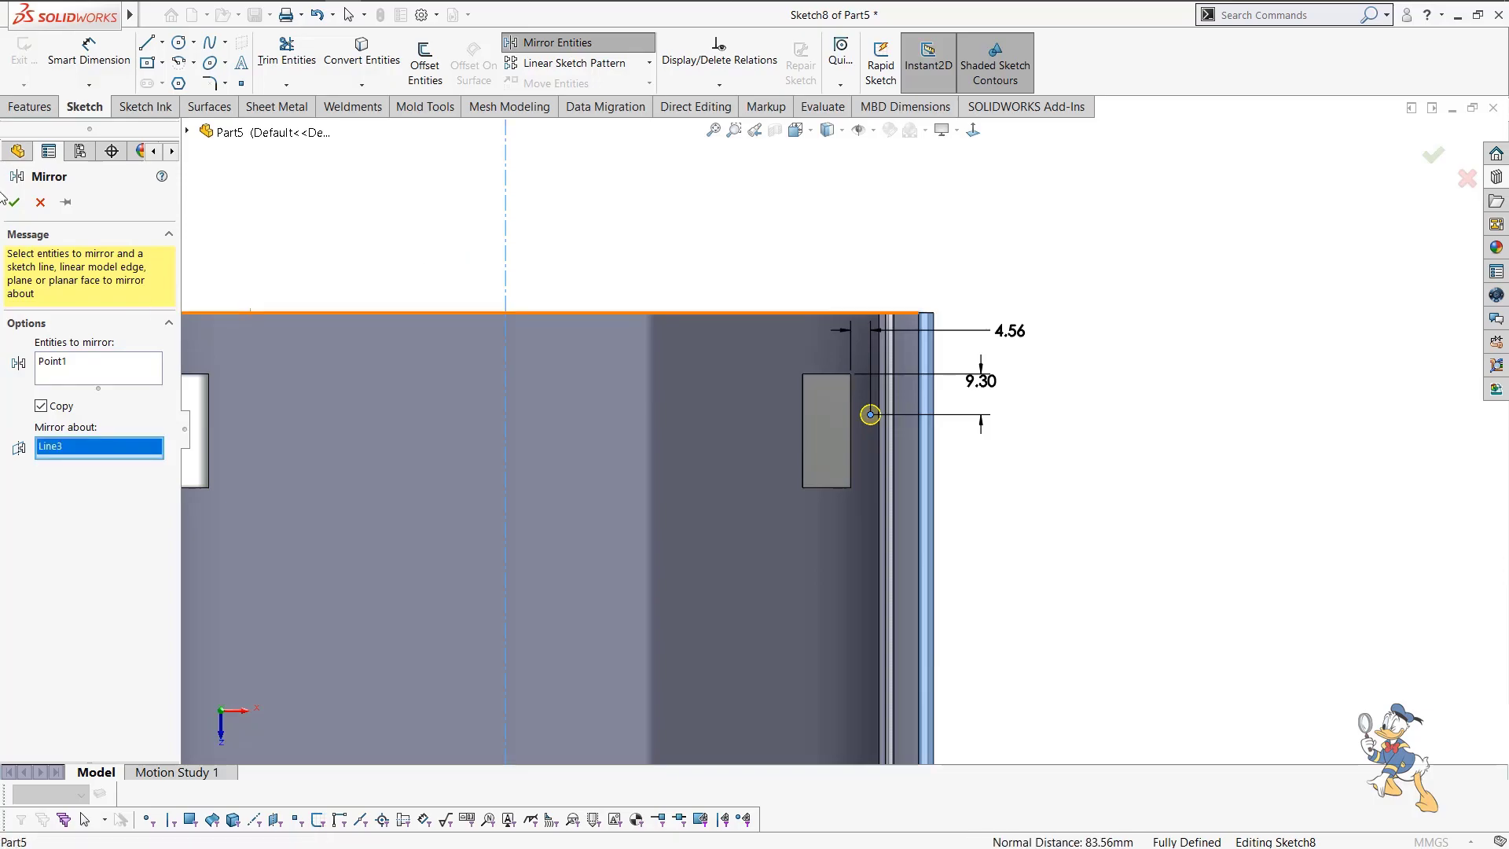
click(16, 208)
scroll(542, 310, up, 5)
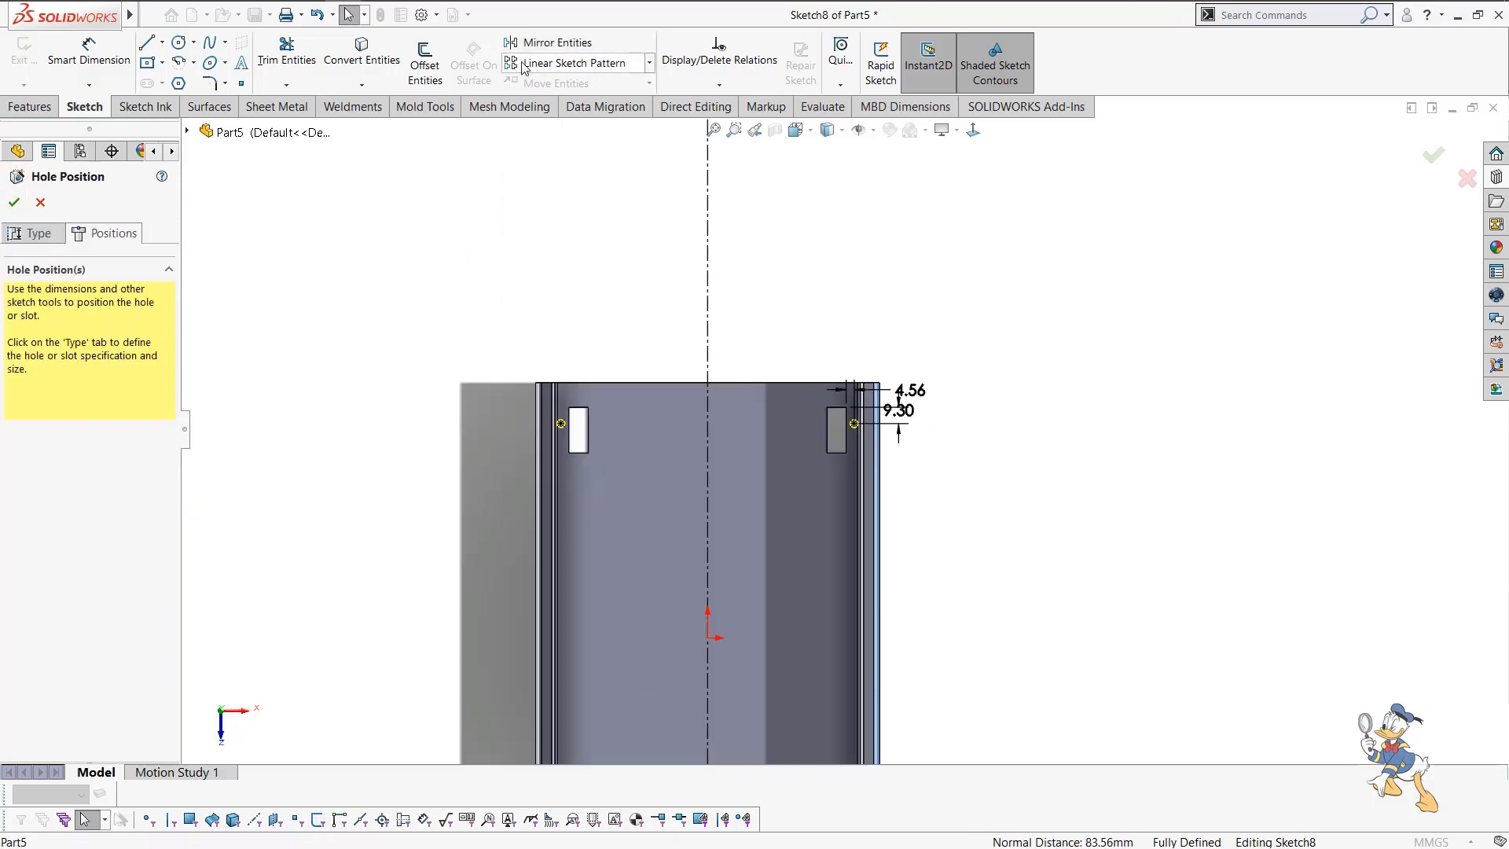
Draw an infinite horizontal construction line through the origin in the hole position sketch.
key(l)
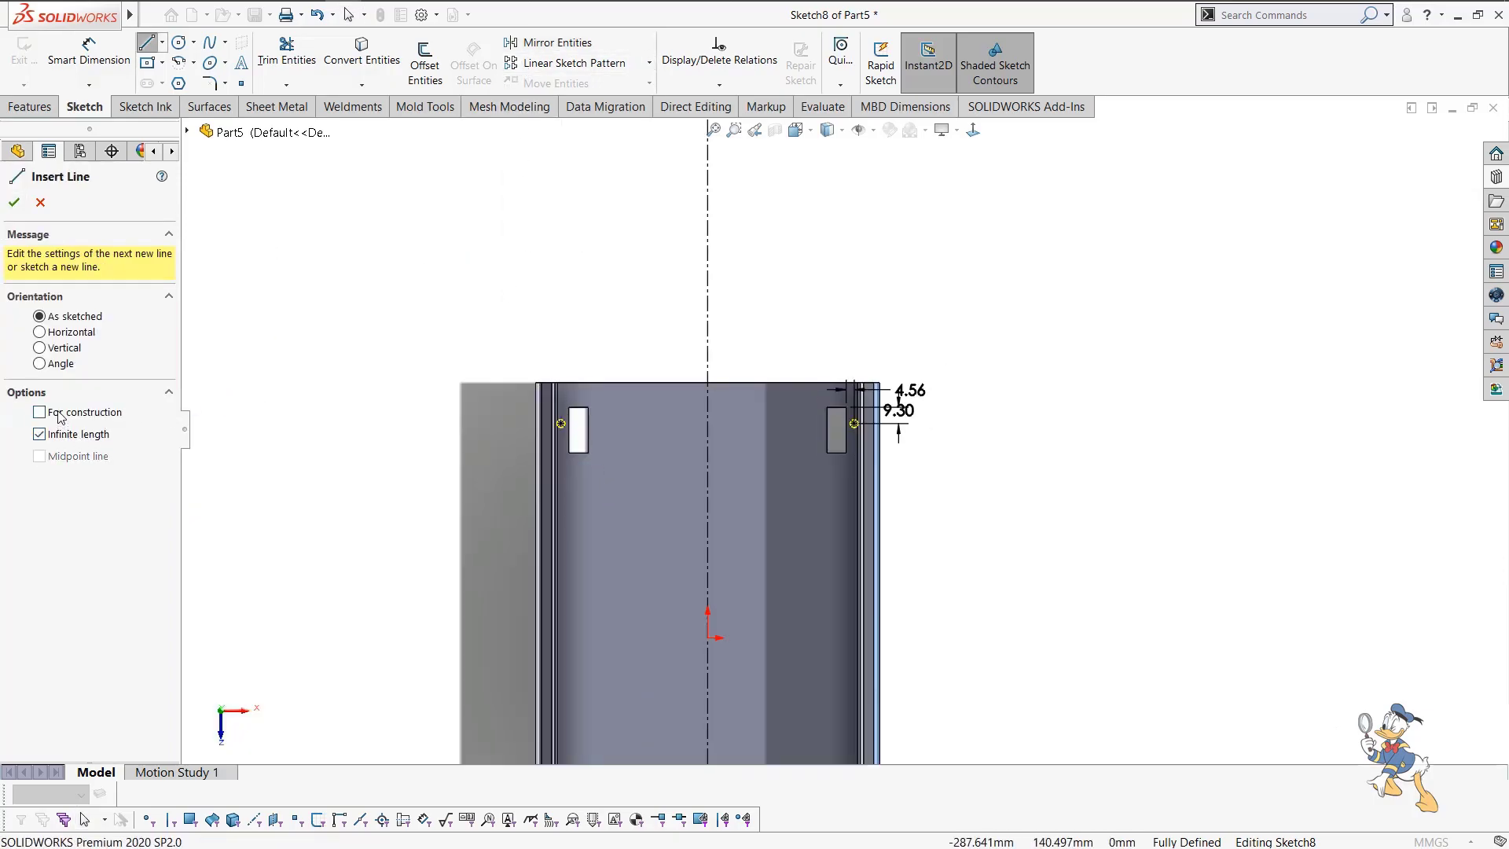
click(39, 412)
scroll(689, 487, up, 2)
click(750, 574)
click(810, 594)
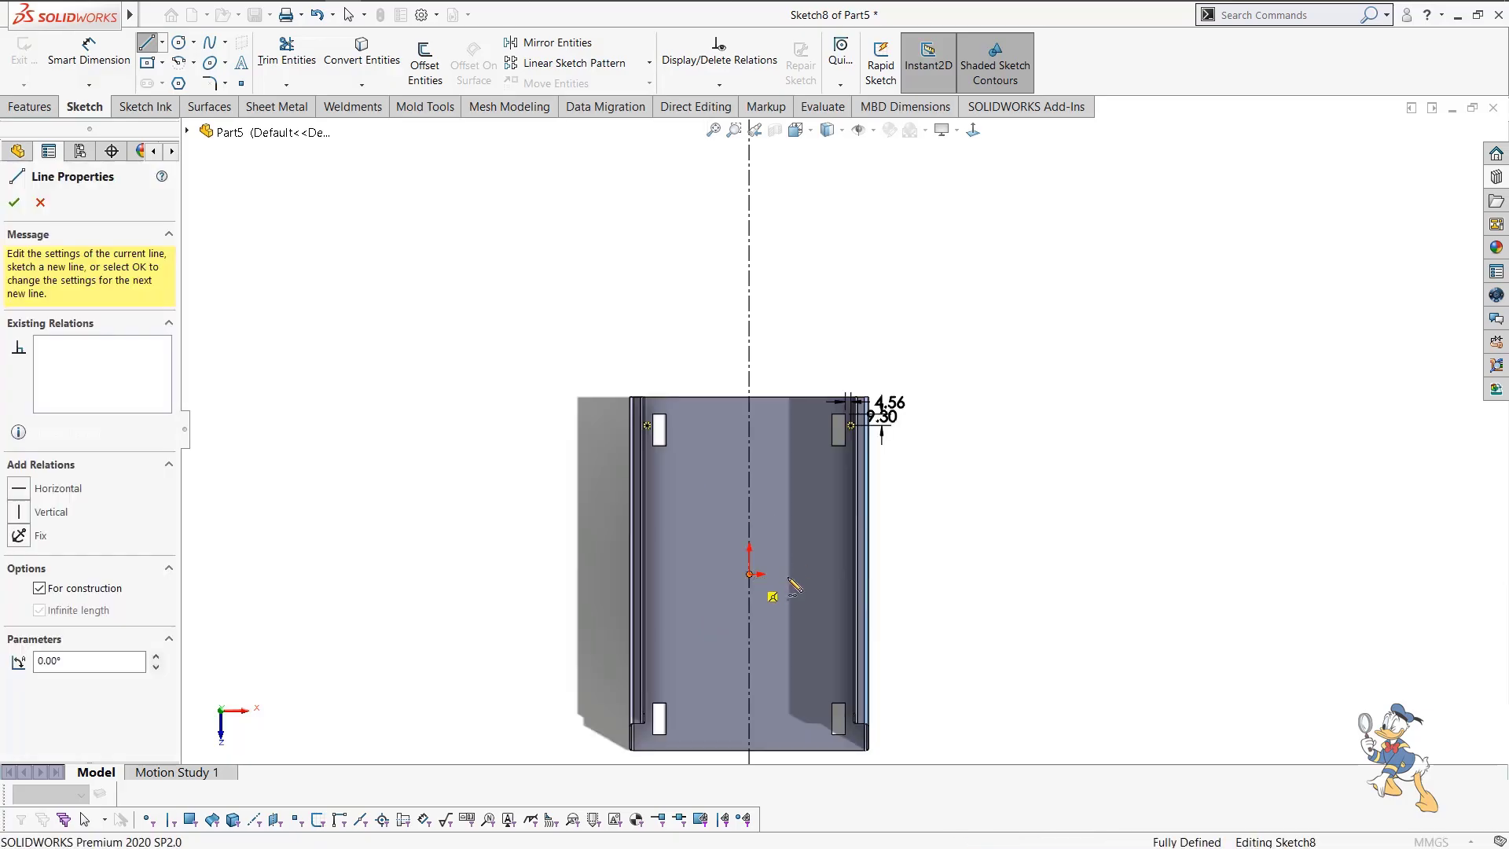
scroll(797, 548, down, 3)
click(459, 276)
click(614, 345)
key(Escape)
key(Escape)
drag(473, 234, 426, 316)
key(Delete)
Mirror both hole points about the horizontal construction line to the base's opposite end.
drag(379, 259, 924, 397)
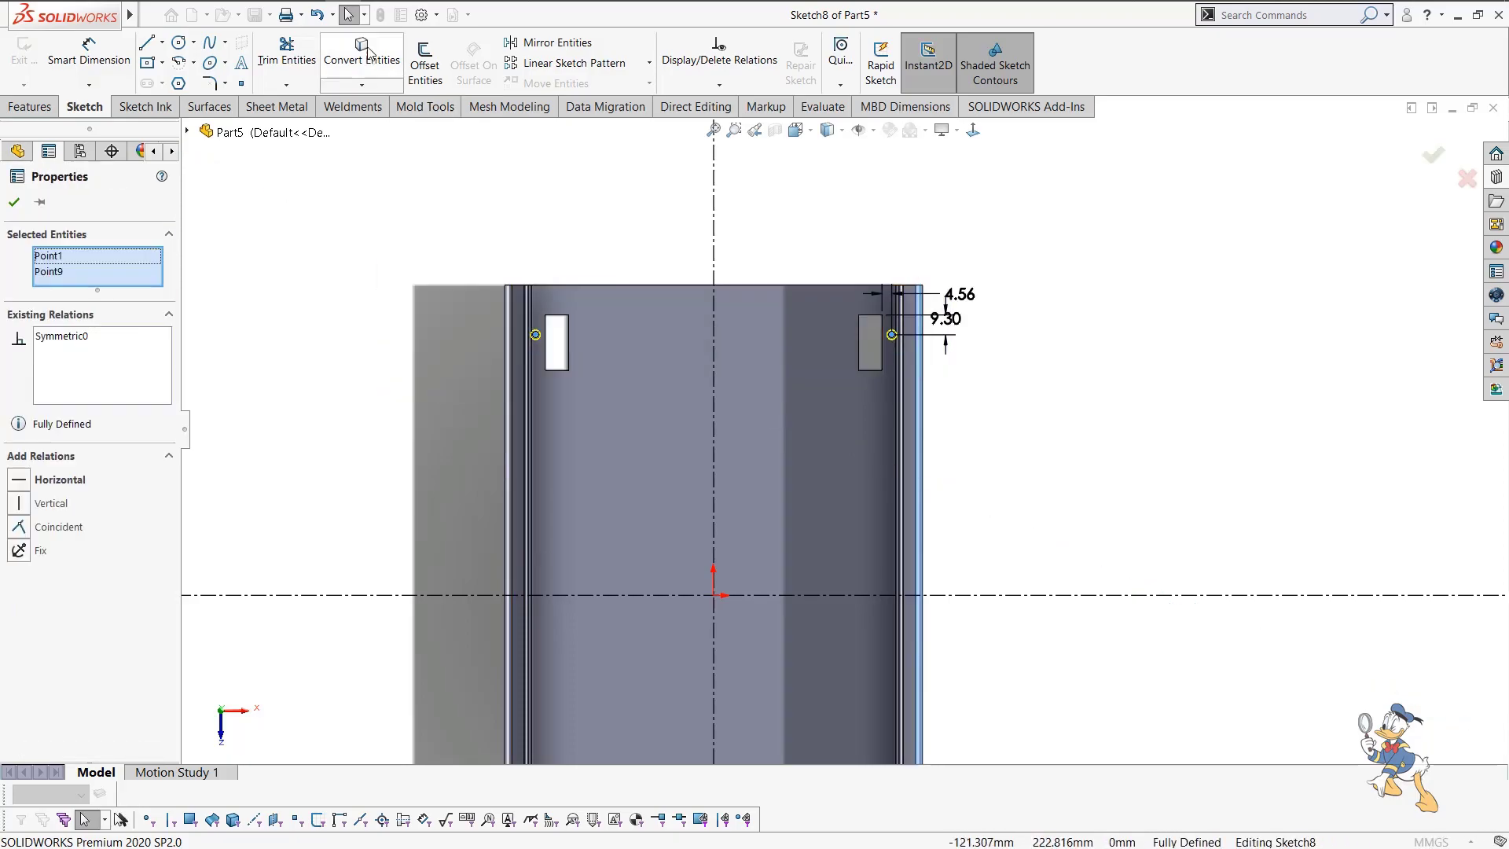
click(557, 42)
click(114, 463)
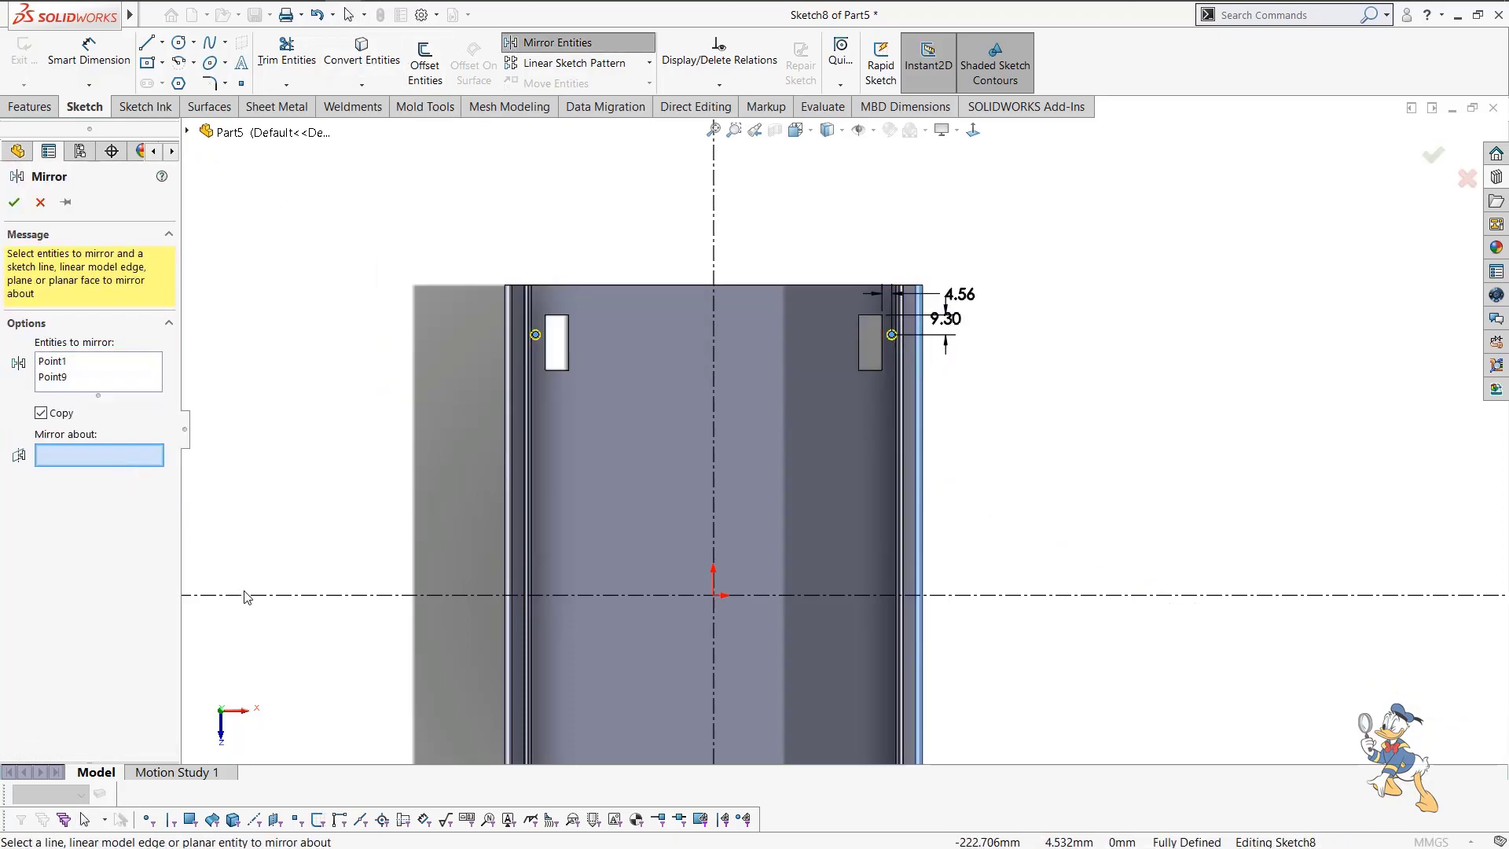
click(275, 595)
key(z)
click(14, 202)
Finish the Hole Wizard feature to cut the Ø4.5 holes beside the rectangular openings.
middle_drag(735, 515, 756, 393)
scroll(760, 579, down, 4)
key(Escape)
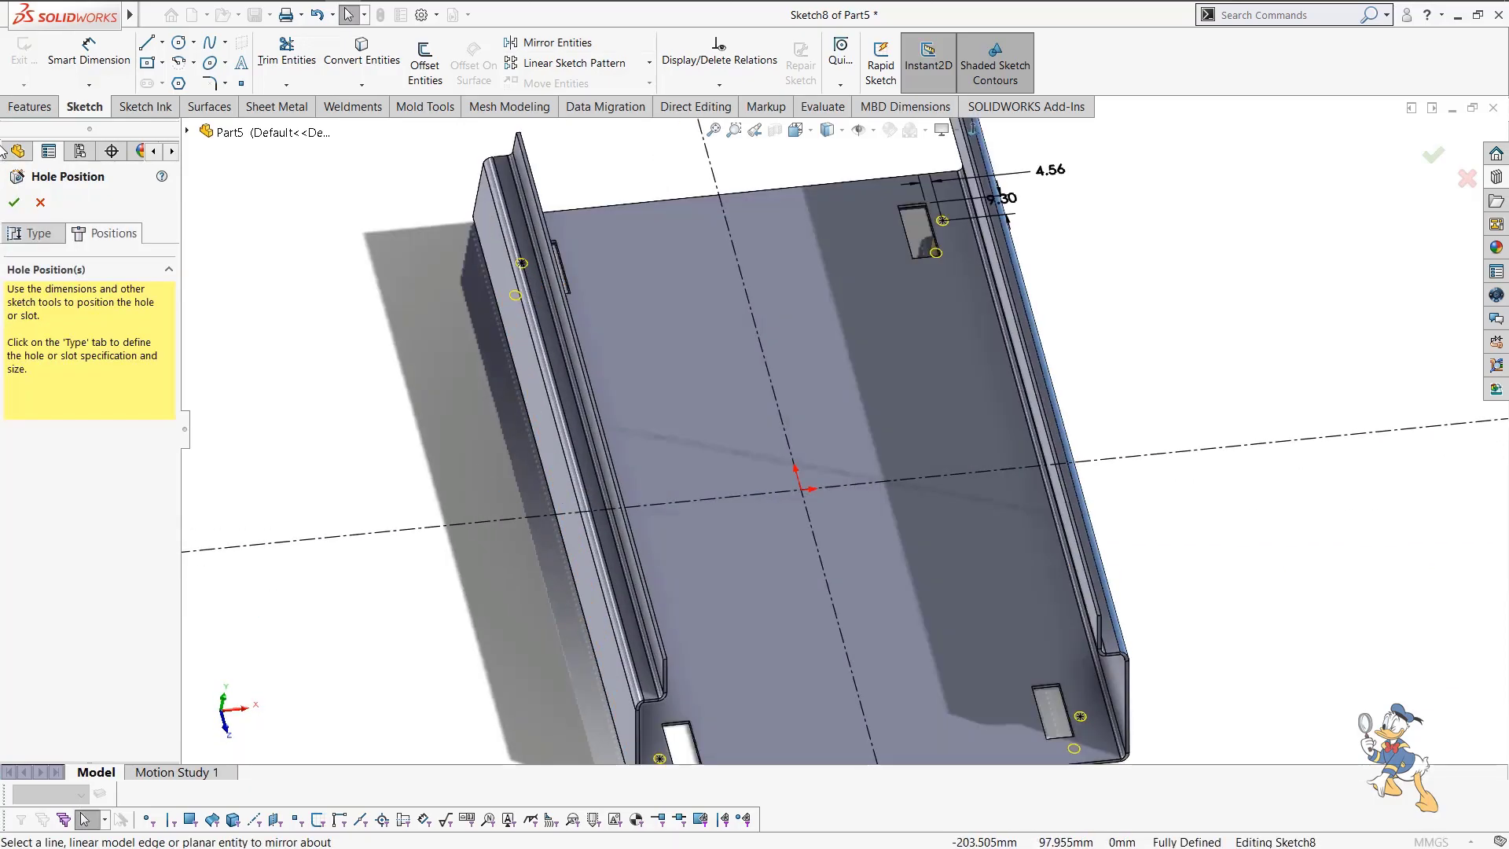
click(14, 206)
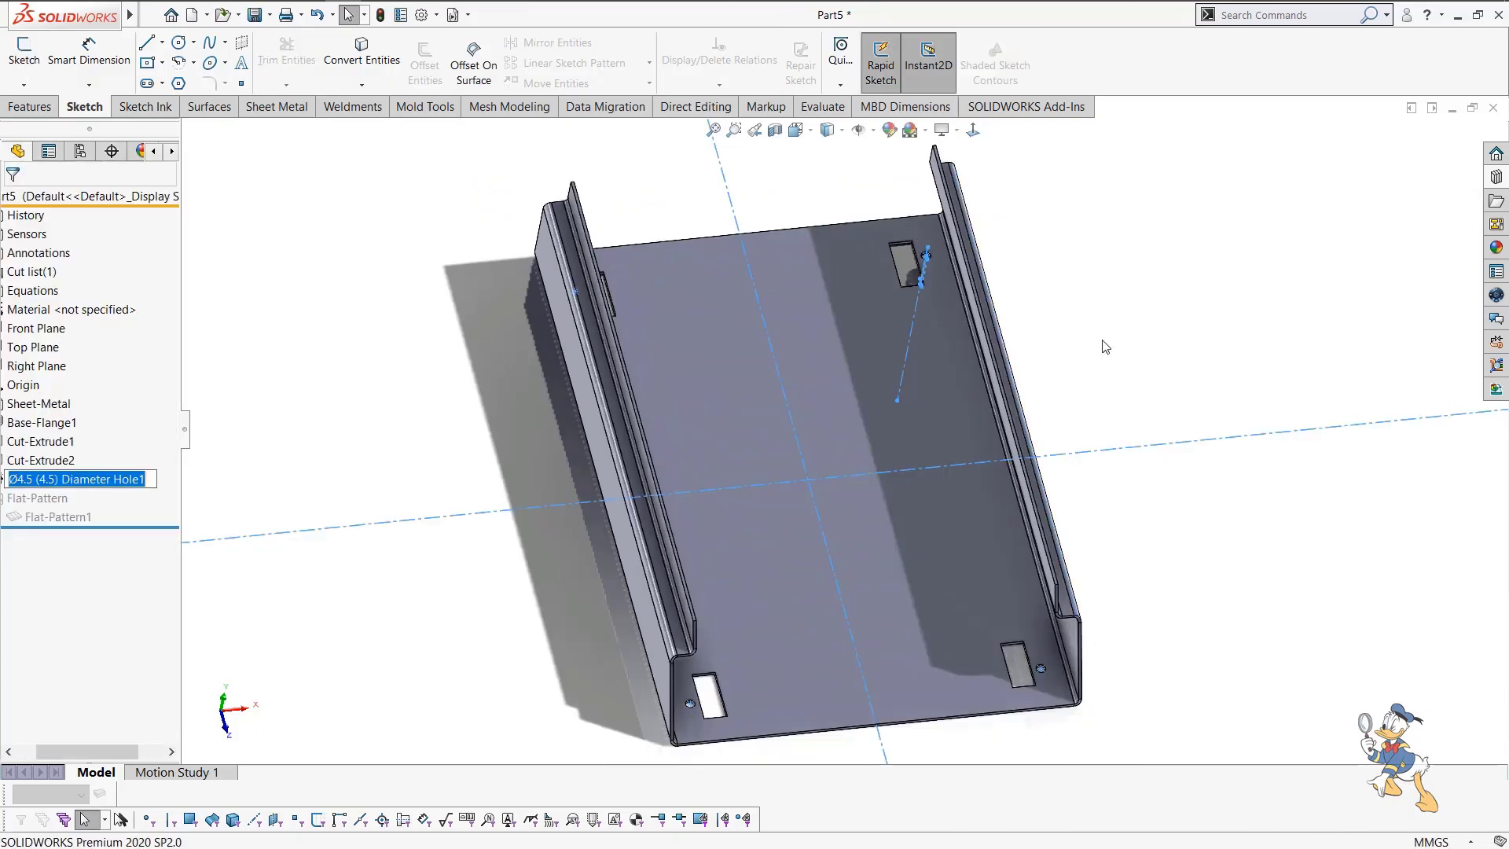
scroll(917, 279, down, 5)
scroll(845, 543, up, 8)
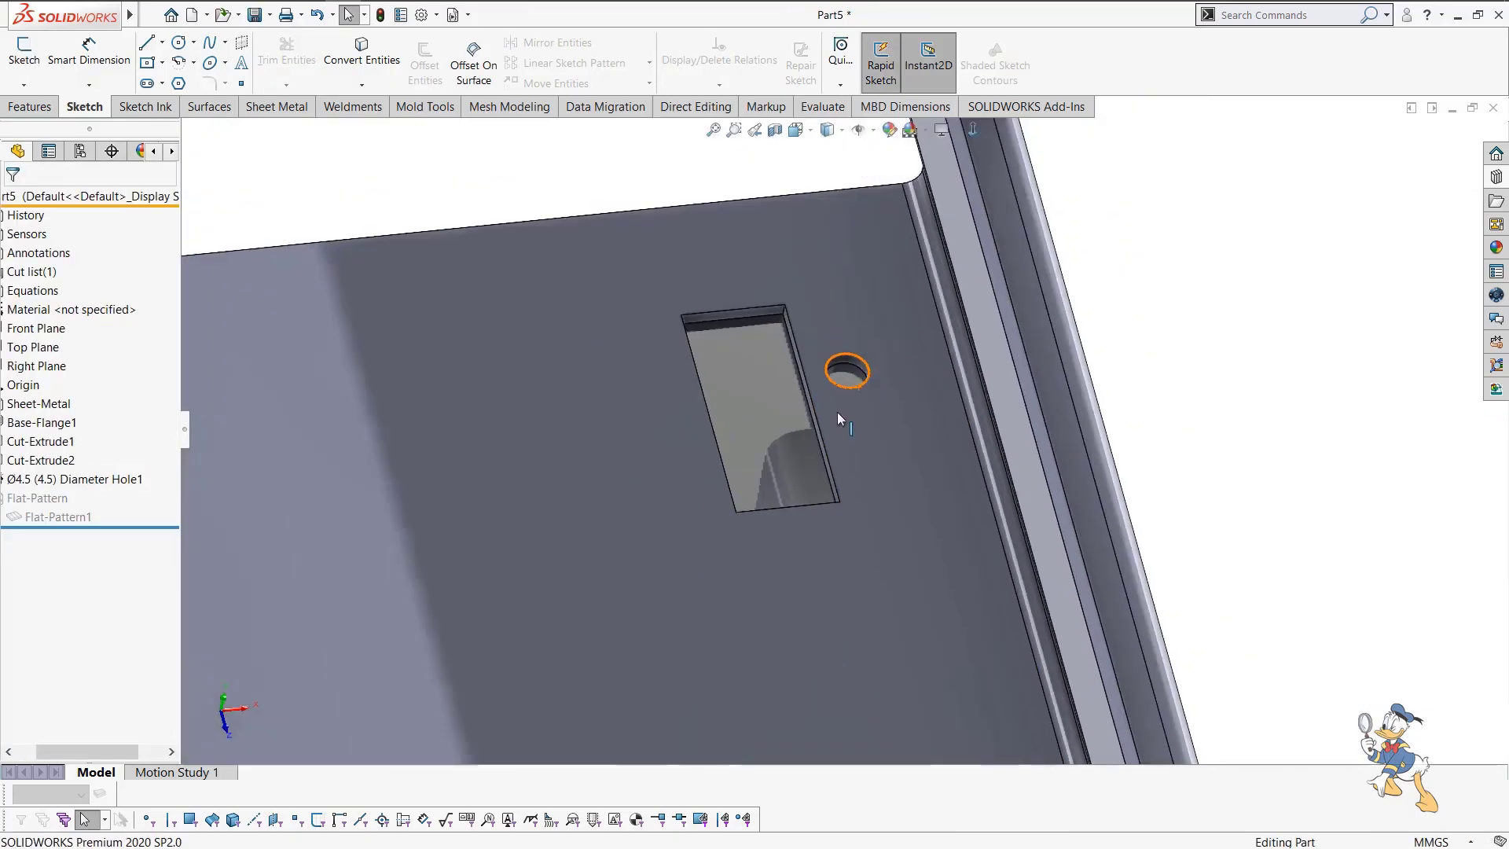
middle_drag(845, 543, 825, 505)
scroll(839, 473, up, 4)
scroll(834, 463, down, 8)
click(855, 394)
click(926, 348)
click(974, 132)
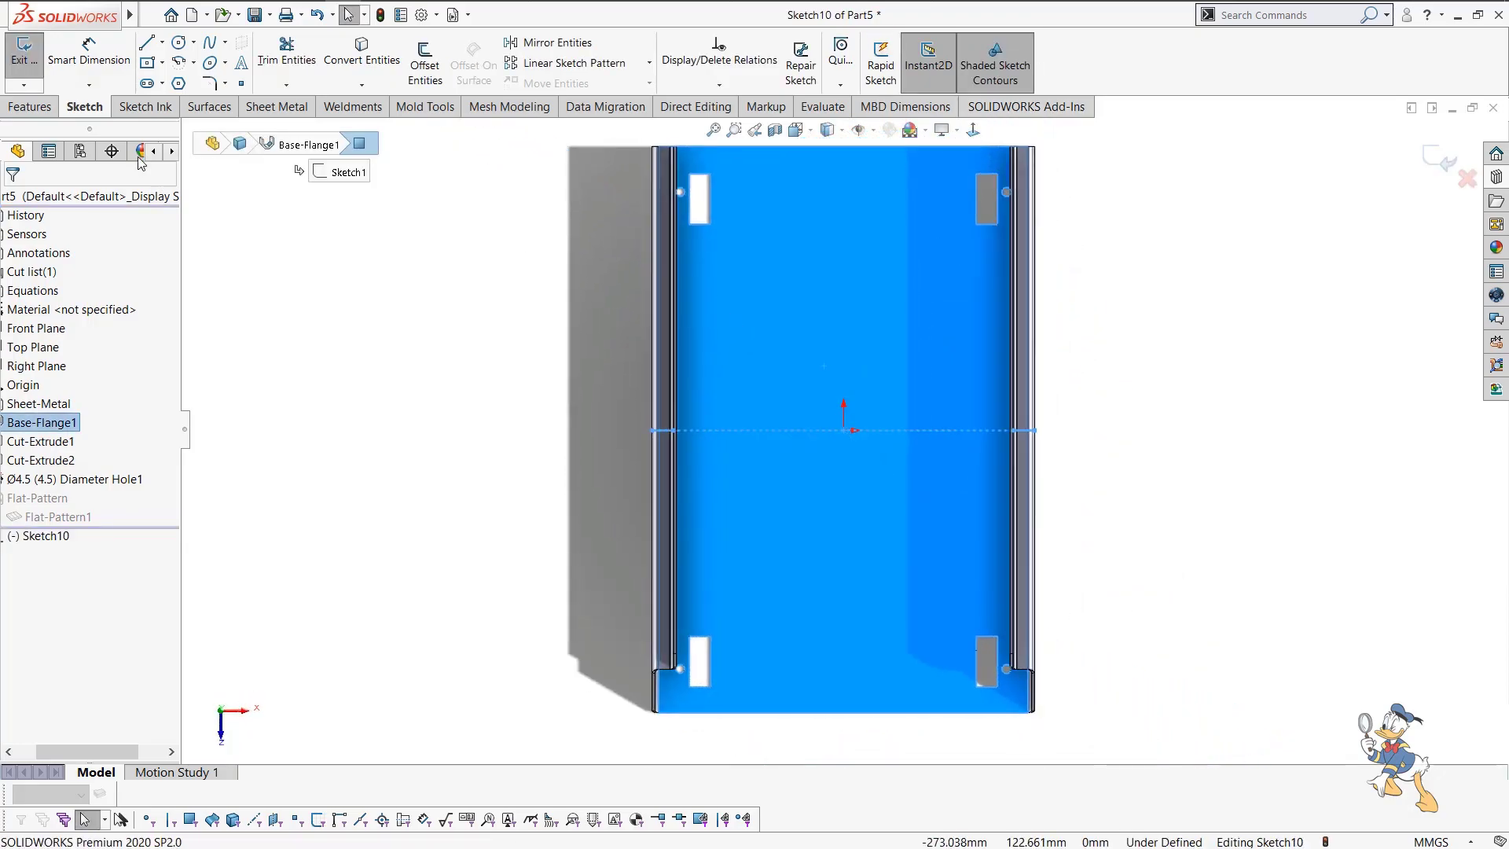
click(1468, 174)
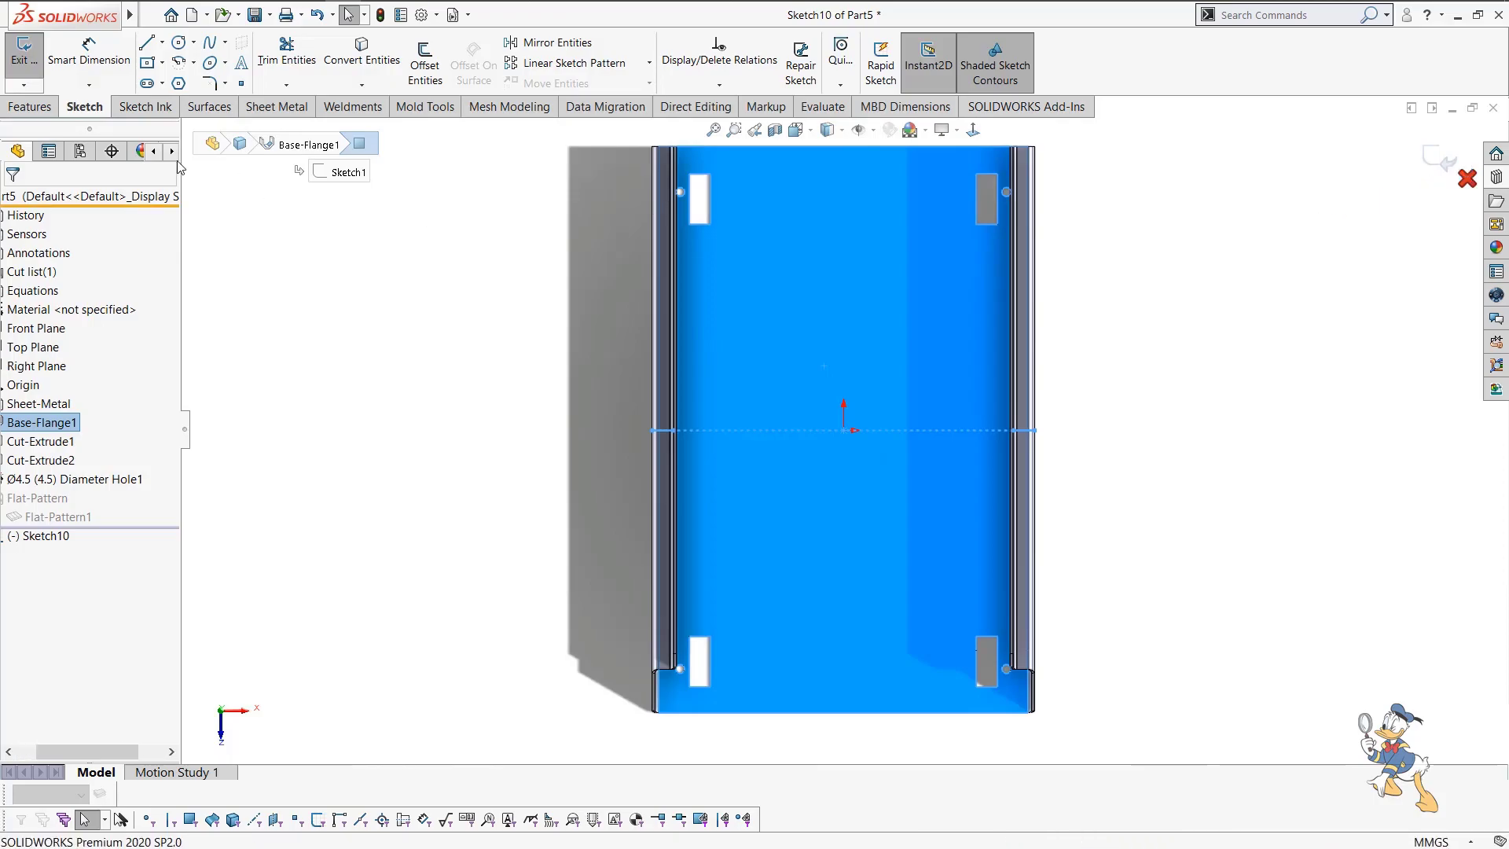
Set up a second Hole Wizard hole with drill size Ø5.4 and begin positioning it on the base.
click(29, 110)
click(307, 71)
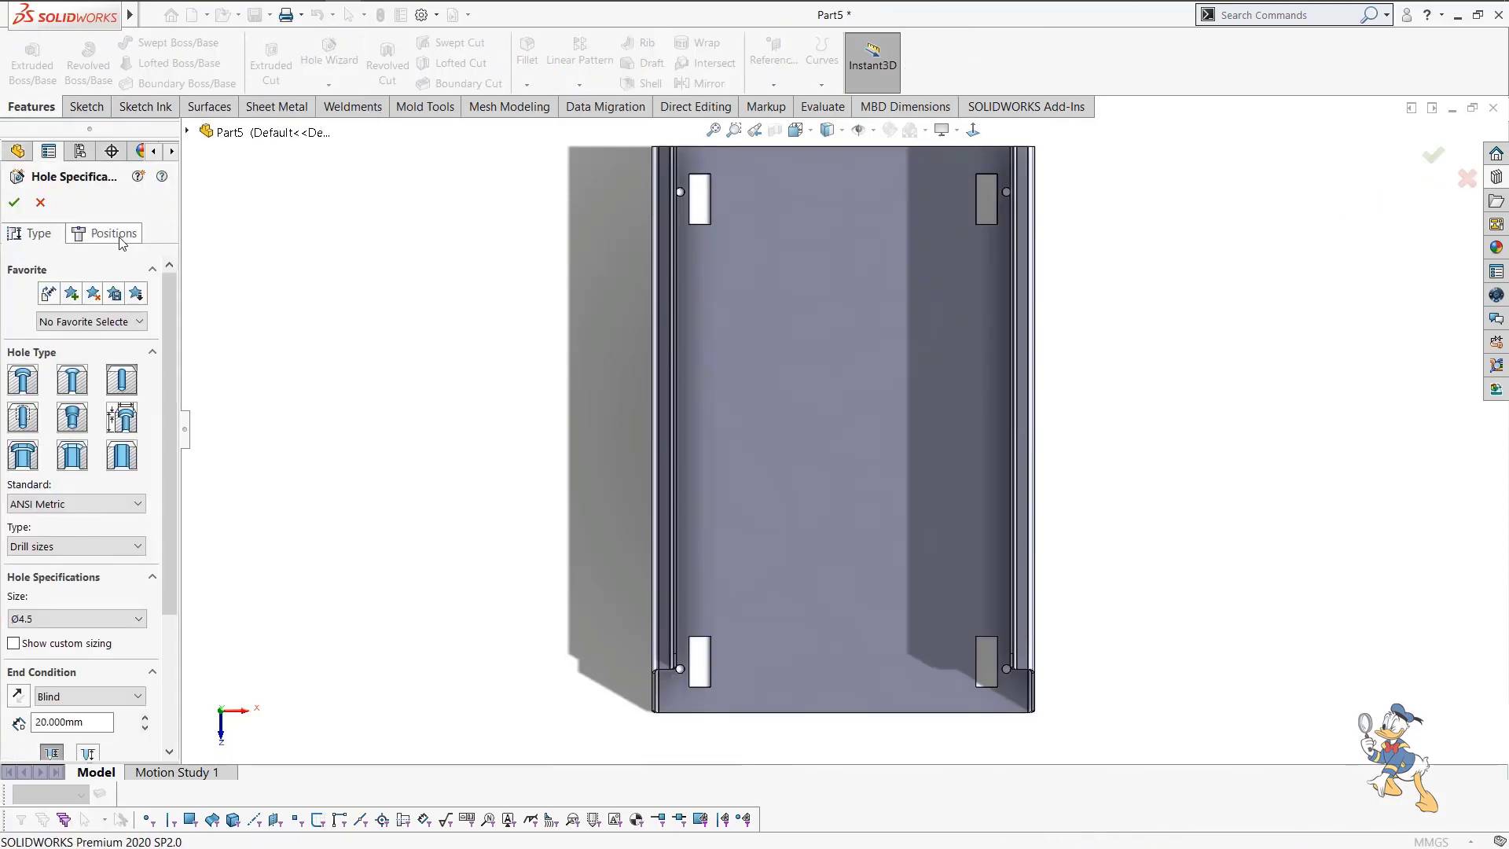
scroll(118, 551, down, 3)
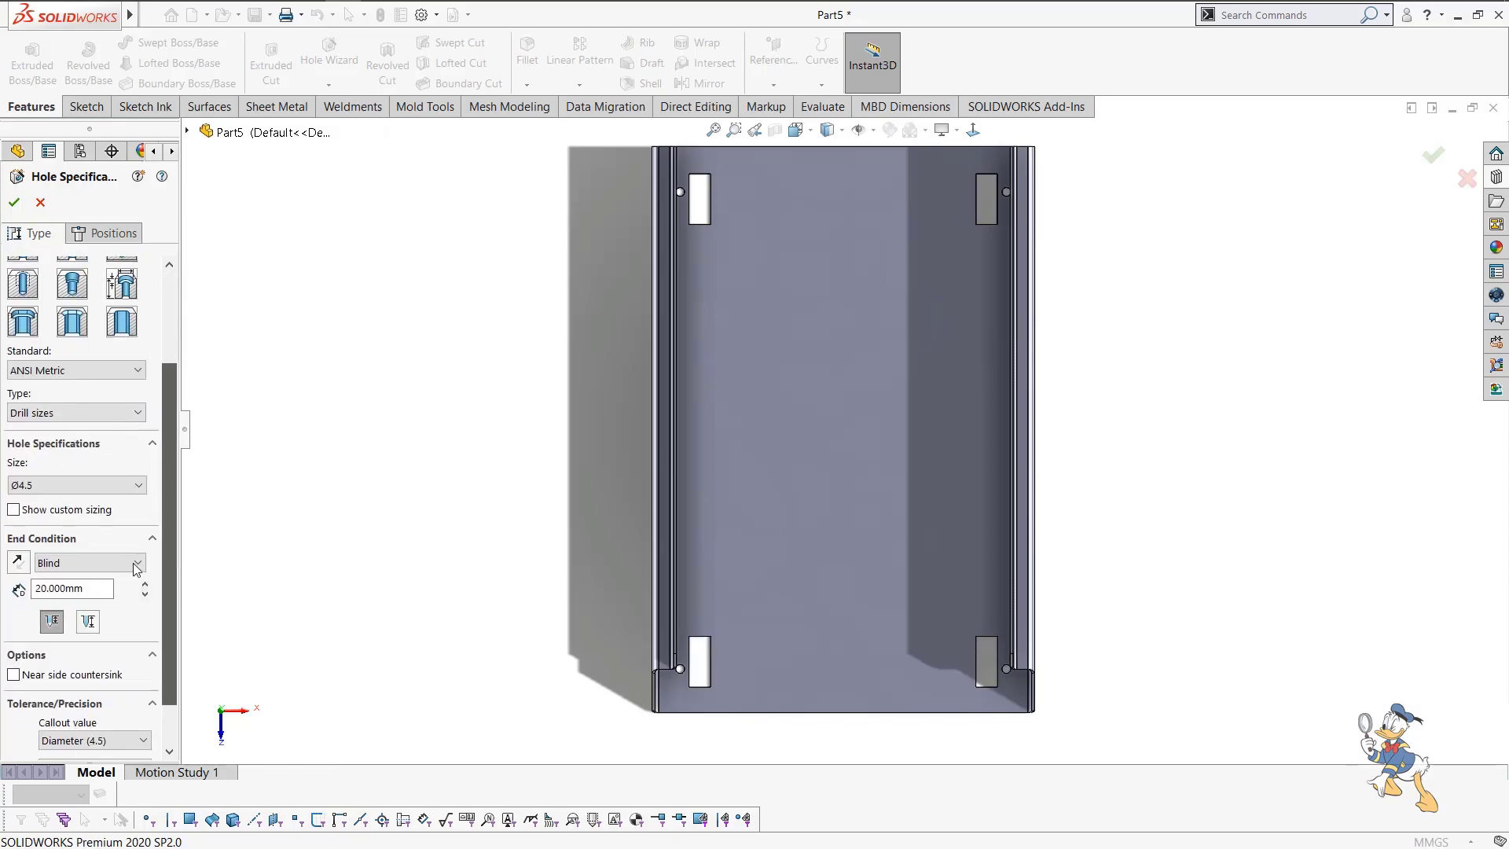
click(61, 485)
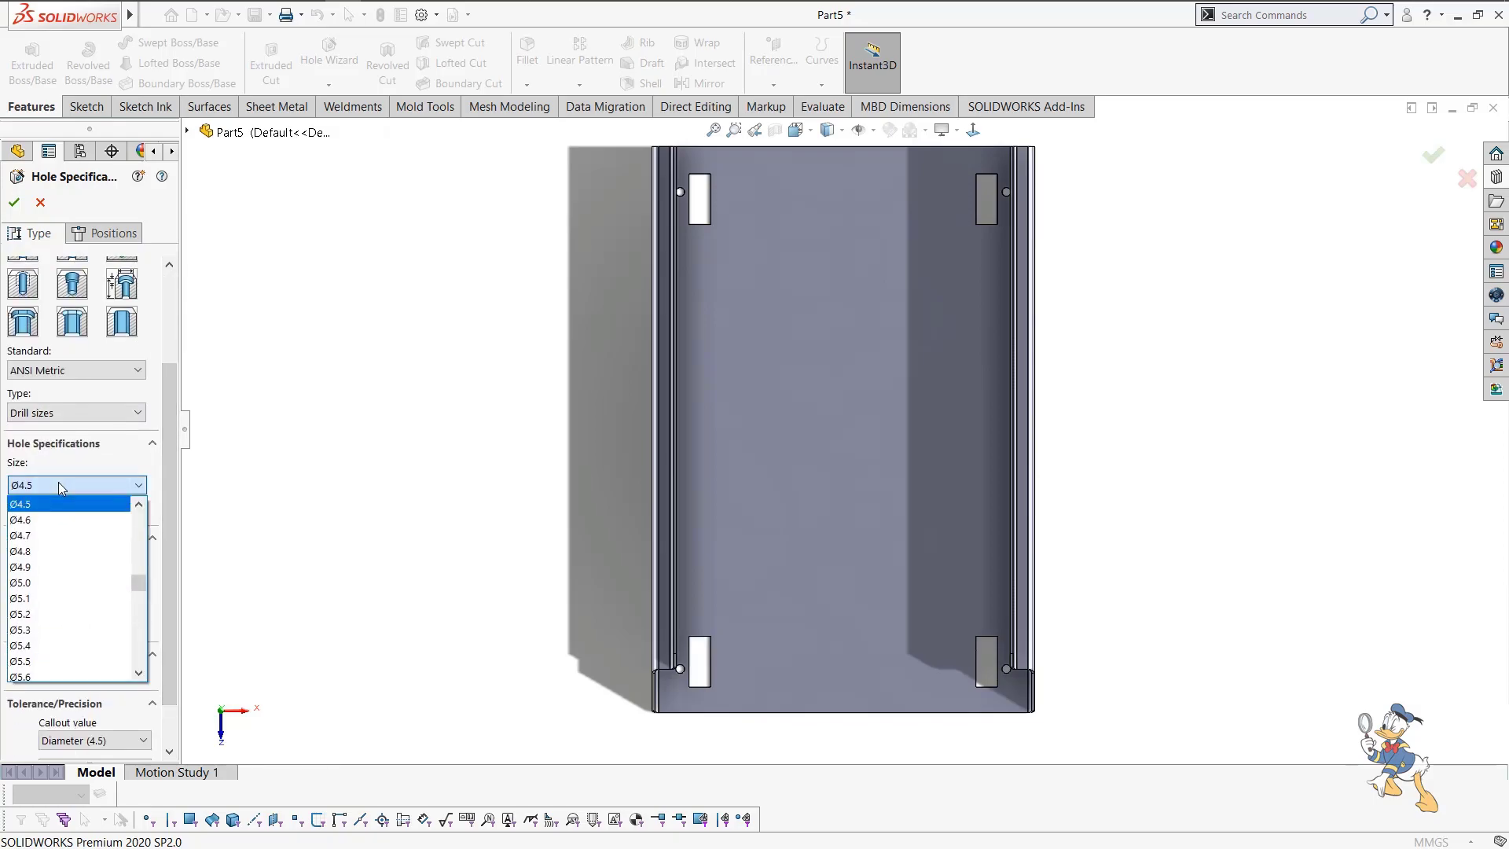
click(47, 643)
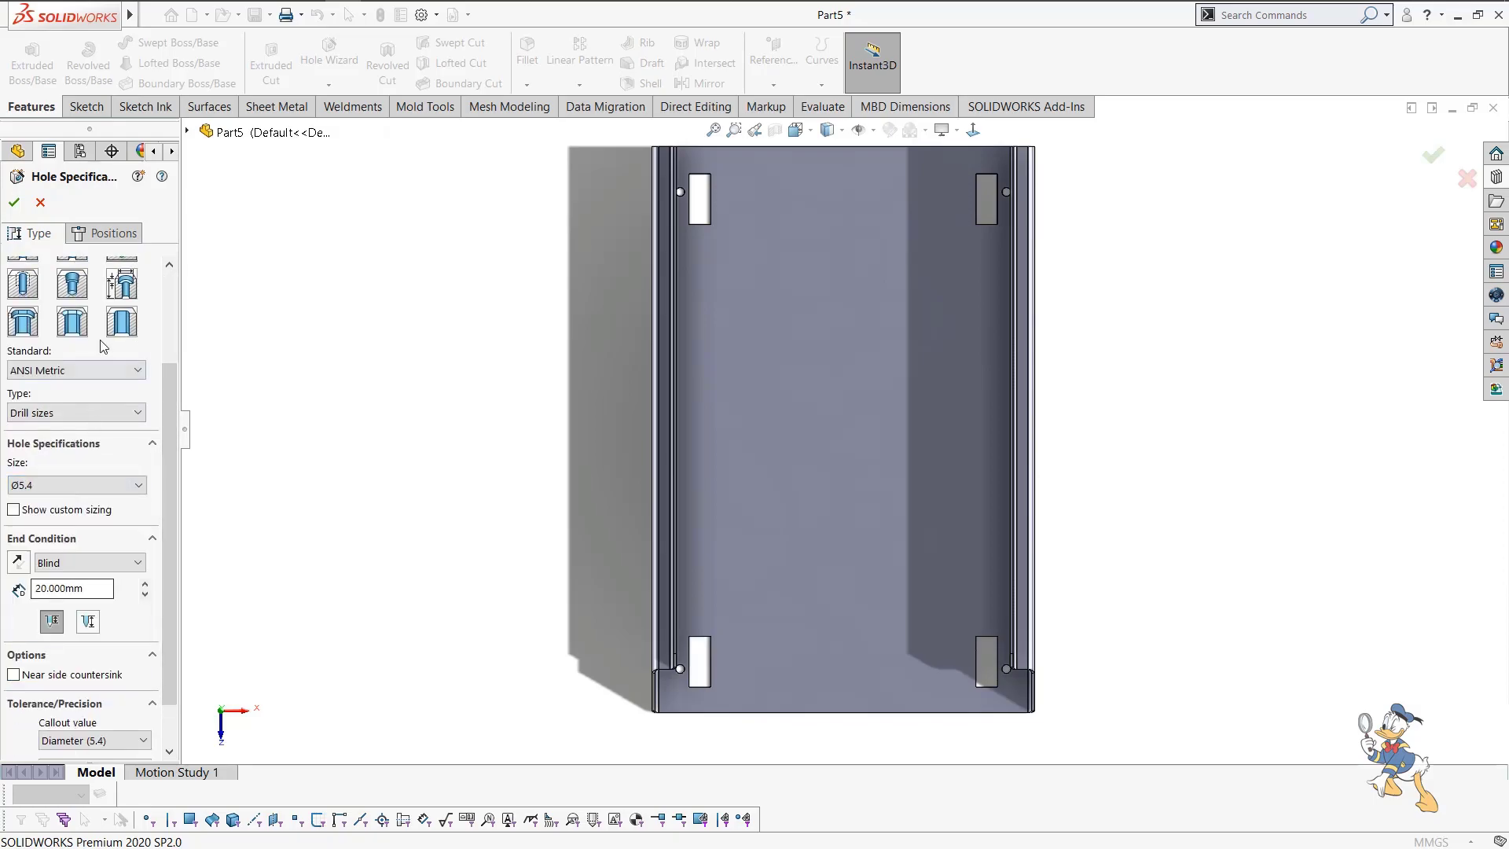
click(110, 233)
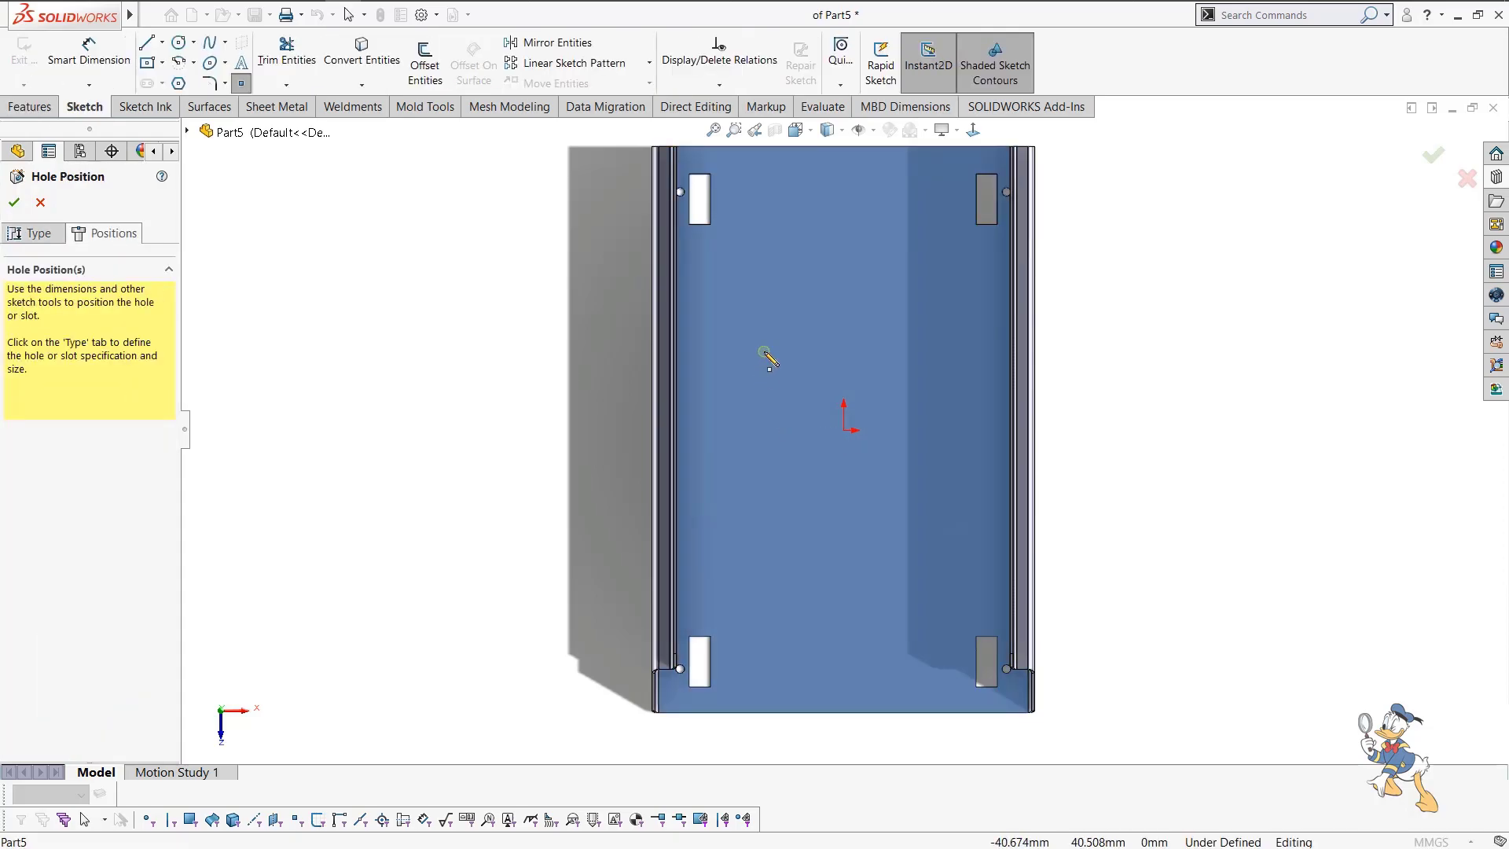
Draw infinite vertical and horizontal construction lines through the origin for positioning the Ø5.4 holes.
key(l)
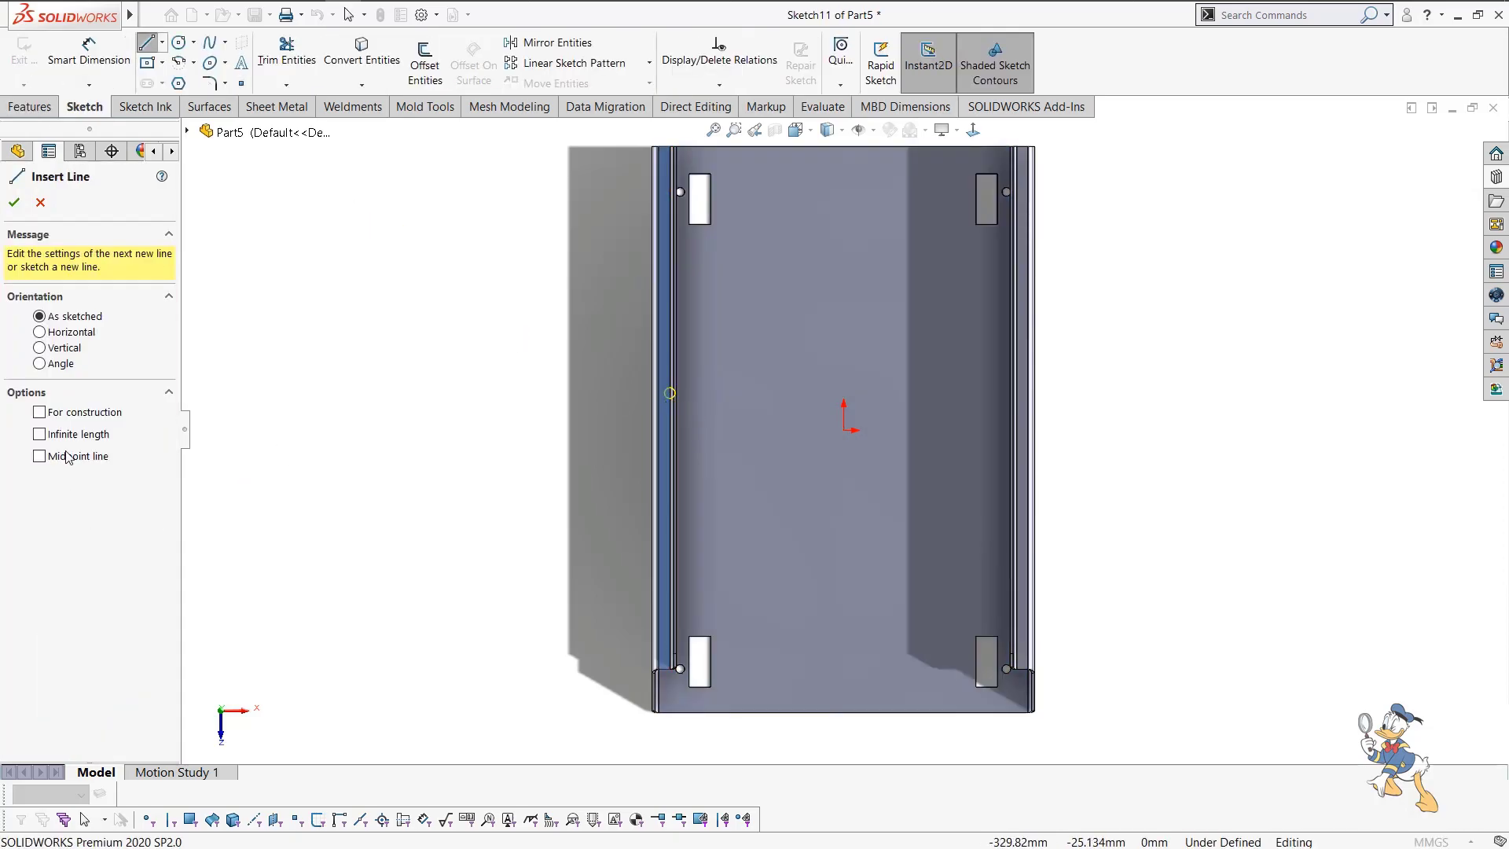
click(845, 430)
click(842, 479)
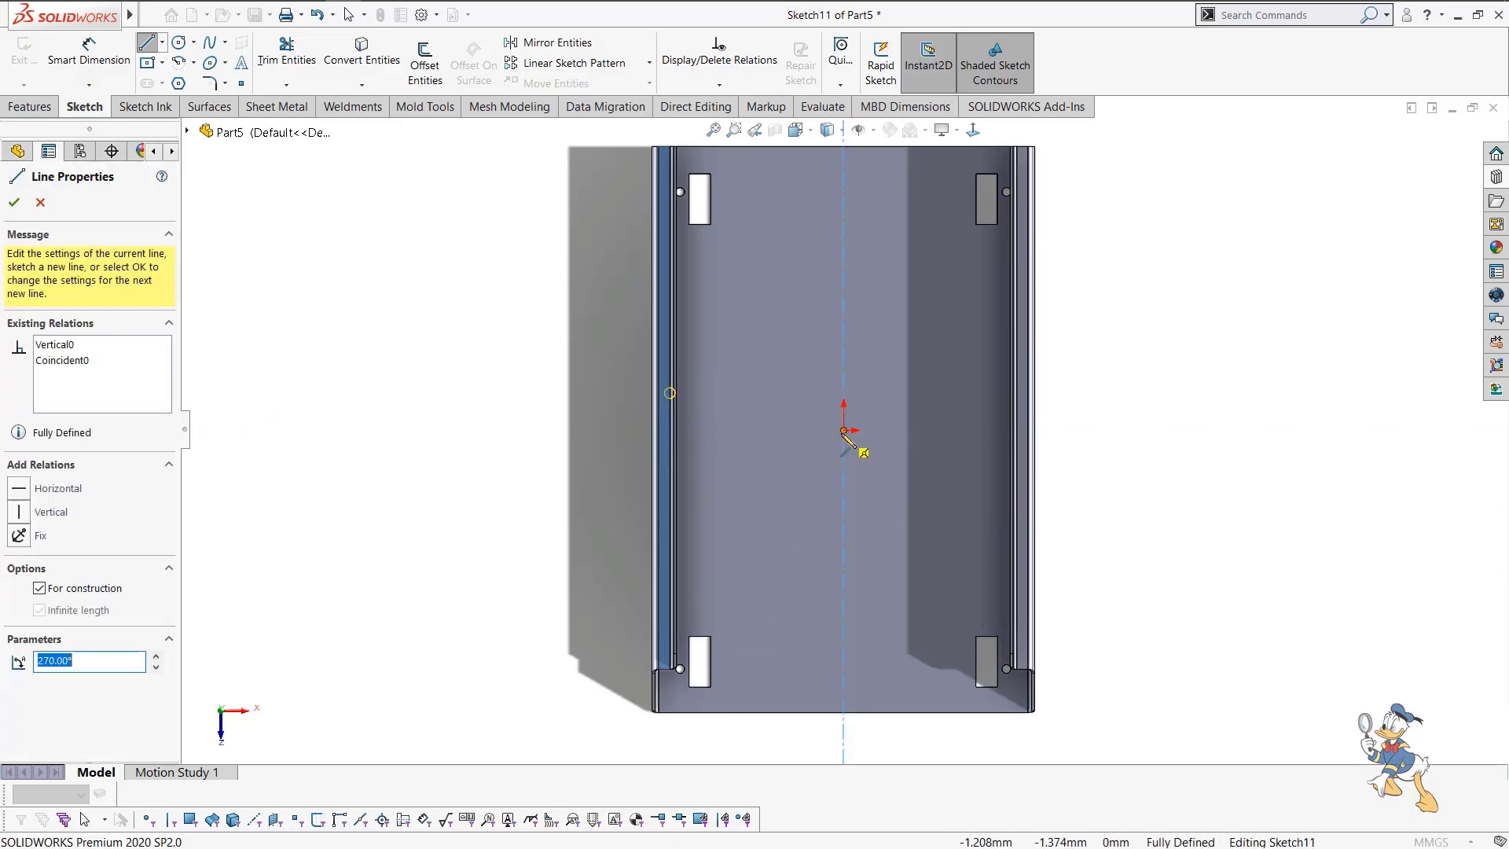
click(845, 430)
click(899, 448)
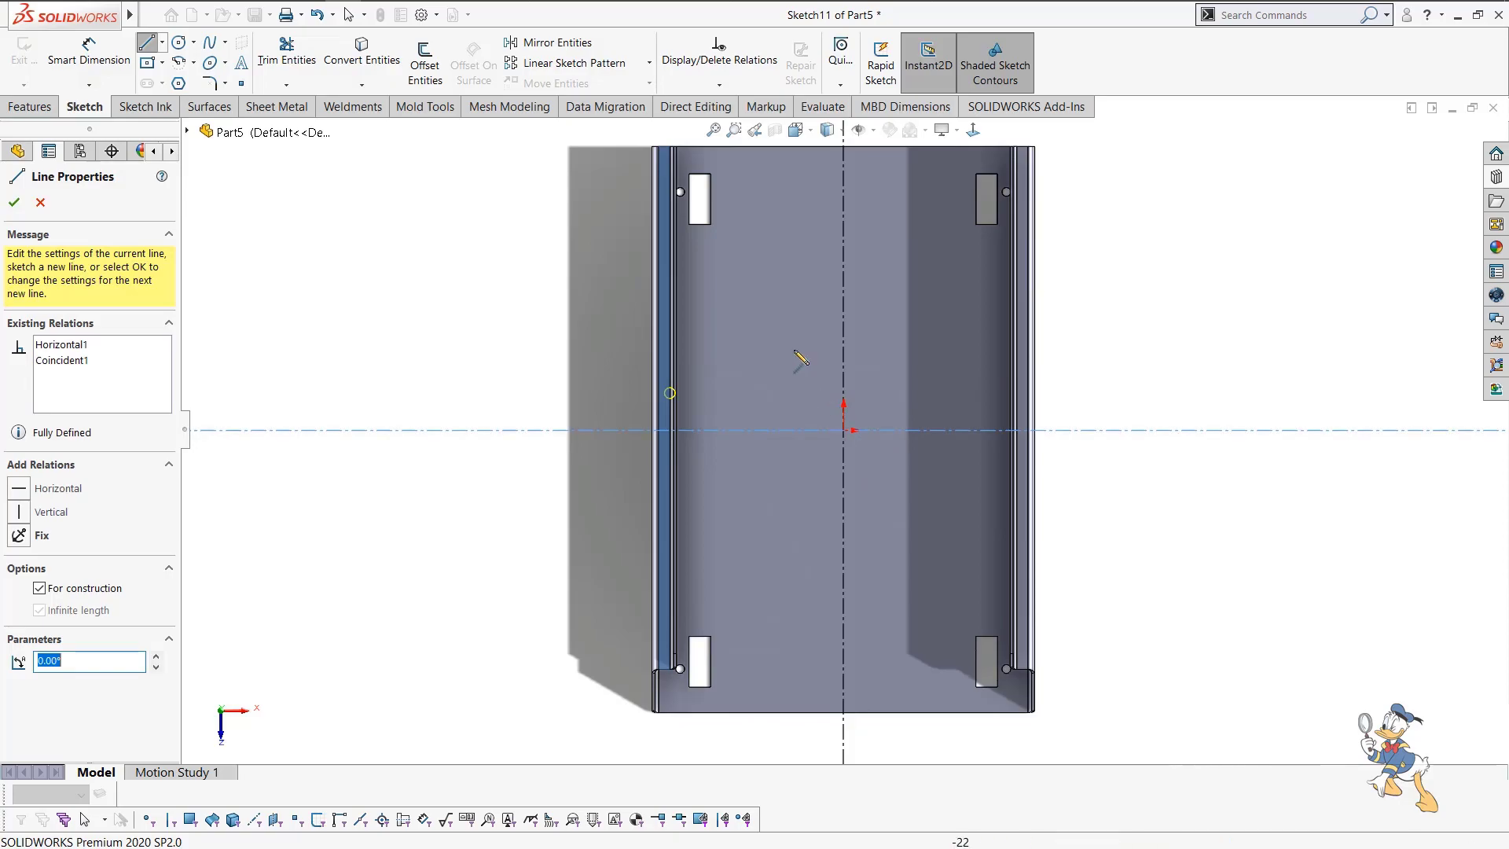
key(Escape)
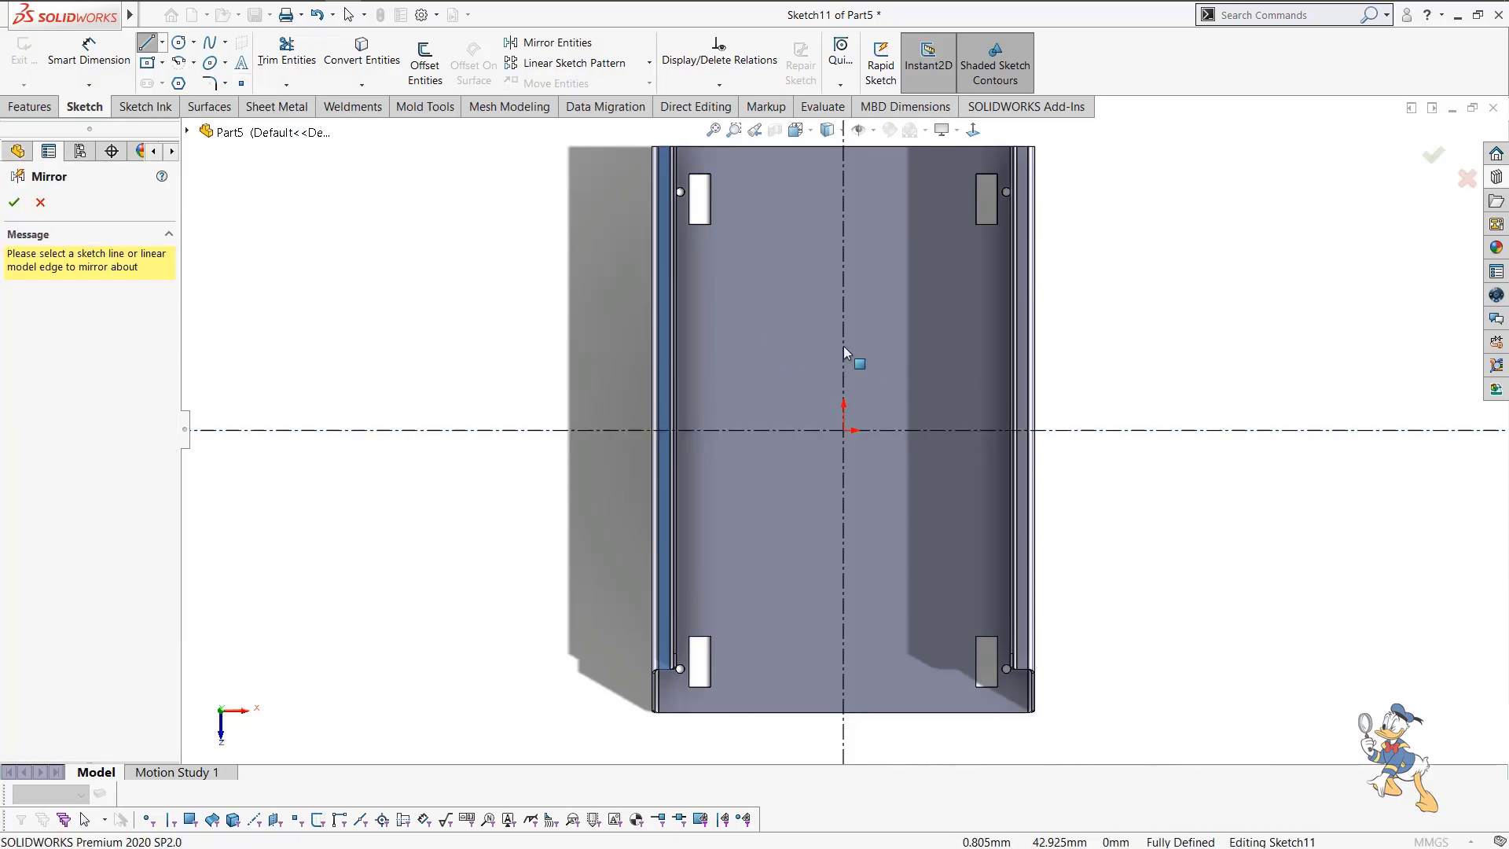
Place two Ø5.4 hole points symmetric about the vertical construction line and dimension them 120 mm apart.
key(Escape)
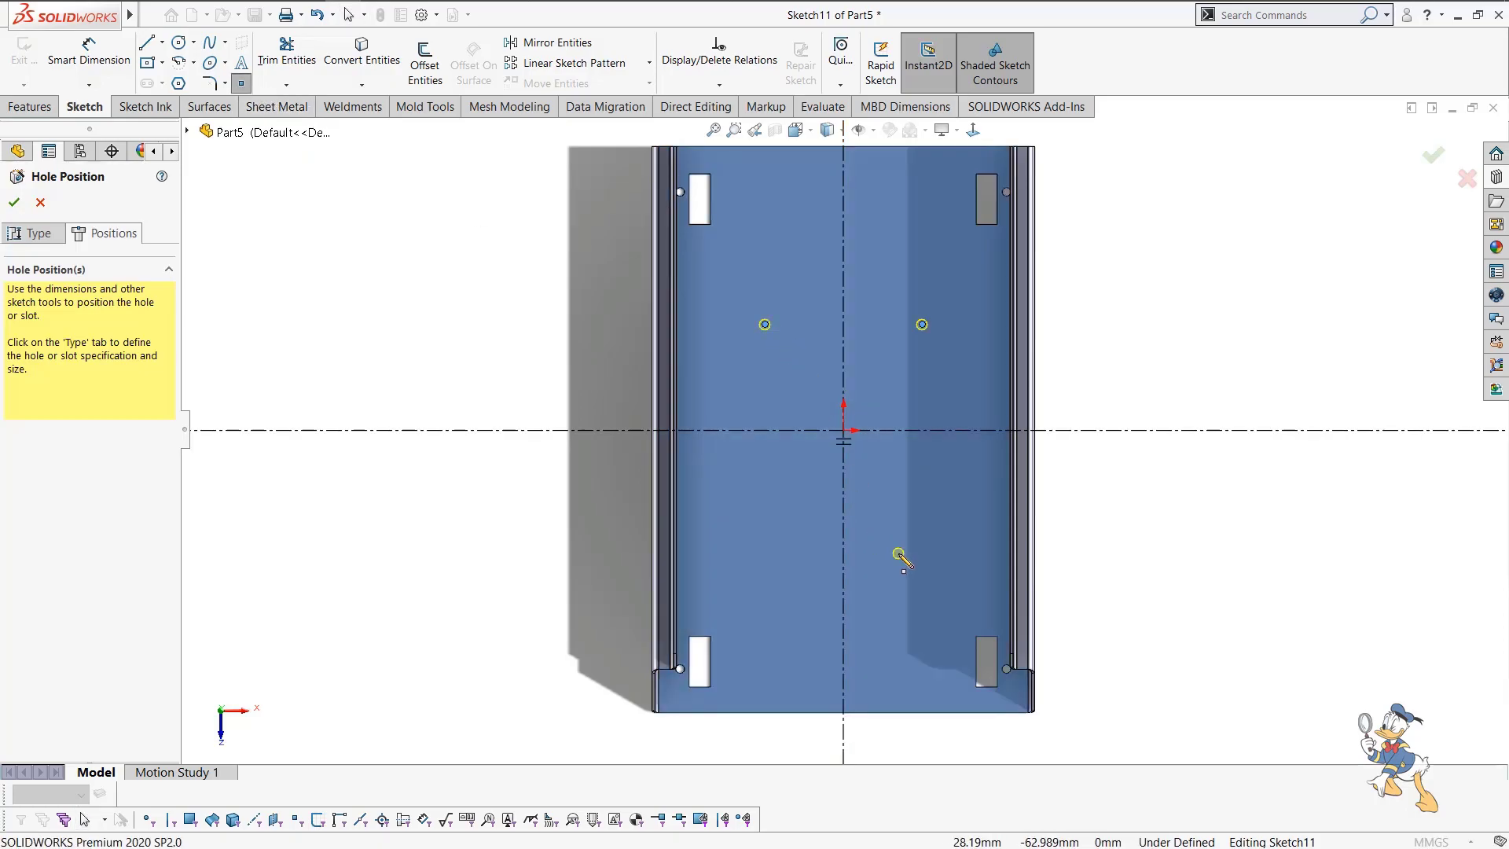
right_drag(898, 554, 897, 236)
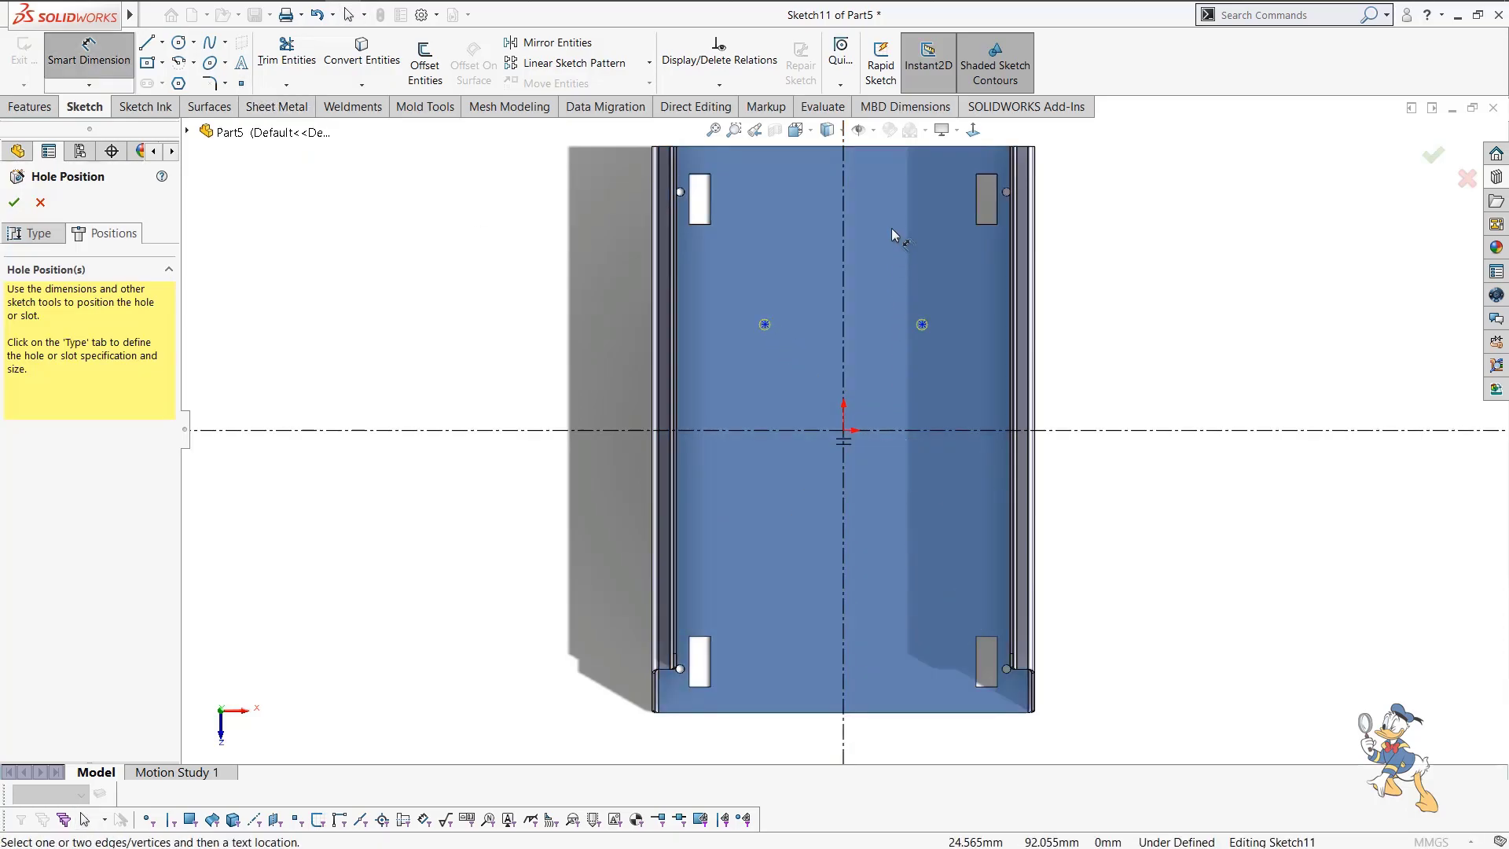
click(922, 325)
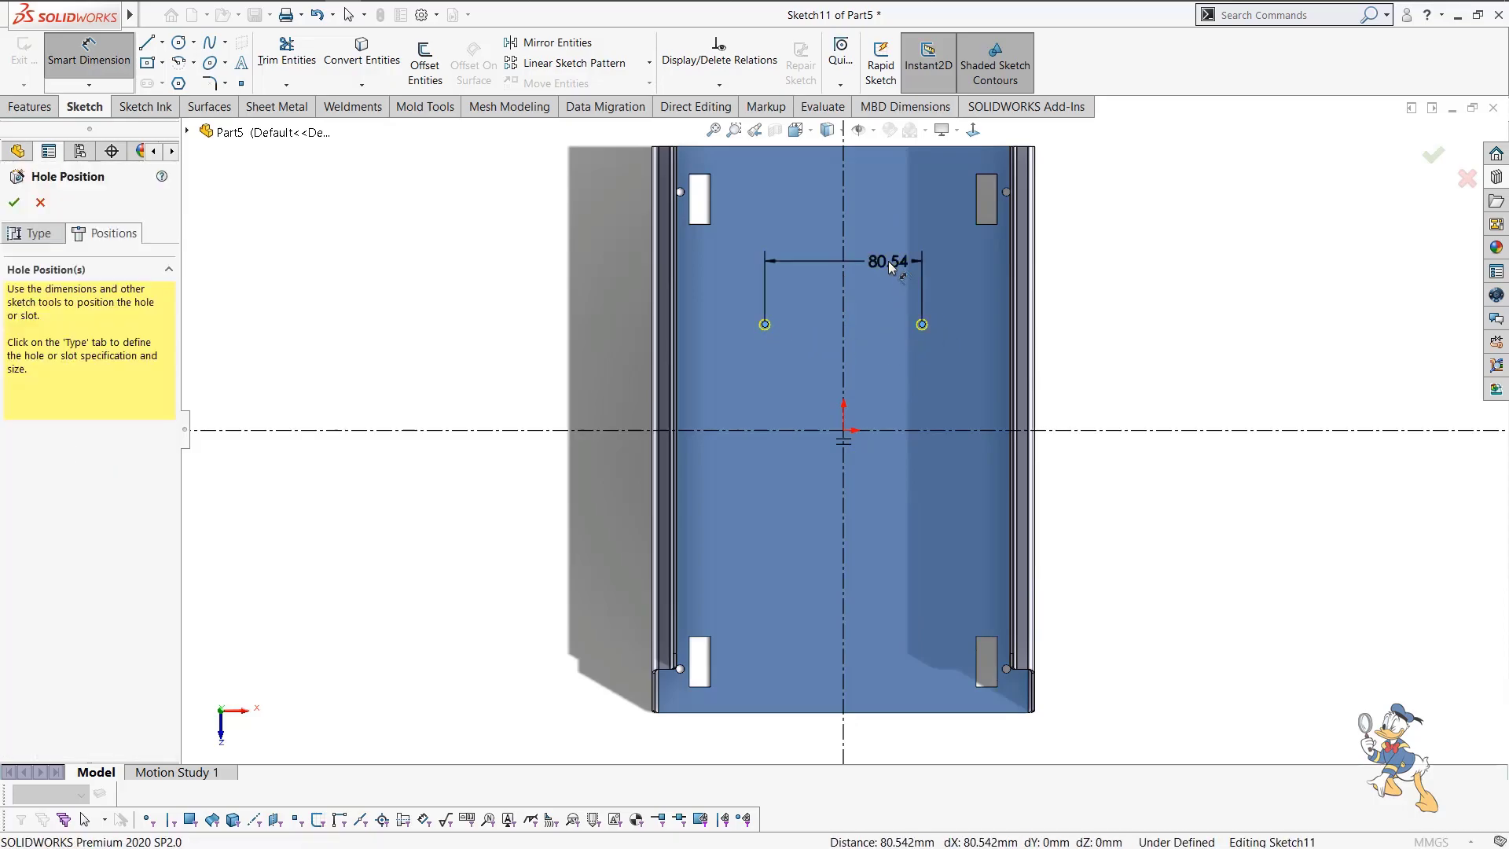
click(891, 267)
text(120)
key(Return)
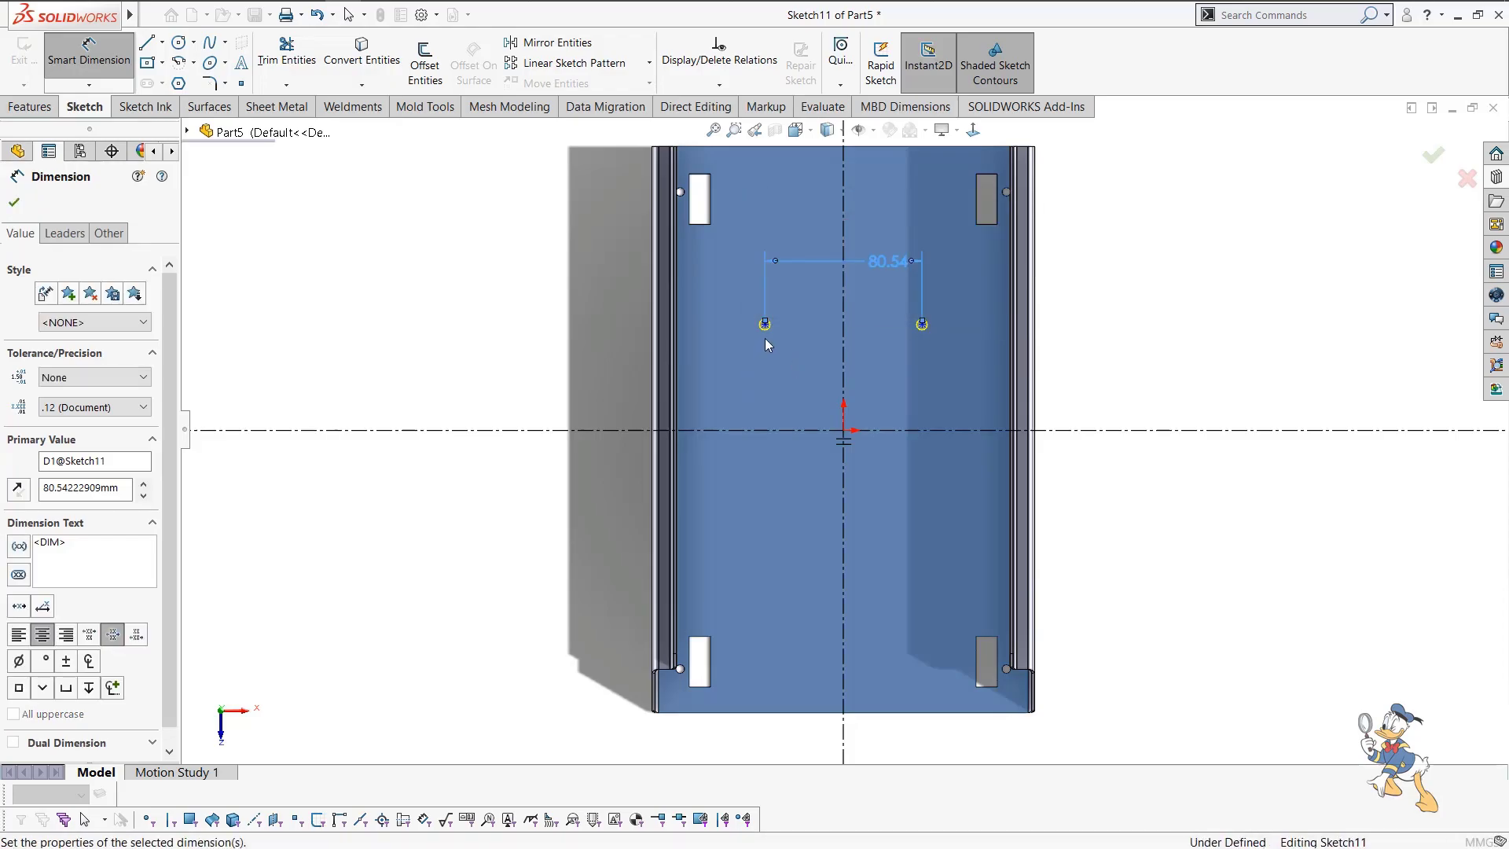
Dimension the hole points at 157/2 mm above the horizontal construction line.
click(724, 430)
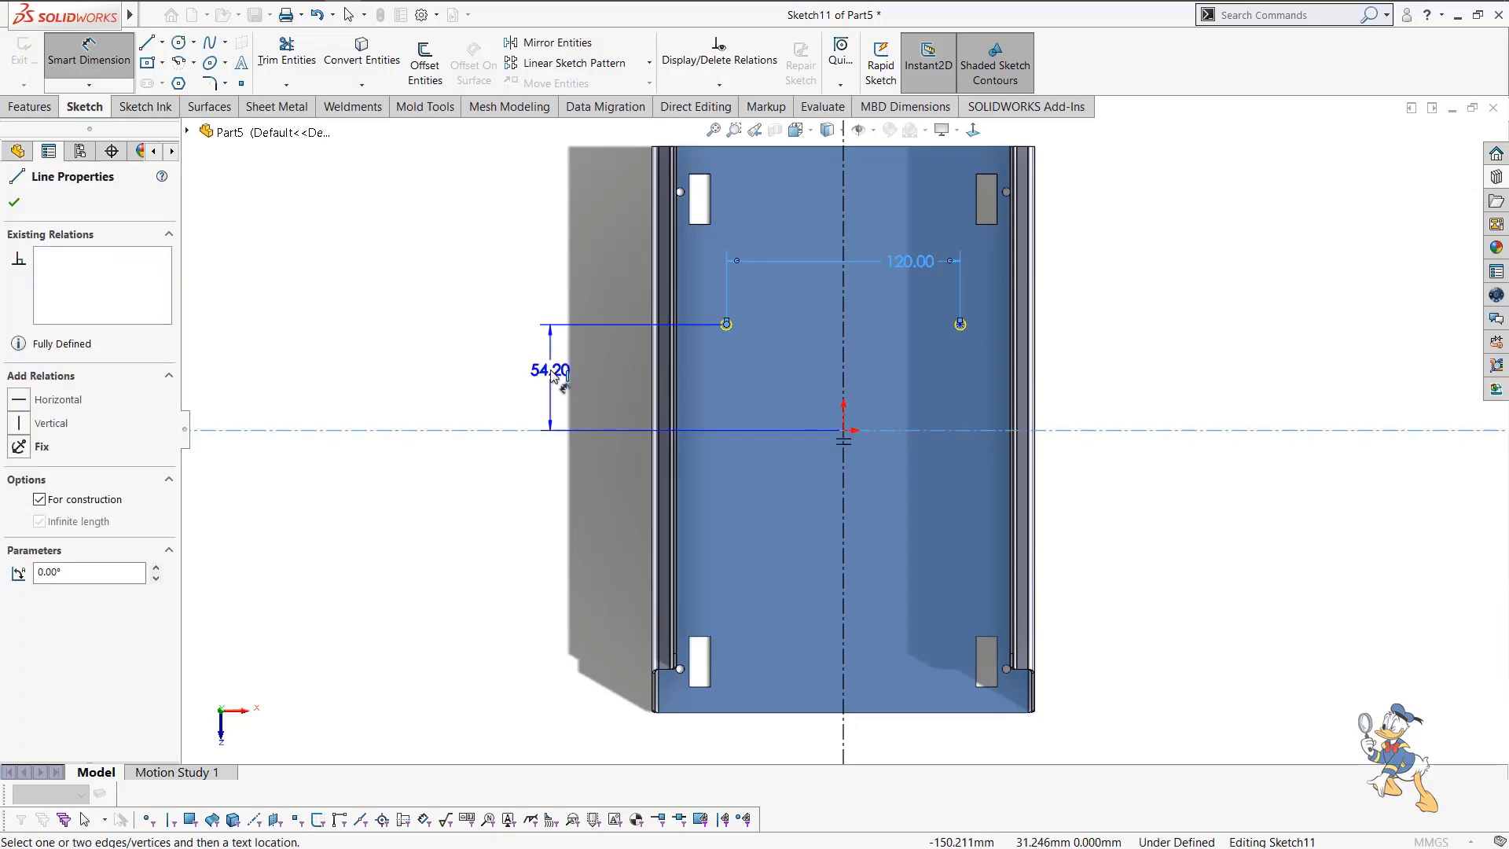
click(552, 375)
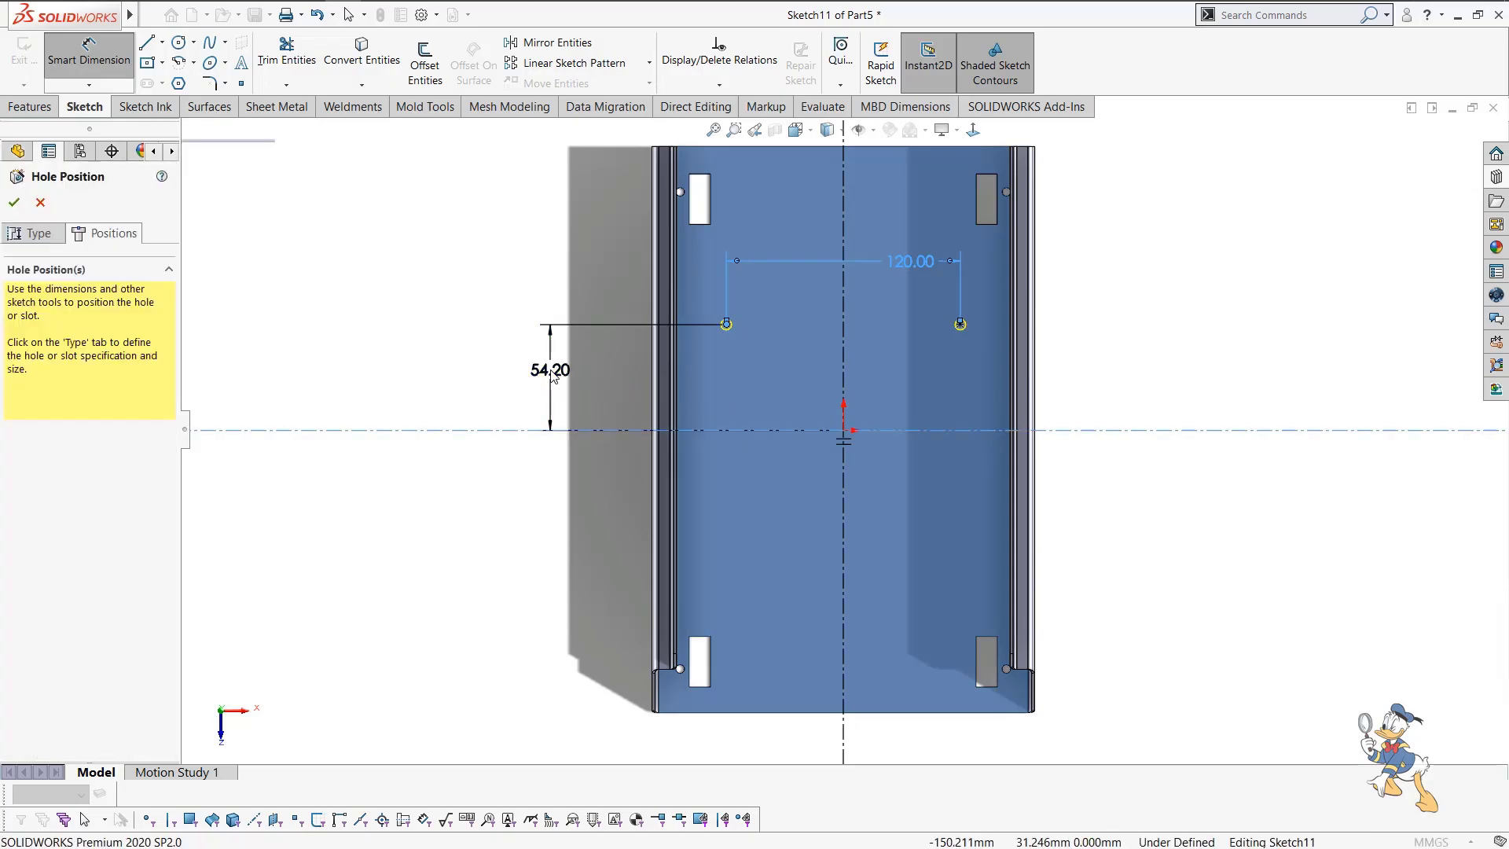
text(1)
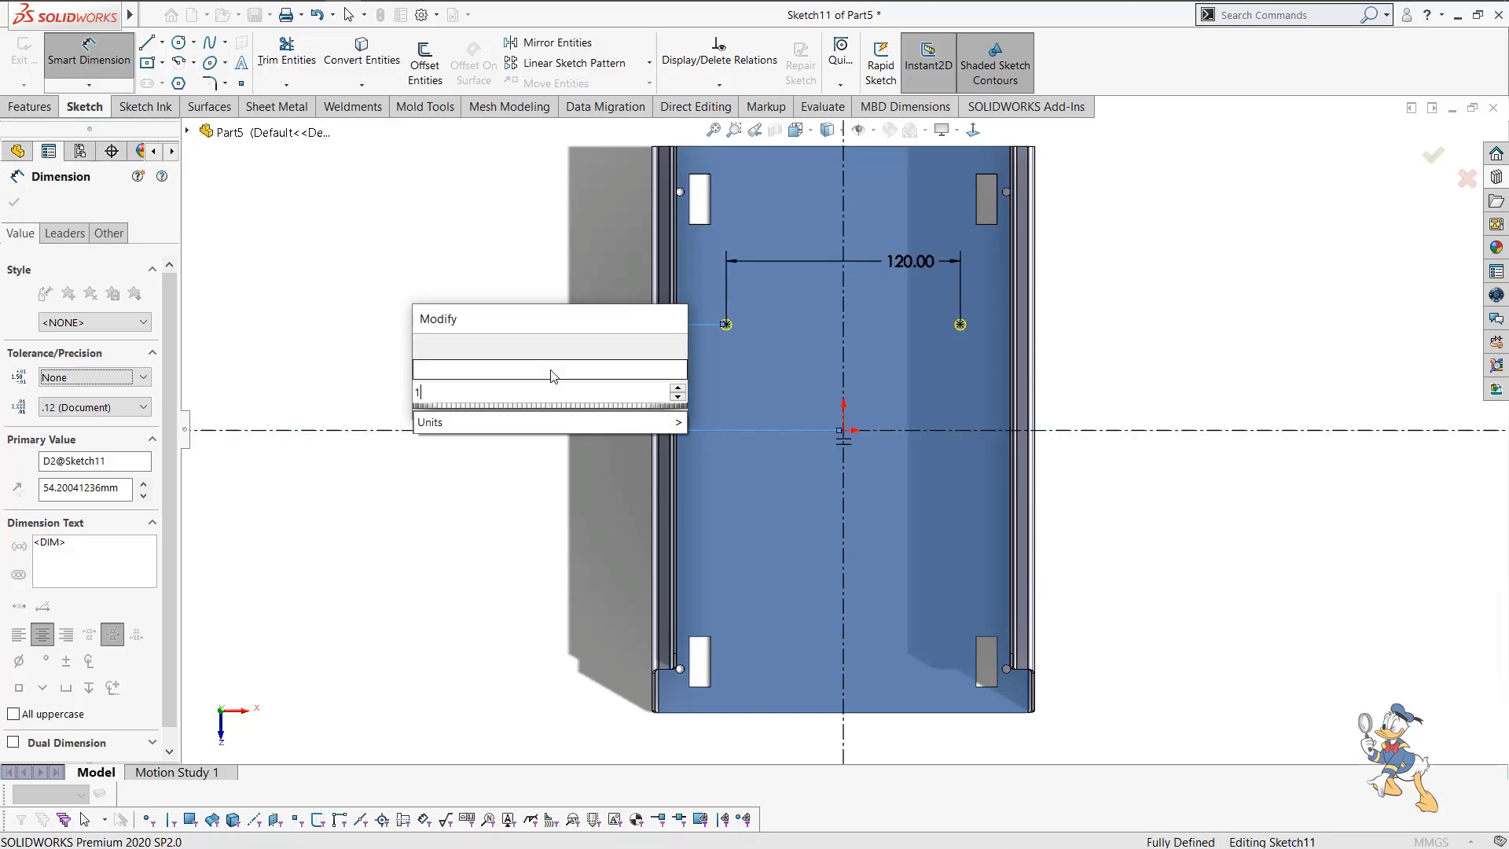
text(57/2)
key(Return)
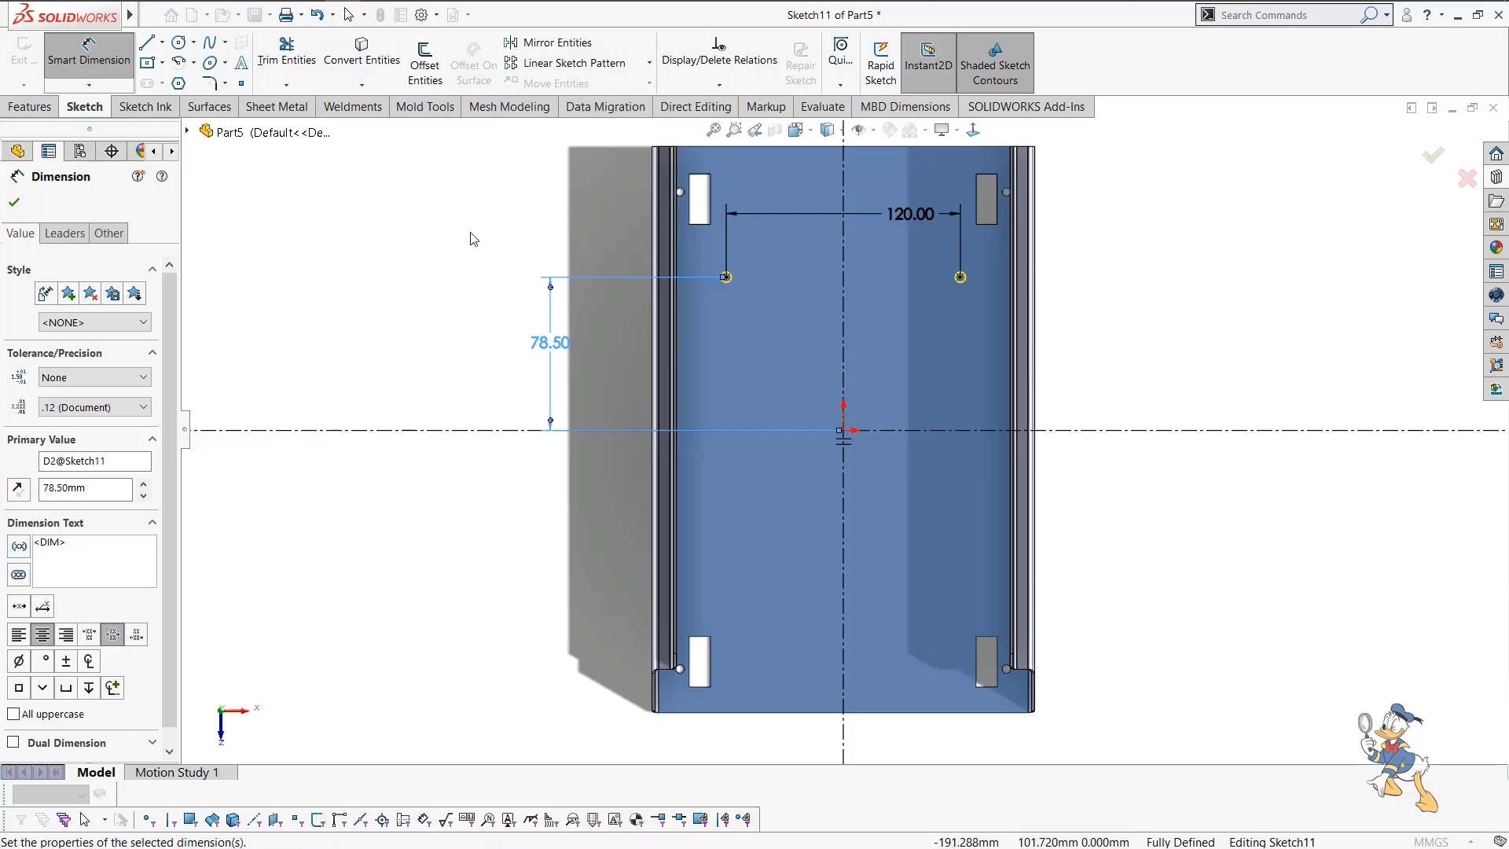
key(Escape)
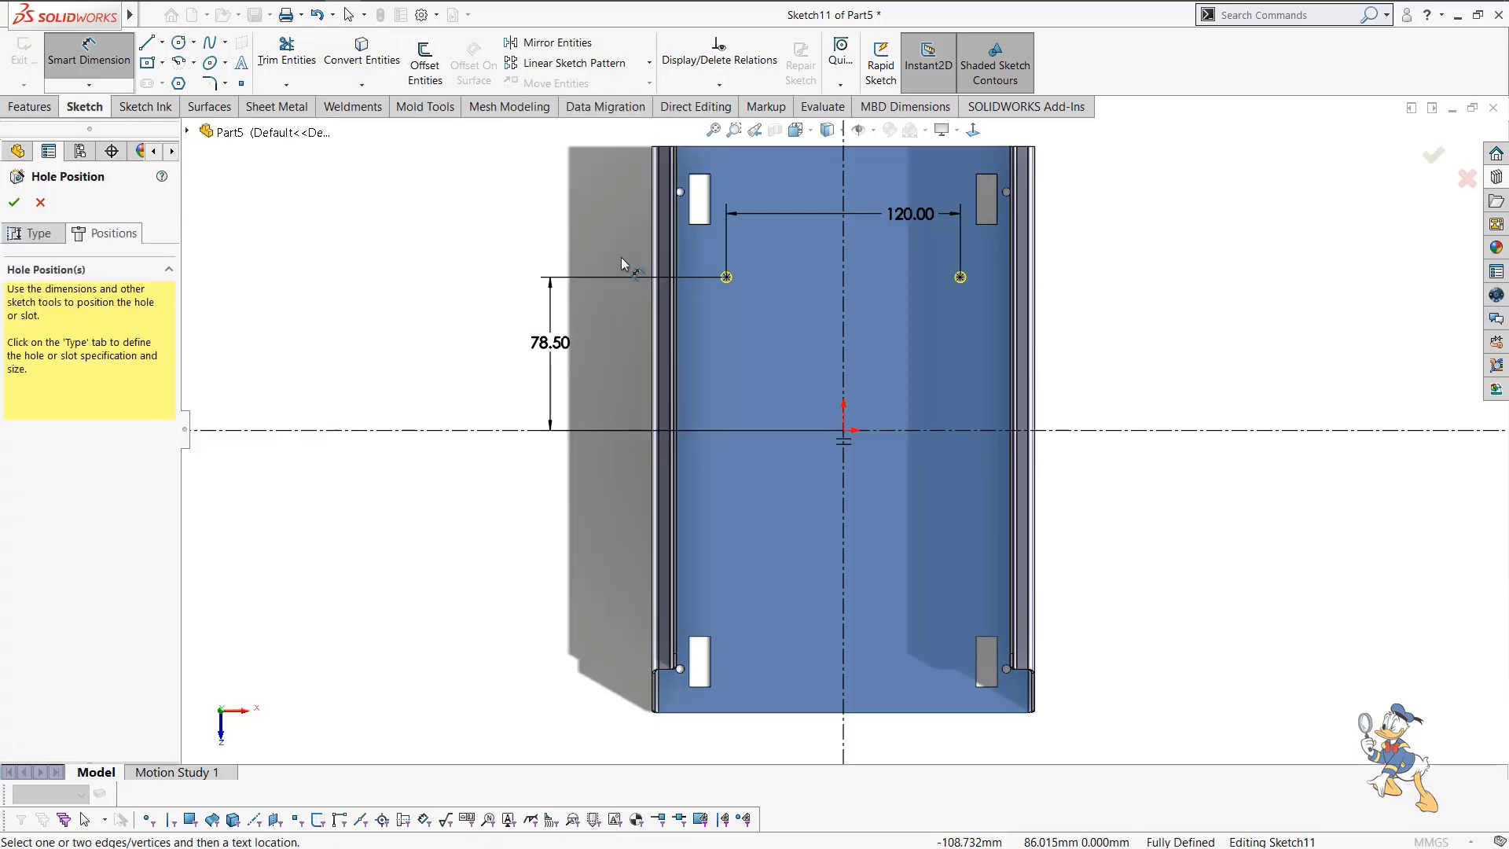
Mirror both Ø5.4 hole points about the horizontal construction line and finish the Hole Wizard feature.
key(Escape)
drag(610, 251, 1068, 311)
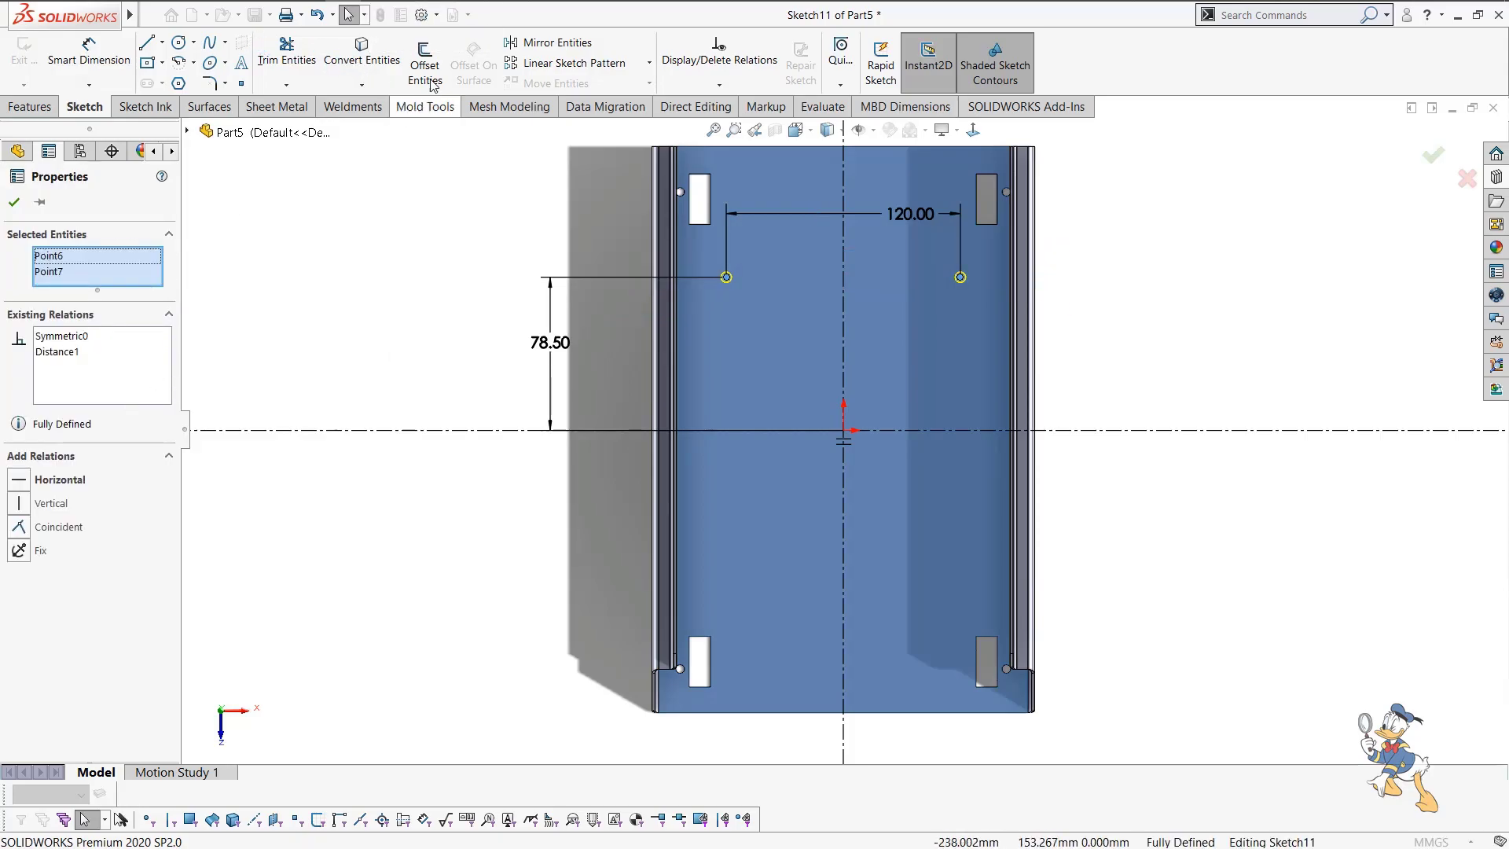
click(542, 44)
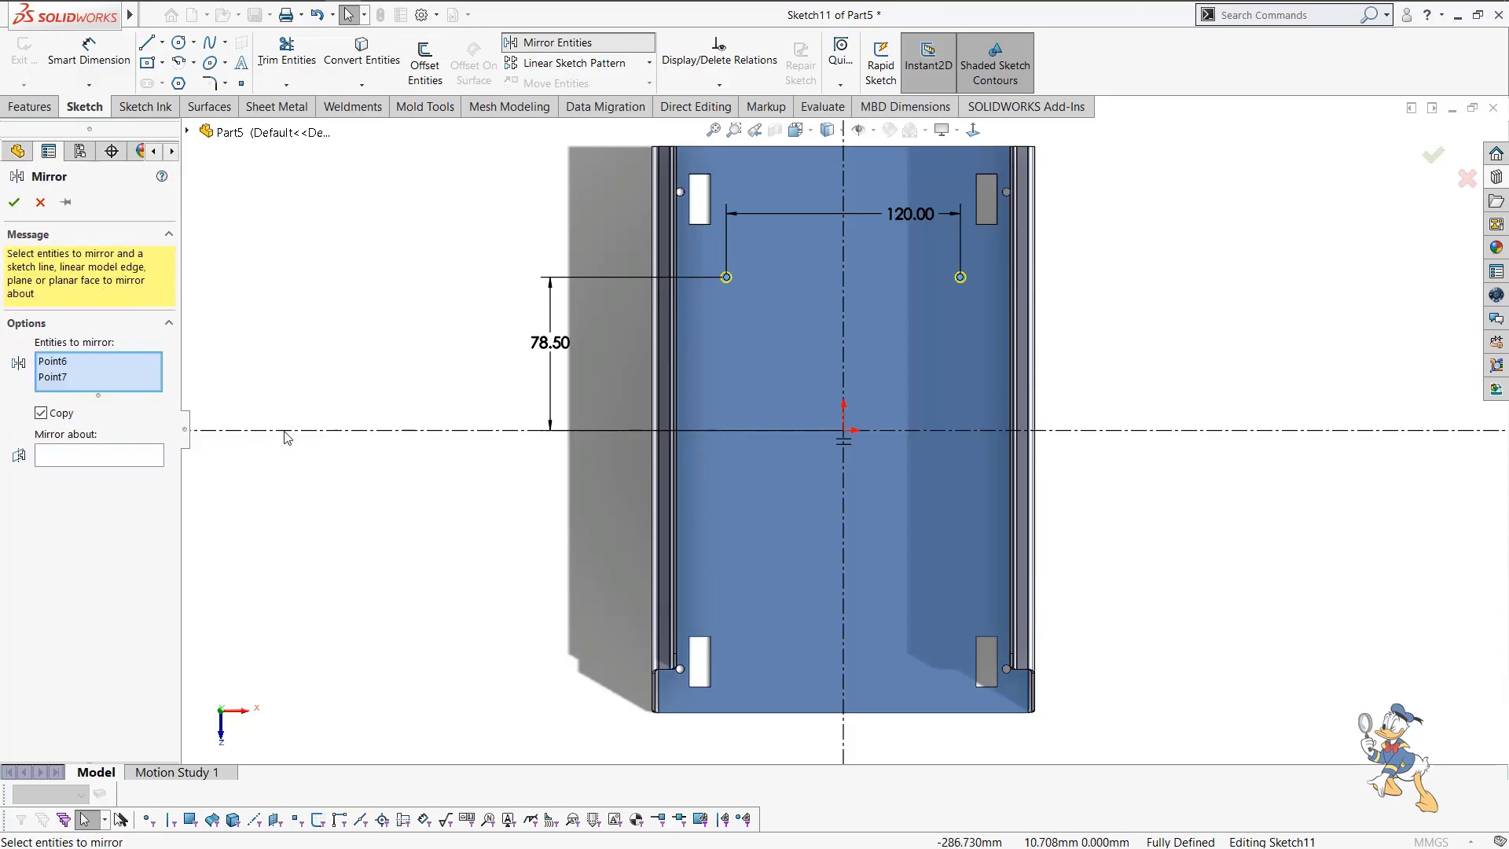
click(122, 457)
click(186, 383)
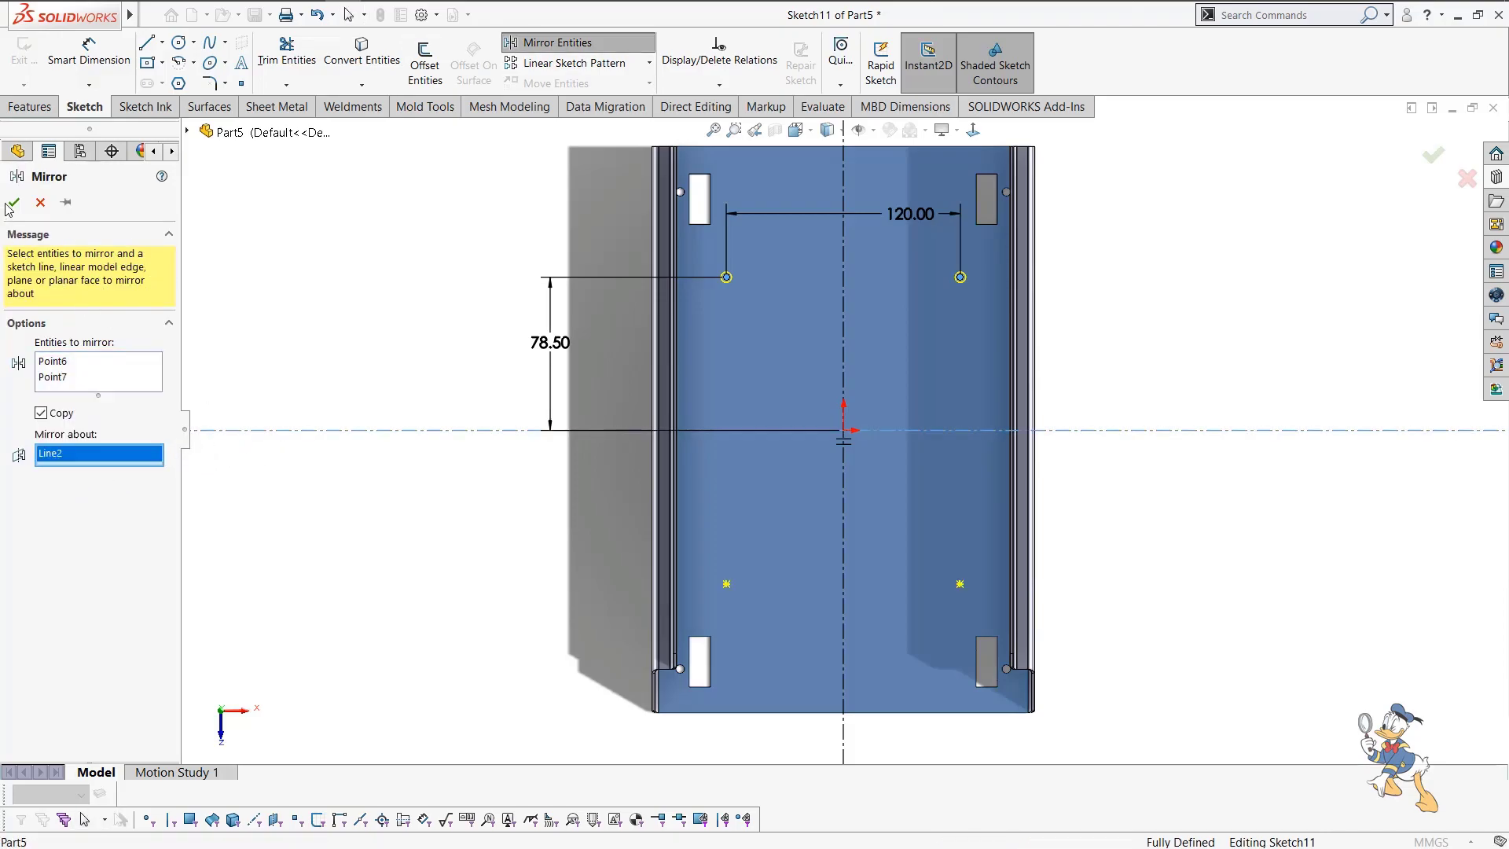
key(Return)
middle_drag(863, 435, 966, 412)
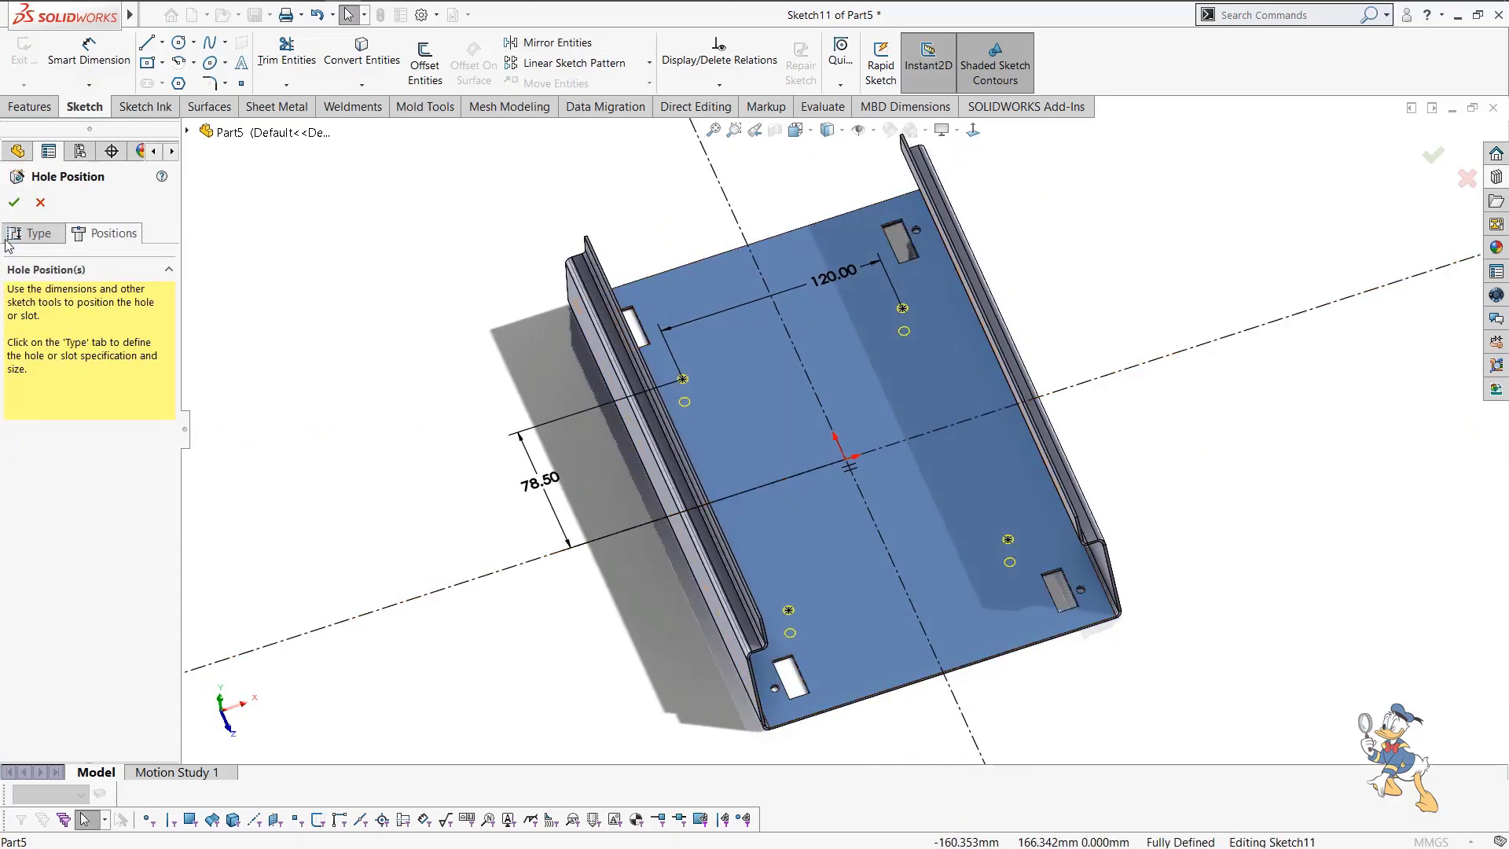
click(15, 204)
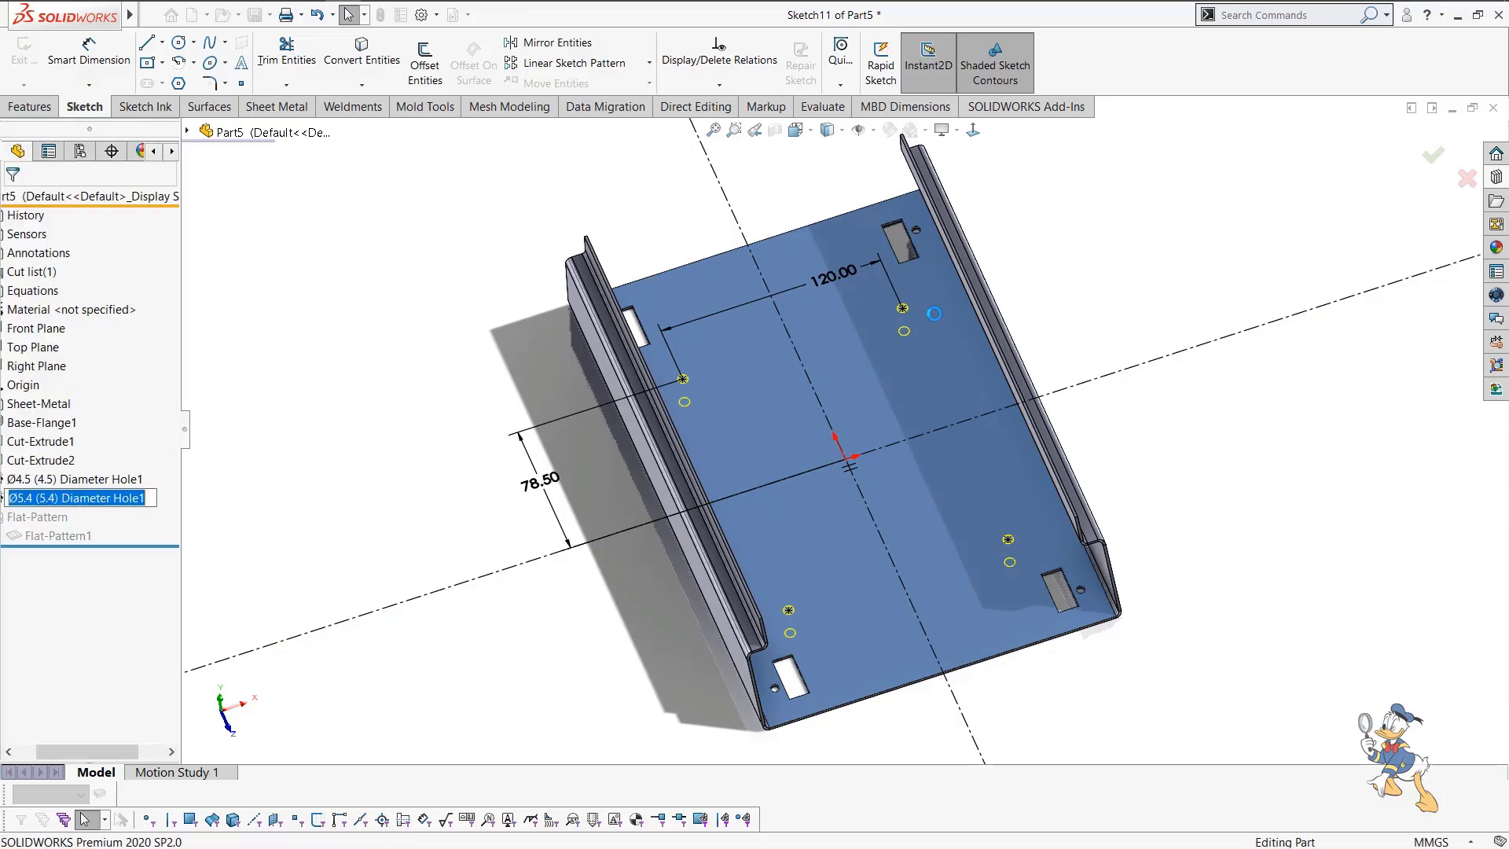
scroll(983, 374, up, 4)
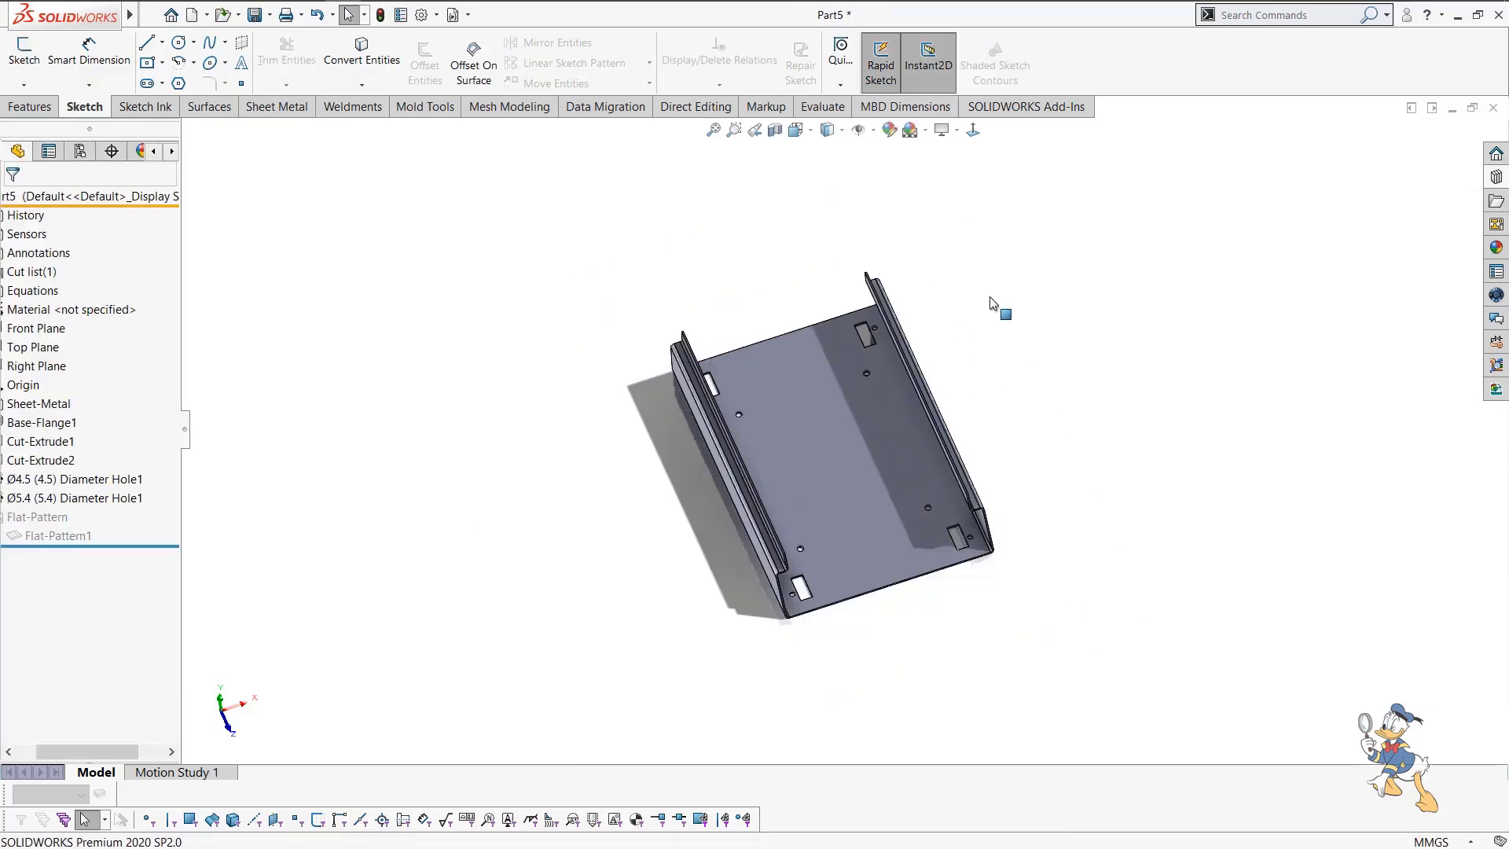
Display the part's origin and insert the Circular Vent library feature from Forming Tools SM on the base face, using the Default configuration.
click(1496, 176)
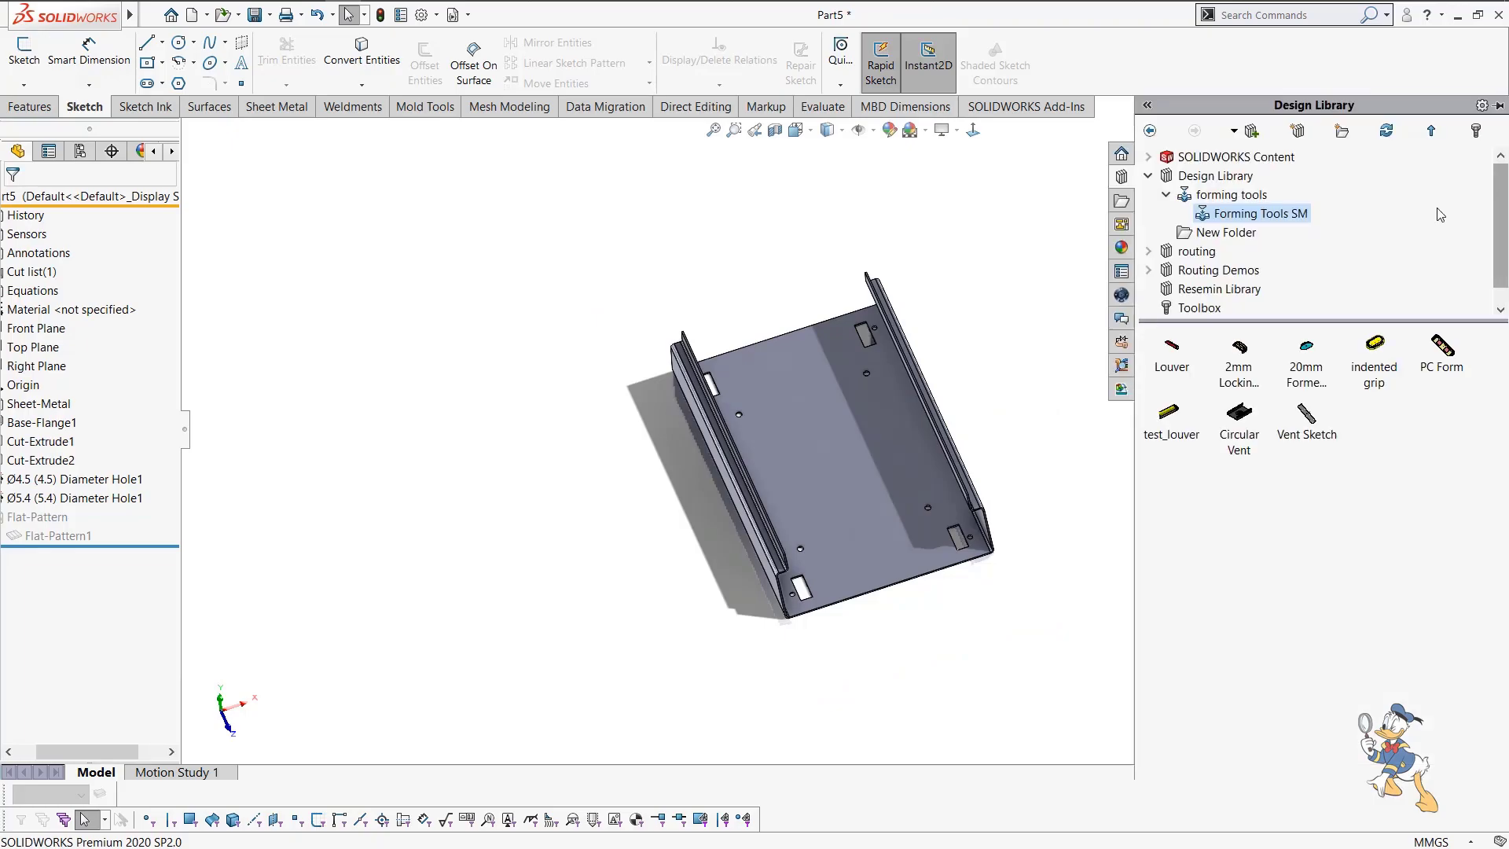
scroll(956, 438, down, 5)
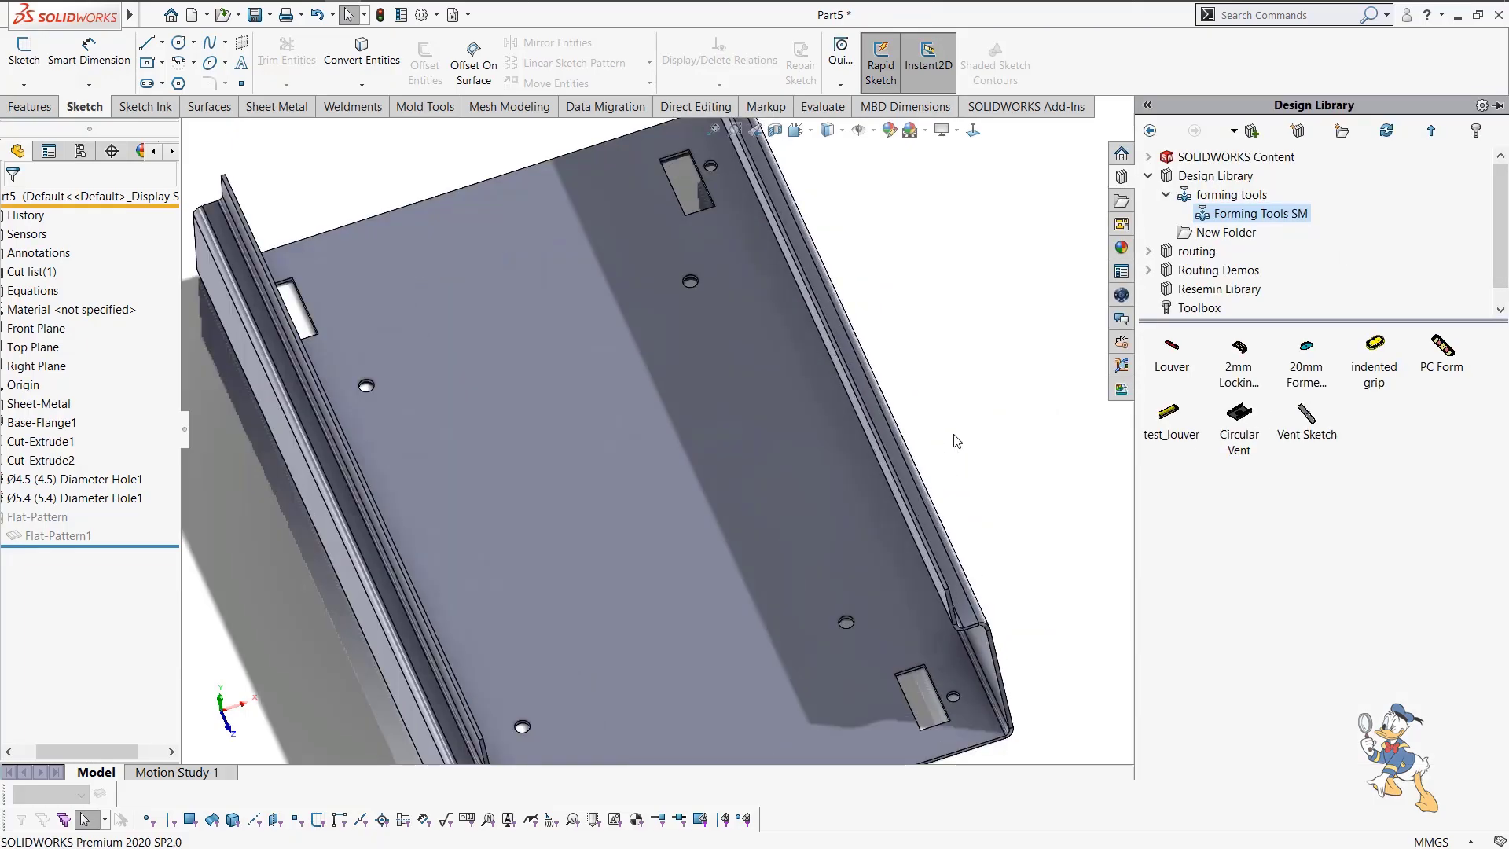
scroll(920, 441, up, 2)
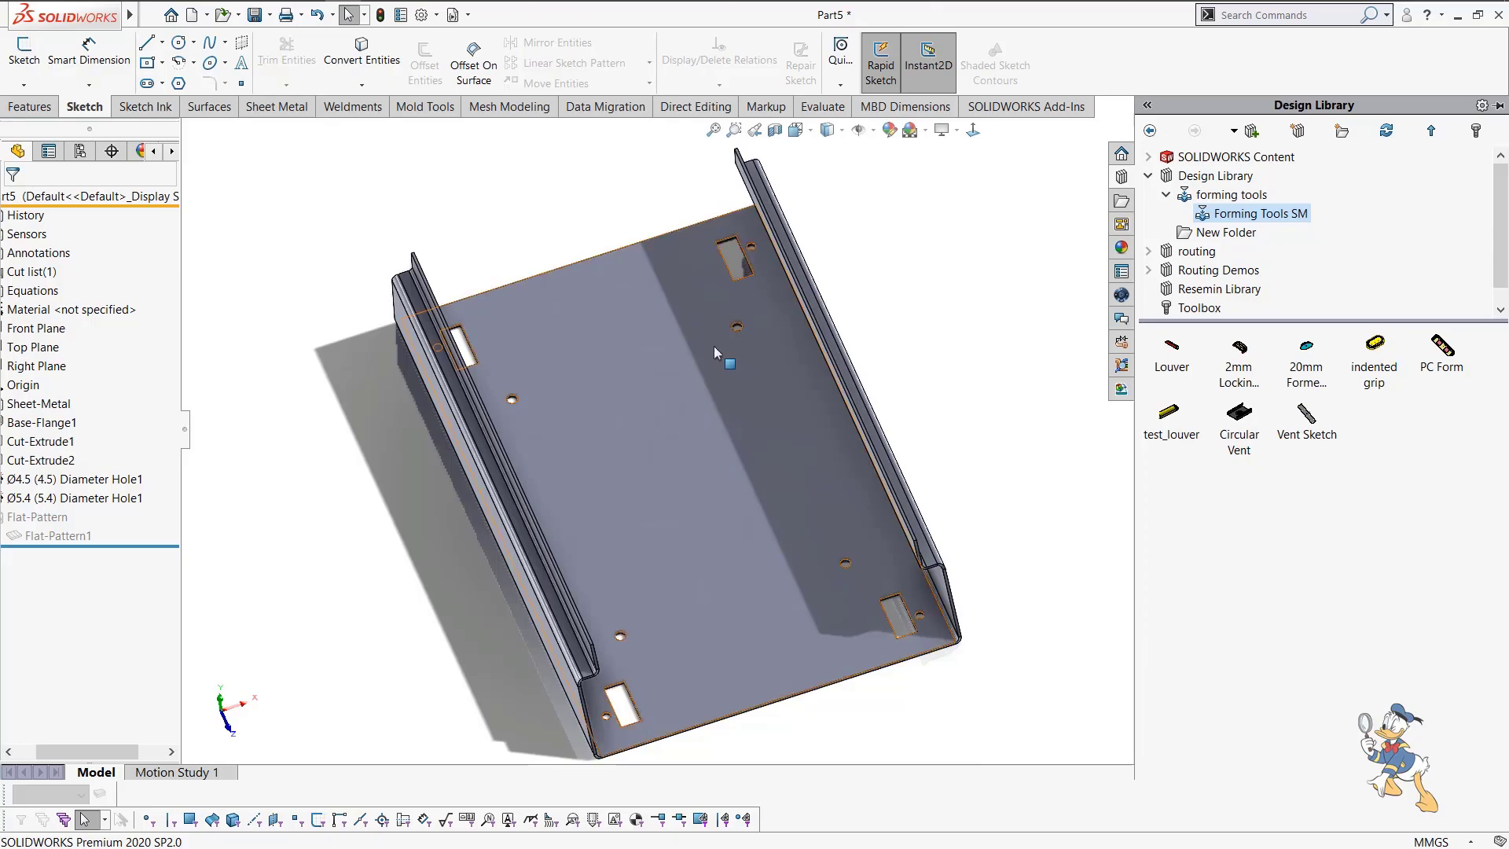
click(872, 131)
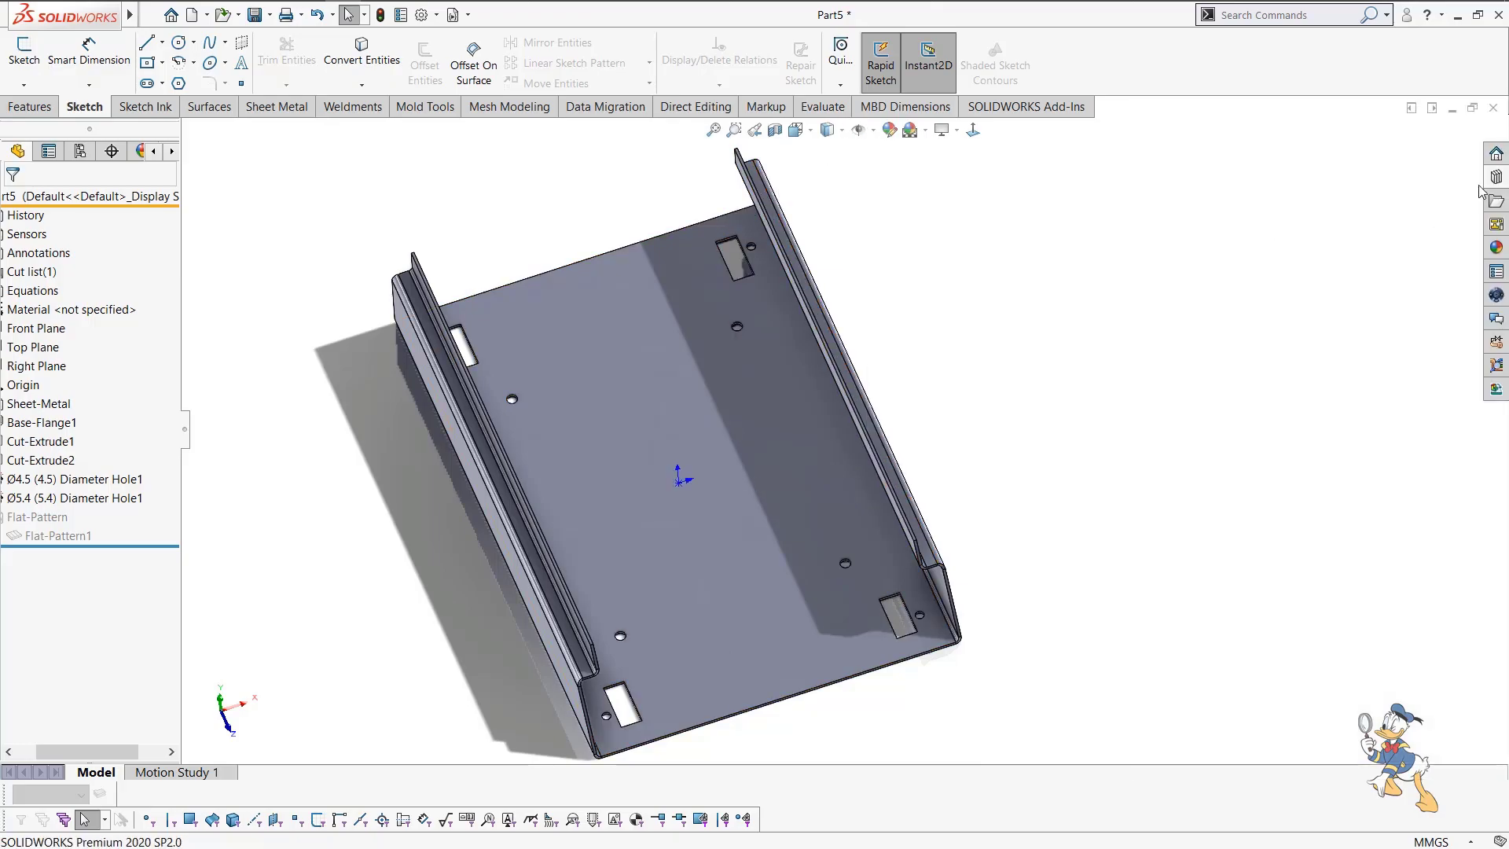
click(1497, 177)
drag(1245, 425, 692, 486)
click(41, 312)
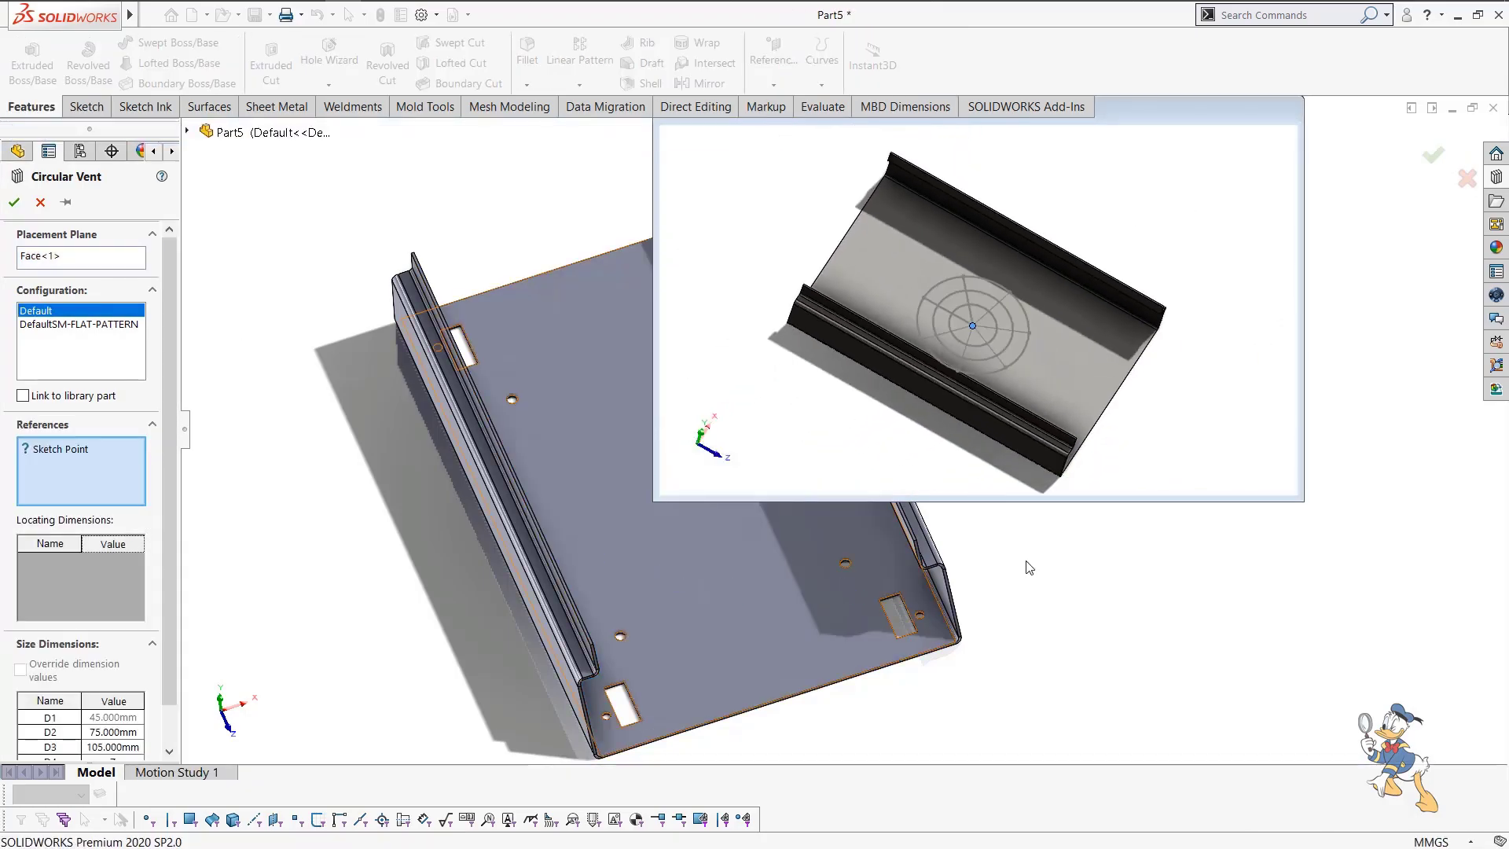
Locate the Circular Vent sketch's reference point at the part origin and finish the library feature.
scroll(1077, 558, down, 3)
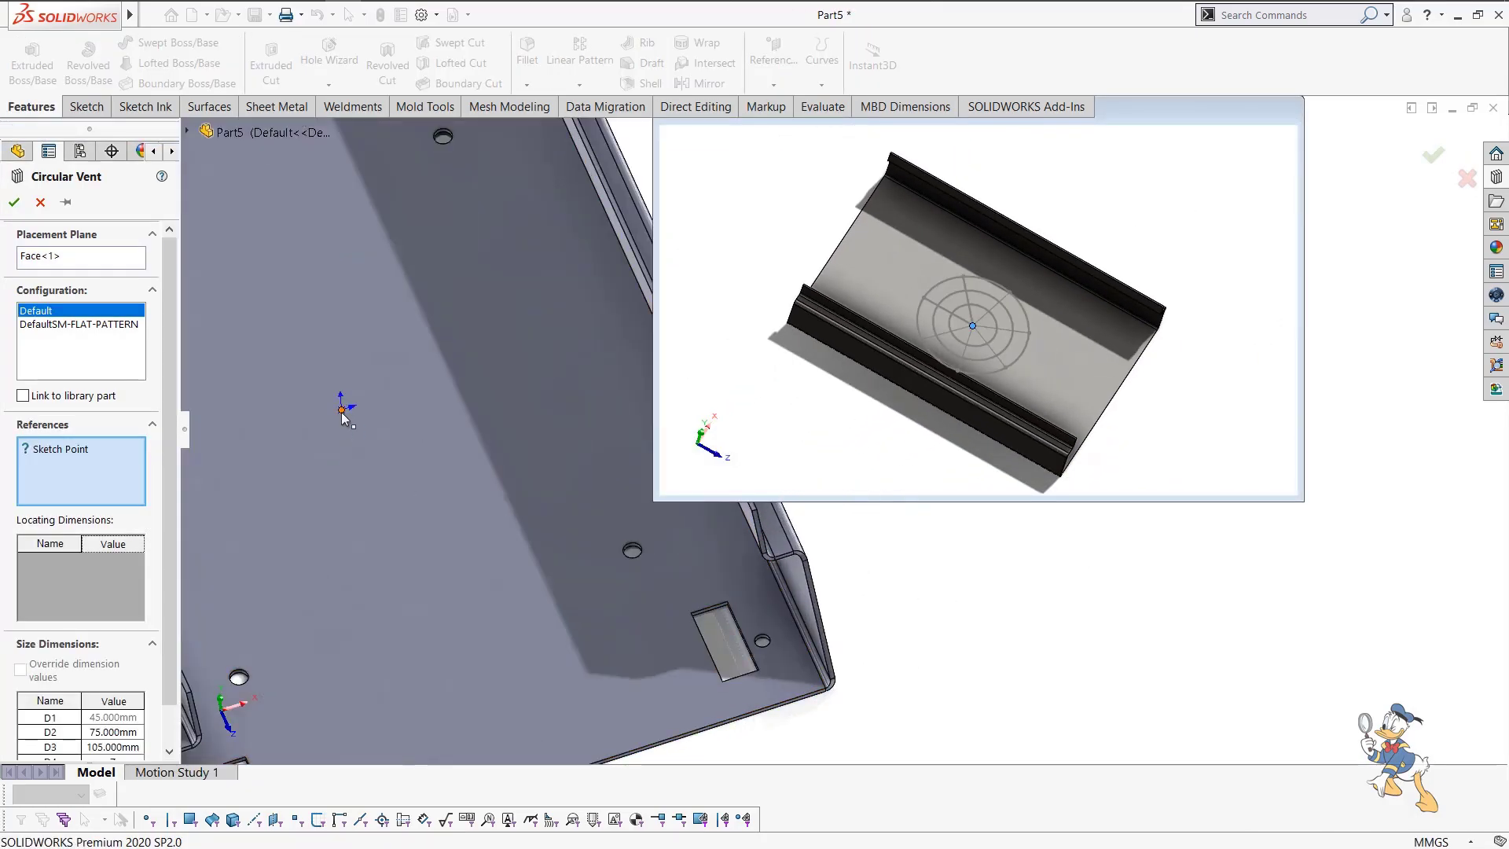
click(343, 411)
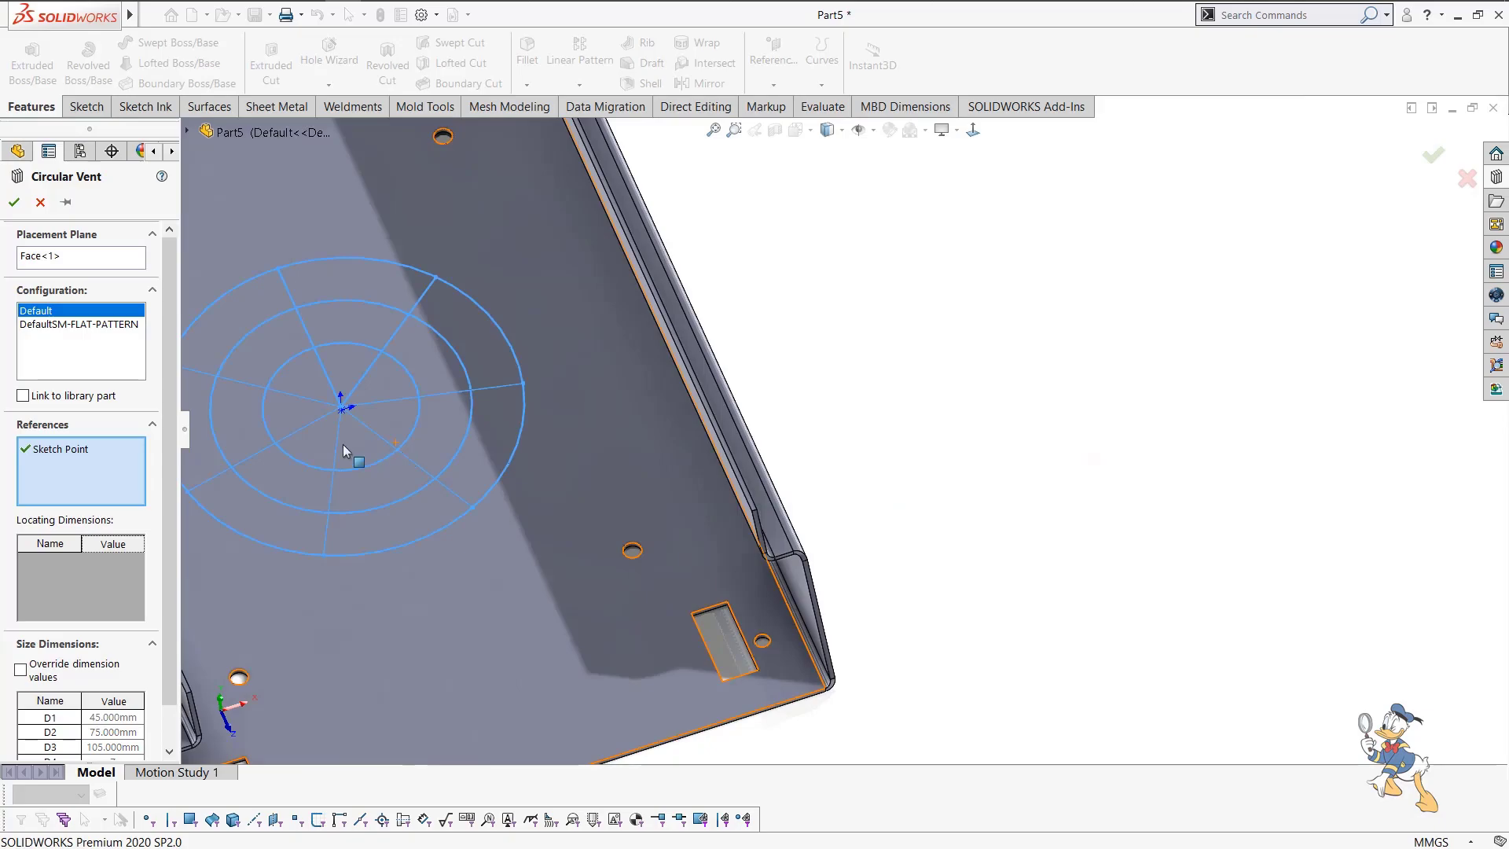
click(14, 204)
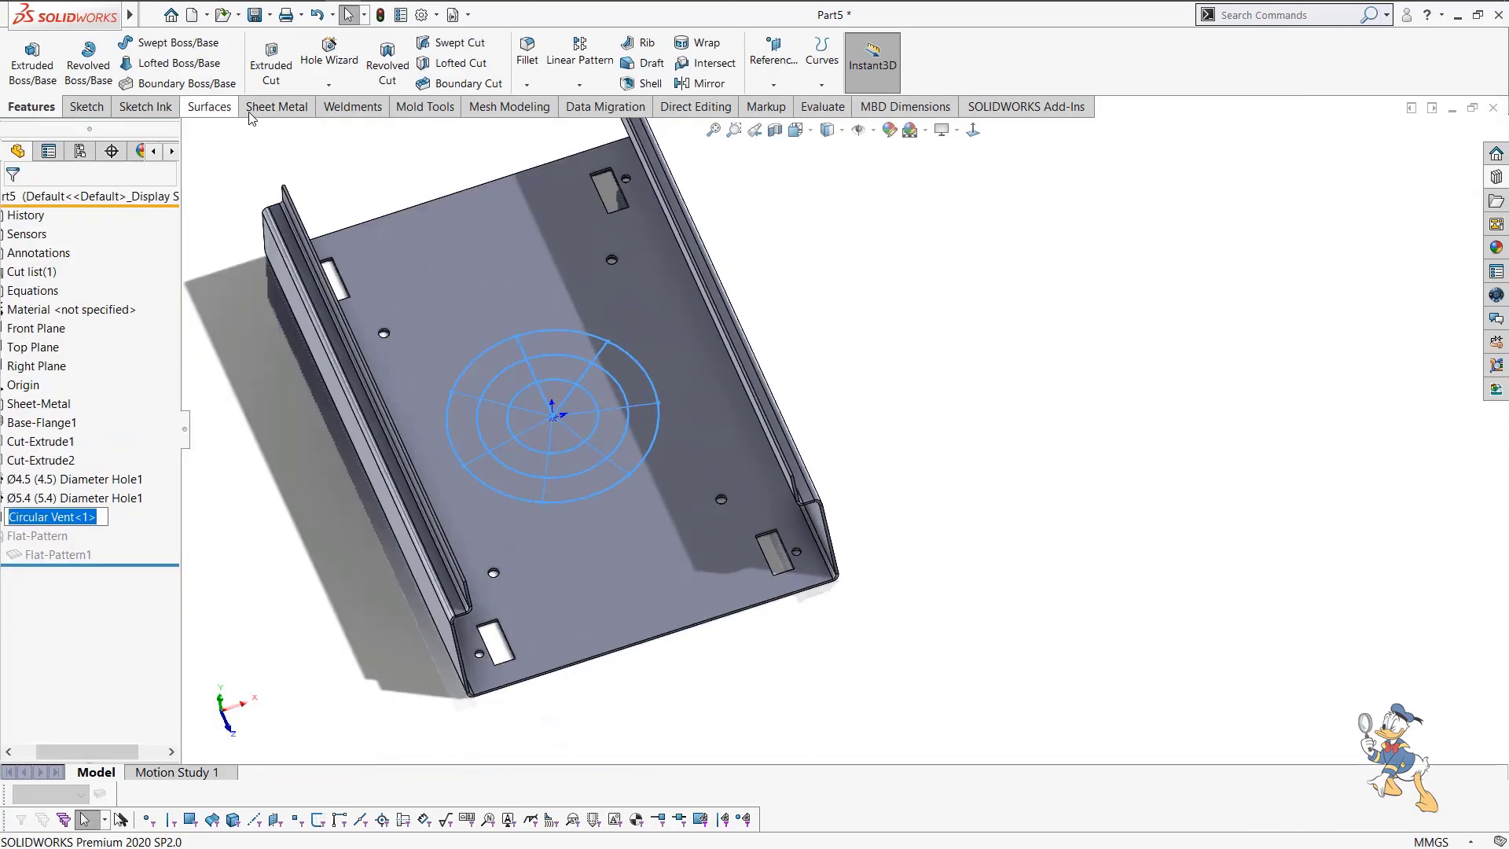
Start a sheet metal Vent with the outermost circle of the vent sketch as its boundary.
click(266, 115)
click(633, 84)
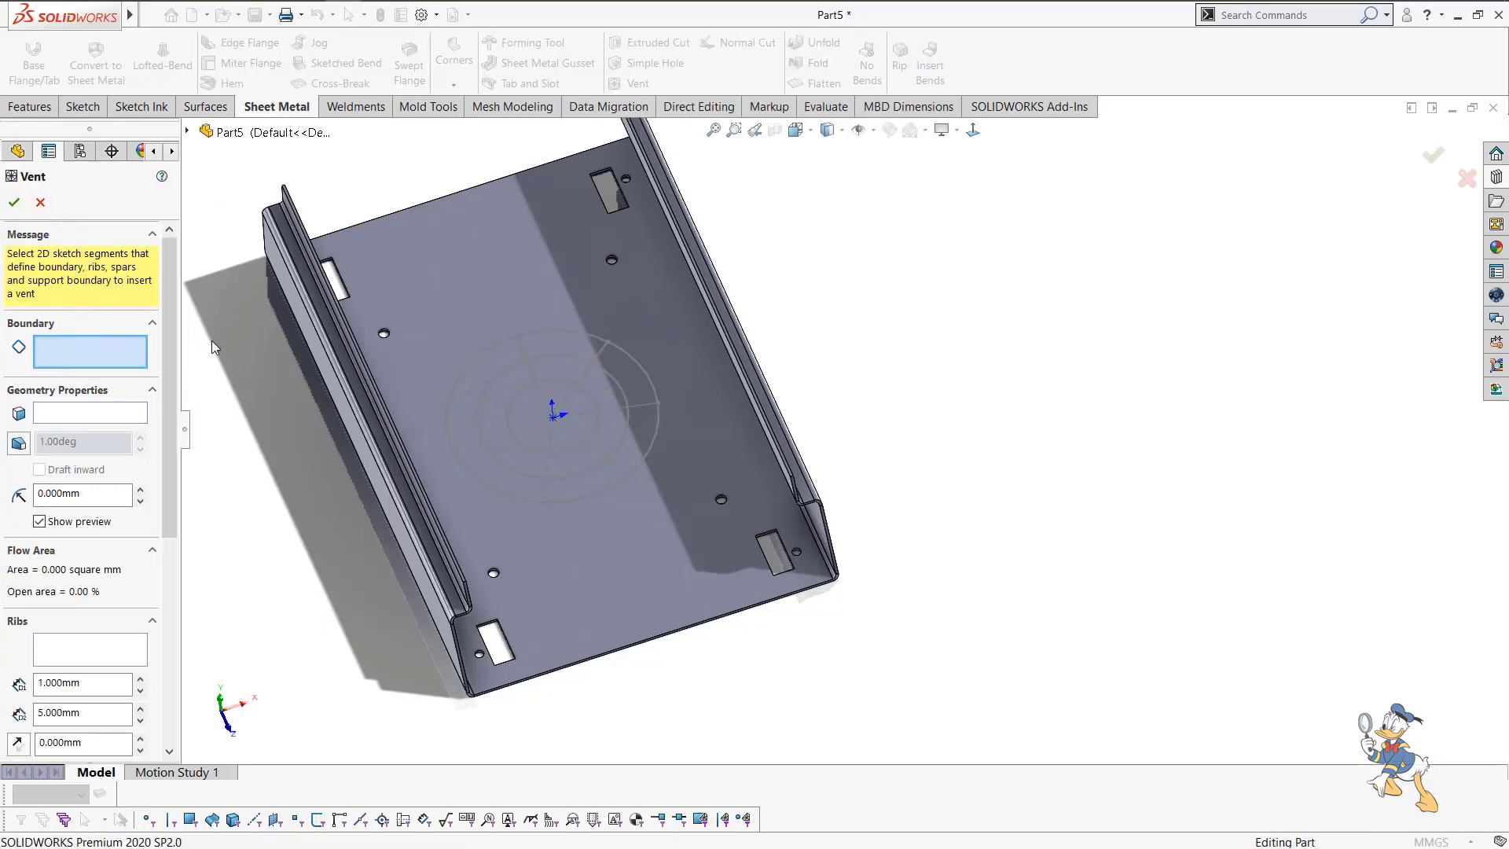
click(591, 343)
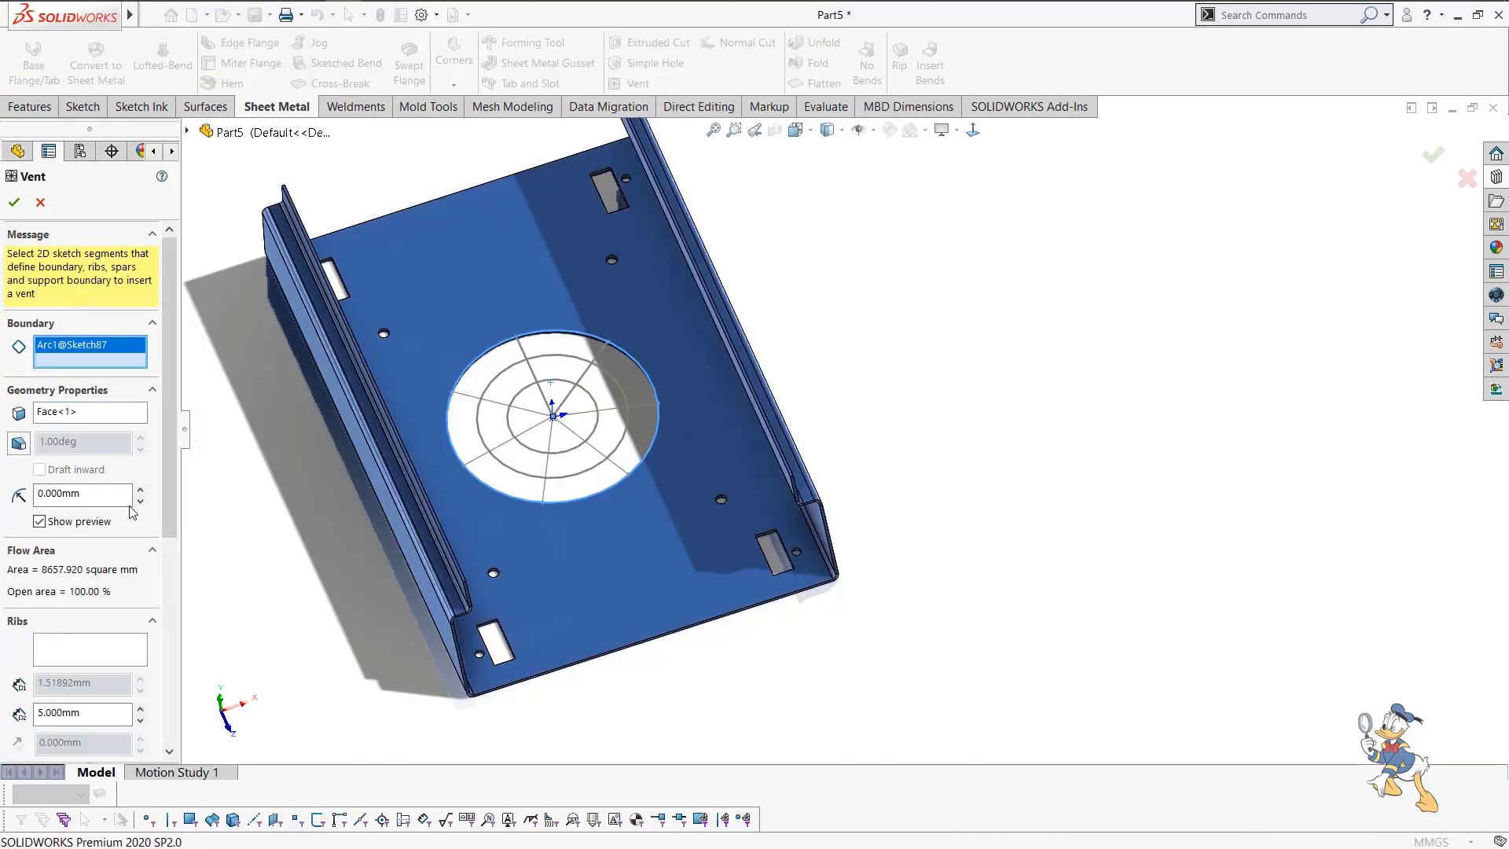
Assign all seven radial lines of the vent sketch as the vent's ribs.
click(89, 657)
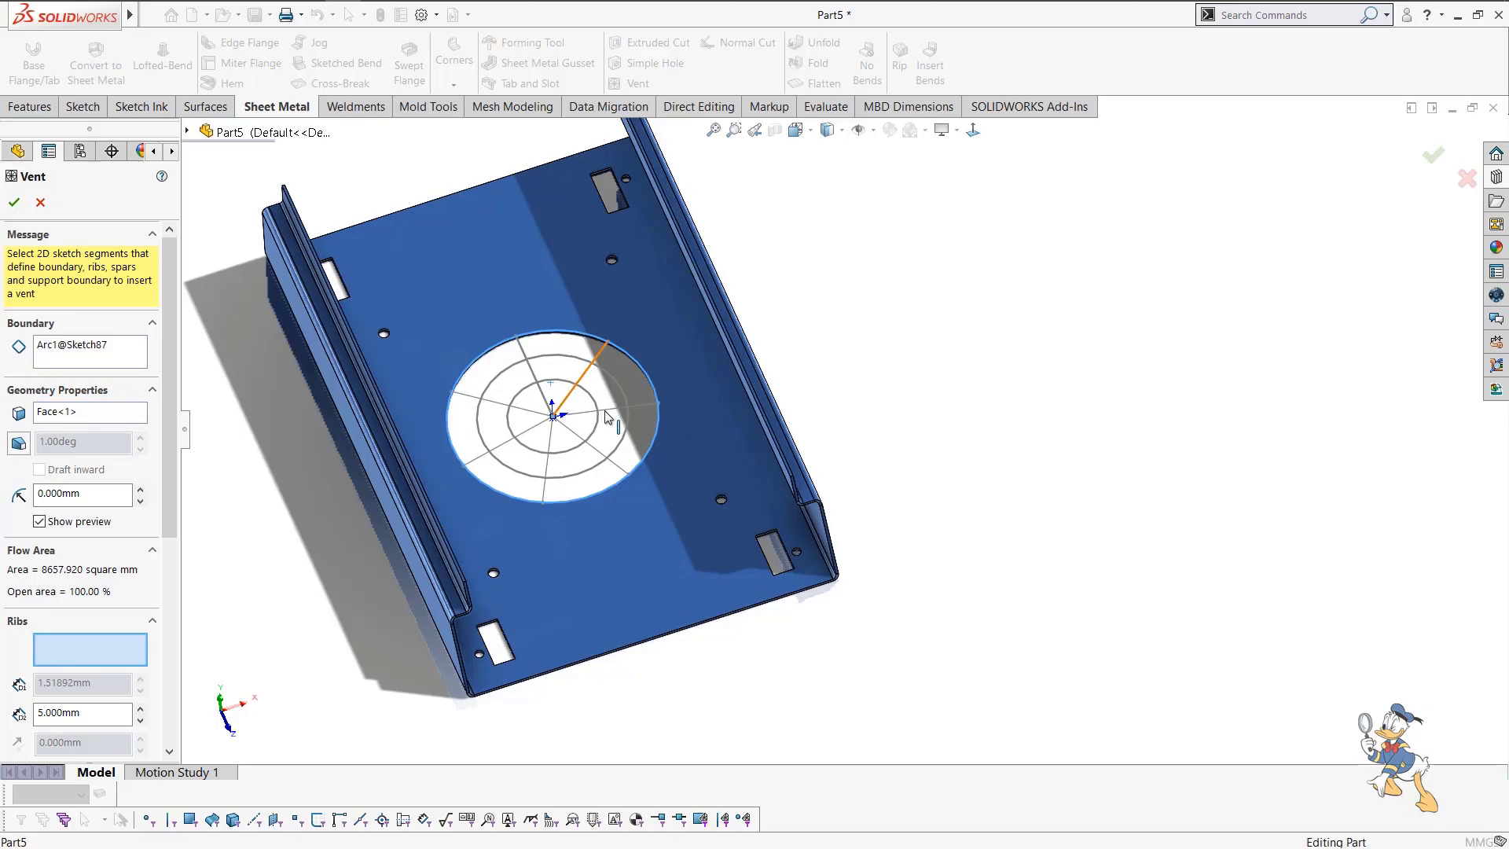
click(589, 367)
click(621, 408)
click(594, 448)
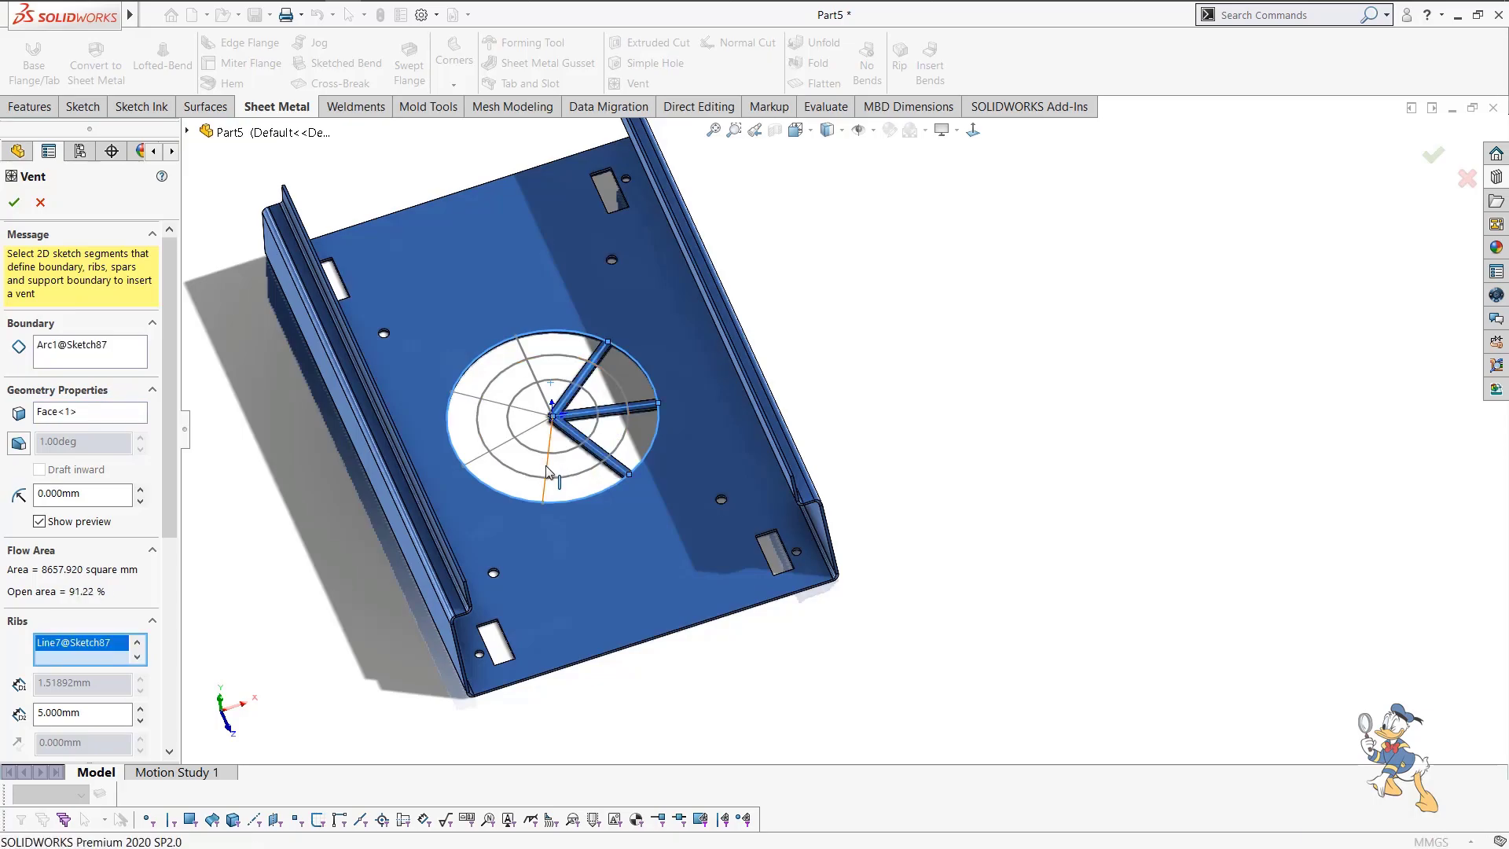
click(546, 467)
click(503, 442)
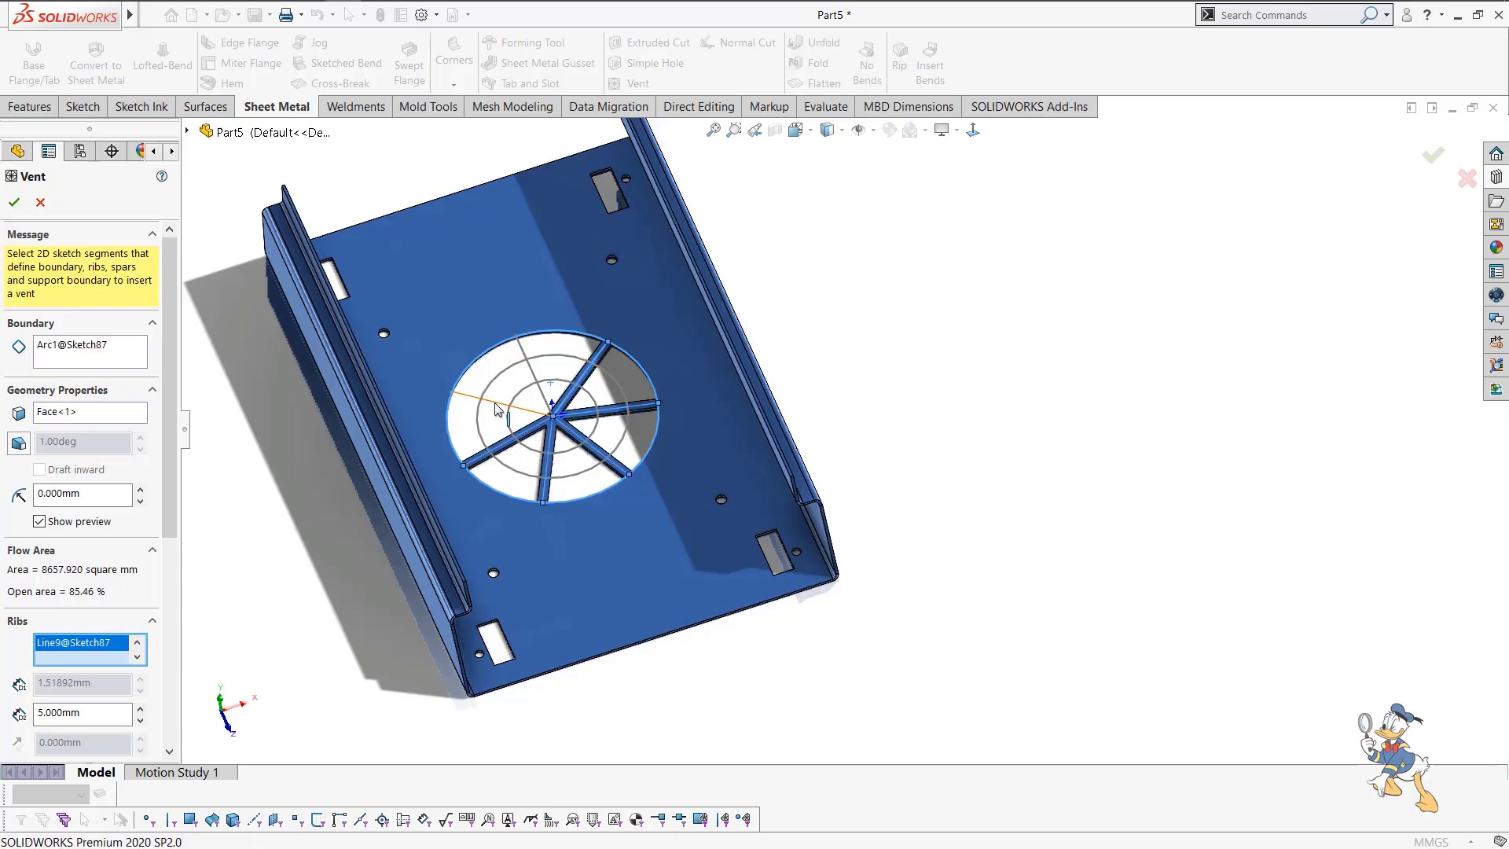
click(494, 401)
click(529, 375)
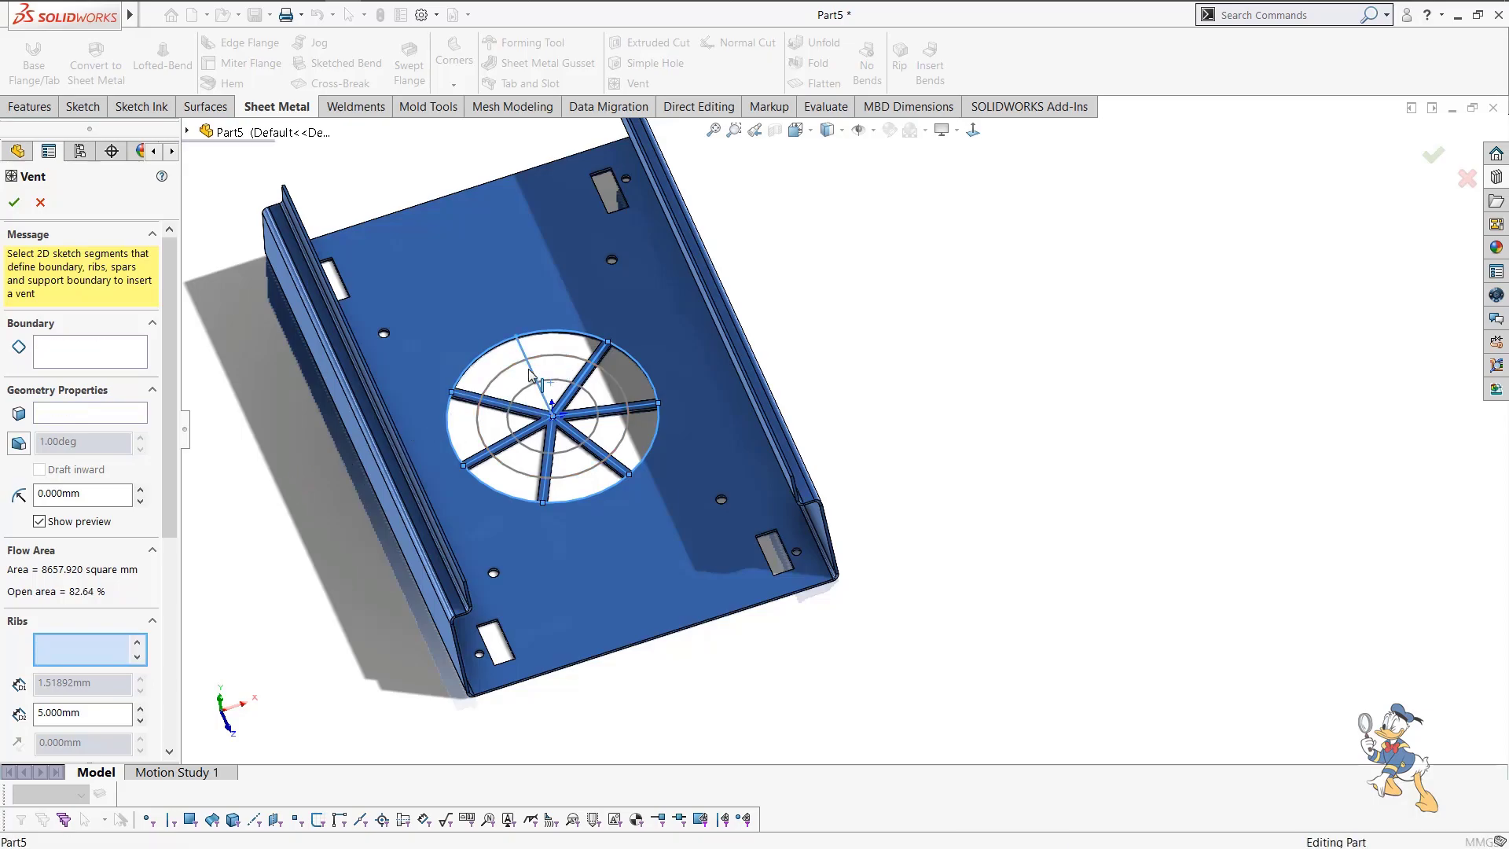
Assign the two inner circles of the vent sketch as the vent's spars.
scroll(98, 539, down, 3)
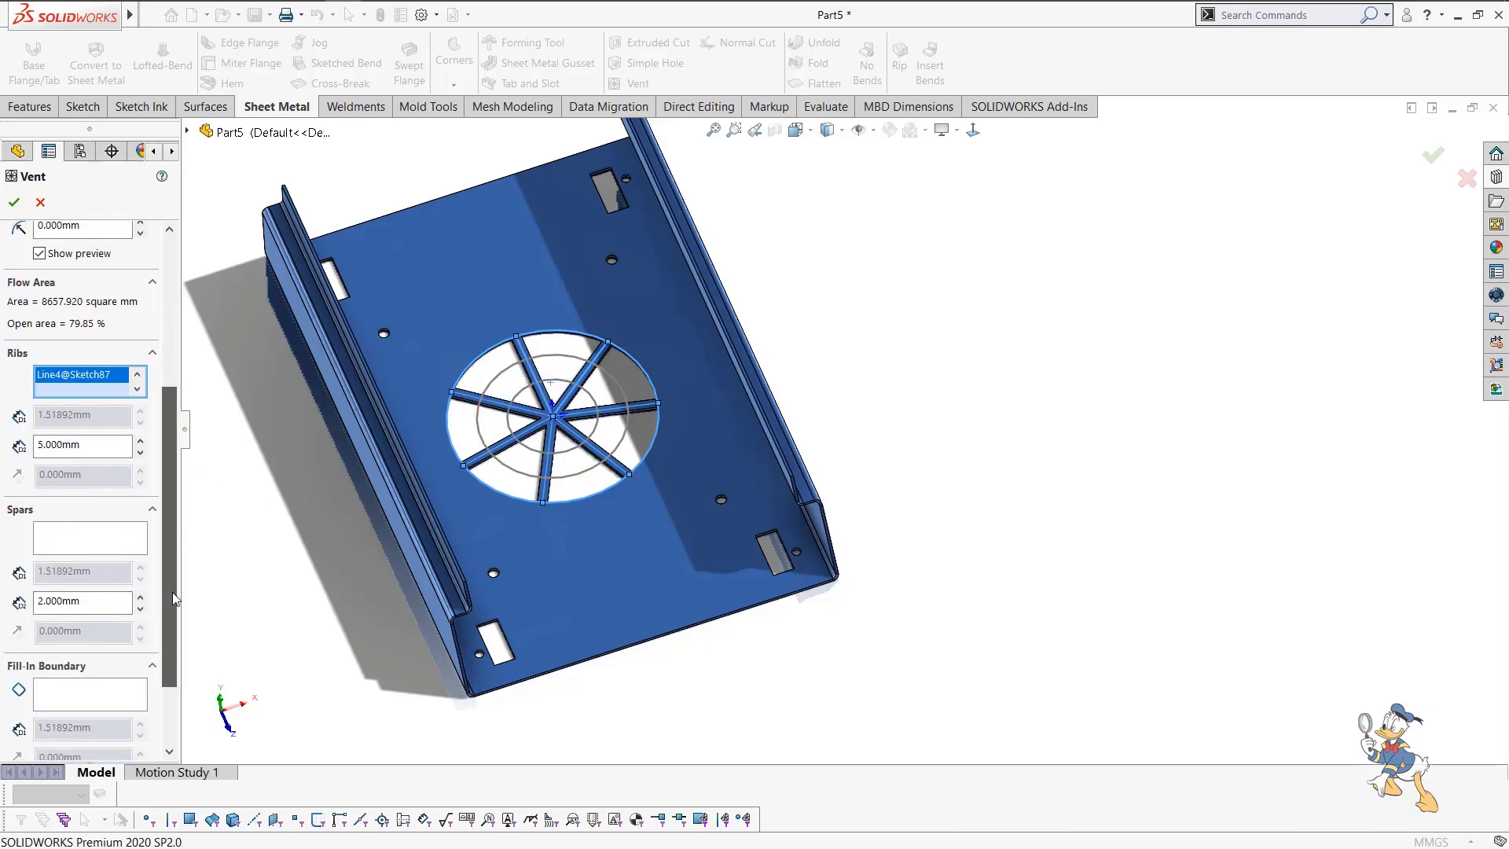
click(98, 540)
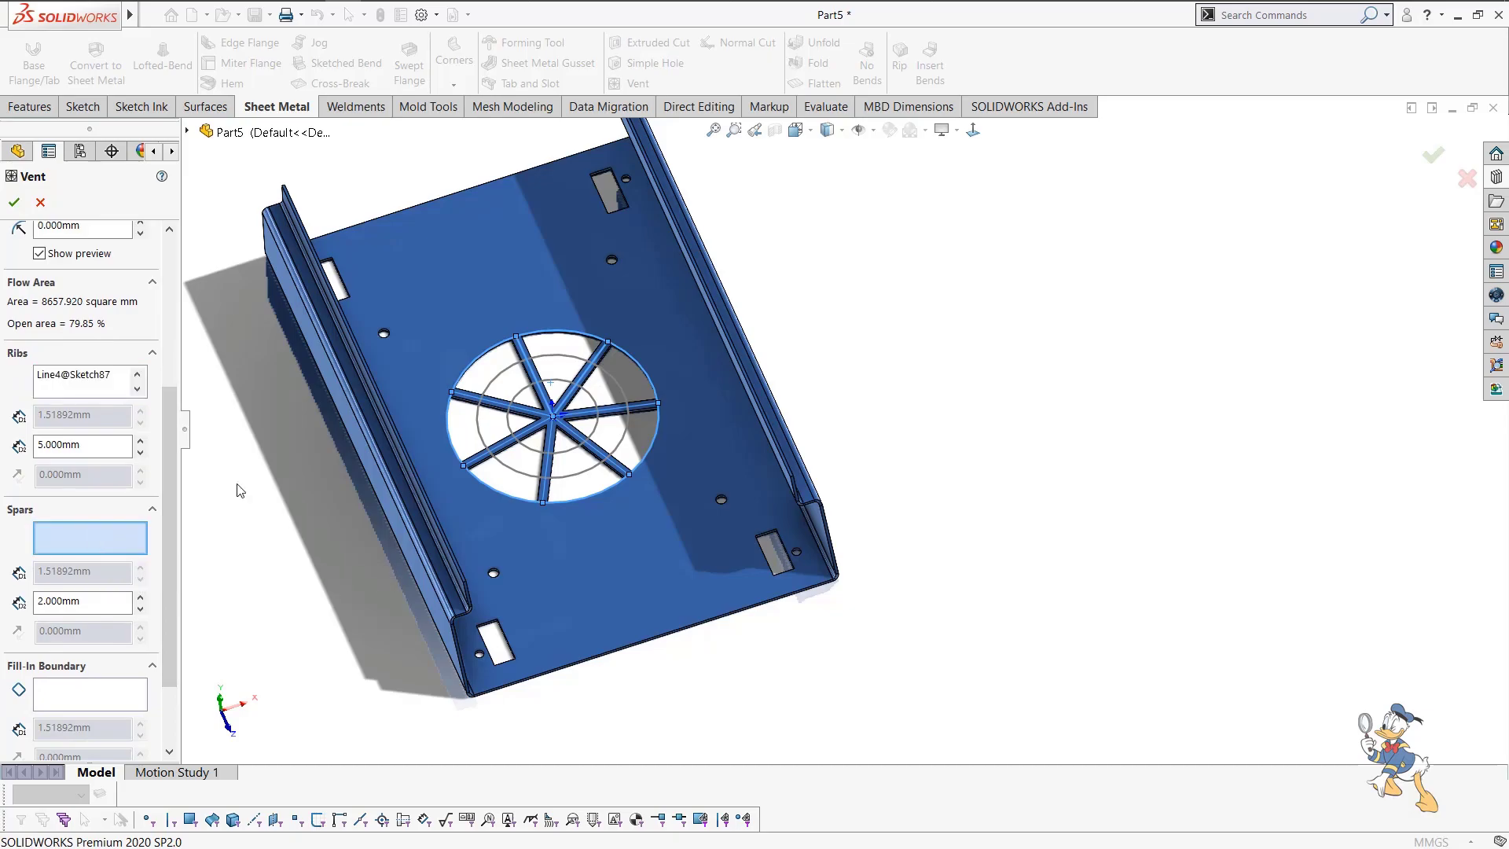
click(507, 378)
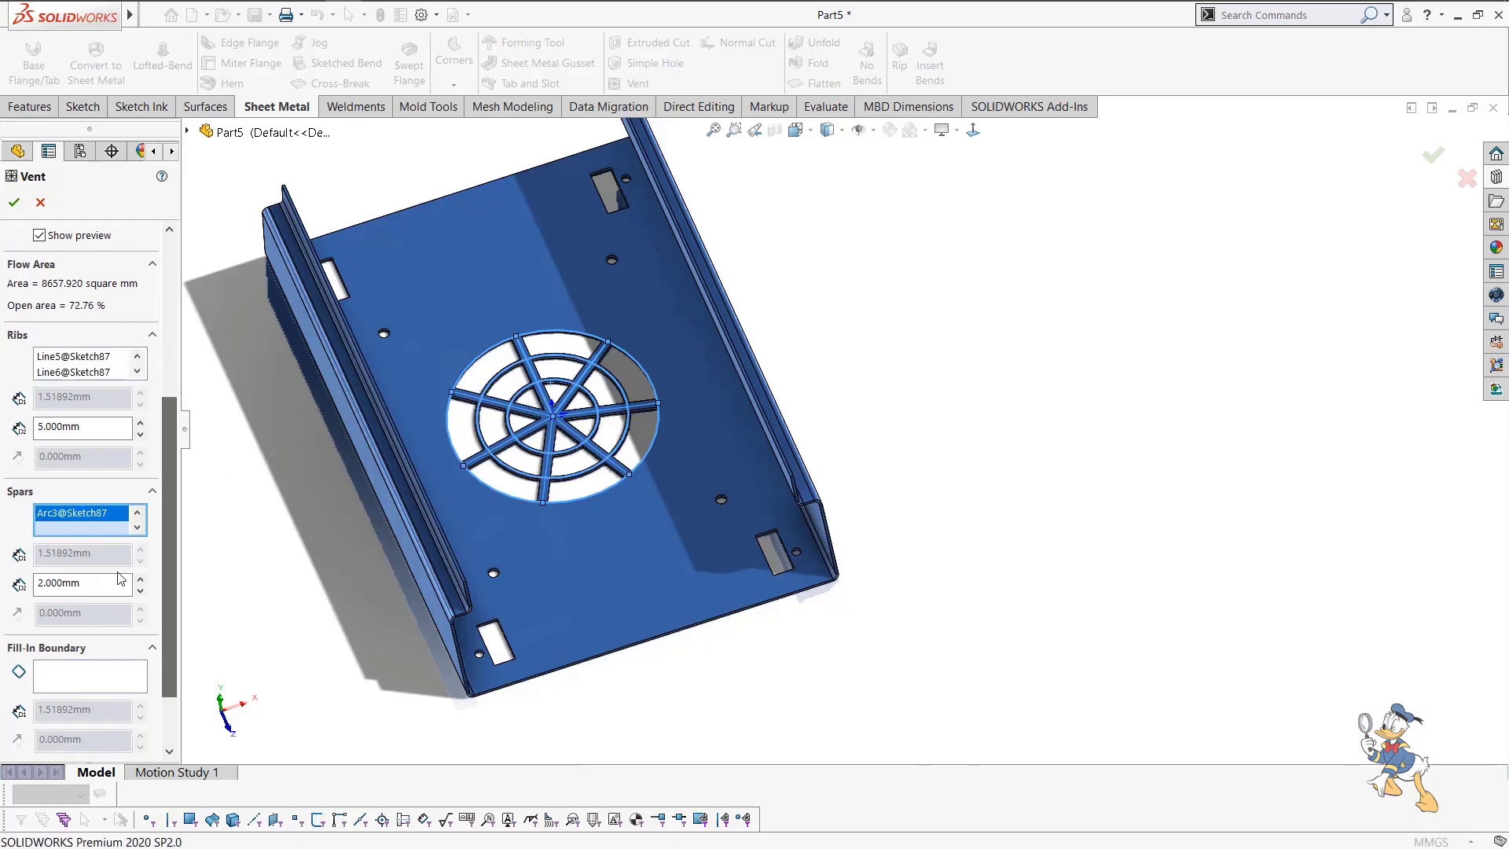
Set the vent's fillet radius to 3 mm and finish the Vent feature.
drag(168, 503, 169, 371)
click(78, 444)
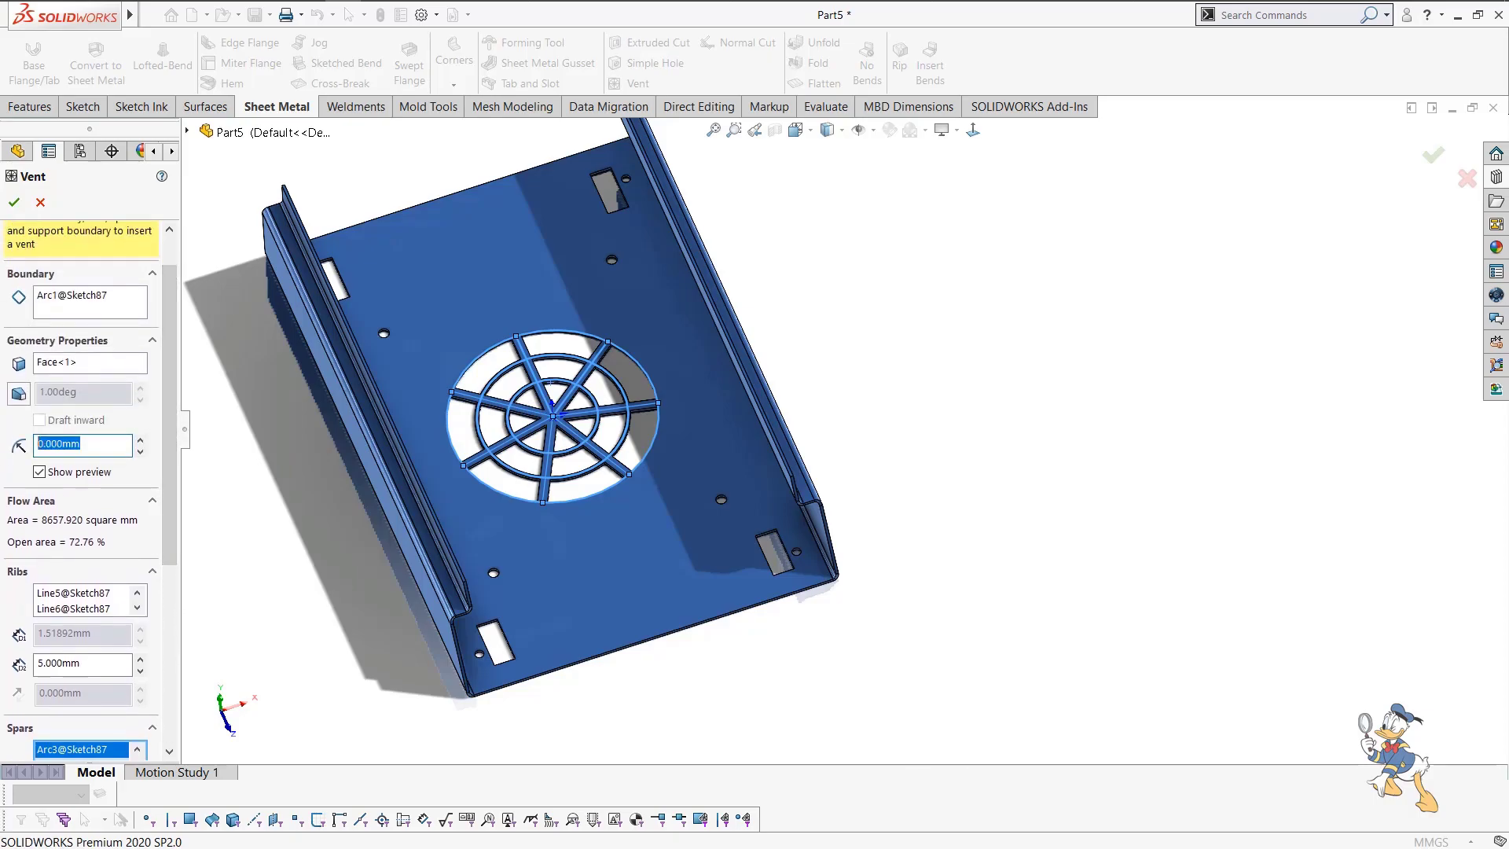
text(3)
key(Return)
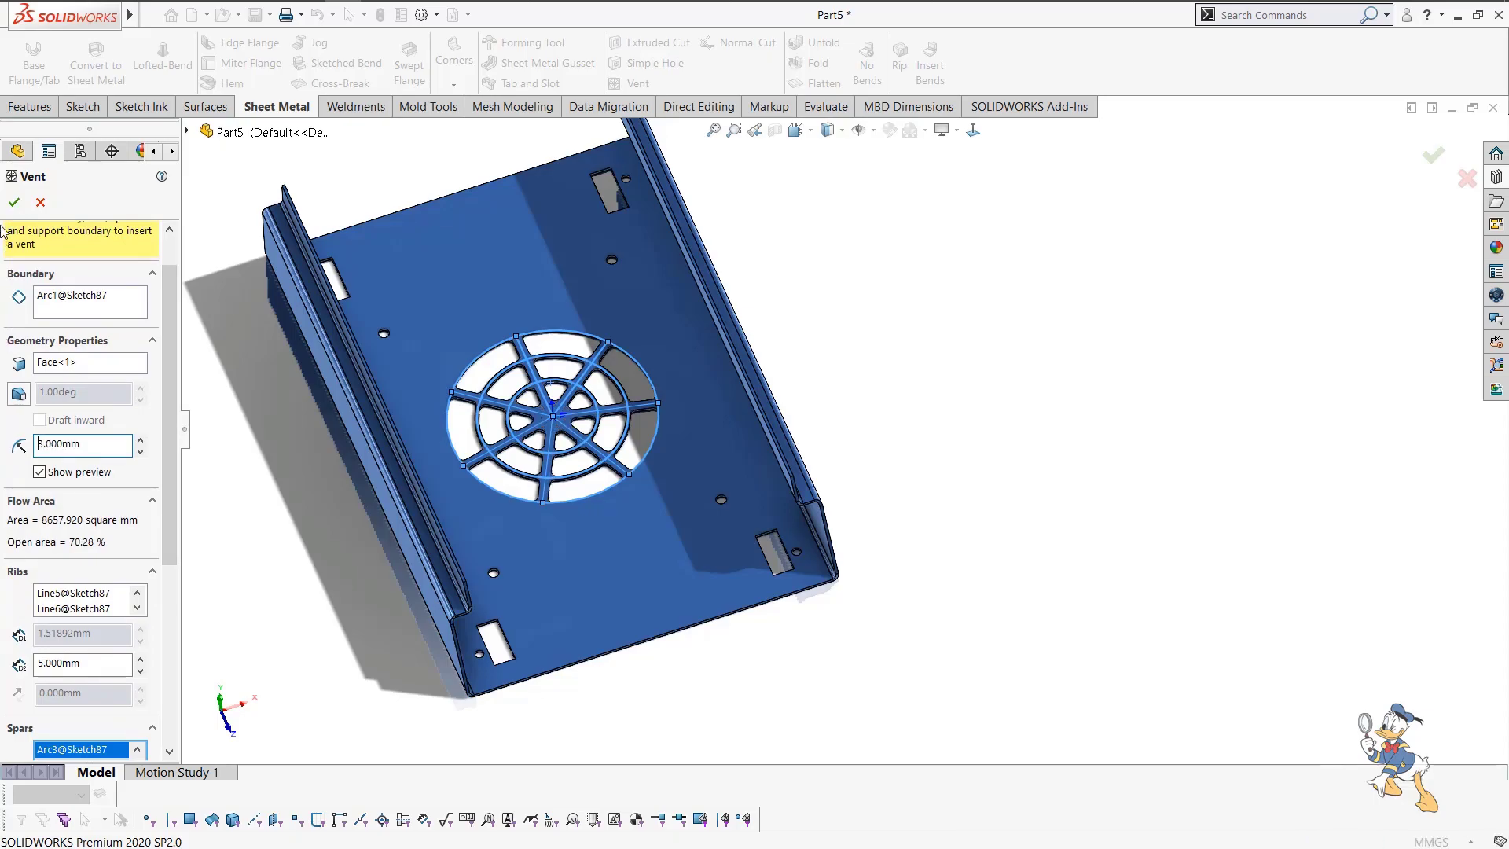
click(14, 202)
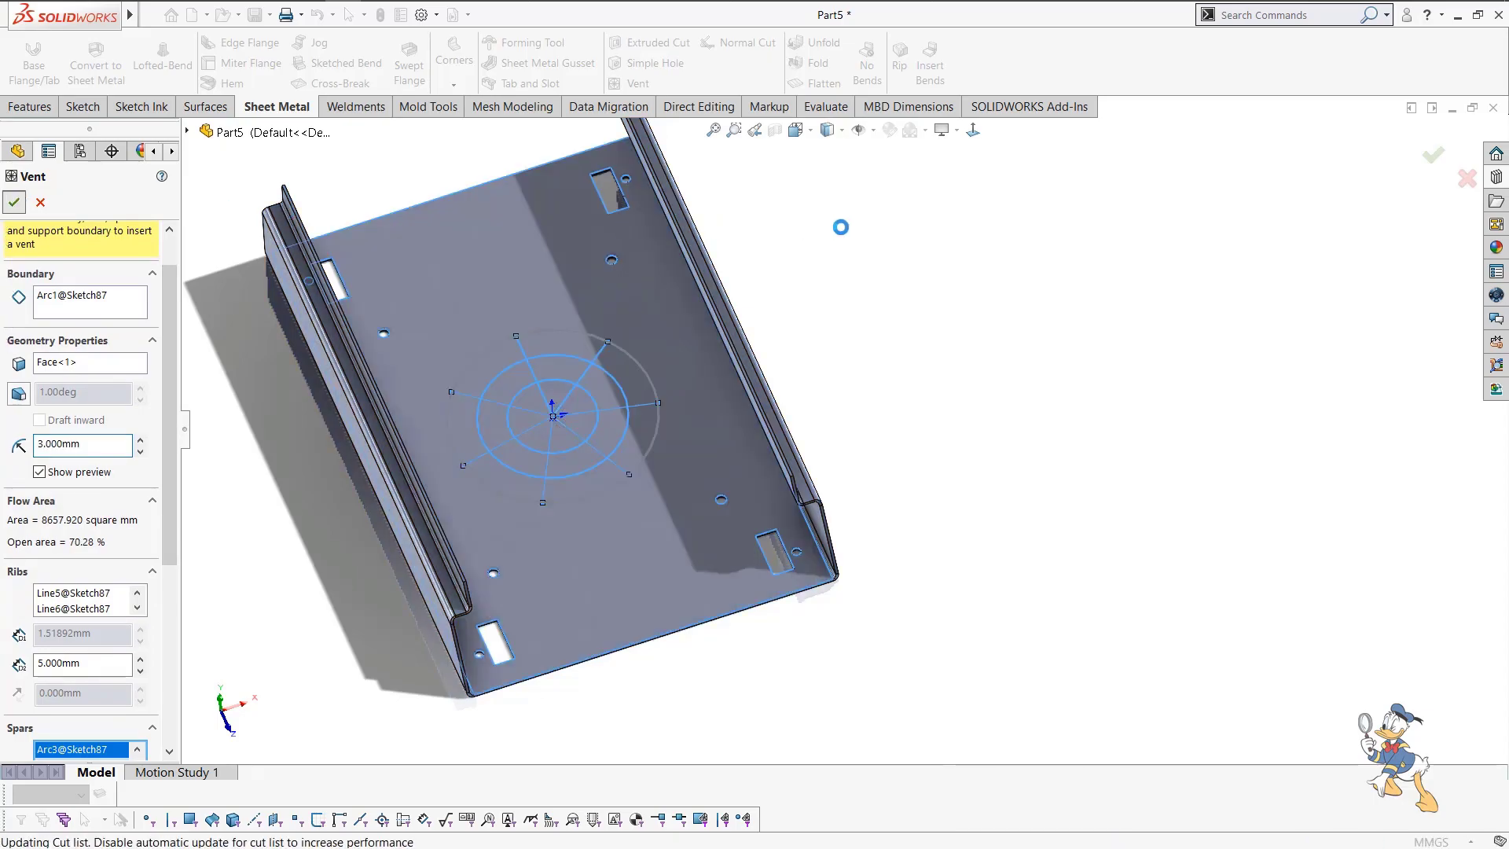
Examine the finished circular vent and the channel from several angles.
scroll(641, 413, down, 4)
scroll(640, 412, down, 3)
scroll(698, 427, up, 6)
middle_drag(719, 408, 834, 378)
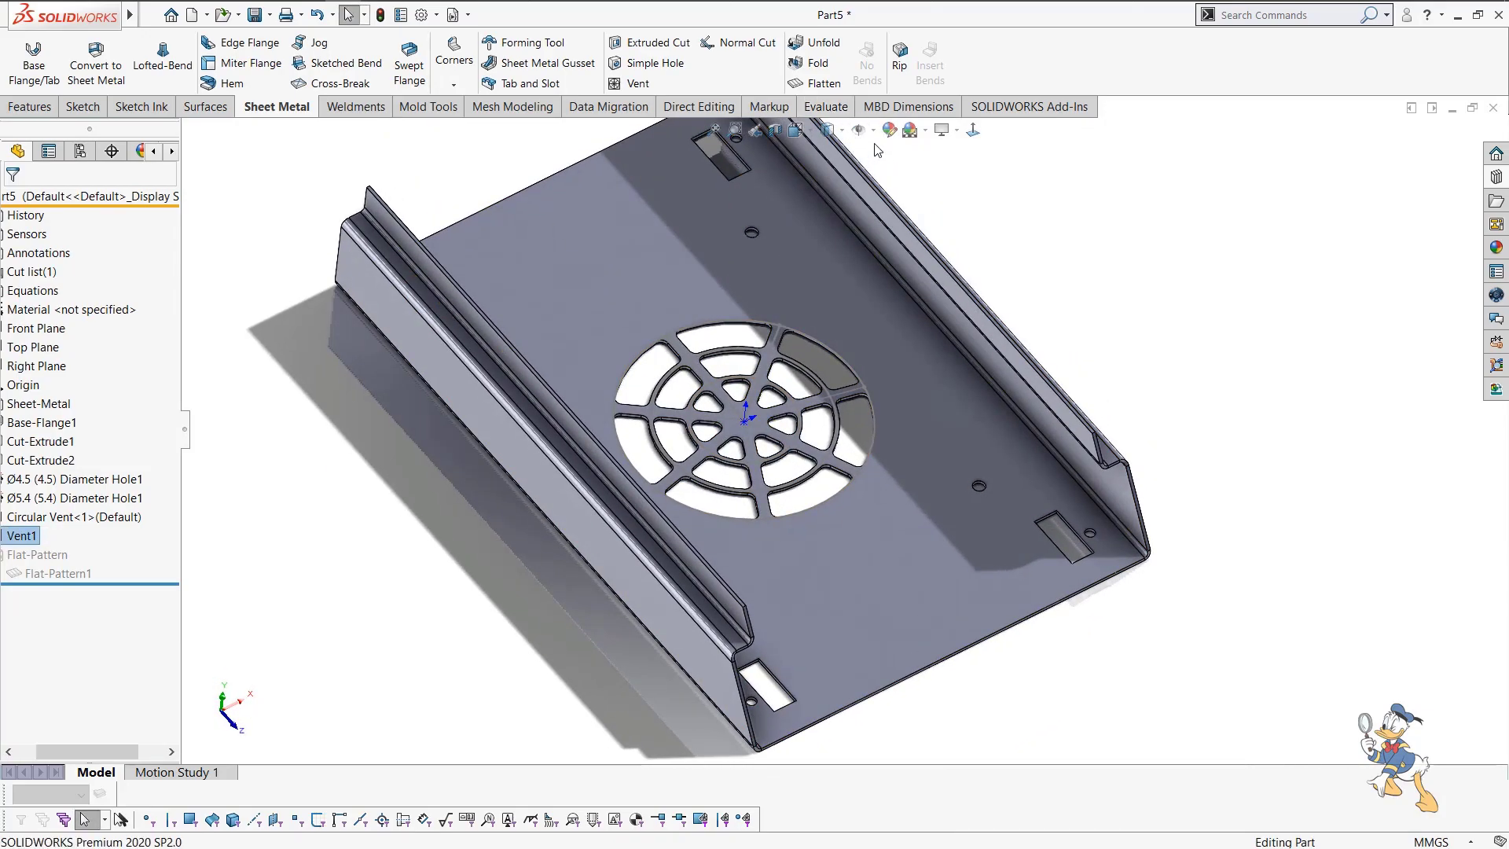
click(927, 130)
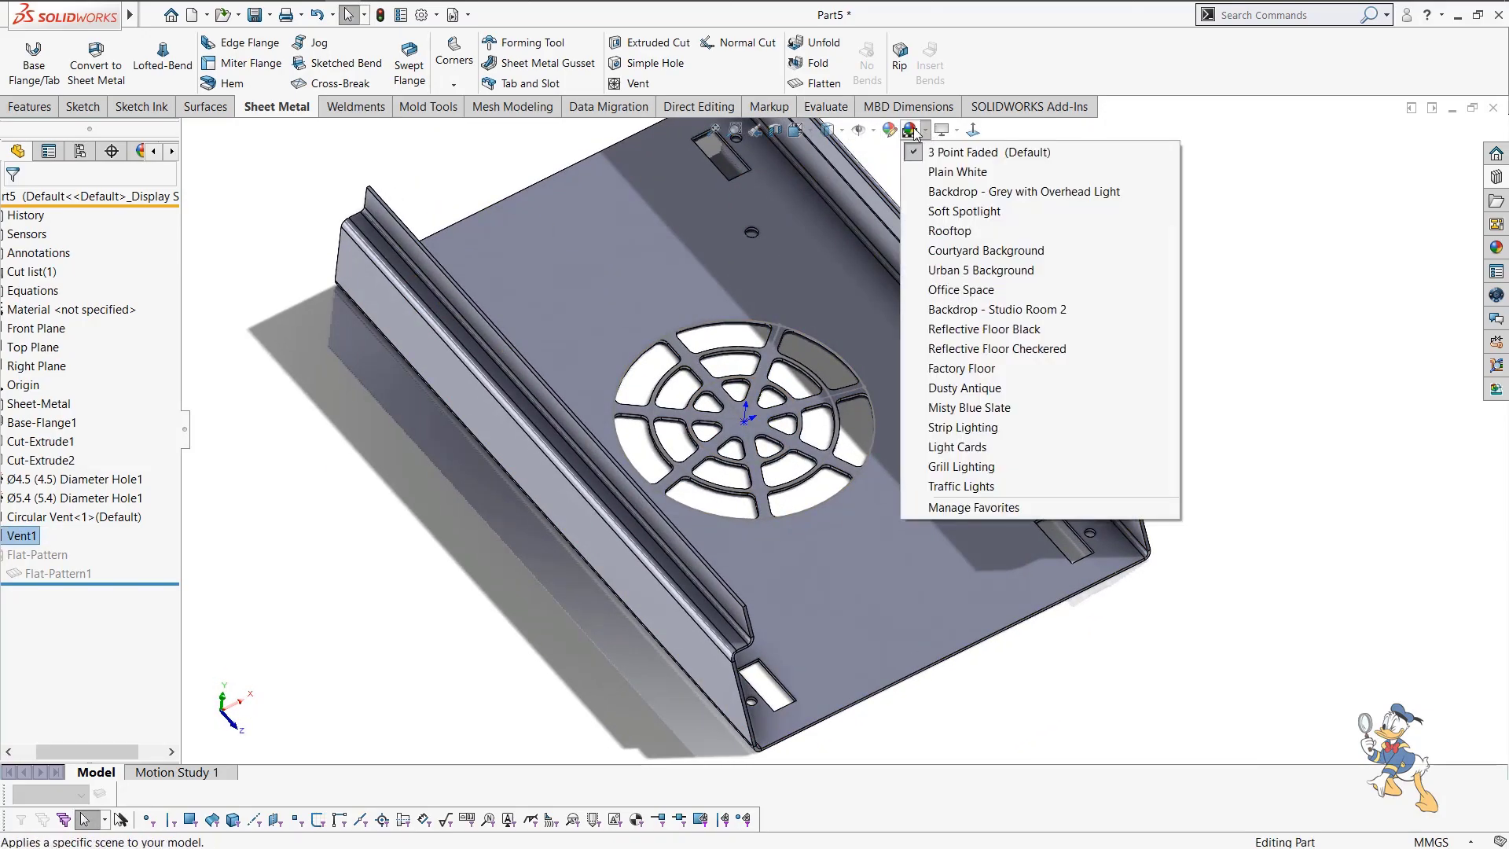
click(874, 130)
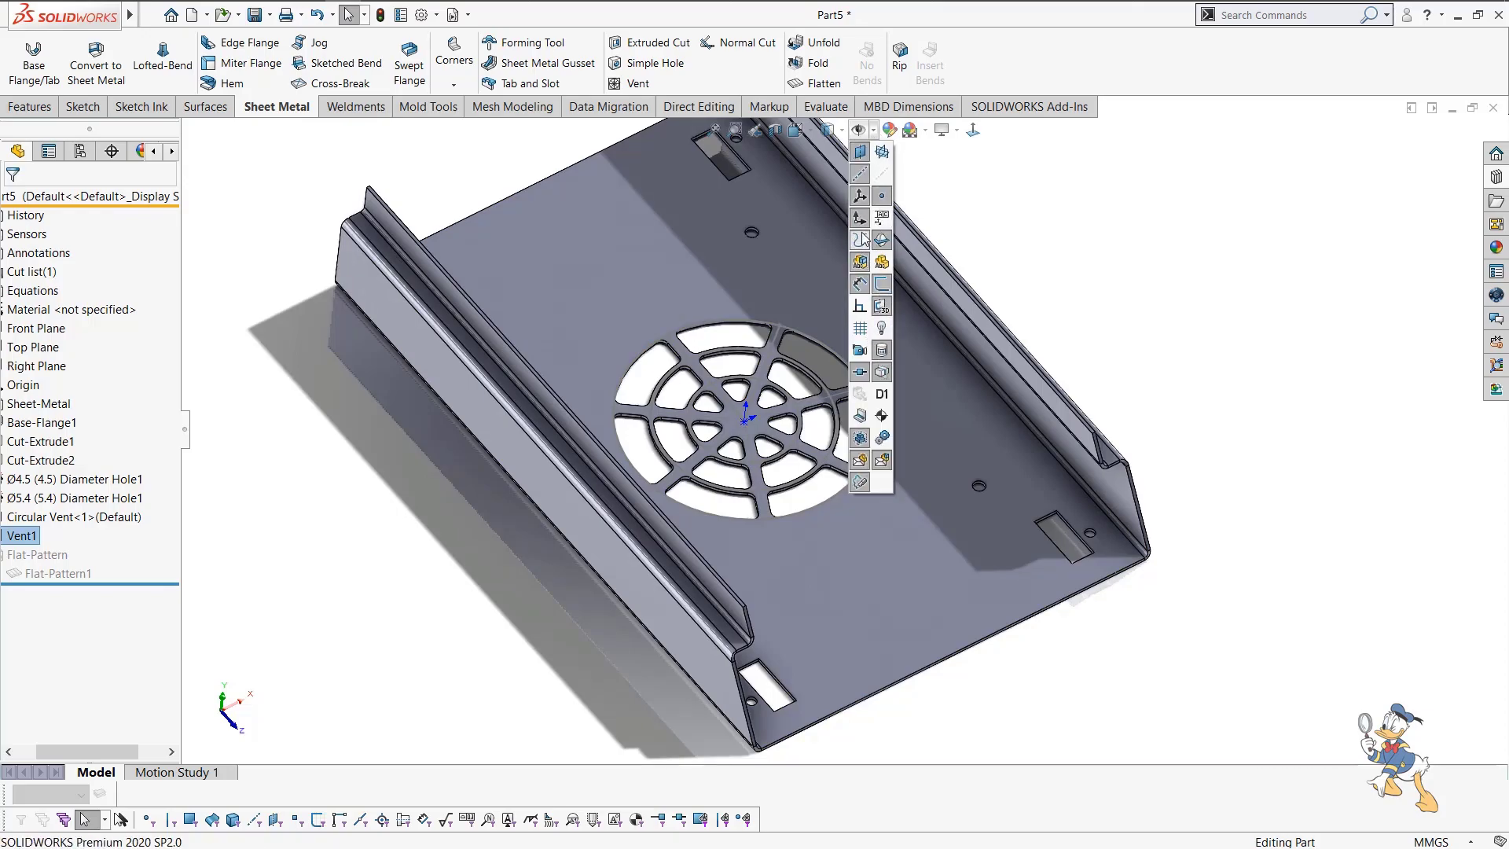
middle_drag(908, 222, 843, 488)
scroll(811, 396, down, 5)
middle_drag(811, 396, 868, 416)
scroll(868, 416, up, 4)
Place the Louver forming tool from the design library on the channel's outer side wall with a 270° rotation angle.
click(1495, 176)
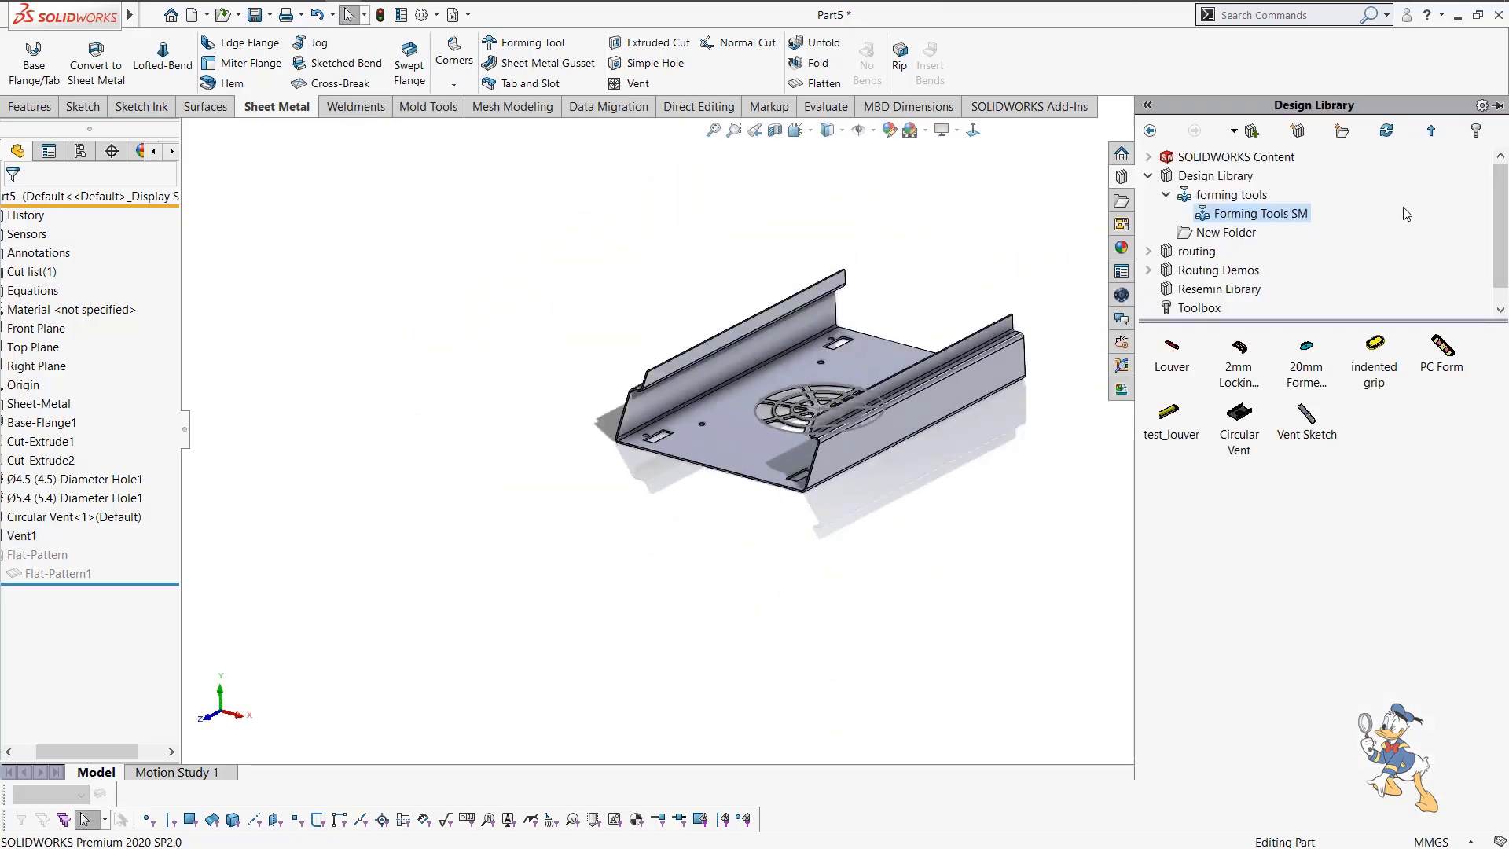
scroll(972, 340, down, 3)
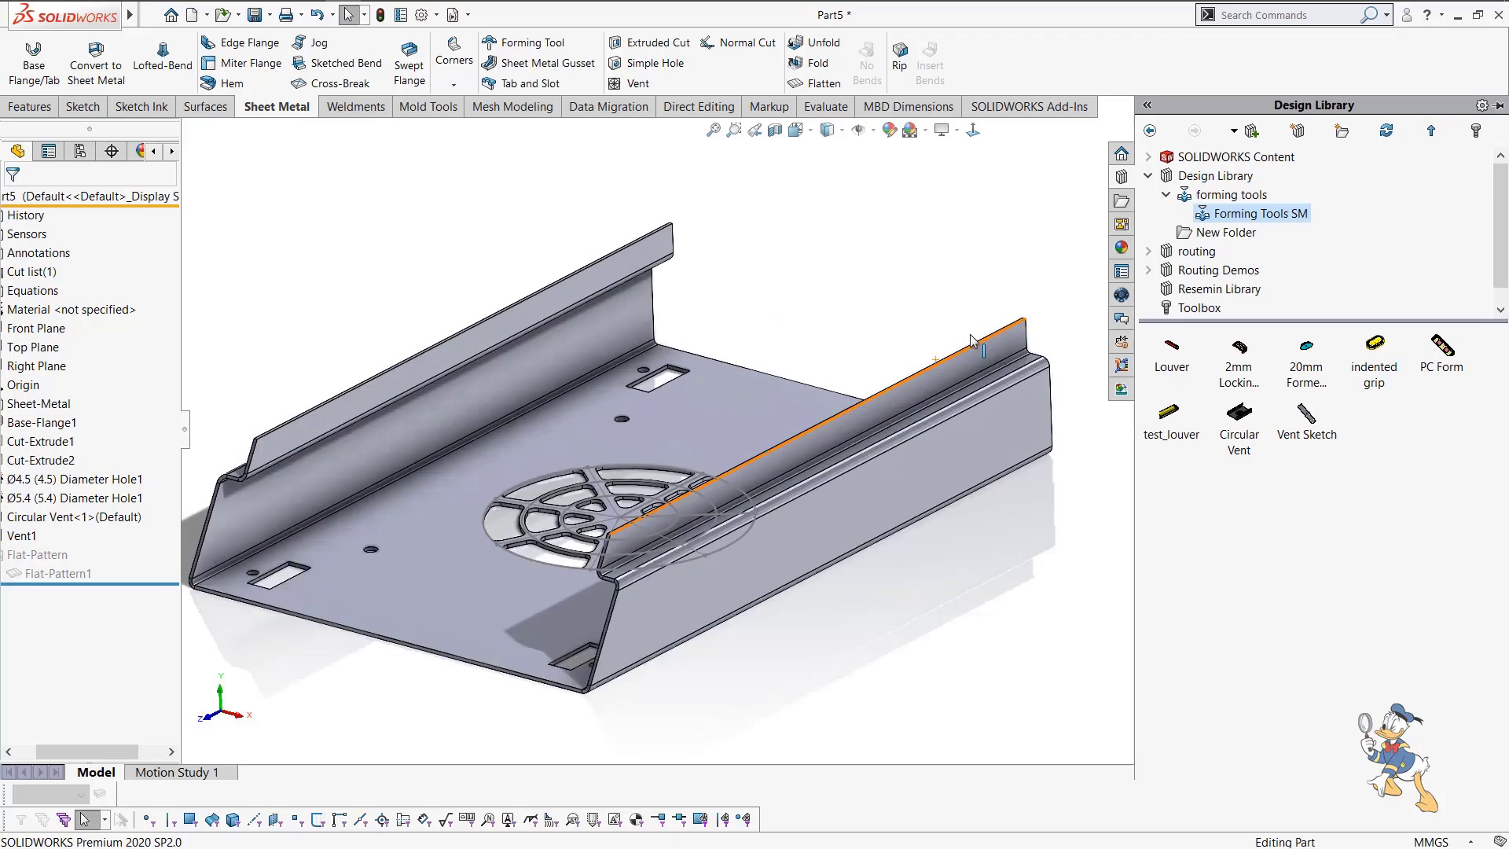
drag(1166, 367, 728, 577)
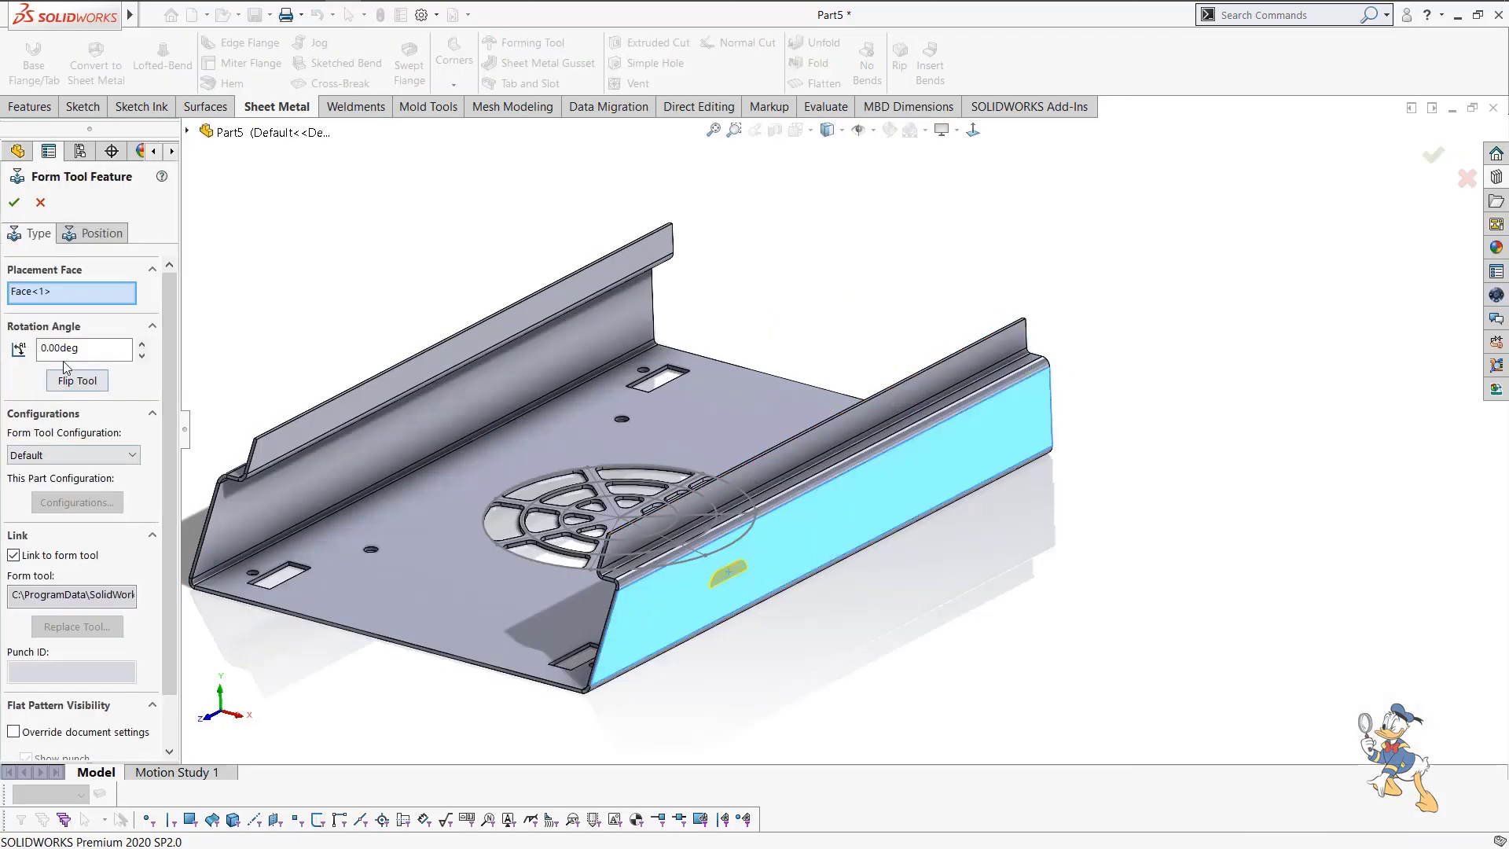
click(86, 385)
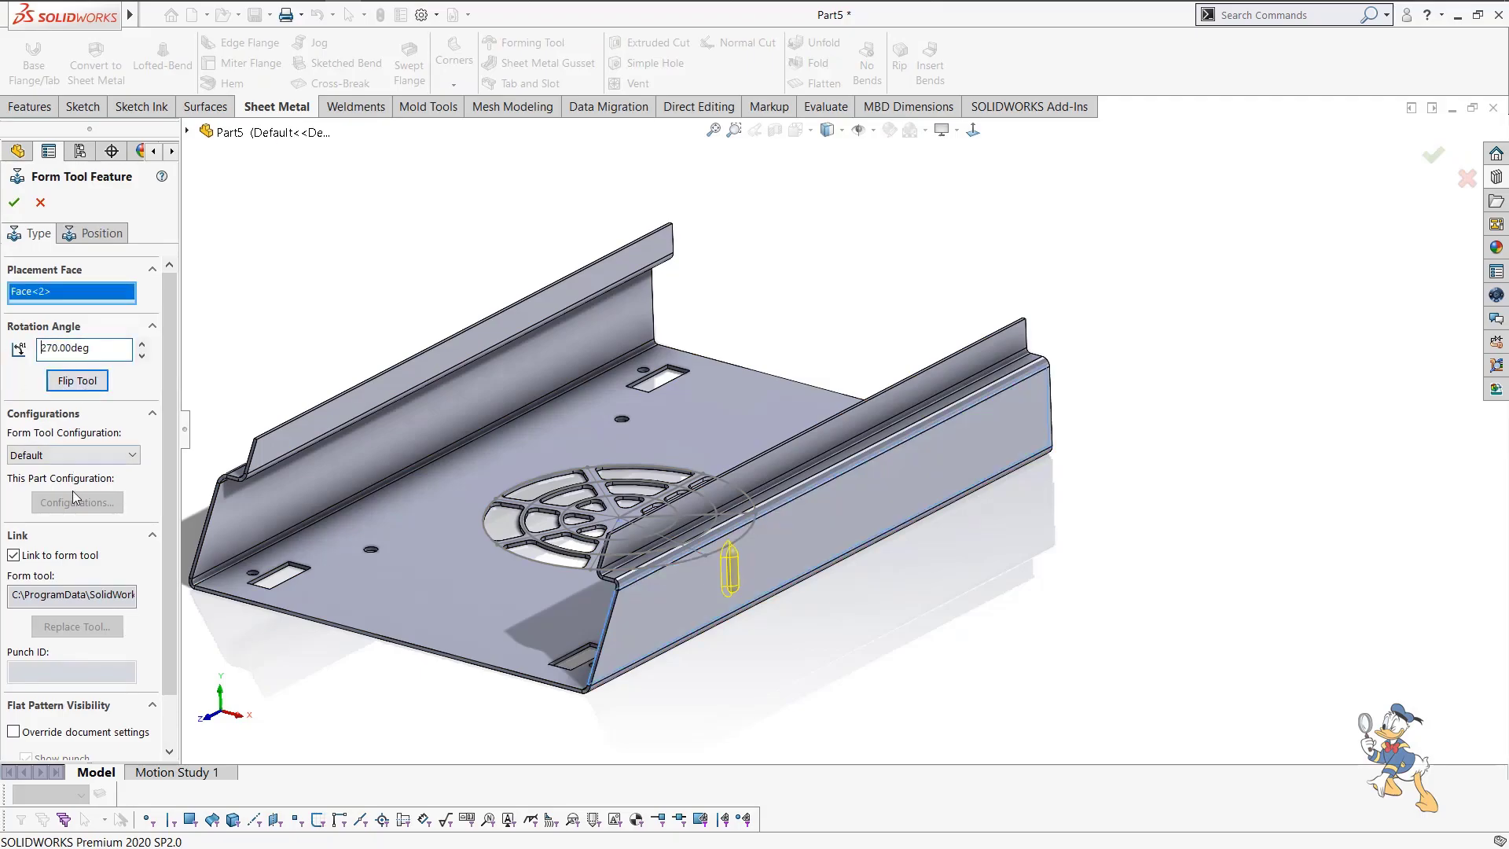
scroll(786, 593, up, 2)
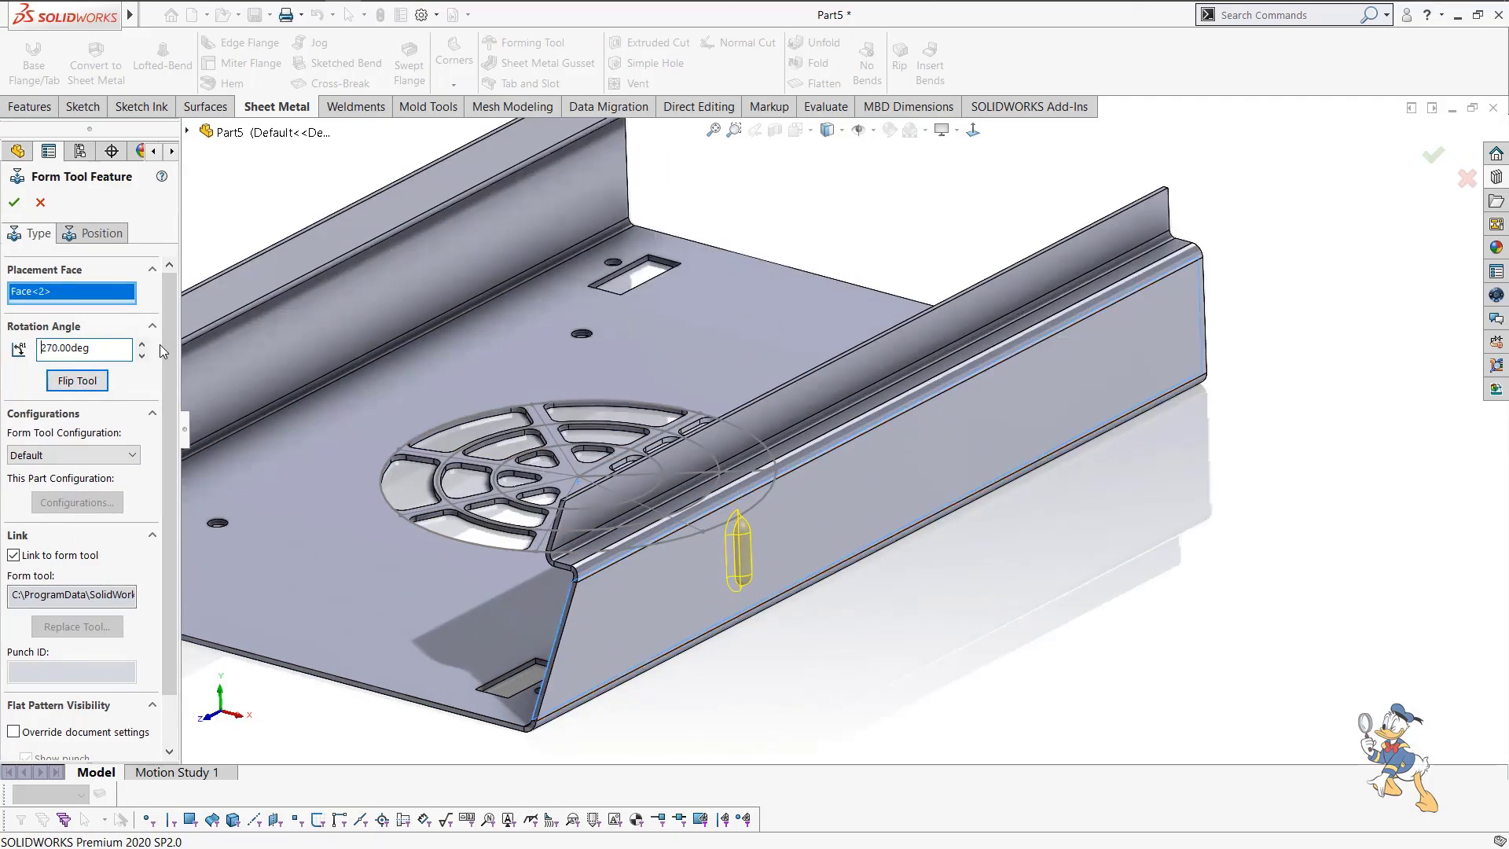
Open the louver's position sketch and end point placement without adding further tool instances.
click(80, 234)
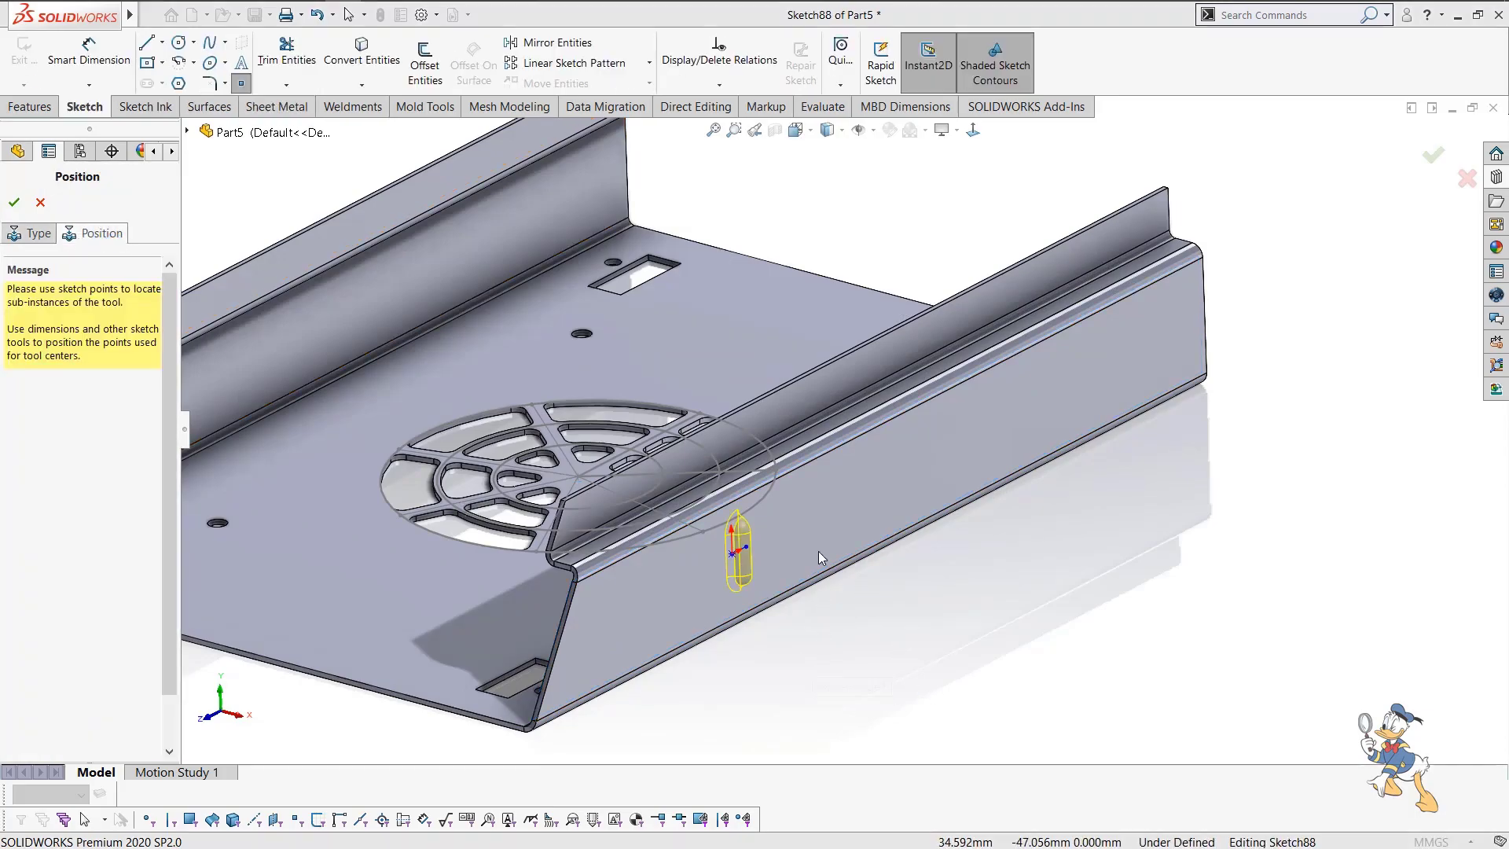
right_click(808, 403)
click(807, 621)
key(Escape)
drag(851, 655, 783, 602)
key(Delete)
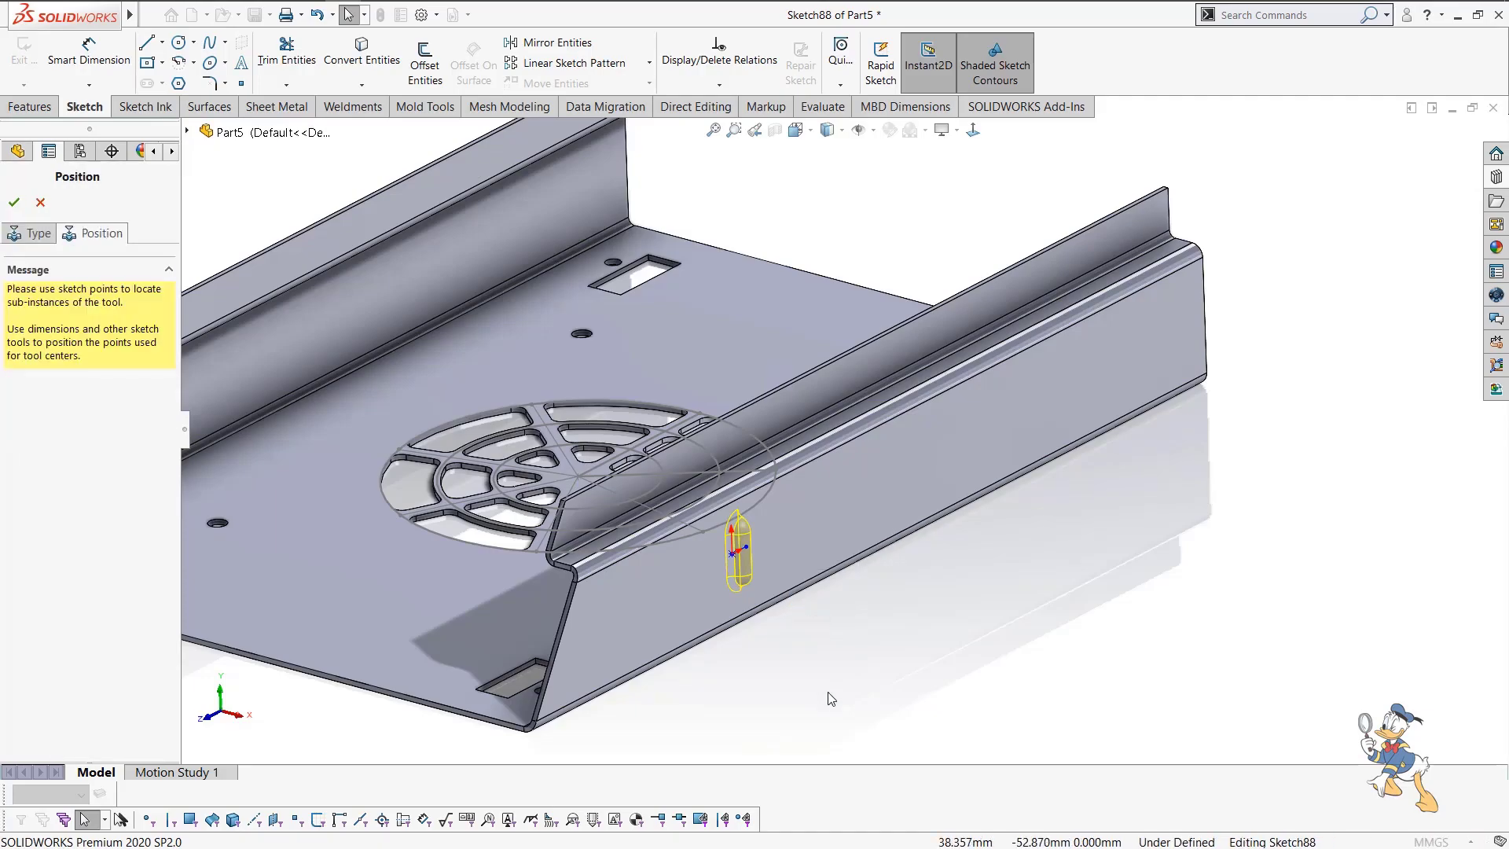
Dimension the louver sketch's construction line 17 mm from the side wall's upper bend edge.
right_drag(831, 698, 816, 509)
scroll(796, 576, down, 1)
mouse_move(735, 543)
middle_down()
mouse_move(683, 520)
mouse_move(723, 536)
middle_up()
scroll(749, 532, down, 2)
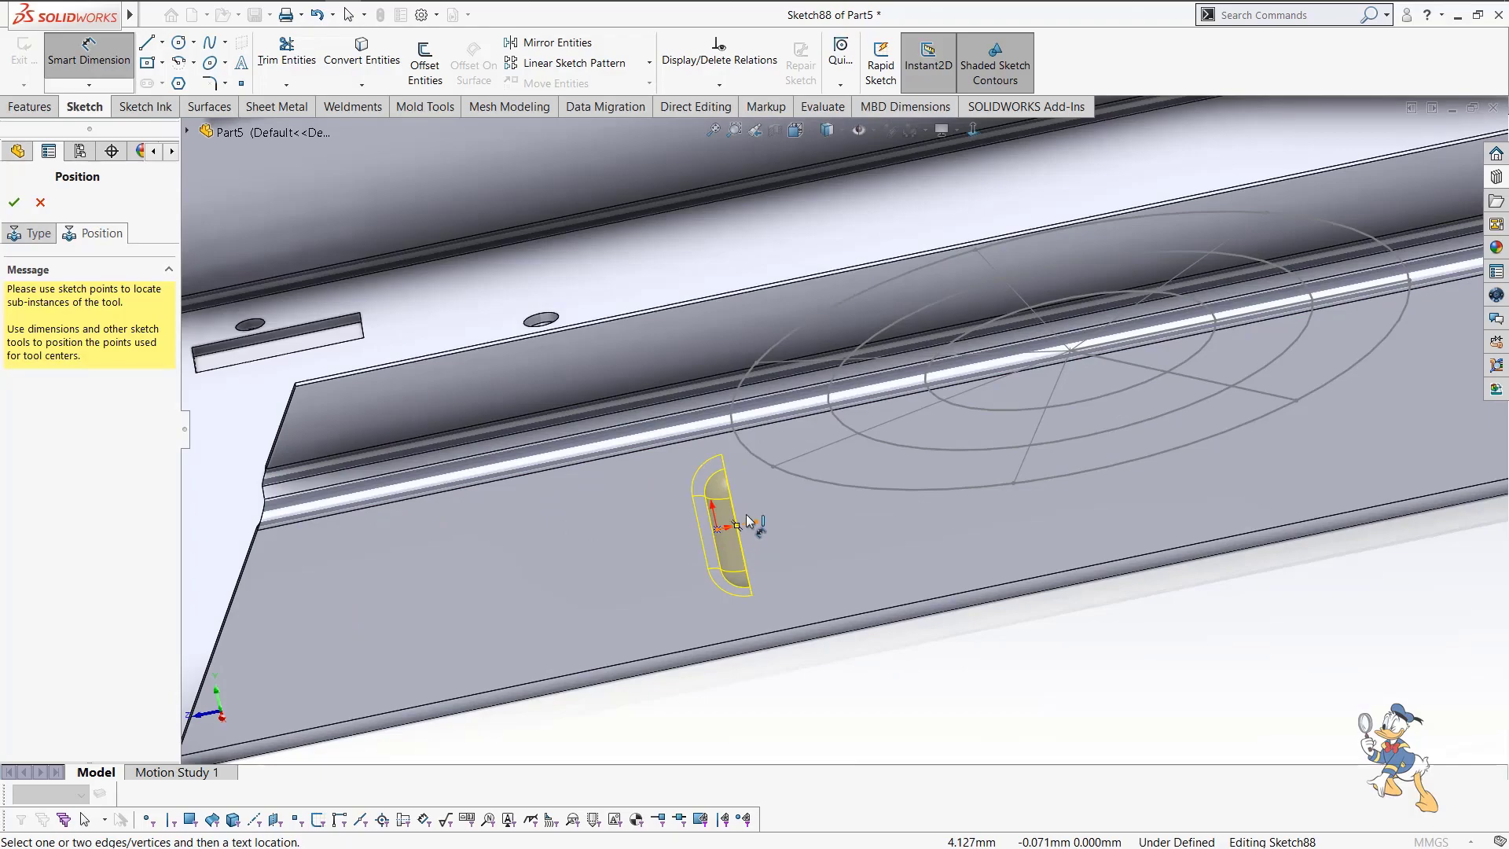
click(751, 525)
click(778, 415)
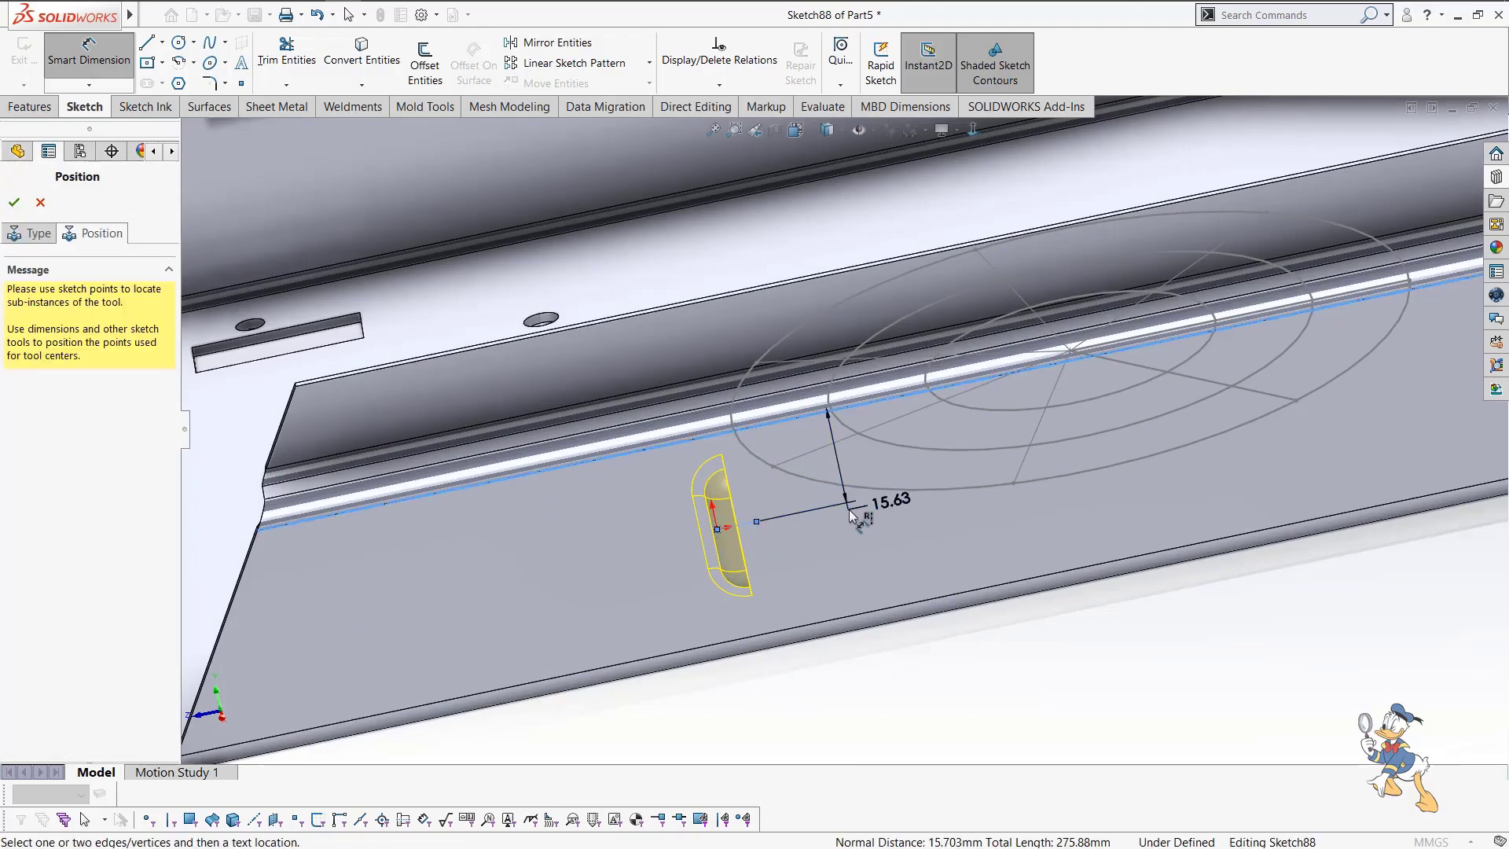
click(852, 516)
text(17)
key(Return)
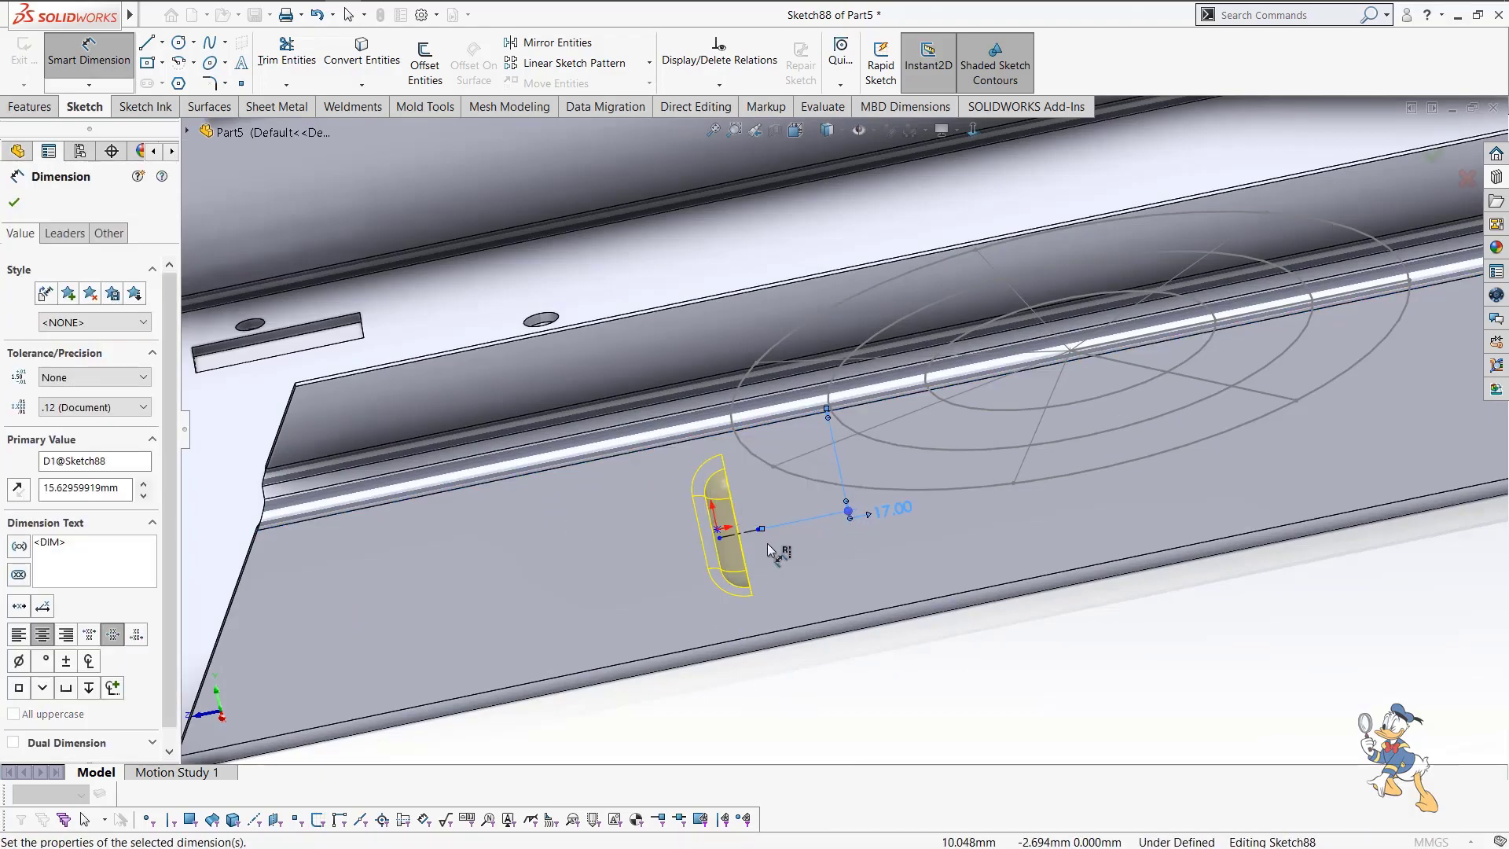
Dimension the construction line's free endpoint 40 mm from the side wall's upper corner at the angled end.
click(720, 538)
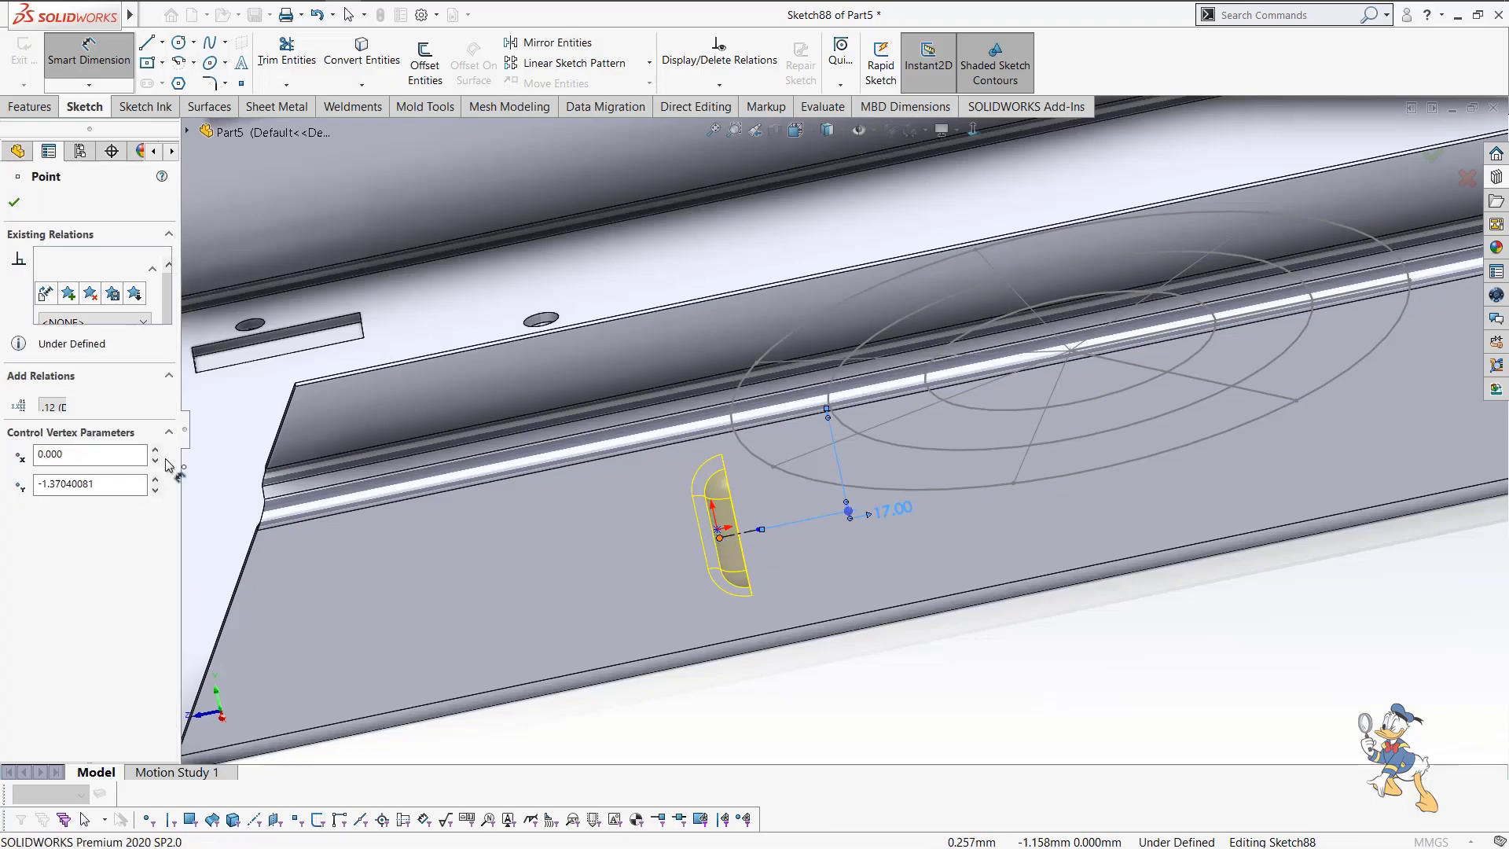
click(258, 530)
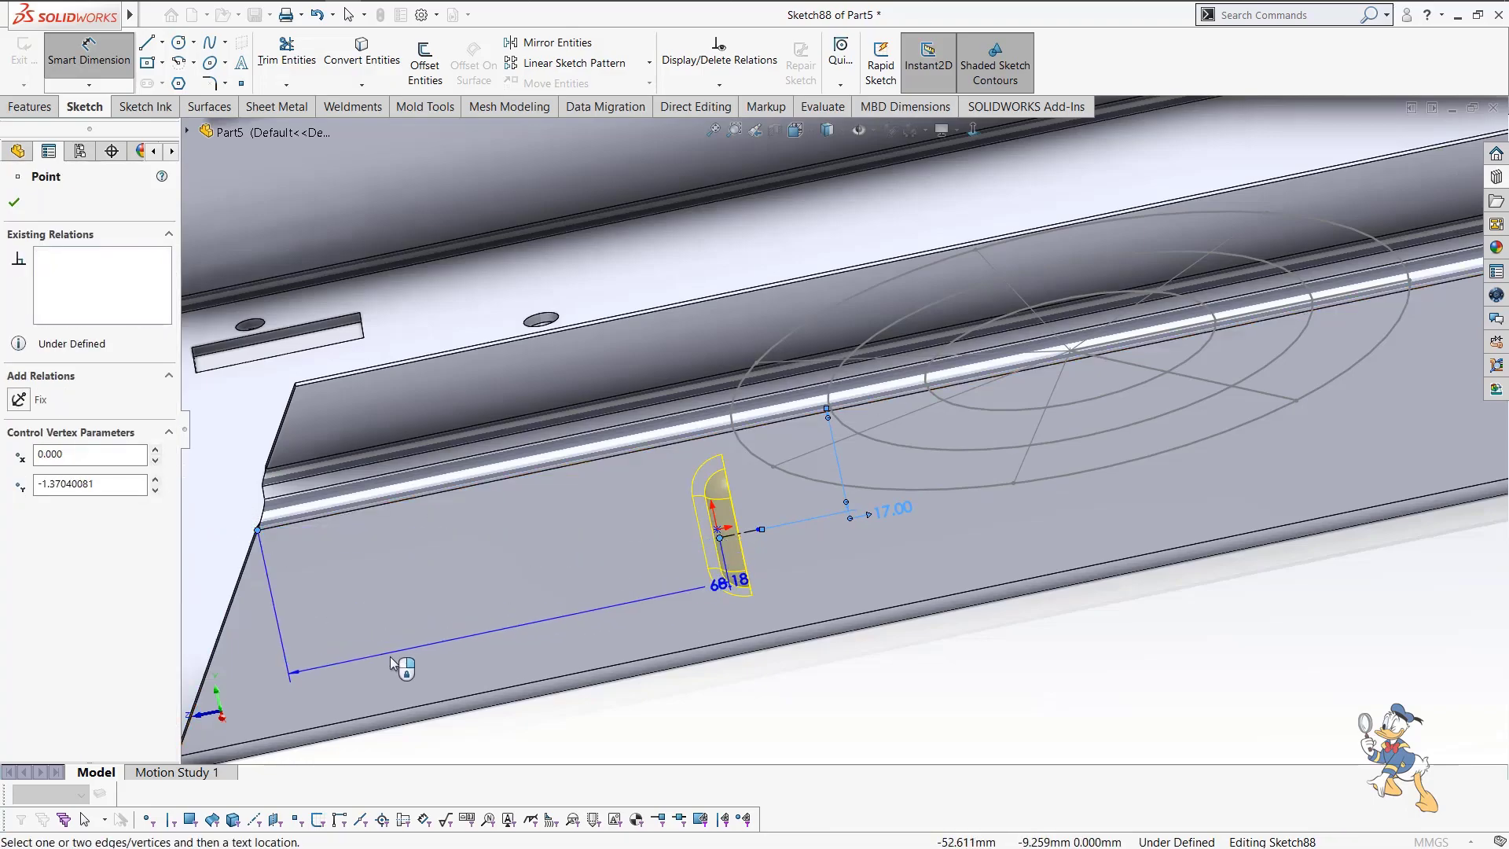
click(390, 657)
text(40)
key(Return)
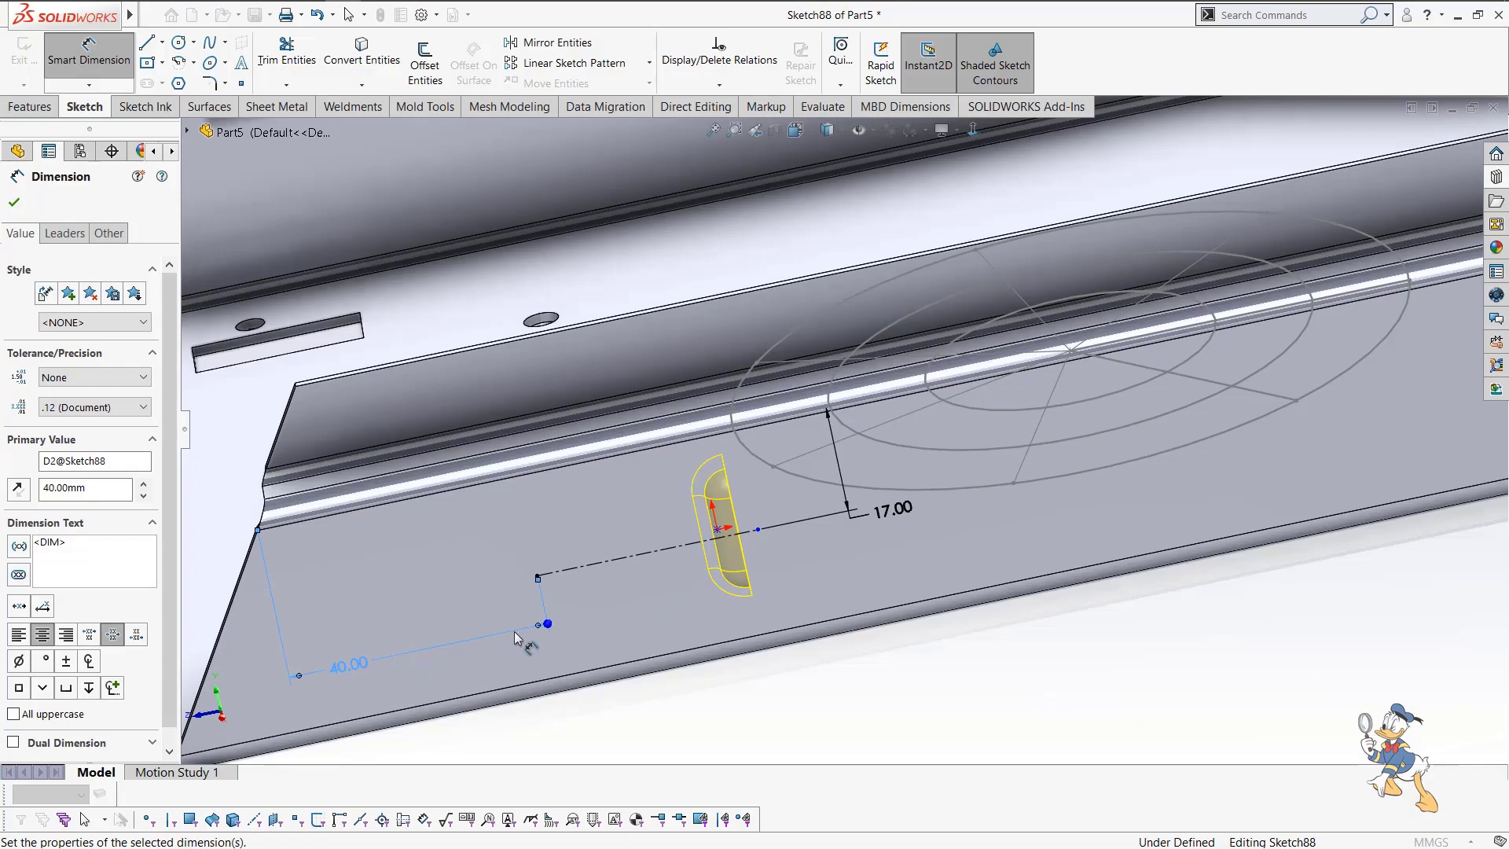
middle_drag(390, 657, 767, 586)
scroll(755, 524, down, 3)
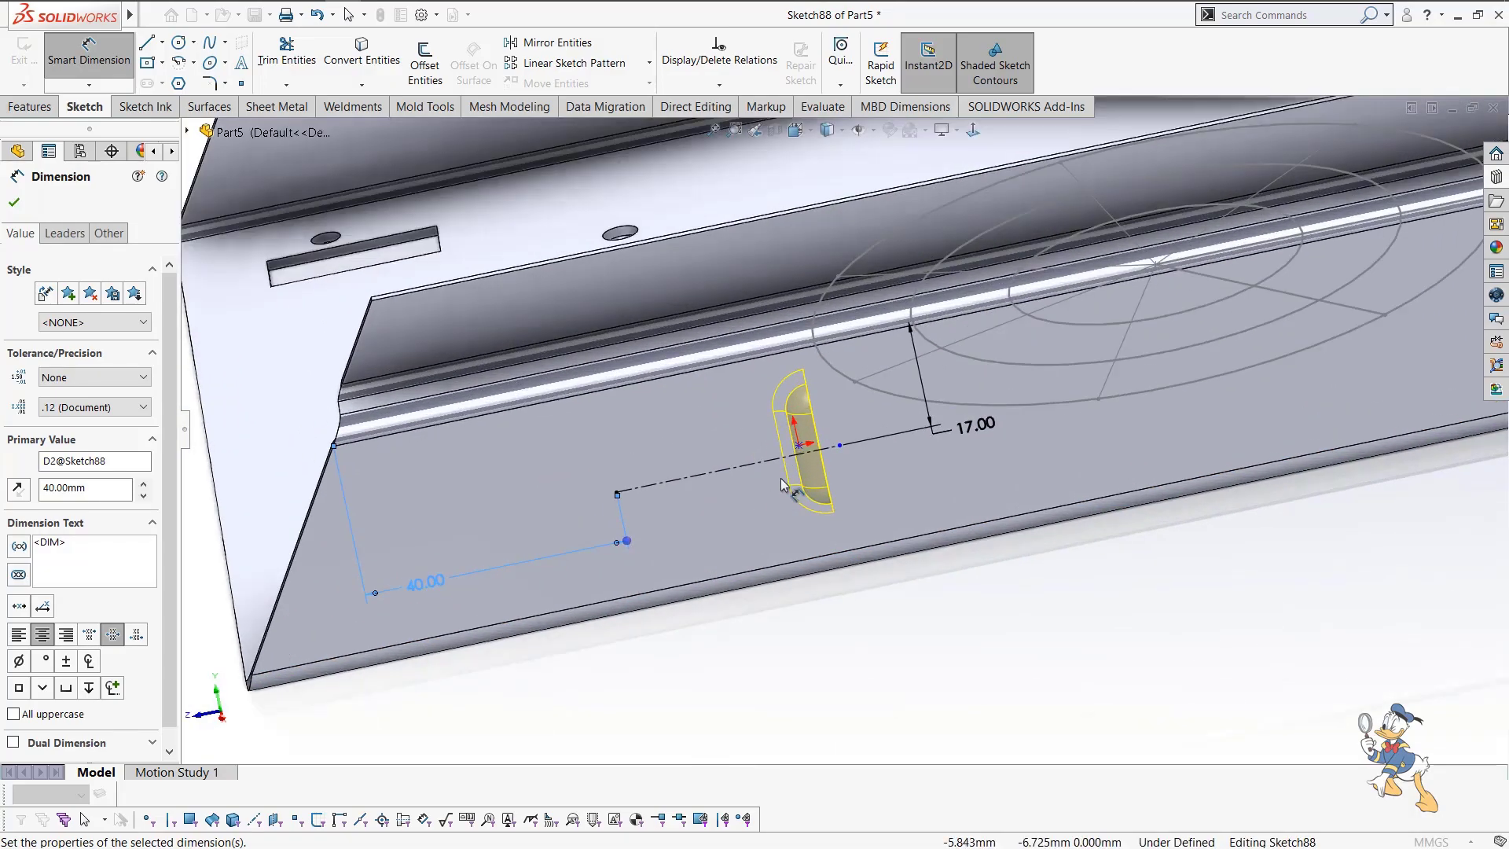
Make the louver's placement point coincident with the construction line's dimensioned endpoint and finish the forming tool feature.
key(Escape)
click(798, 446)
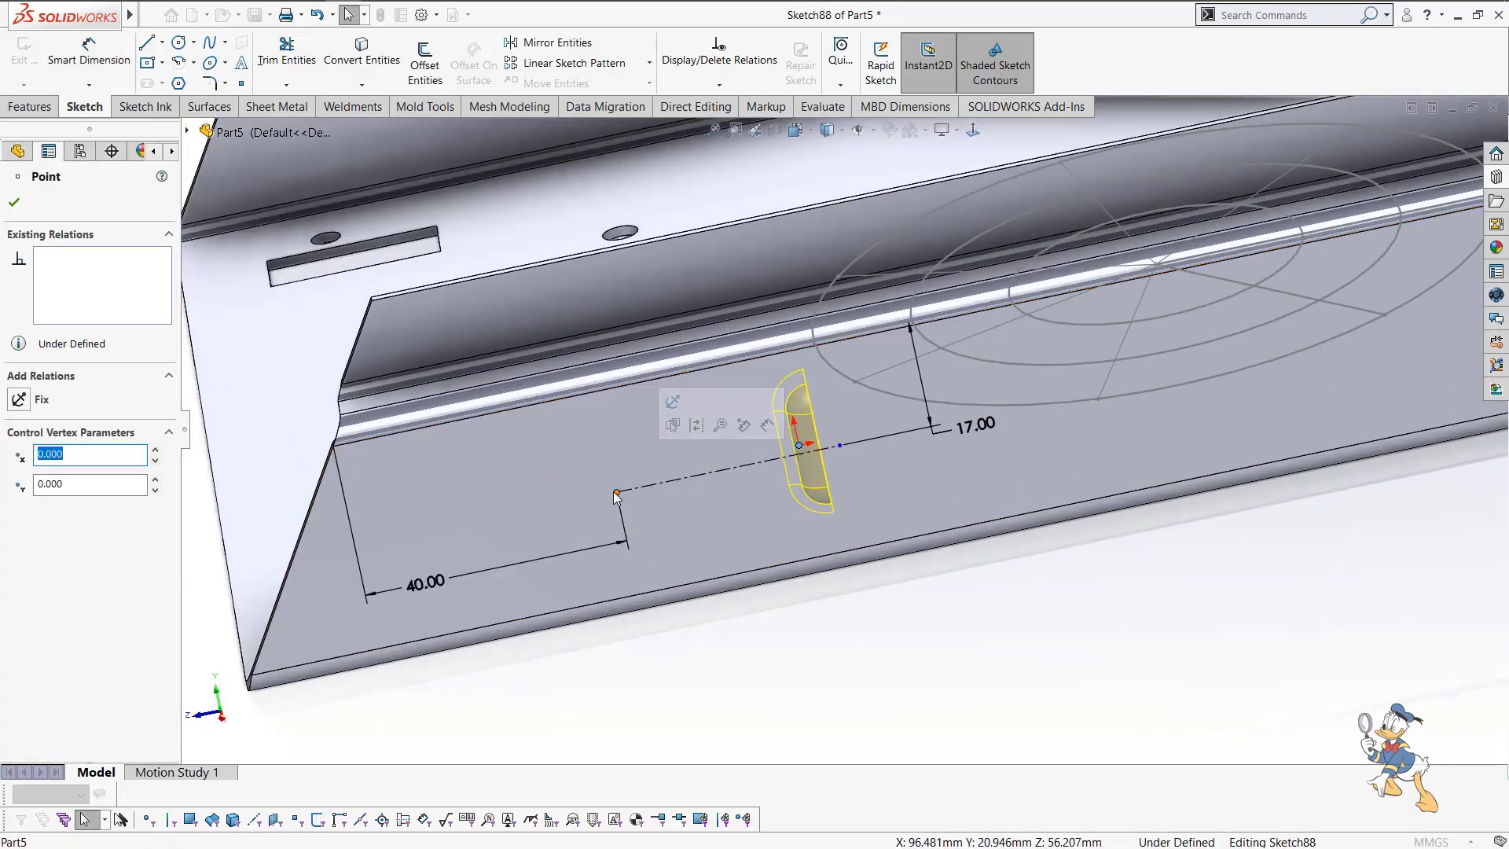
ctrl+click(617, 496)
click(707, 422)
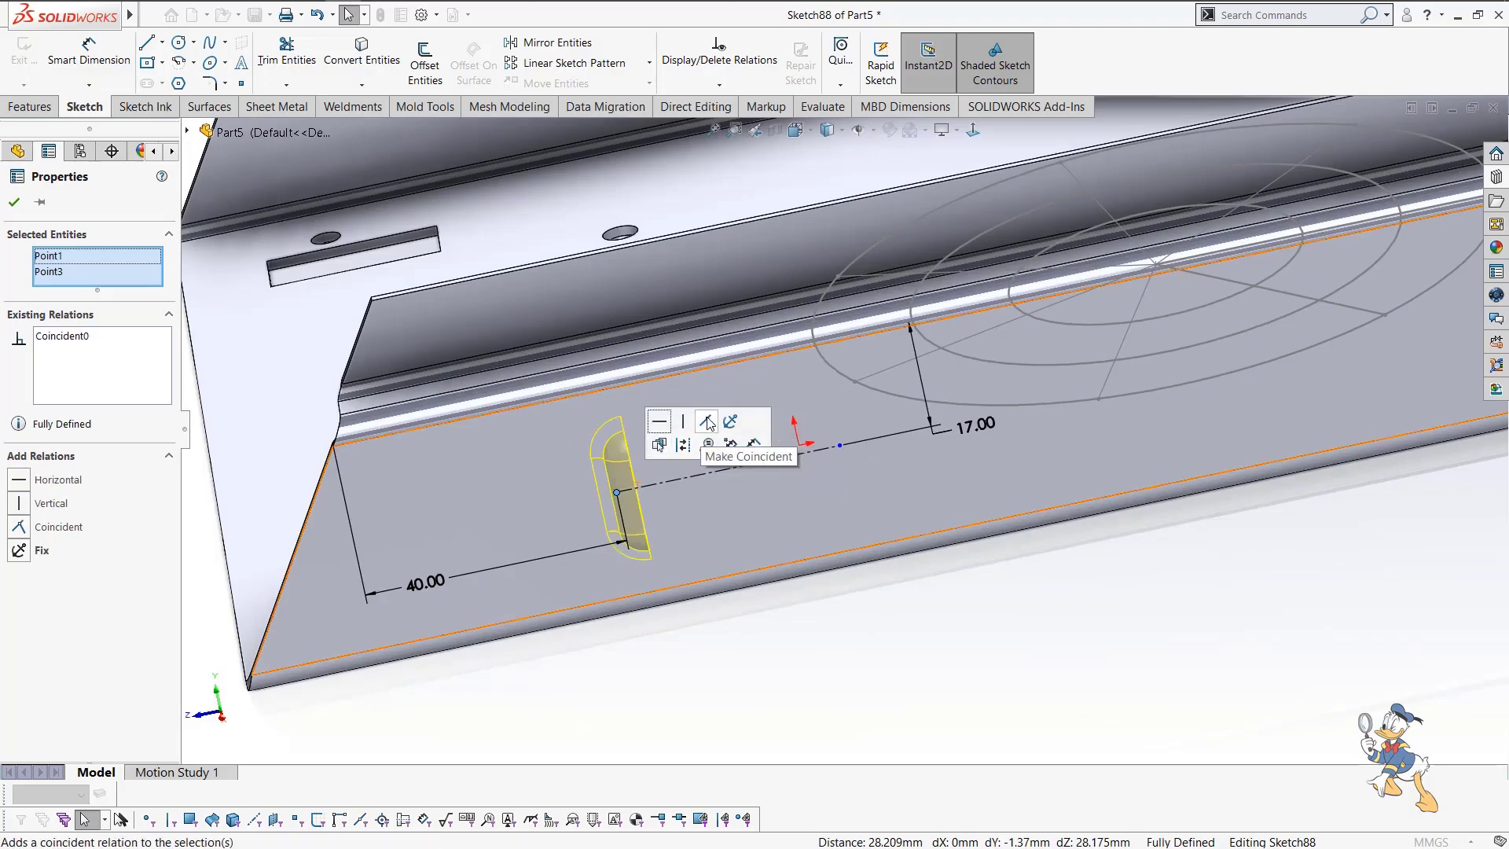
click(23, 210)
scroll(879, 516, up, 4)
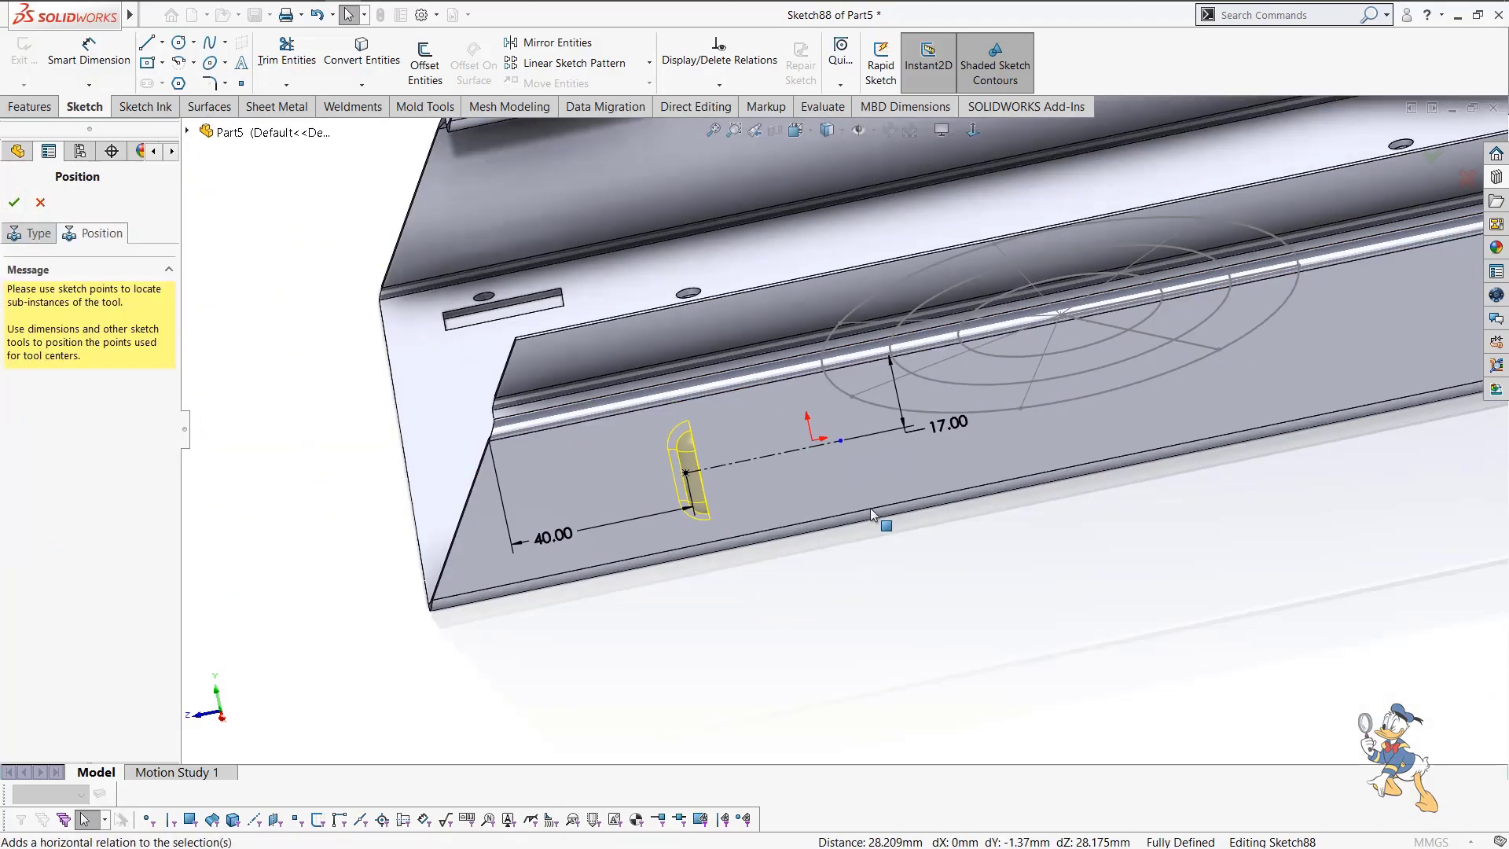
middle_drag(942, 544, 1053, 574)
click(1432, 156)
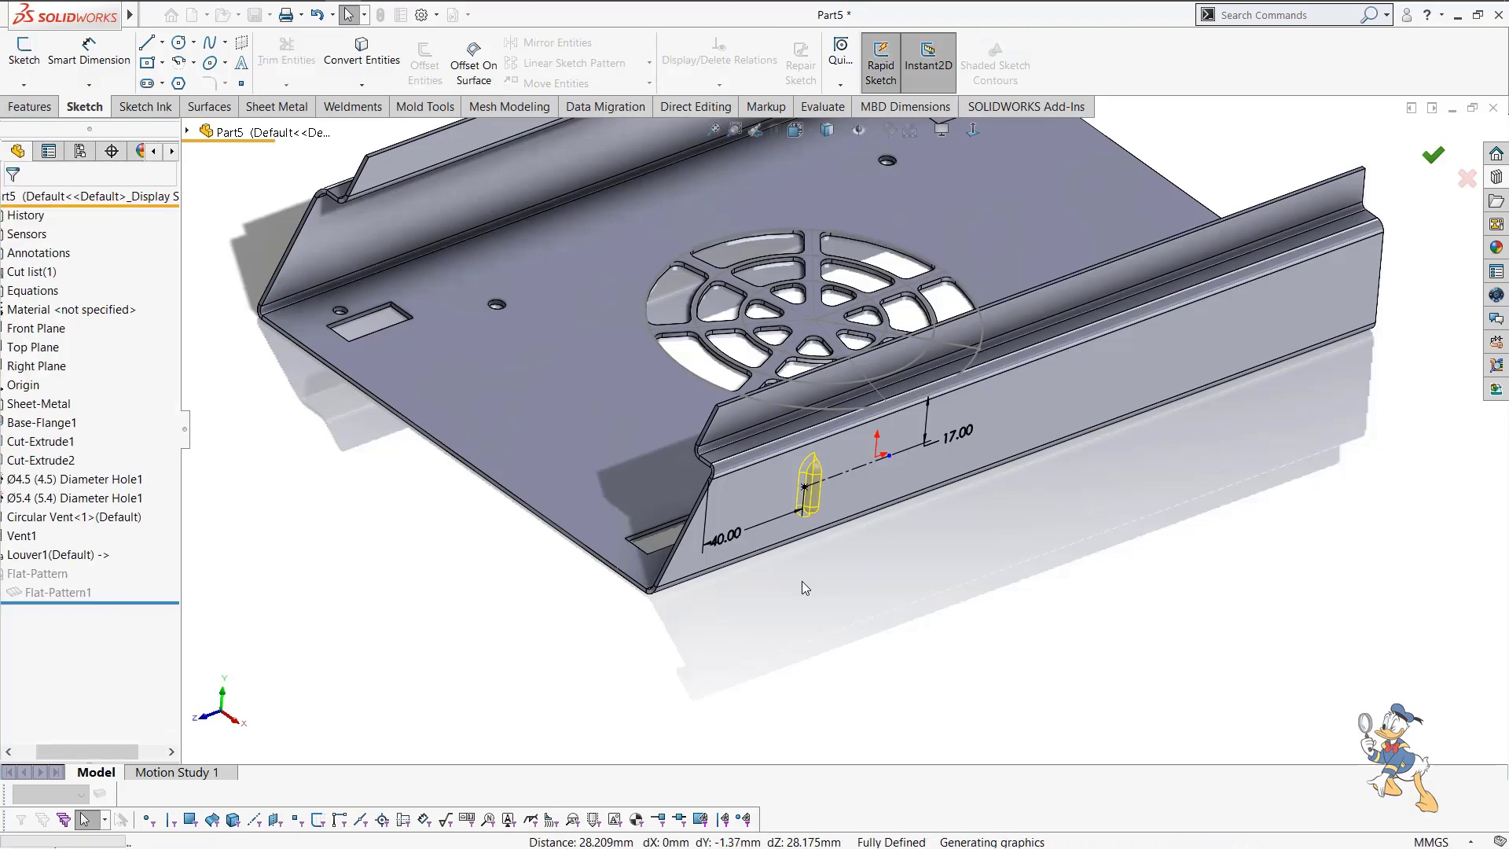
Start a linear pattern of the louver with the side wall's upper bend edge as its first direction.
scroll(838, 454, down, 2)
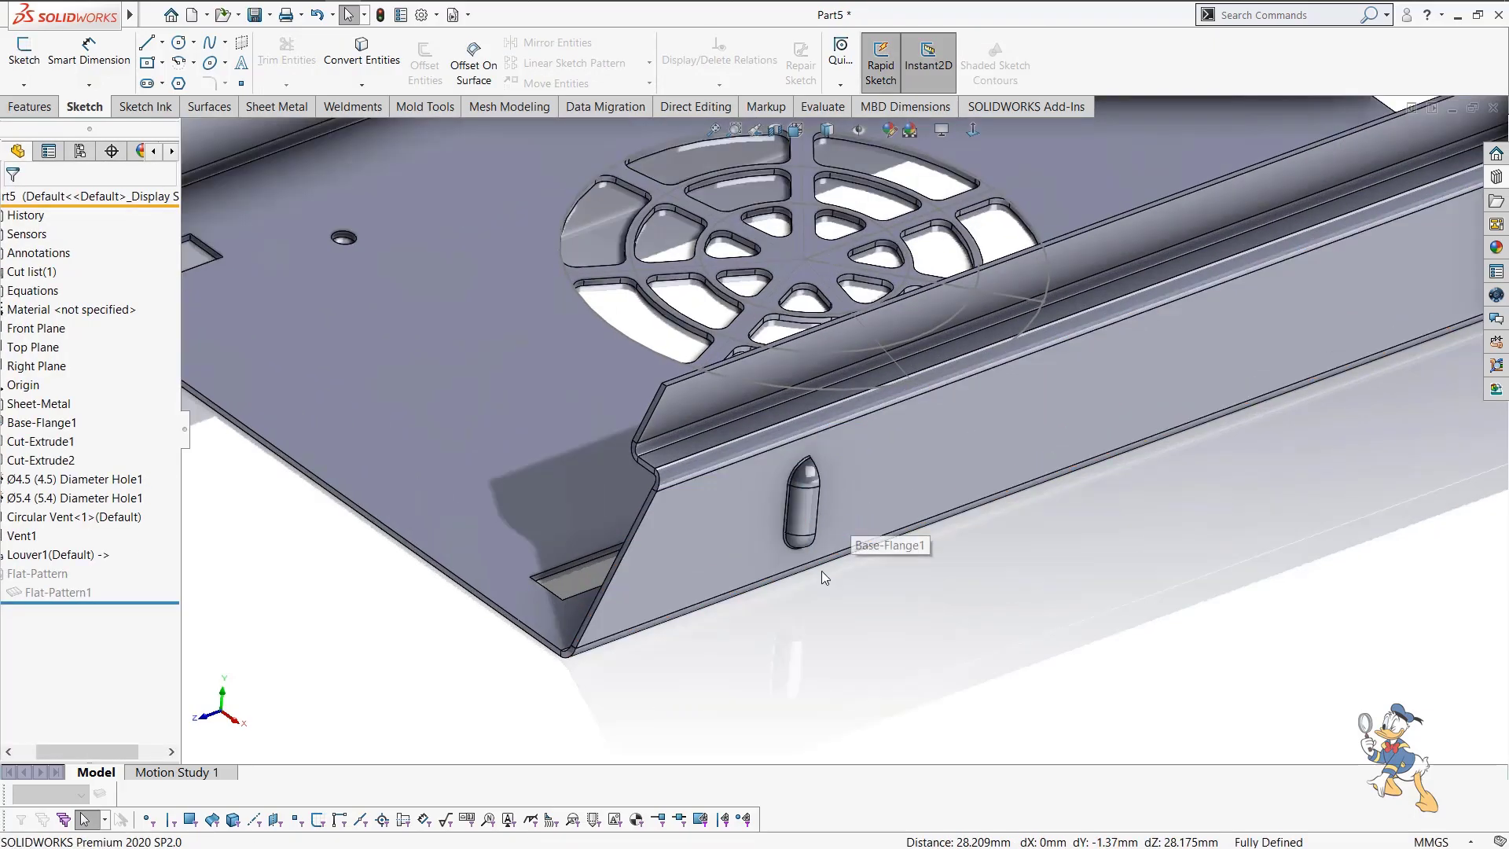
scroll(821, 575, up, 8)
middle_drag(767, 459, 885, 398)
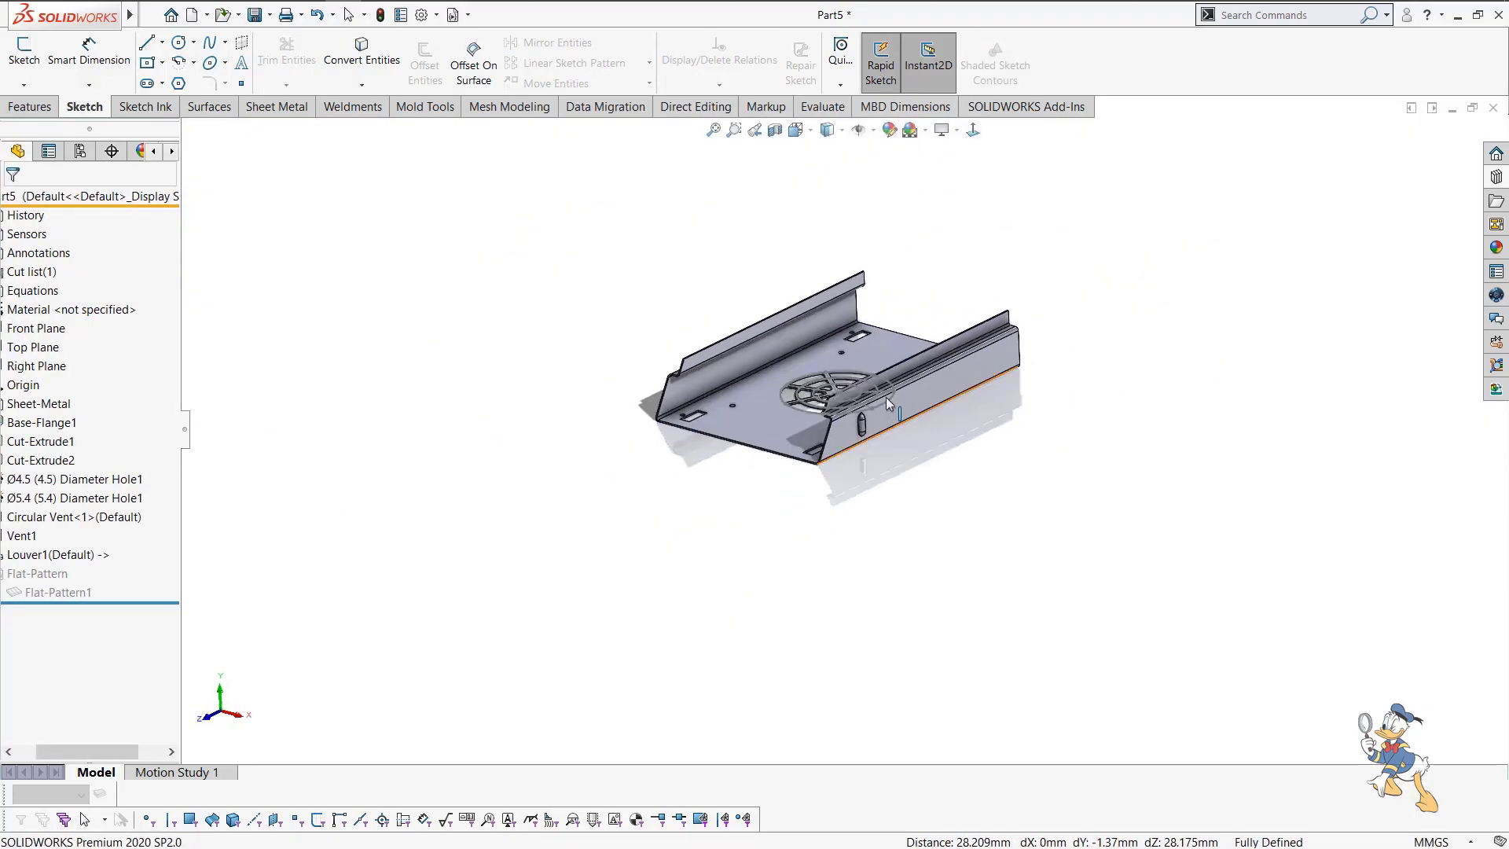
scroll(893, 399, down, 5)
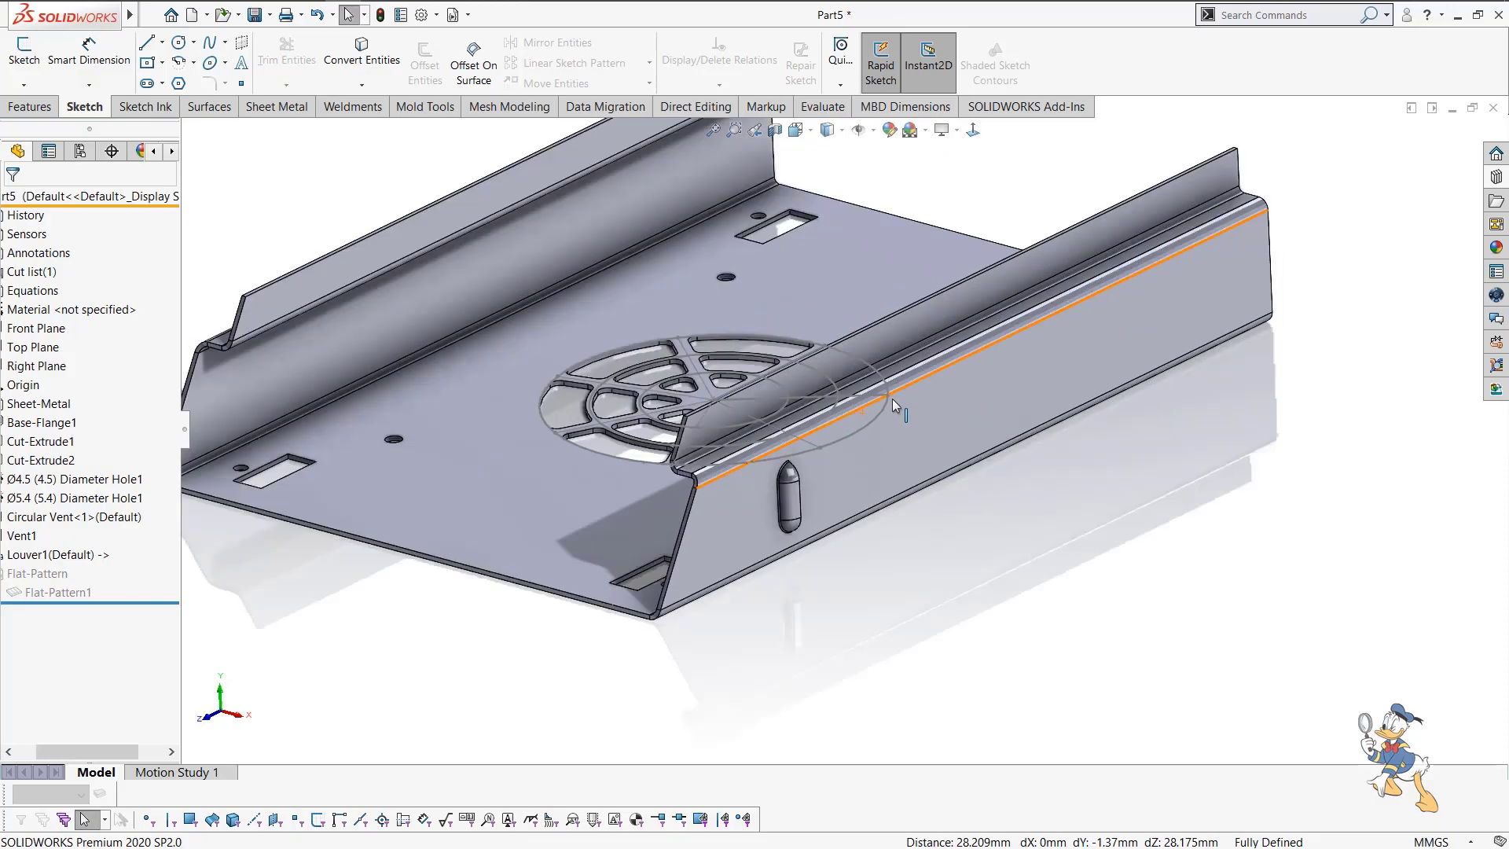
click(51, 107)
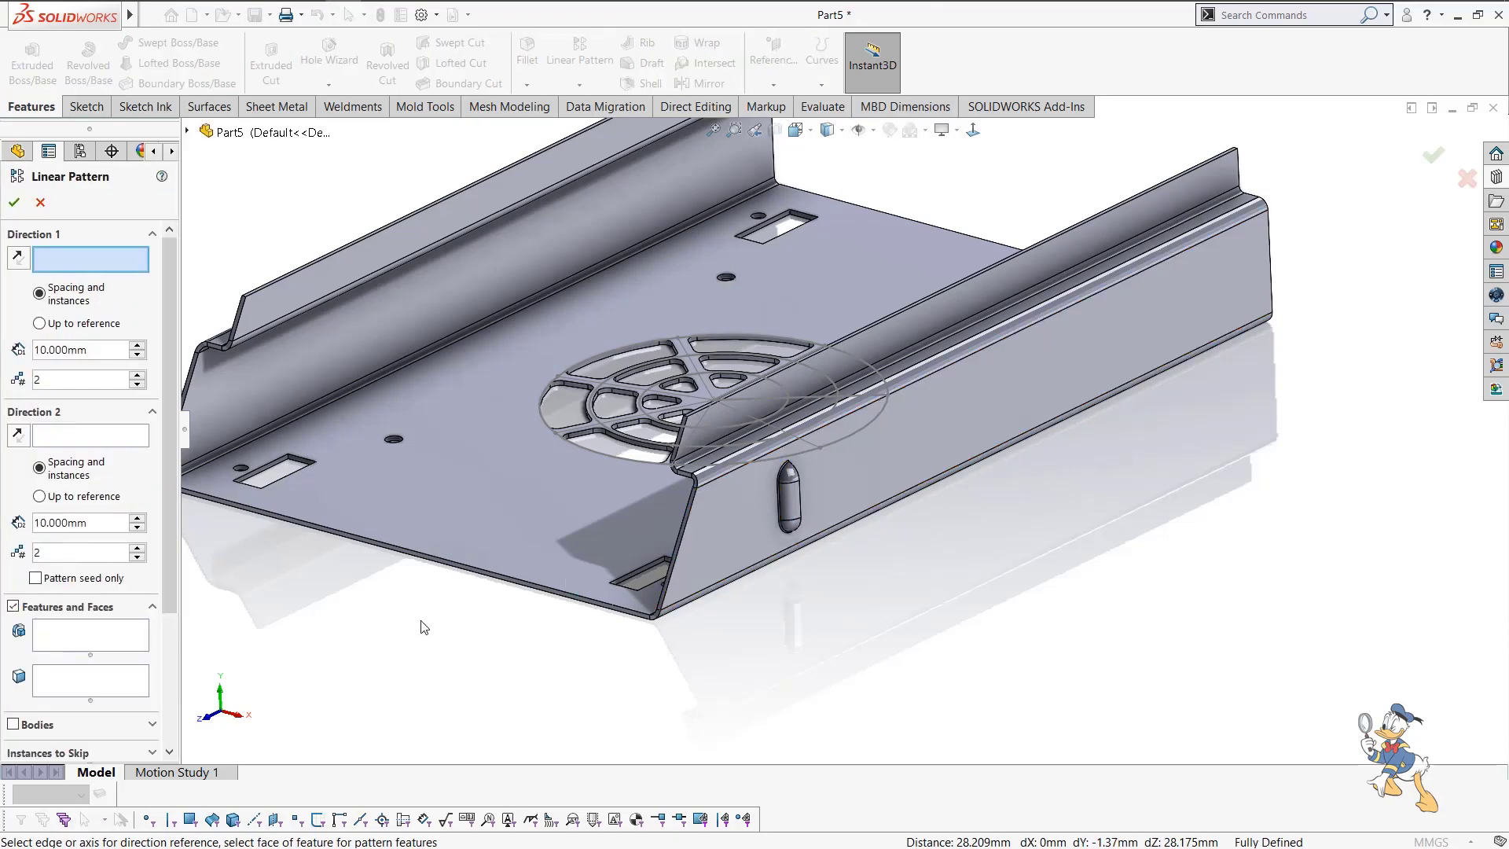
drag(173, 539, 162, 696)
click(62, 637)
scroll(176, 470, up, 4)
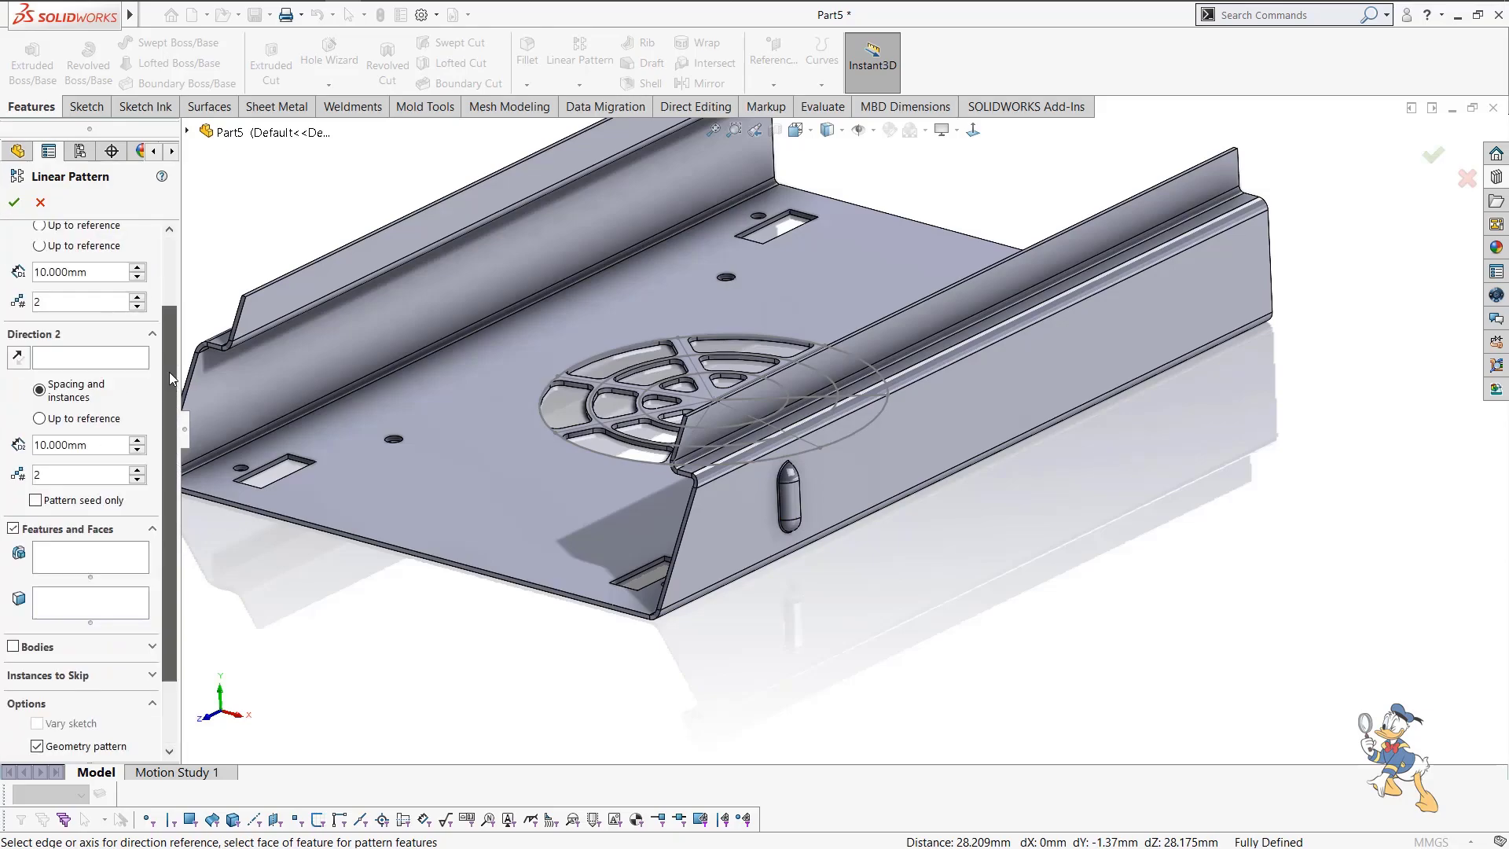
scroll(158, 385, up, 2)
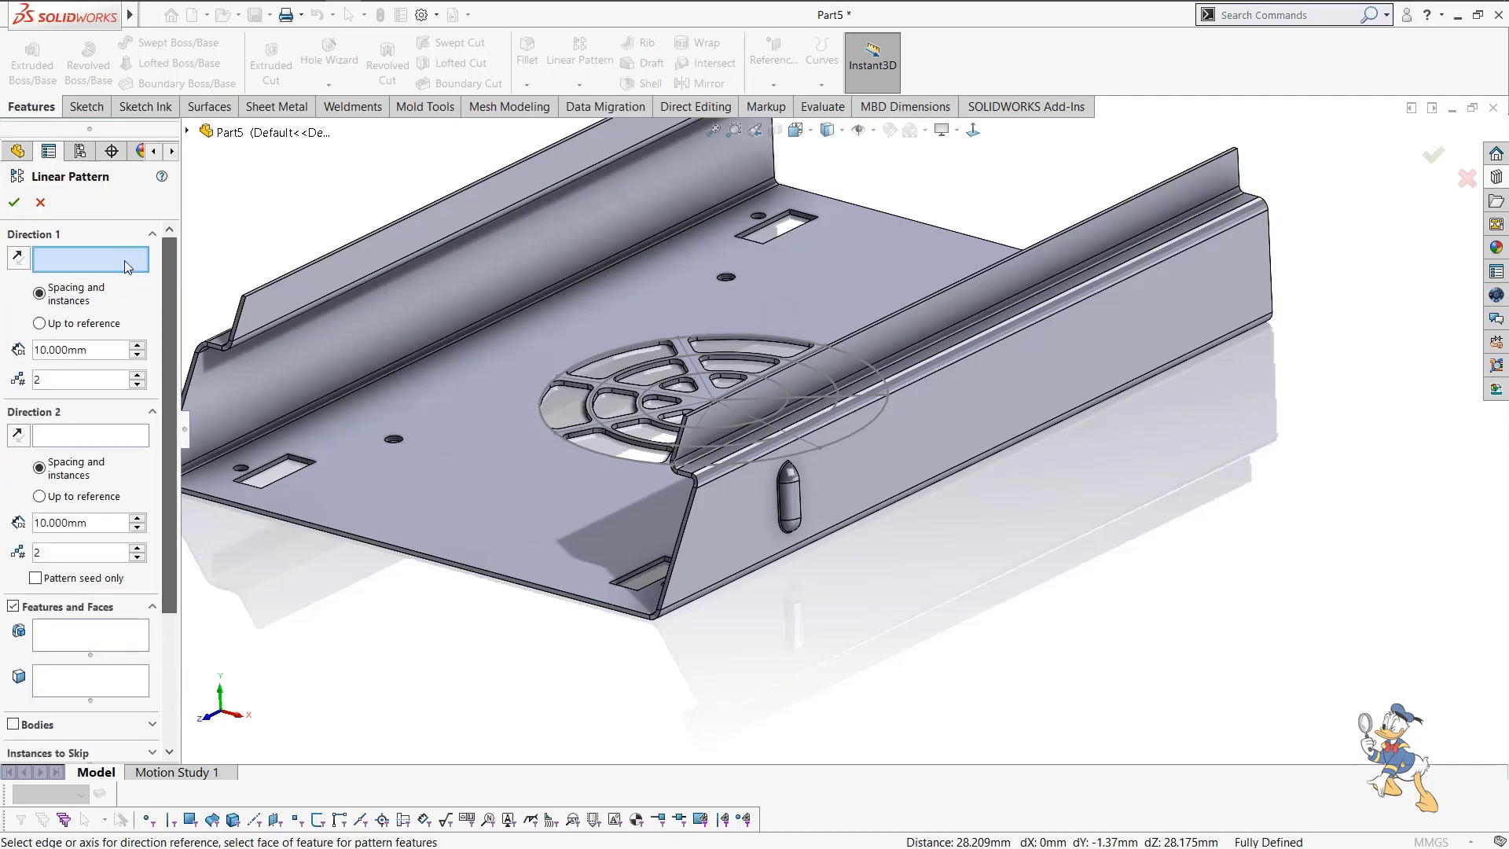
click(716, 479)
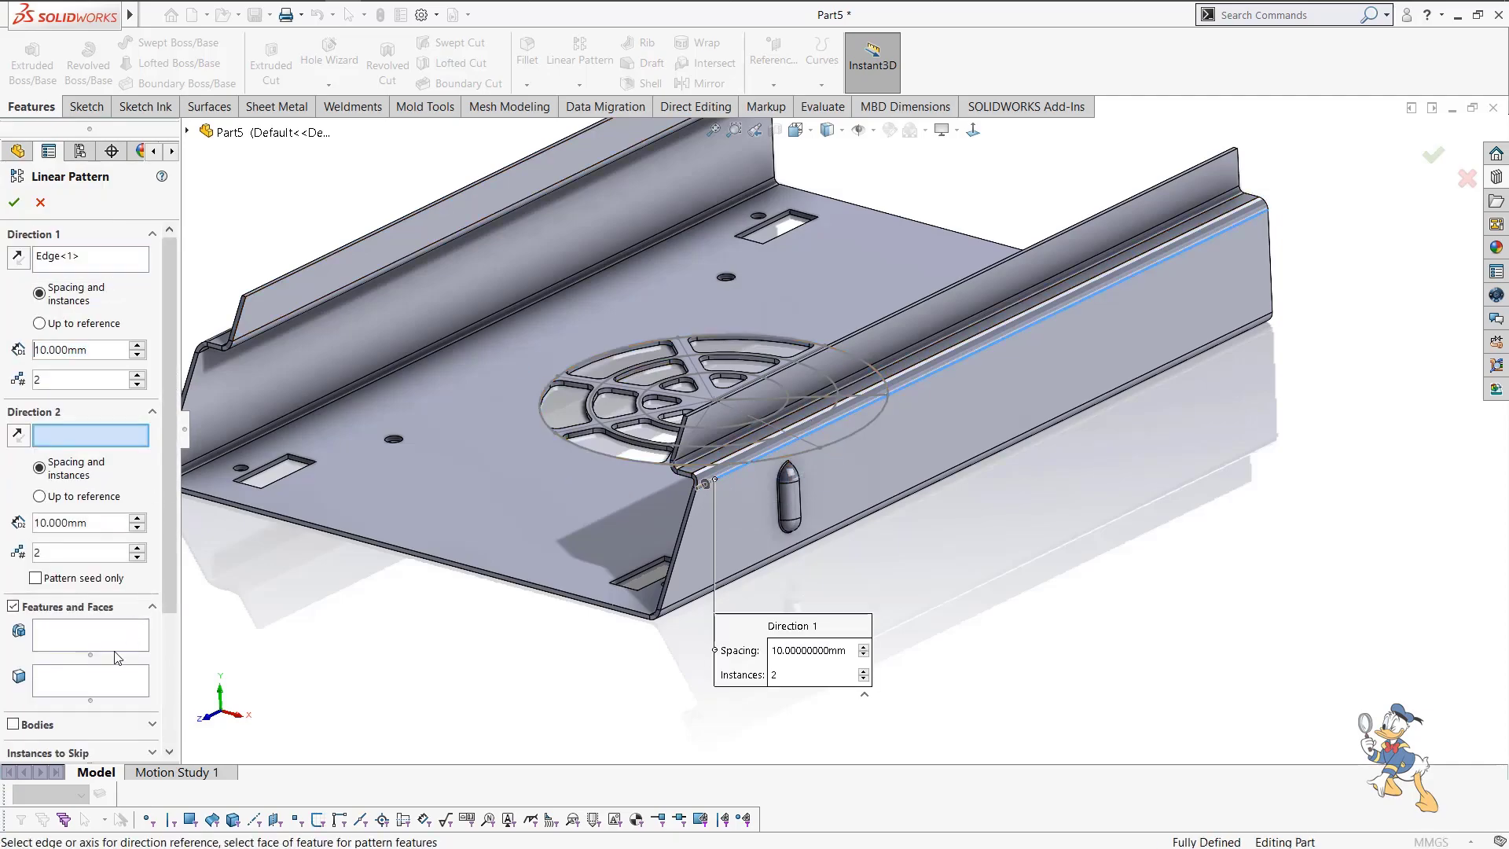
click(83, 646)
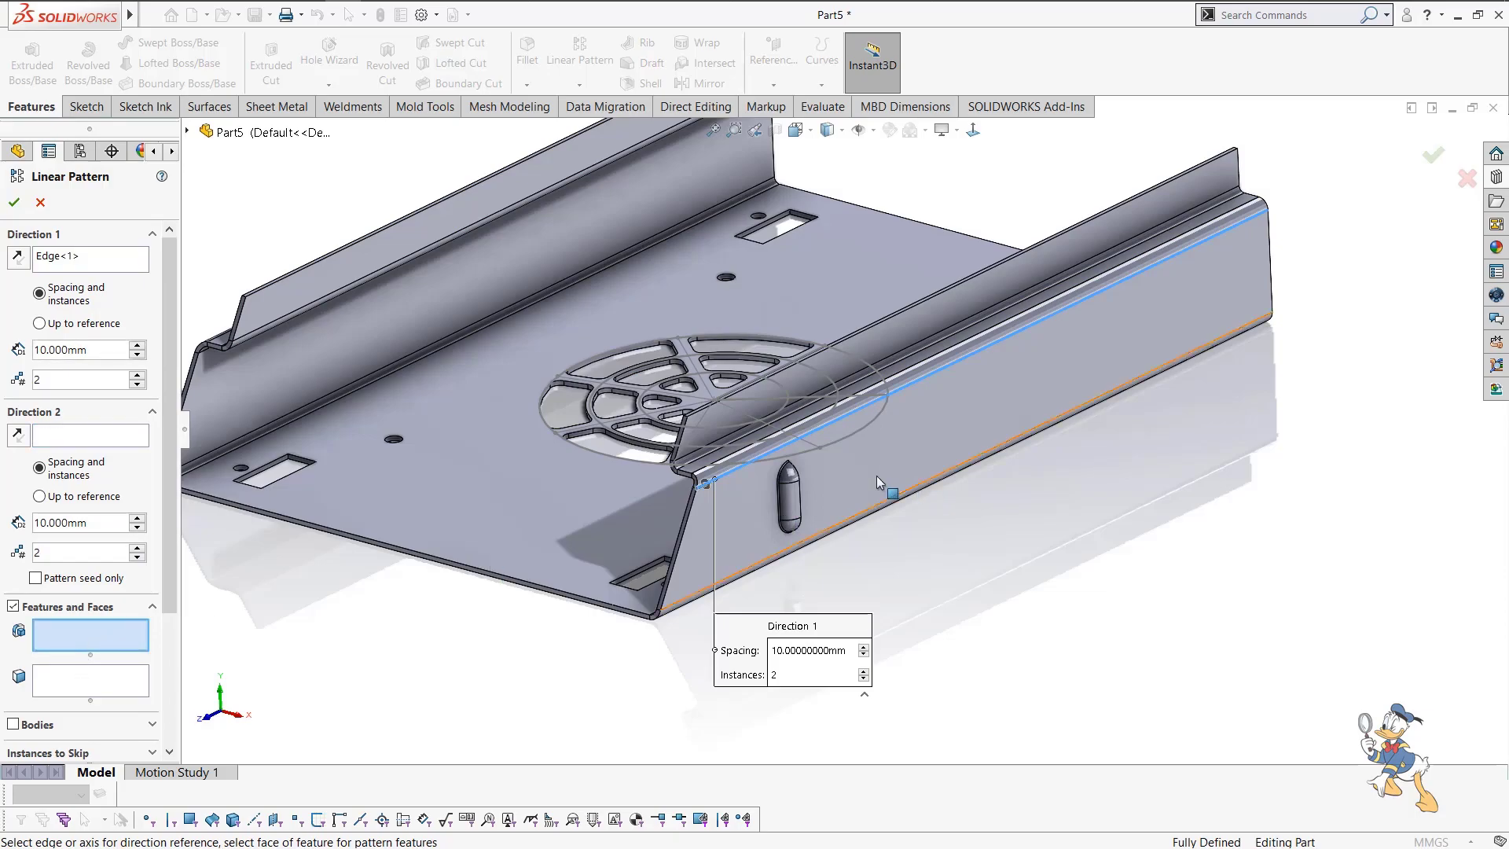
click(790, 495)
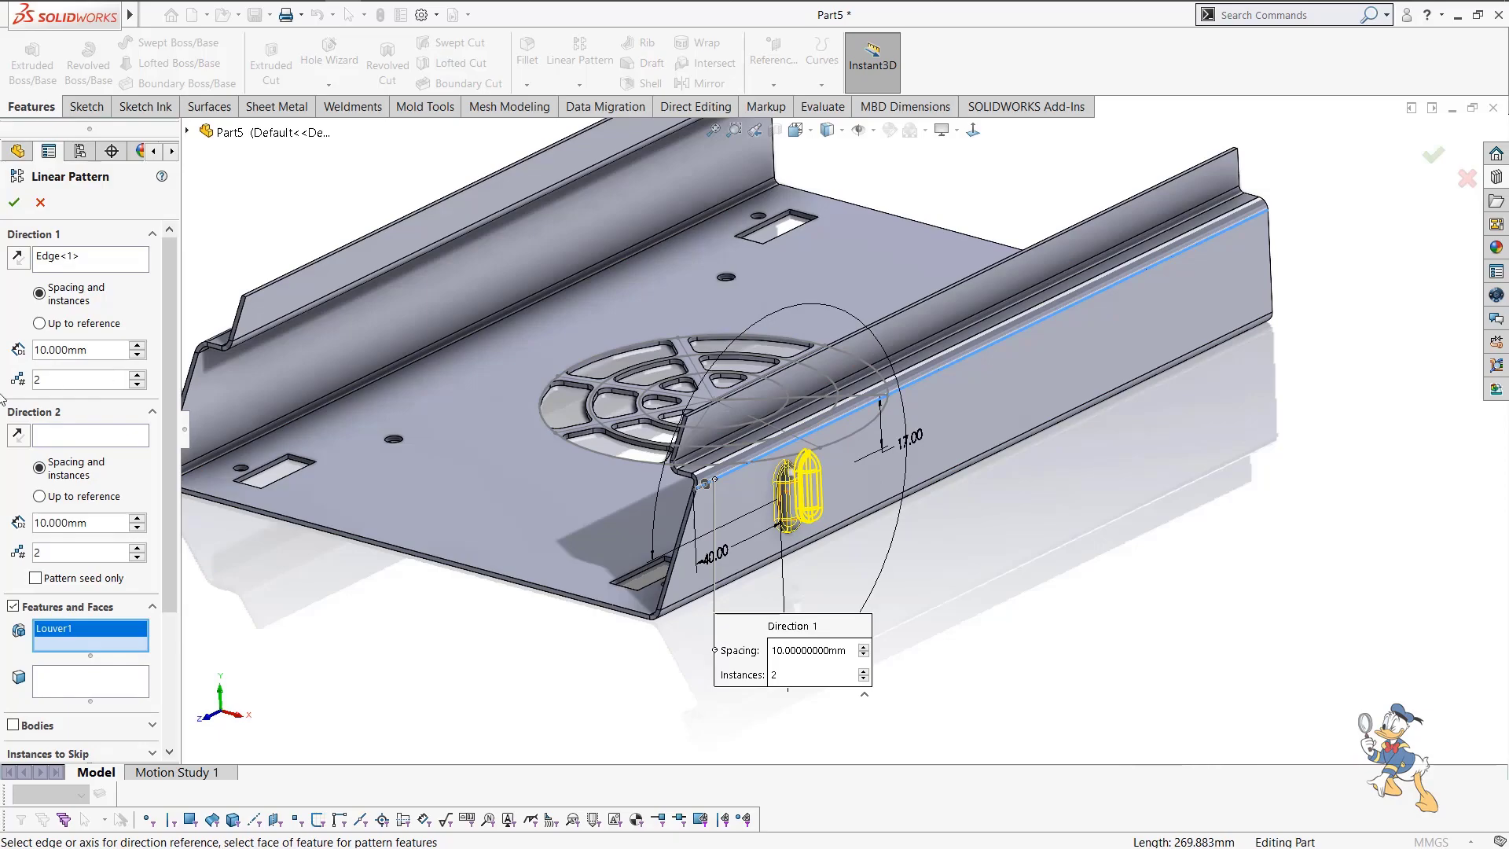
Set the louver pattern to 5 instances at 15 mm spacing and finish the linear pattern.
text(5)
key(Return)
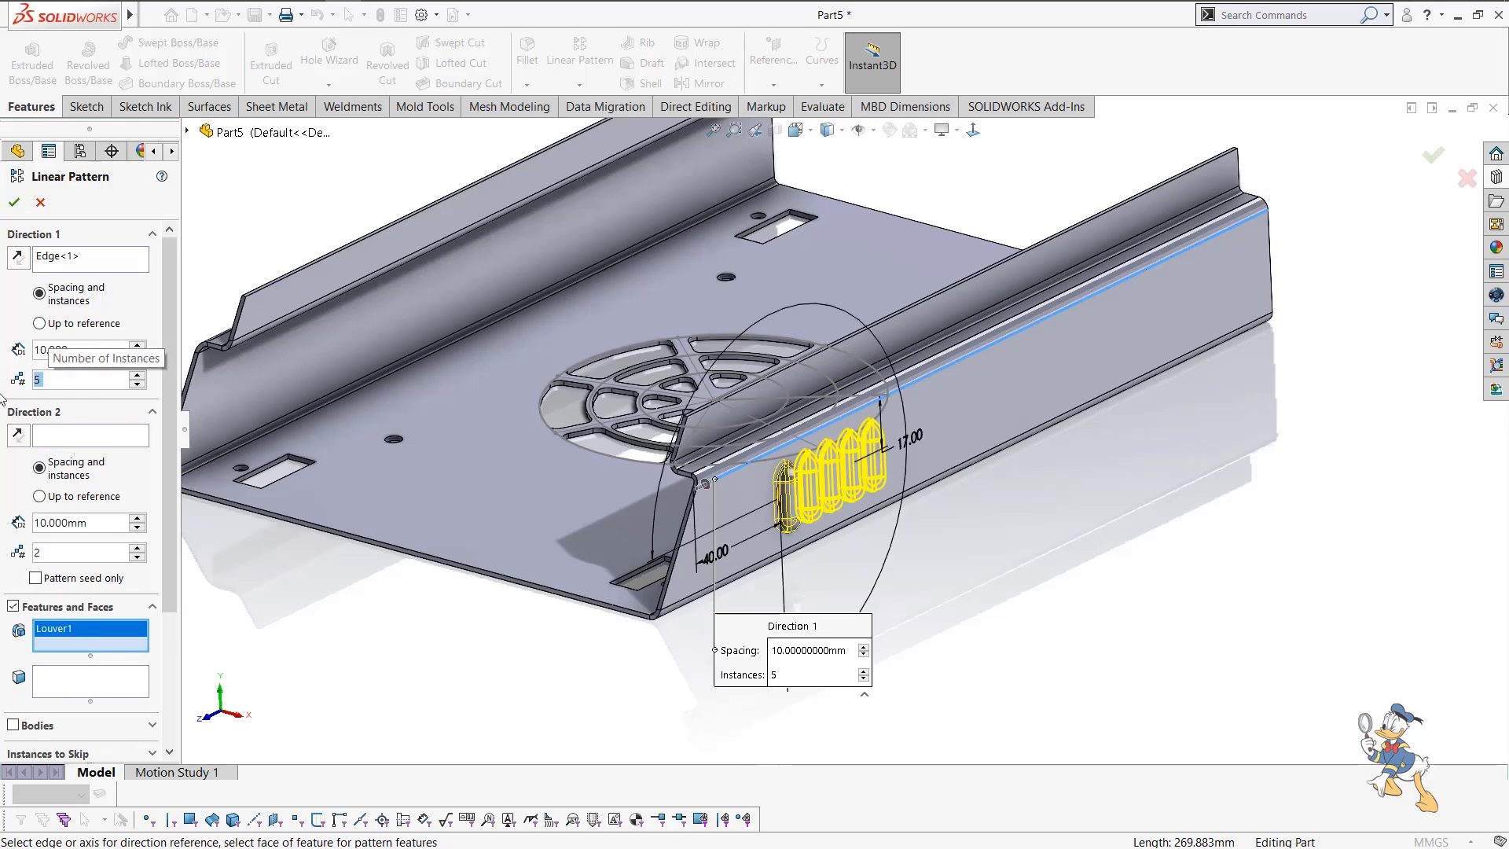
double_click(60, 348)
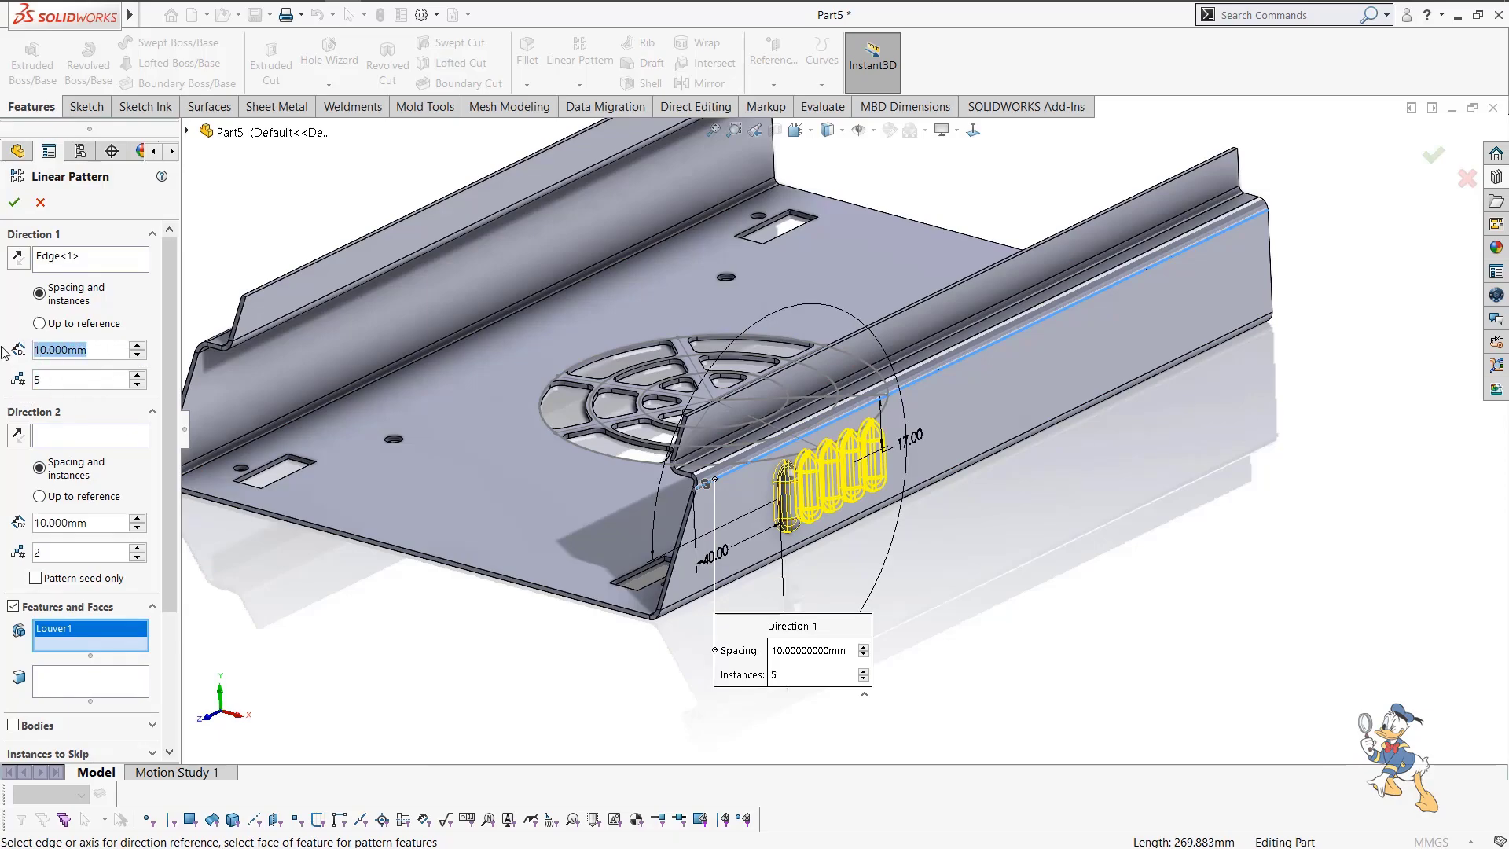
text(15)
key(Return)
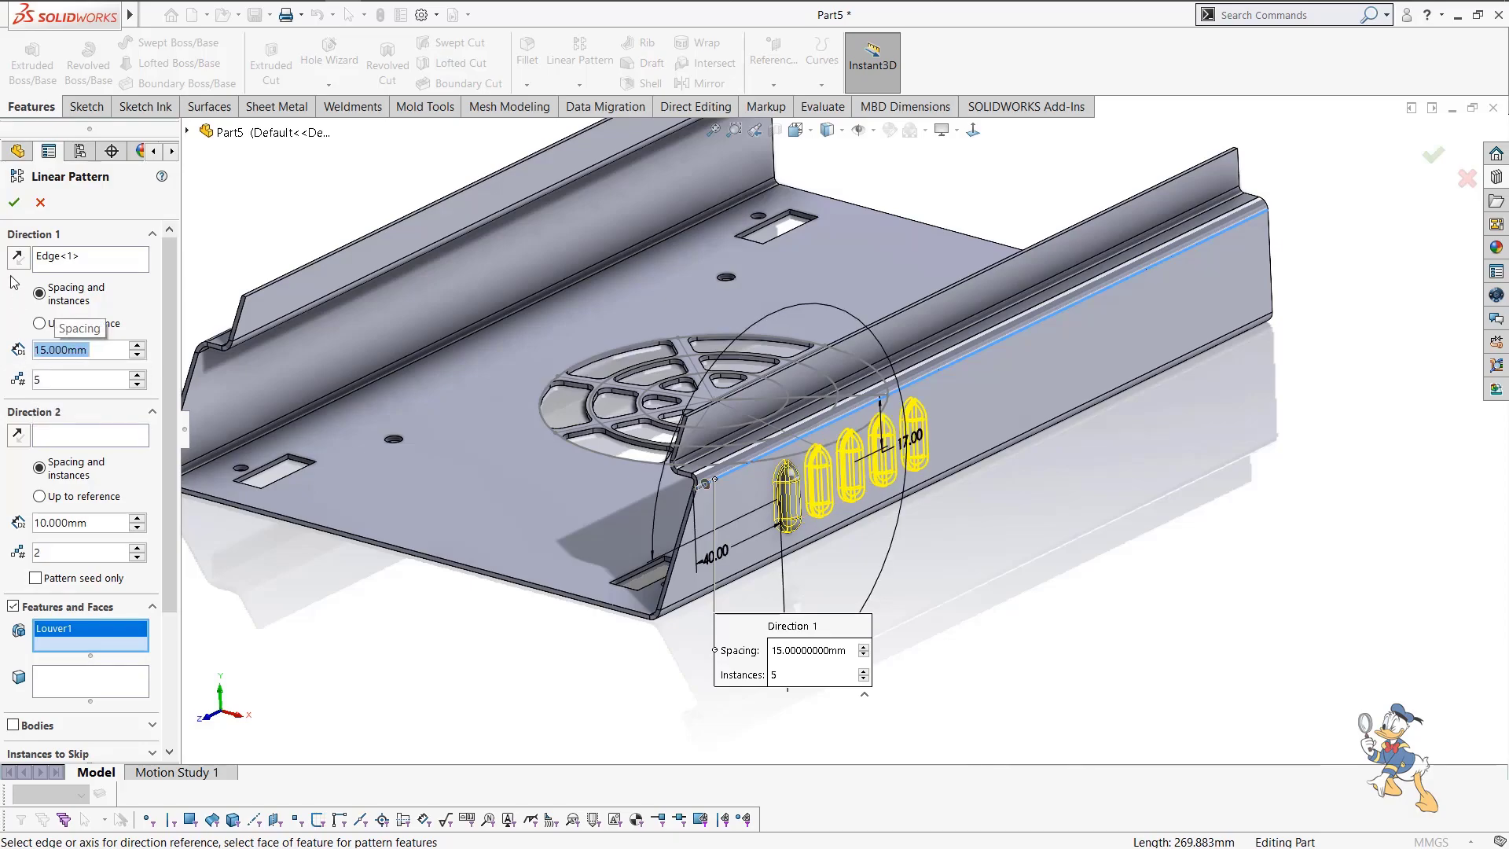
click(14, 203)
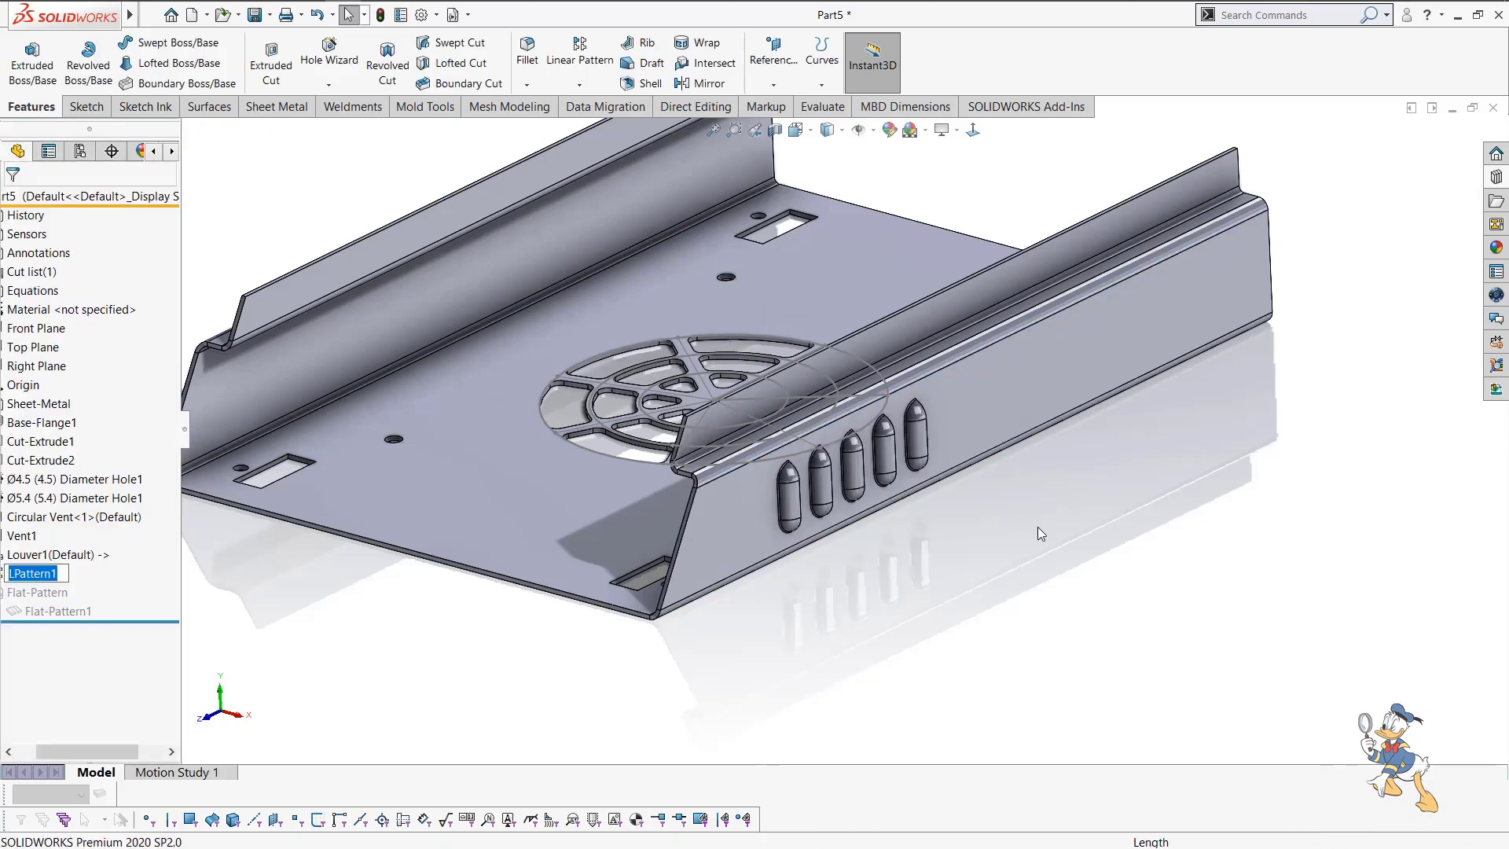
scroll(1036, 527, up, 1)
middle_drag(904, 442, 1021, 540)
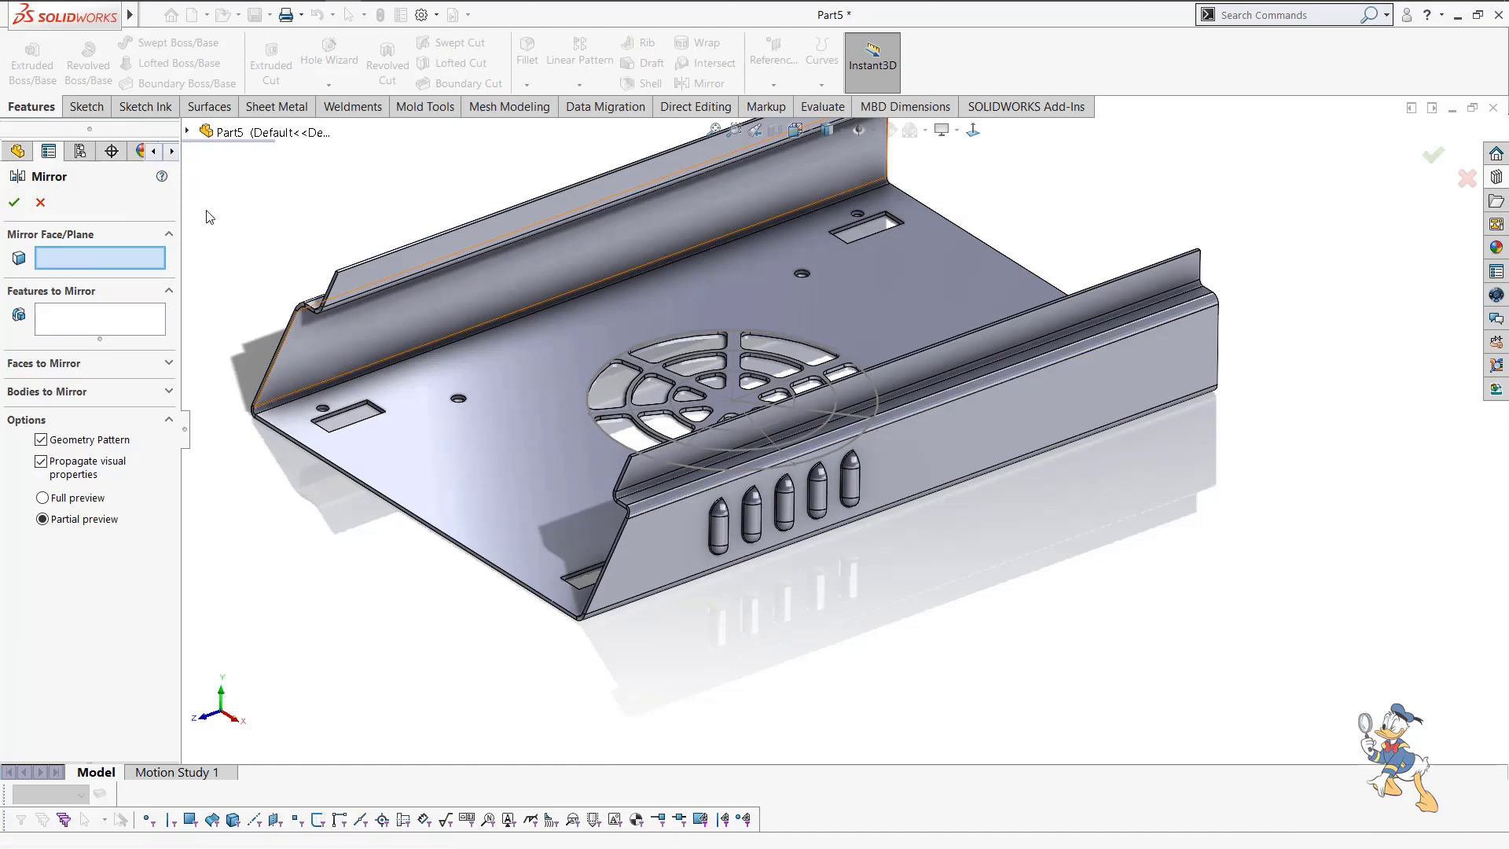
Mirror the louver pattern LPattern1 about the Right Plane onto the opposite side wall.
click(188, 131)
click(250, 304)
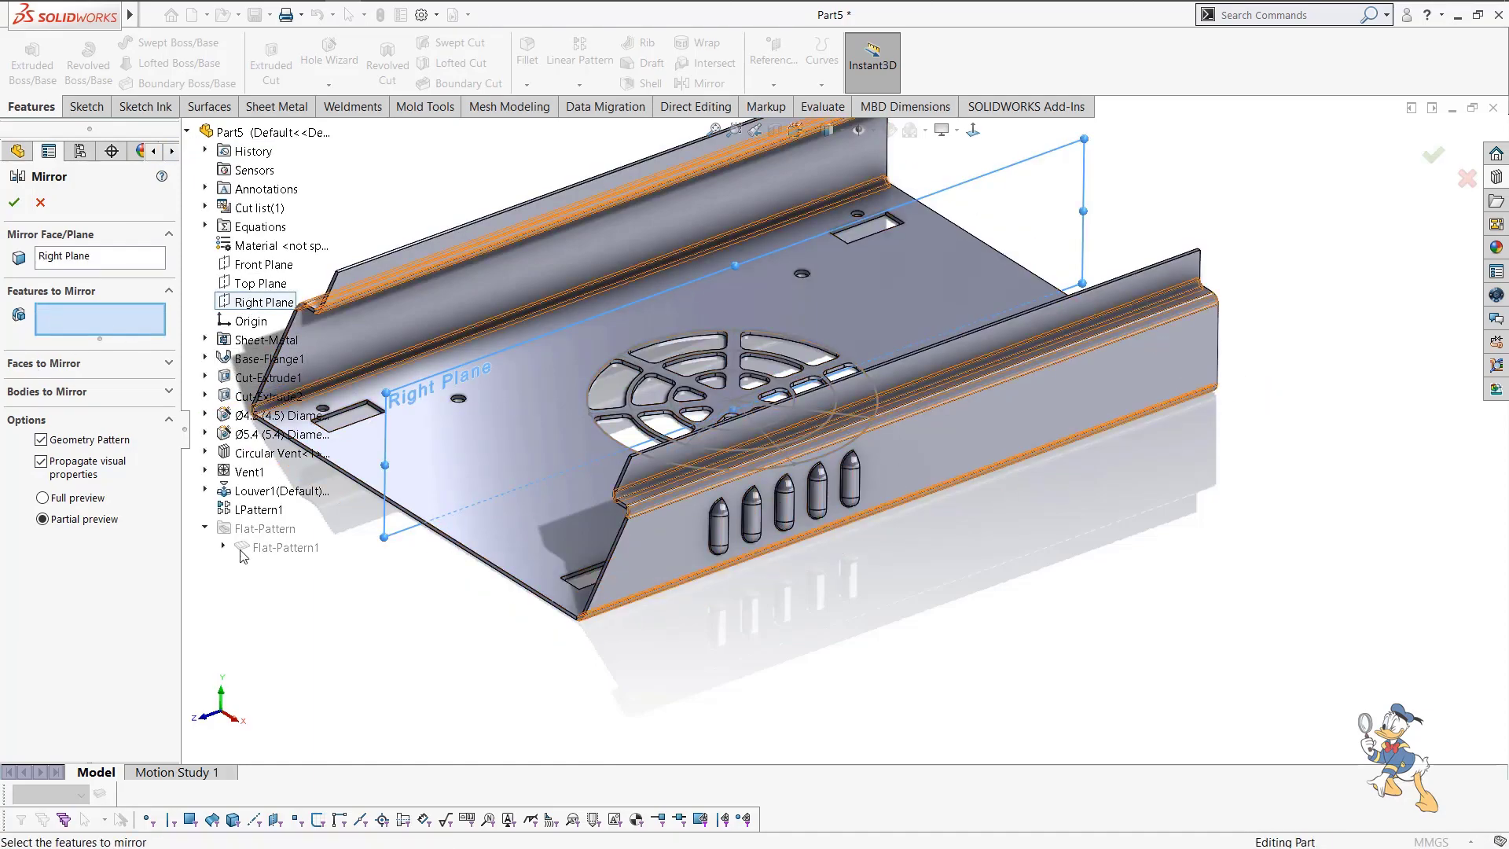
click(250, 509)
click(13, 204)
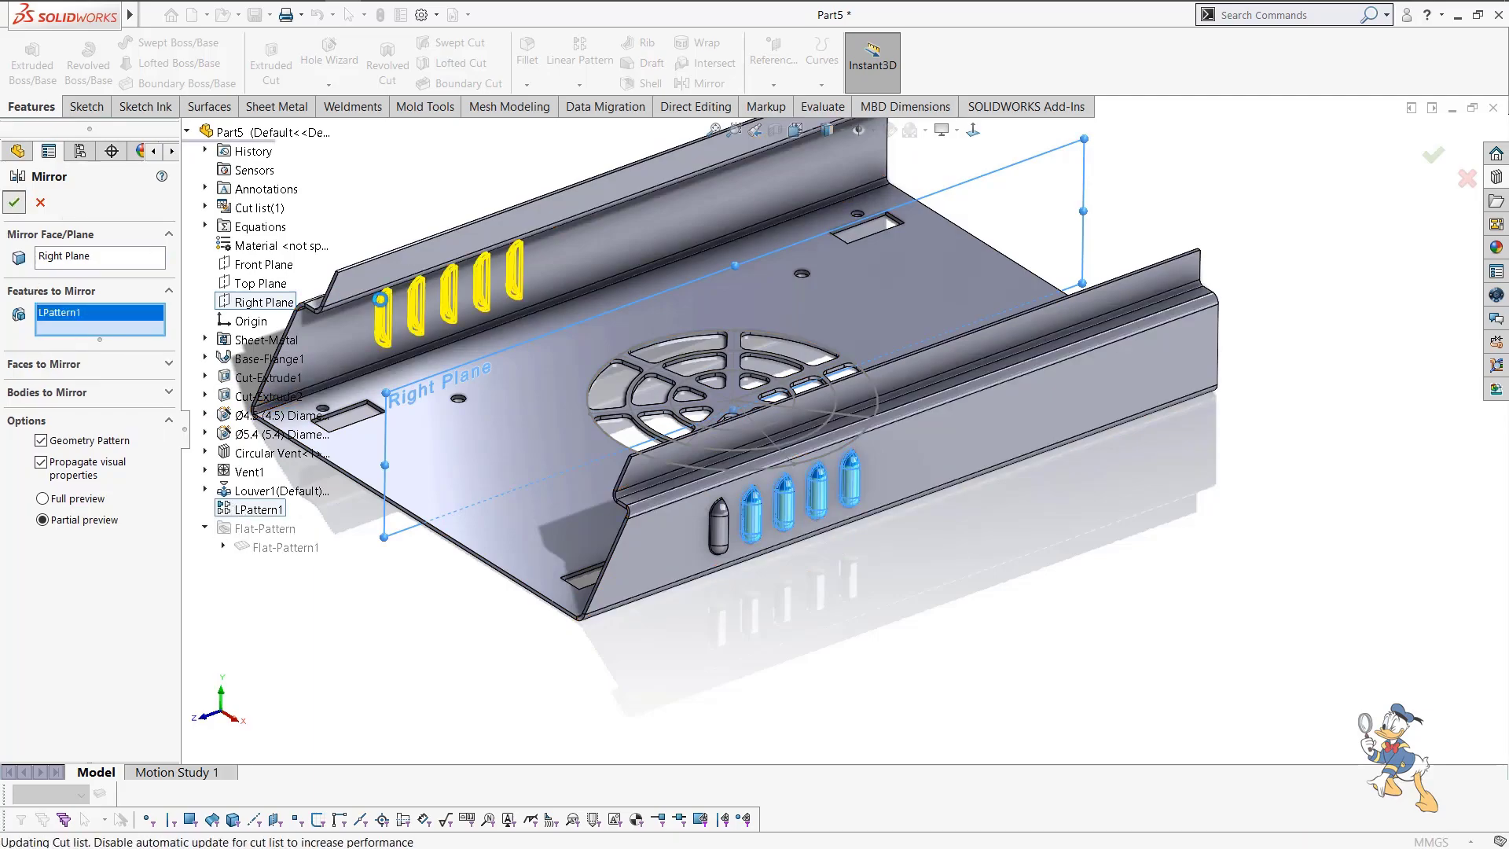
scroll(558, 380, up, 3)
click(595, 512)
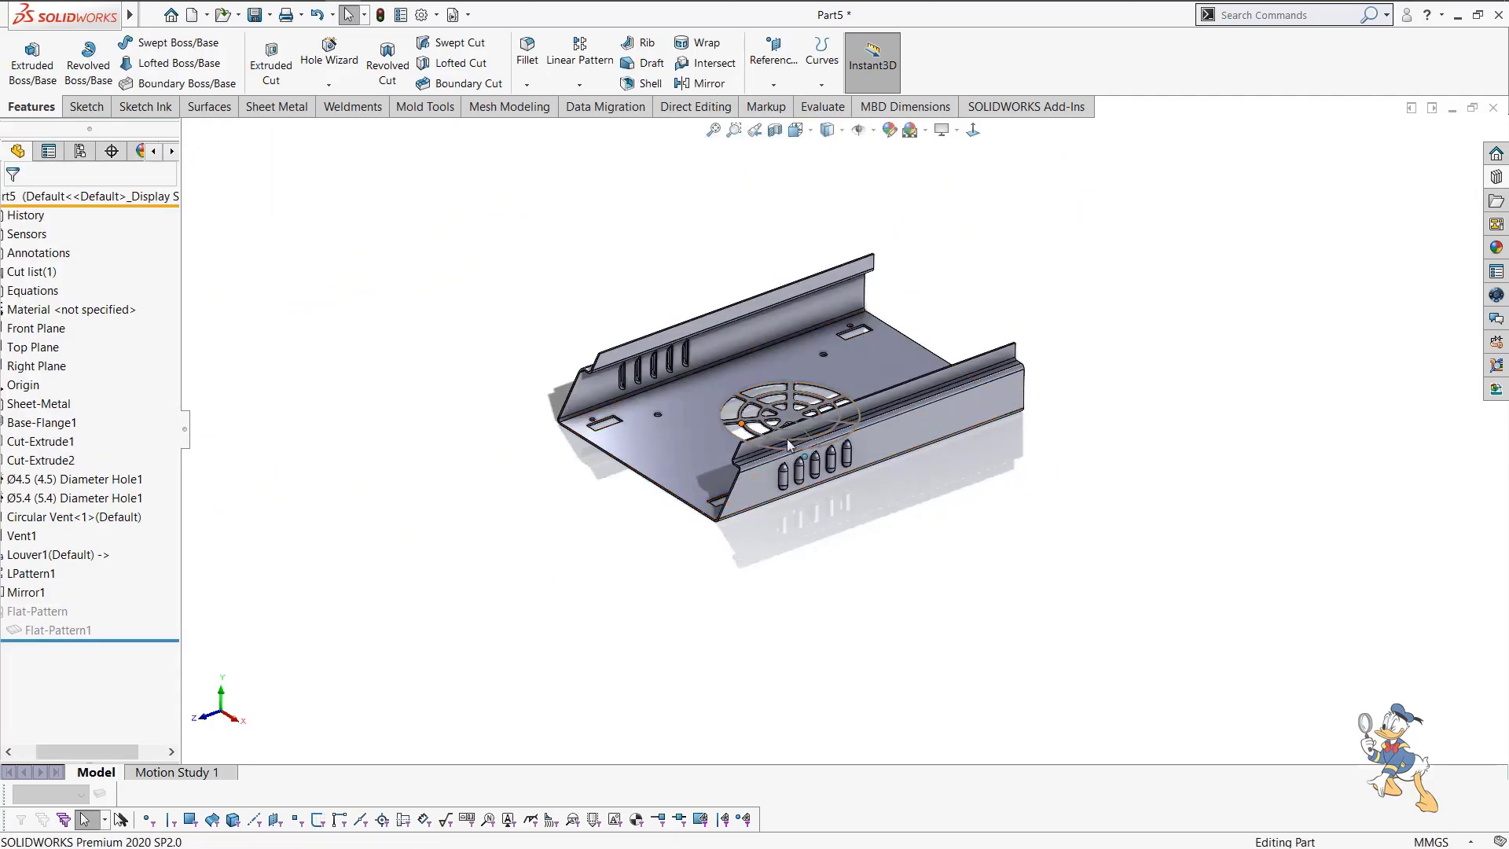
Start a fill pattern using the outer face of the side wall with the original louvers as the fill boundary.
scroll(731, 441, down, 5)
middle_drag(810, 432, 888, 468)
scroll(904, 476, up, 5)
scroll(1103, 494, down, 4)
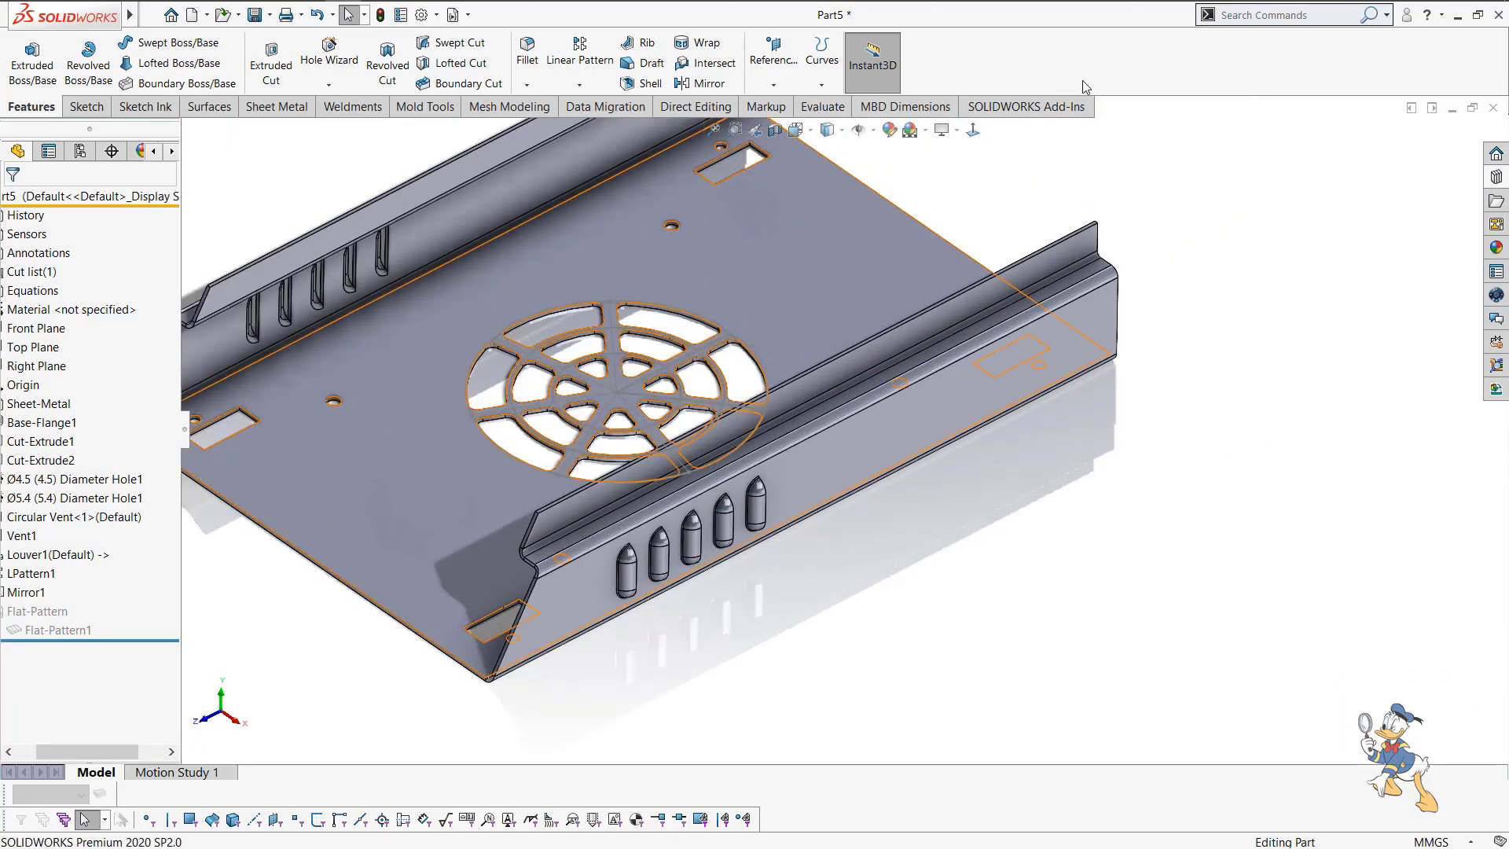
text(fil)
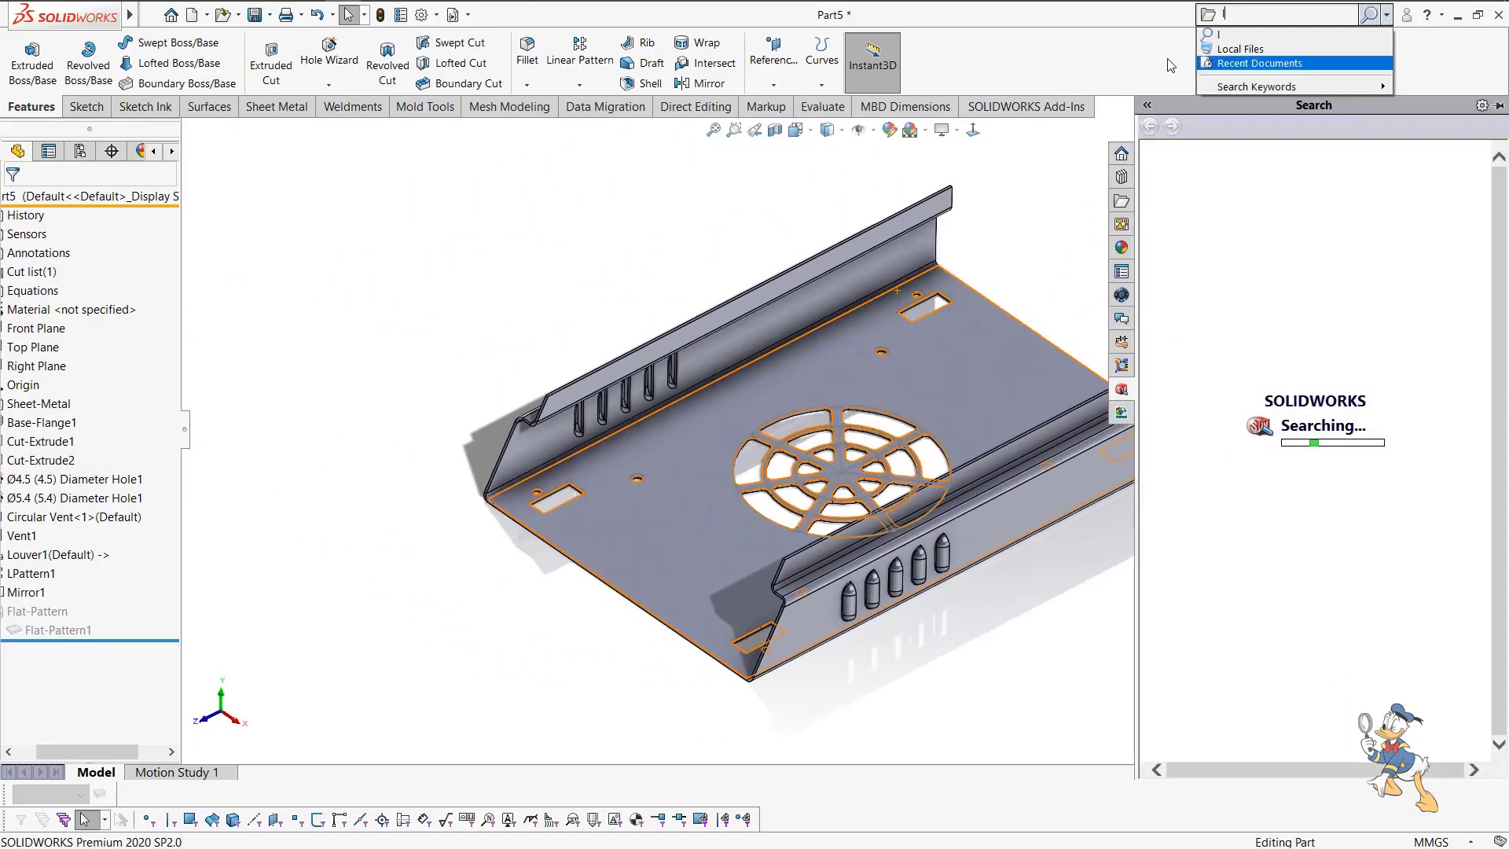
click(580, 84)
click(599, 222)
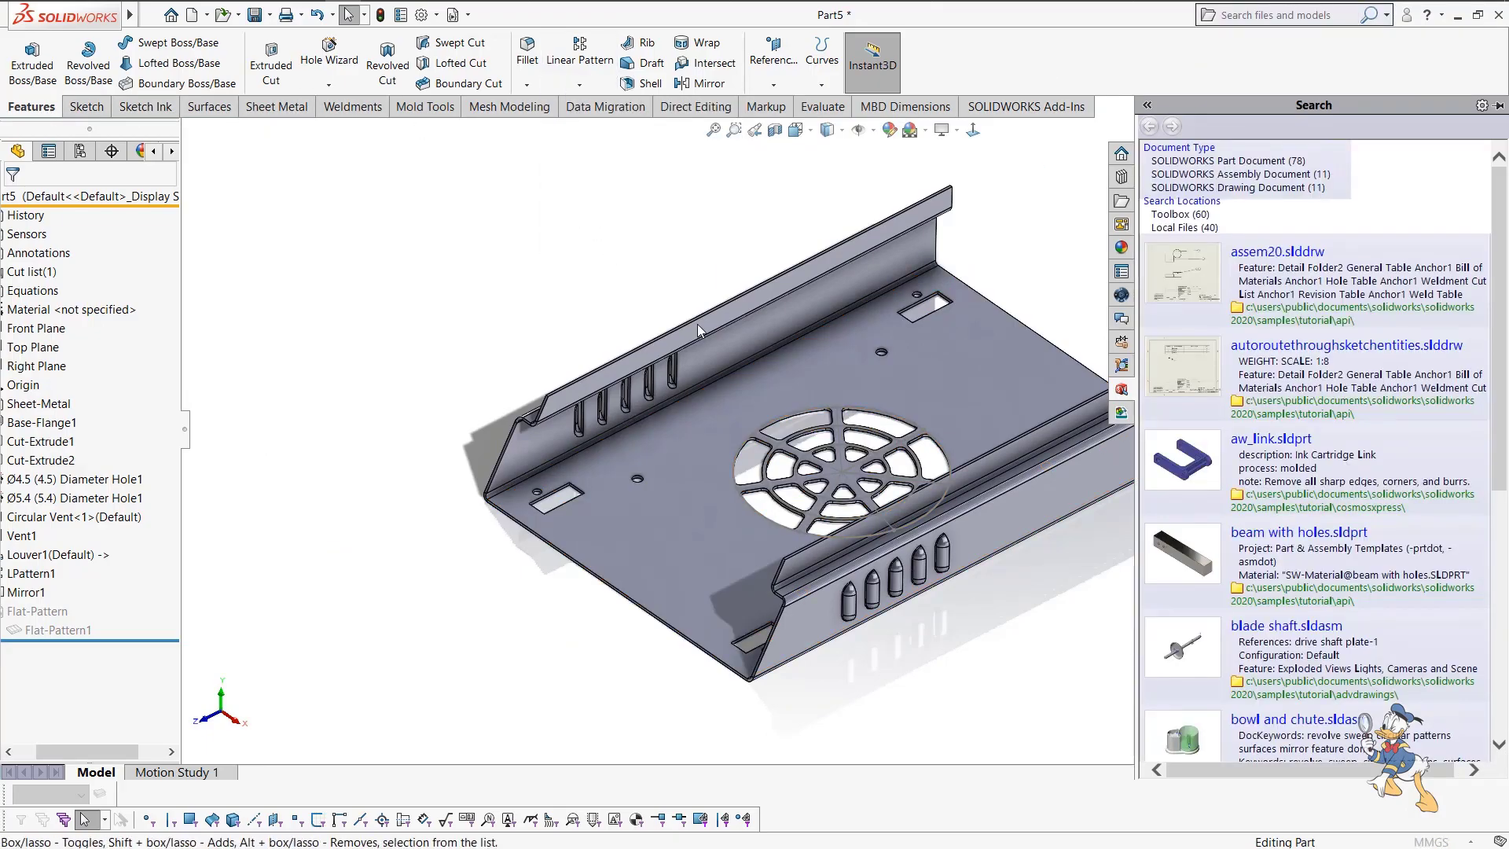
scroll(1004, 479, down, 3)
click(970, 486)
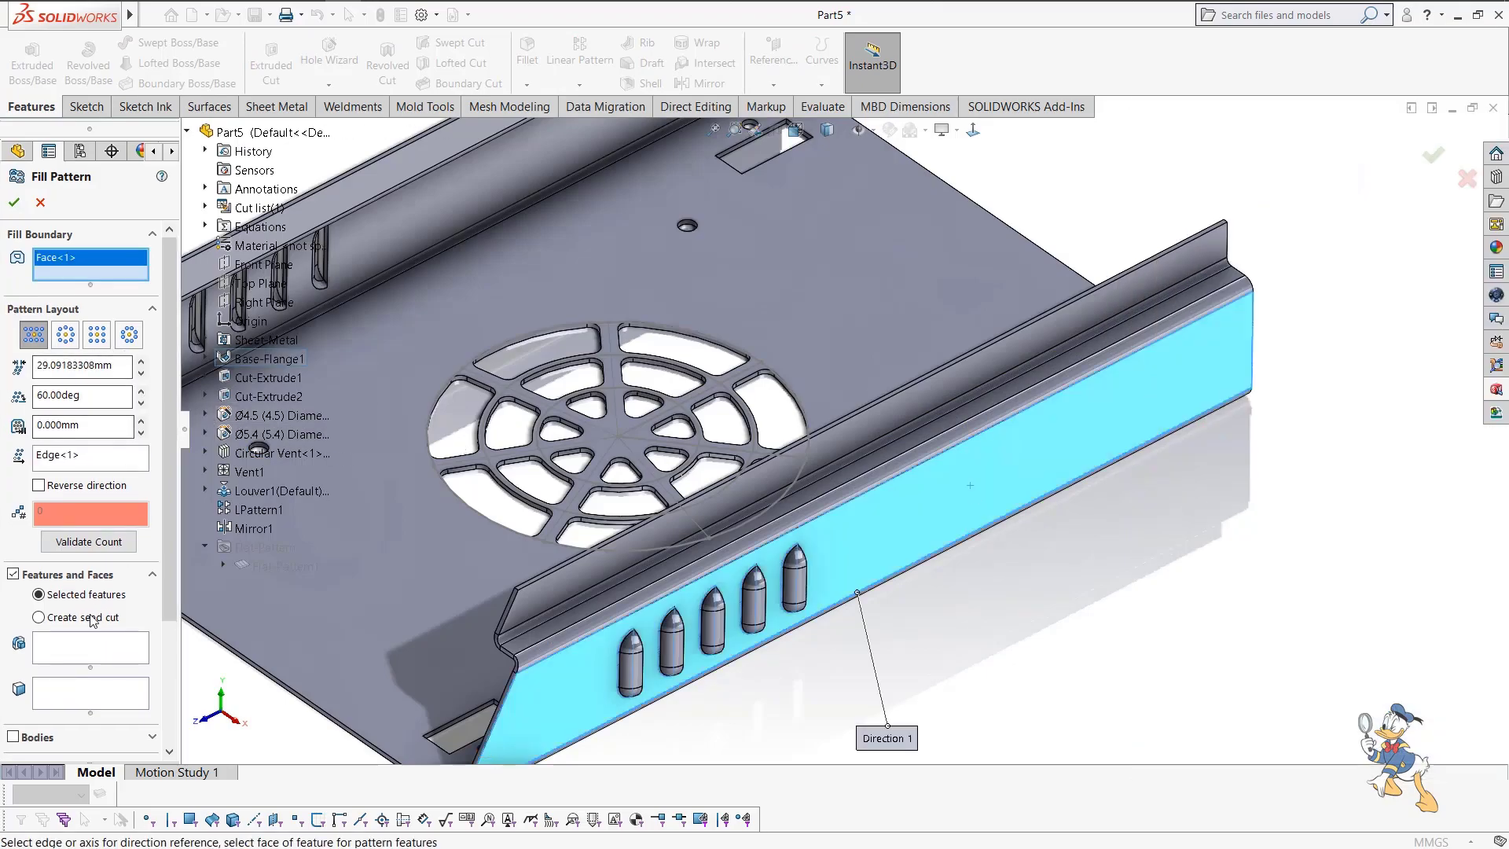
Use a created seed cut with a square shape for the fill pattern.
click(40, 617)
scroll(174, 619, down, 5)
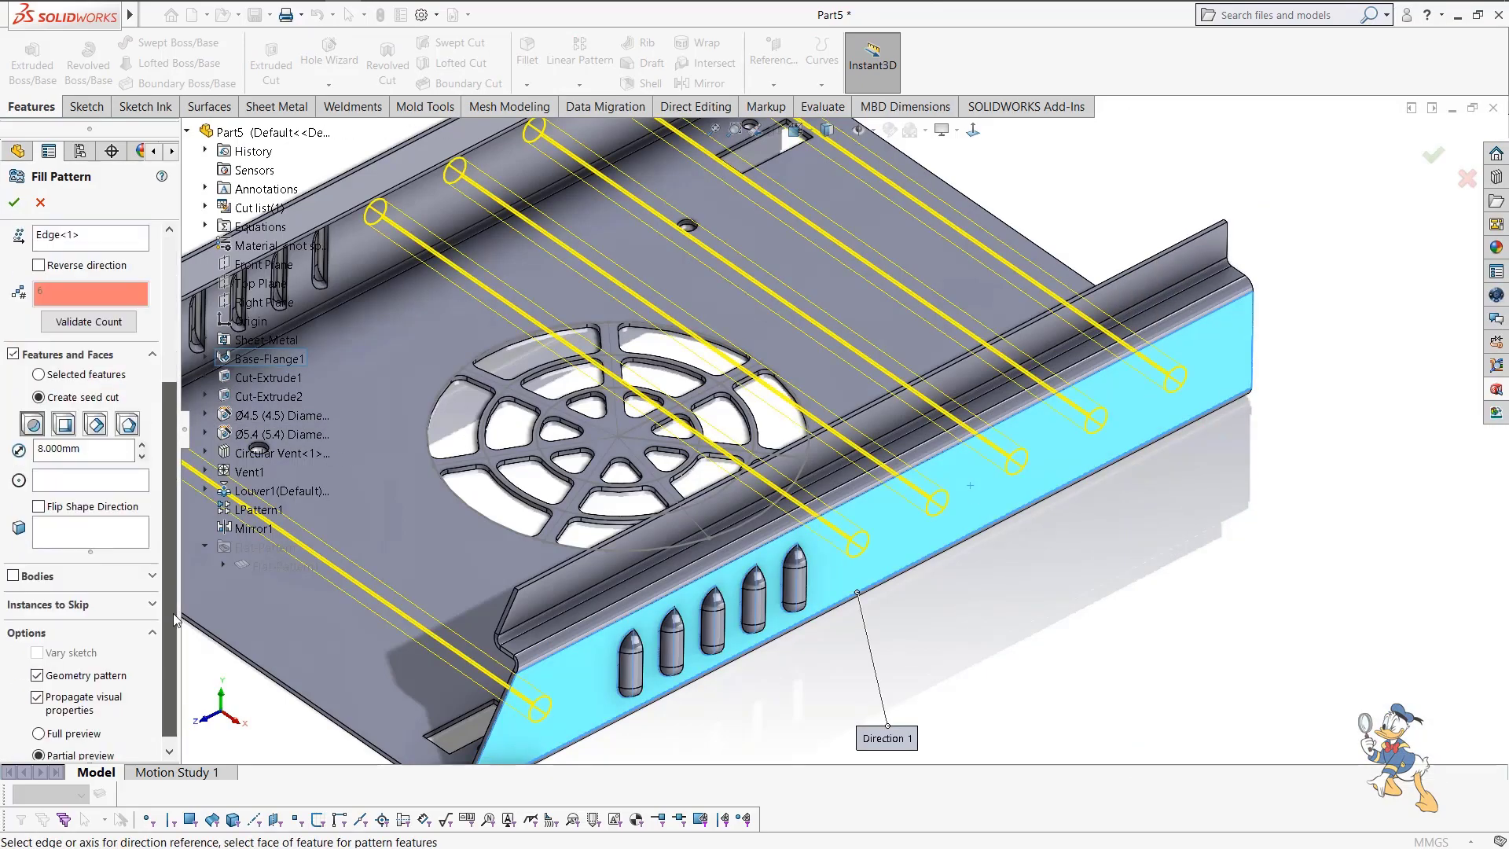
click(64, 425)
scroll(168, 306, up, 5)
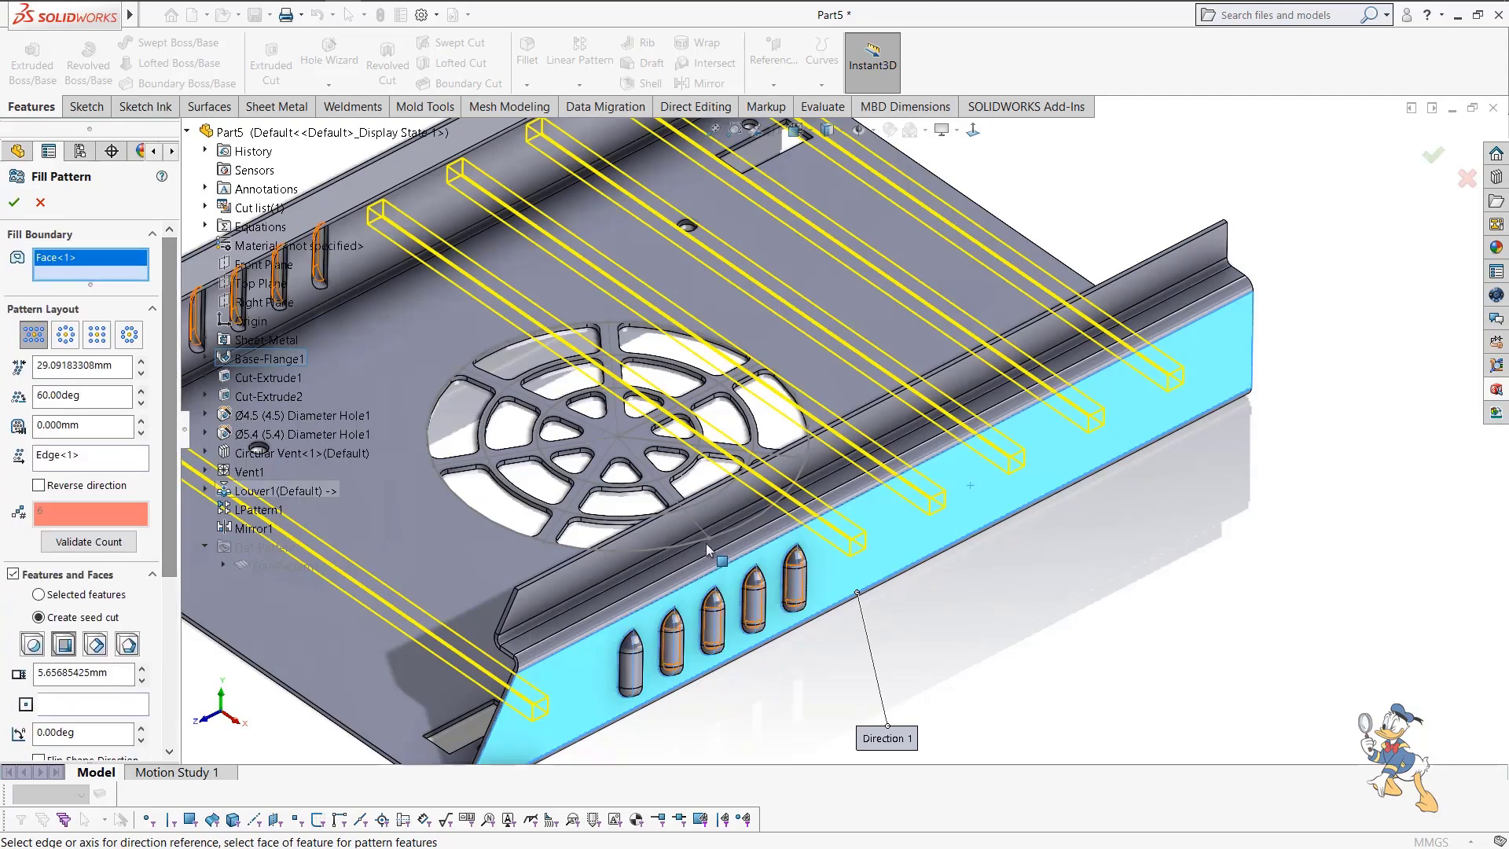
key(f)
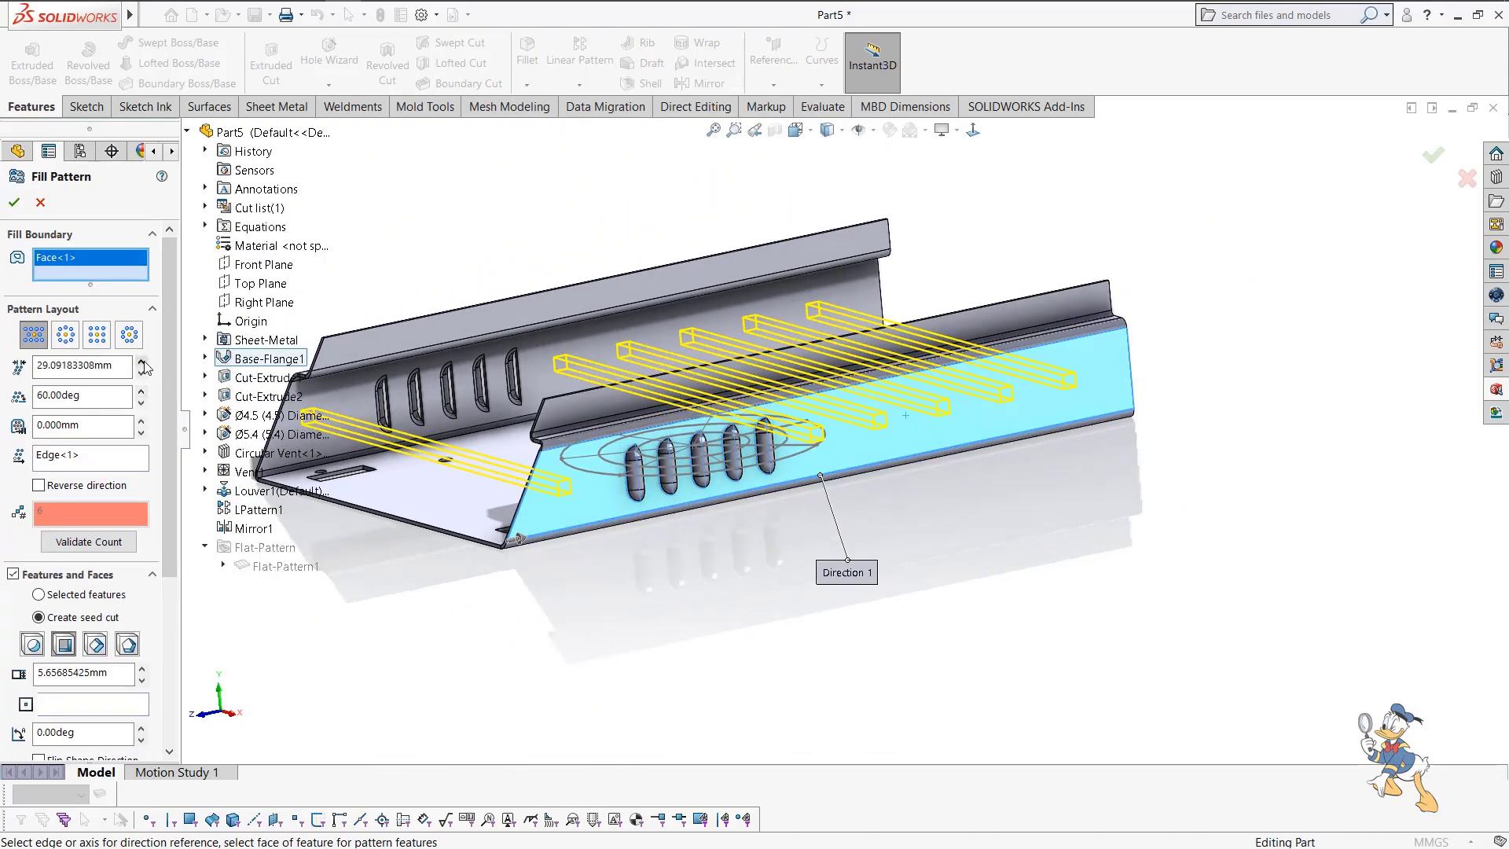
Reduce the fill pattern's instance spacing to 9.09183308 mm, keeping the 60° stagger angle.
click(141, 361)
click(141, 361)
click(142, 362)
click(141, 373)
click(140, 374)
click(140, 373)
click(141, 374)
click(141, 373)
middle_drag(1115, 496, 1072, 497)
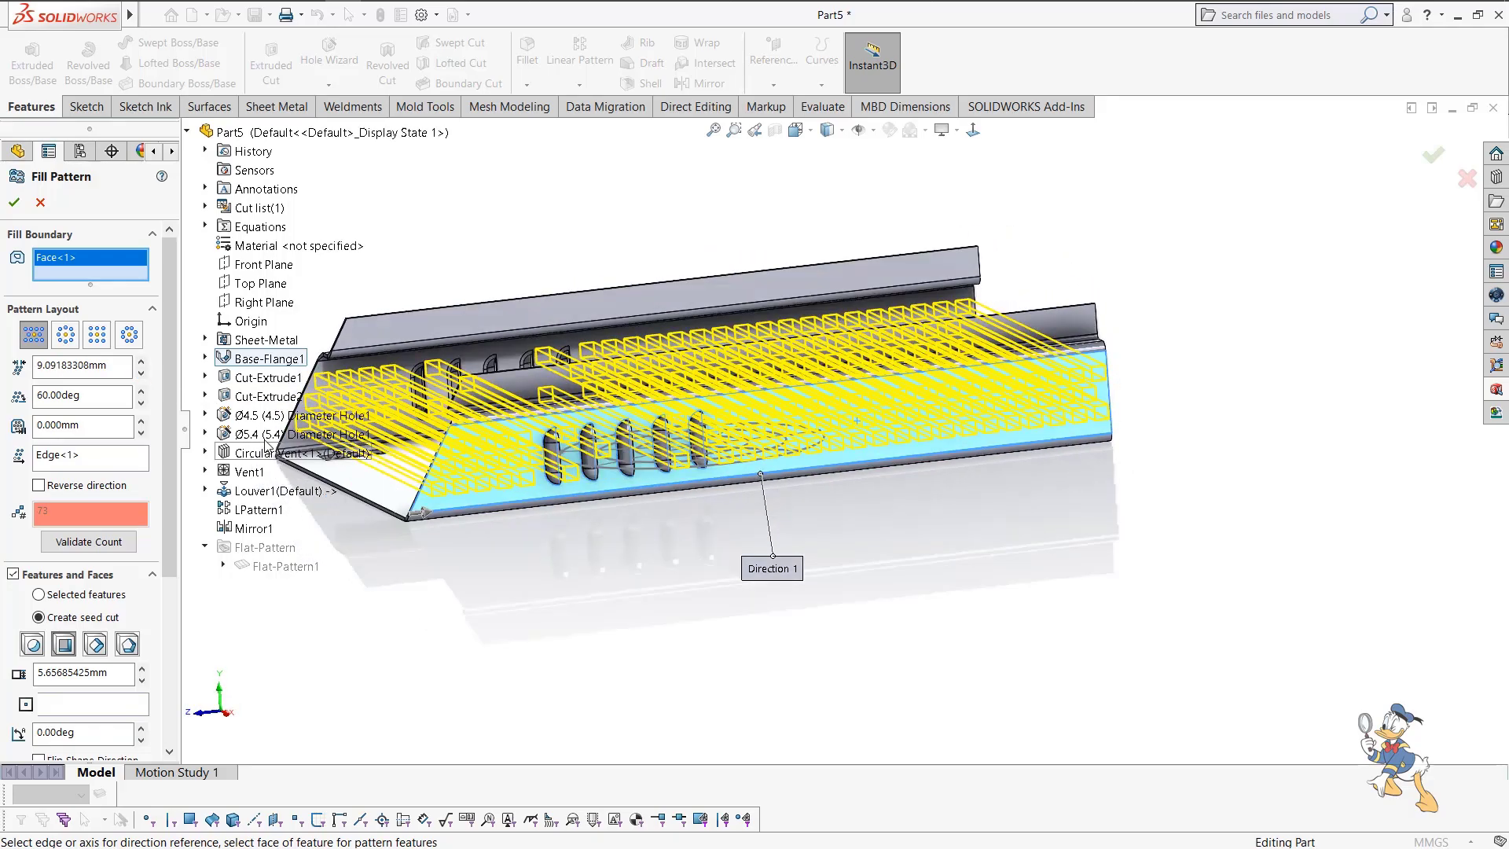
Set the square seed cut's side length to 5 mm.
scroll(147, 616, down, 3)
drag(117, 513, 86, 519)
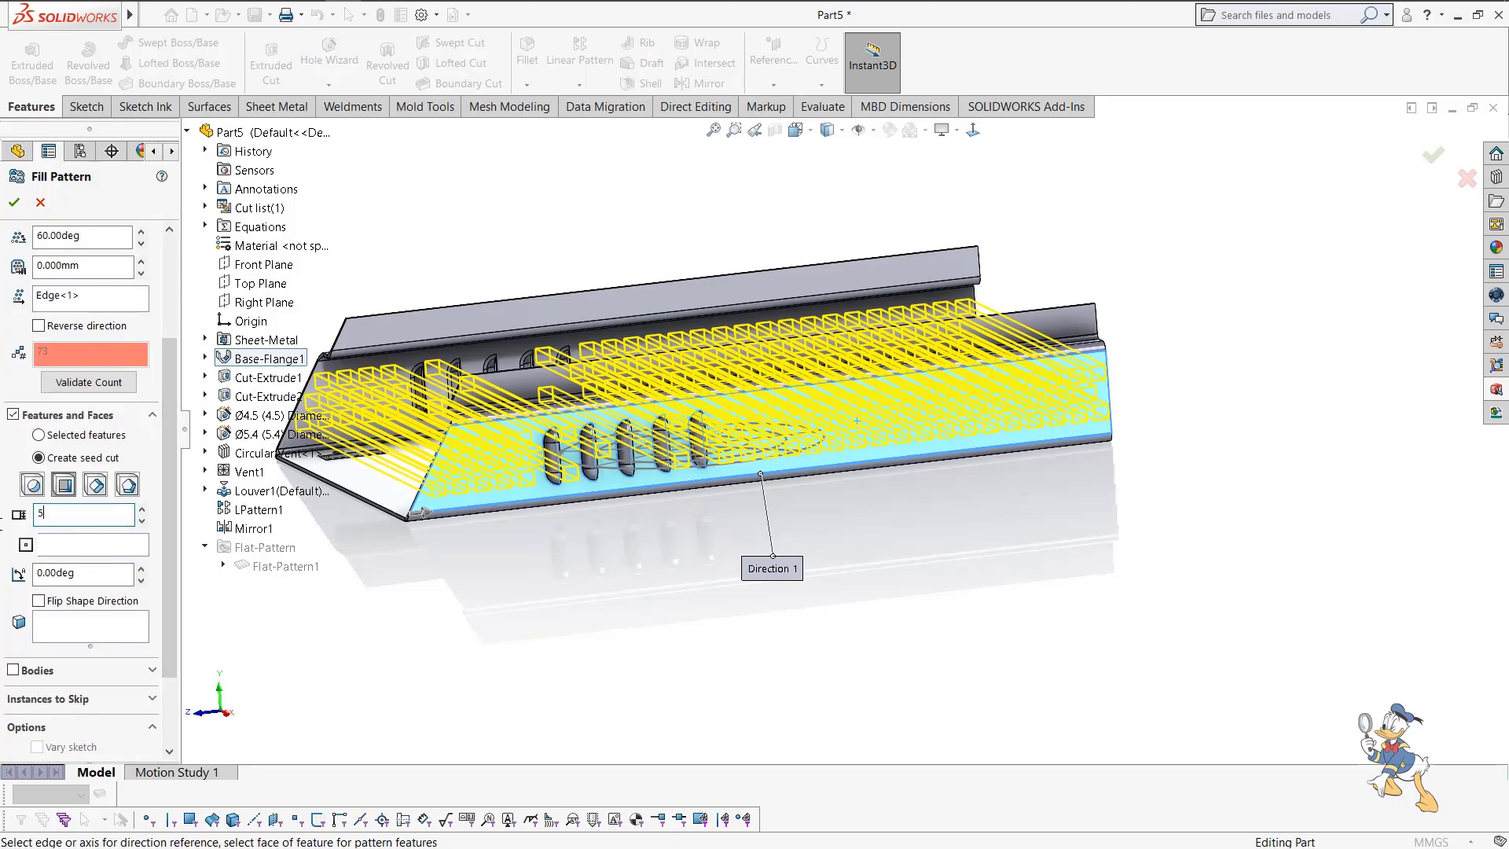
text(5)
key(Return)
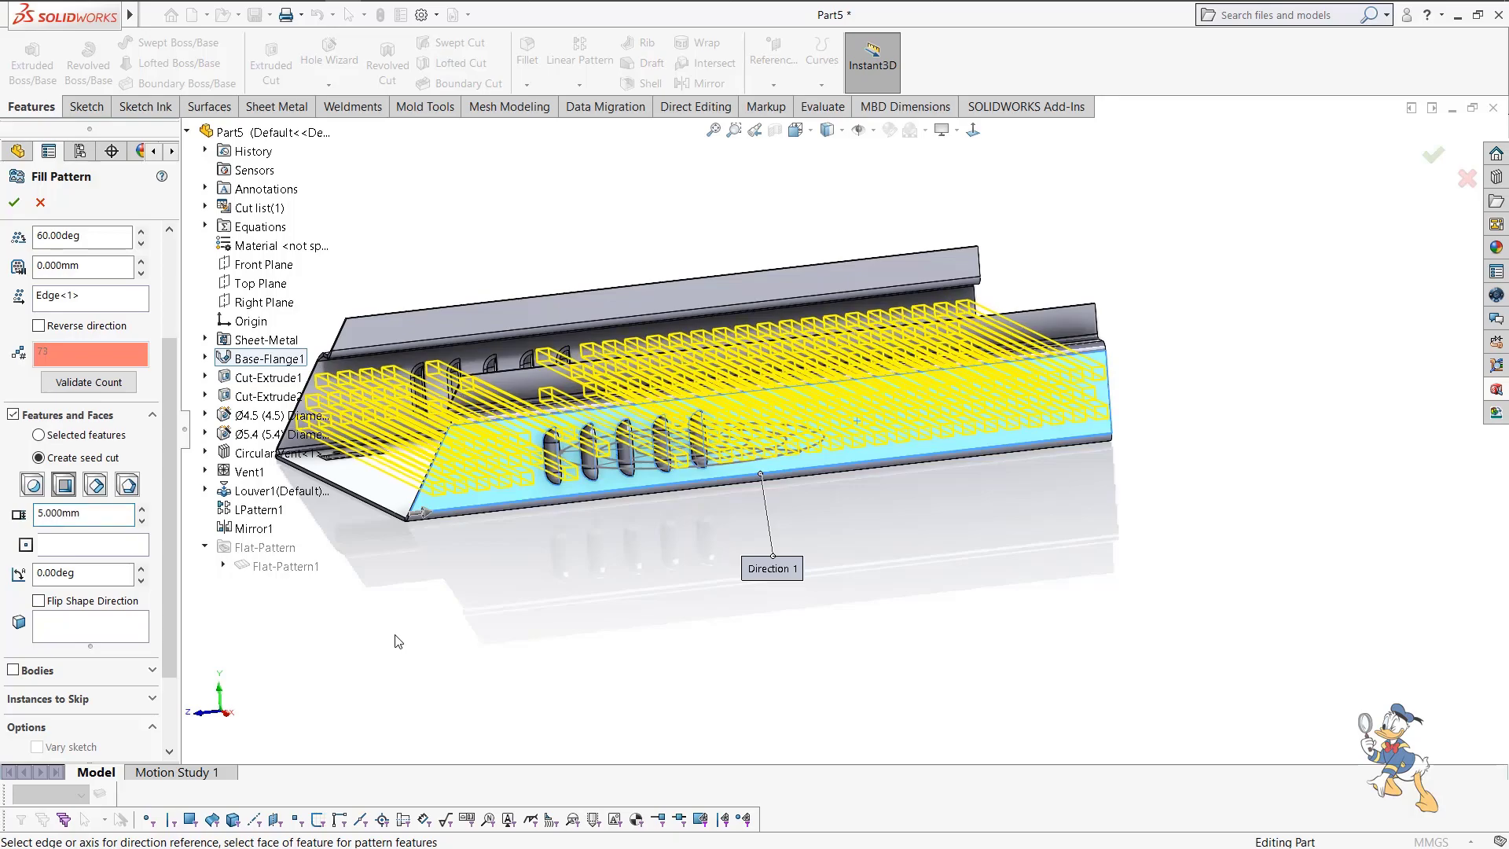
Skip the fill pattern instances near the angled end and those between and just beside the louvers.
scroll(169, 598, down, 2)
click(79, 593)
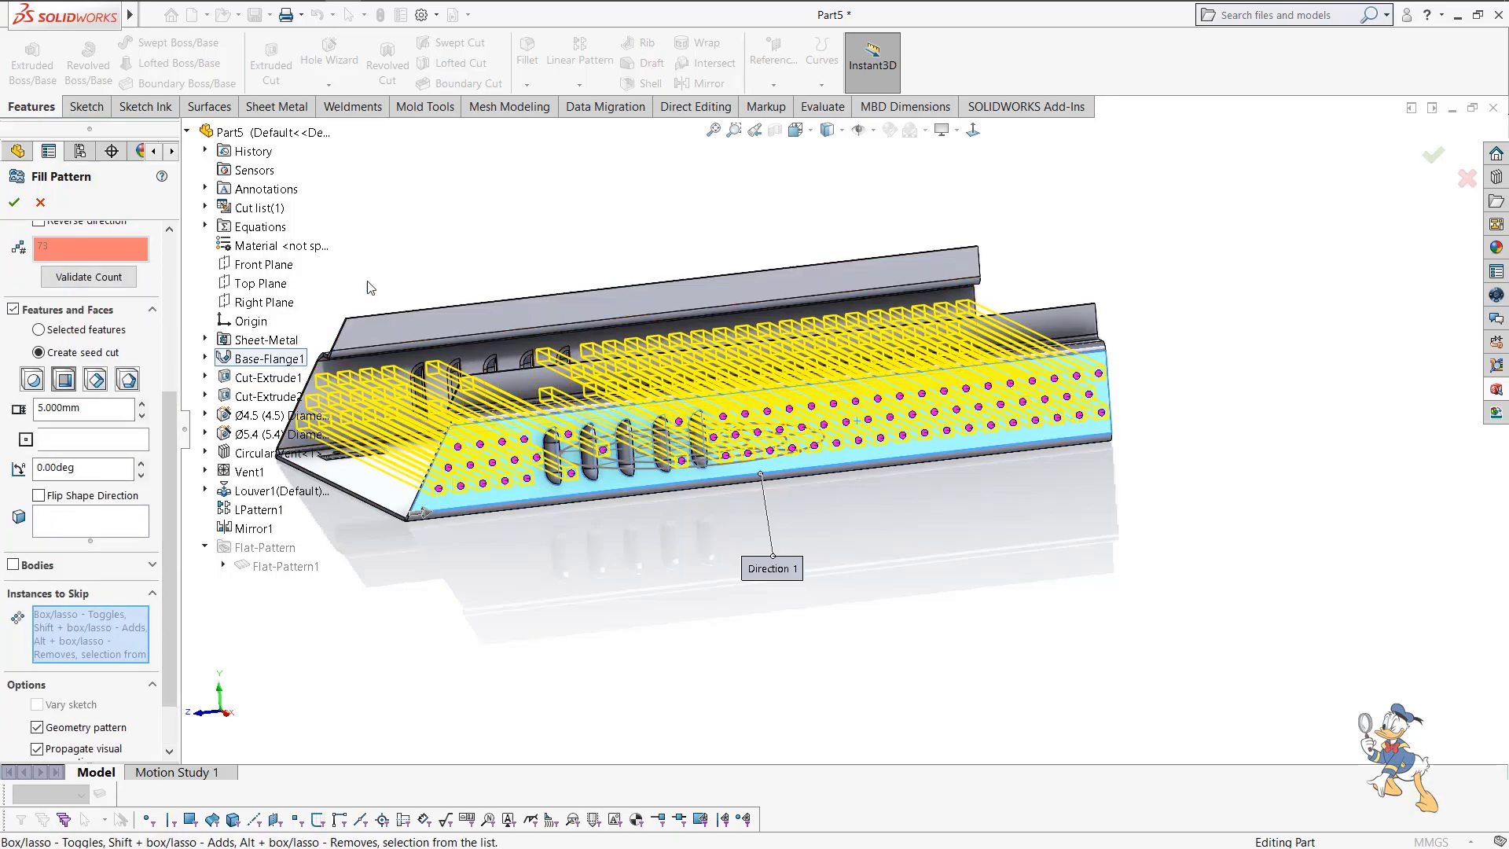
drag(413, 425, 583, 606)
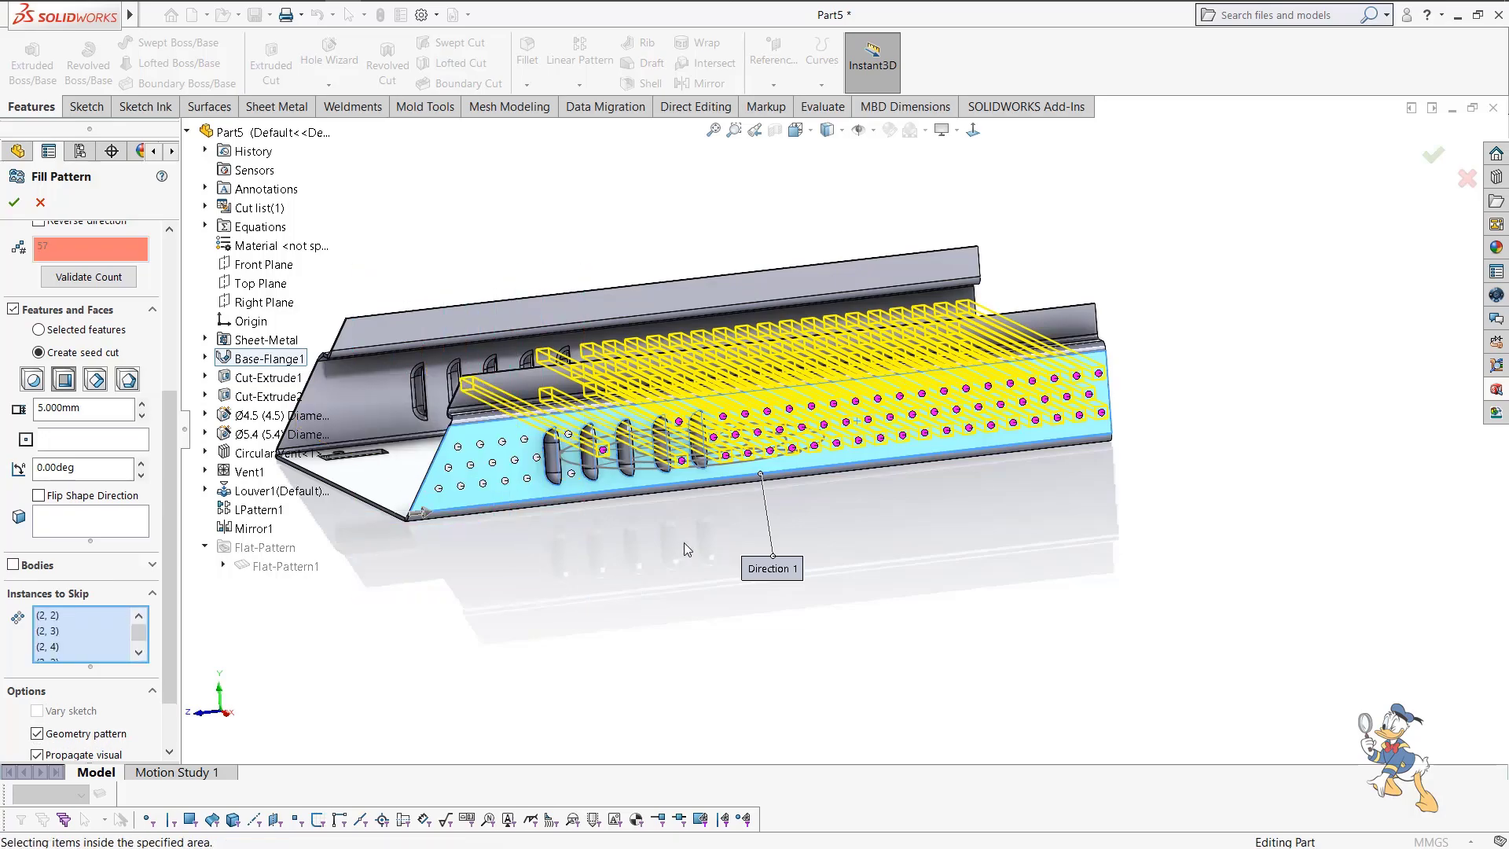
scroll(686, 464, down, 1)
middle_drag(683, 449, 433, 290)
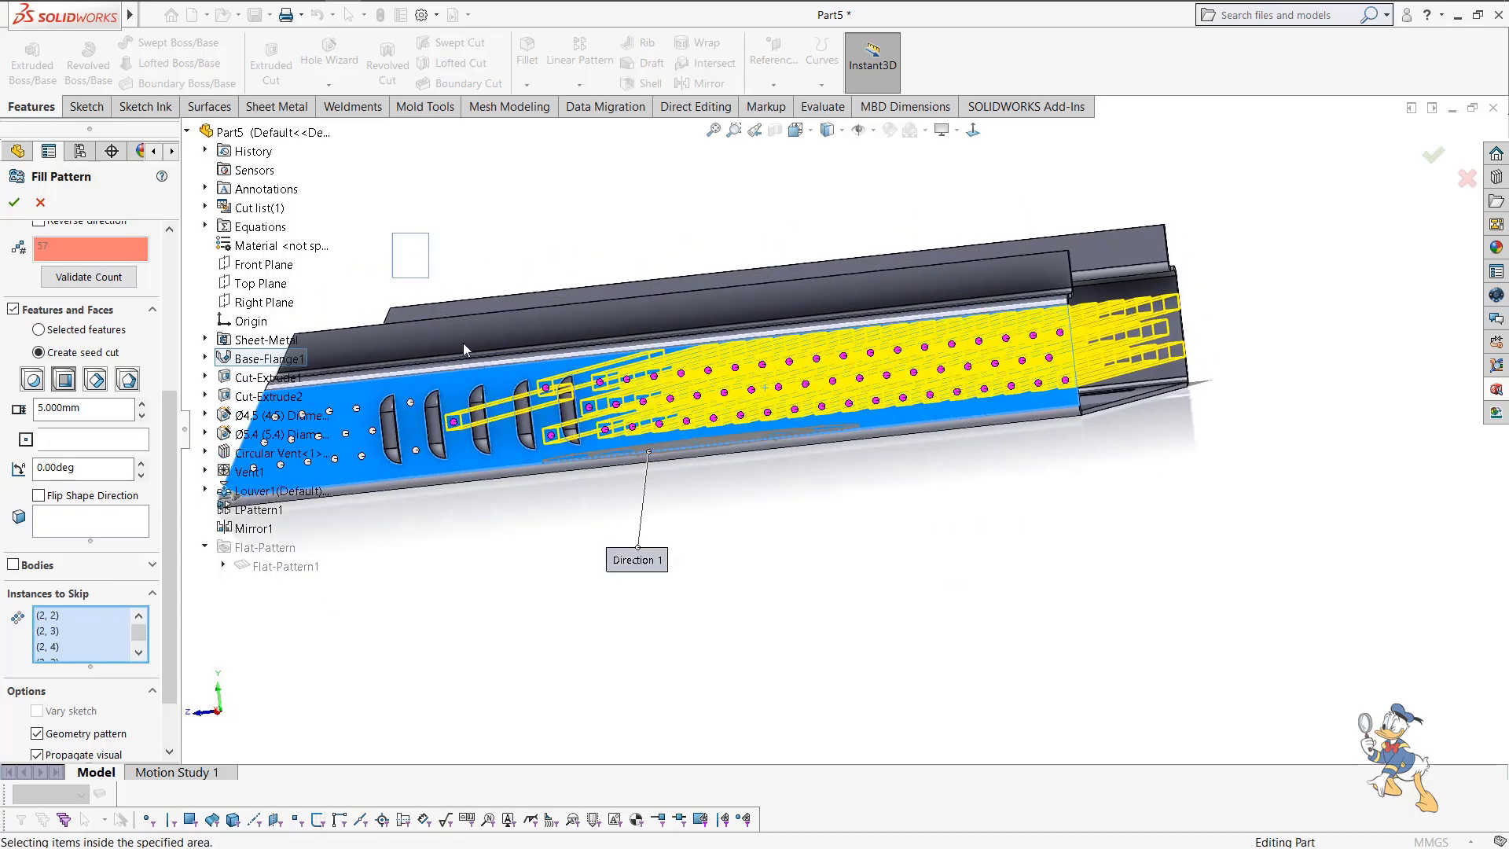
drag(569, 495, 606, 527)
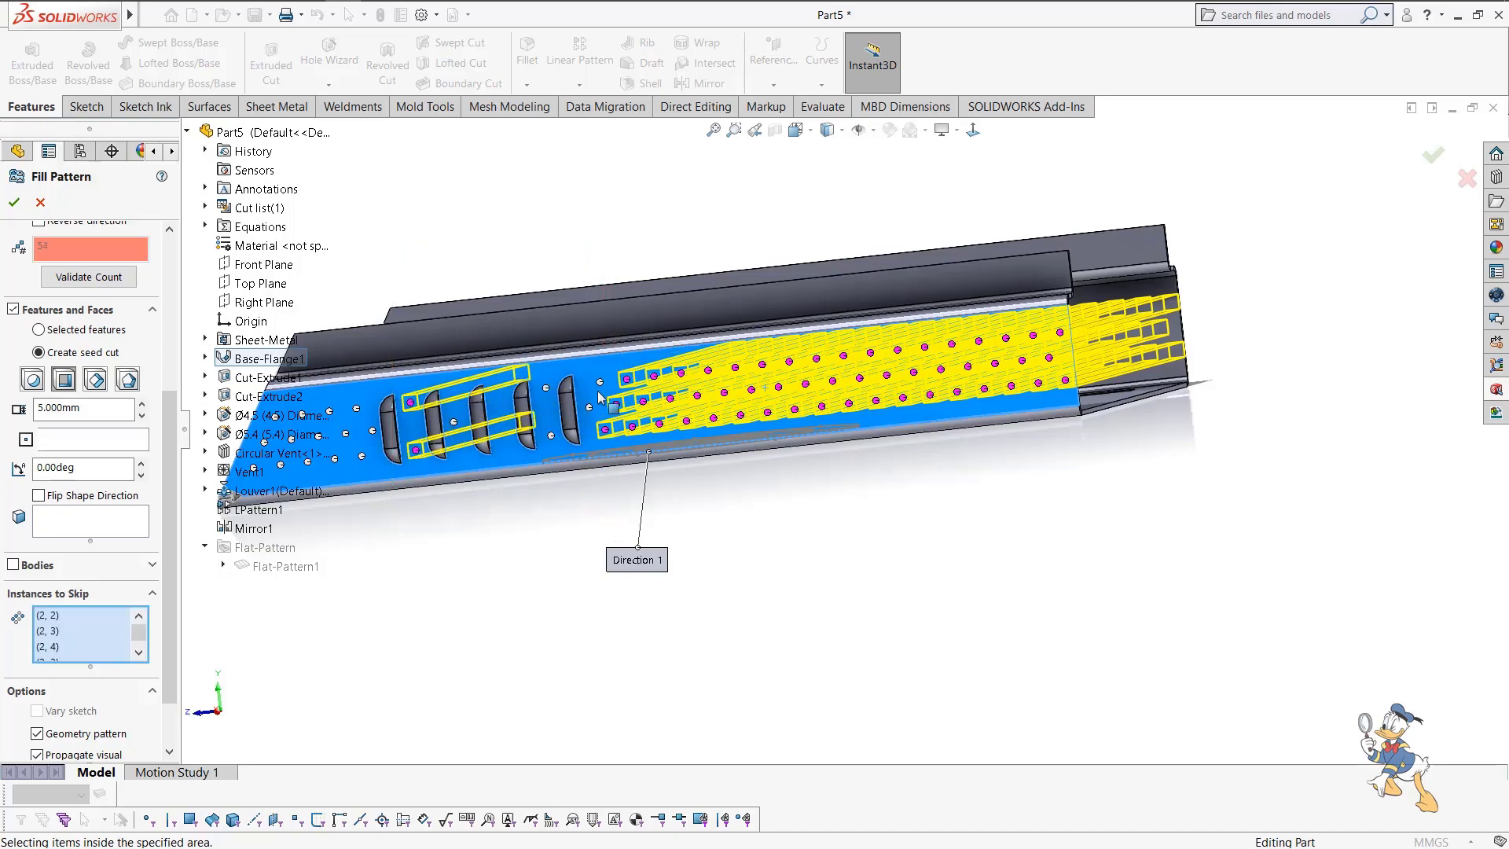
scroll(637, 475, down, 2)
click(657, 460)
Skip the three instances nearest the side wall's straight end and finish the fill pattern.
middle_drag(659, 462, 1182, 466)
scroll(1227, 316, down, 2)
drag(1056, 224, 1140, 396)
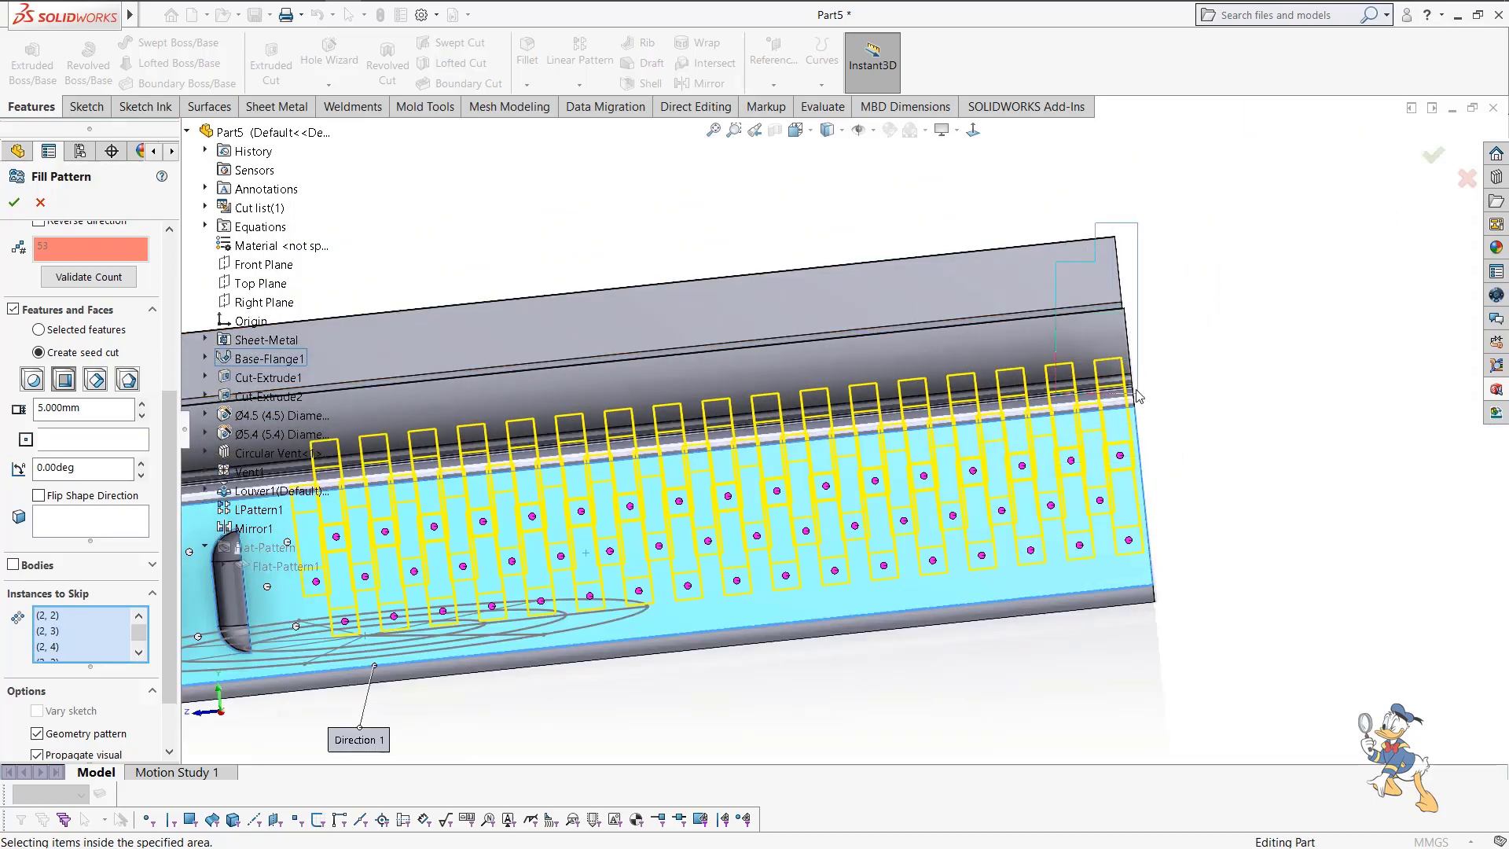
click(1129, 542)
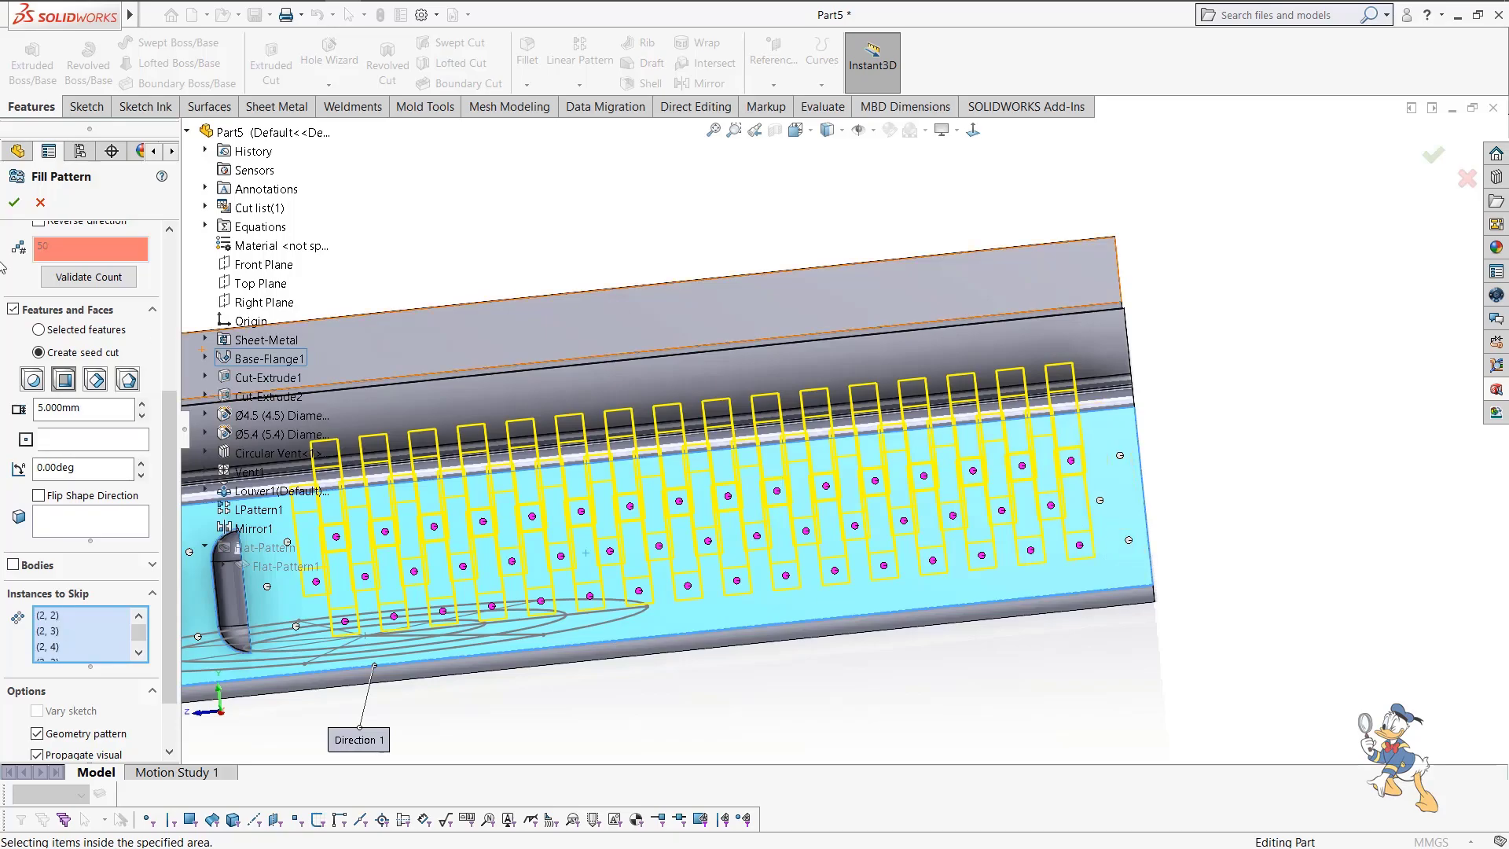
click(15, 201)
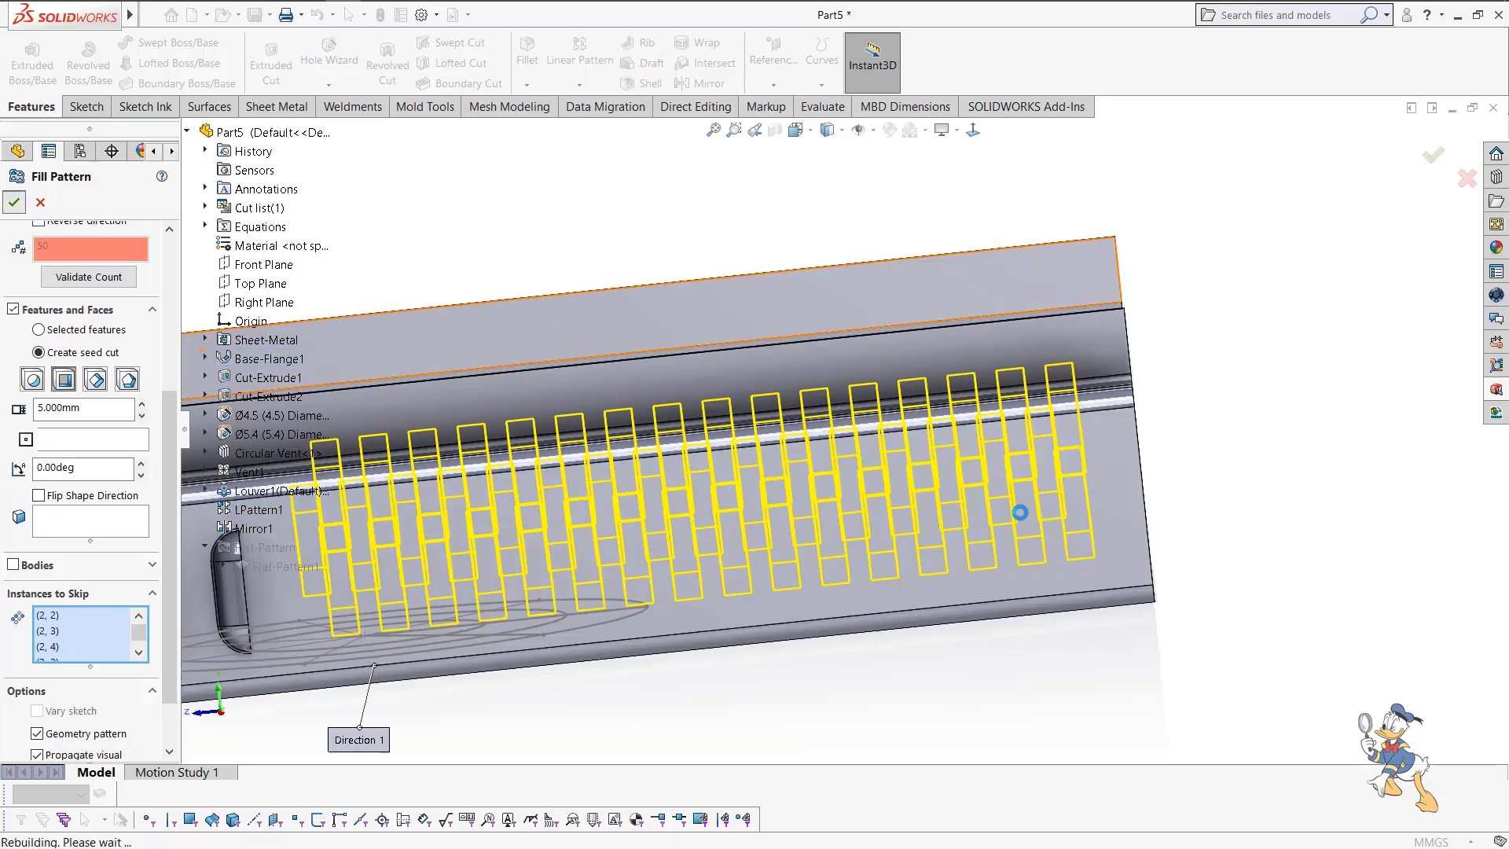
Examine the square perforations on both side walls from several angles.
scroll(1021, 513, up, 5)
mouse_move(801, 489)
middle_down()
mouse_move(870, 590)
mouse_move(794, 550)
mouse_move(857, 542)
mouse_move(899, 509)
mouse_move(883, 573)
mouse_move(819, 397)
mouse_move(765, 509)
mouse_move(774, 479)
middle_up()
scroll(805, 464, down, 3)
scroll(765, 509, up, 4)
click(1053, 322)
scroll(1053, 322, down, 5)
middle_drag(977, 377, 975, 401)
scroll(720, 484, up, 5)
scroll(720, 487, down, 3)
scroll(720, 487, up, 3)
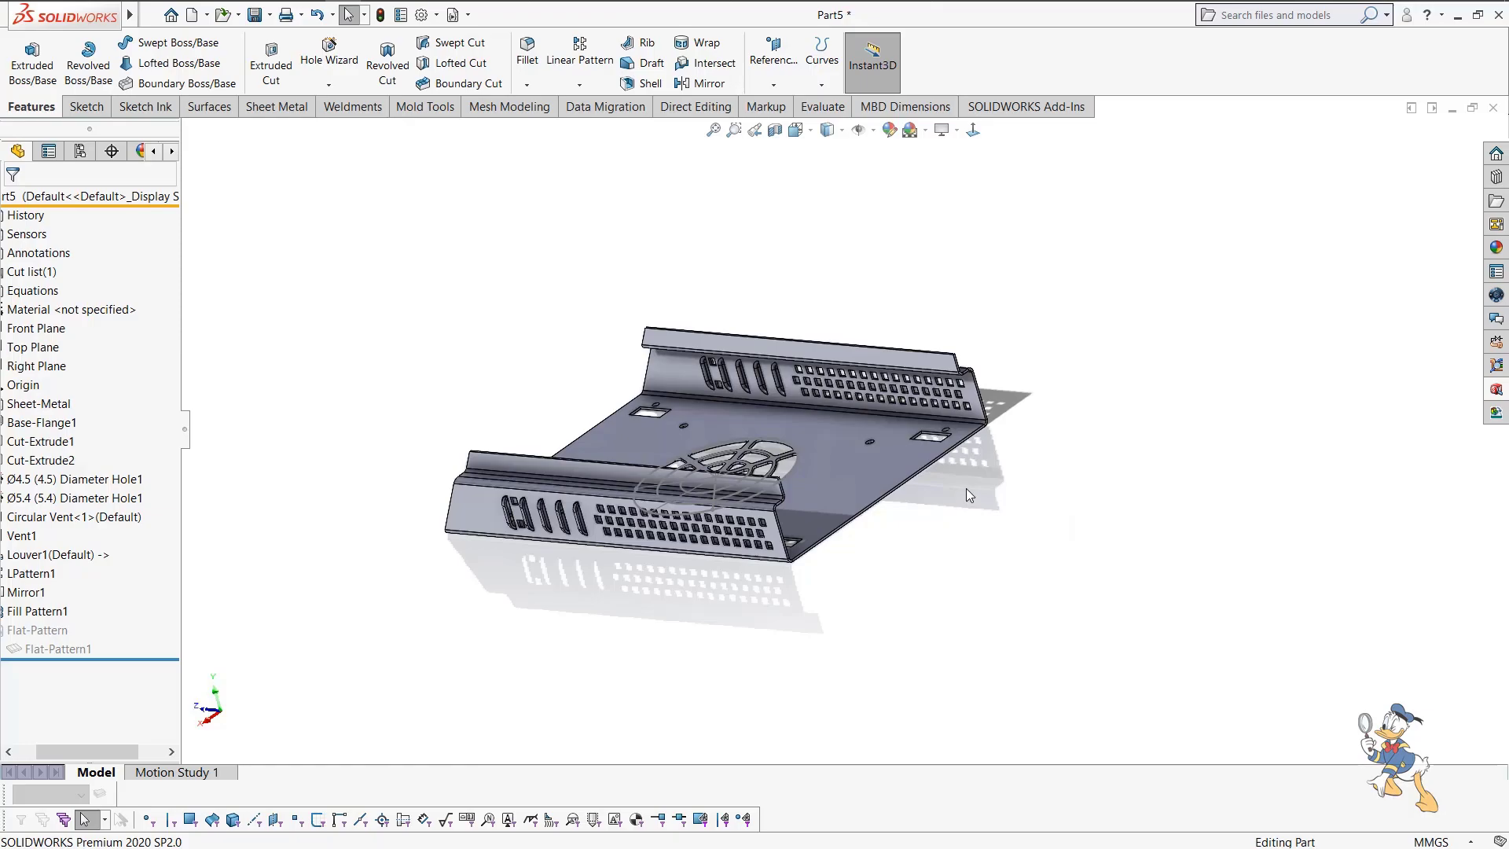
Start a sketch on the upper lip's end face at the straight end and view it face-on.
scroll(974, 394, down, 3)
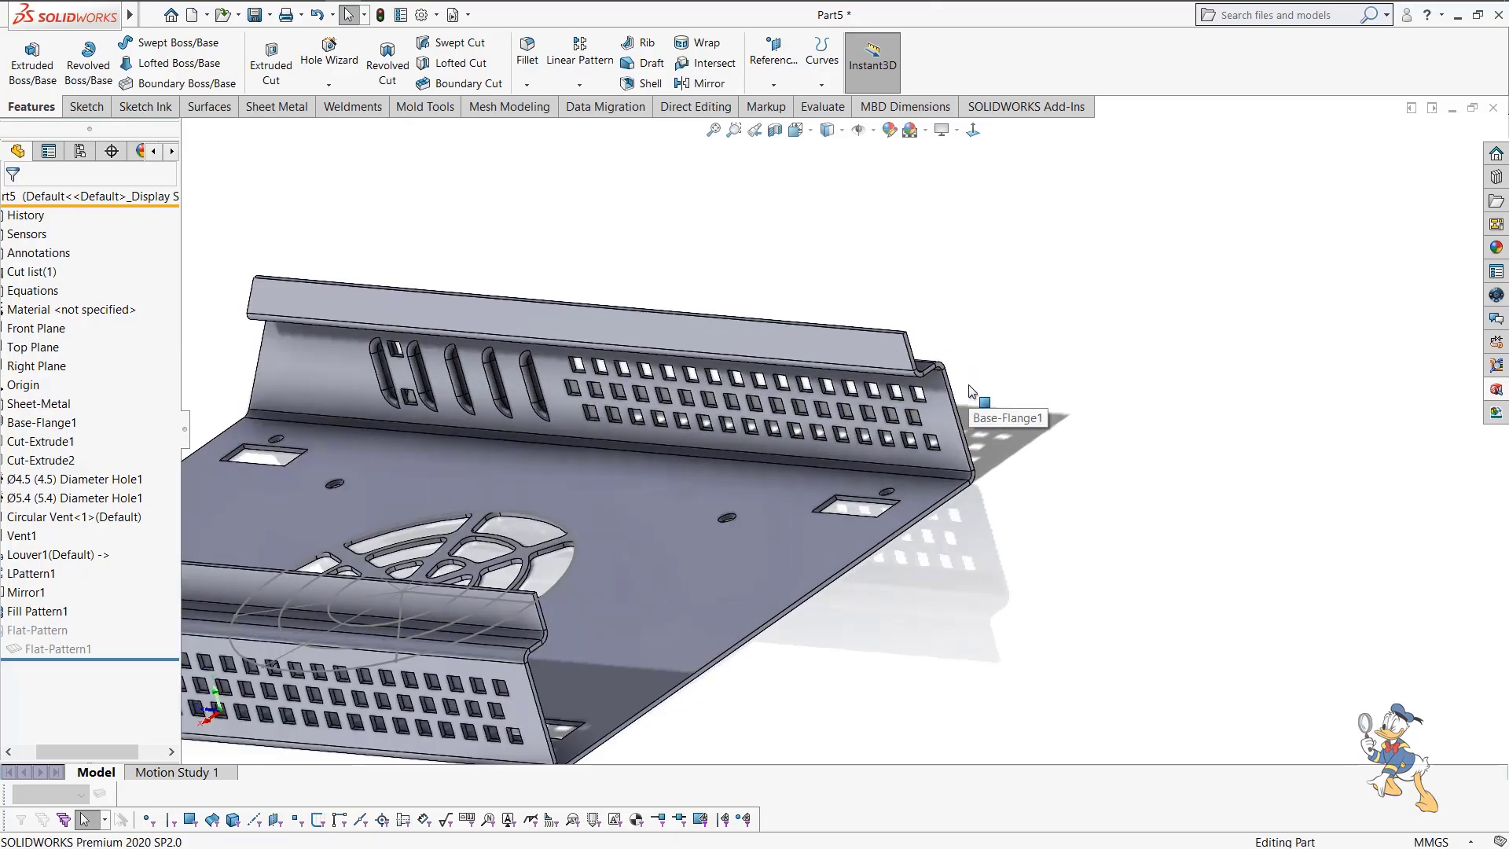
scroll(955, 381, down, 3)
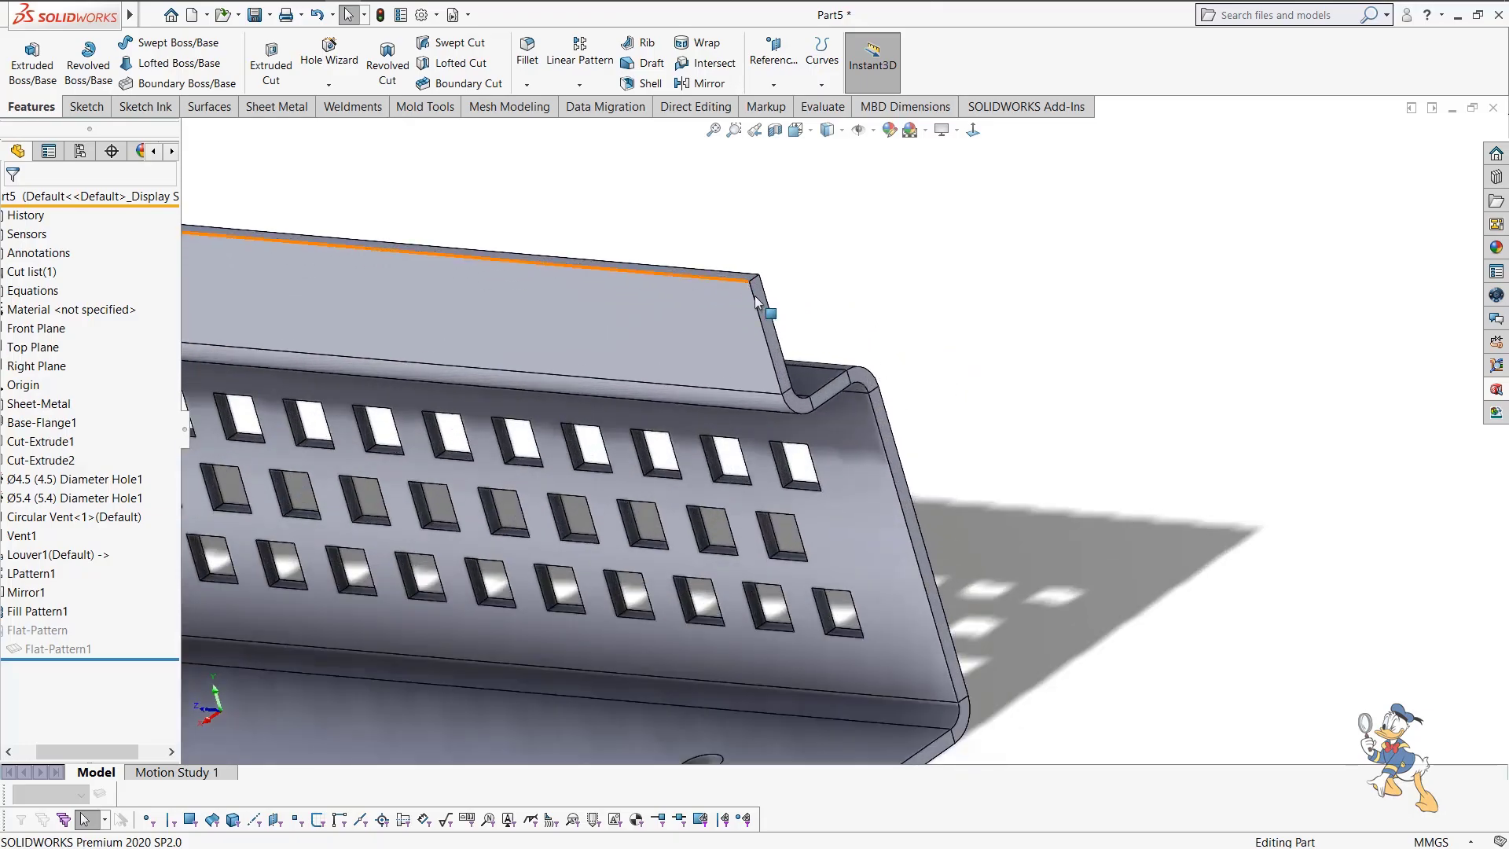
click(762, 309)
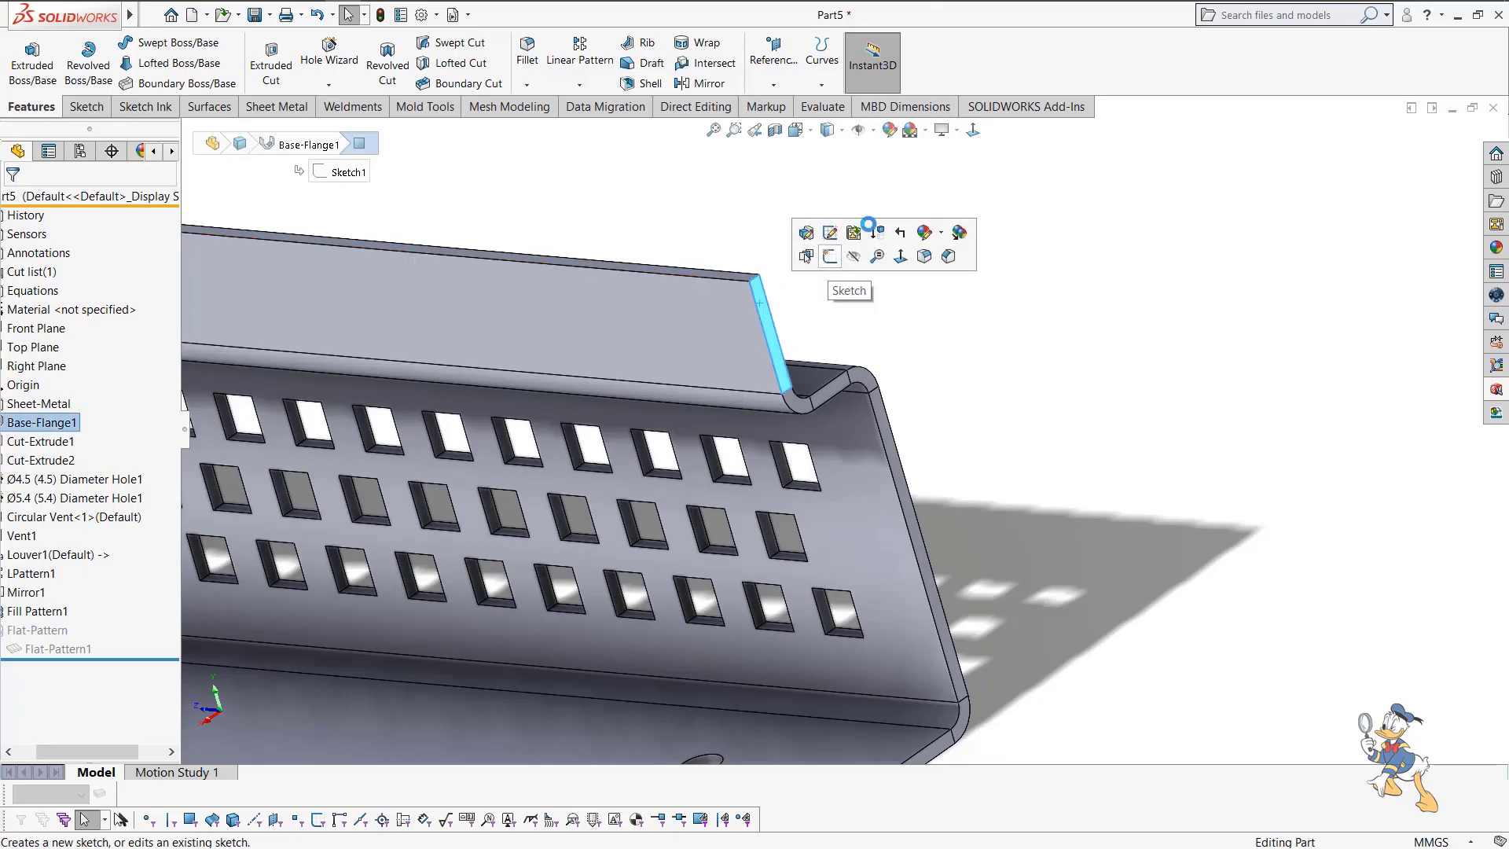
click(836, 250)
click(975, 131)
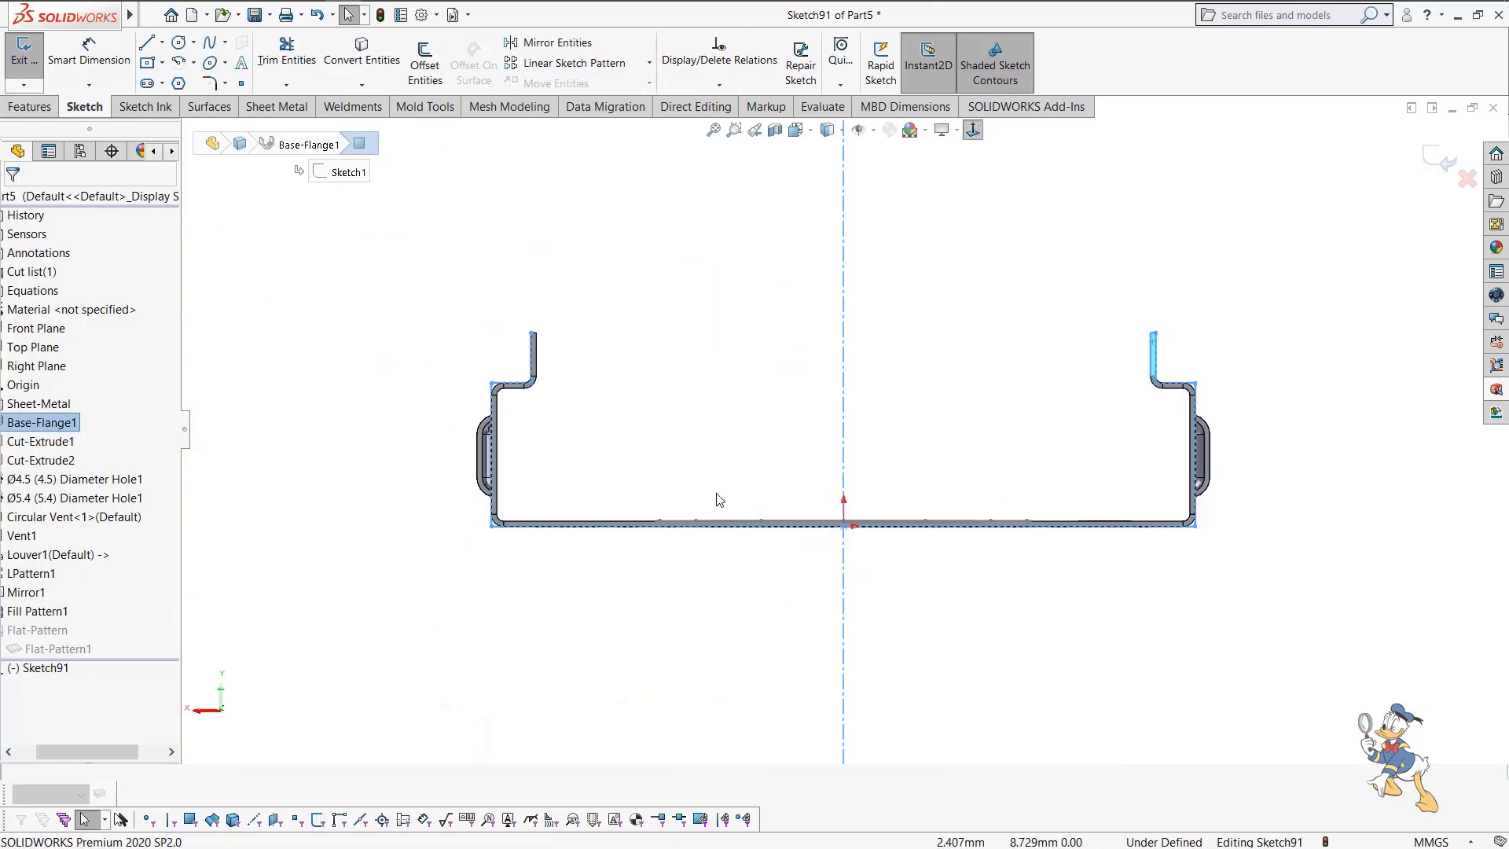
Convert the channel's tangent outer profile edges, from lip to lip, into sketch entities.
scroll(622, 501, down, 1)
scroll(511, 503, down, 2)
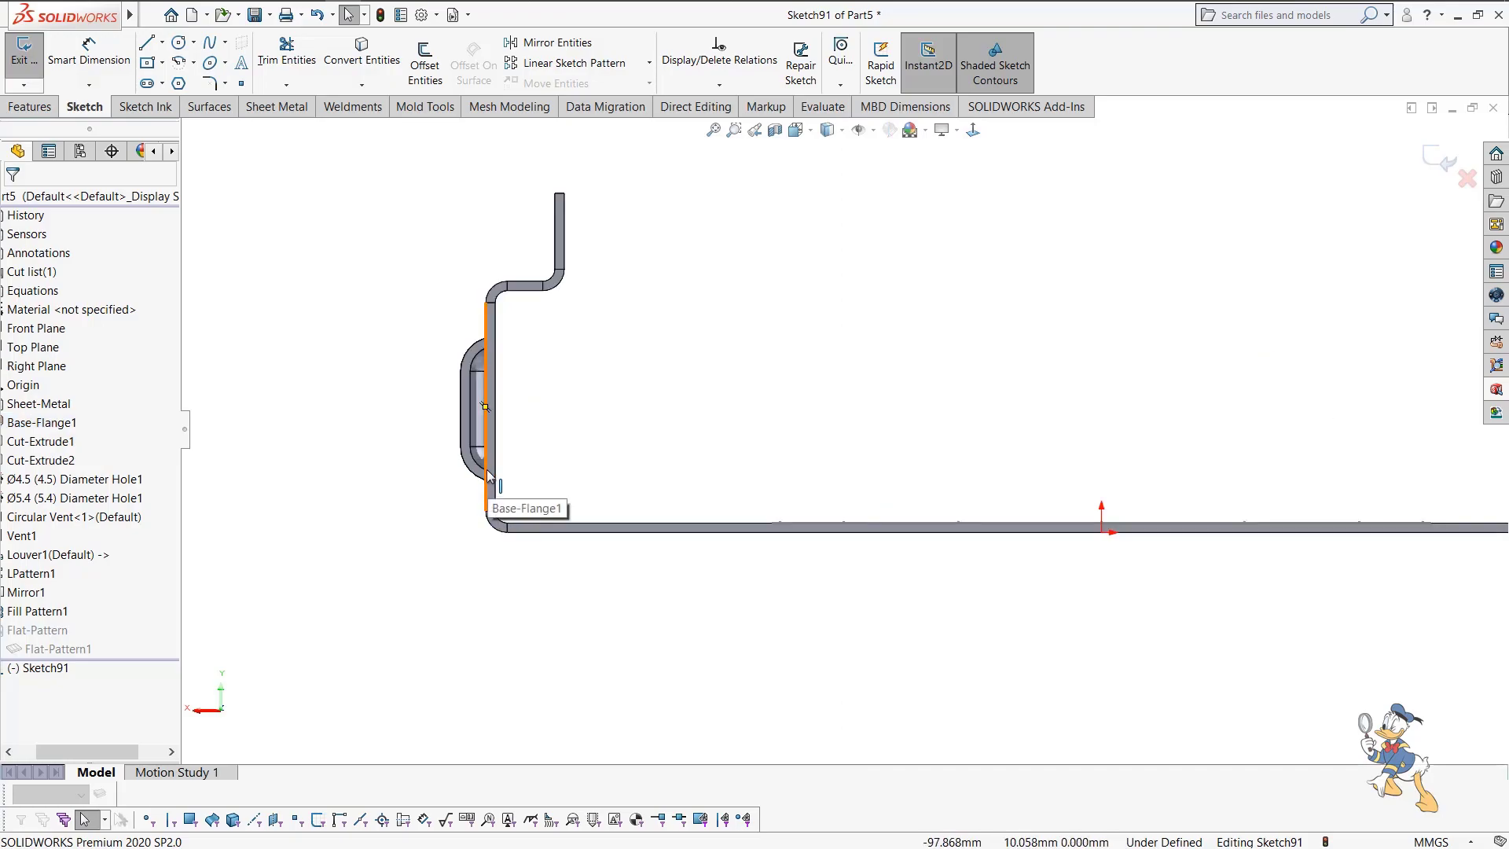
right_click(488, 472)
click(515, 503)
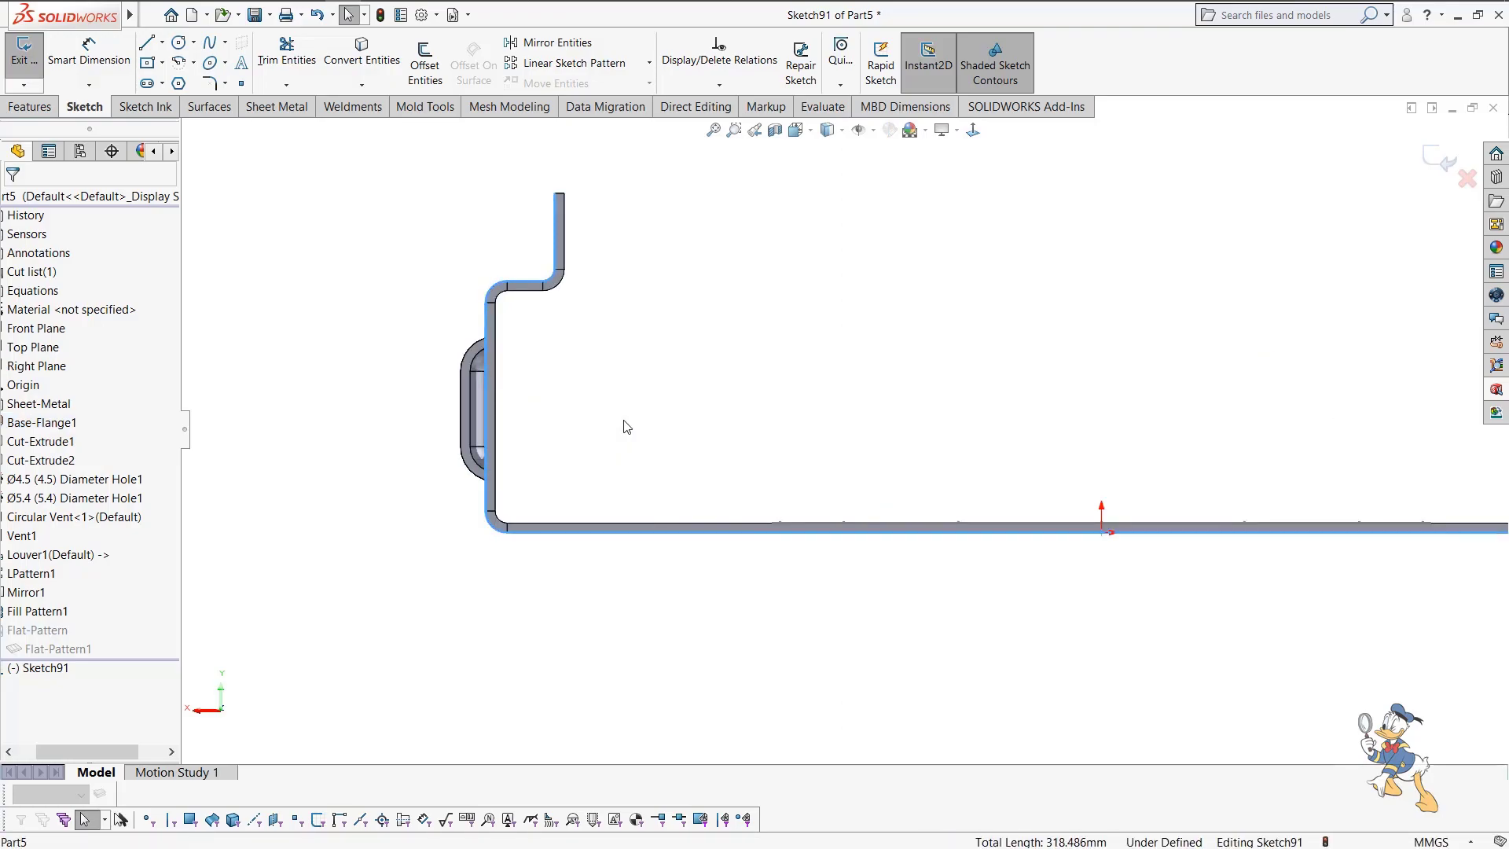
key(c)
scroll(676, 422, up, 2)
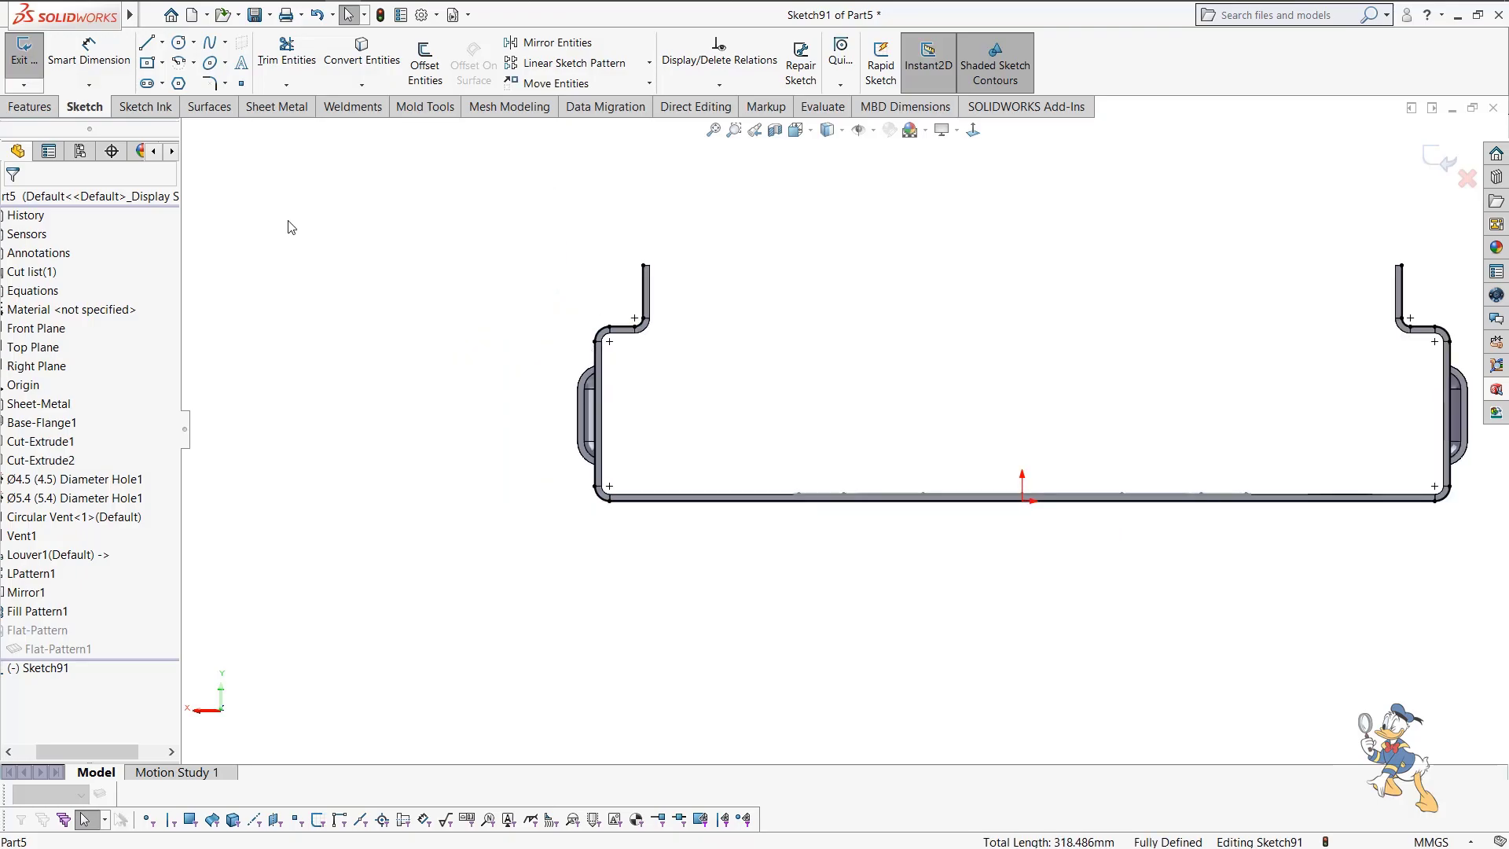
Draw a horizontal line about 174 mm long between the outer edges of the two upper lips.
key(l)
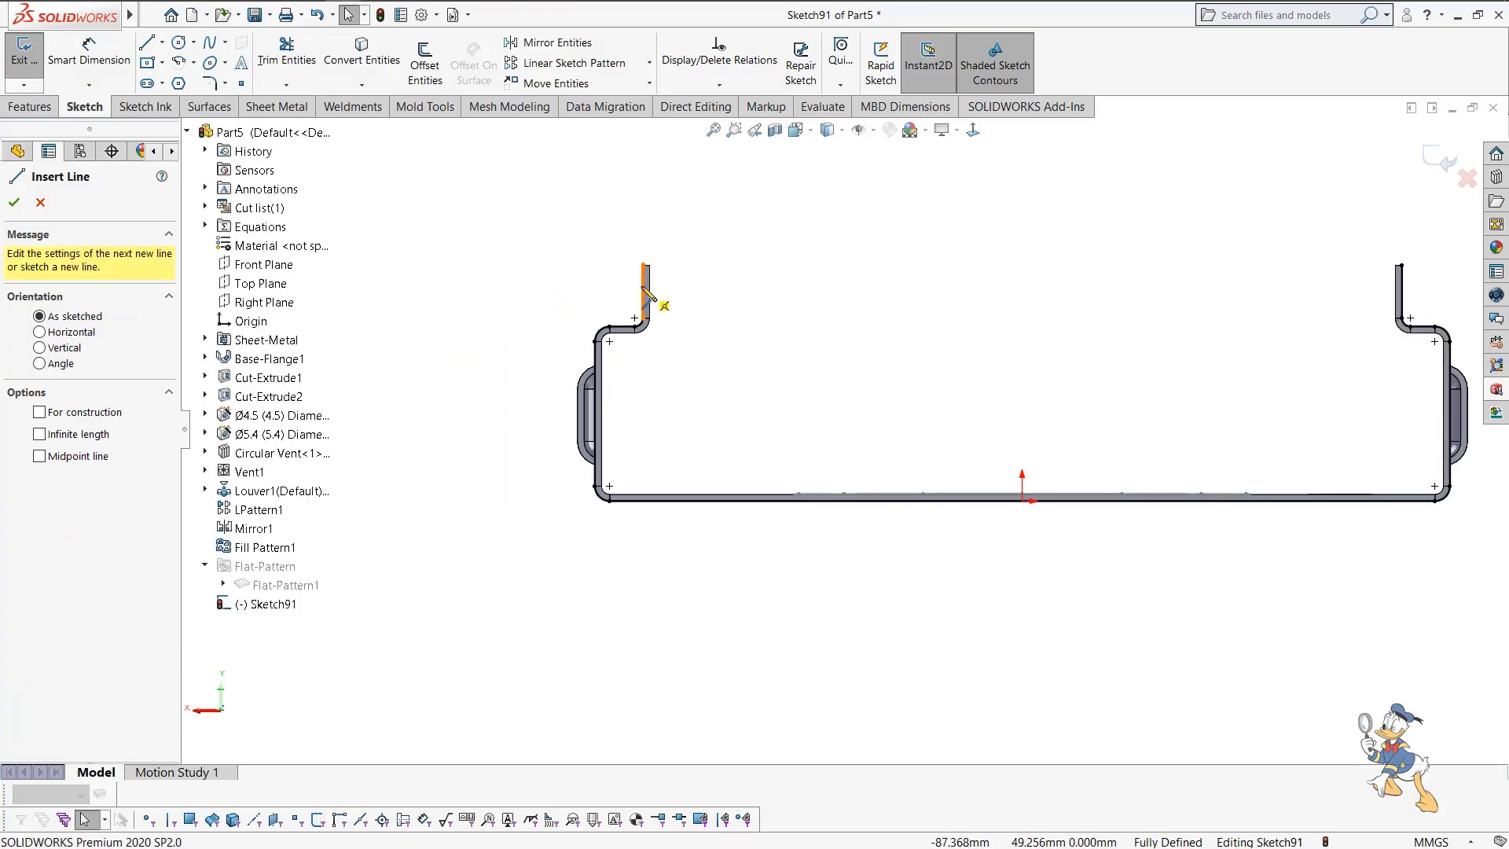
click(645, 286)
scroll(1297, 327, down, 2)
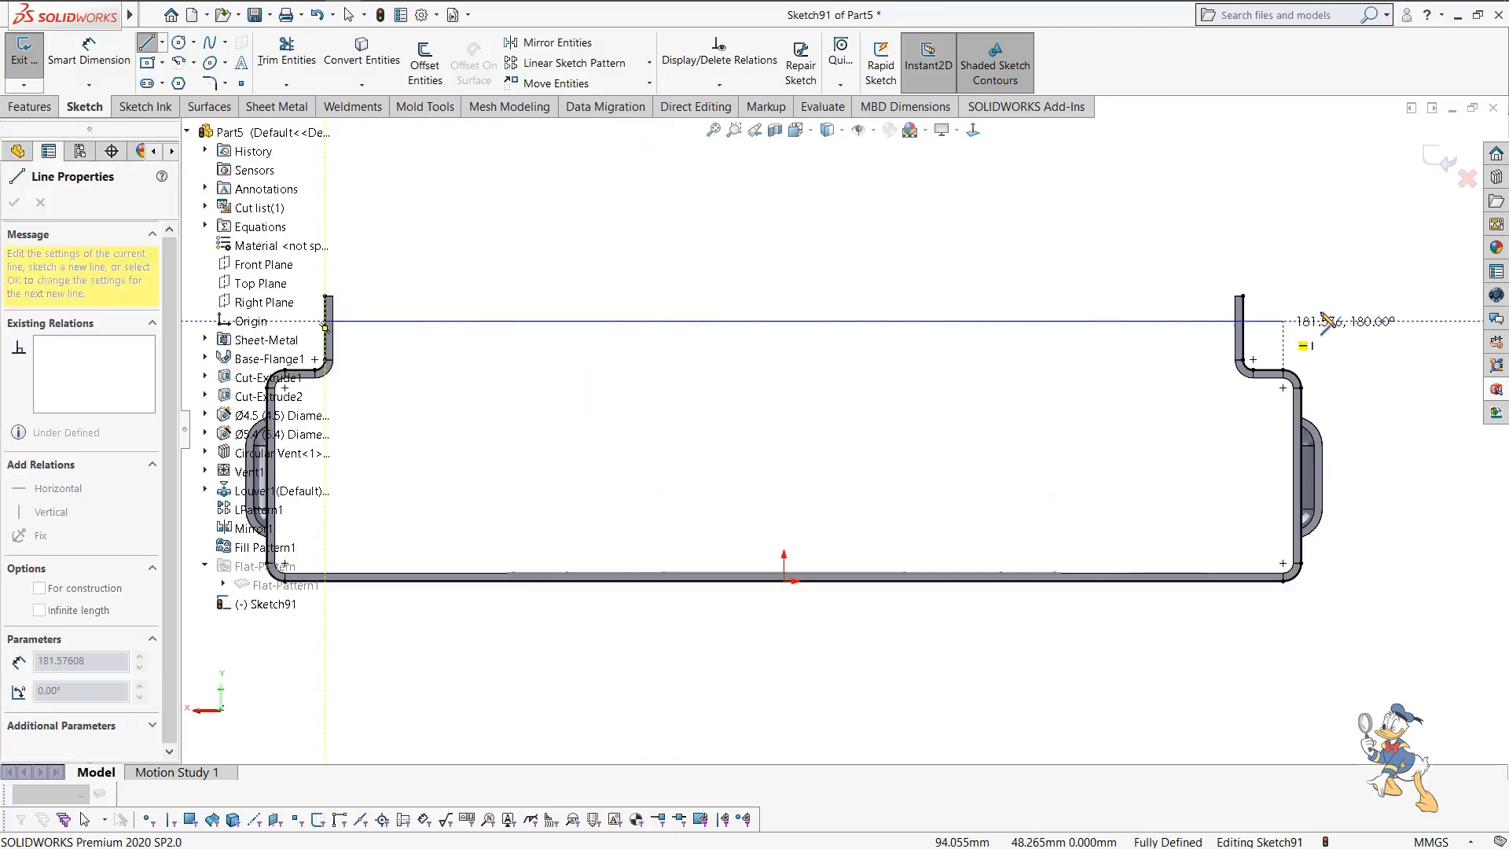
scroll(1225, 346, down, 2)
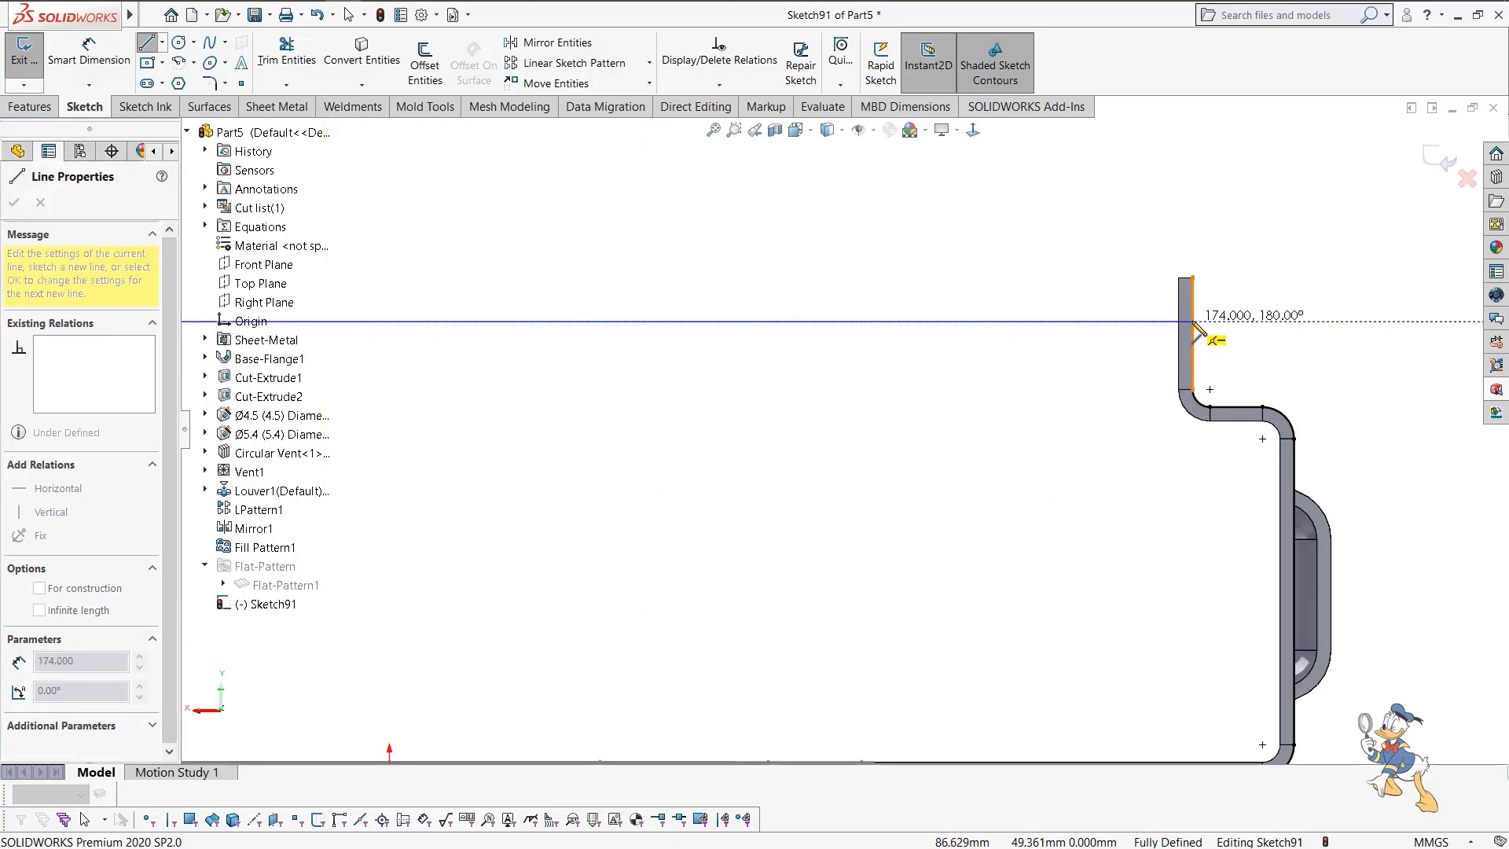
click(1194, 322)
scroll(1171, 326, up, 1)
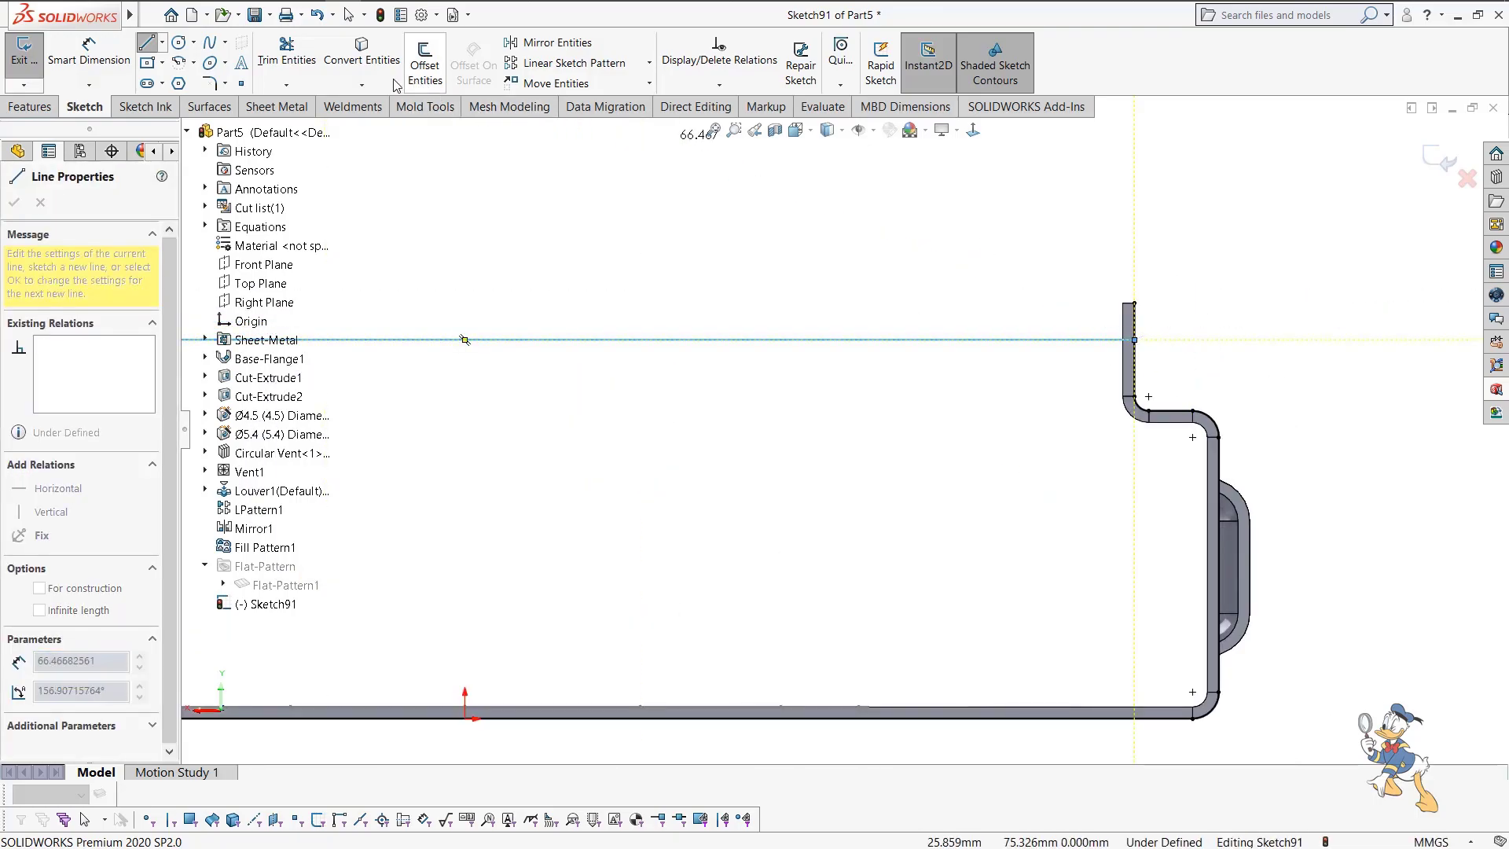
key(Escape)
Trim the converted profile lines that extend above the horizontal line at both upper lips.
click(287, 62)
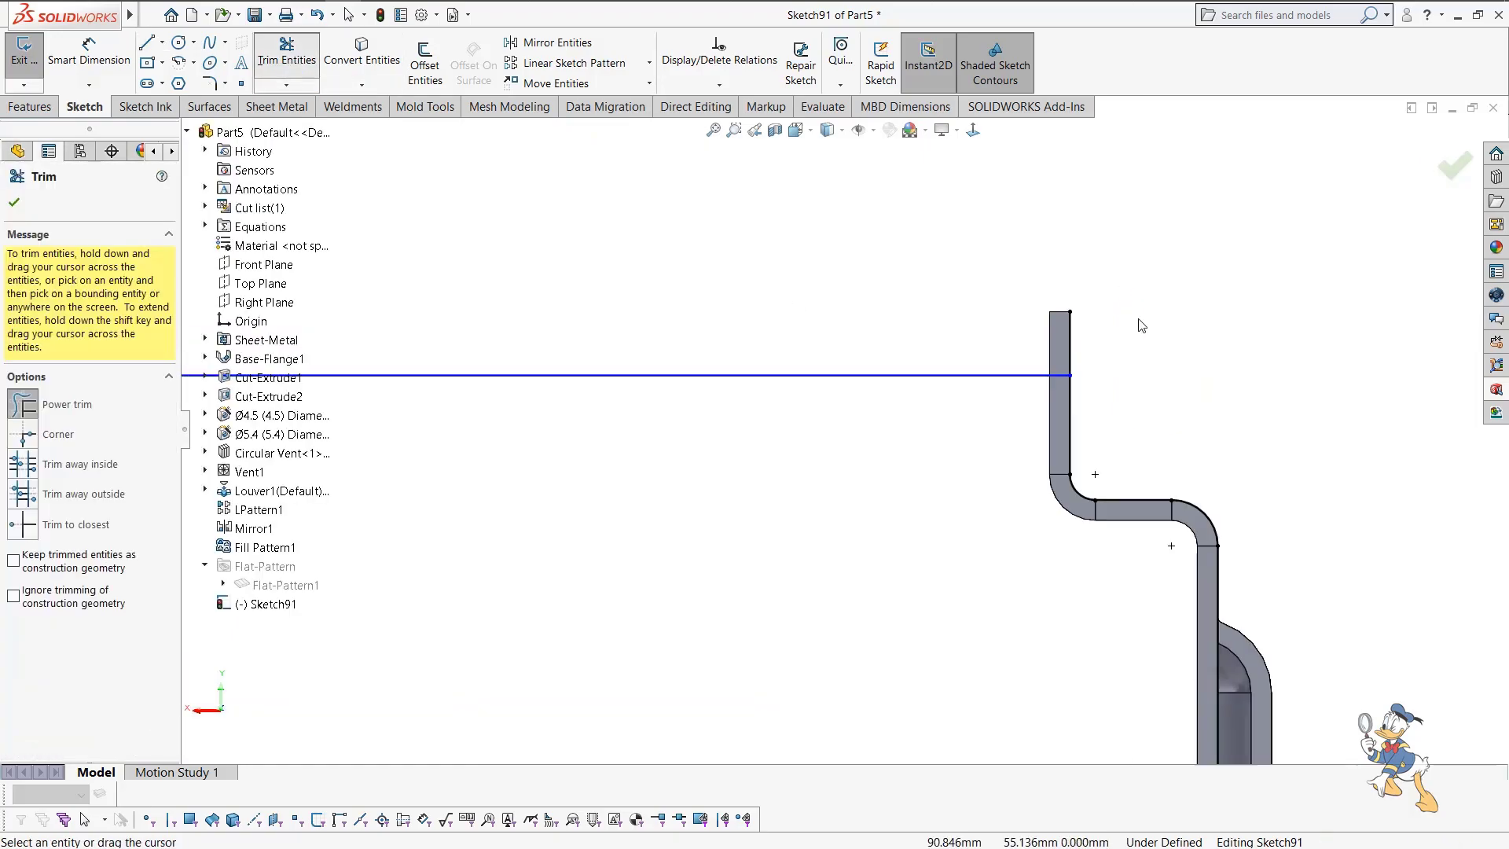
scroll(1186, 369, down, 2)
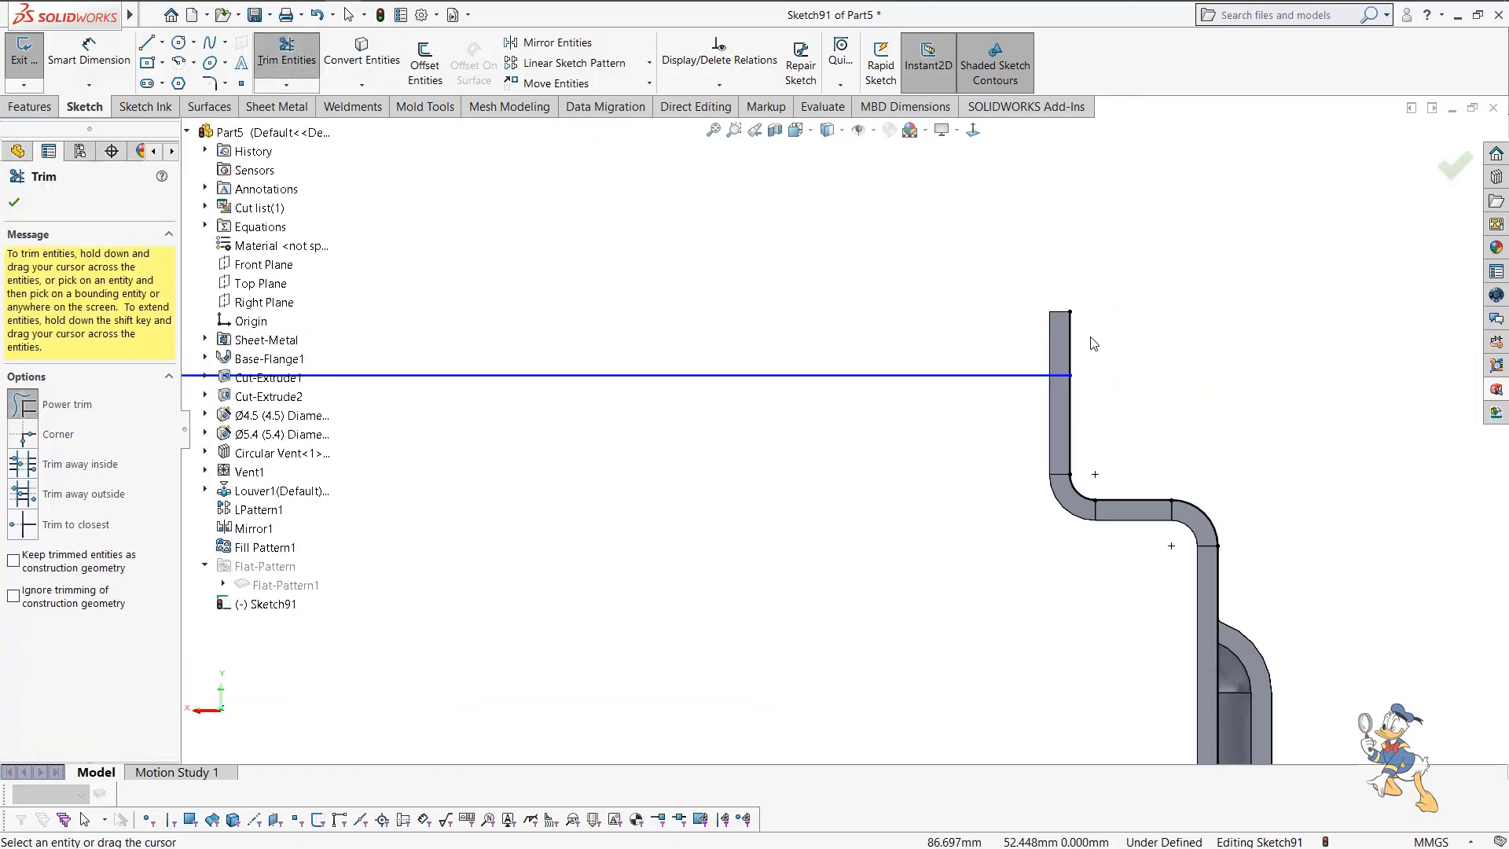
scroll(1101, 344, up, 3)
scroll(708, 386, down, 3)
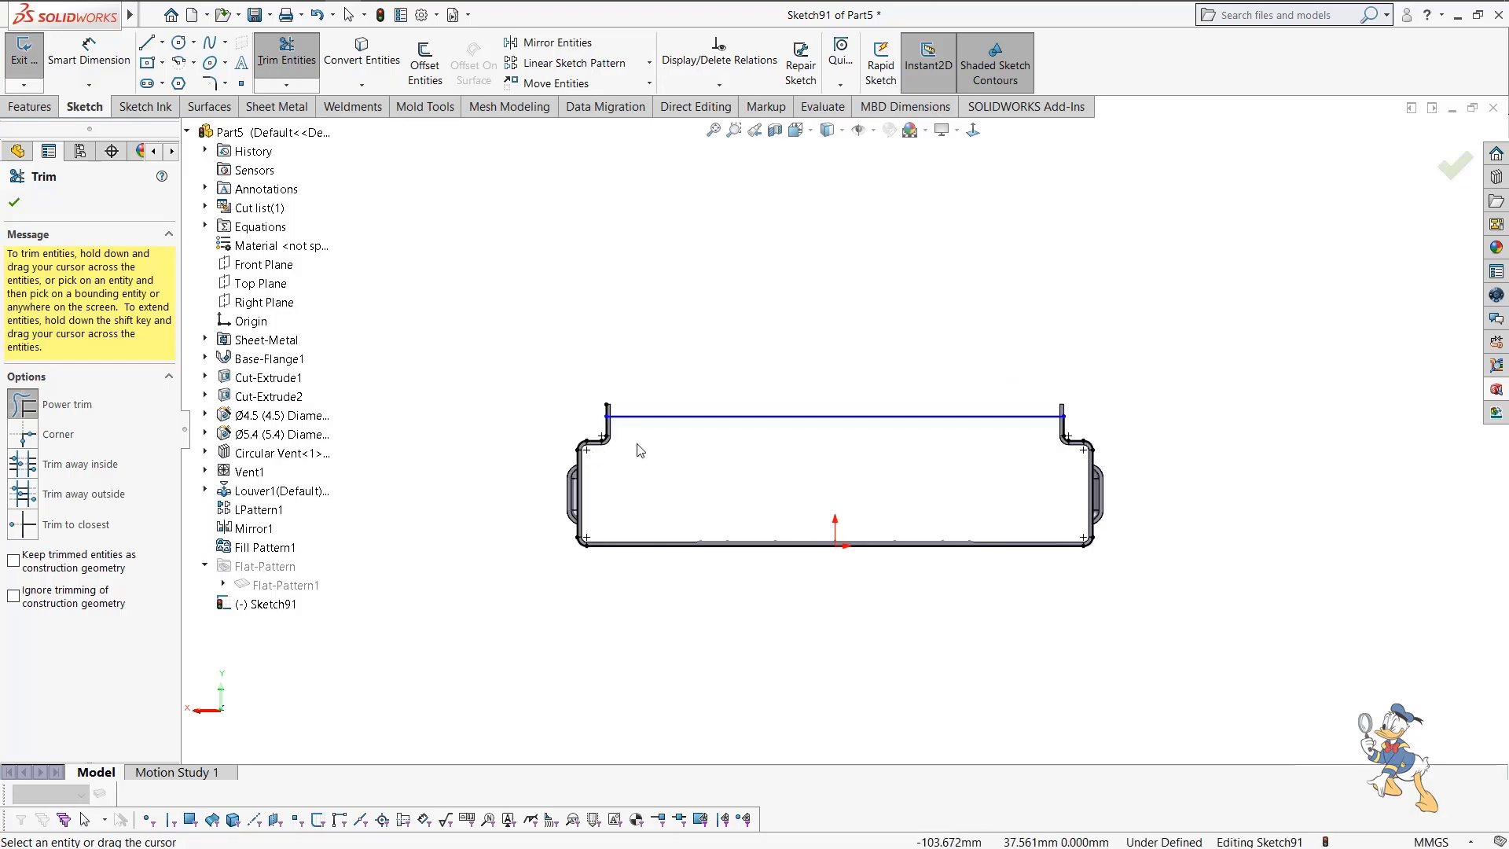
scroll(707, 385, down, 2)
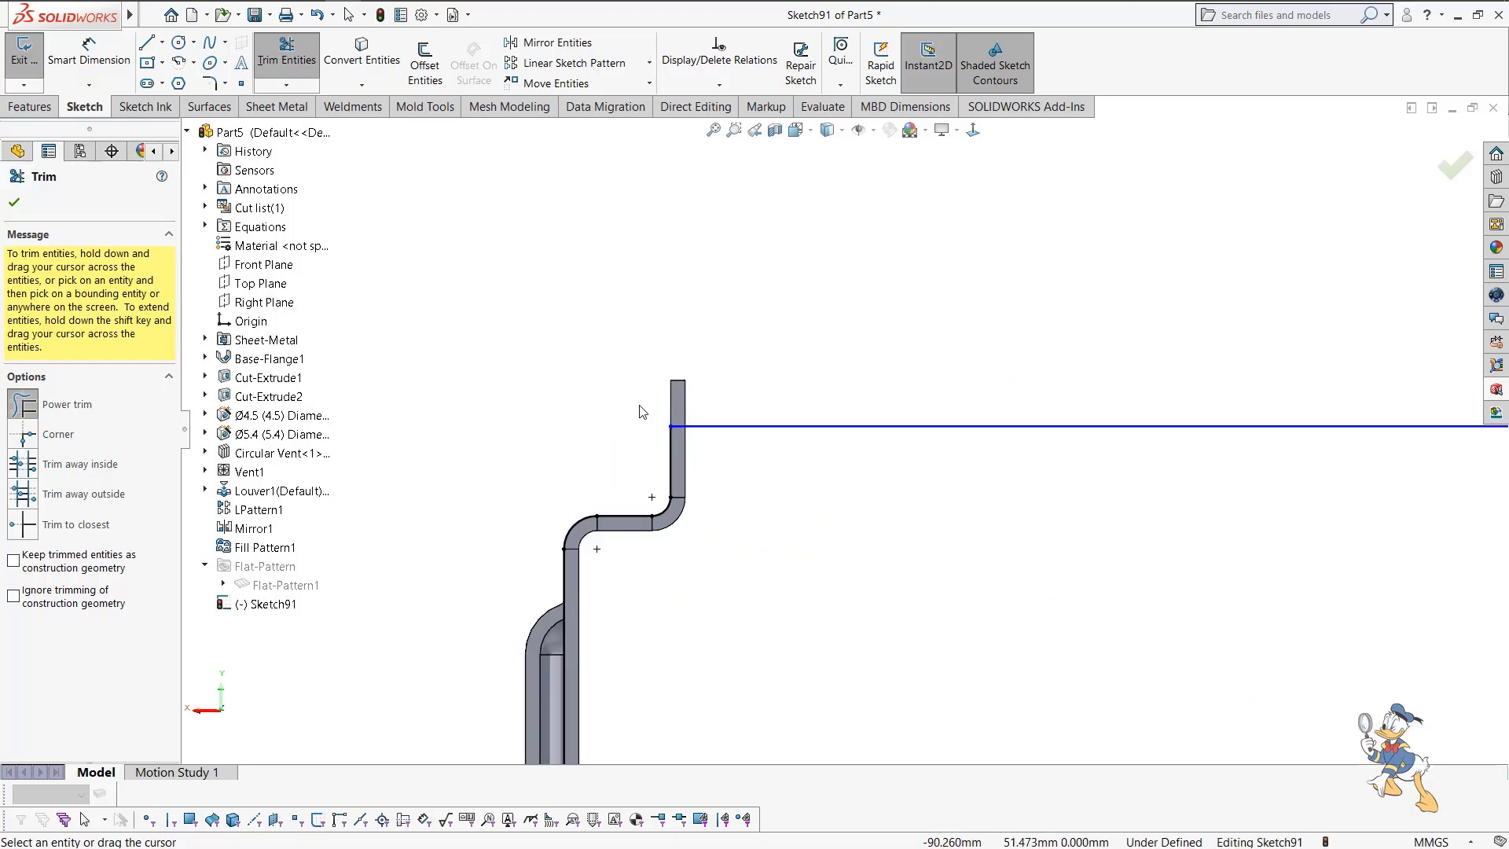
key(Escape)
Dimension the horizontal line 2 mm below the upper lip's top edge.
right_drag(586, 330, 583, 272)
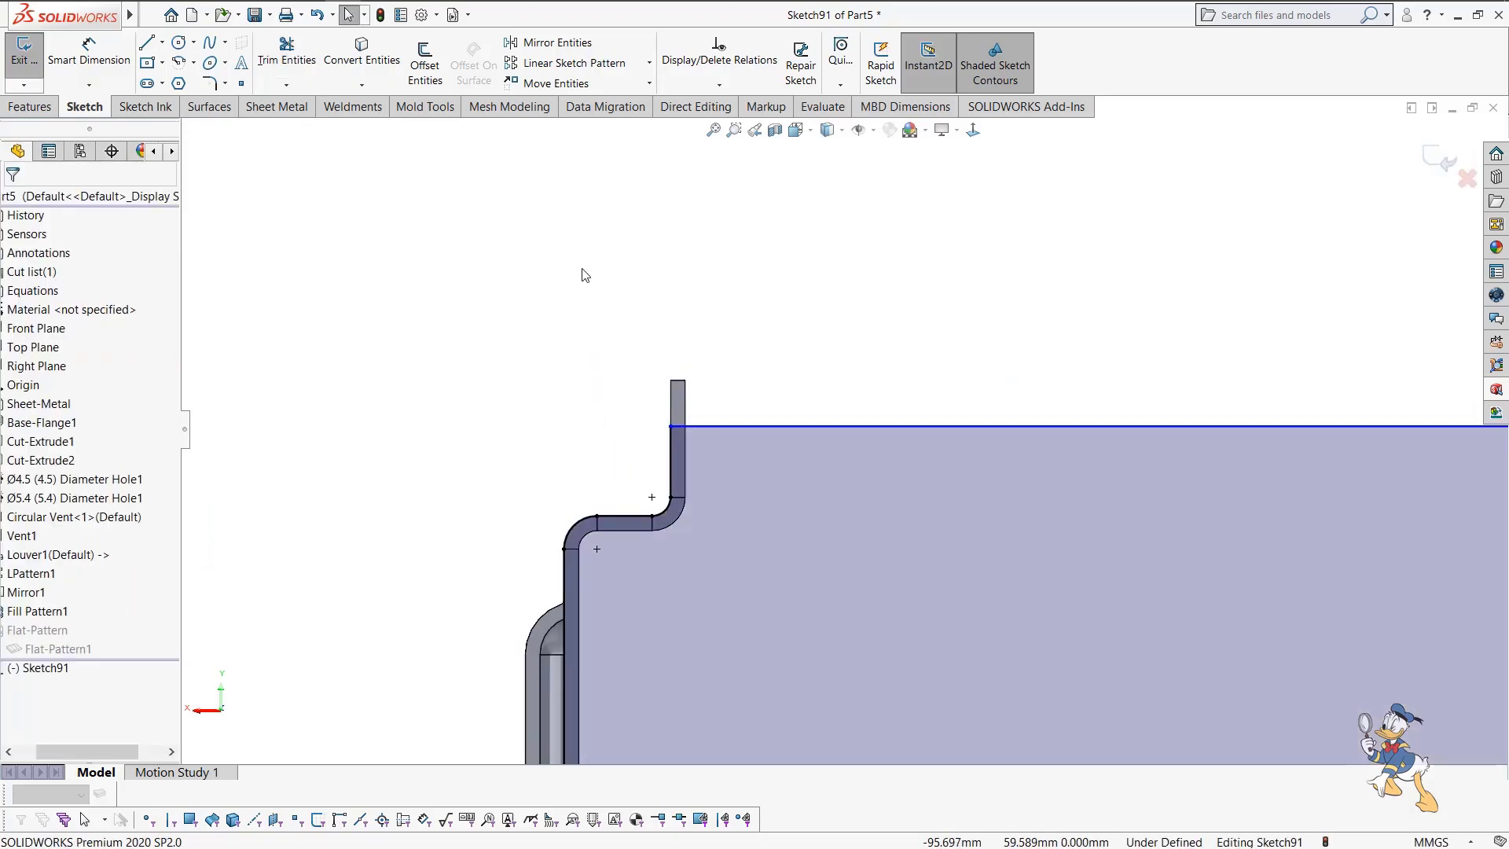
click(716, 427)
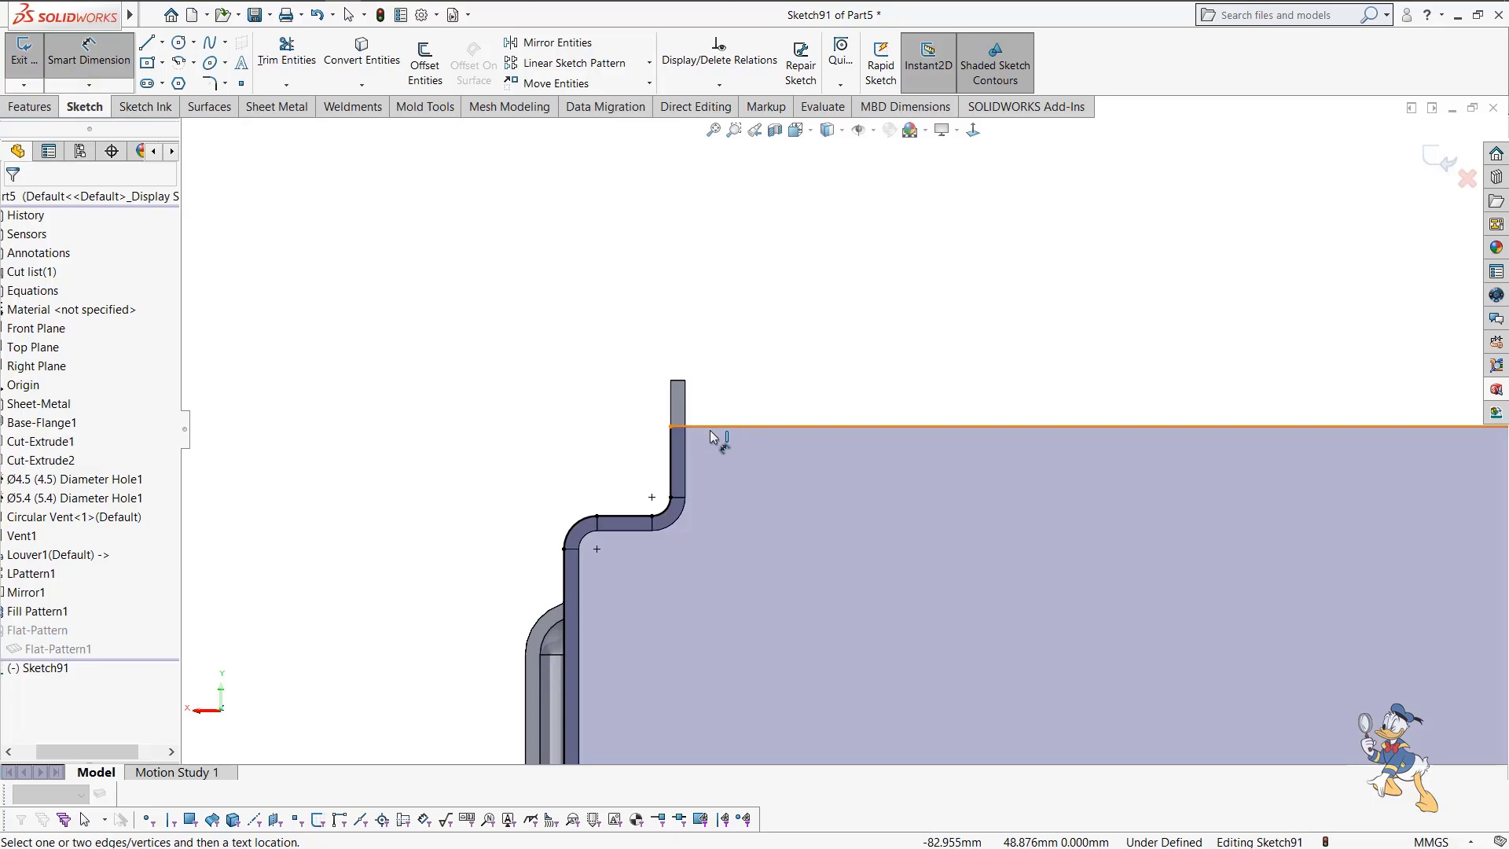
click(678, 380)
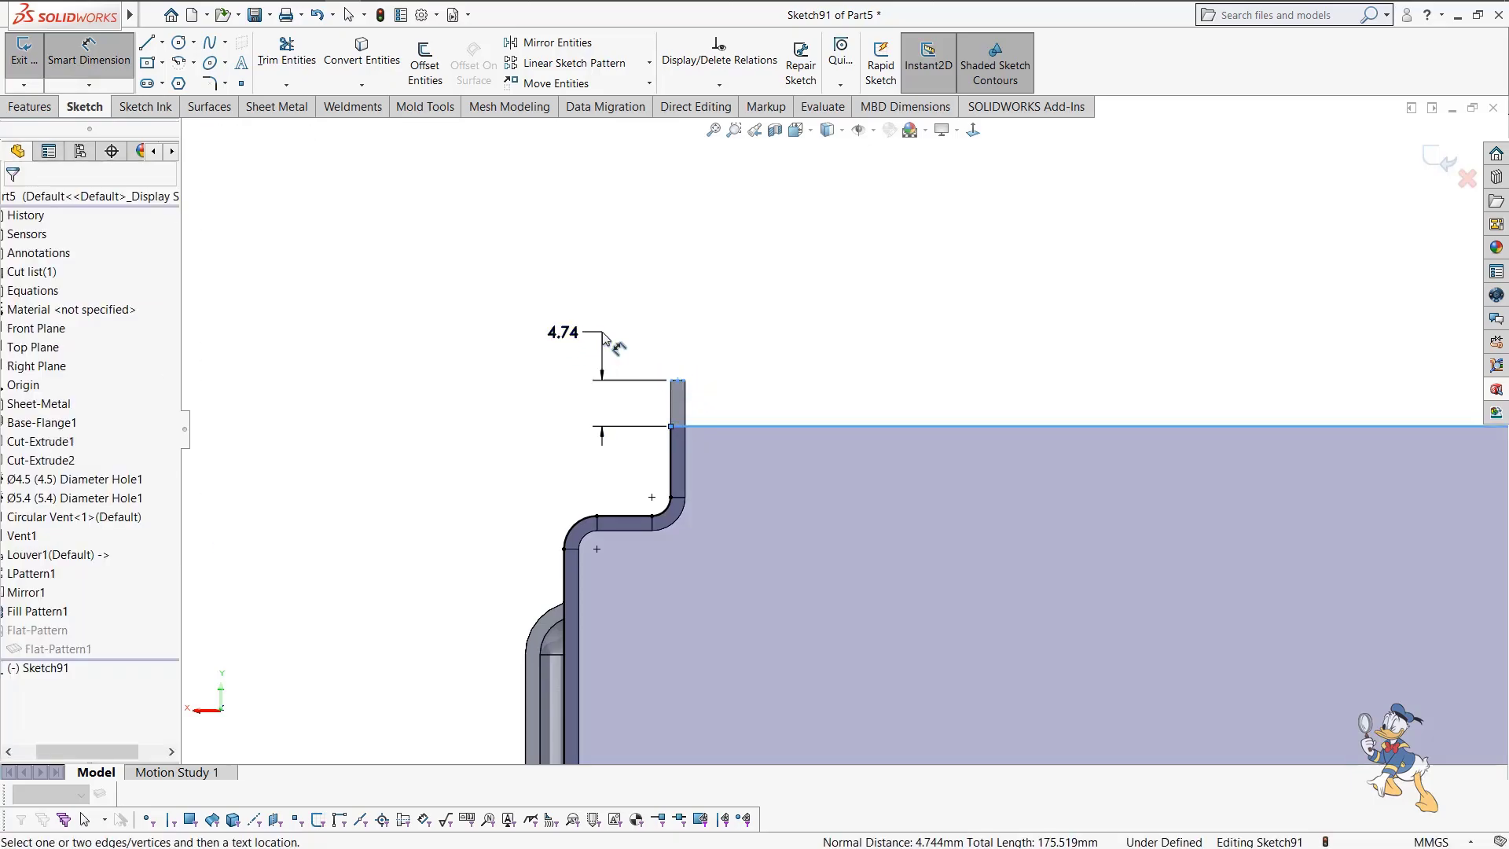
click(602, 331)
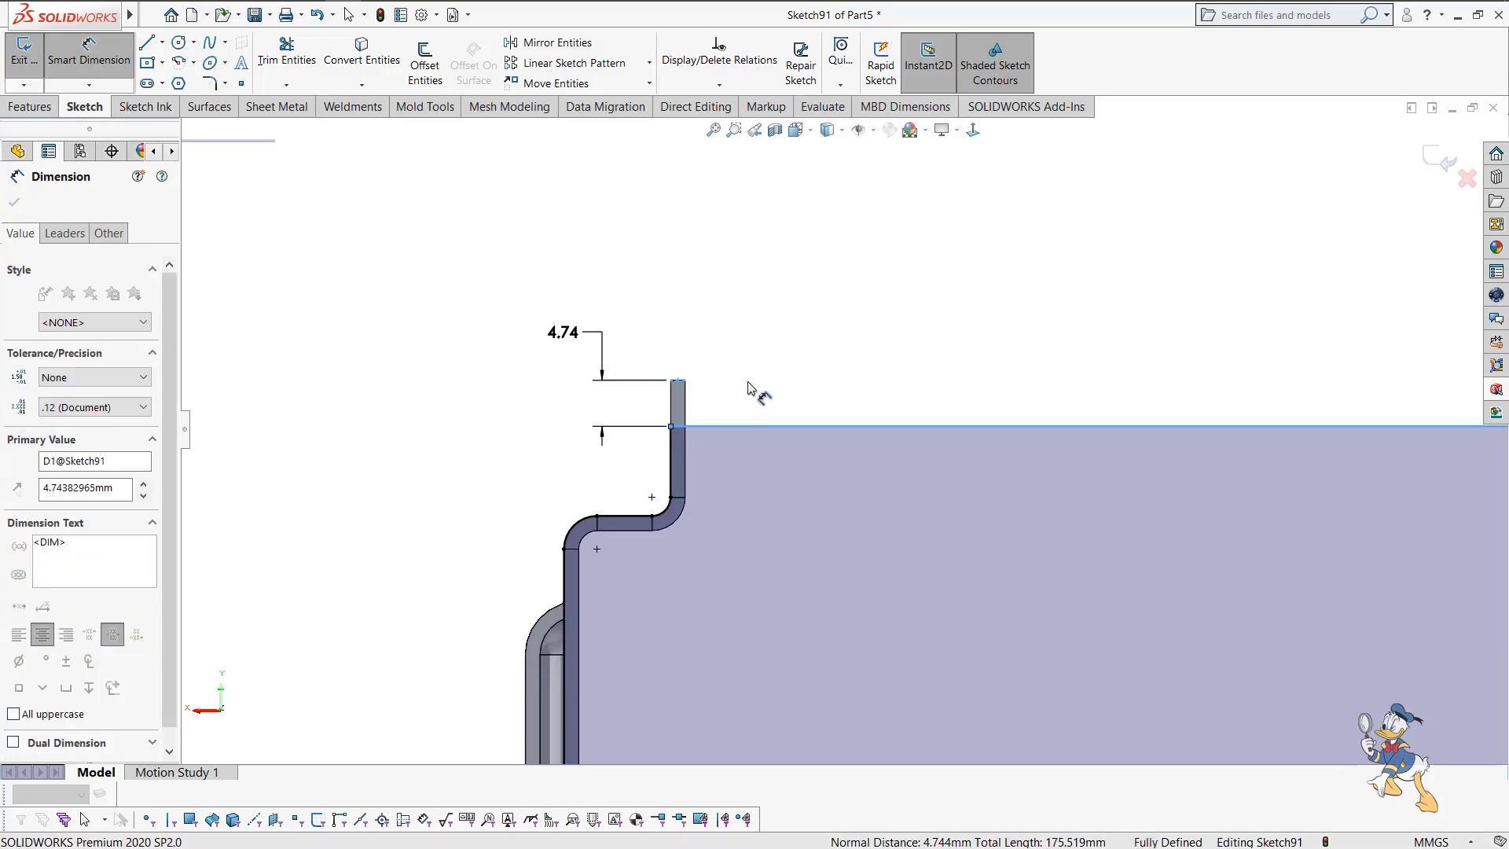
key(Return)
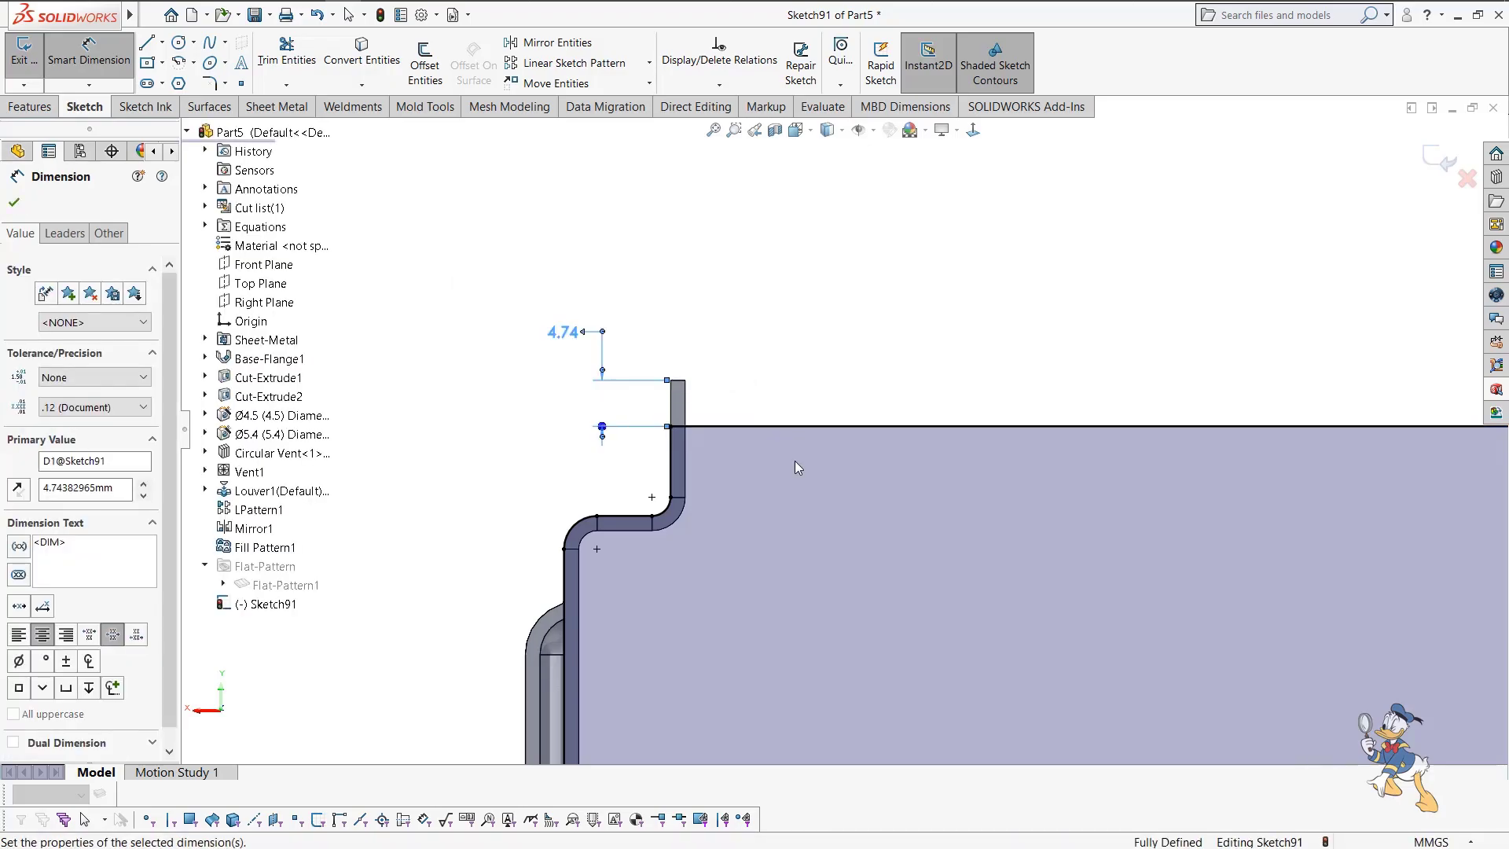
scroll(797, 466, up, 8)
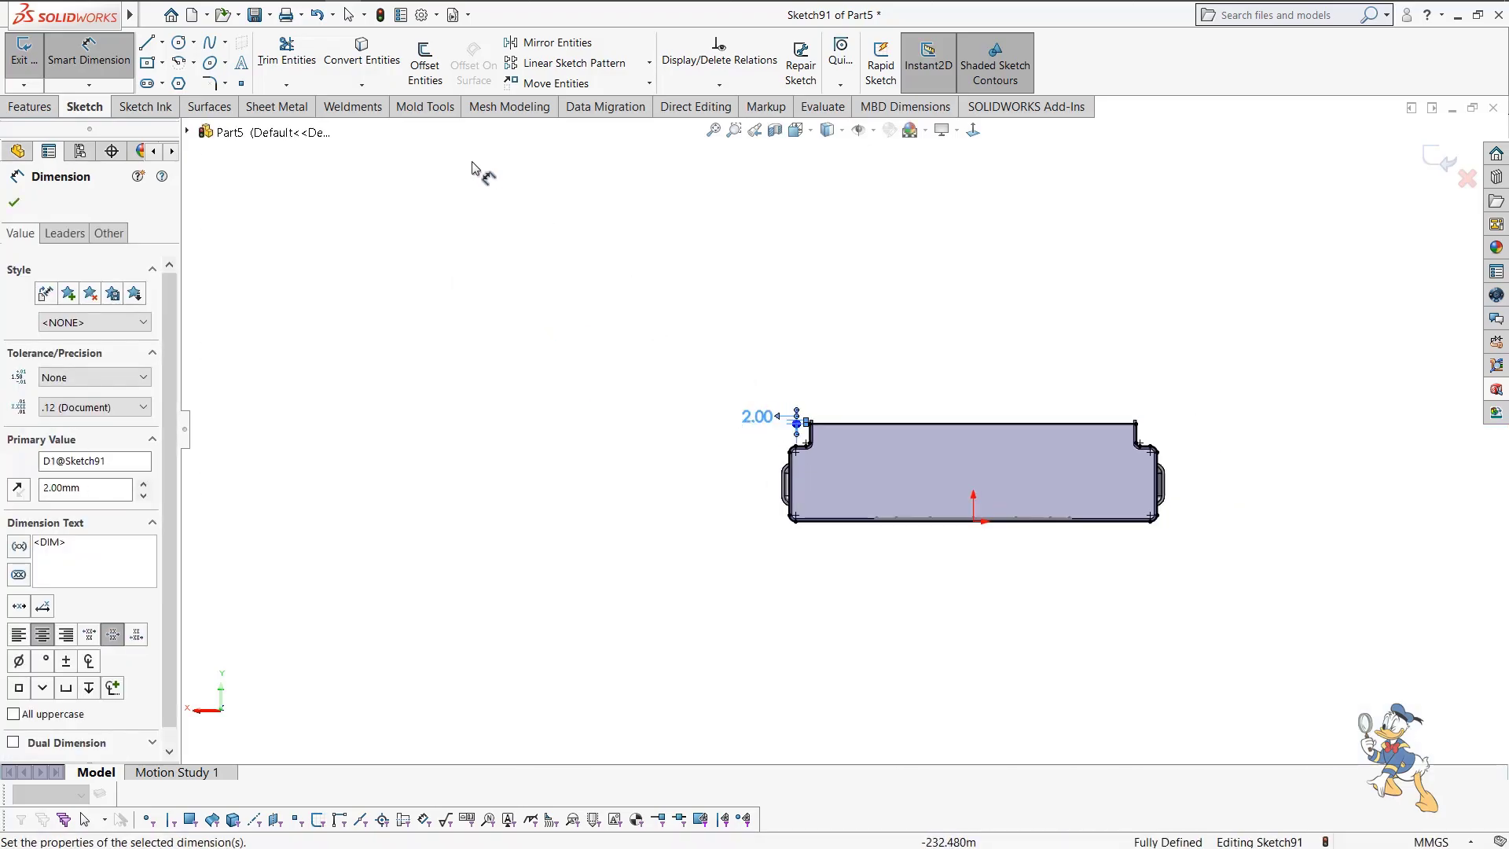
key(Escape)
Offset the closed profile outward by 2 mm and convert its base geometry to construction geometry.
key(s)
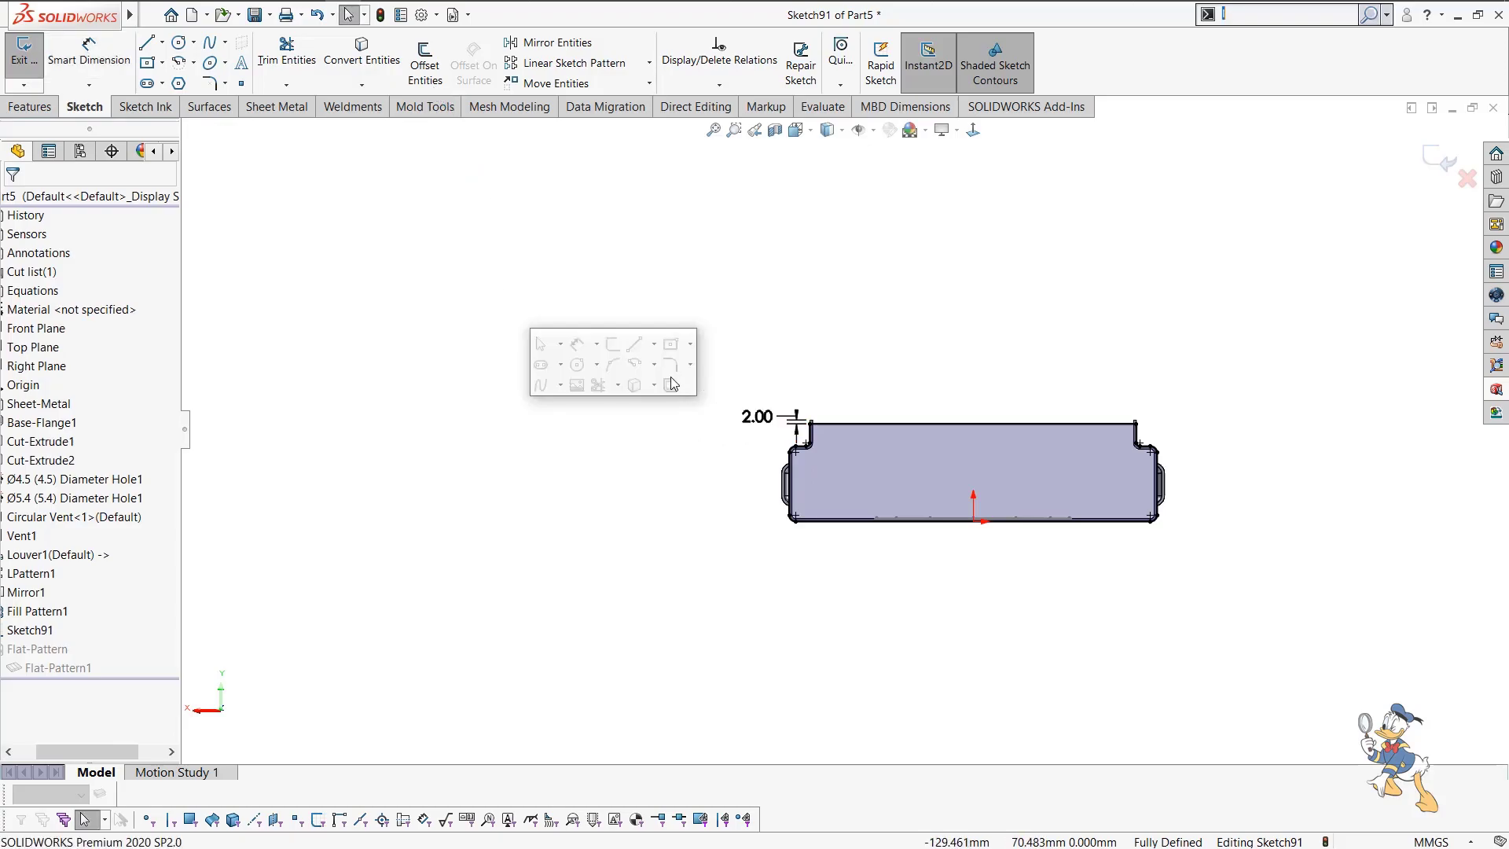
click(673, 384)
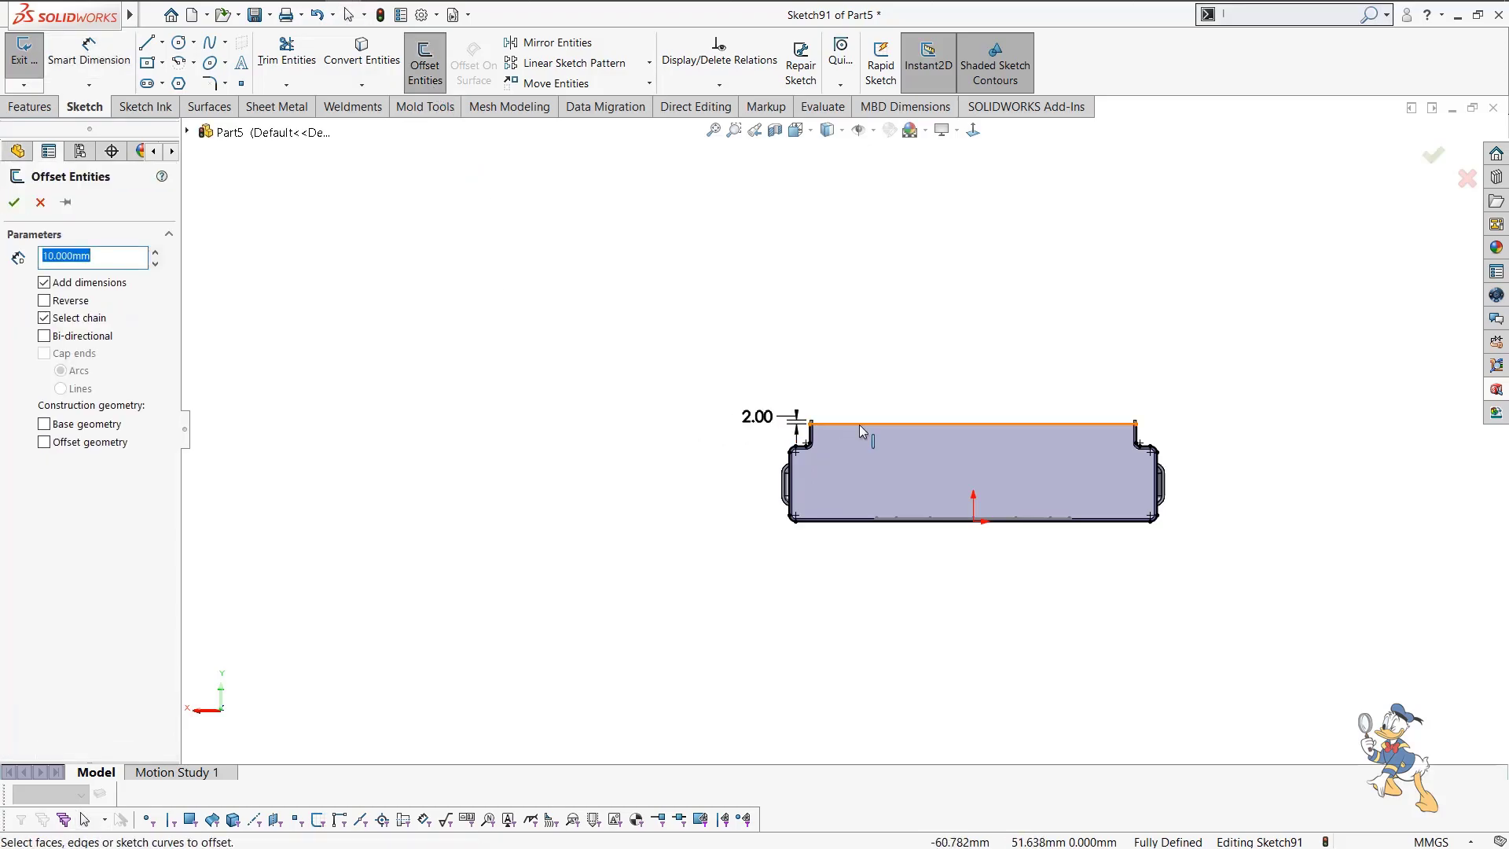
click(860, 426)
click(100, 426)
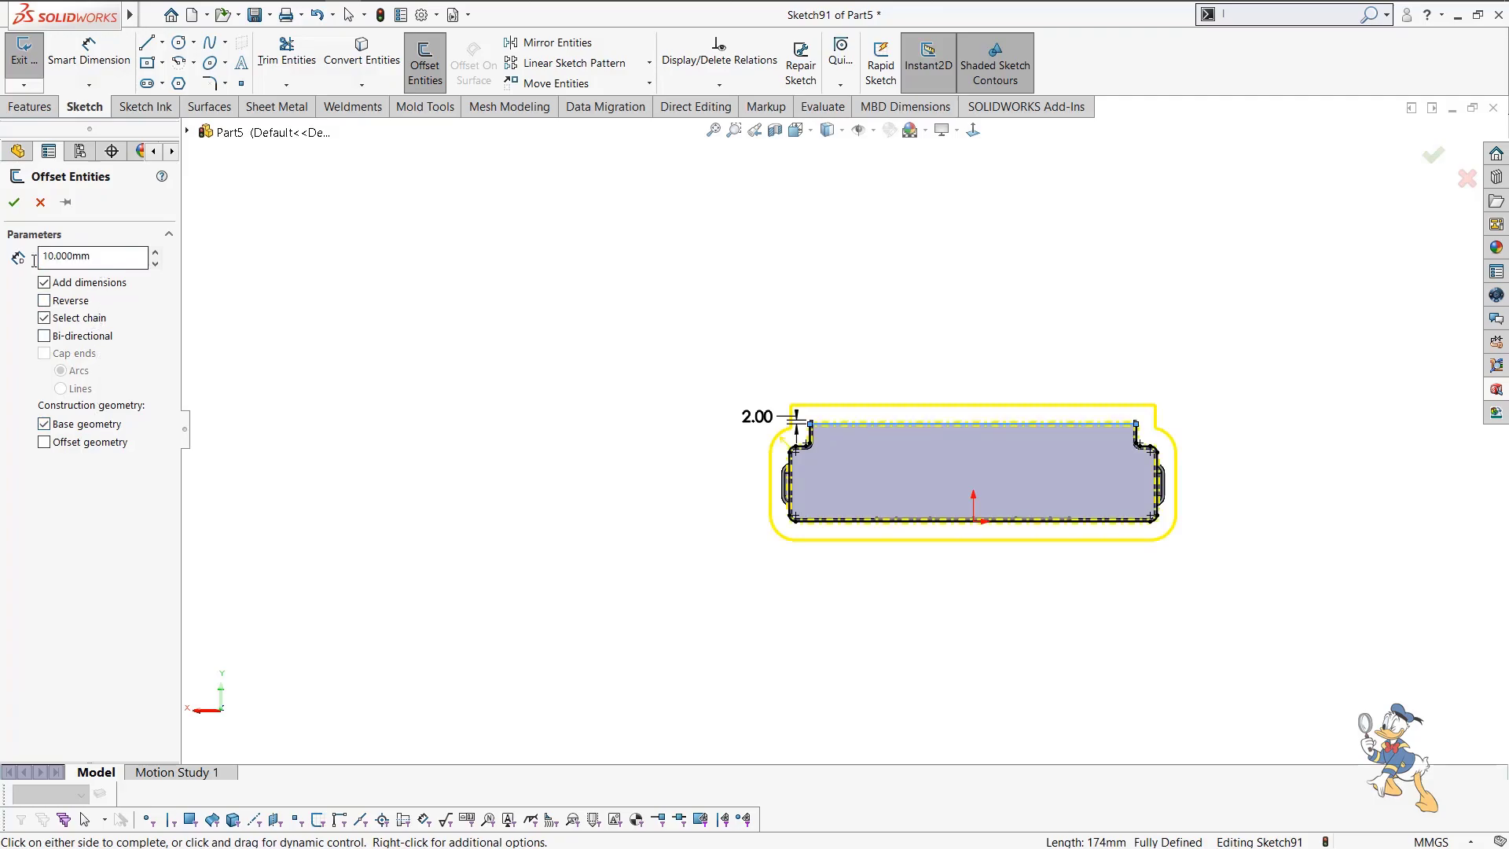
text(2)
key(Return)
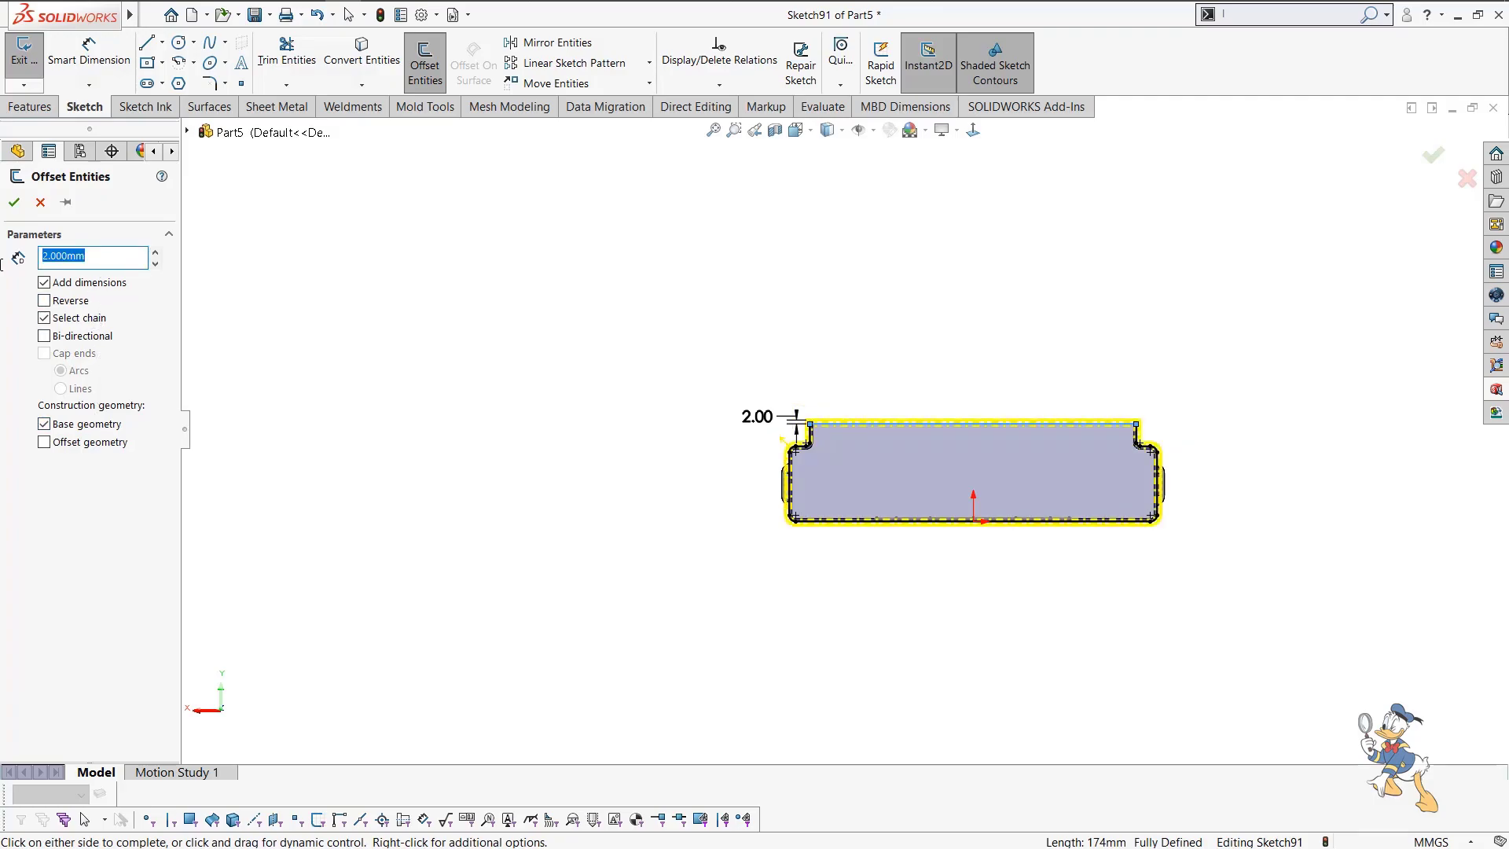
click(13, 202)
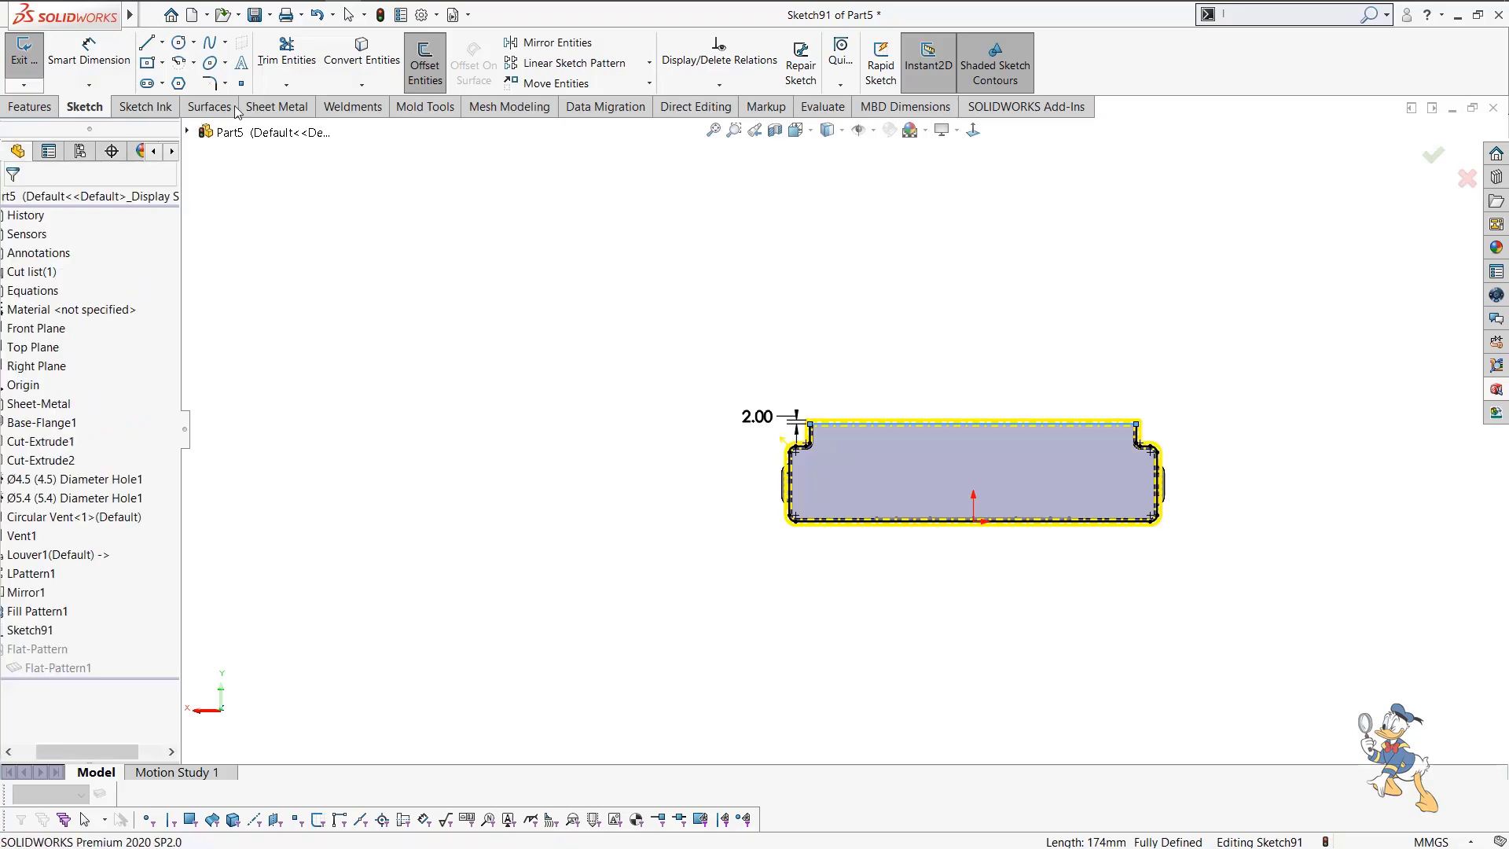
Create a separate base flange end plate from the offset profile with the default gauge parameters and the direction reversed.
click(277, 106)
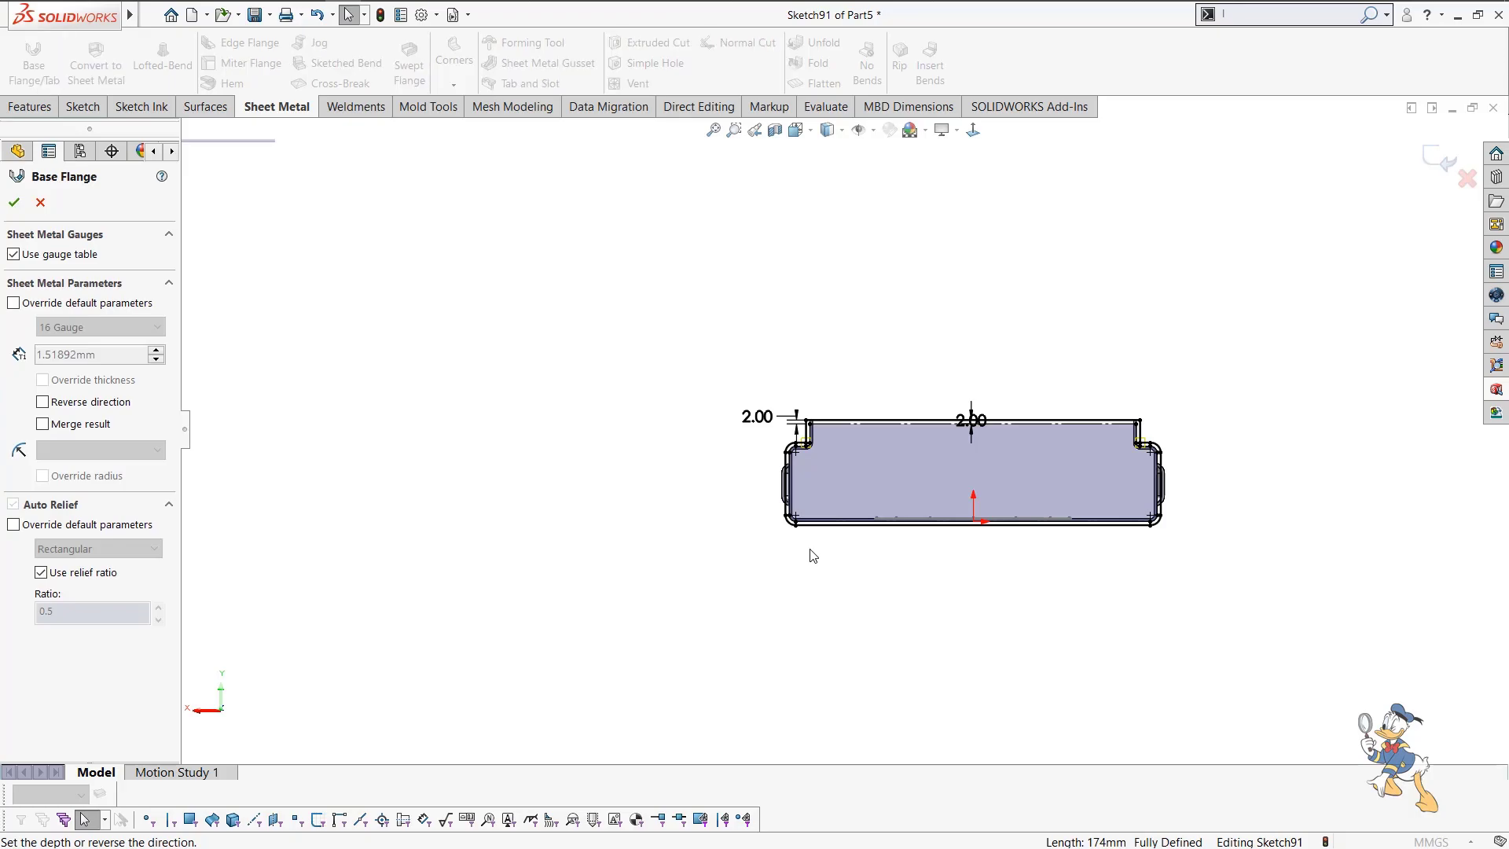
scroll(1385, 360, down, 5)
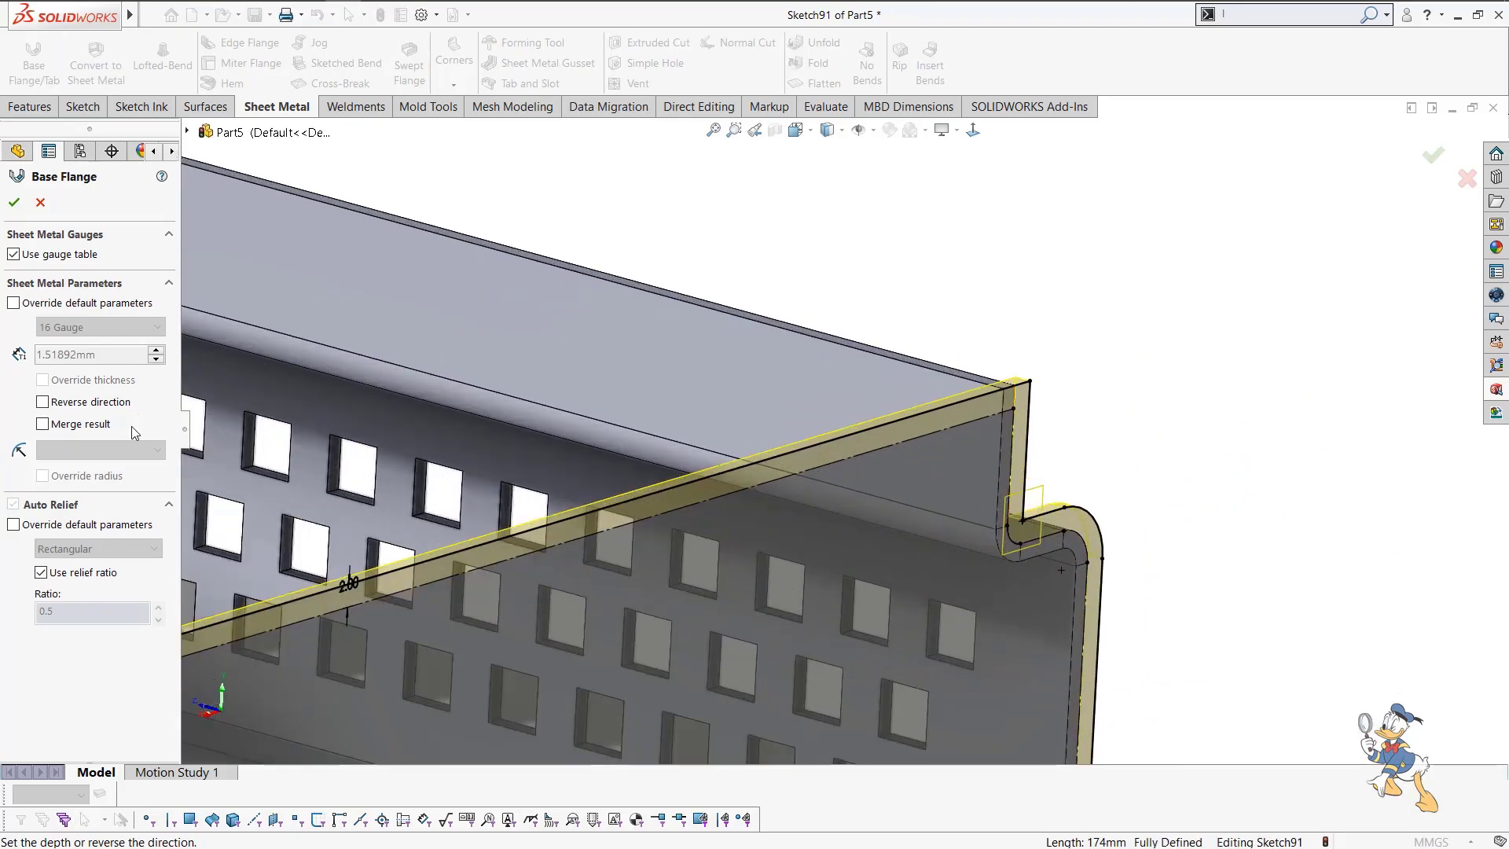
click(72, 406)
click(15, 204)
scroll(1055, 305, up, 9)
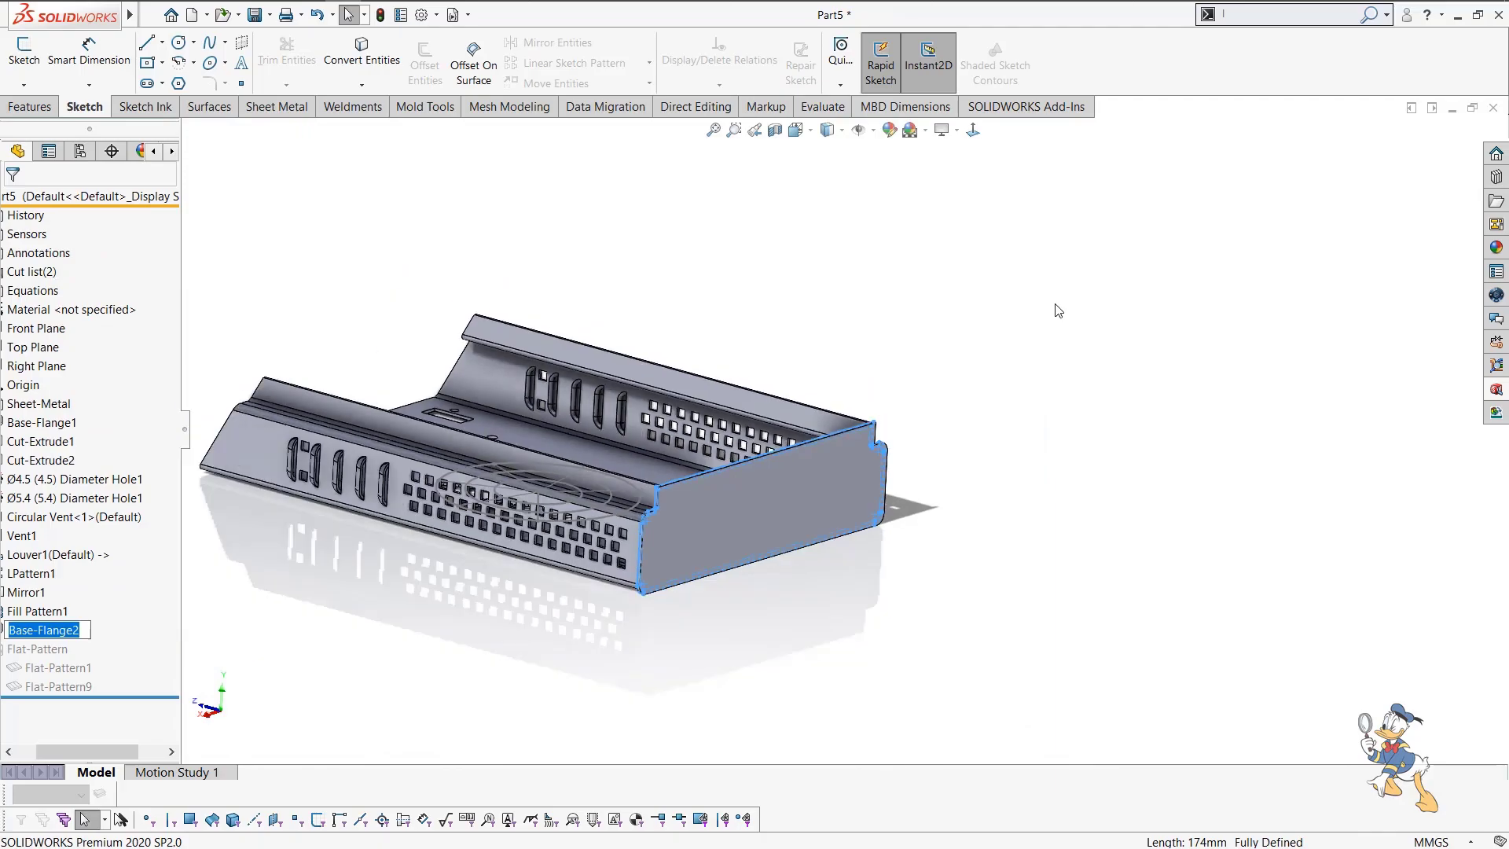
click(1056, 305)
Examine how the end plate meets the channel's side walls, lips and base from inside.
scroll(747, 528, down, 3)
middle_drag(825, 474, 1046, 558)
scroll(728, 414, down, 3)
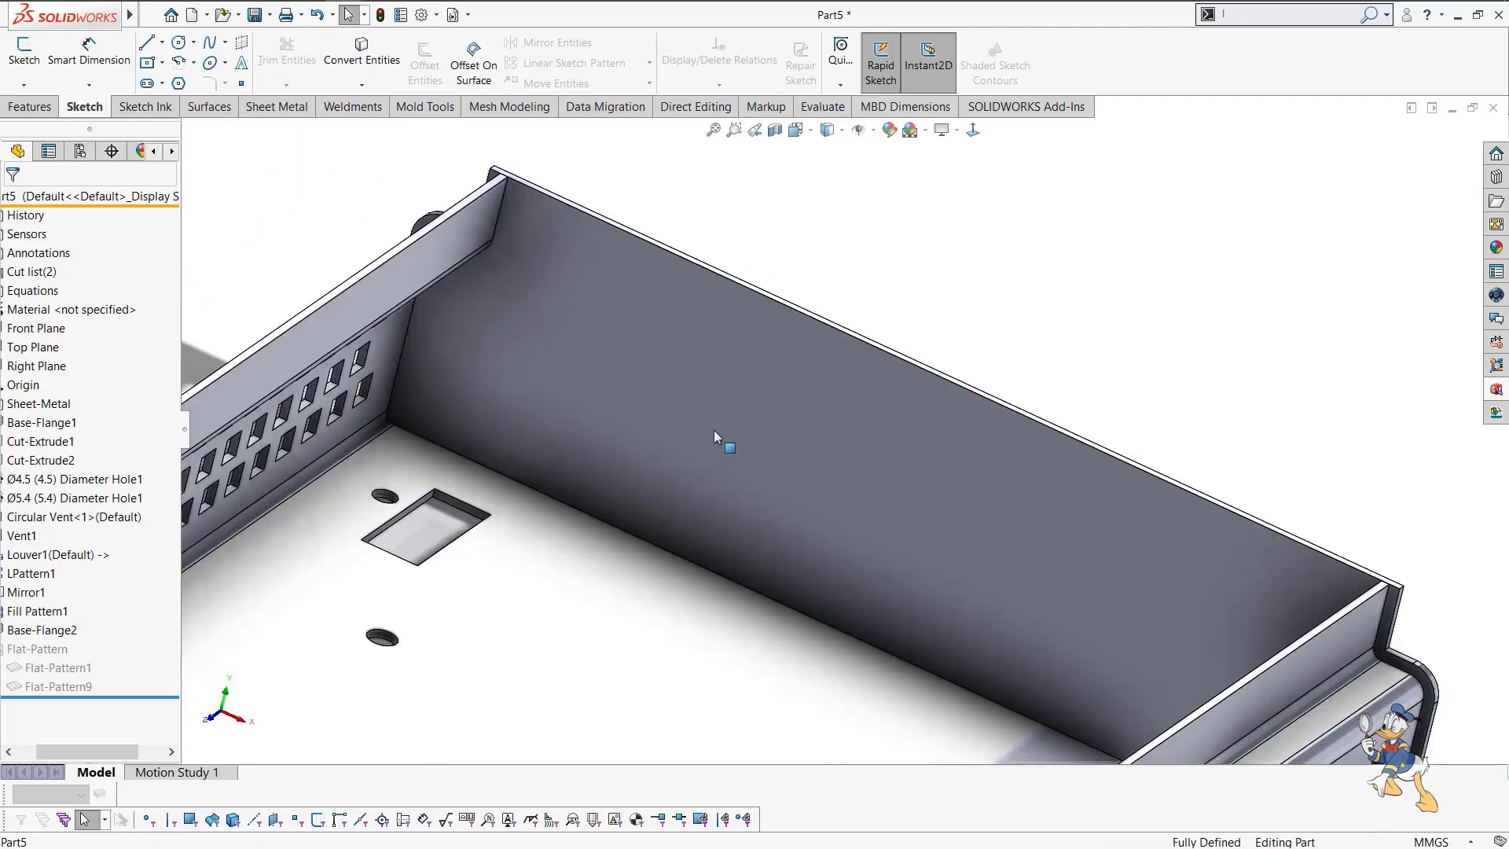
scroll(907, 327, up, 3)
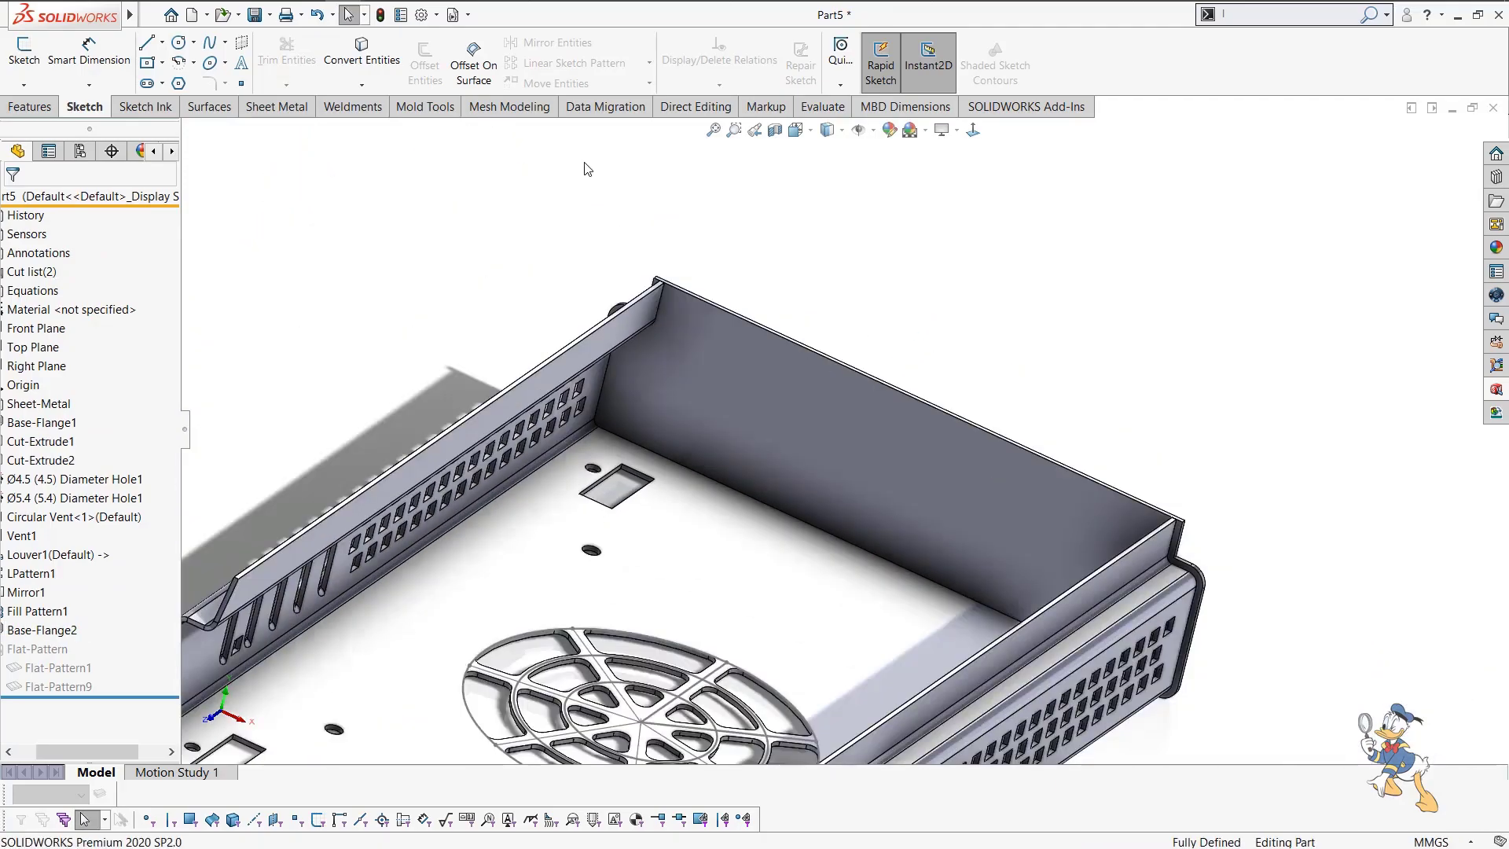
scroll(397, 240, down, 3)
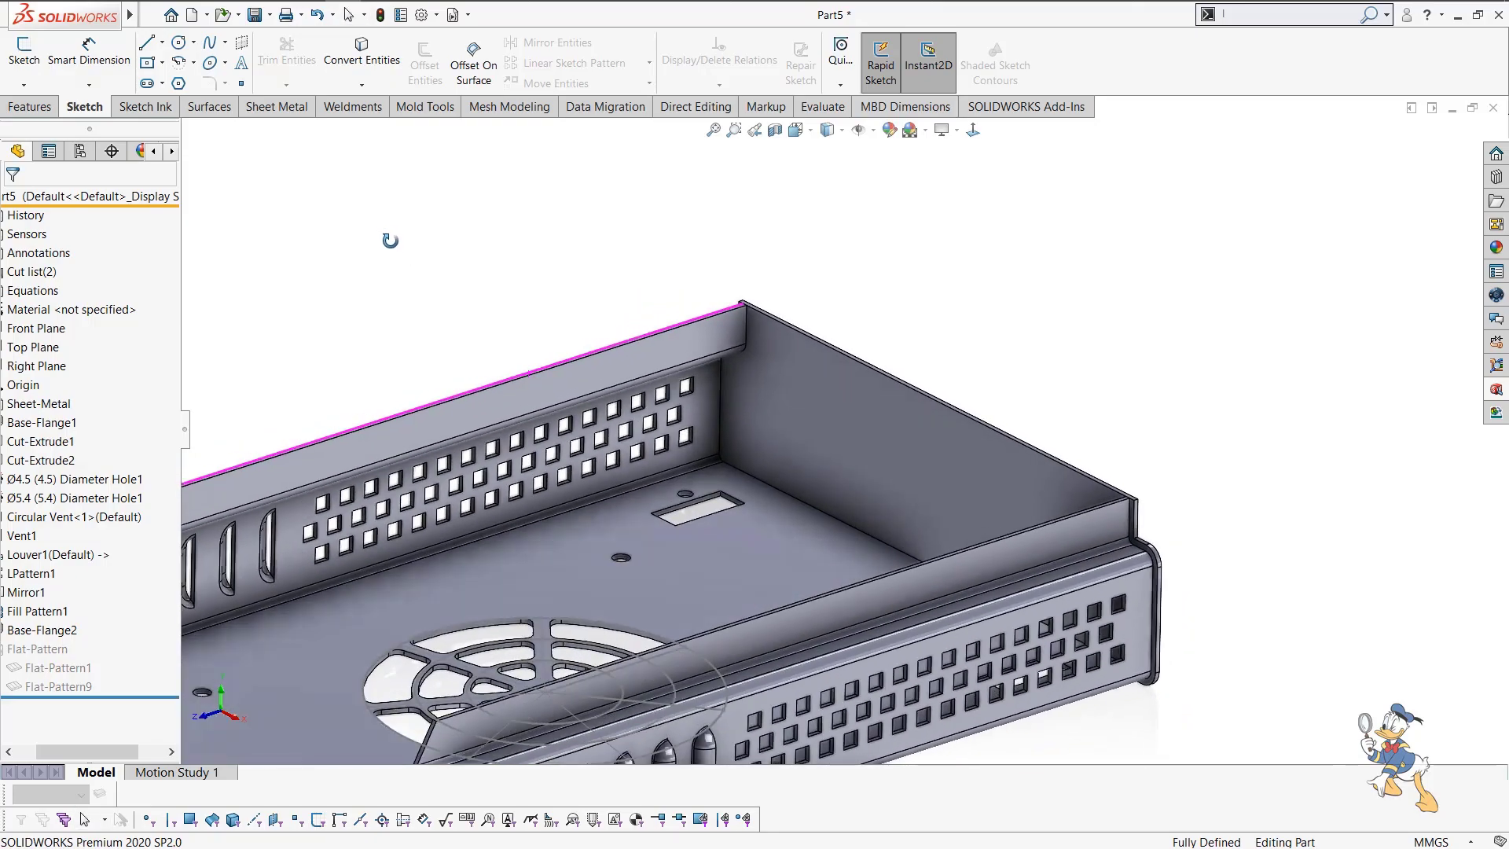
scroll(840, 369, down, 3)
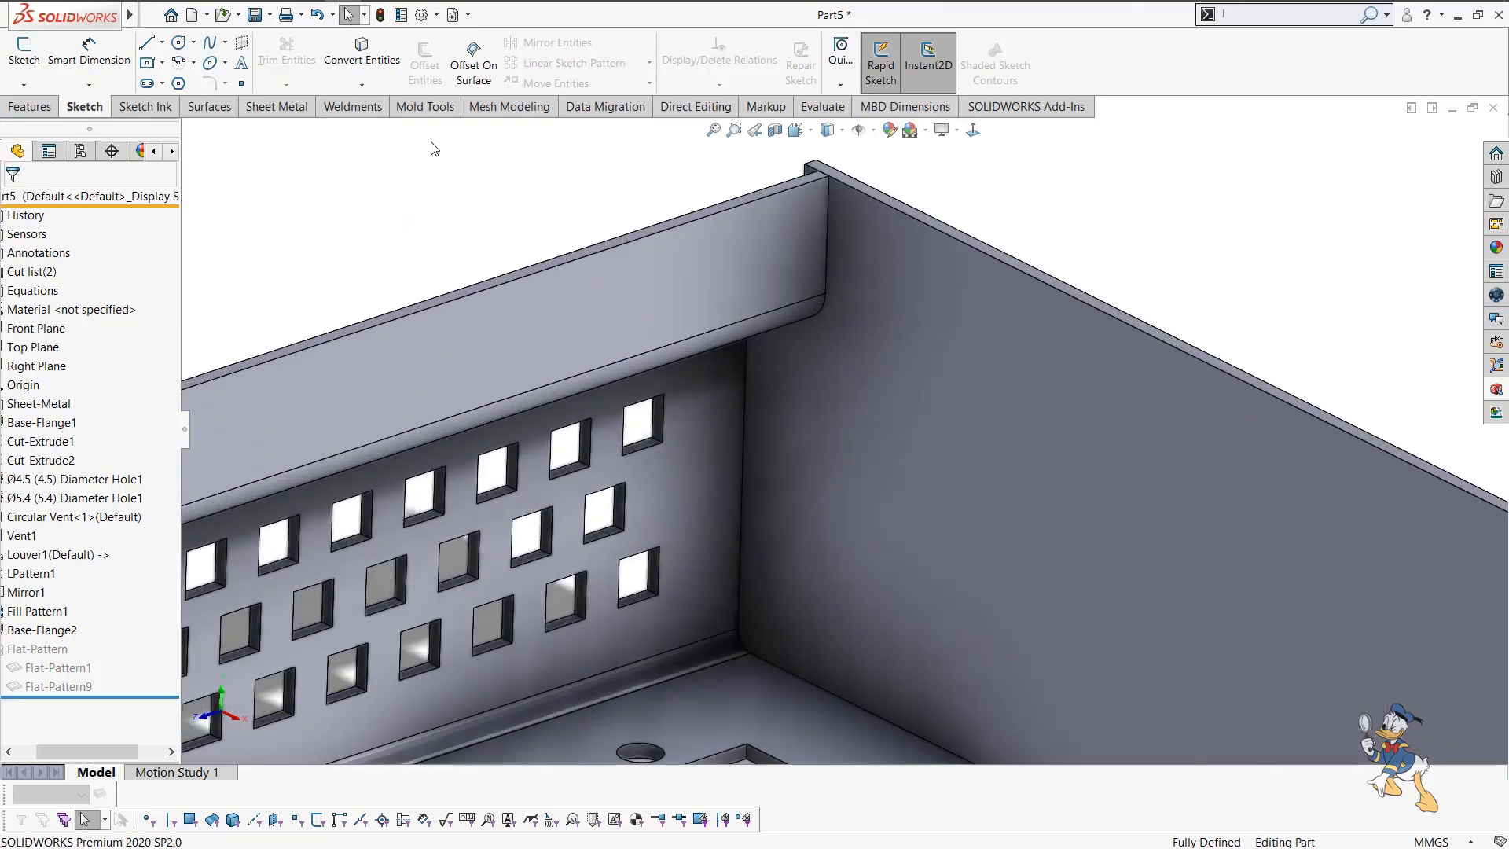
scroll(866, 465, up, 5)
middle_drag(865, 464, 925, 467)
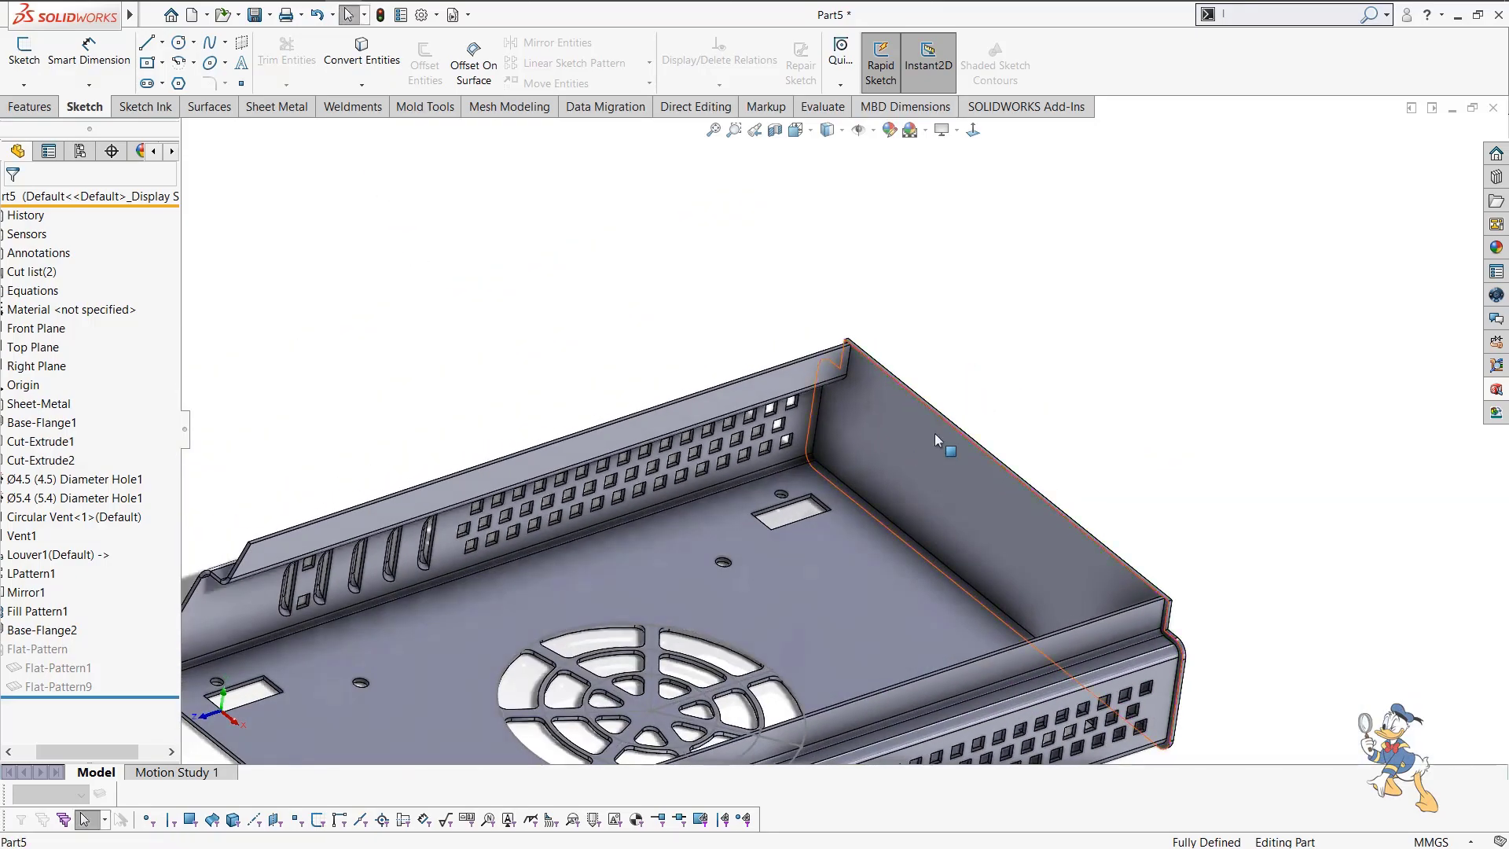
Start a Tab and Slot feature with a side wall's vertical end edge for the tabs and the end plate's outer face for the slots.
click(289, 108)
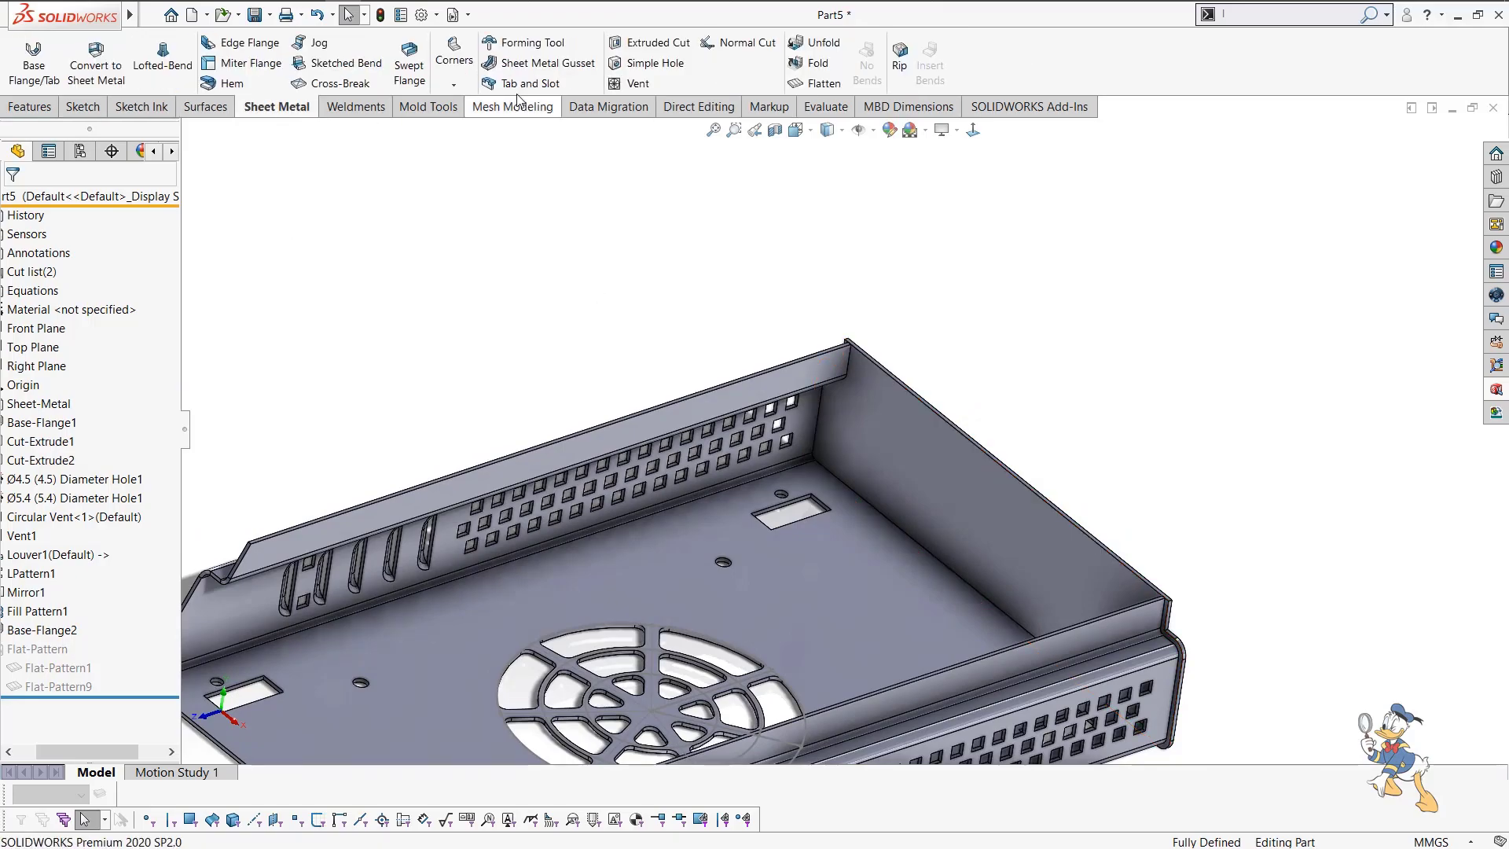
click(521, 83)
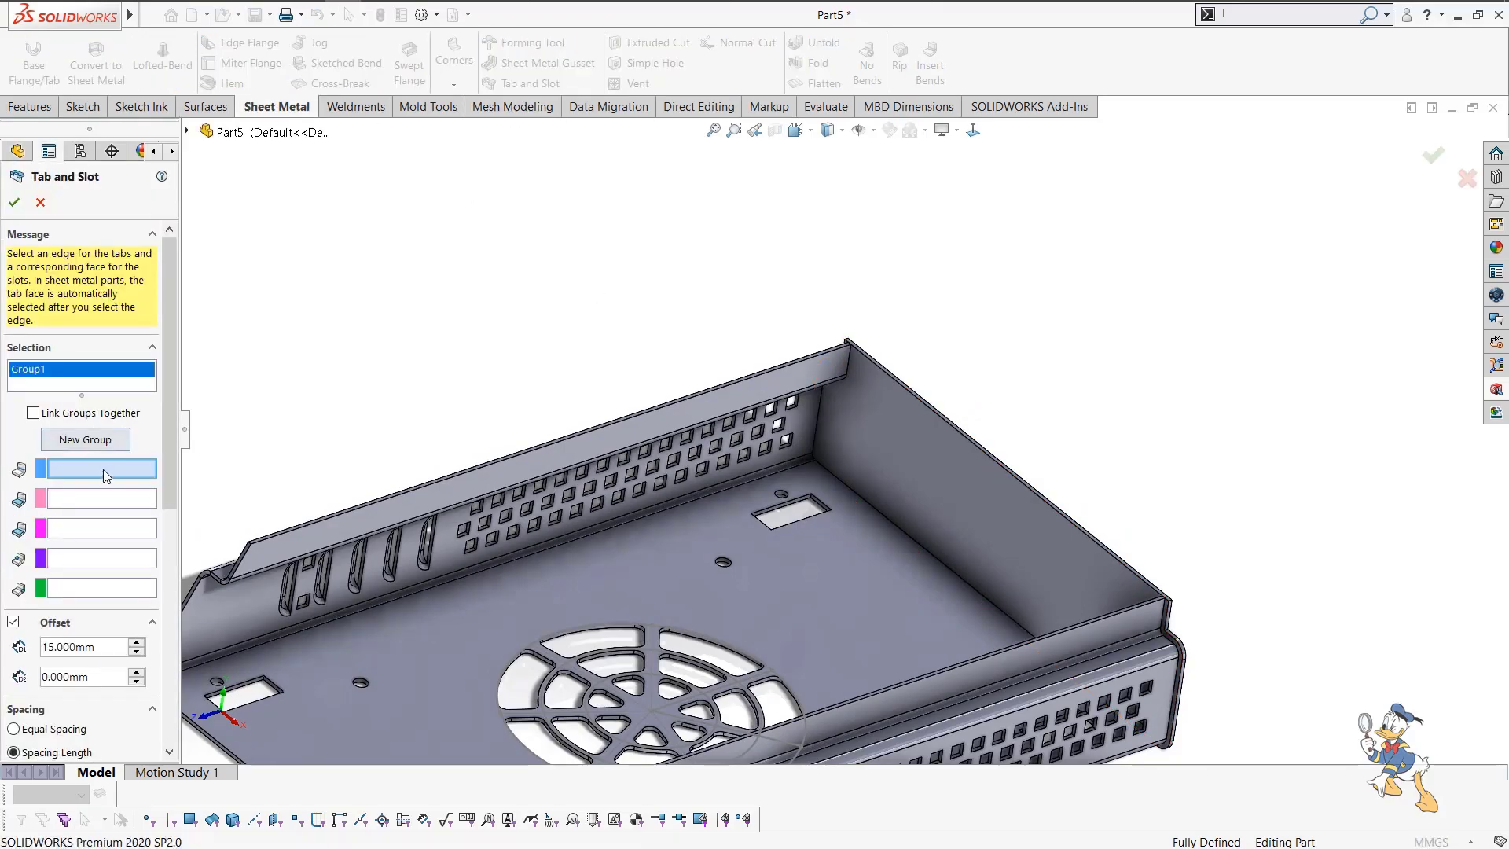
scroll(865, 427, down, 5)
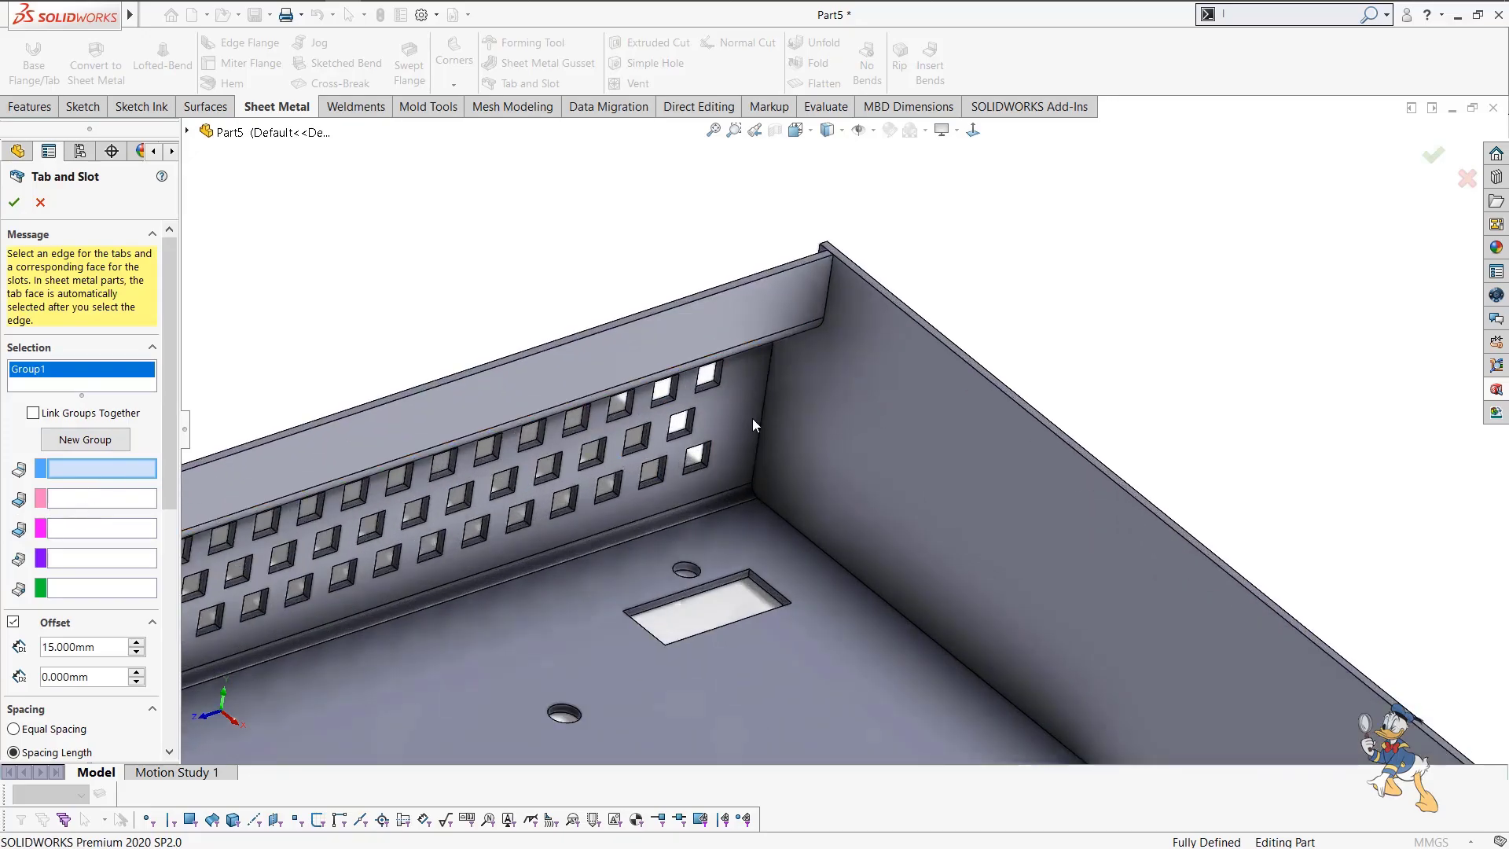
click(764, 400)
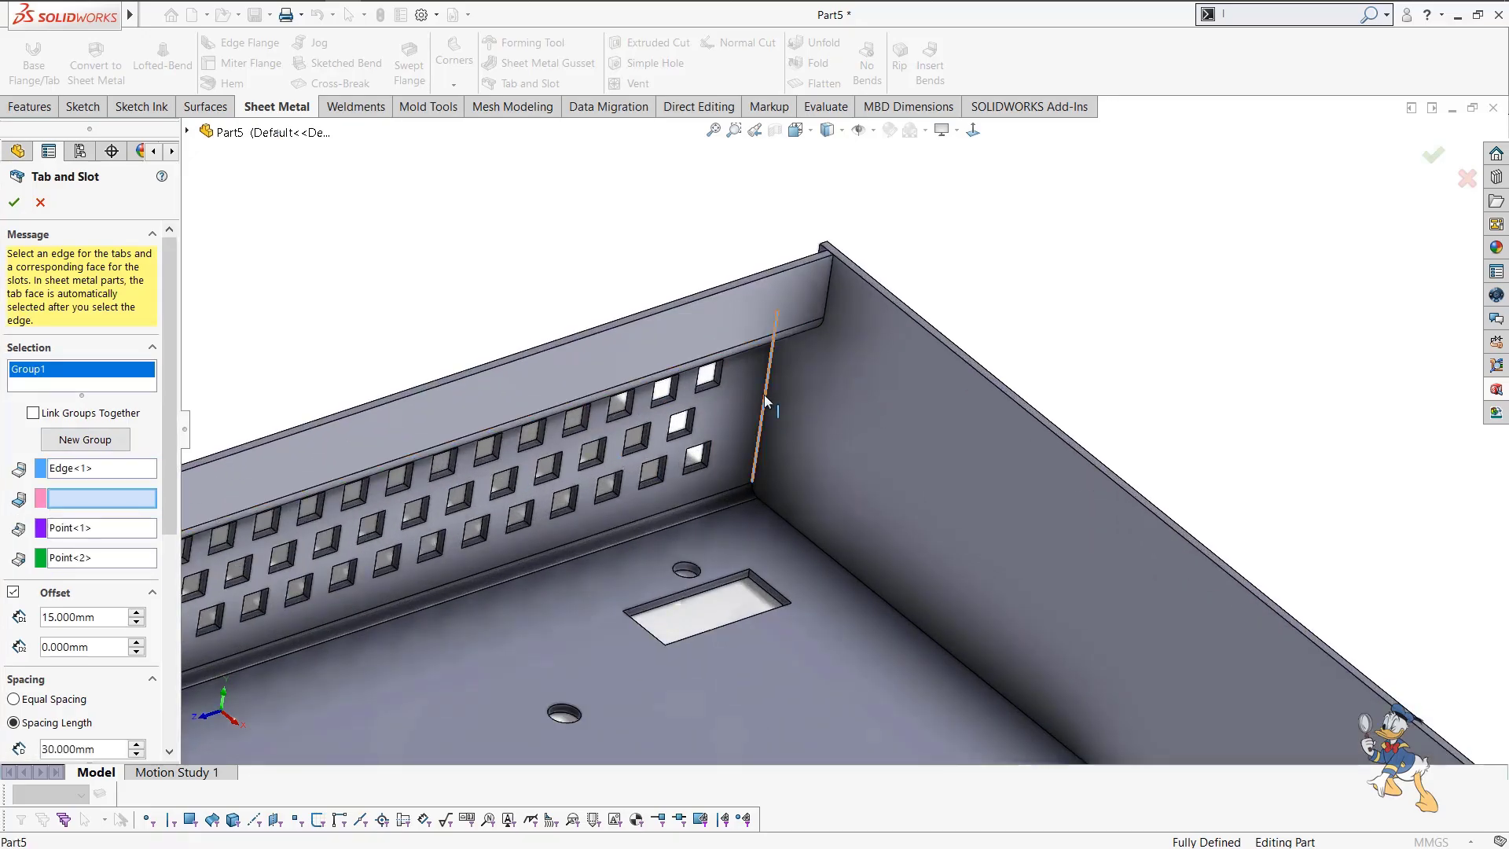
scroll(764, 401, up, 3)
middle_drag(786, 503, 1059, 517)
click(1057, 519)
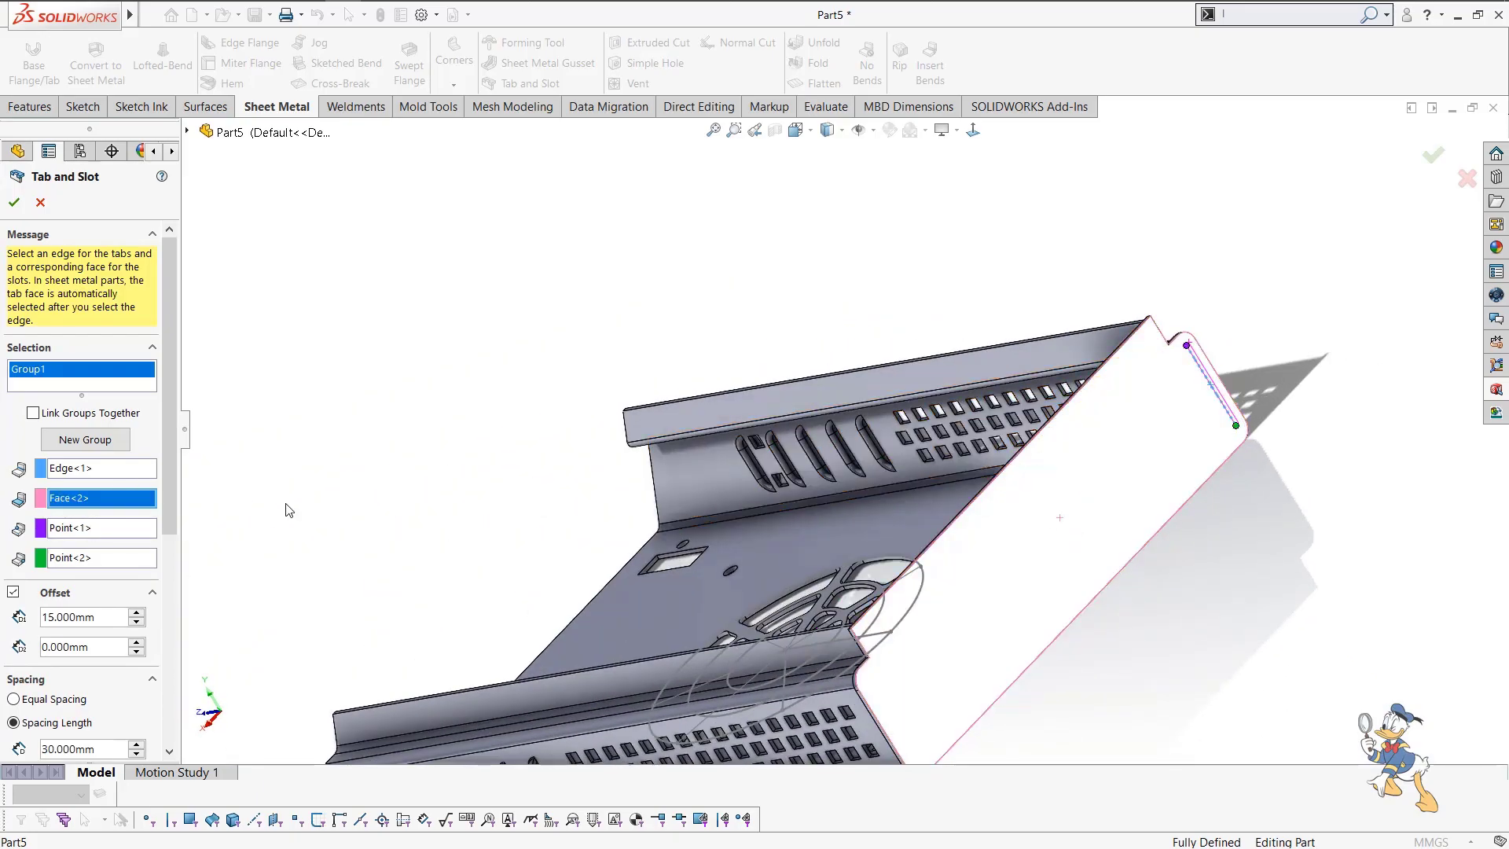
Create the tabs and slots with a 5 mm start offset, 10 mm spacing length and 5 mm tab length.
scroll(1143, 438, down, 5)
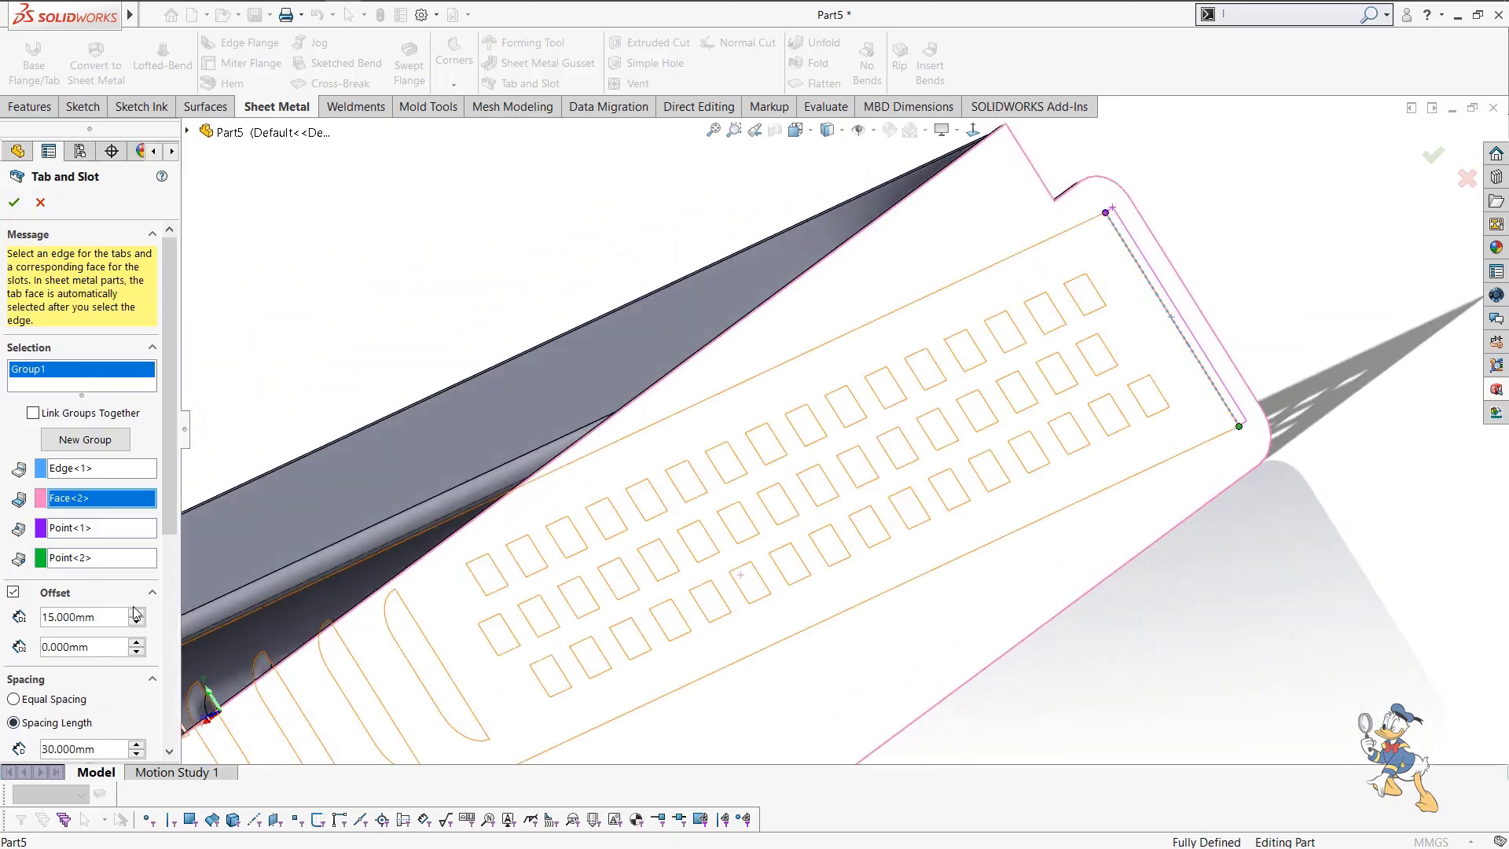
scroll(579, 539, up, 5)
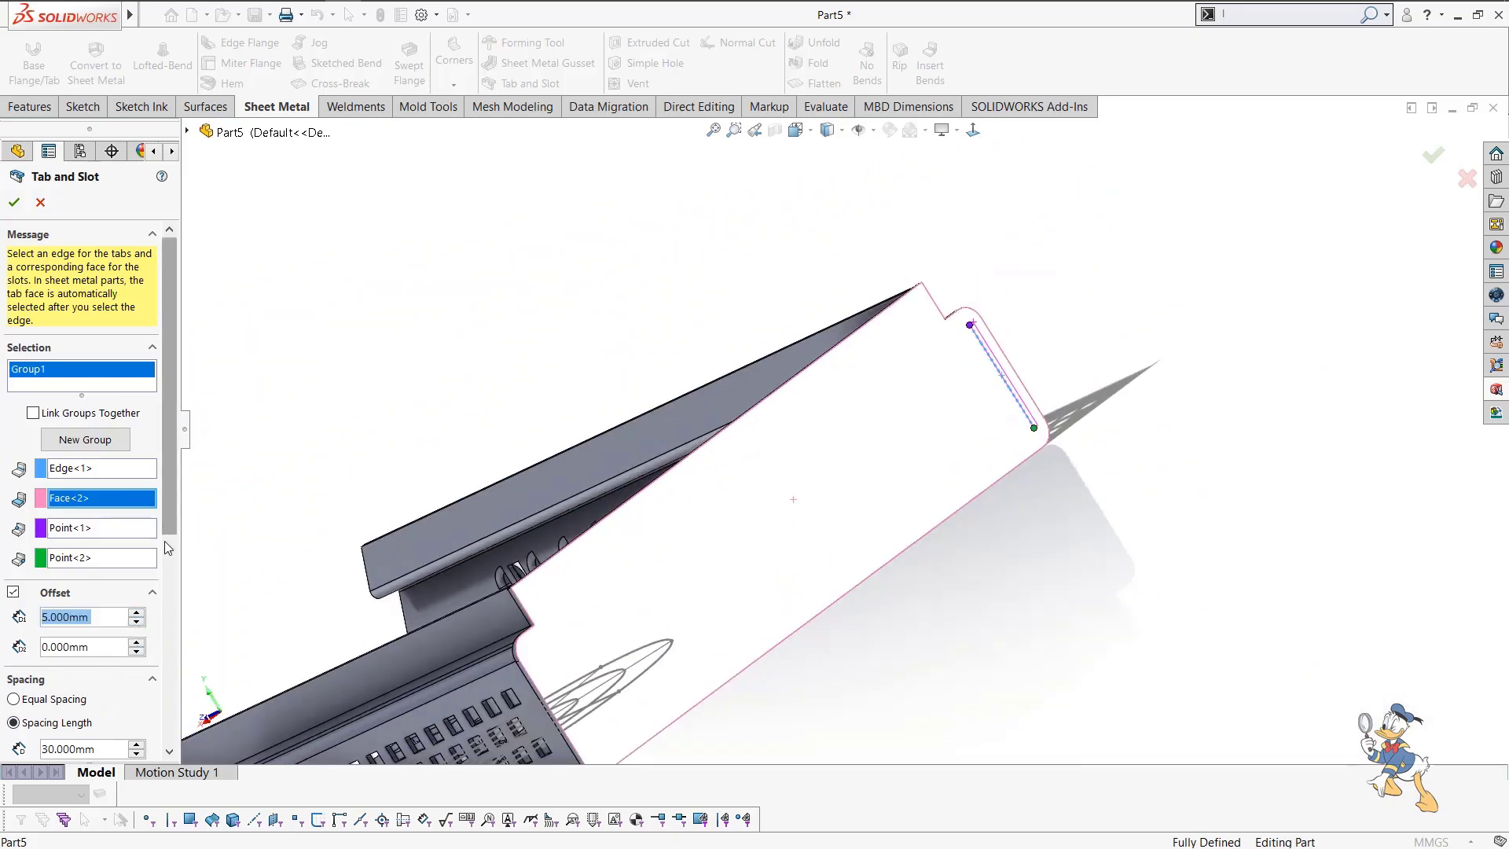
scroll(167, 539, down, 3)
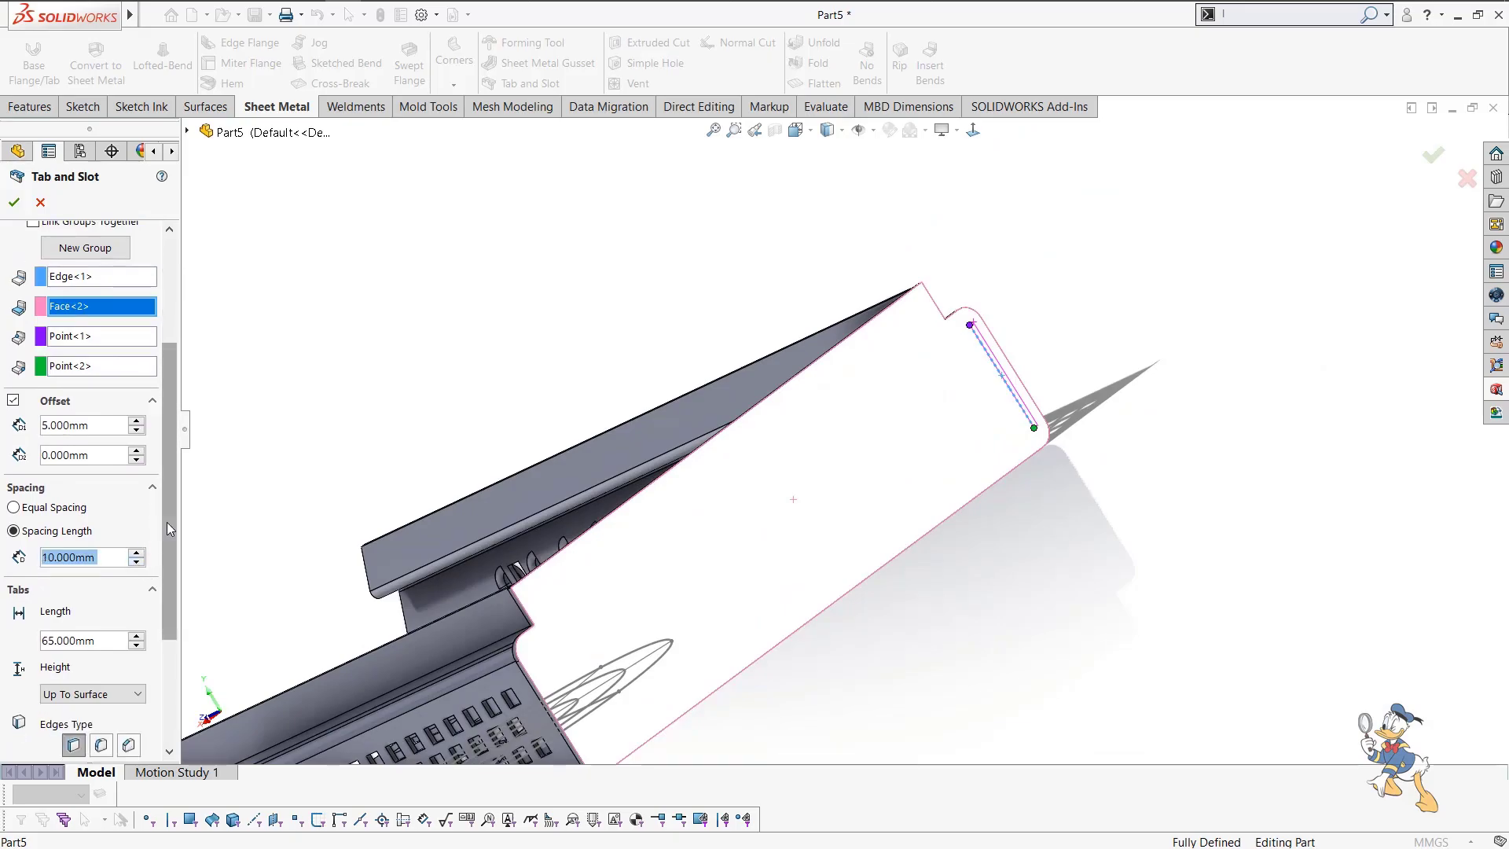
scroll(165, 524, down, 2)
click(136, 515)
click(136, 515)
click(135, 515)
scroll(1187, 393, down, 5)
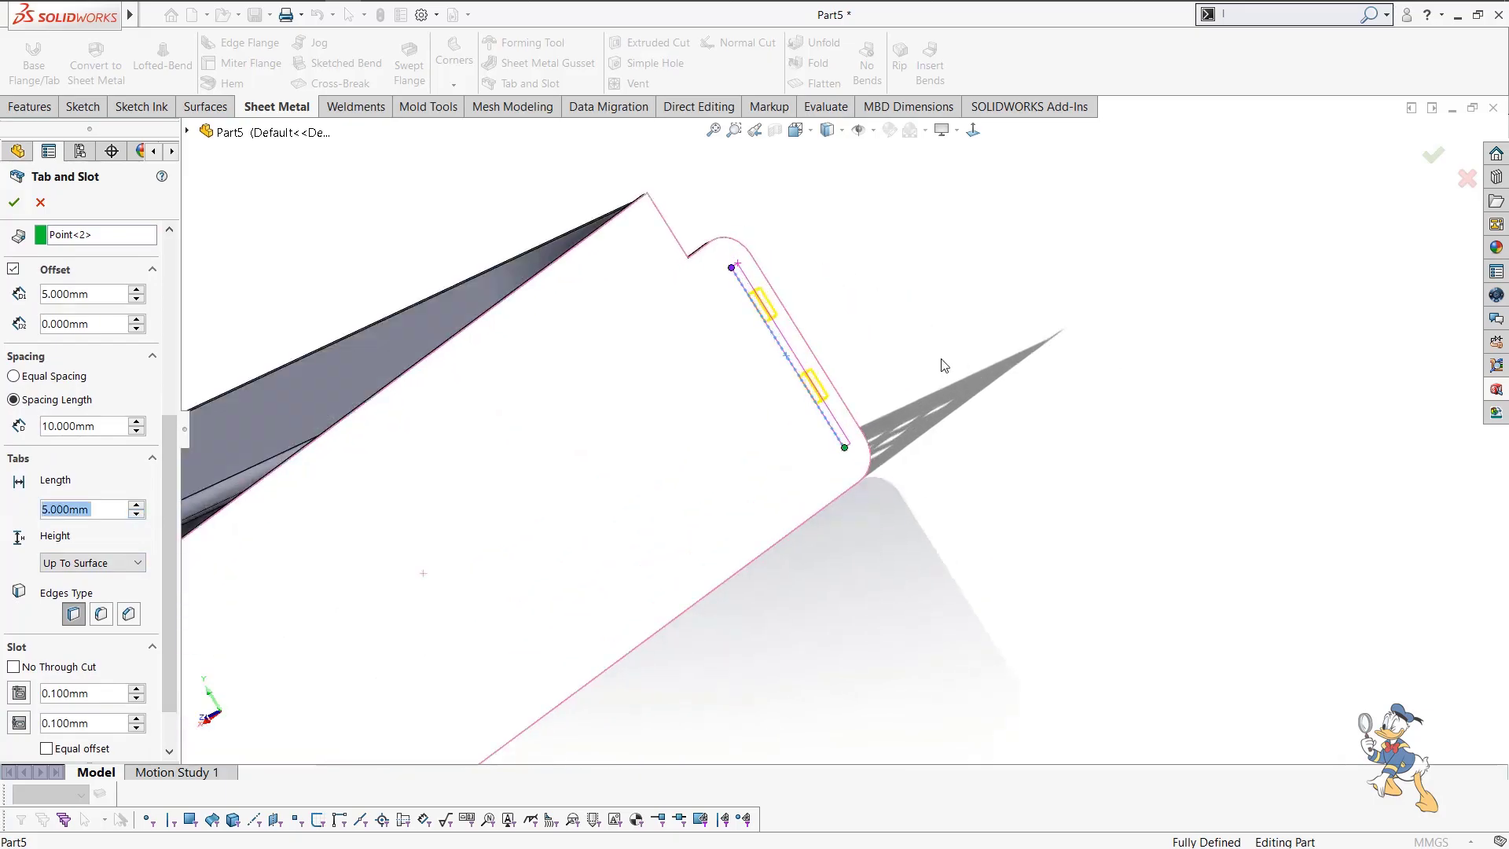
middle_drag(879, 452, 797, 658)
scroll(797, 658, up, 6)
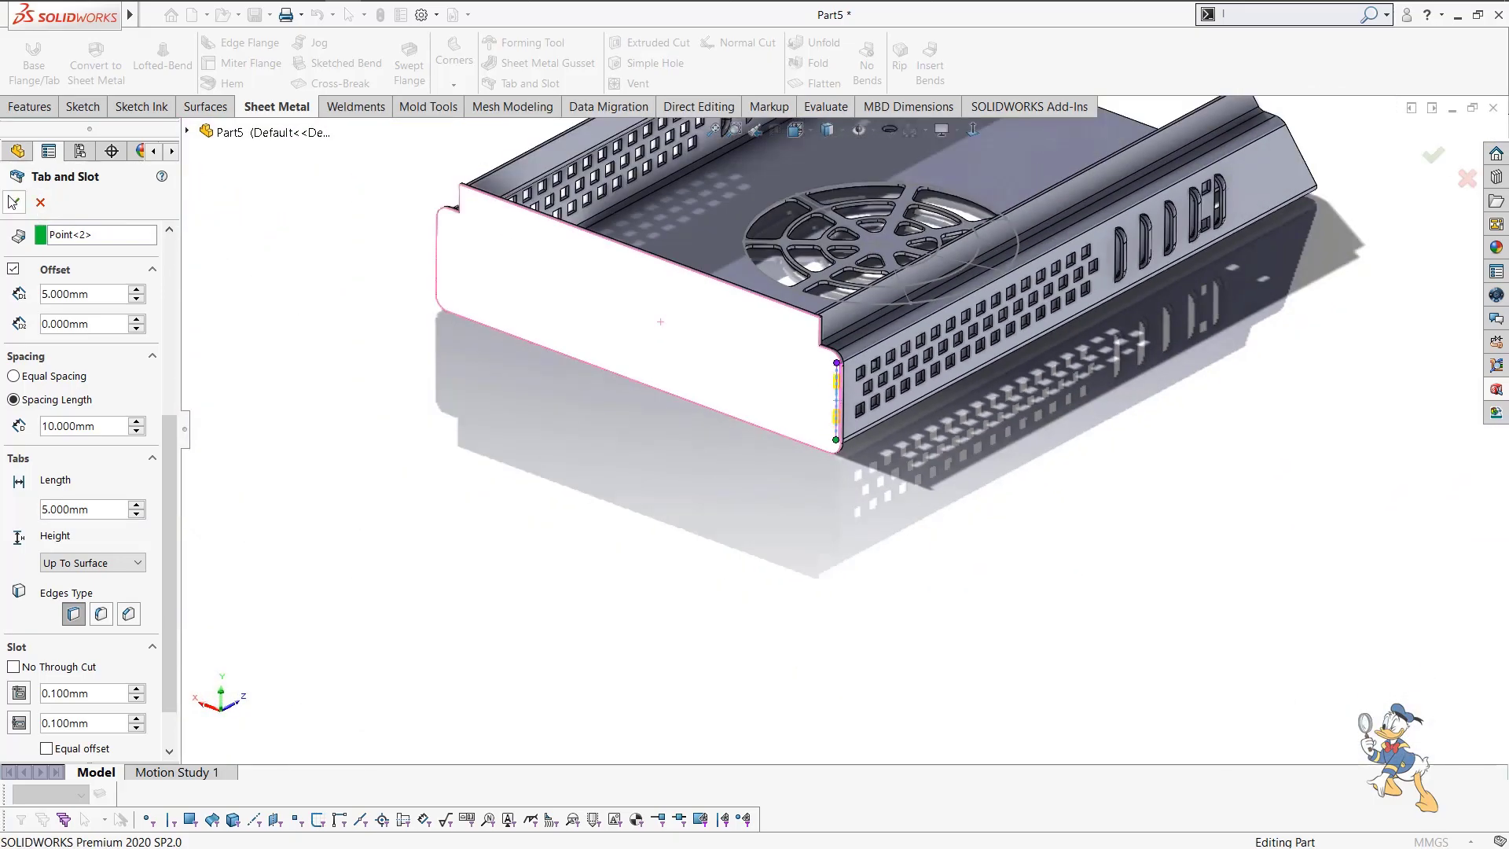
click(14, 202)
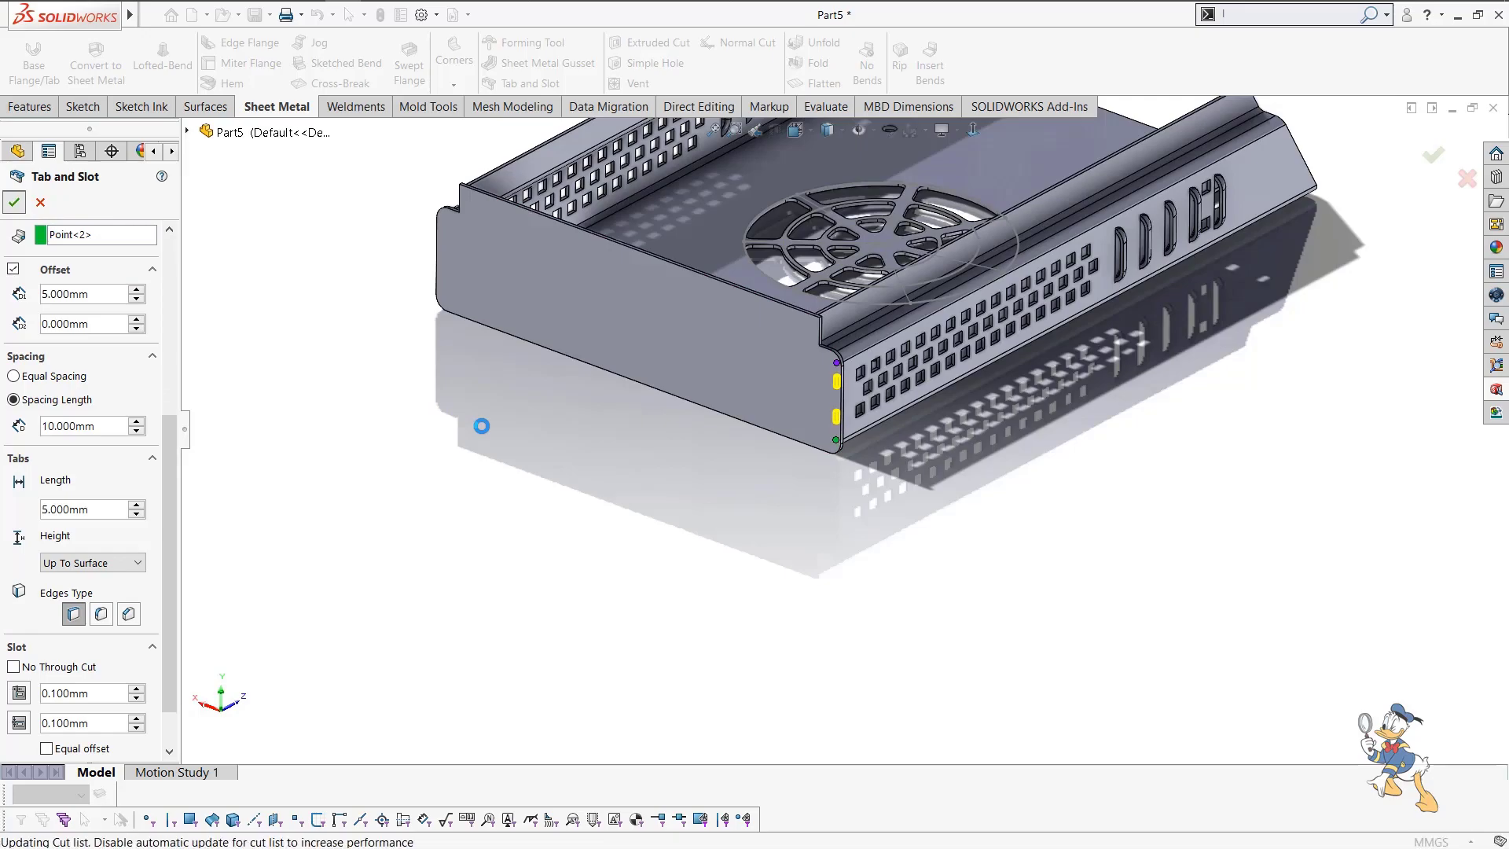
middle_drag(605, 474, 573, 303)
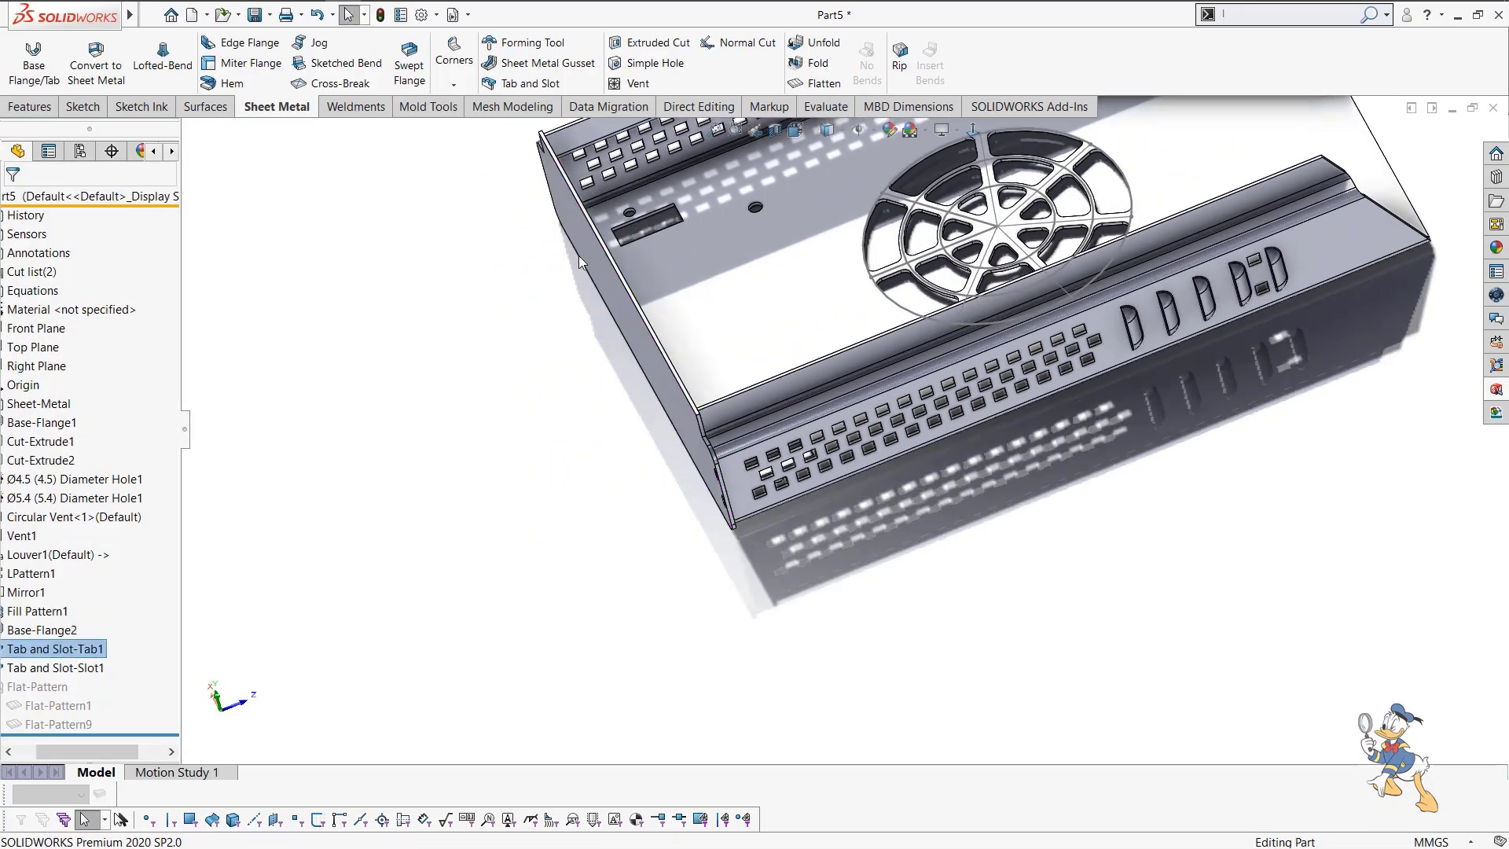
Add tabs along the opposite side wall's vertical end edge with slots in the end plate's outer face, using a 5 mm offset and 10 mm spacing.
scroll(608, 215, down, 2)
middle_drag(609, 213, 542, 239)
scroll(756, 315, down, 3)
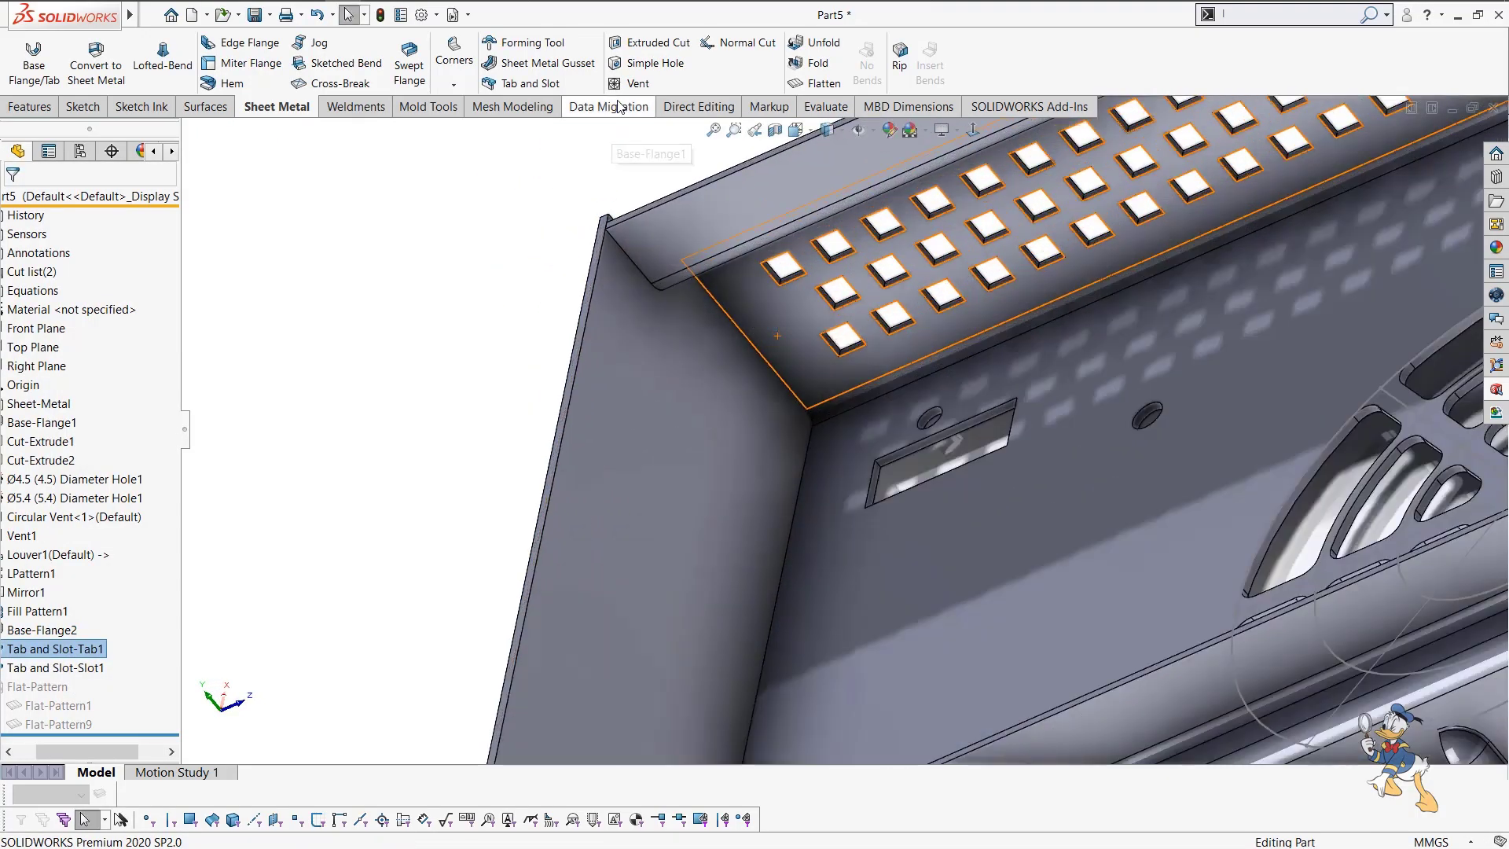
click(541, 83)
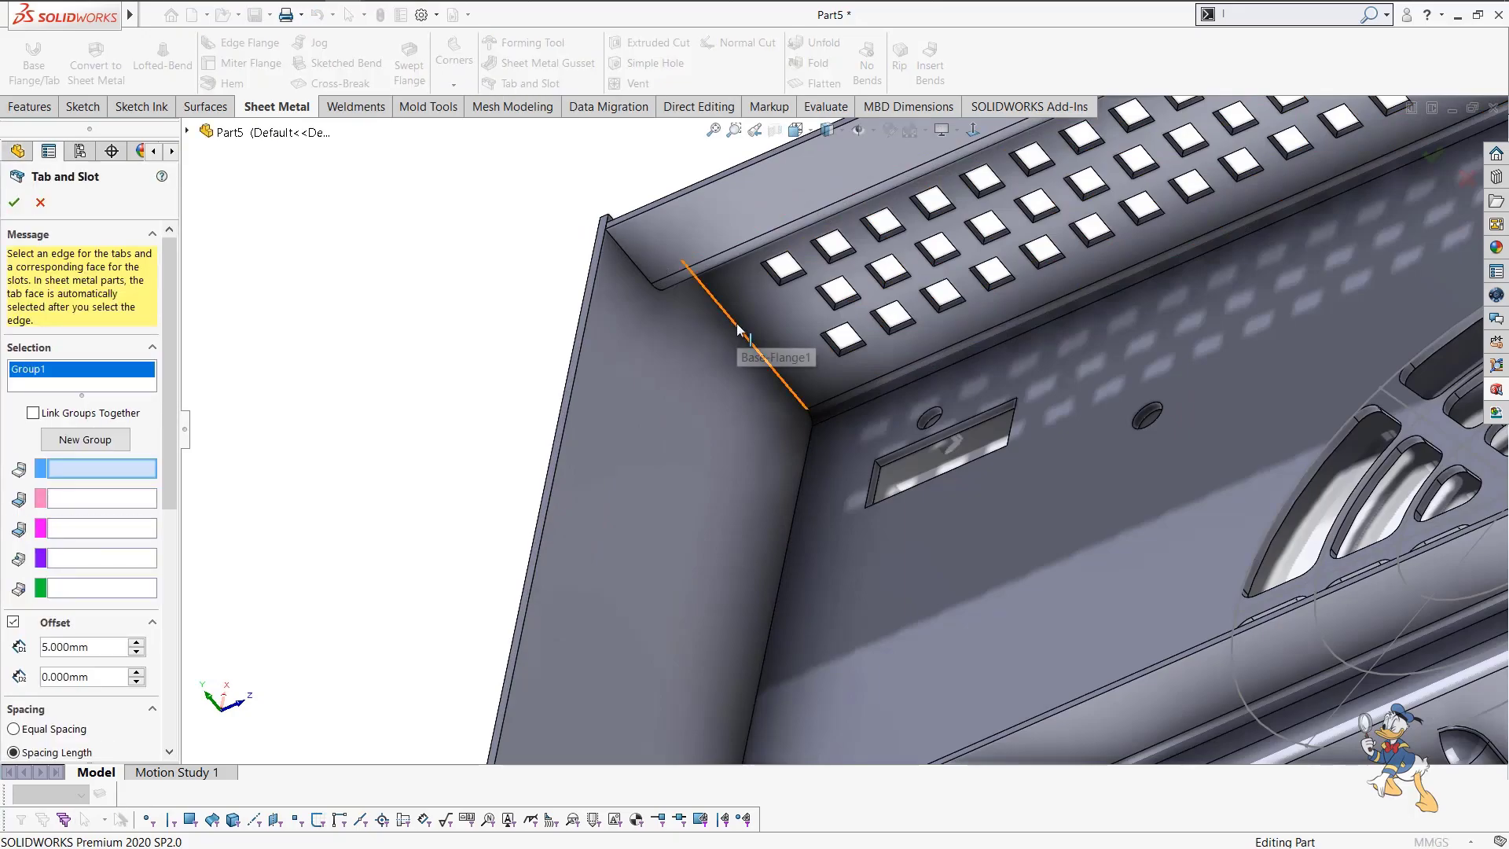
click(737, 324)
middle_drag(660, 416, 558, 446)
click(558, 450)
middle_drag(566, 548, 527, 537)
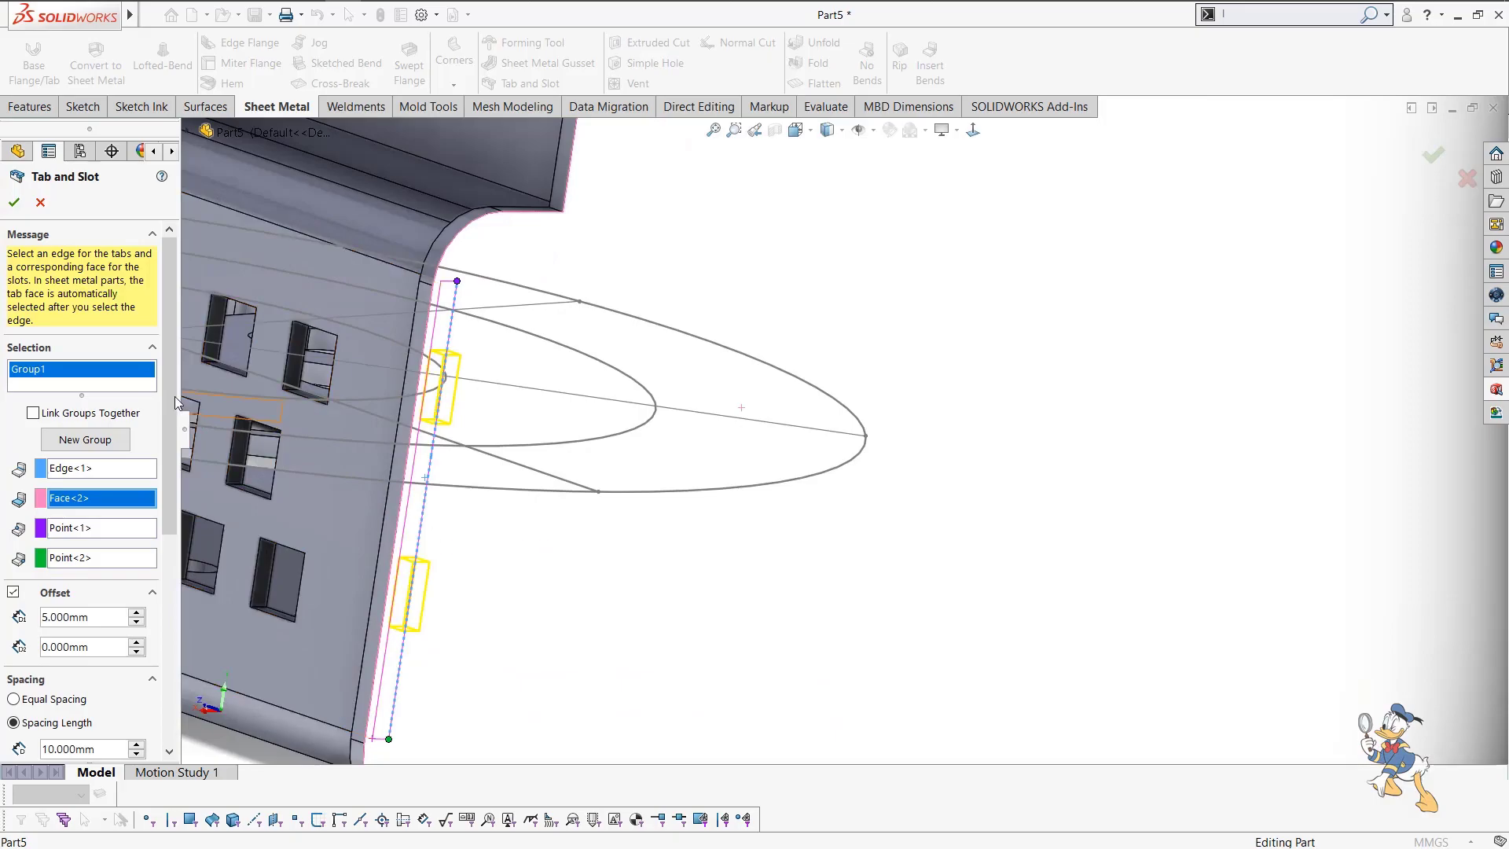
click(14, 202)
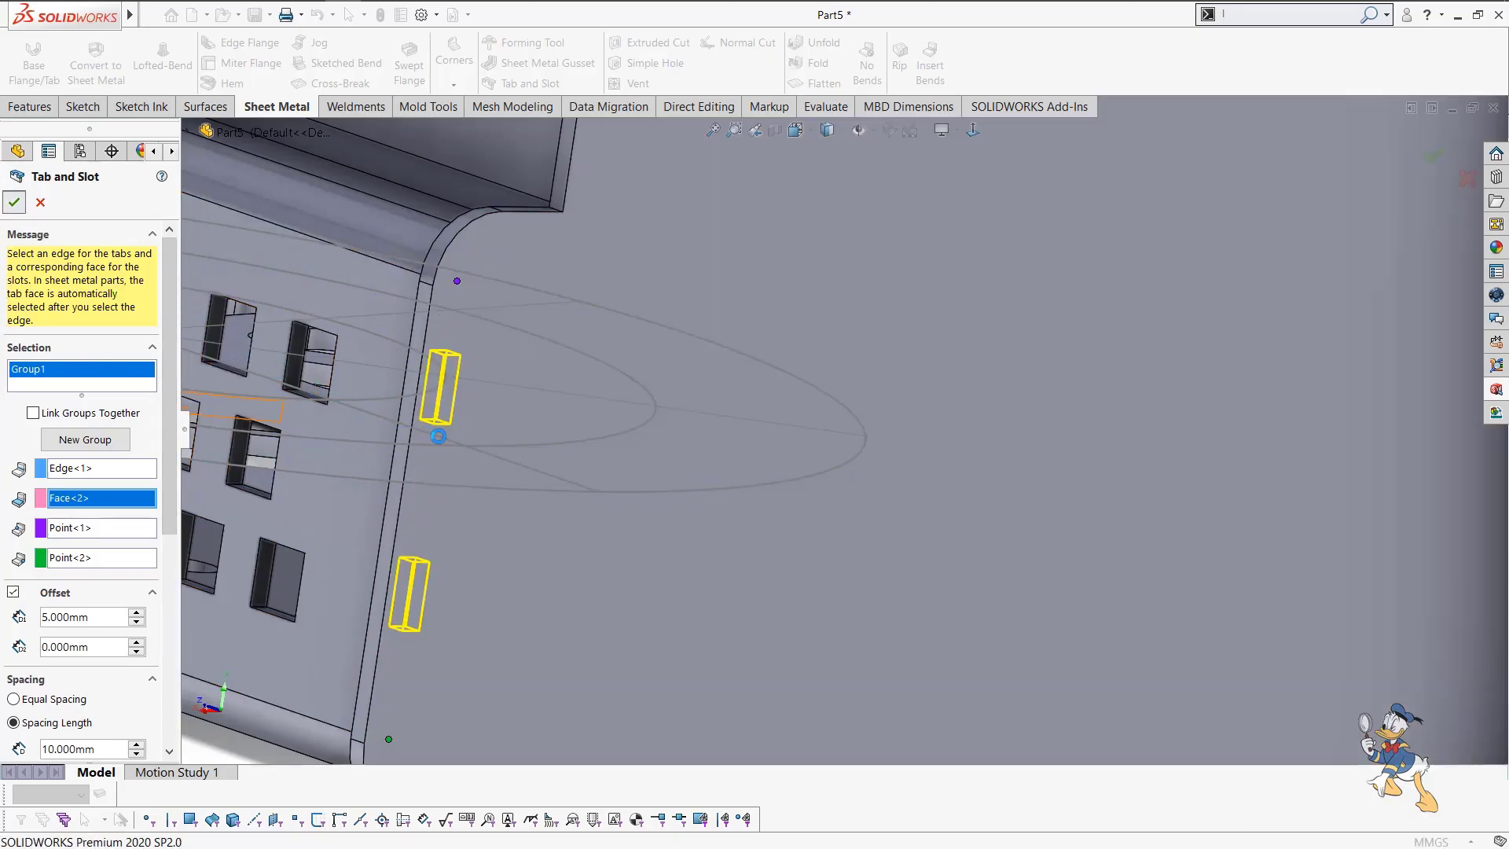
Start a Tab and Slot feature with the channel base's end edge for the tabs and the end plate's outer face for the slots.
scroll(518, 488, down, 3)
scroll(474, 603, down, 3)
scroll(455, 600, up, 7)
middle_drag(760, 490, 883, 242)
scroll(826, 284, up, 3)
click(883, 242)
click(555, 85)
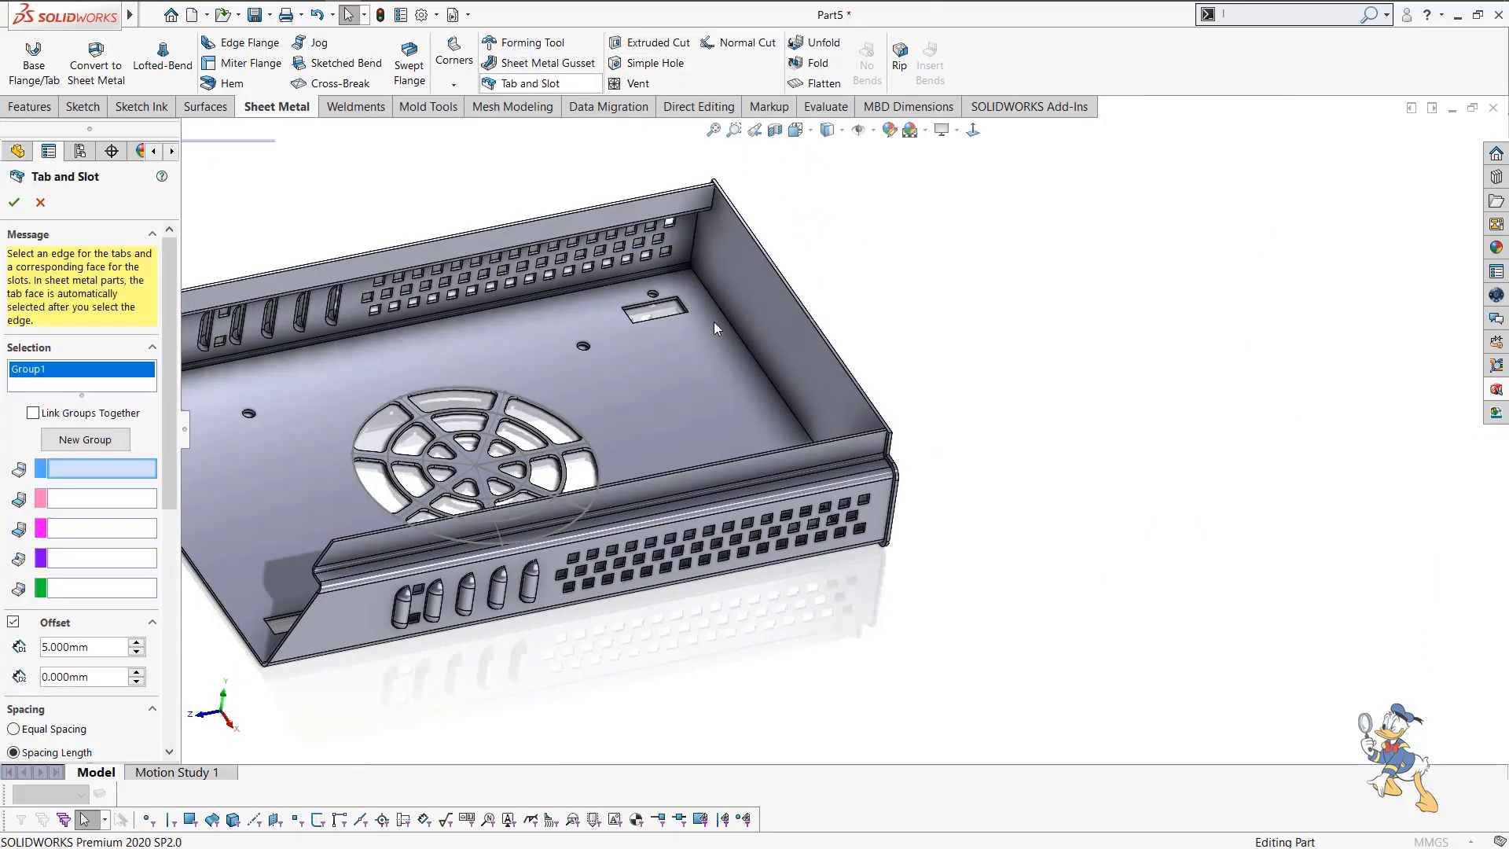
click(754, 366)
middle_drag(753, 376, 683, 397)
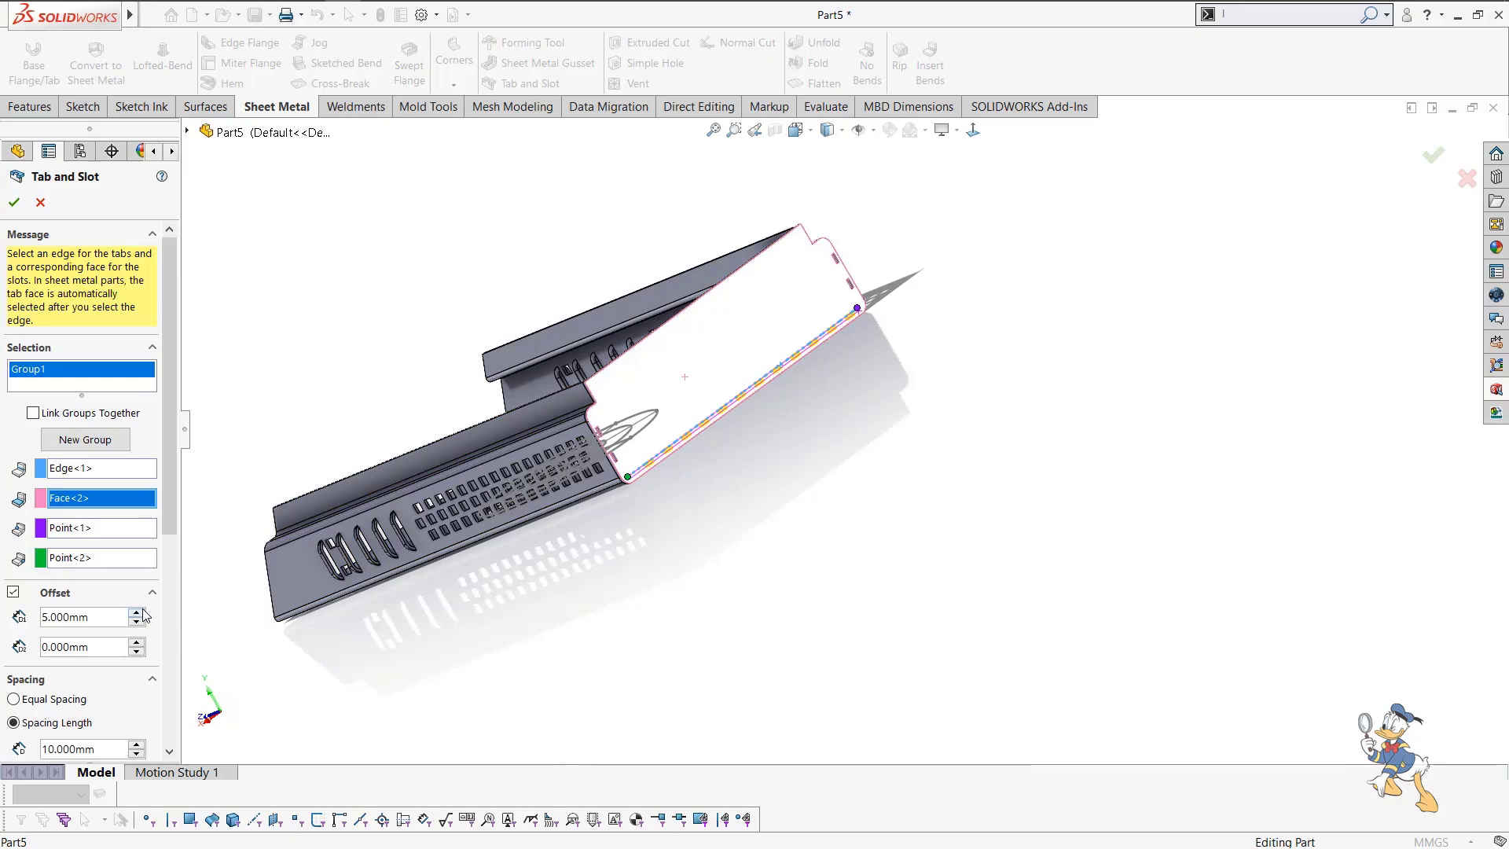
Create the base tabs and slots with a 15 mm start offset, 30 mm spacing length and 30 mm tab length.
scroll(140, 574, down, 3)
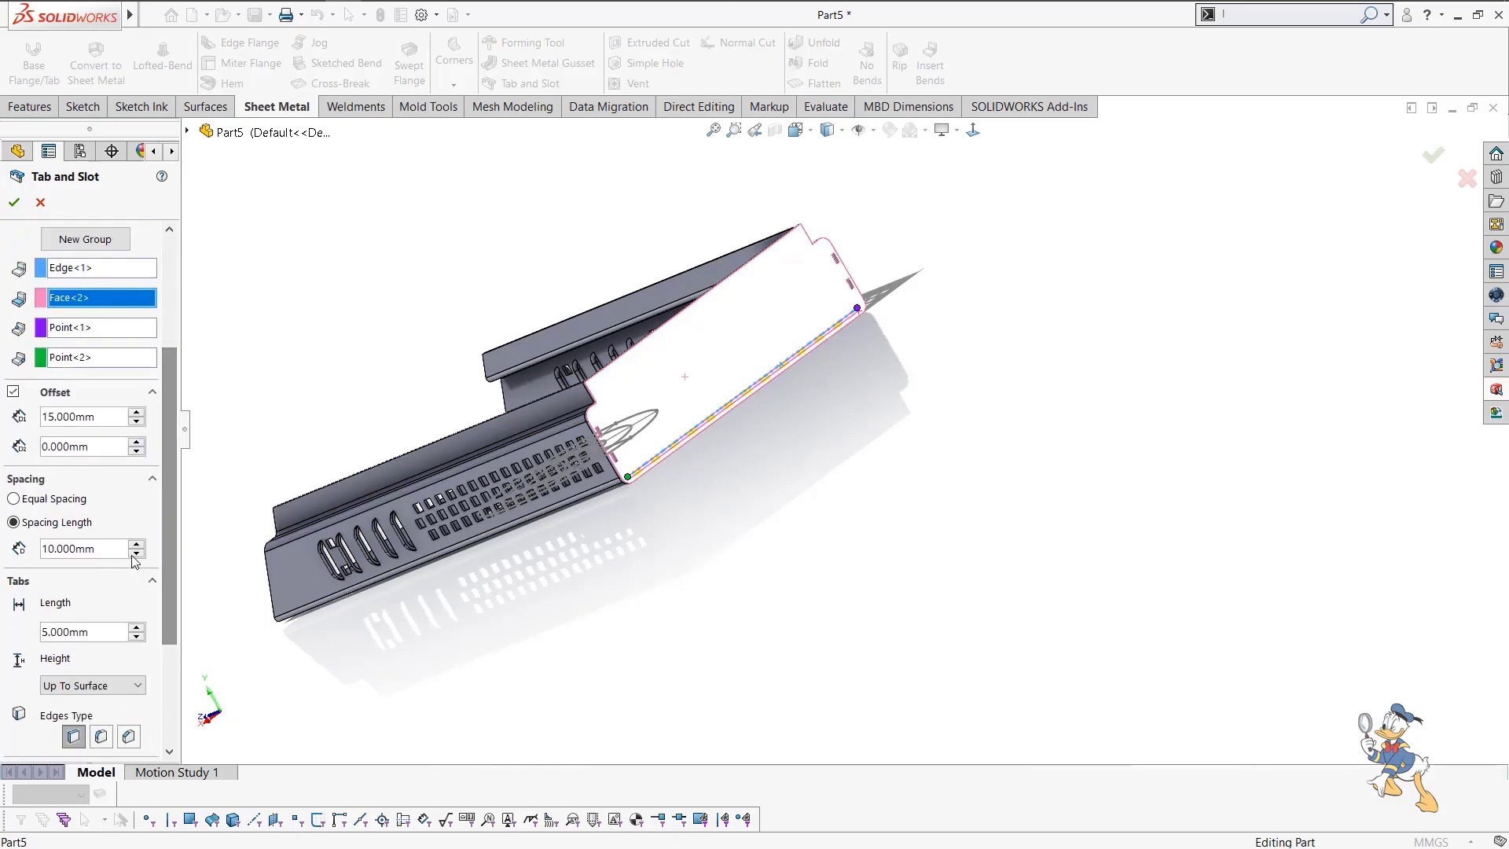
drag(168, 546, 172, 635)
drag(116, 473, 2, 516)
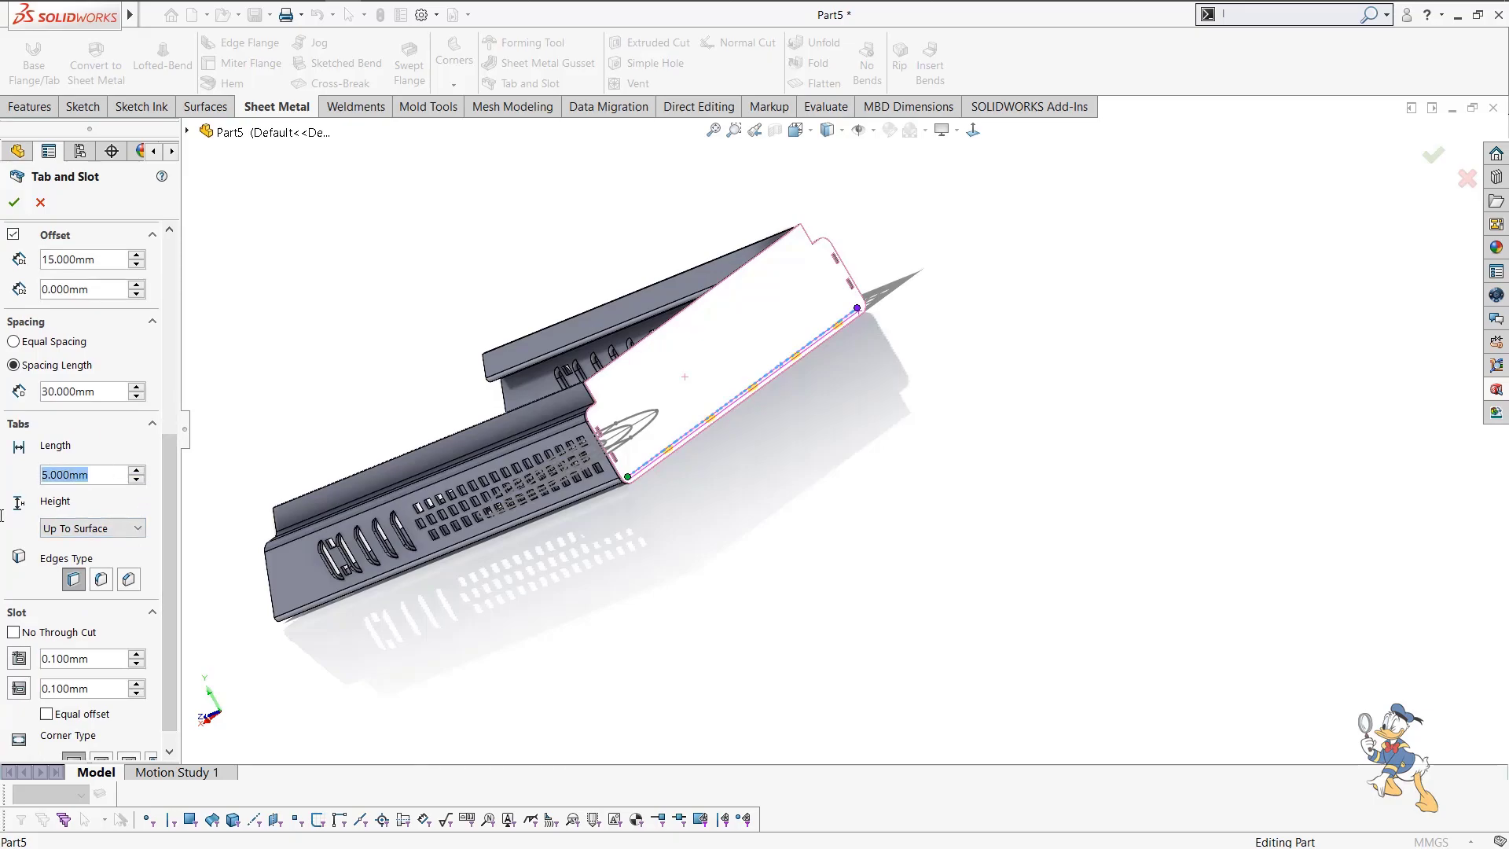
key(Return)
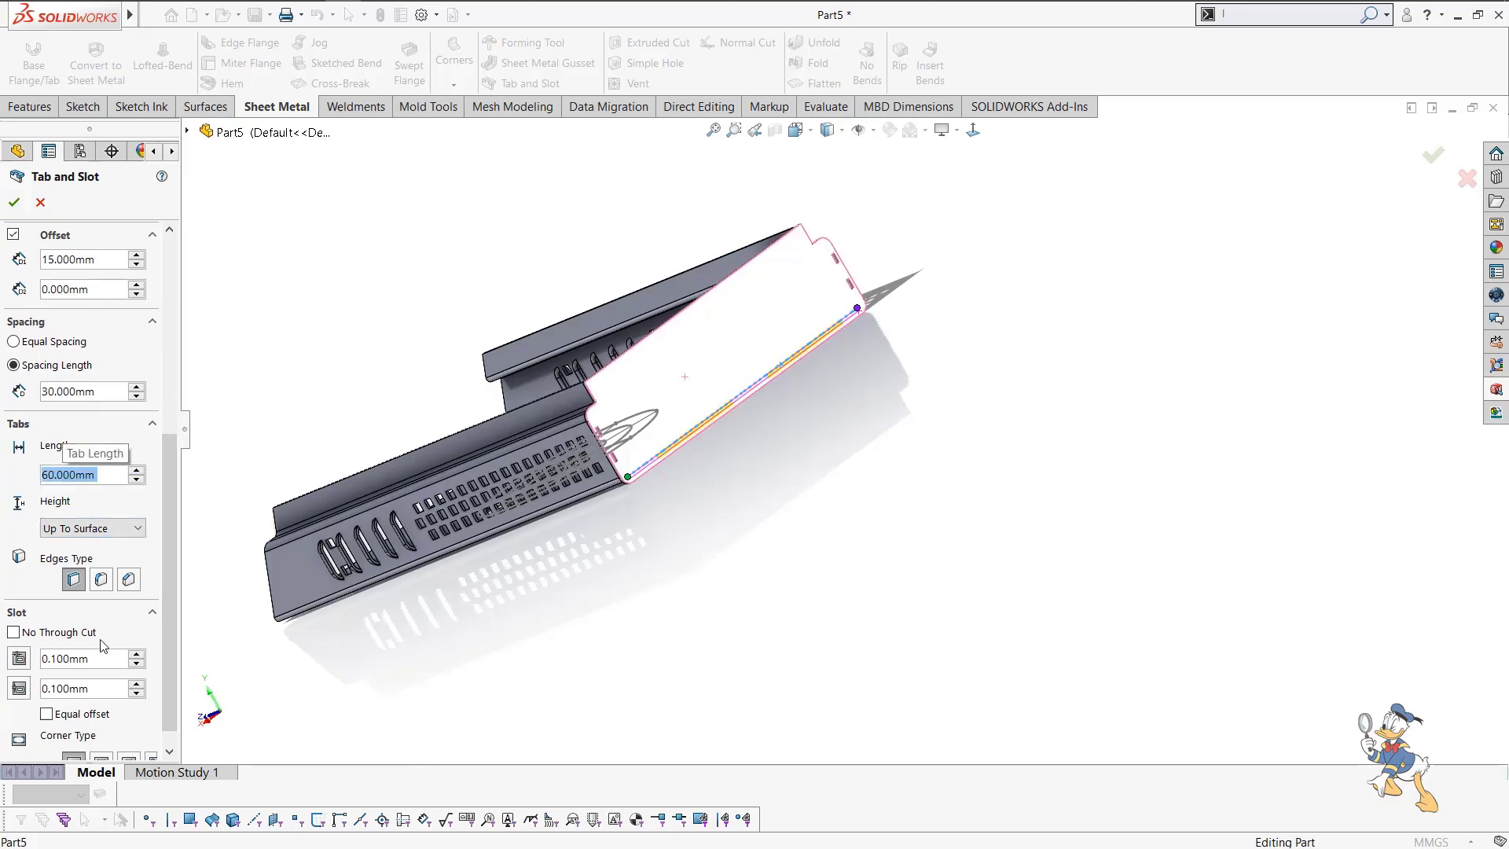
text(30)
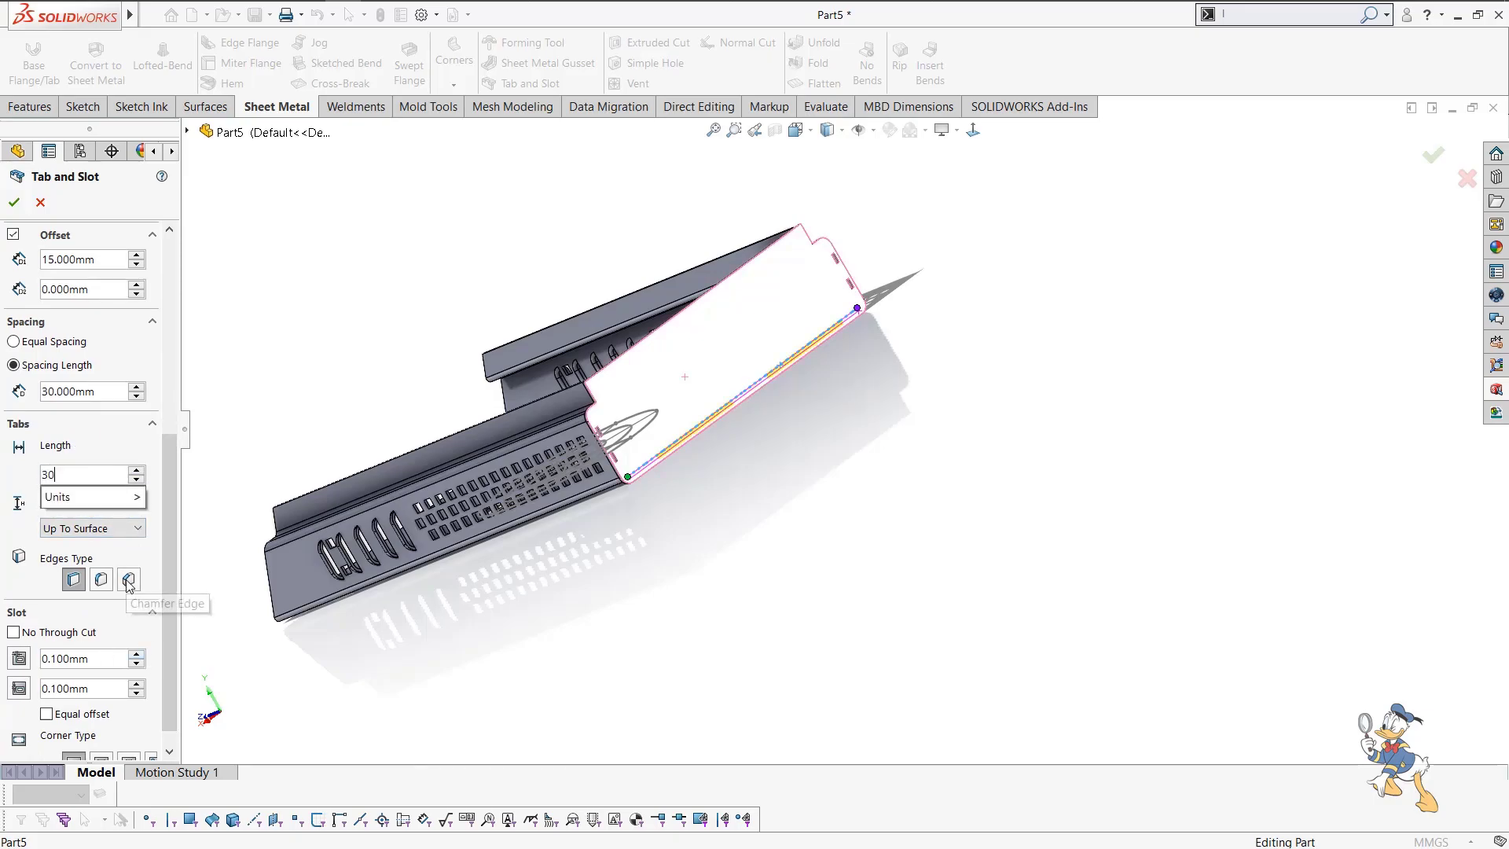
mouse_move(118, 494)
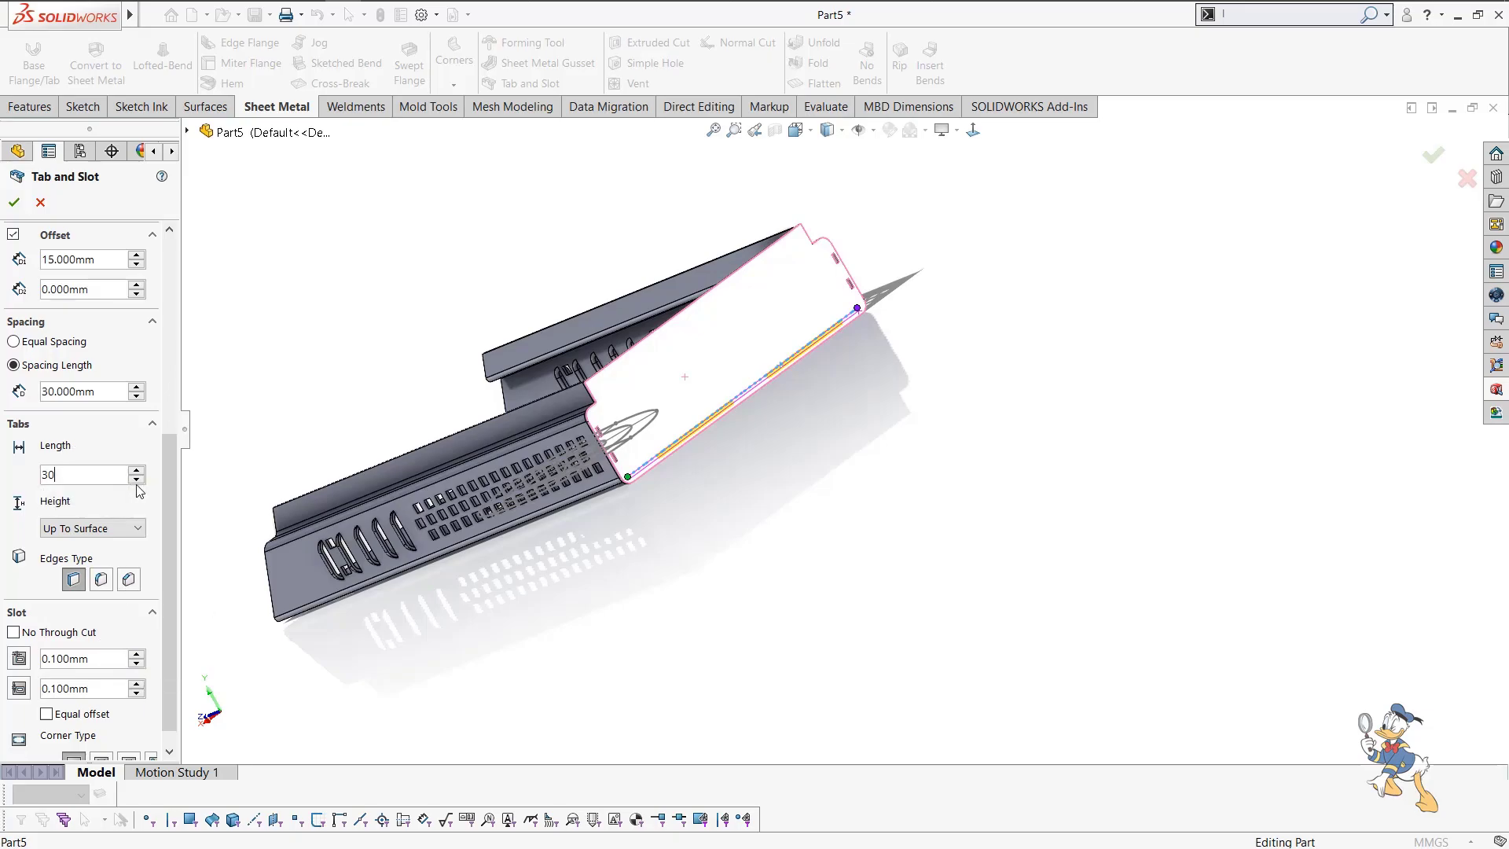
scroll(851, 380, down, 2)
middle_drag(784, 294, 728, 432)
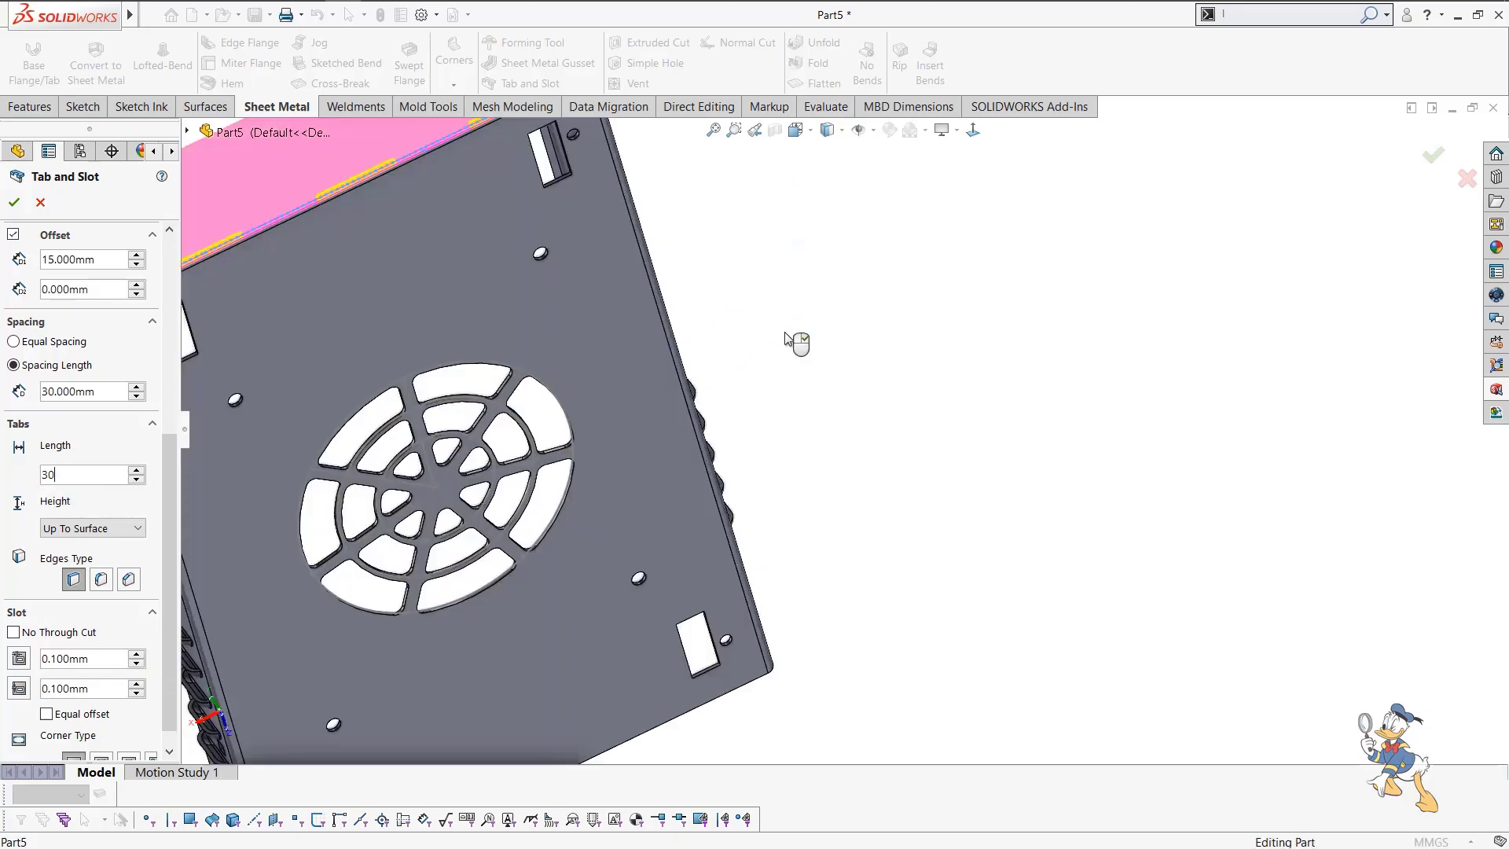
scroll(578, 308, up, 4)
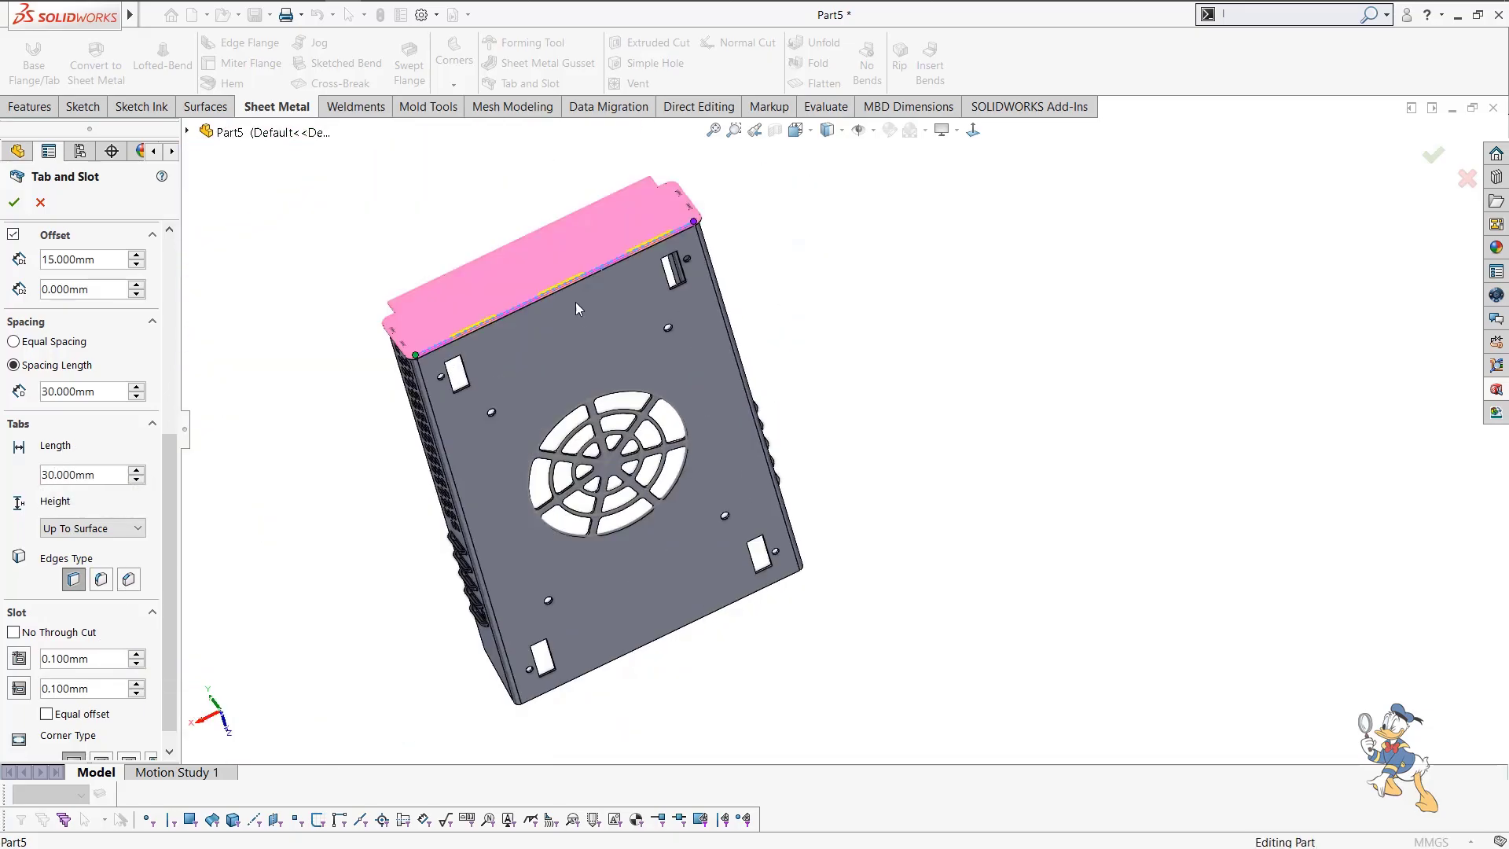
click(15, 203)
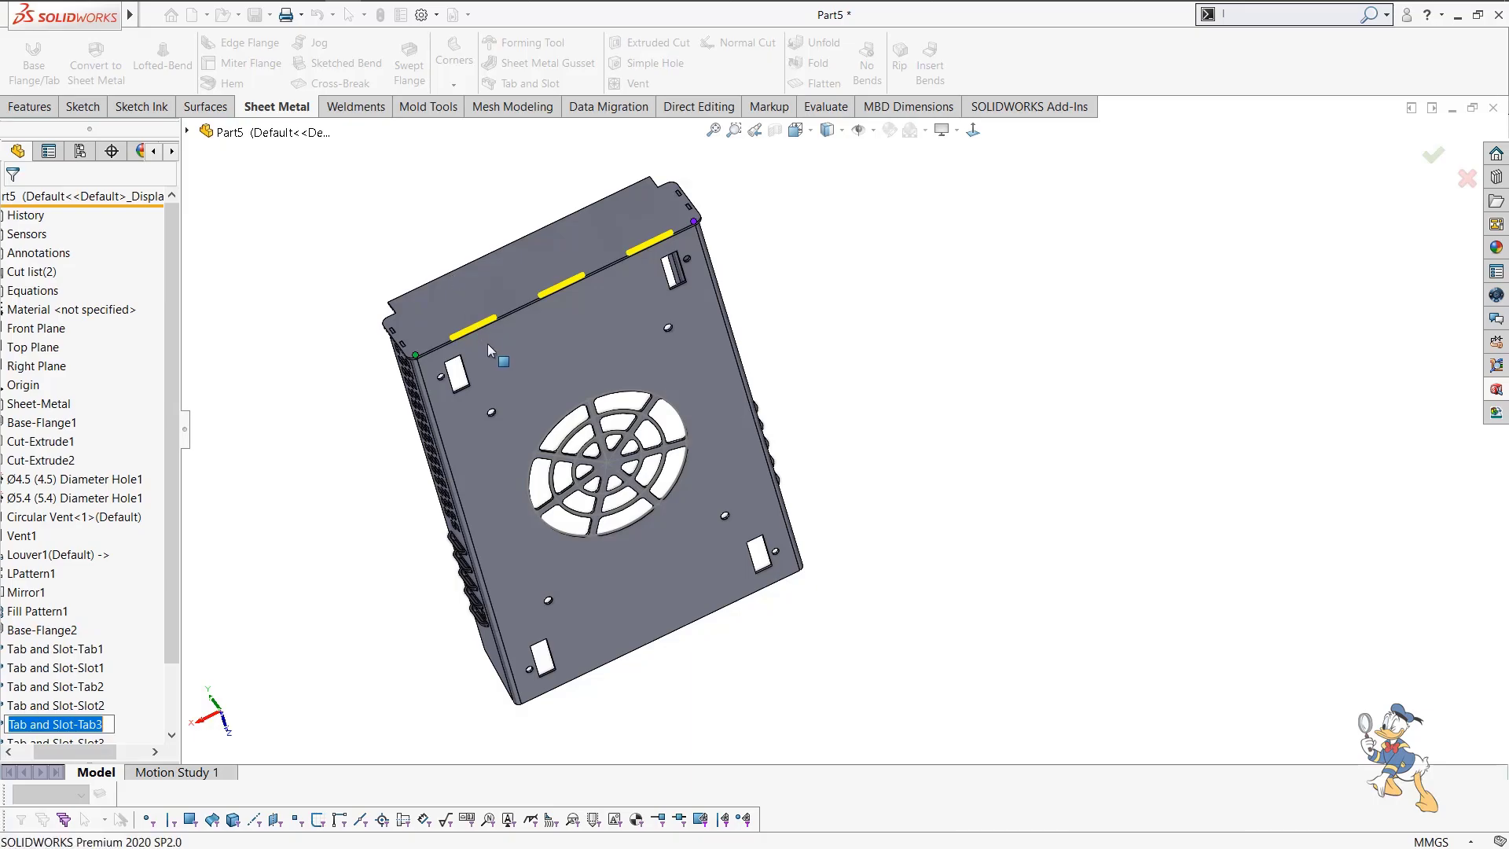
Examine the slots in the end plate's outer face and, with the plate hidden, the tabs on the channel's end edges.
middle_drag(621, 534, 728, 492)
scroll(731, 542, down, 5)
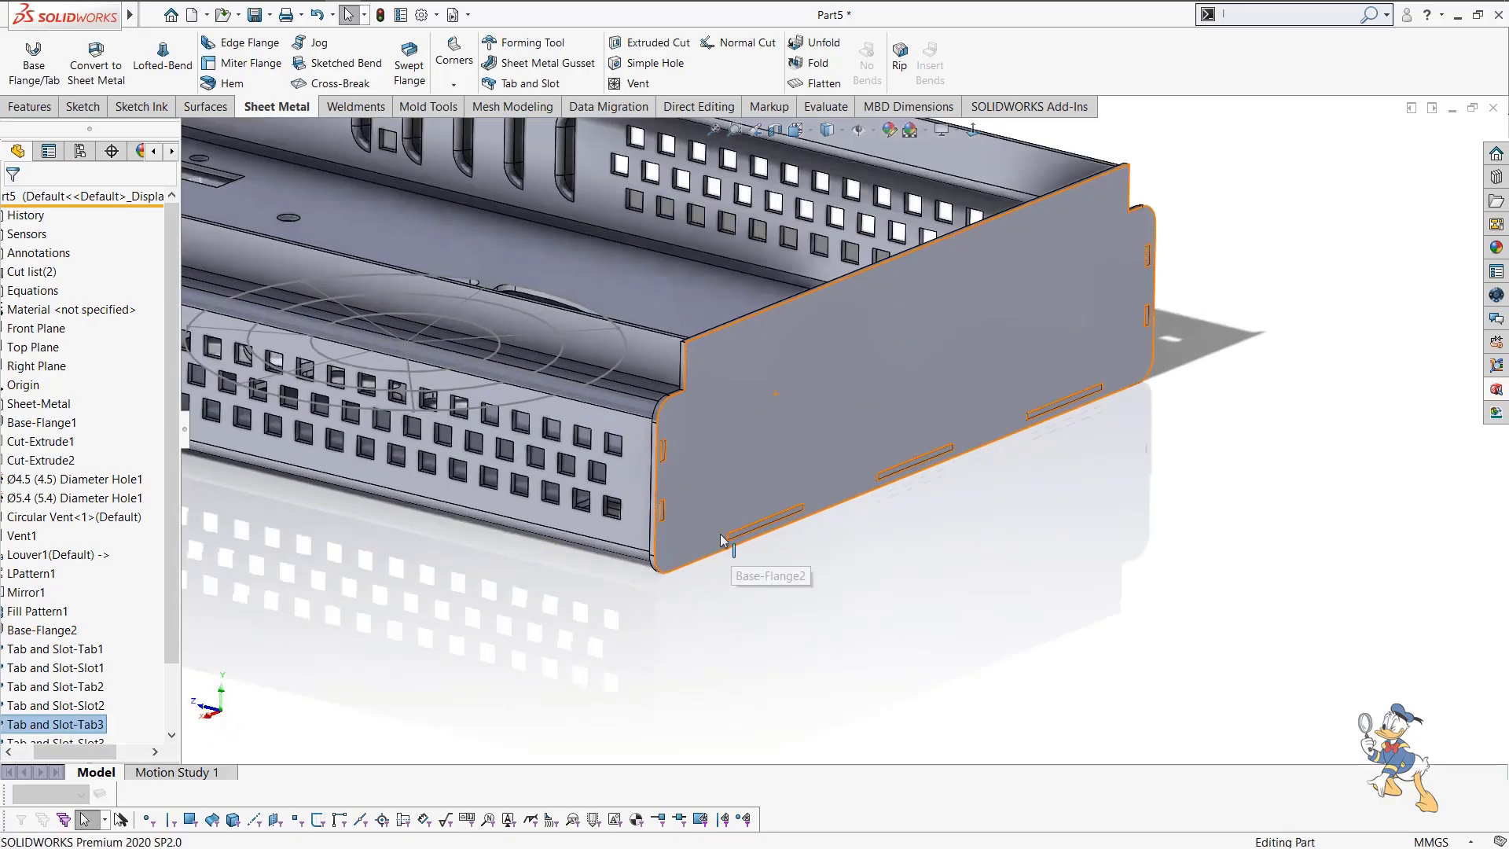
scroll(716, 489, down, 8)
scroll(715, 489, up, 7)
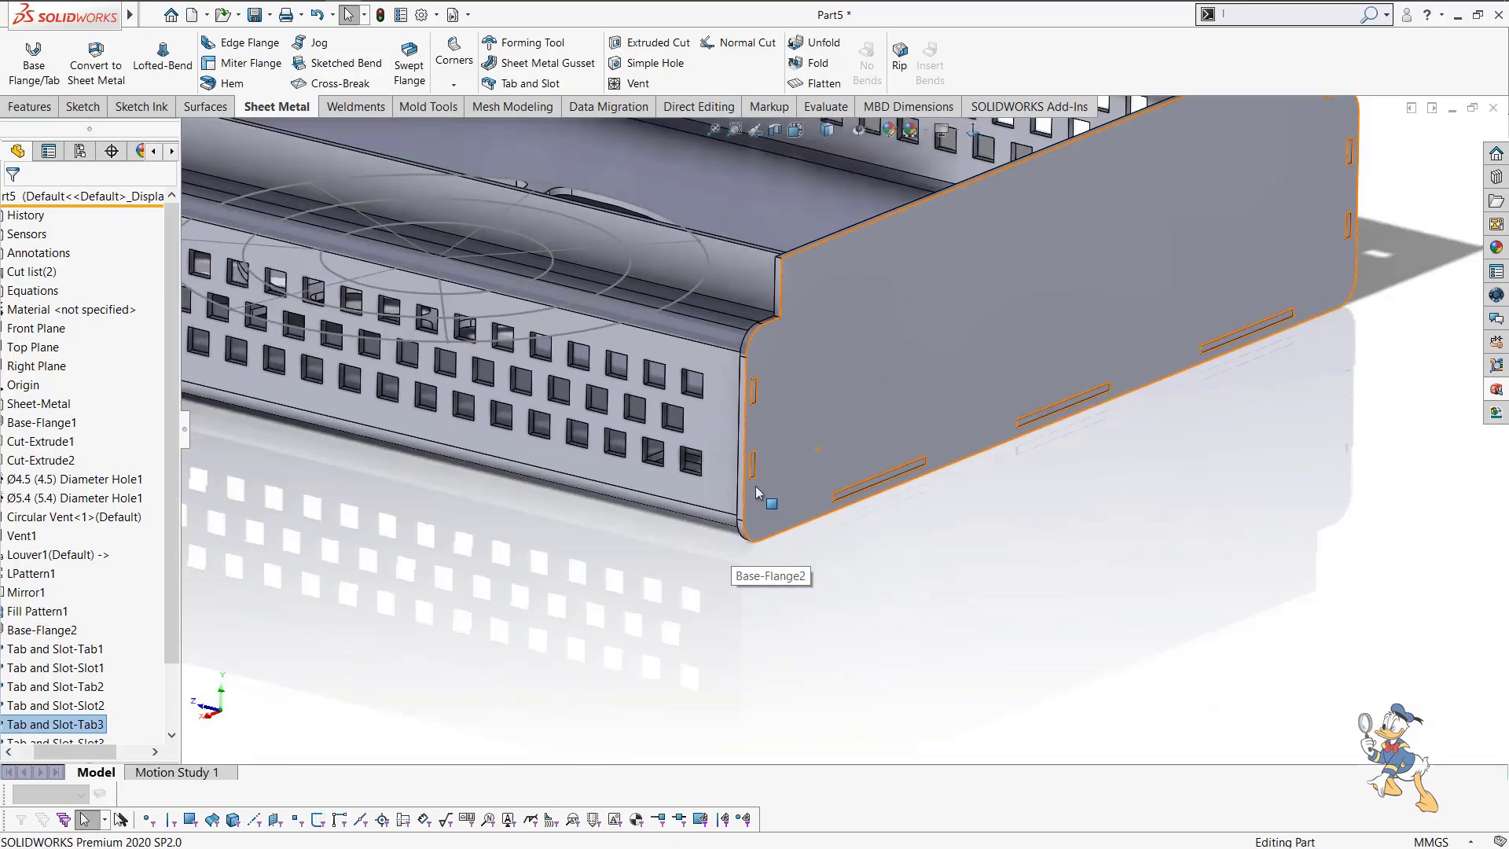
middle_drag(981, 376, 794, 526)
scroll(794, 526, down, 5)
middle_drag(908, 538, 934, 485)
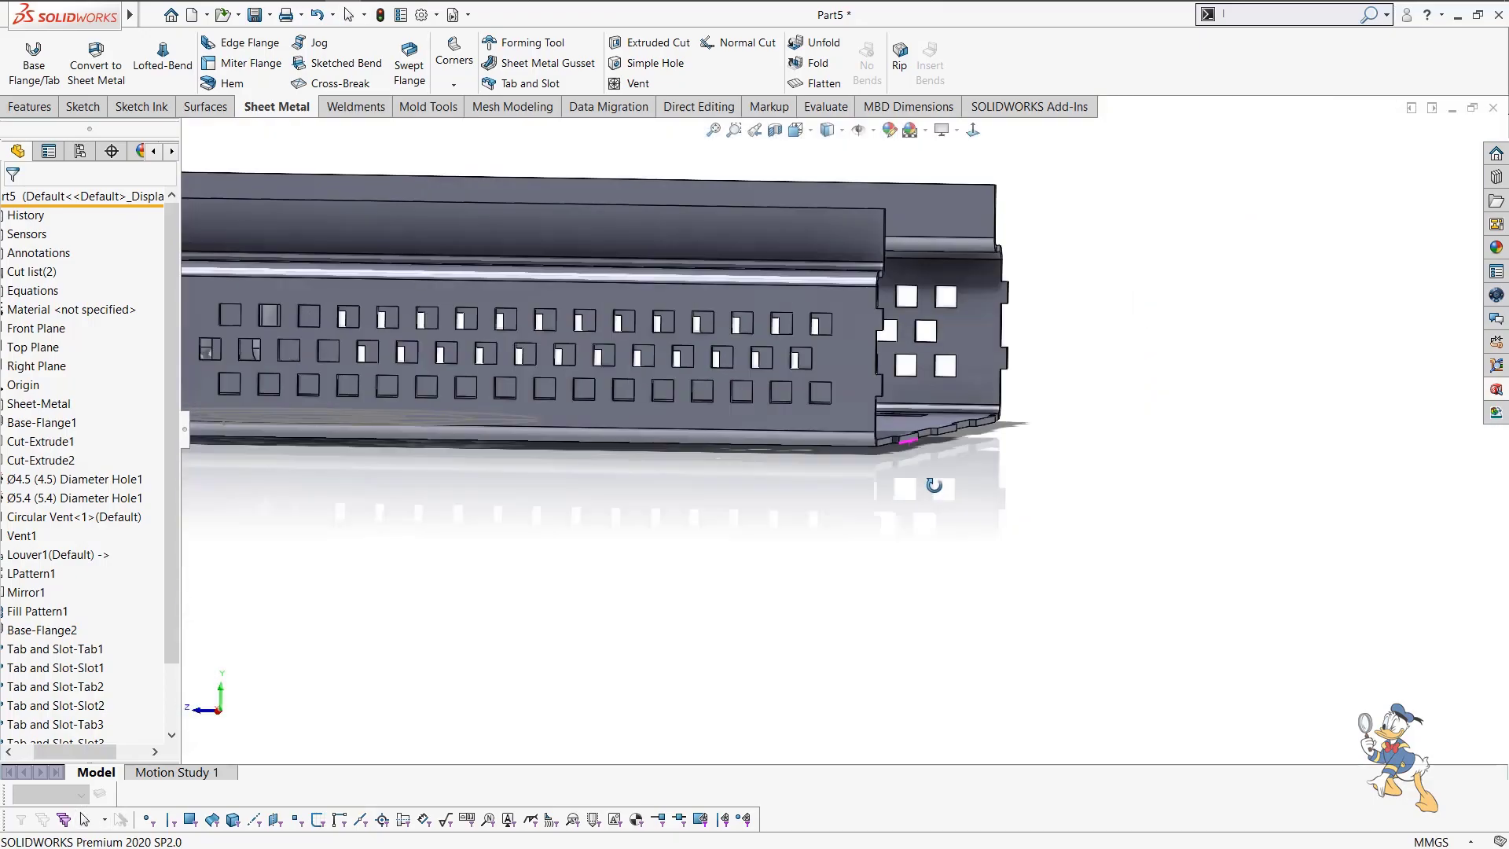
scroll(972, 378, down, 5)
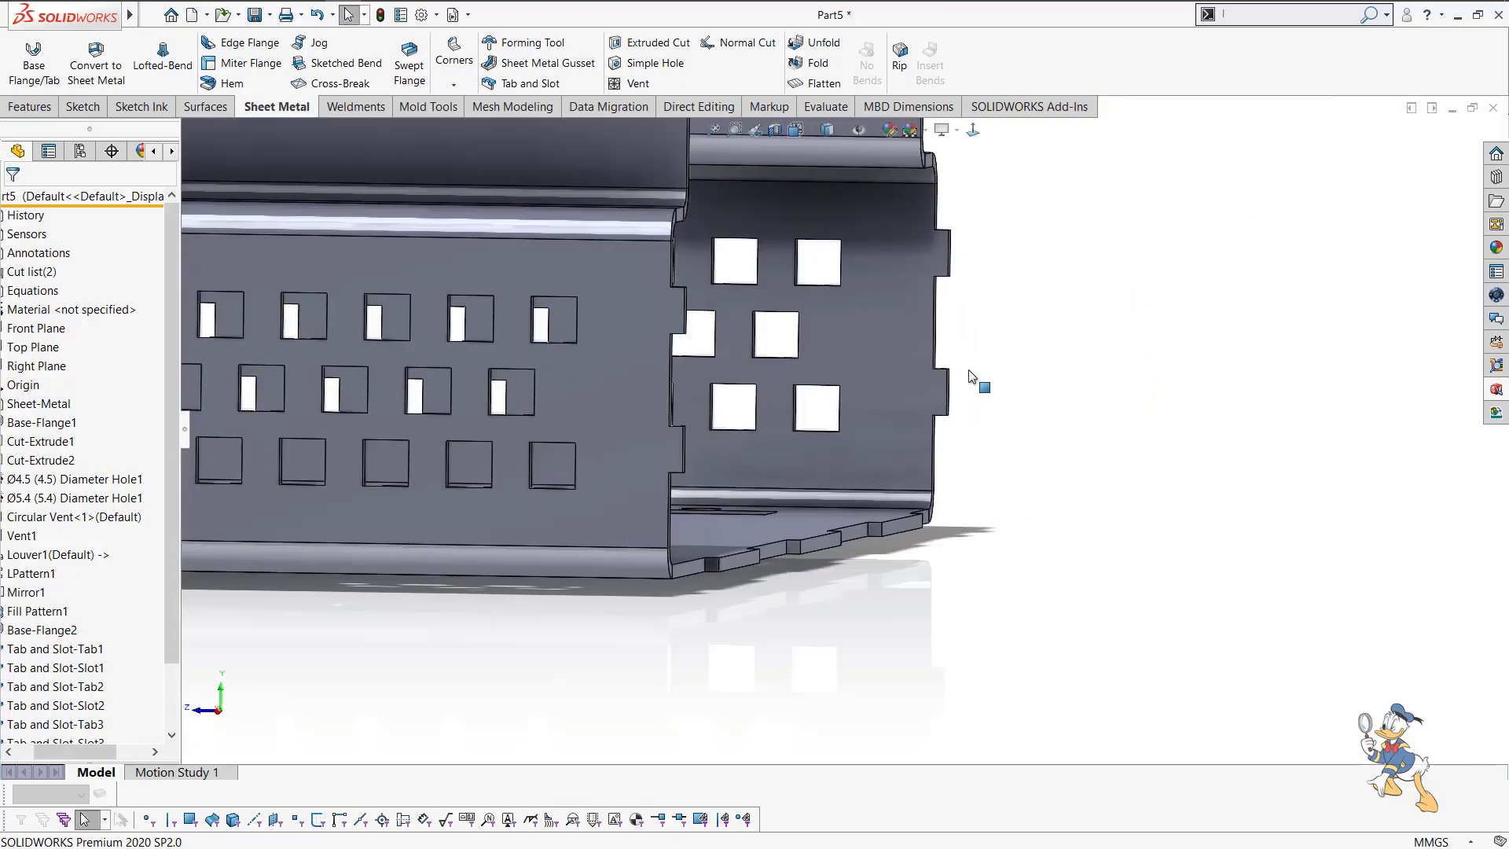
Inspect the slotted end plate on its own with the channel hidden, and bring the whole enclosure back into view.
key(shift+Tab)
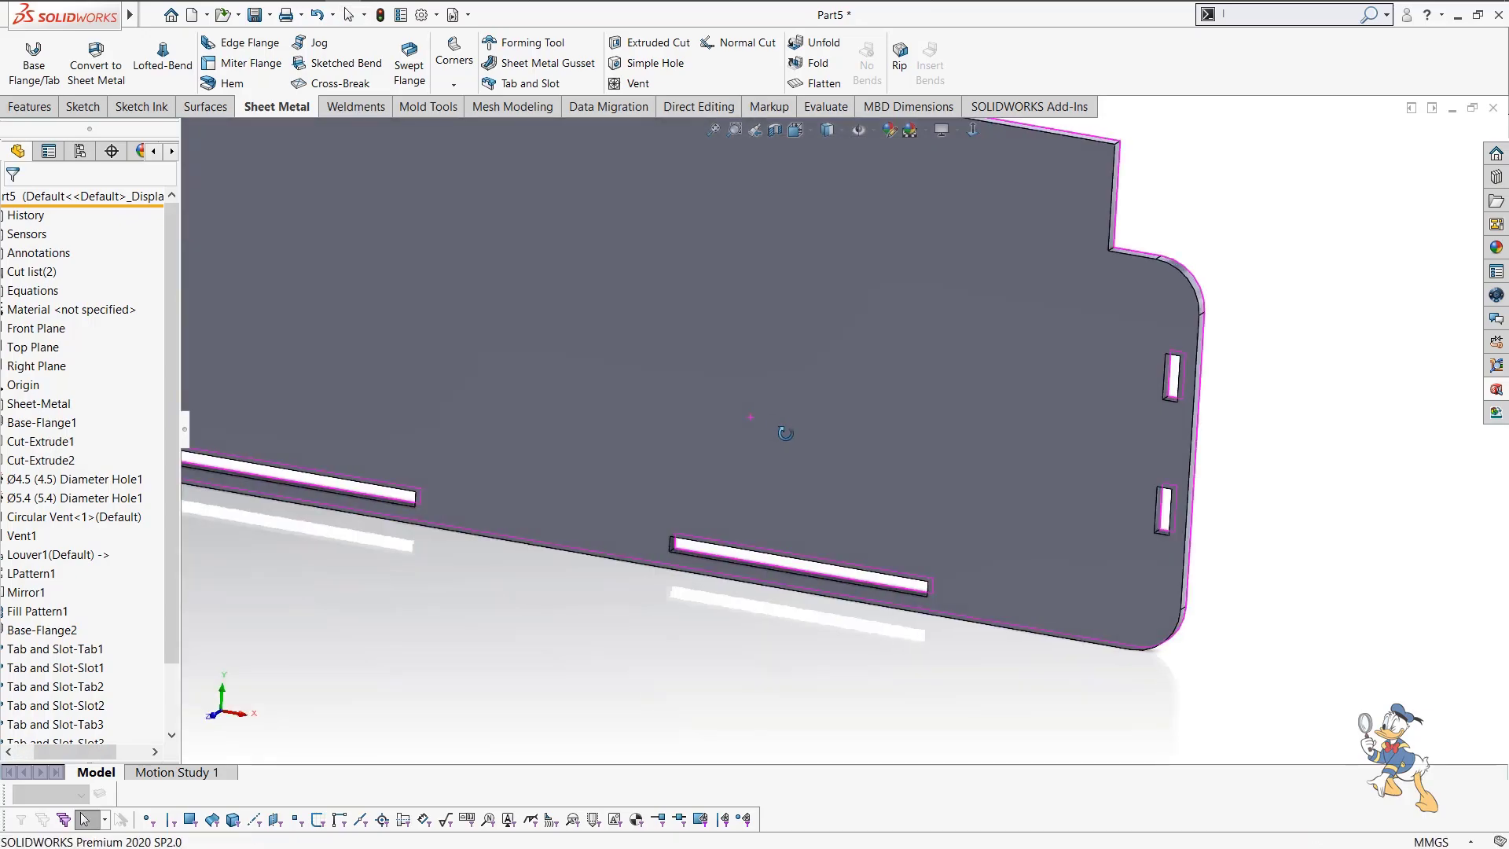
scroll(780, 430, up, 5)
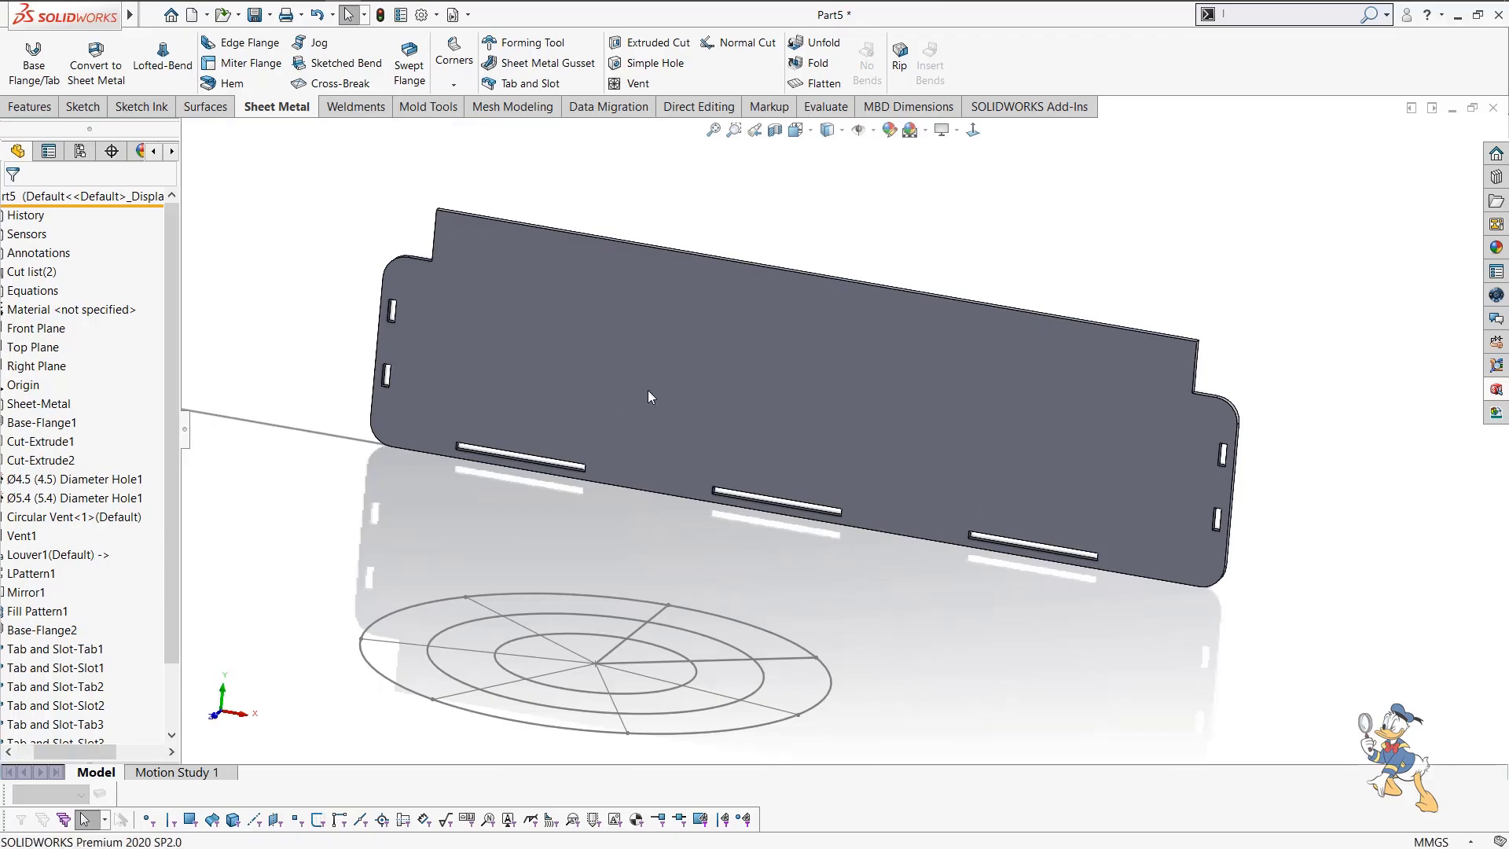
key(shift+Tab)
scroll(649, 392, up, 4)
middle_drag(627, 478, 644, 484)
scroll(644, 483, up, 1)
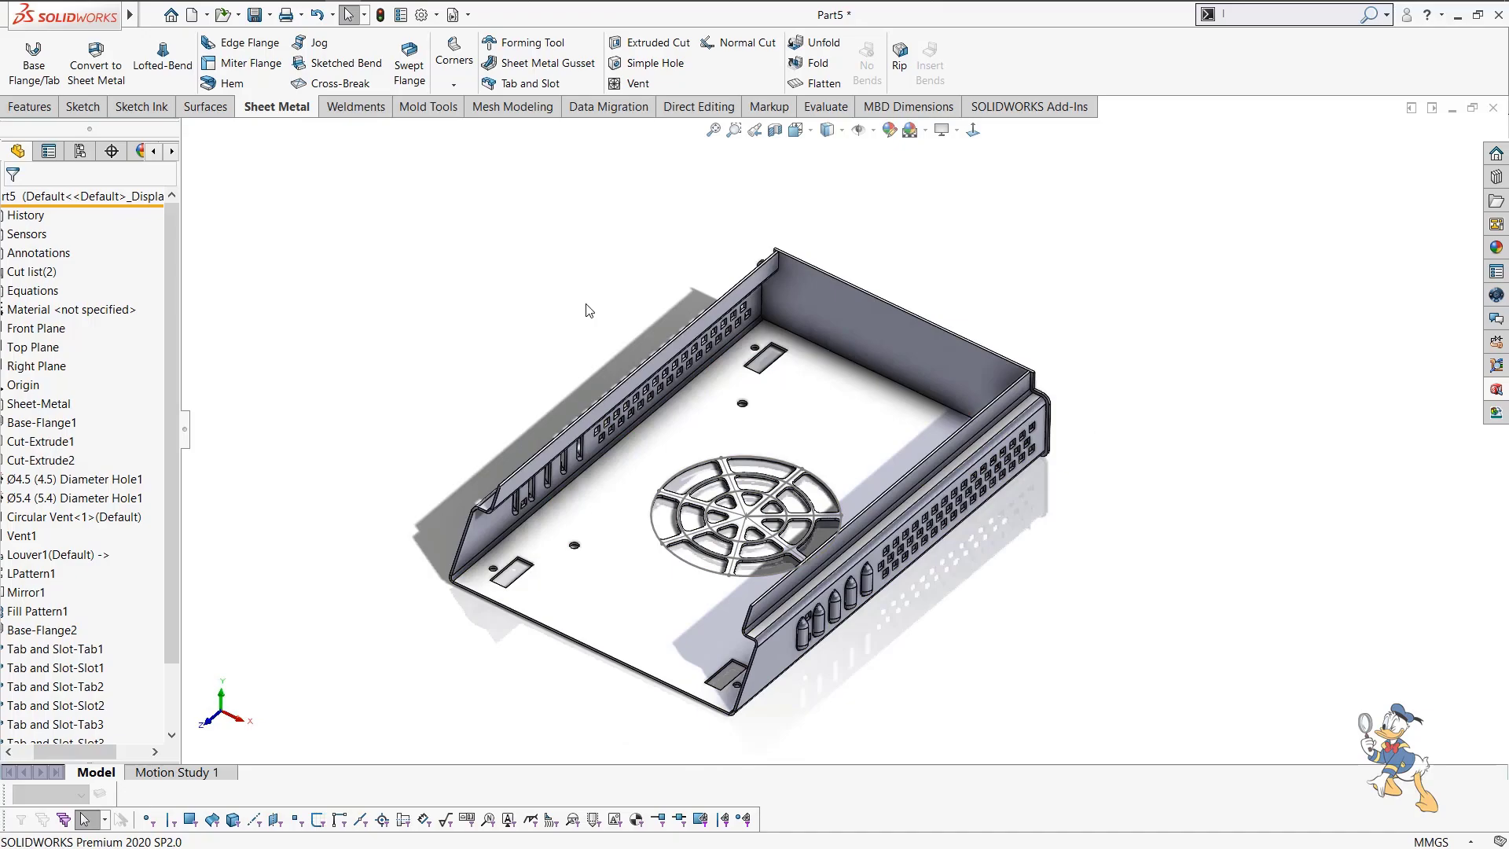
Save the part to the Desktop as Bottom Plate.
key(ctrl+s)
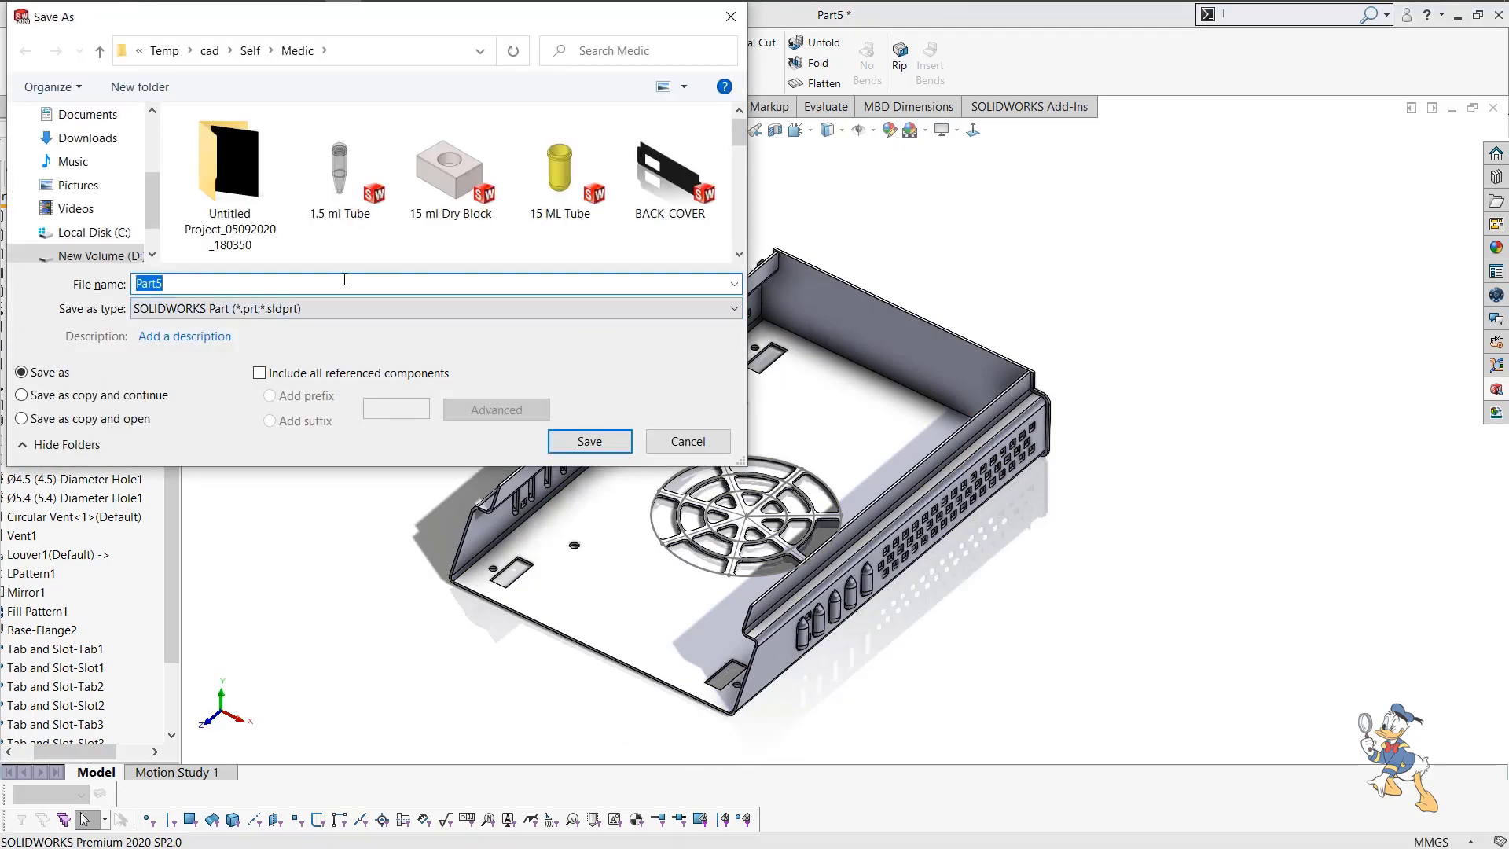
scroll(118, 177, up, 3)
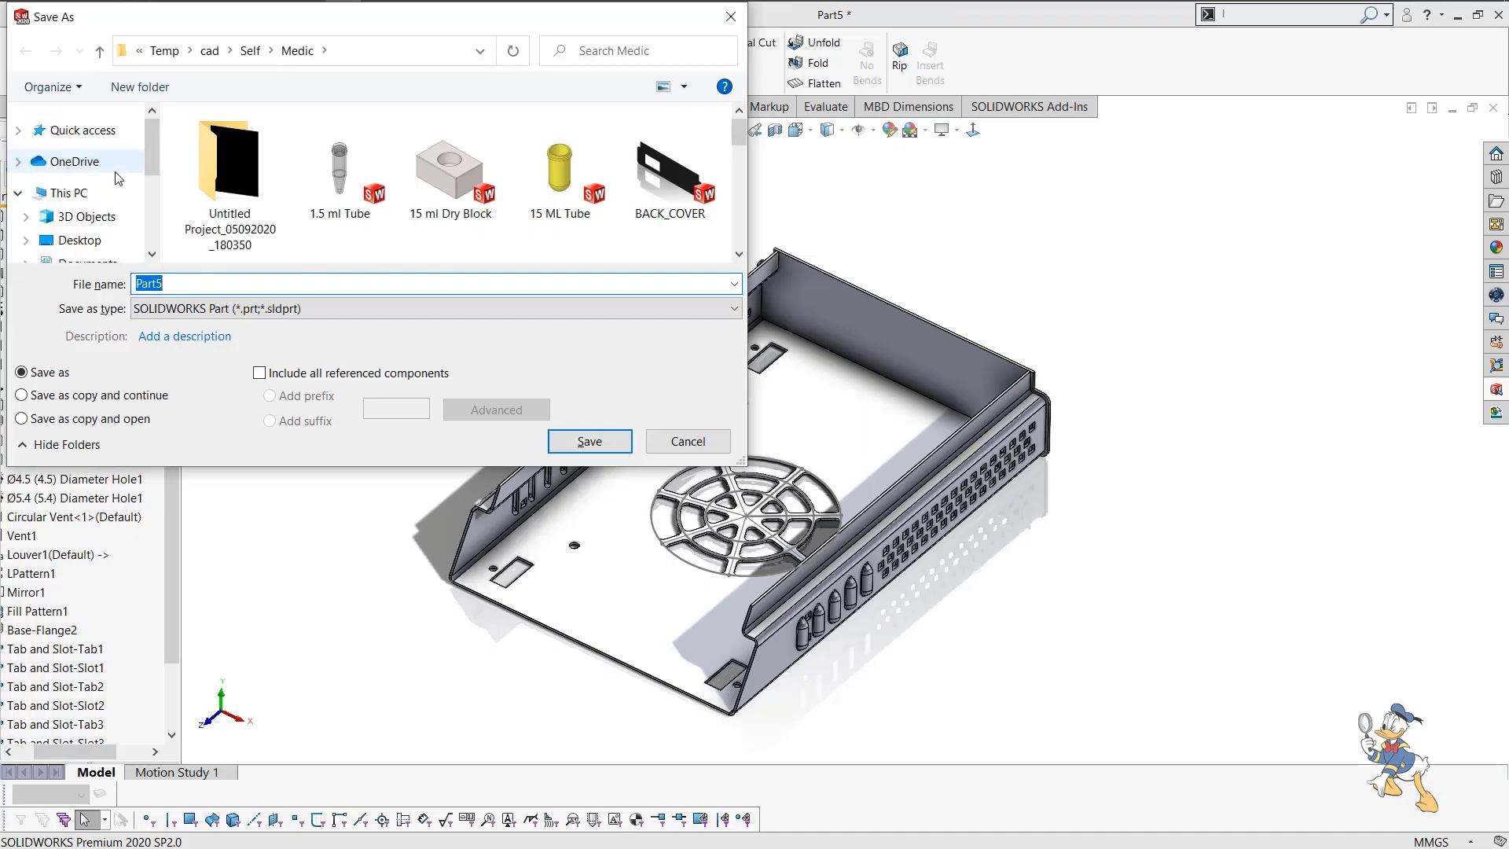
click(68, 193)
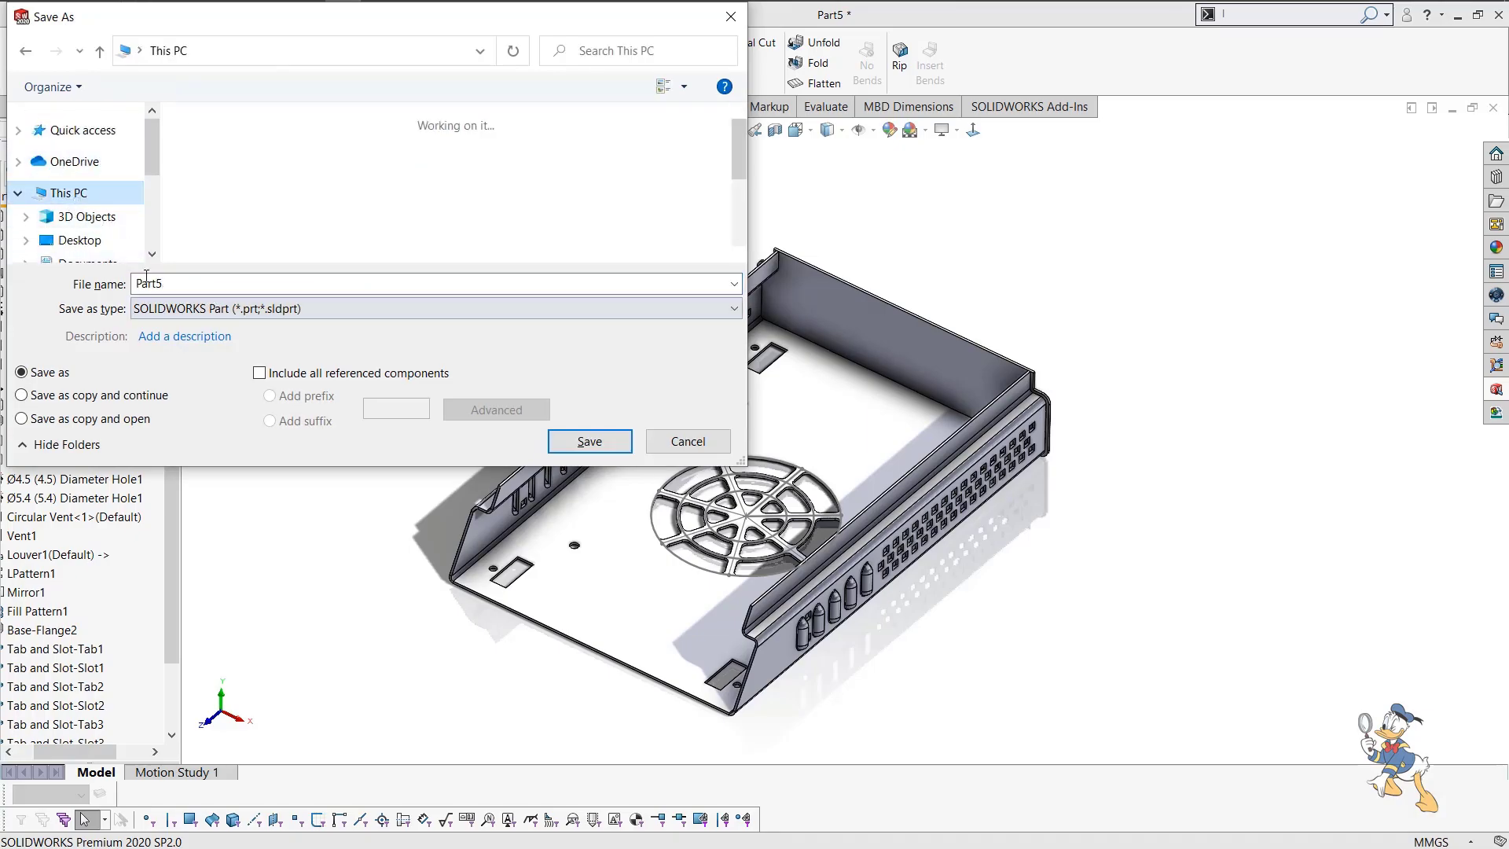
click(83, 240)
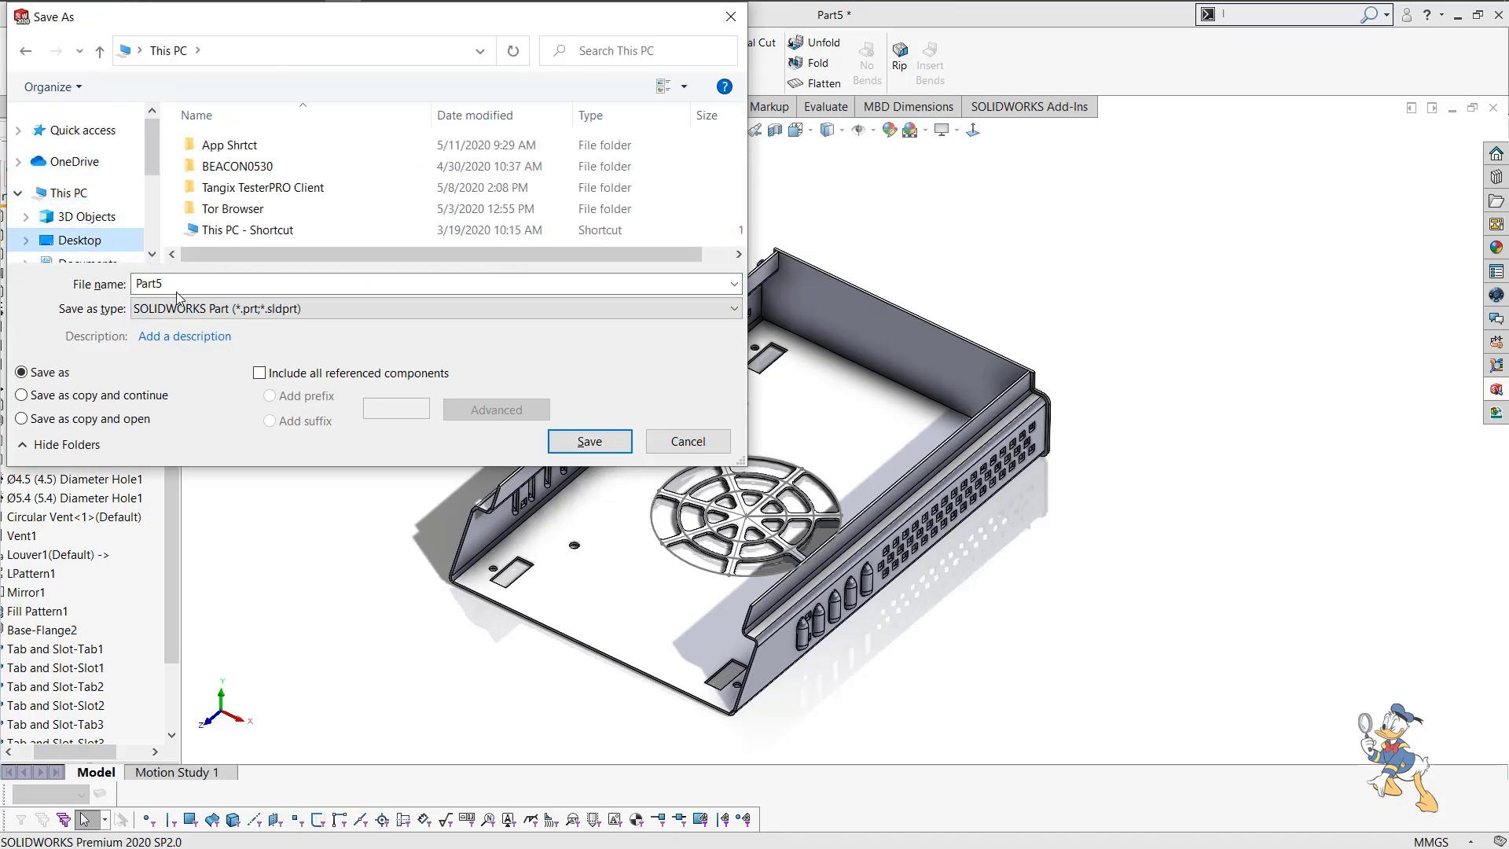
drag(206, 285, 129, 277)
text(Bottom Plate)
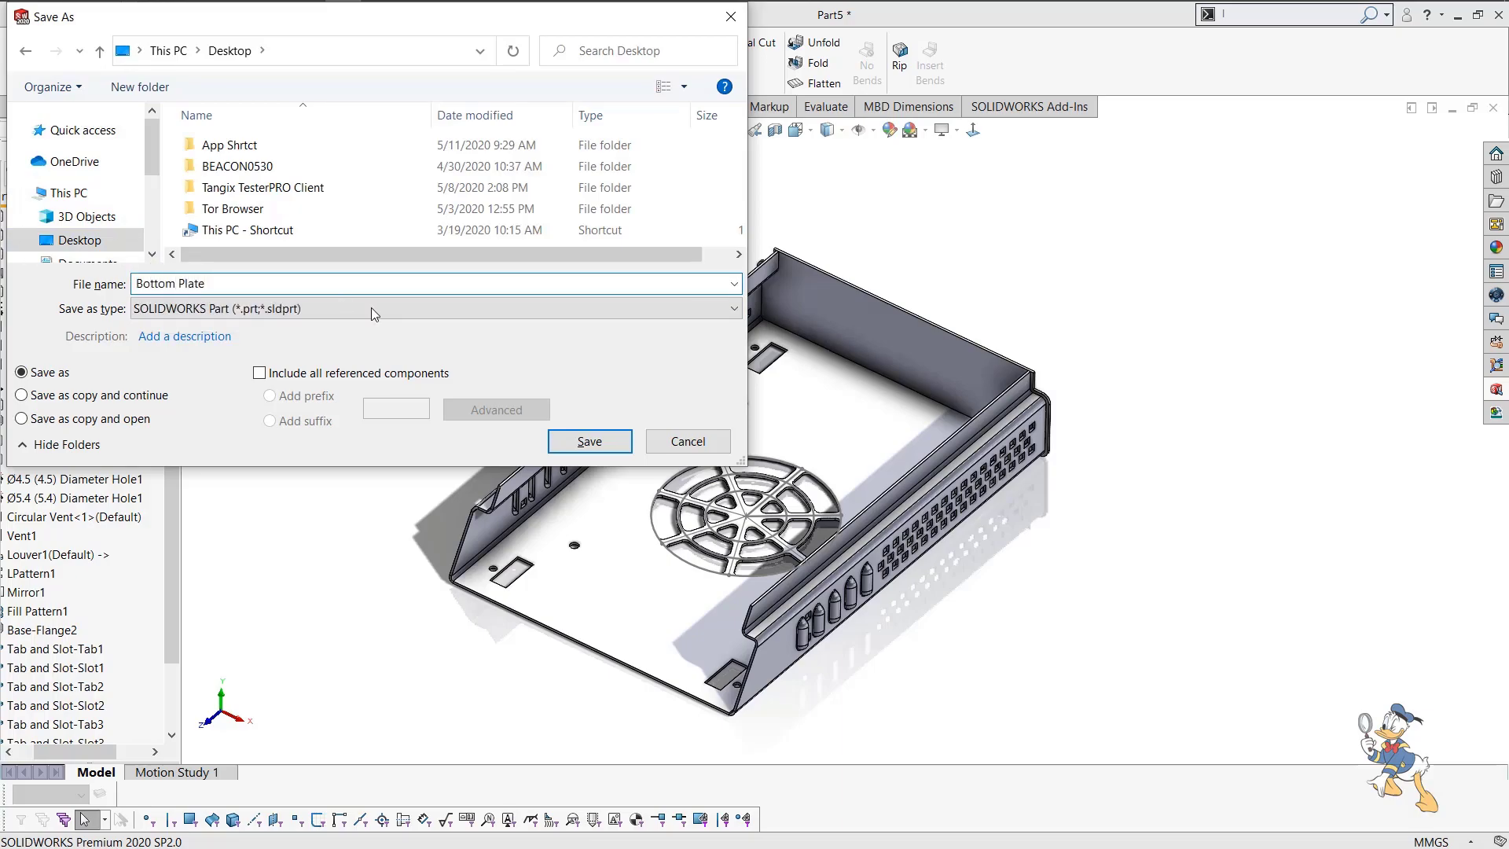
click(589, 441)
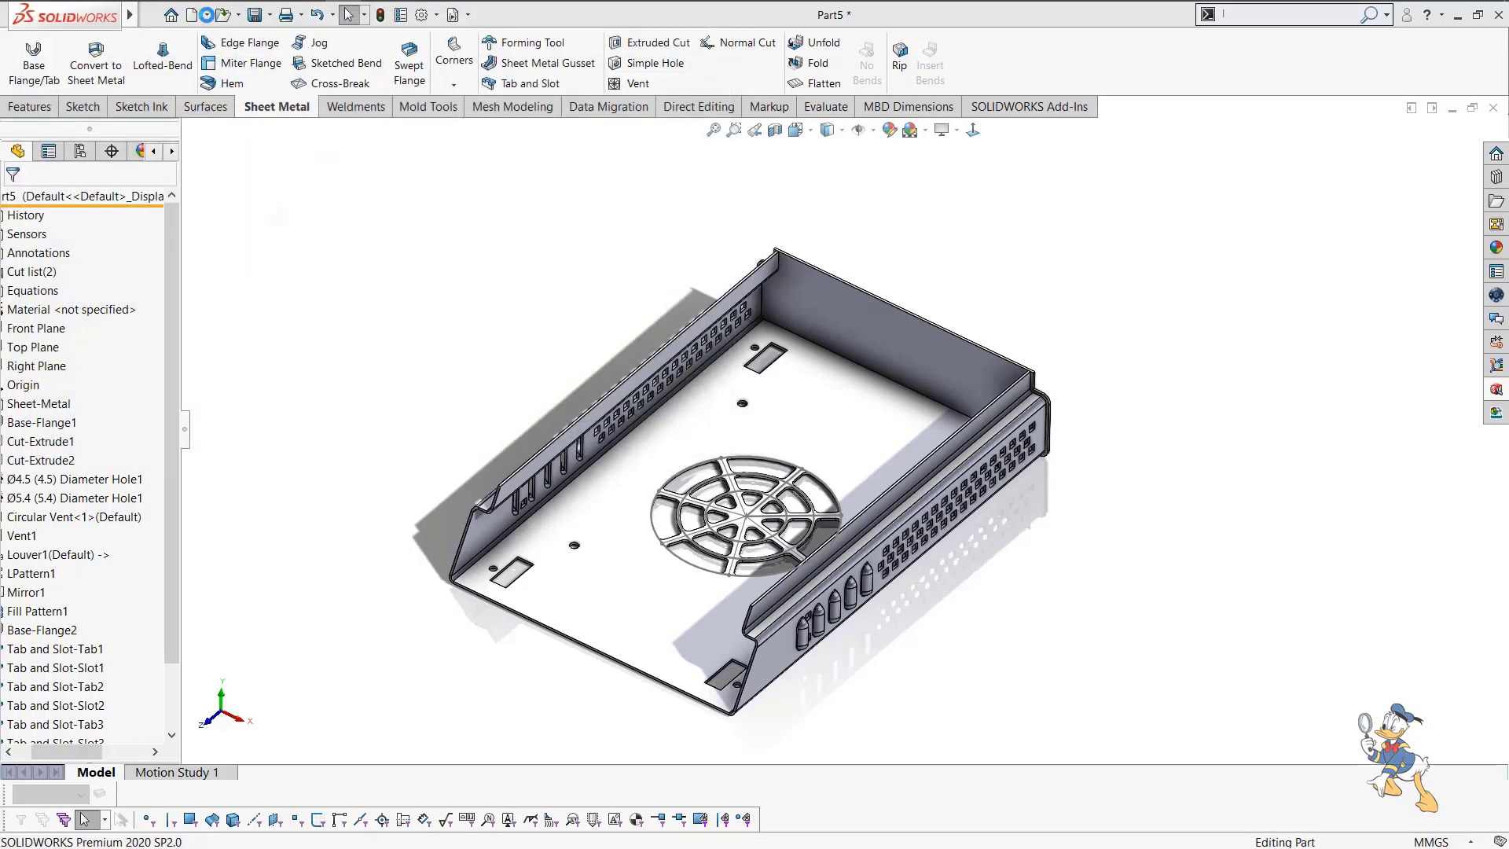
Create a drawing from the part using the first template in the Resemin Templates set.
click(206, 14)
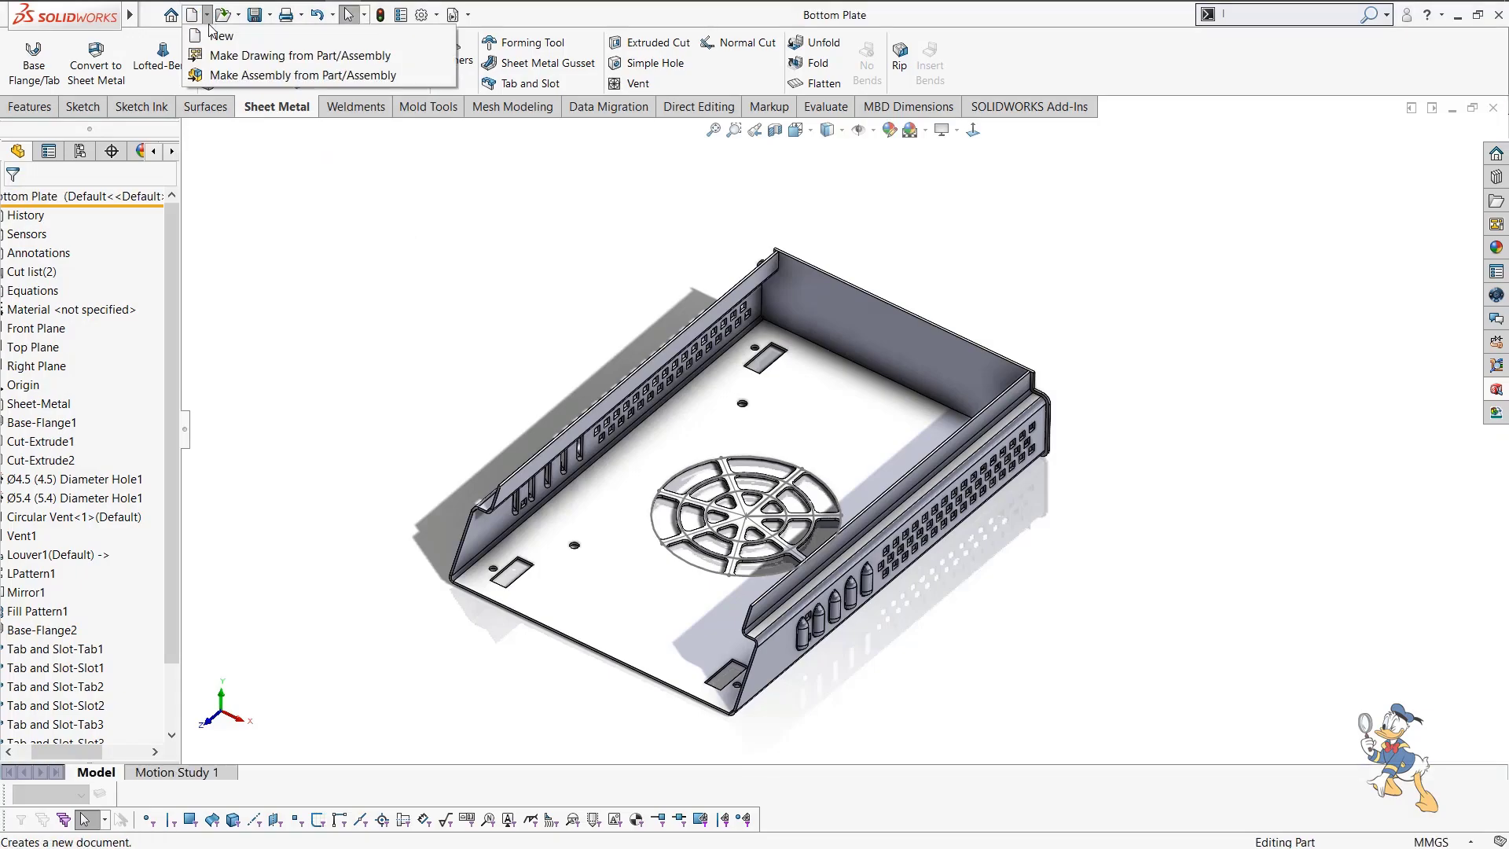
click(252, 58)
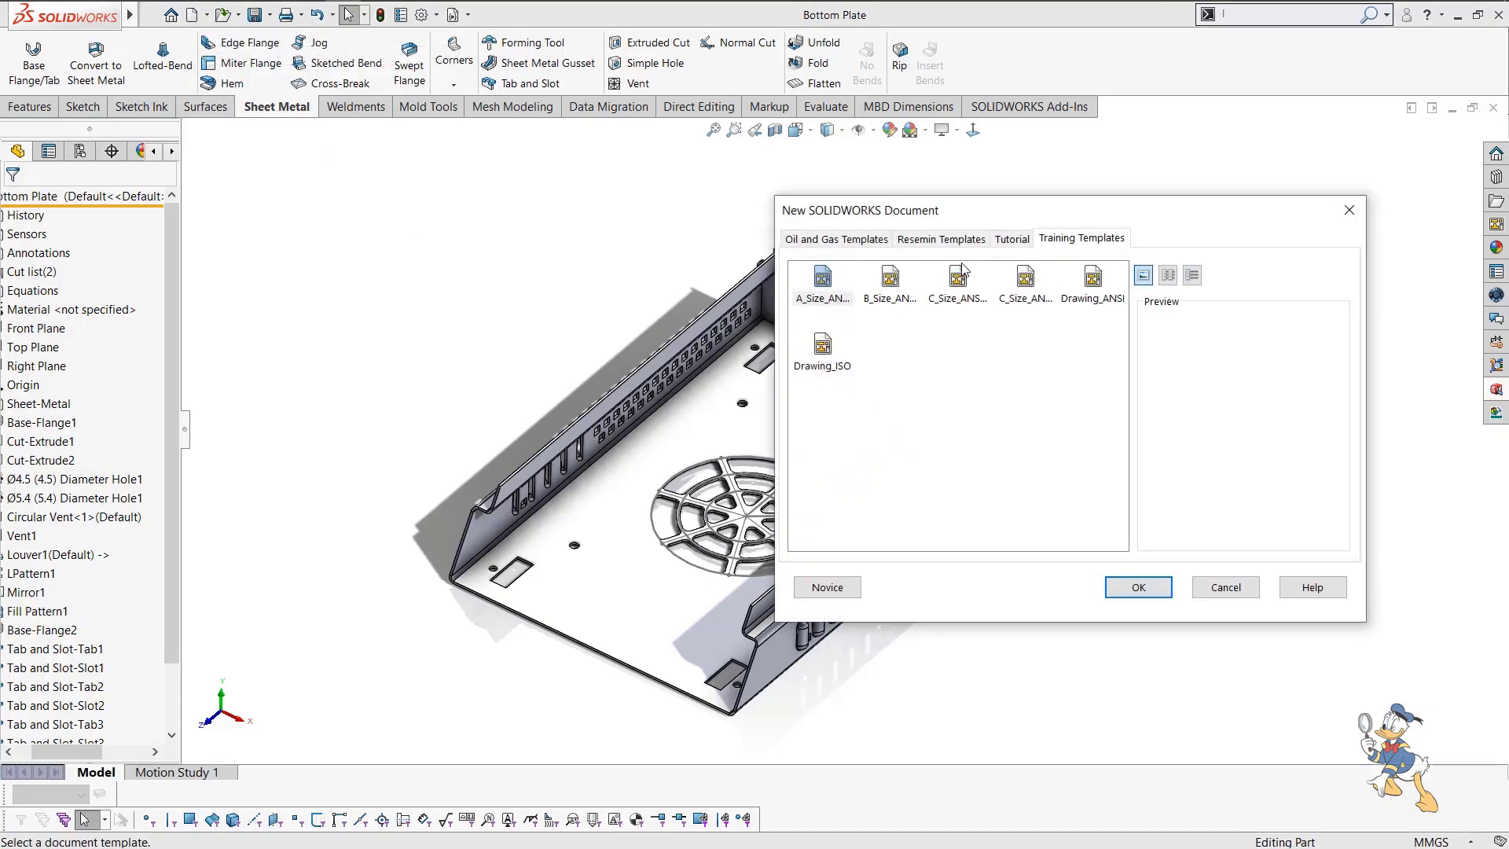
click(941, 239)
double_click(823, 285)
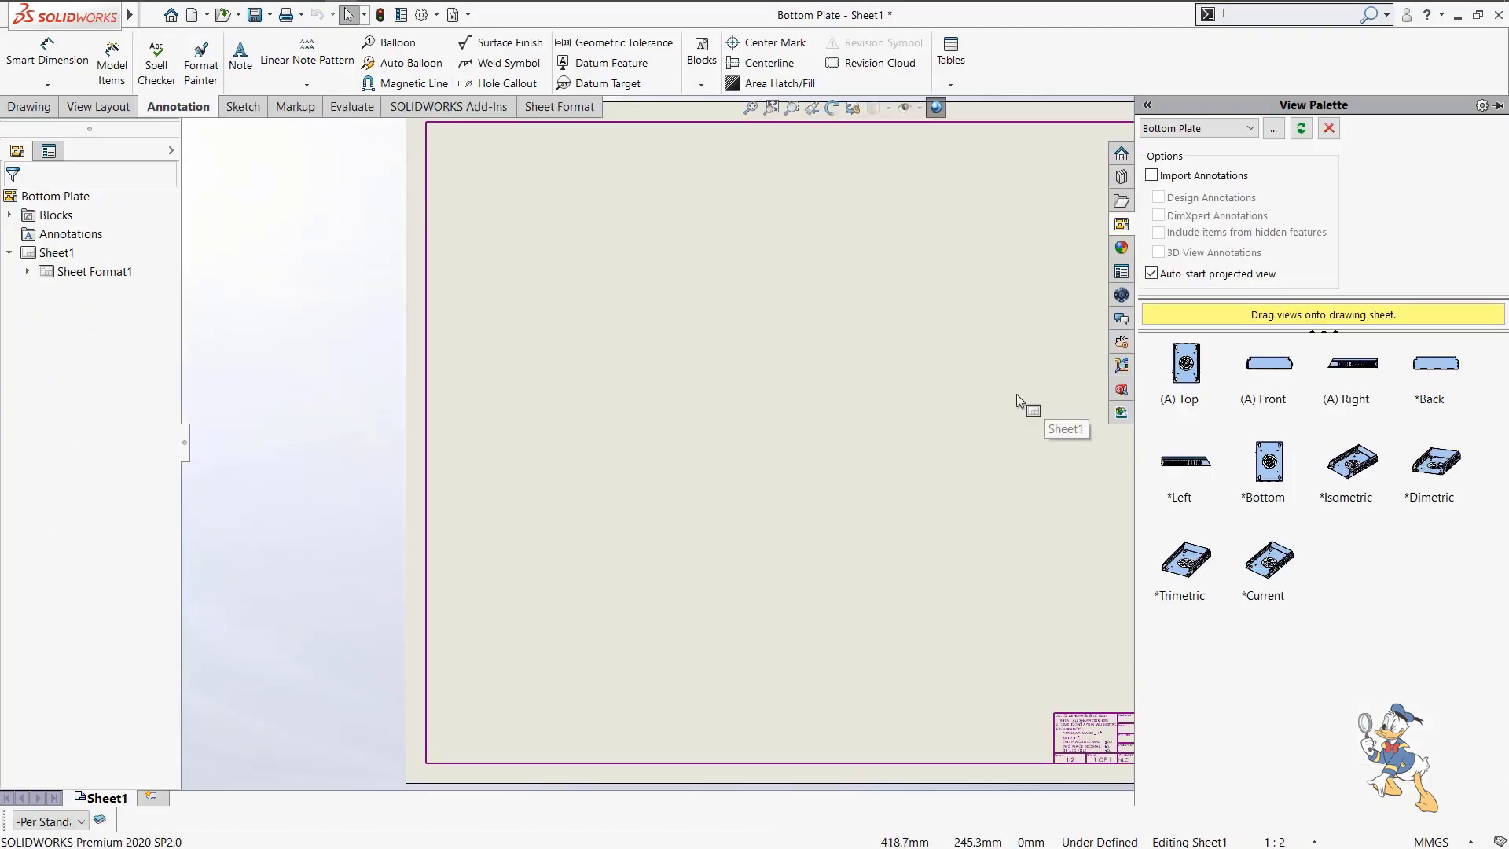
Insert the standard three views and place an isometric view projected from the front view beside the top view.
click(97, 107)
click(39, 84)
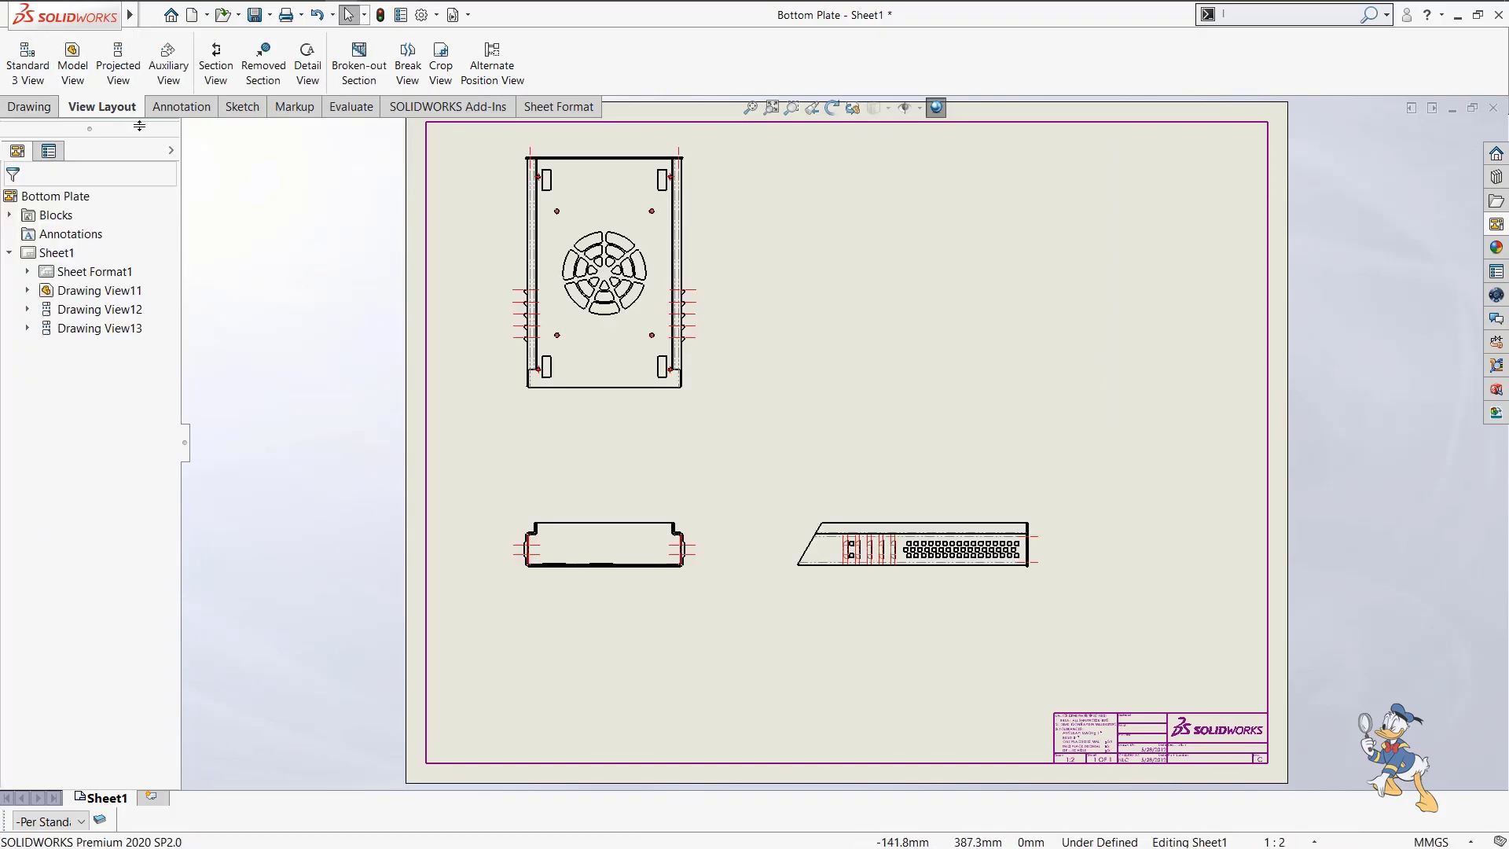
click(118, 65)
click(631, 516)
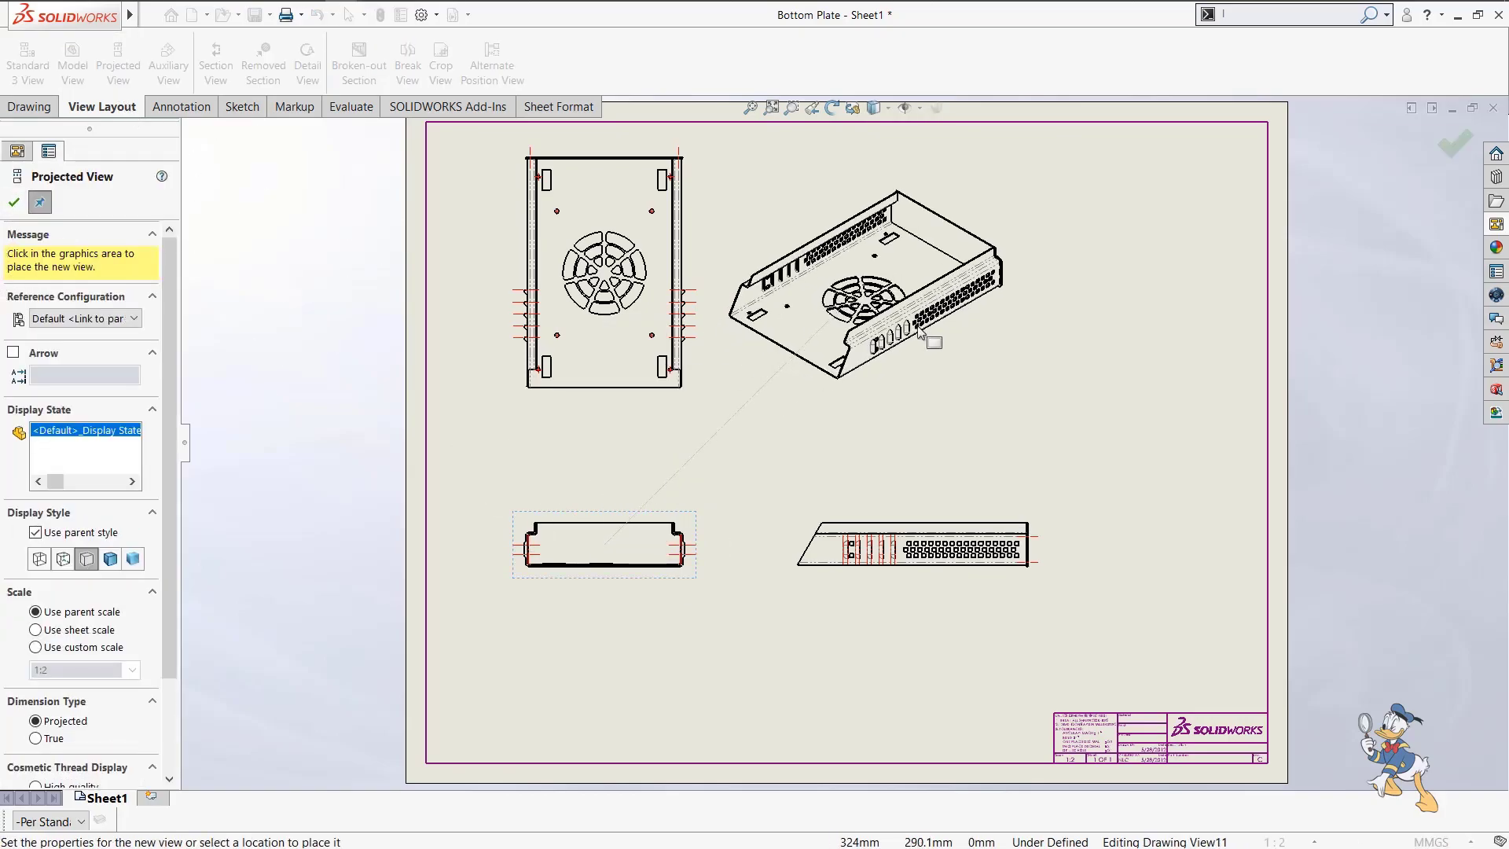
click(871, 279)
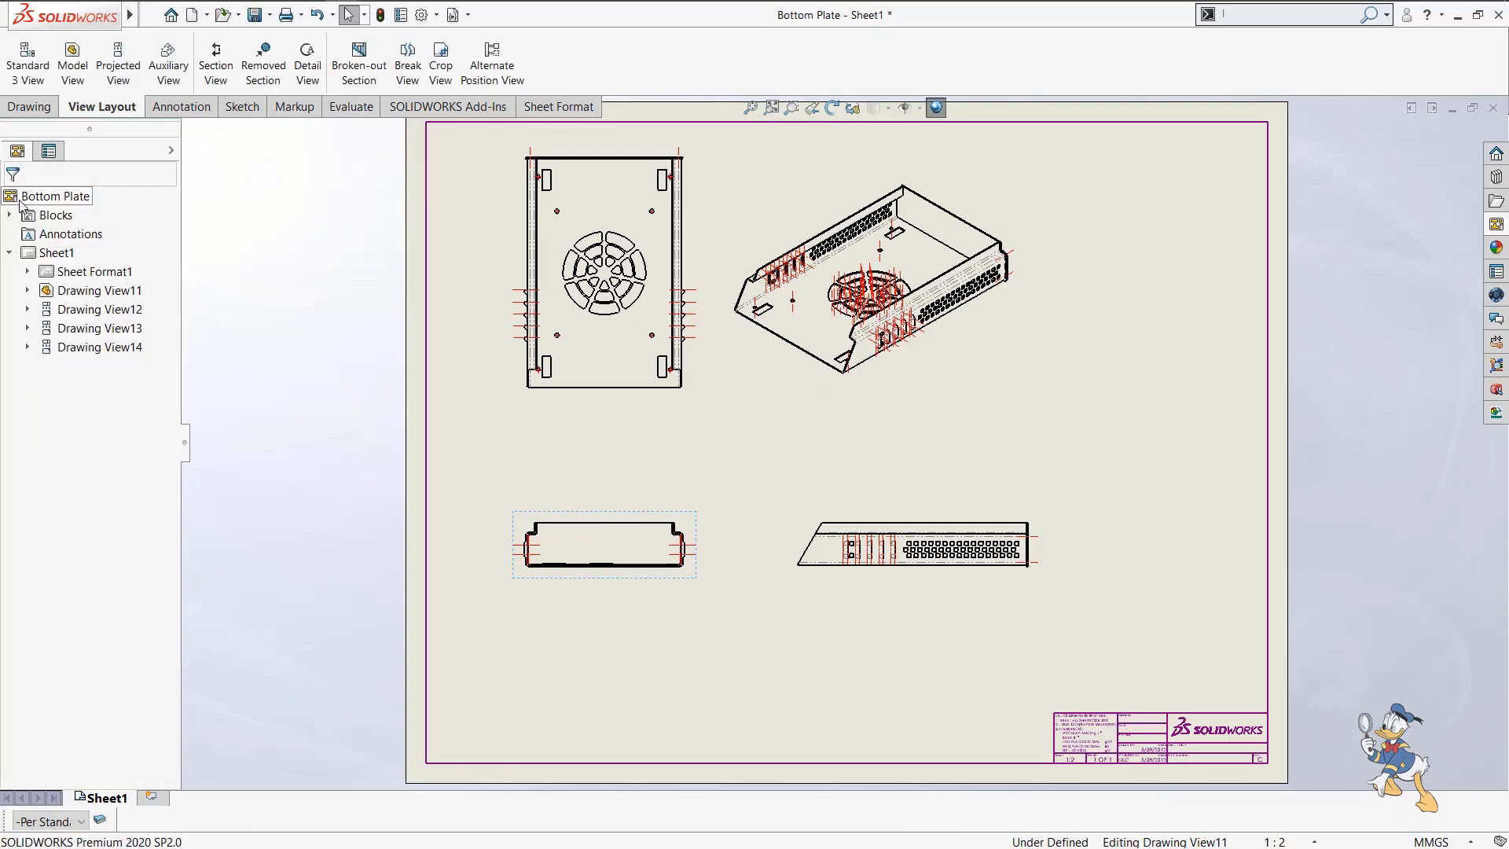
Insert the marked dimensions as model items from the entire model into all drawing views.
click(180, 107)
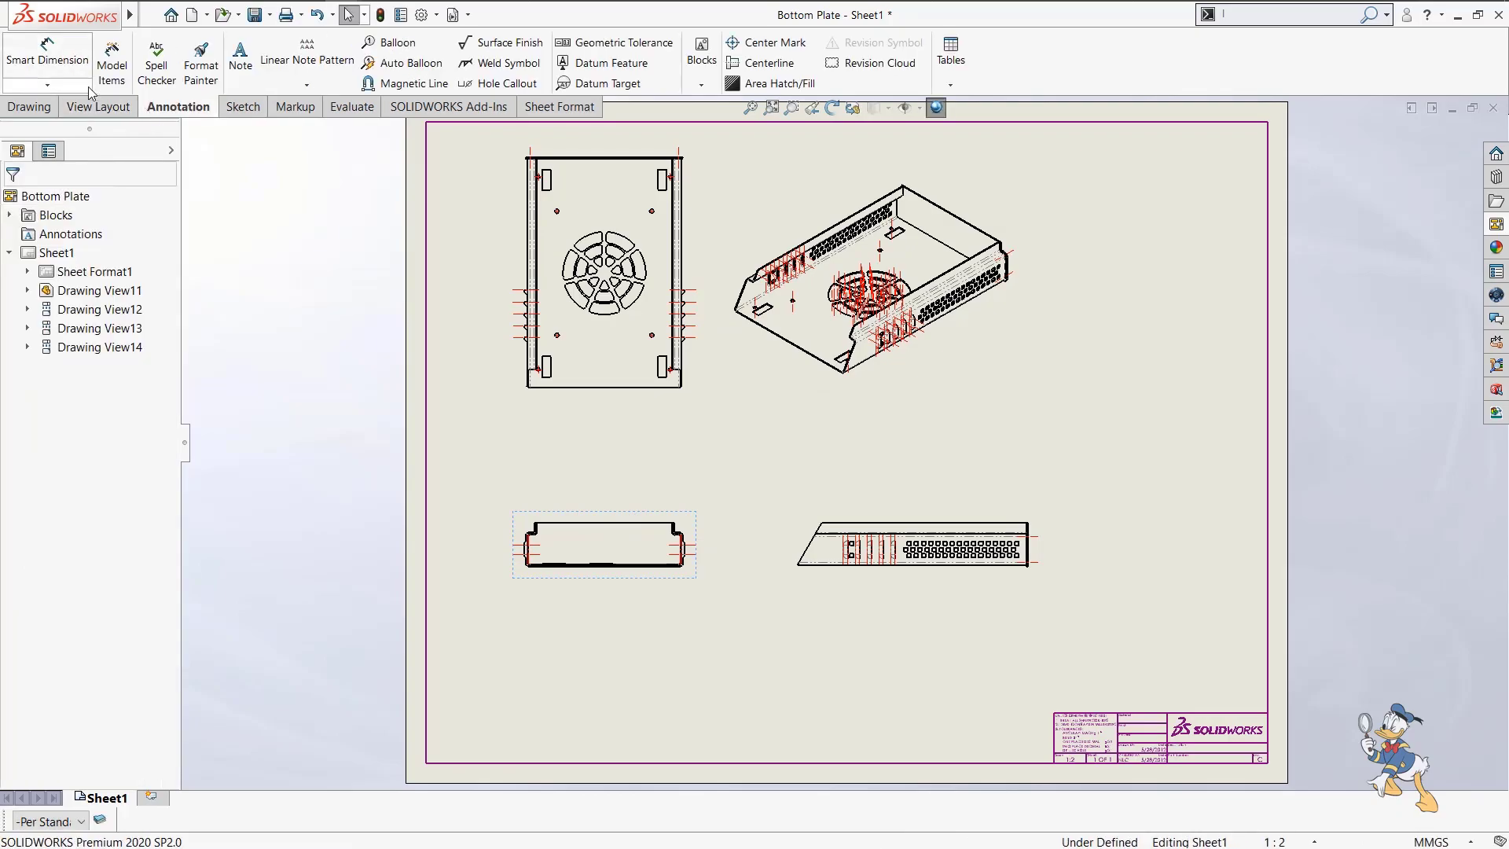
click(112, 63)
click(91, 404)
click(87, 423)
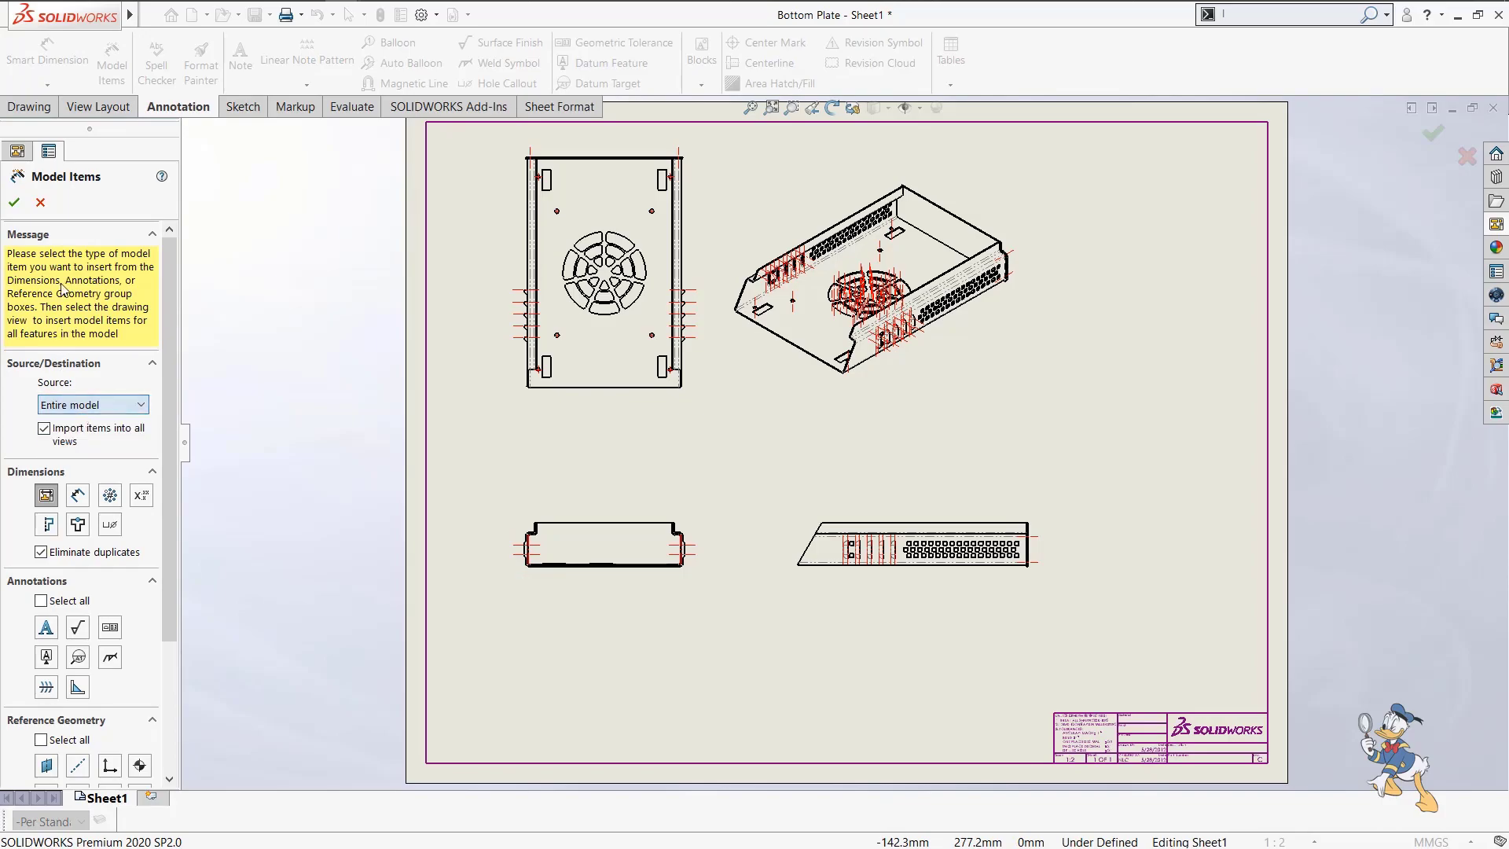
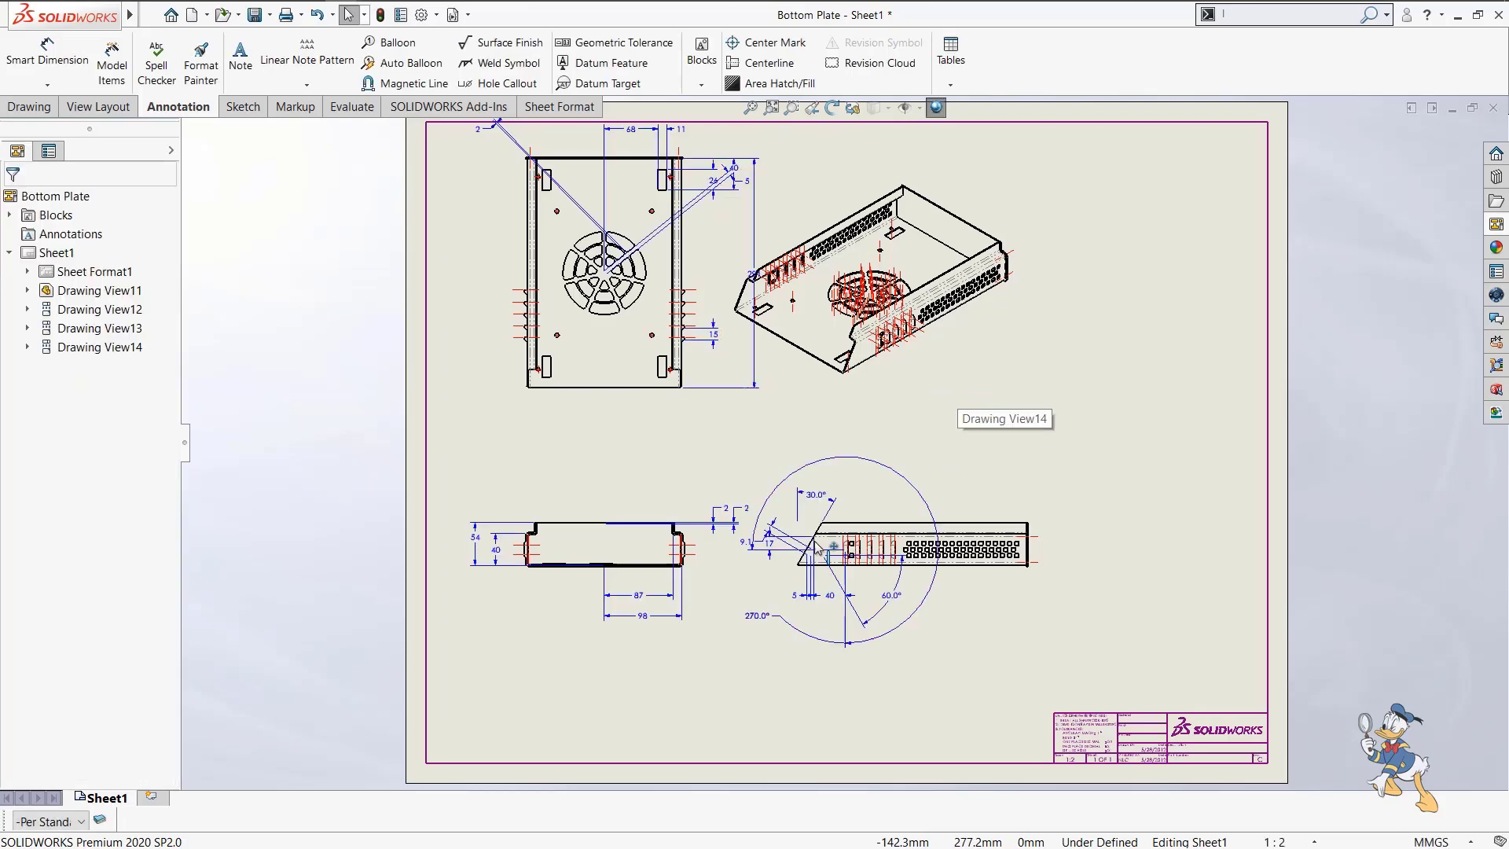
Examine the inserted dimensions in the side, front and top views of the drawing.
scroll(835, 537, down, 5)
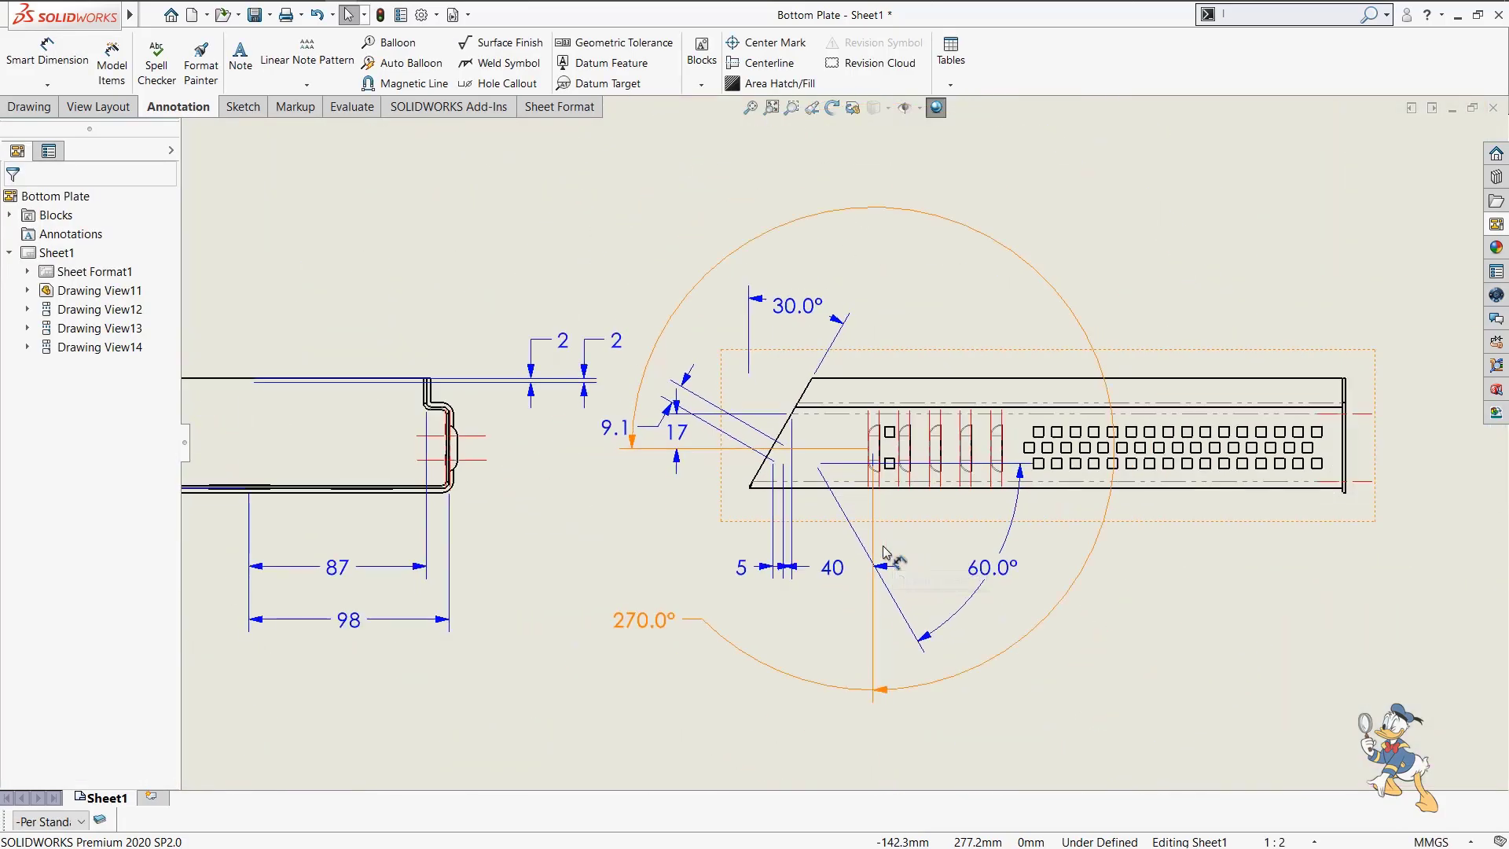
scroll(612, 484, up, 3)
scroll(403, 454, down, 5)
scroll(404, 455, up, 3)
scroll(475, 464, down, 2)
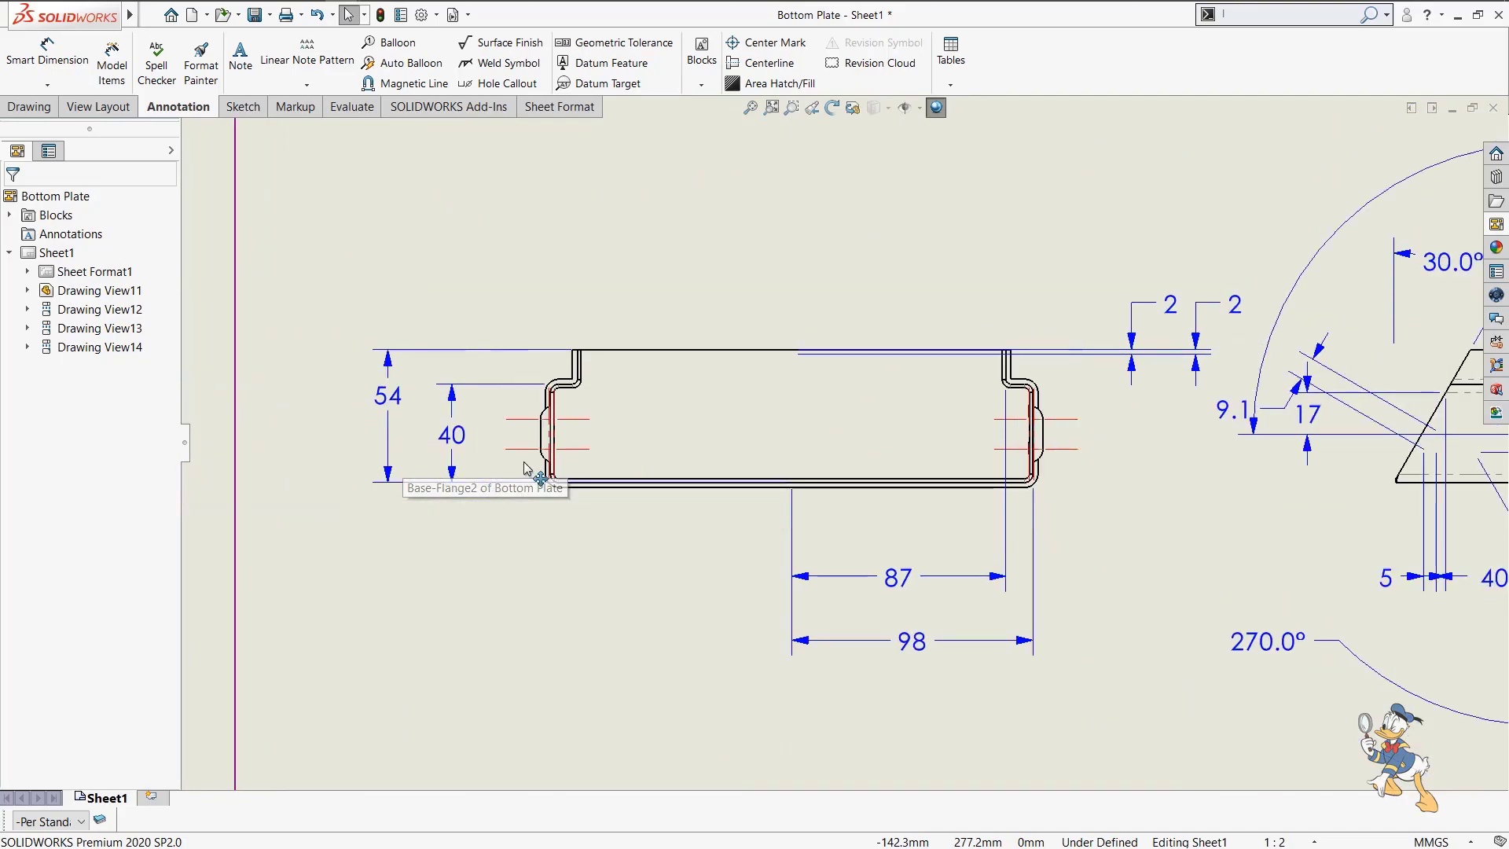
scroll(863, 235, up, 5)
scroll(923, 412, down, 5)
scroll(923, 412, up, 5)
scroll(893, 330, down, 6)
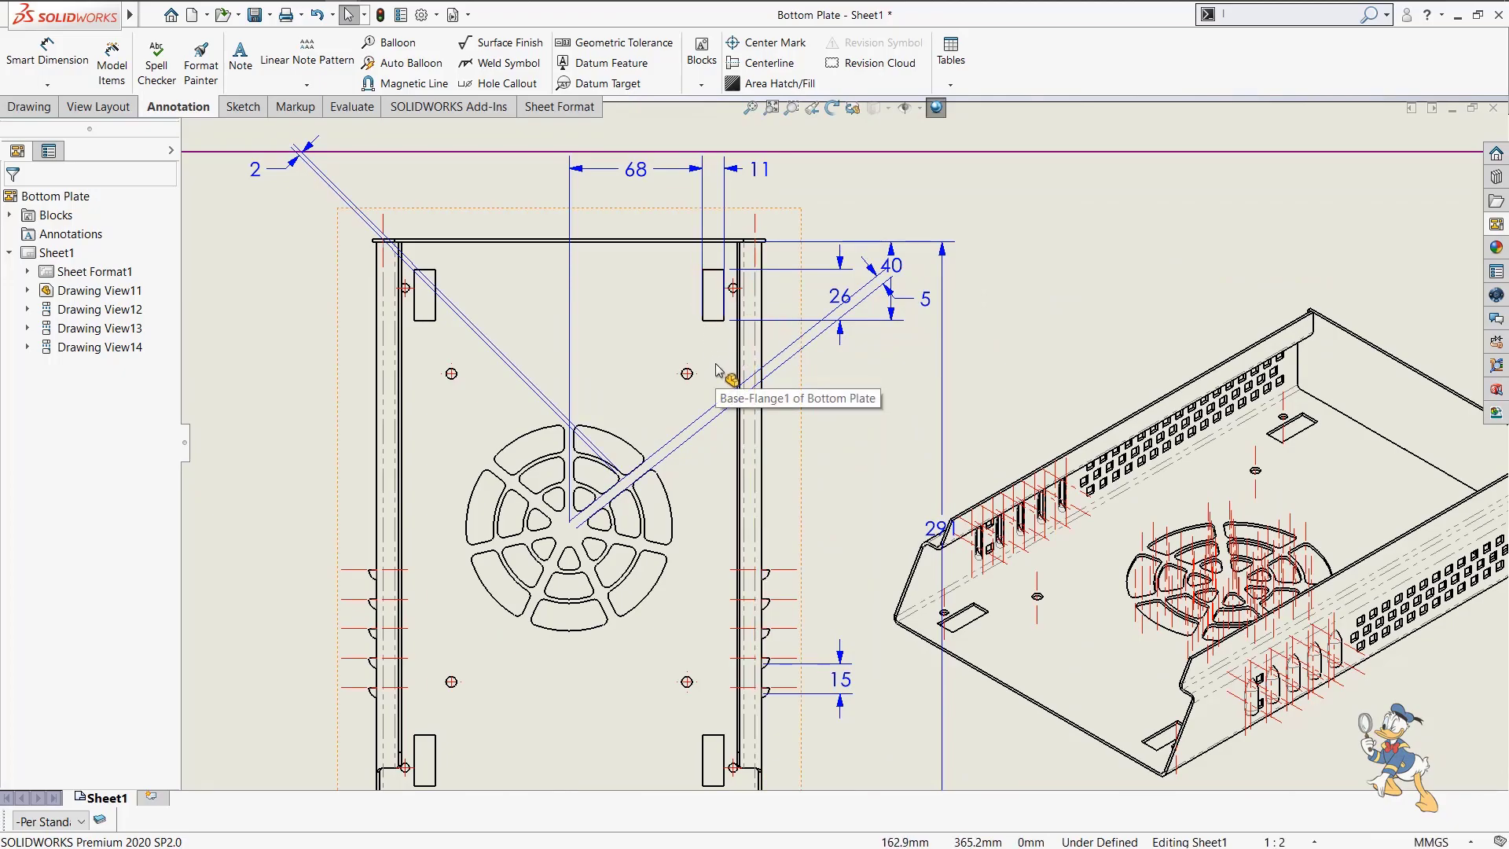
scroll(928, 503, up, 3)
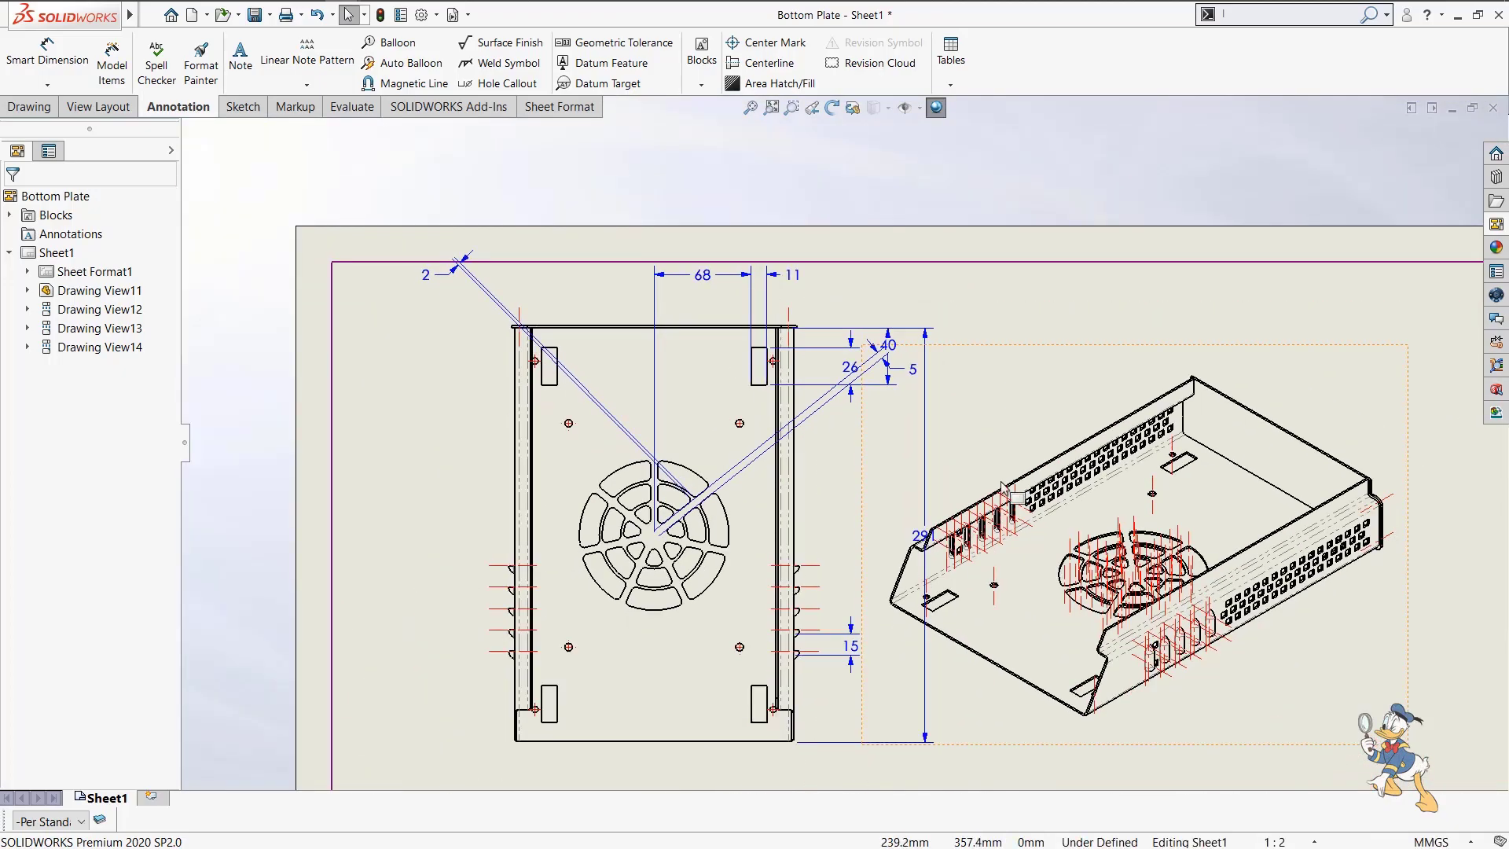
scroll(987, 456, up, 3)
Delete the red center marks cluttering the isometric view.
drag(1230, 556, 1247, 537)
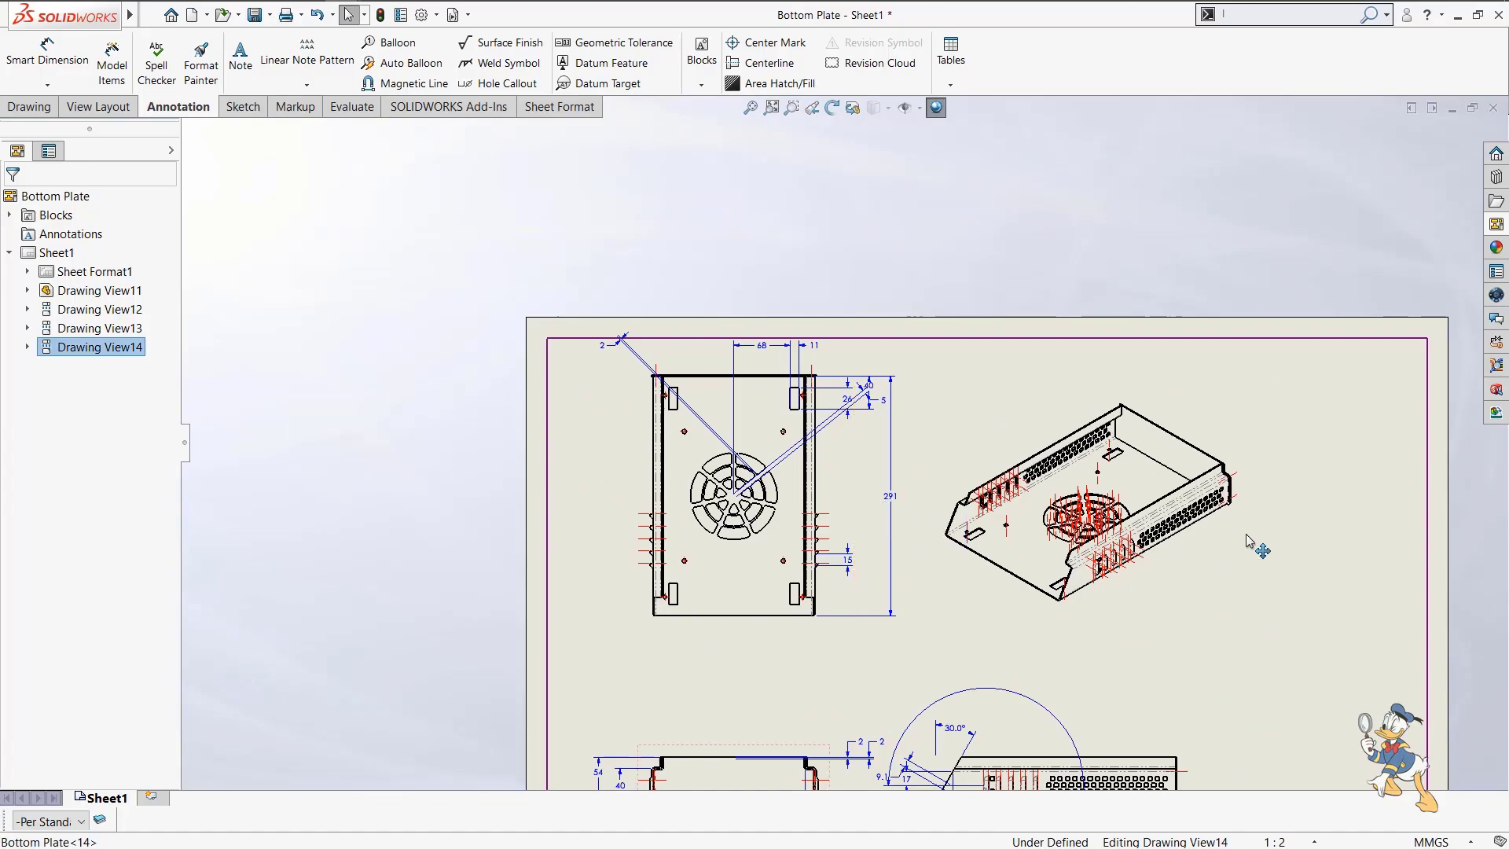
drag(916, 422, 1154, 627)
key(Escape)
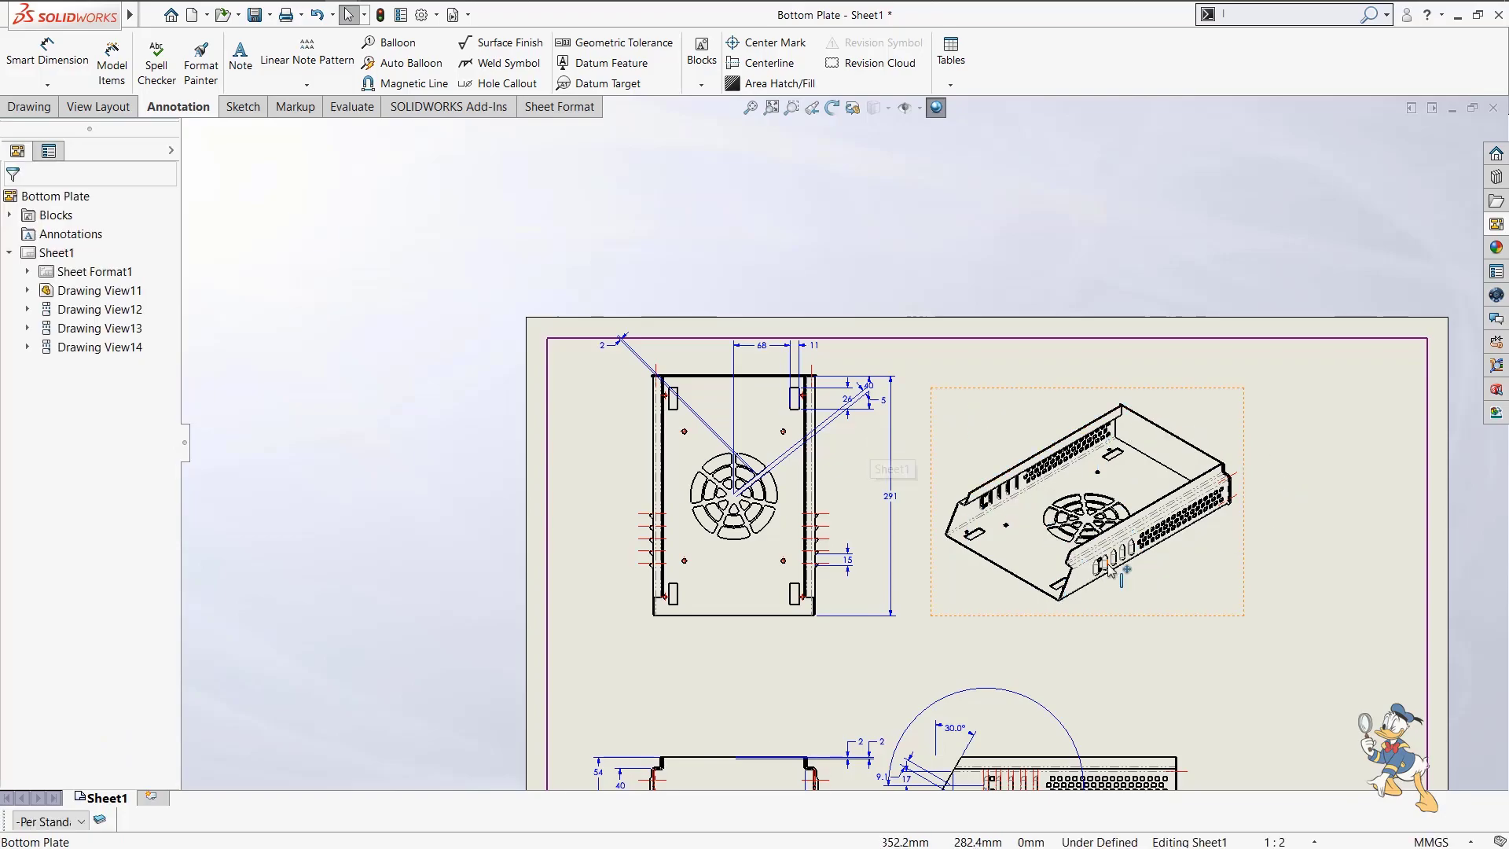
Set the isometric view's display style to Shaded With Edges.
scroll(1110, 569, down, 2)
click(1106, 576)
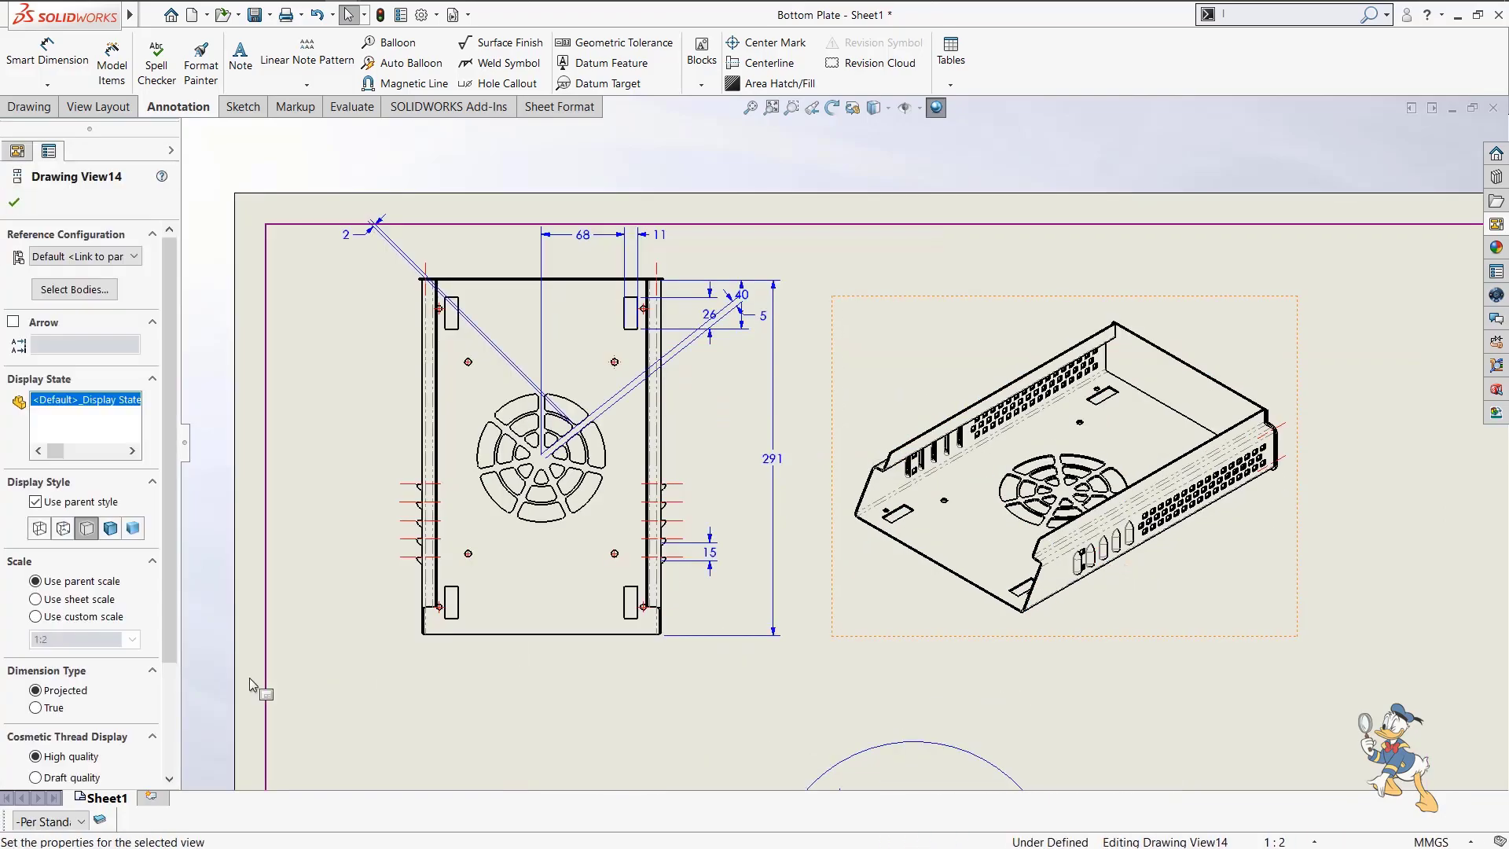
click(111, 535)
scroll(1051, 505, up, 2)
click(1233, 514)
scroll(1022, 515, up, 2)
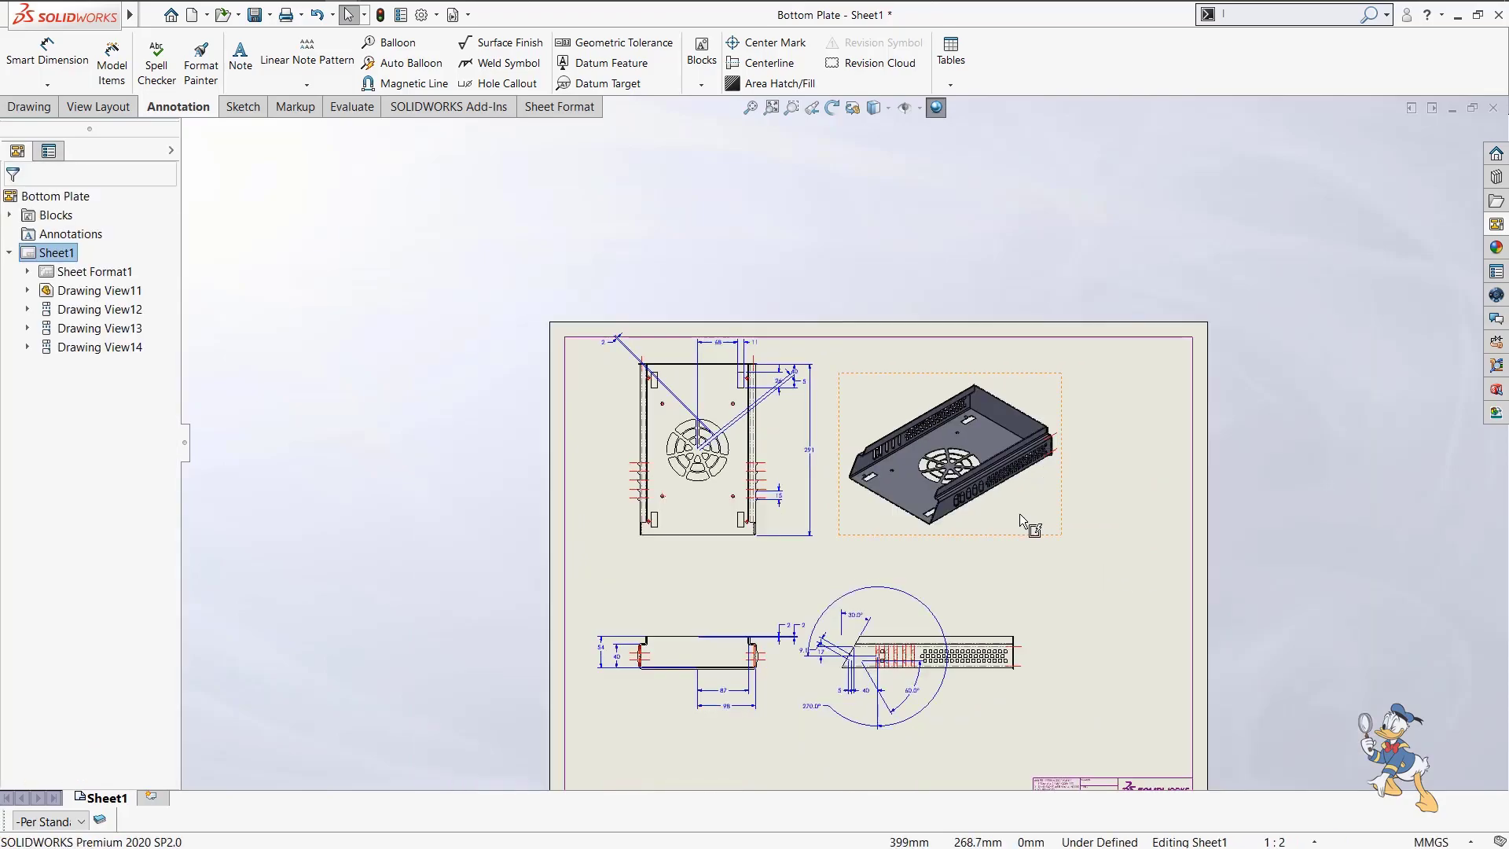
scroll(1029, 479, down, 2)
scroll(1050, 503, up, 3)
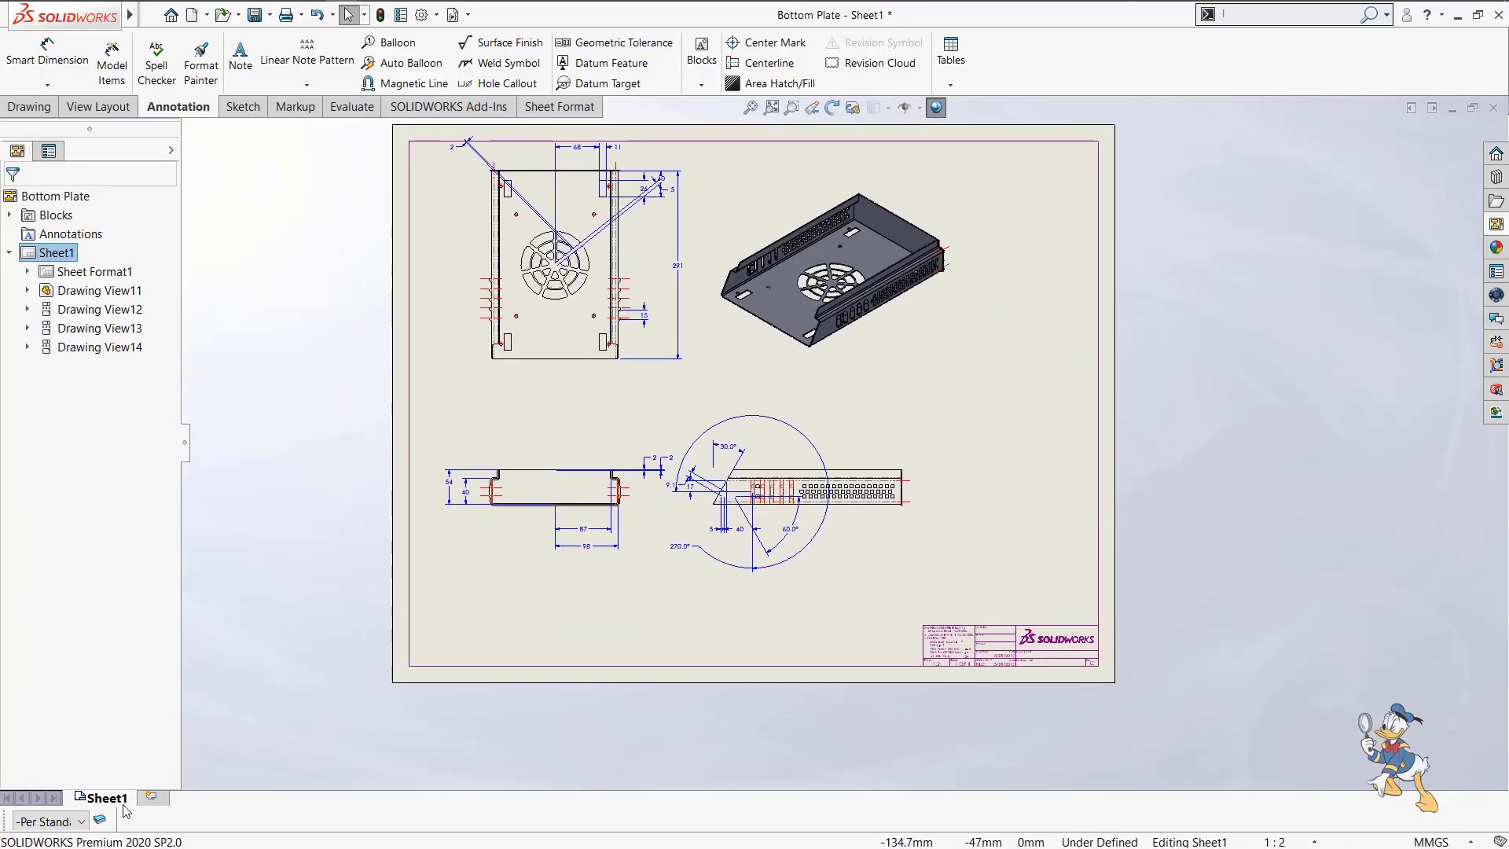
Add a second sheet to the drawing using the A (ANSI) Landscape format.
click(151, 797)
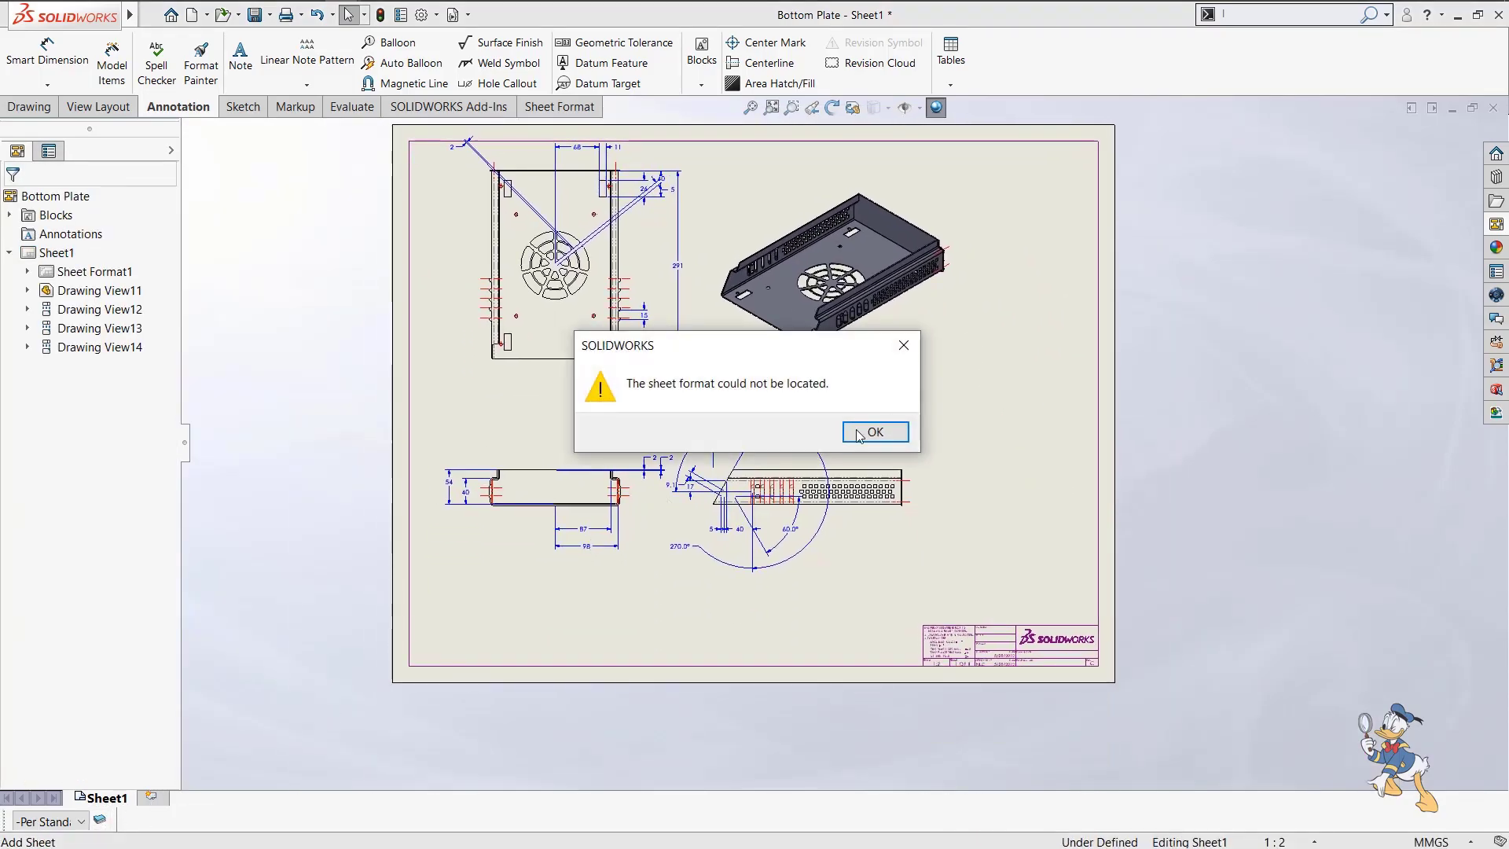
click(882, 443)
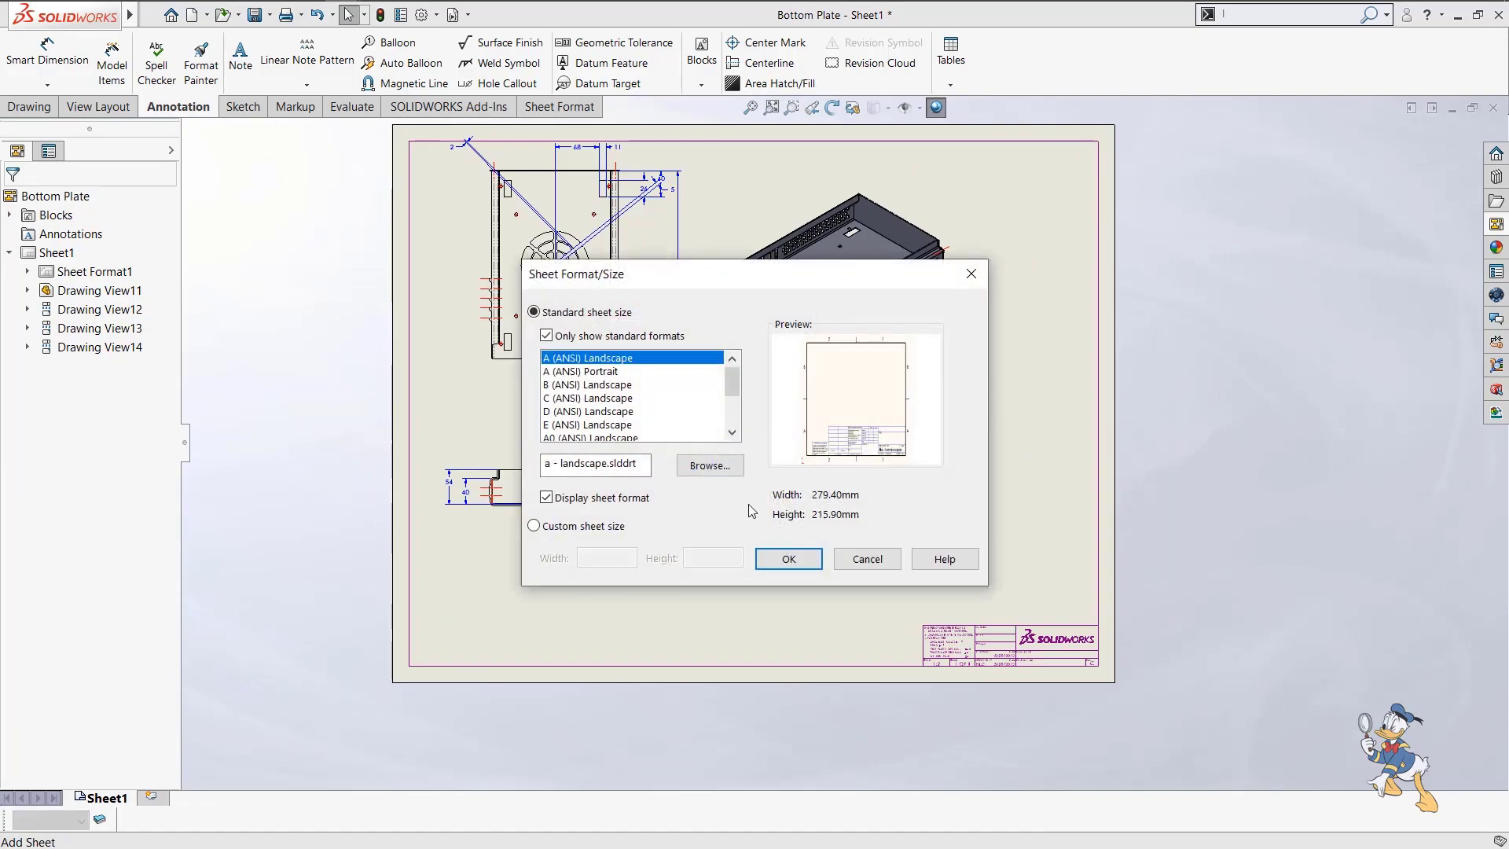
click(788, 559)
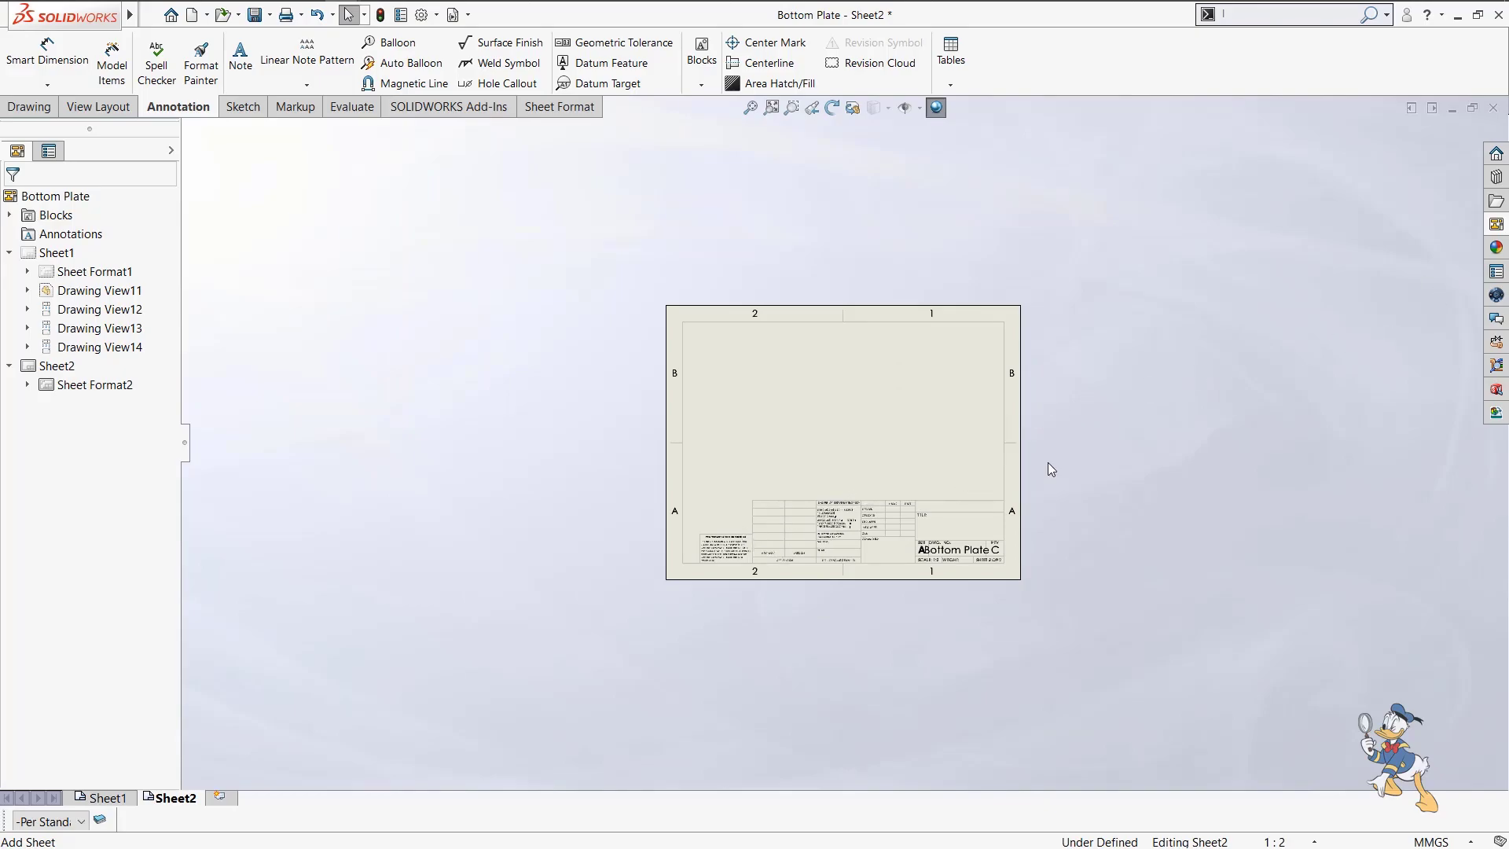
Place the Bottom Plate's top view on the second sheet without any projected views.
click(1494, 225)
click(1188, 397)
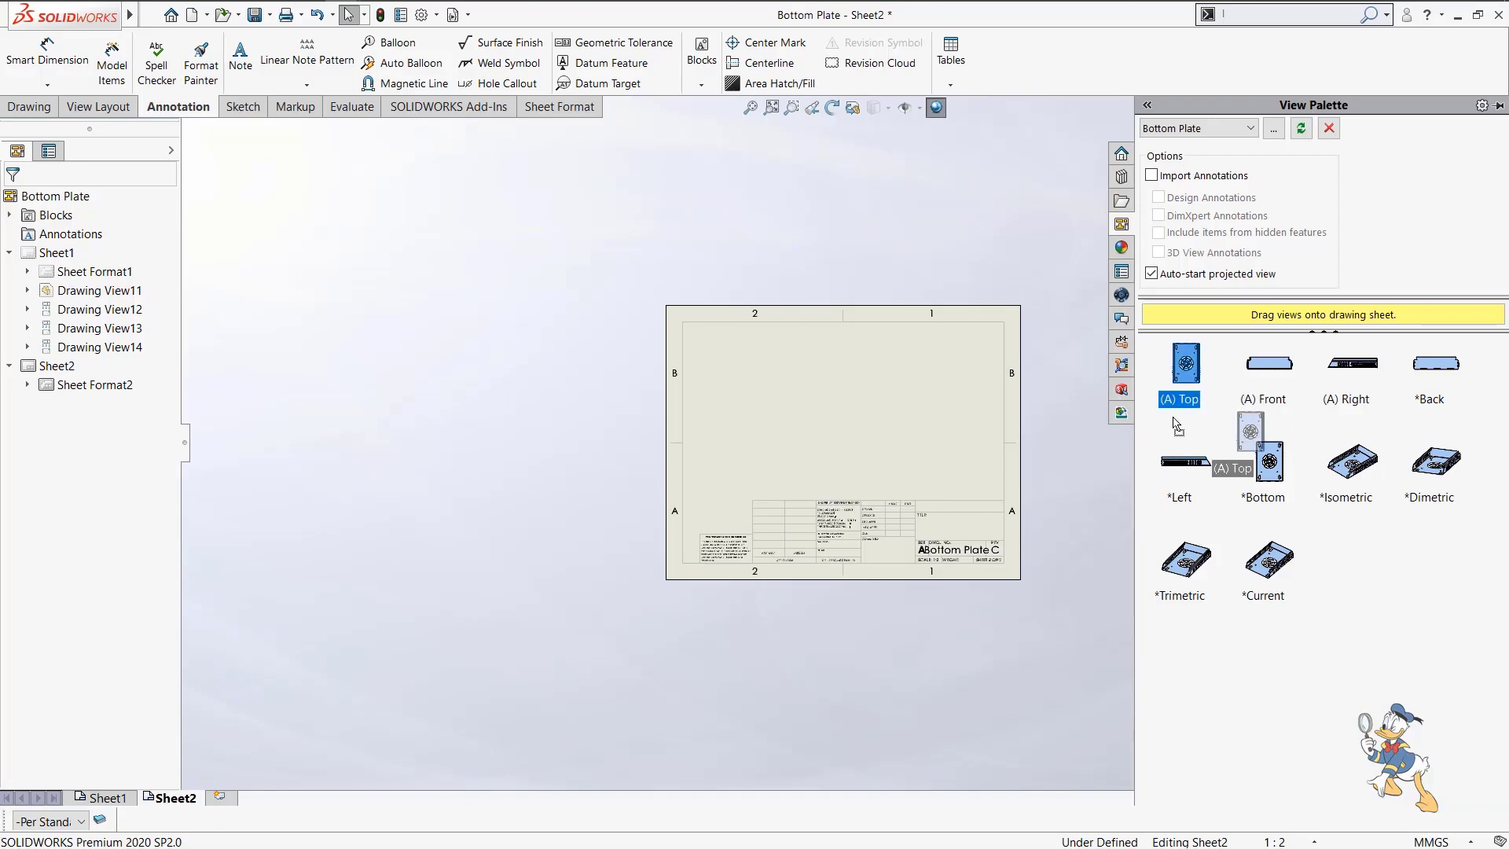
drag(1200, 405, 847, 435)
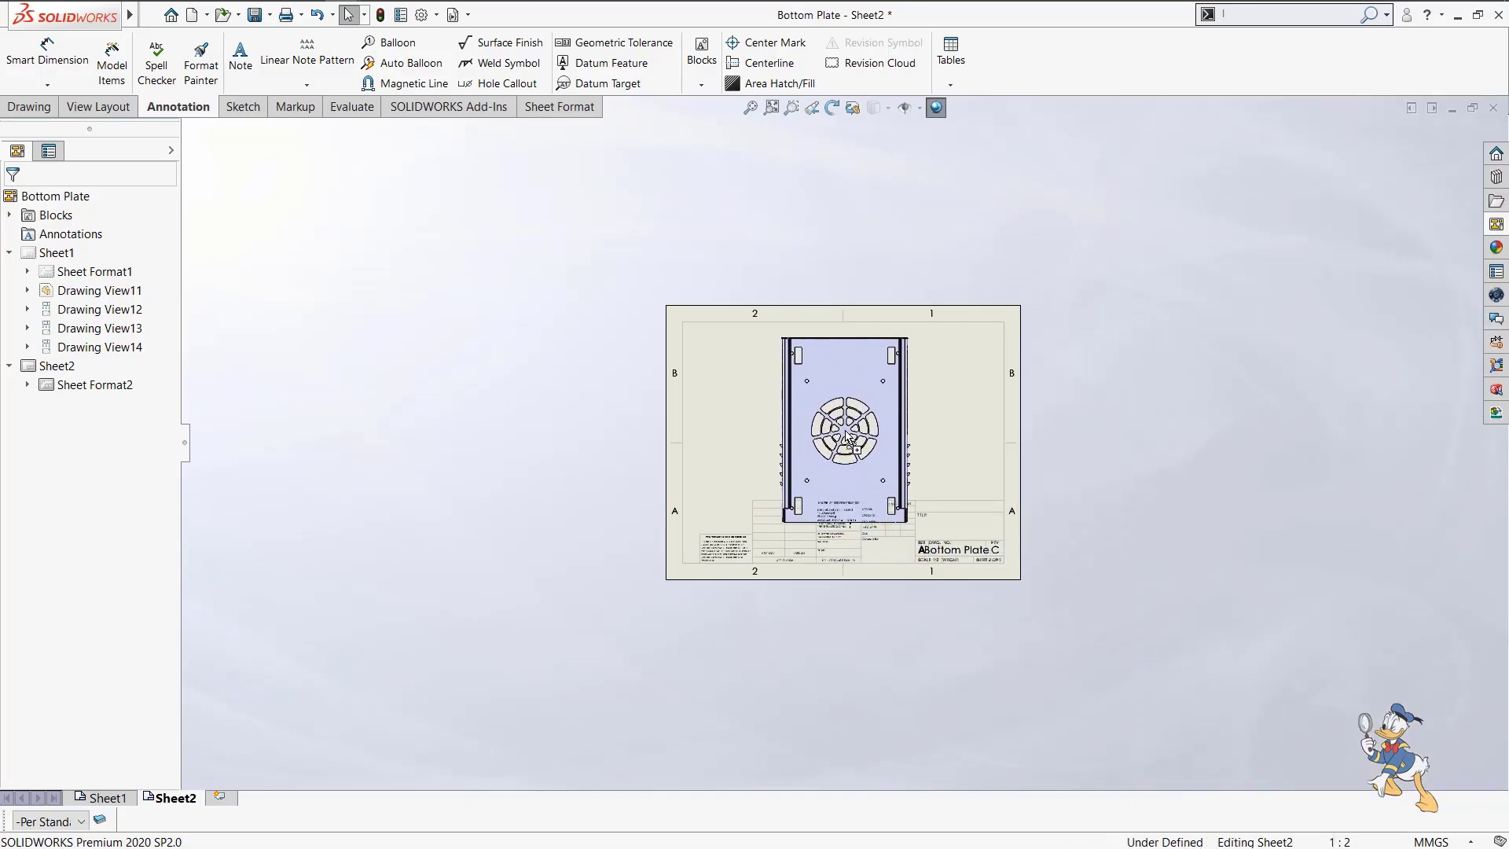
key(Escape)
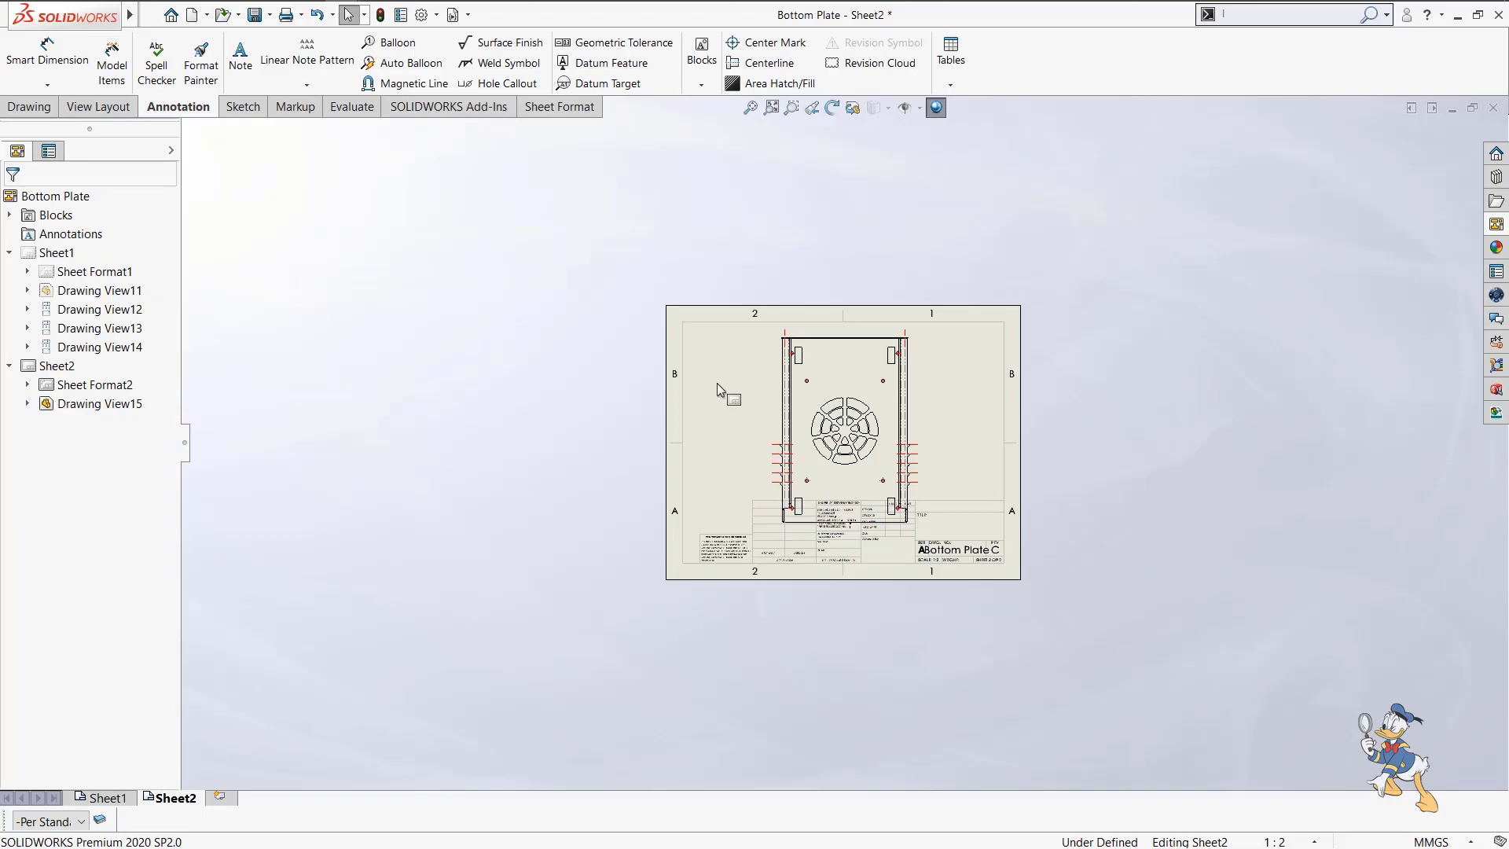
right_click(718, 386)
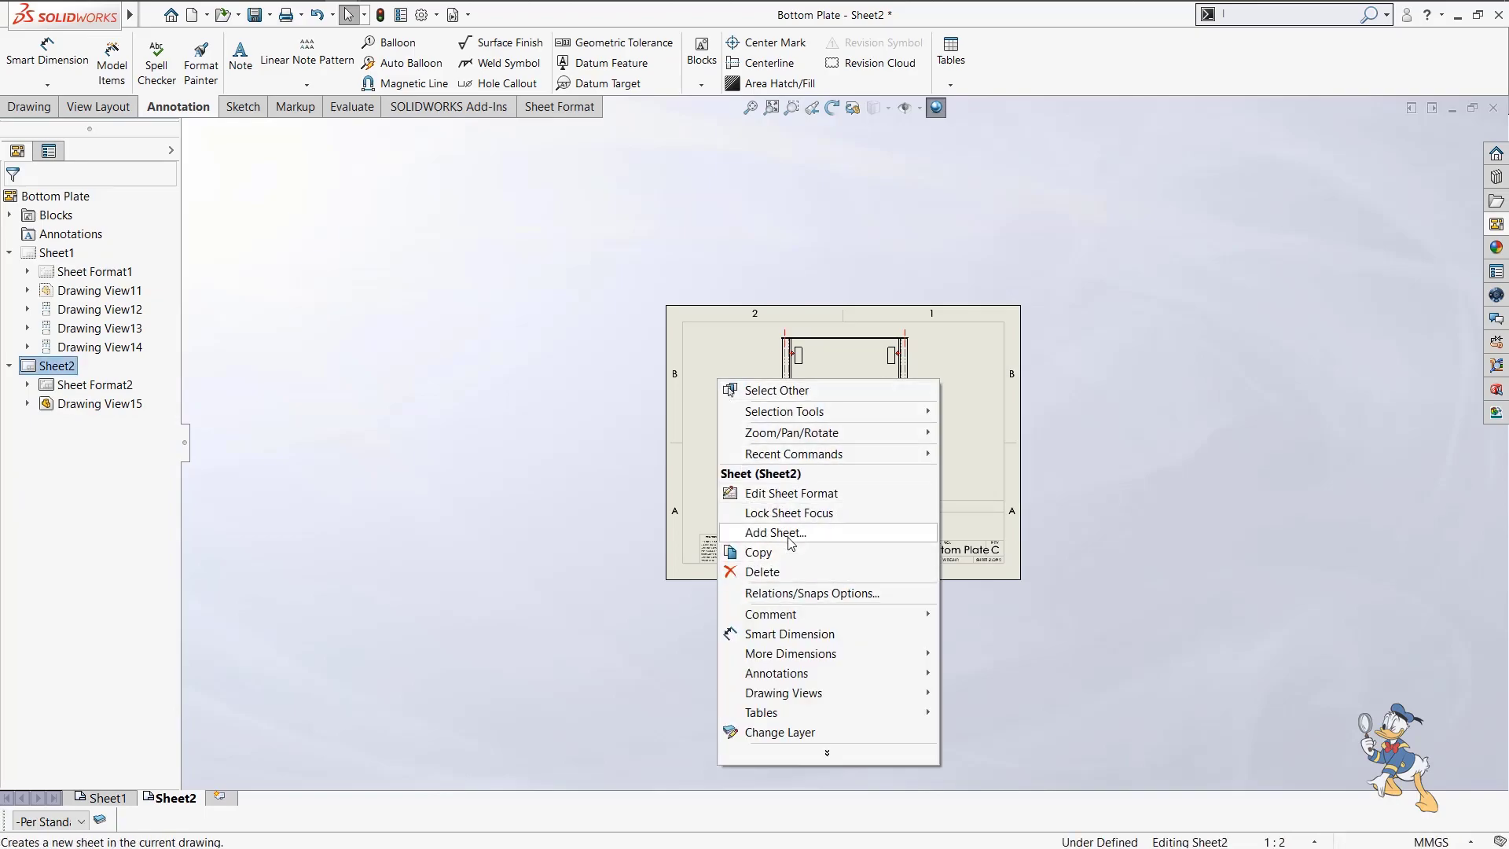
click(788, 492)
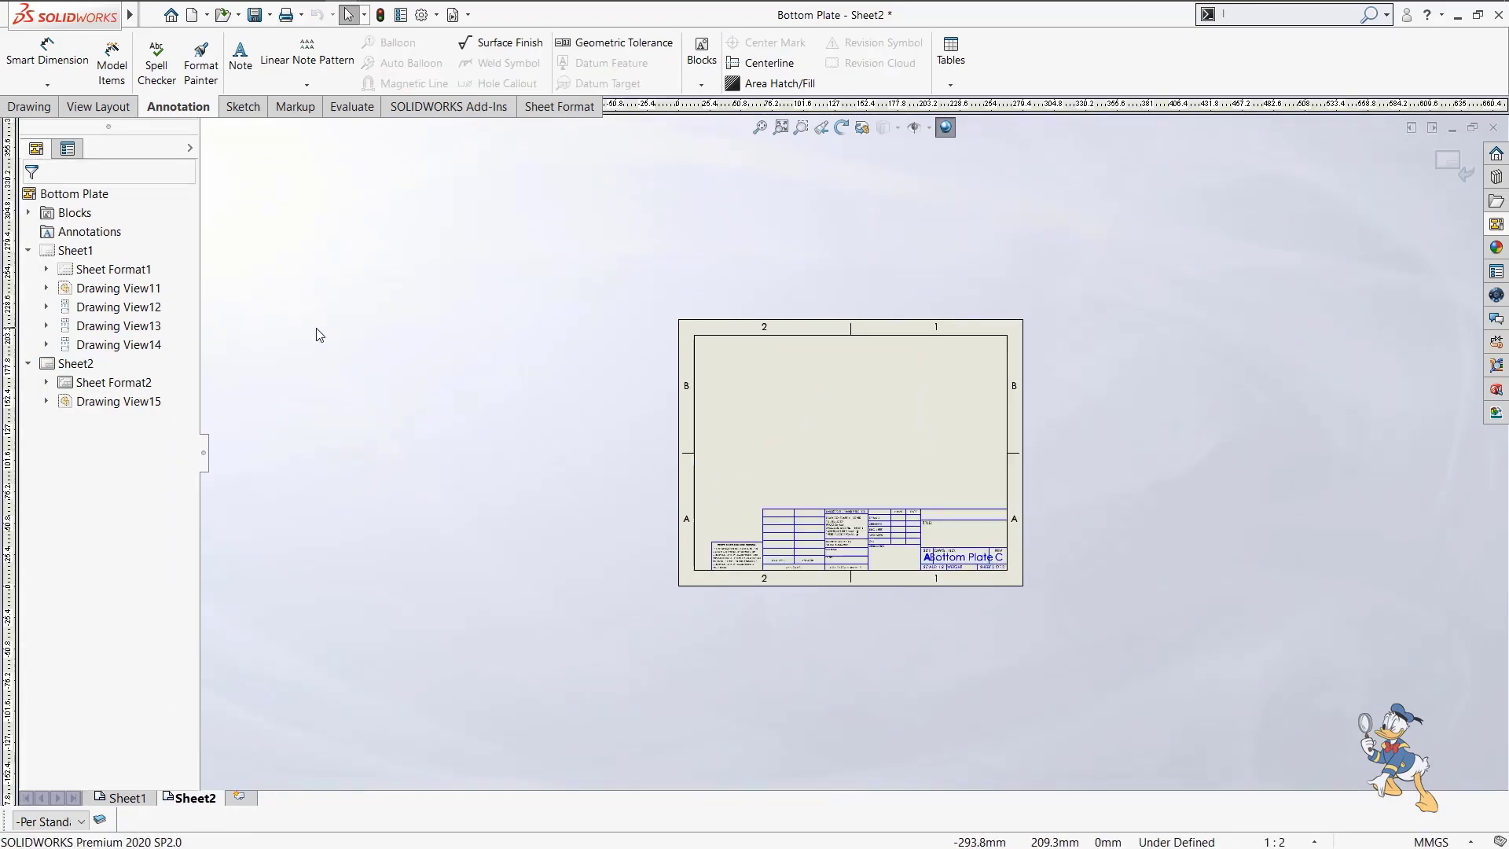
click(1450, 163)
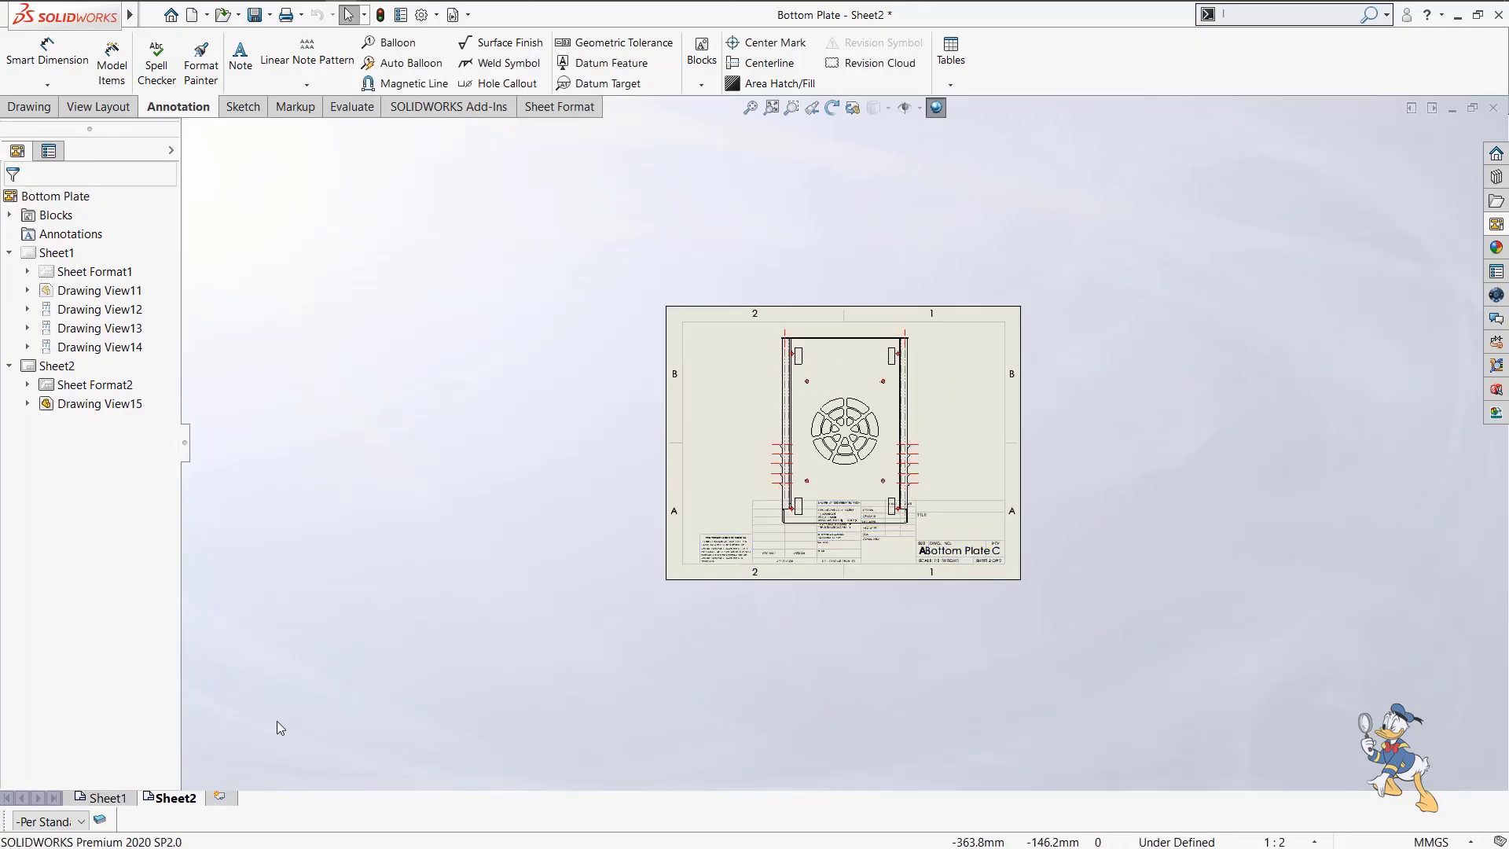
Change the format of Sheet2 to A3 (ANSI) Landscape in its sheet properties.
right_click(690, 376)
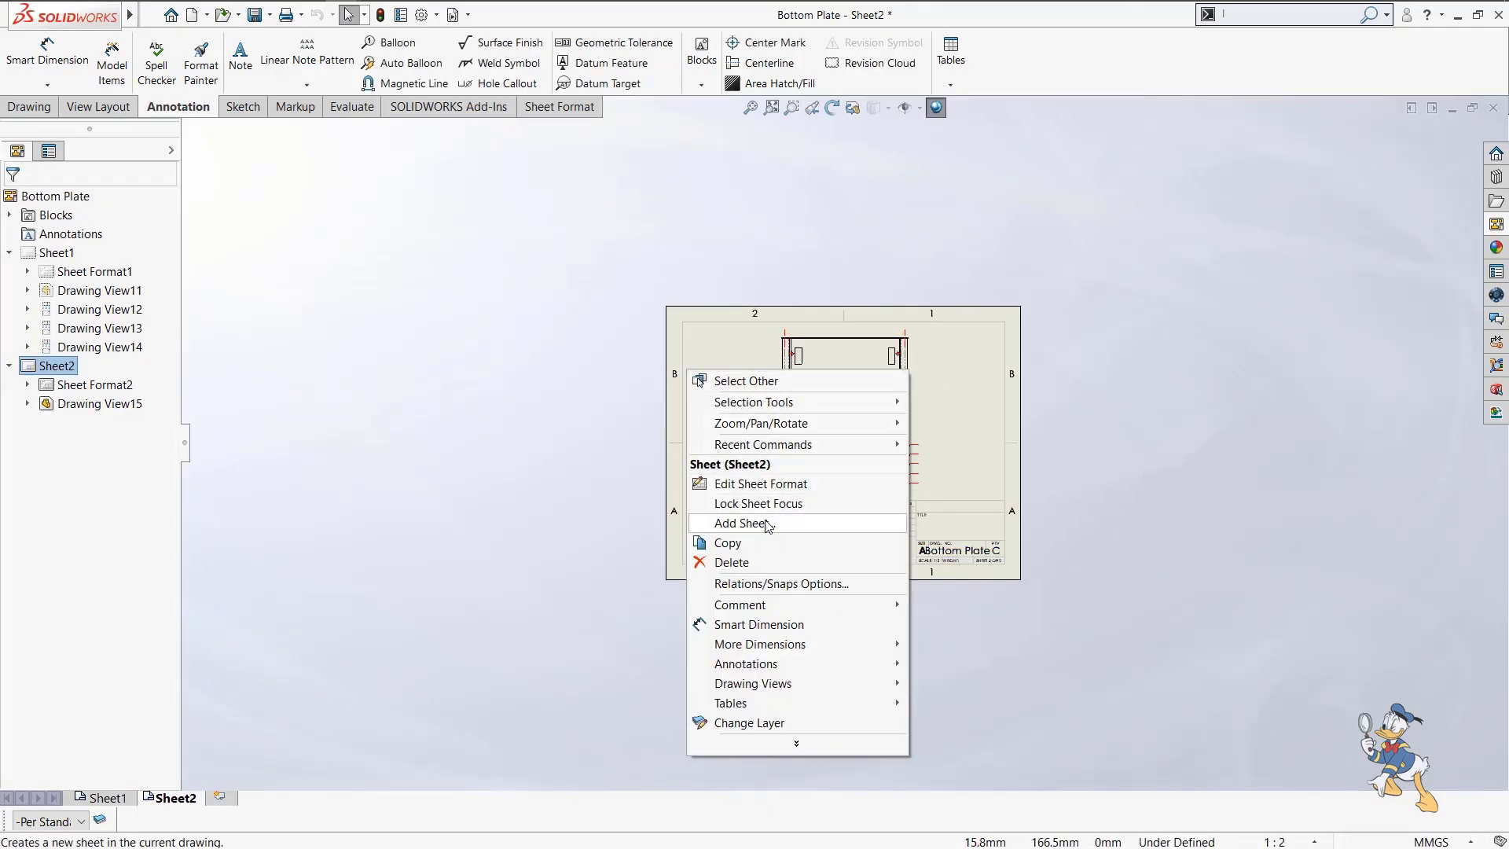
click(765, 745)
click(755, 605)
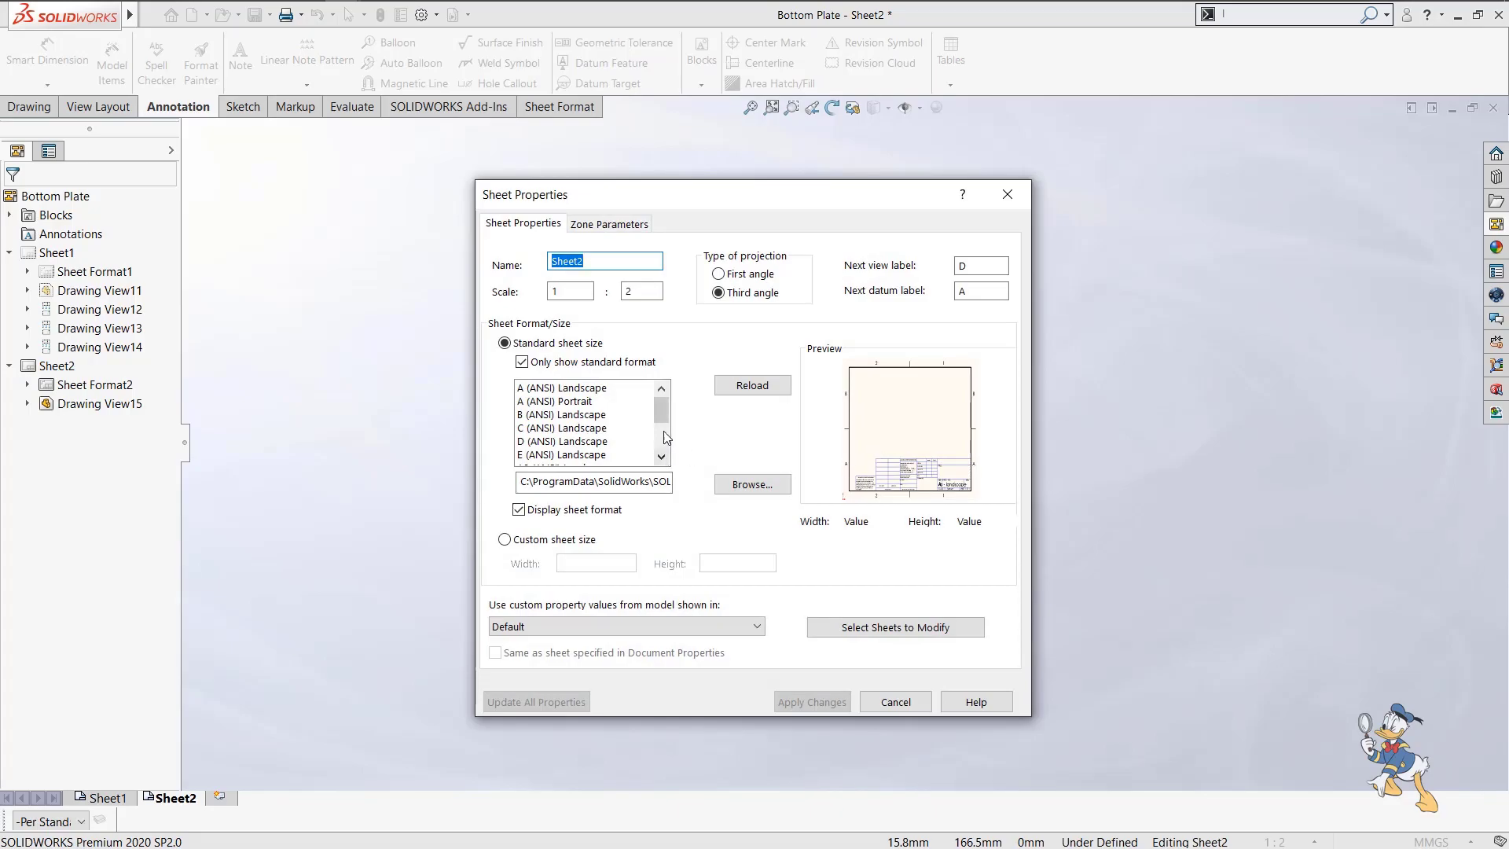
drag(660, 419, 664, 474)
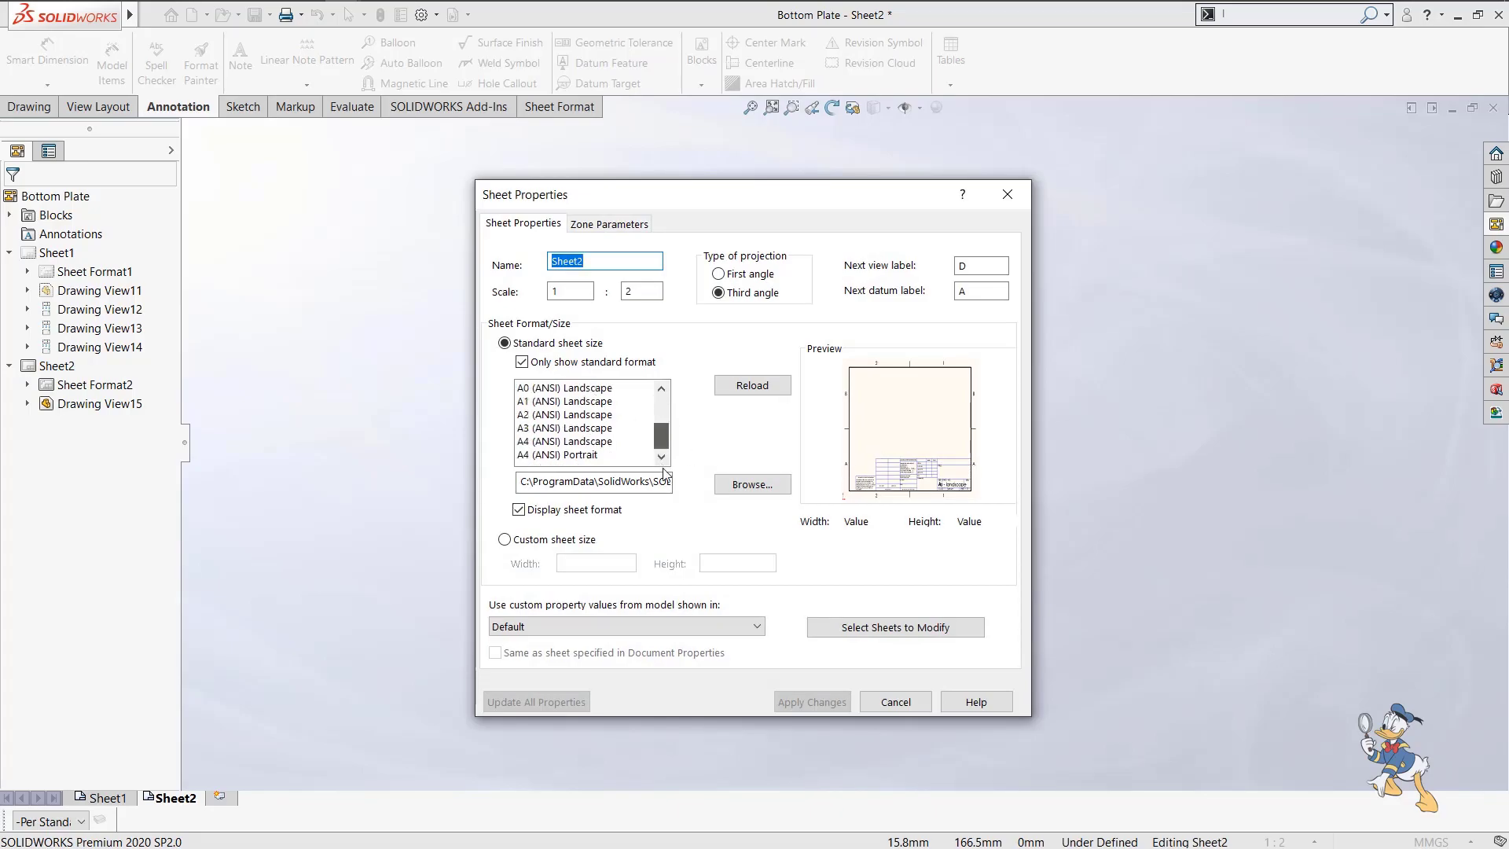
click(569, 431)
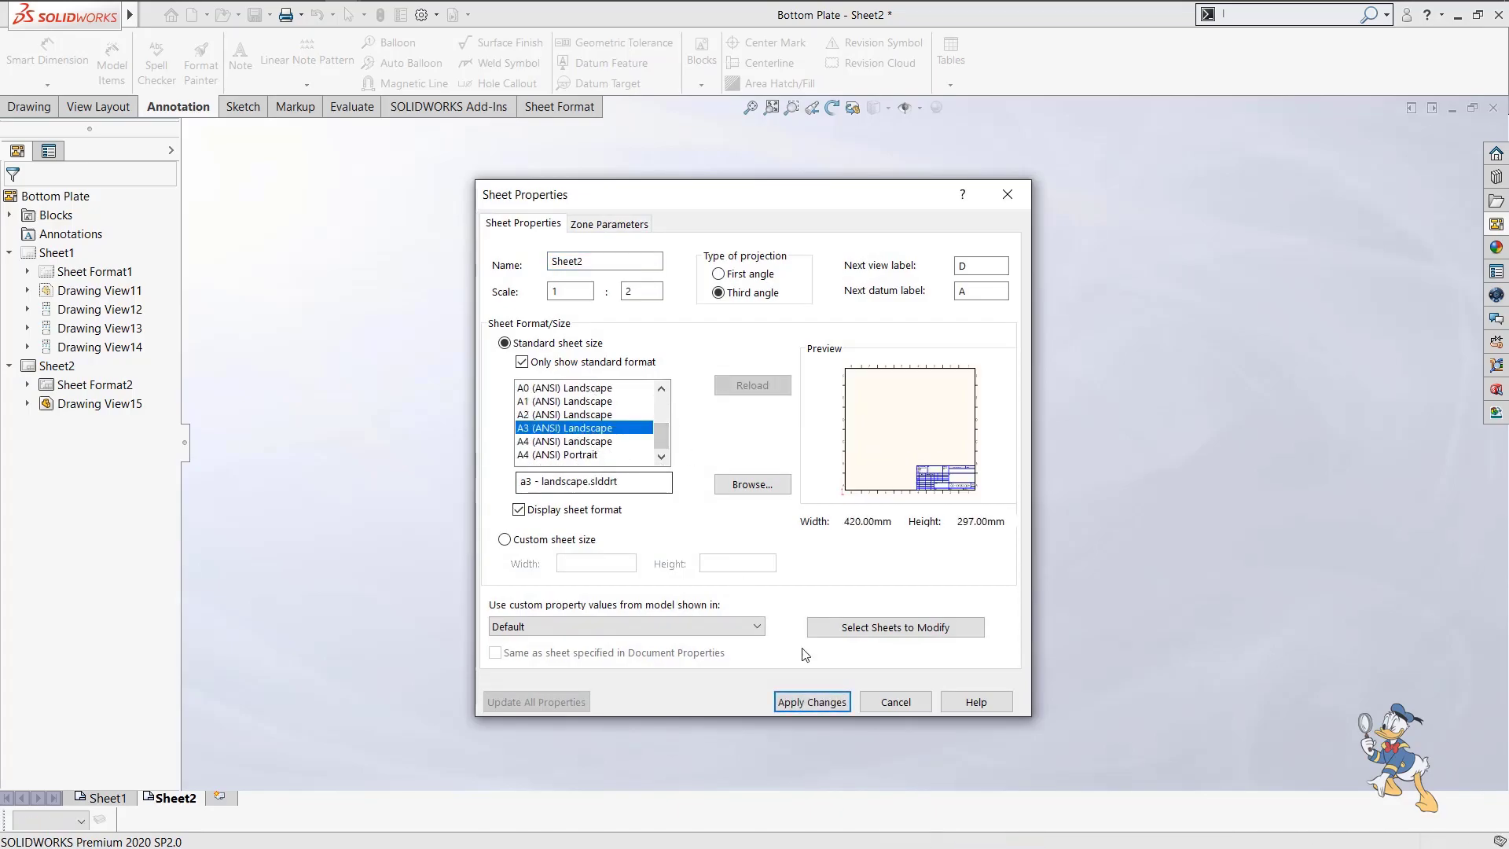
click(810, 702)
Limit the view on Sheet2 to the channel body of the part, leaving out the end plate.
drag(667, 542, 733, 464)
scroll(732, 507, down, 3)
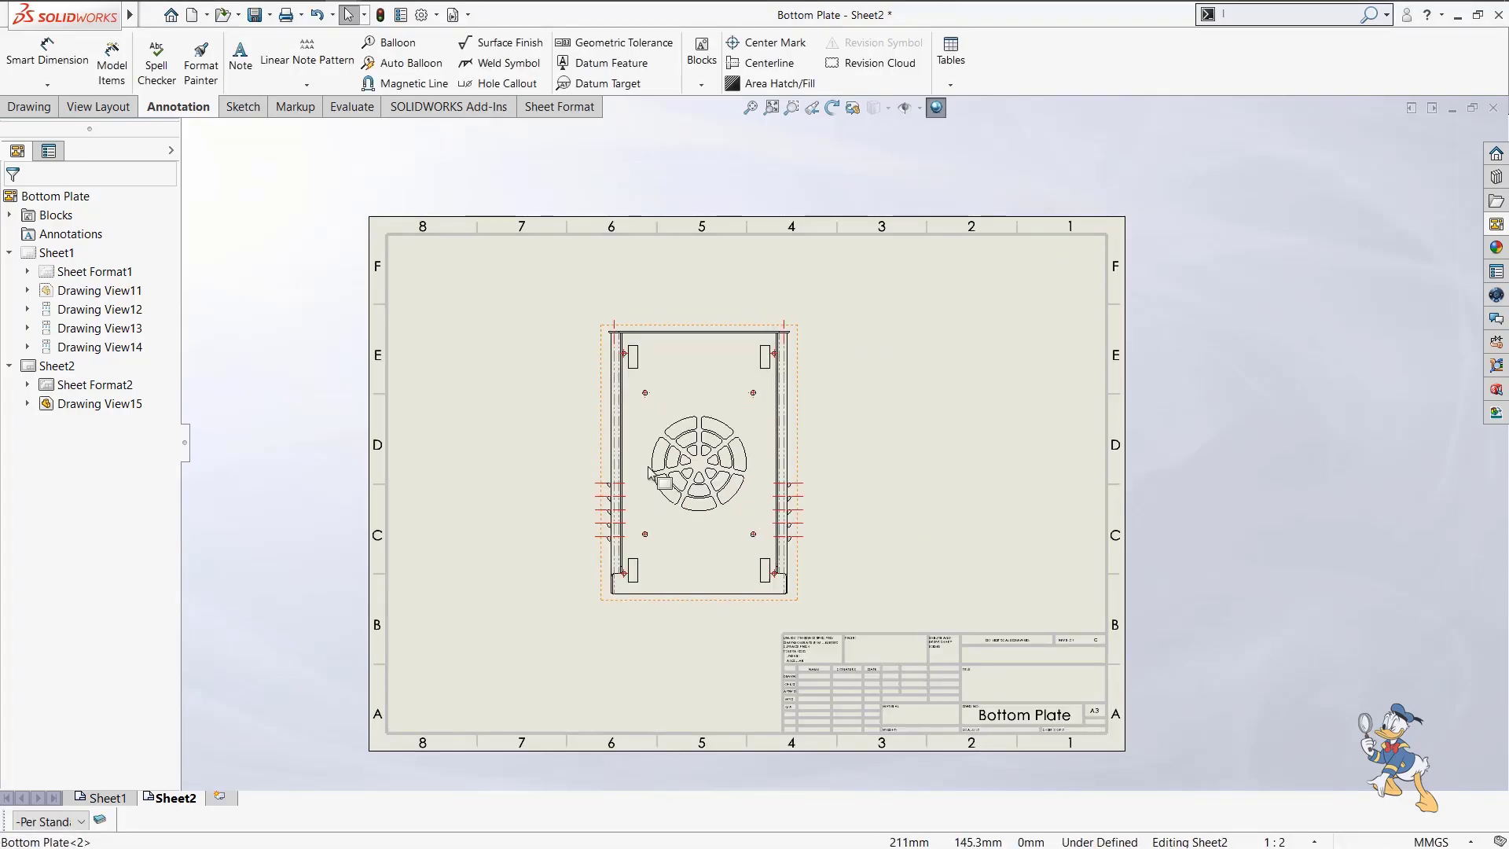
click(605, 399)
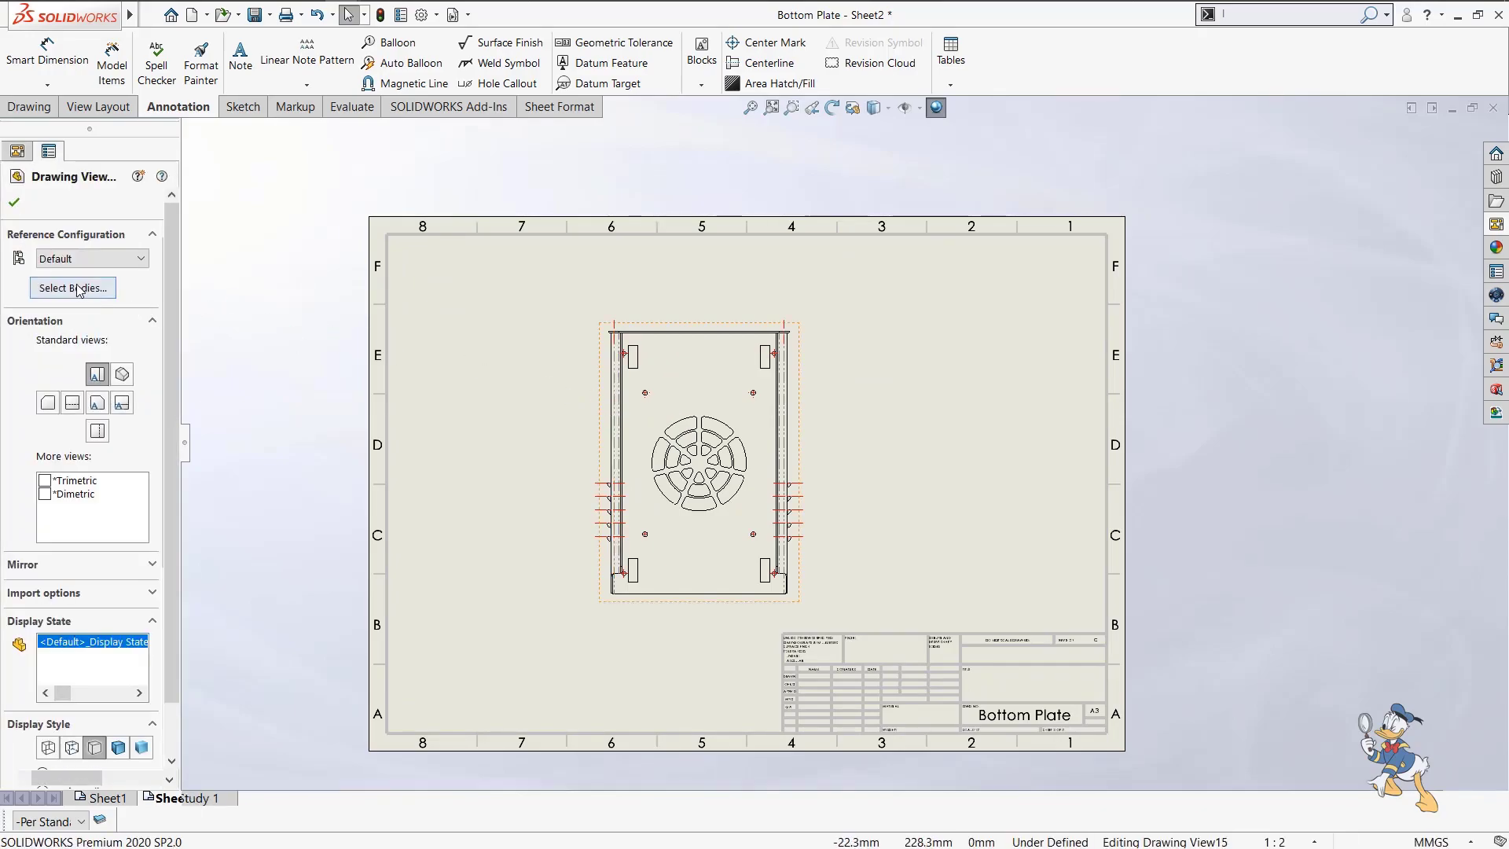
click(76, 289)
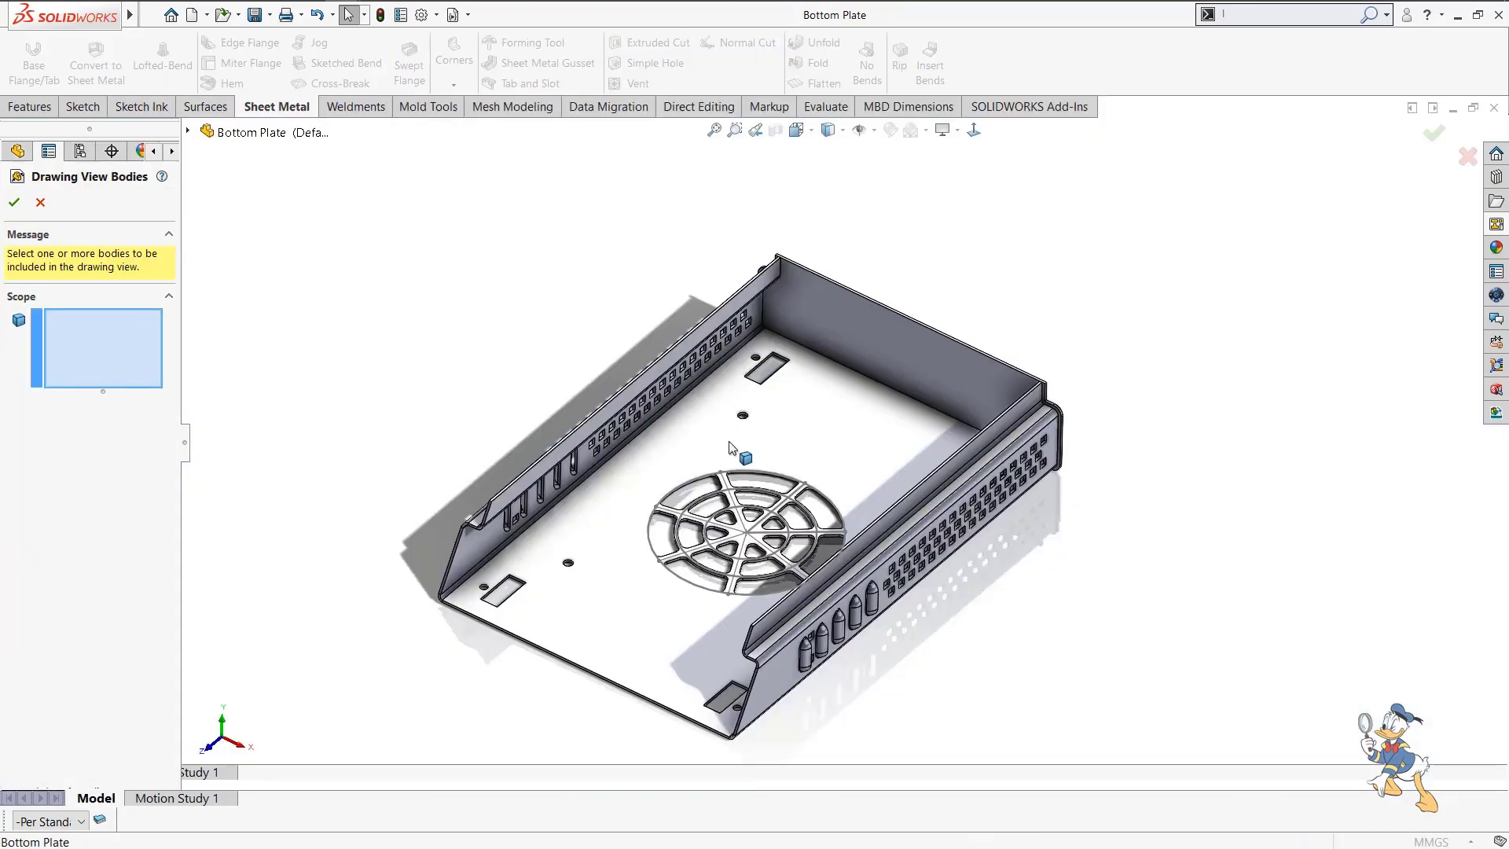
click(729, 440)
click(15, 202)
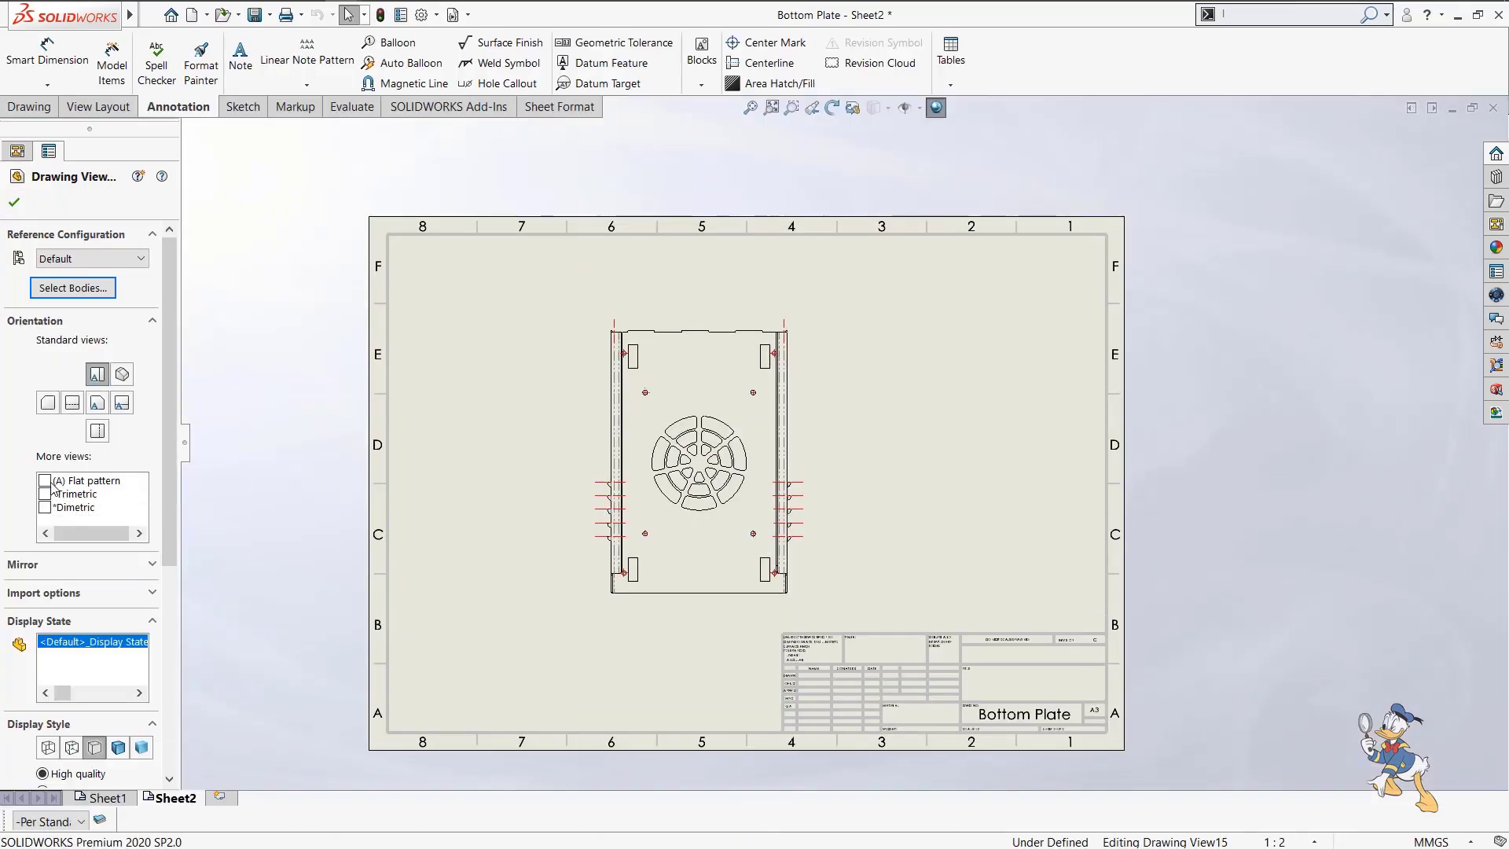
Switch the view's orientation to the flat pattern and turn on sketch visibility to show its bend lines.
click(45, 481)
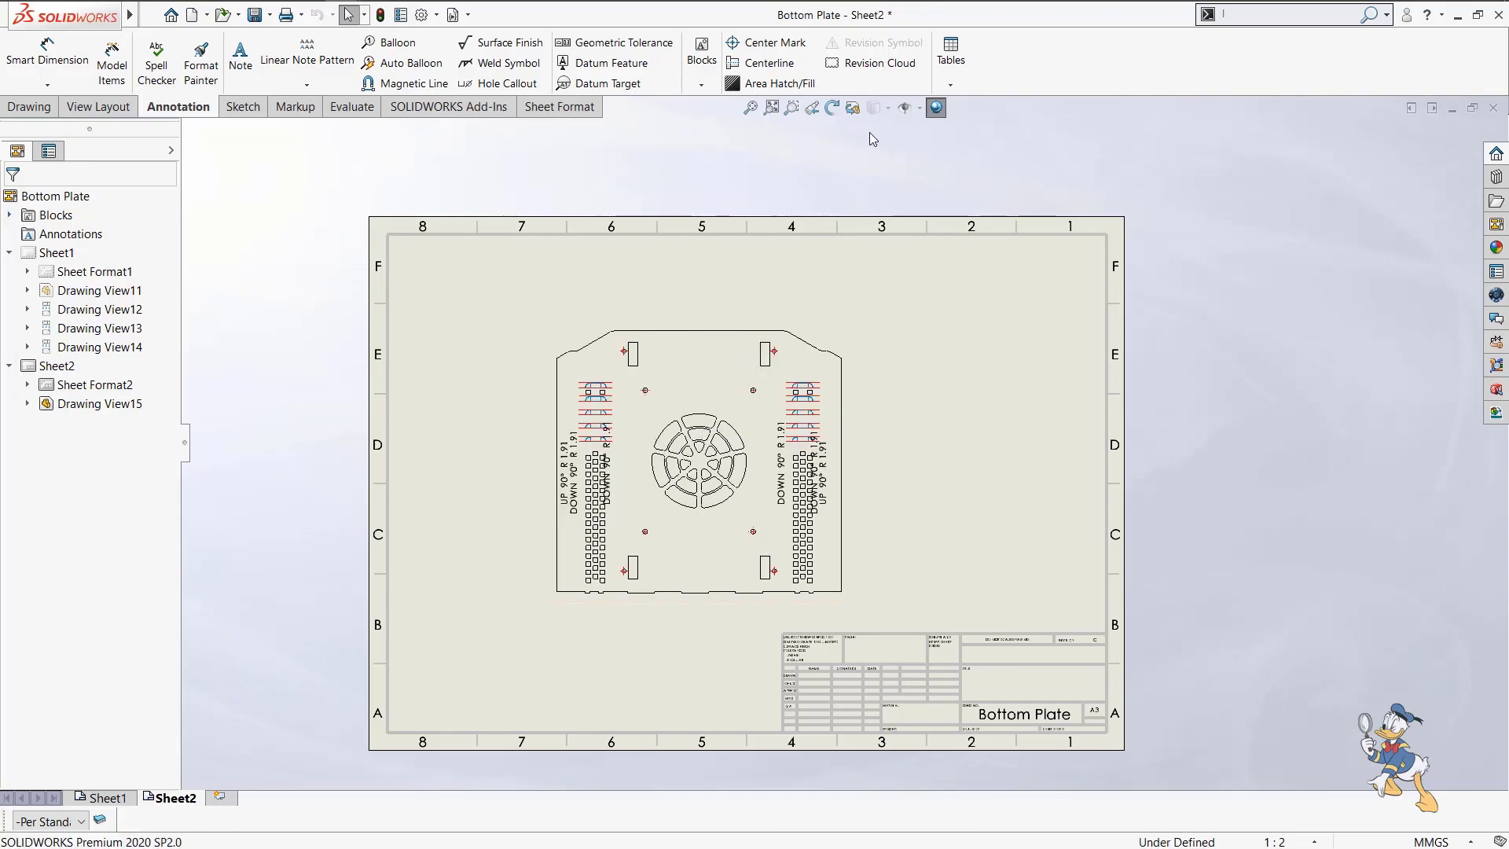
click(921, 110)
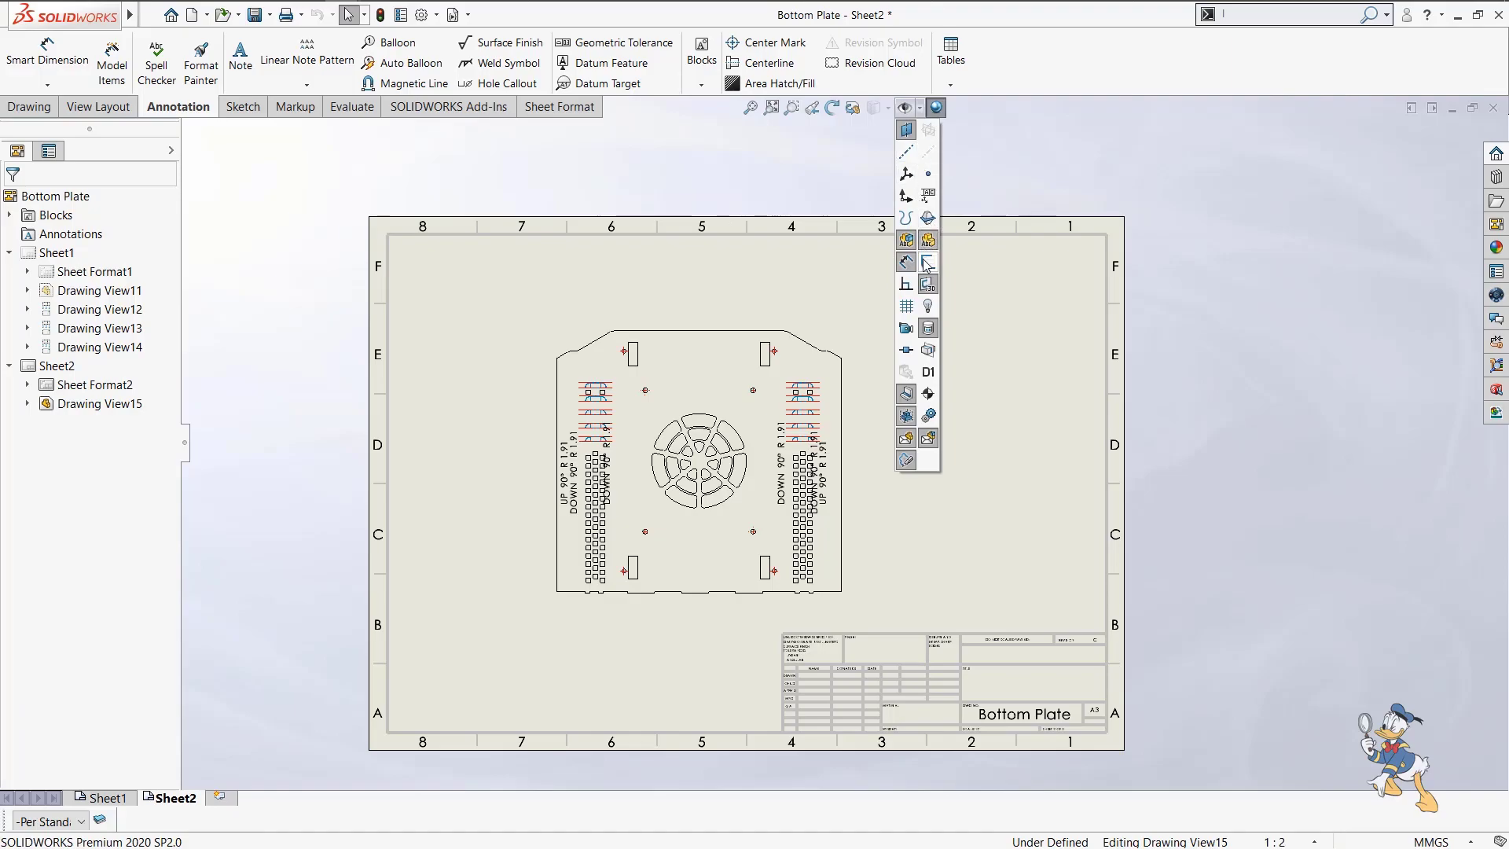
click(927, 270)
Examine the bend lines, bend notes and louver sketches on both sides of the flat pattern.
scroll(862, 472, up, 5)
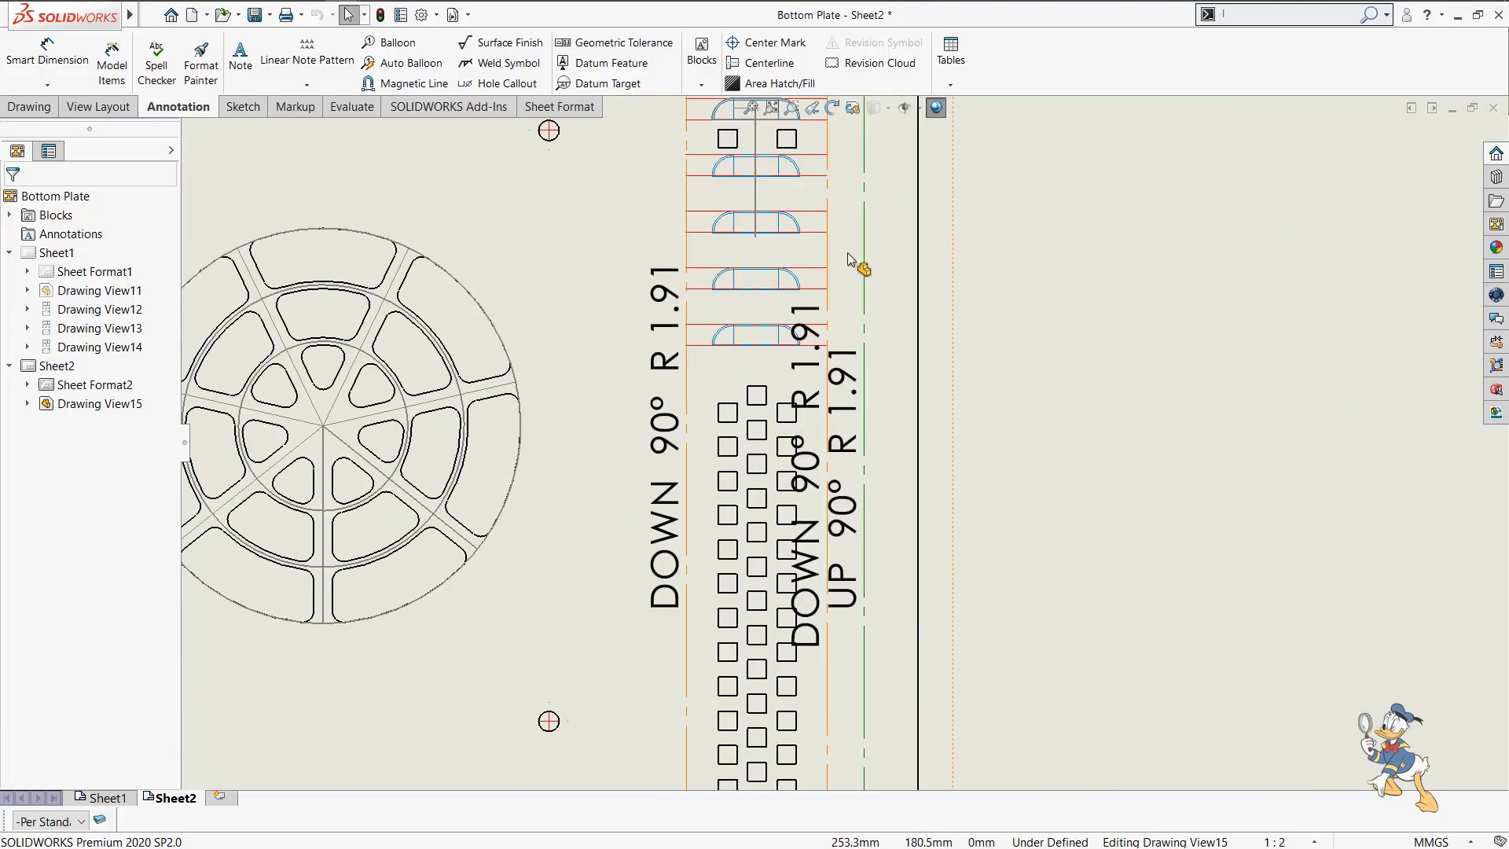
scroll(886, 514, down, 5)
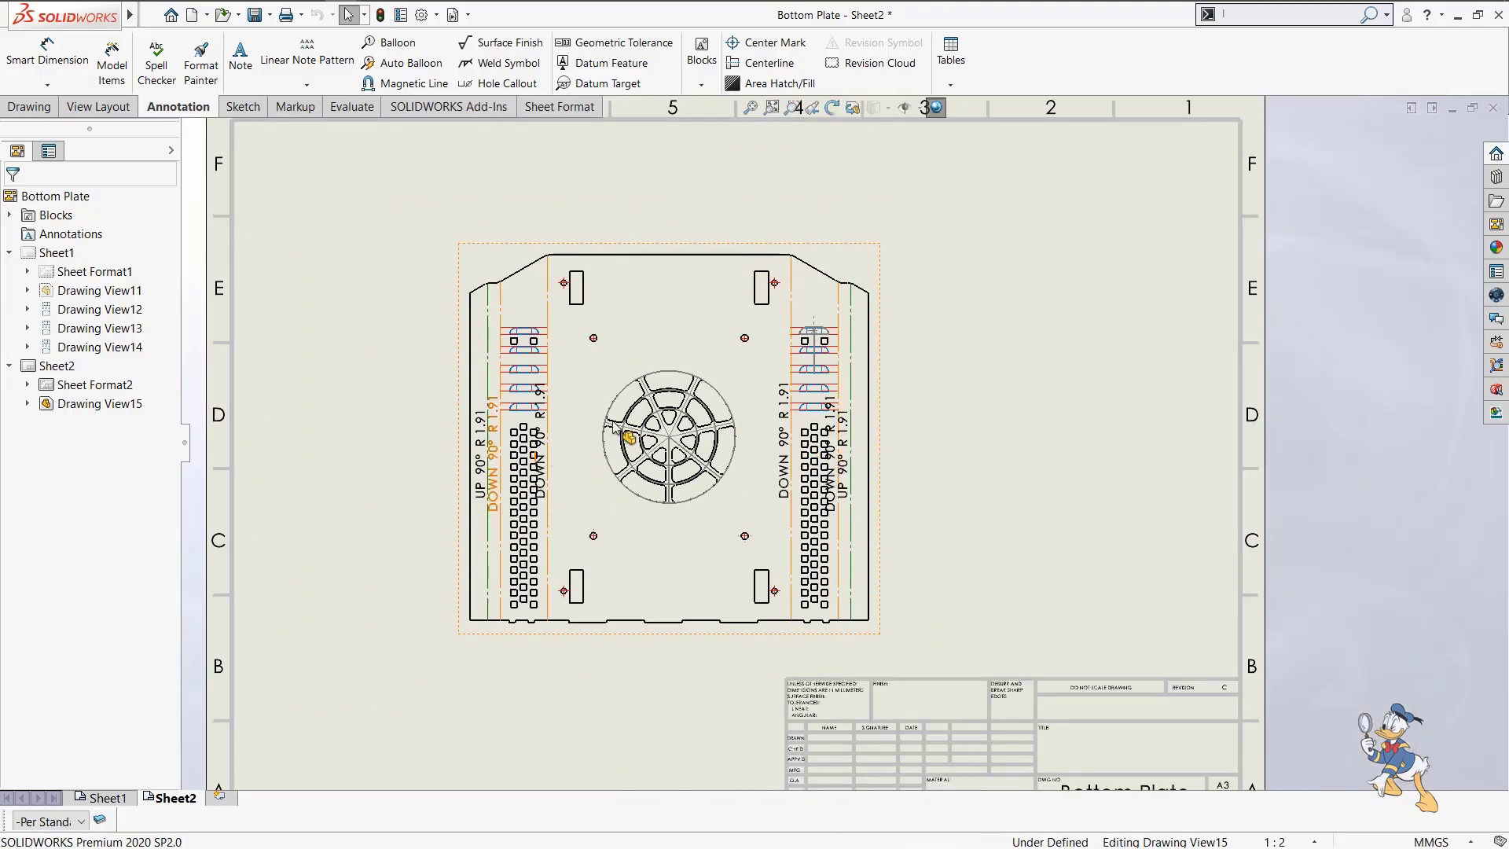
scroll(616, 429, up, 5)
scroll(617, 441, down, 4)
scroll(625, 452, up, 5)
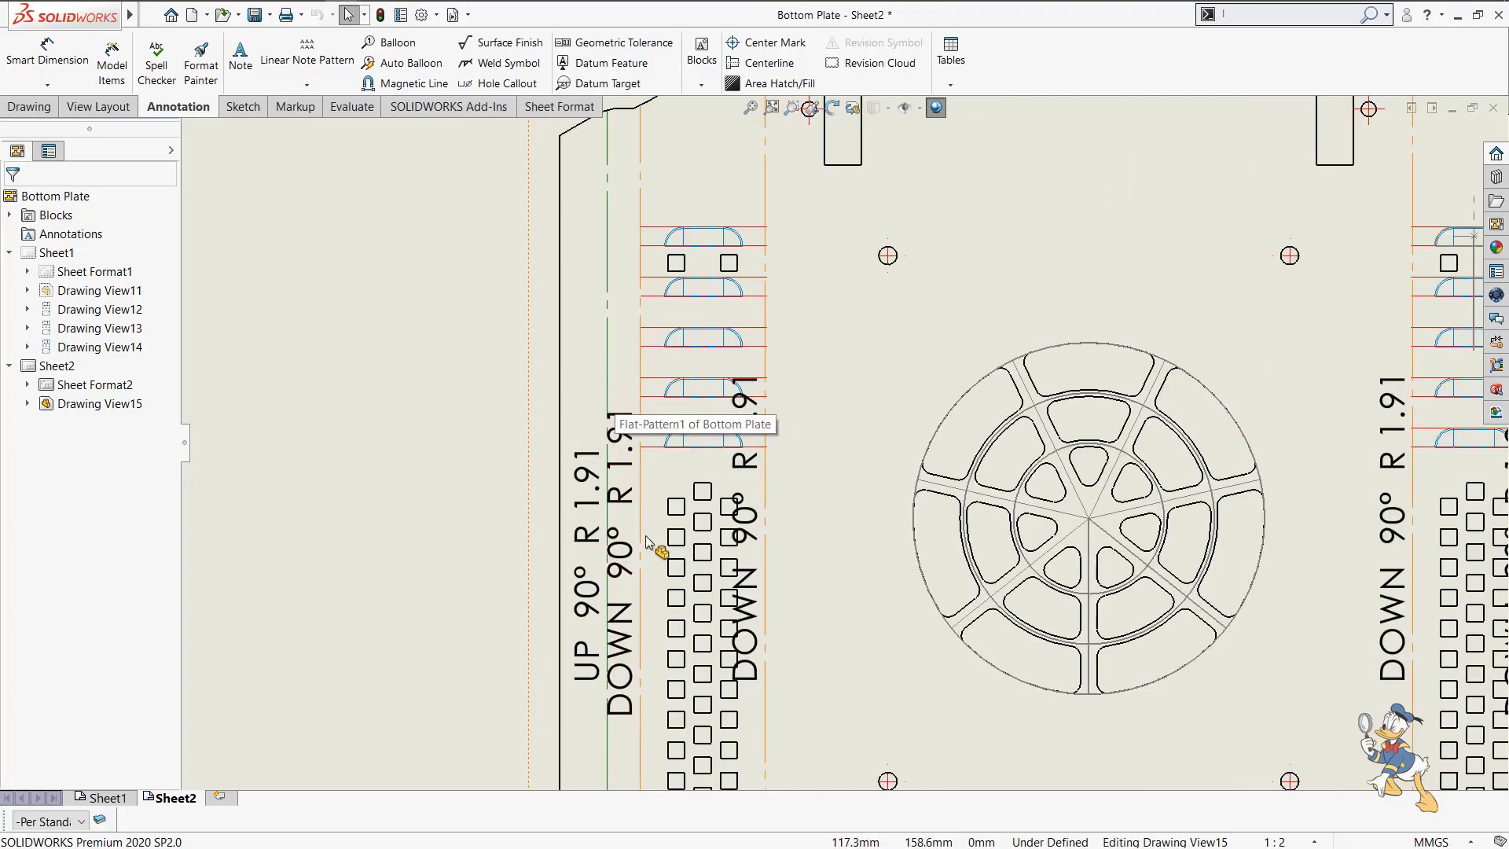
scroll(646, 541, down, 4)
scroll(606, 404, up, 4)
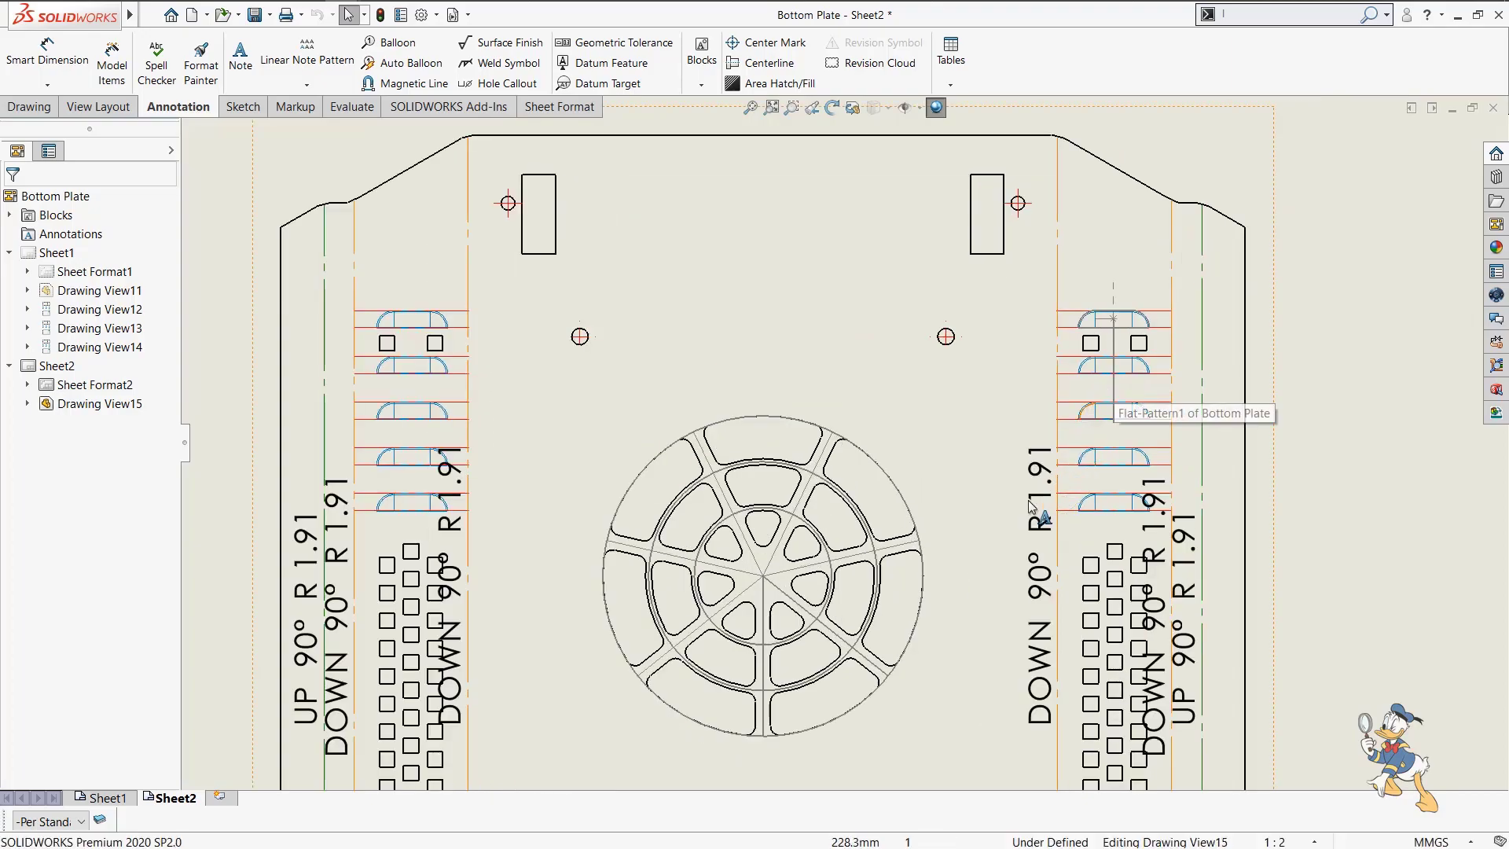
Review the complete flat pattern layout on Sheet2, including its bend lines and bend notes.
scroll(1000, 399, down, 4)
scroll(1022, 388, up, 2)
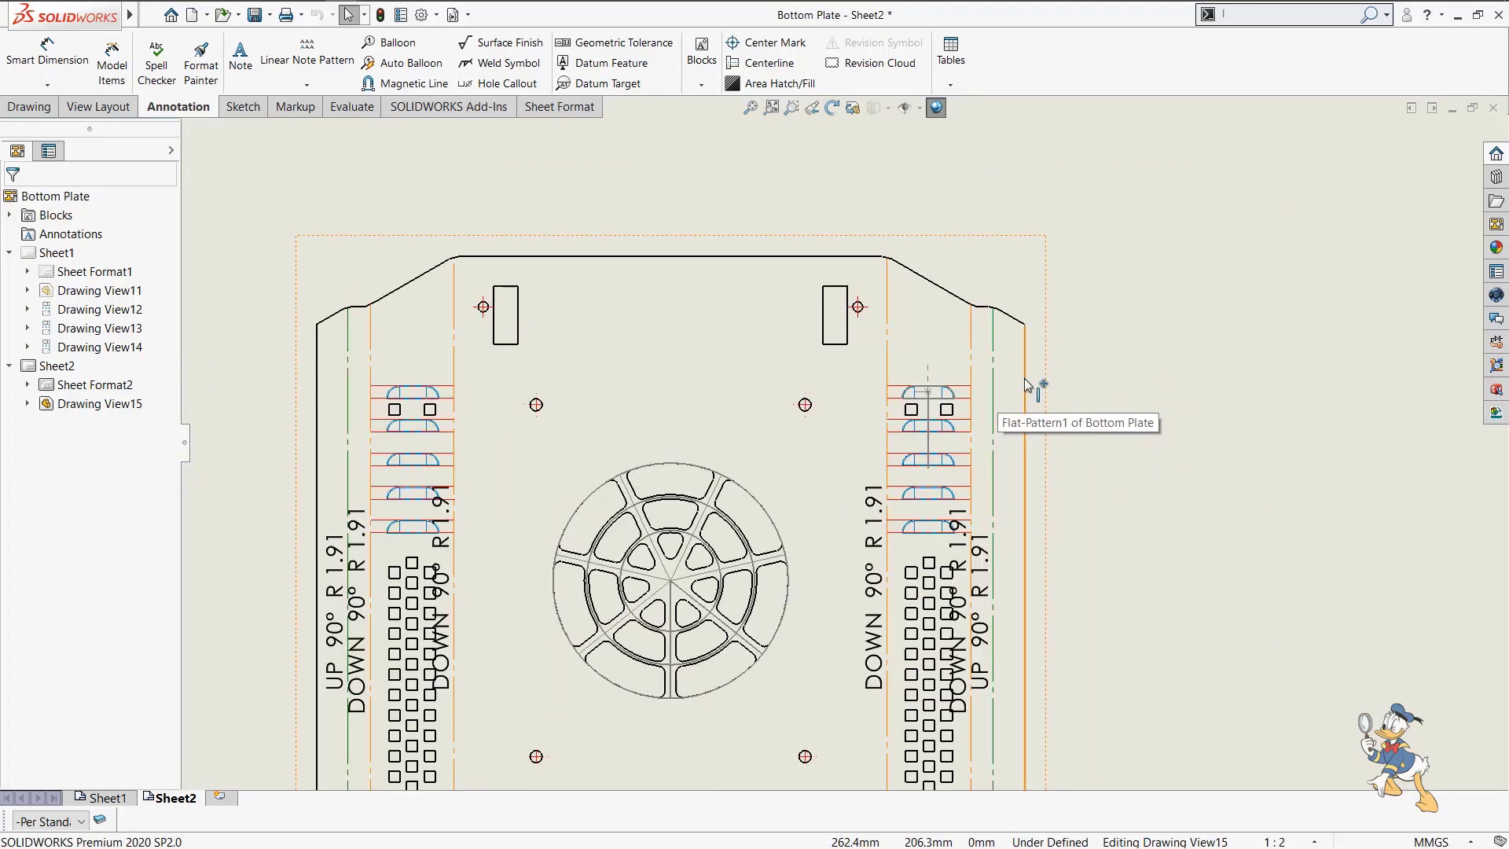
scroll(1022, 393, down, 4)
scroll(851, 540, up, 1)
scroll(1008, 358, down, 1)
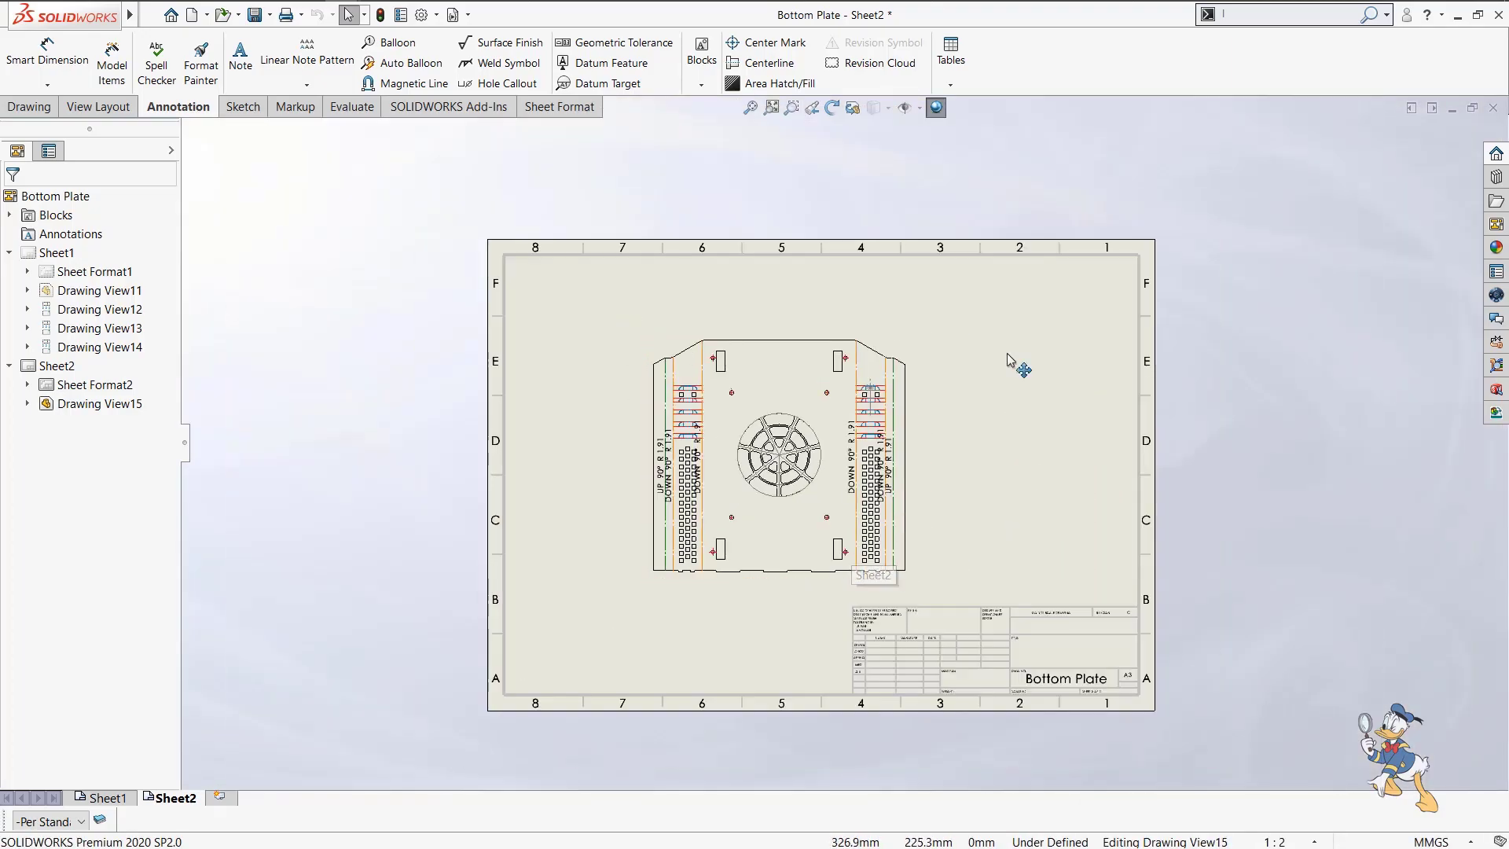
click(1007, 352)
scroll(974, 497, down, 2)
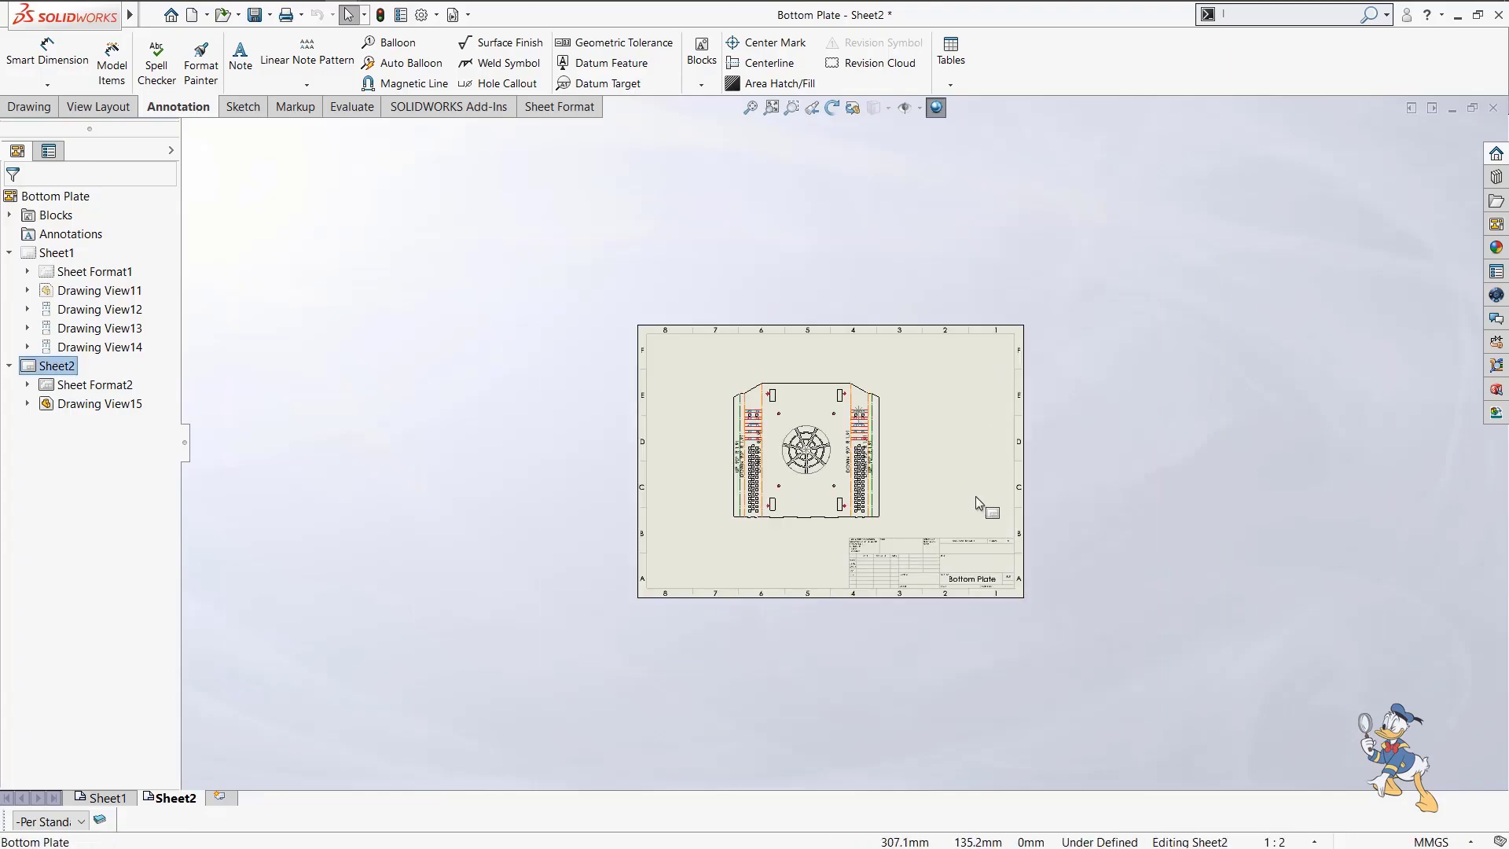
click(1098, 292)
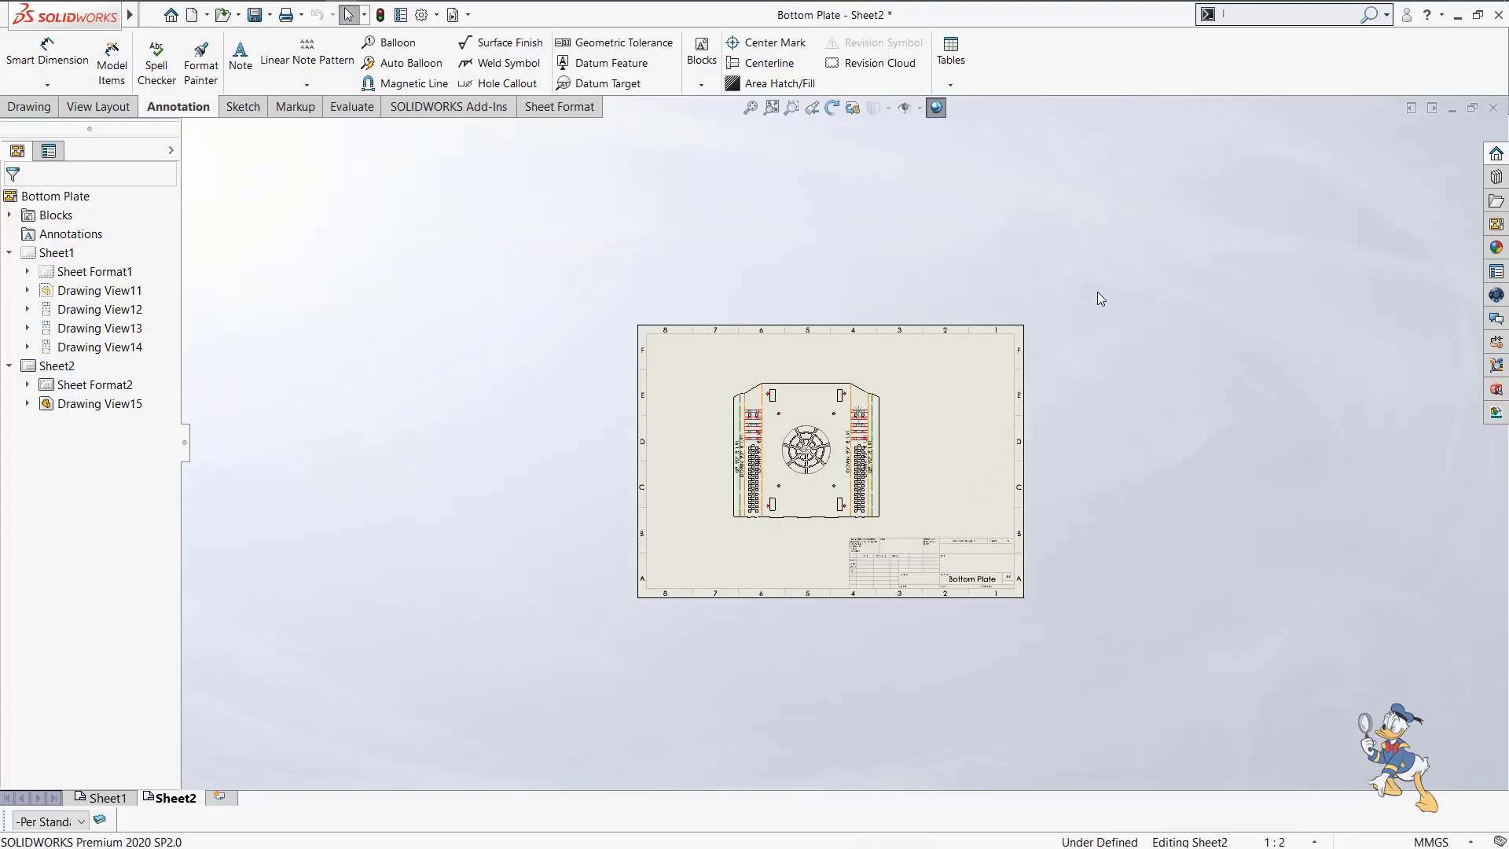
Create a new part document from the Part_MM training template.
click(191, 14)
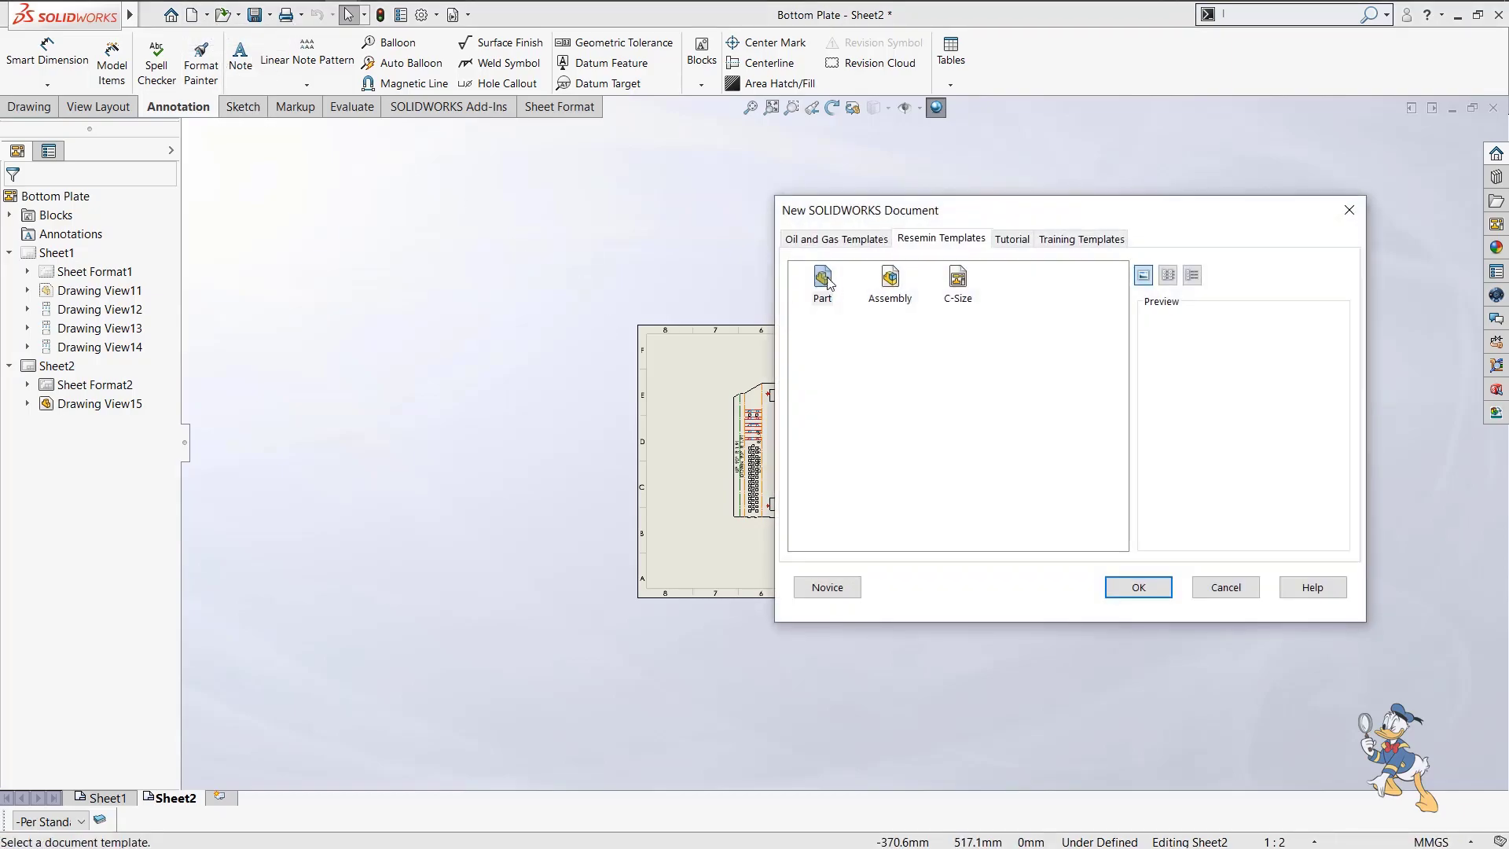
click(1069, 239)
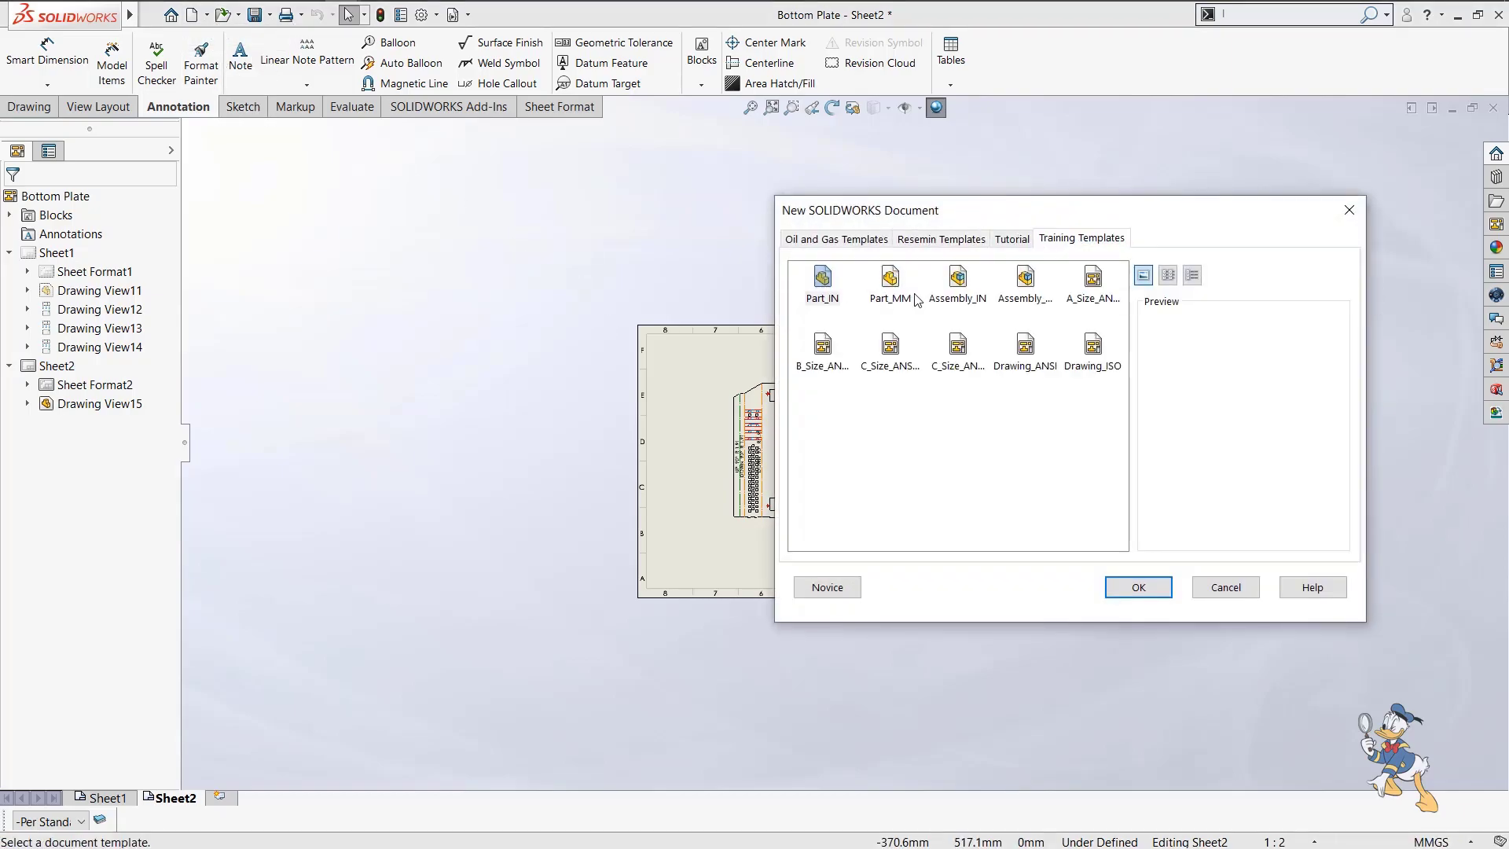
double_click(893, 287)
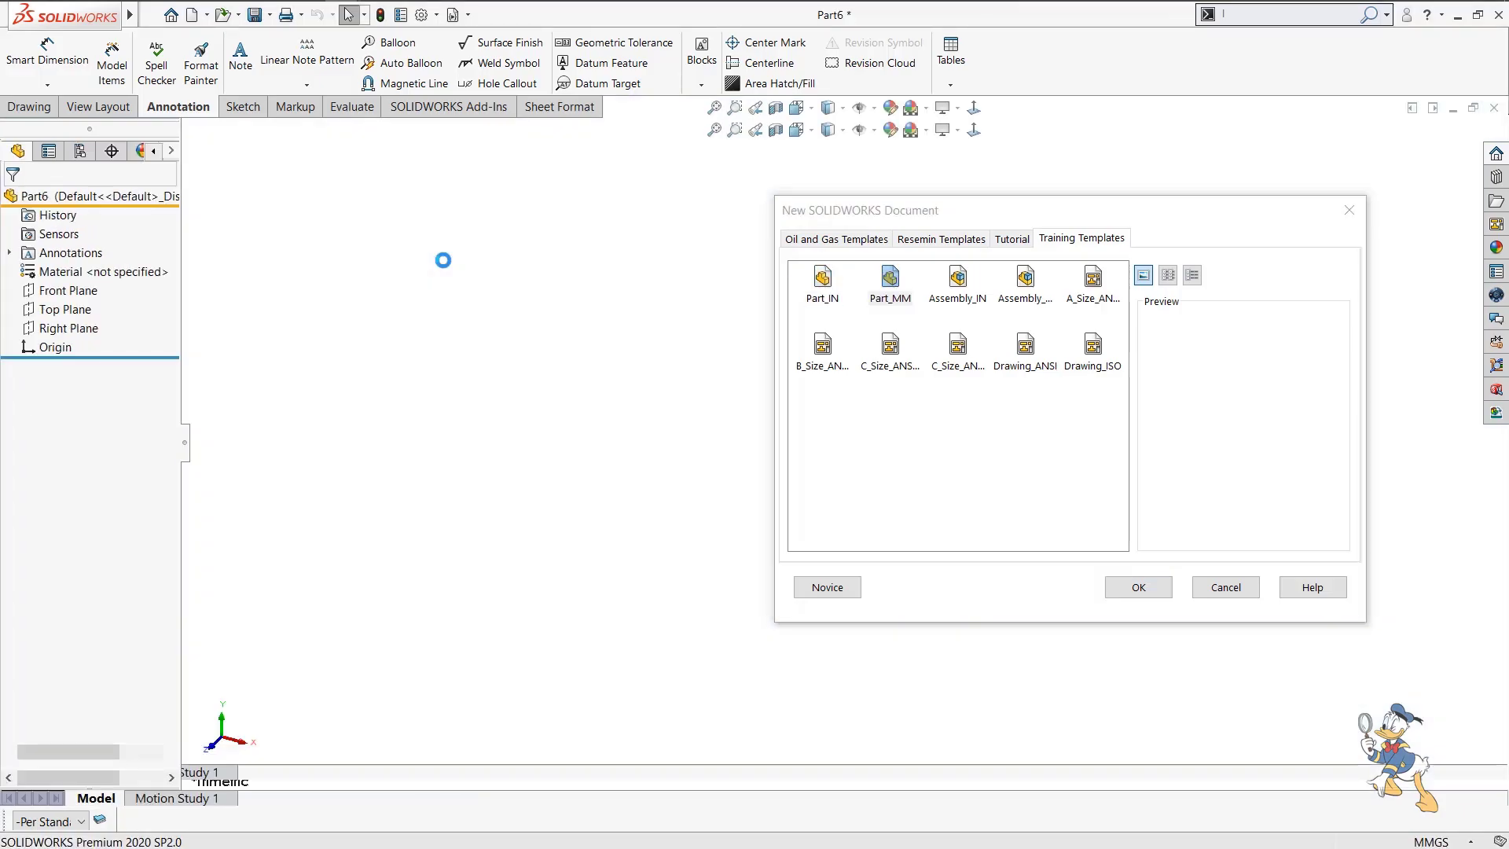
click(904, 480)
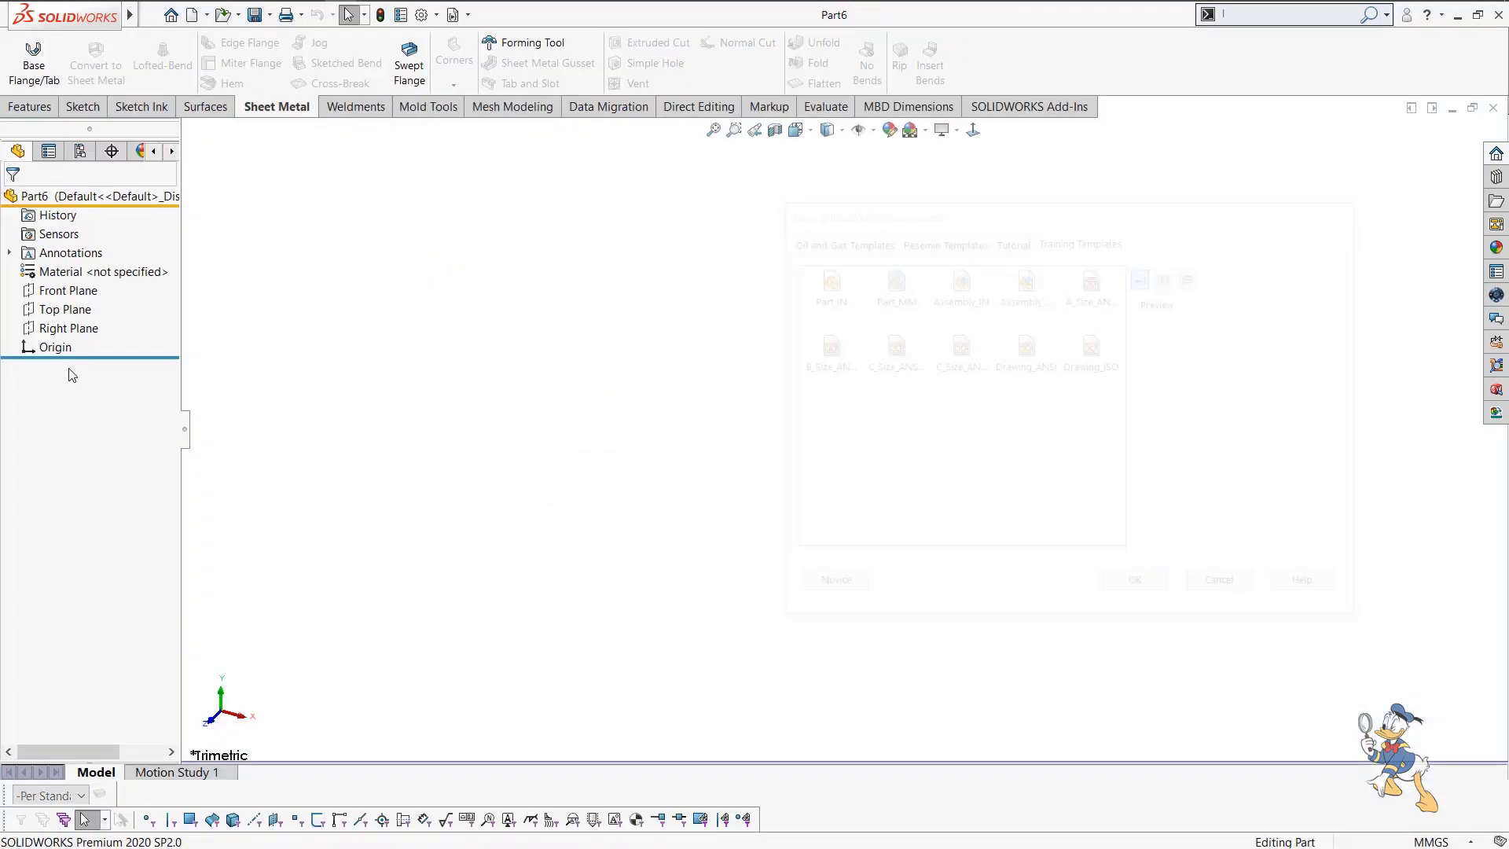
Start a sketch on the Front Plane and draw an infinite vertical construction line through the origin.
click(68, 290)
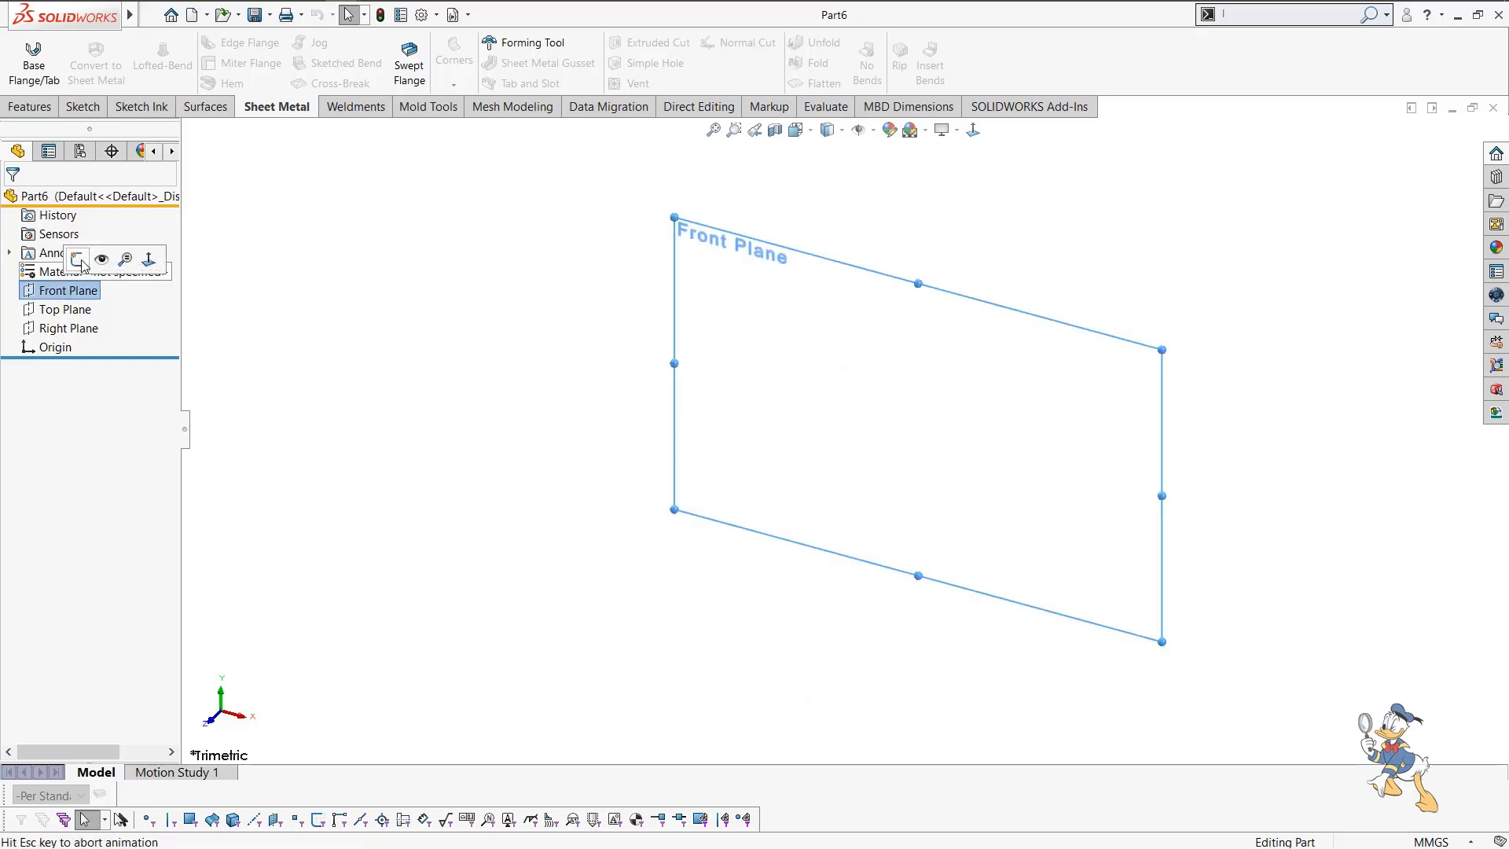
click(85, 269)
key(l)
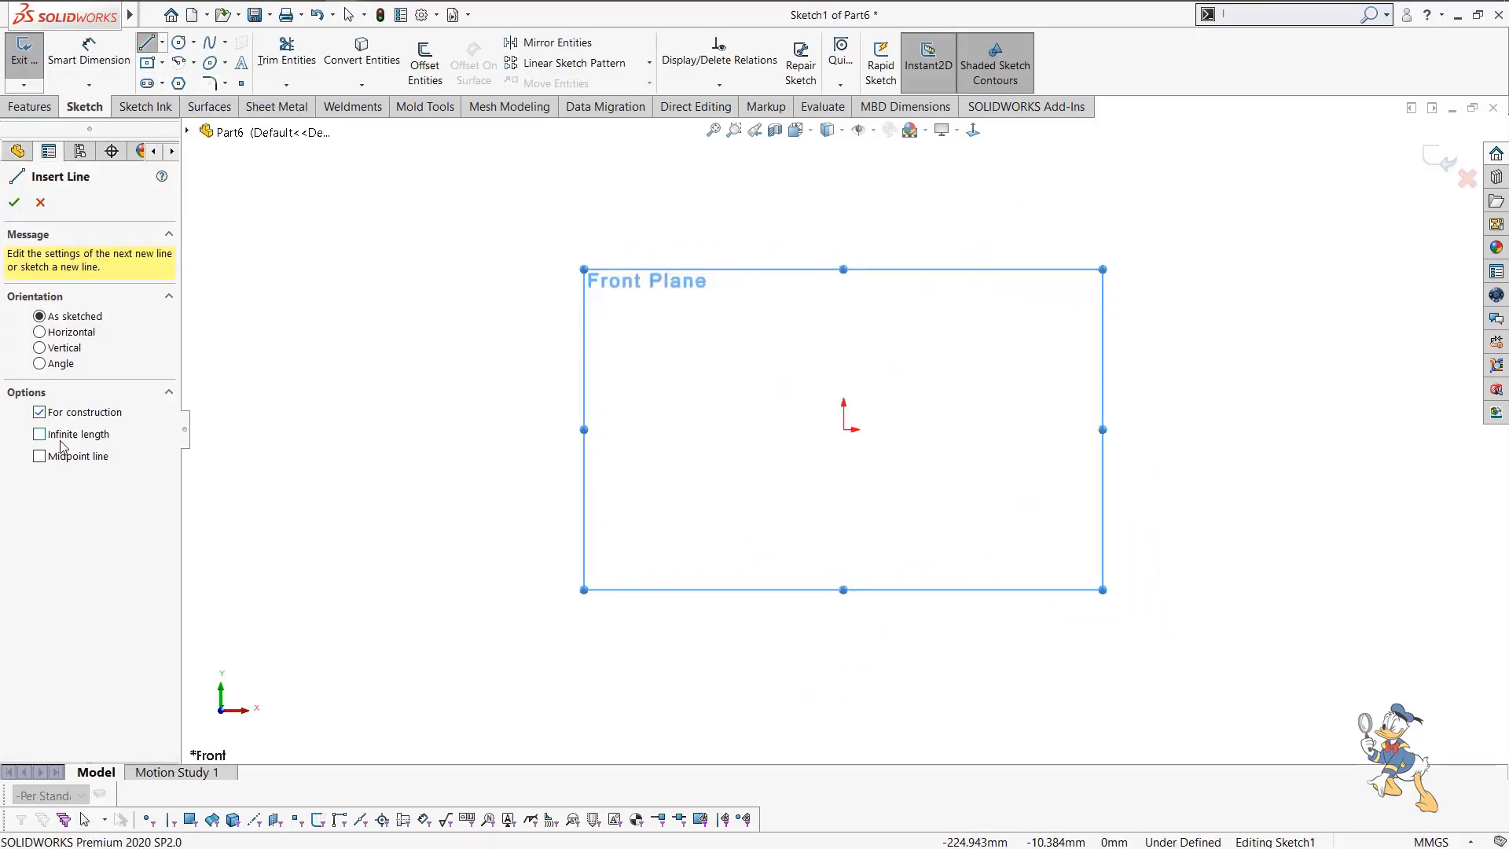
click(846, 429)
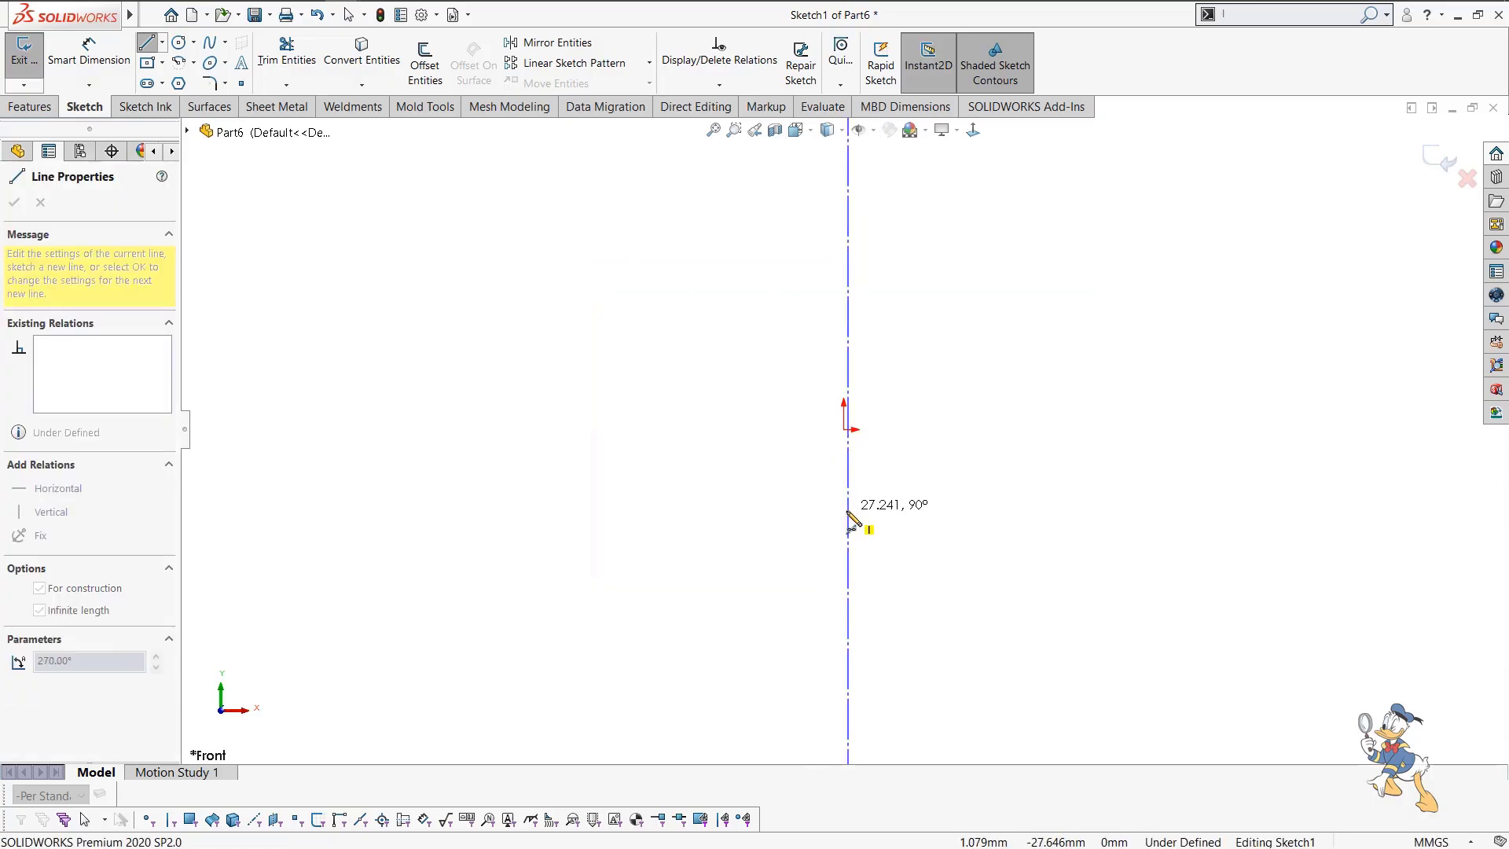
key(Escape)
key(l)
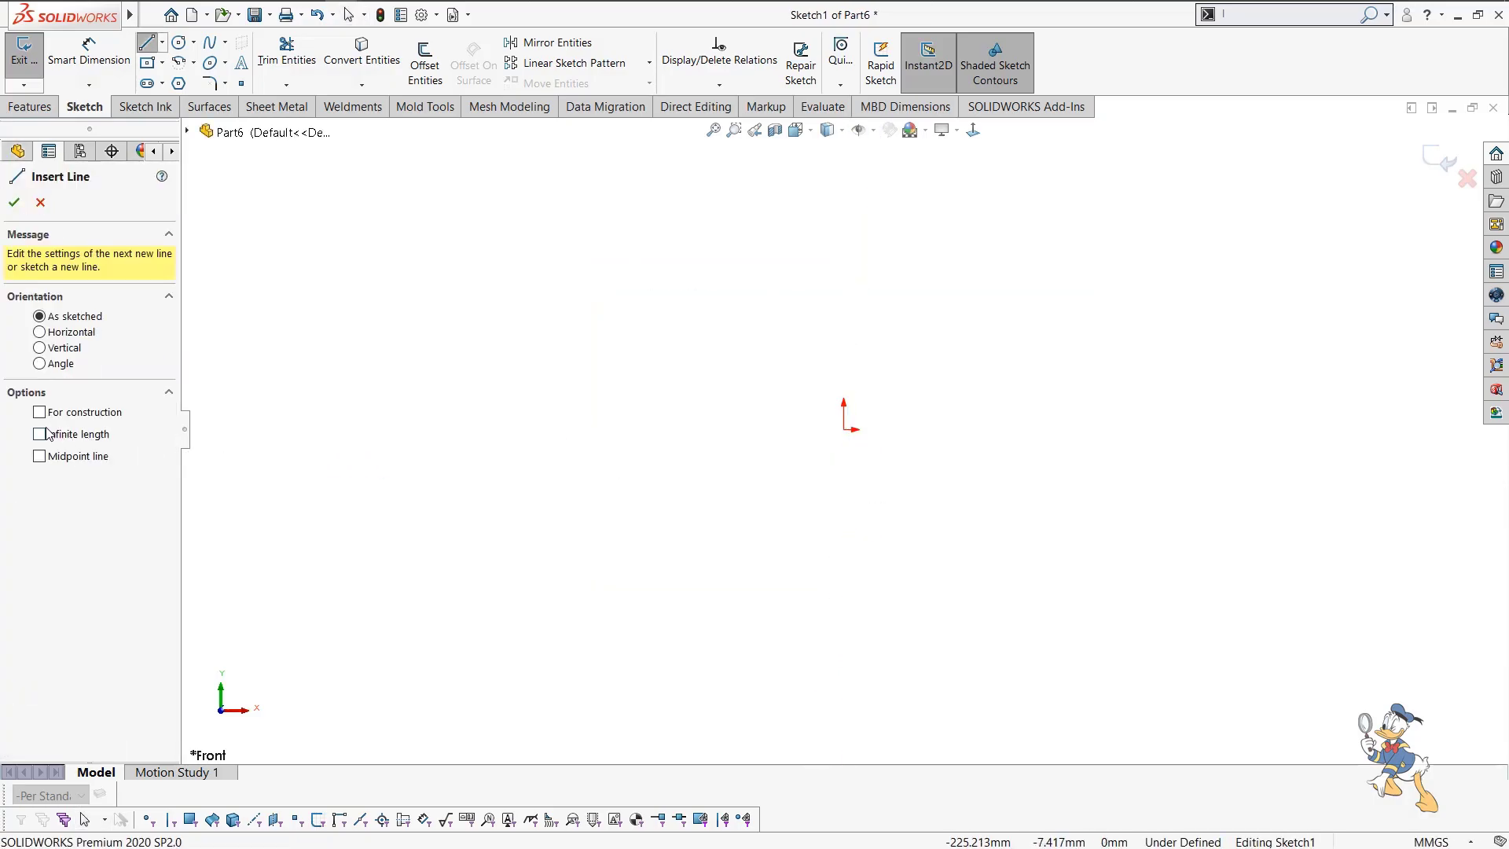
click(846, 429)
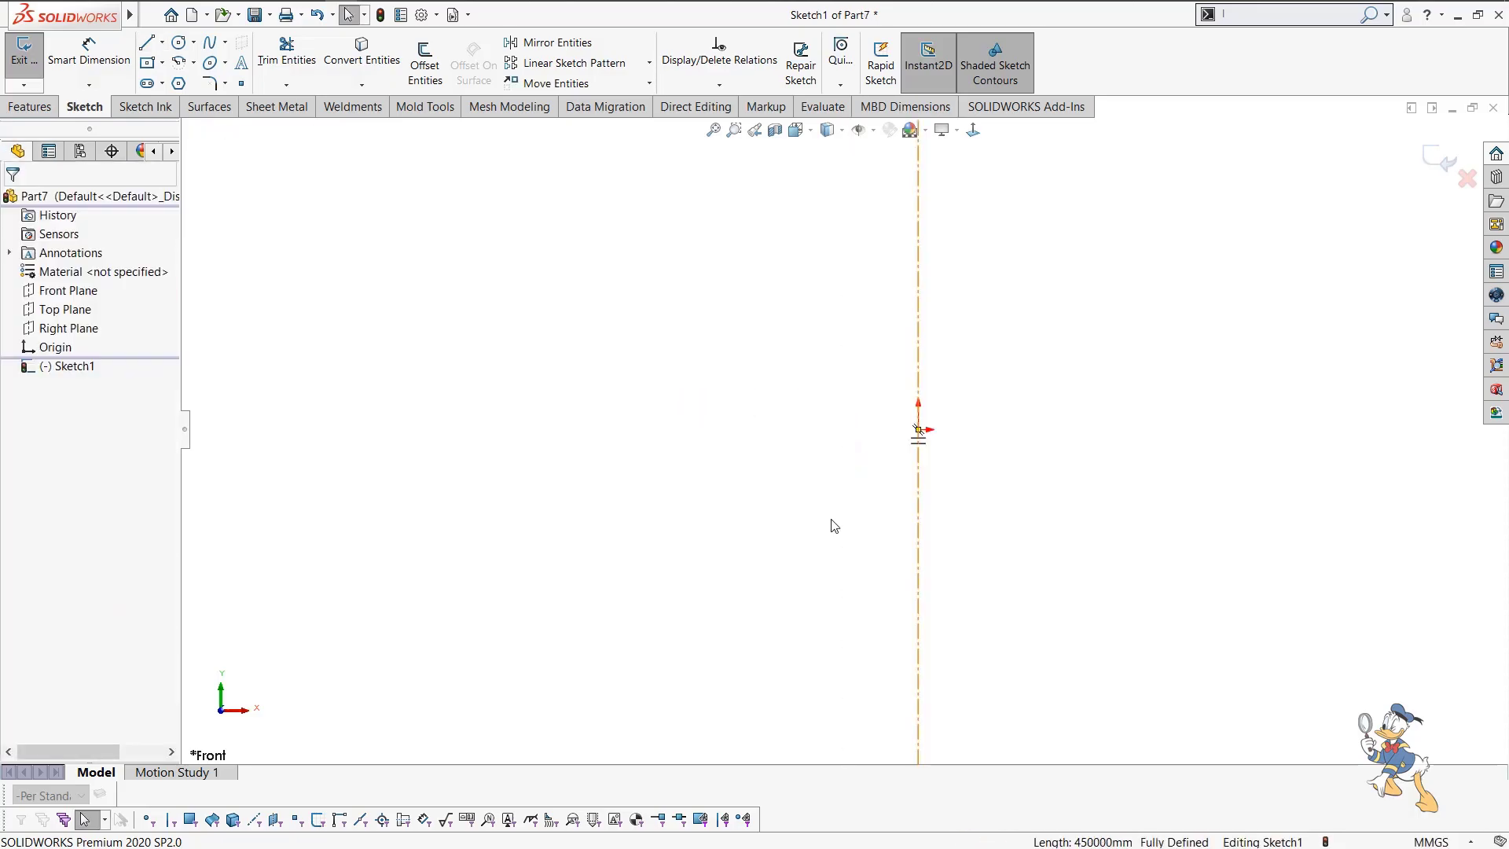
Sketch a symmetric profile about the centerline: a horizontal edge about 50 mm wide centred on the origin, with two-segment sides tapering down to a point.
key(l)
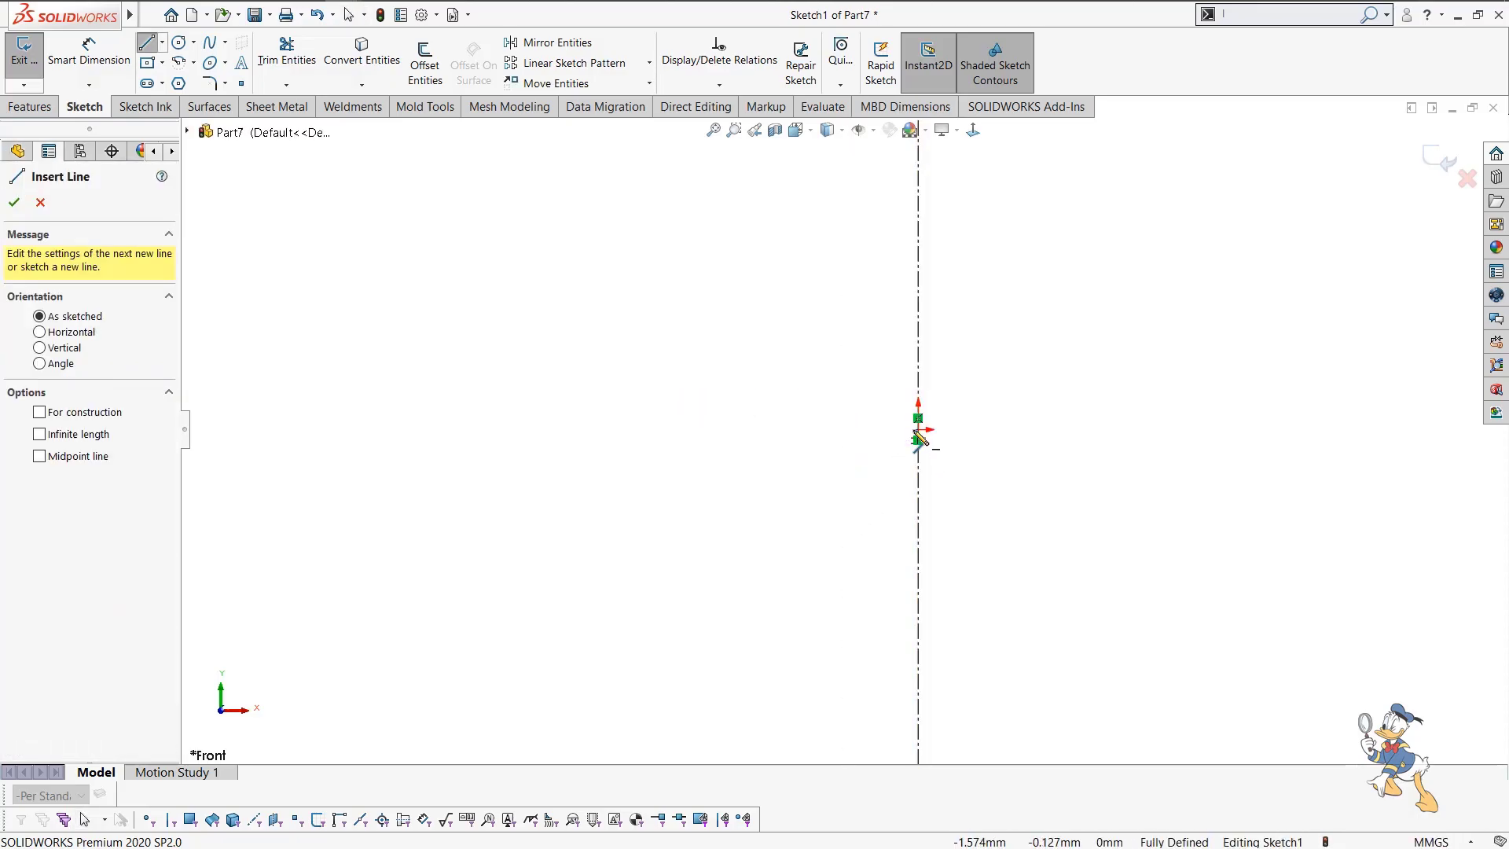
click(918, 433)
click(841, 429)
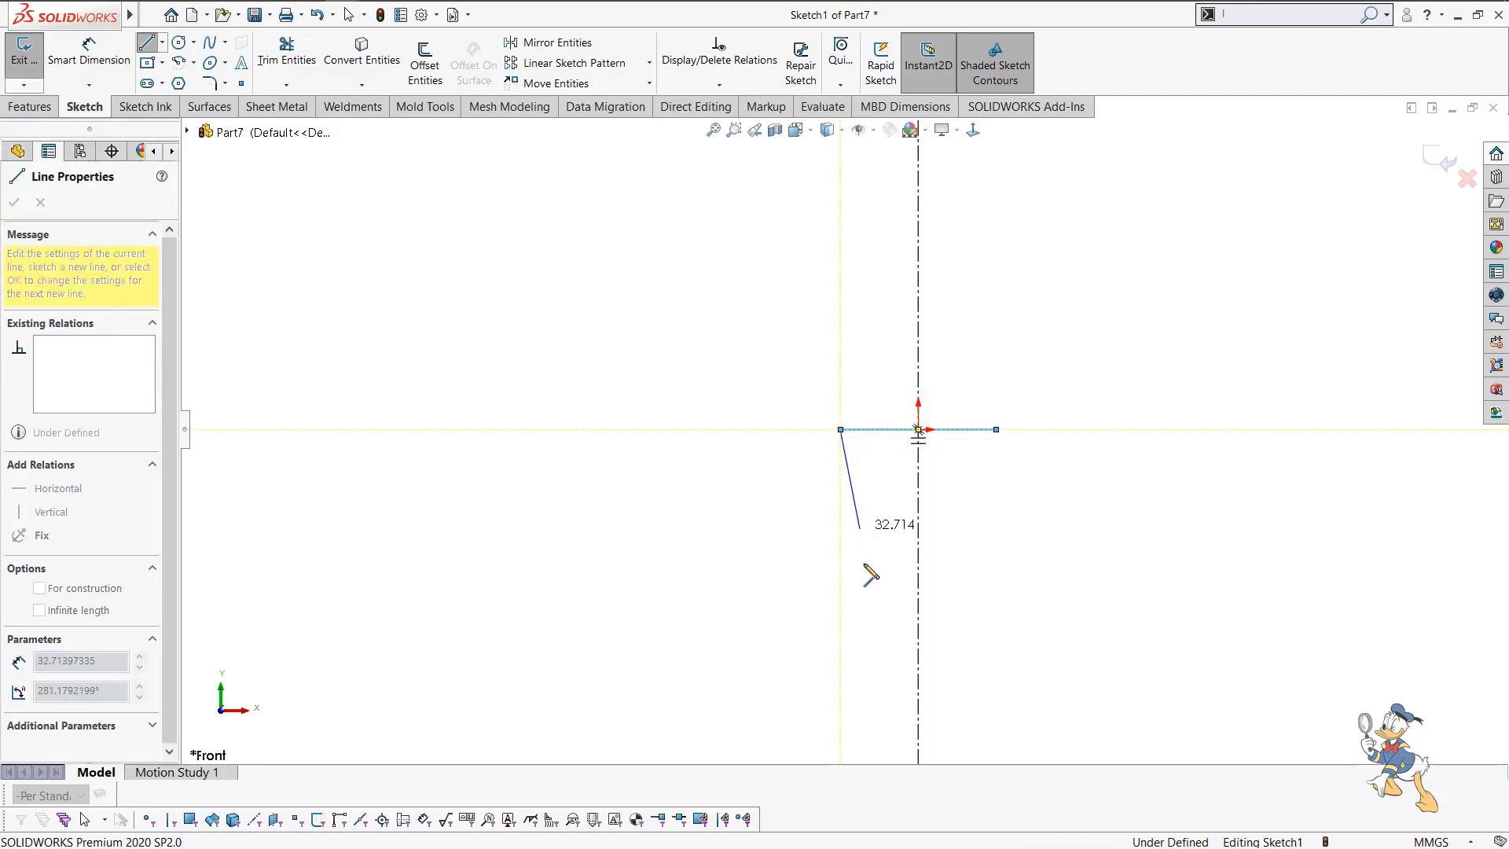
click(860, 528)
click(918, 674)
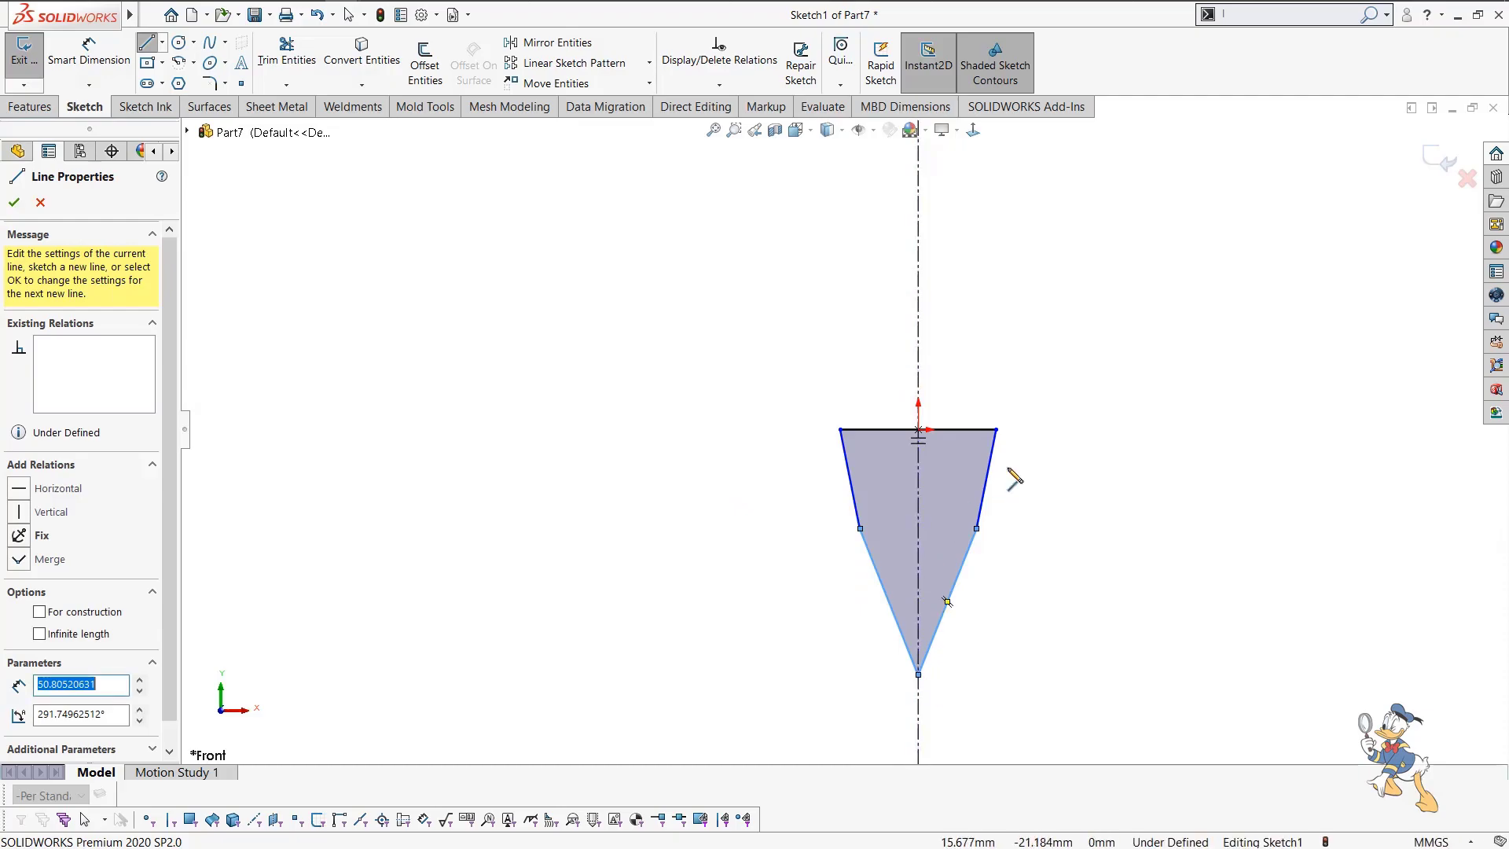
key(Escape)
Dimension the profile's horizontal upper edge to 7 mm wide.
right_drag(1055, 520, 1039, 320)
click(962, 430)
click(1049, 389)
text(7)
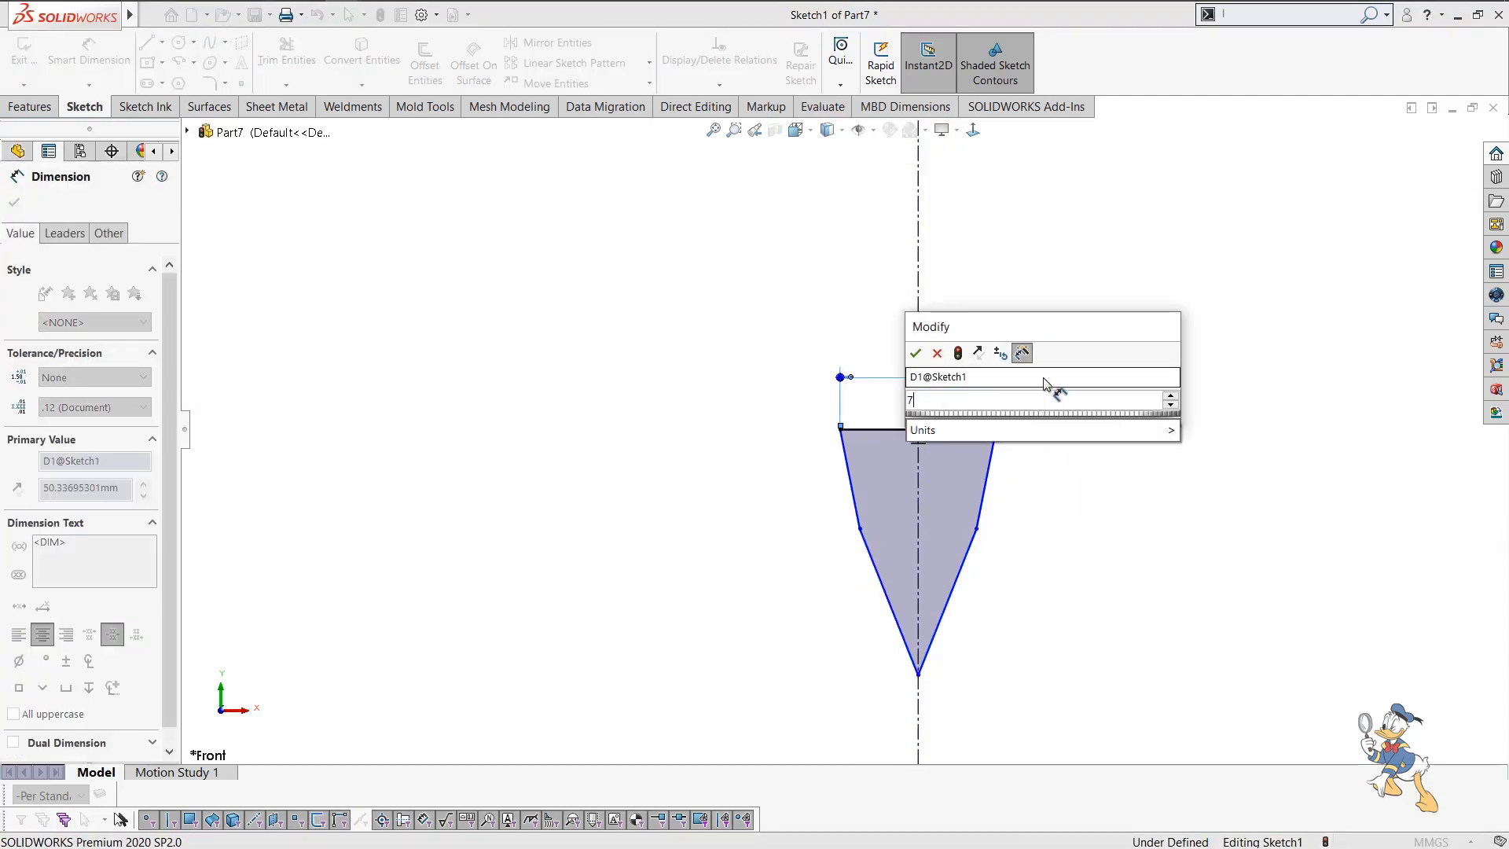
key(Return)
Dimension the profile's height from the upper edge to the lower tip as 30 mm.
click(887, 439)
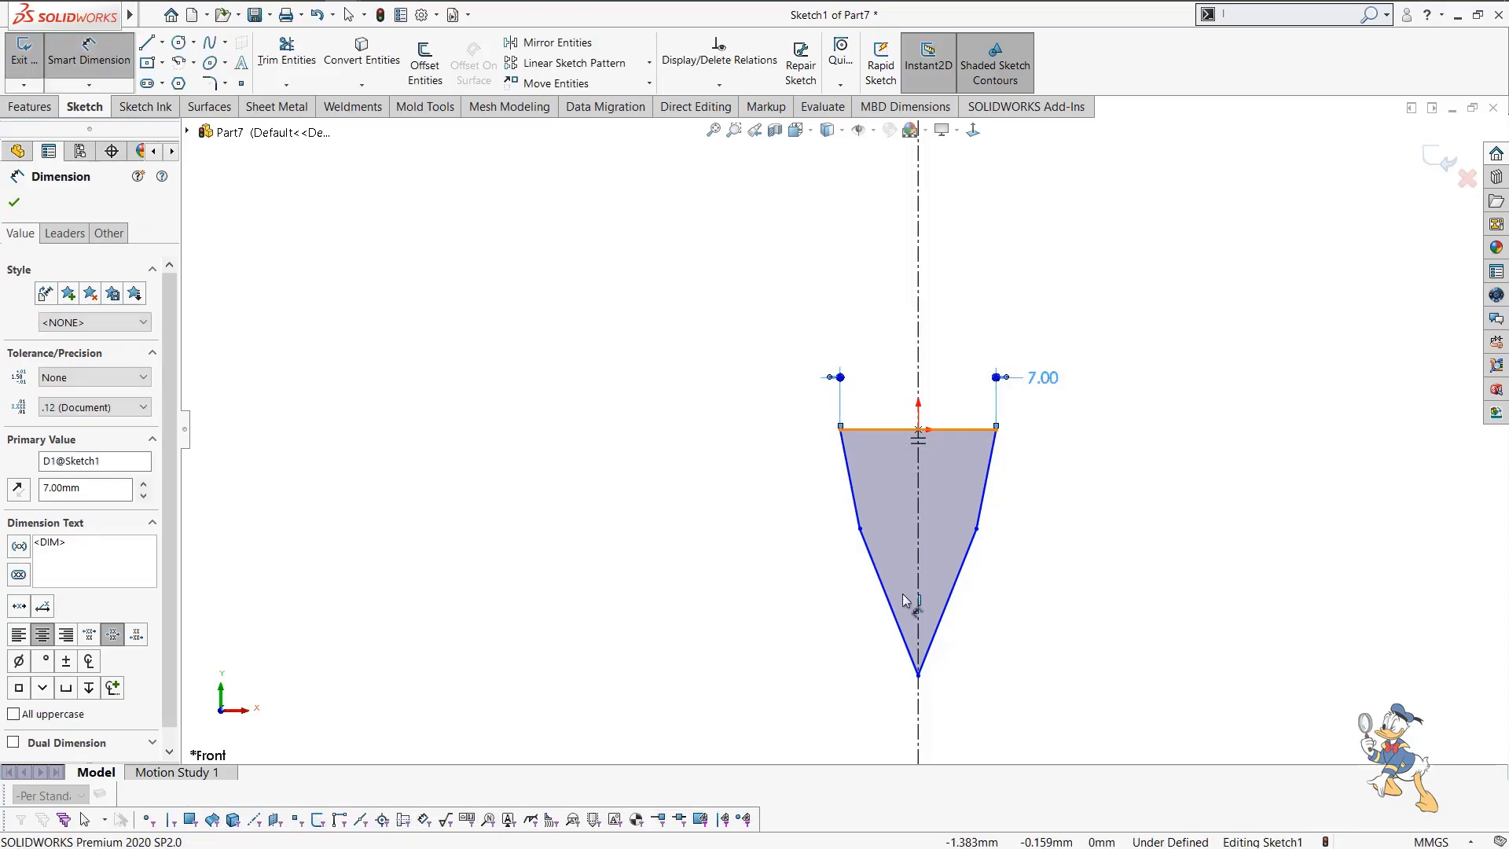
click(918, 675)
click(719, 551)
text(30)
key(Return)
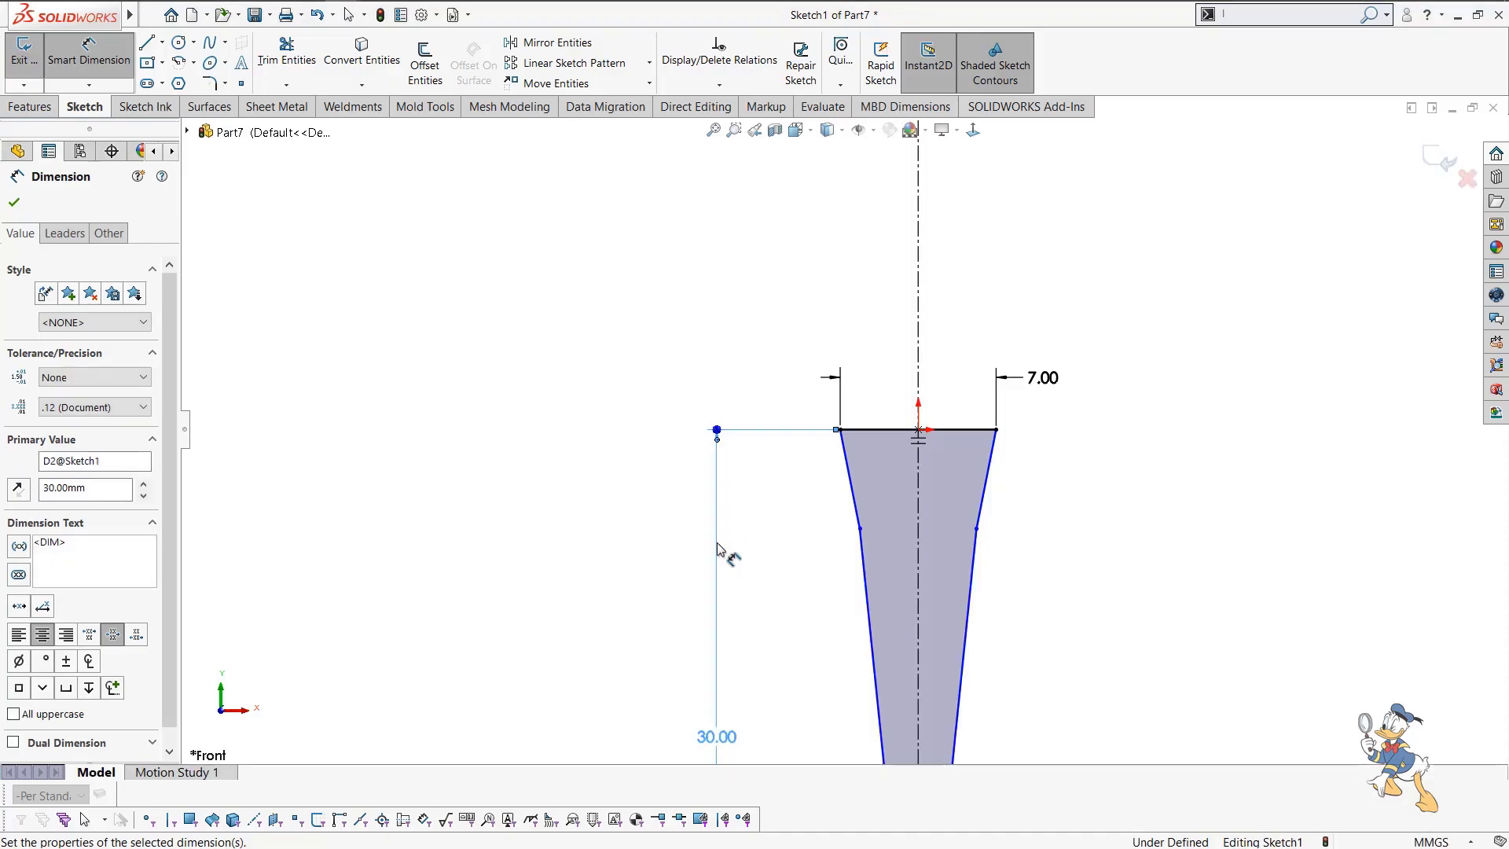
Dimension the depth from the upper edge to the corner where the side changes slope as 16.5 mm.
click(860, 528)
click(879, 430)
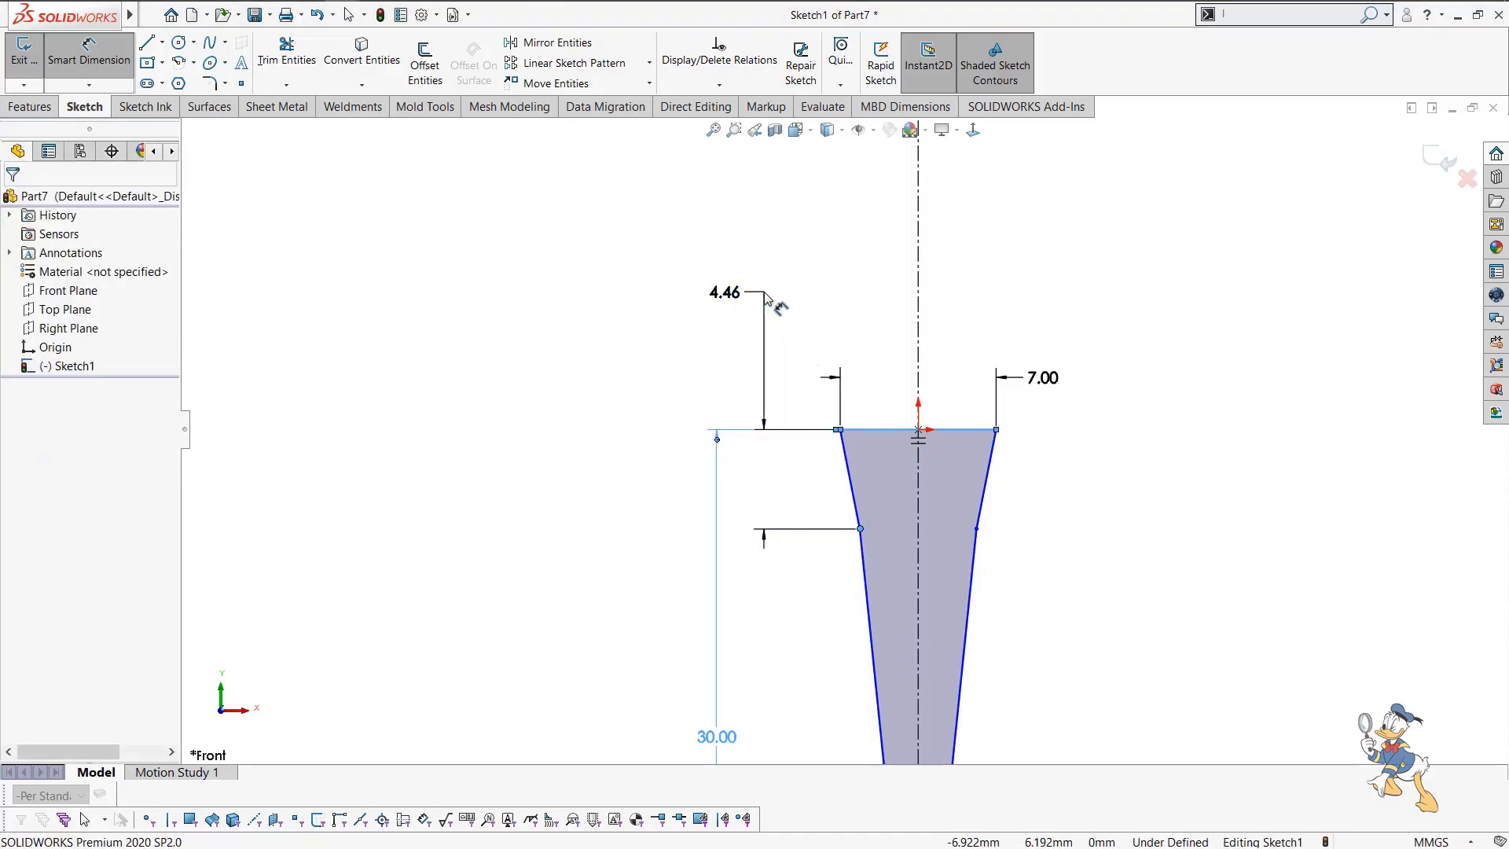
click(766, 301)
text(1.6.5)
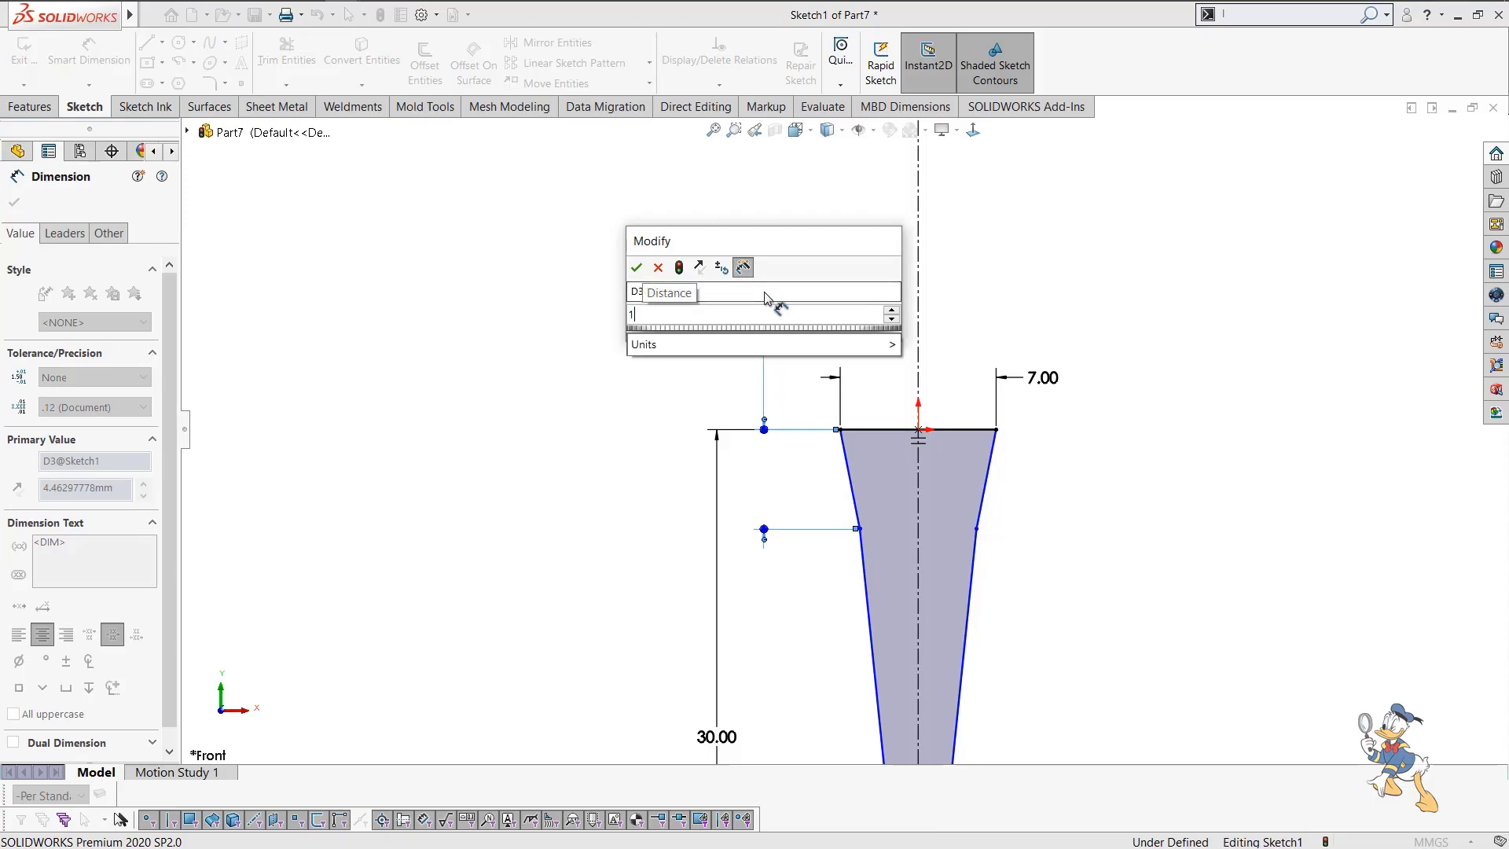
key(Return)
Round the pointed lower tip with a 1.2 mm sketch fillet.
scroll(833, 315, up, 5)
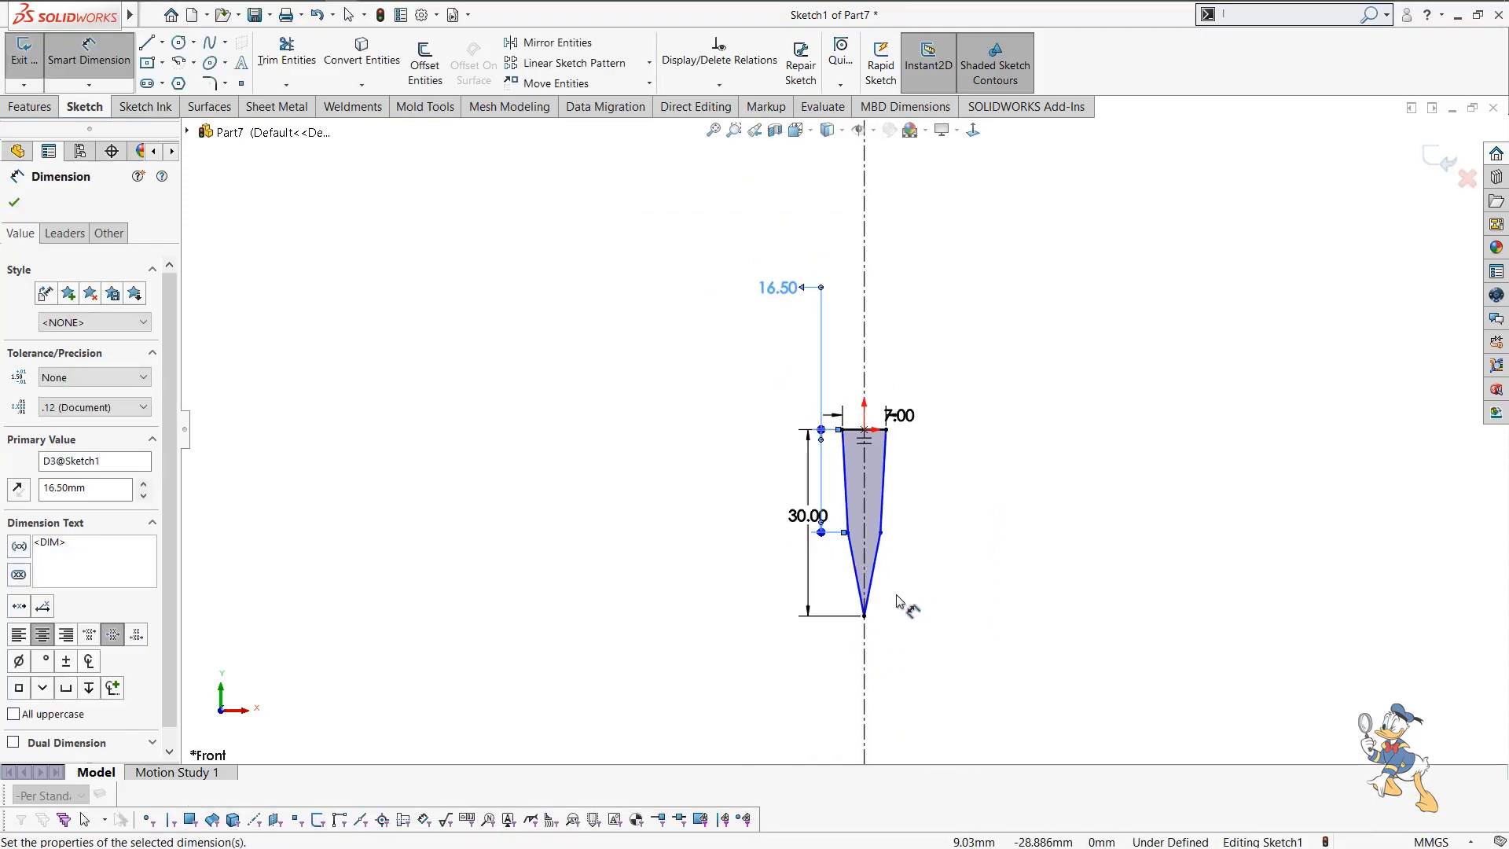
click(213, 86)
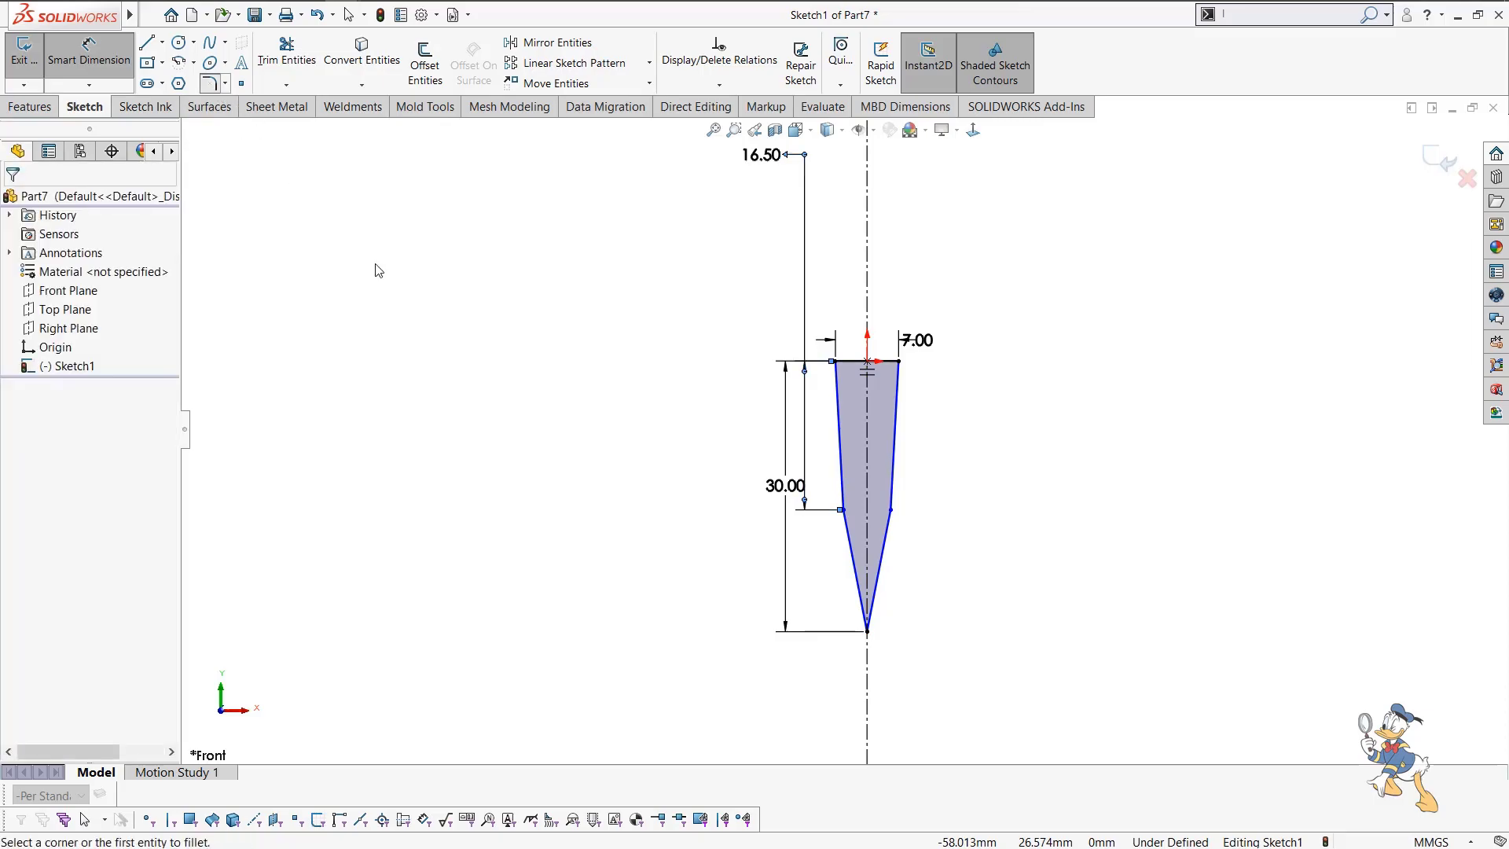
click(867, 631)
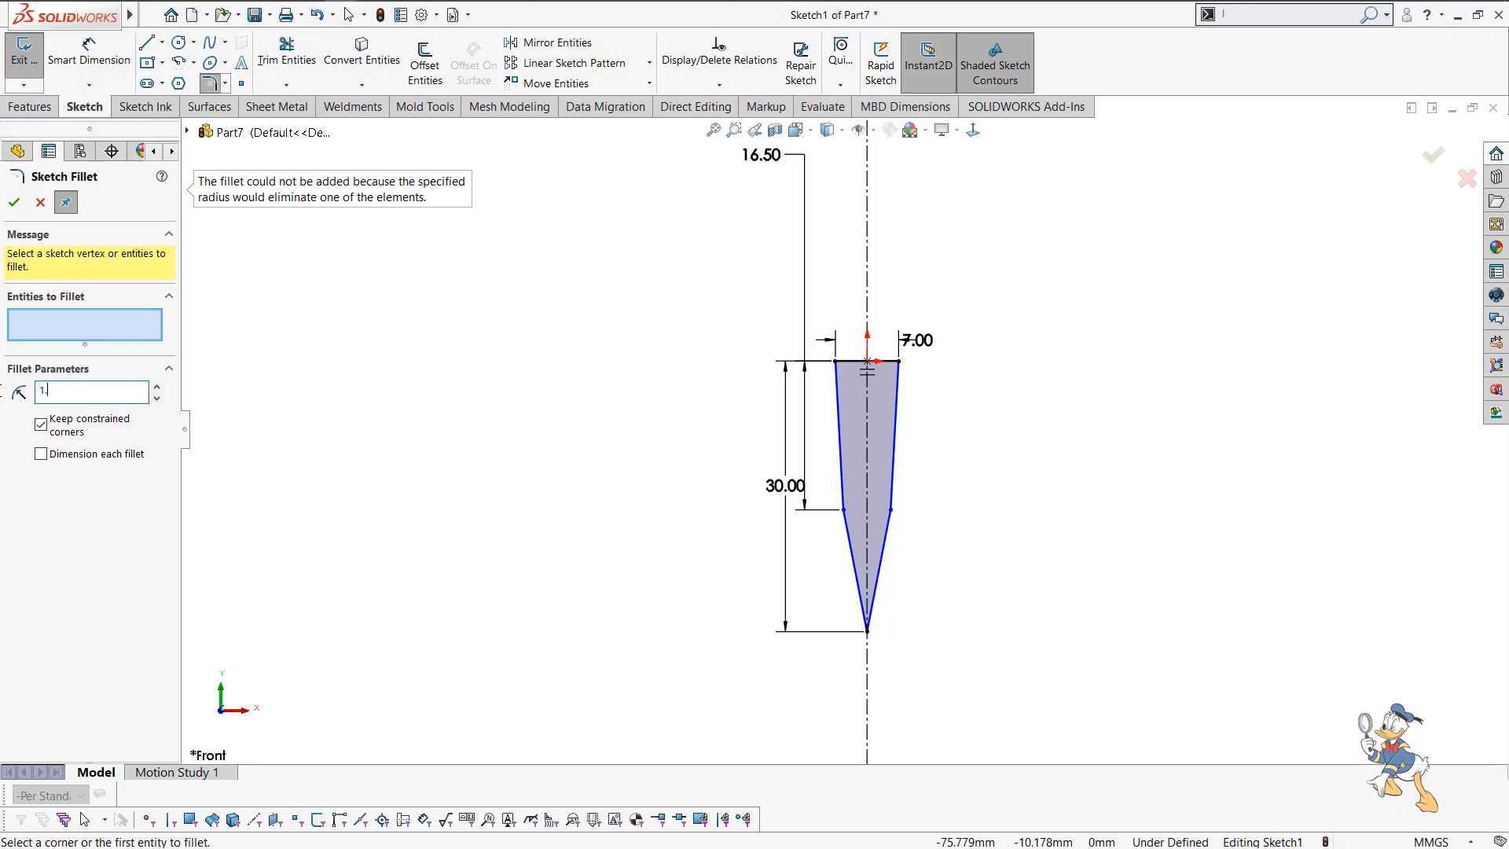
click(868, 631)
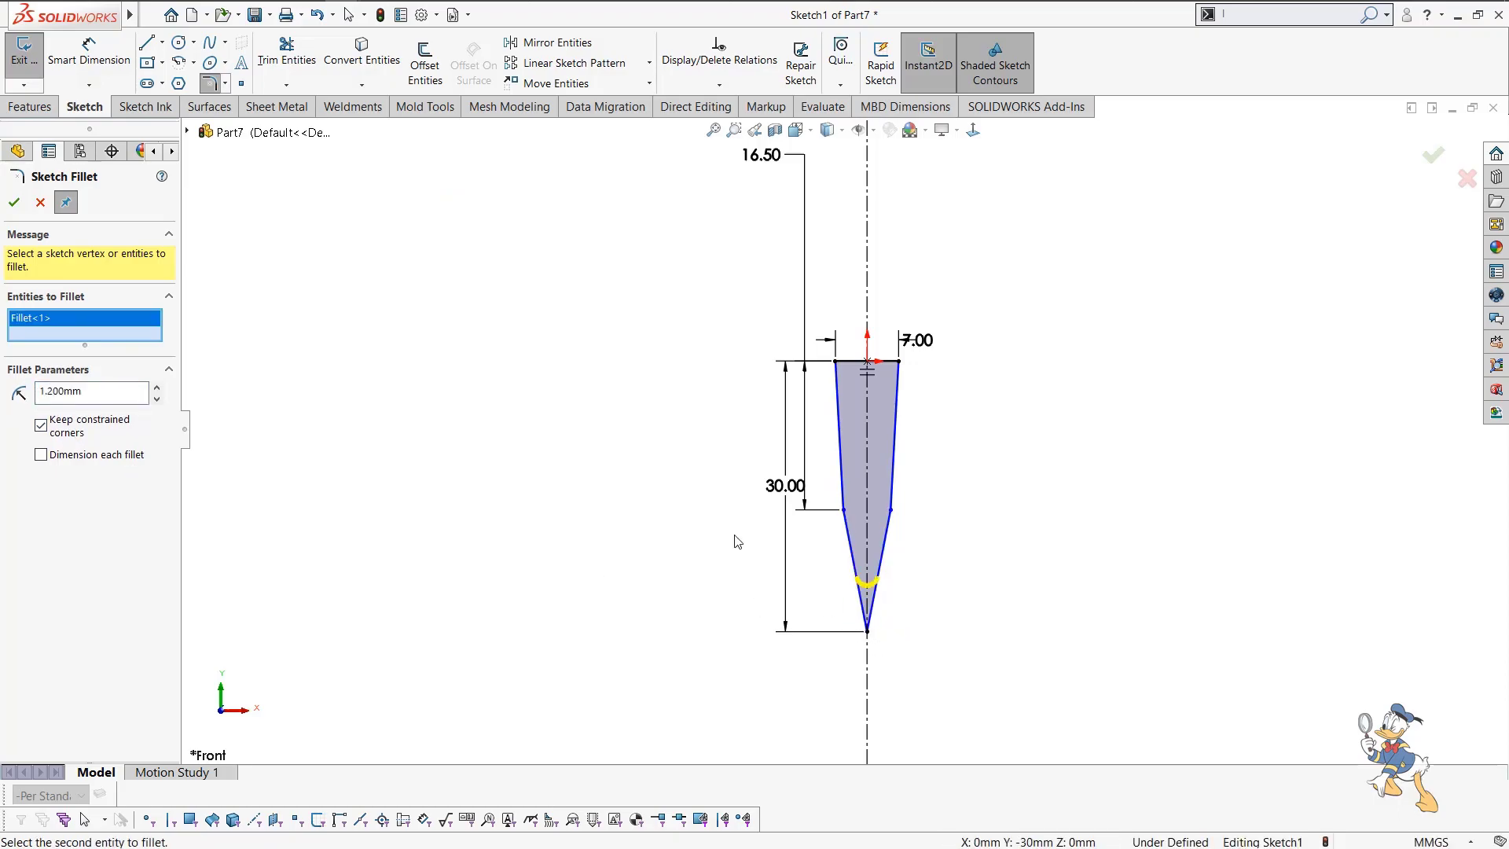
click(15, 202)
Add a 5 mm sketch fillet to the left corner where the side changes slope.
scroll(921, 556, down, 5)
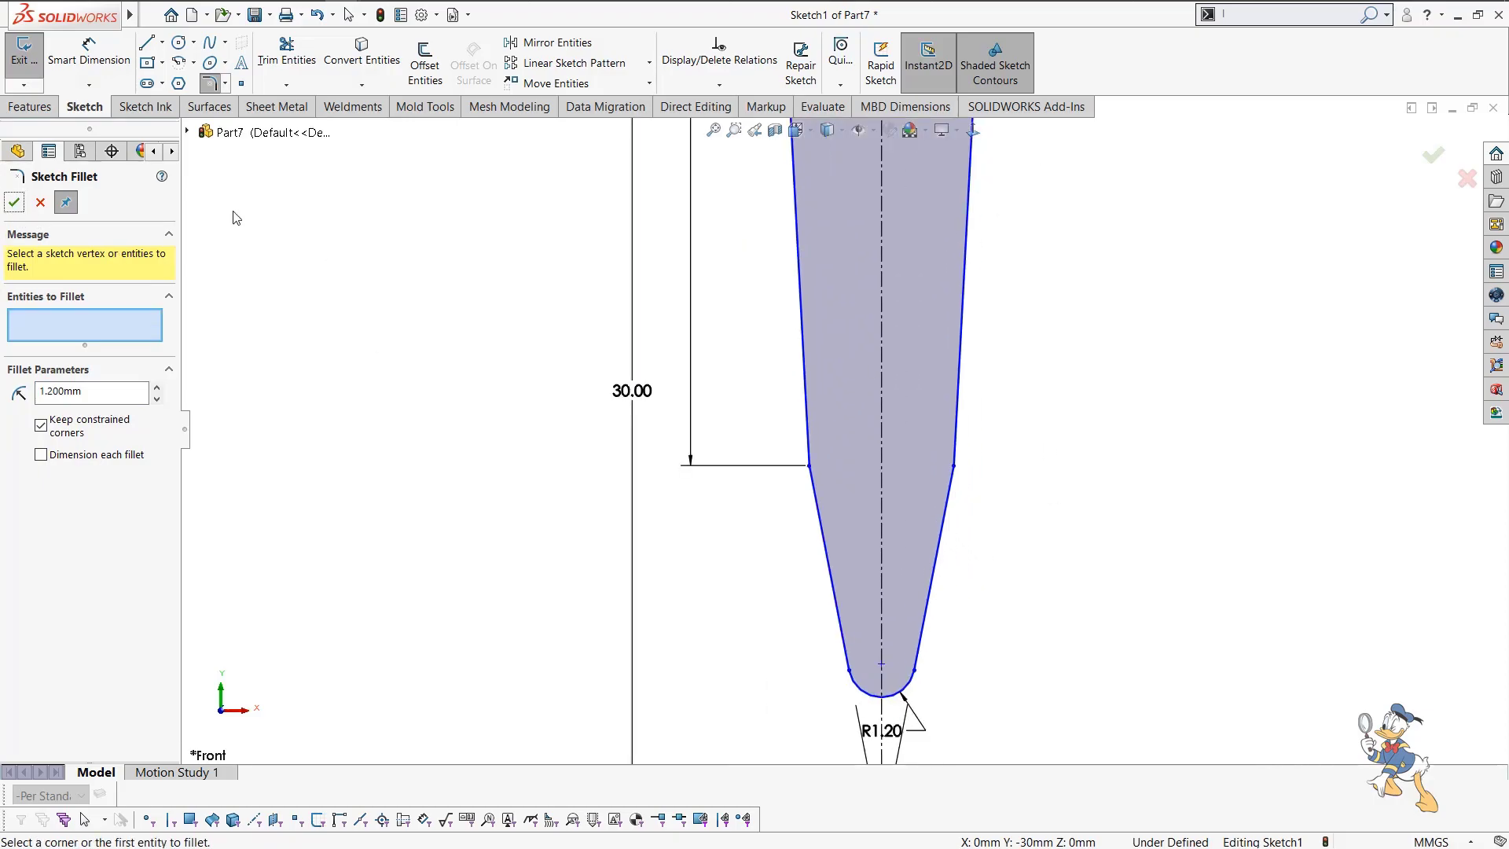
double_click(95, 391)
click(809, 465)
click(14, 202)
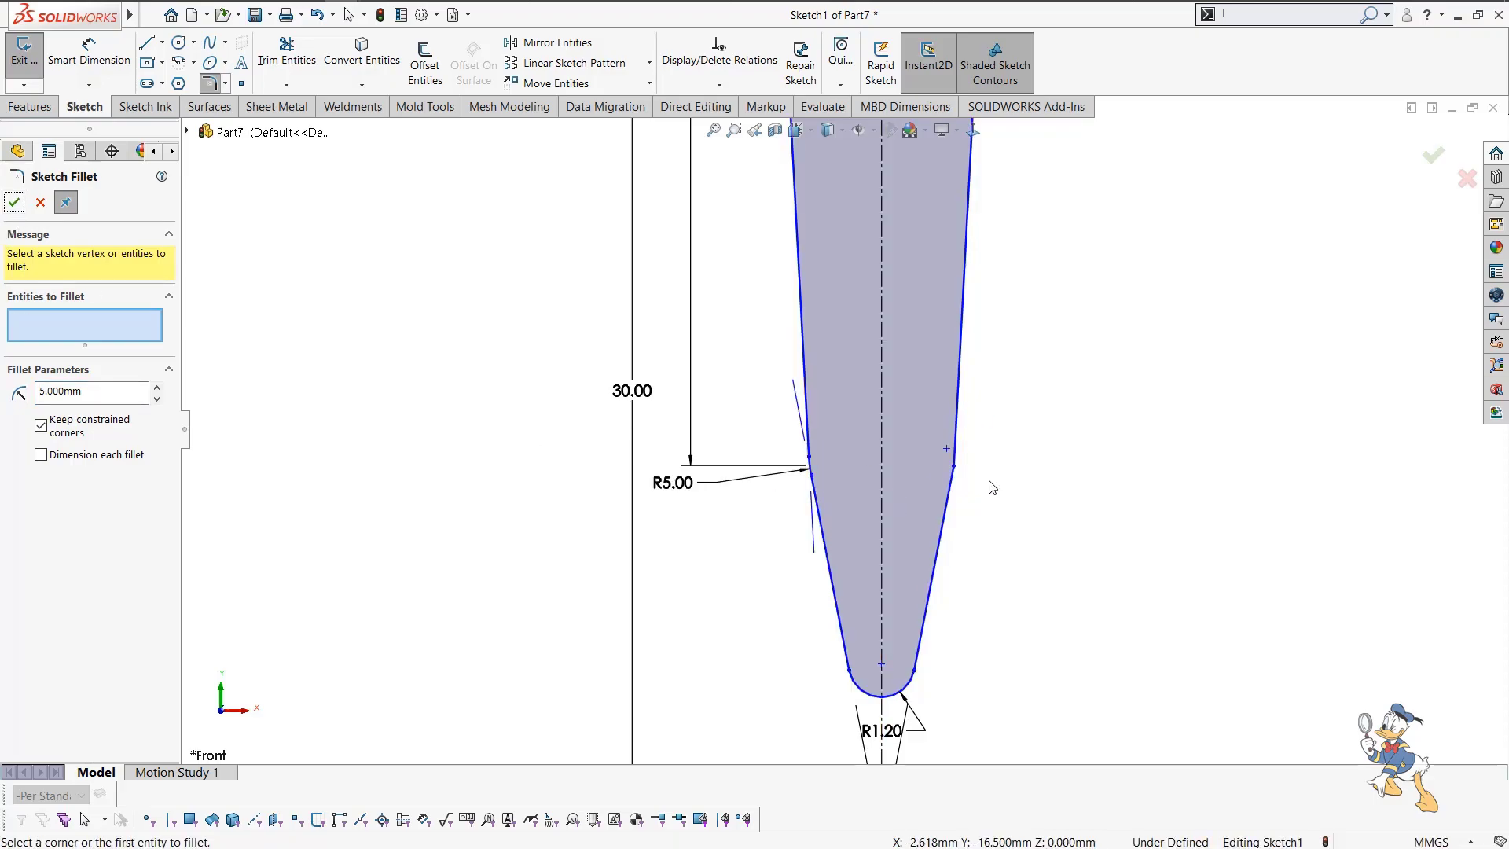
scroll(873, 391, up, 3)
key(Escape)
Dimension the angle between the upper left side and the centerline as 1 degree.
right_drag(1036, 541, 998, 214)
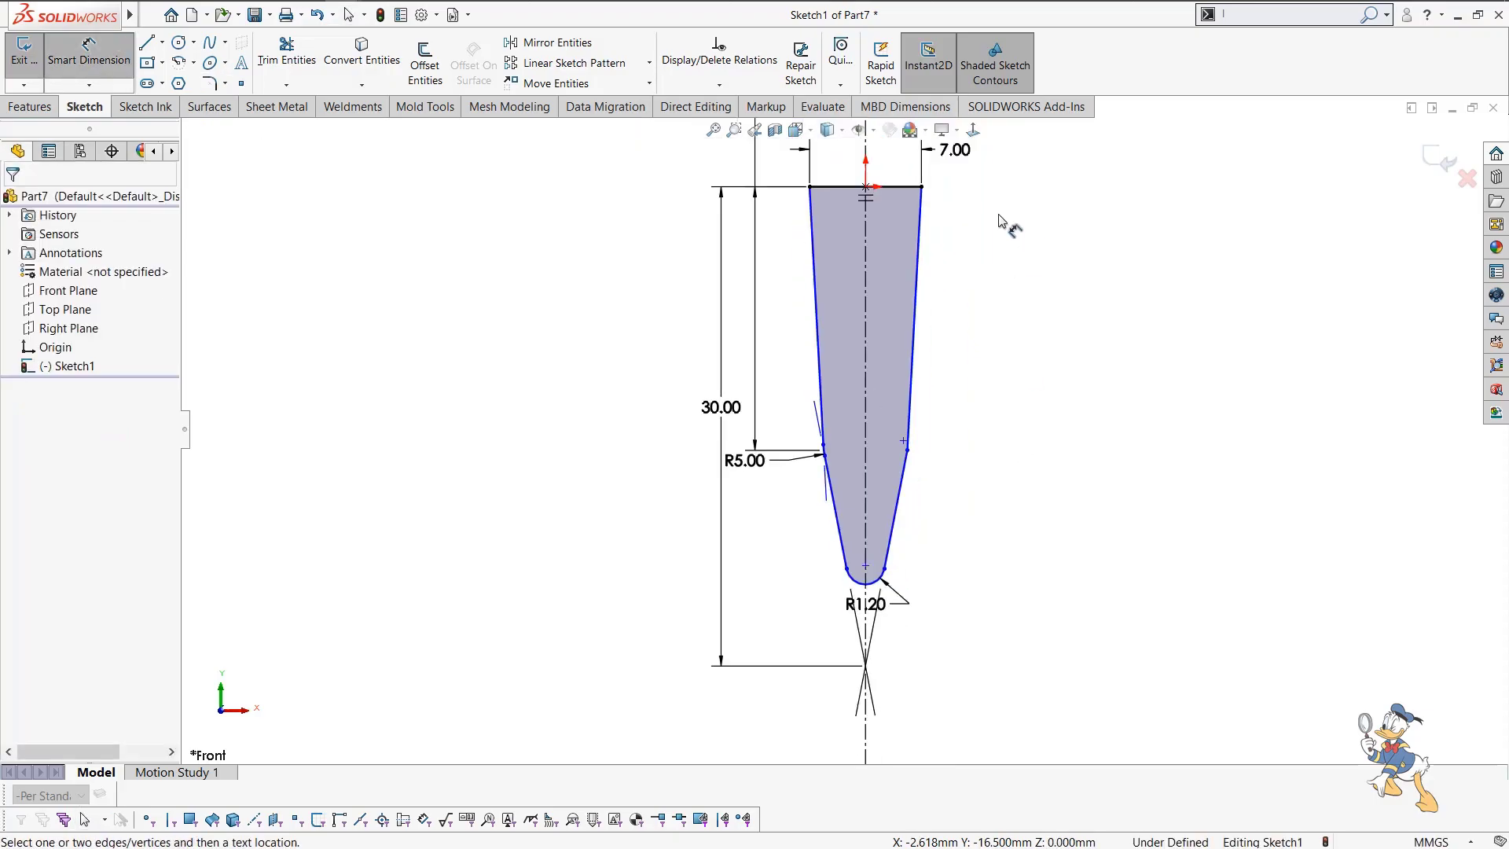
click(816, 263)
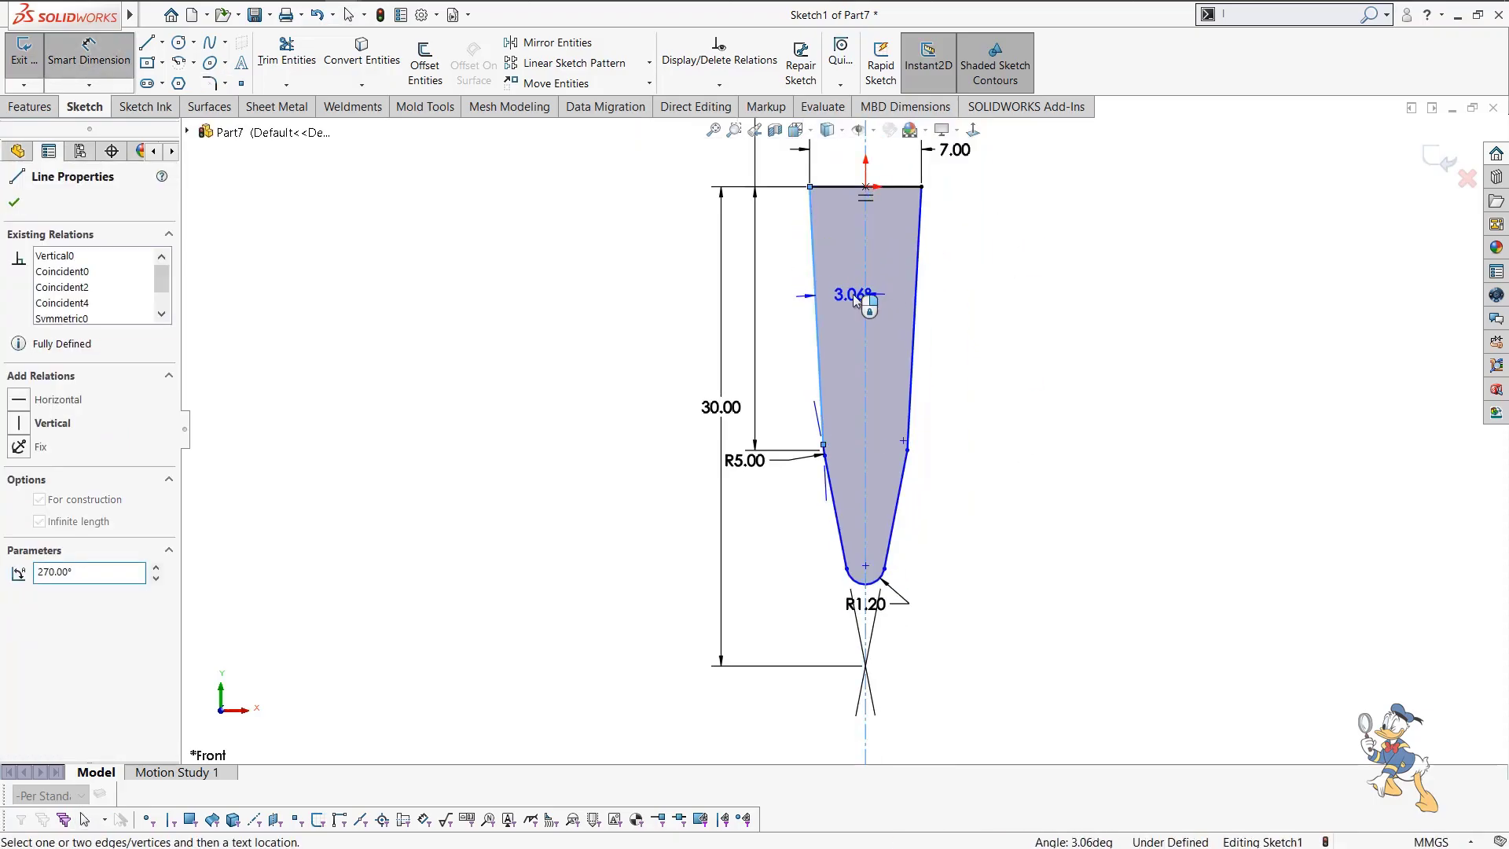
click(852, 294)
text(1)
key(Return)
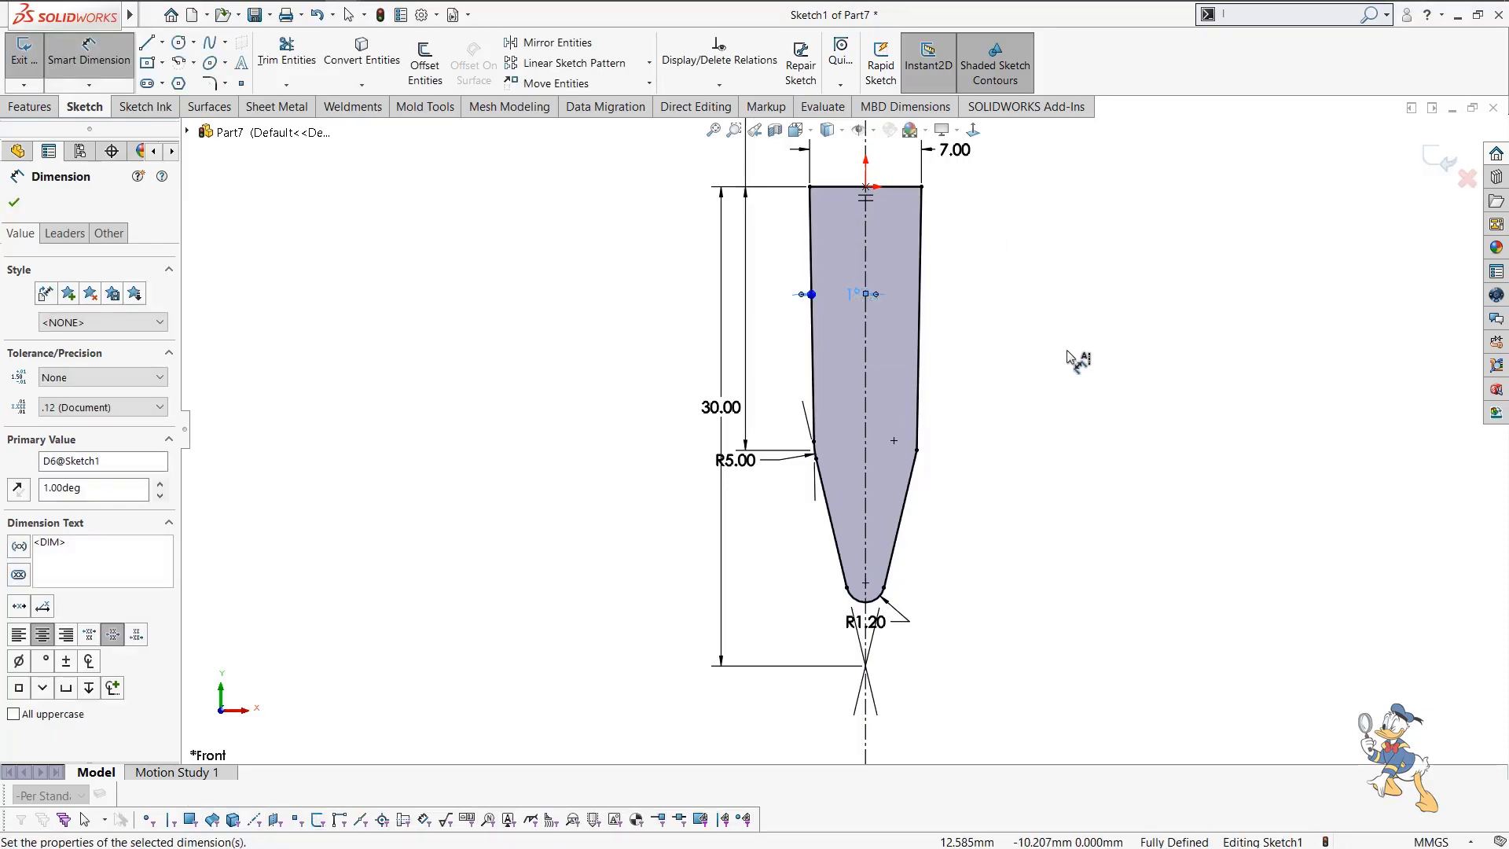
click(1068, 357)
scroll(1056, 415, up, 1)
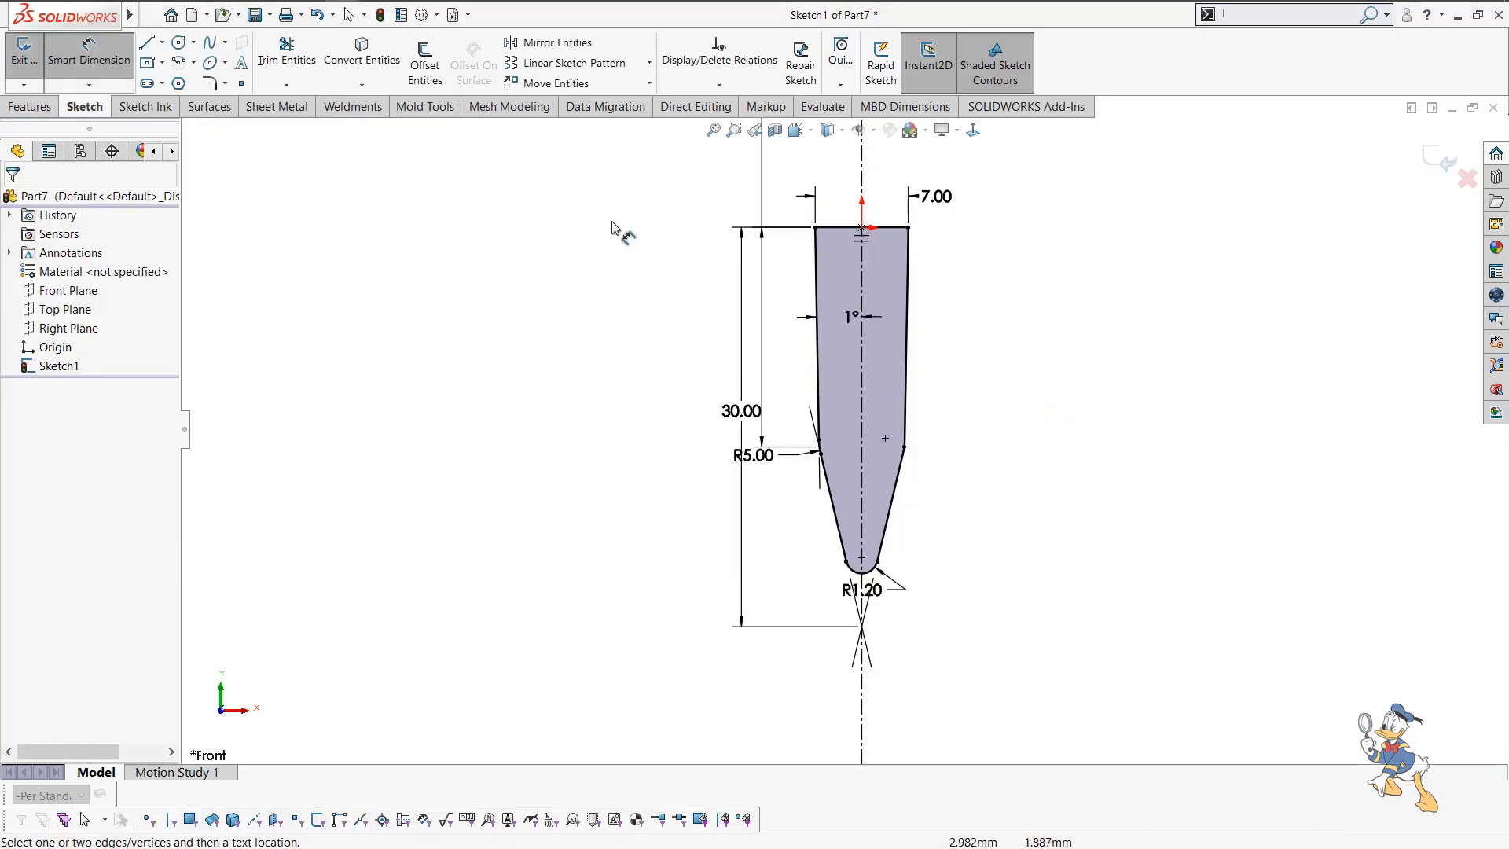
Delete the profile's horizontal upper edge together with its associated dimensions.
scroll(924, 275, down, 3)
key(Escape)
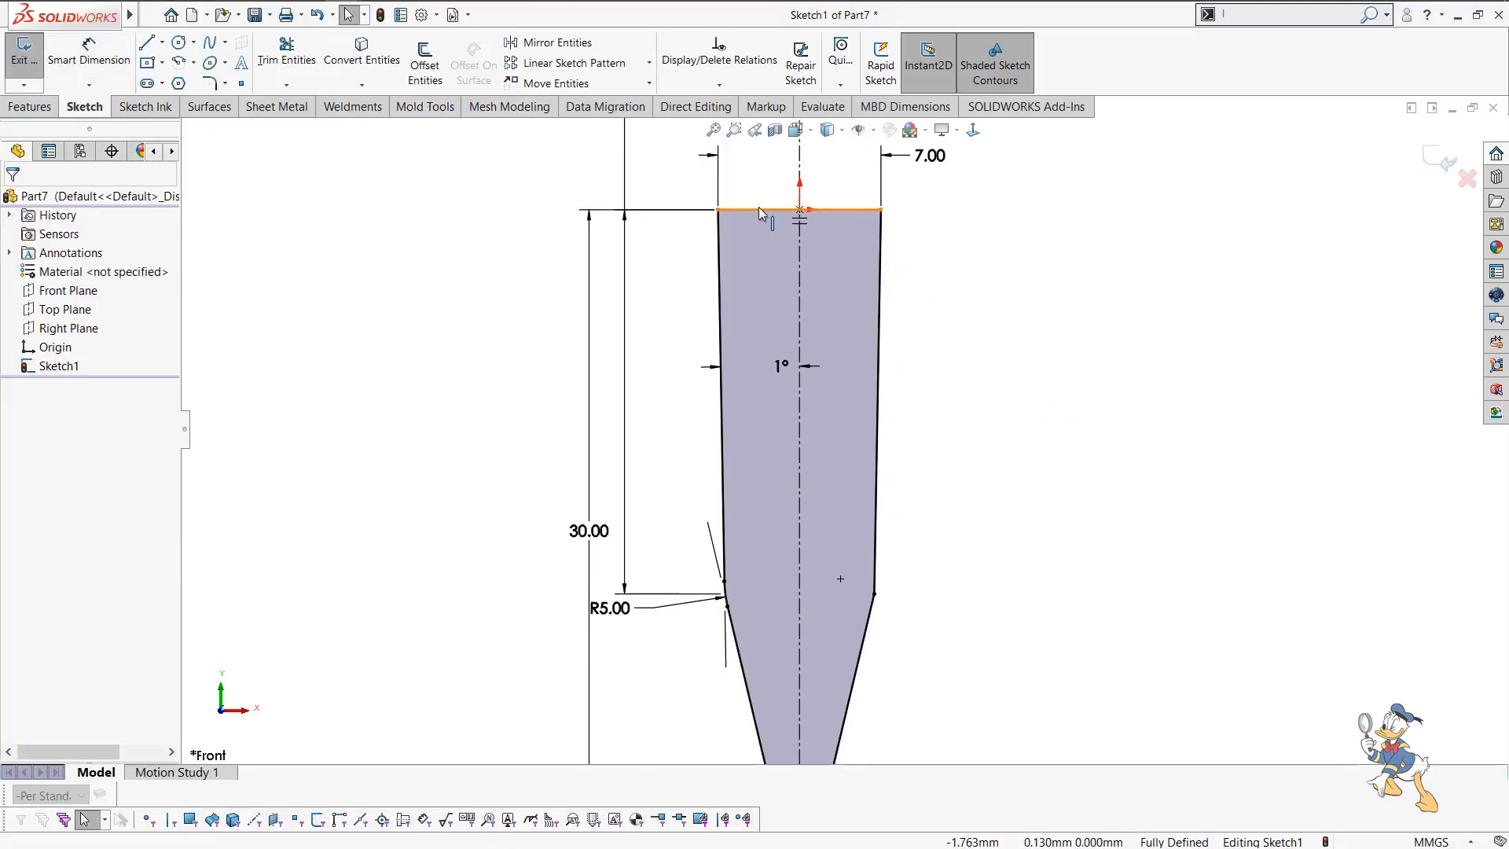
click(759, 211)
key(Delete)
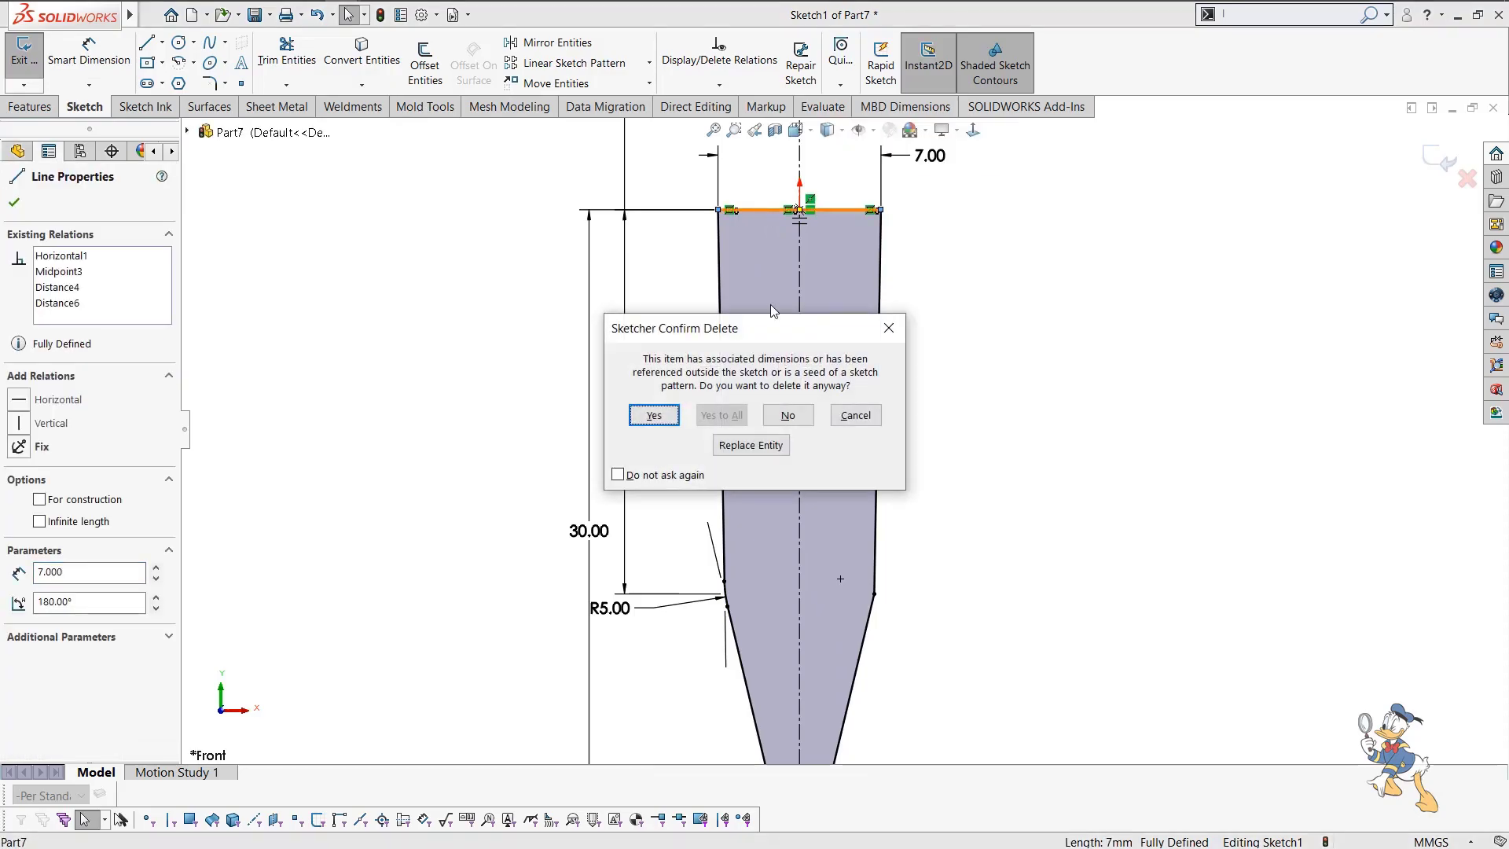
click(654, 415)
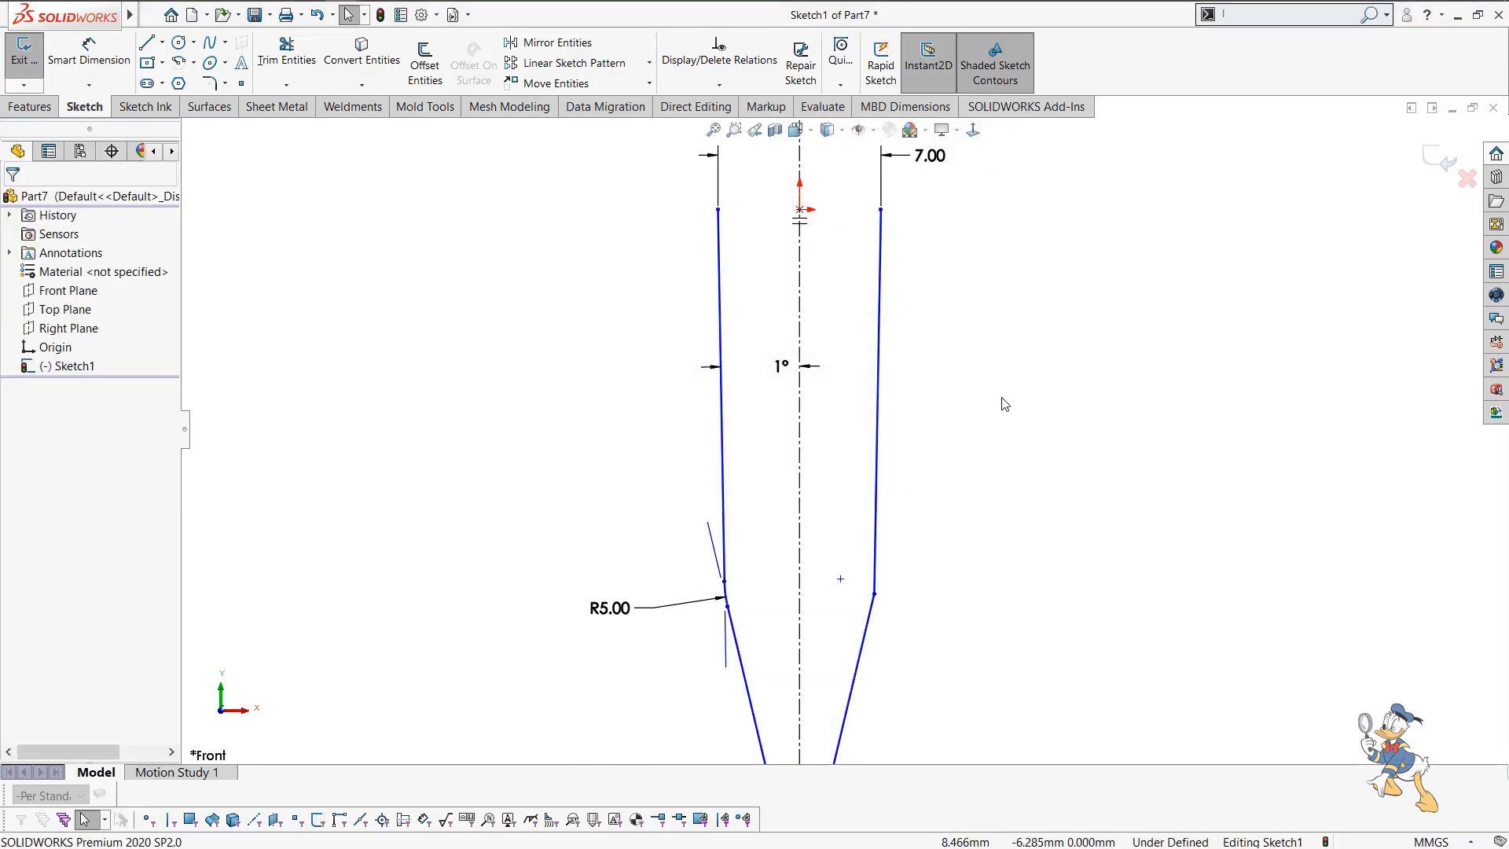
Dimension the profile's overall vertical height from the origin to the lowest point of the rounded tip.
right_drag(998, 371, 1019, 208)
click(800, 209)
scroll(829, 436, up, 2)
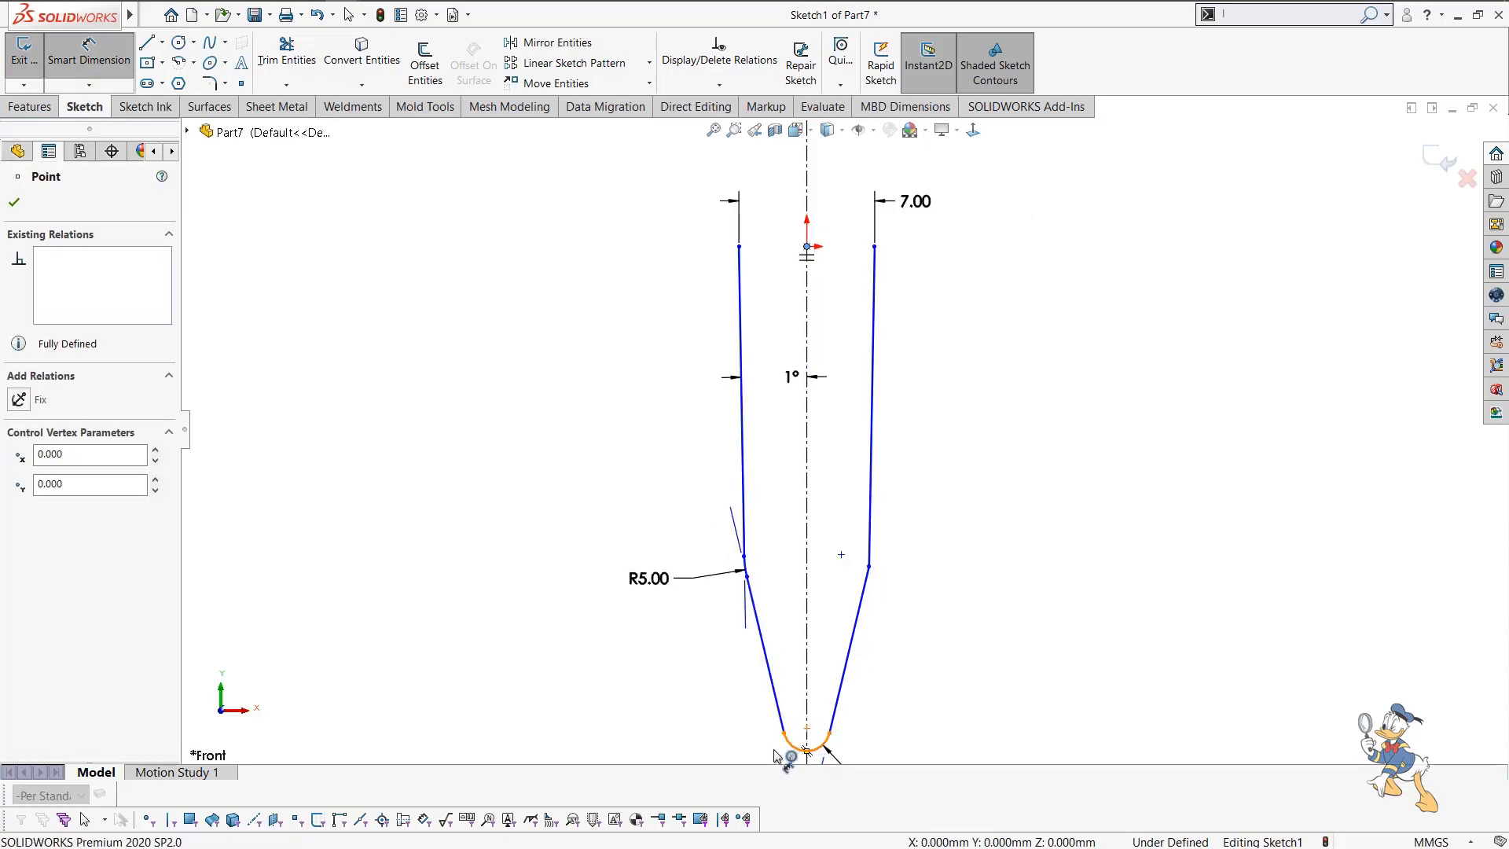
click(806, 751)
click(528, 617)
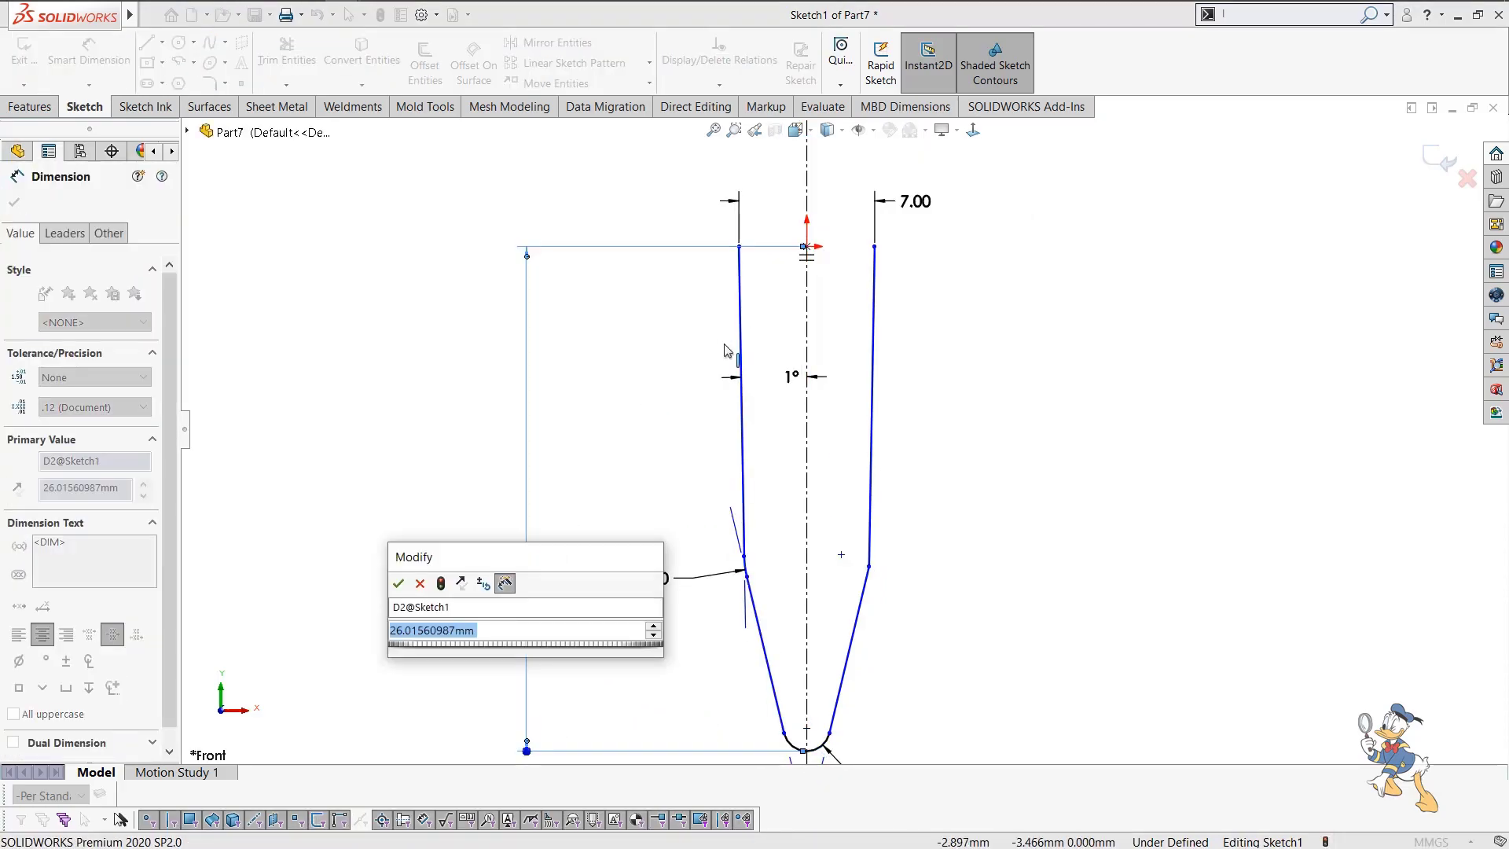
click(406, 586)
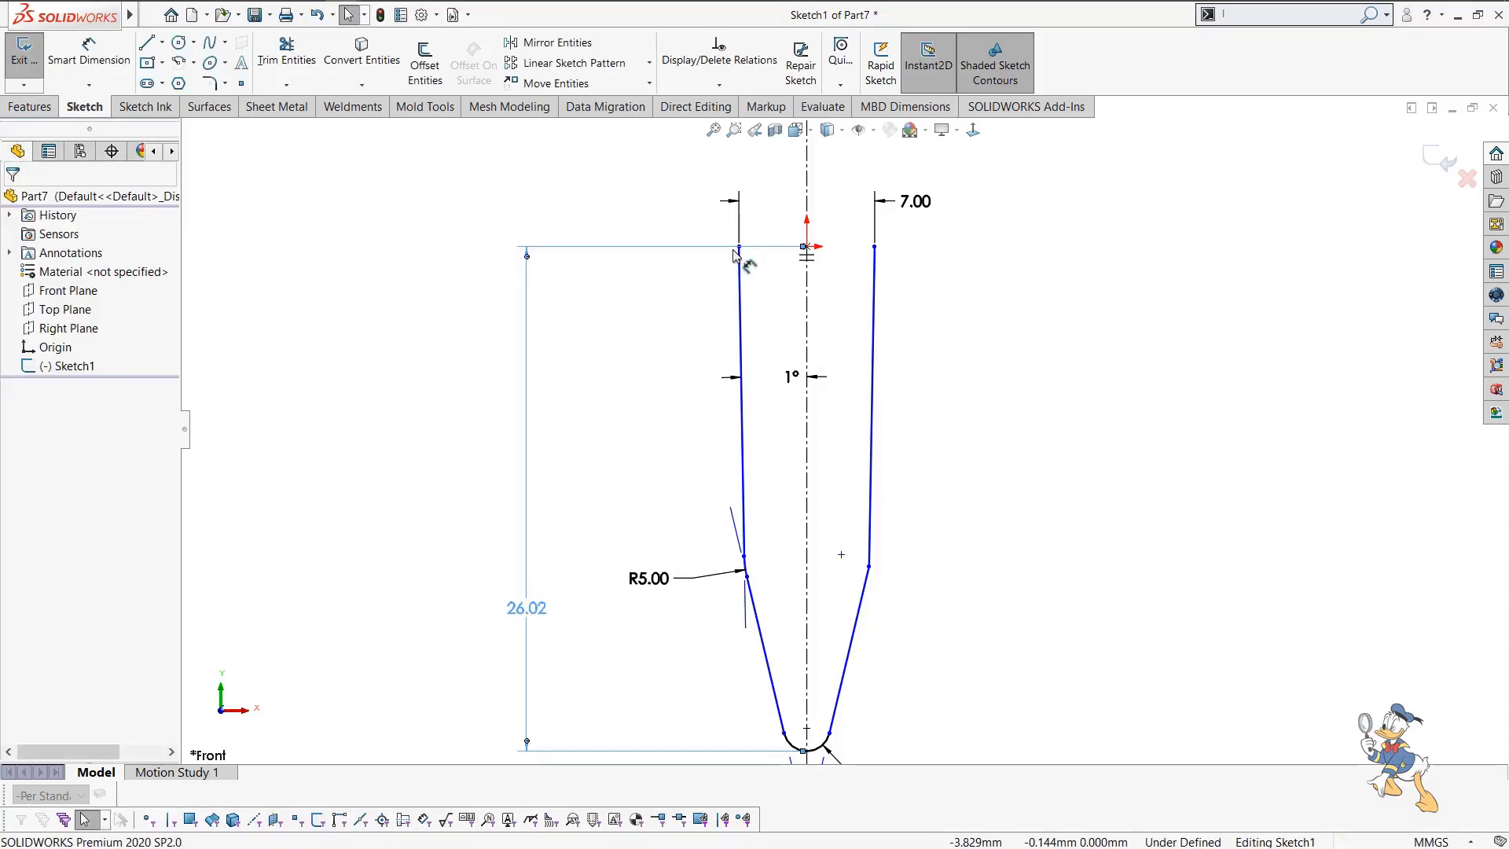
key(Escape)
Add a horizontal relation aligning the profile's two upper endpoints with the origin.
click(806, 246)
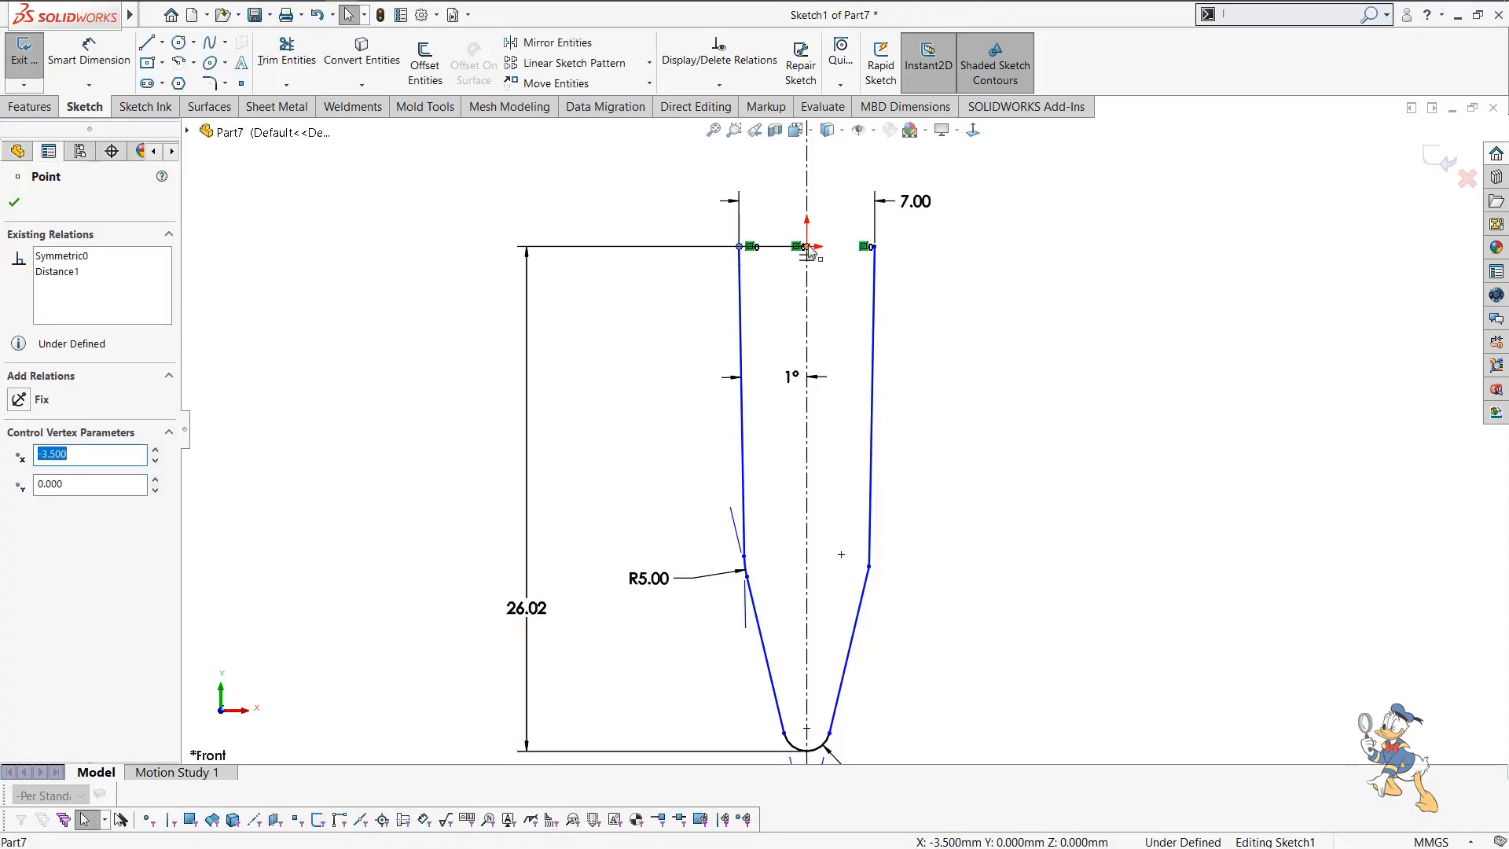
ctrl+click(874, 247)
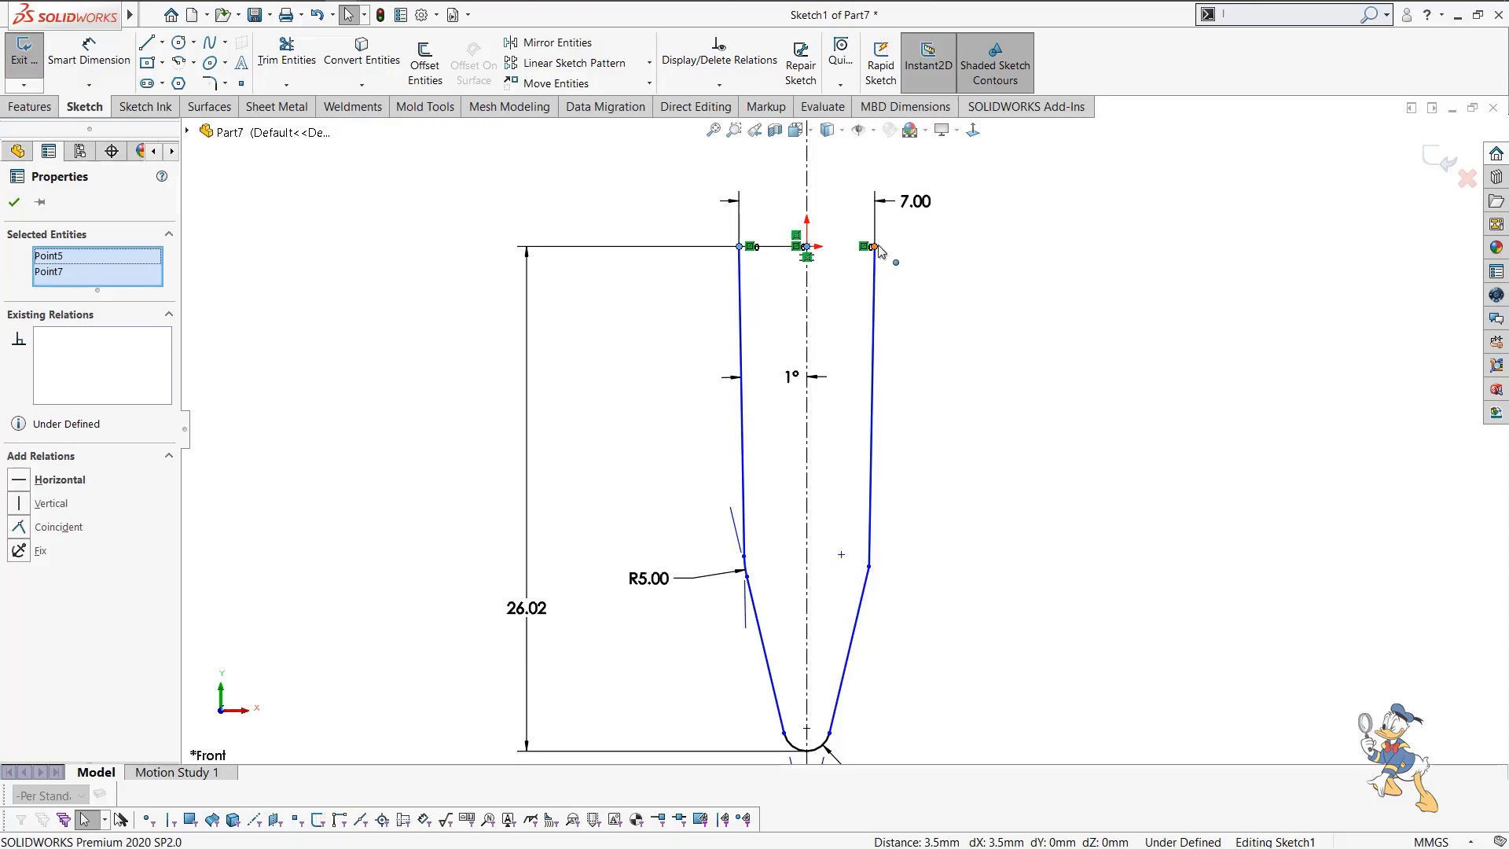
ctrl+click(876, 246)
click(927, 176)
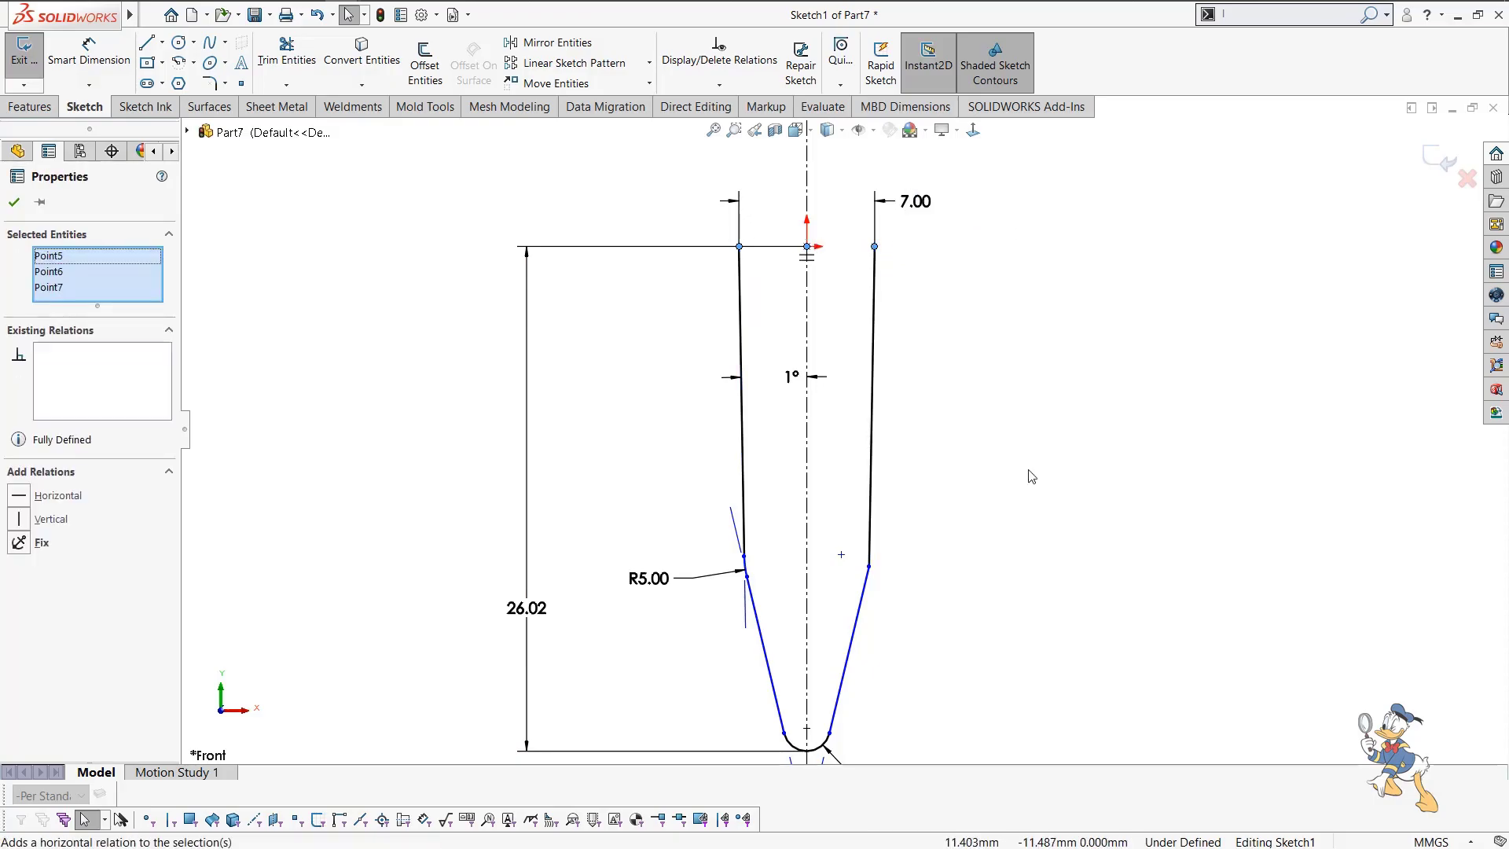
click(1032, 476)
Dimension the vertical distance from the origin to the lower endpoint of the profile's upper left side.
scroll(960, 512, up, 3)
scroll(897, 532, down, 3)
scroll(912, 544, up, 3)
scroll(864, 478, down, 2)
scroll(865, 472, down, 1)
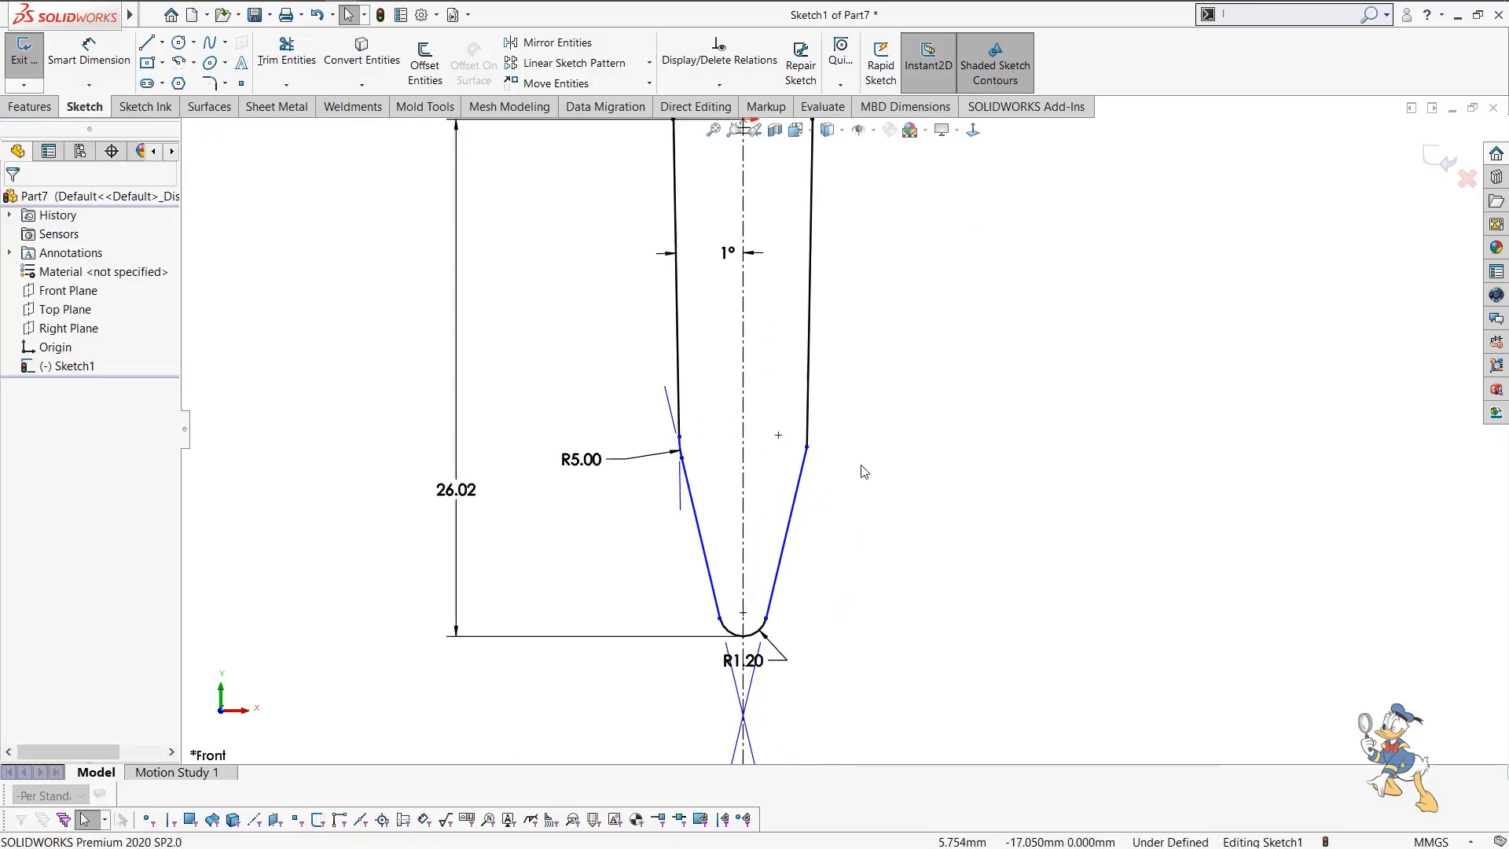
scroll(834, 481, up, 1)
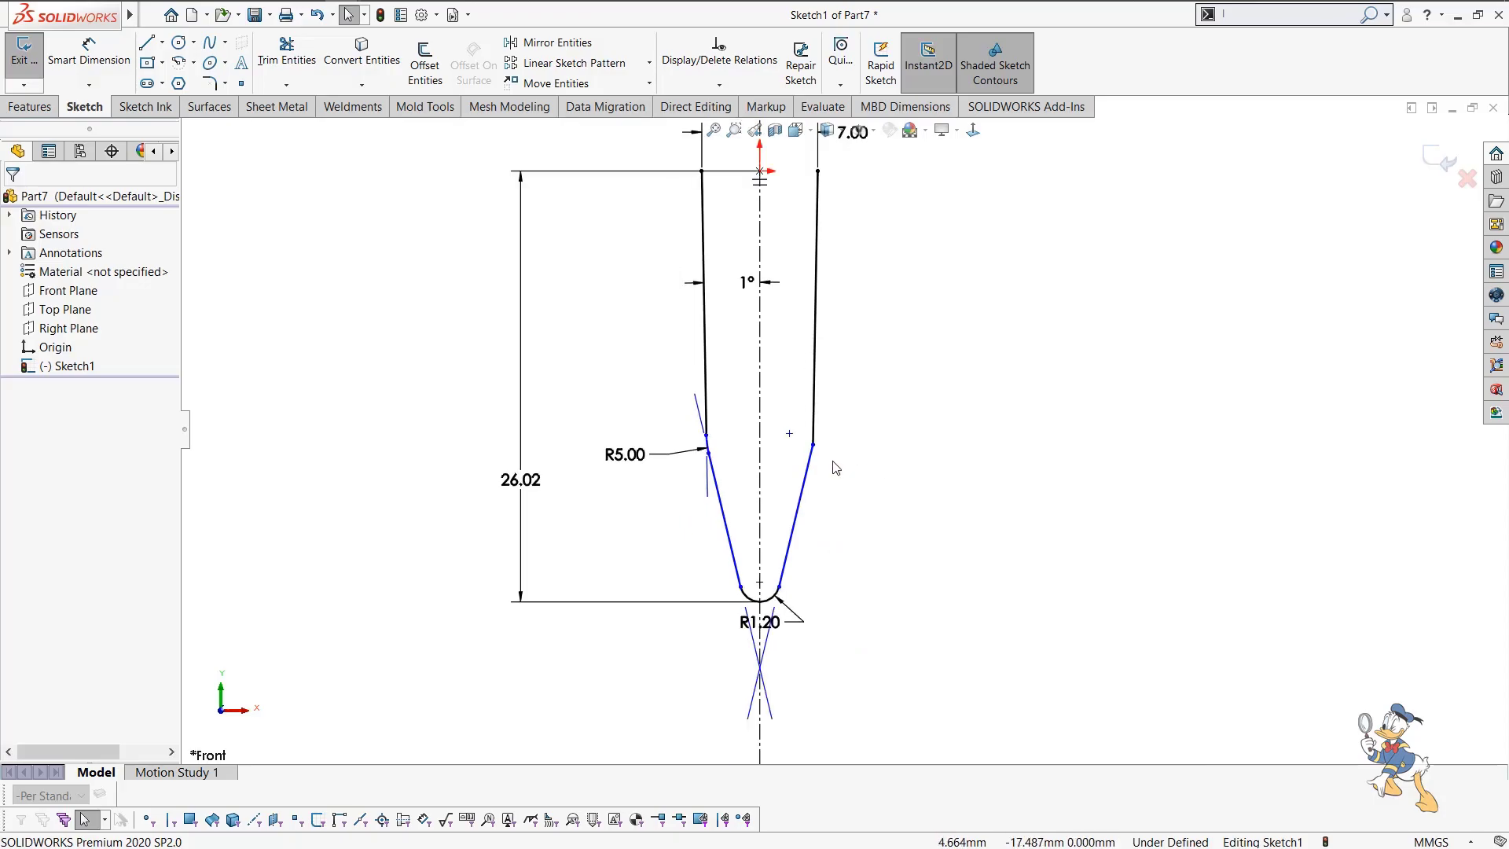
scroll(871, 504, up, 1)
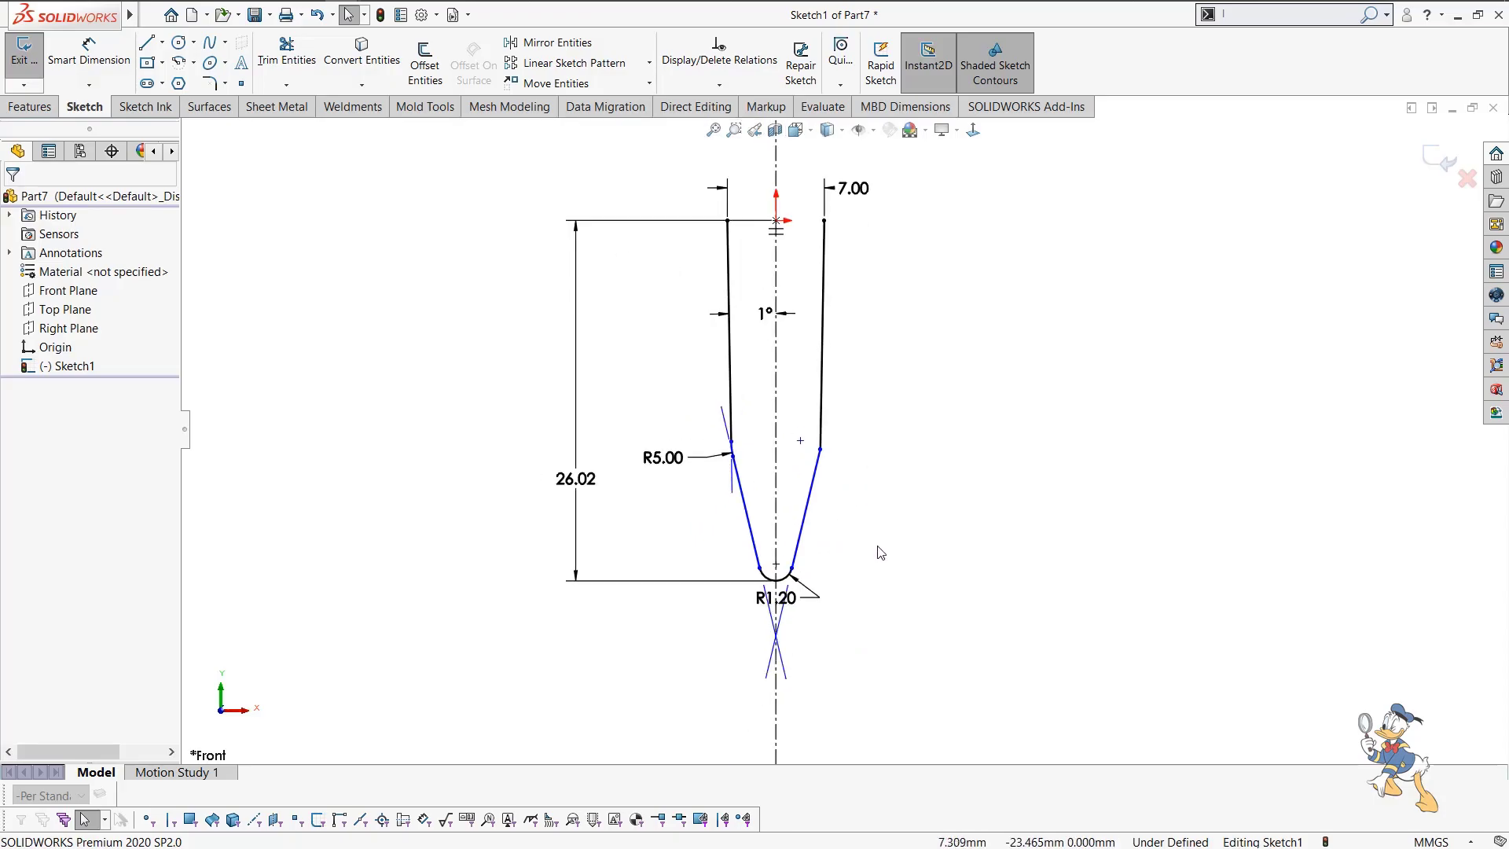
right_drag(883, 531, 902, 215)
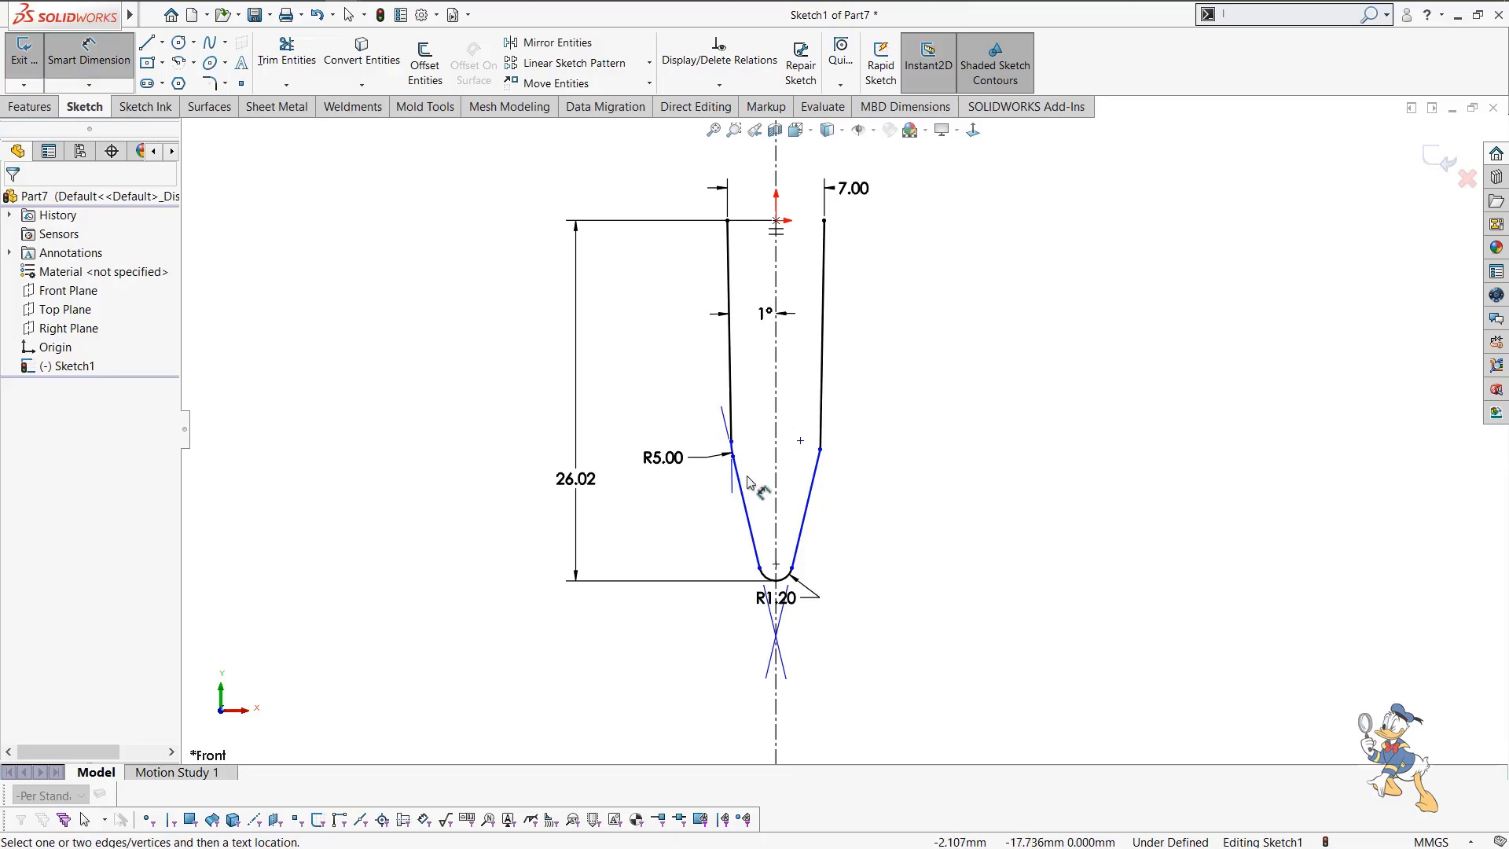
click(732, 442)
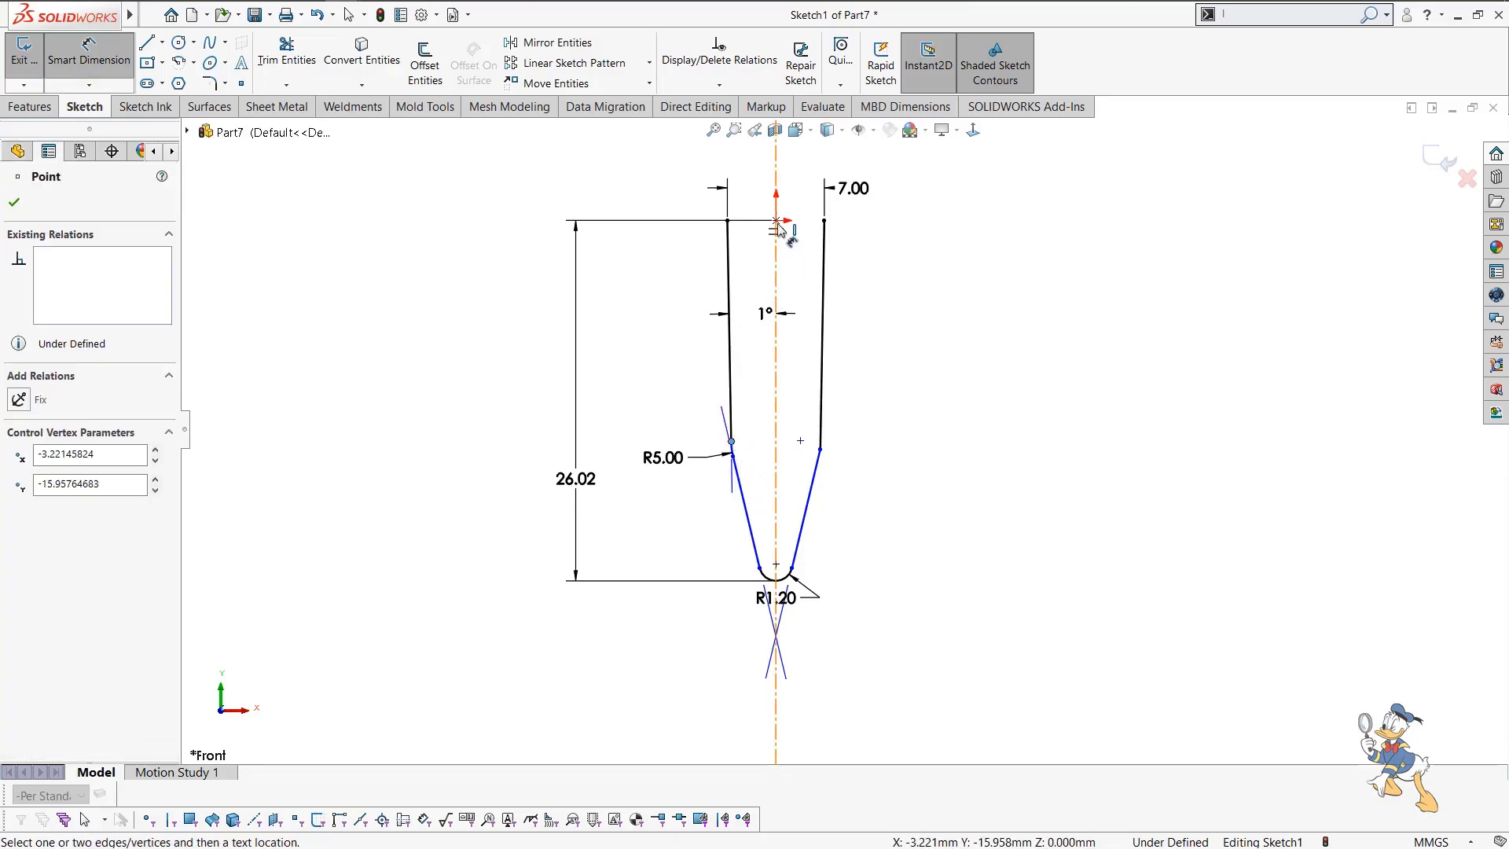
click(778, 230)
click(638, 280)
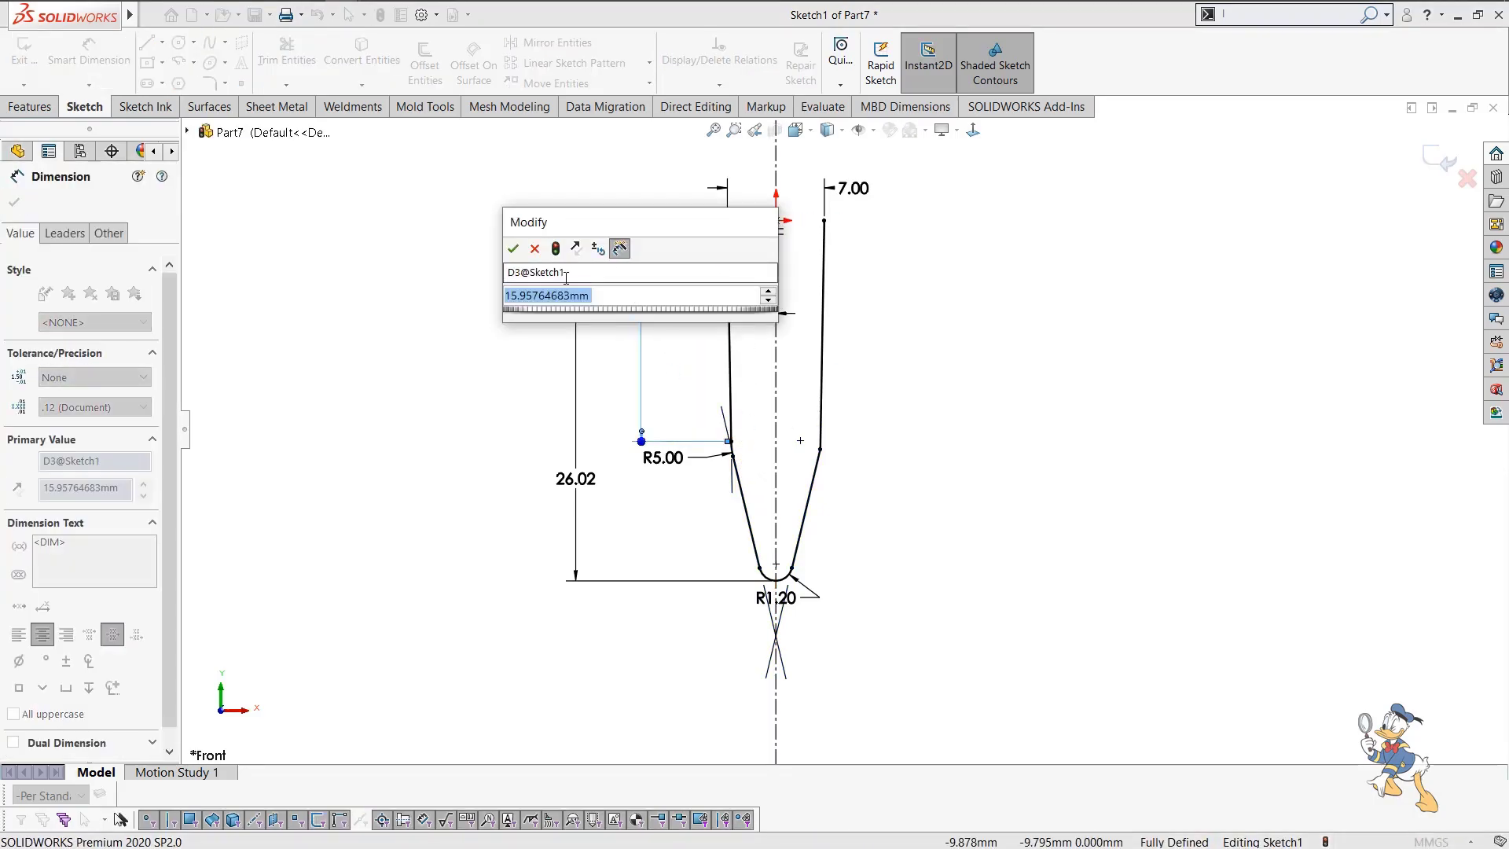
click(513, 250)
click(1022, 361)
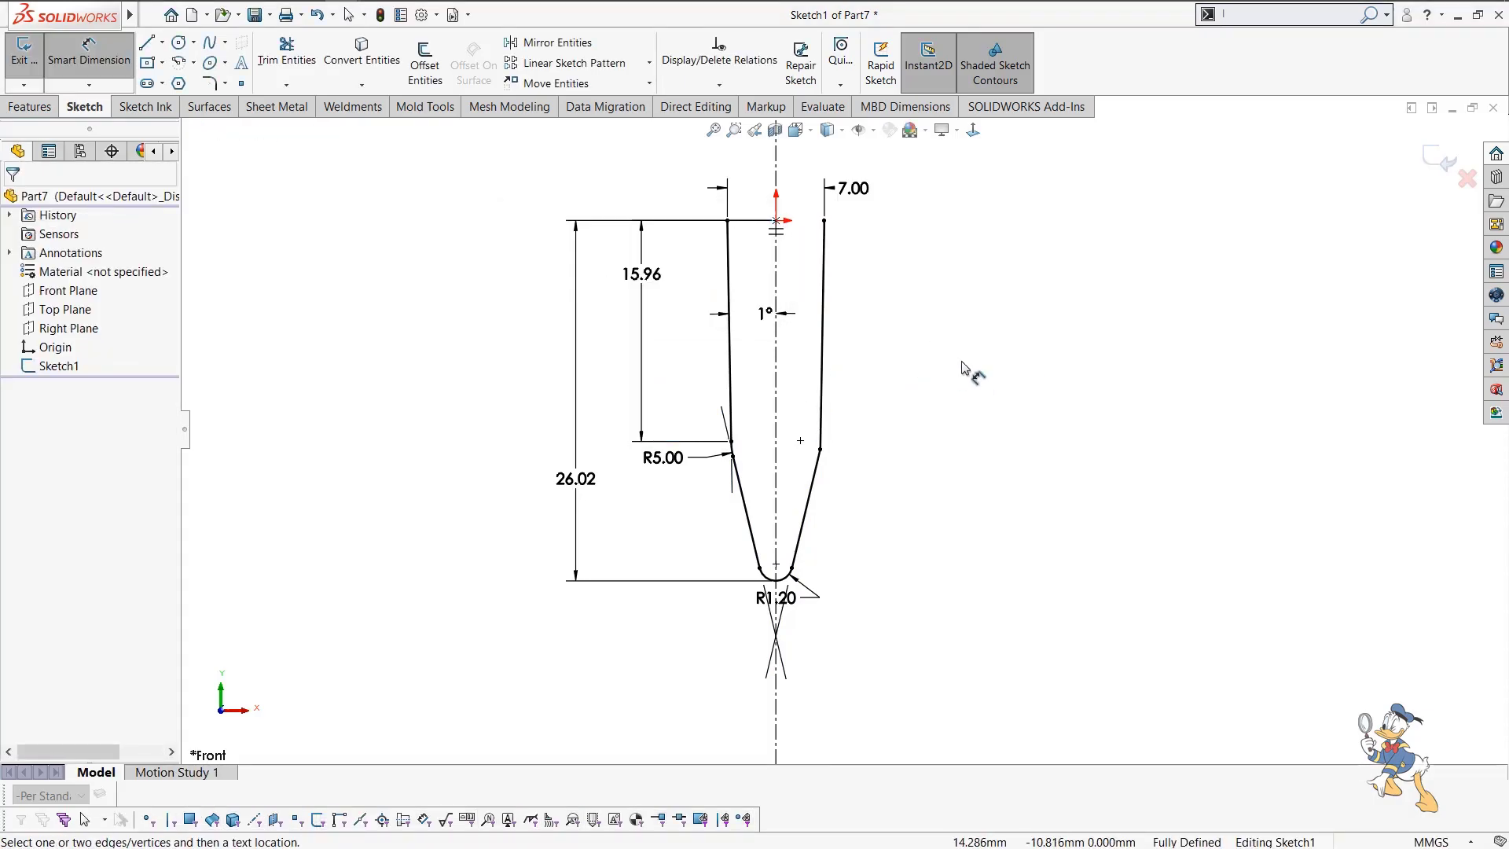
Try offsetting the whole profile chain outward by 0.8 mm with the base geometry as construction geometry, and undo the offset.
click(414, 73)
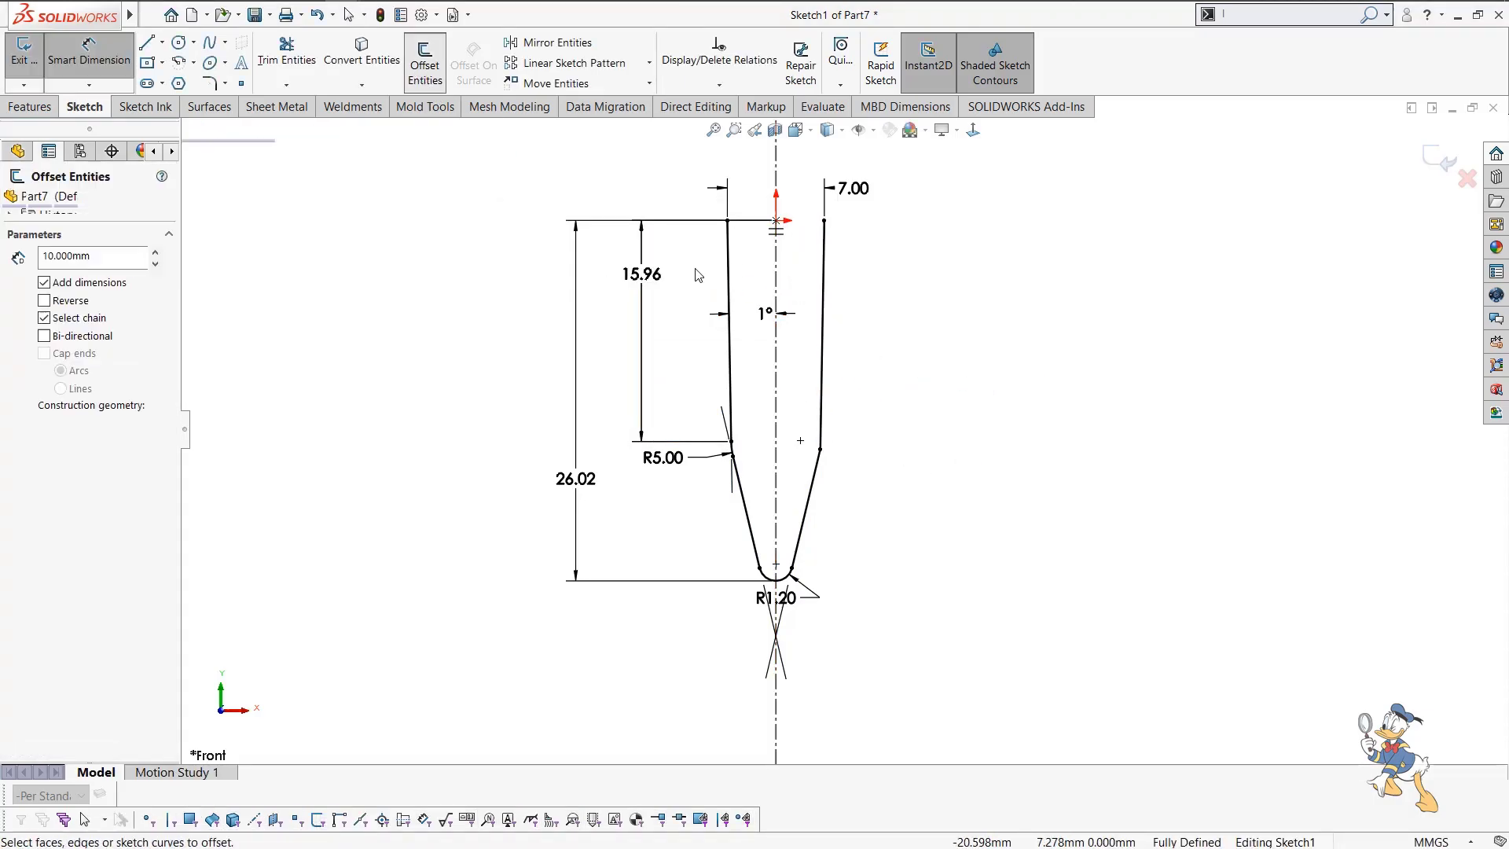
click(727, 277)
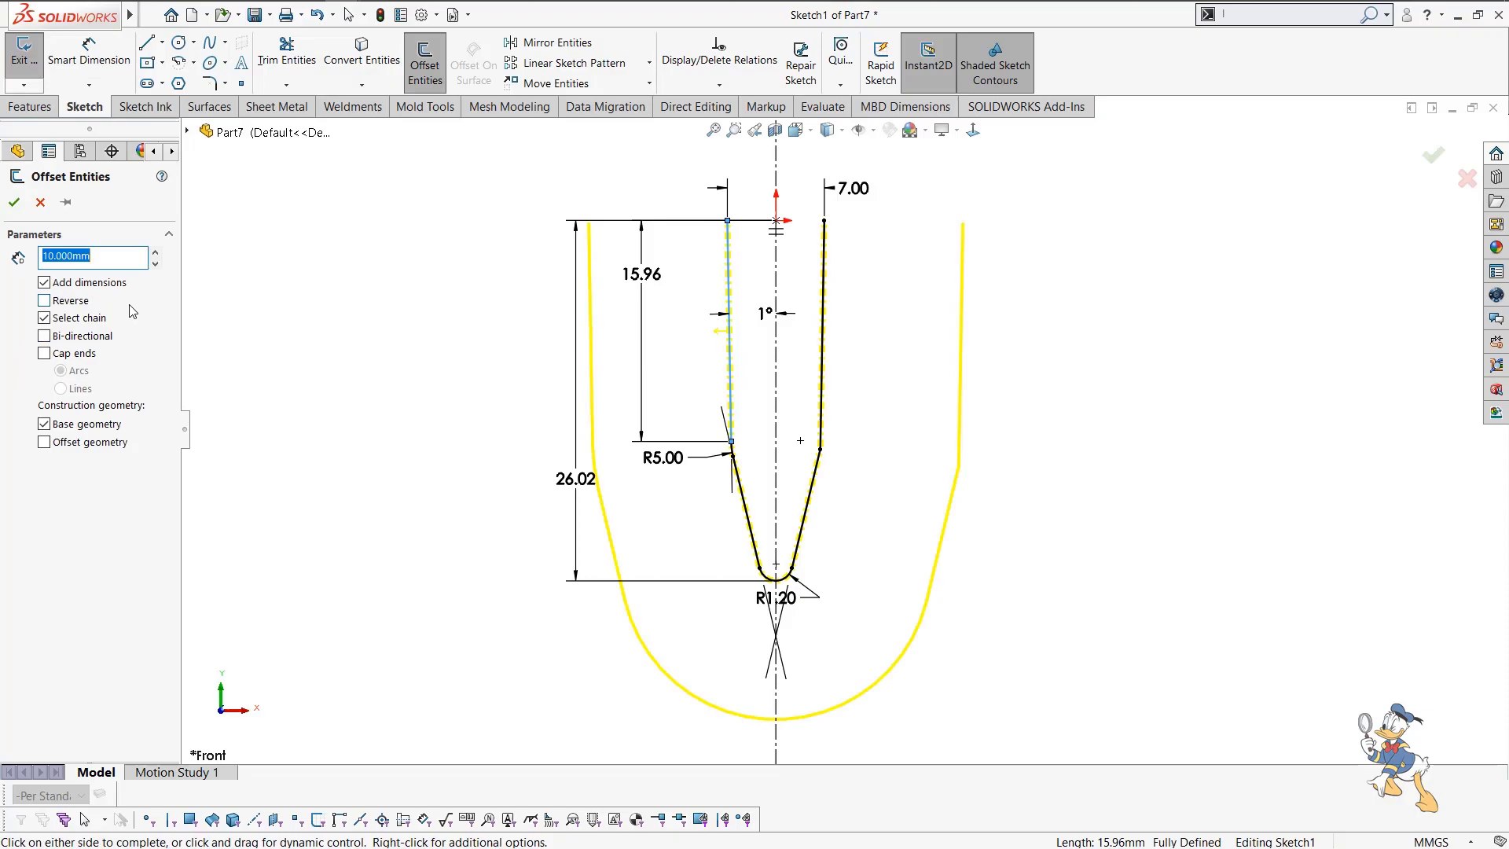
key(Return)
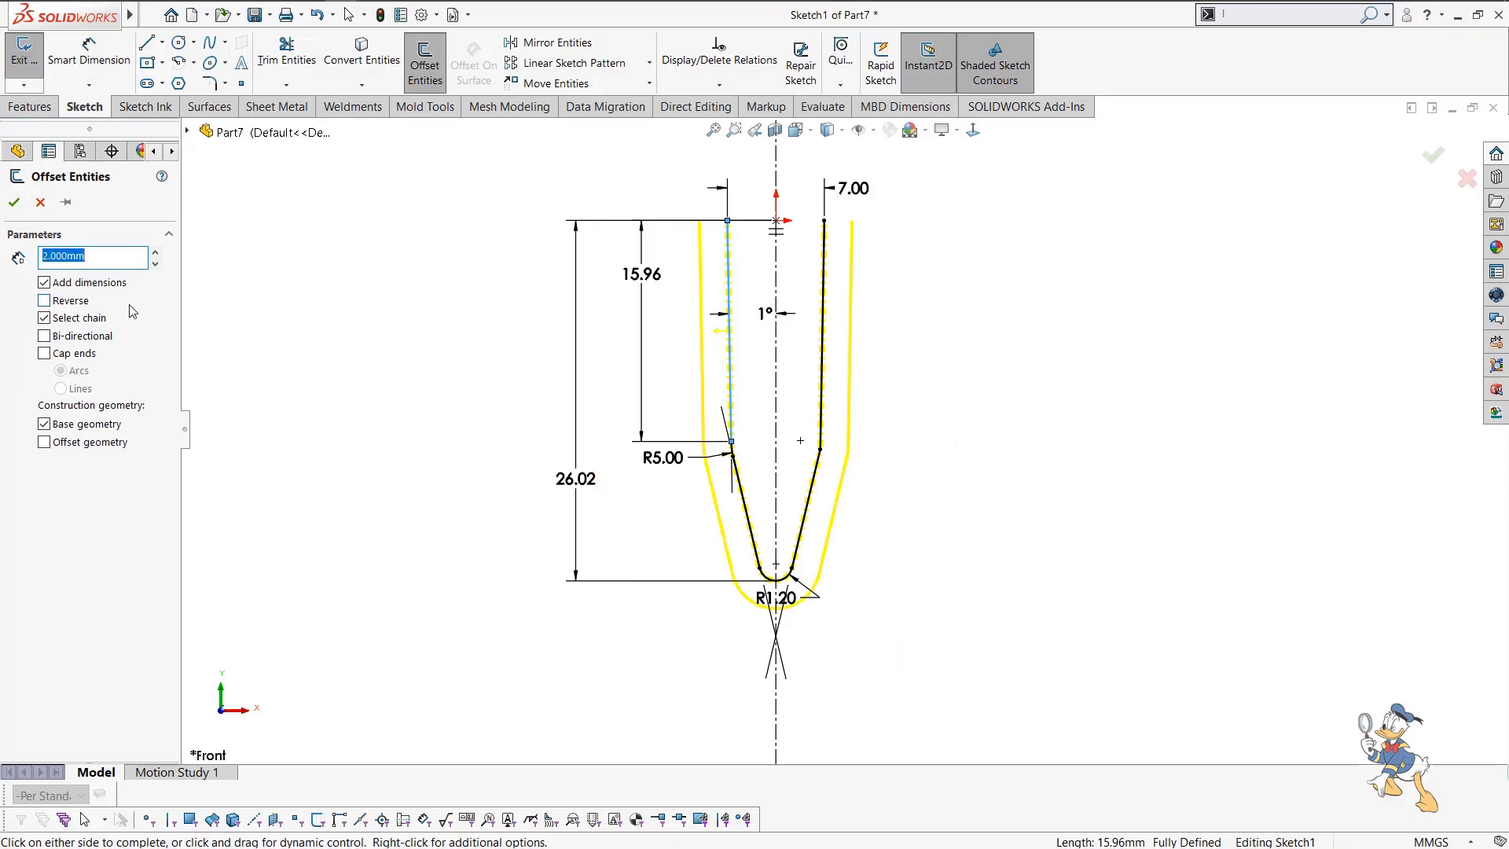
key(Return)
key(Return)
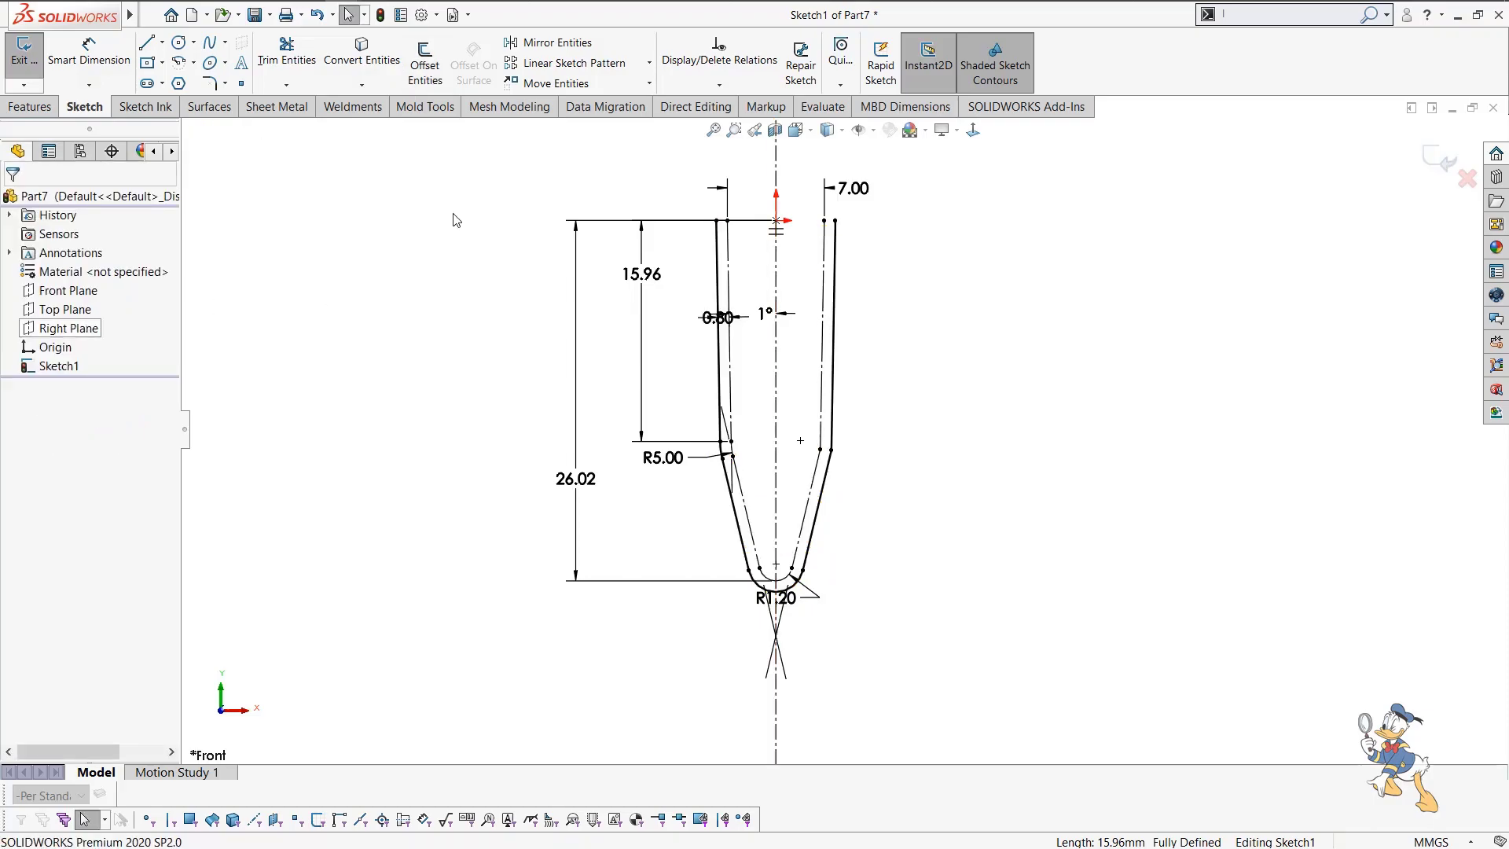
key(ctrl+z)
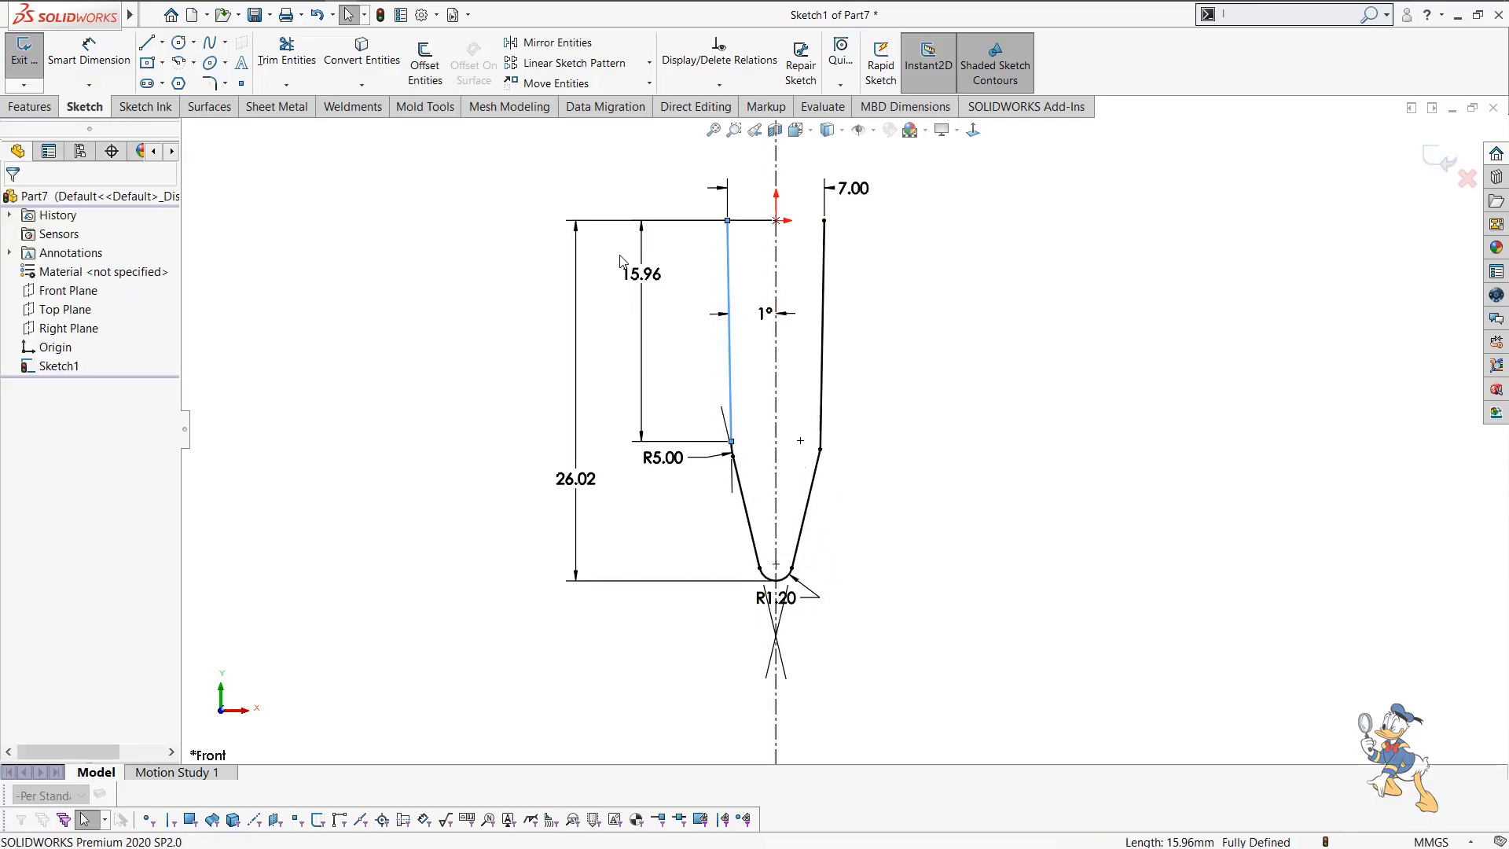
Offset the profile chain outward by 0.8 mm without making the base construction geometry, and close the left wall's upper end with a line.
click(424, 63)
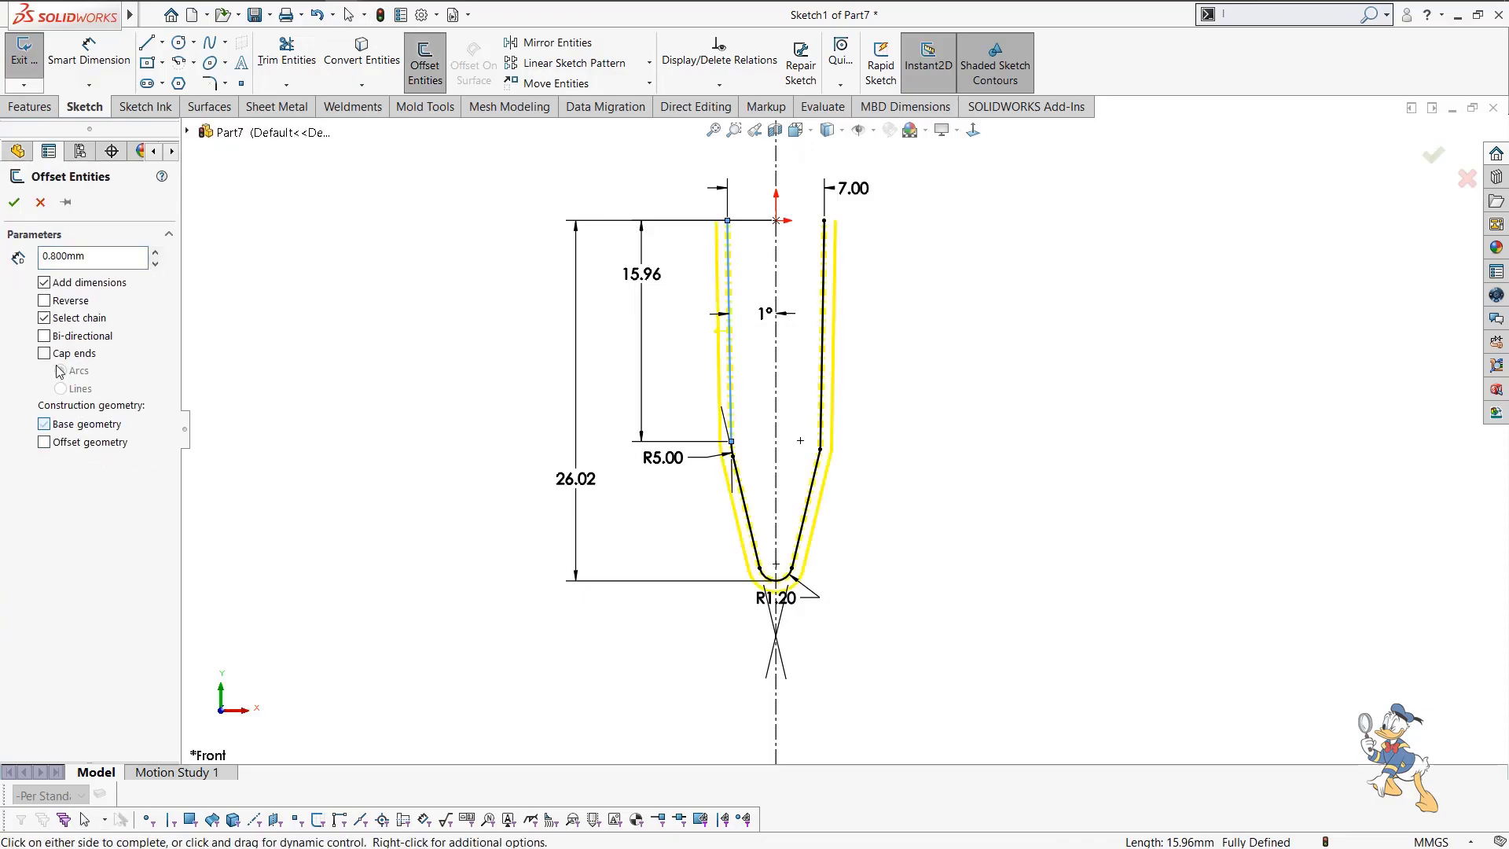
click(16, 203)
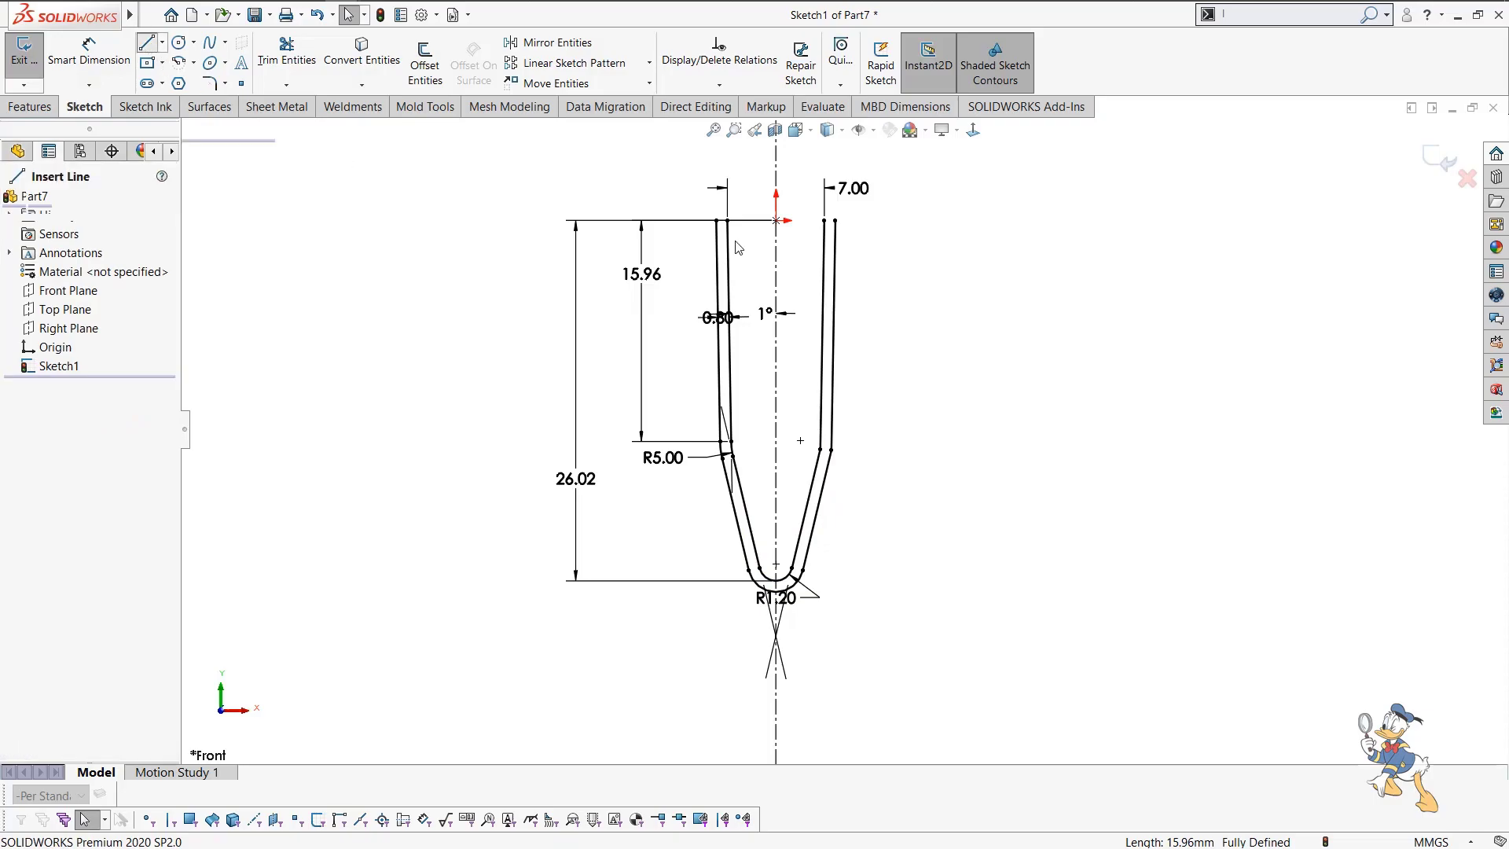
scroll(734, 236, down, 1)
click(715, 226)
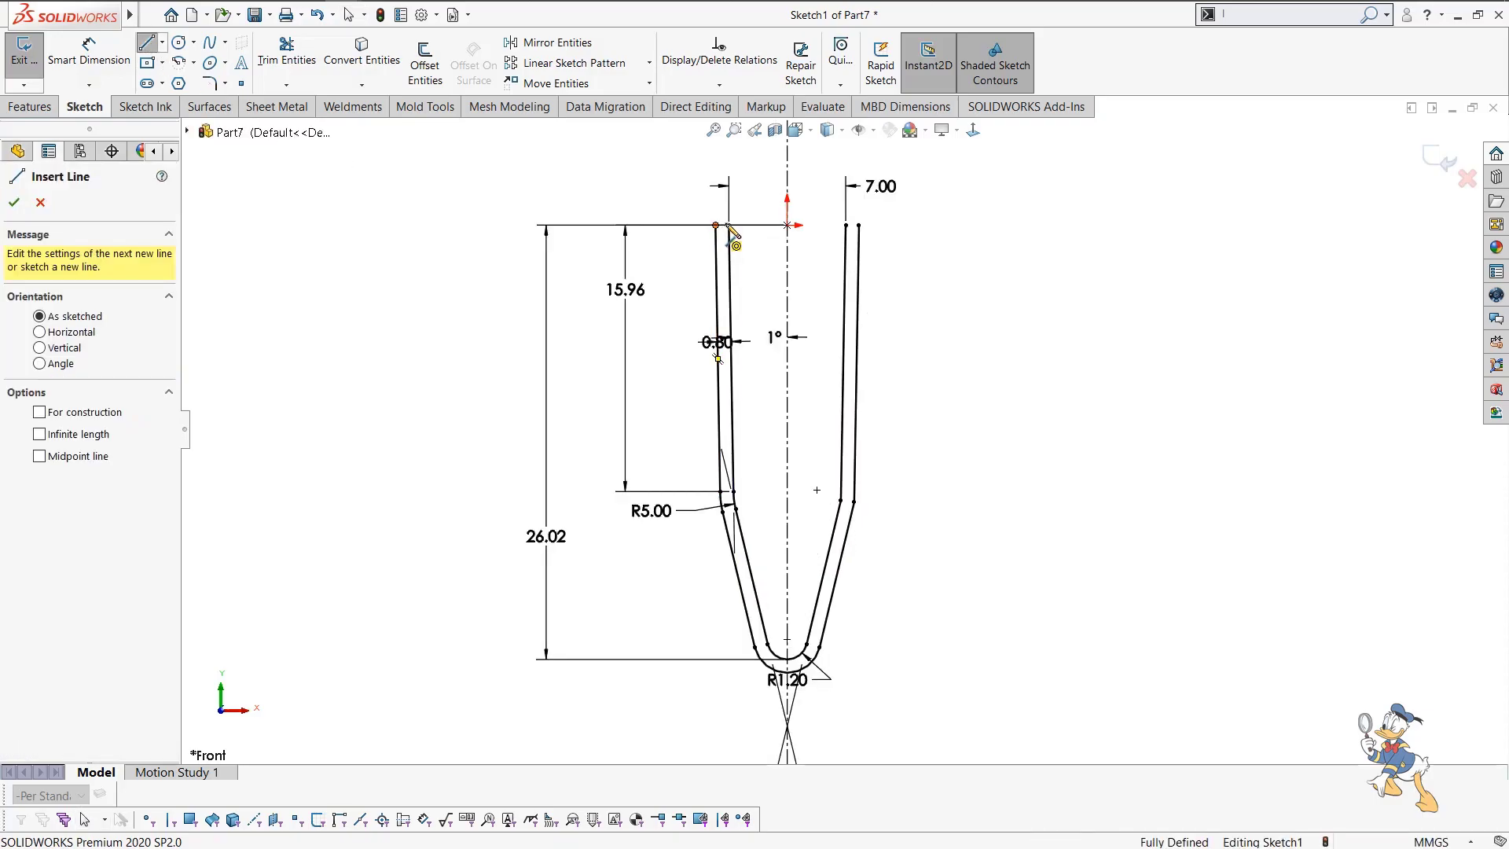
click(730, 227)
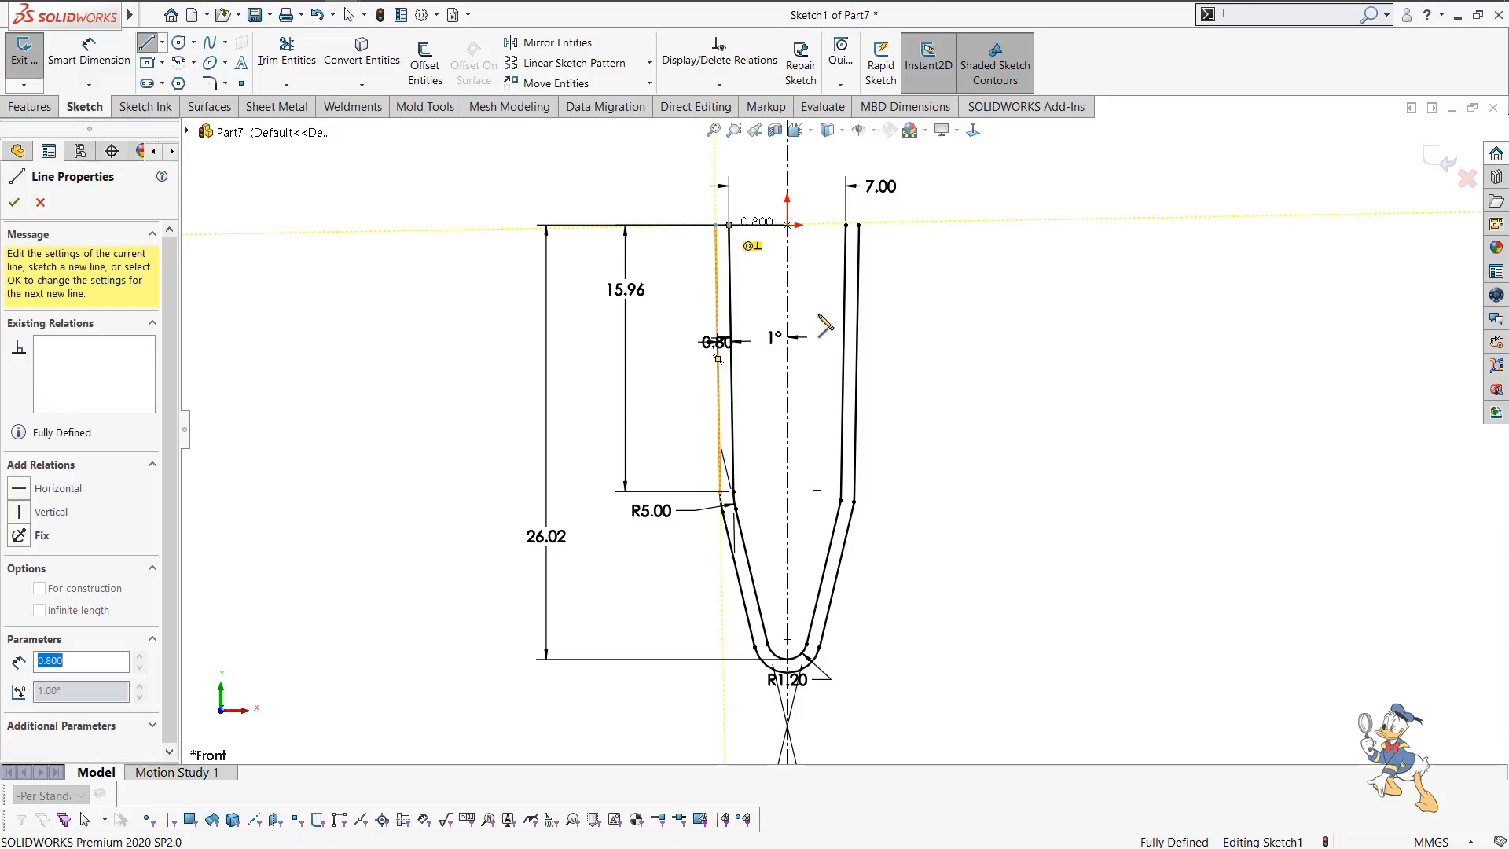
key(Escape)
key(Escape)
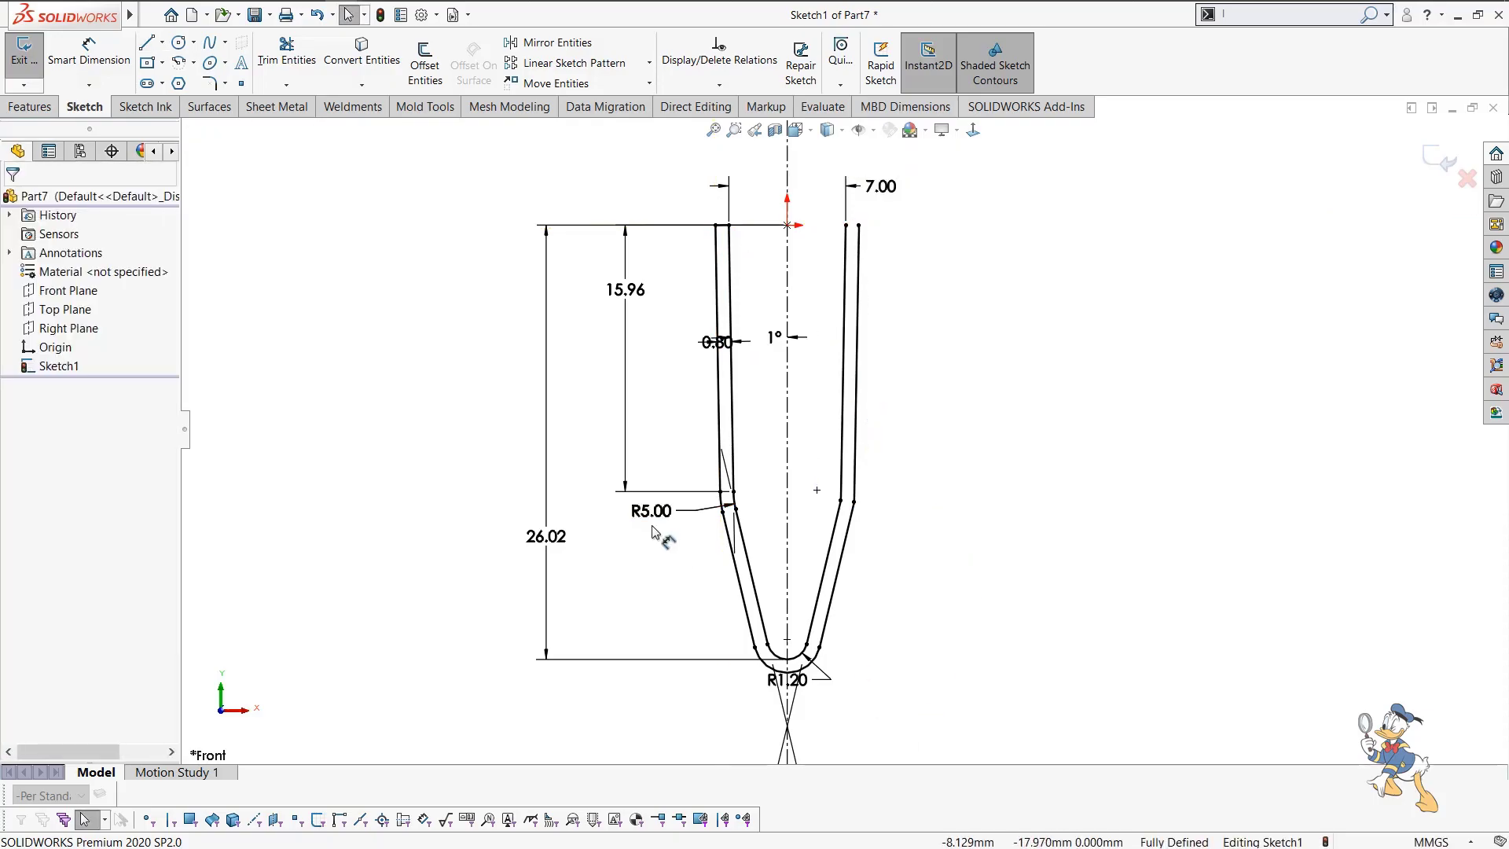
Draw a short vertical line on the centerline joining the inner and outer arcs at the tip.
key(l)
scroll(786, 668, down, 3)
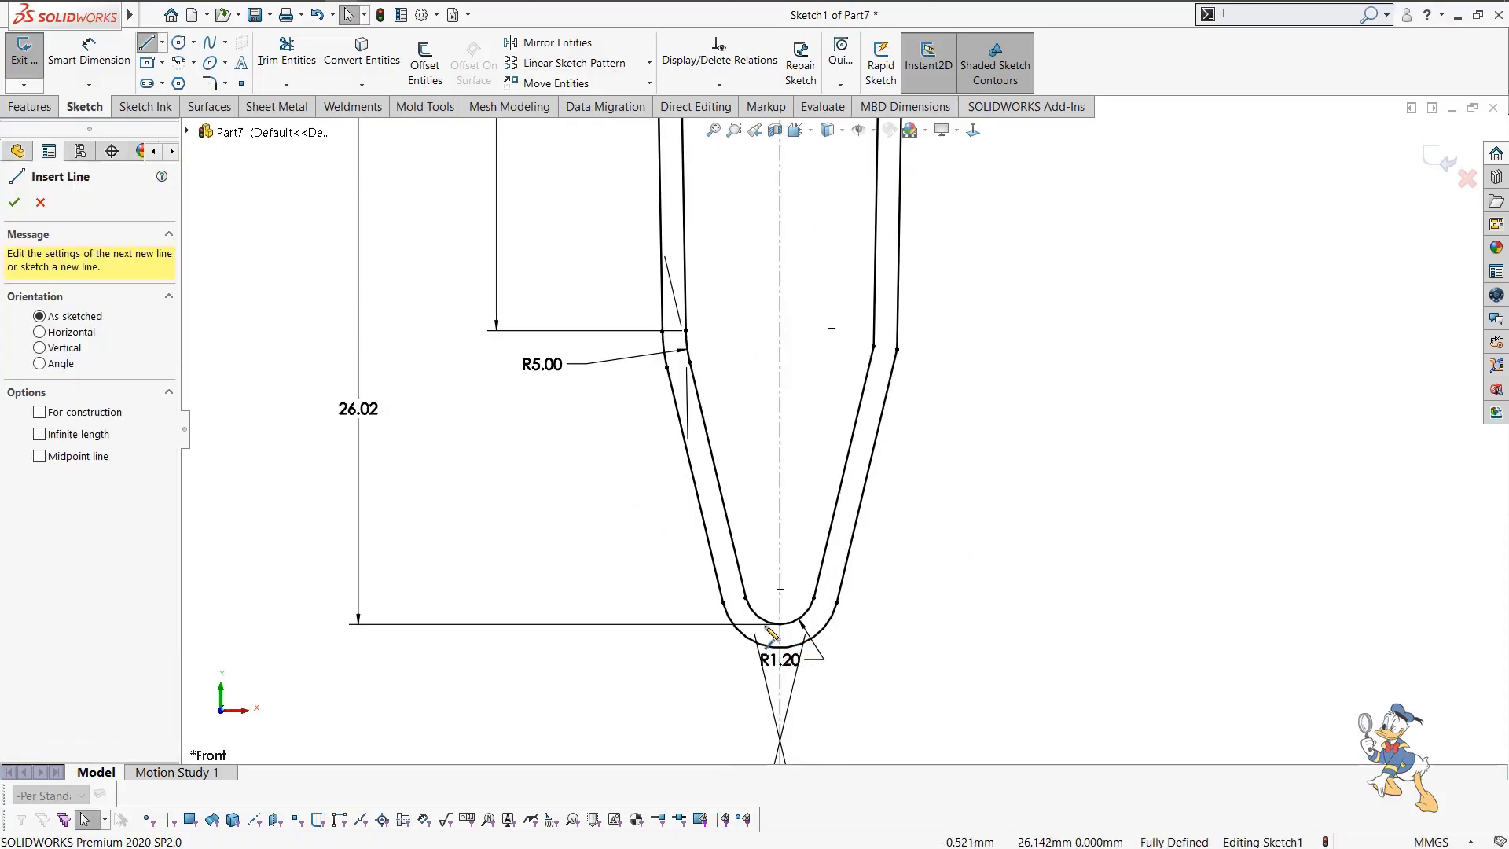
click(780, 647)
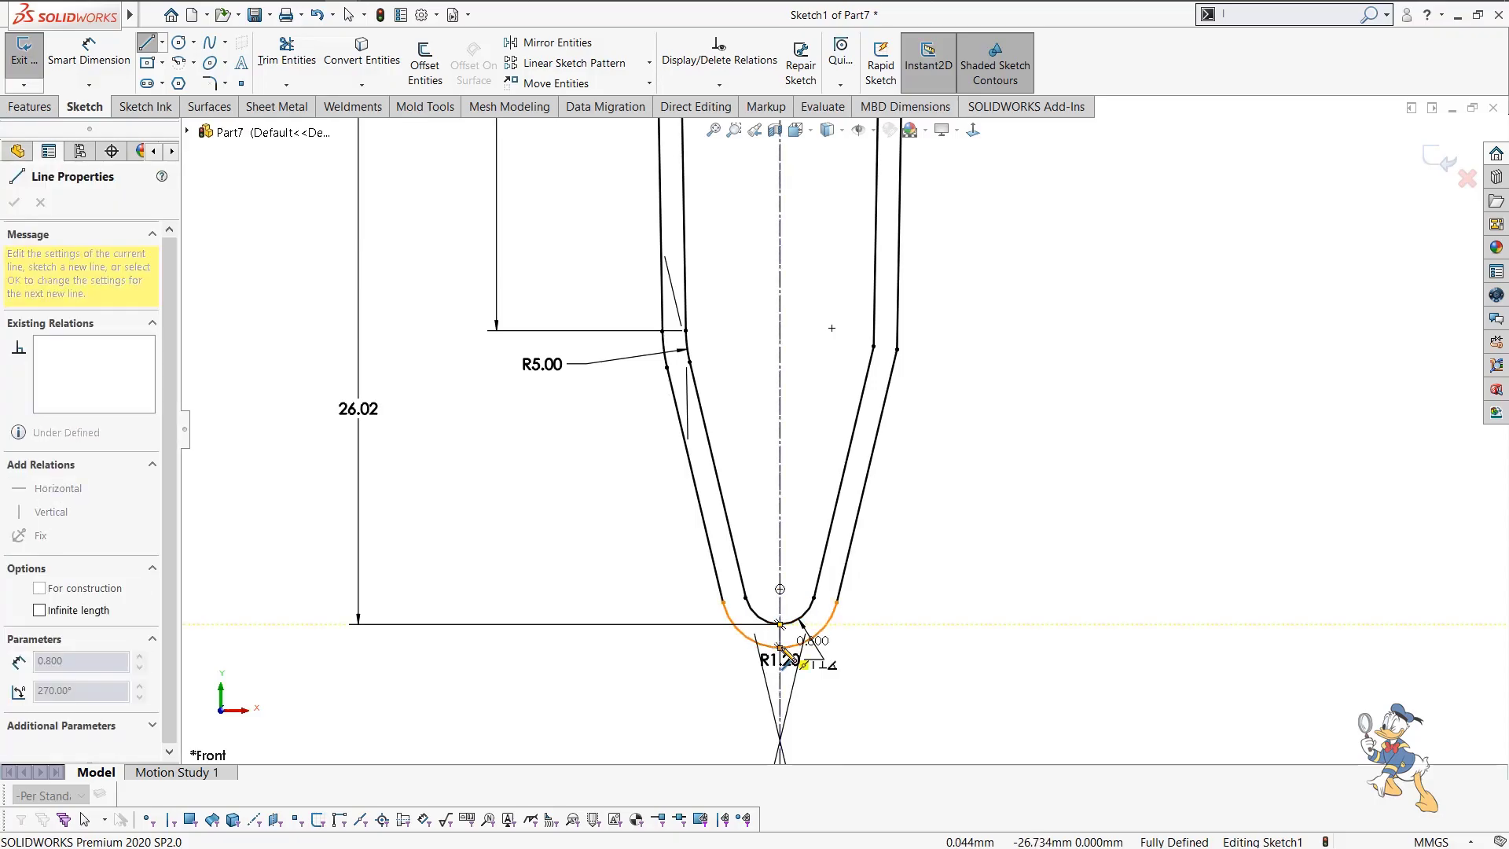
key(Escape)
key(Escape)
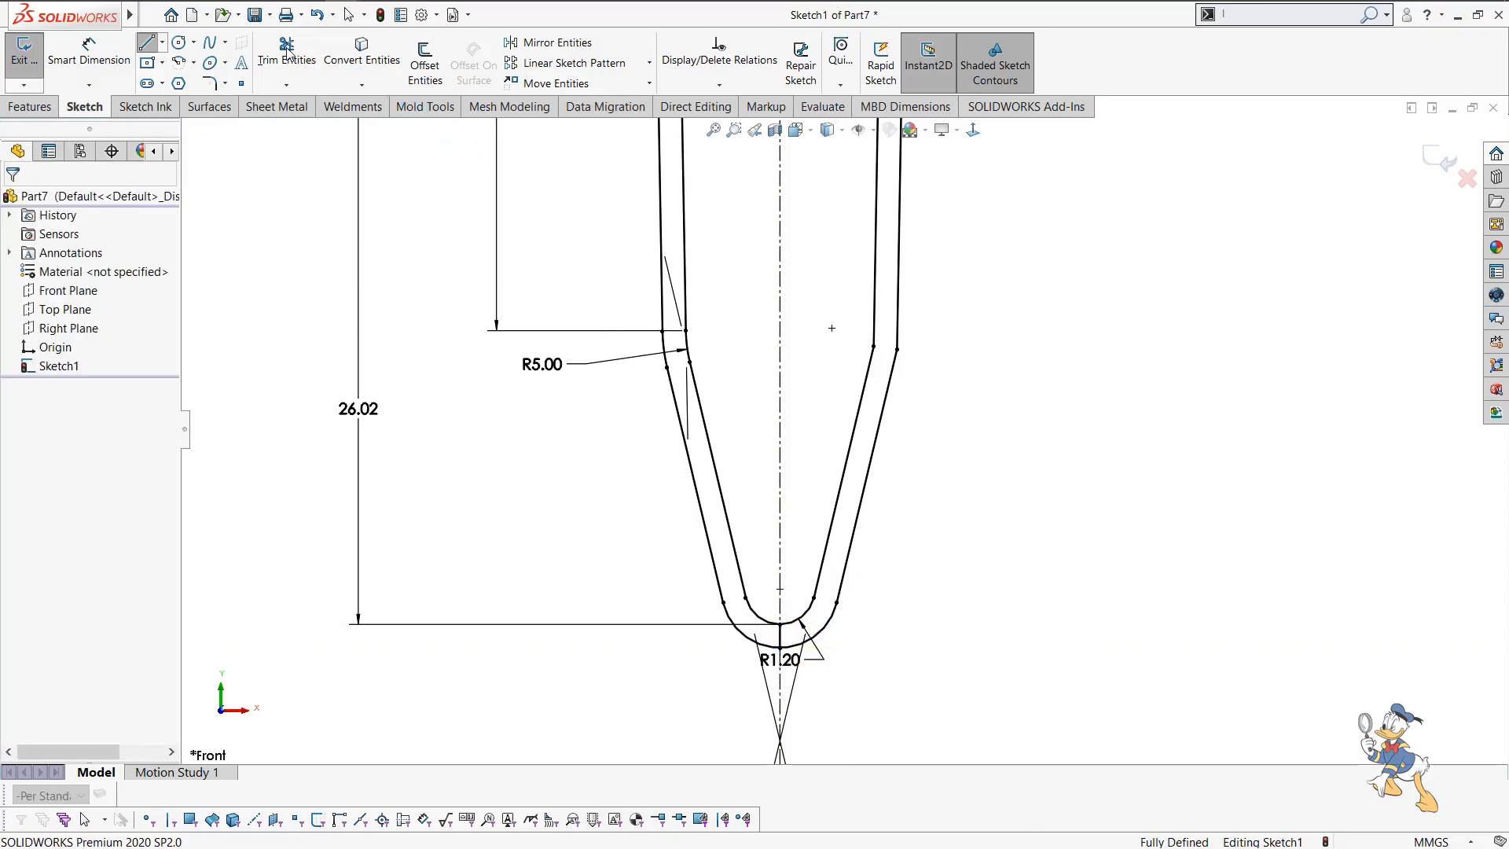
Trim away the portions of both tip arcs that lie right of the centerline.
drag(846, 689, 794, 588)
key(Escape)
scroll(864, 421, up, 3)
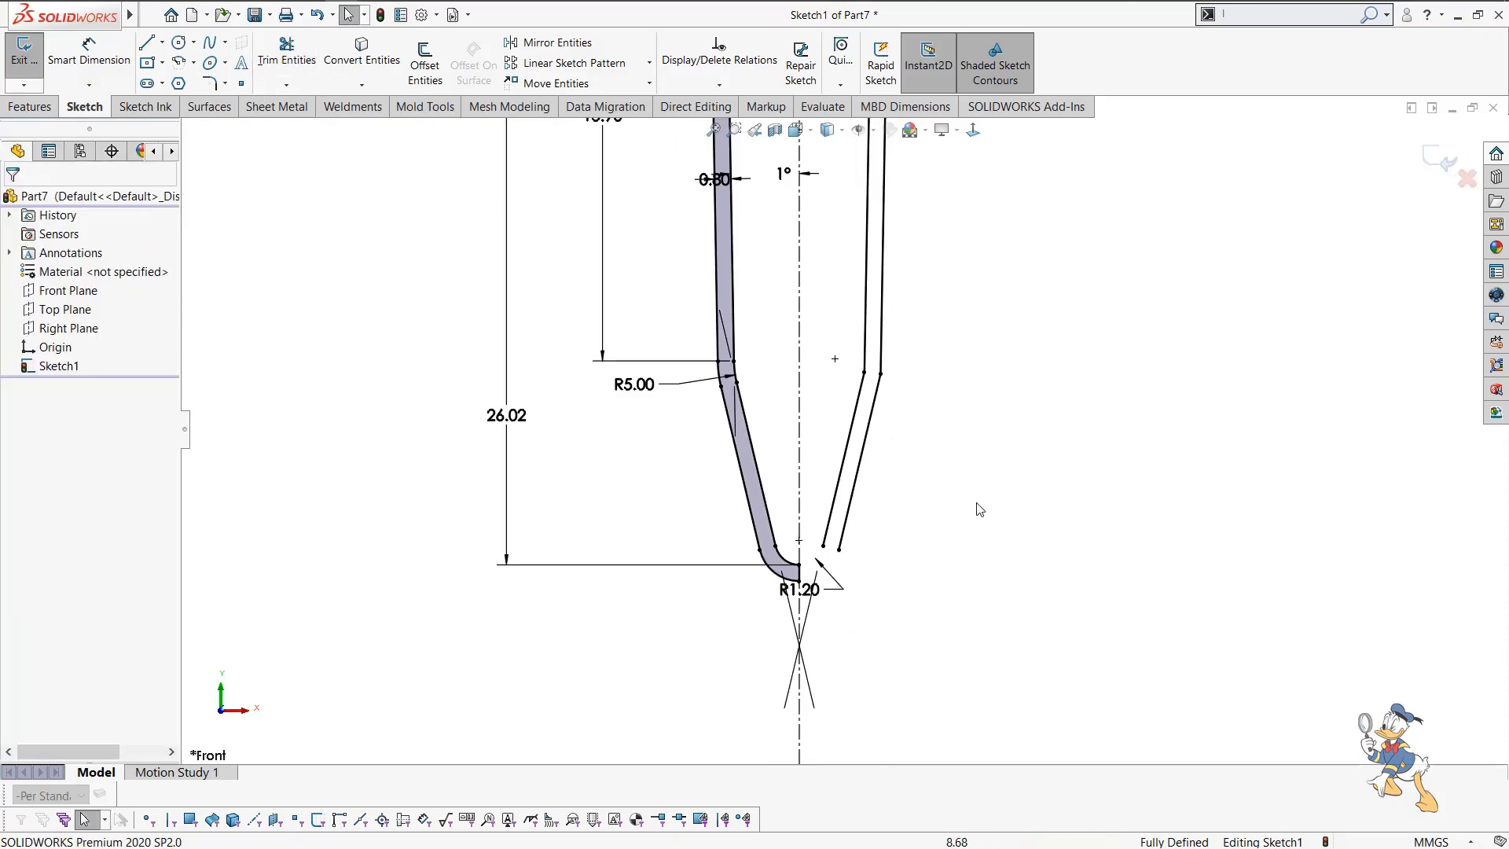
Convert the four remaining lines right of the centerline to construction geometry.
drag(976, 503, 833, 323)
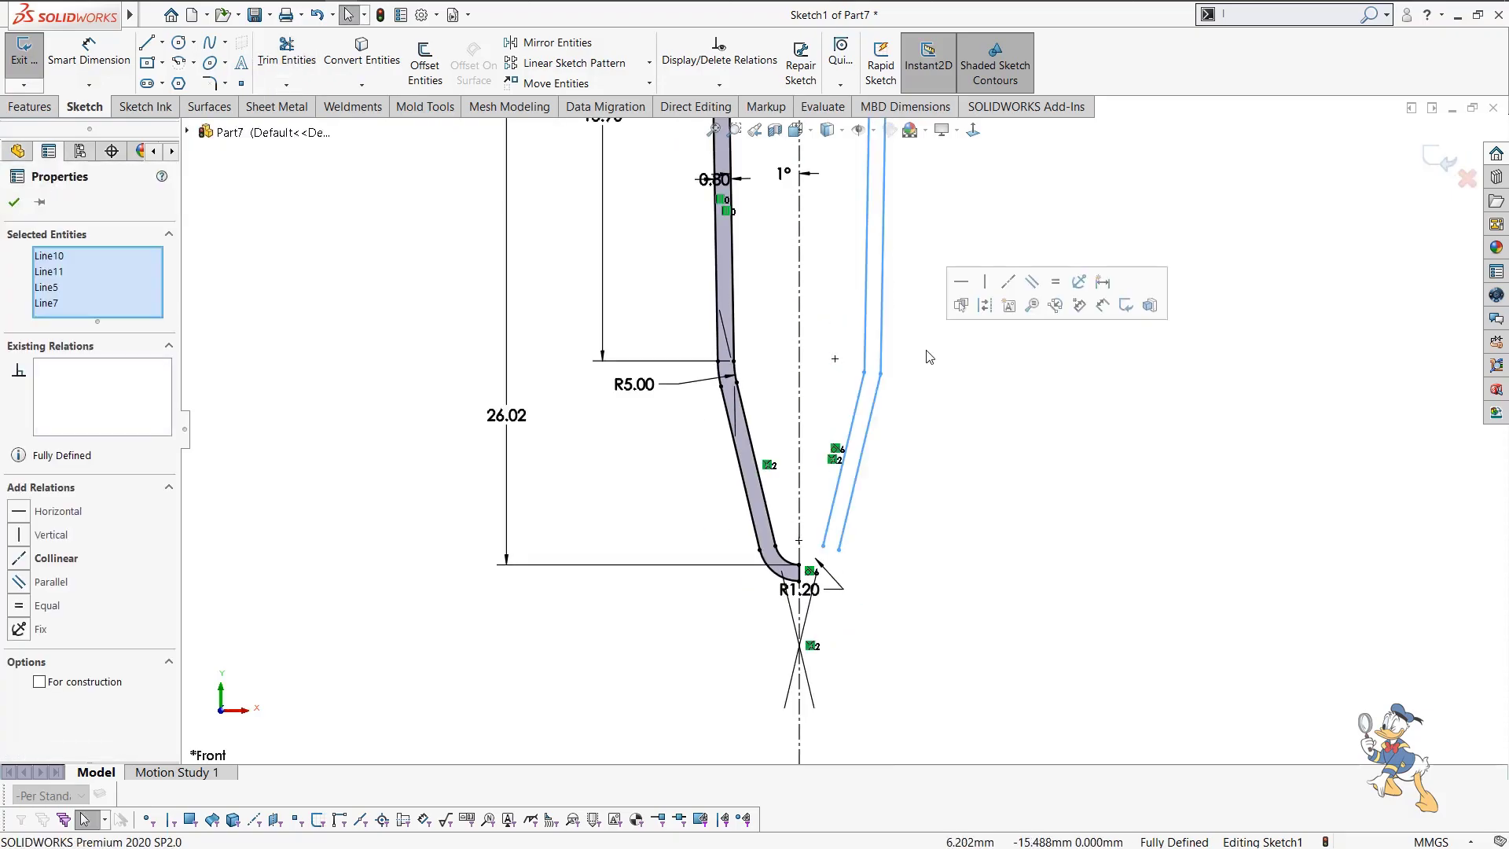
click(961, 305)
scroll(936, 459, up, 2)
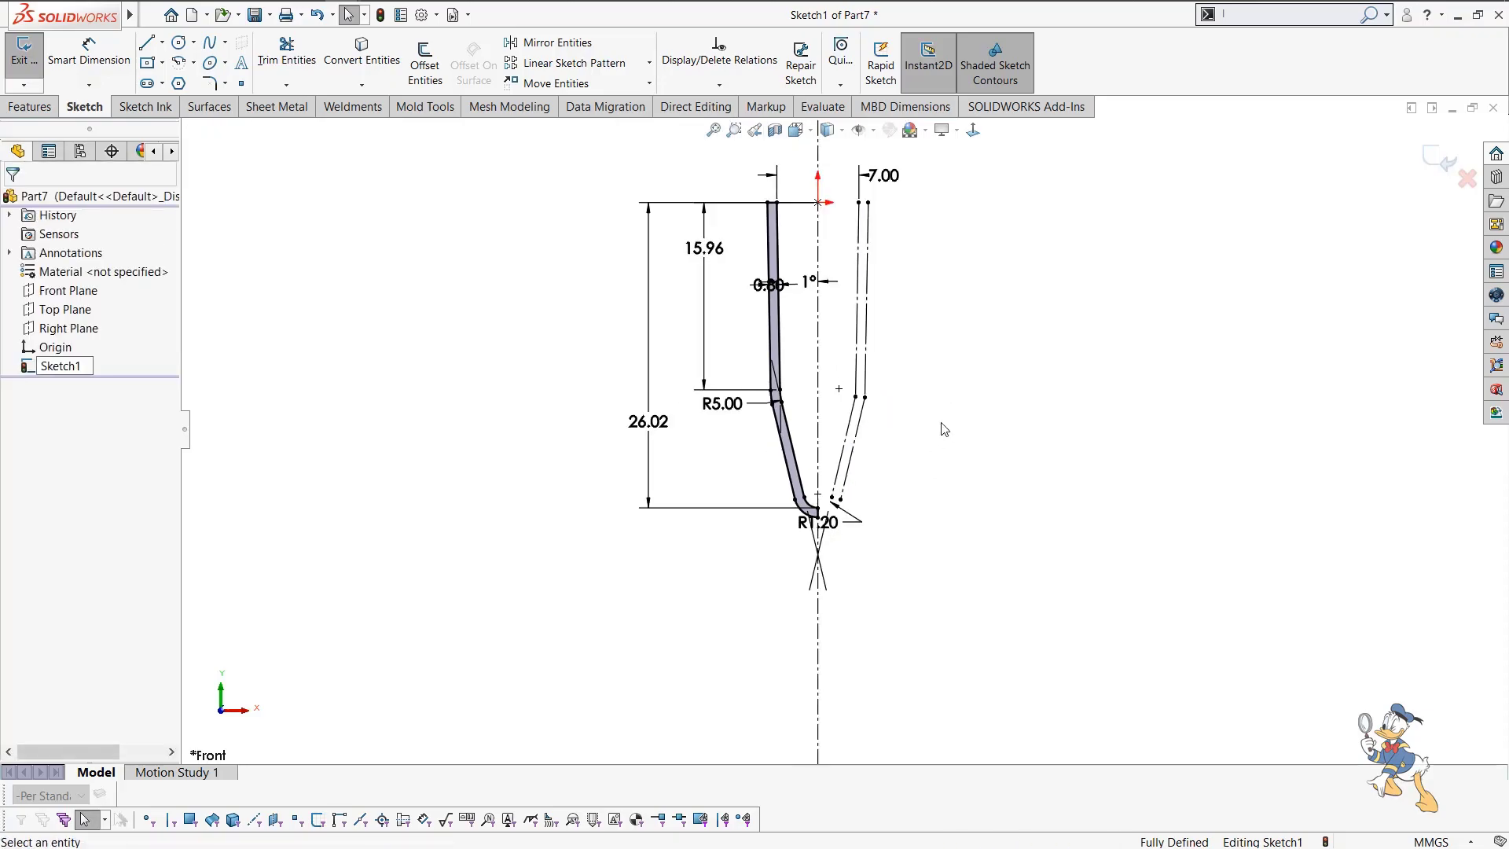
Revolve the closed left wall profile 360 degrees about the vertical centerline.
click(44, 110)
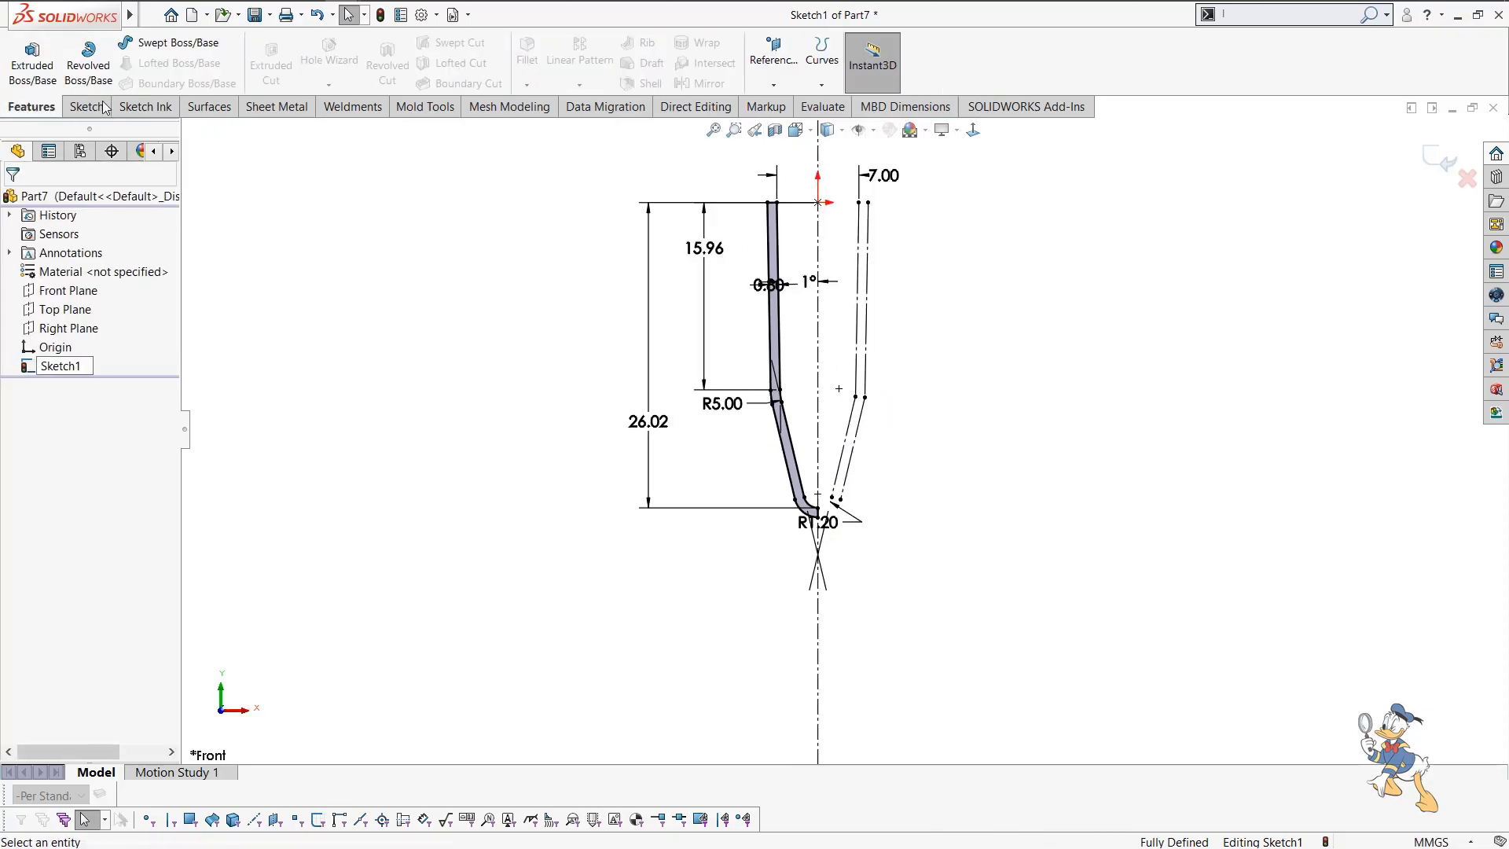
click(93, 68)
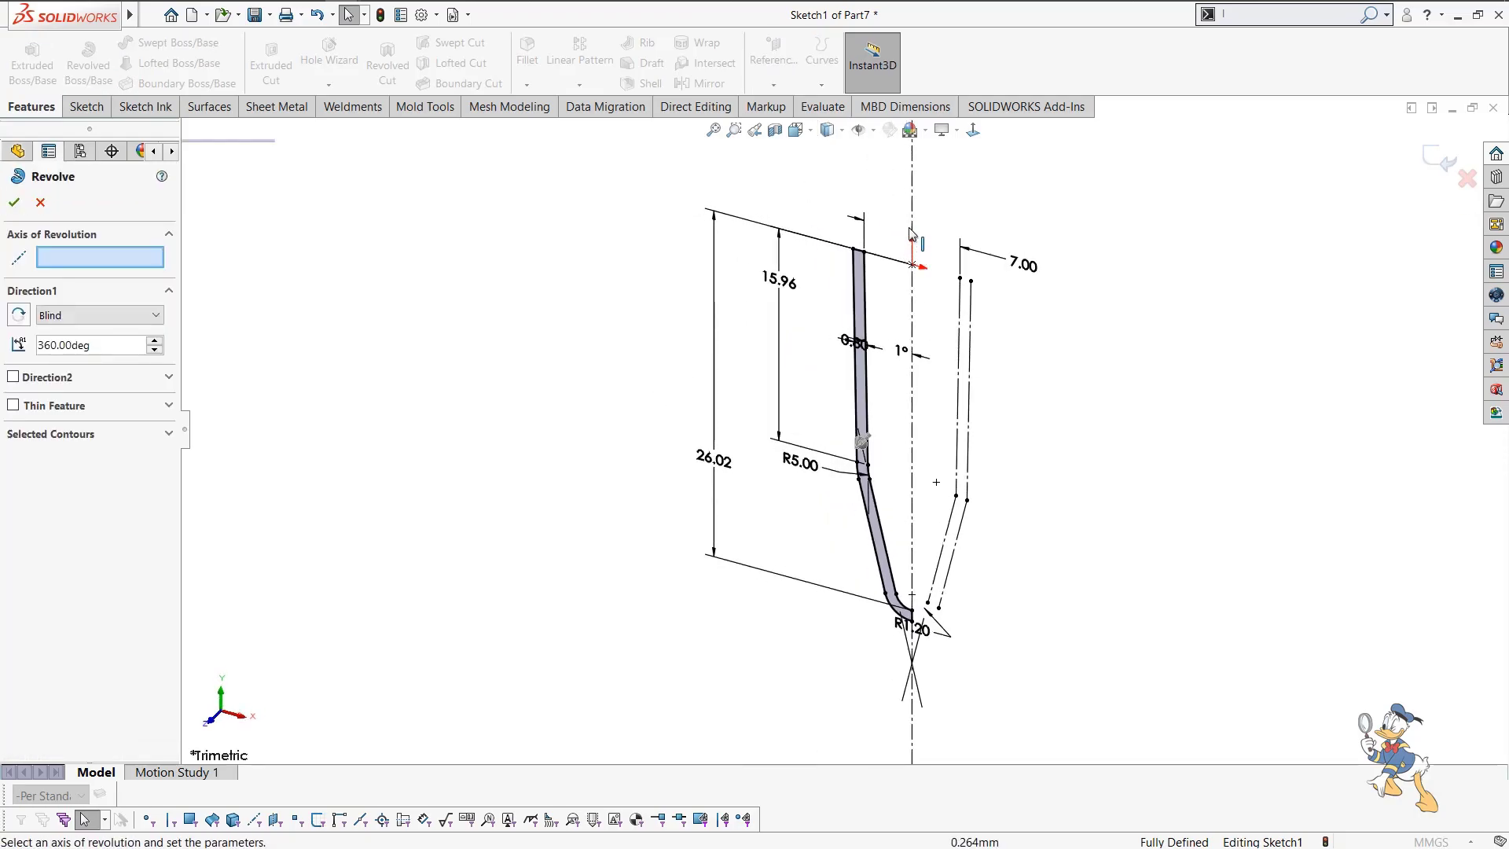
click(910, 223)
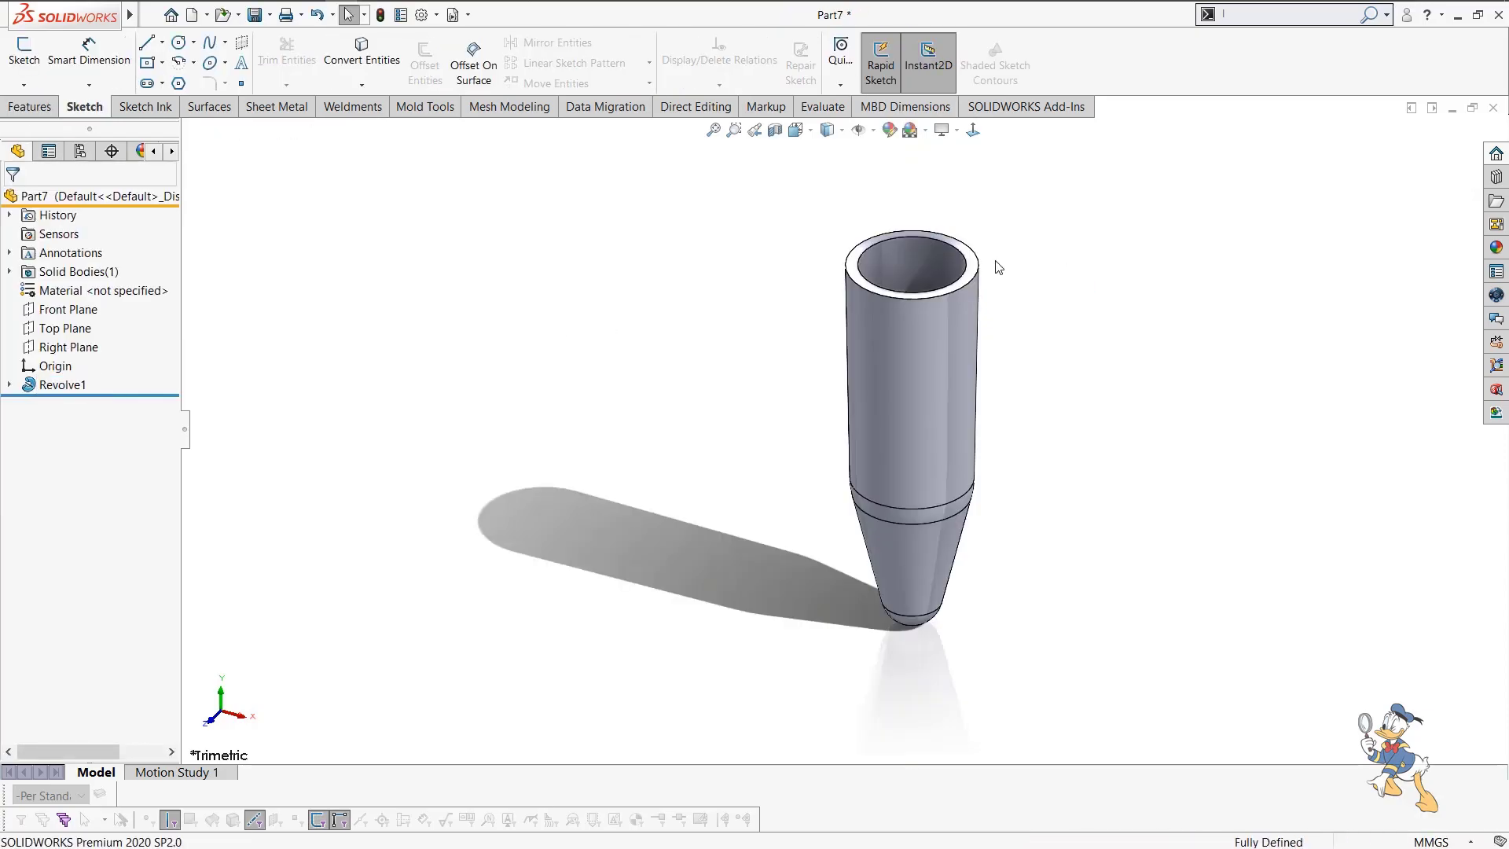
Start a sketch on the tube's top annular face and convert its outer circular edge into sketch geometry.
click(960, 266)
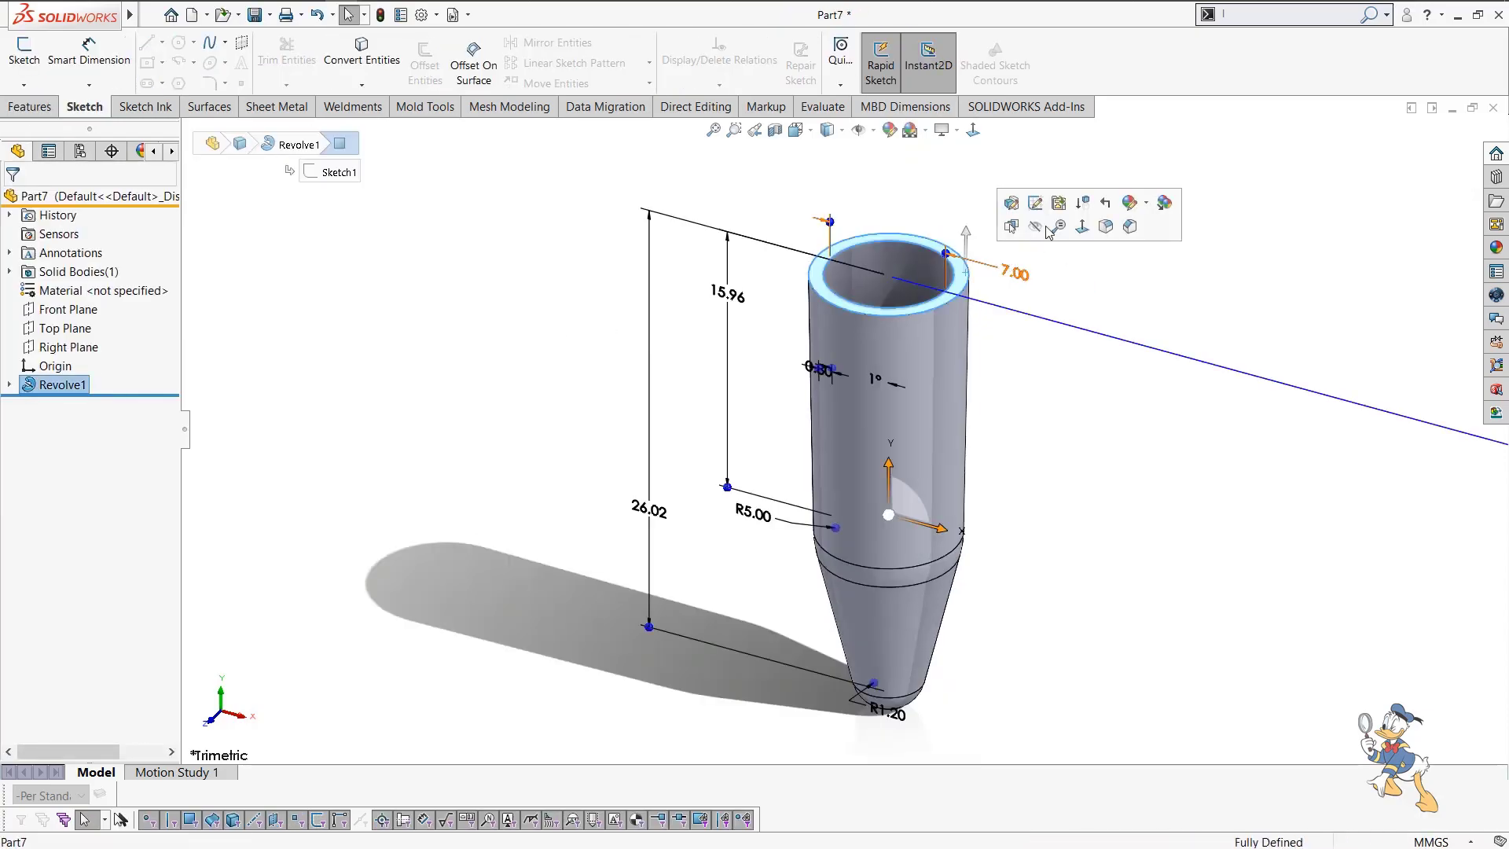
middle_drag(936, 578, 1017, 583)
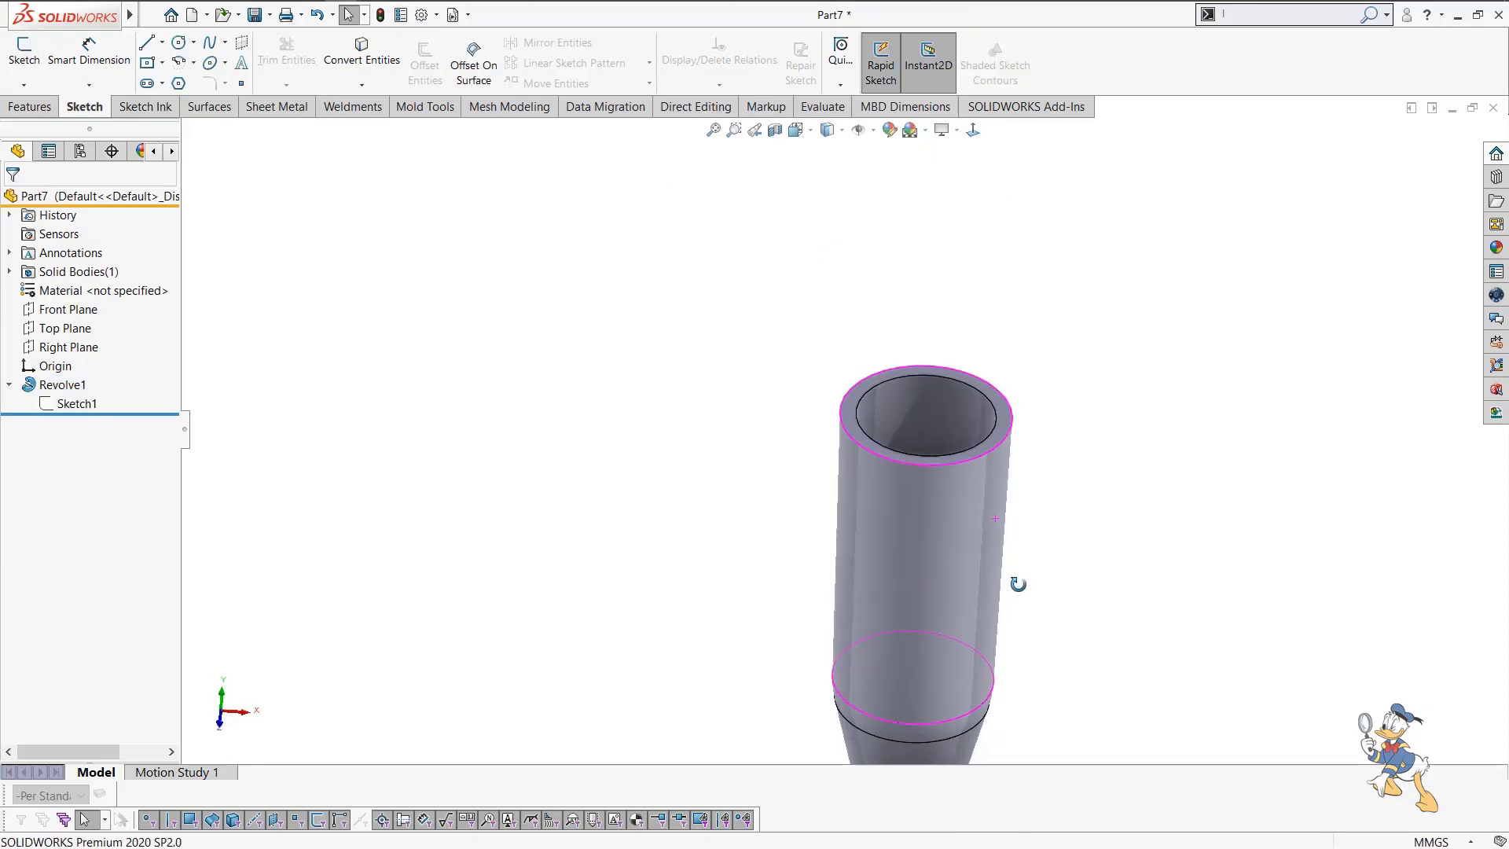
scroll(1007, 395, down, 6)
click(912, 457)
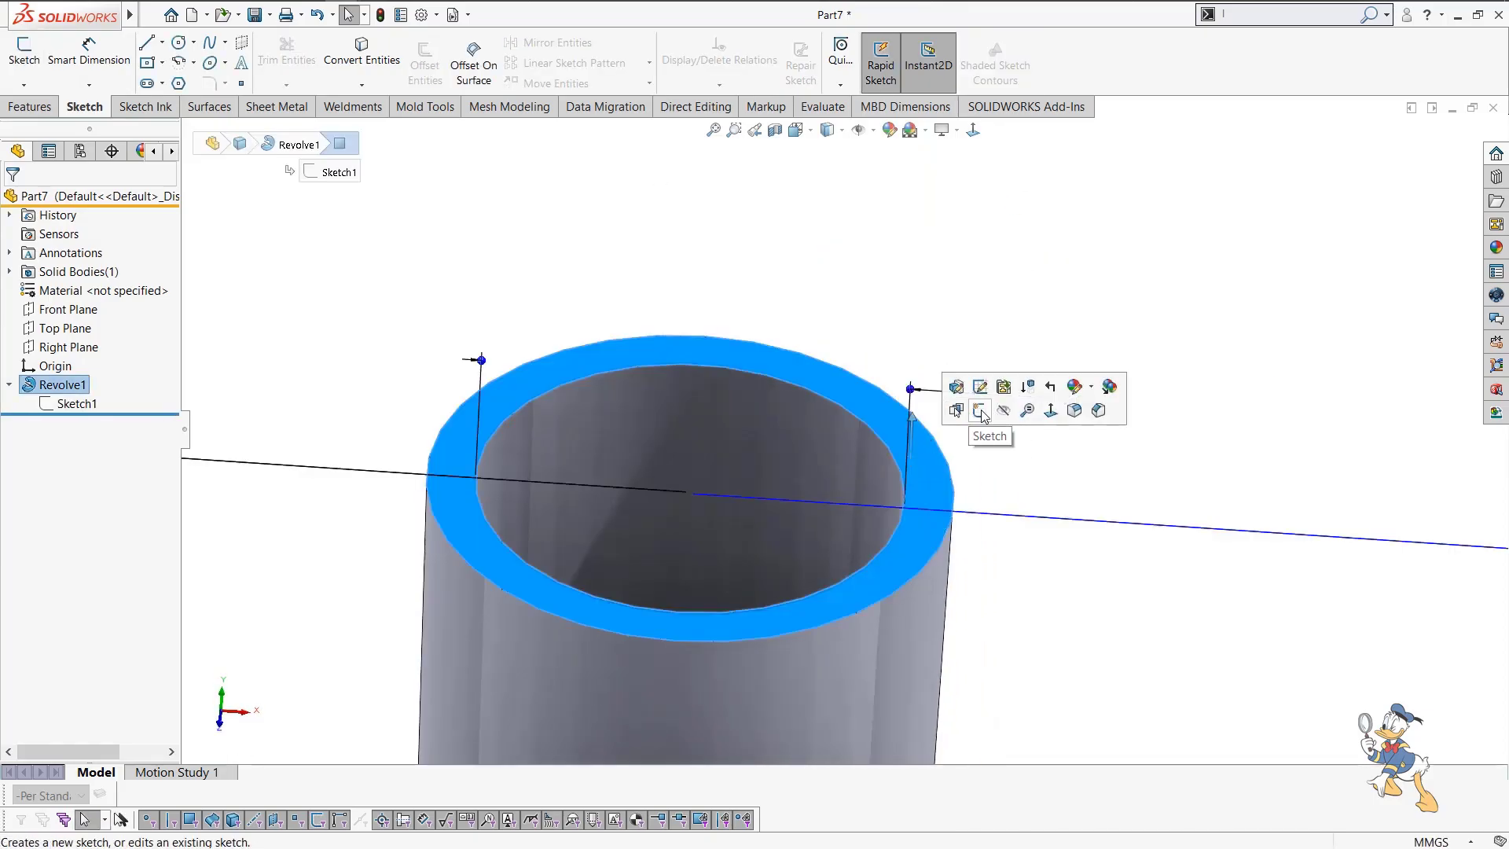
click(980, 410)
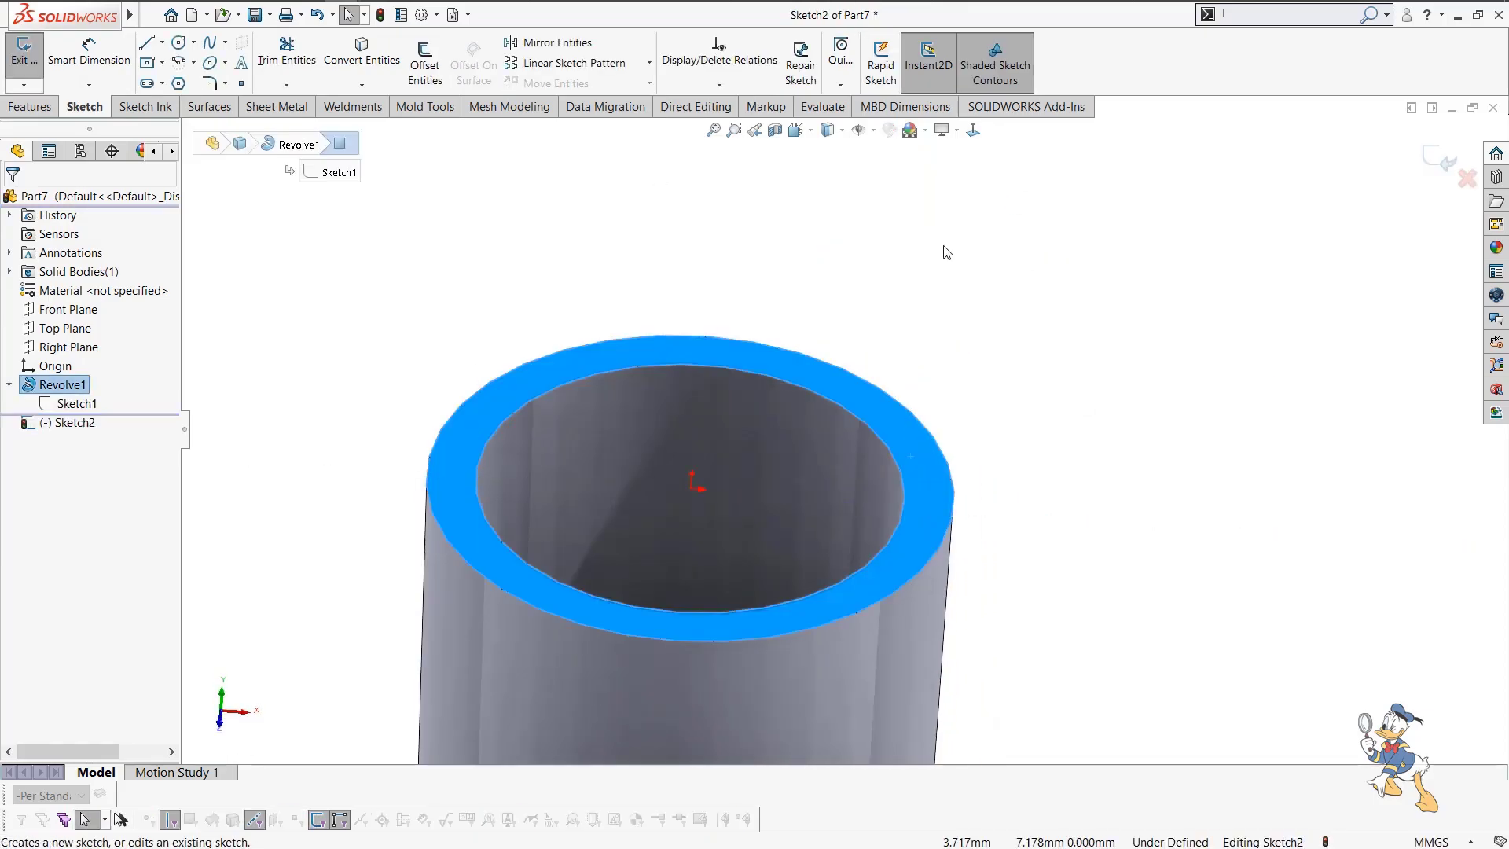
click(893, 399)
key(c)
scroll(893, 398, up, 3)
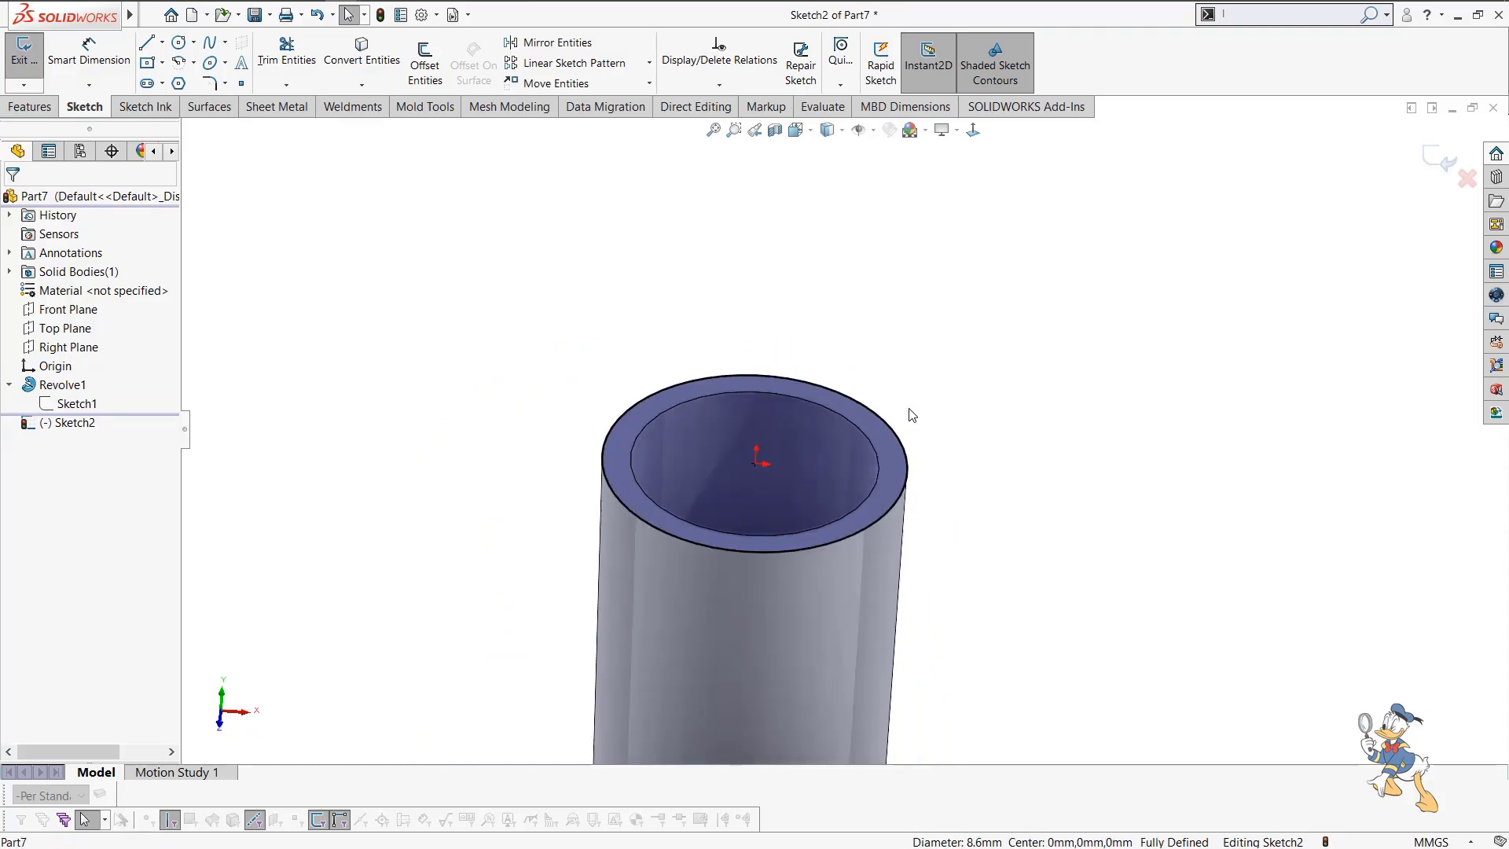
Offset the converted outer circle outward by 1.2 mm, keeping the offset dimension.
click(425, 75)
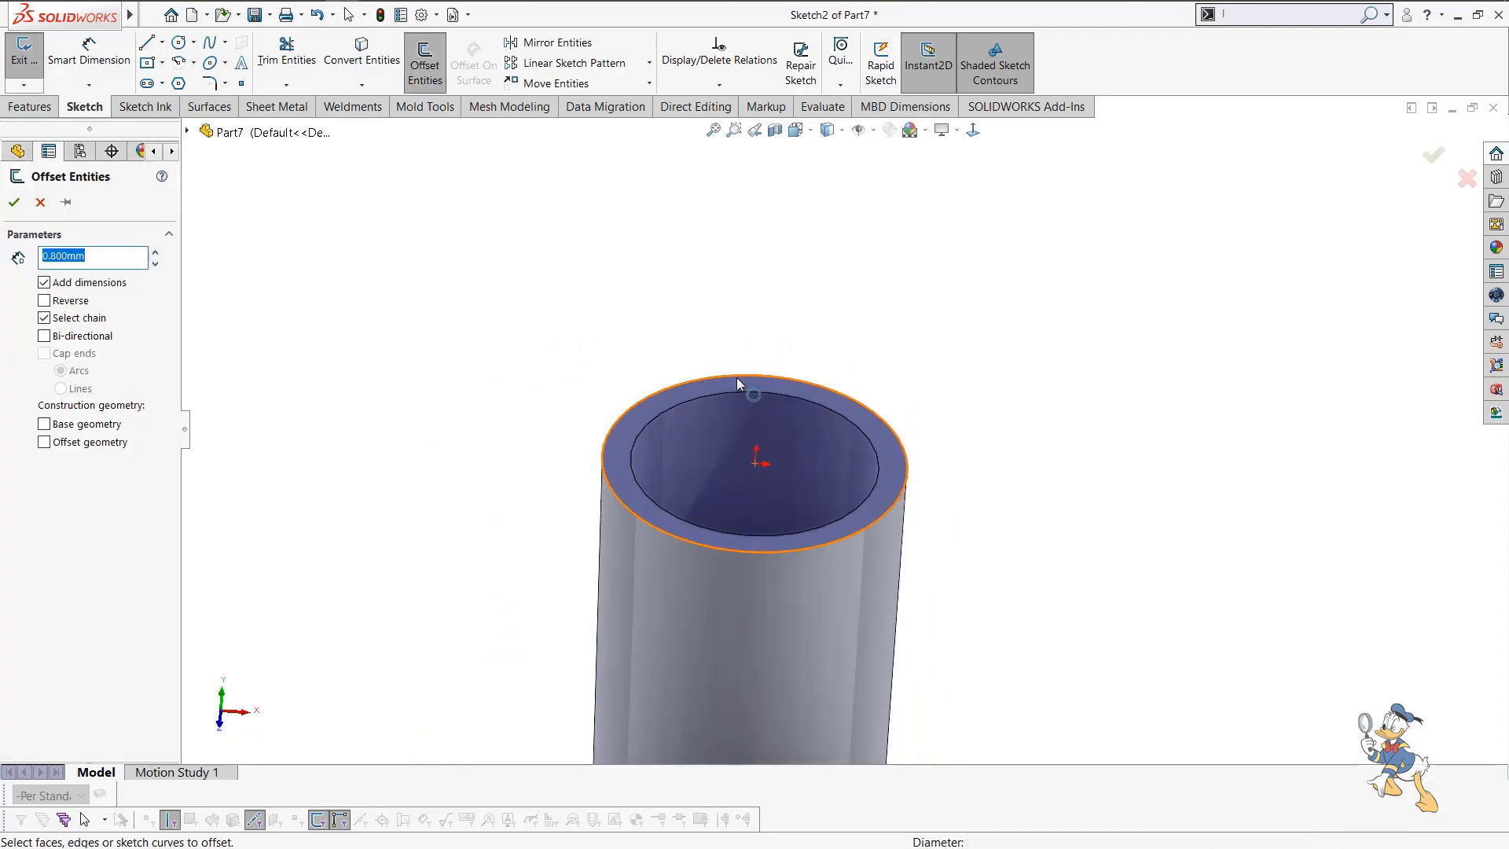
click(737, 381)
text(2)
key(Return)
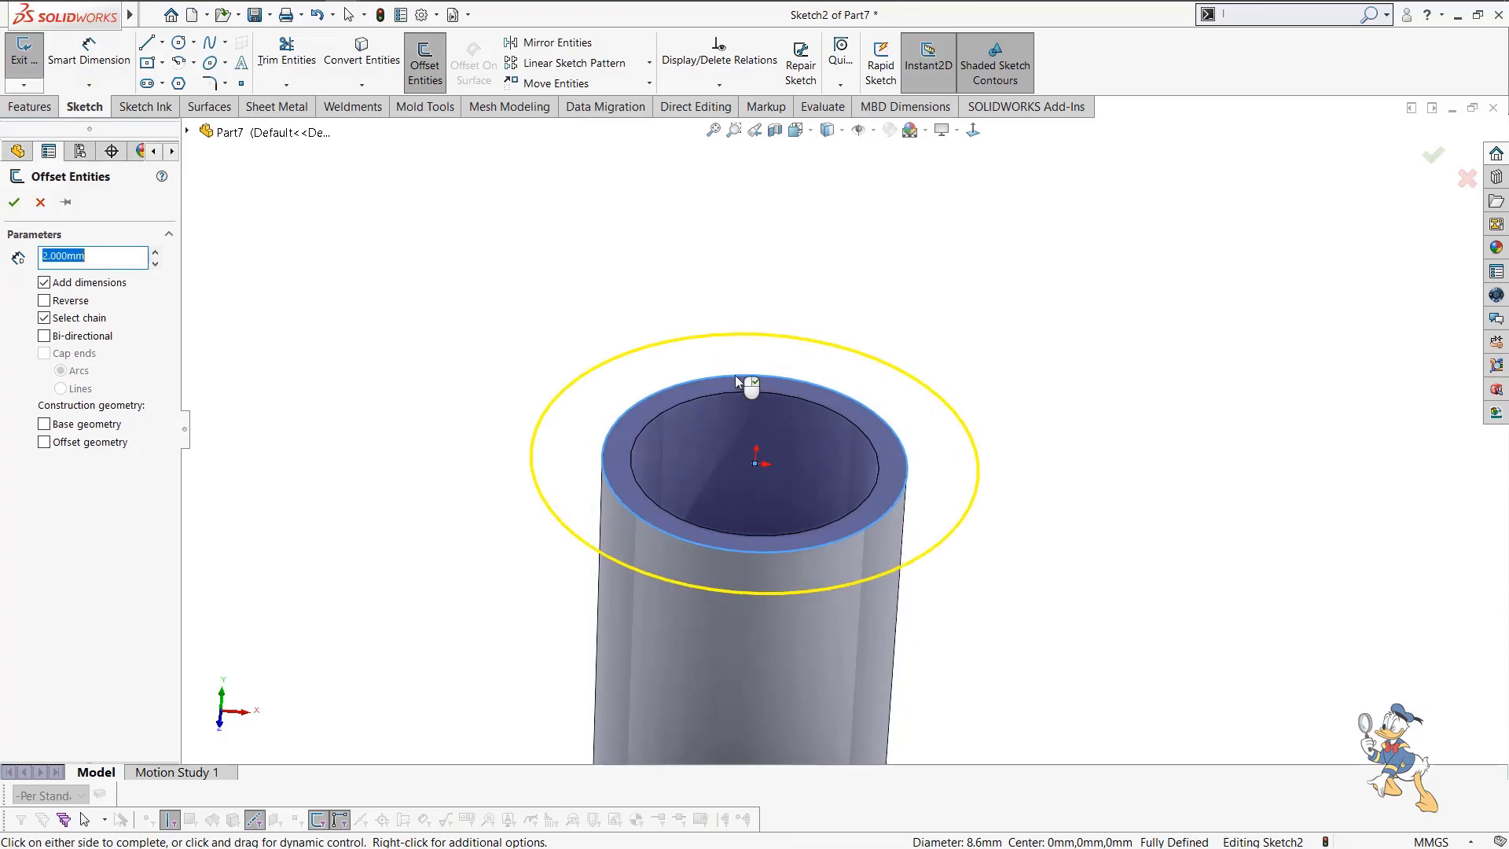
text(1.2)
key(Return)
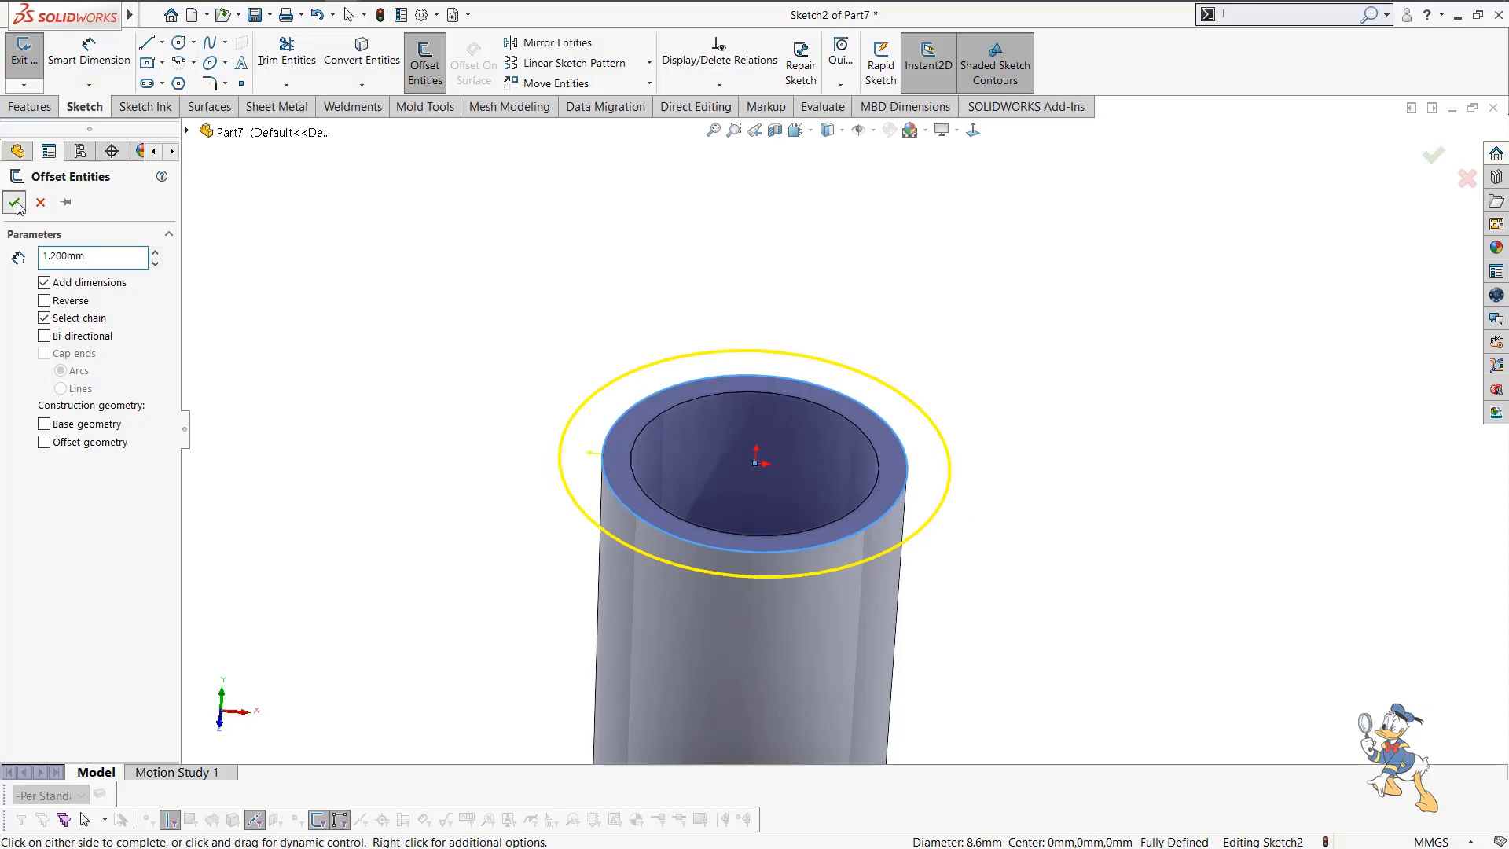
click(17, 205)
Begin a boss extrusion of the ring sketch with its start condition set to Offset.
key(e)
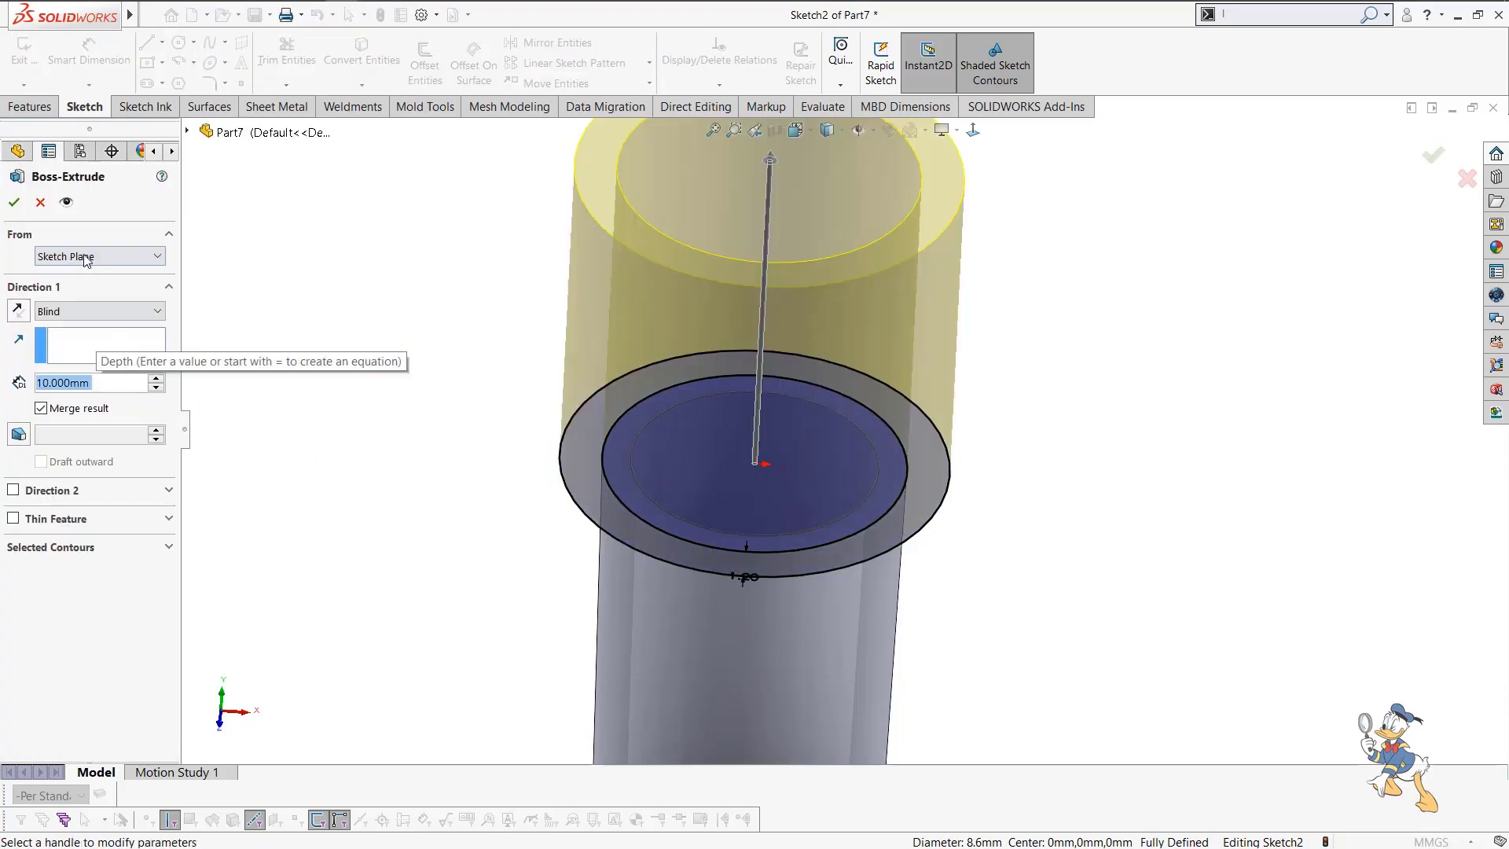
click(85, 259)
click(76, 314)
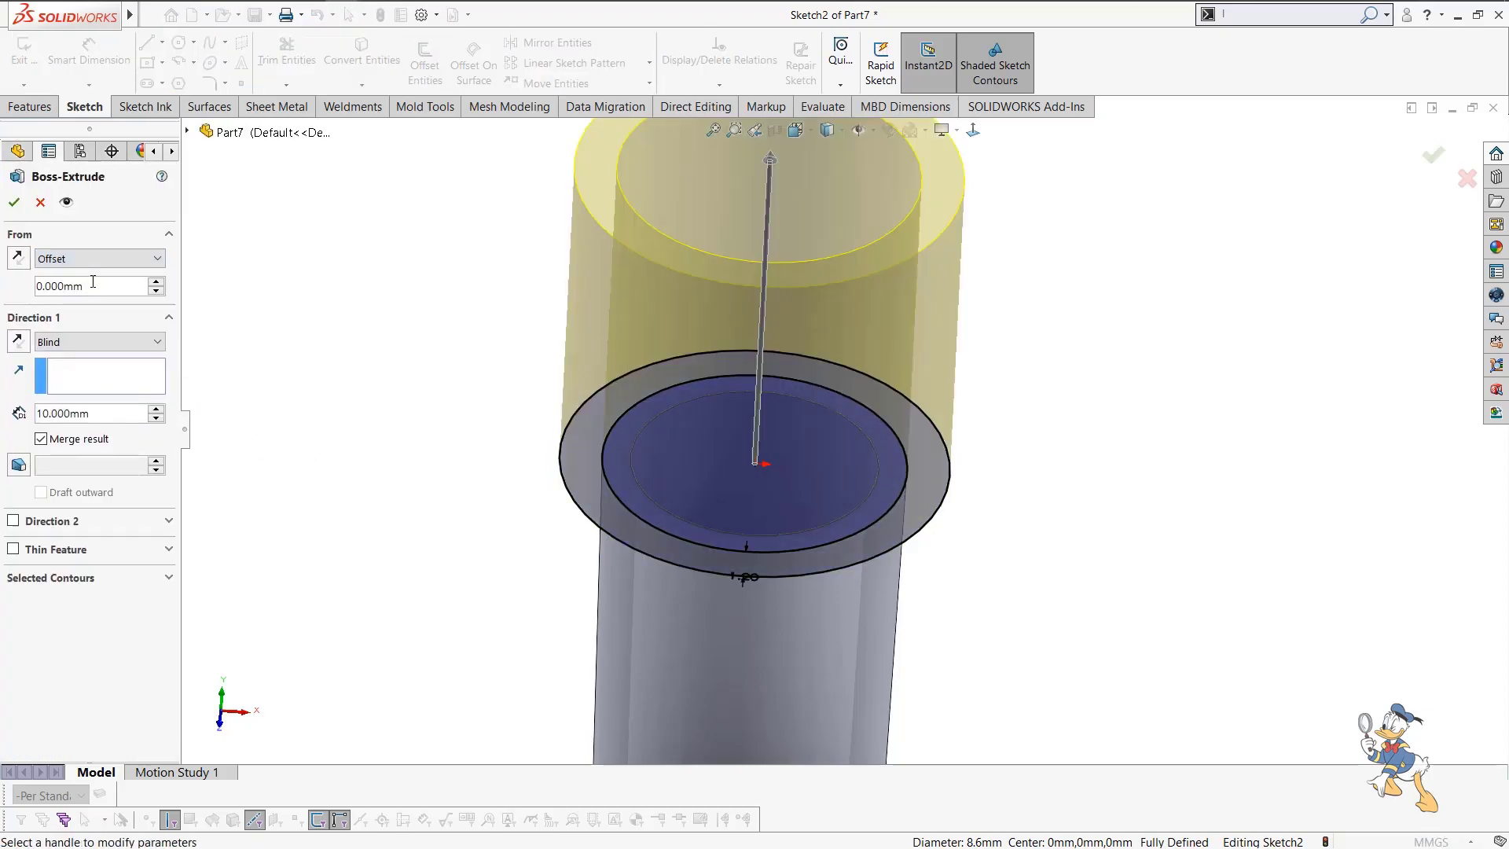
Extrude the ring profile 1.2 mm down along the tube, starting from a 1.2 mm offset below the sketch plane.
text(1.2)
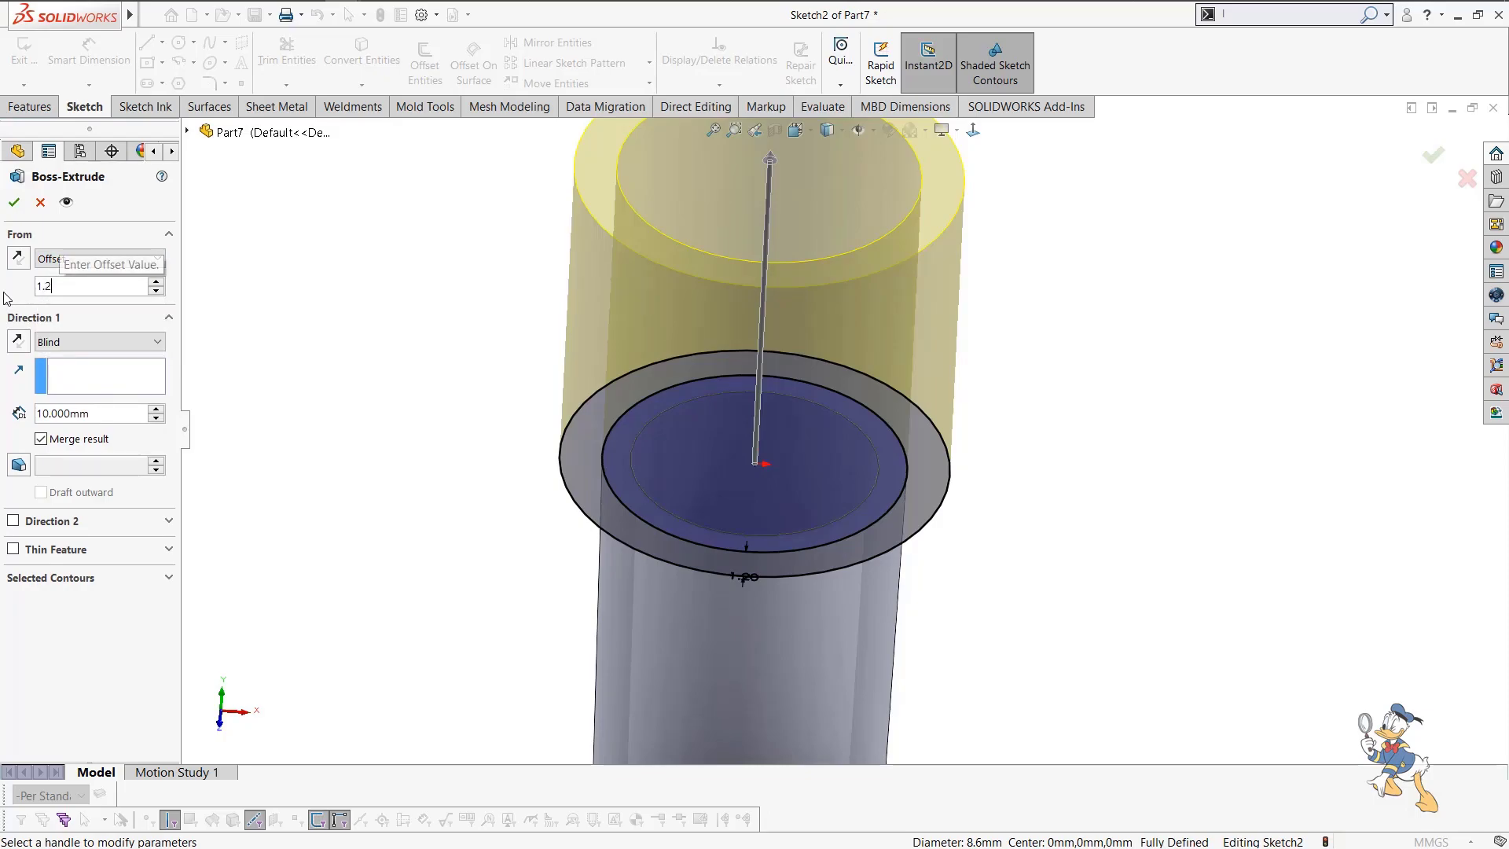
key(Return)
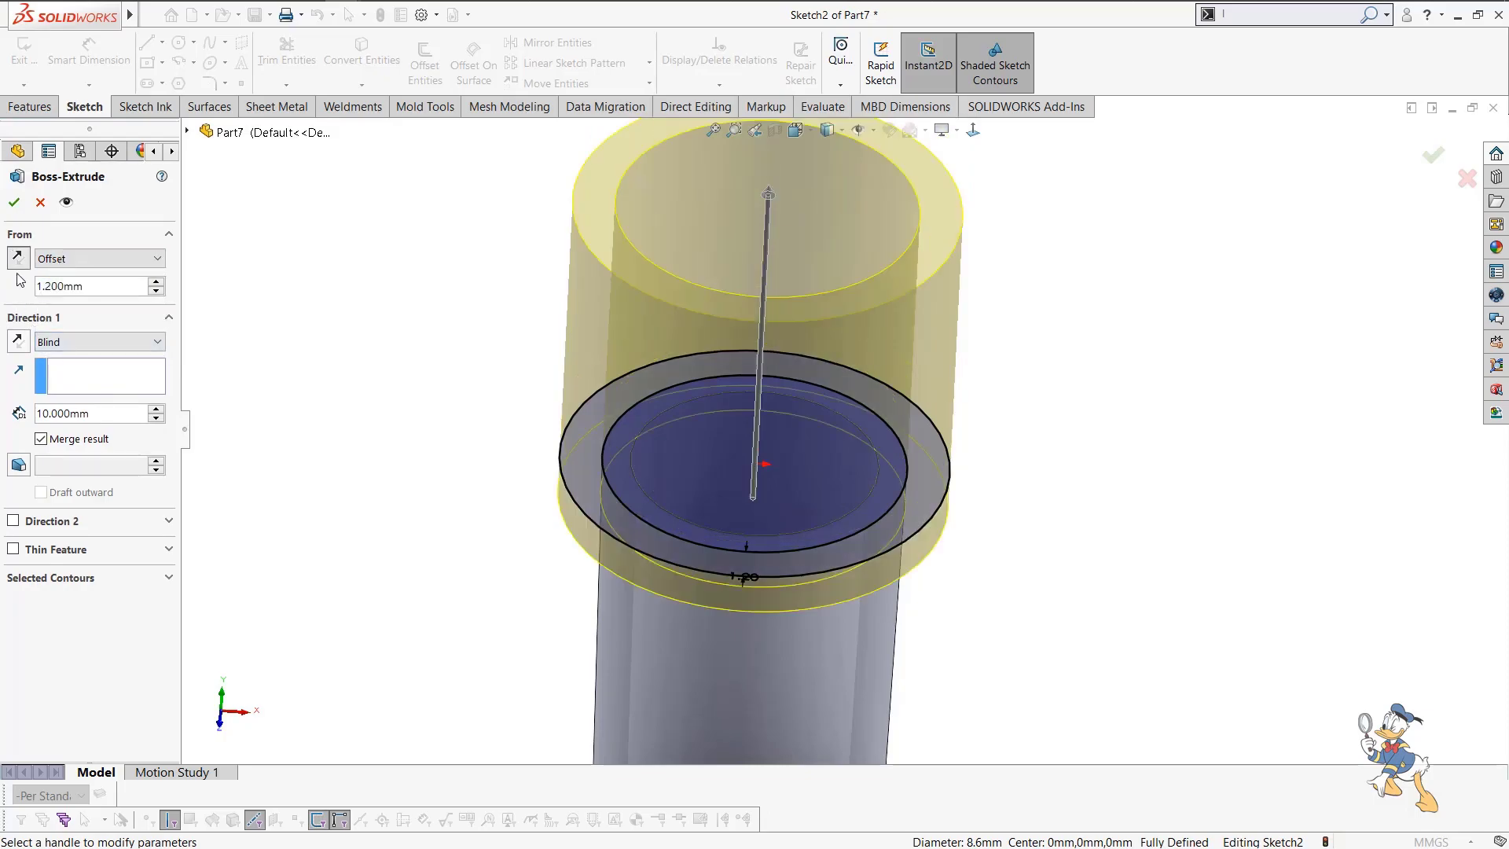
double_click(62, 413)
text(1.2)
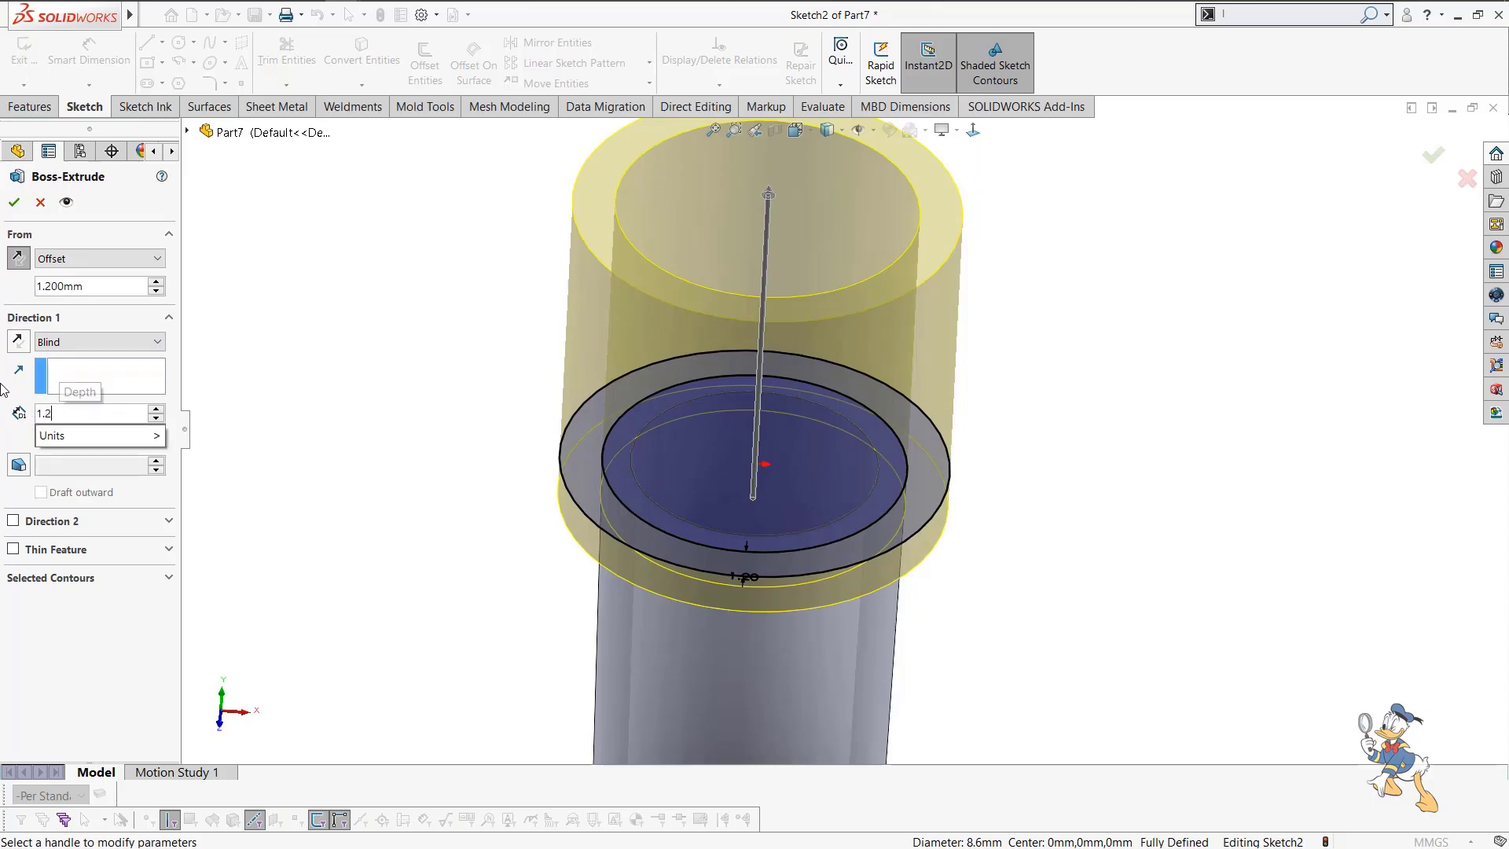
key(Return)
middle_drag(444, 397, 627, 318)
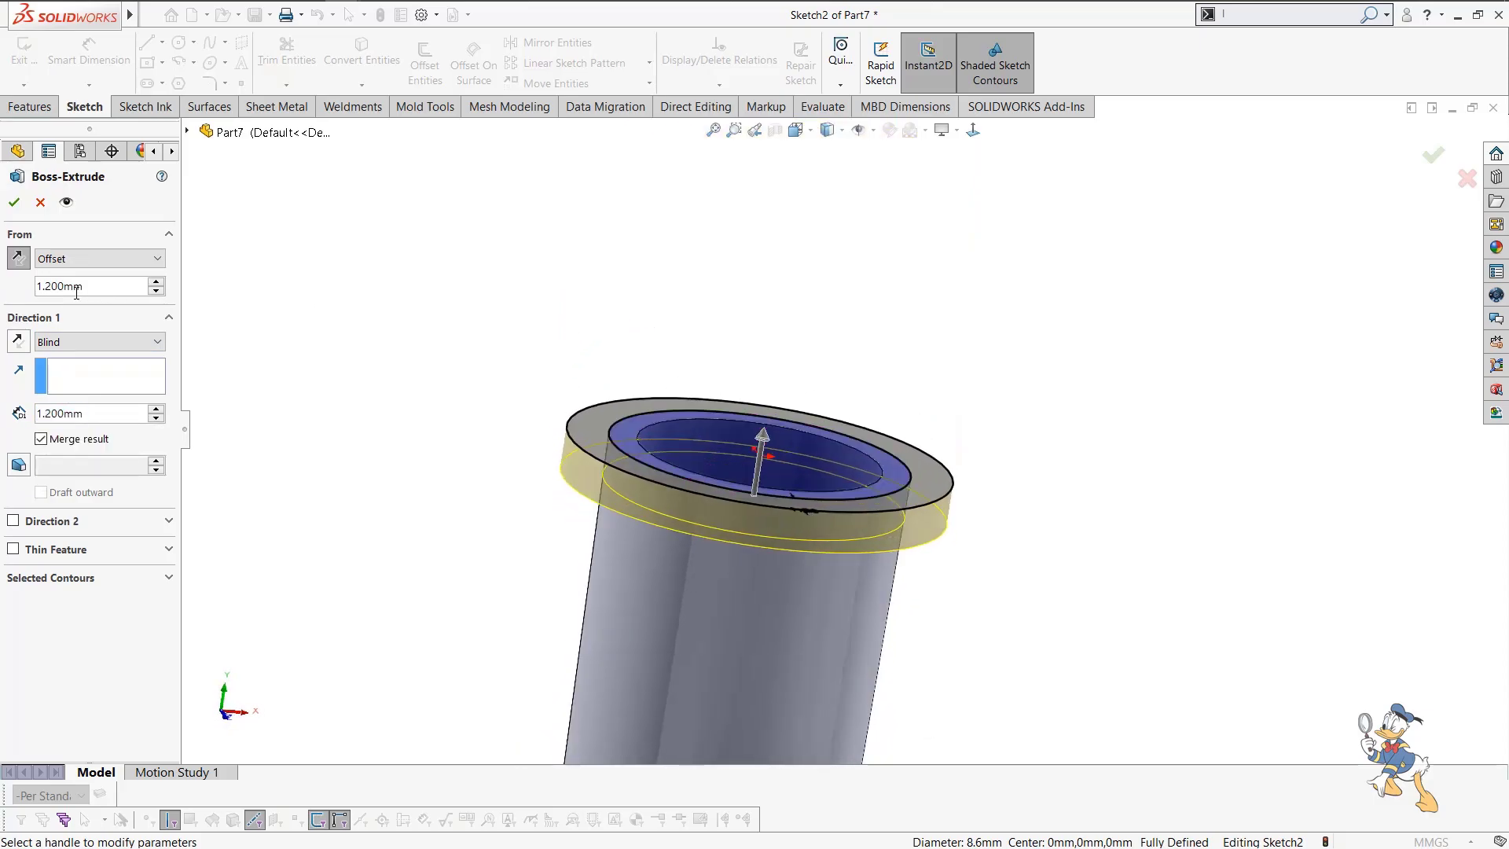
click(25, 266)
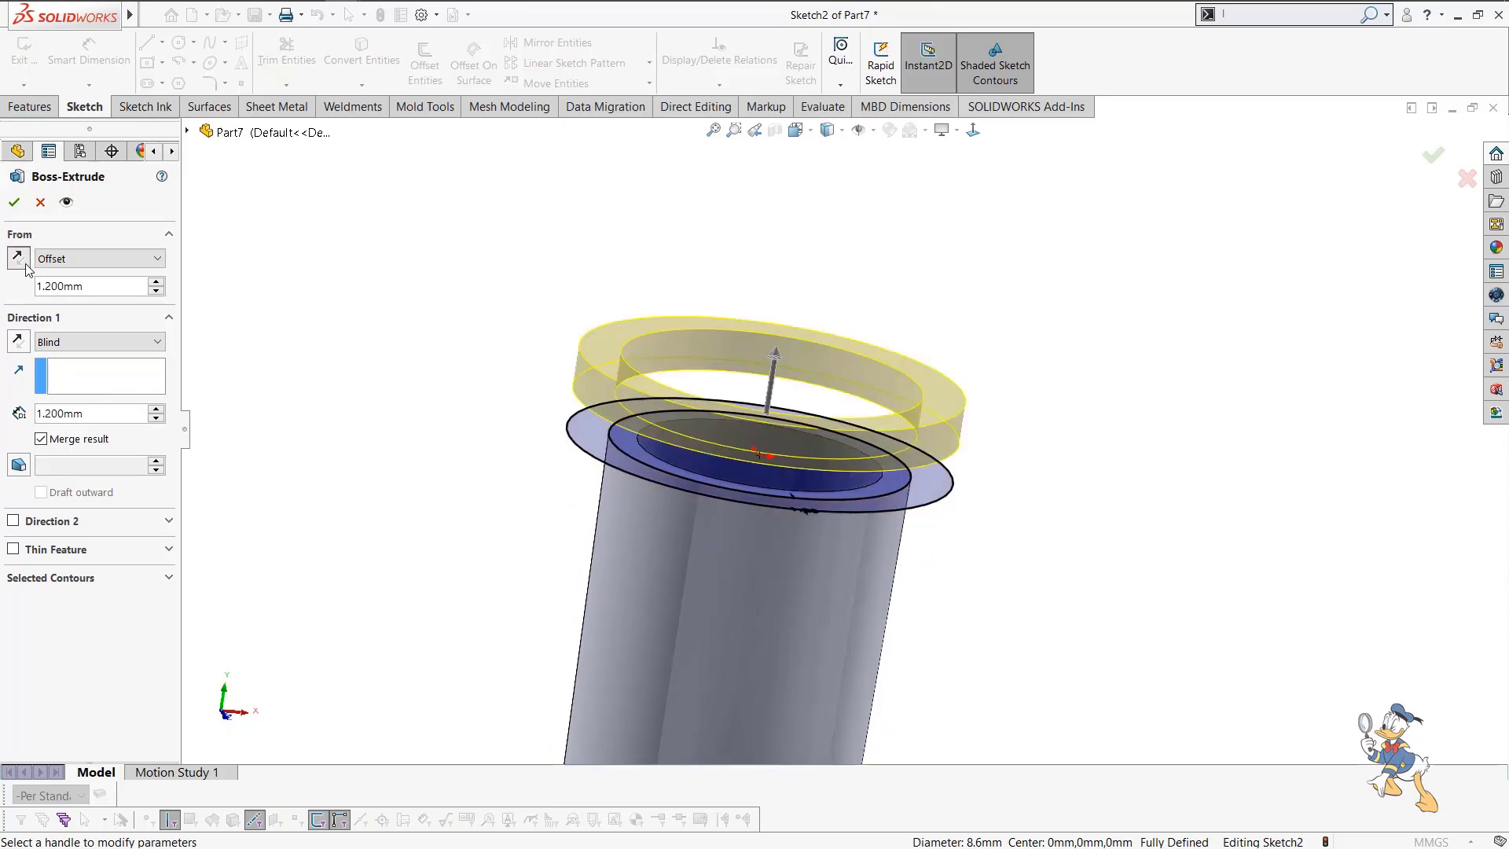
click(26, 267)
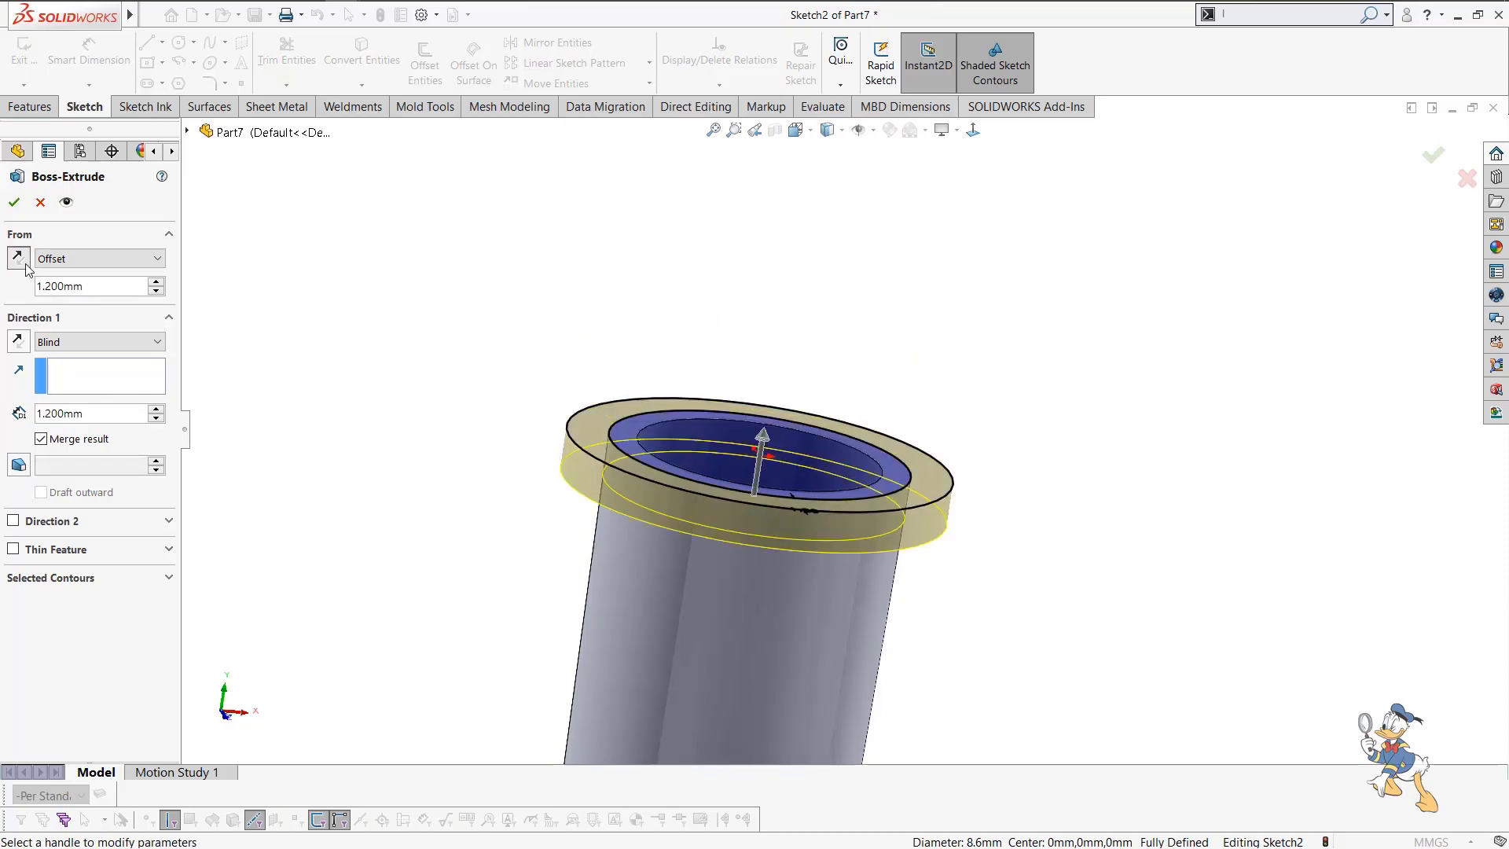
click(21, 350)
click(14, 202)
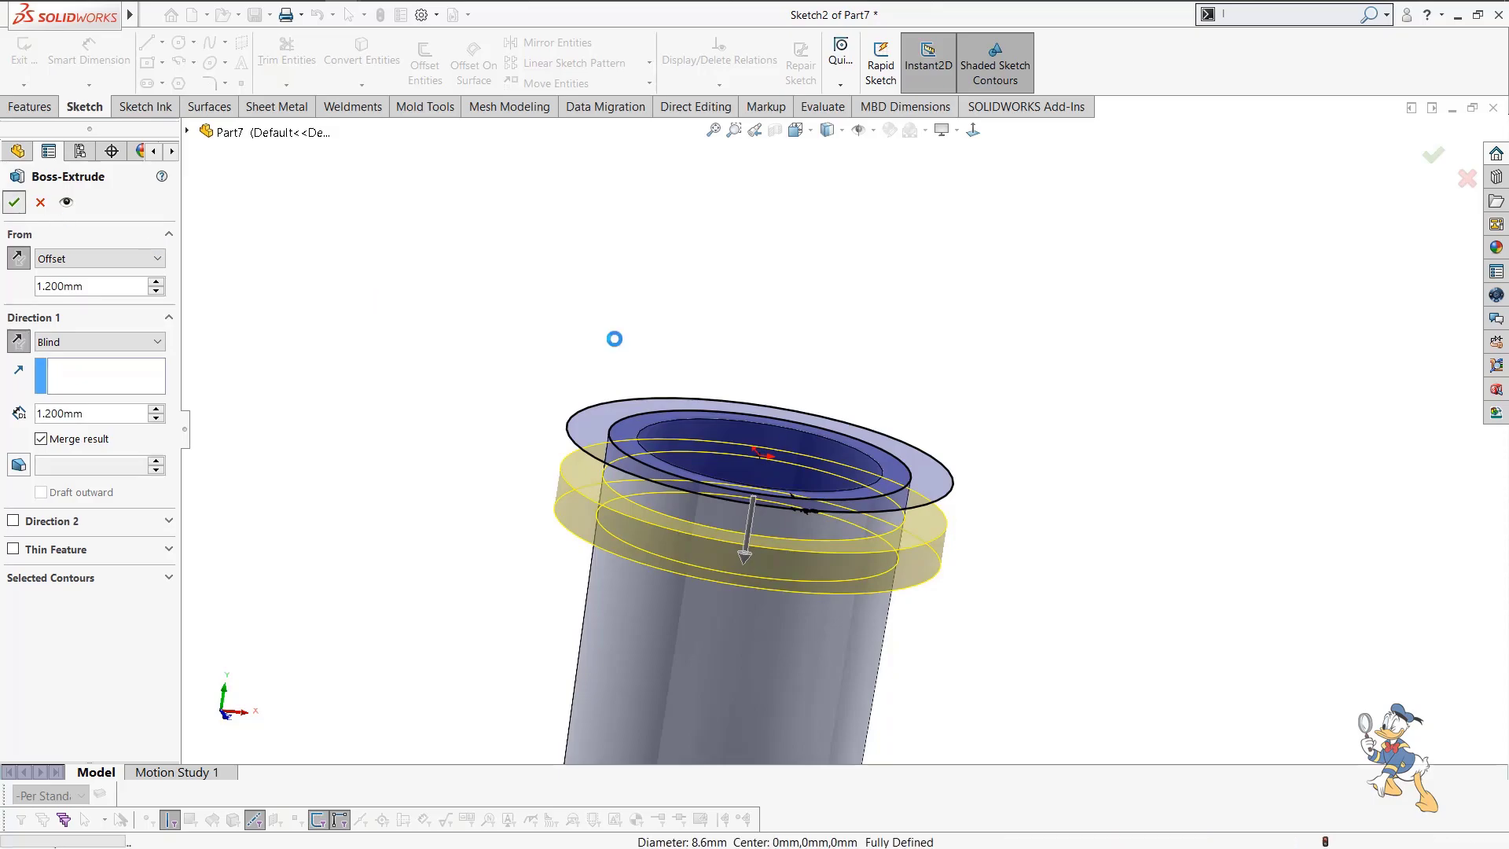
Examine the new flange and the tube's open end from several angles.
scroll(864, 448, up, 4)
middle_drag(1034, 548, 930, 517)
scroll(930, 517, up, 5)
middle_drag(883, 473, 838, 397)
scroll(838, 403, down, 4)
middle_drag(862, 465, 917, 428)
scroll(832, 540, down, 6)
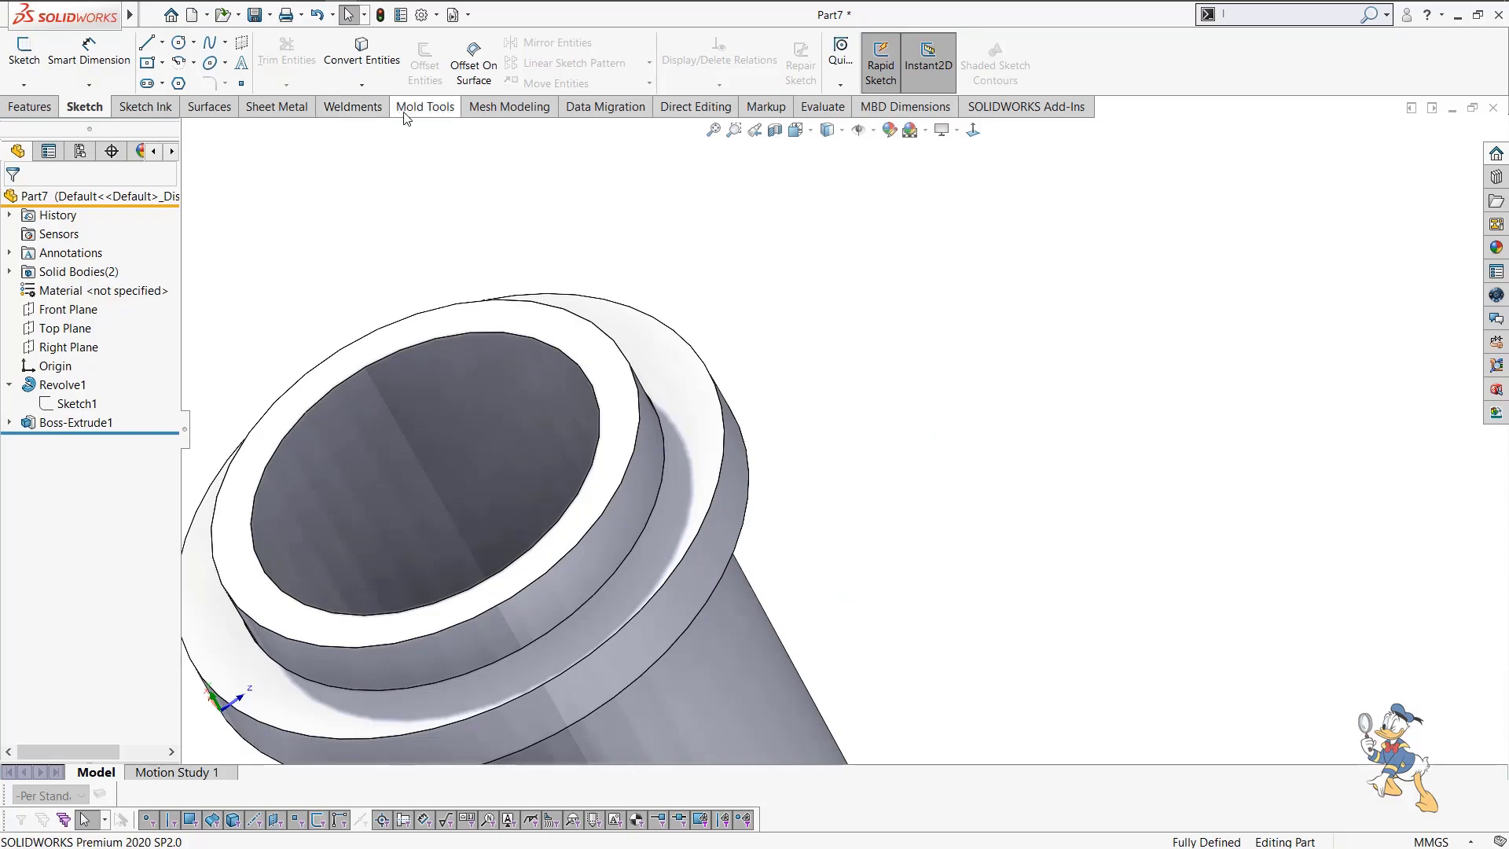
Run a draft analysis using the flange's upper face as pull direction and a draft angle of 0.5 degrees.
click(416, 110)
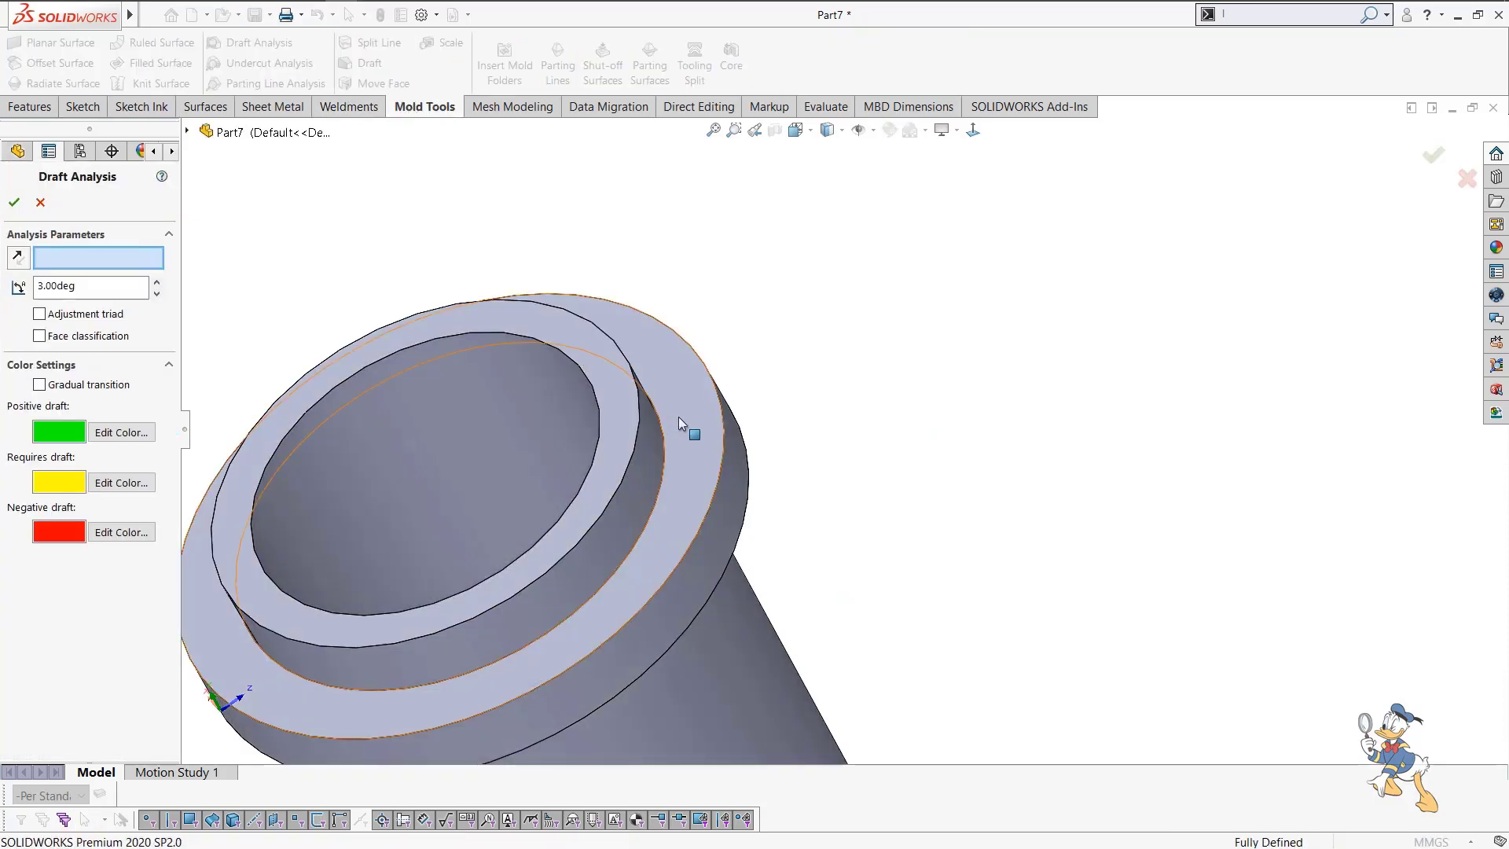
click(690, 427)
scroll(786, 491, up, 6)
middle_drag(797, 502, 716, 552)
double_click(83, 288)
text(0.5)
key(Return)
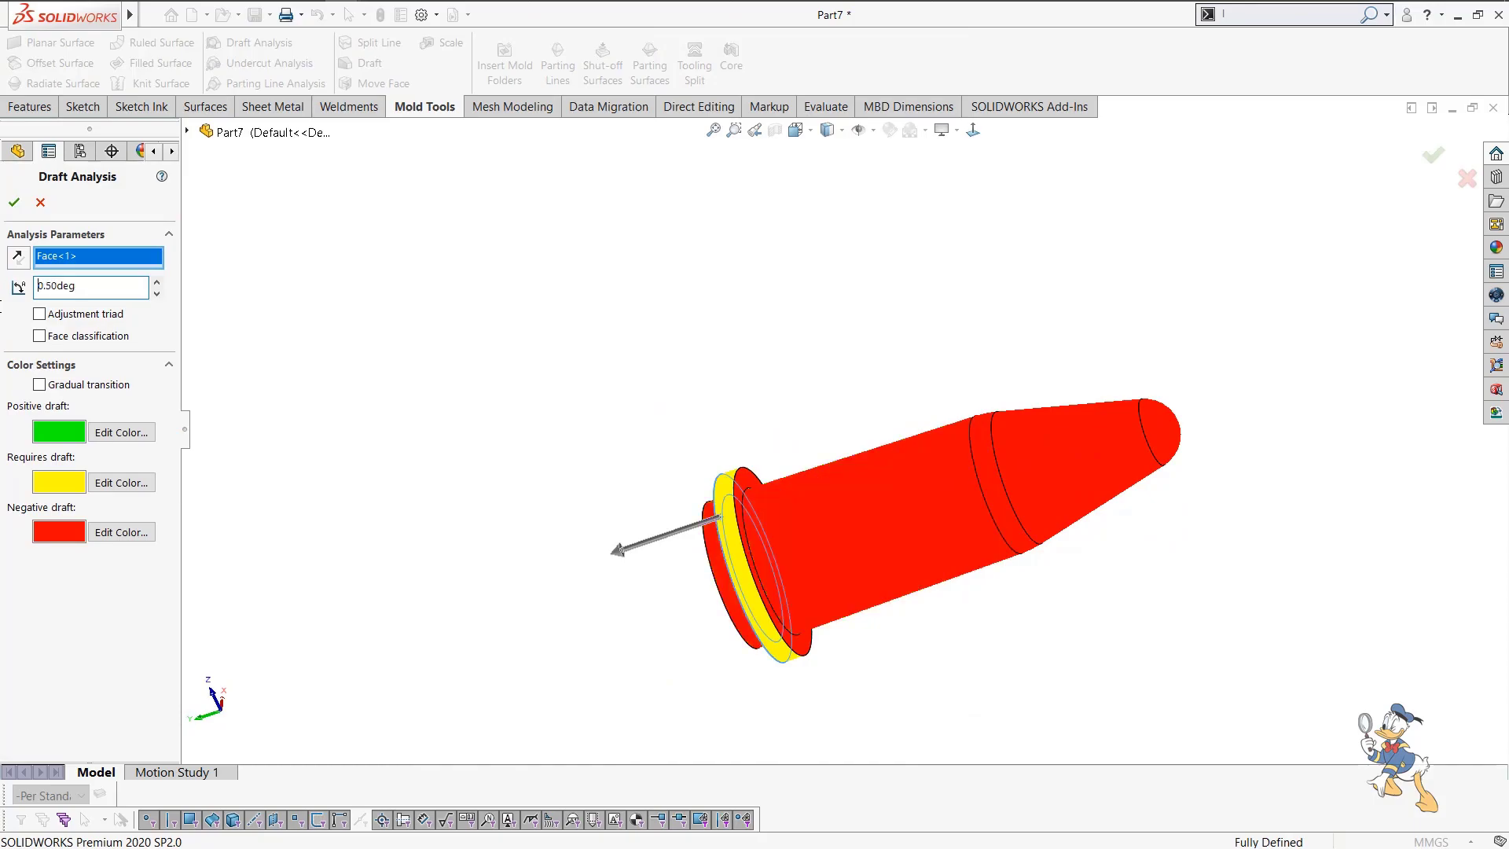
Examine the draft angles on the flange, cylindrical body and tapered tip, and close the draft analysis.
scroll(821, 525, down, 8)
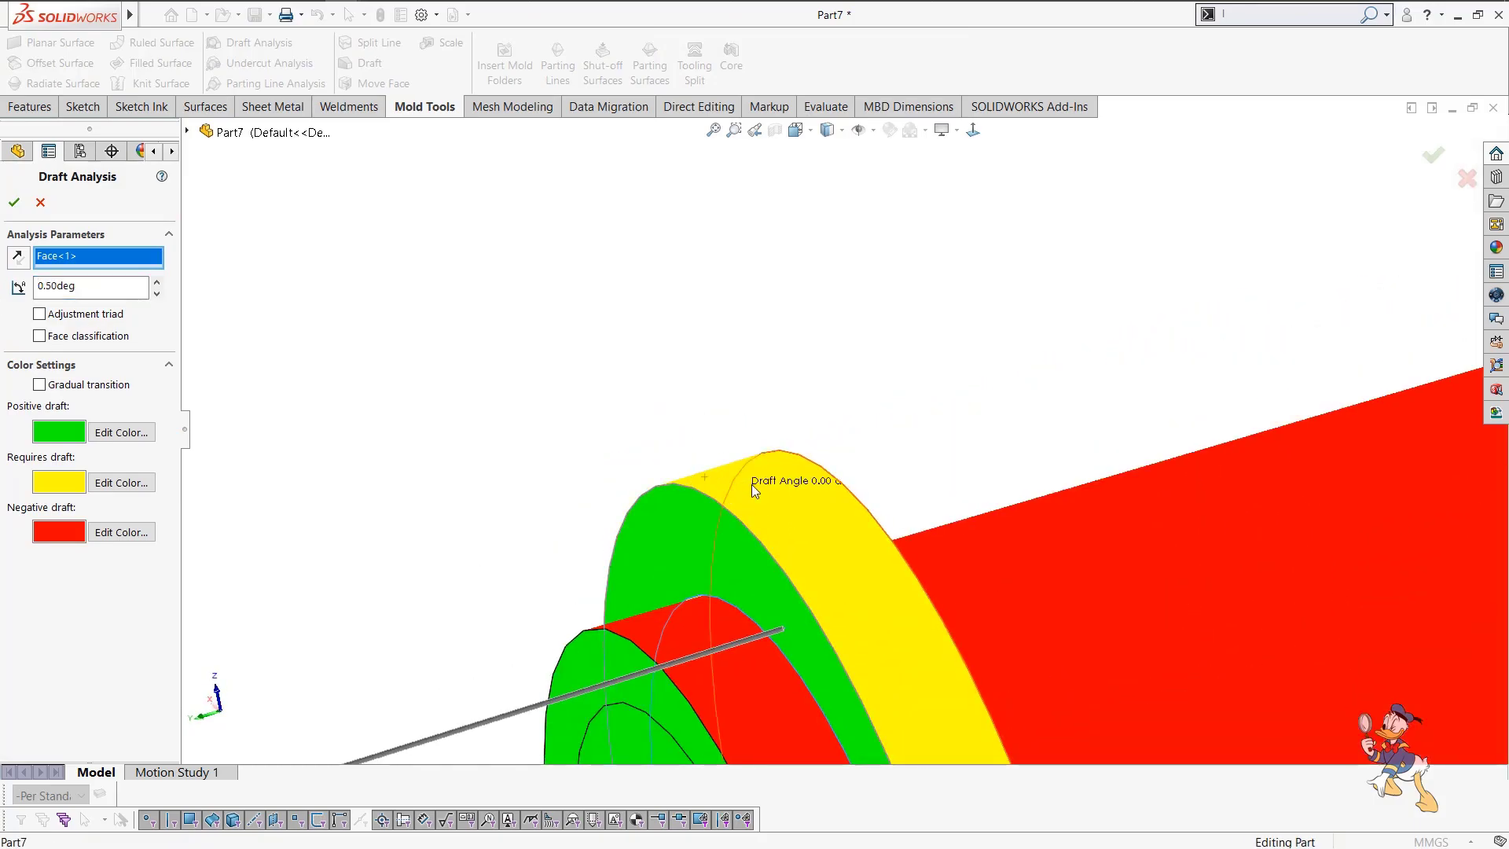
scroll(848, 483, up, 5)
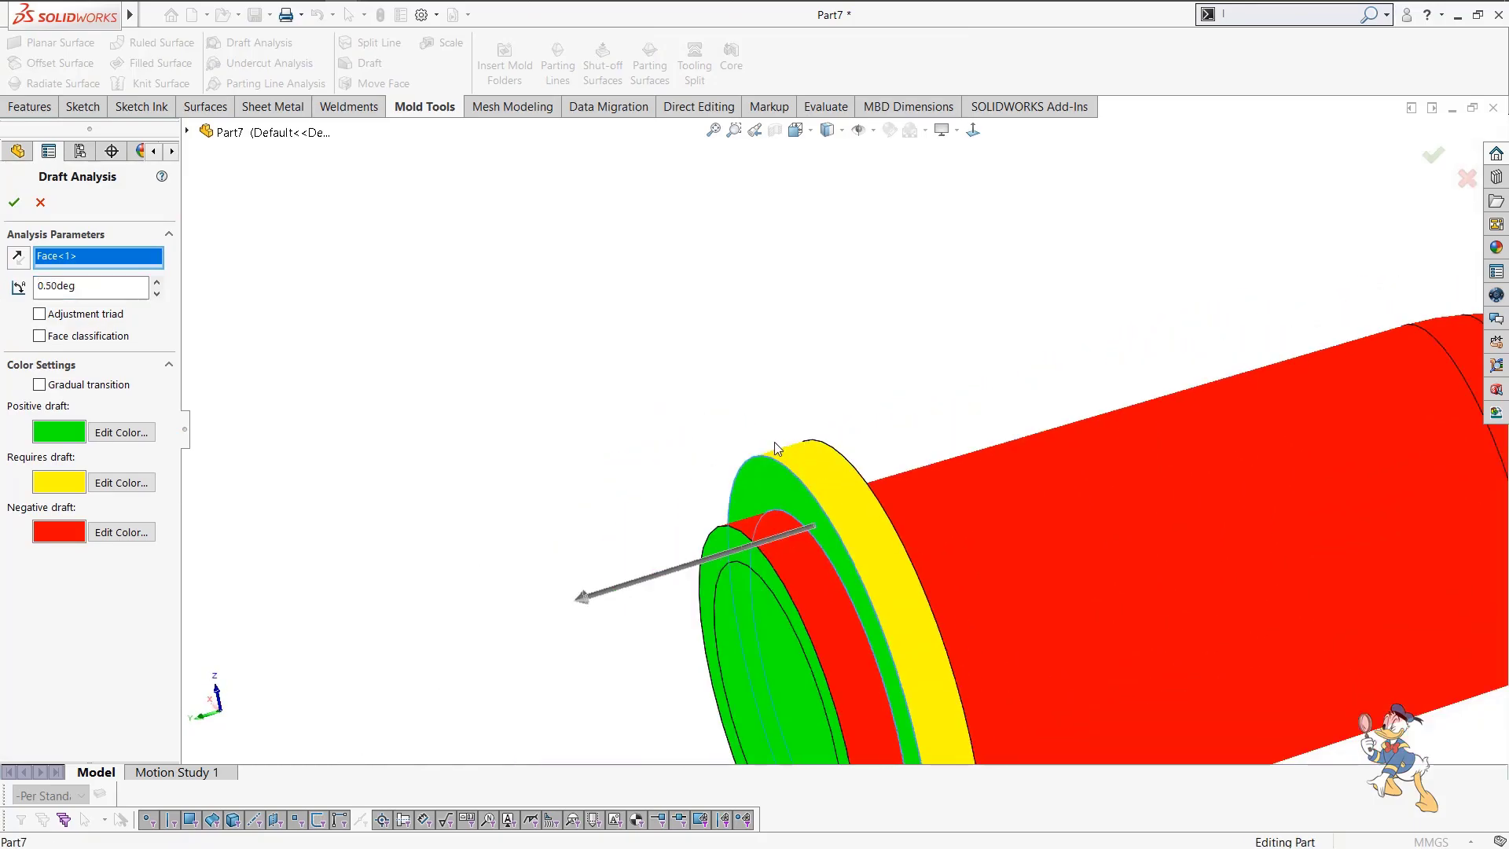
middle_drag(853, 482, 1144, 484)
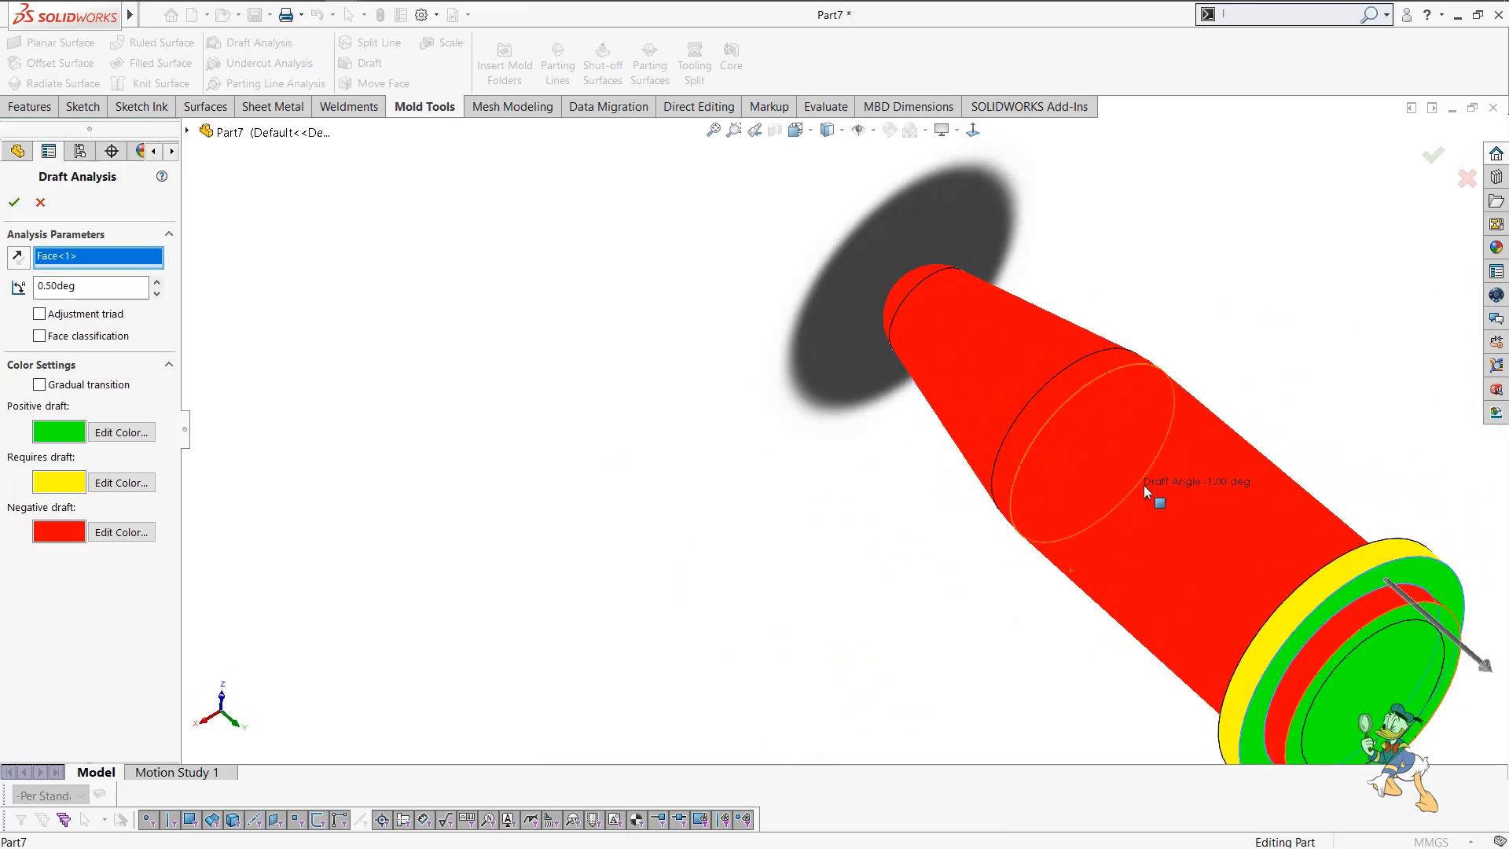
scroll(1088, 414, down, 5)
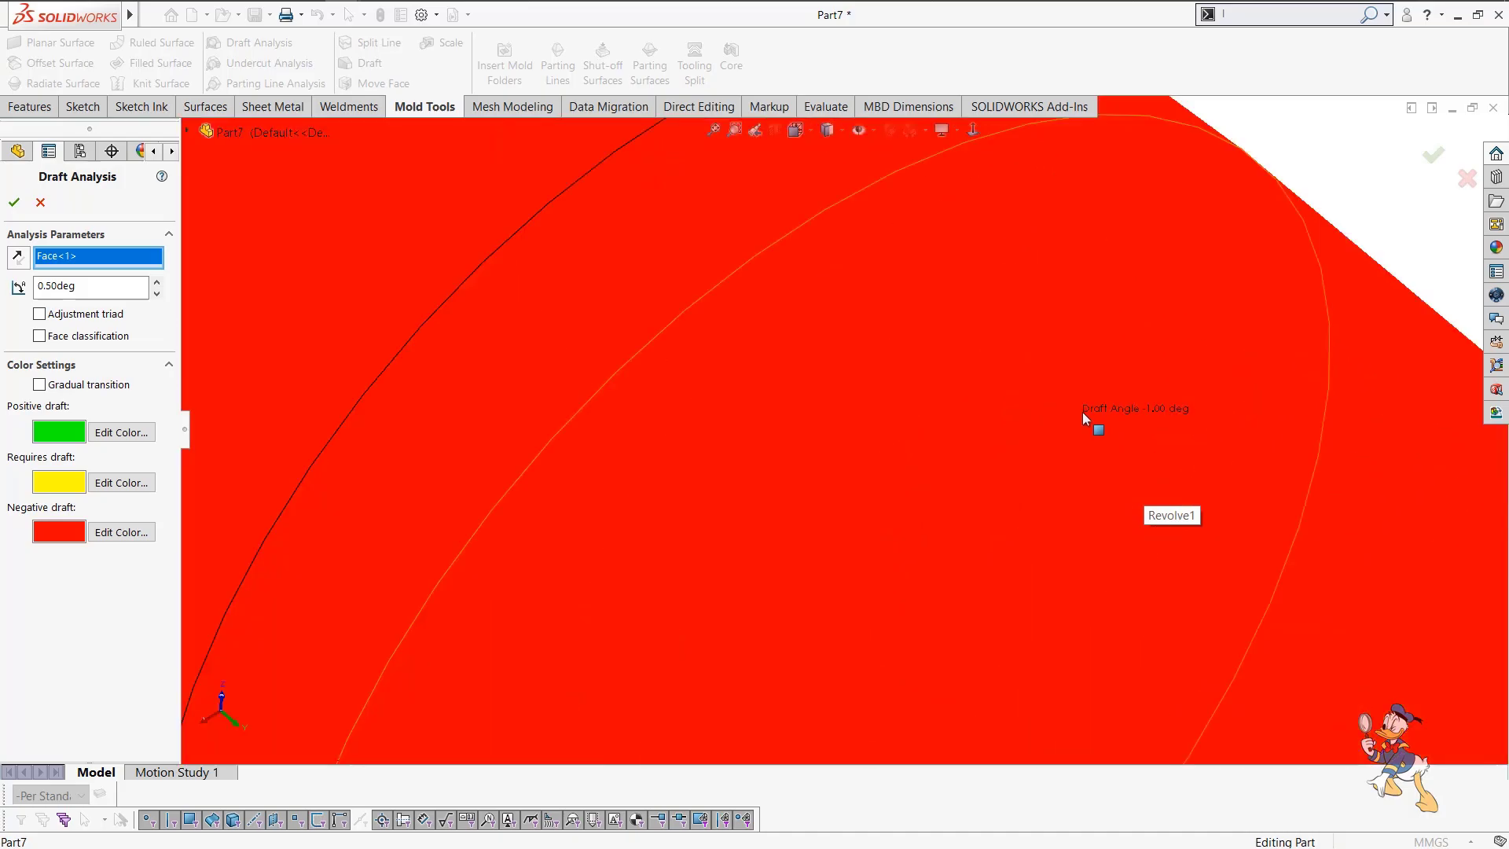
scroll(936, 453, up, 4)
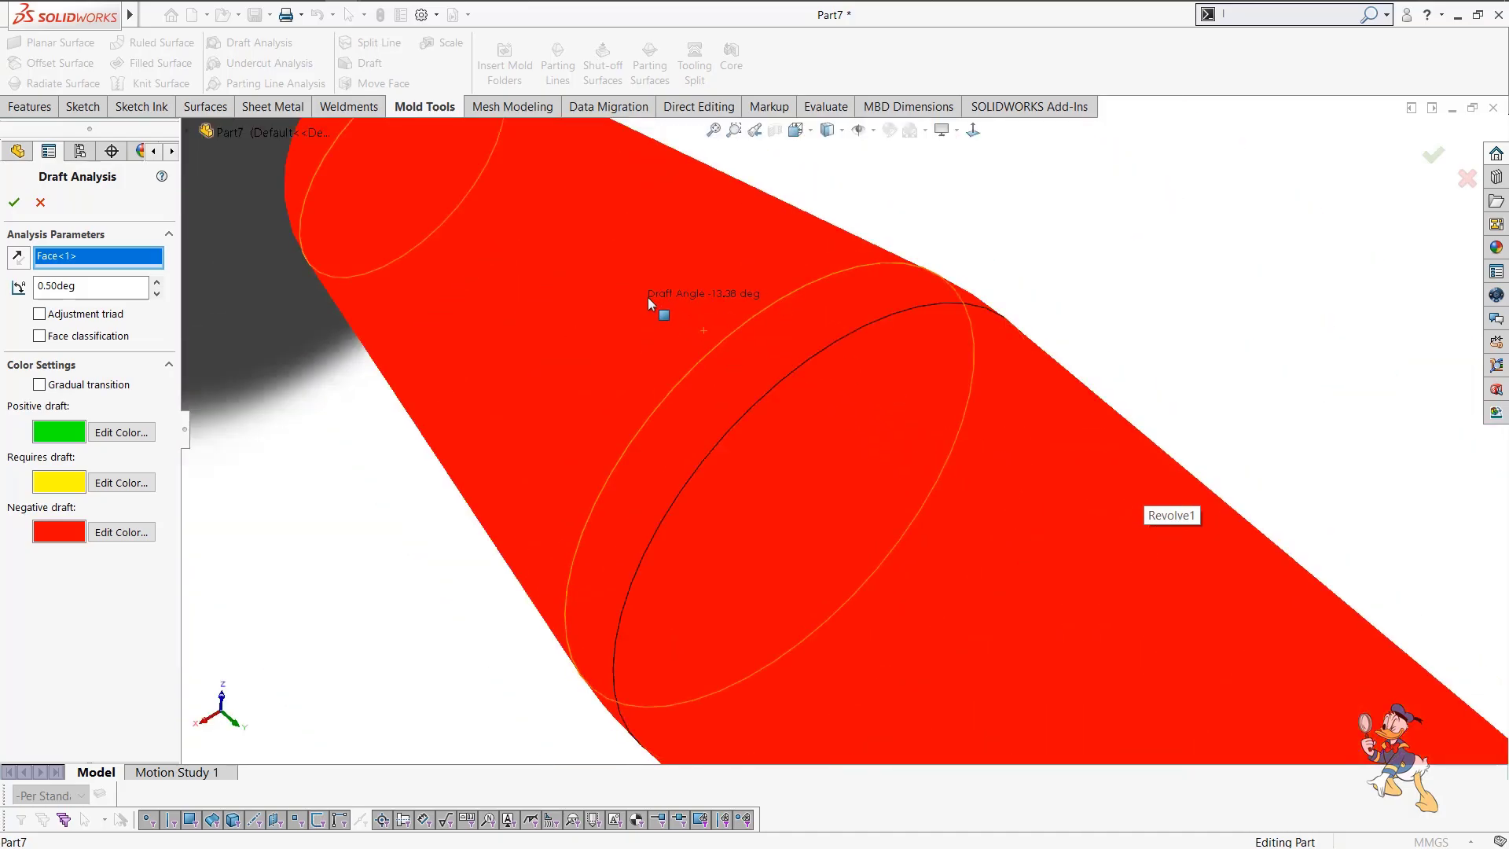
scroll(660, 309, up, 3)
middle_drag(715, 373, 660, 508)
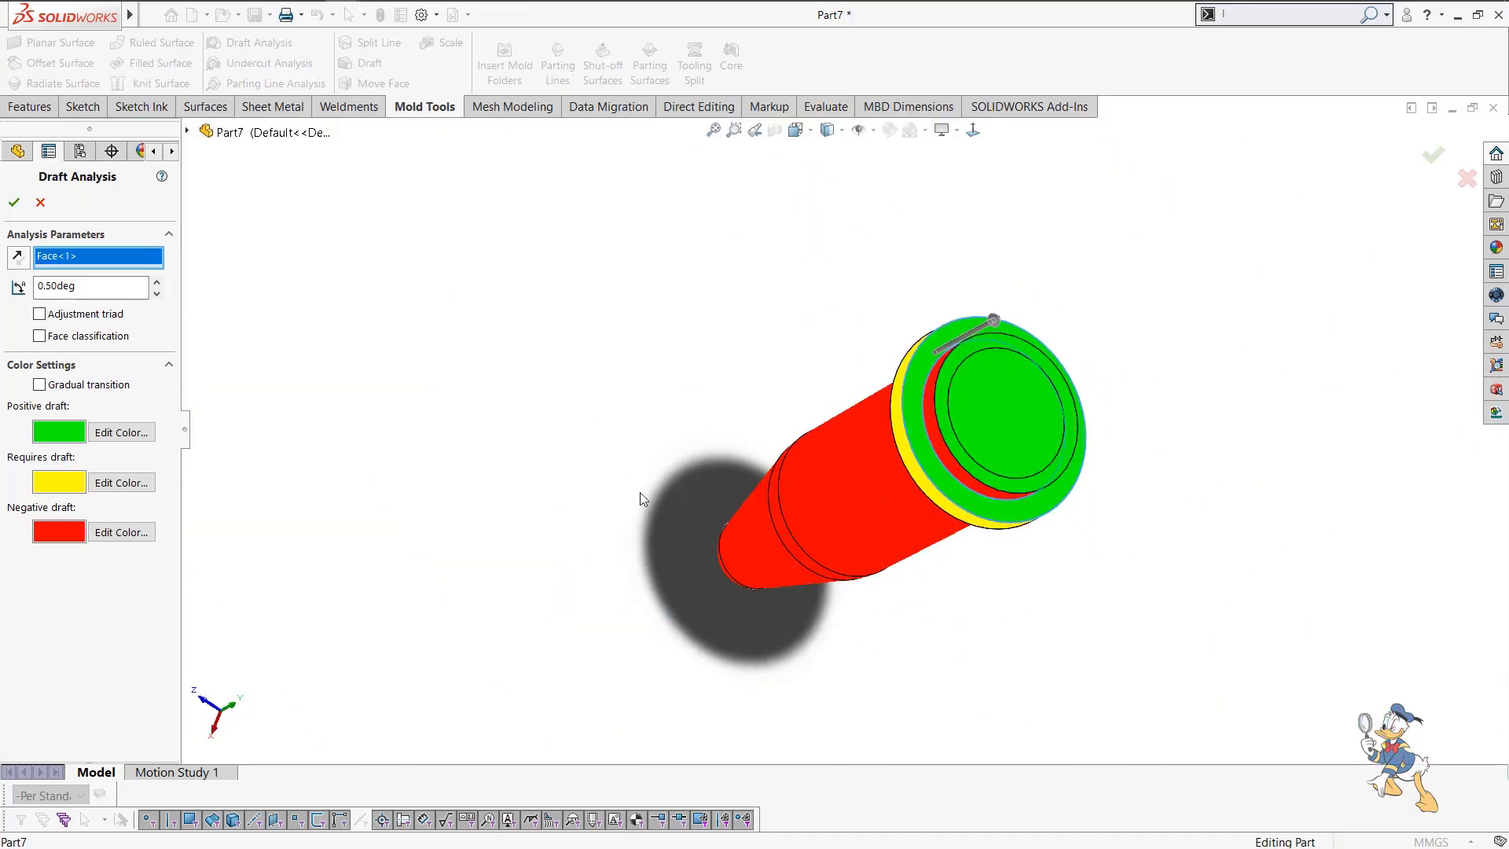
key(Escape)
click(252, 63)
scroll(828, 324, down, 5)
click(828, 324)
scroll(798, 327, up, 5)
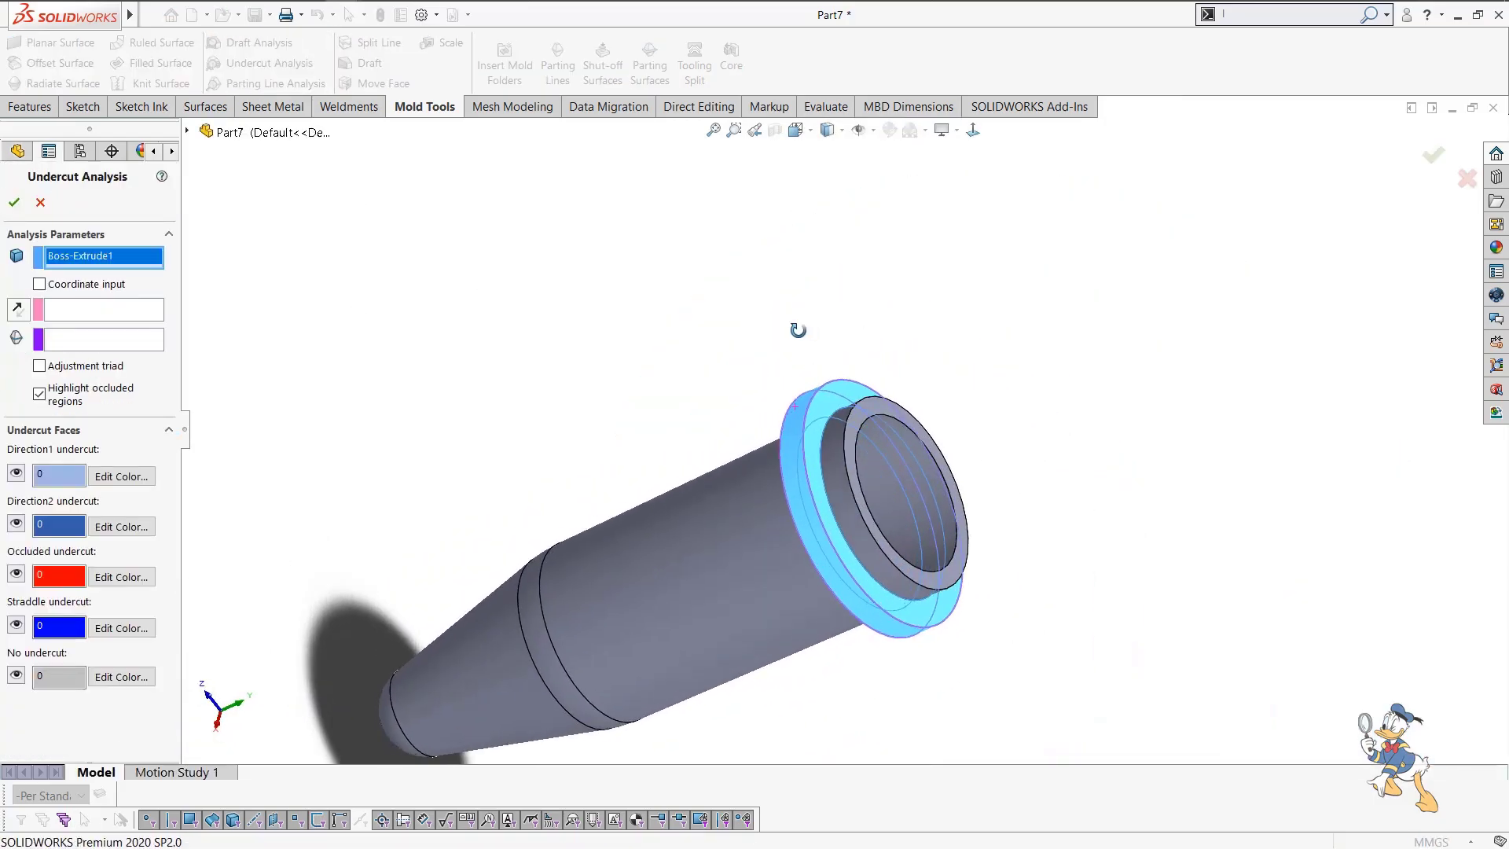
key(Escape)
Run an undercut analysis on the revolved tube body with the flange's upper face as pull direction, check the colored faces and close it.
click(251, 62)
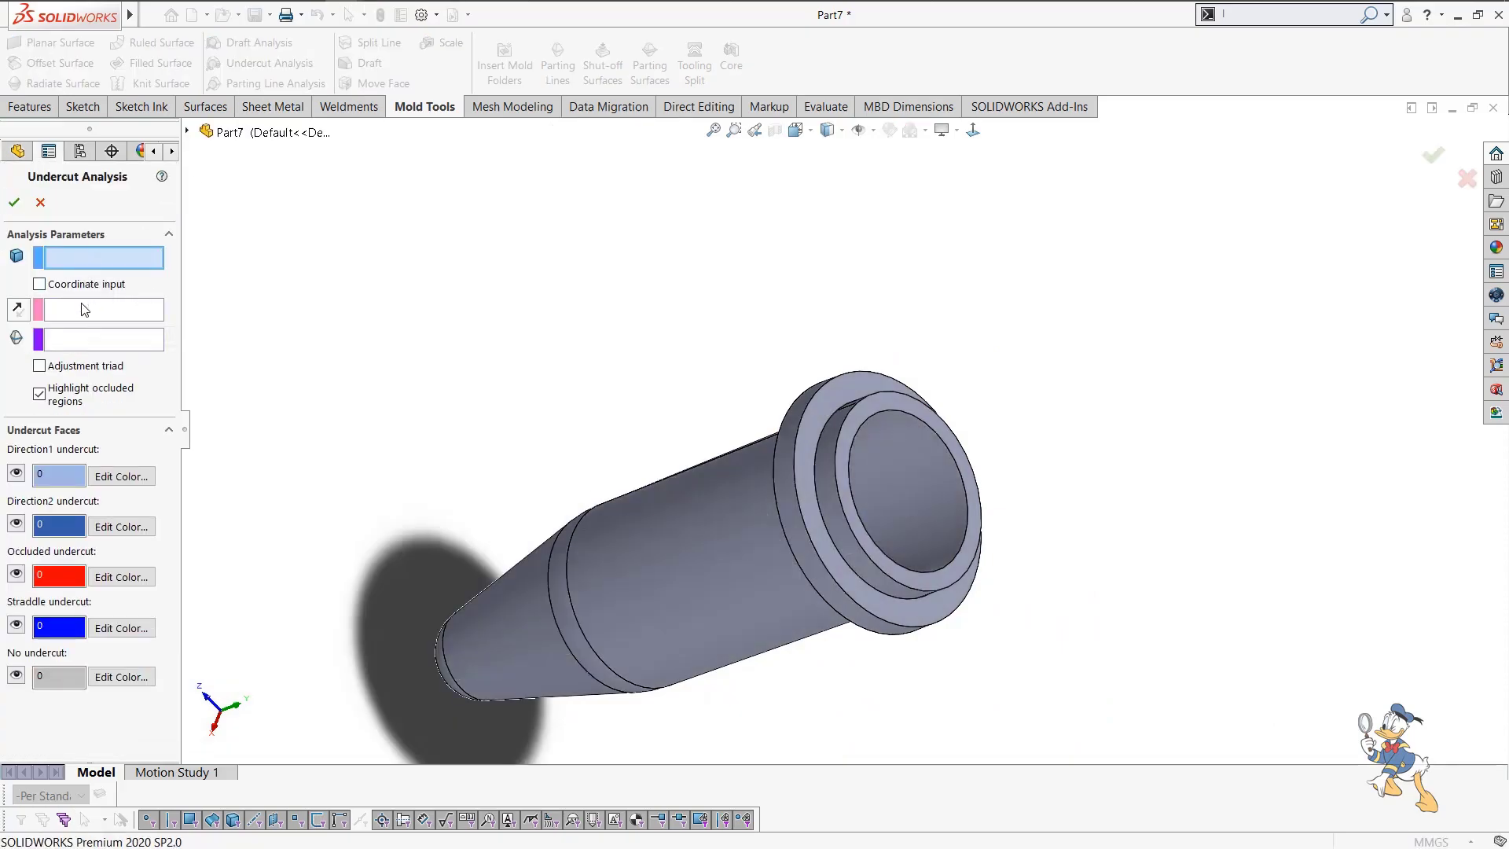
click(102, 309)
click(833, 400)
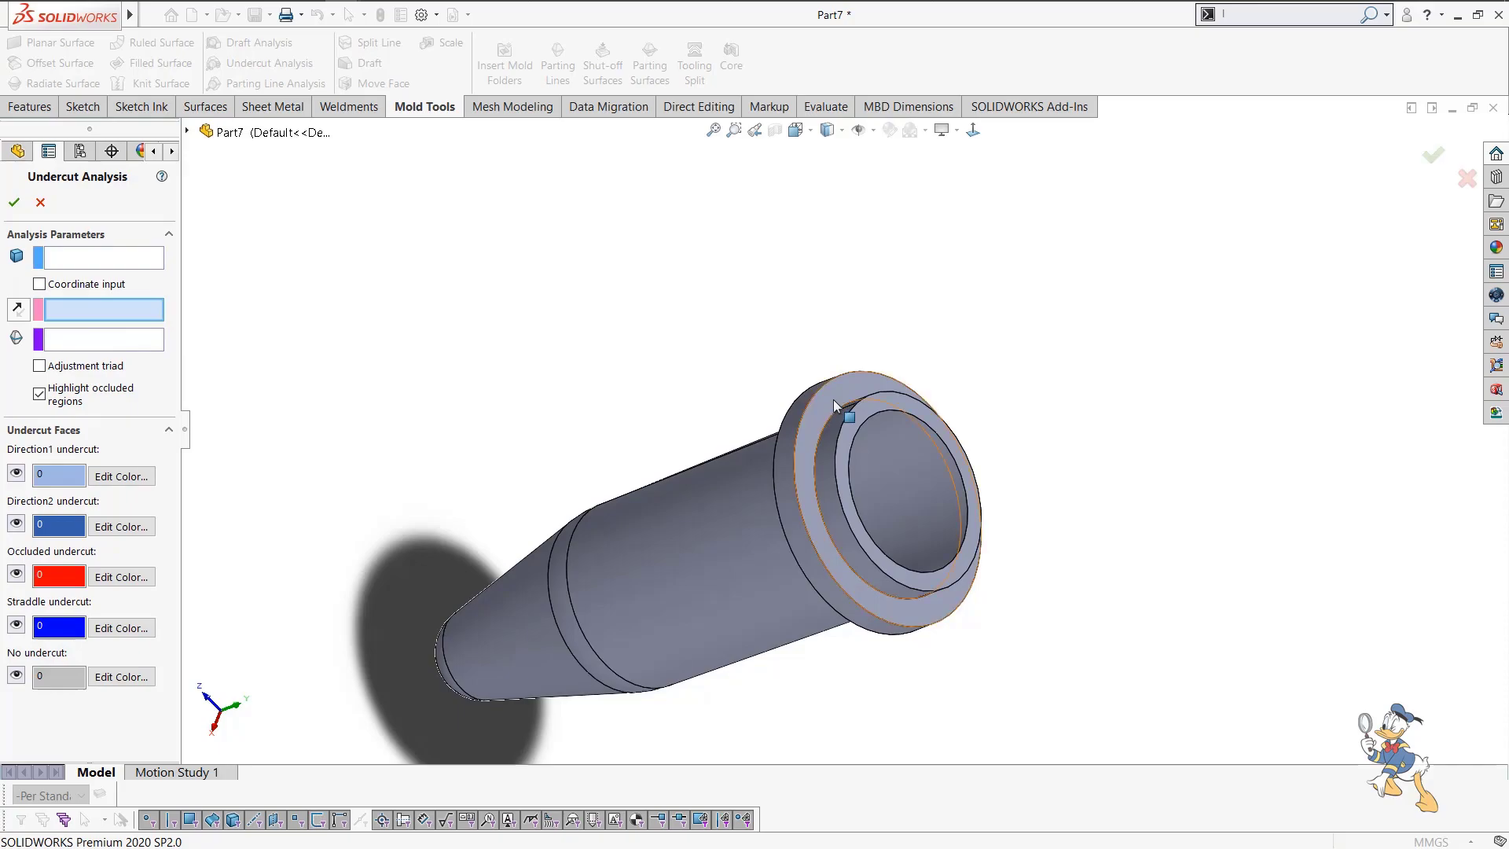
click(78, 262)
click(689, 556)
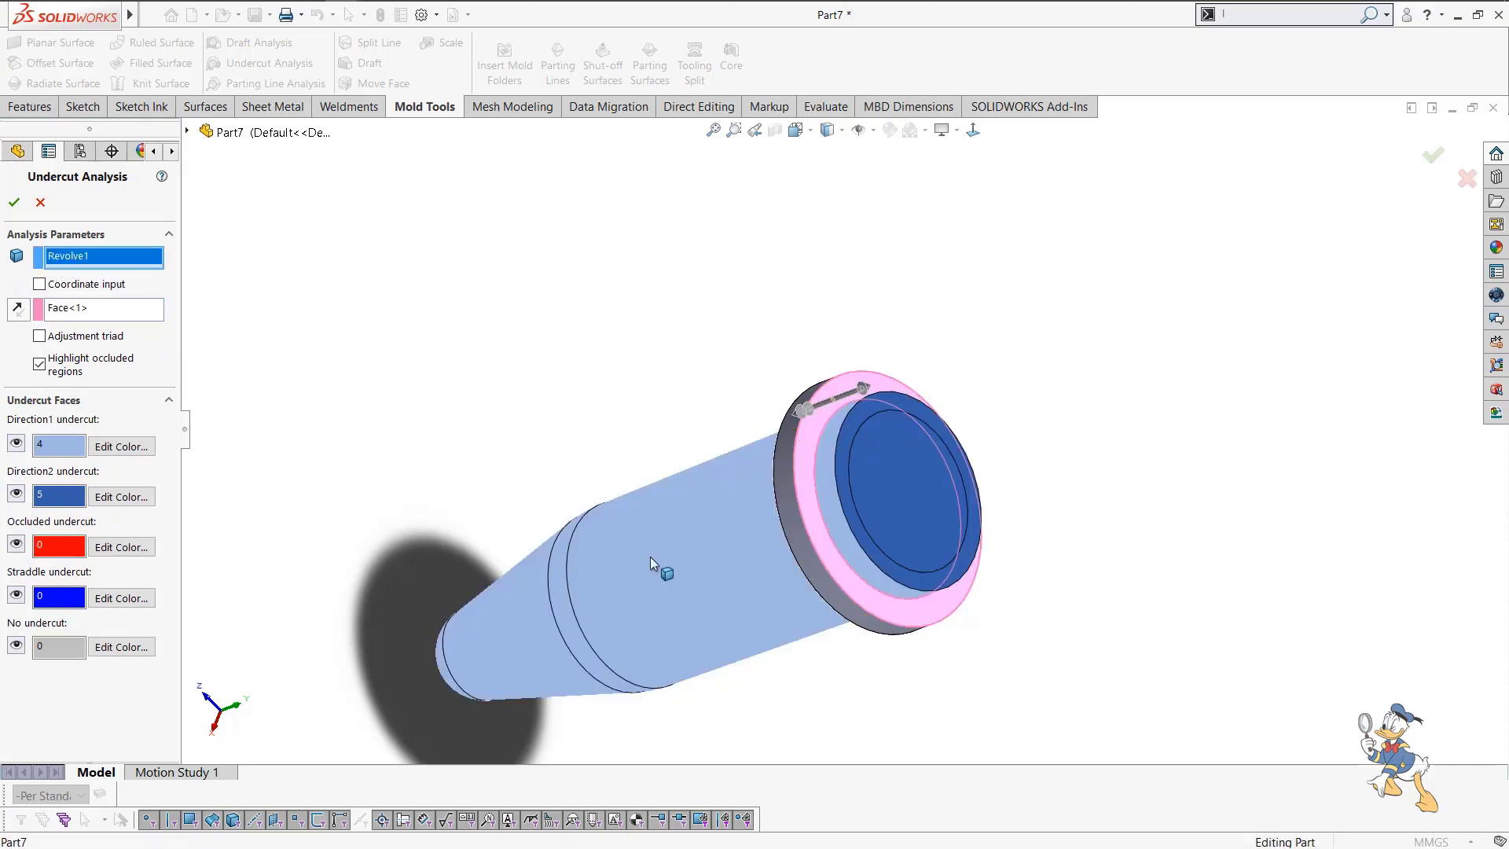
middle_drag(596, 438, 513, 473)
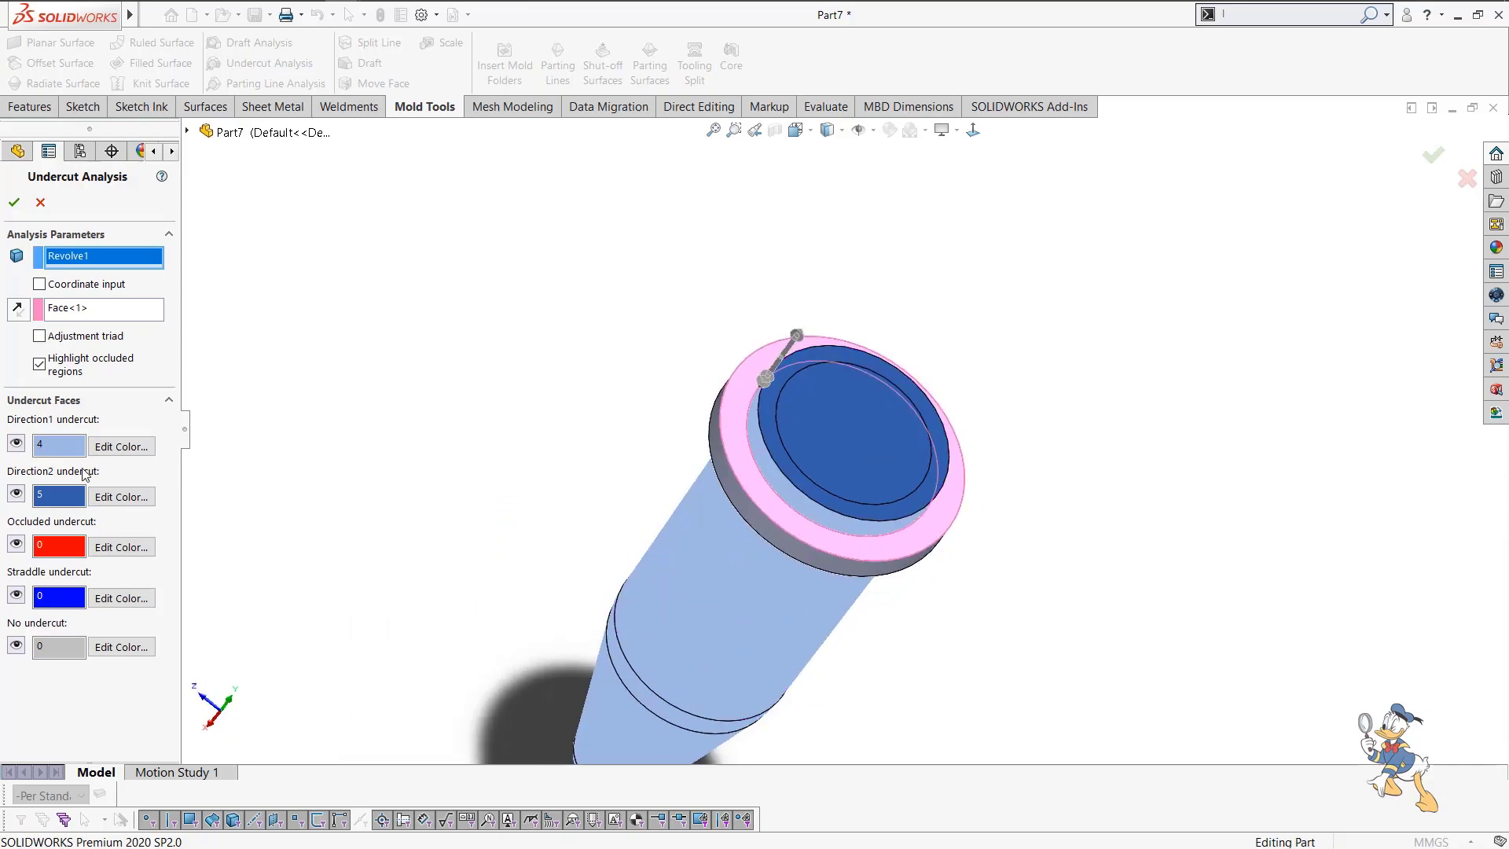
middle_drag(733, 512, 690, 511)
key(Escape)
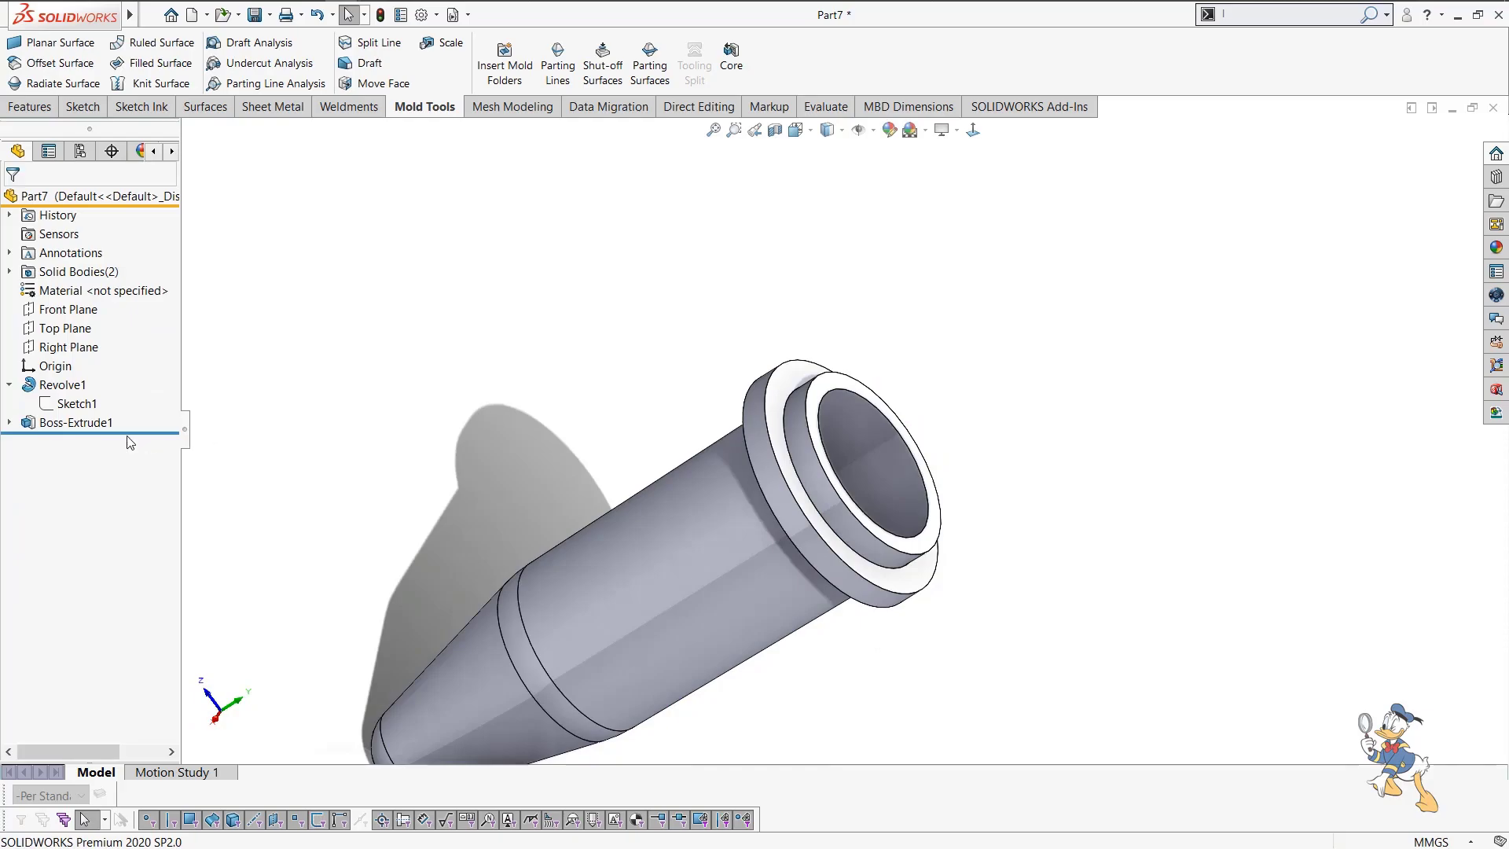
Inspect the flange's upper face and expand its extrude feature in the design tree to show the sketch.
middle_drag(936, 409, 899, 386)
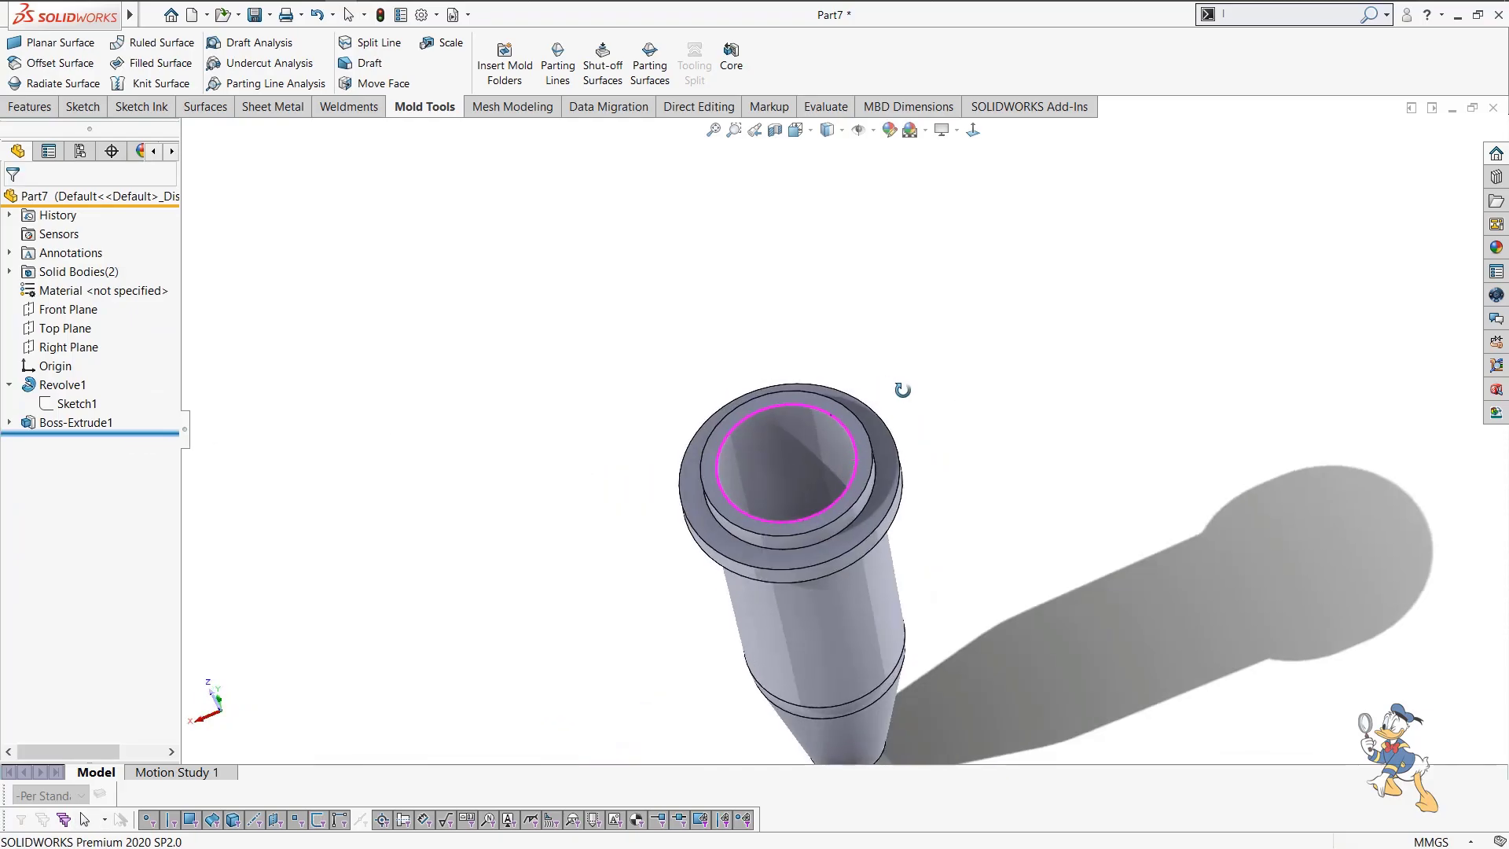
scroll(705, 445, down, 5)
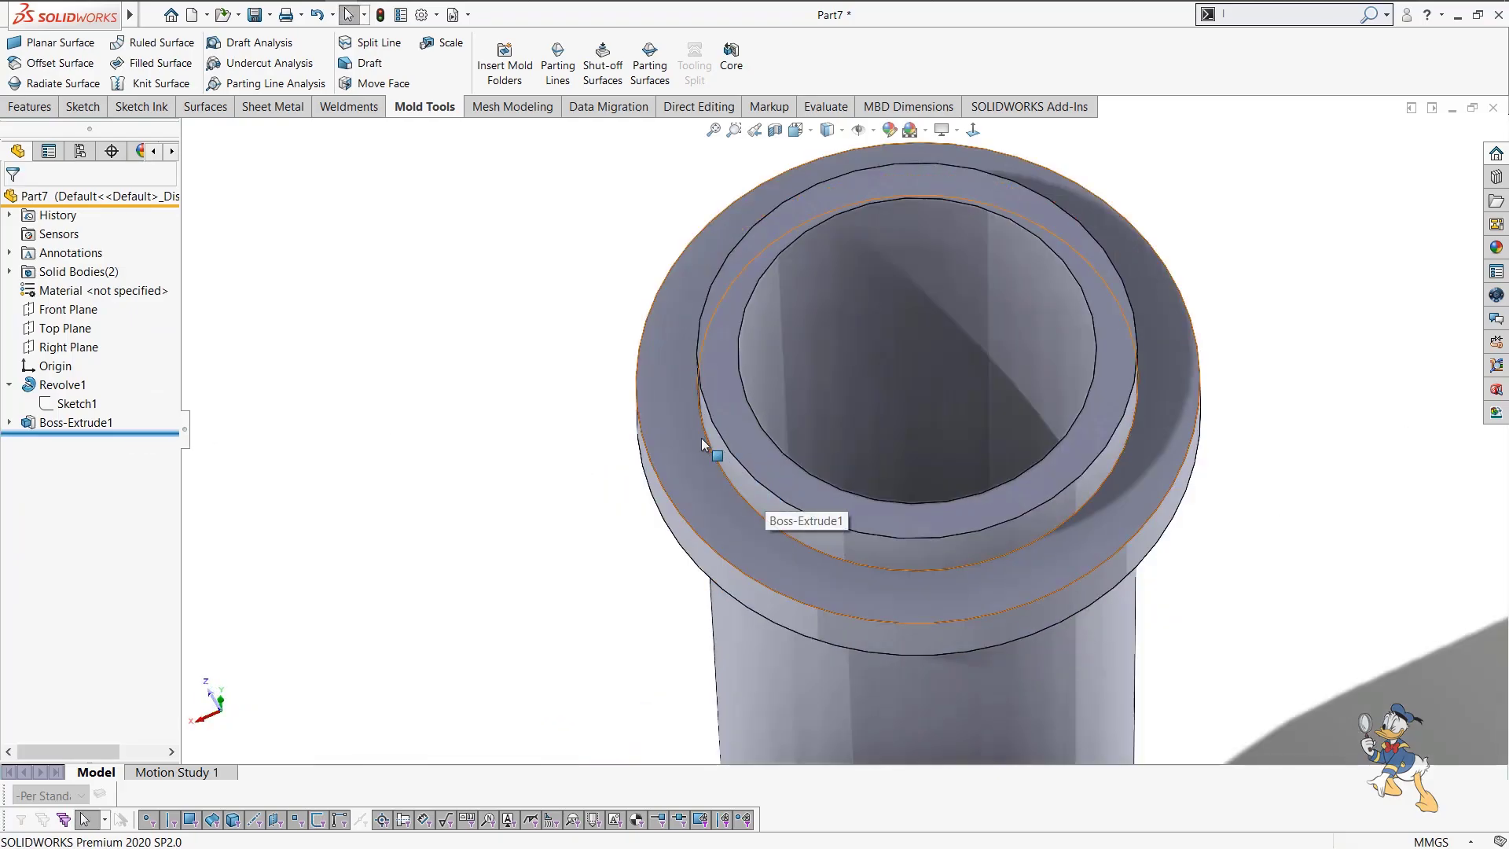
click(705, 445)
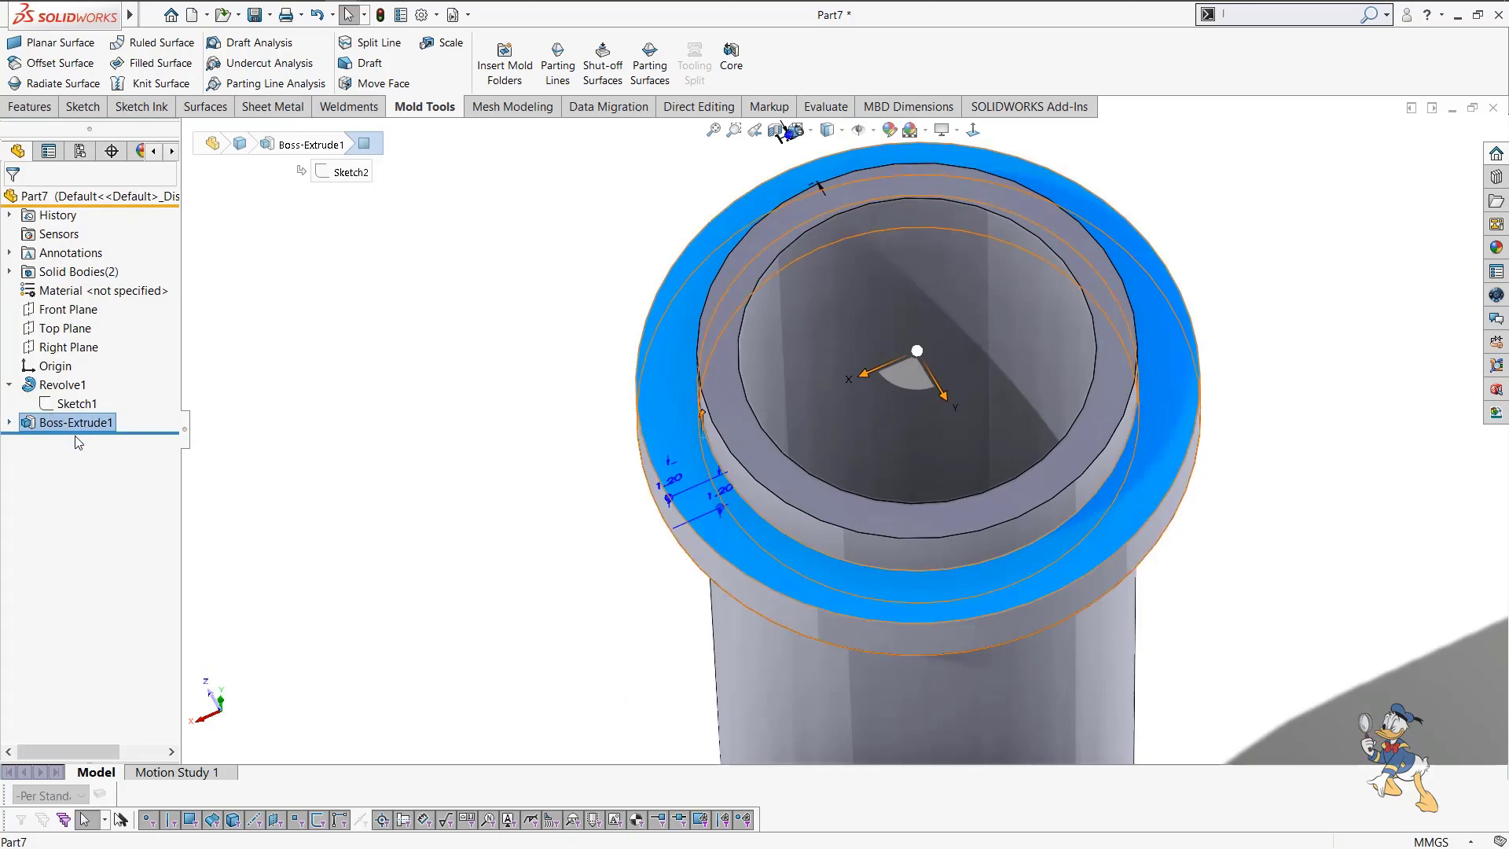
click(10, 423)
click(455, 383)
Save the part to the Desktop as "15 ml tube".
scroll(827, 499, up, 1)
scroll(827, 500, up, 2)
middle_drag(830, 496, 831, 452)
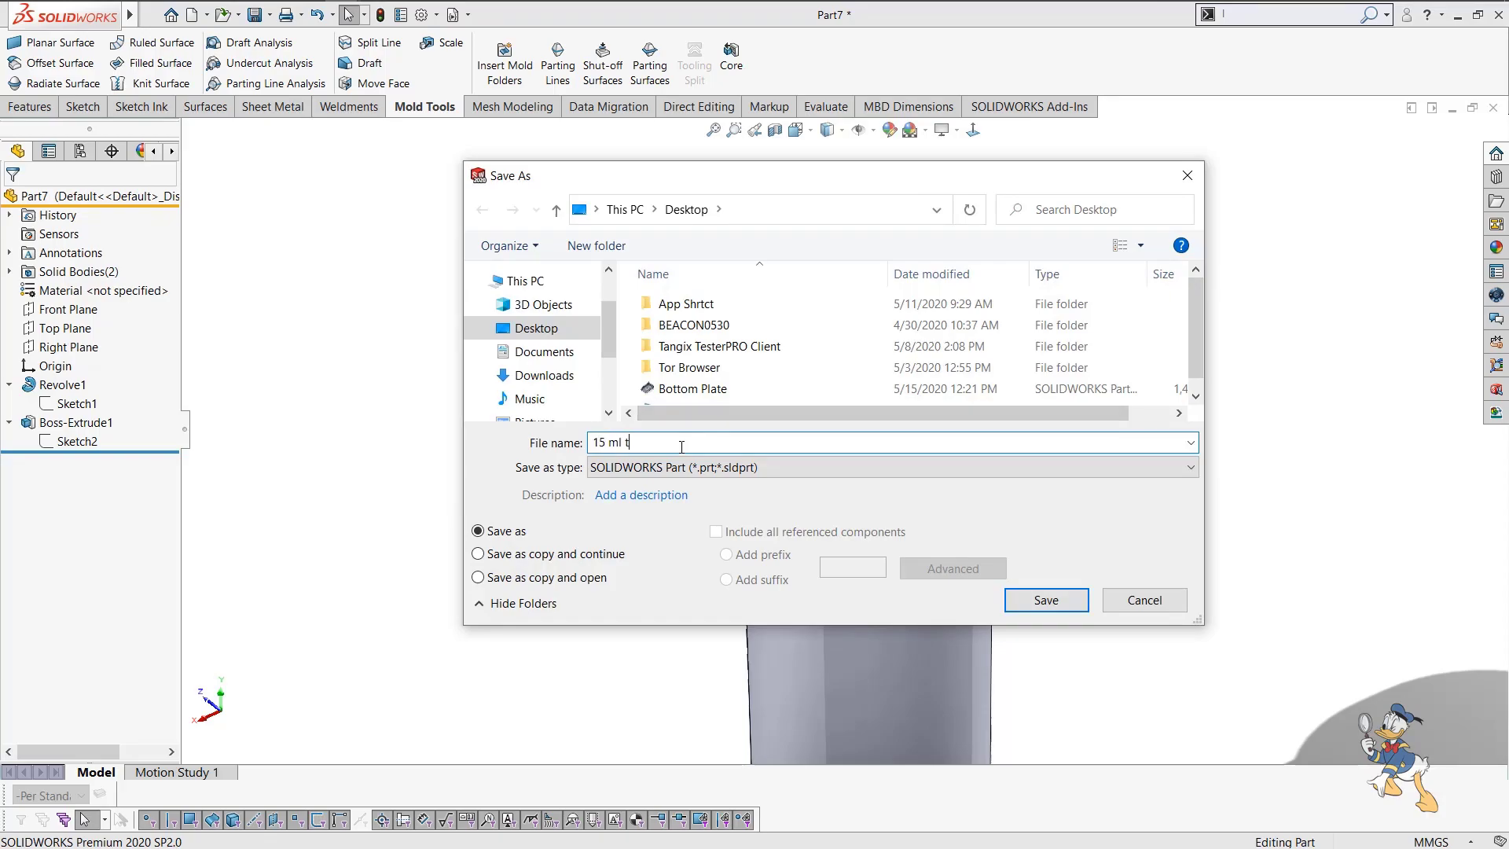
click(1084, 606)
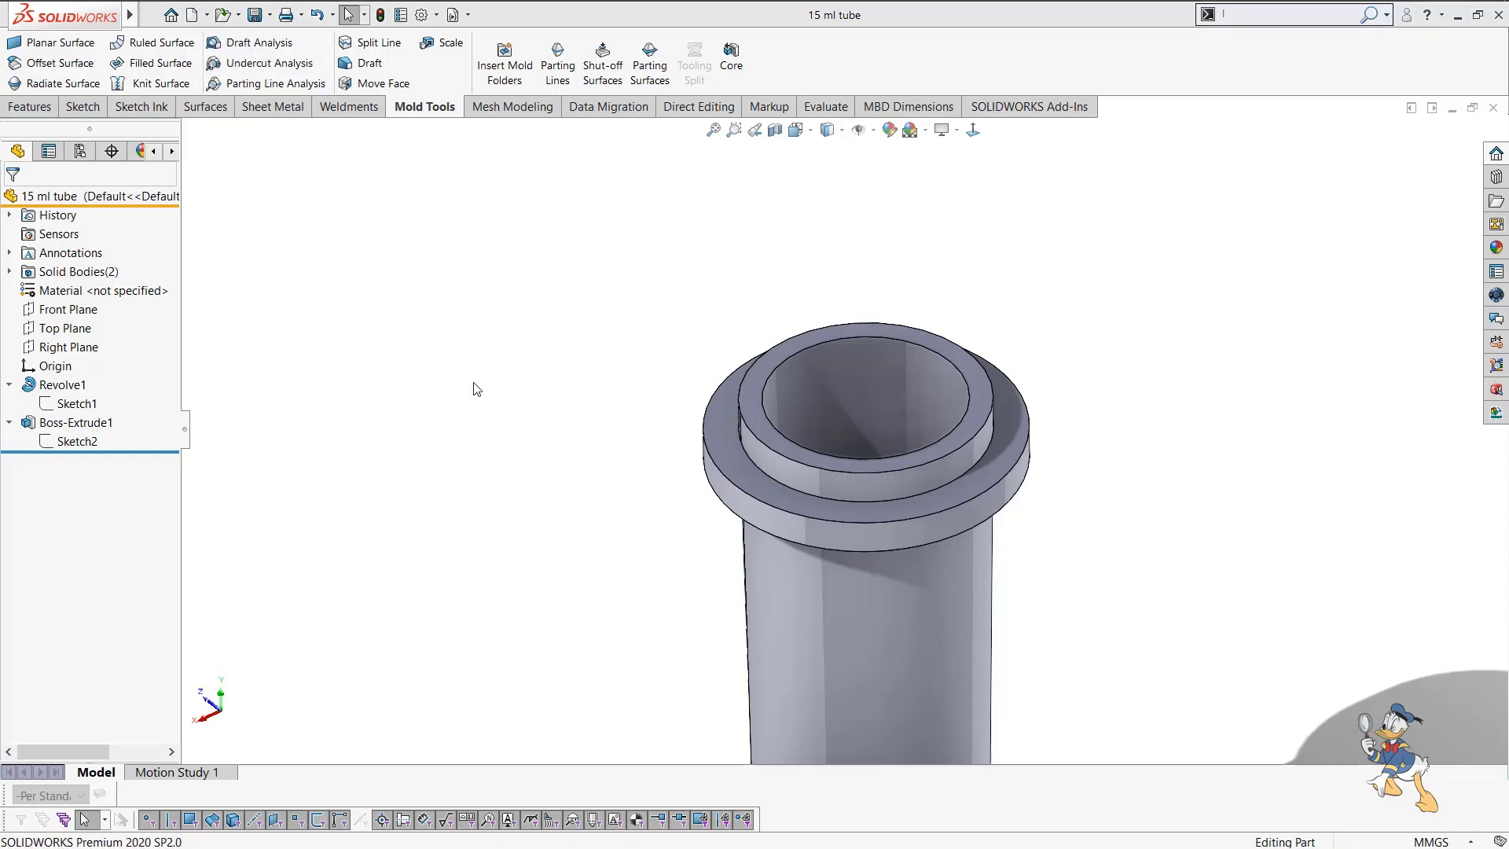
key(alt+Tab)
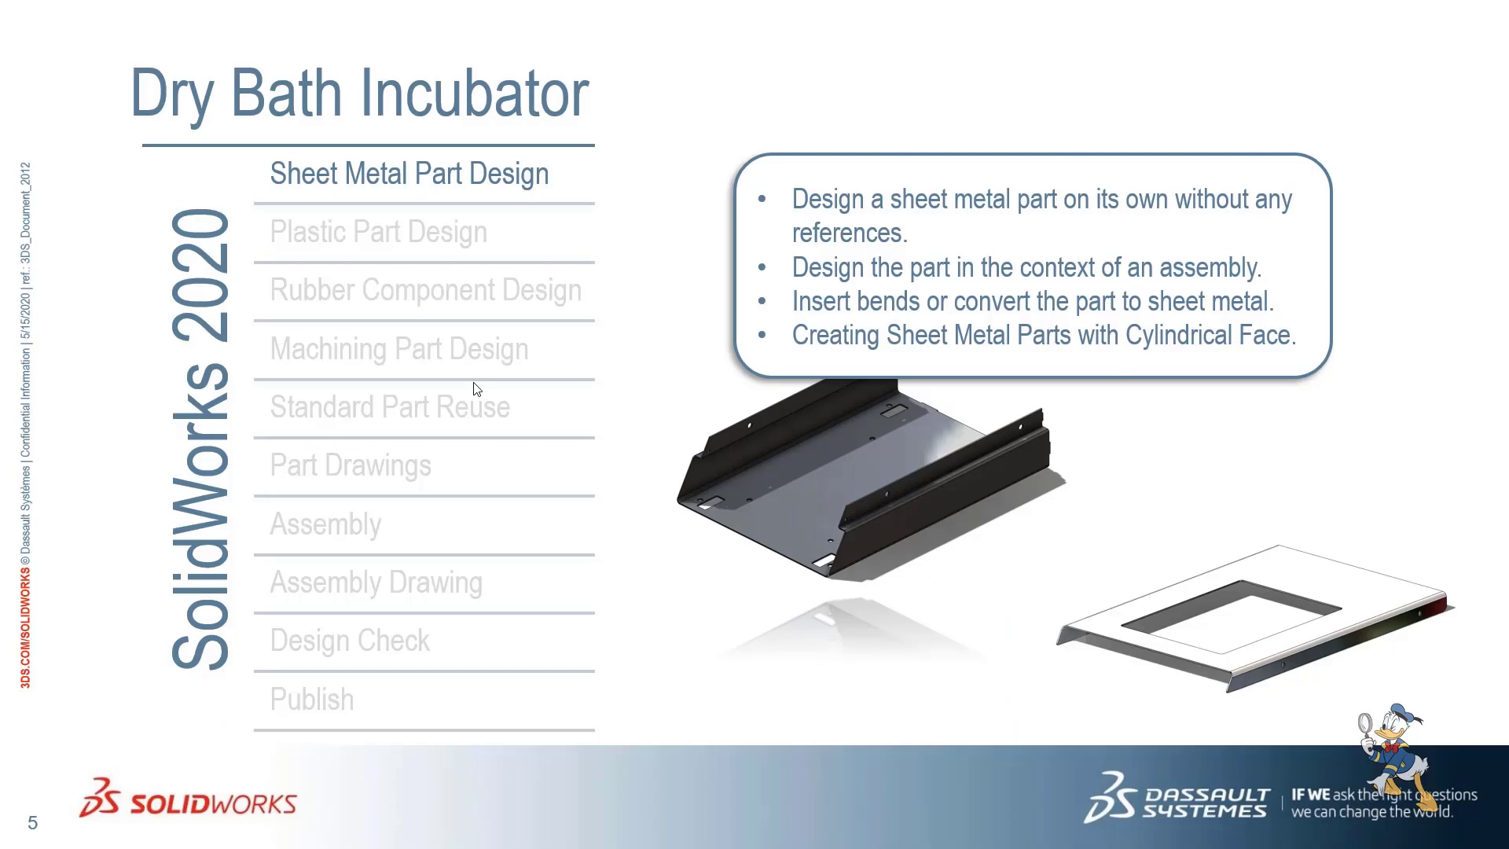
key(Right)
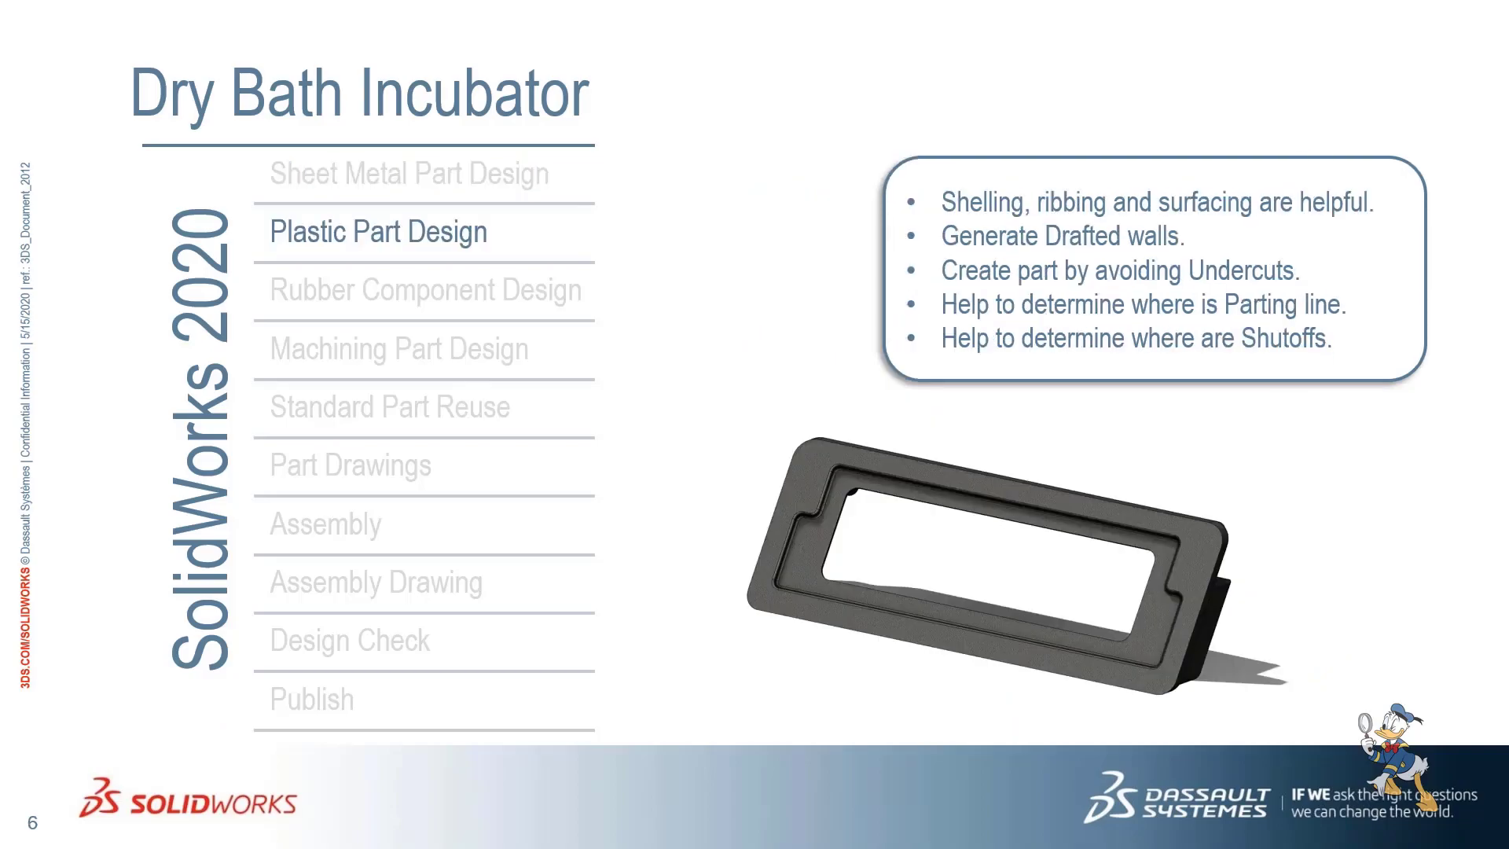
key(Right)
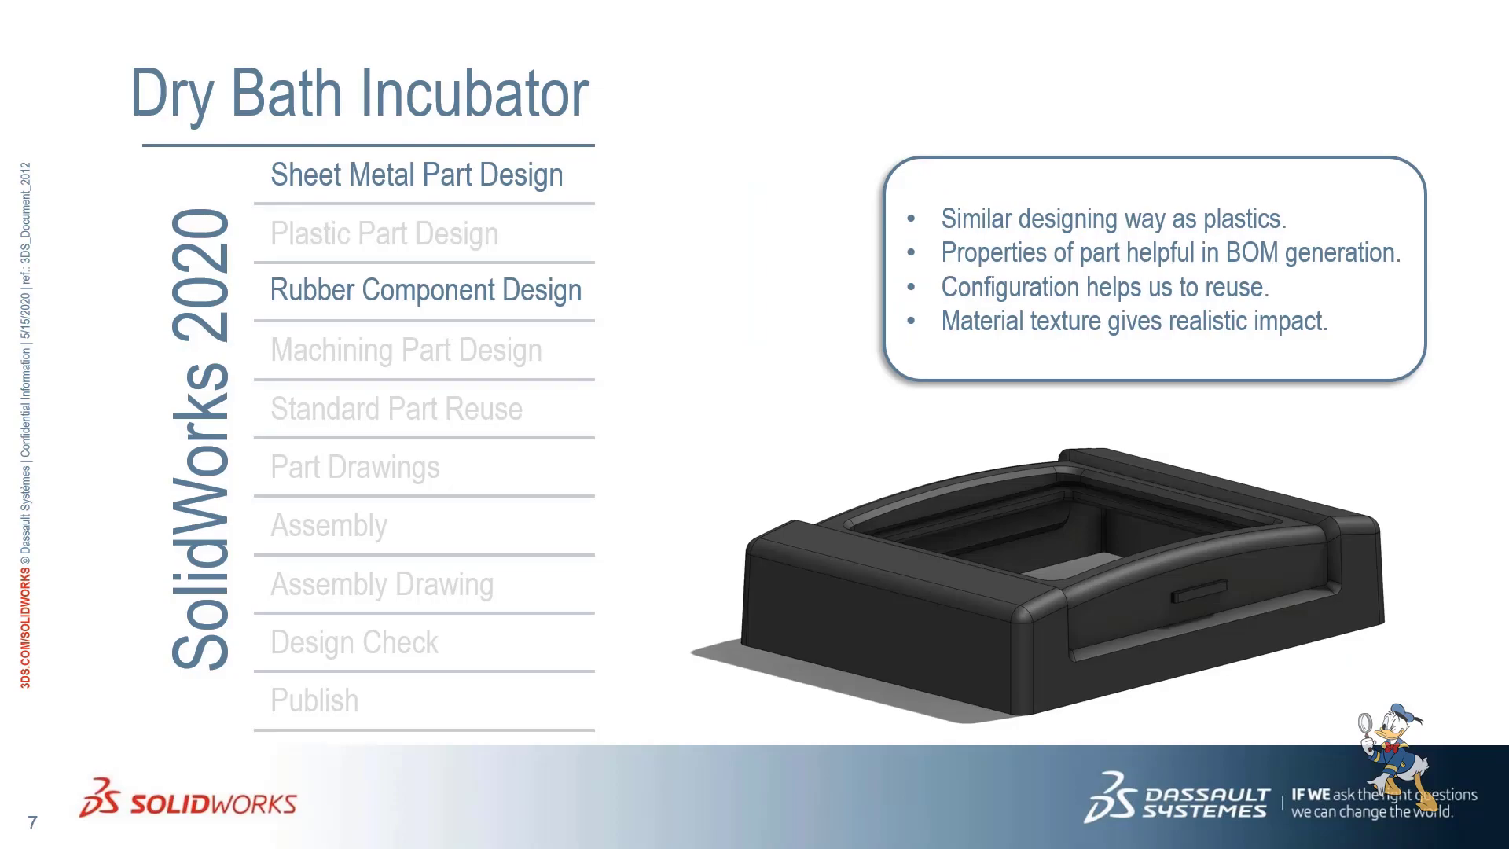
key(Right)
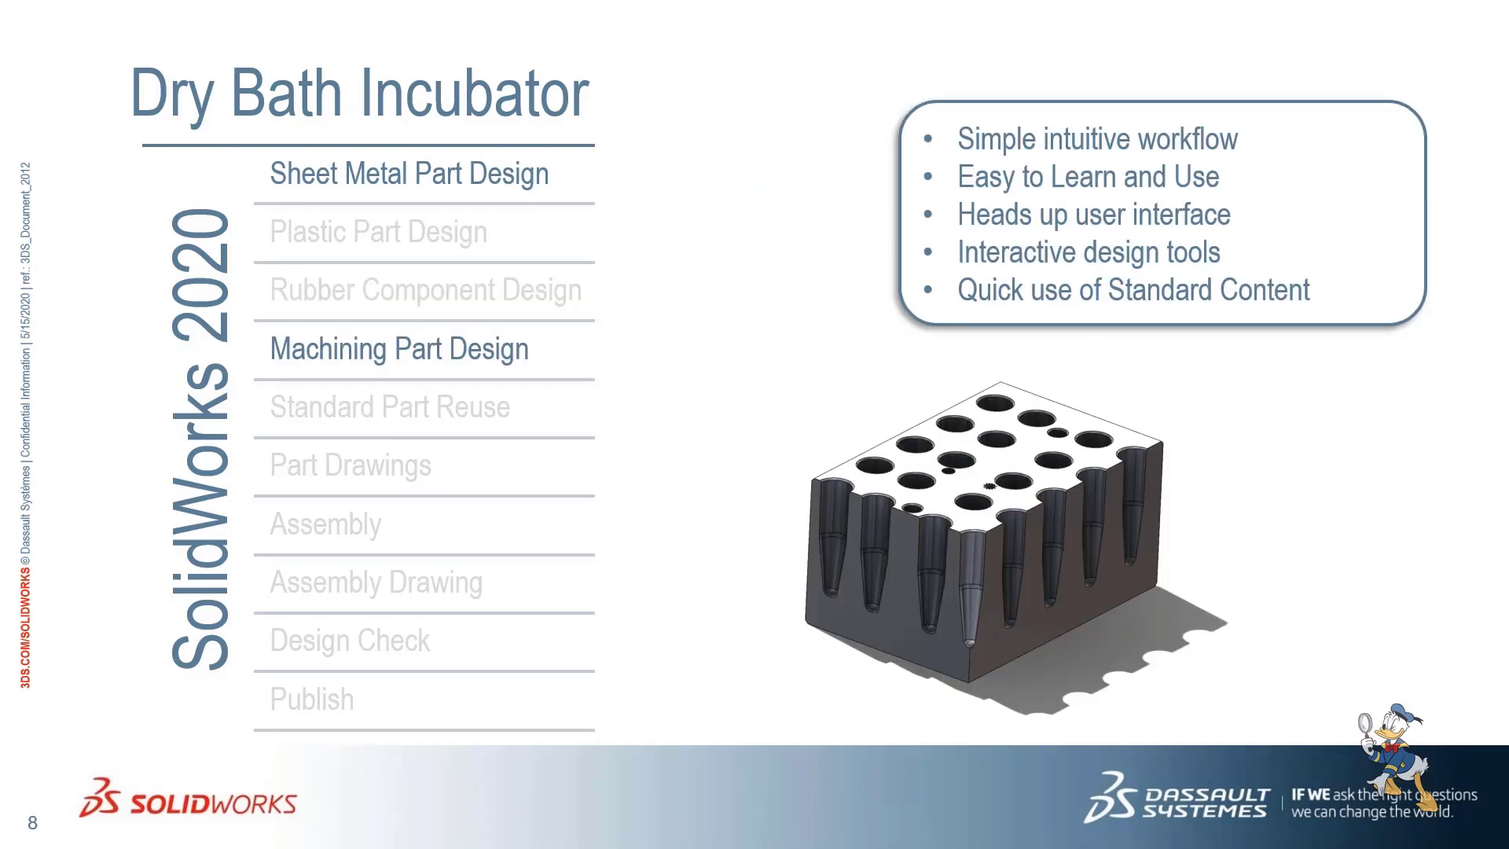
key(alt+Tab)
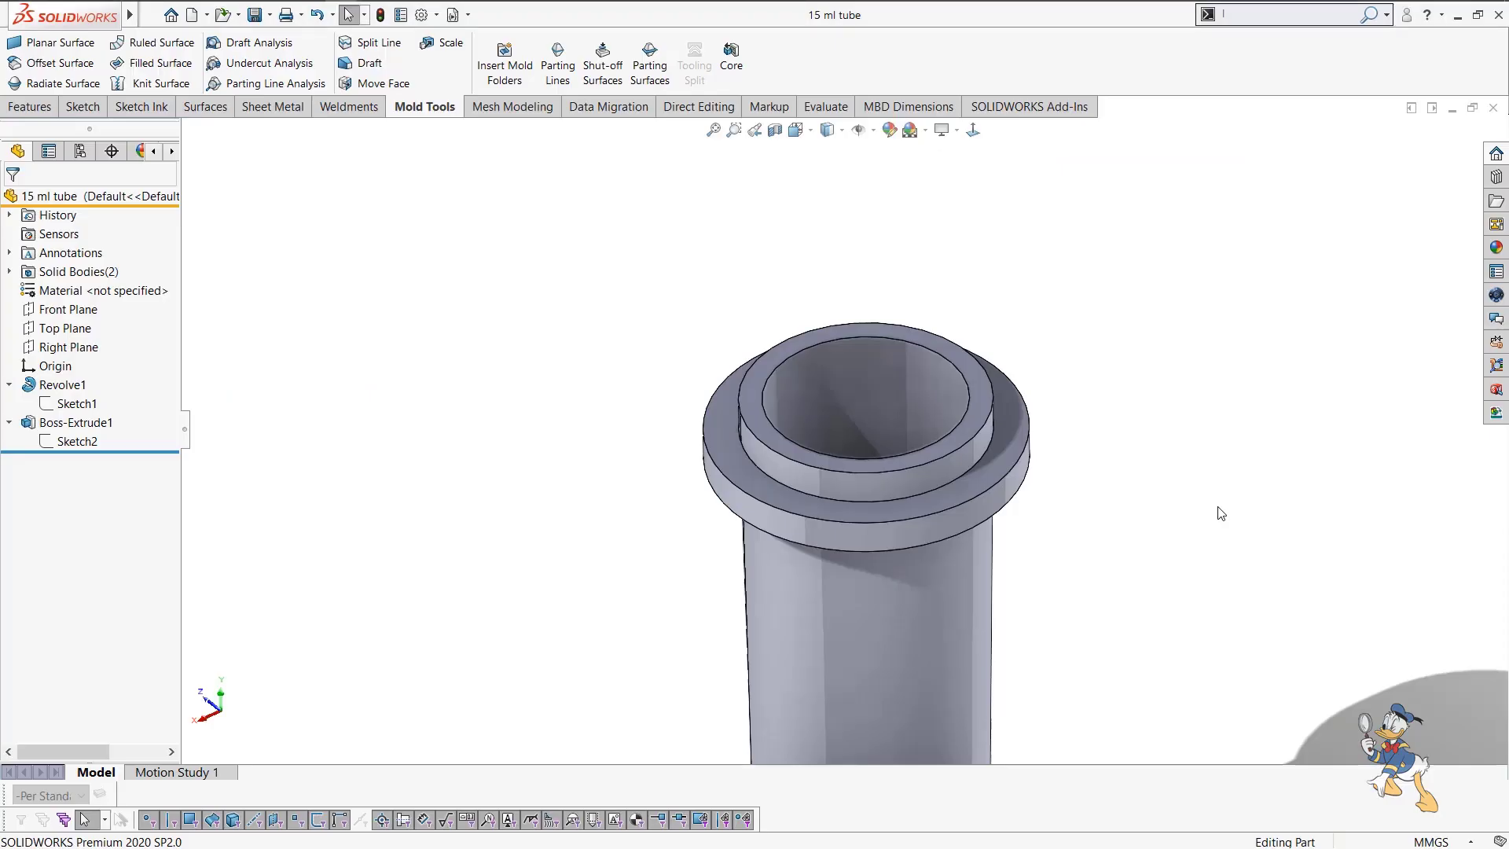
Close the 15 ml tube part and create a new part from the Part_MM training template, accepting the CAM message.
click(1493, 107)
click(191, 14)
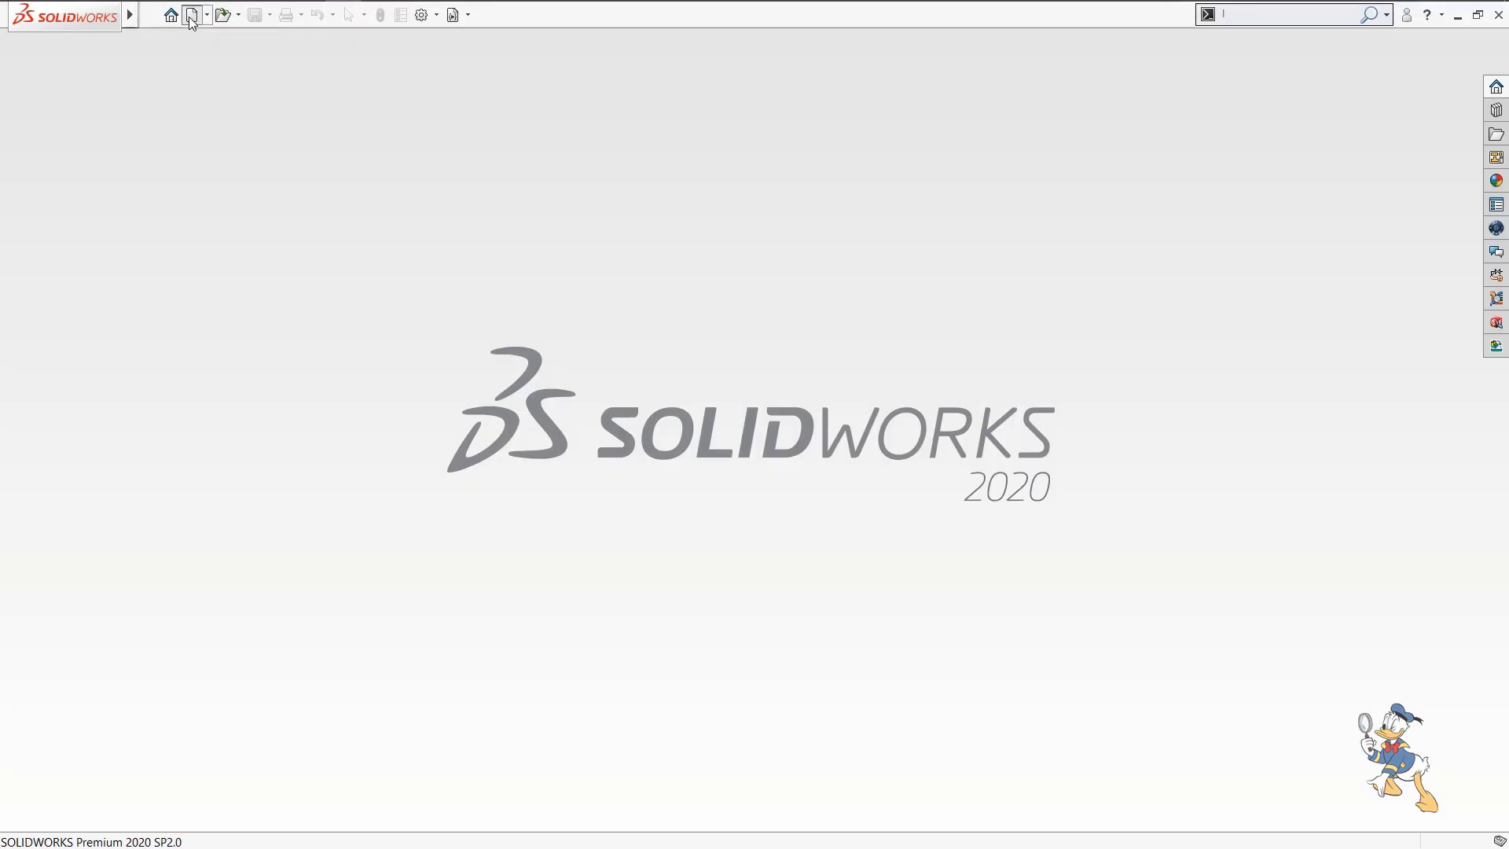
double_click(890, 281)
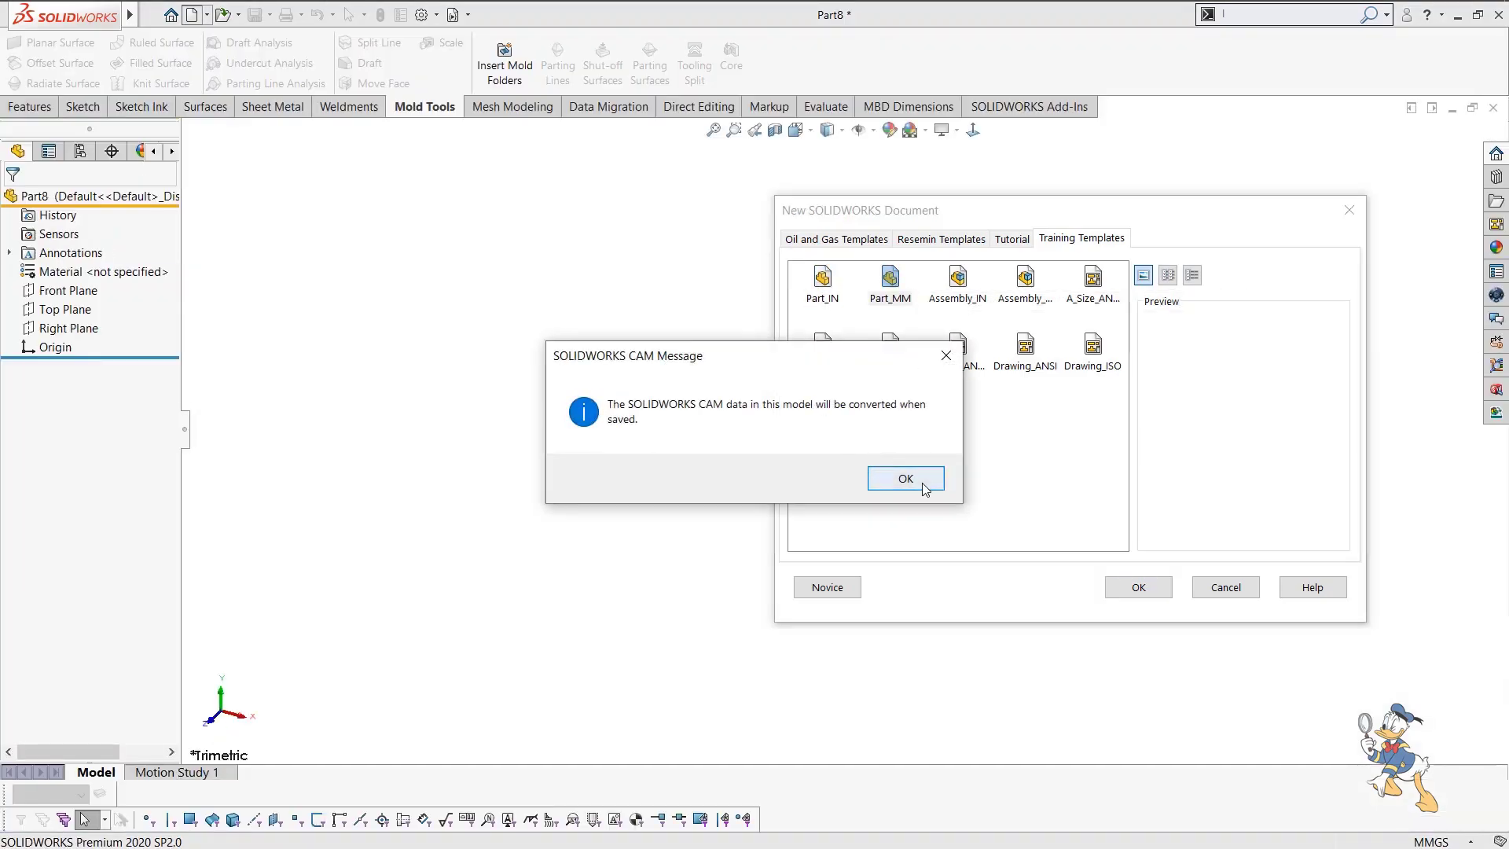
click(905, 478)
Sketch a center rectangle about 14 × 16 mm on the Top Plane, centered on the origin.
click(63, 309)
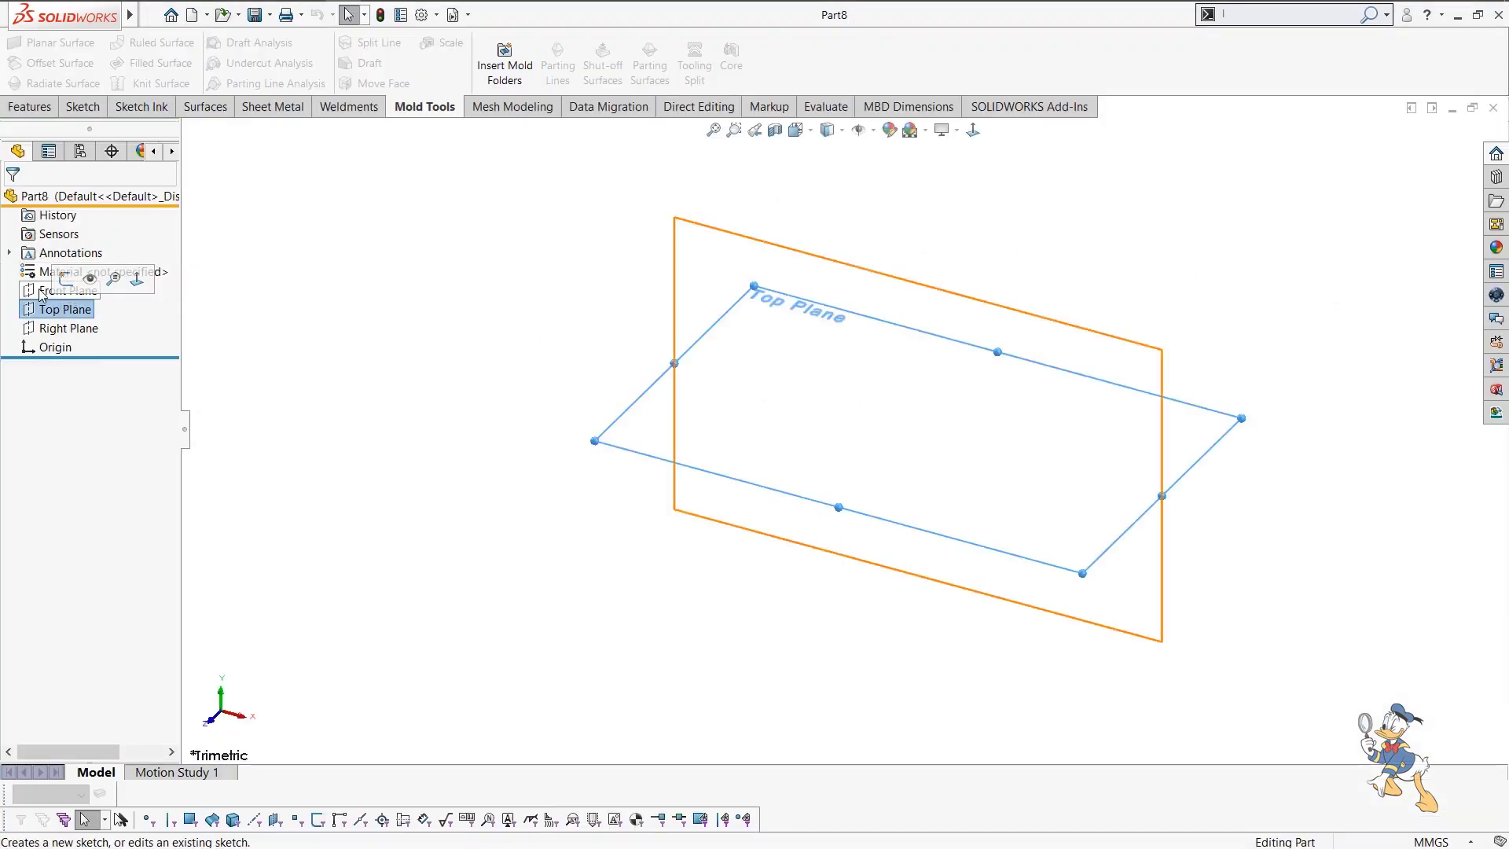
click(41, 292)
click(49, 309)
click(62, 277)
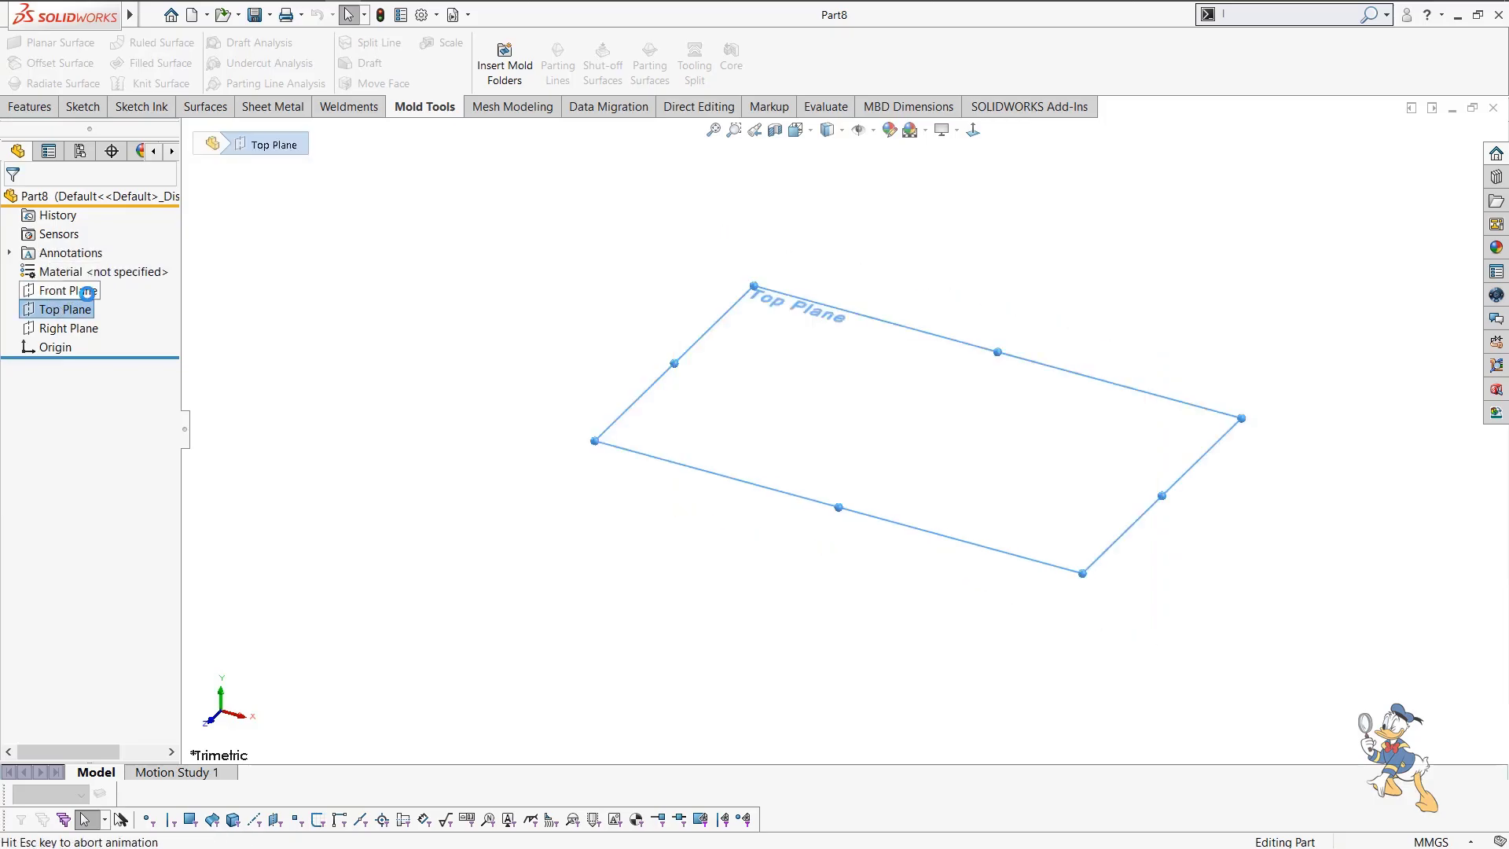
key(r)
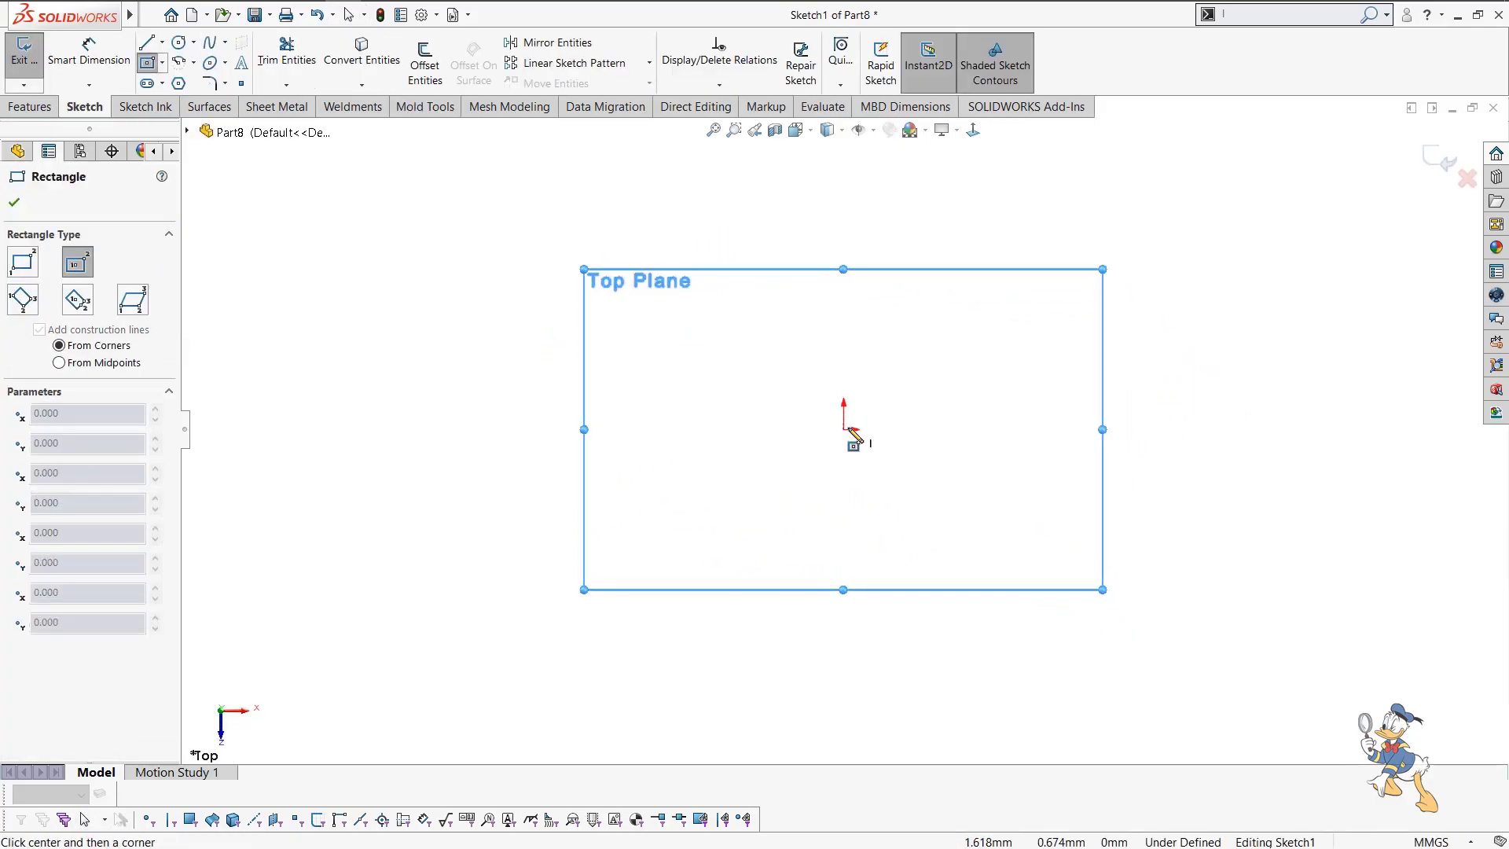
drag(843, 429, 864, 453)
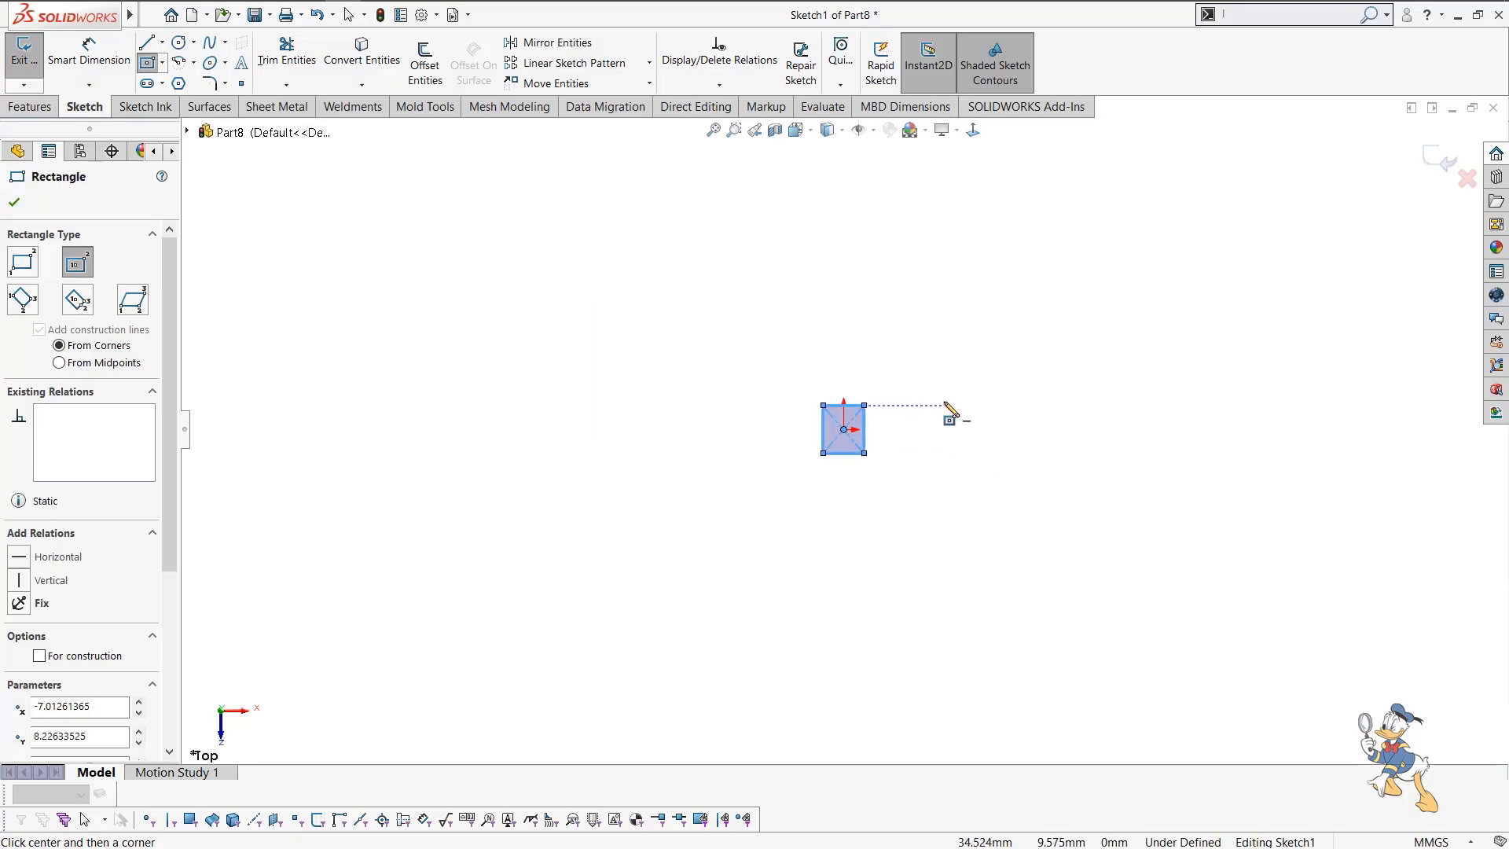
key(Escape)
Dimension the rectangle's lower horizontal edge to 108 mm.
right_drag(919, 528, 899, 377)
scroll(881, 461, down, 4)
click(810, 448)
click(933, 495)
text(1008)
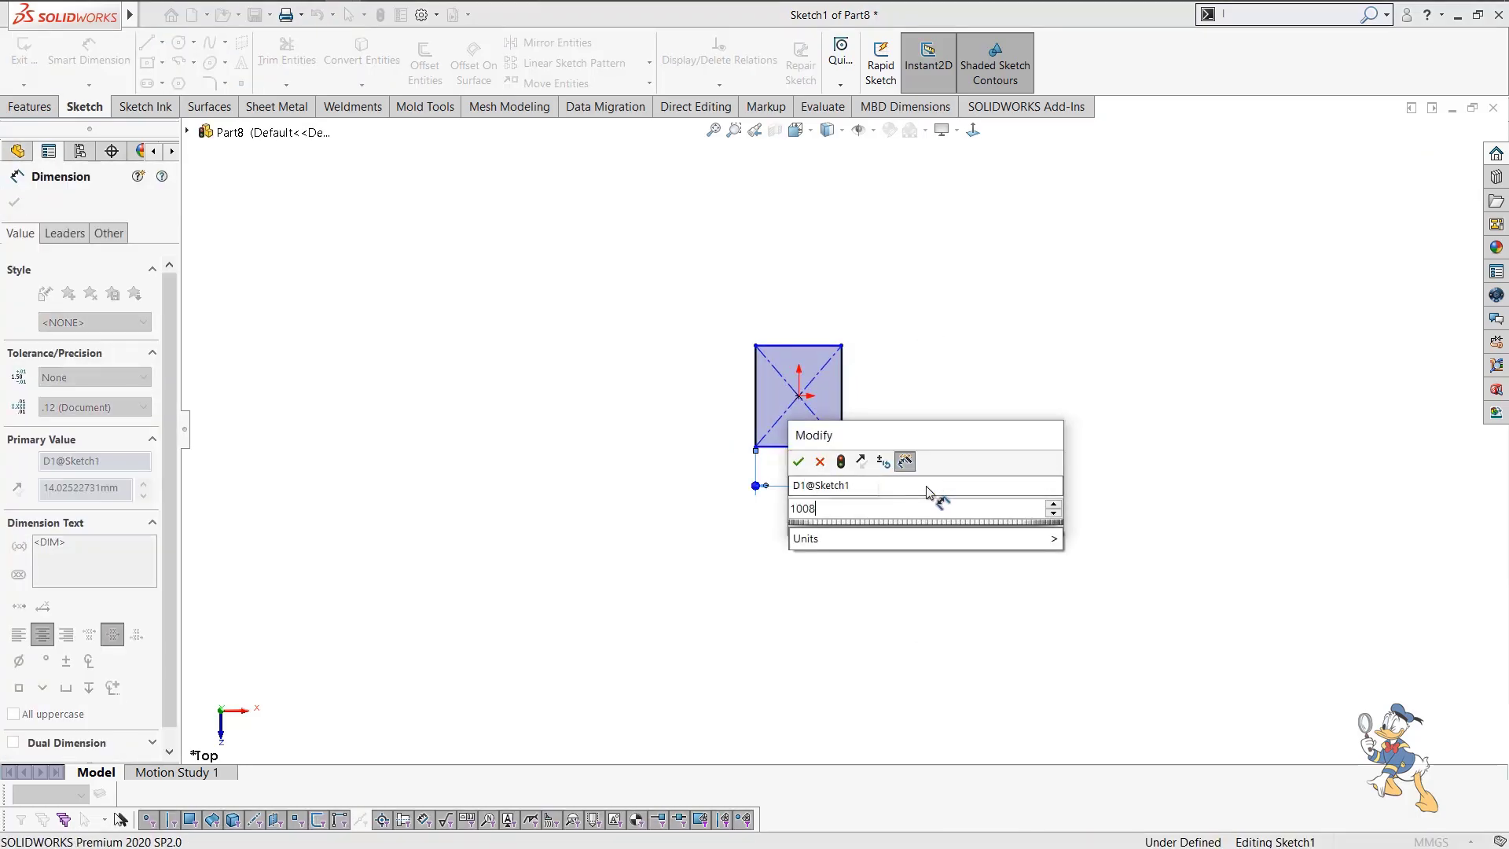
key(BackSpace)
key(BackSpace)
text(8)
key(Return)
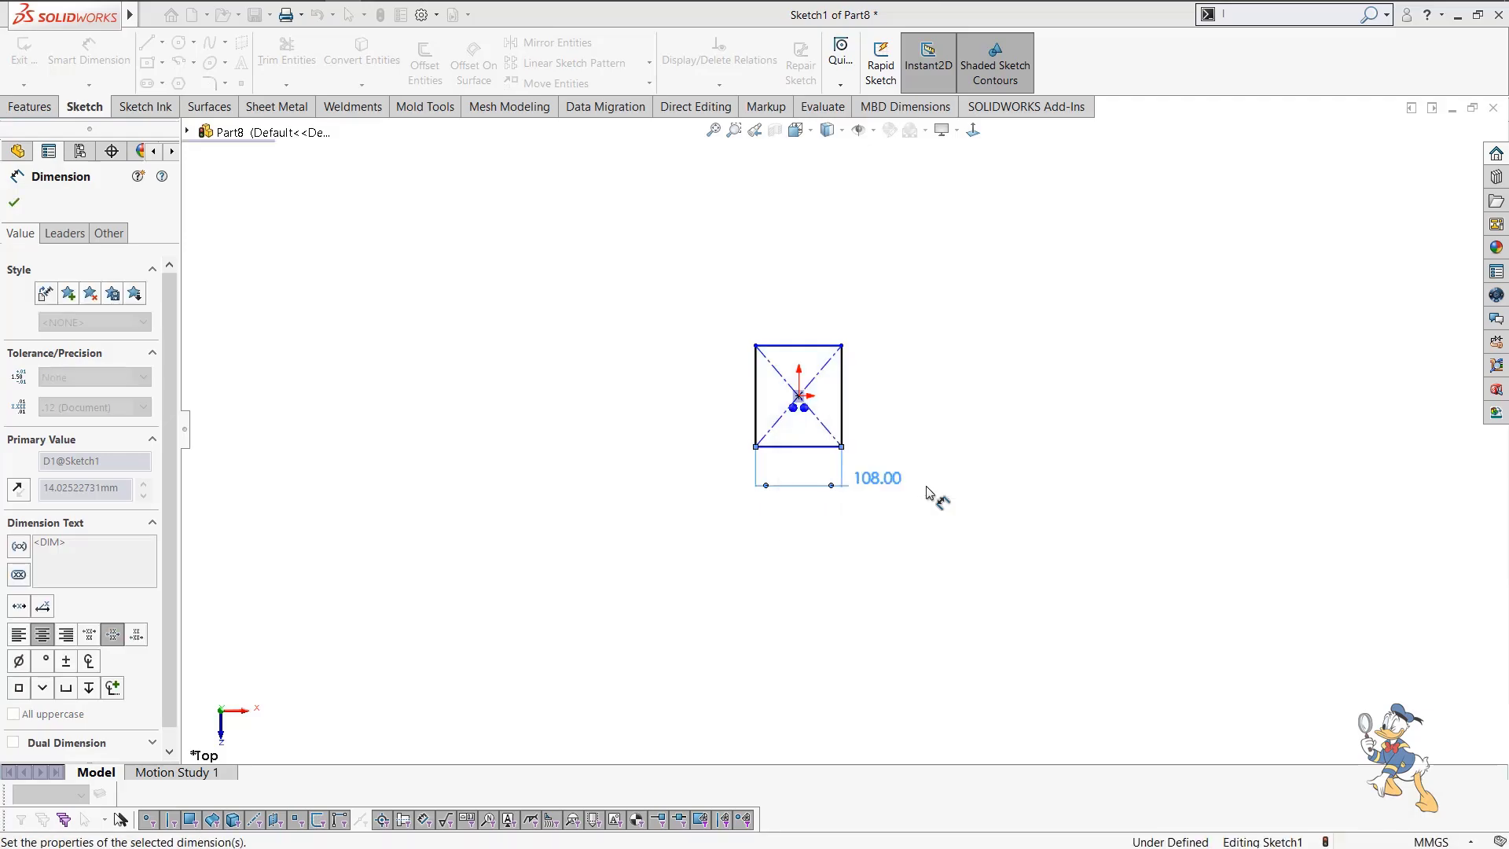
Dimension the rectangle's vertical side to 72 mm.
scroll(883, 498, down, 5)
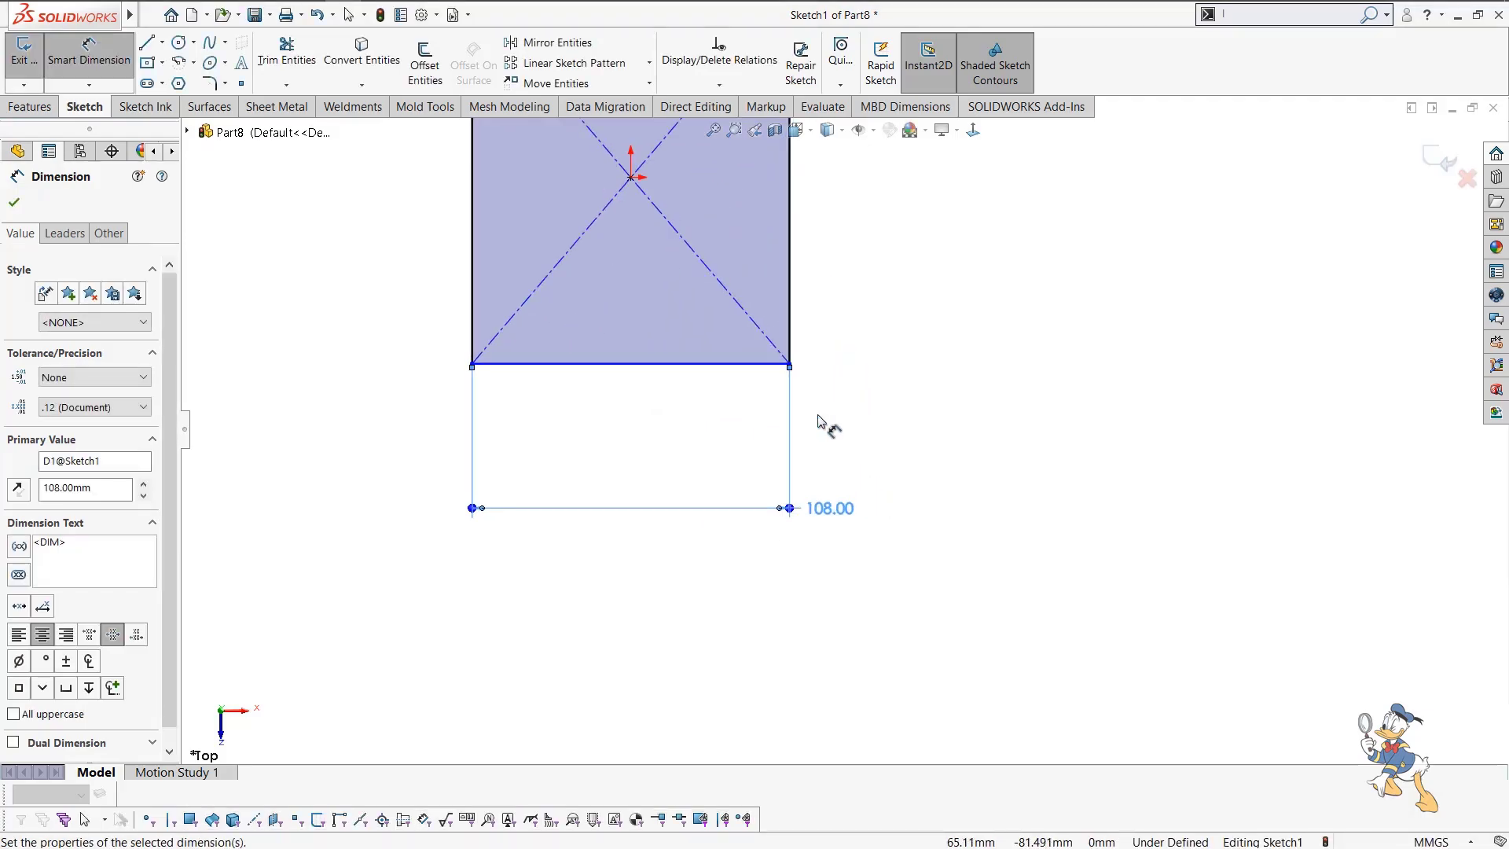
key(Escape)
click(792, 297)
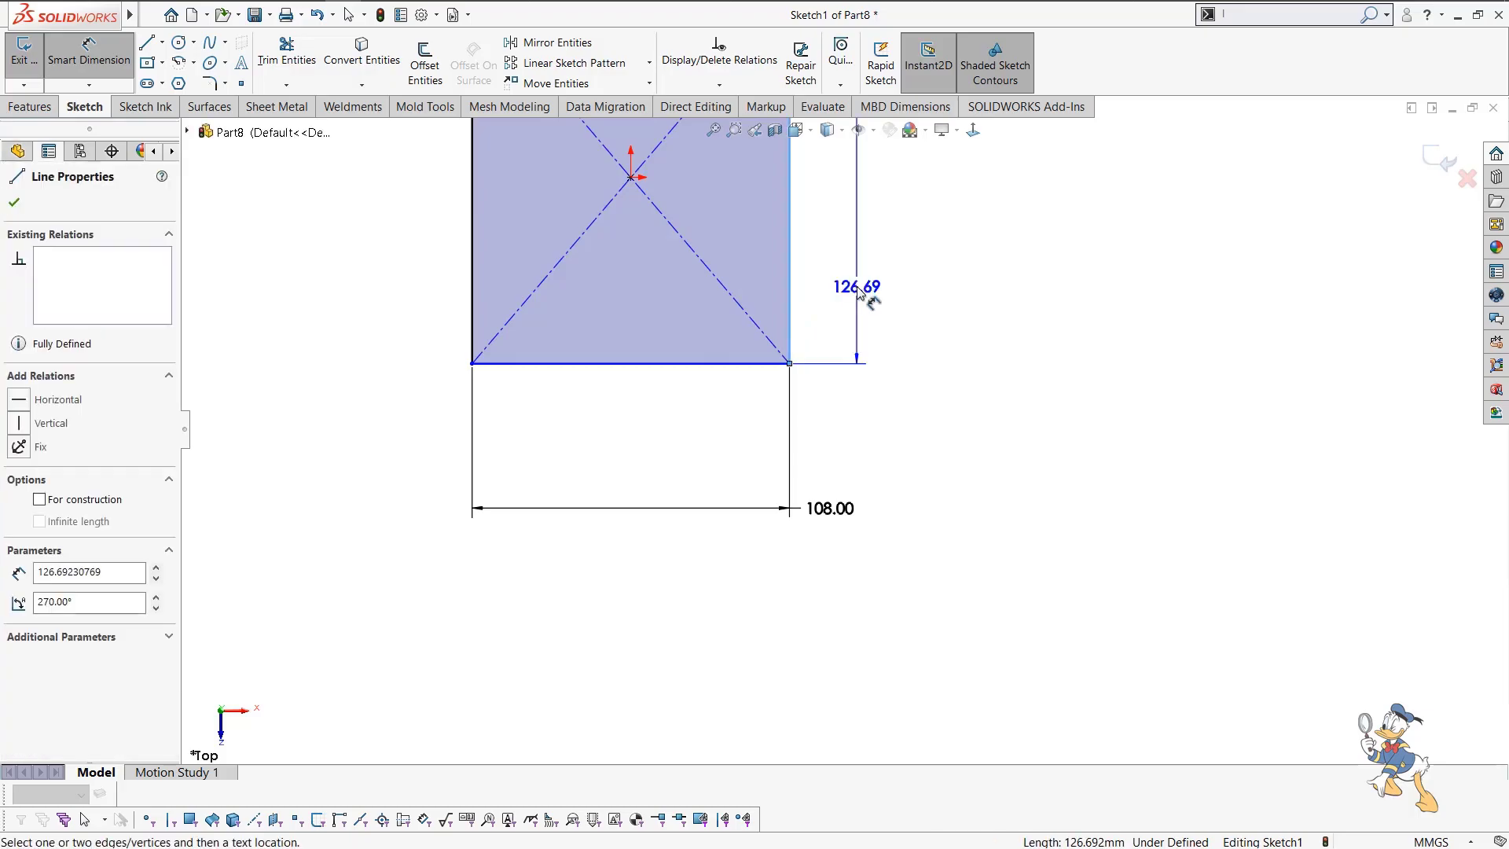
click(856, 296)
text(72)
key(Return)
Extrude the rectangle 49 mm with the Mid Plane end condition to form a solid block.
scroll(874, 302, up, 3)
middle_drag(877, 304, 890, 169)
key(e)
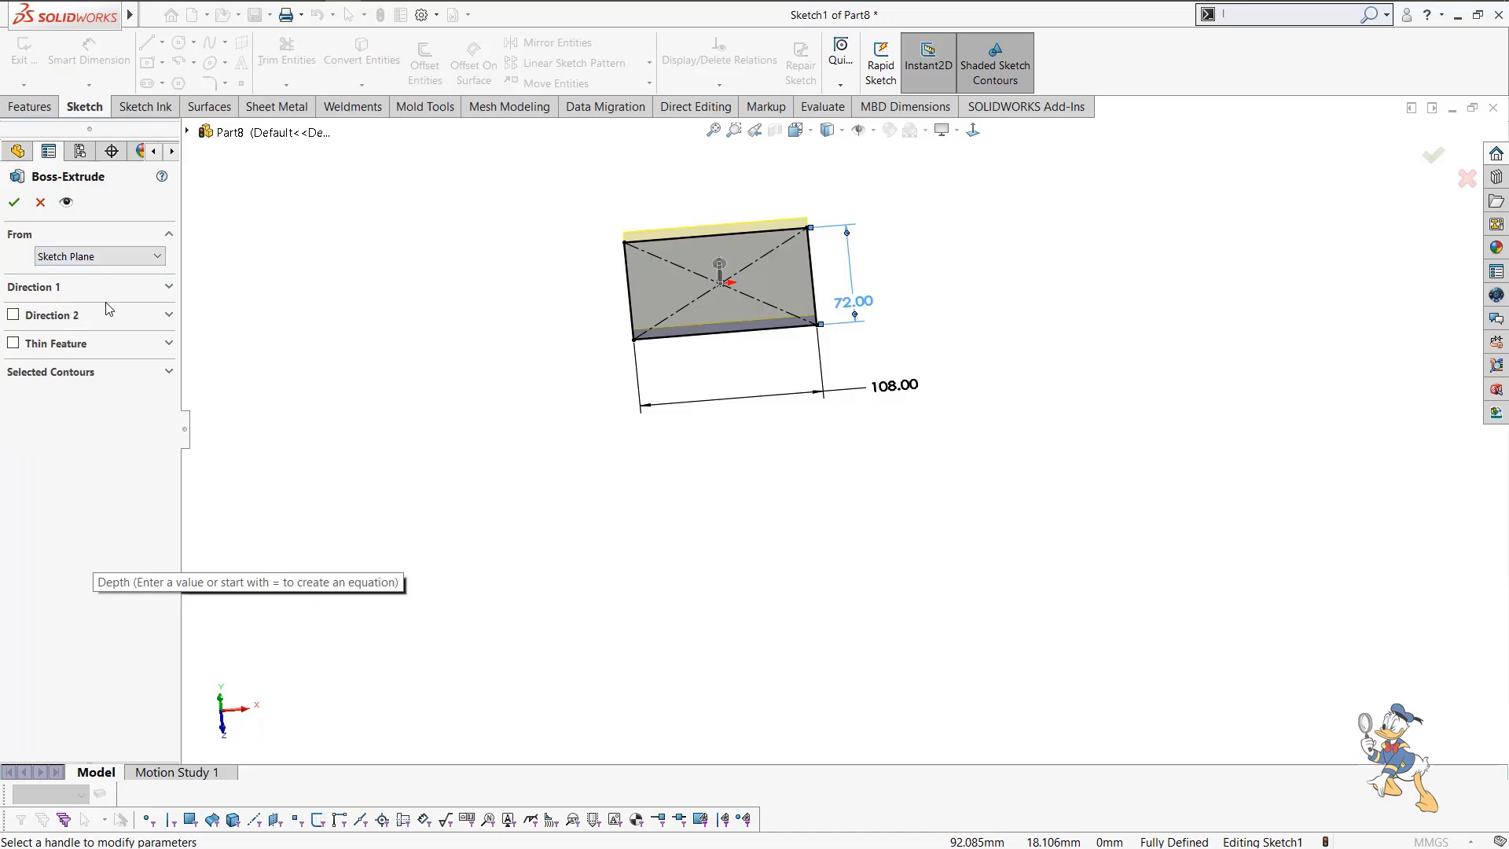
click(159, 291)
click(134, 308)
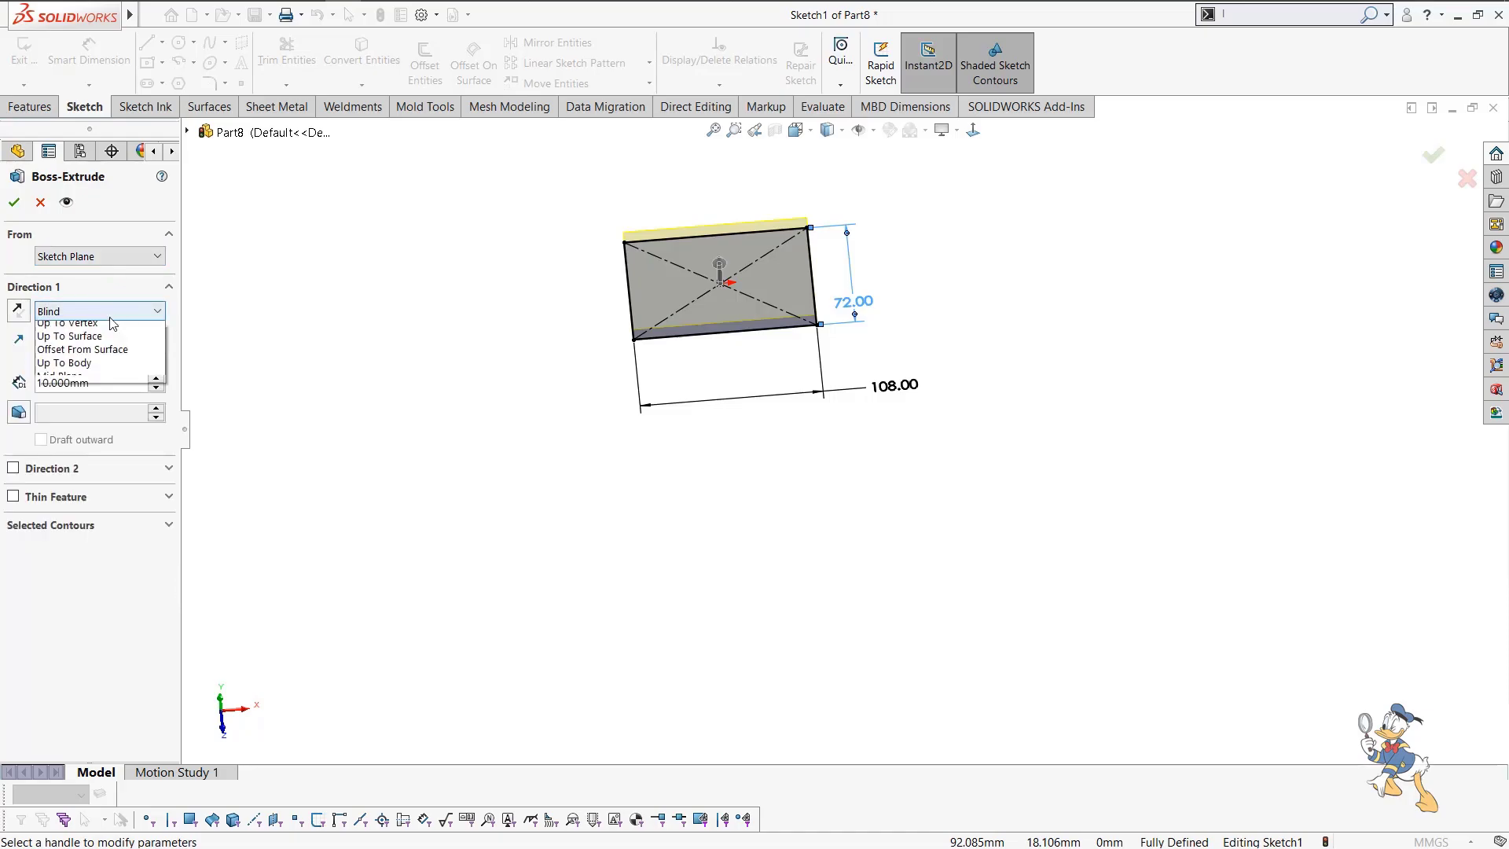
click(102, 379)
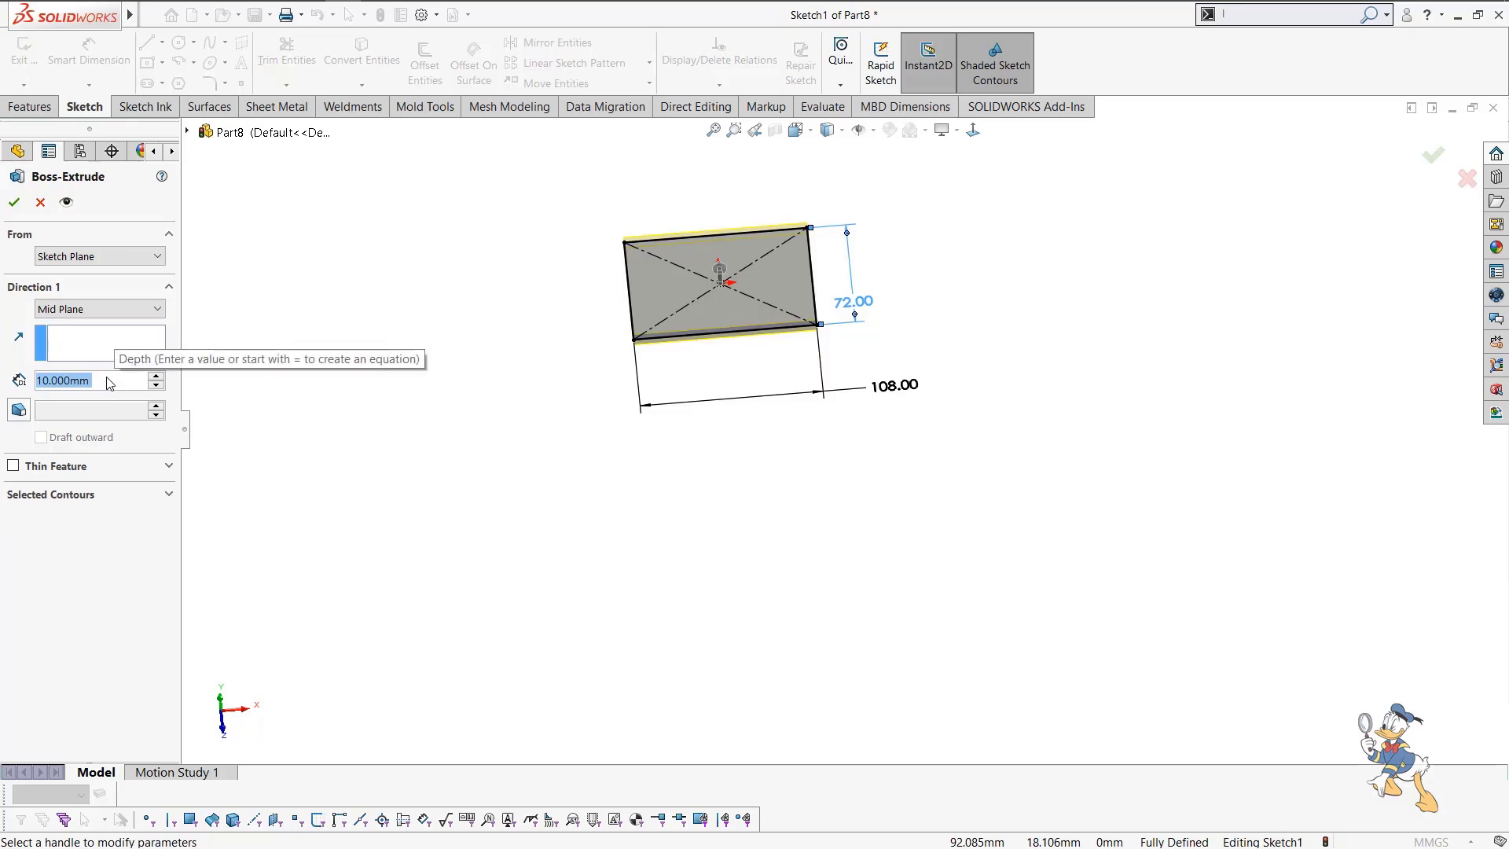
text(49)
key(Return)
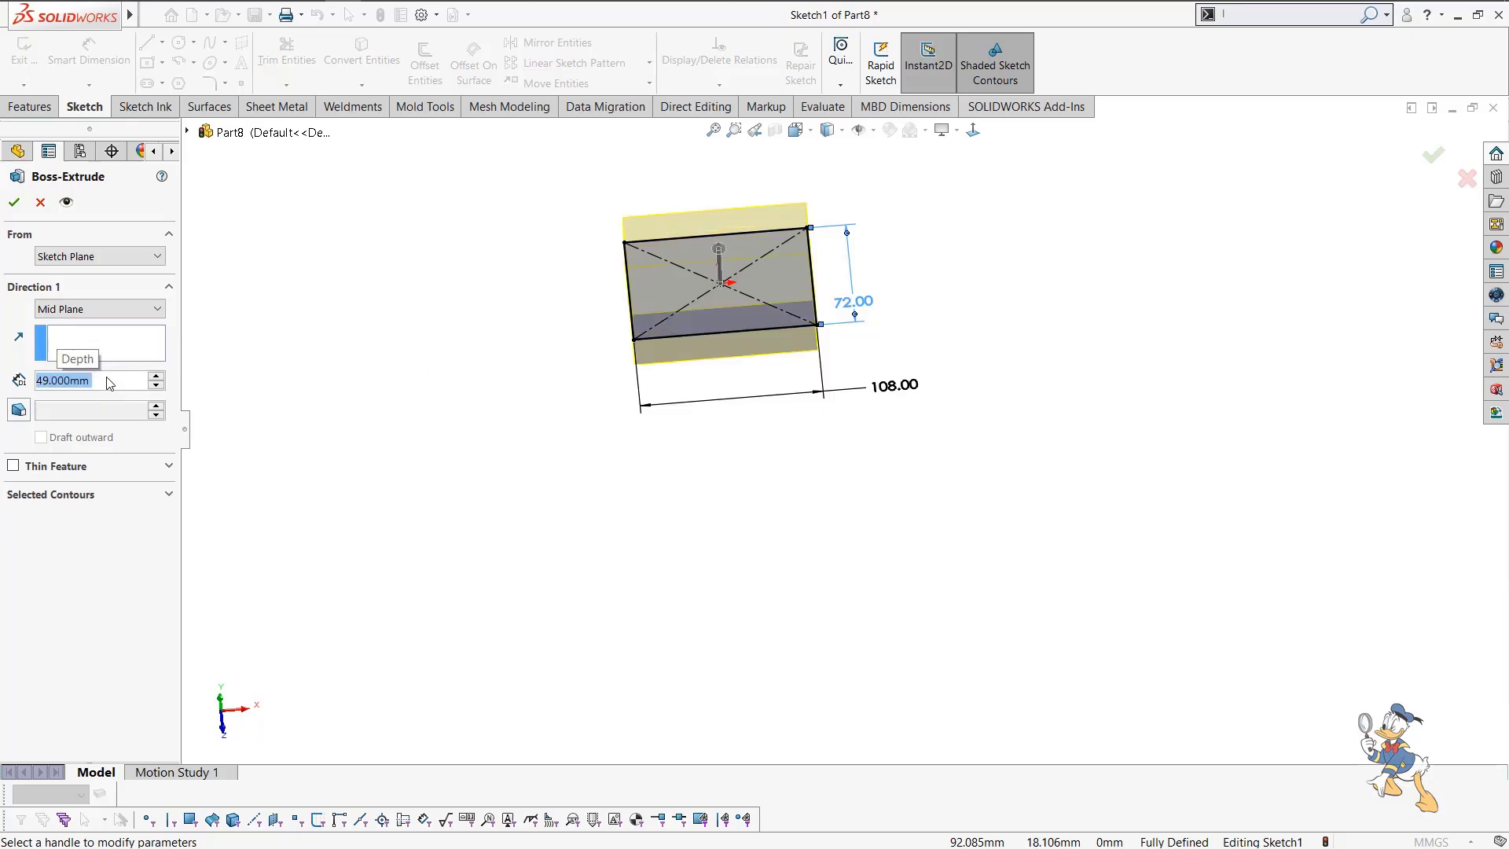
click(10, 206)
Chamfer all twelve edges of the block with a 1 mm distance at 45 degrees.
scroll(828, 354, up, 1)
middle_drag(866, 289, 924, 251)
scroll(723, 294, down, 3)
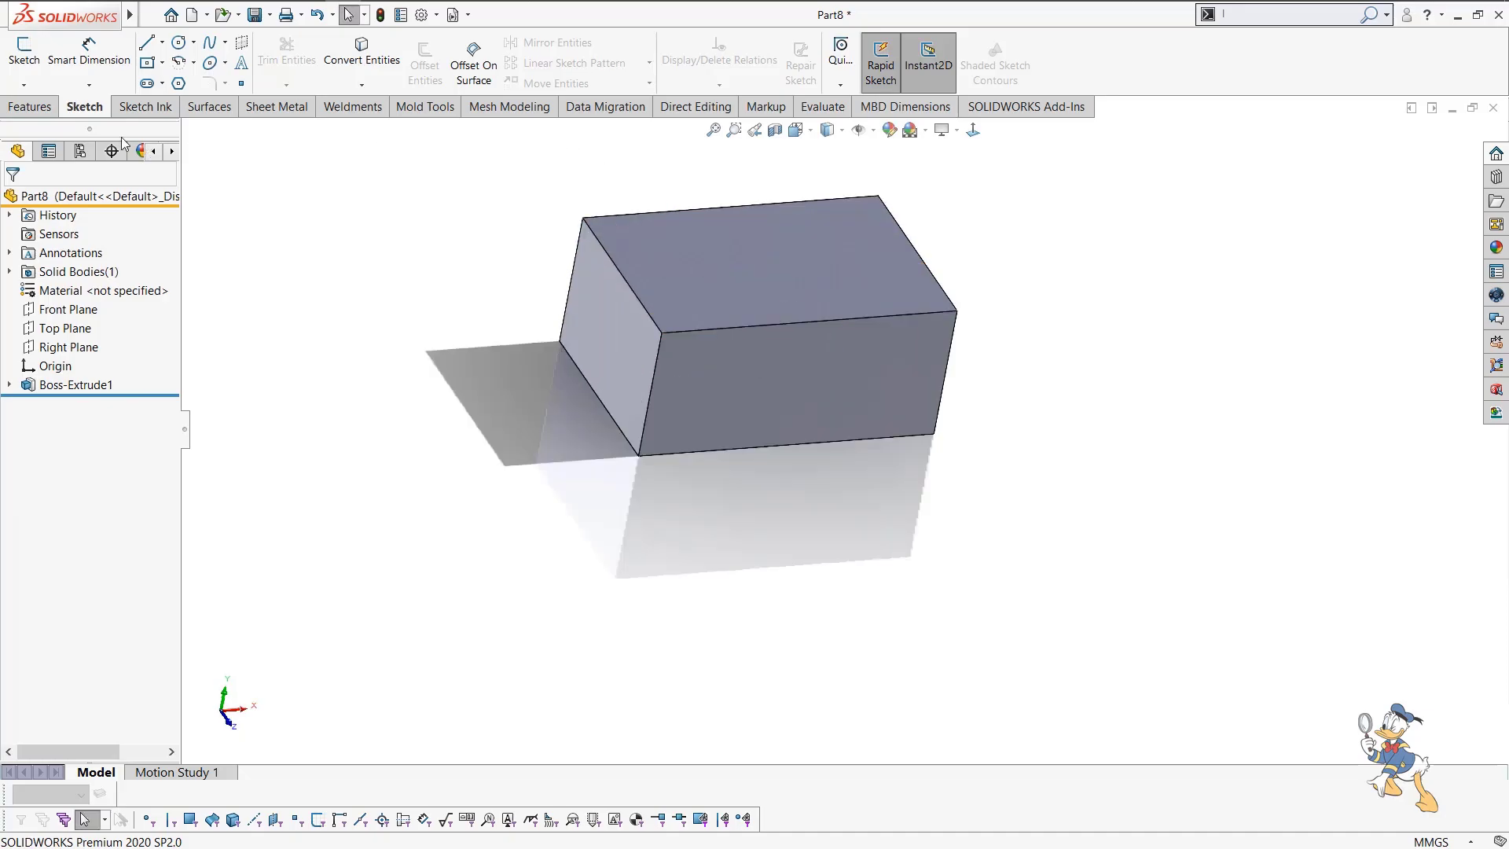
click(32, 106)
click(526, 84)
click(552, 127)
drag(585, 191, 1038, 576)
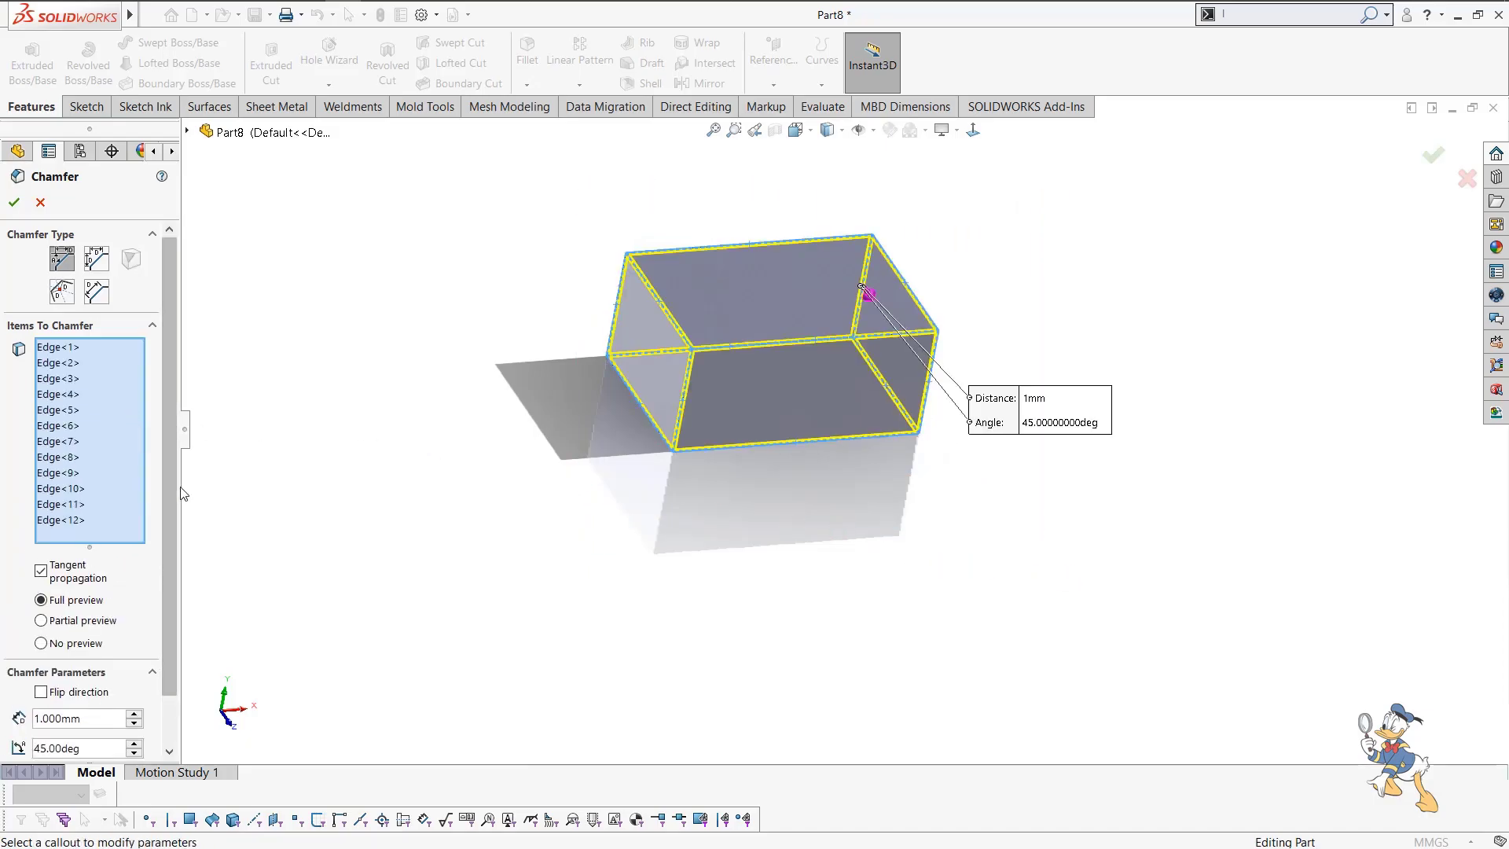
scroll(168, 545, down, 2)
scroll(173, 504, up, 2)
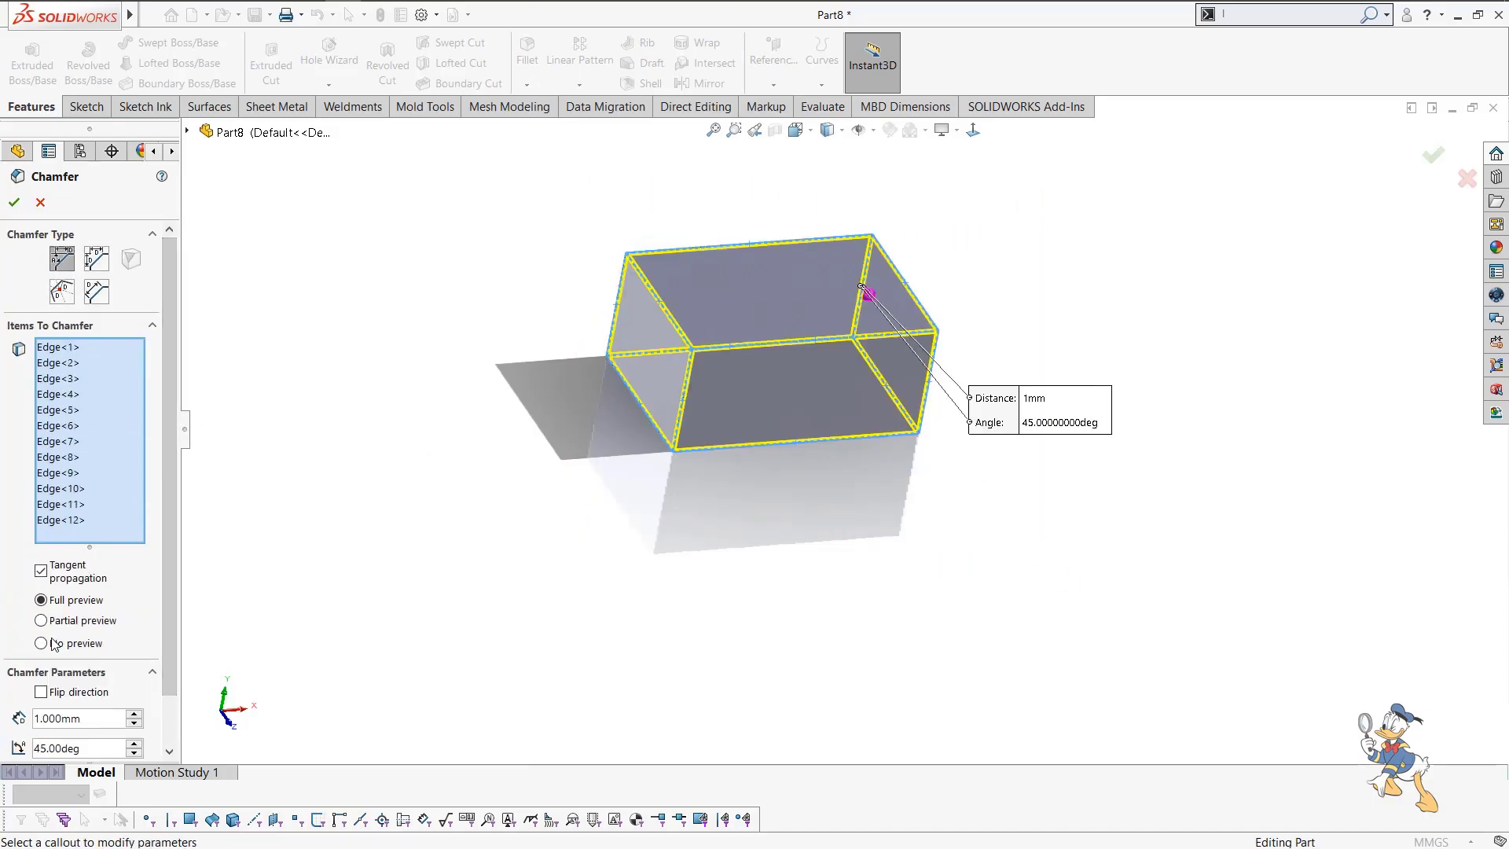
click(15, 203)
Insert the "15 ml tube" part from the Desktop into the block part and change the derived part's units to the base part's.
scroll(789, 333, down, 3)
middle_drag(855, 355, 1063, 313)
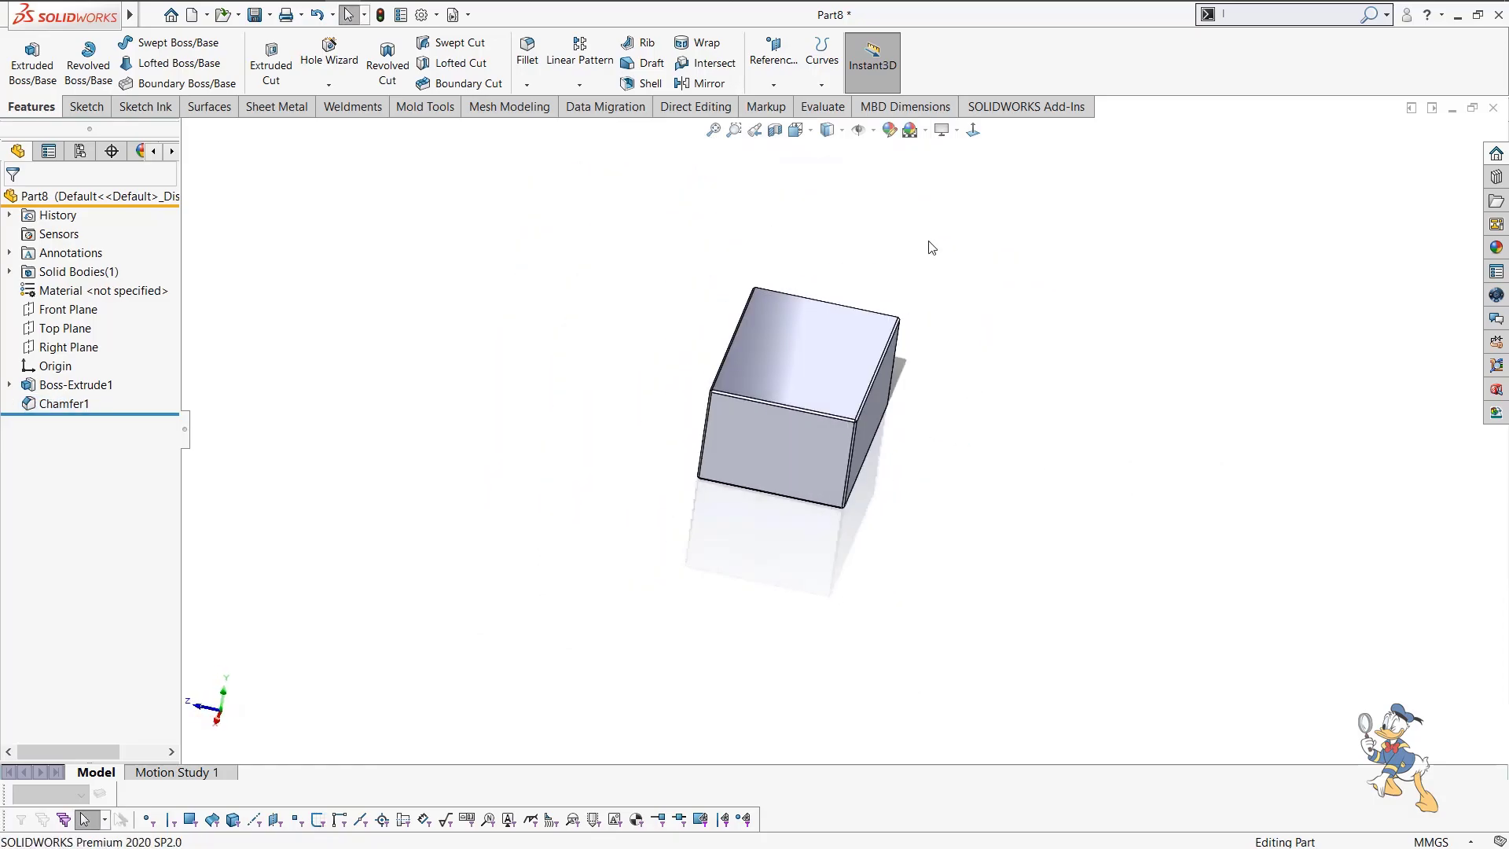
click(253, 15)
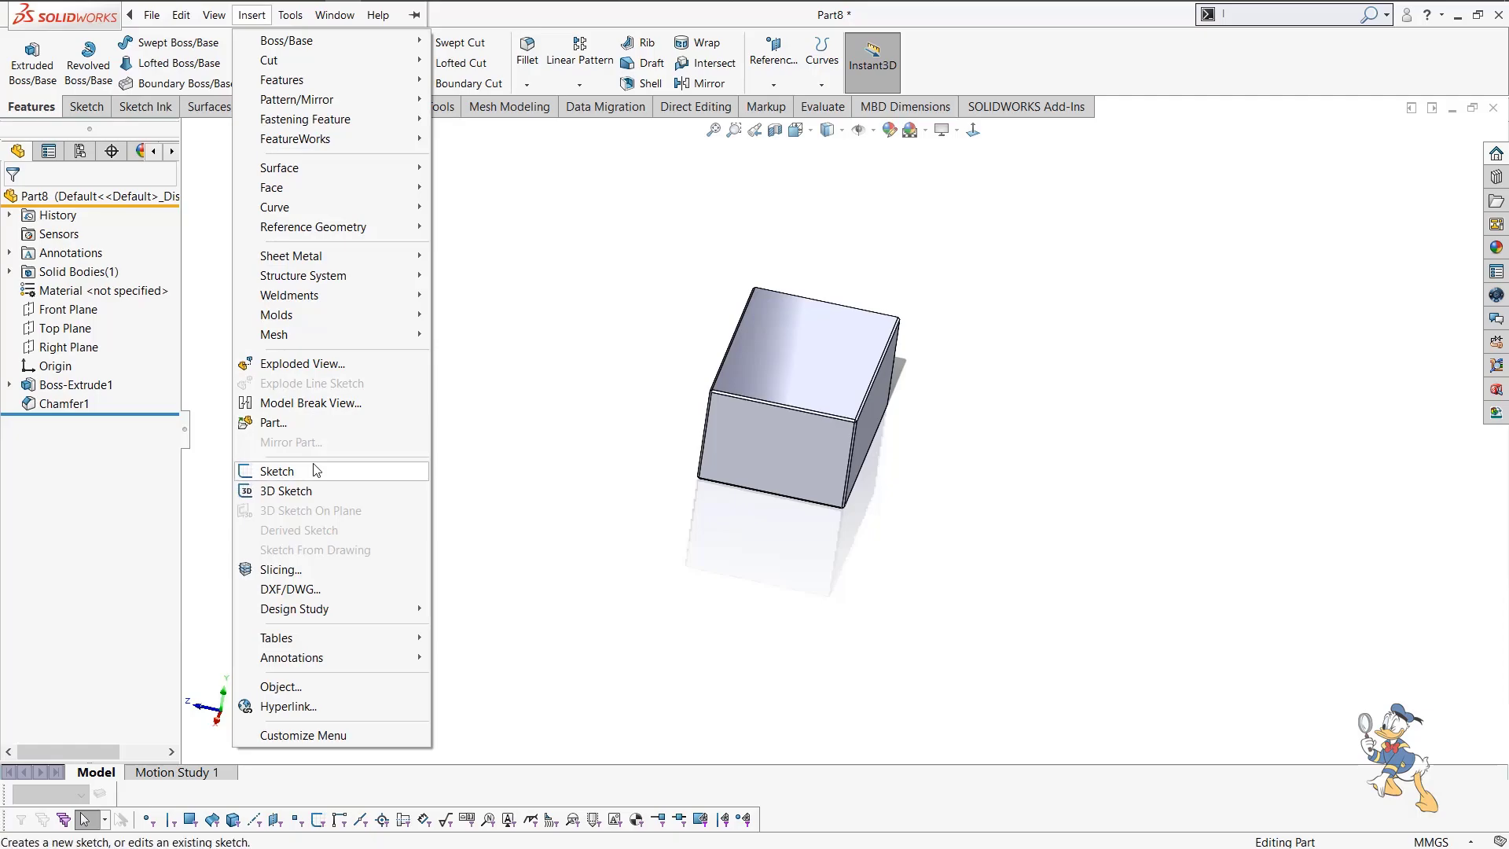
click(334, 423)
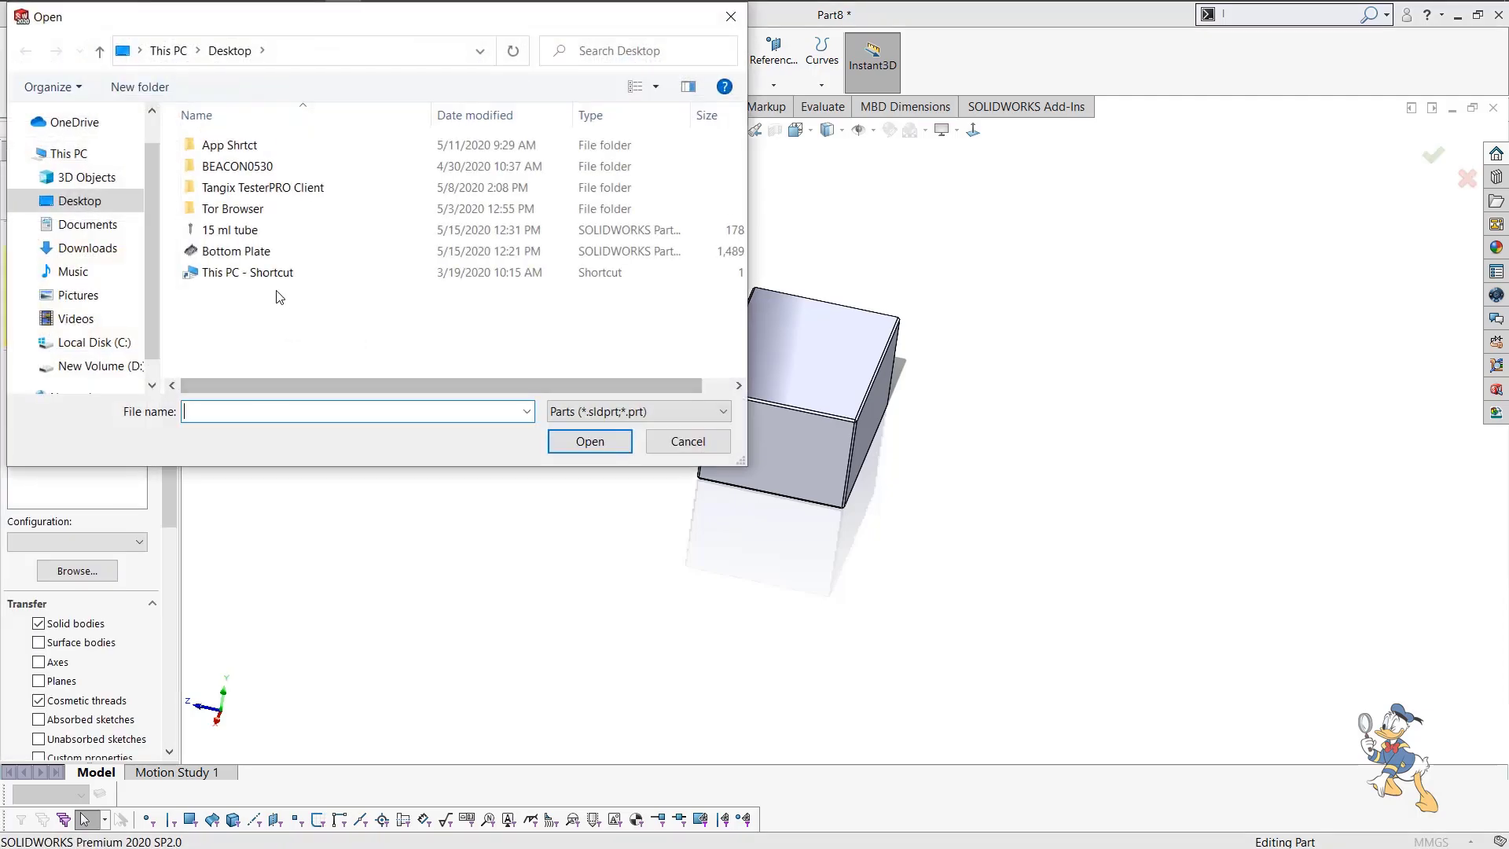
click(236, 229)
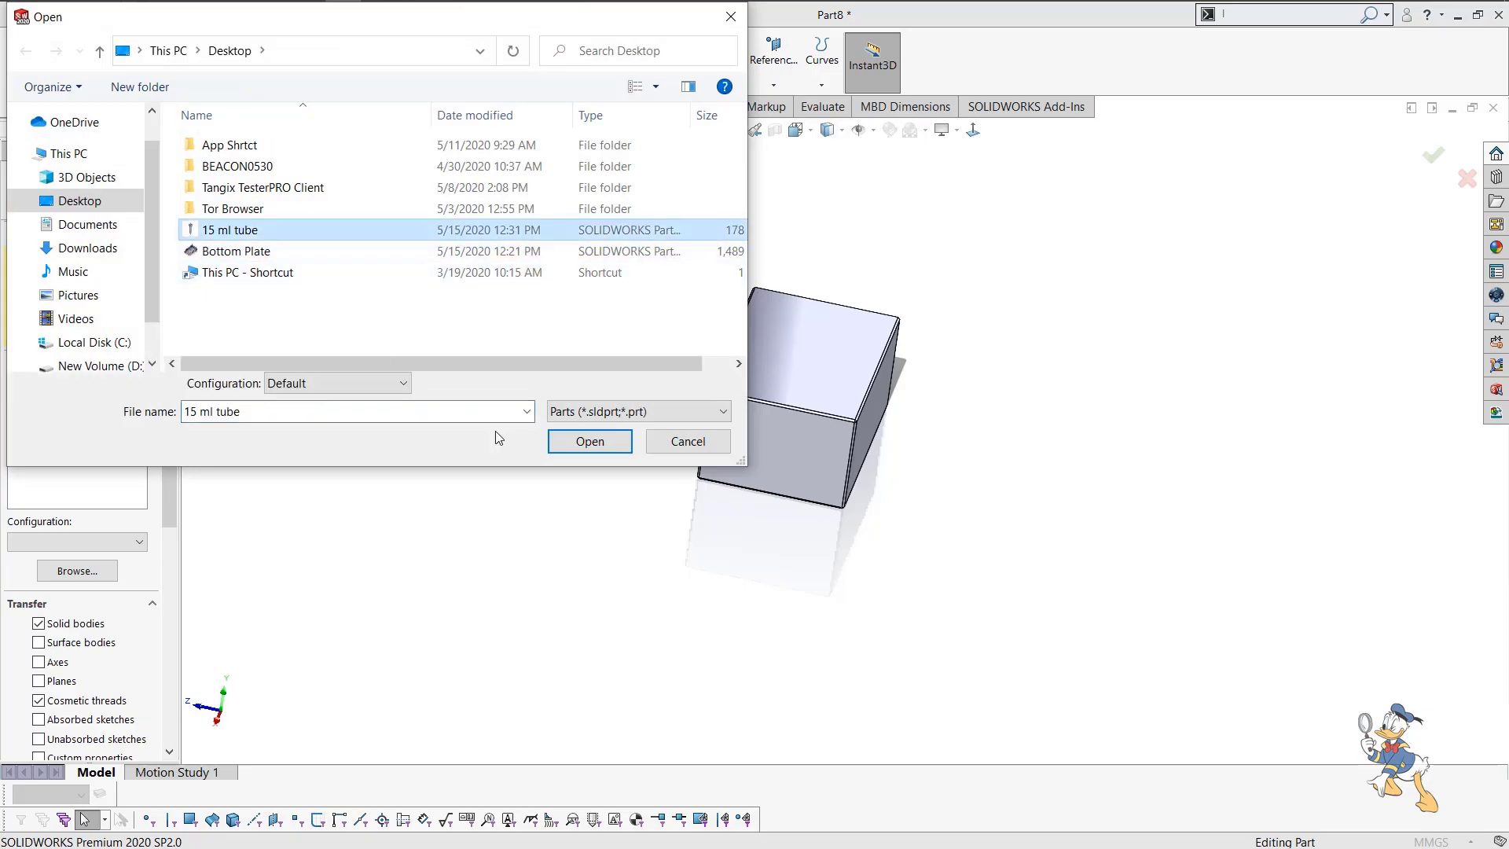
click(590, 441)
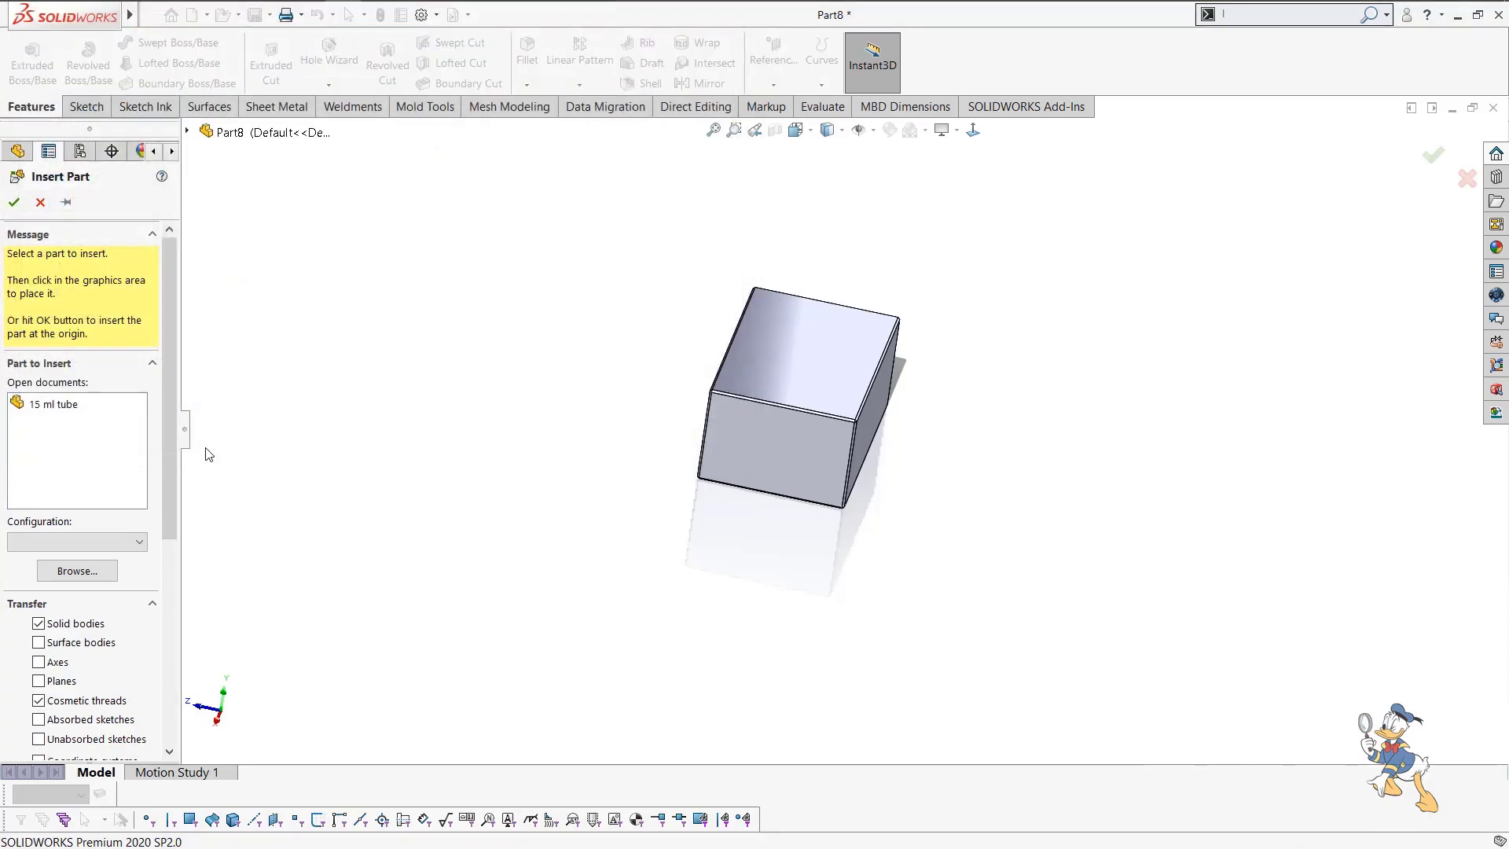
drag(167, 505, 192, 759)
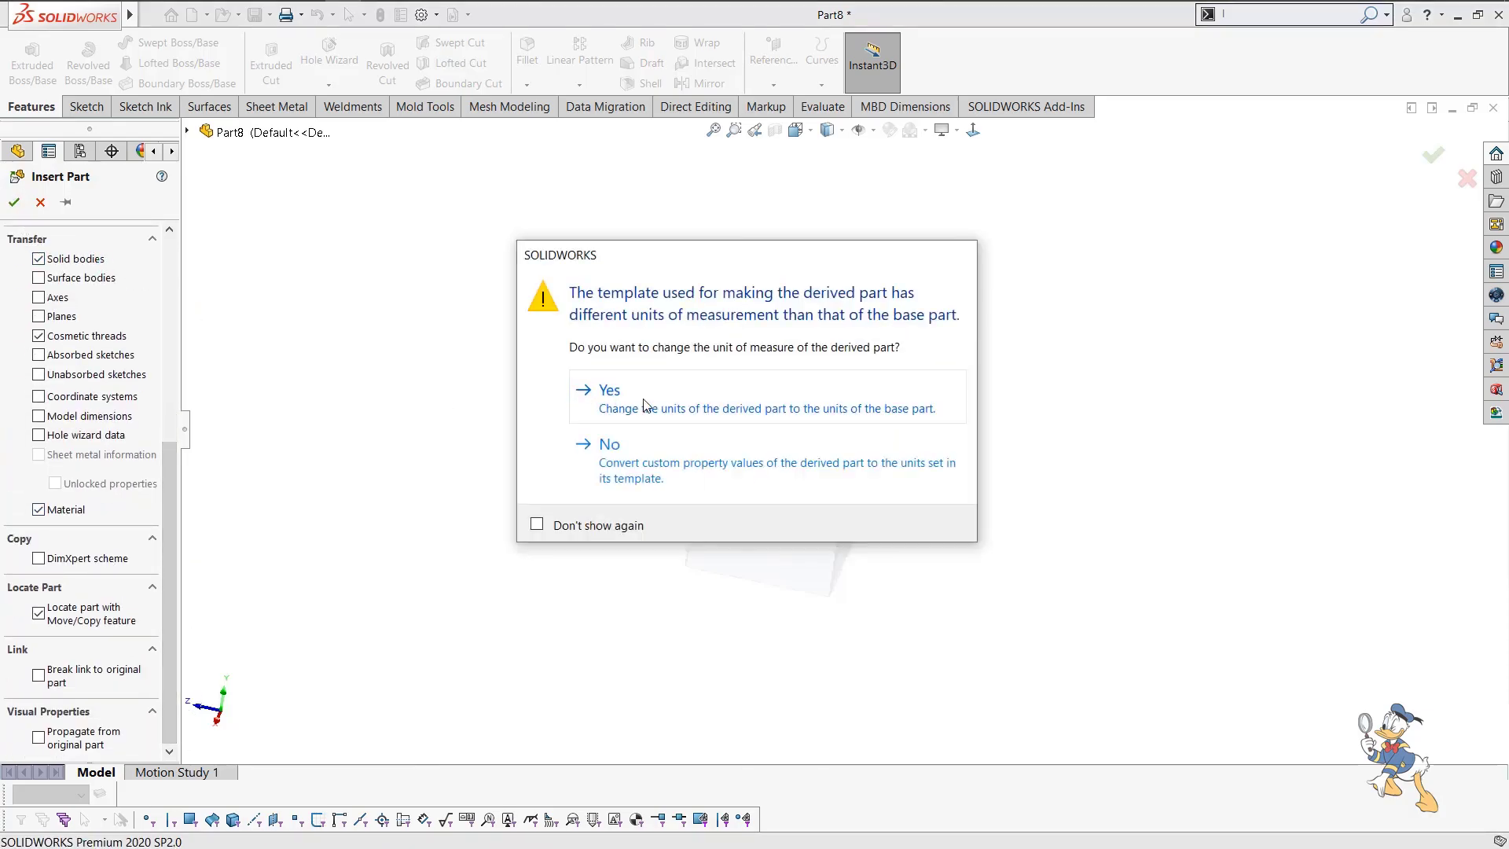
click(643, 401)
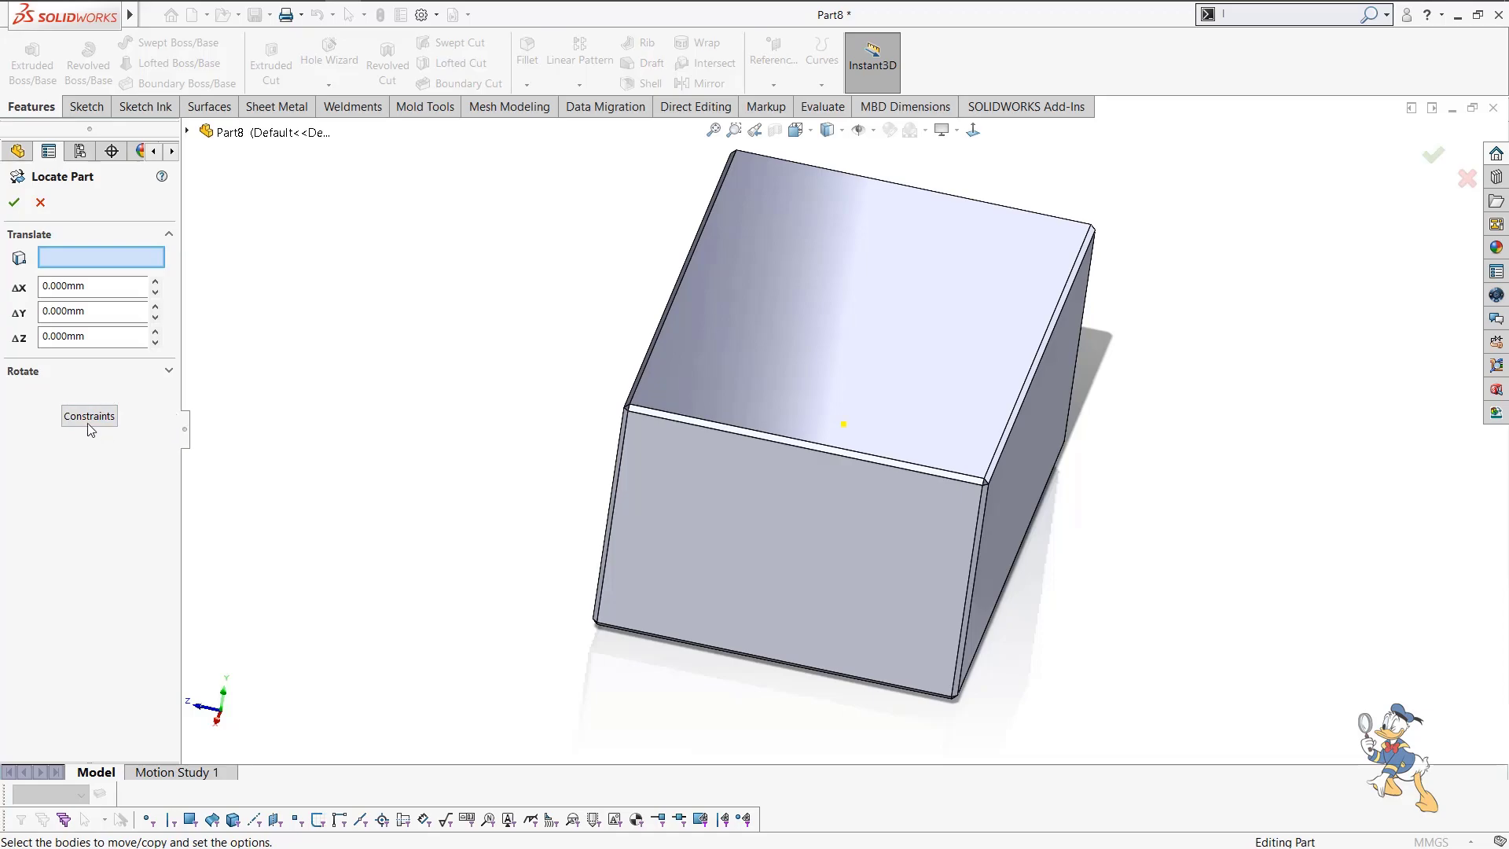
click(75, 418)
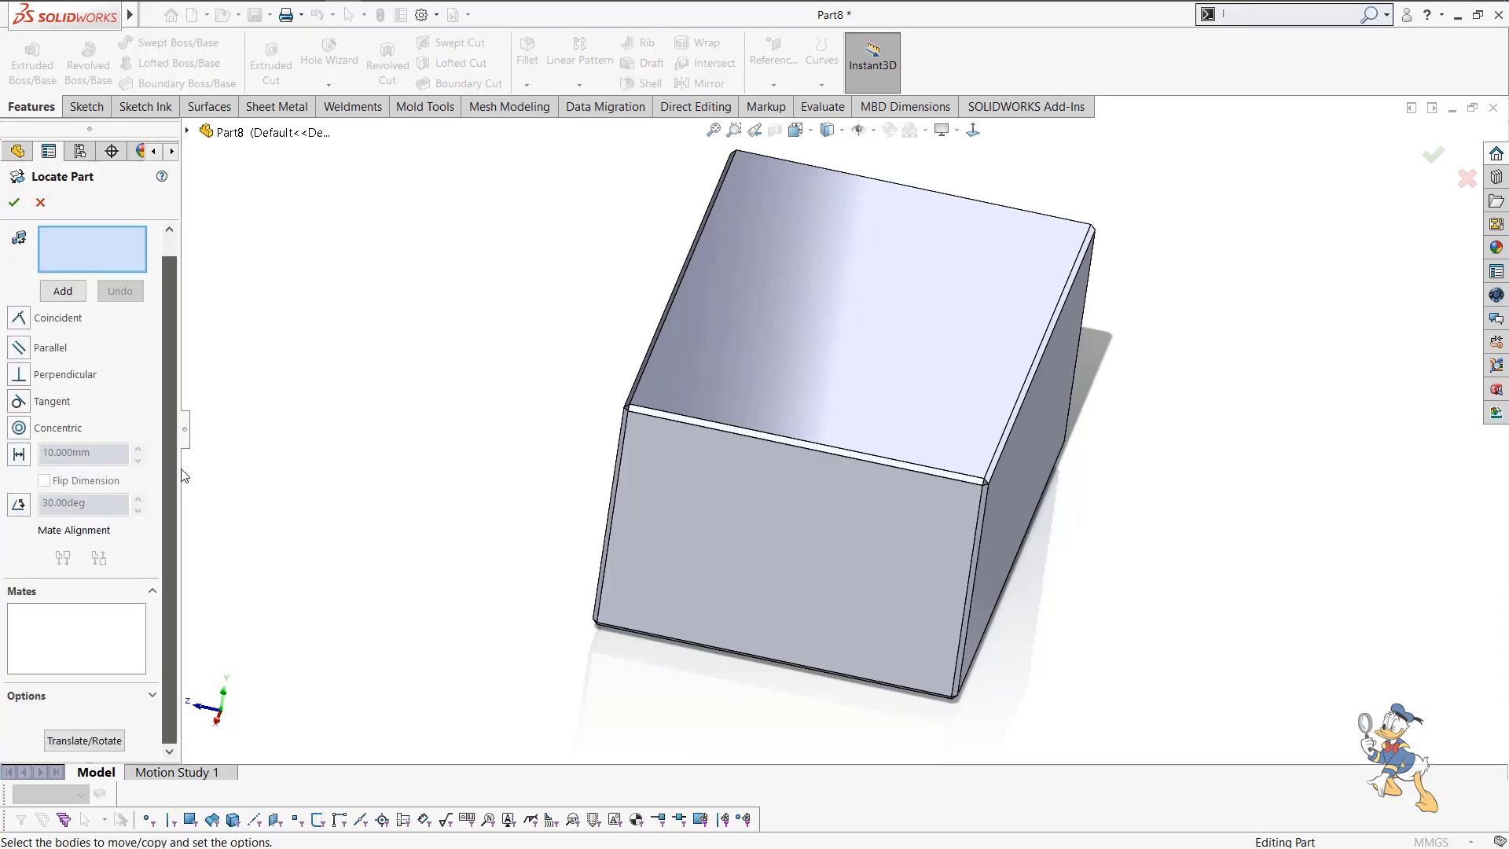
scroll(174, 475, up, 1)
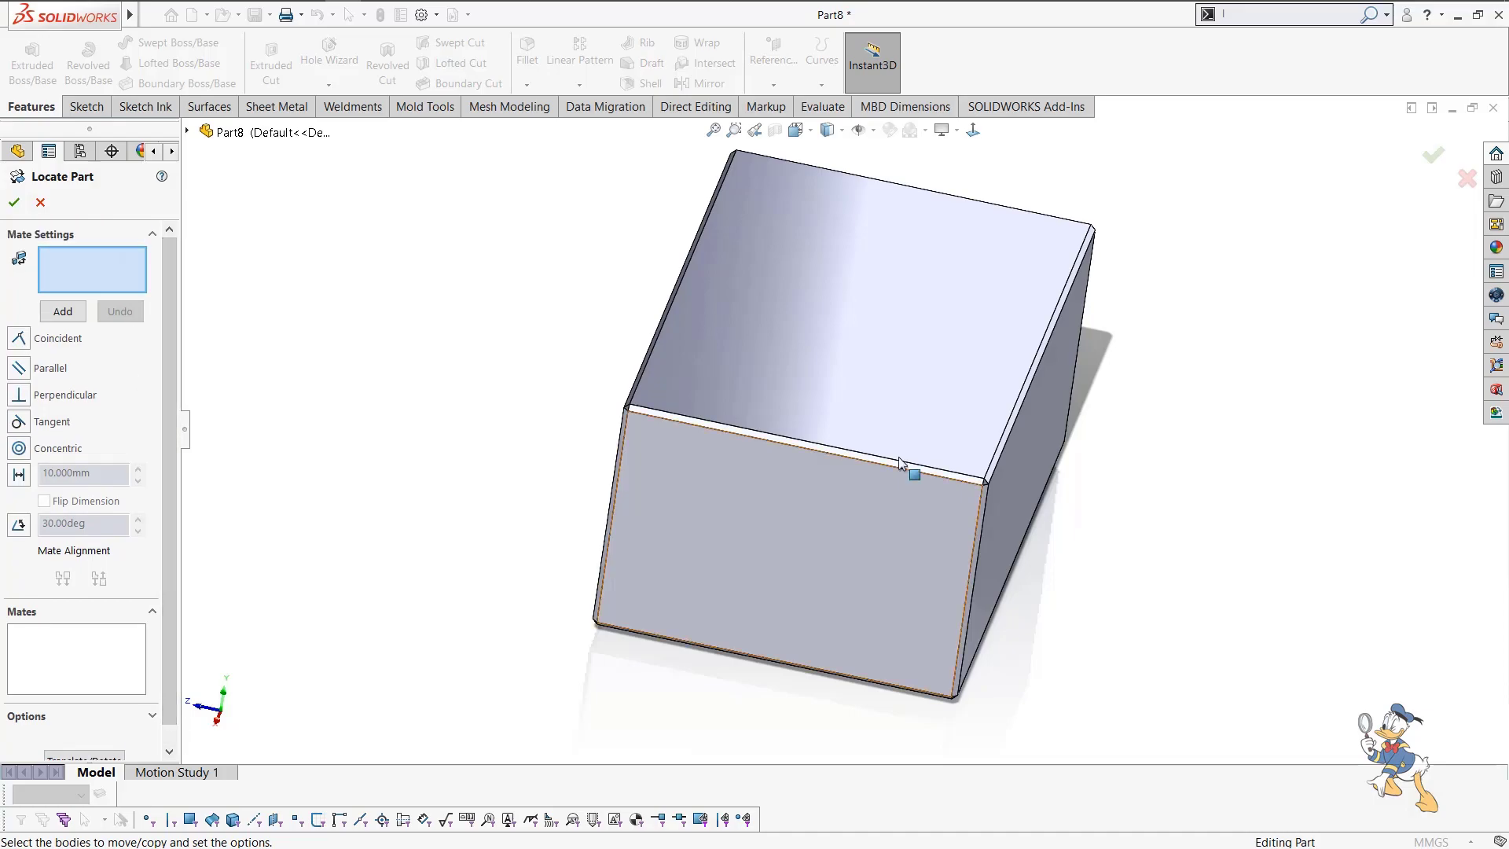
scroll(904, 444, up, 4)
middle_drag(928, 480, 992, 224)
scroll(854, 499, down, 2)
middle_drag(856, 491, 818, 463)
scroll(173, 369, down, 1)
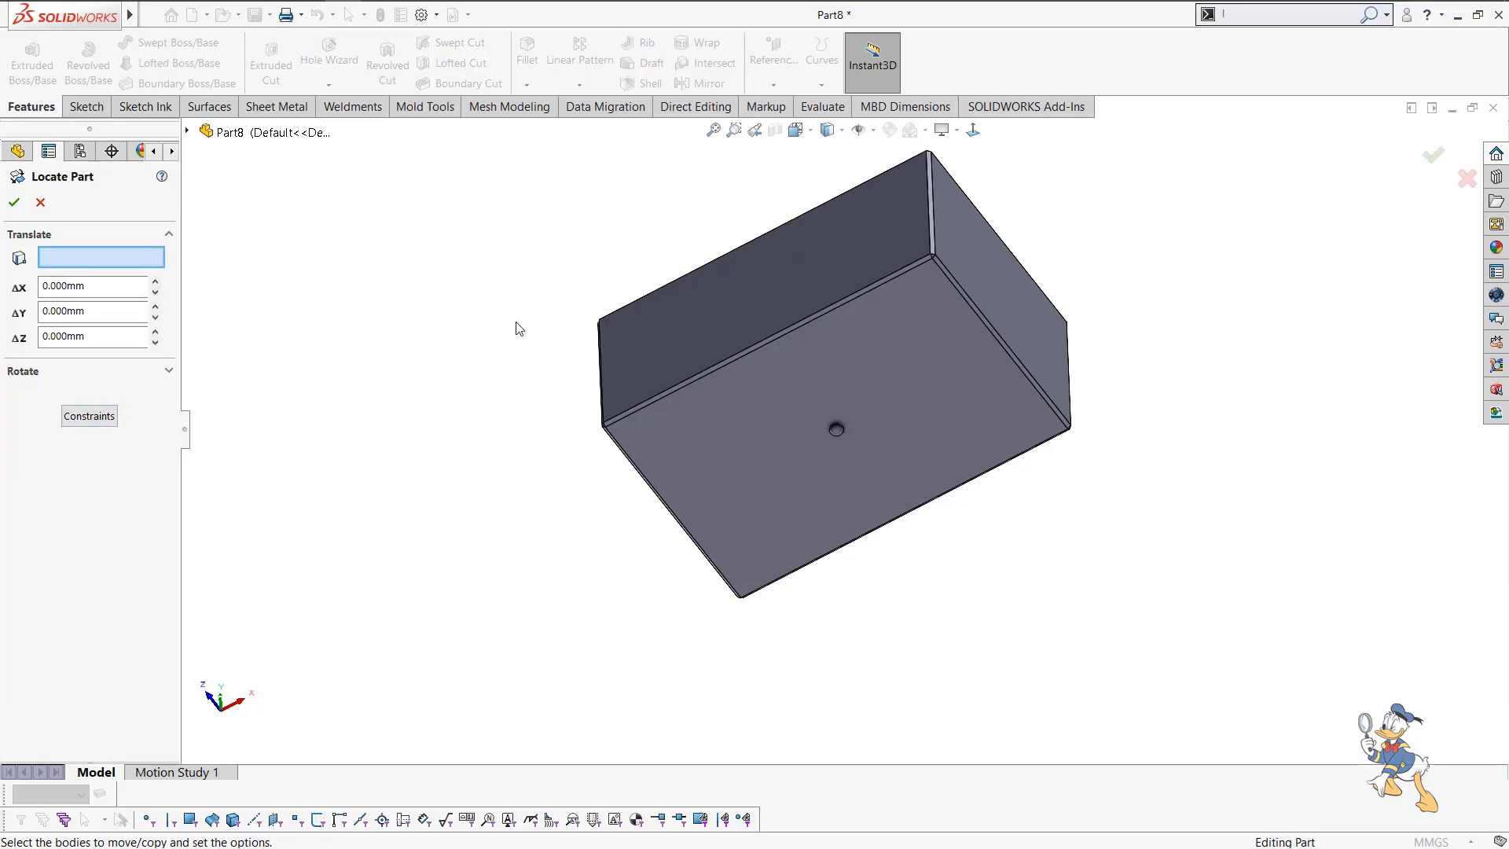
Translate the inserted tube 20 mm along Y and accept its location in the block.
middle_drag(451, 588, 427, 663)
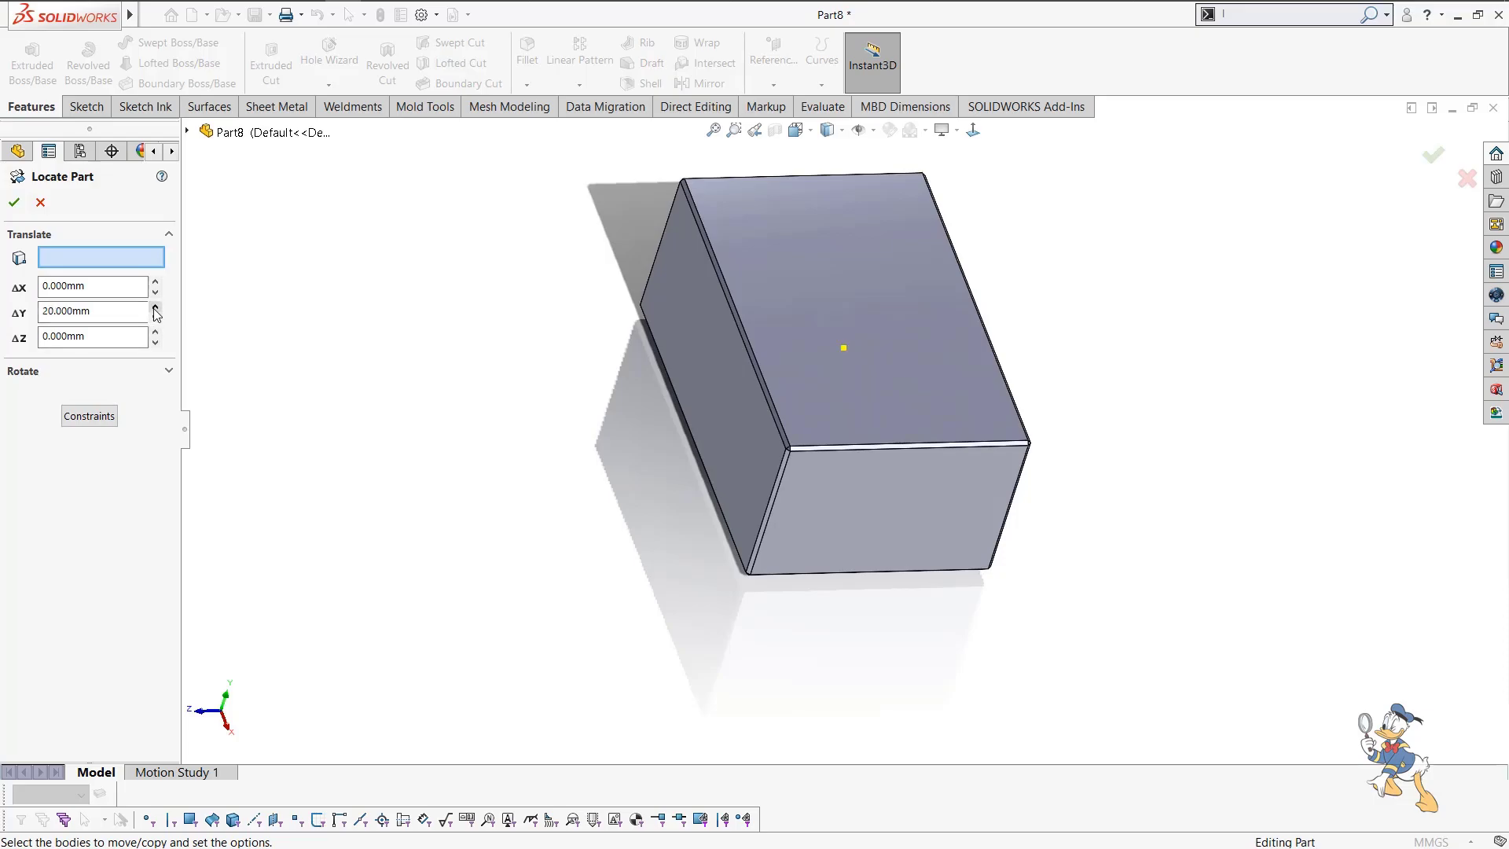
click(12, 202)
scroll(977, 302, down, 3)
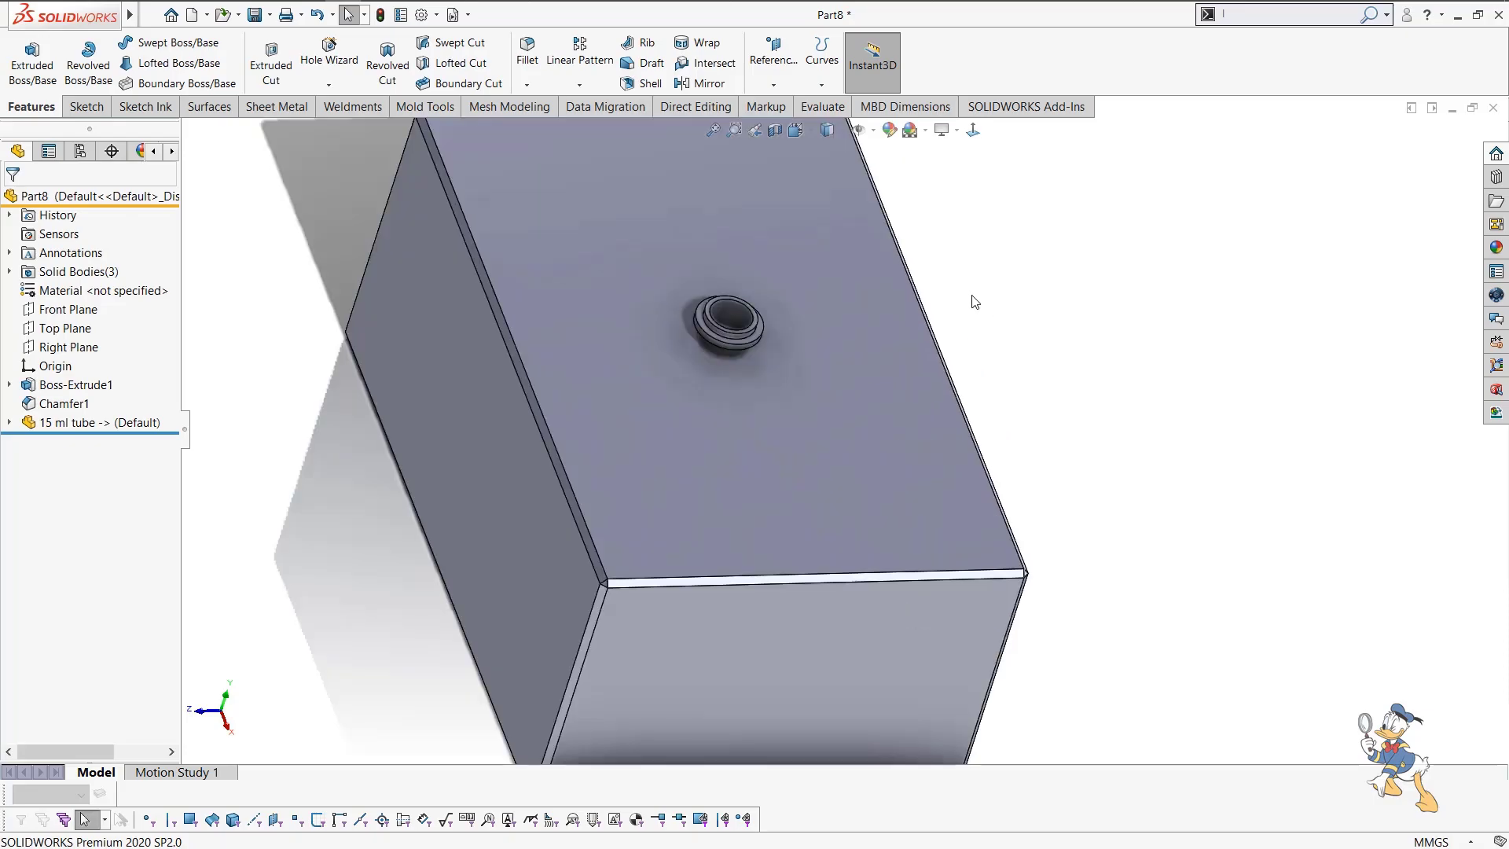
Start a linear pattern of the inserted tube body, using the block's long upper edge as the first direction.
scroll(832, 305, up, 3)
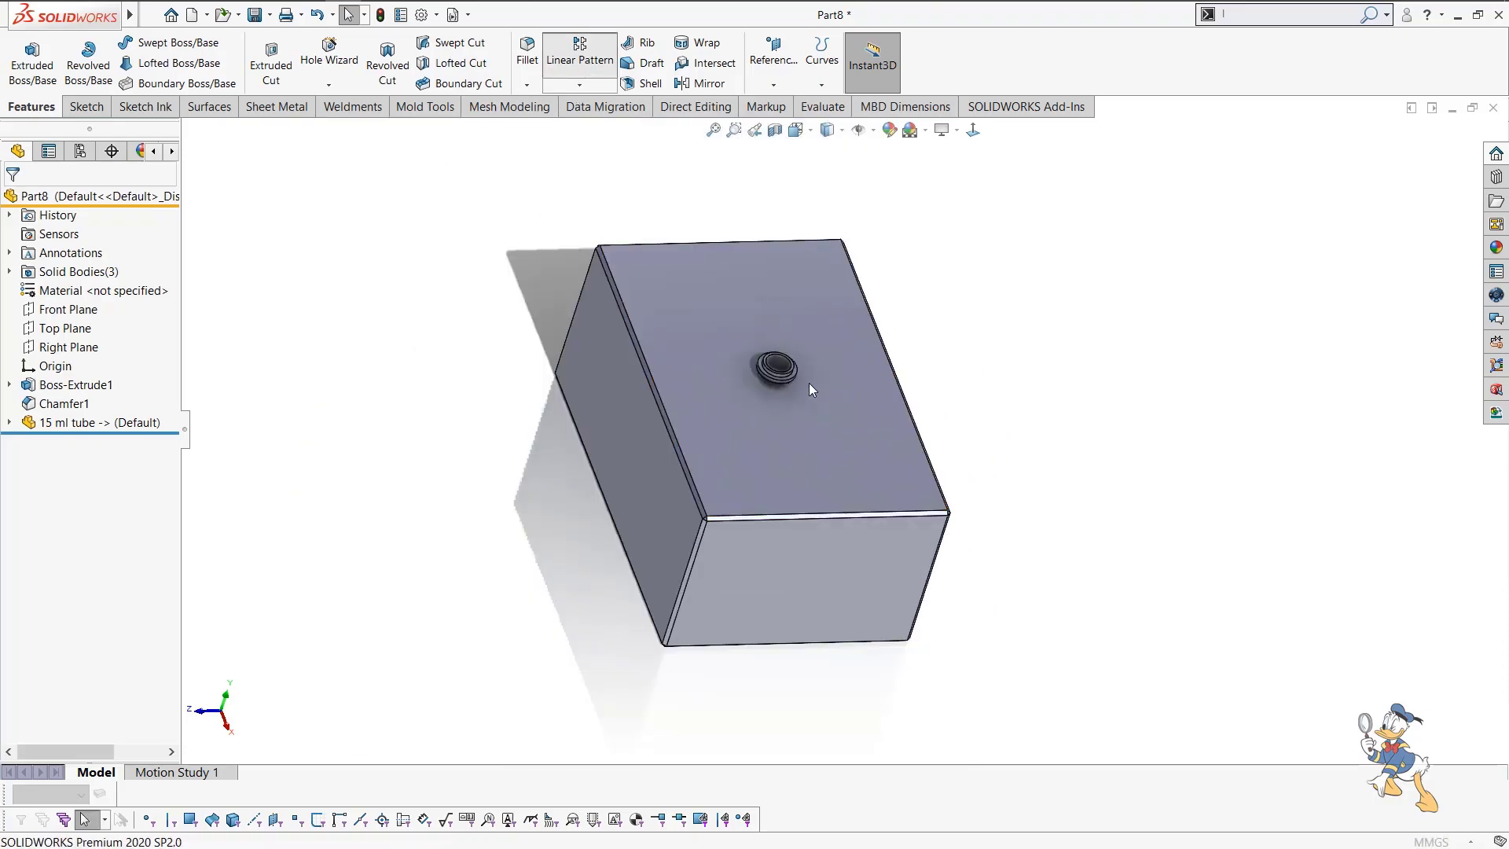
scroll(734, 385, down, 1)
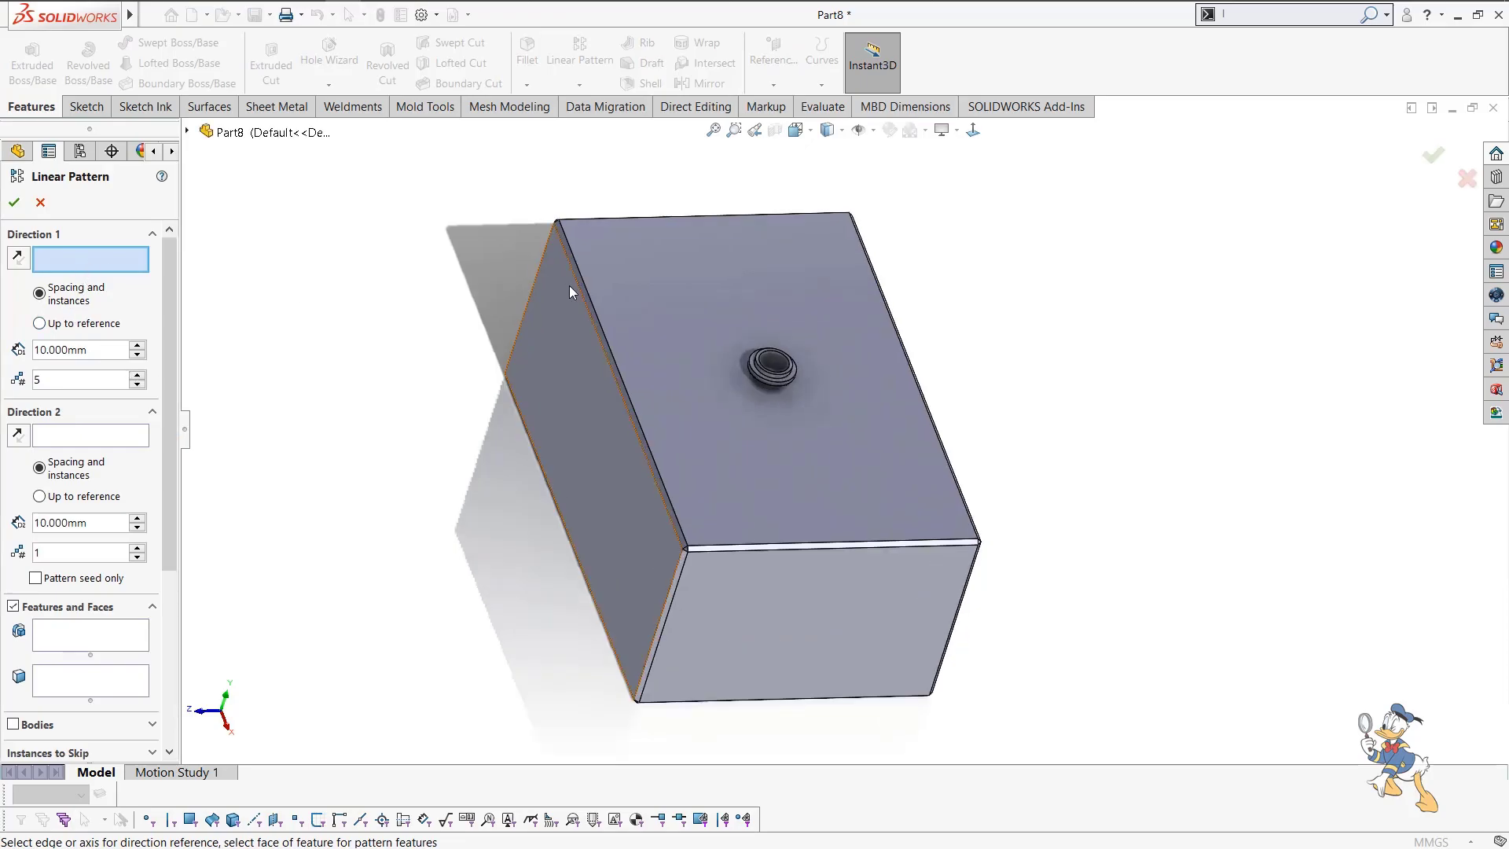
click(591, 307)
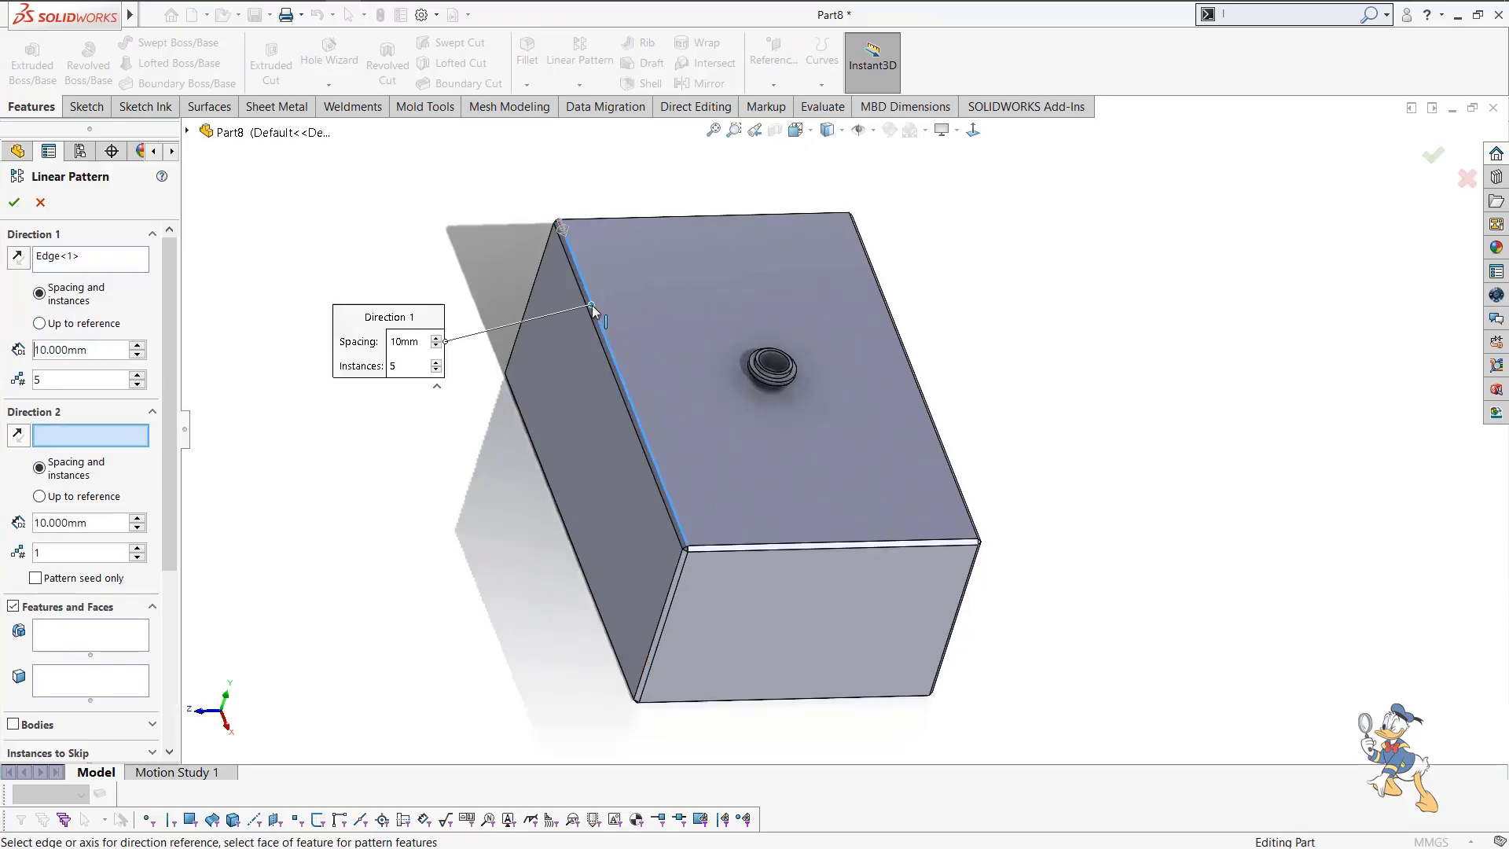
click(39, 727)
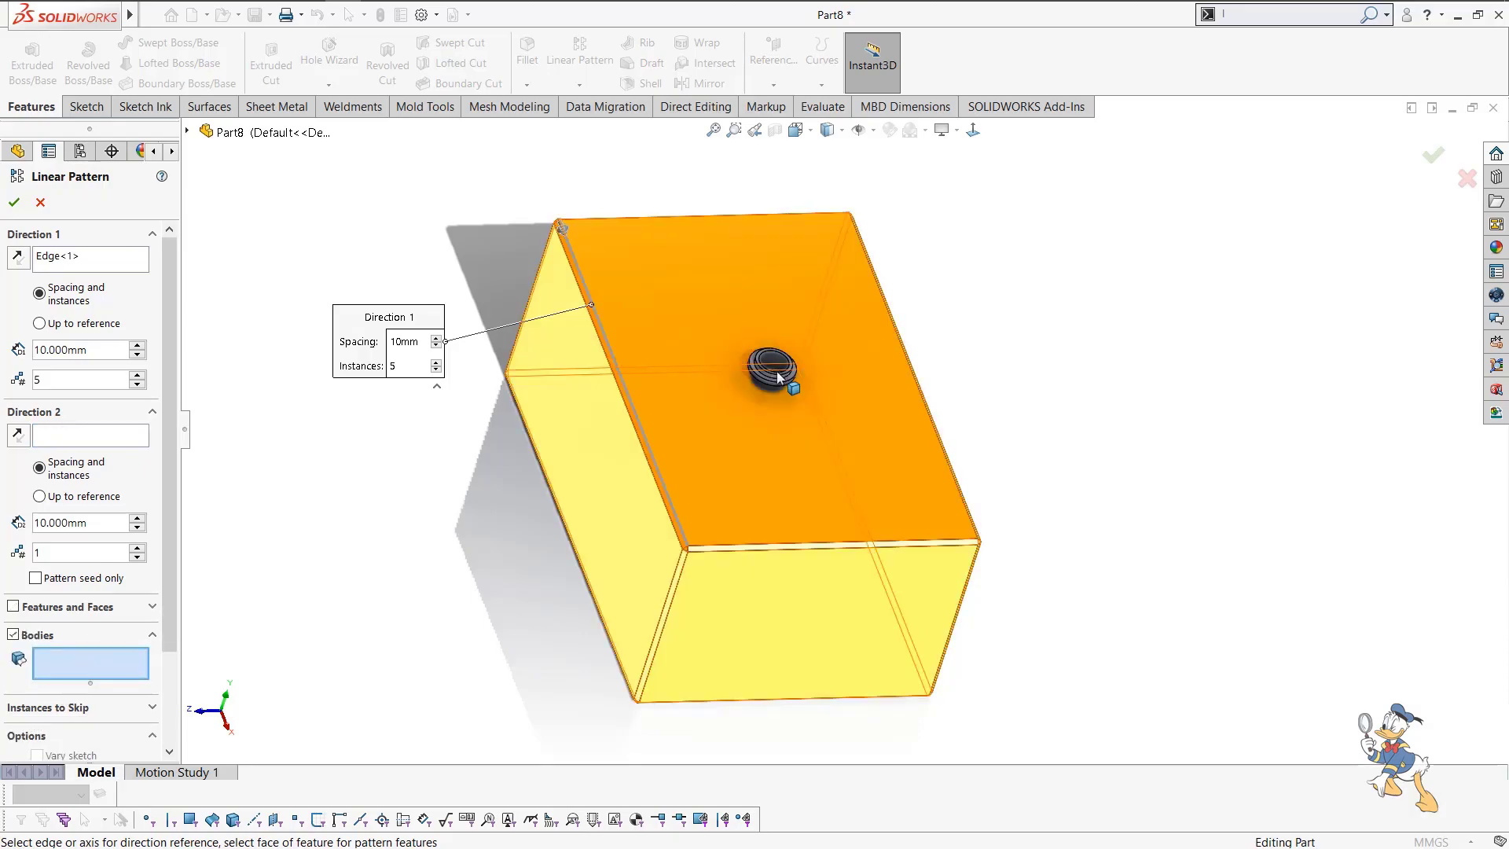
click(772, 373)
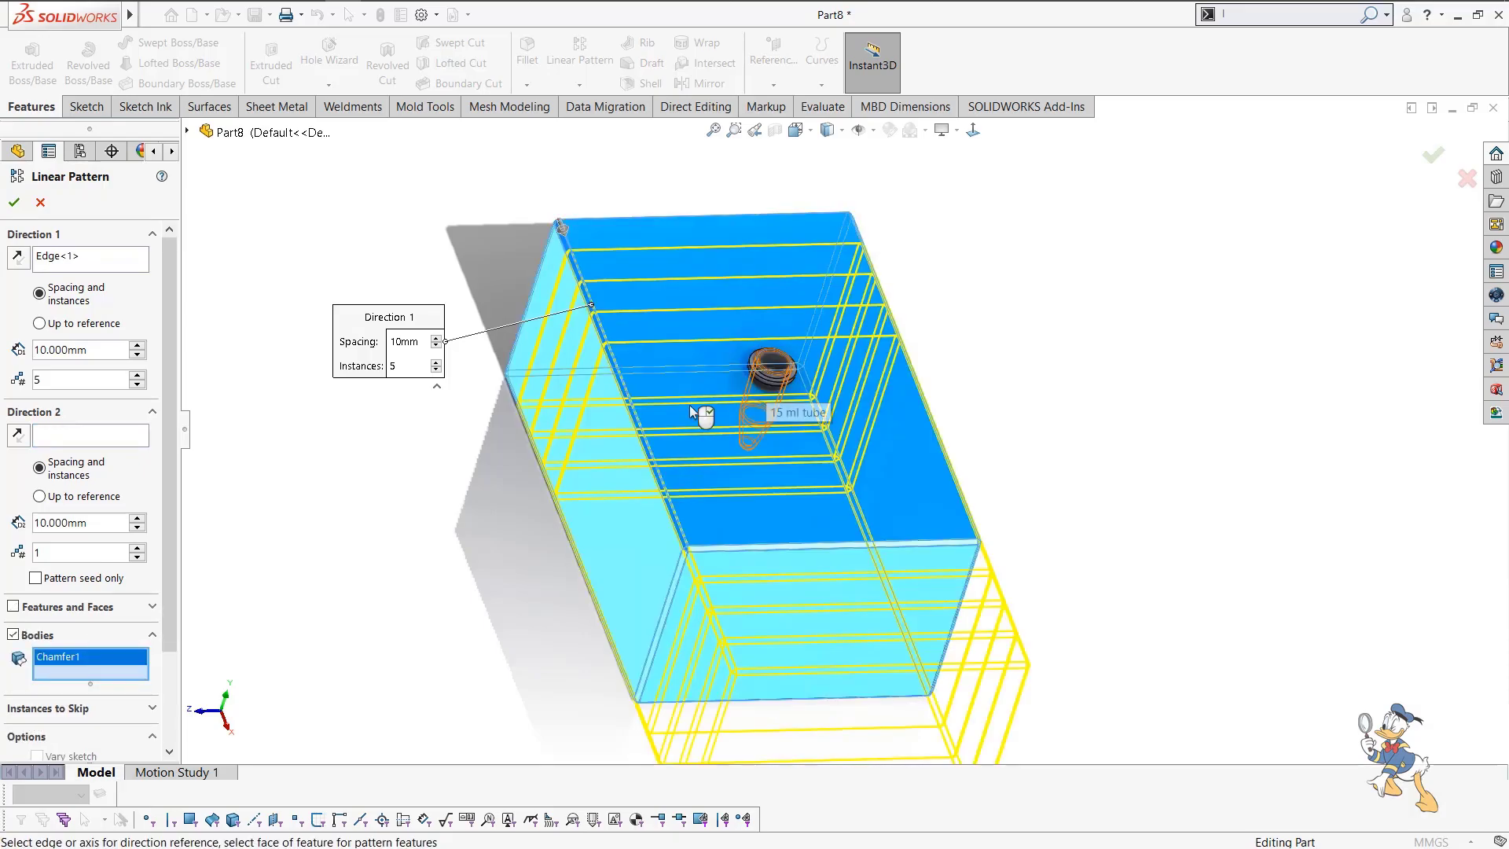
click(773, 380)
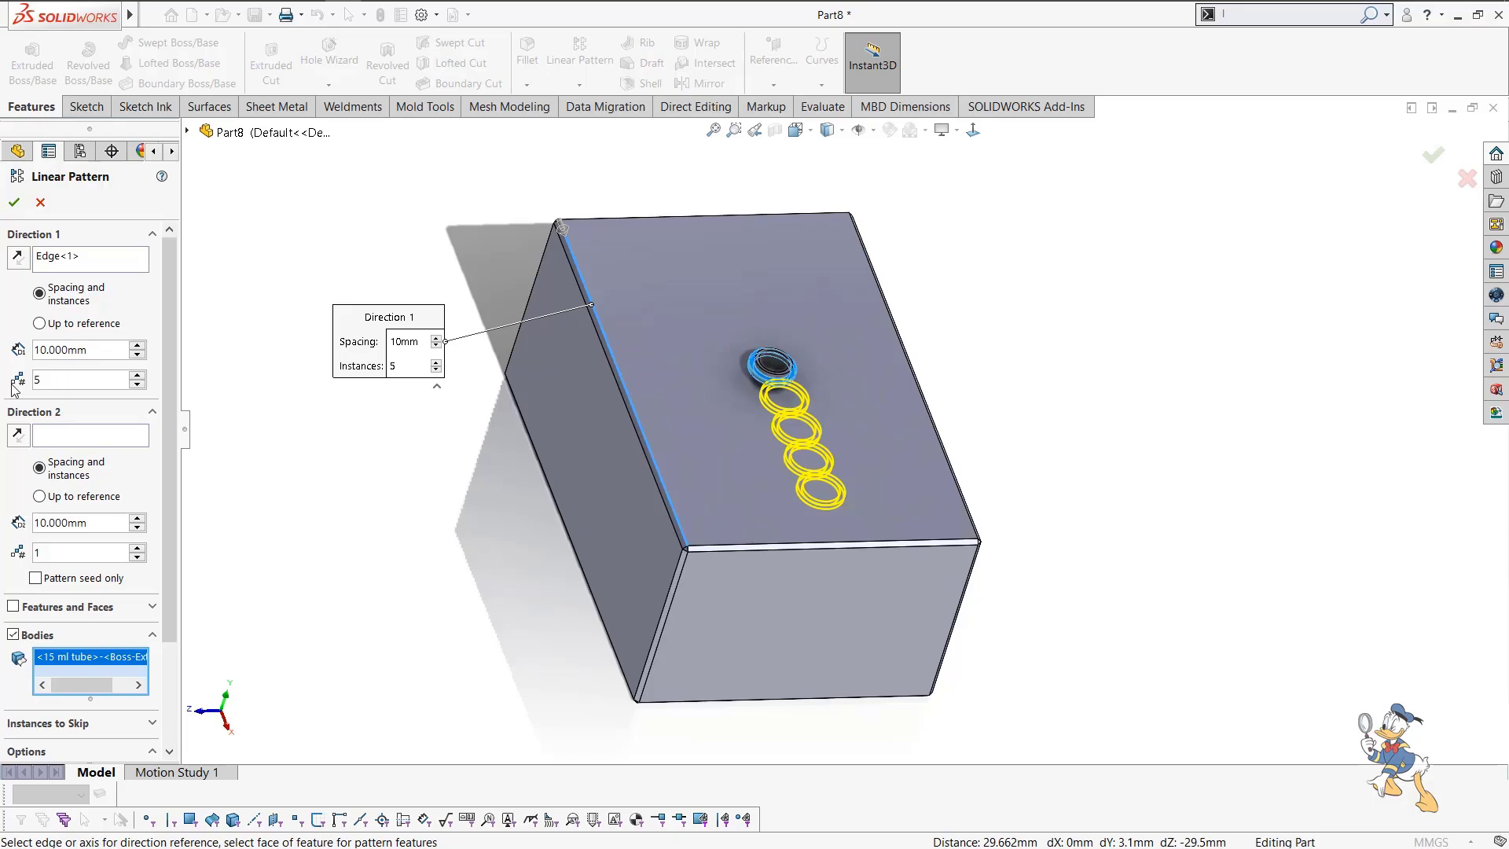
Set the tube pattern's first direction to 2 instances with 30 mm spacing.
text(2)
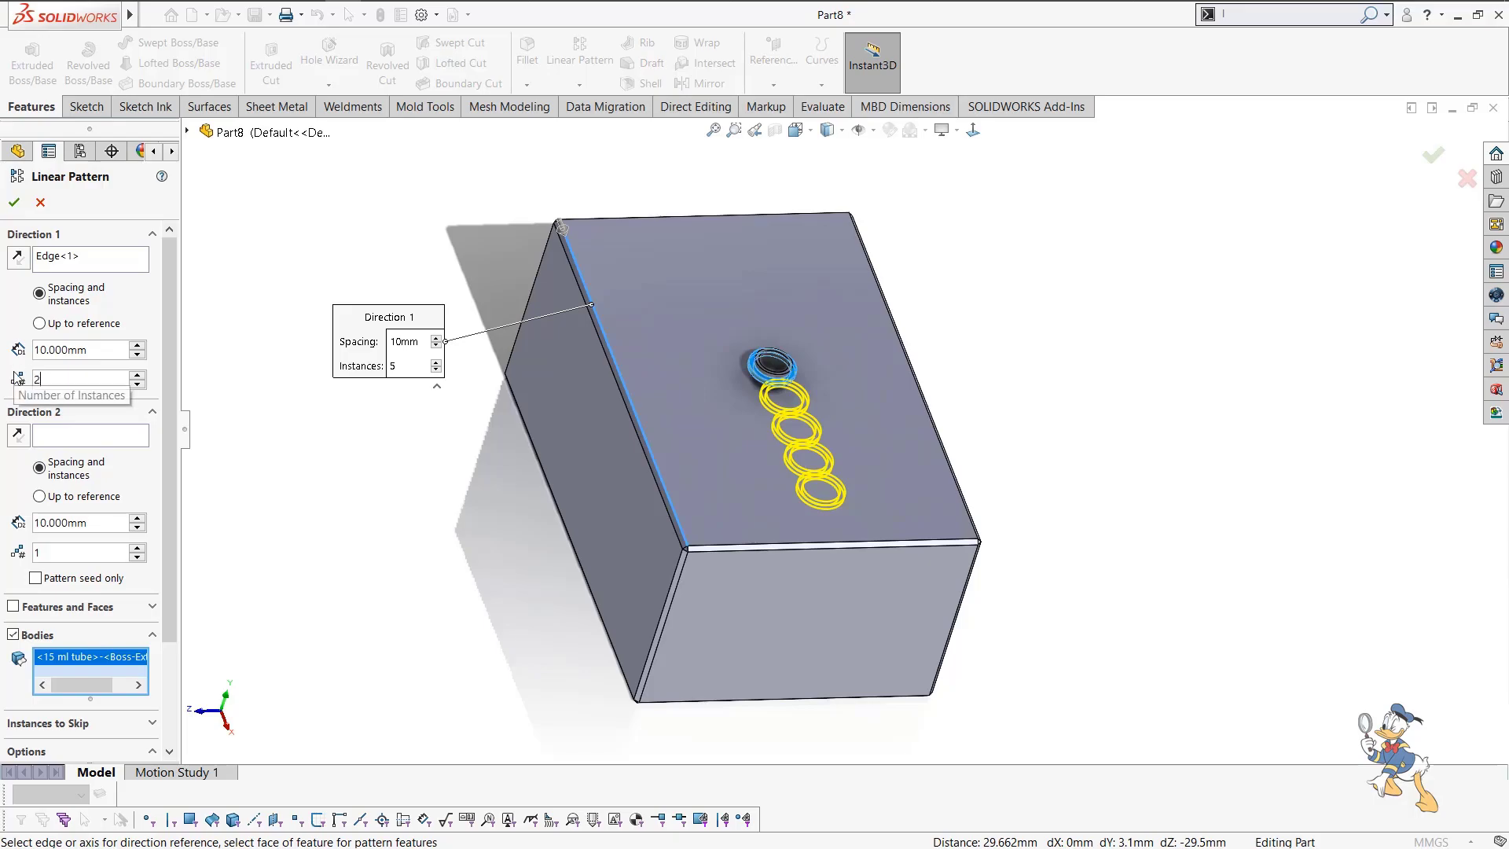
click(137, 347)
click(136, 346)
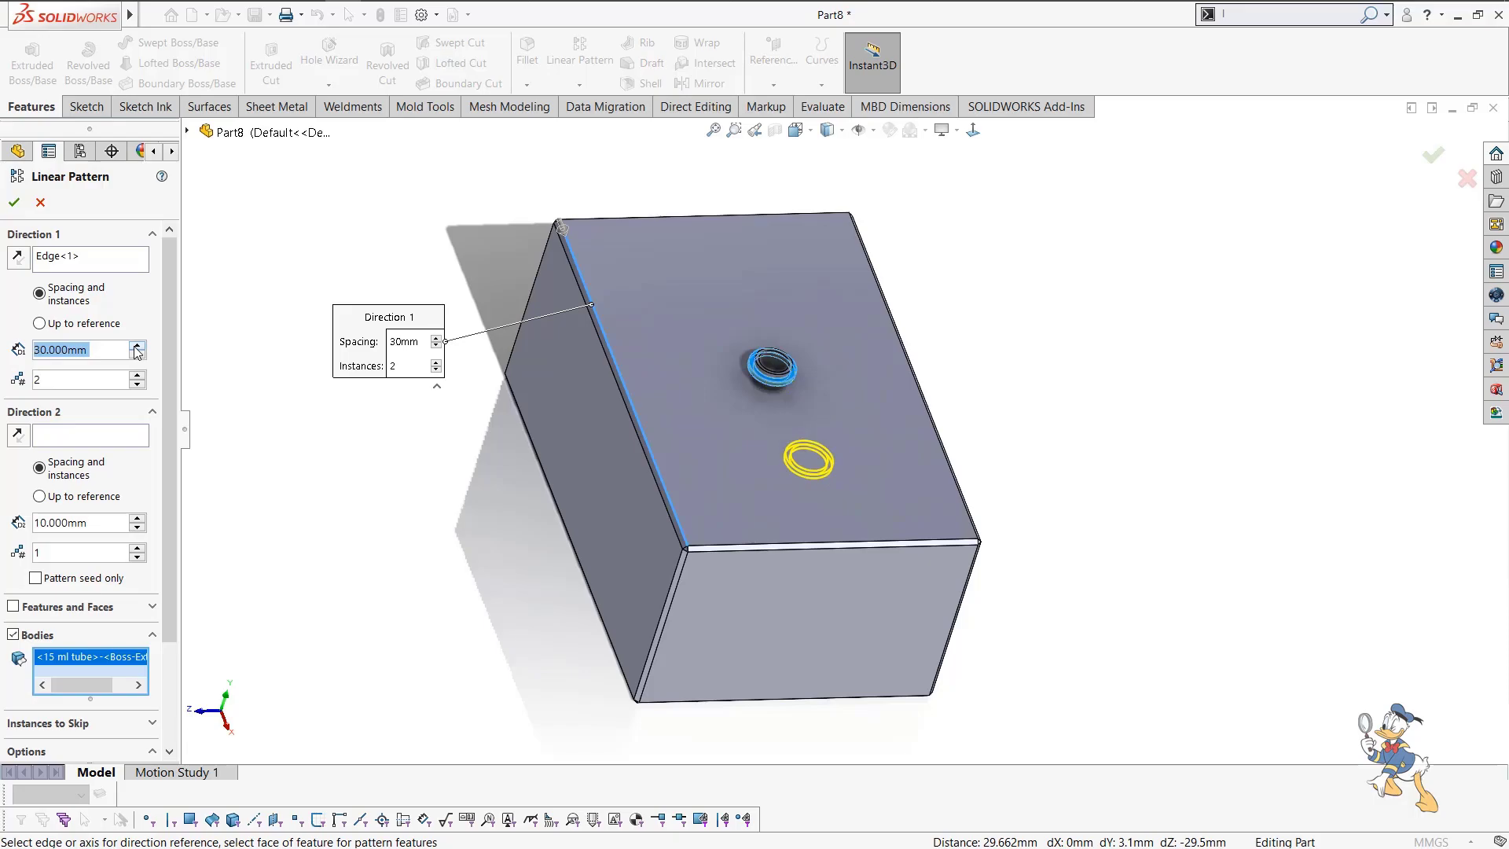
Set the block's short upper edge as the pattern's second direction with 2 instances spaced 20 mm, and accept the pattern.
click(49, 438)
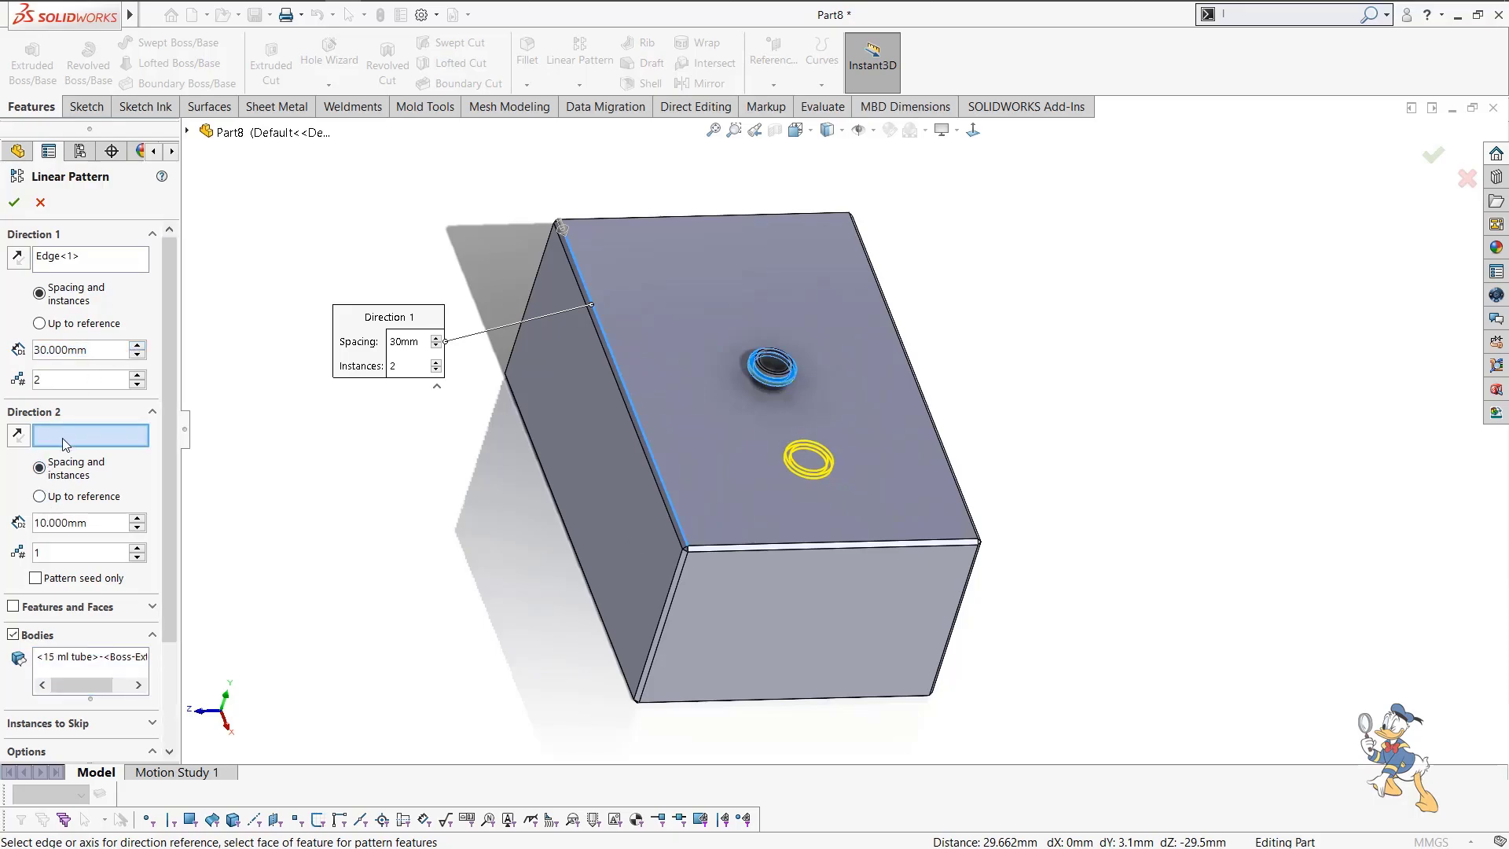
click(815, 545)
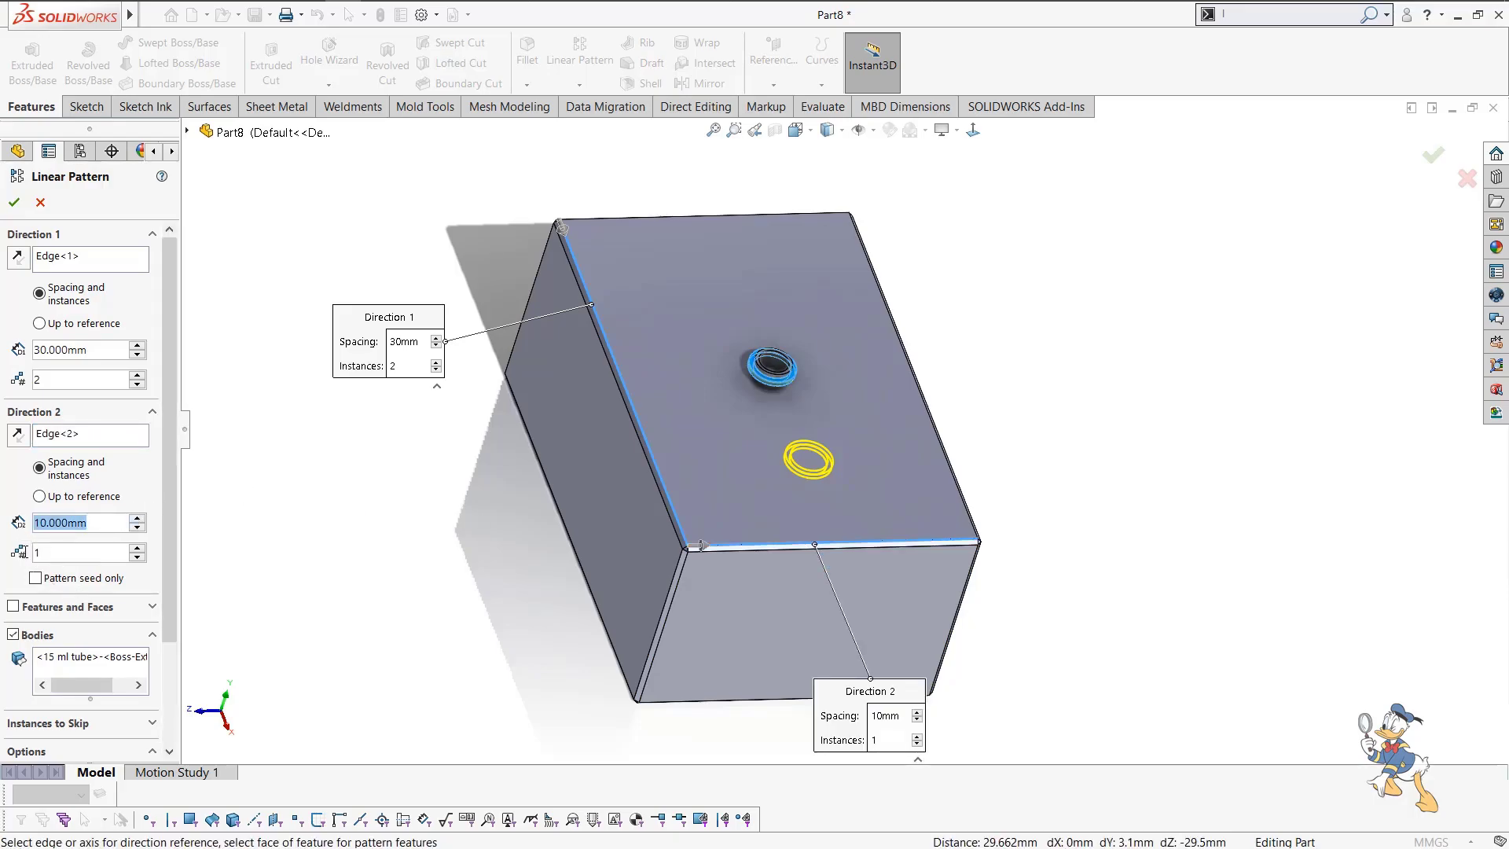
text(2)
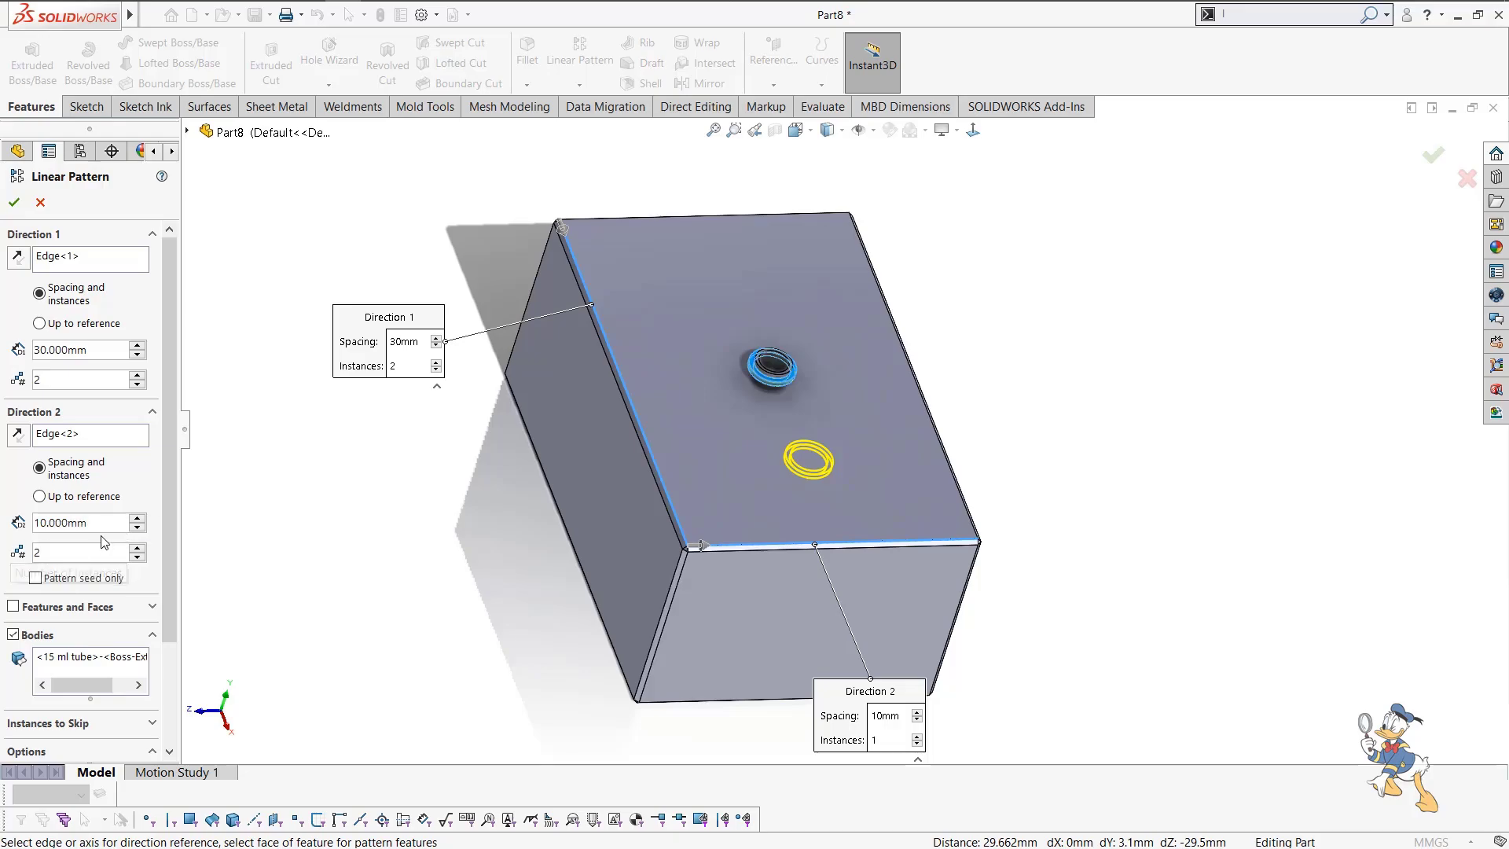
click(54, 524)
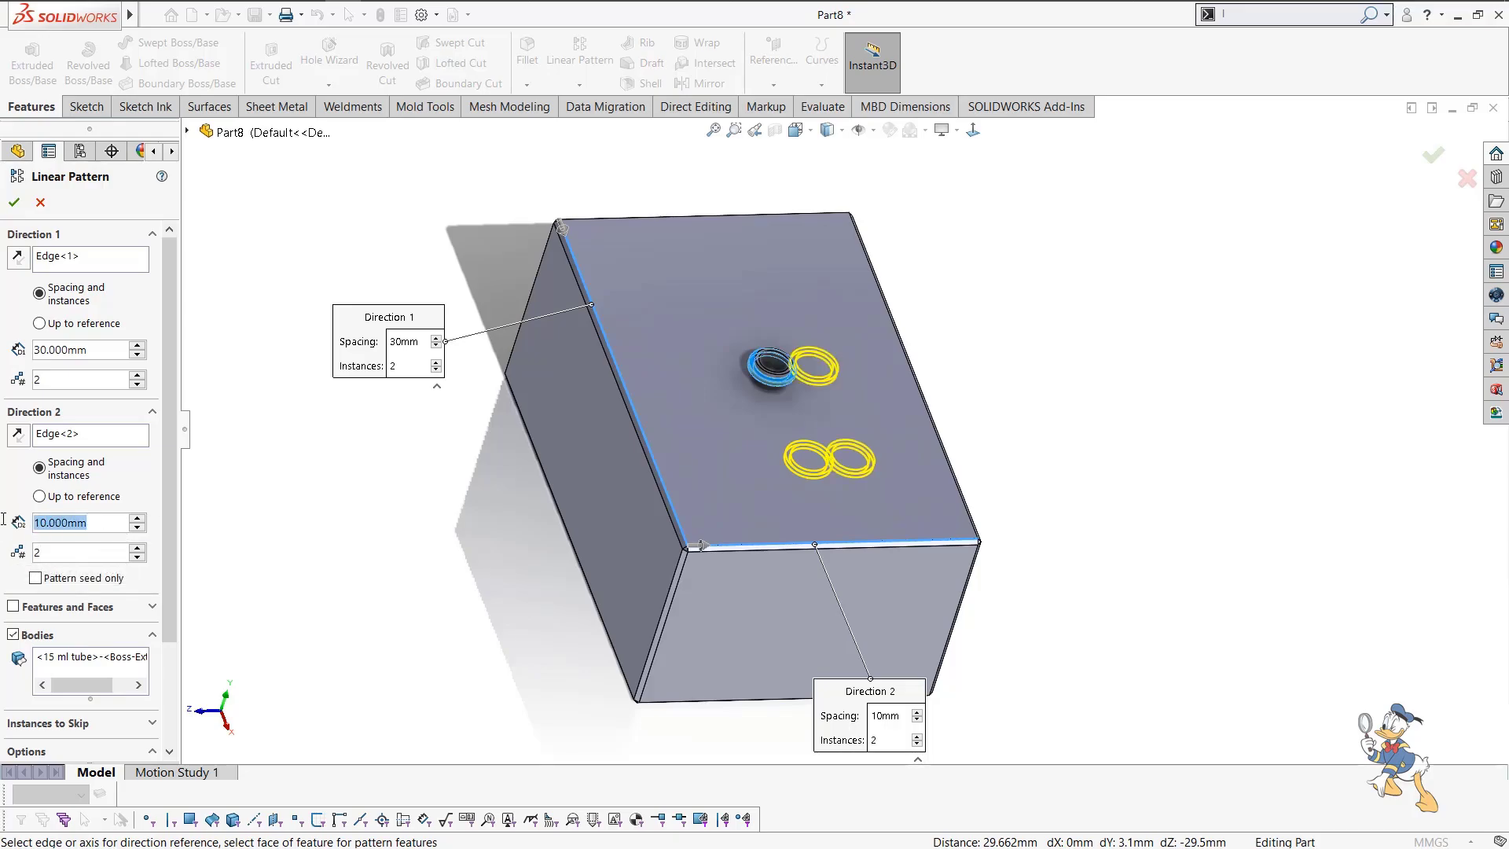
text(30)
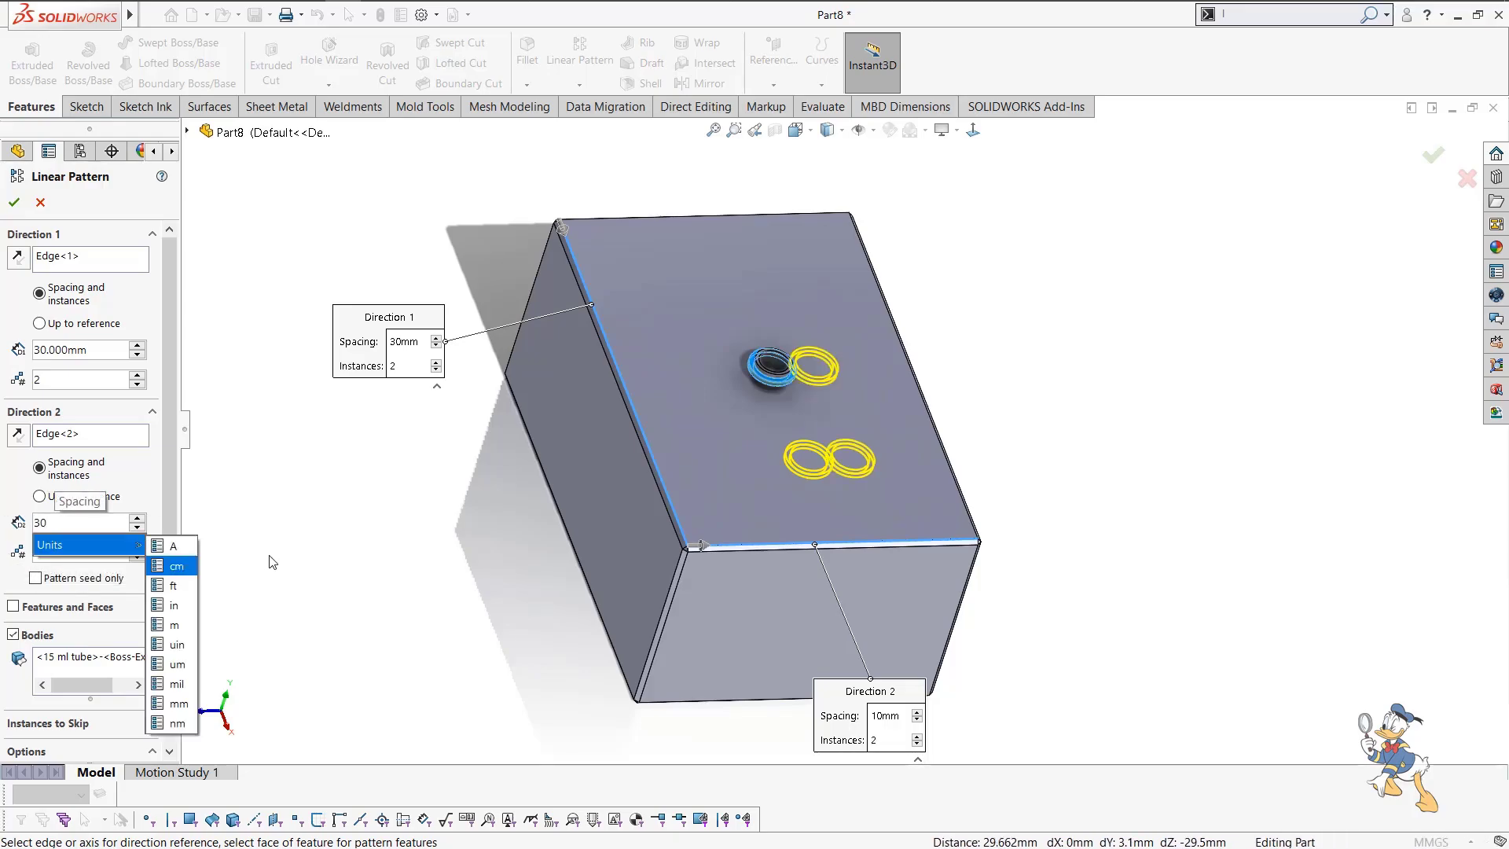
key(Return)
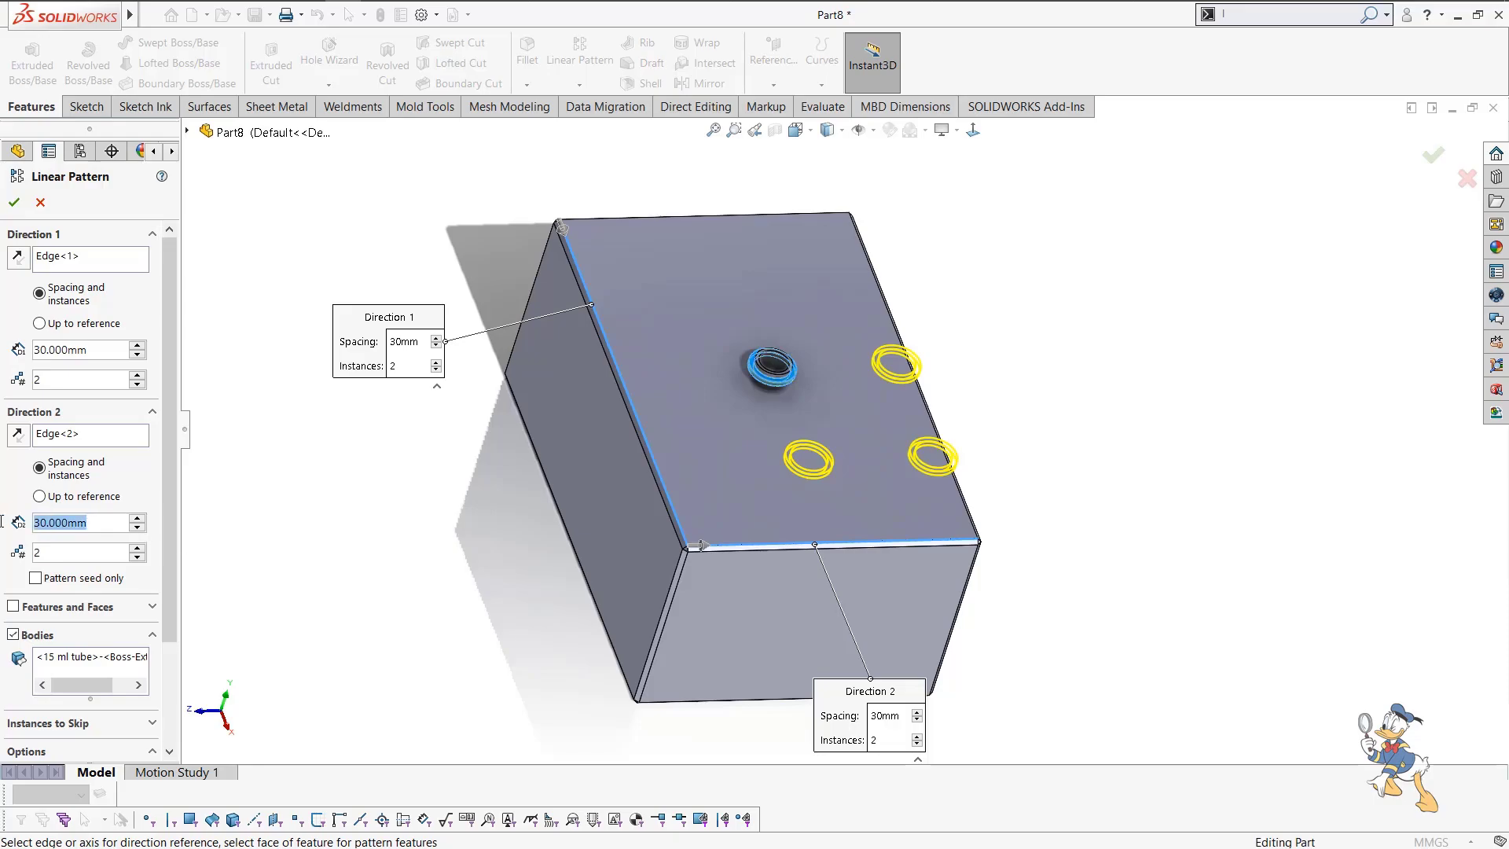
text(20)
key(Return)
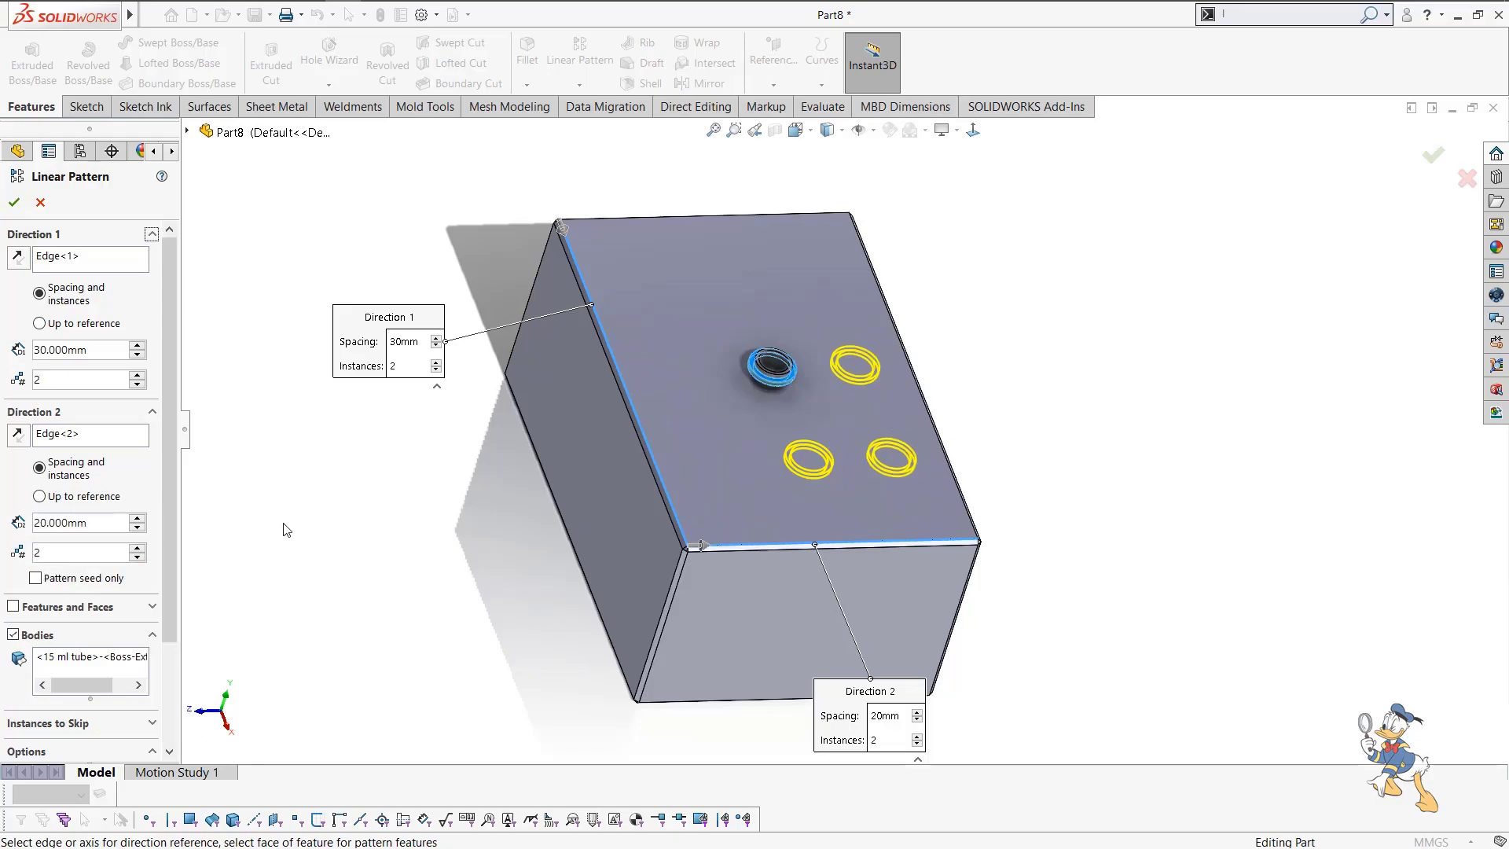
key(Return)
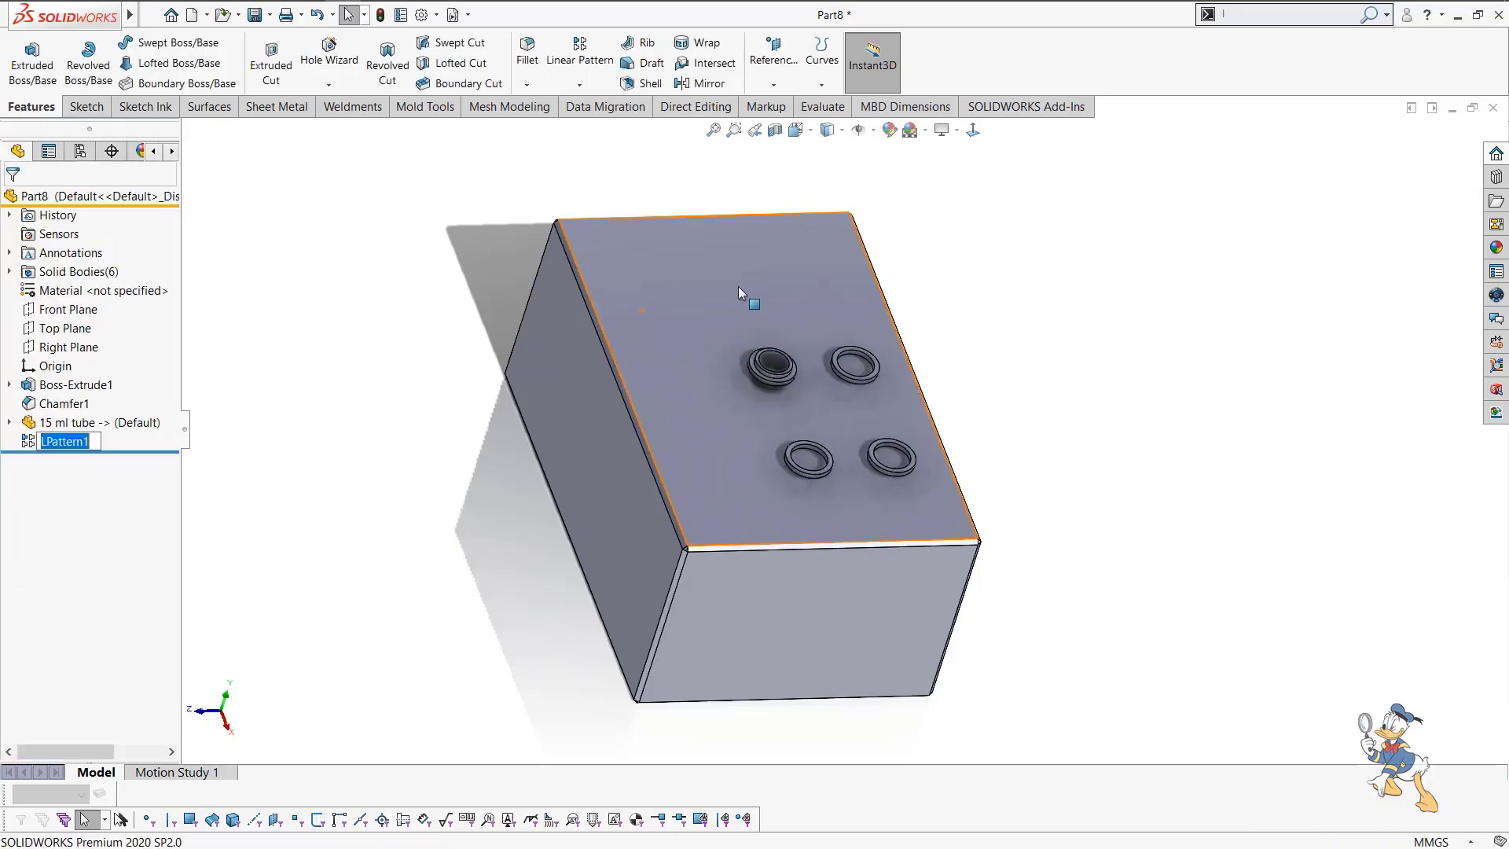
Edit the linear pattern to also include the seed's inner tube body, so tube and cap ring are both patterned.
scroll(883, 423, down, 6)
scroll(723, 505, up, 6)
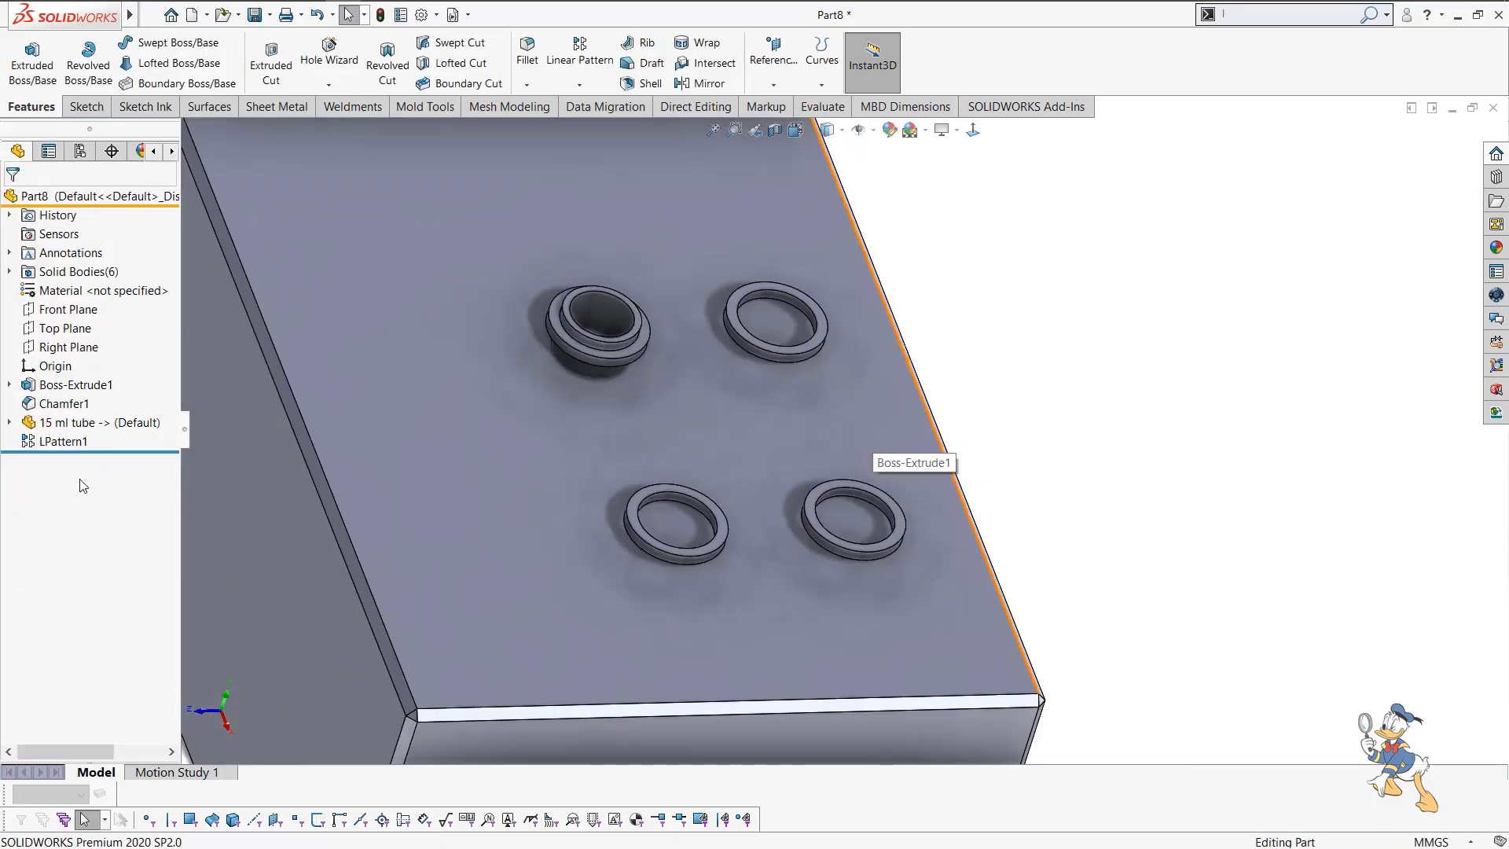
click(73, 441)
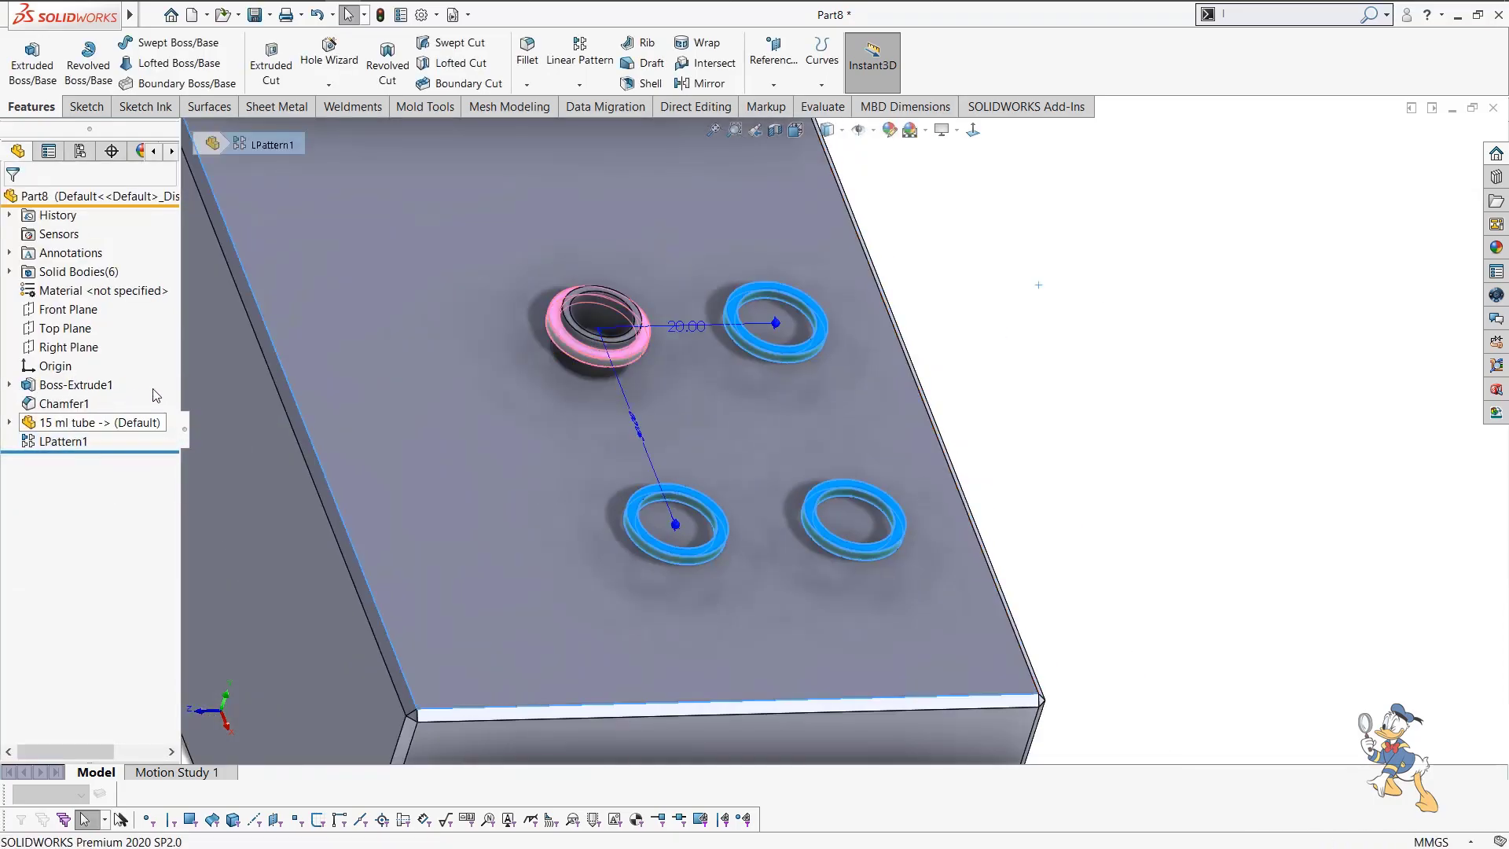
click(93, 393)
scroll(171, 457, down, 3)
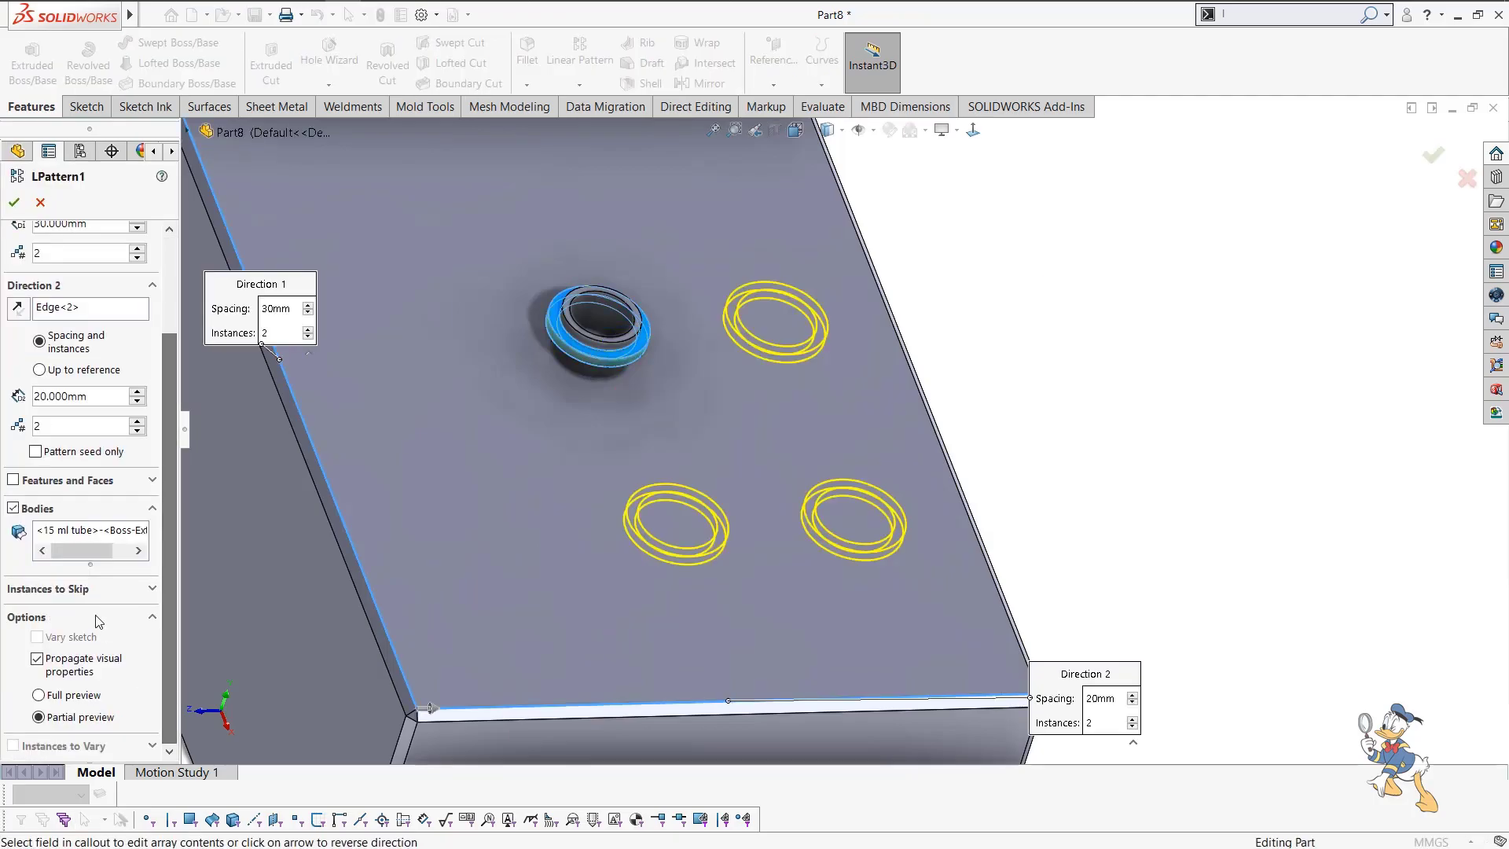
click(77, 538)
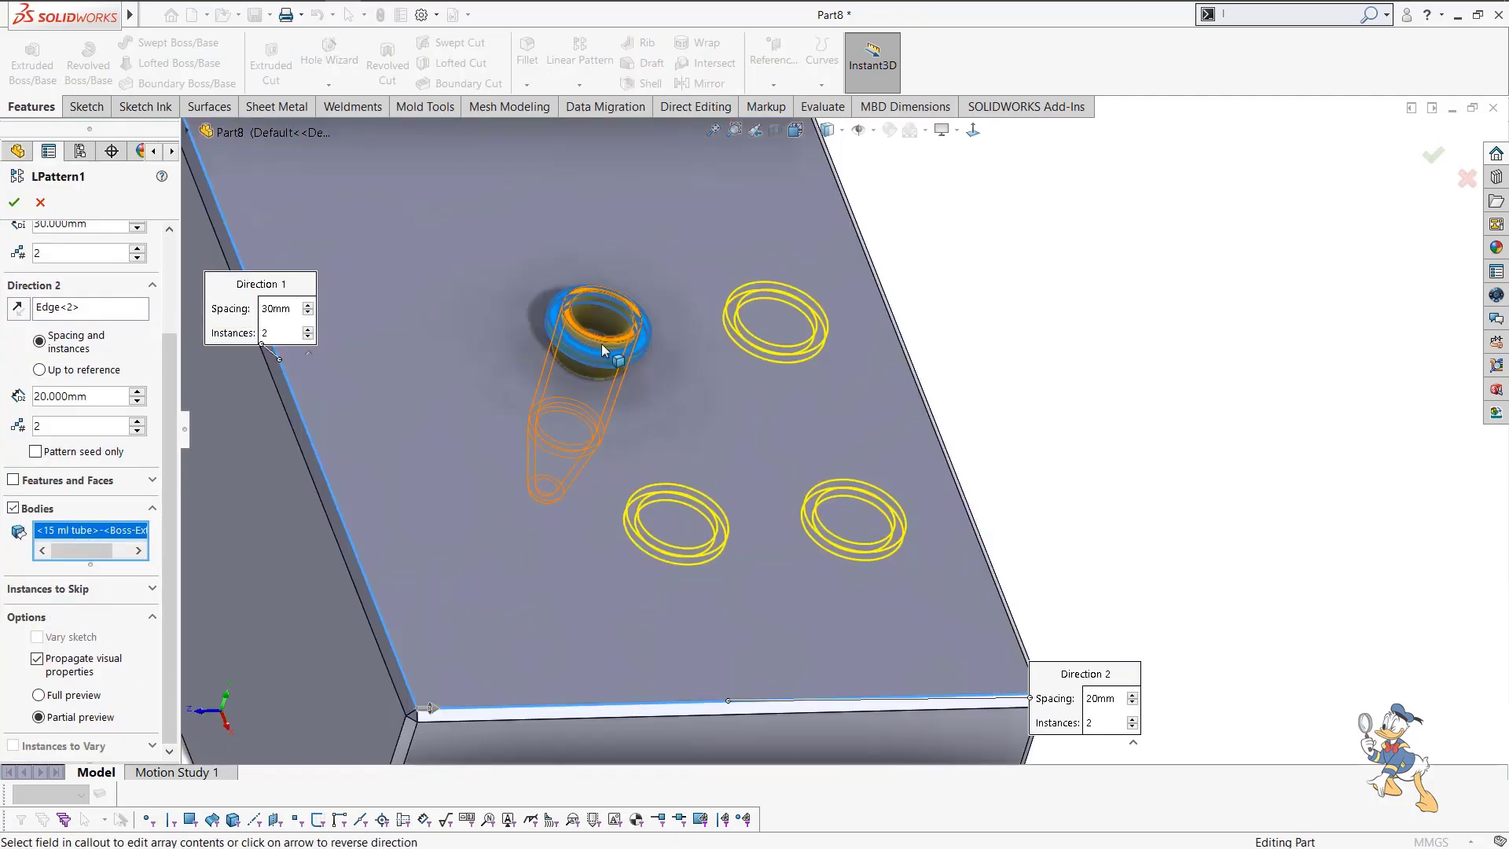
click(621, 379)
click(14, 204)
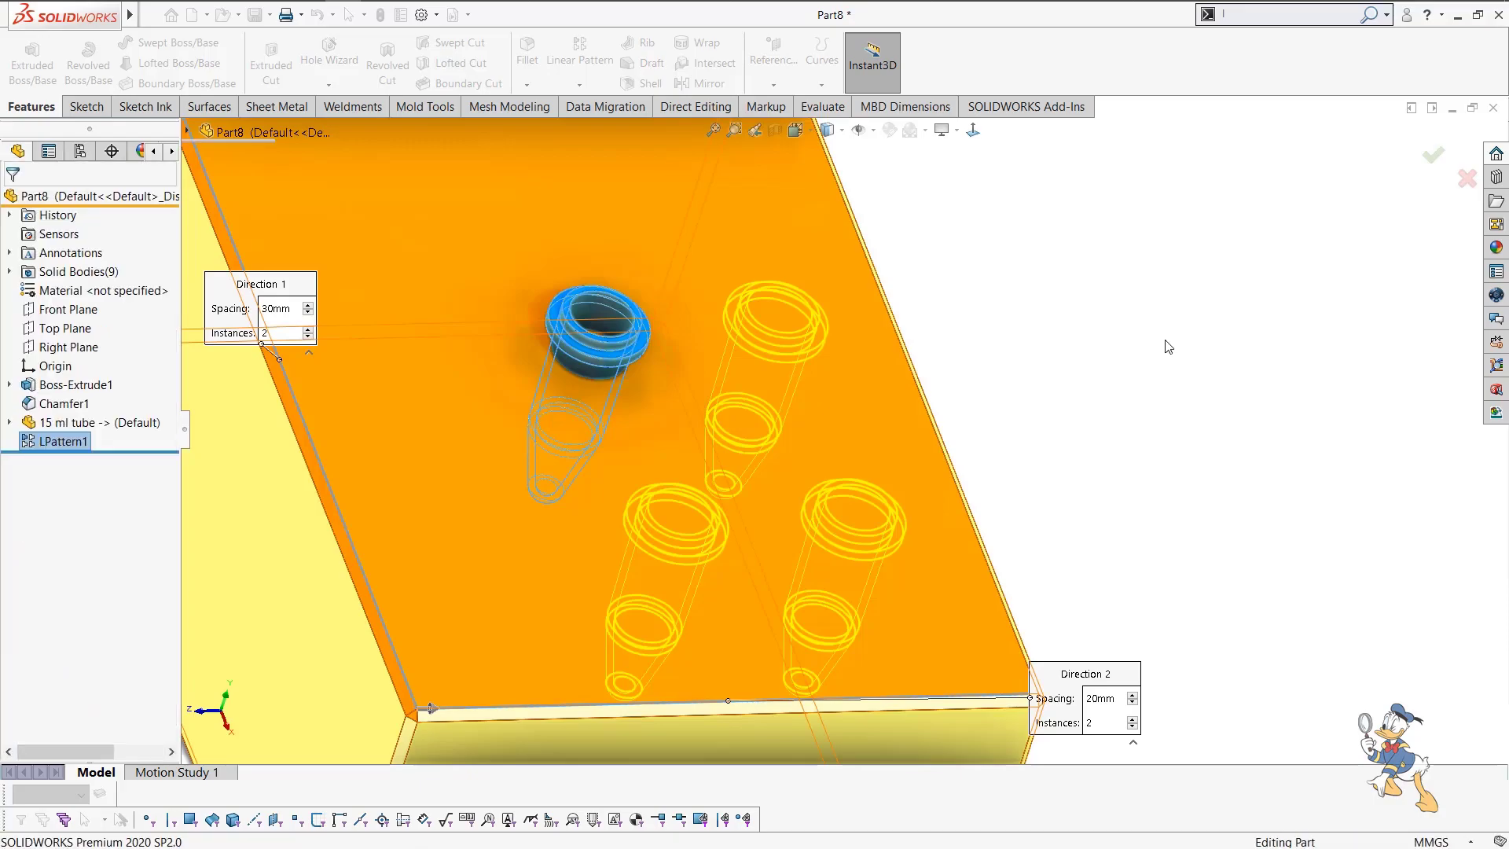
Examine the four patterned tubes and how they enter the block's top face.
middle_drag(1077, 444, 1219, 582)
scroll(707, 327, down, 6)
scroll(835, 435, up, 4)
middle_drag(794, 429, 820, 446)
scroll(819, 445, up, 3)
scroll(820, 445, down, 2)
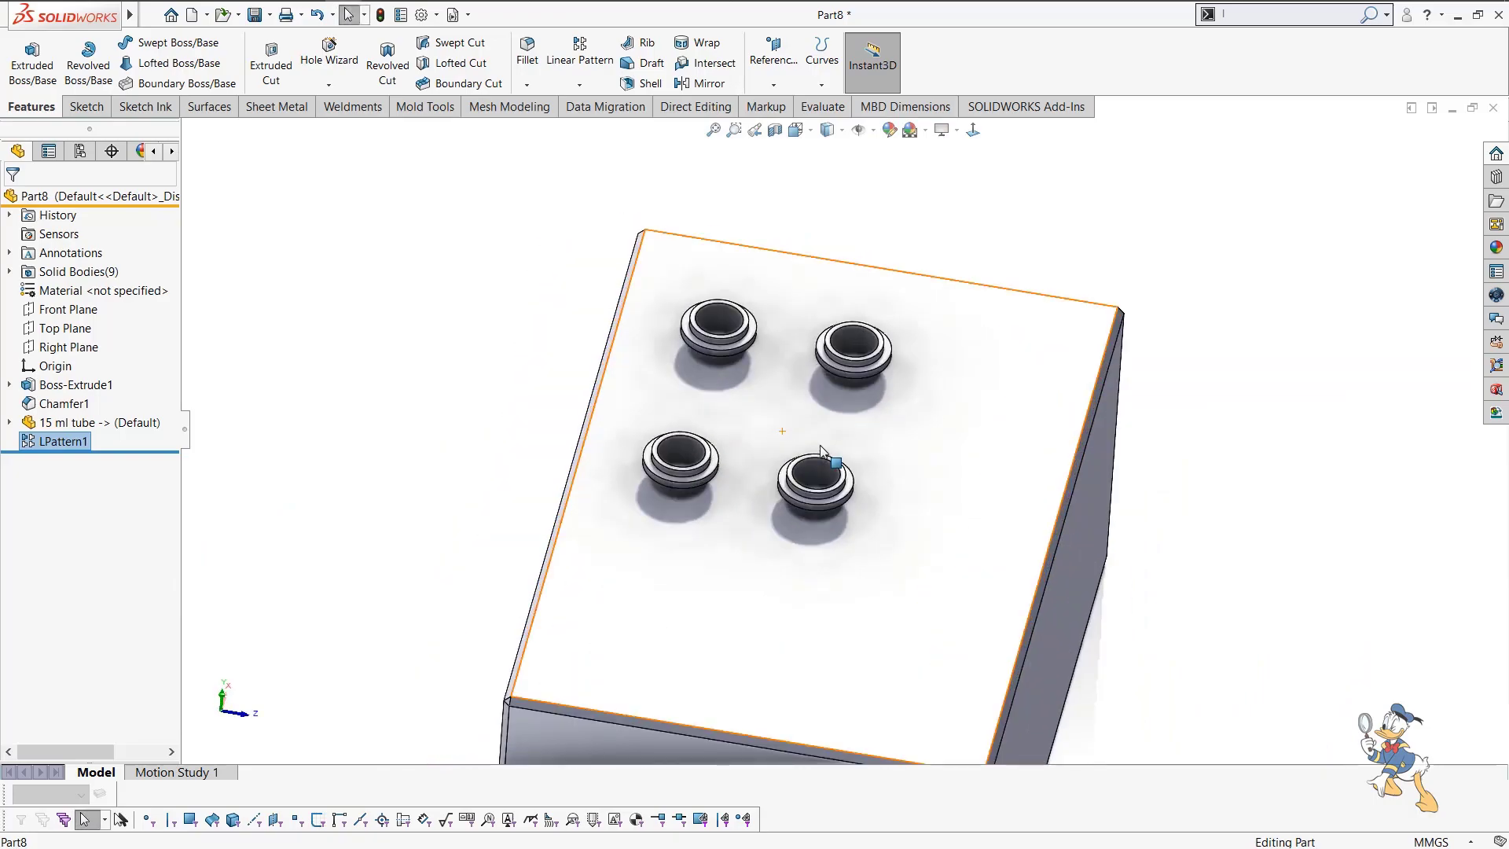
scroll(820, 446, up, 2)
scroll(912, 407, down, 4)
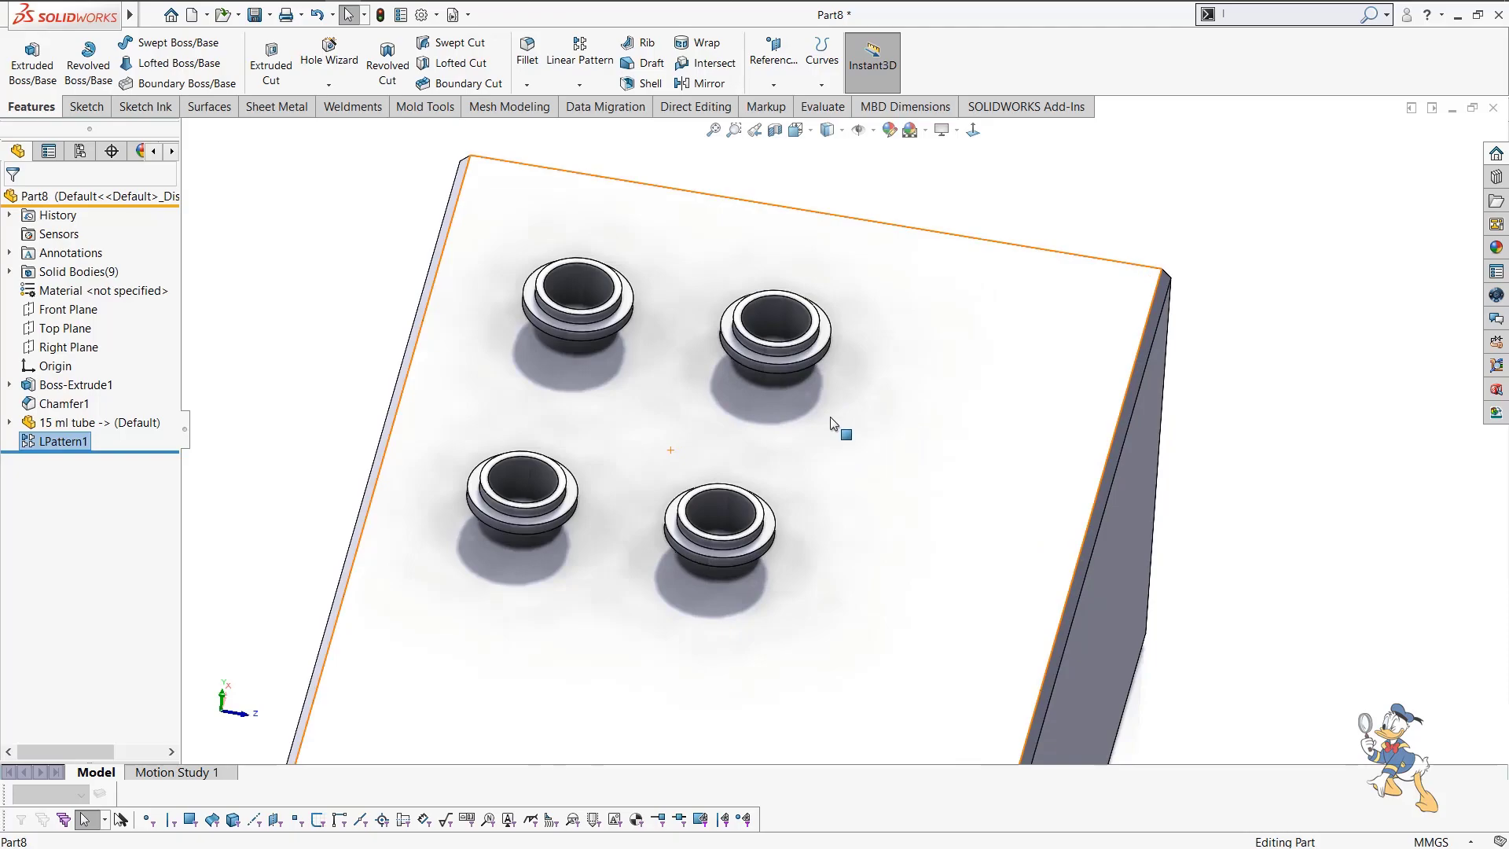
scroll(872, 467, up, 5)
middle_drag(879, 330, 846, 319)
scroll(846, 318, down, 6)
scroll(775, 497, up, 3)
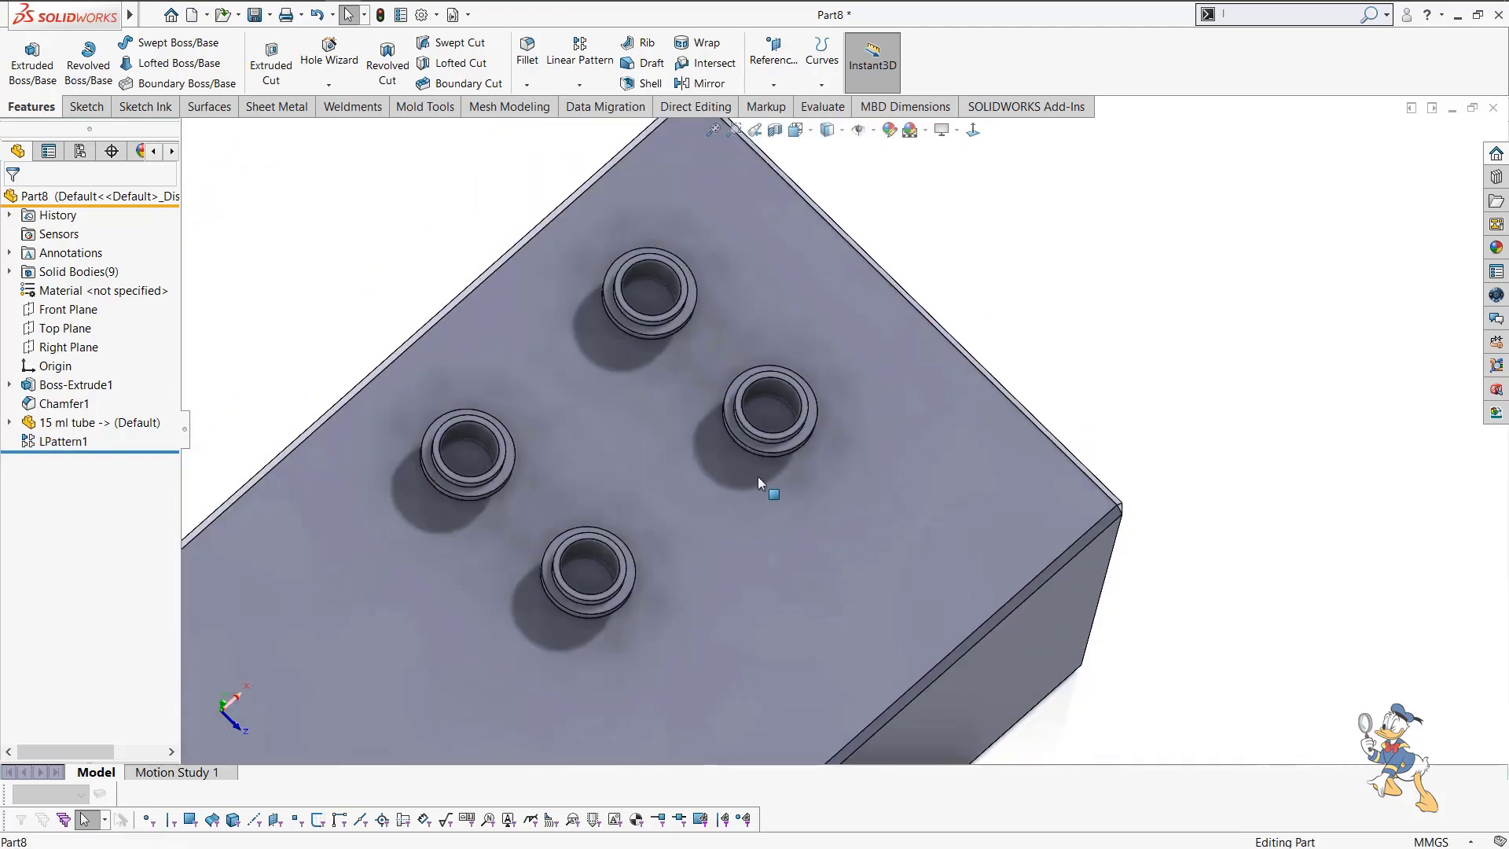
middle_drag(775, 497, 797, 304)
scroll(765, 470, down, 6)
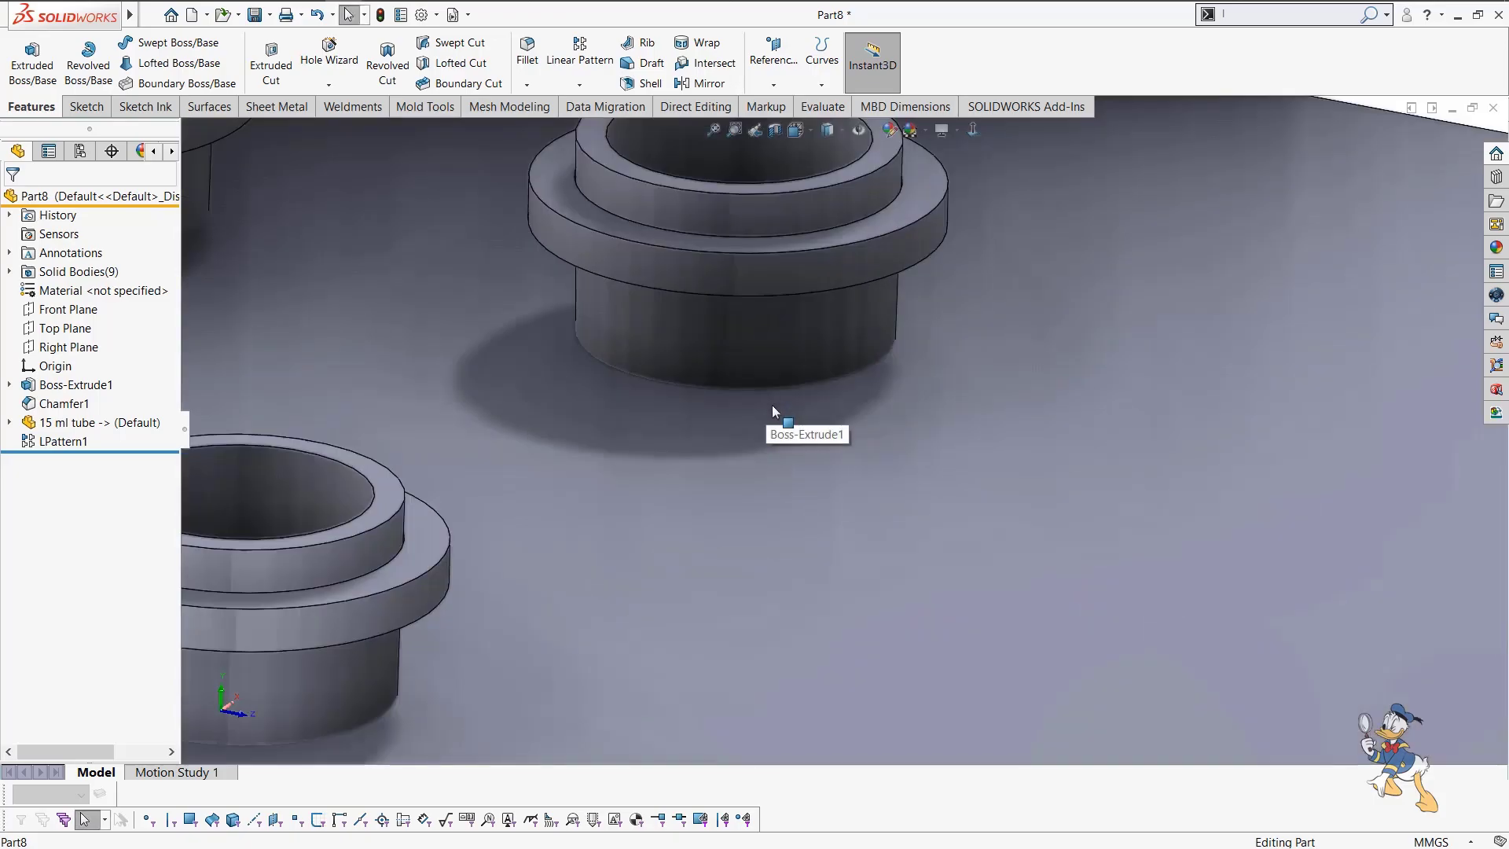
scroll(771, 409, up, 5)
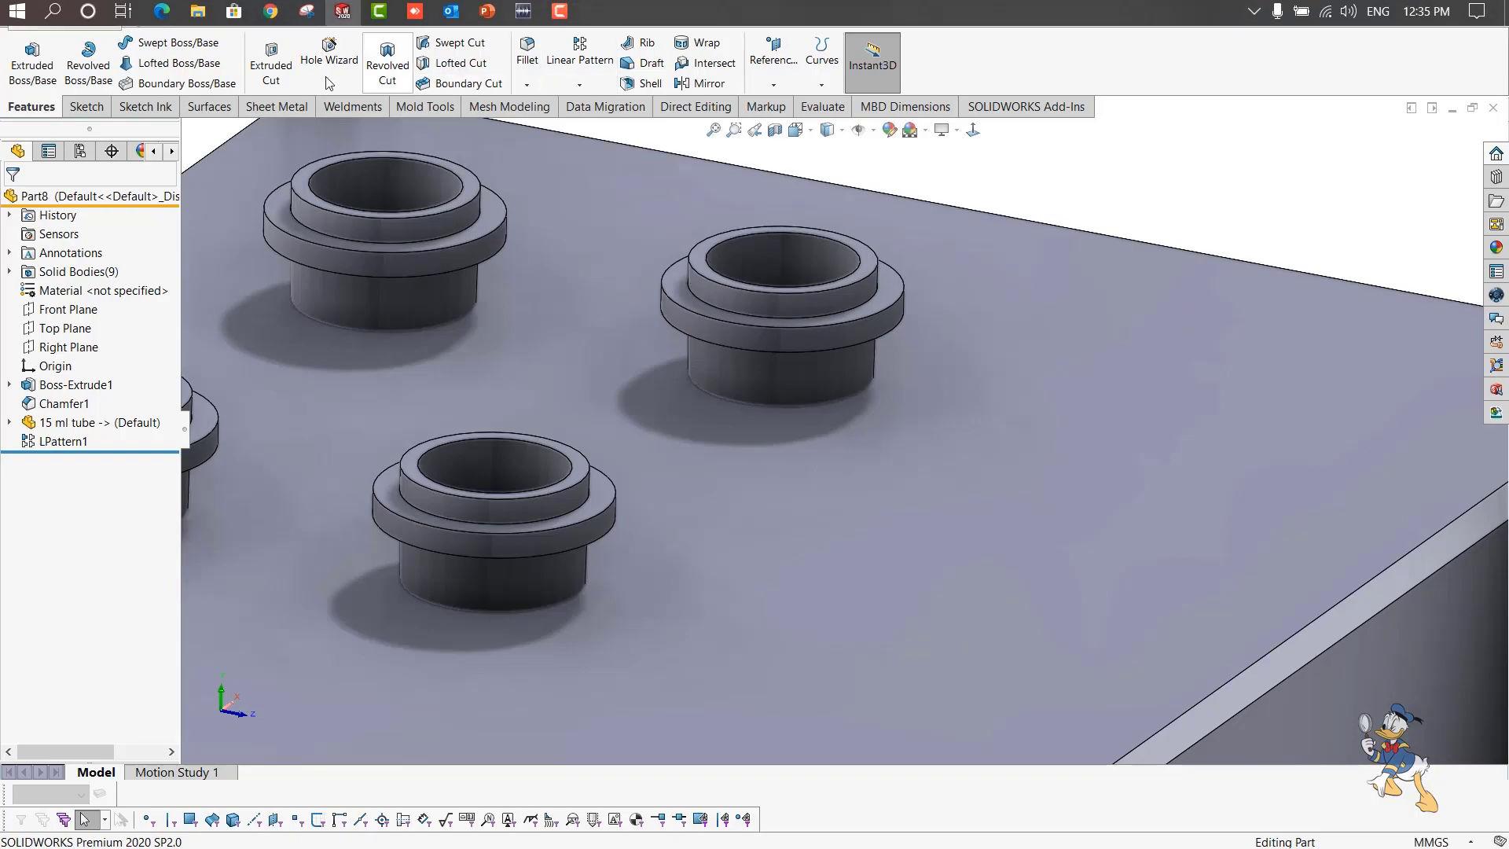
Start an Indent with the block as target body and one tube's outer wall as tool body region, with Cut enabled.
click(252, 15)
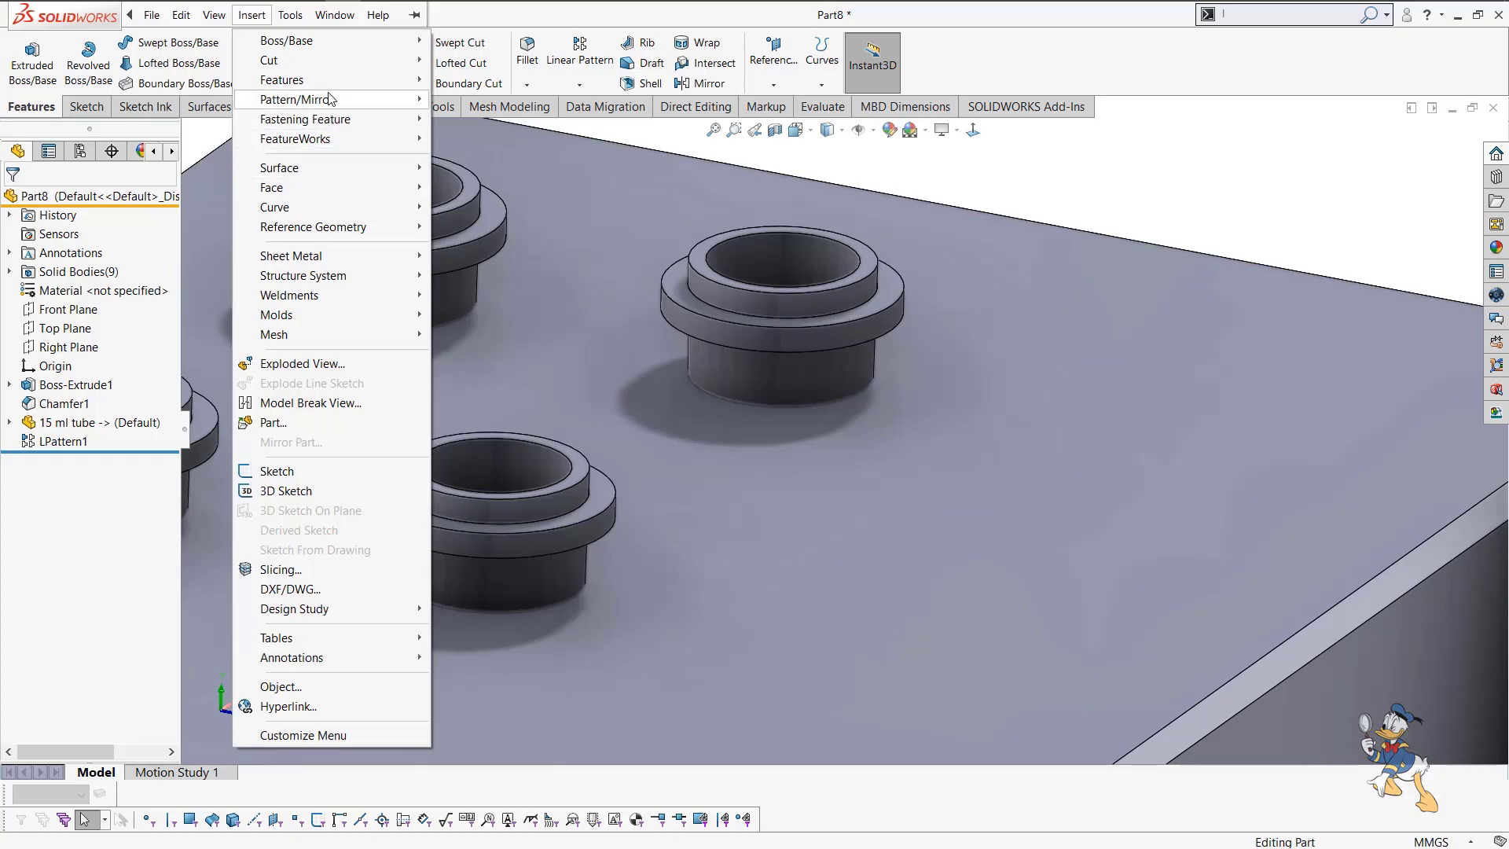
mouse_move(328, 85)
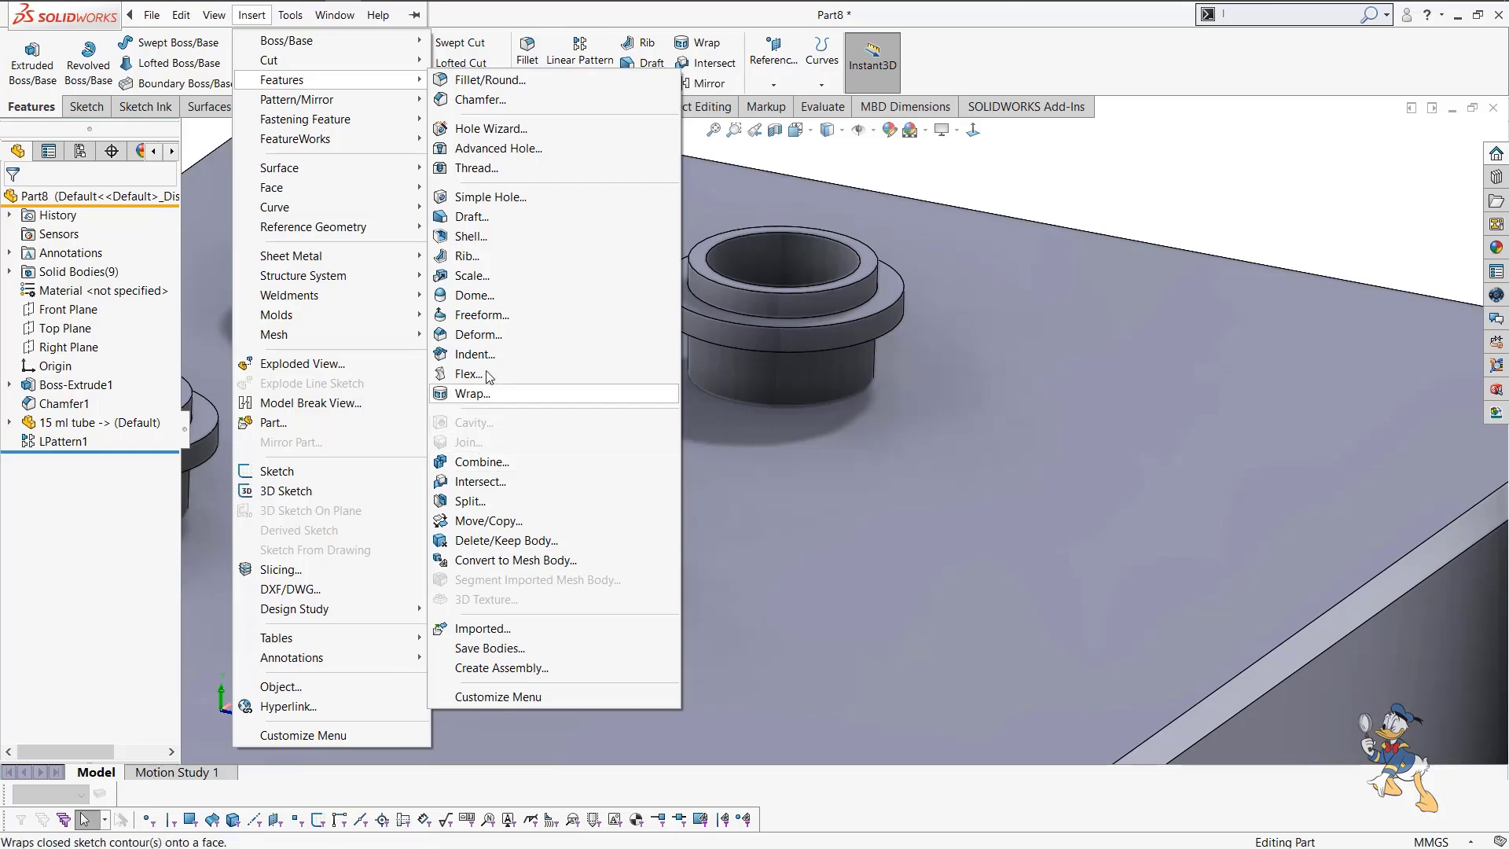
click(474, 355)
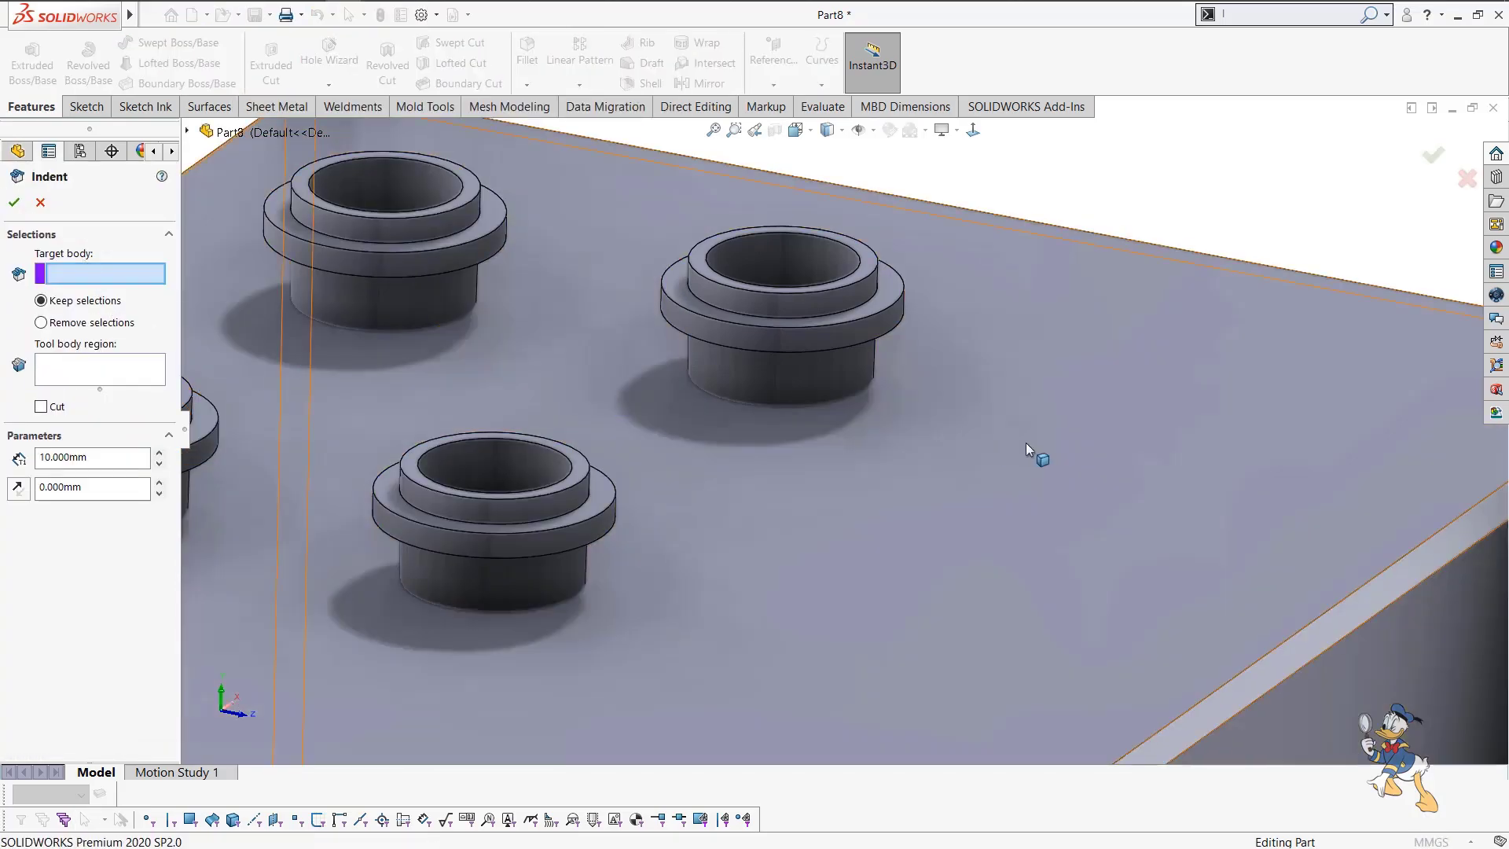
click(725, 376)
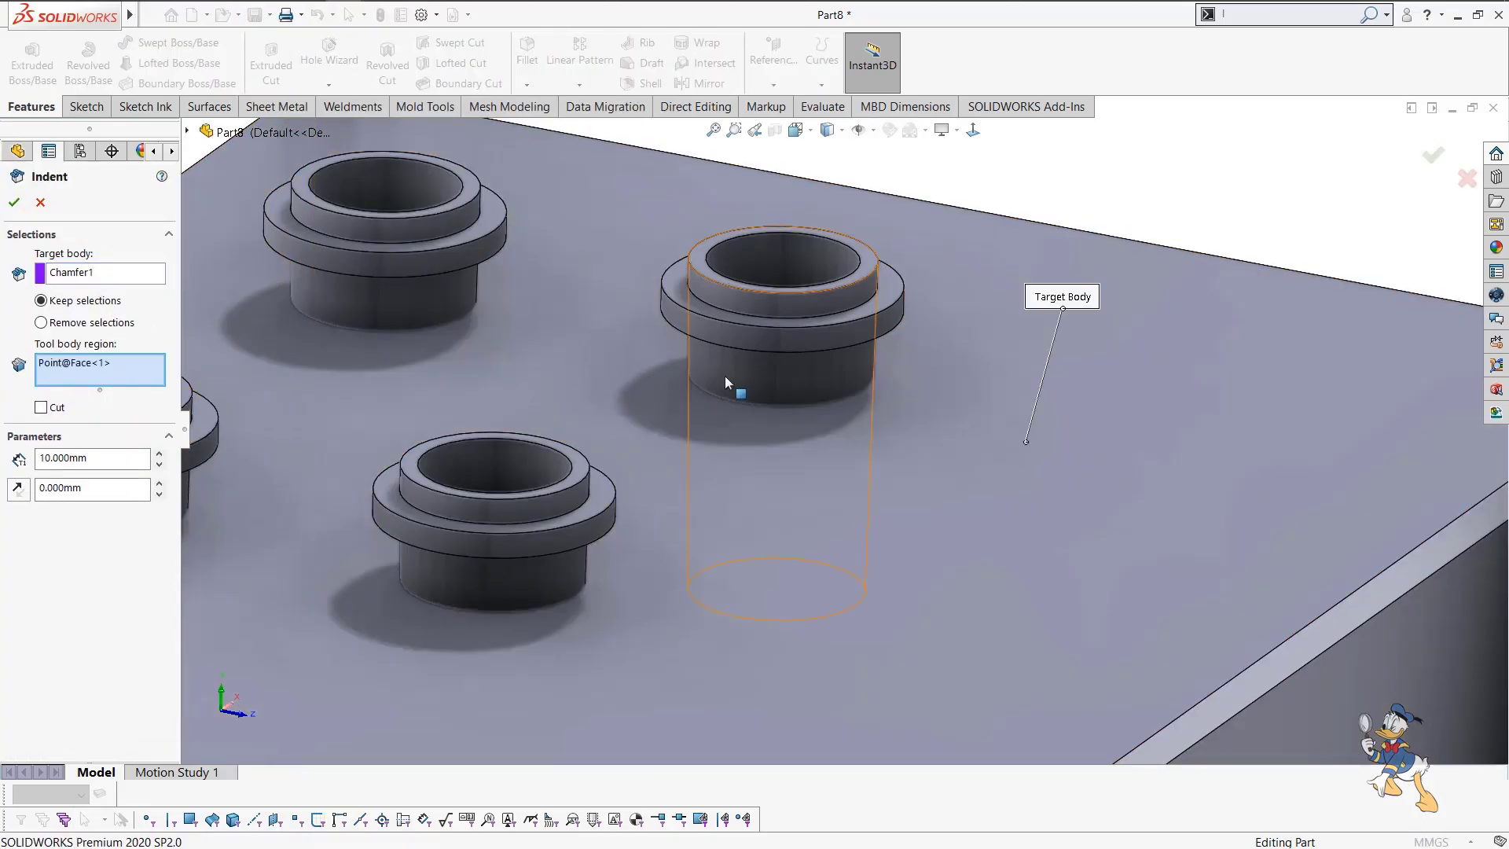
click(59, 409)
Add the other three tubes as tool body regions and accept the Indent cut.
scroll(845, 432, up, 5)
middle_drag(984, 461, 615, 424)
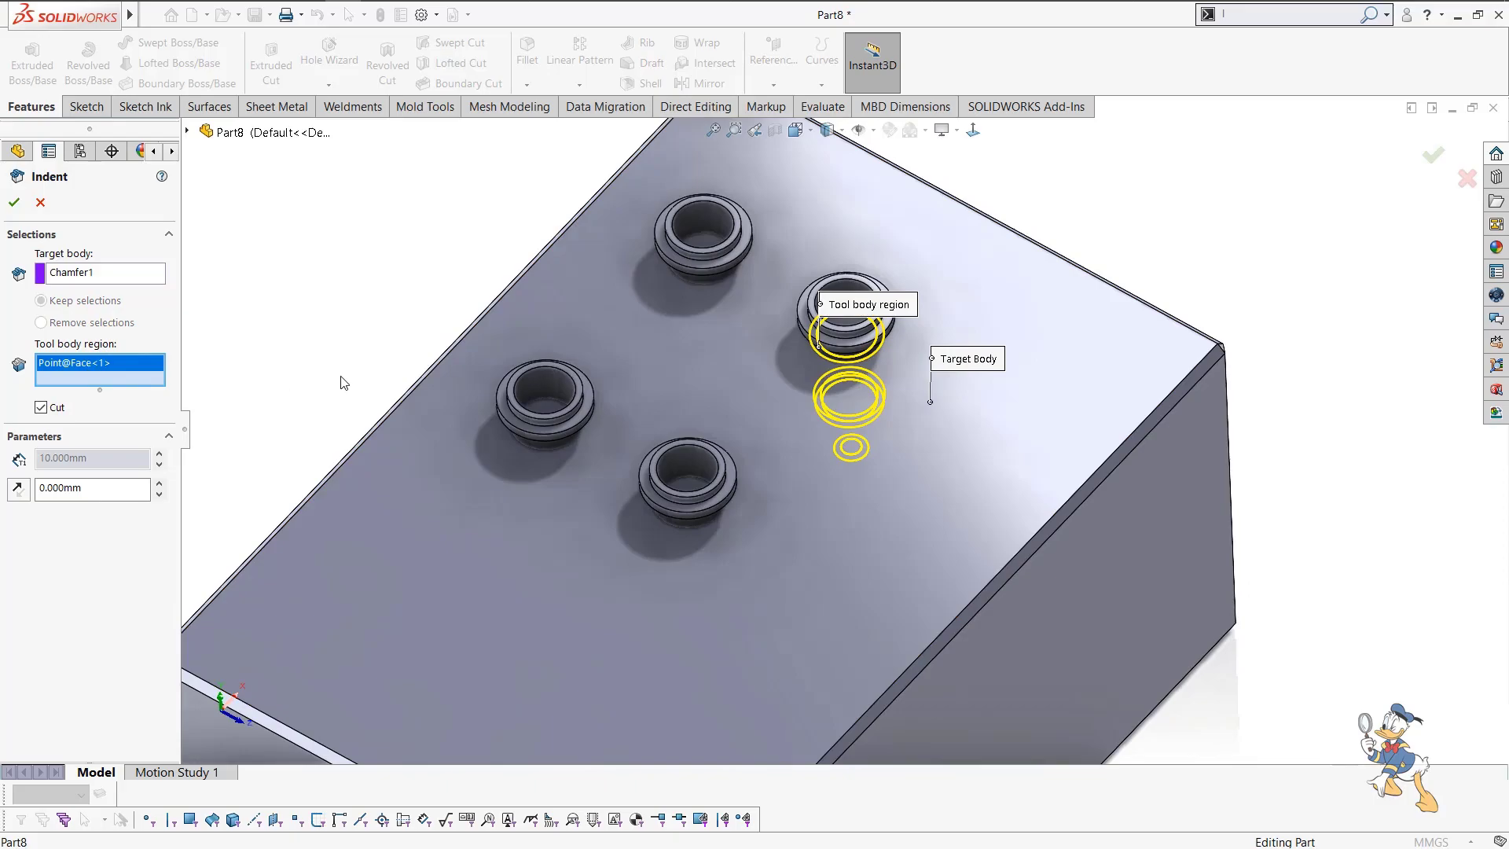
click(679, 520)
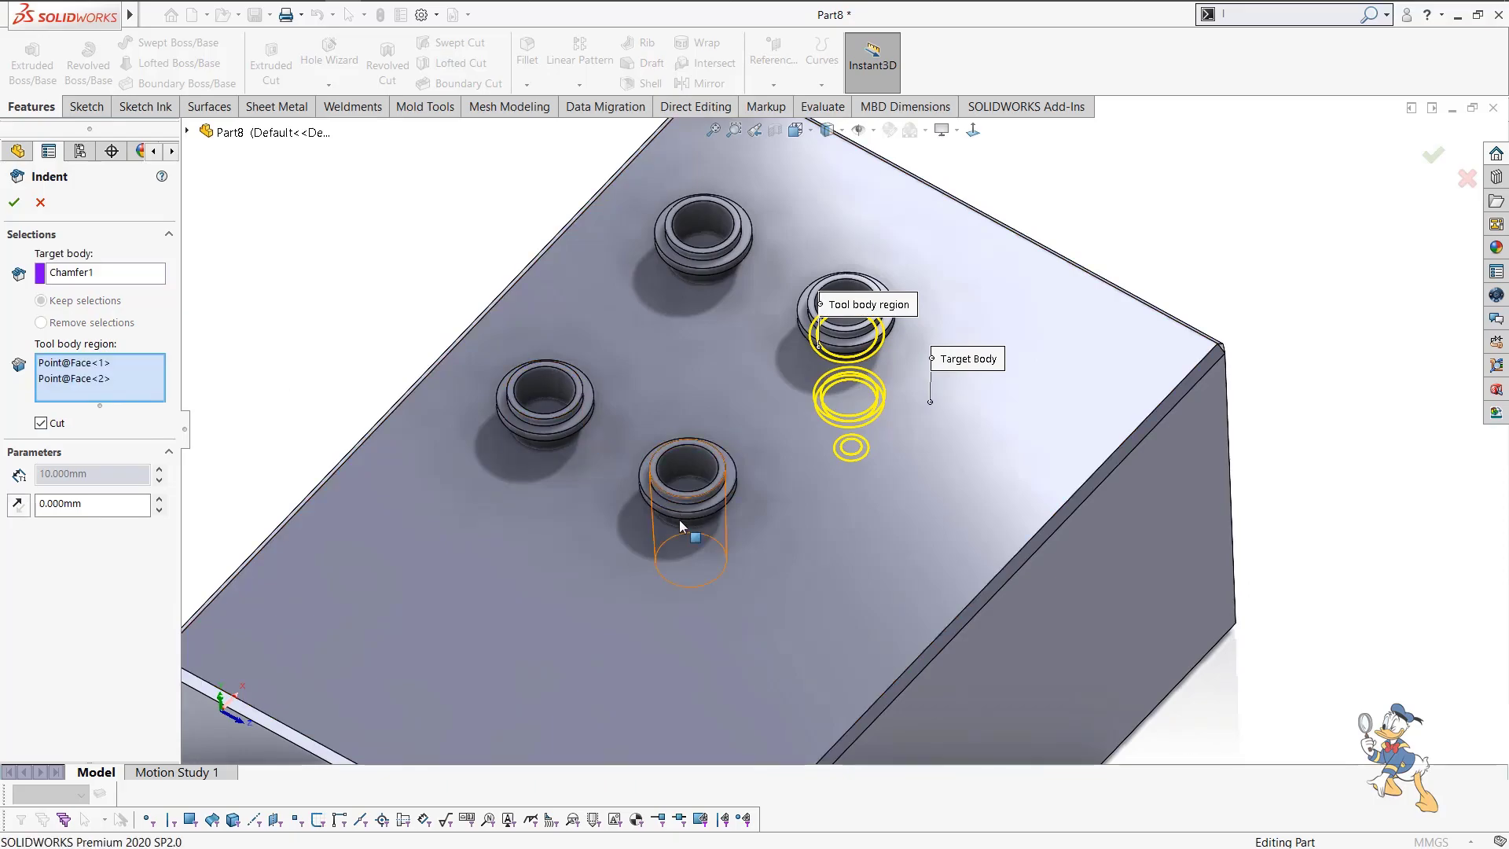
click(544, 449)
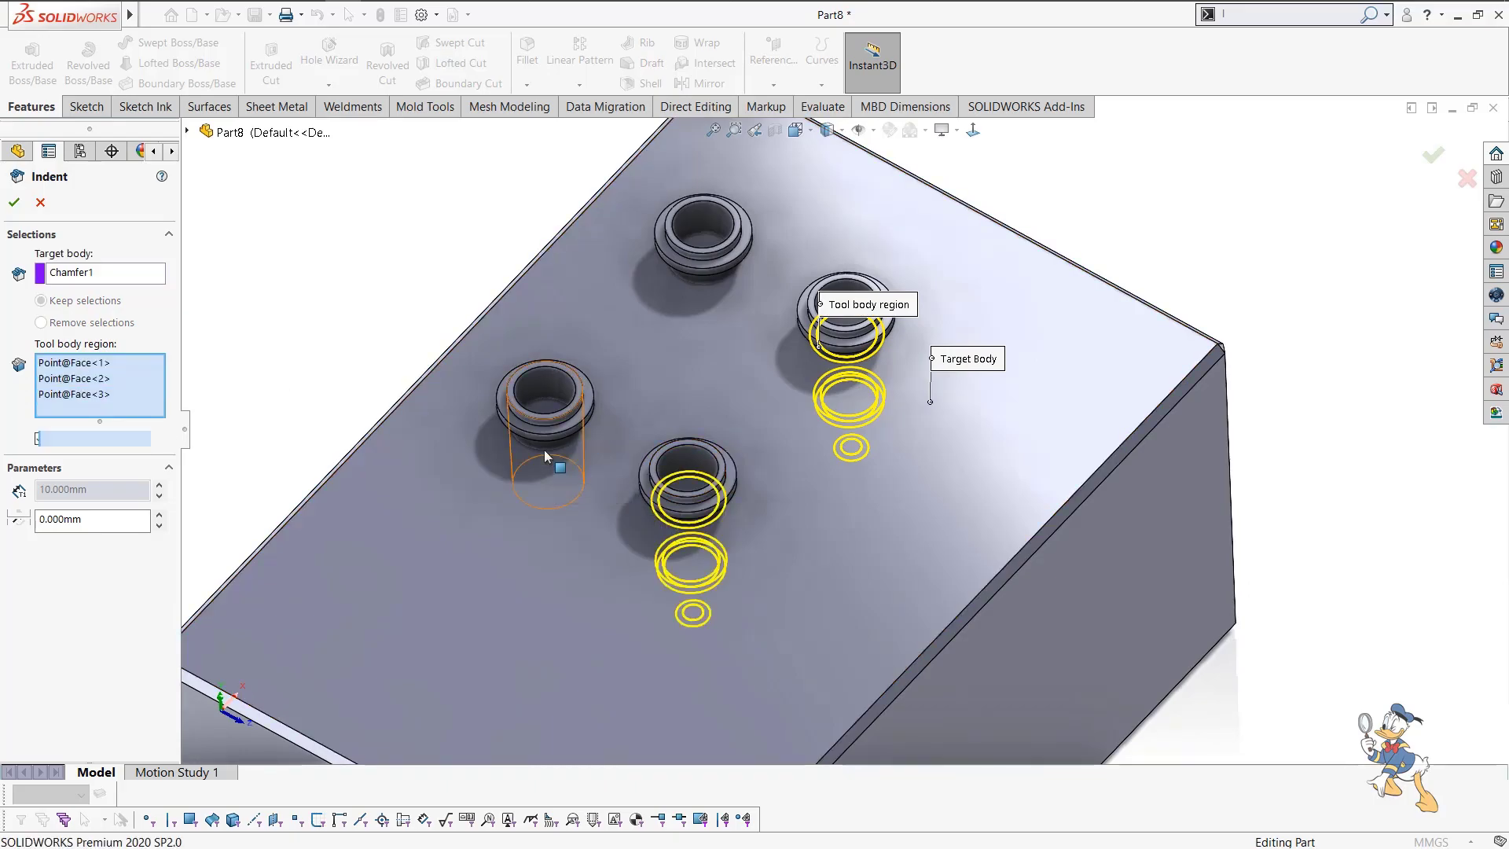
click(705, 280)
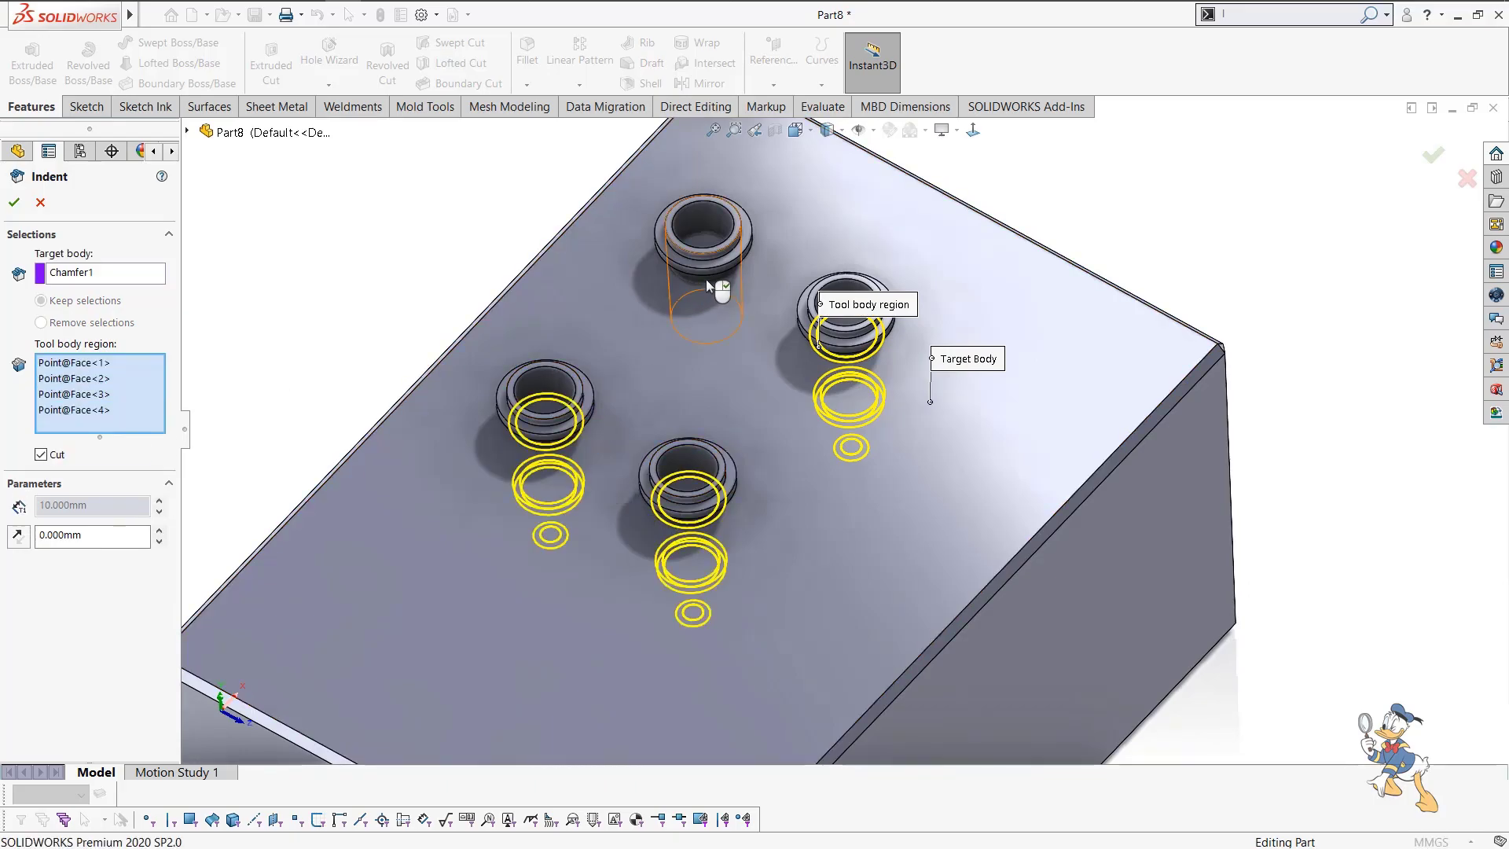
click(14, 205)
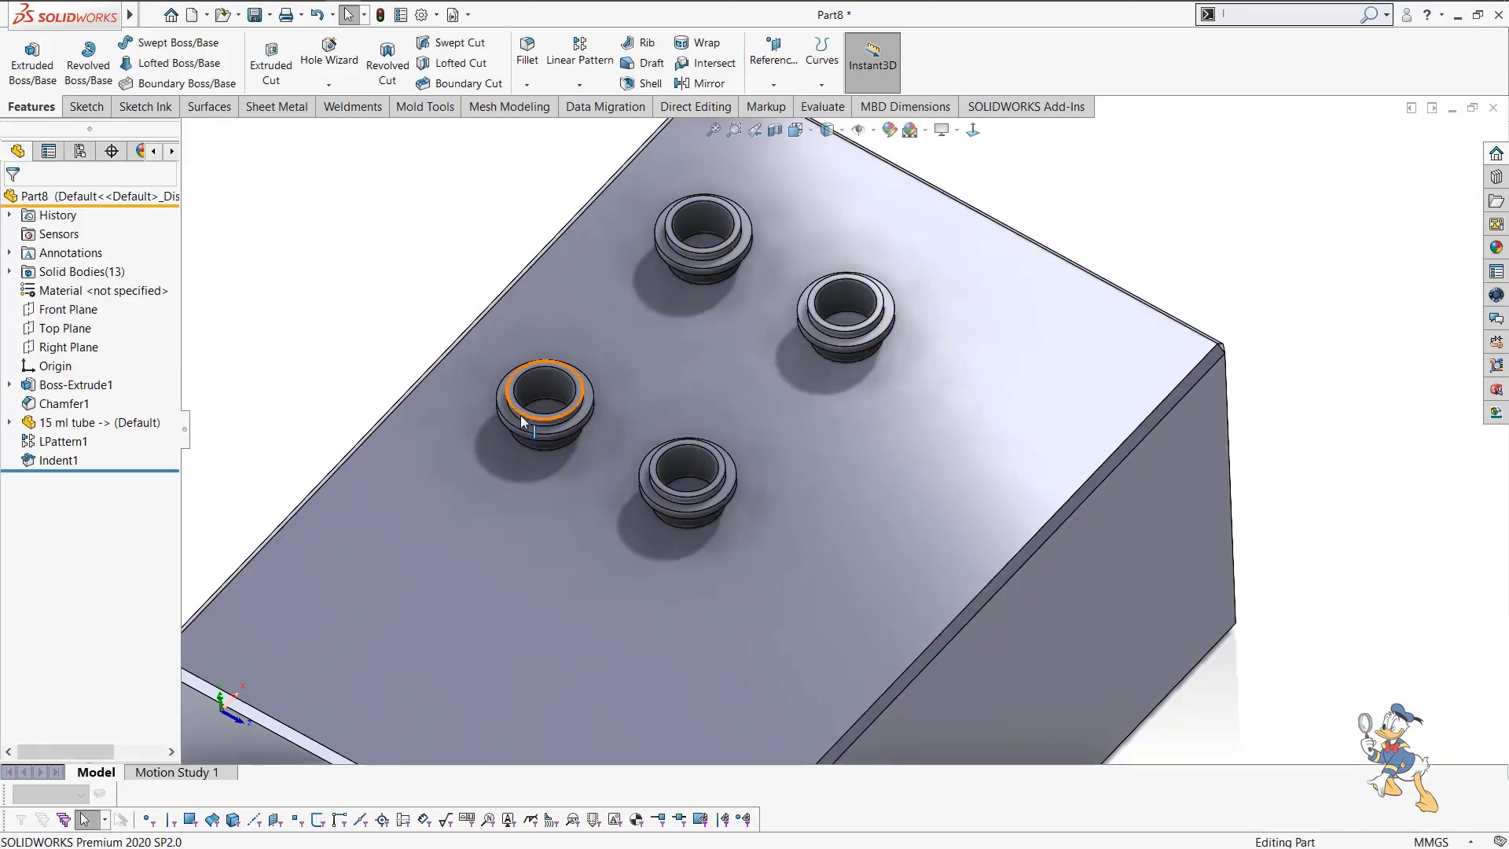
Hide the tube and cap ring bodies at all four positions on the block.
key(Tab)
key(Tab)
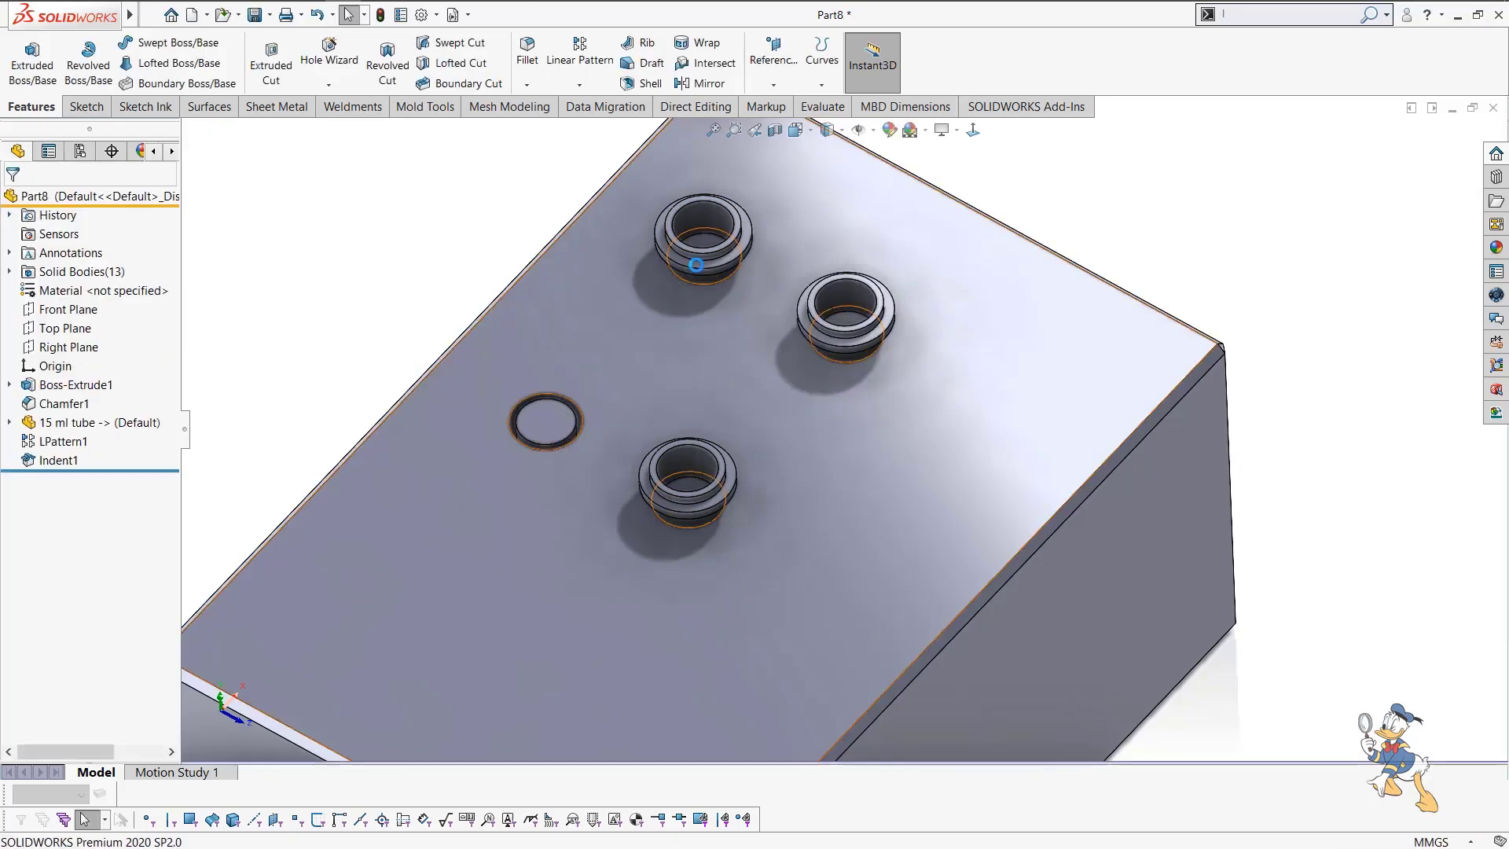
key(Tab)
key(Tab)
key(Tab)
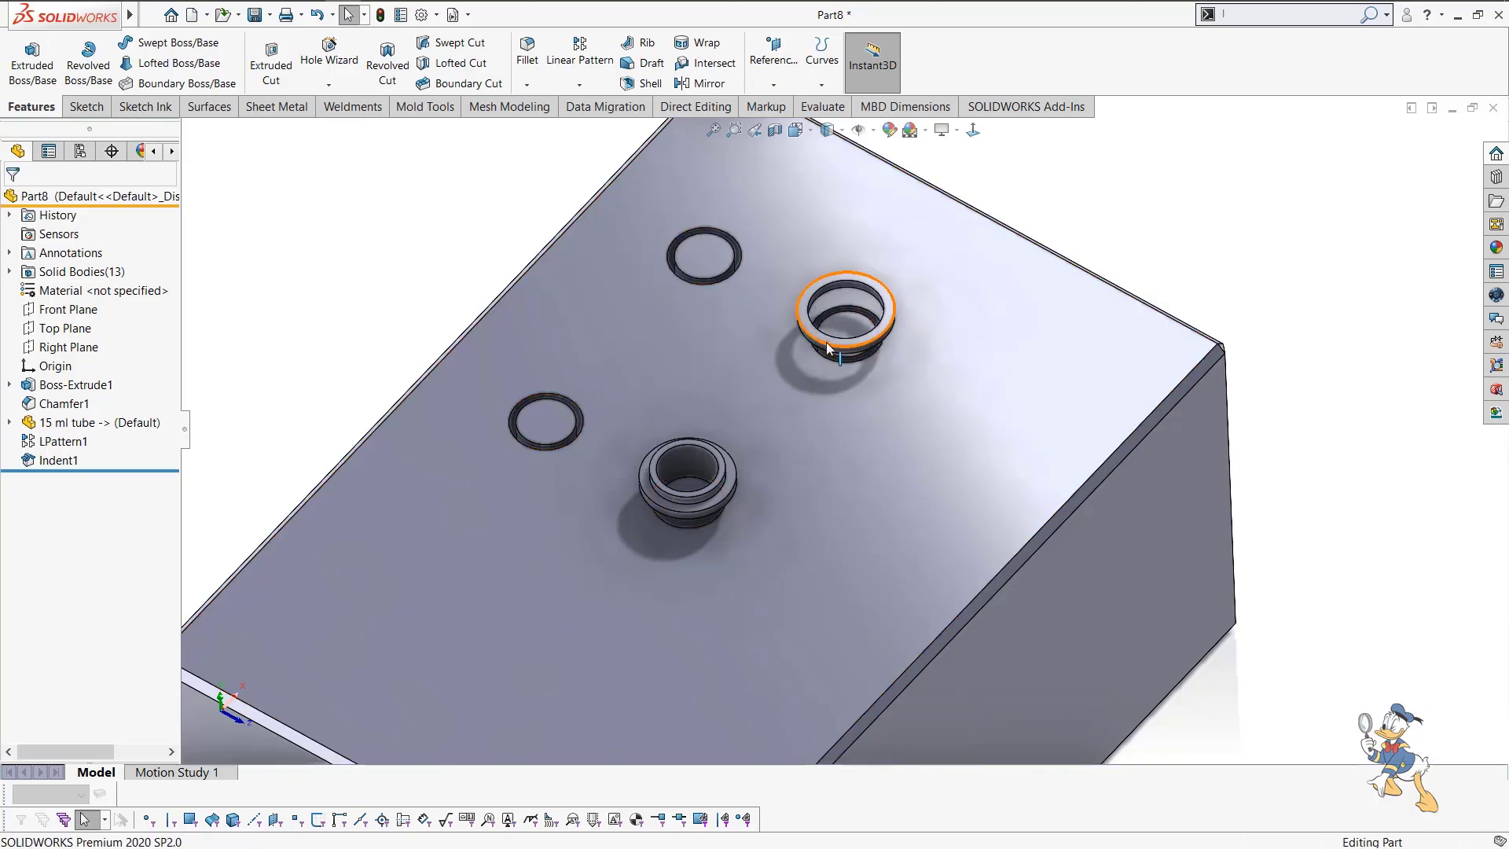
key(Tab)
key(Tab)
key(Tab)
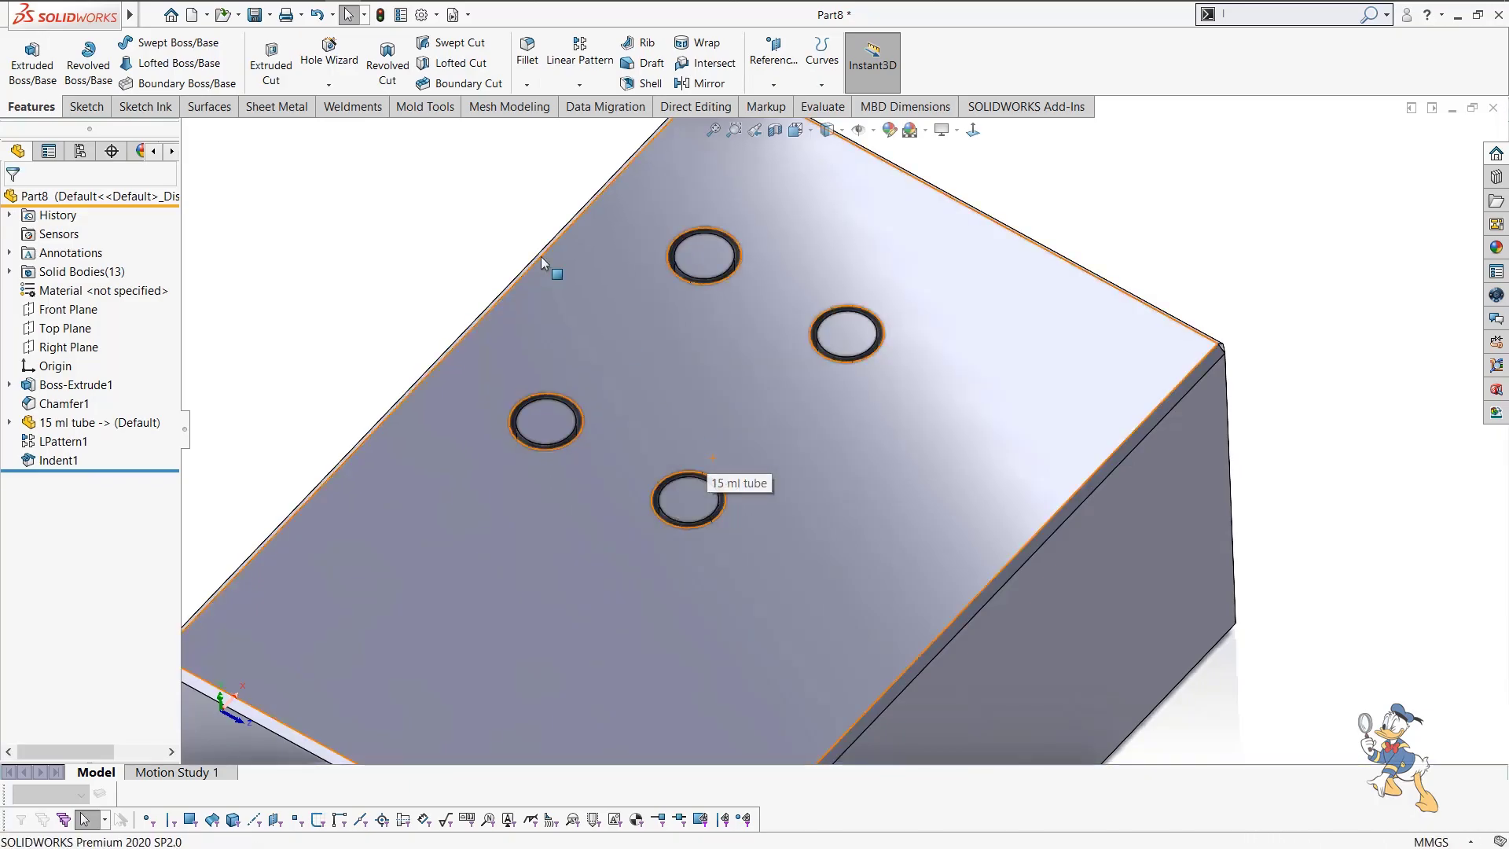
Delete the four leftover core bodies inside the tube pockets and check the holes in the block.
click(688, 110)
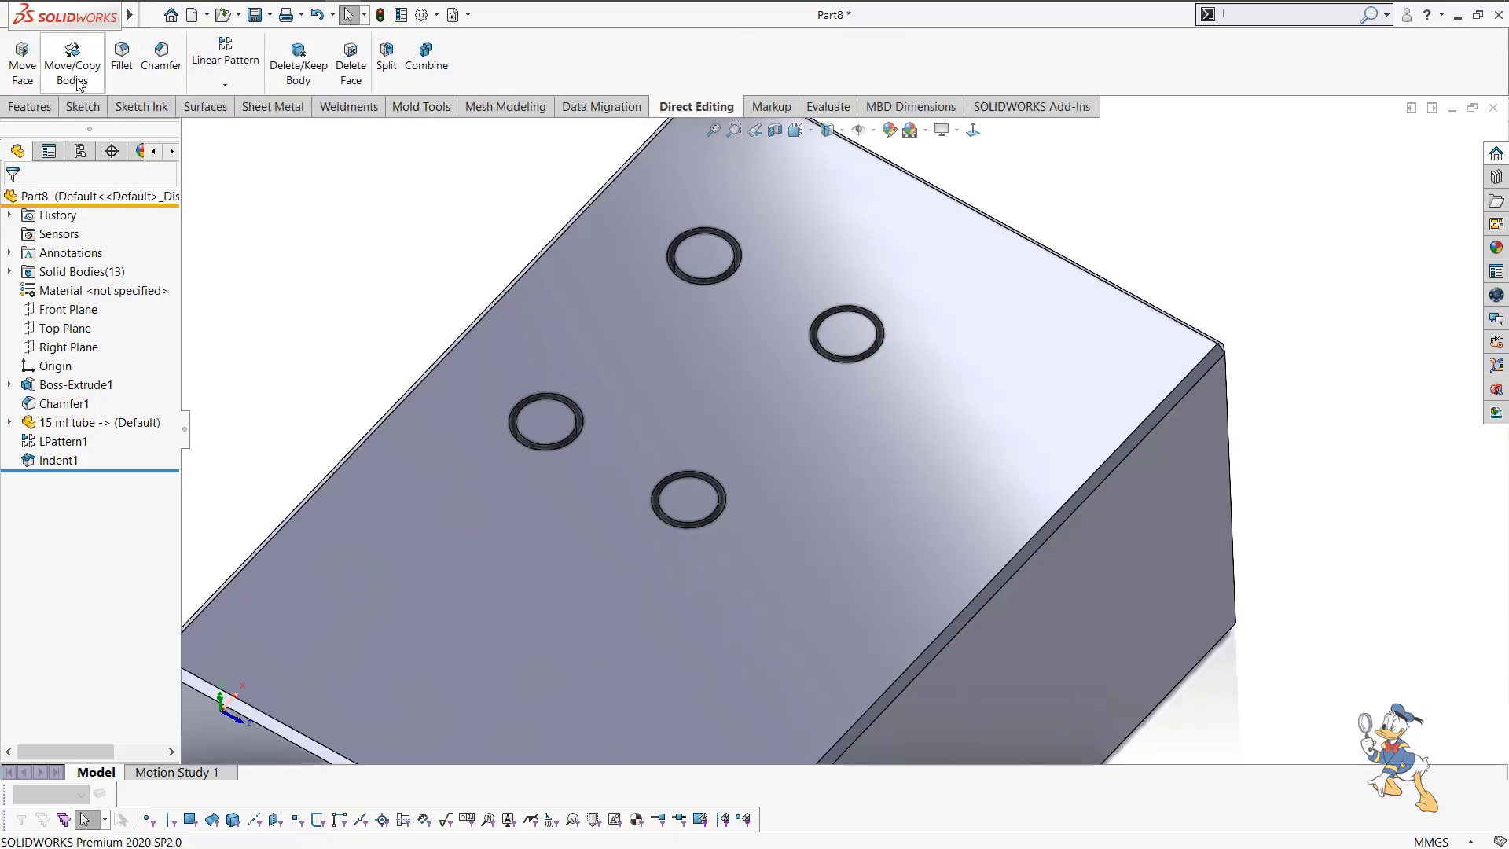
click(298, 63)
click(551, 424)
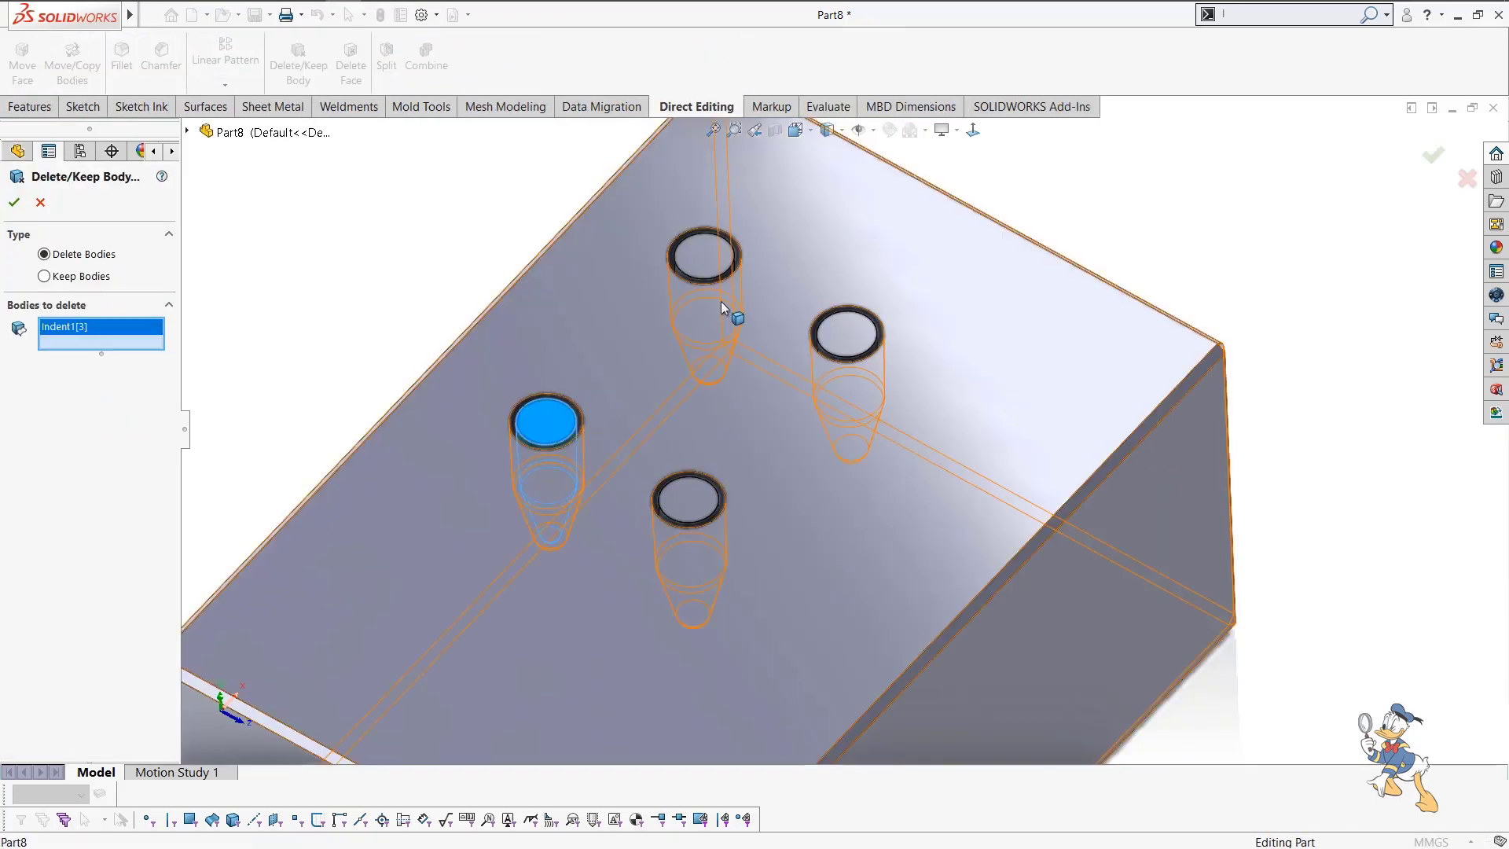
click(730, 282)
click(841, 324)
click(693, 511)
key(Return)
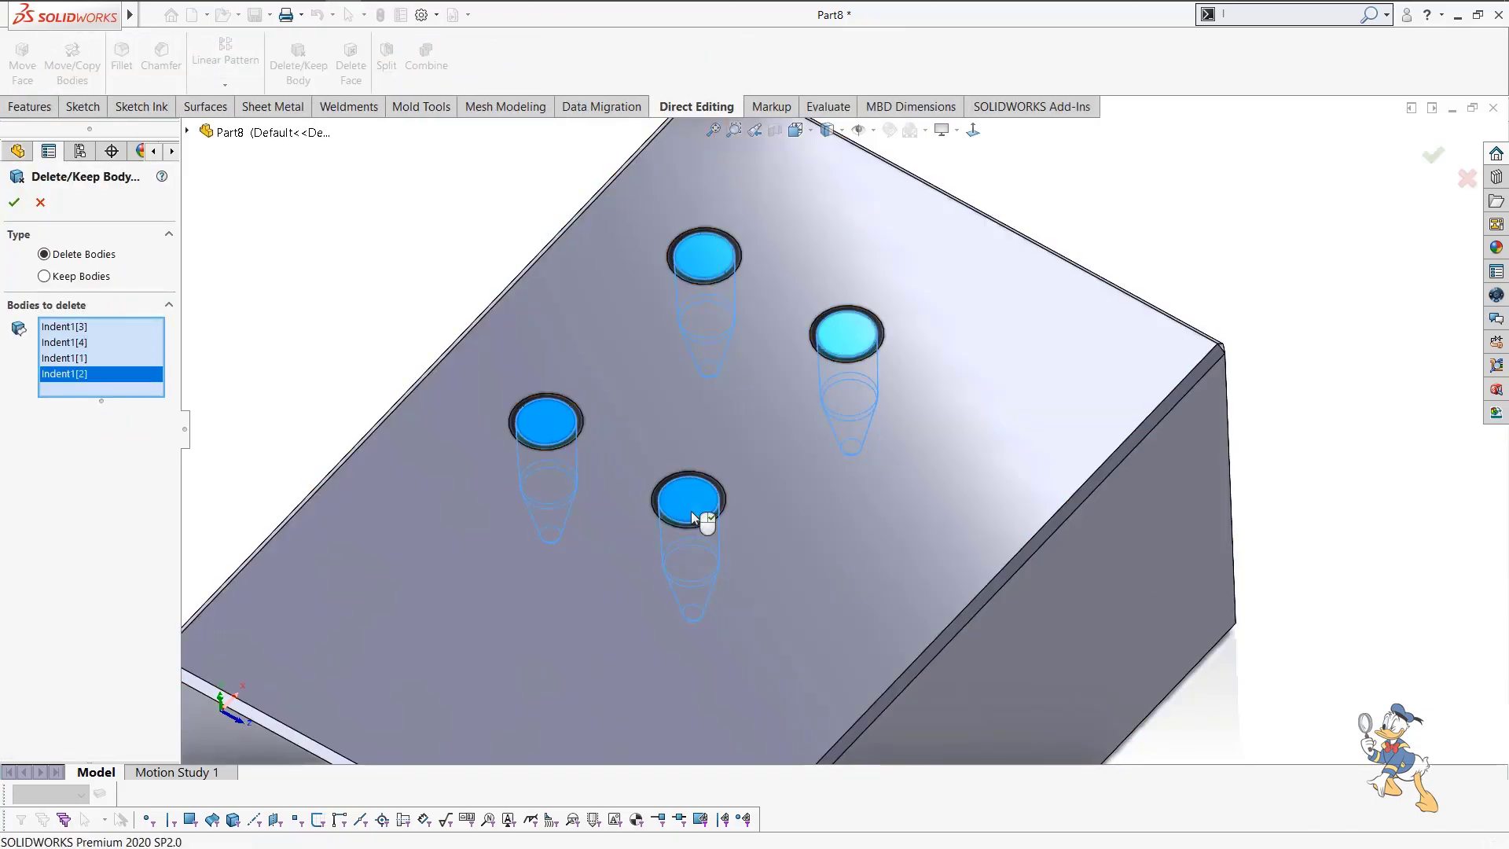
scroll(721, 487, up, 3)
middle_drag(814, 413, 863, 412)
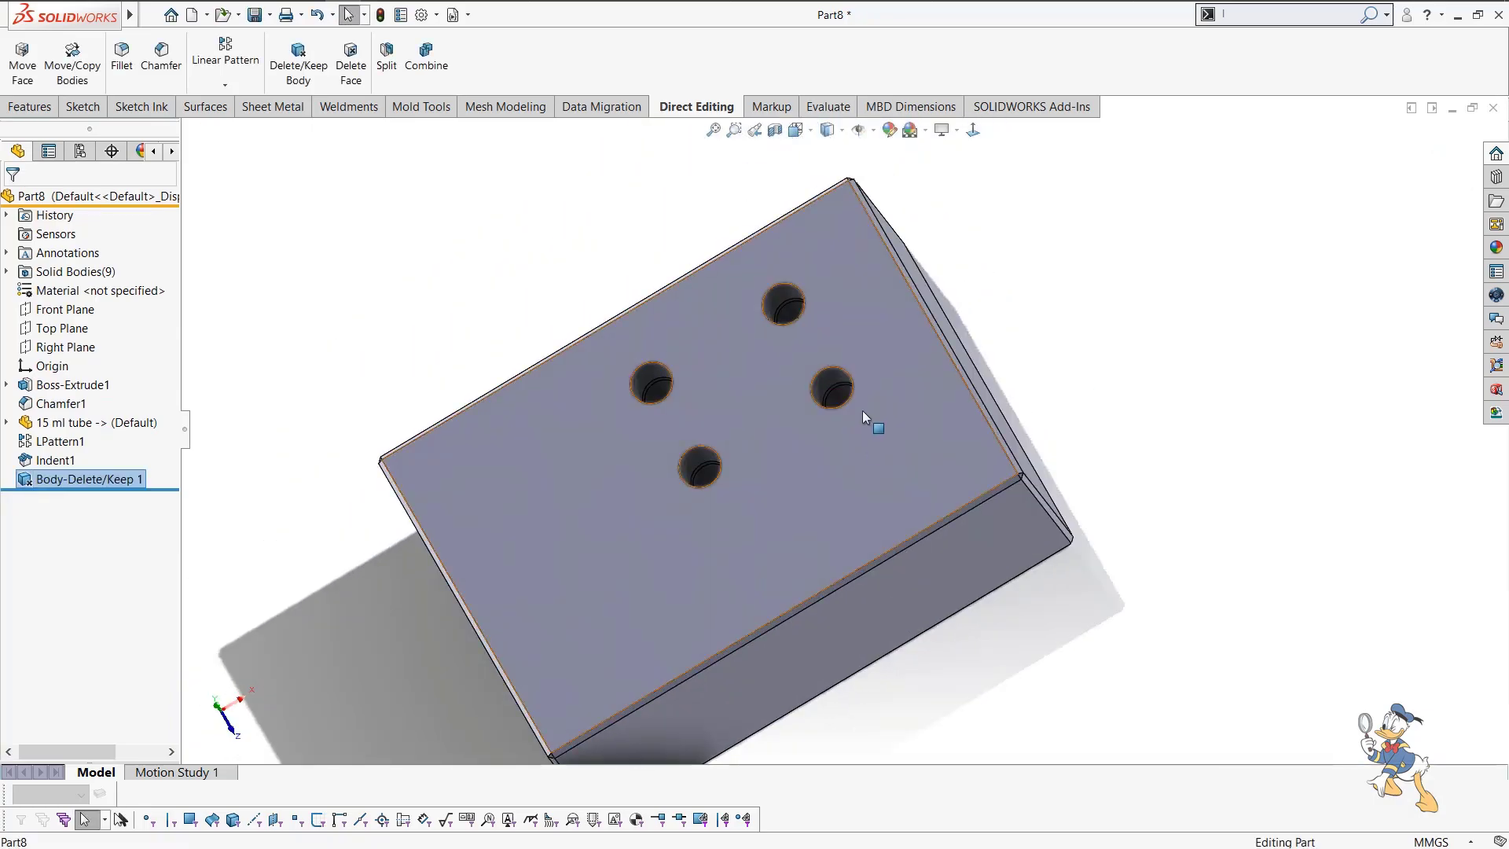
scroll(860, 405, down, 7)
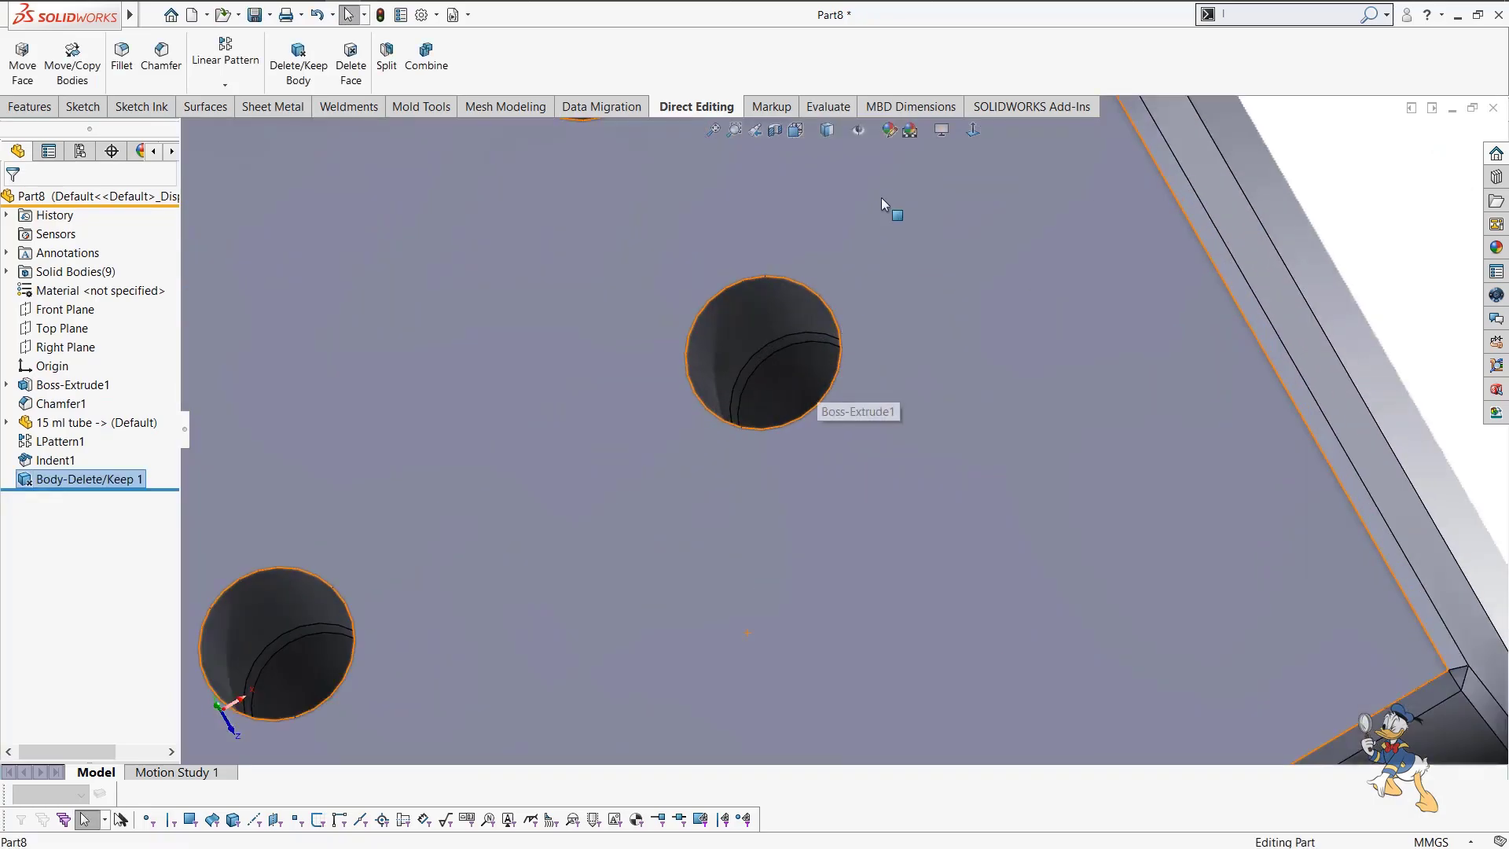
Try out two background scenes for the model, keeping the second, and fit the whole block in view.
click(912, 132)
click(929, 178)
scroll(775, 475, up, 3)
mouse_move(775, 476)
middle_down()
mouse_move(803, 495)
mouse_move(793, 512)
mouse_move(800, 481)
middle_up()
click(910, 130)
click(943, 149)
scroll(795, 491, down, 5)
middle_drag(817, 408, 812, 186)
scroll(812, 186, up, 2)
key(f)
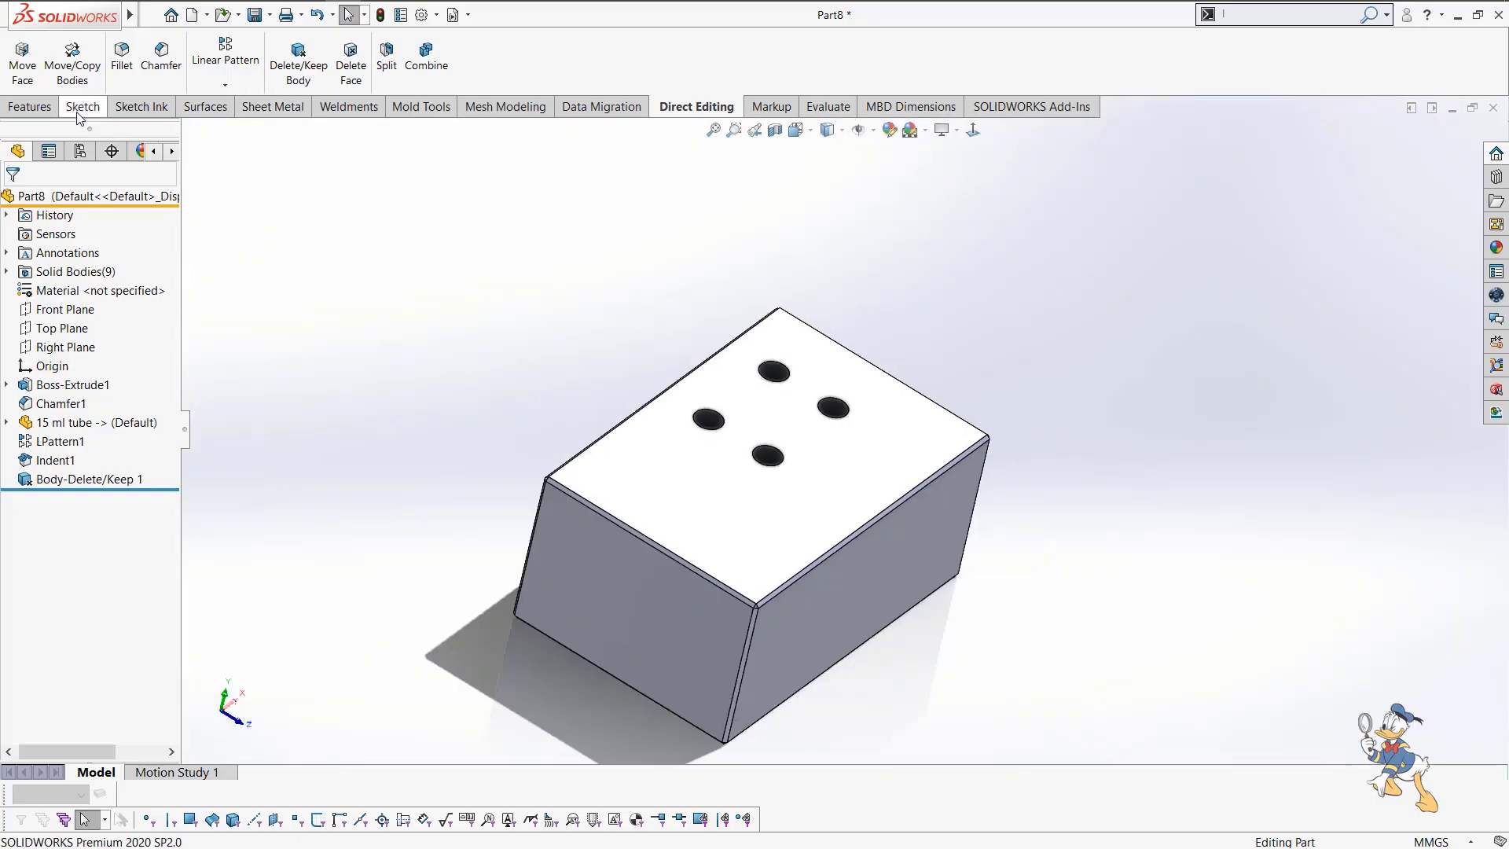
Chamfer the top edges of all four tube holes at 1 mm and 45 degrees, and inspect them.
click(48, 108)
click(526, 84)
click(543, 124)
scroll(779, 369, down, 1)
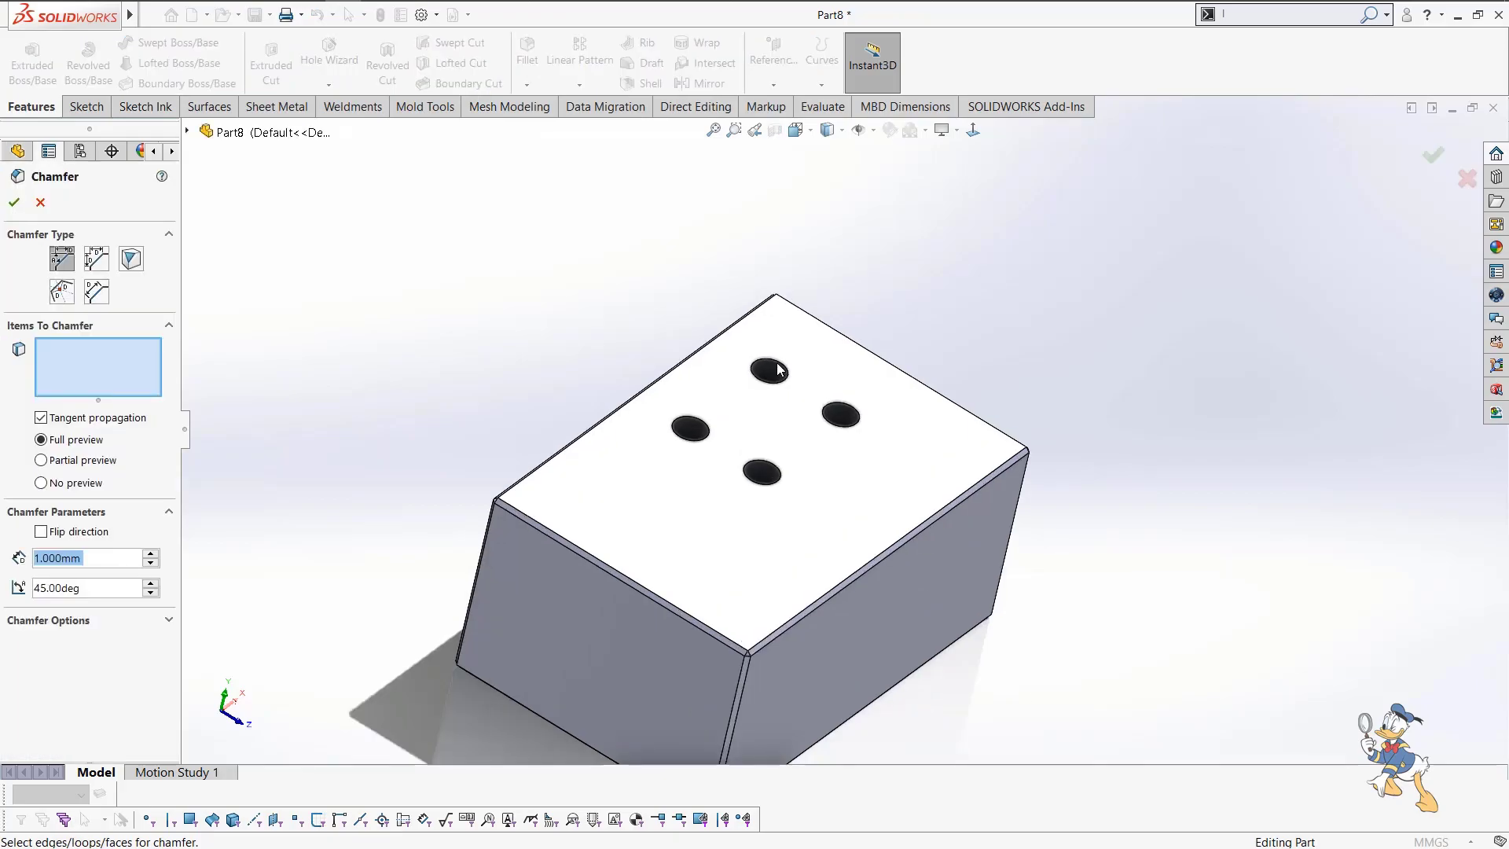
click(768, 363)
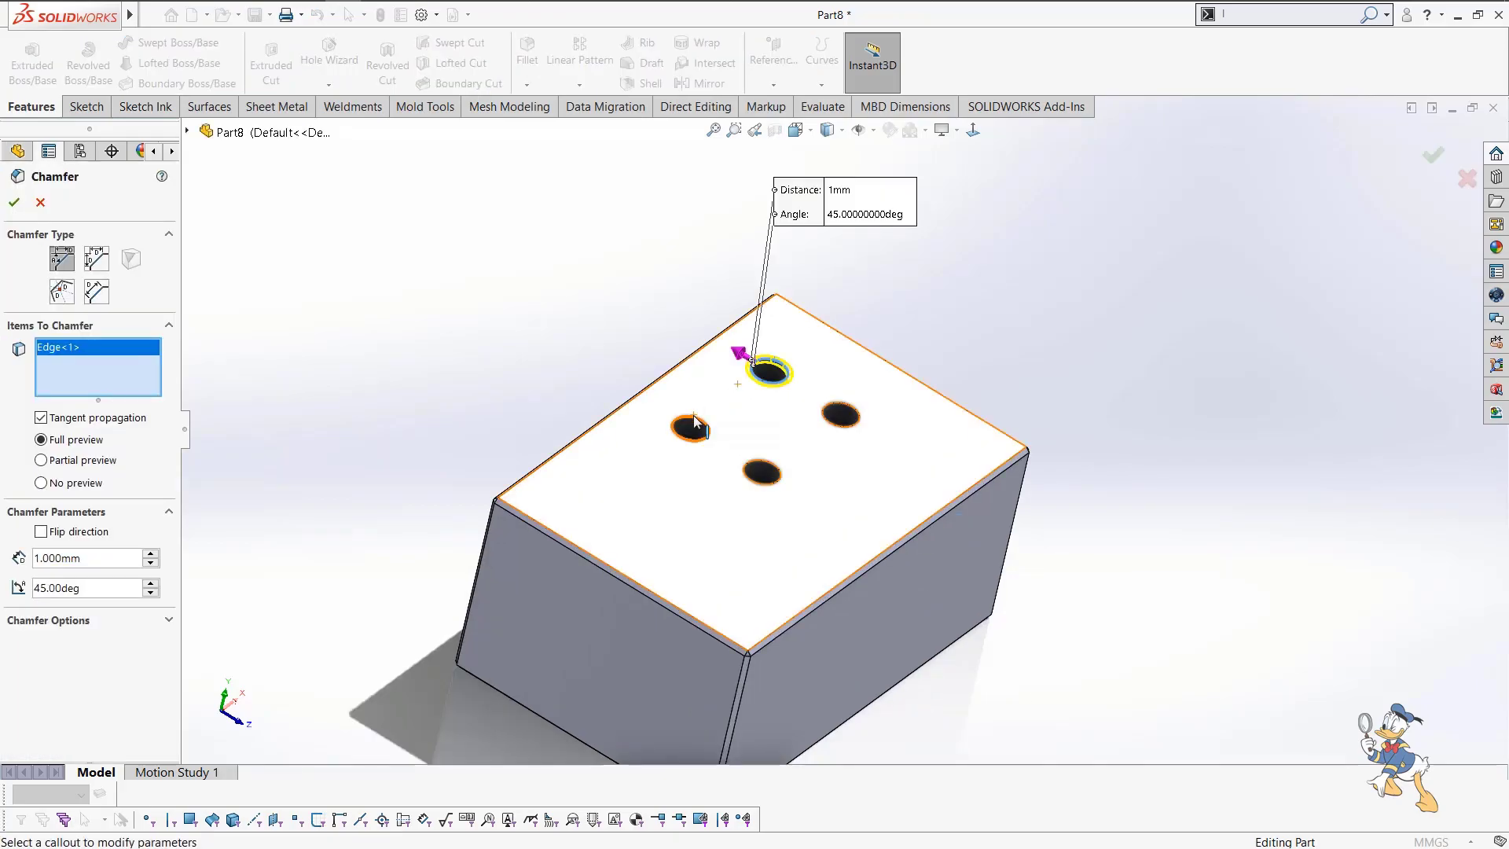
click(694, 415)
click(754, 463)
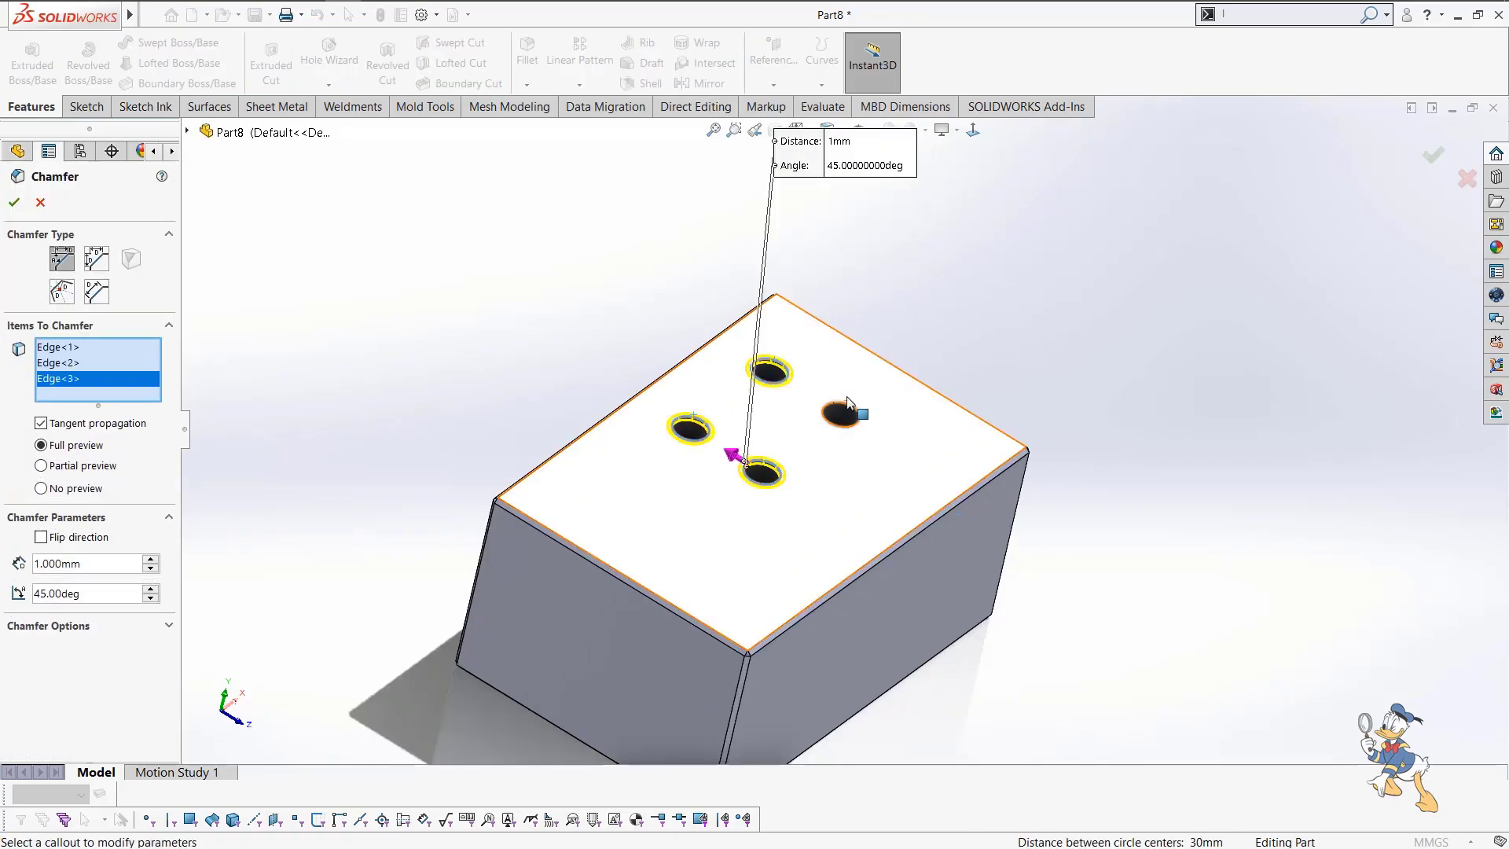
click(839, 410)
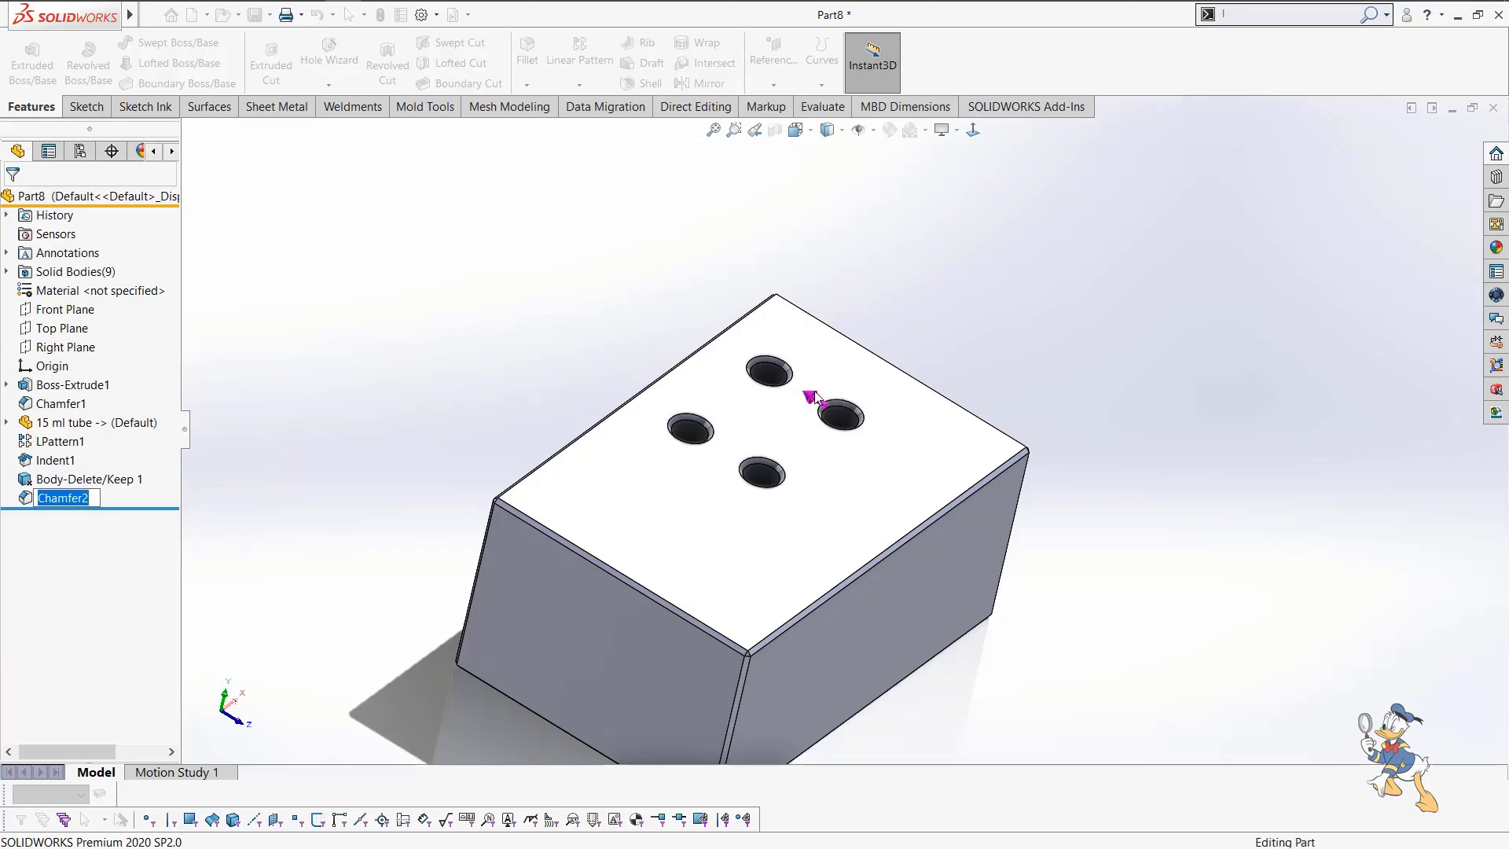
scroll(815, 392, down, 5)
scroll(772, 398, down, 1)
middle_drag(772, 397, 781, 495)
scroll(781, 495, up, 5)
middle_drag(799, 432, 923, 256)
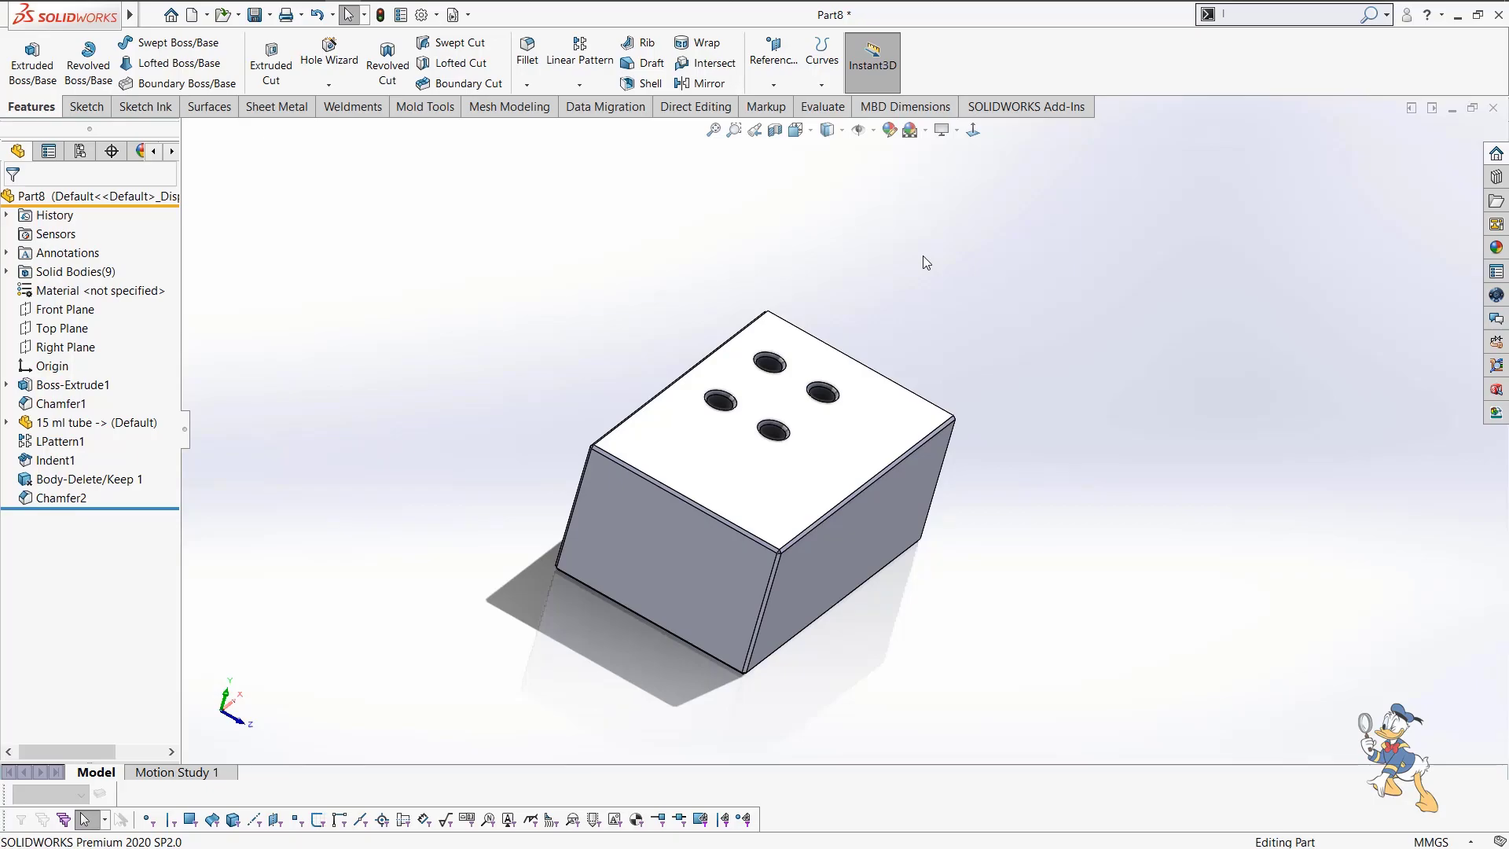
Close the block part without saving and create a new assembly from the Assembly_MM training template.
click(1493, 108)
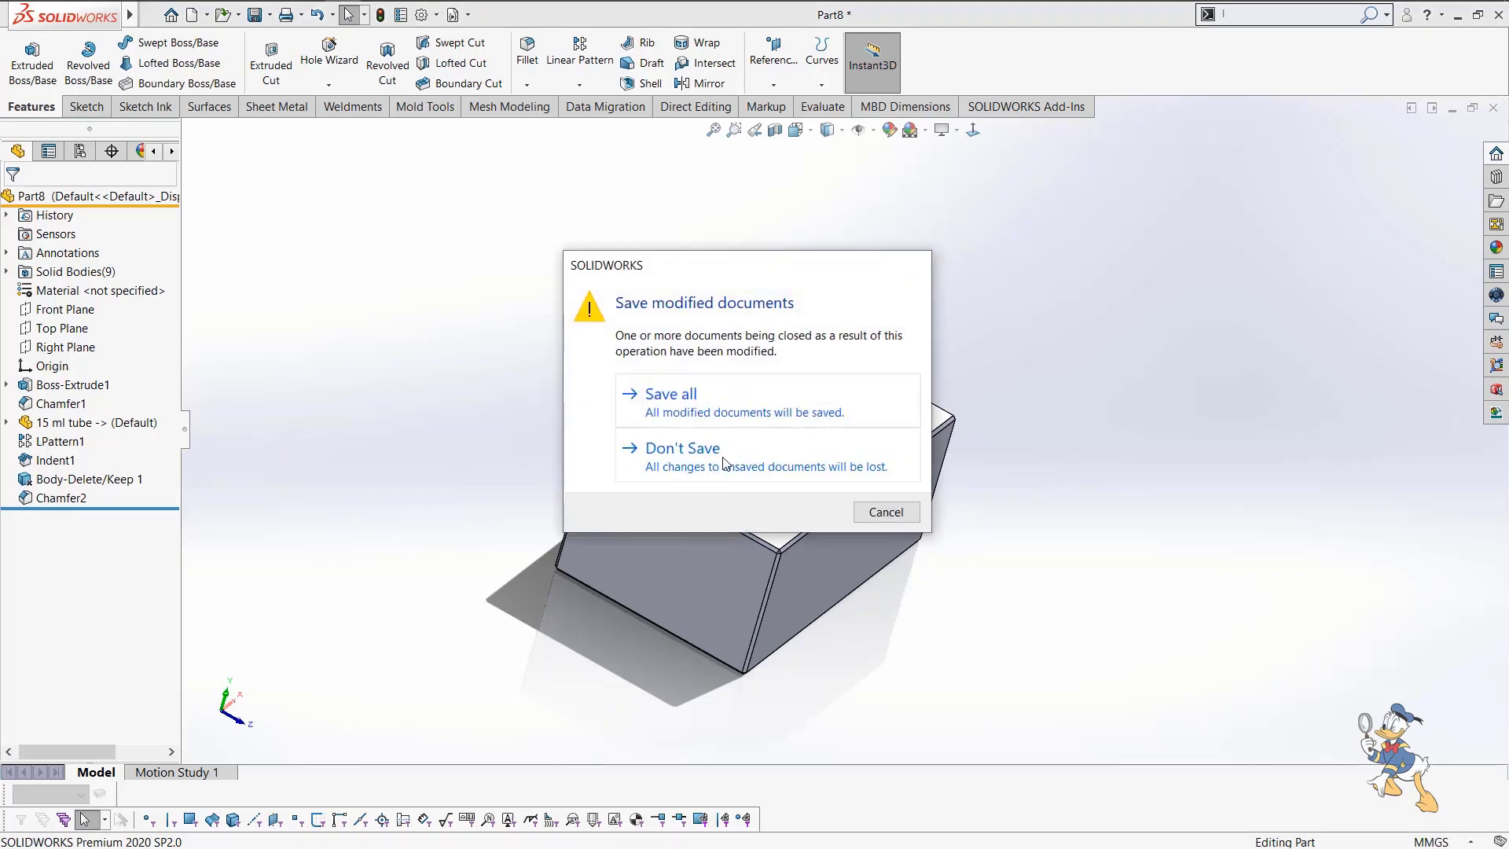
click(725, 462)
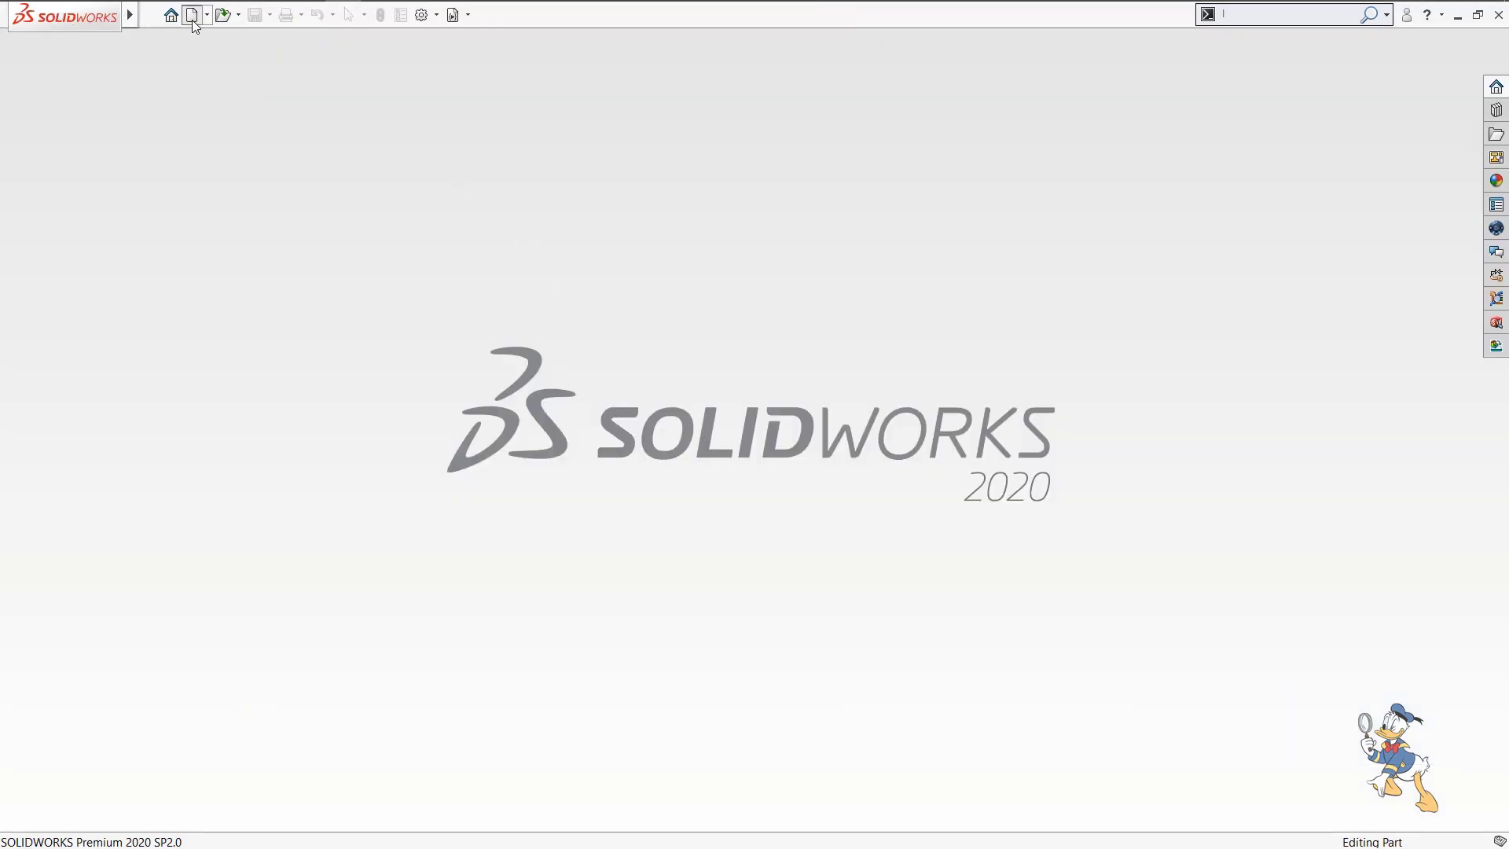
key(ctrl+n)
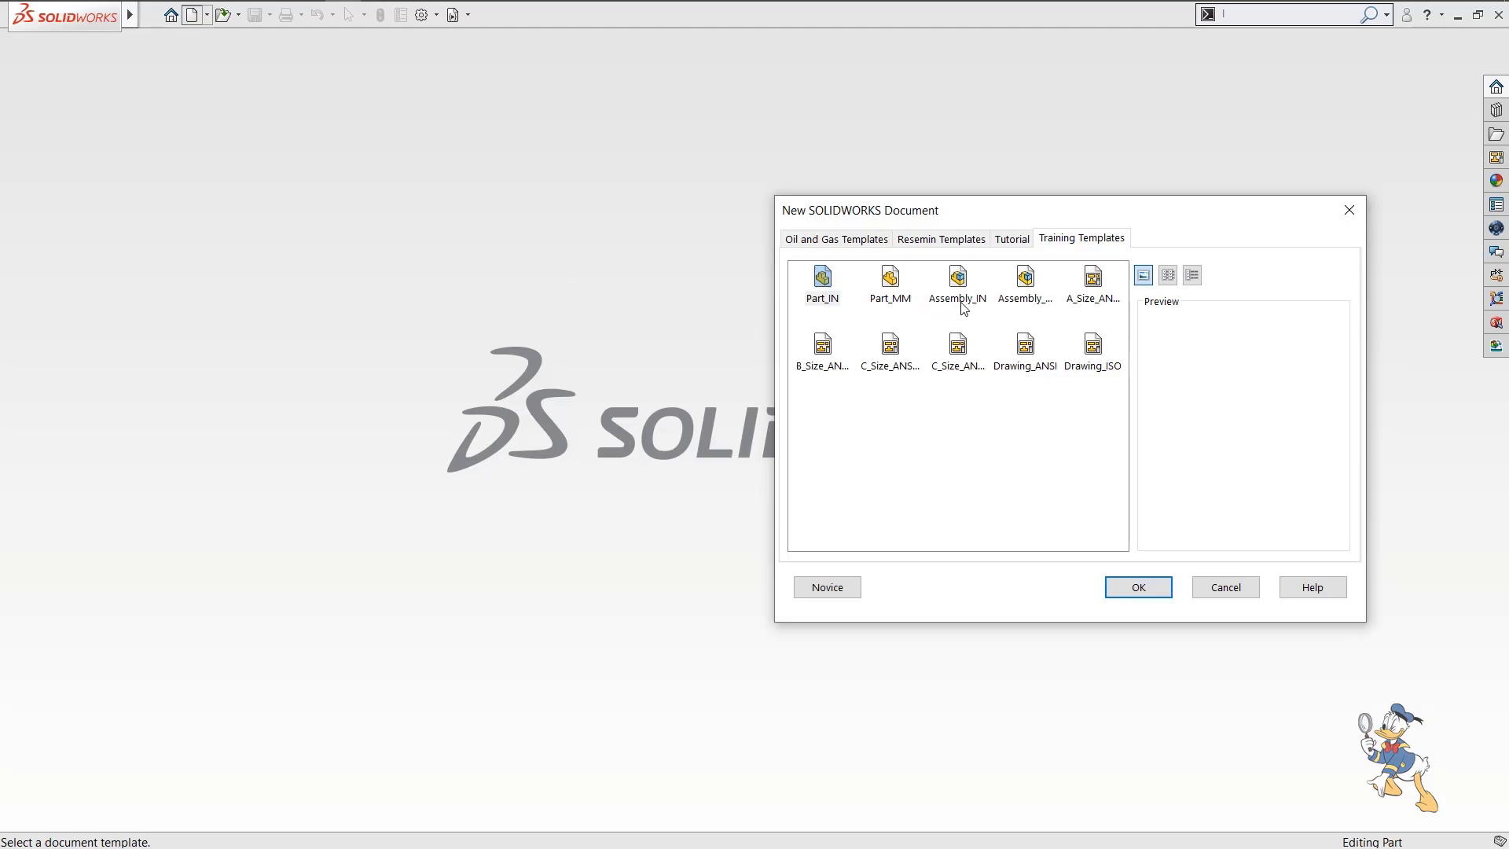
click(1028, 293)
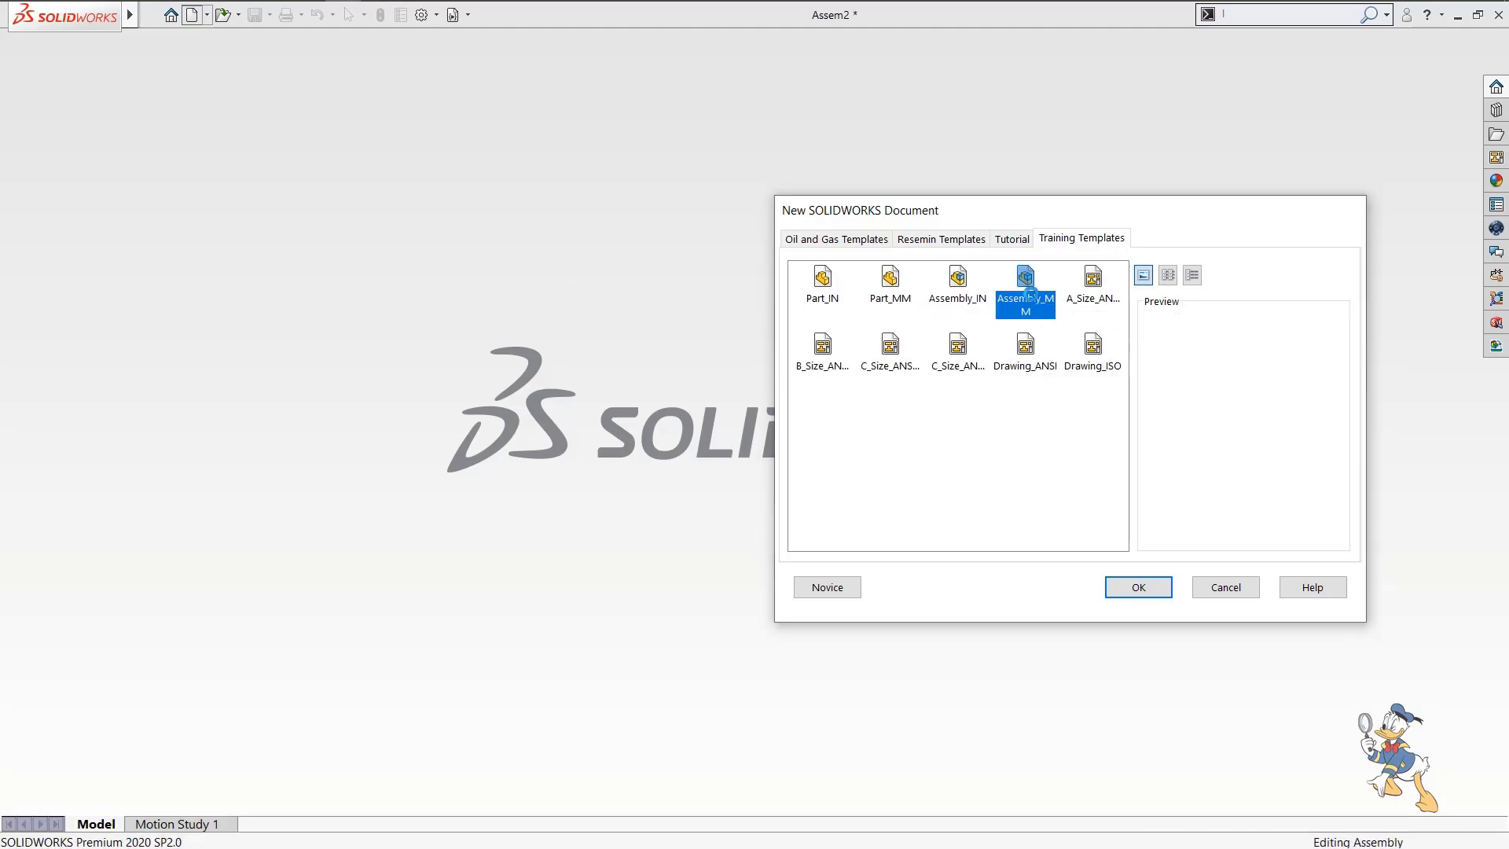
double_click(1028, 292)
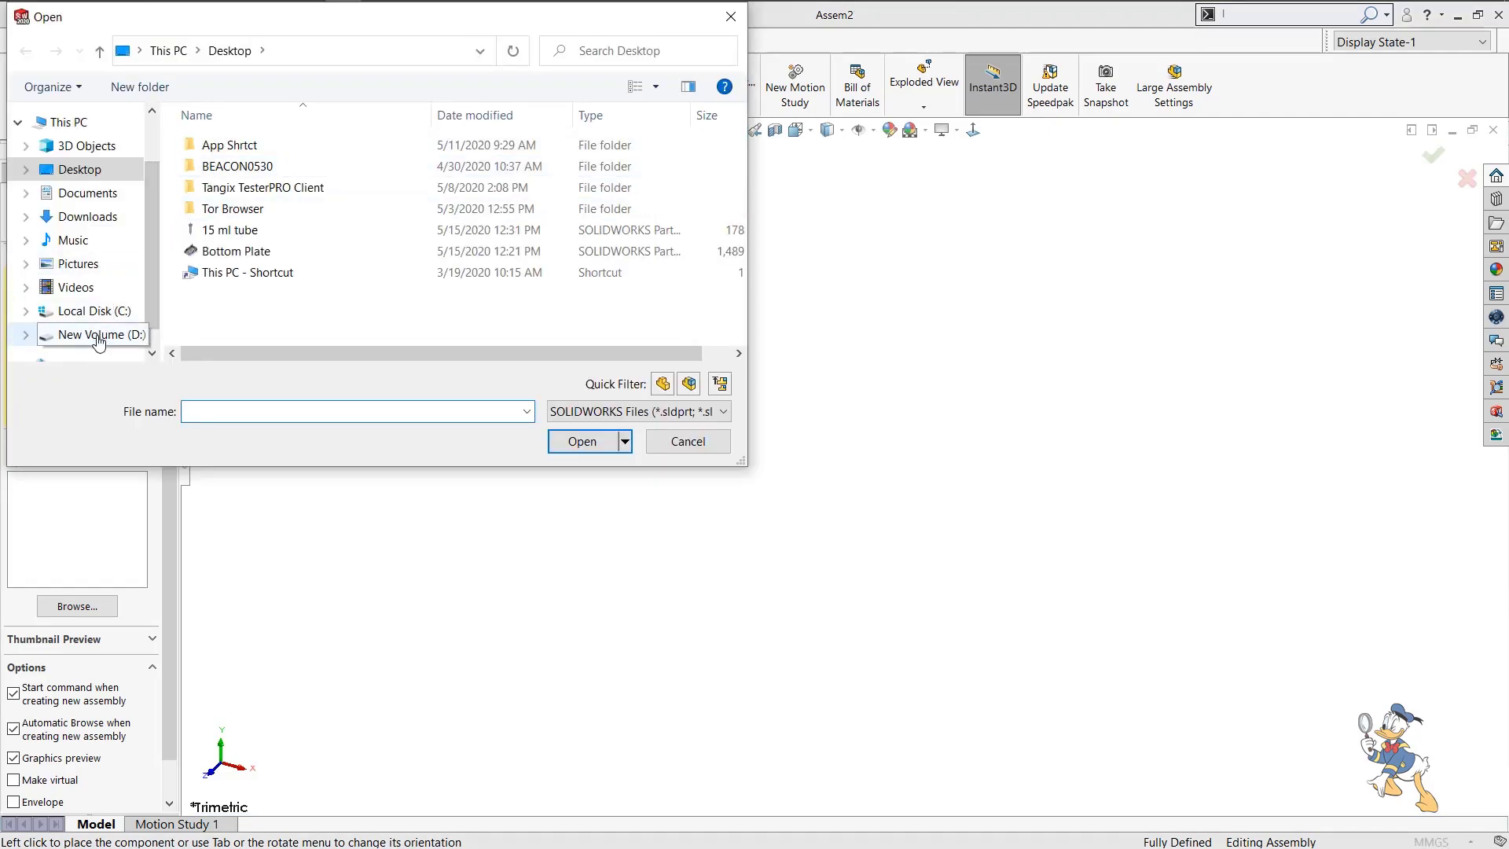
Browse to the Temp > cad > Self > Medic folder on drive D and open BOTTOM_PLATE as the first component.
click(97, 341)
double_click(236, 251)
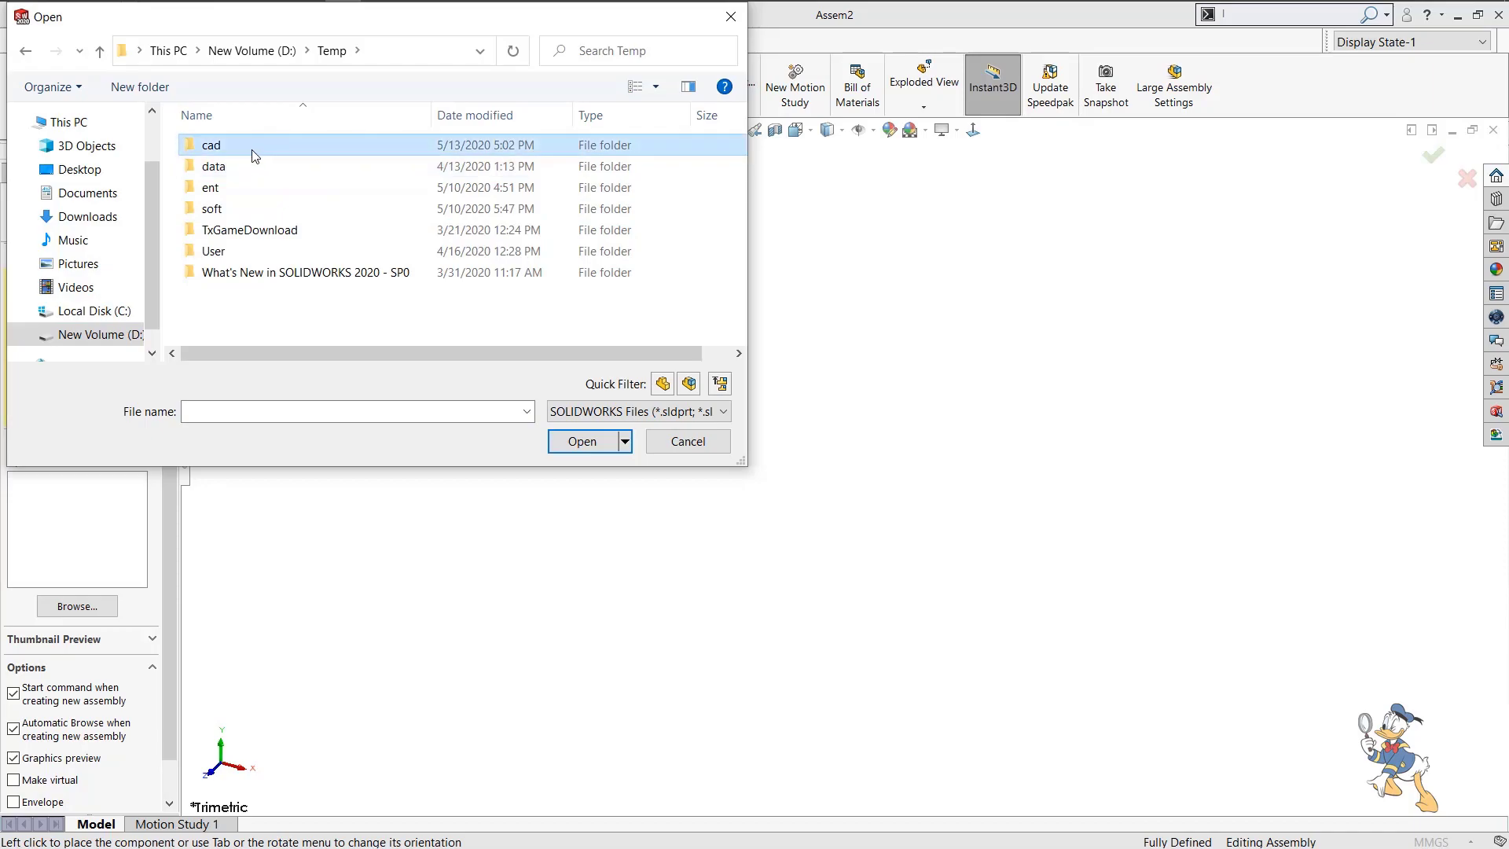
key(Return)
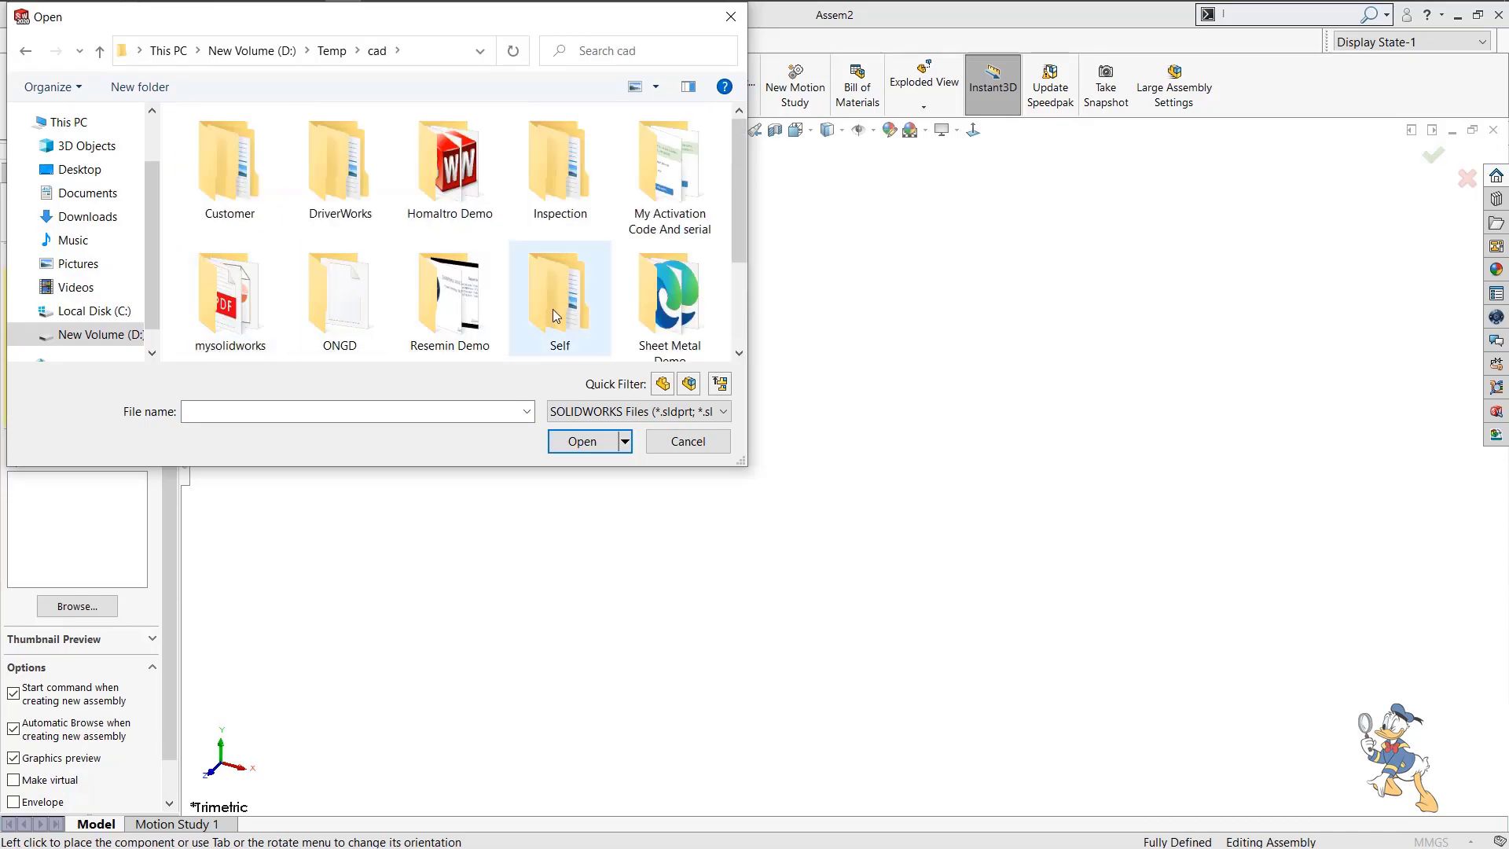
click(554, 309)
key(Return)
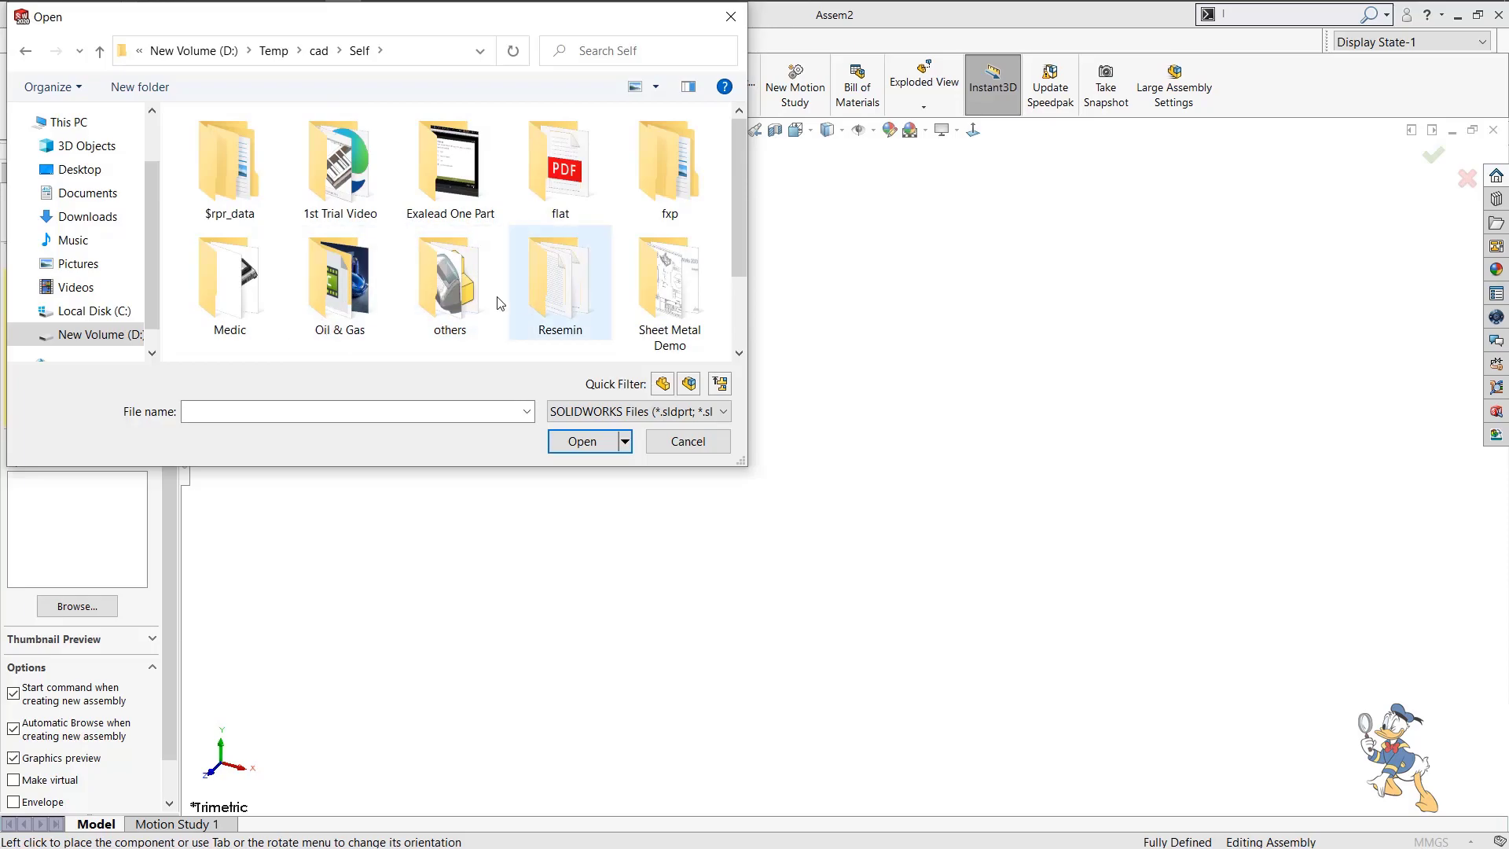
click(242, 301)
key(Return)
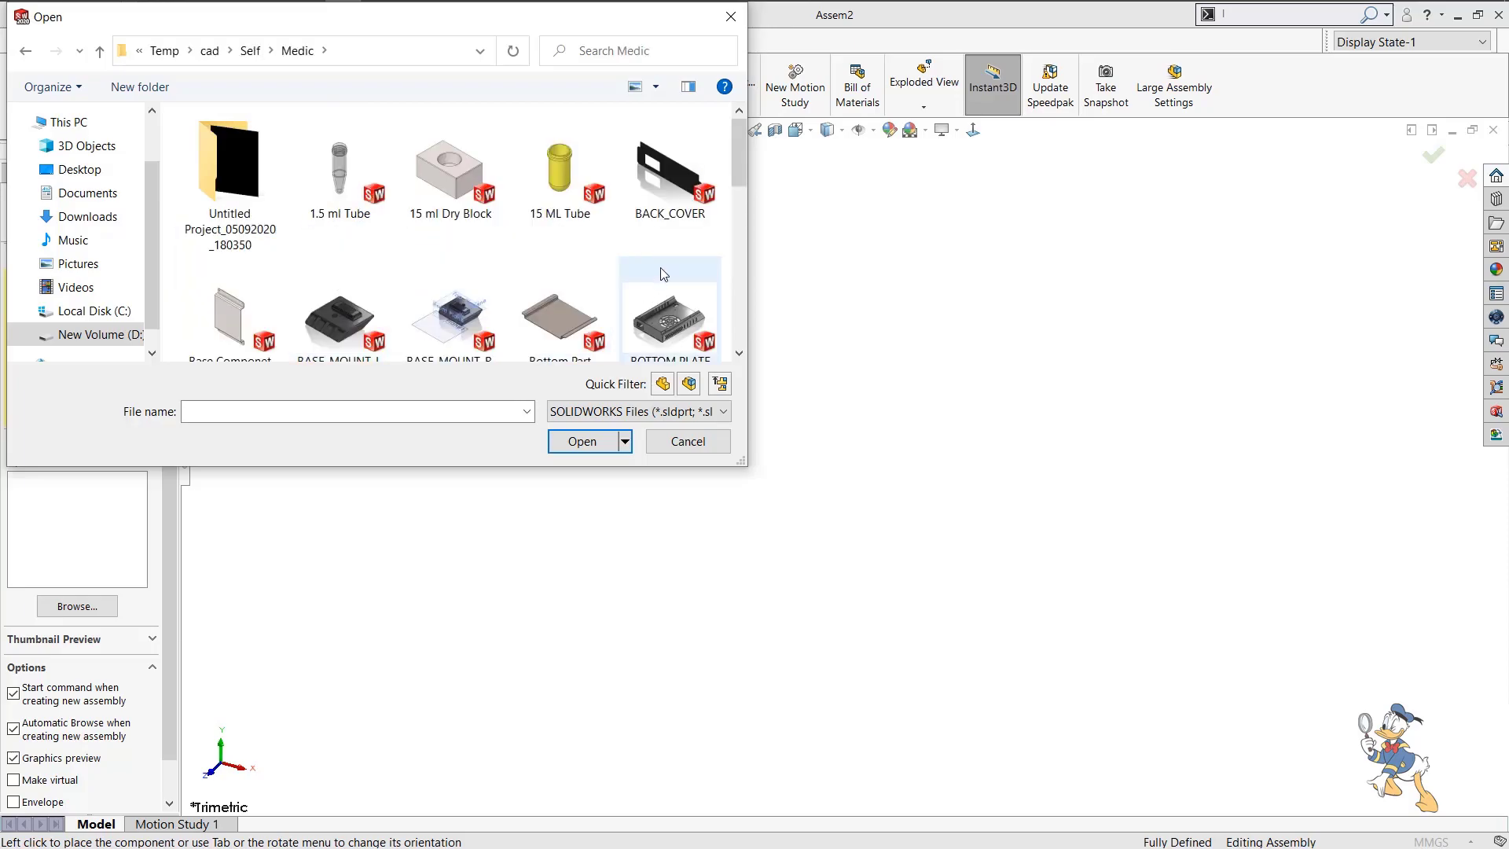
scroll(543, 287, down, 3)
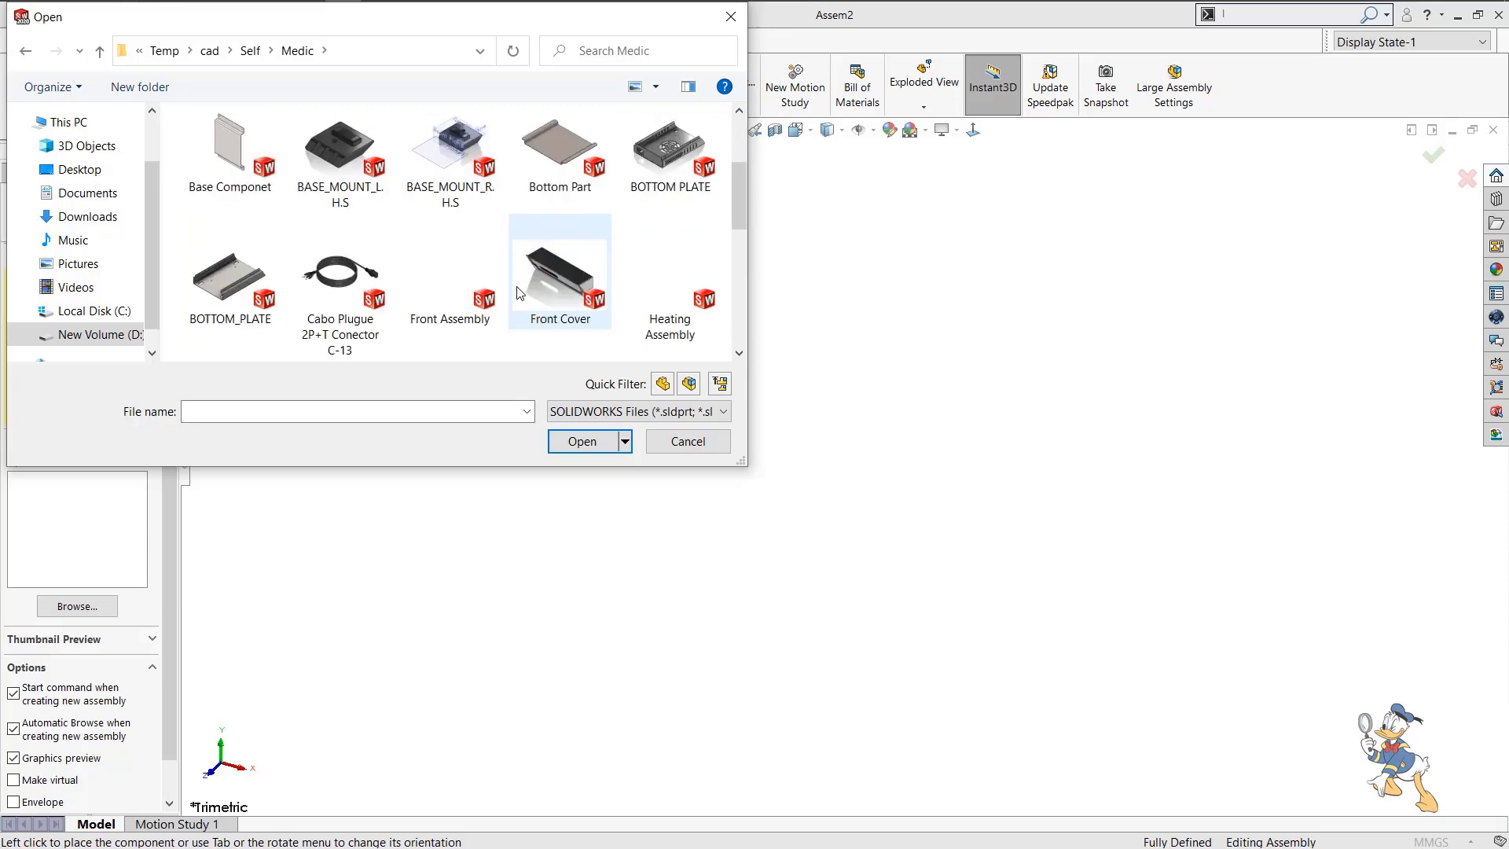
double_click(239, 301)
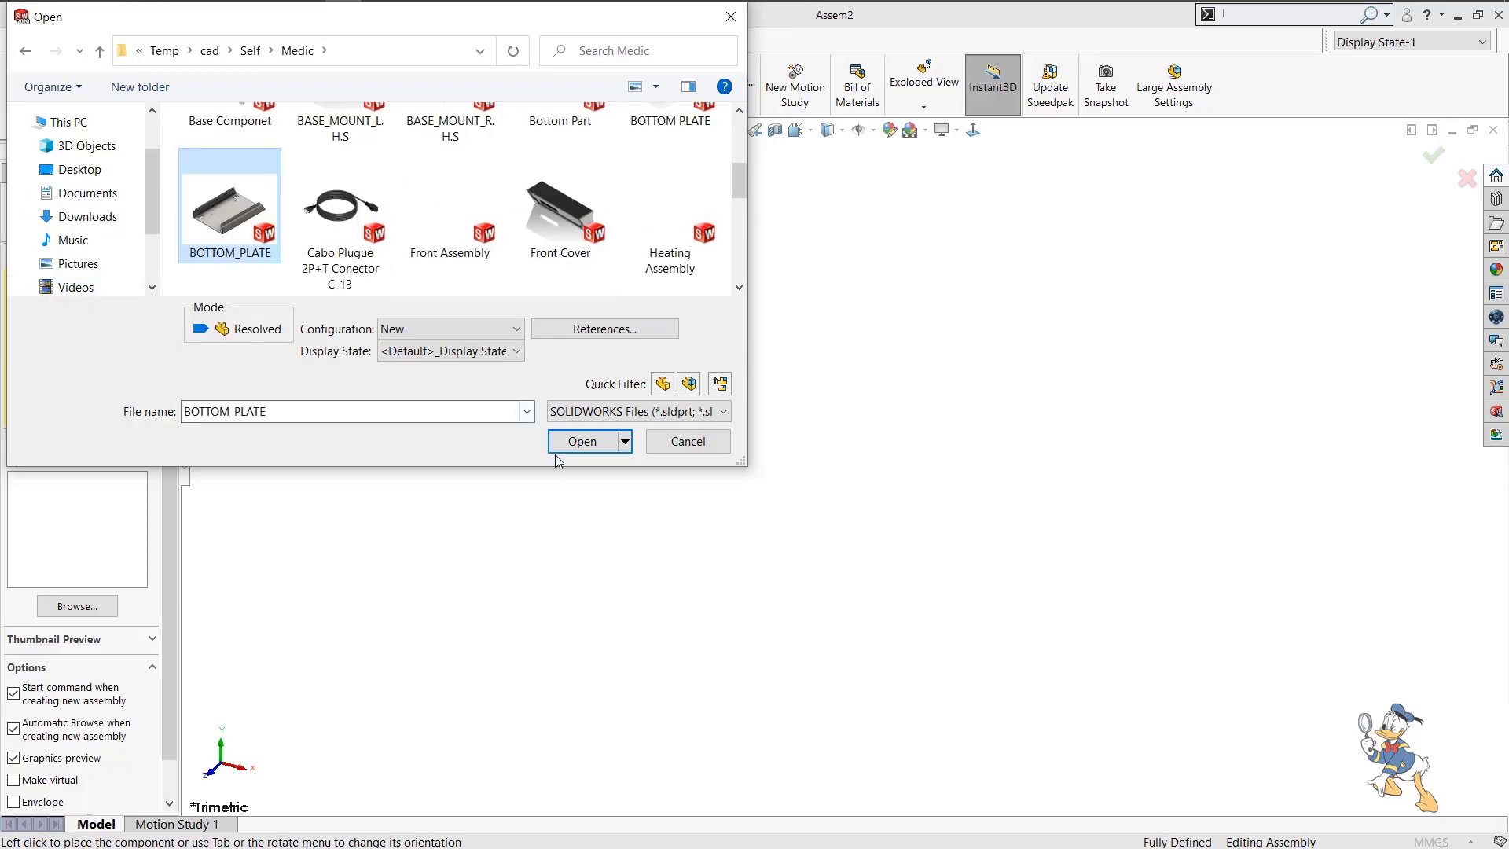
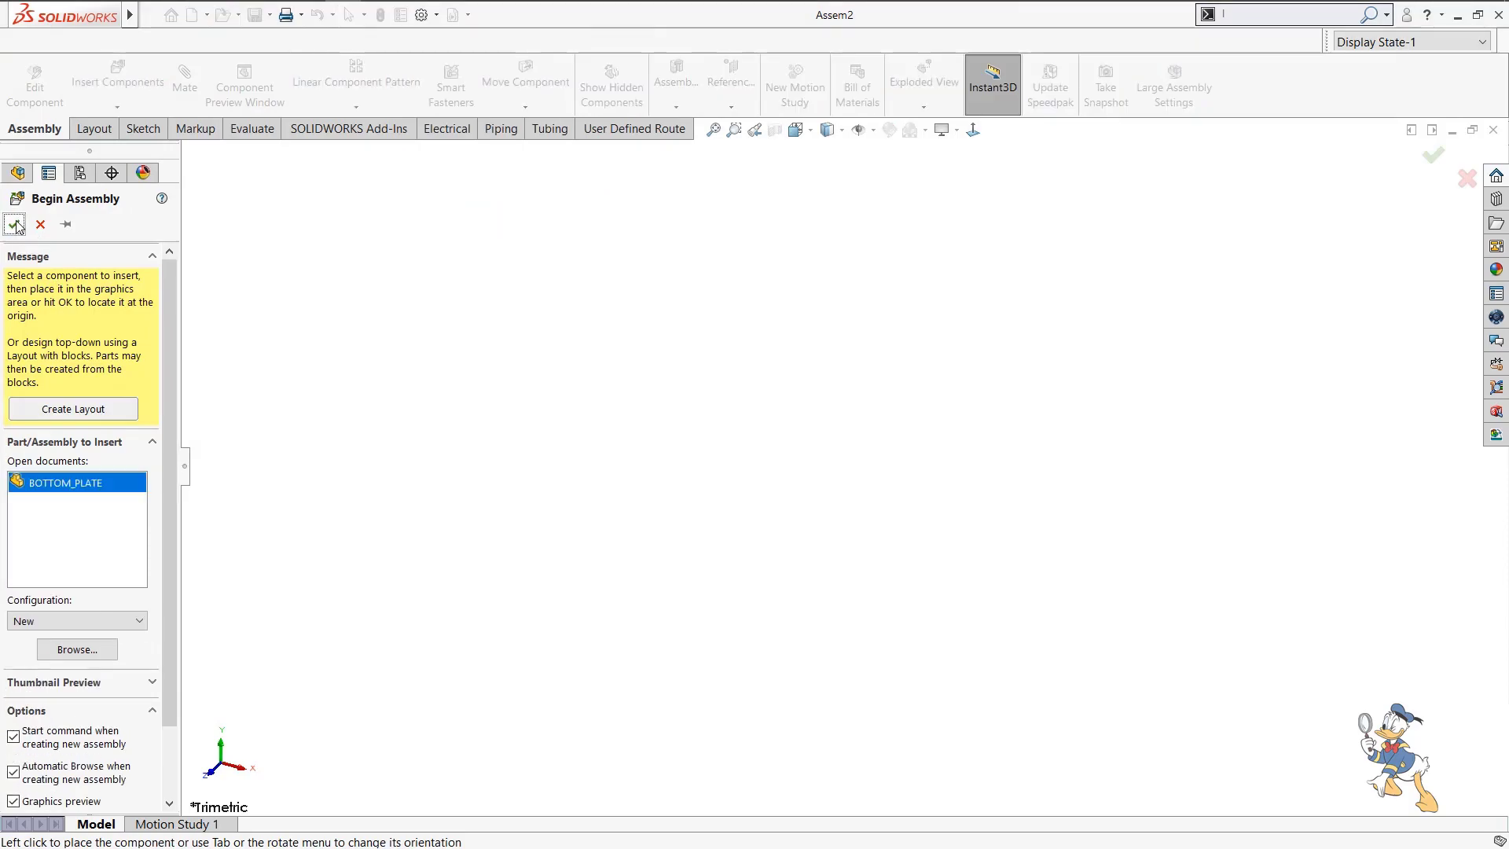
Place the bottom plate fixed at the assembly origin and look it over from another angle.
click(14, 224)
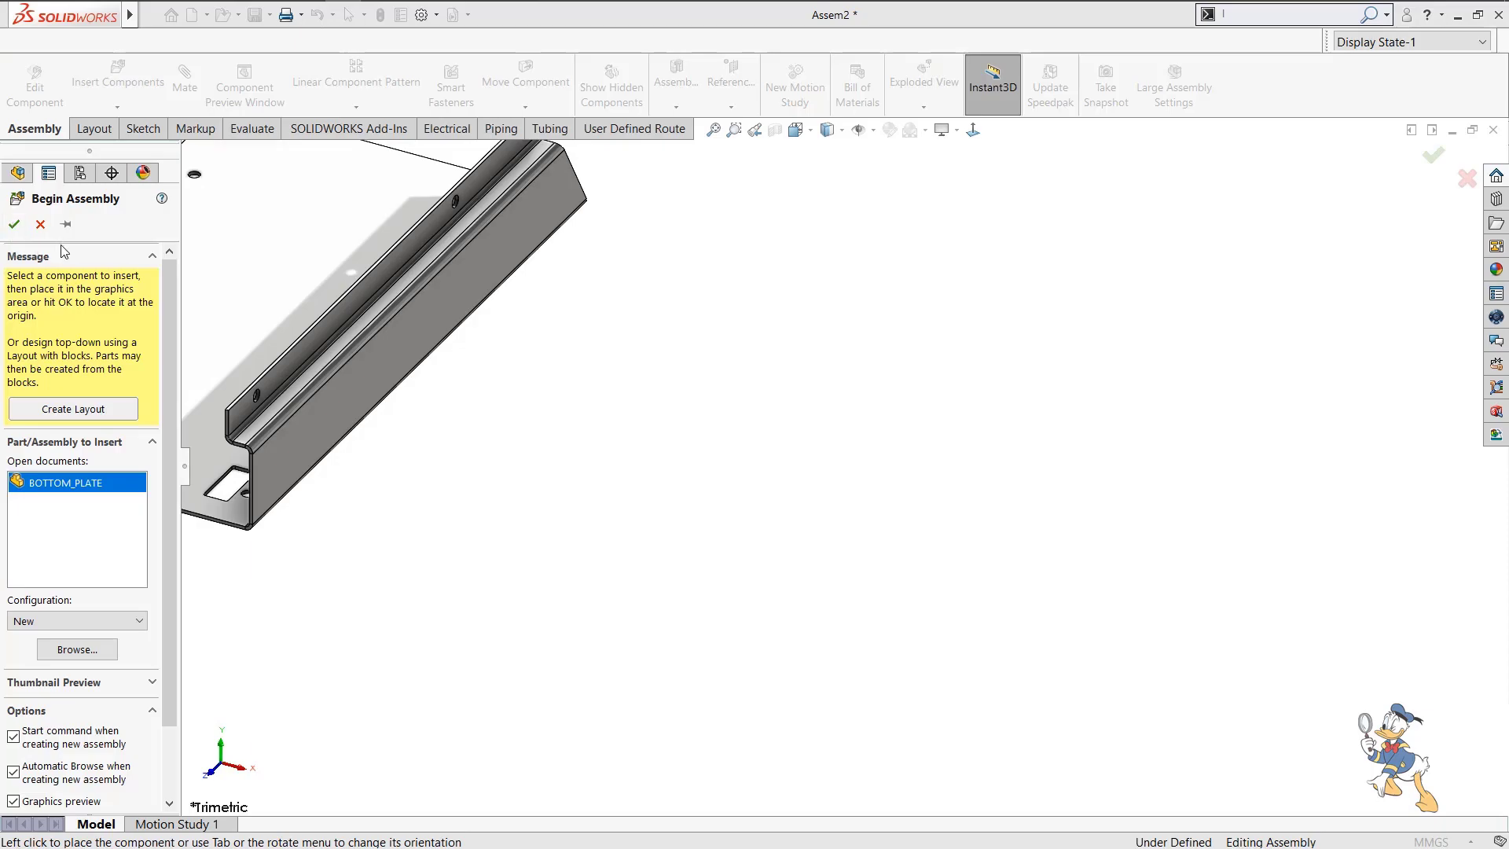
key(f)
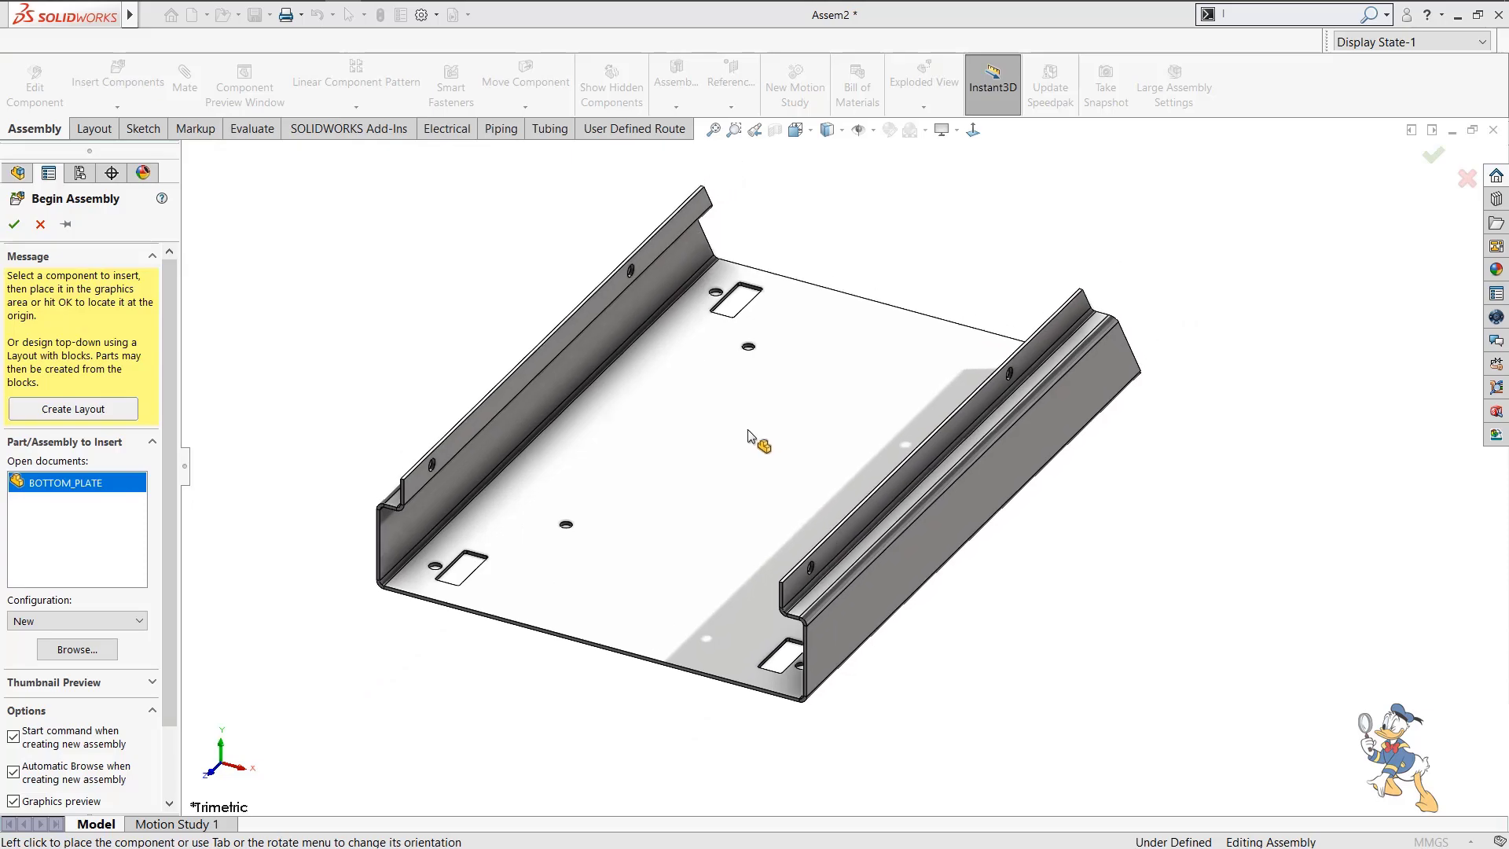
click(14, 225)
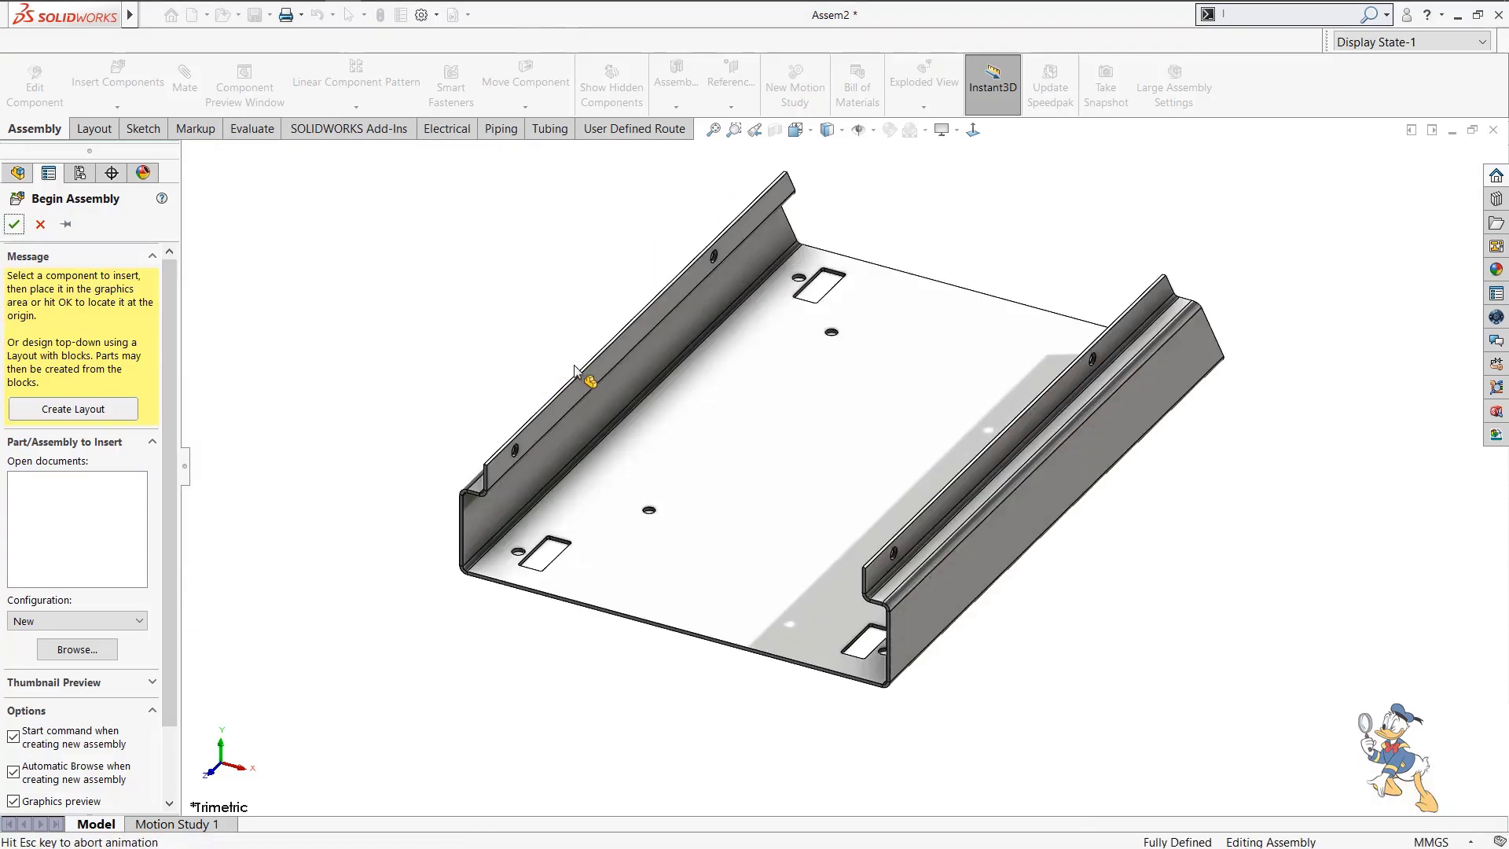
mouse_move(796, 503)
middle_down()
mouse_move(967, 313)
mouse_move(1156, 458)
mouse_move(1088, 314)
mouse_move(1134, 383)
middle_up()
scroll(938, 472, down, 3)
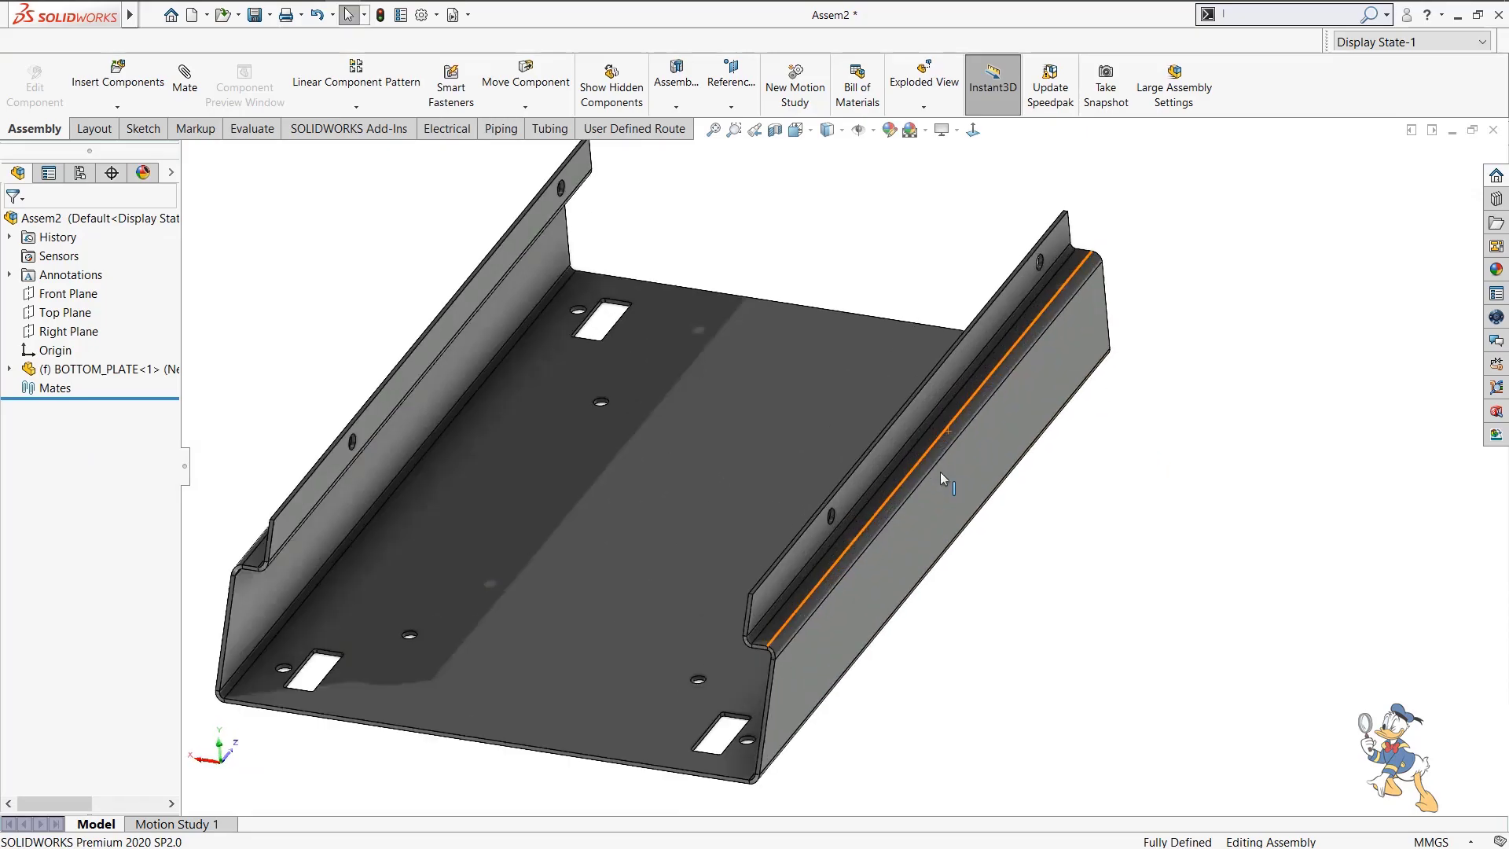
scroll(939, 472, up, 2)
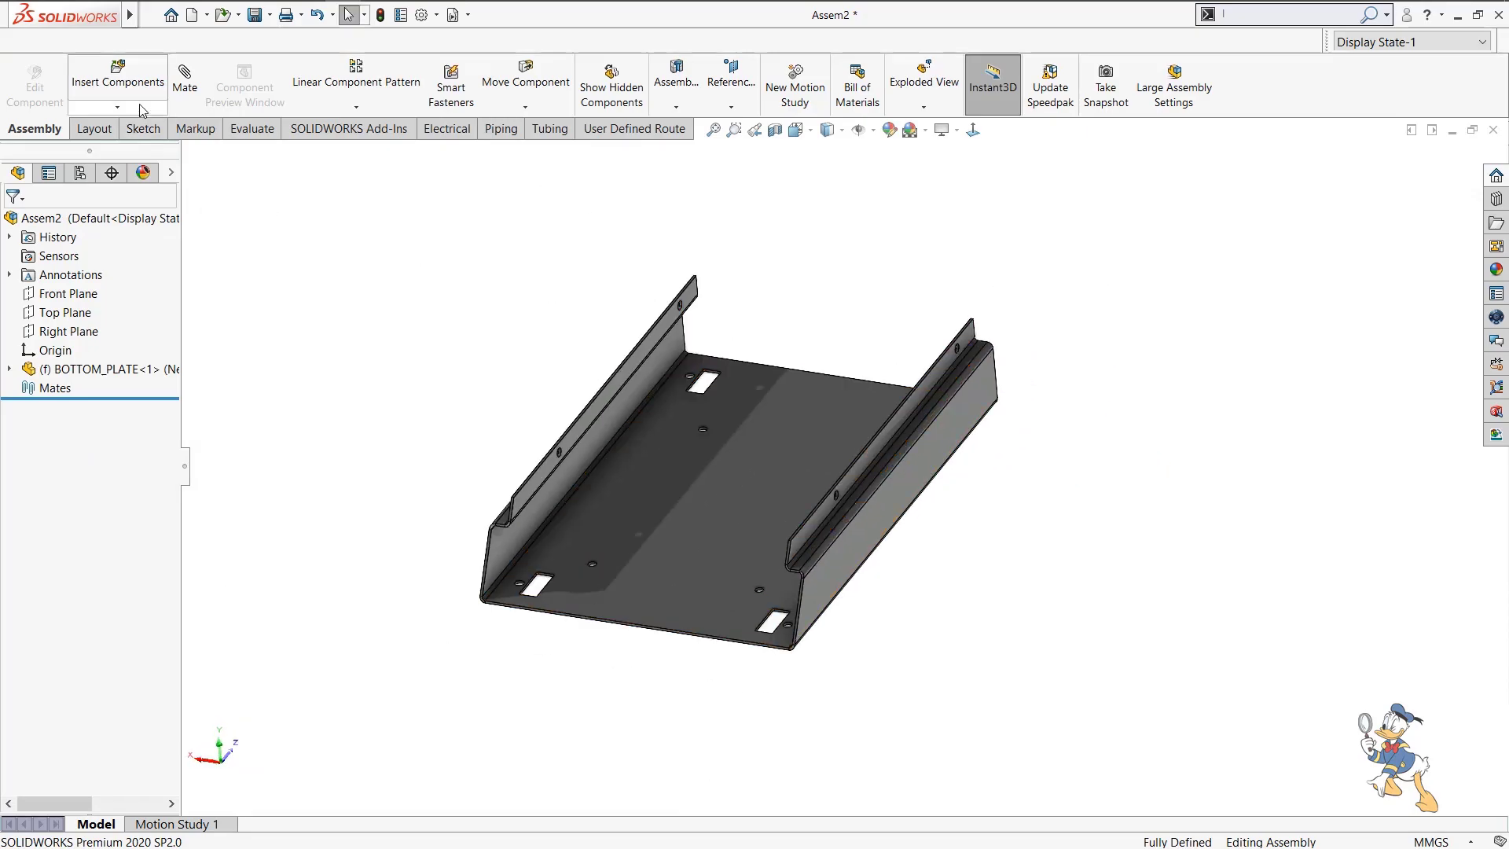
Insert the BASE_MOUNT_L.H.S part from the Medic folder and place it freely beneath the bottom plate.
click(118, 79)
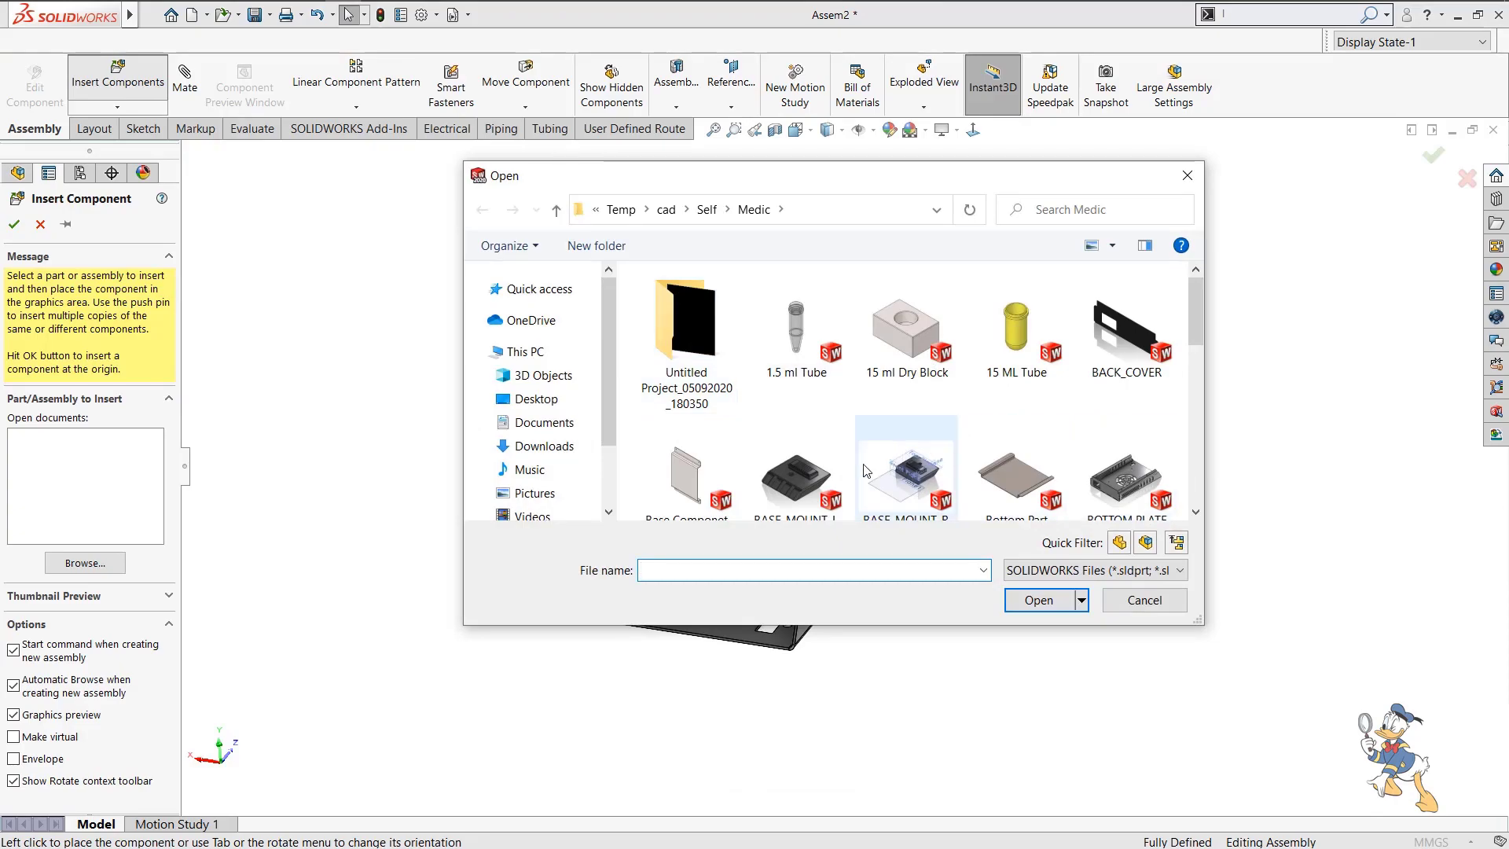
click(812, 473)
click(1051, 600)
scroll(733, 547, down, 2)
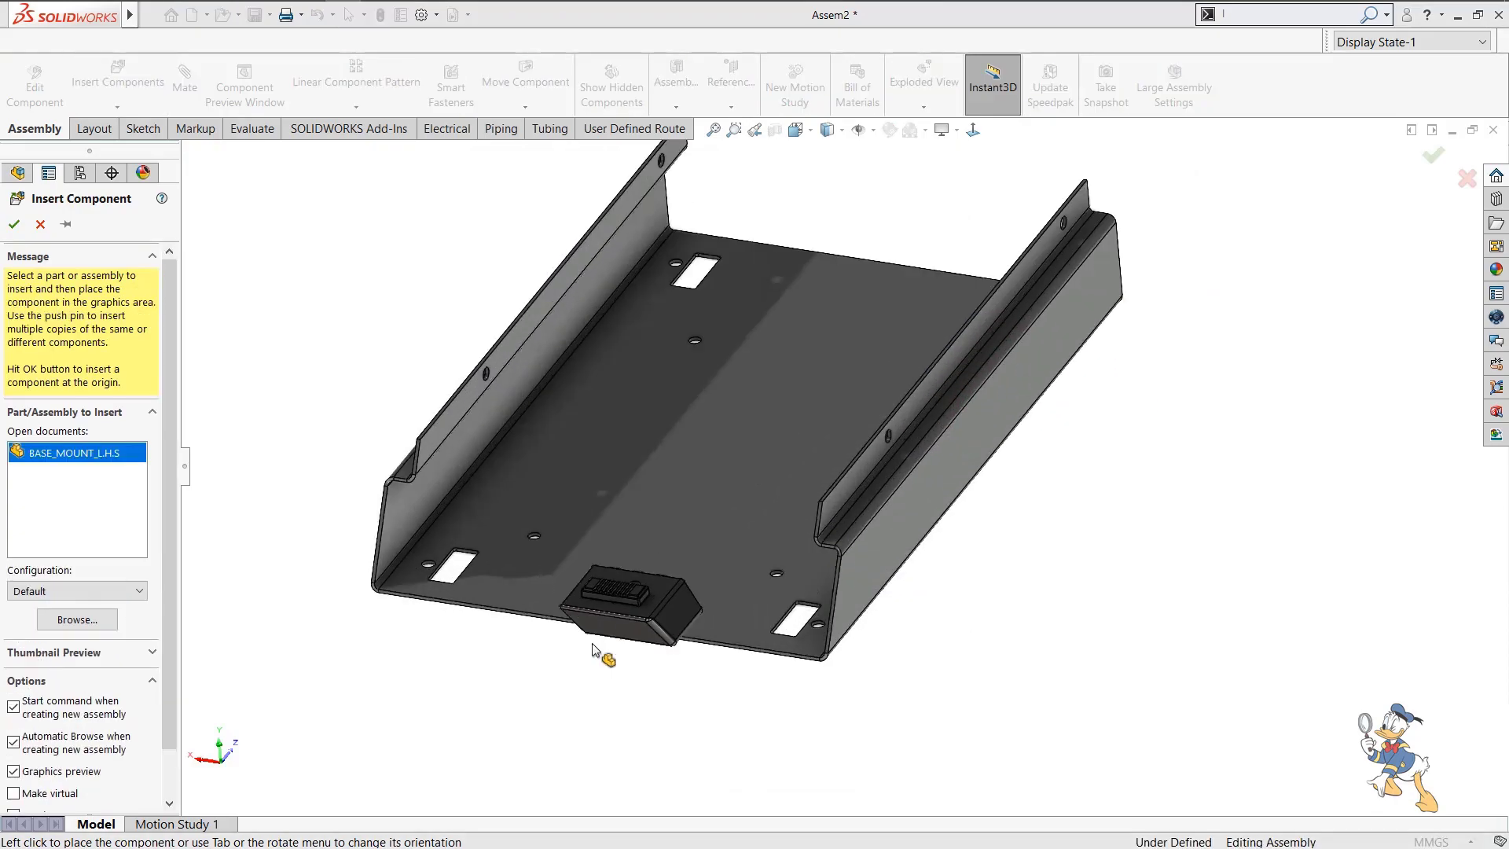
middle_drag(477, 641, 613, 440)
scroll(584, 645, down, 2)
click(583, 644)
scroll(629, 566, down, 2)
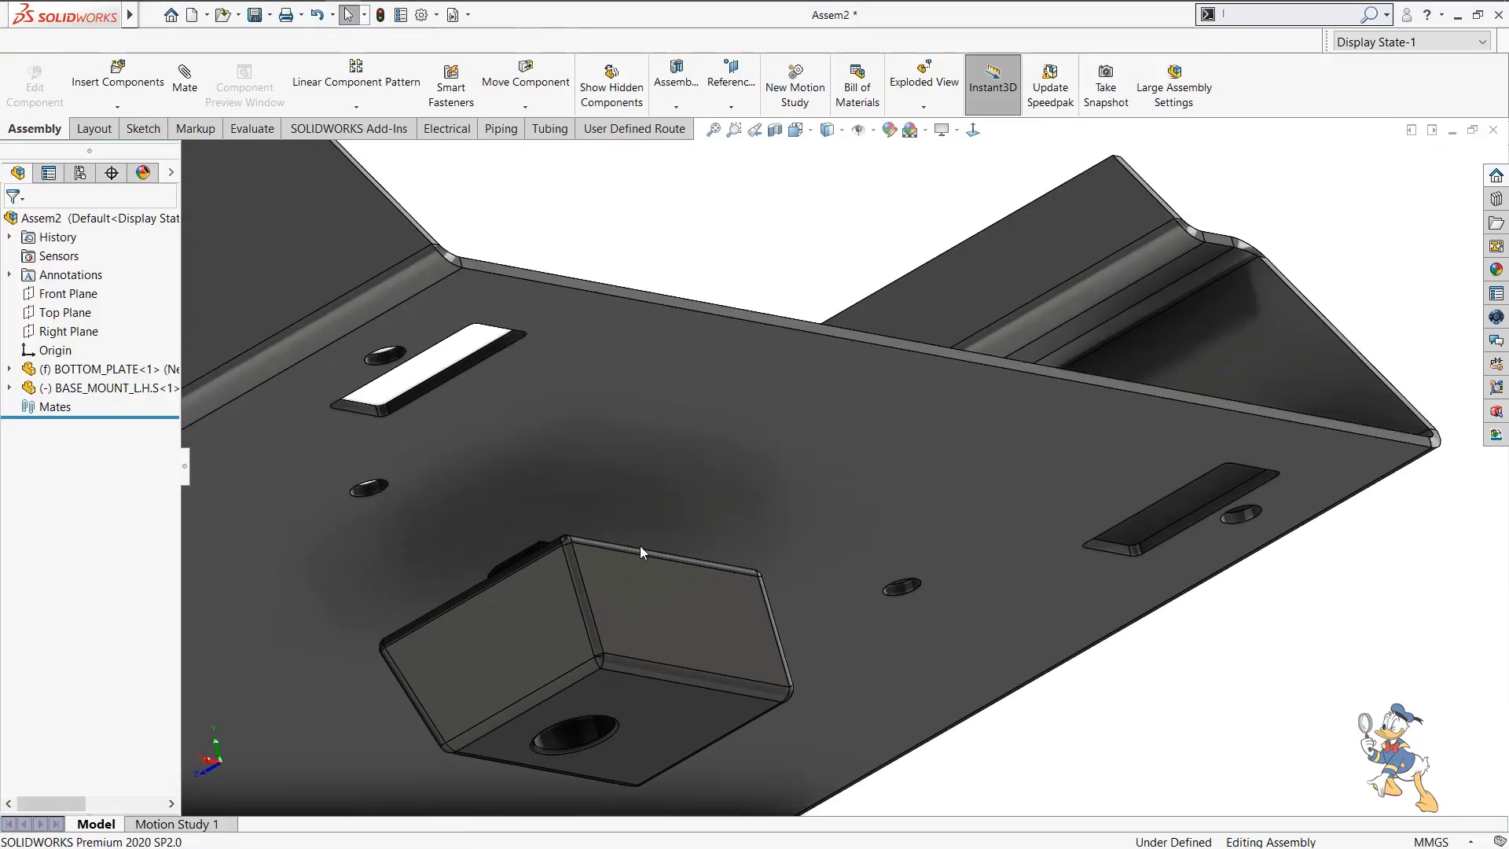
Add a concentric mate between the base mount's counterbore and the plate's round hole beside a corner slot.
middle_drag(602, 561, 681, 703)
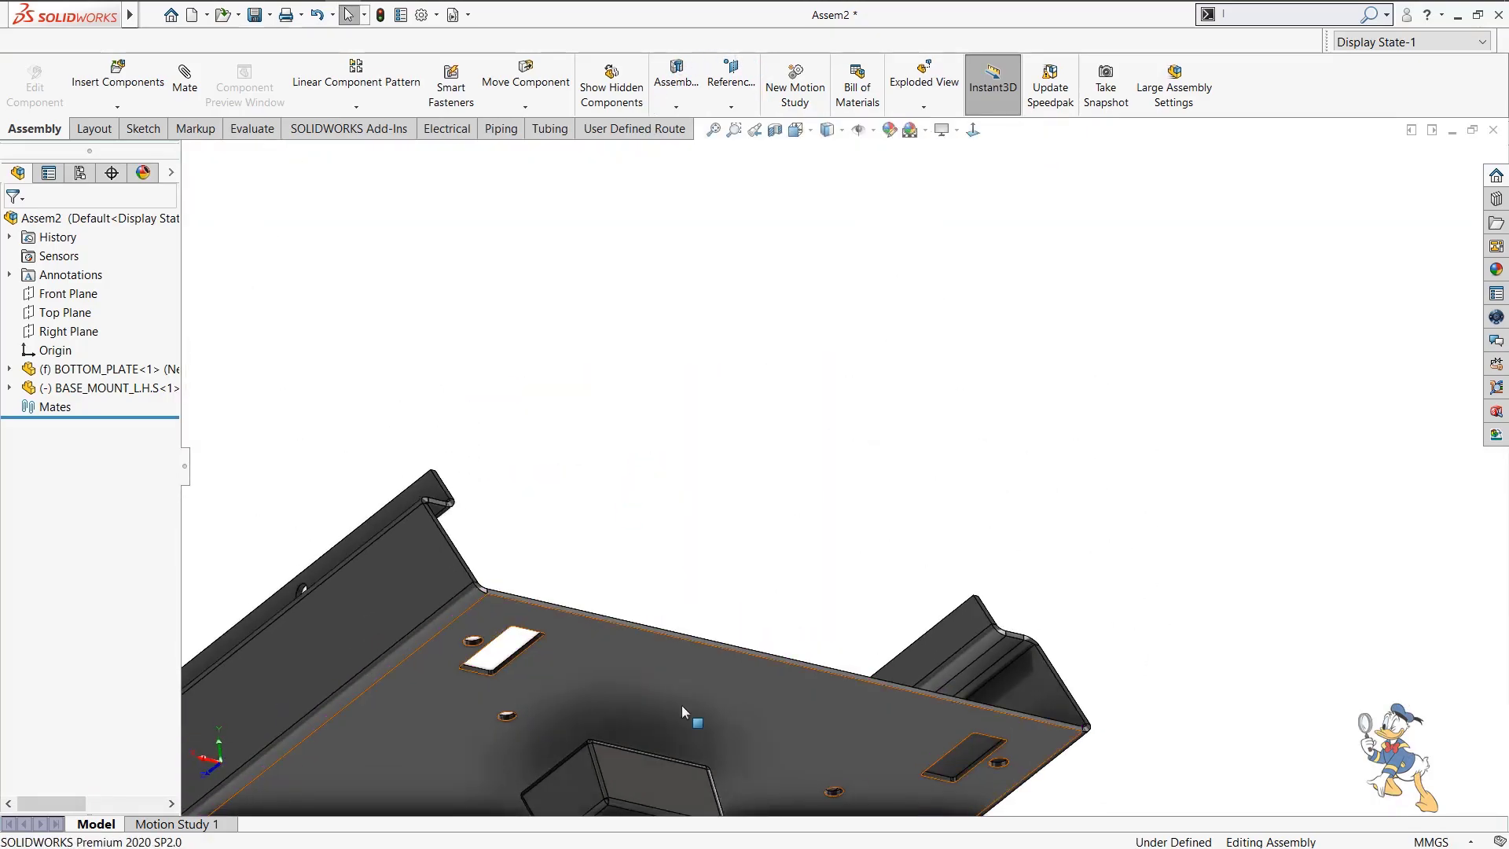
scroll(681, 703, down, 3)
scroll(680, 699, up, 3)
scroll(680, 687, down, 8)
click(1146, 737)
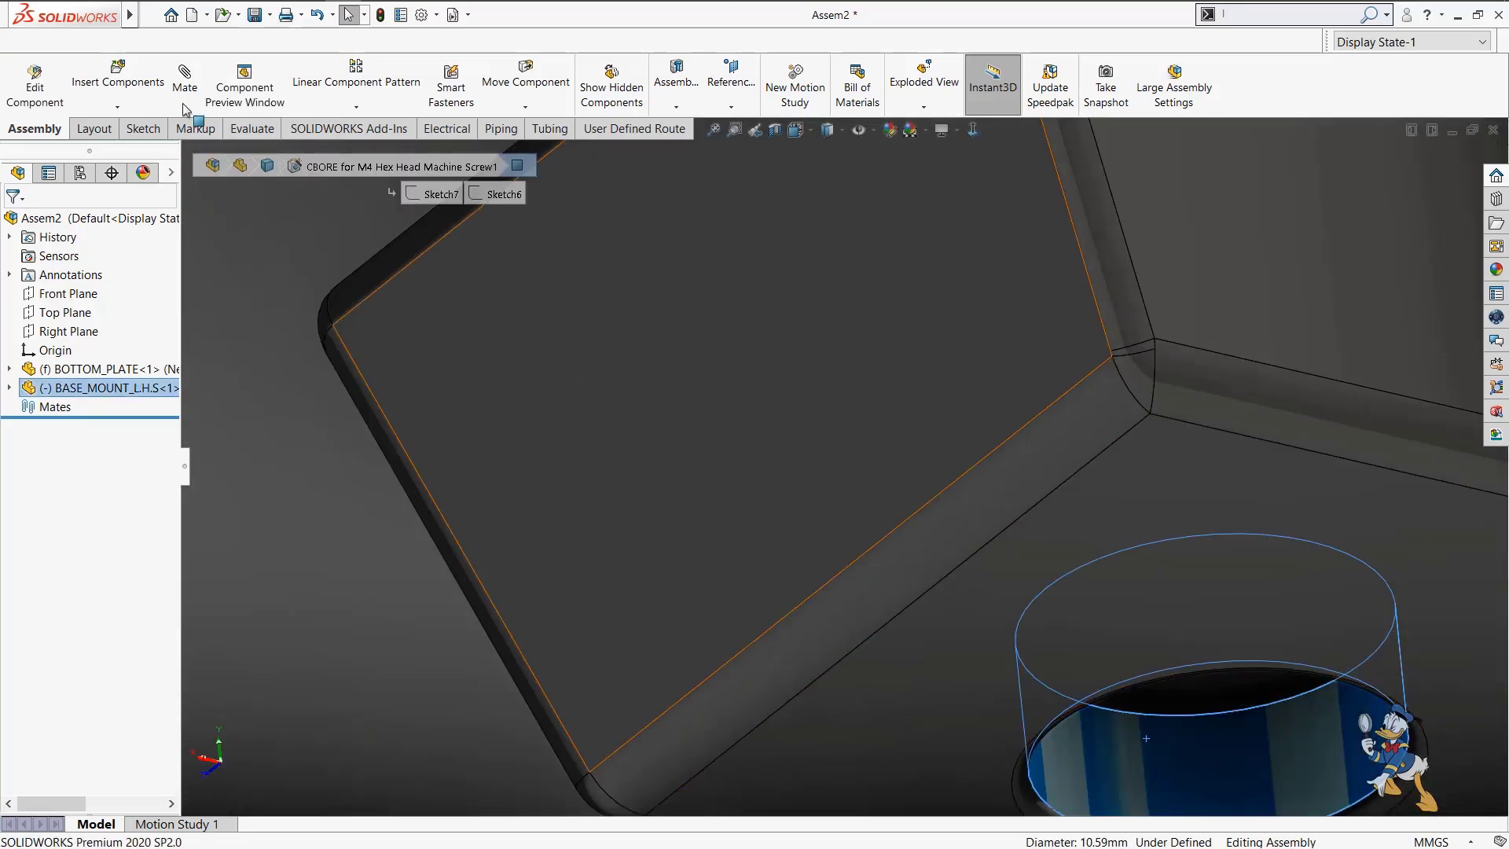
scroll(831, 423, up, 10)
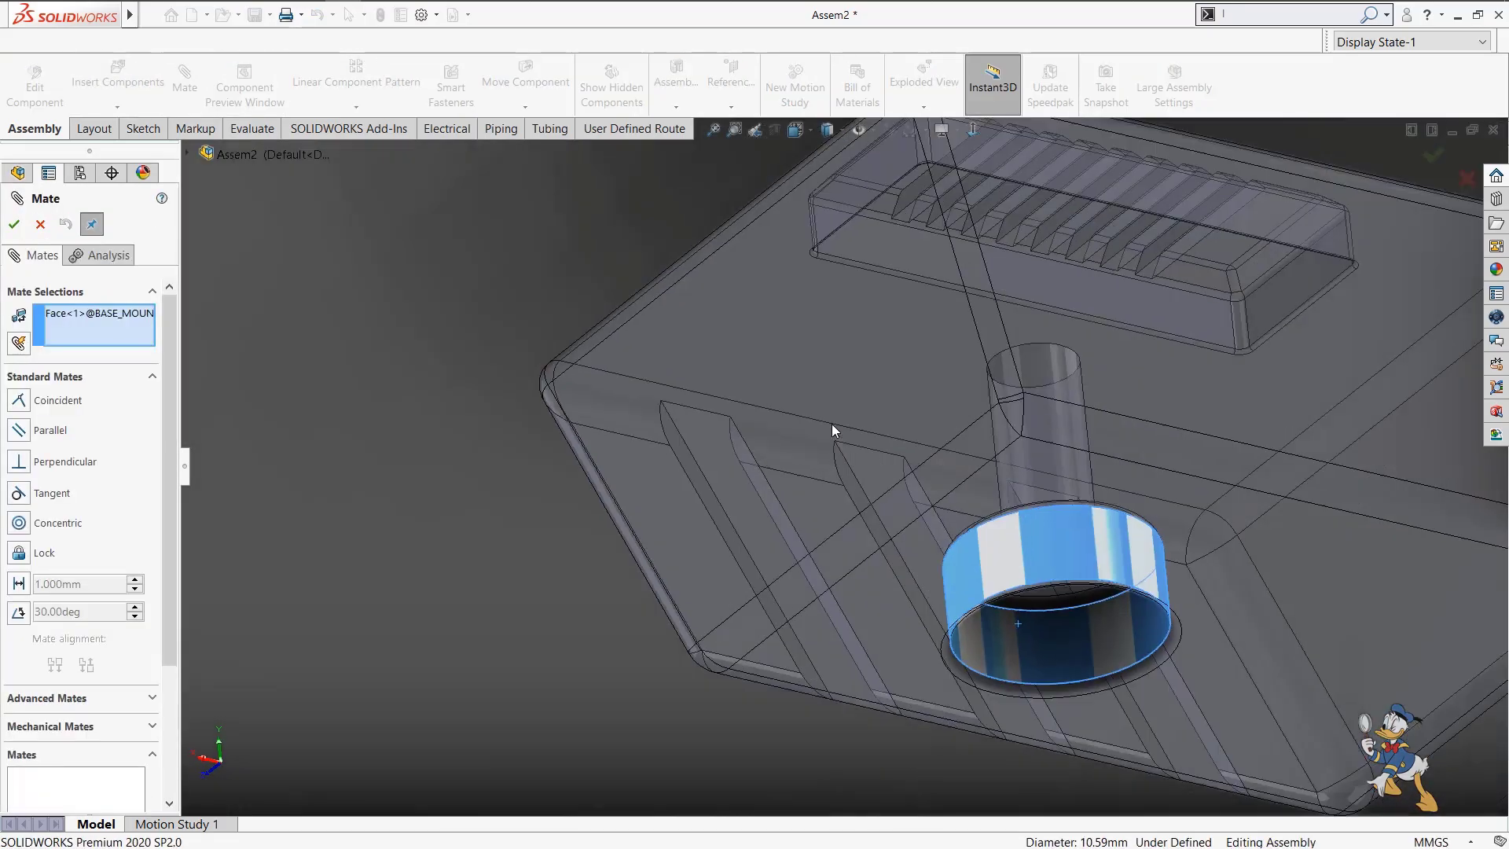
middle_drag(826, 428, 754, 231)
scroll(759, 228, up, 5)
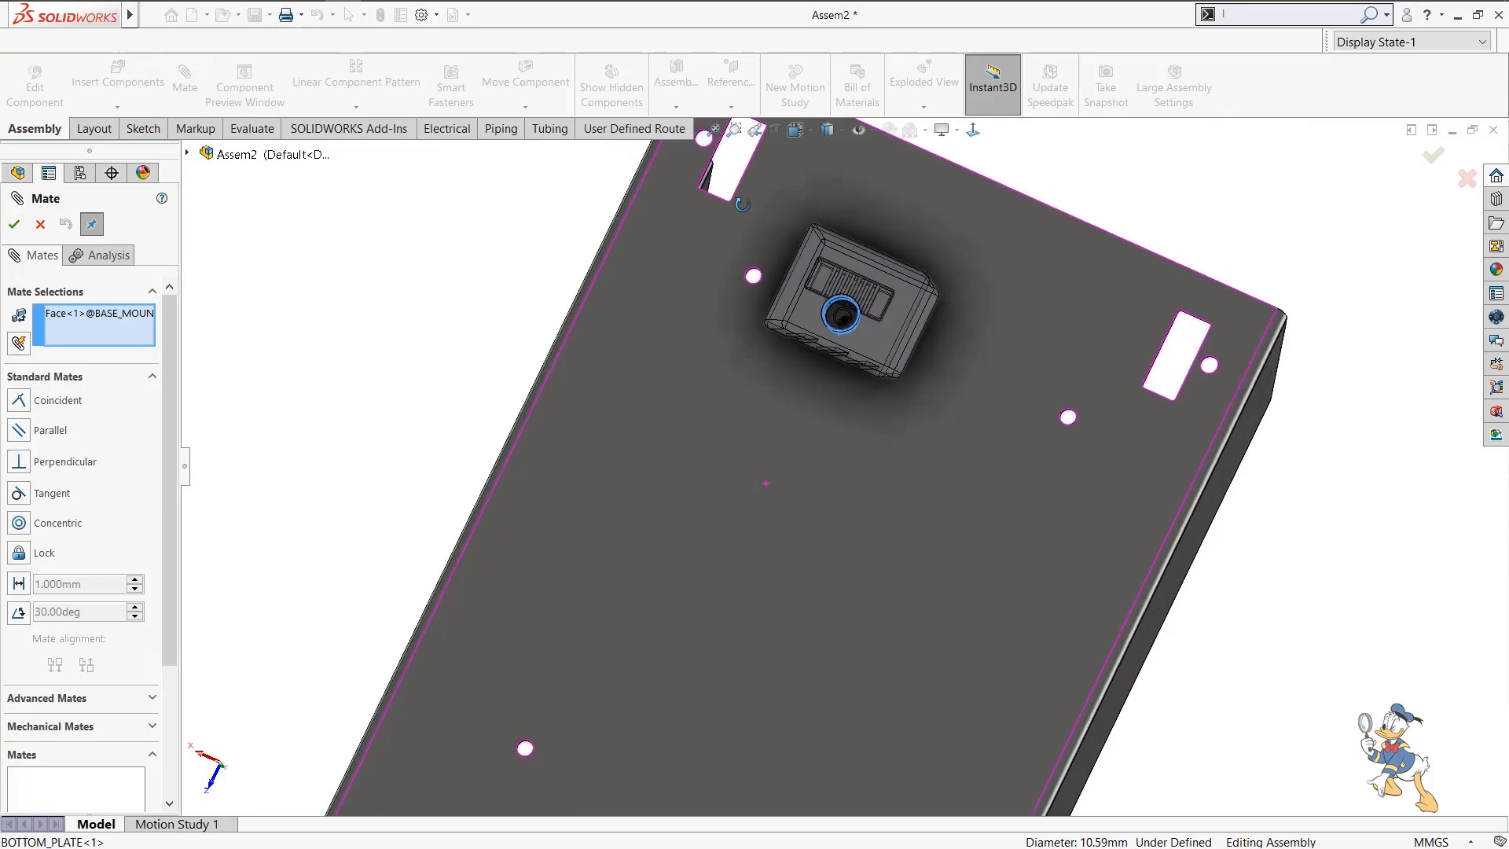
scroll(754, 444, down, 12)
scroll(746, 440, down, 3)
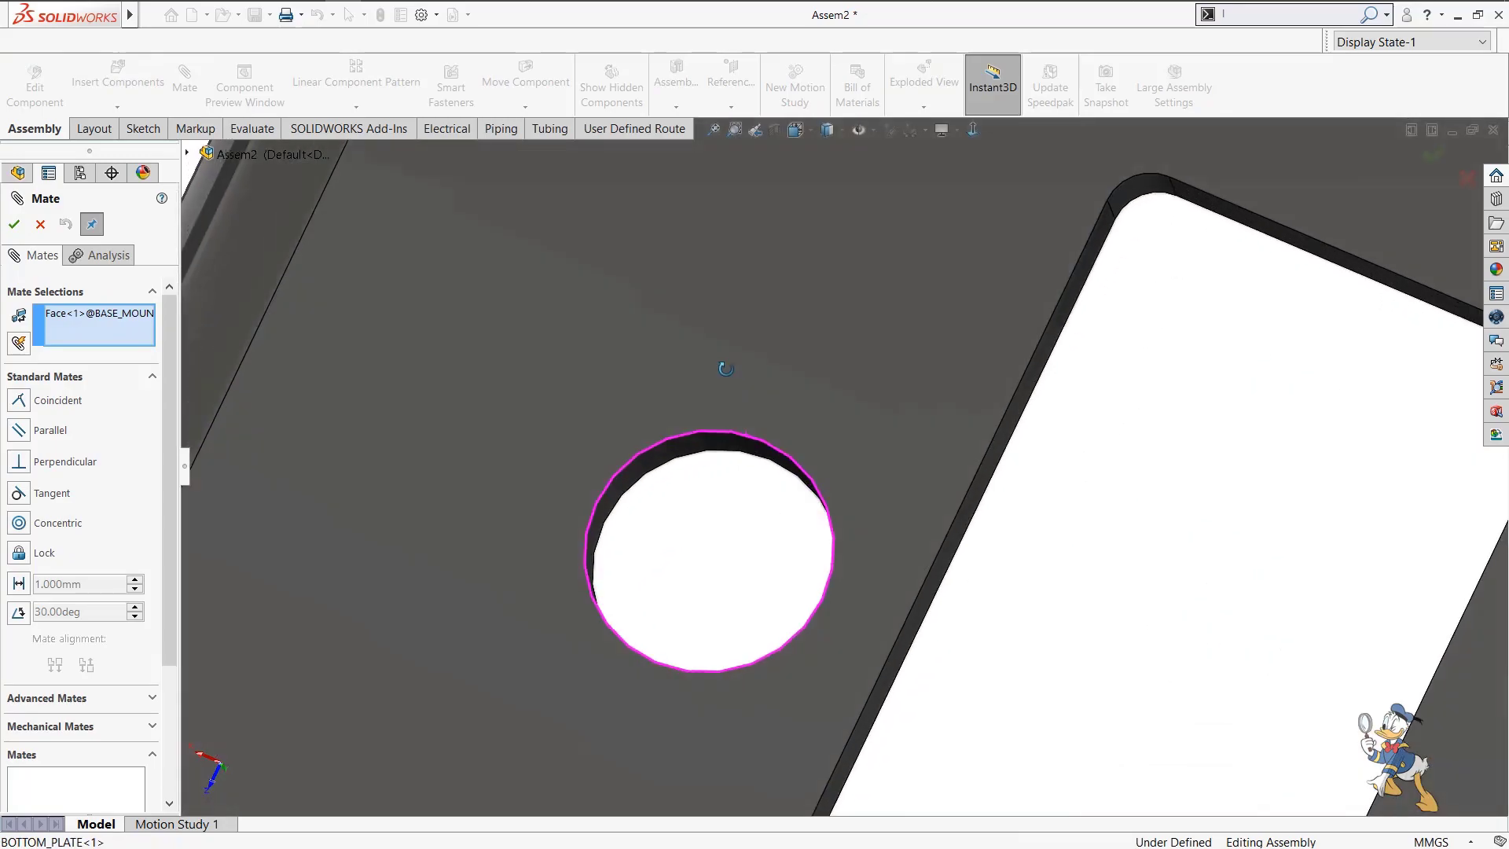
click(734, 461)
scroll(722, 475, up, 5)
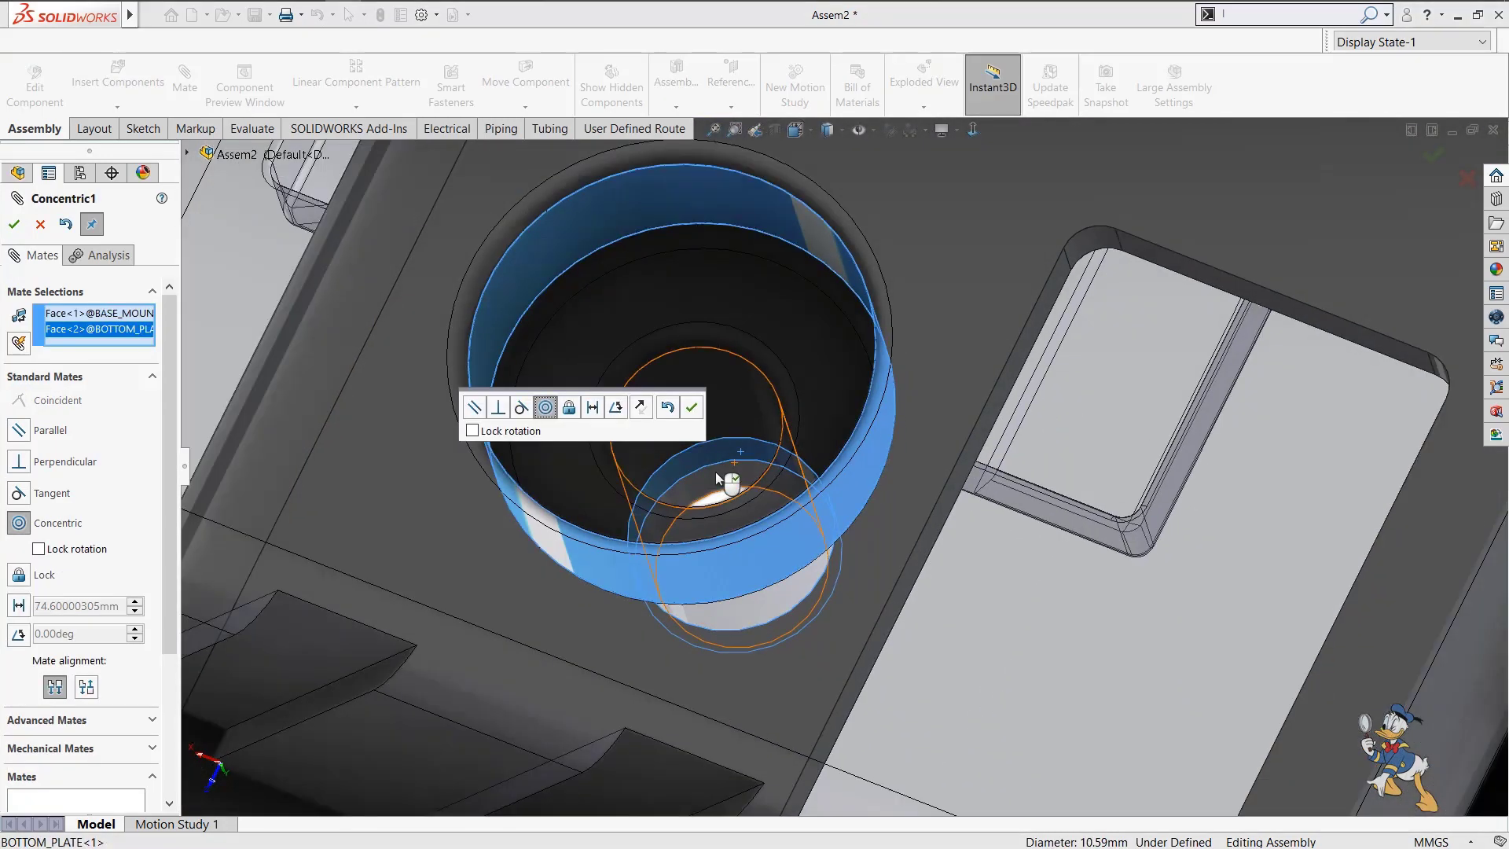
click(692, 411)
Add a parallel mate between the base mount's ribbed side face and the bottom plate's side flange, with the alignment flipped.
click(630, 601)
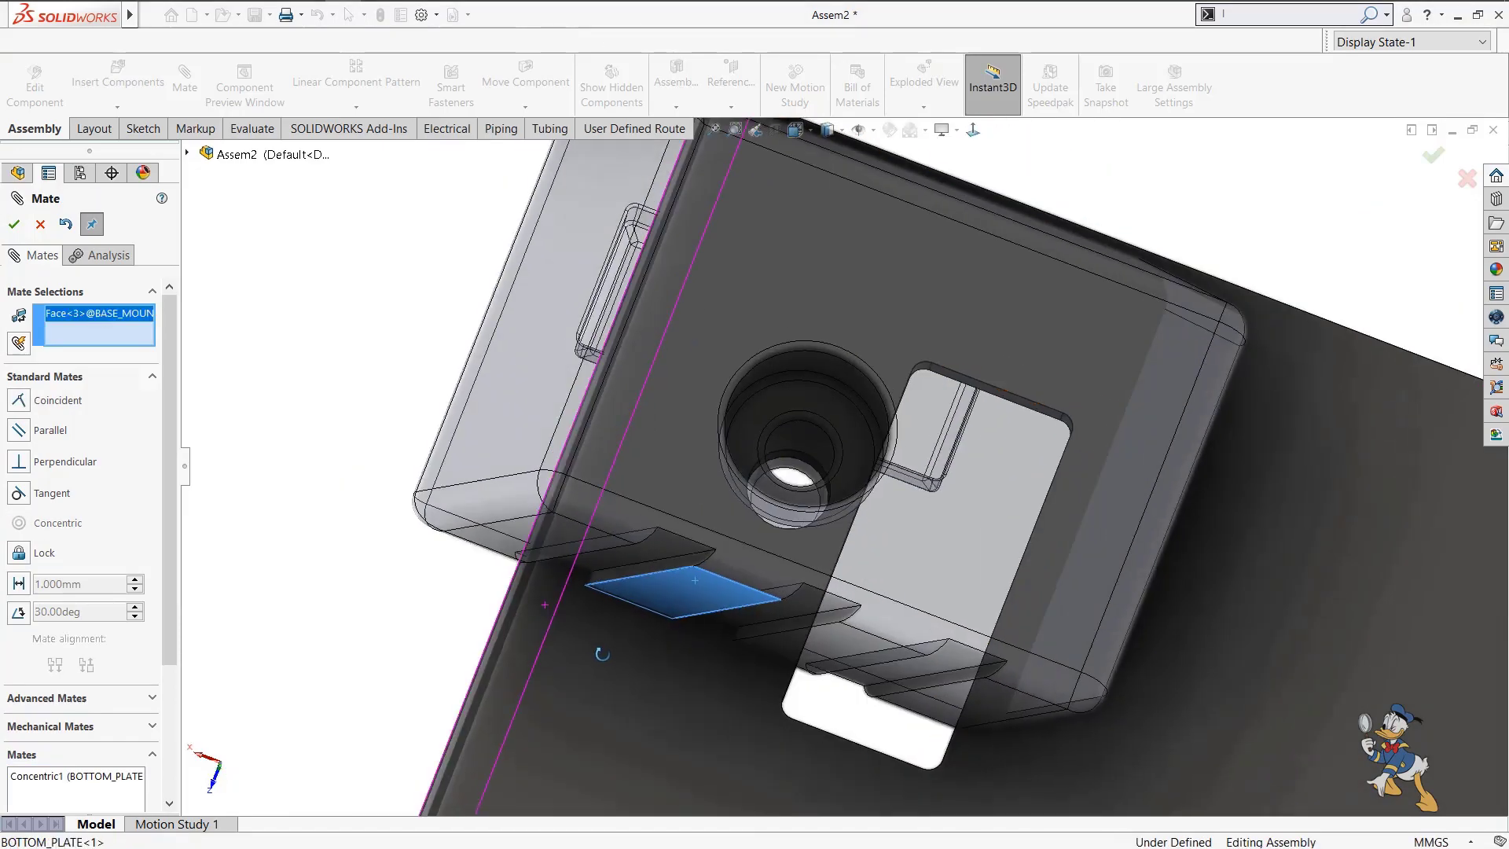
click(67, 433)
click(330, 527)
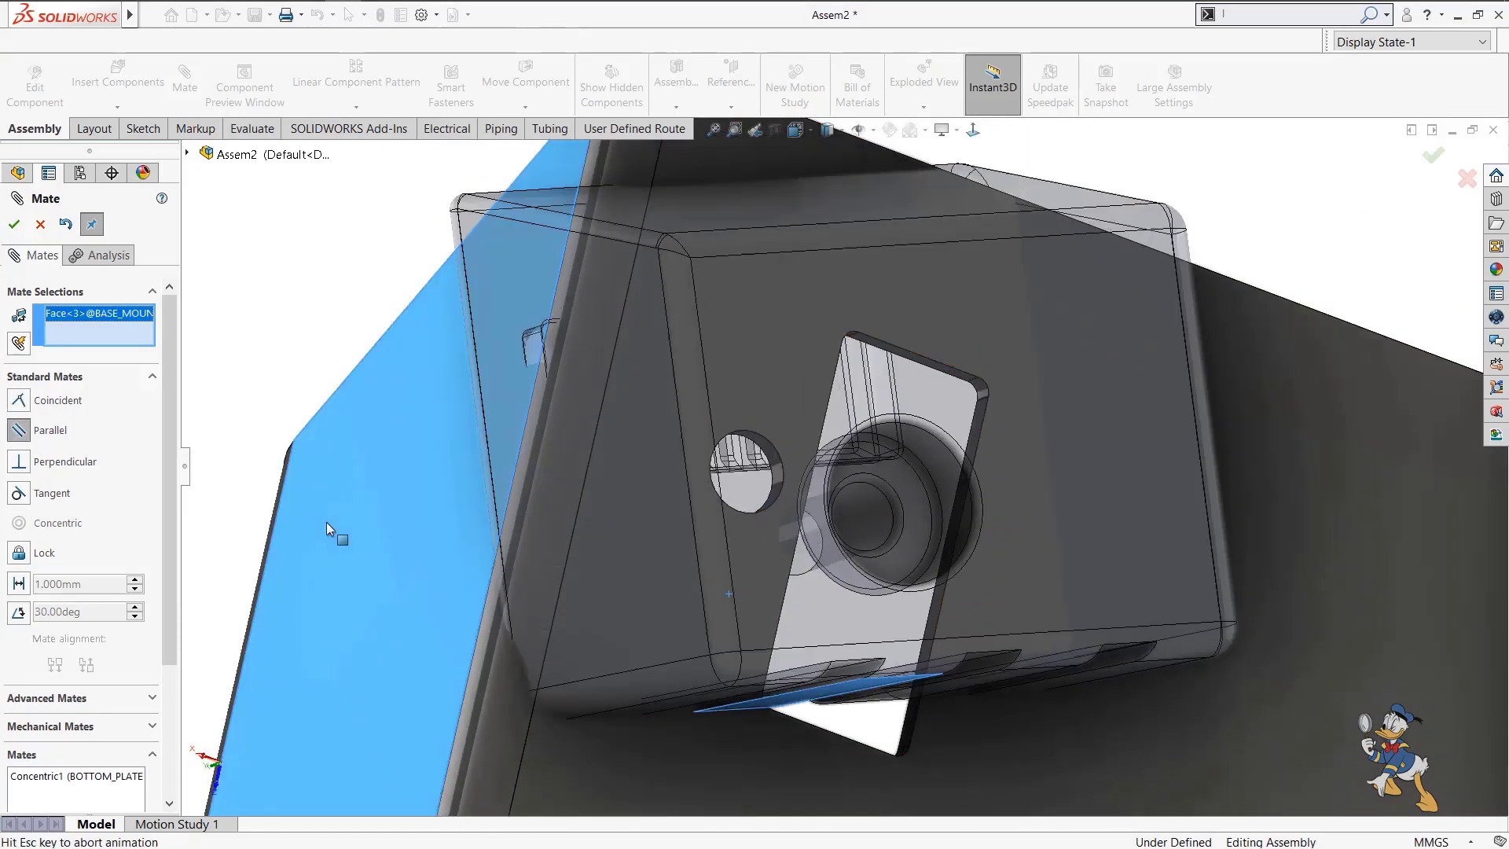
click(253, 551)
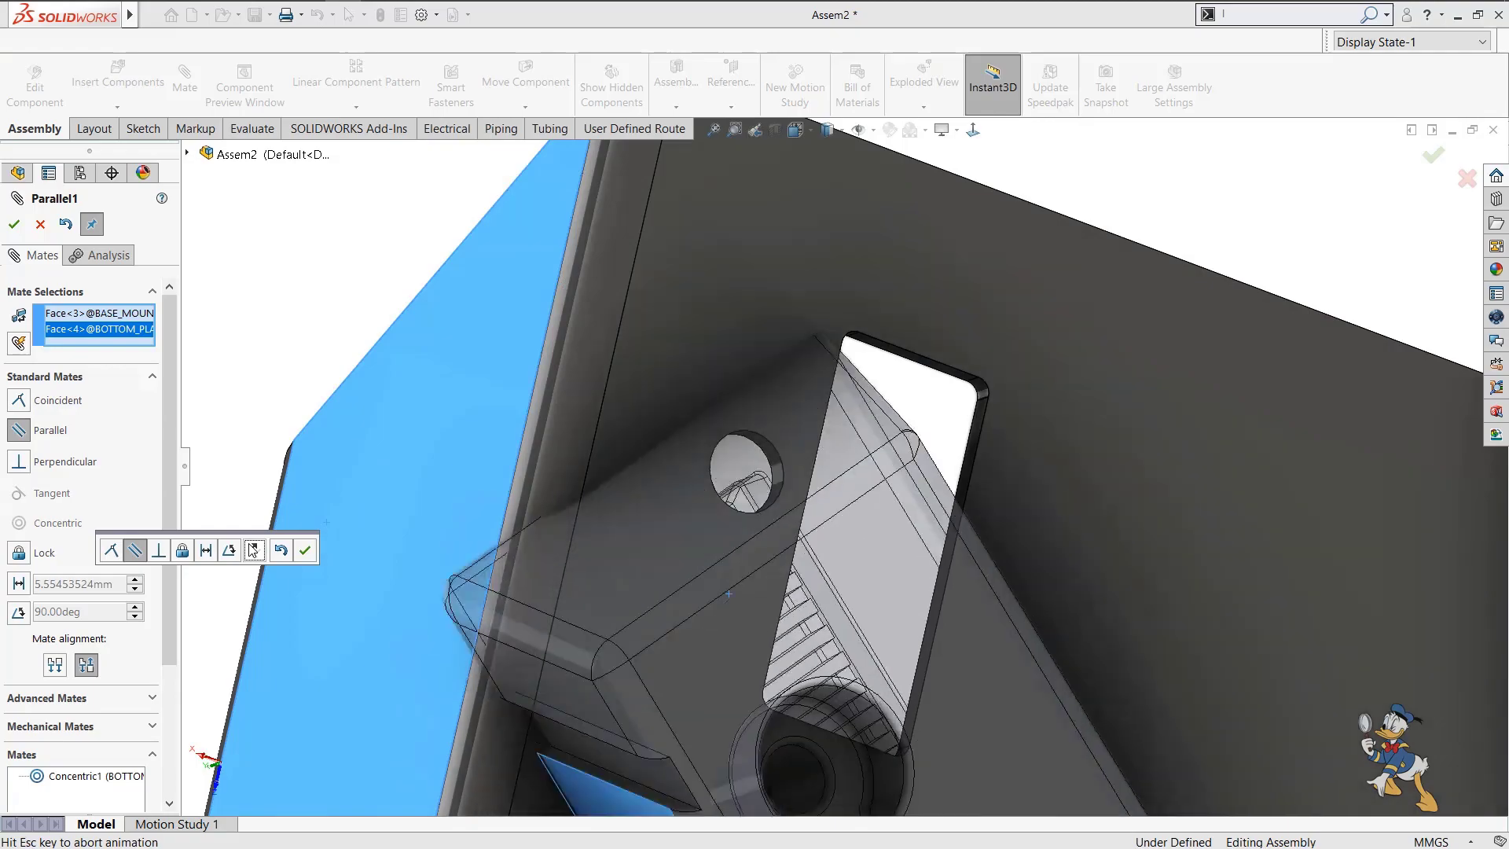
click(304, 552)
Add a coincident mate between the base mount's slotted flat face and the bottom plate's underside, and finish mating.
scroll(843, 443, up, 2)
middle_drag(819, 481, 571, 740)
scroll(844, 549, down, 3)
click(844, 549)
middle_drag(708, 635, 821, 612)
click(822, 605)
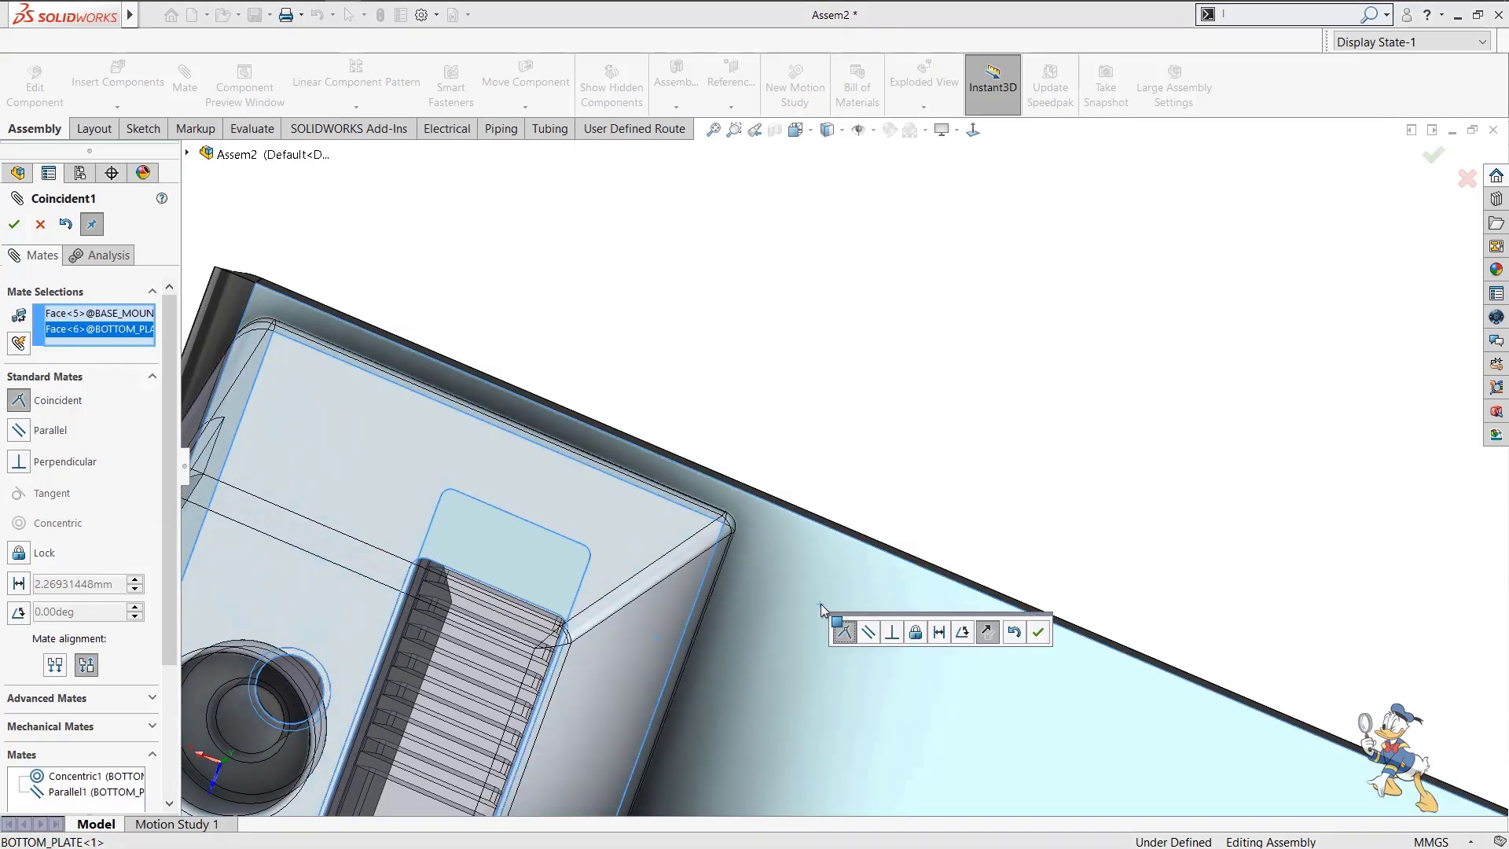
click(1038, 631)
scroll(794, 494, up, 8)
middle_drag(816, 505, 943, 444)
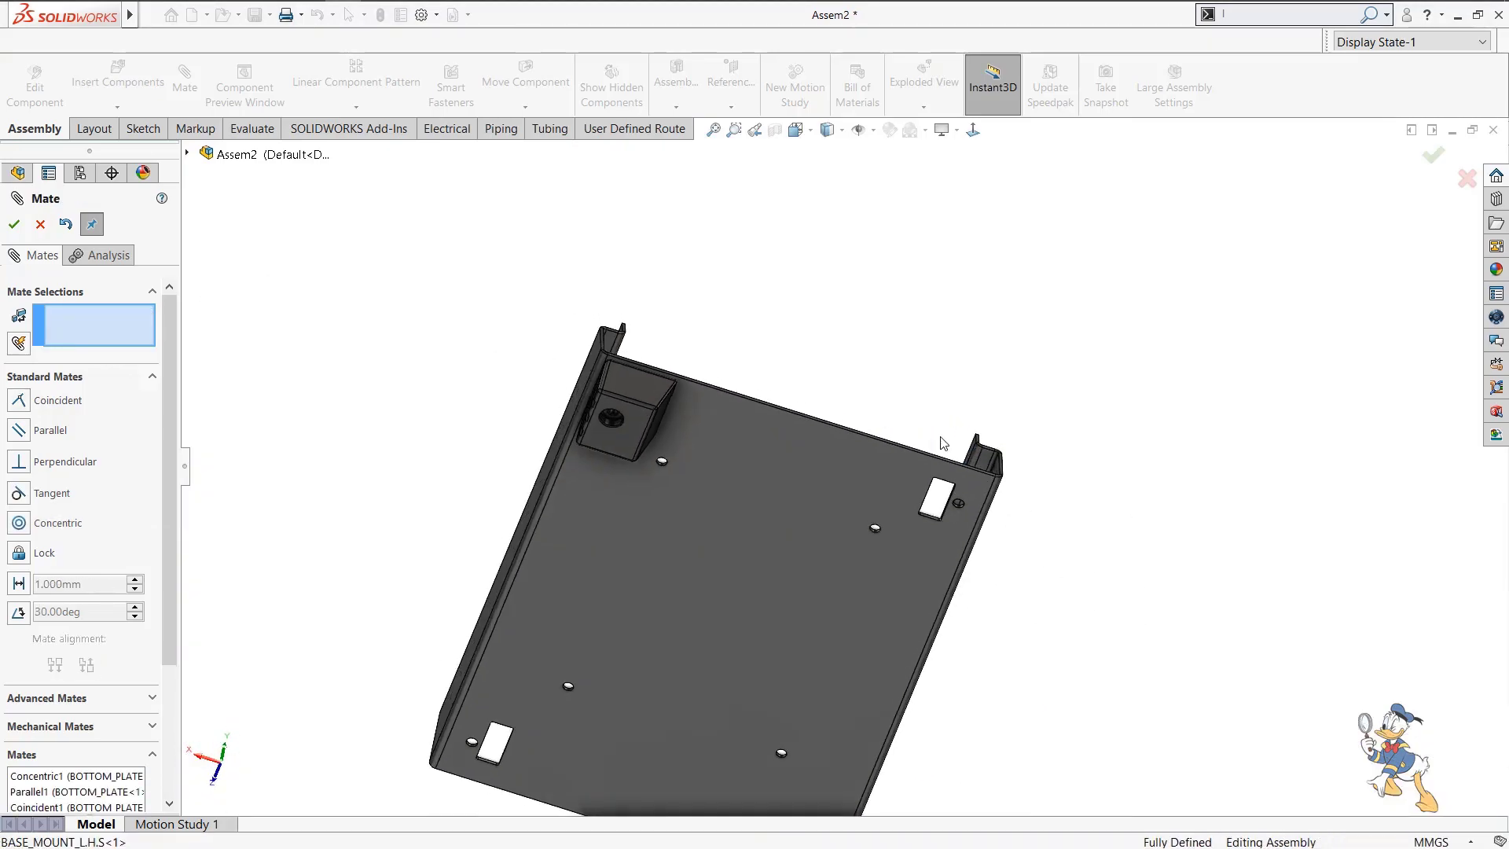
click(38, 227)
Copy the left-hand base mount with its mates, using the round hole at the diagonally opposite plate corner as the concentric reference.
click(116, 108)
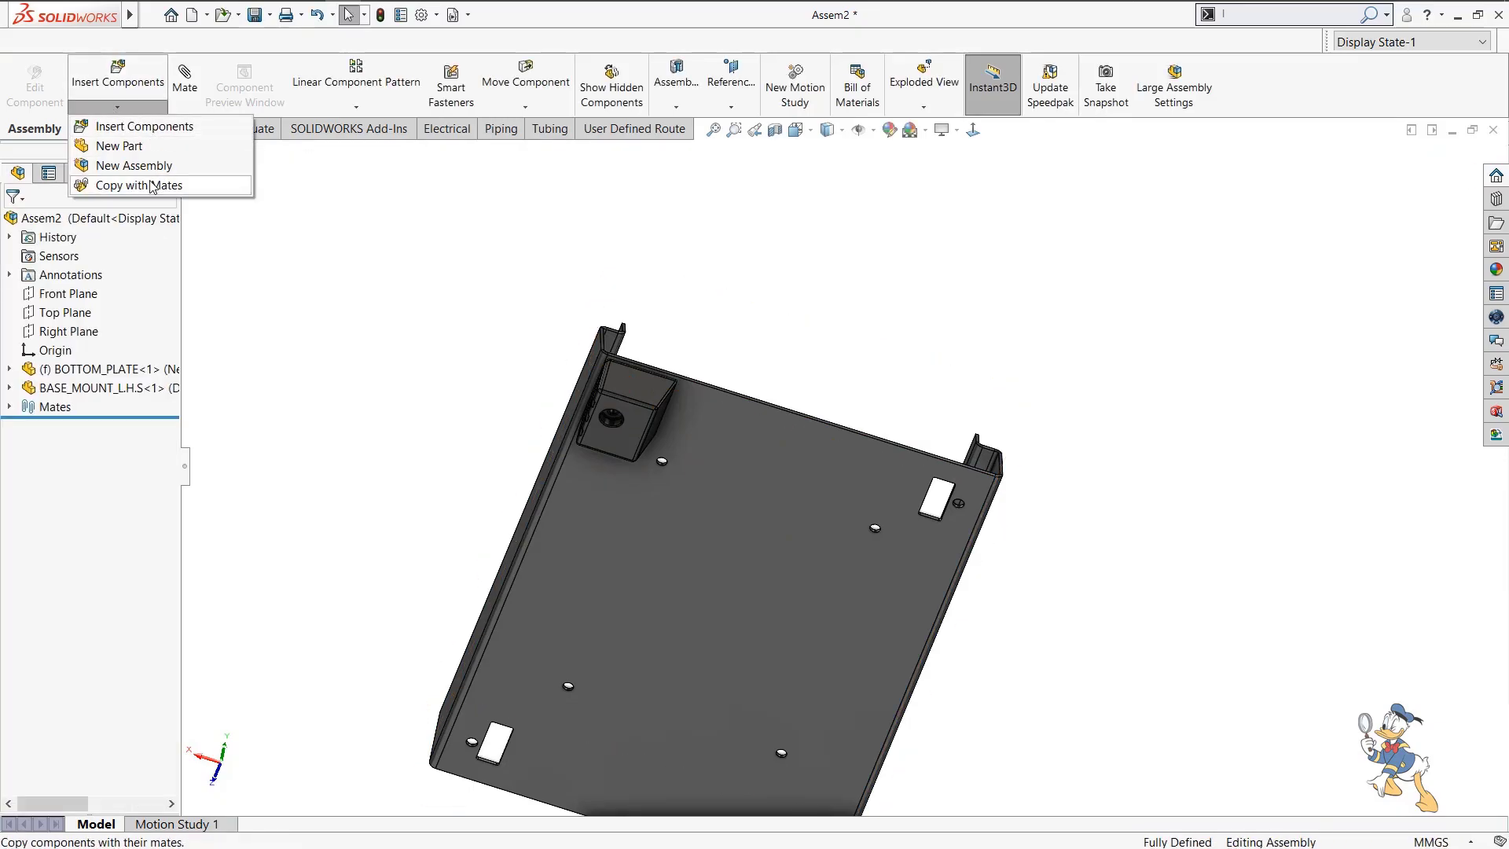
click(152, 186)
click(635, 387)
right_click(645, 390)
scroll(739, 472, up, 5)
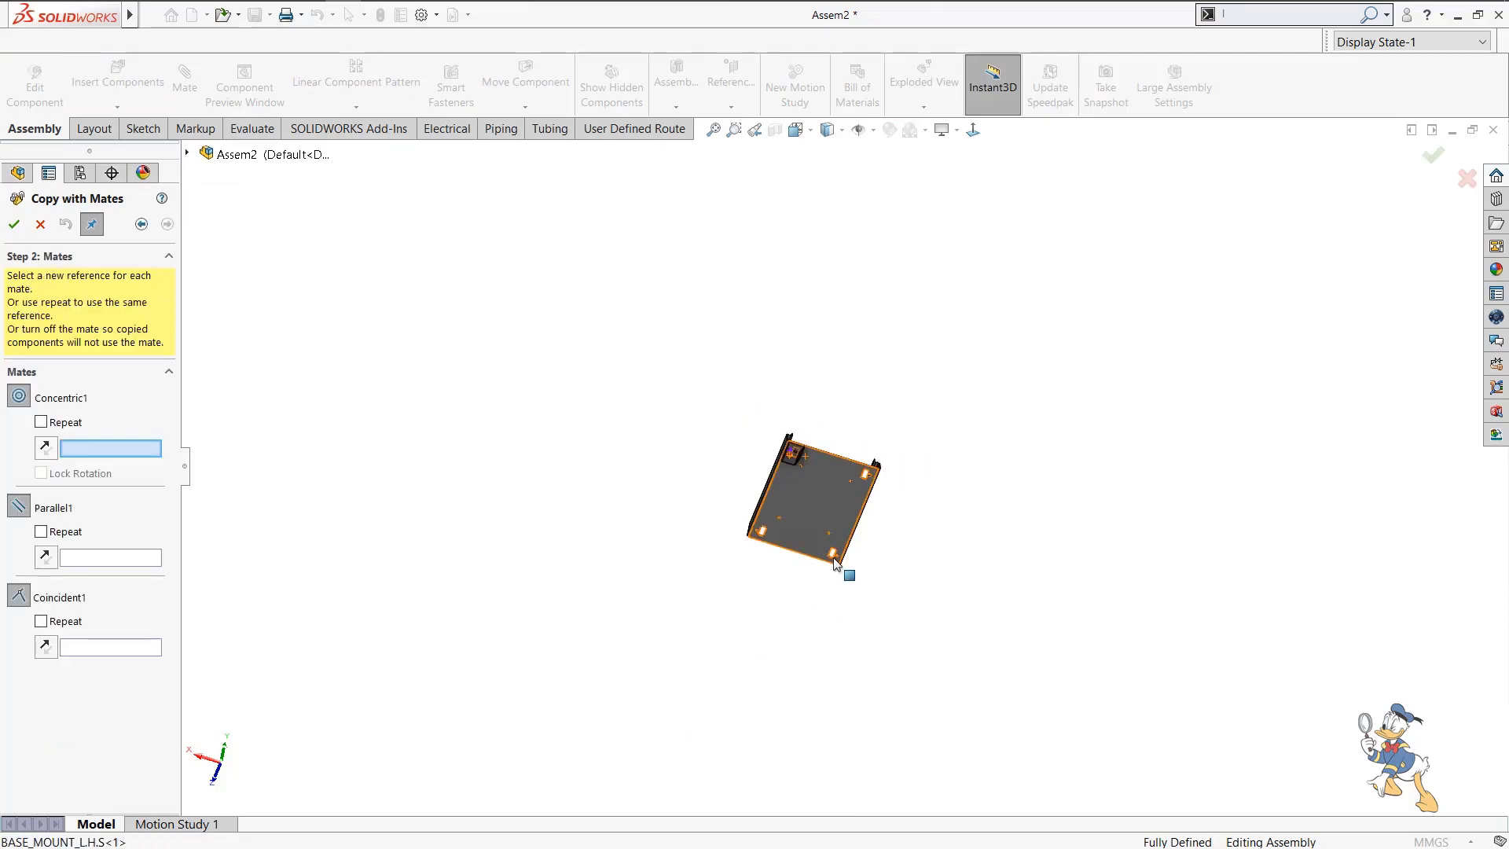
scroll(825, 542, down, 10)
scroll(782, 385, down, 5)
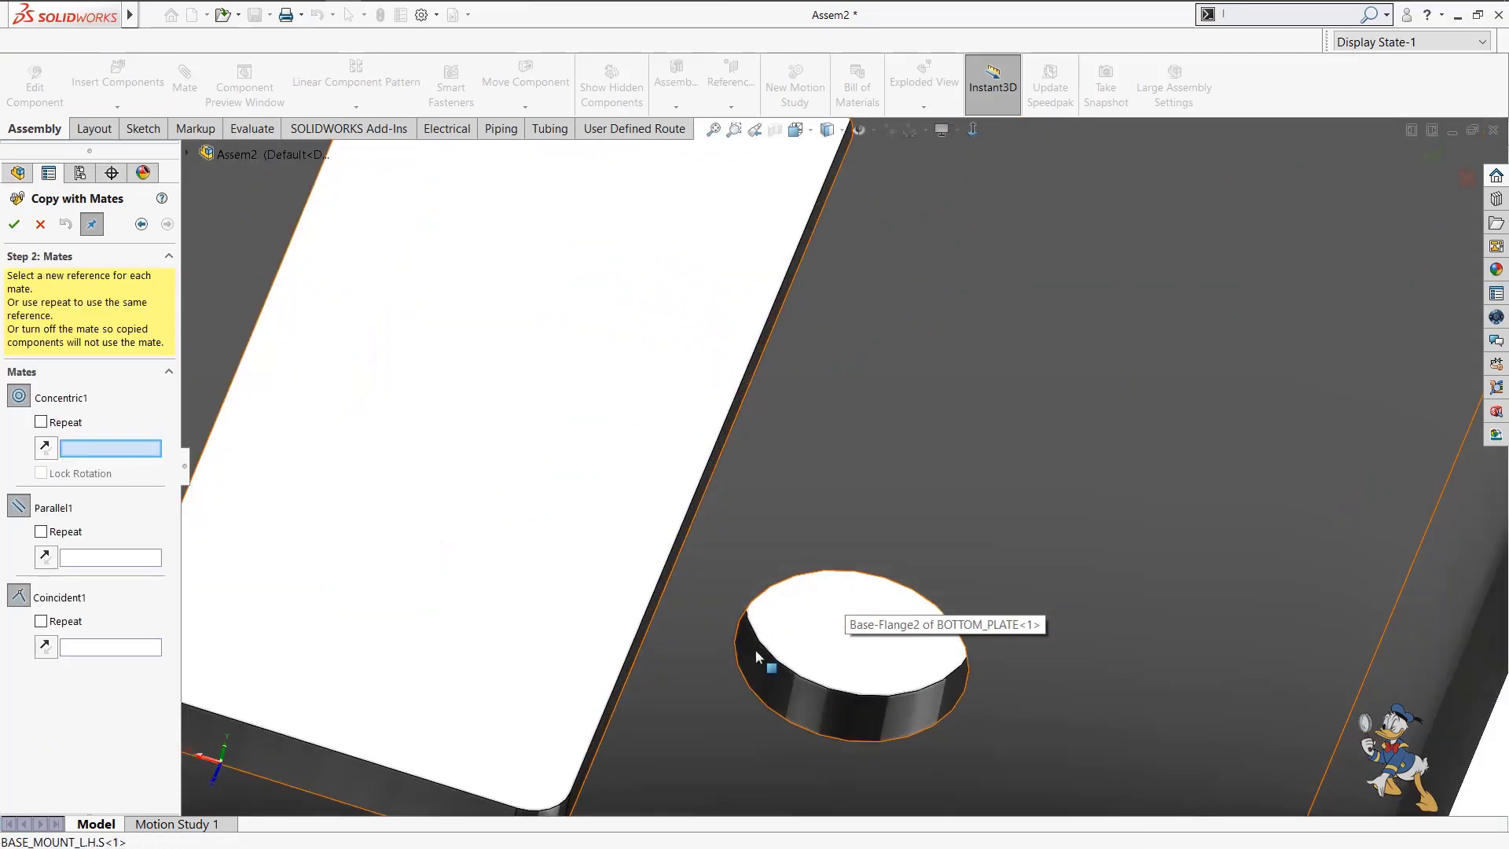
click(776, 491)
Use the adjacent side flange and the plate's underside as the copy's parallel and coincident references, and finish the copy.
scroll(777, 498, up, 6)
middle_drag(776, 497, 597, 538)
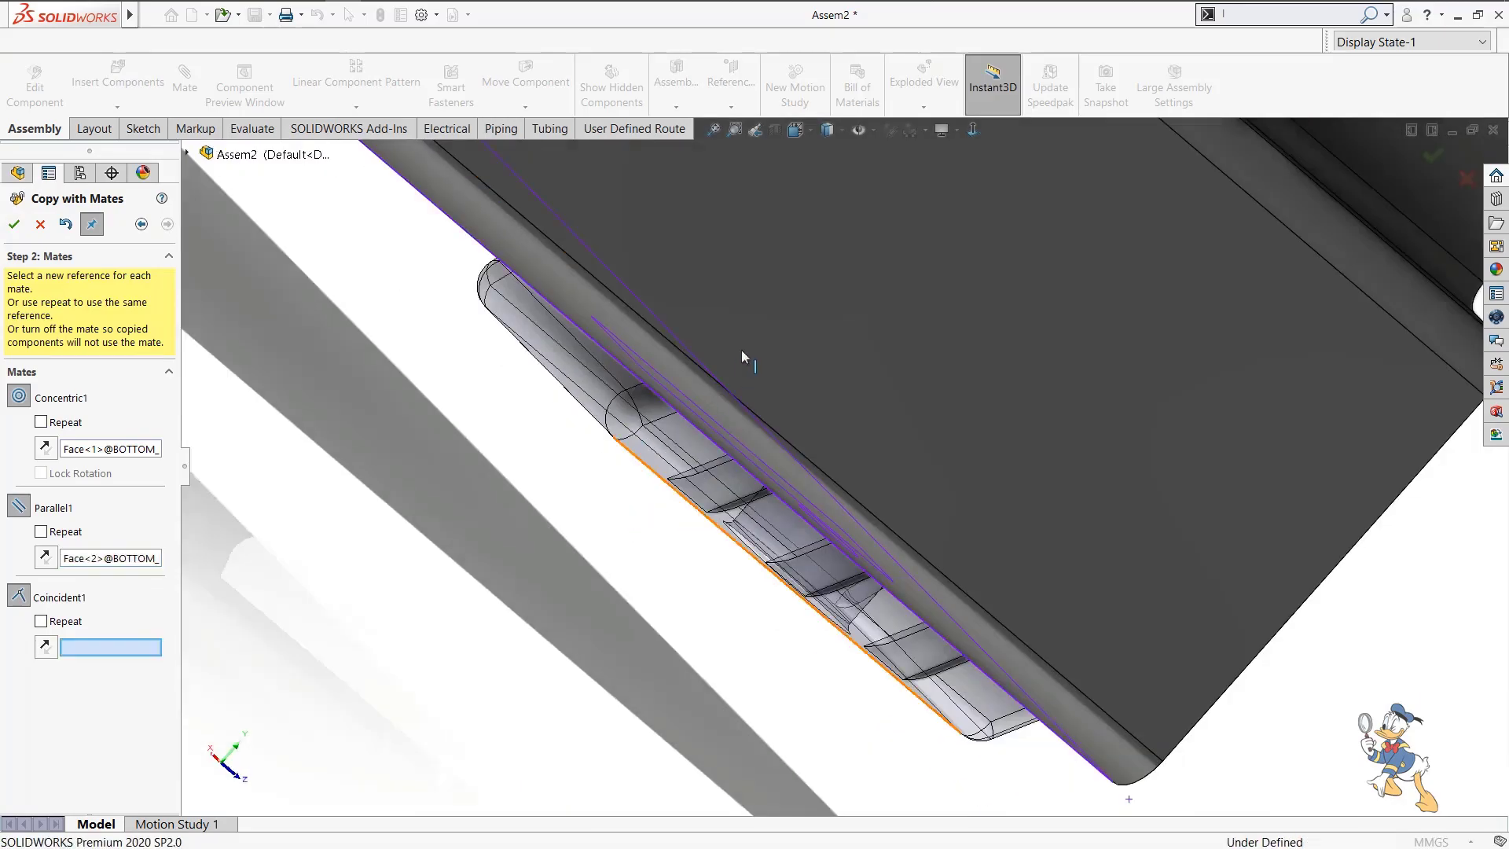
middle_drag(646, 440, 672, 318)
click(656, 324)
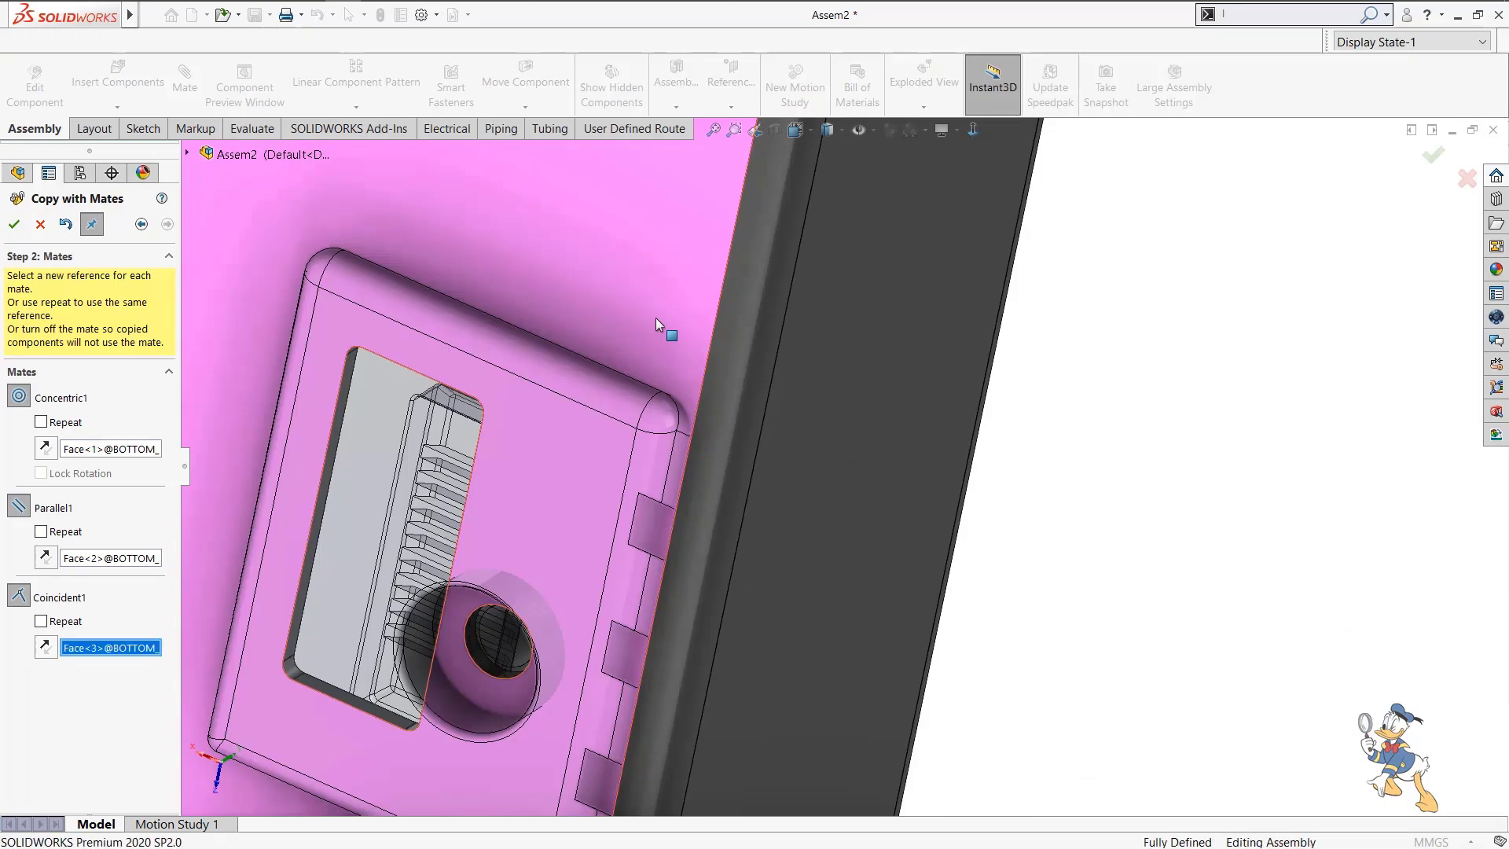
click(15, 225)
scroll(668, 378, up, 12)
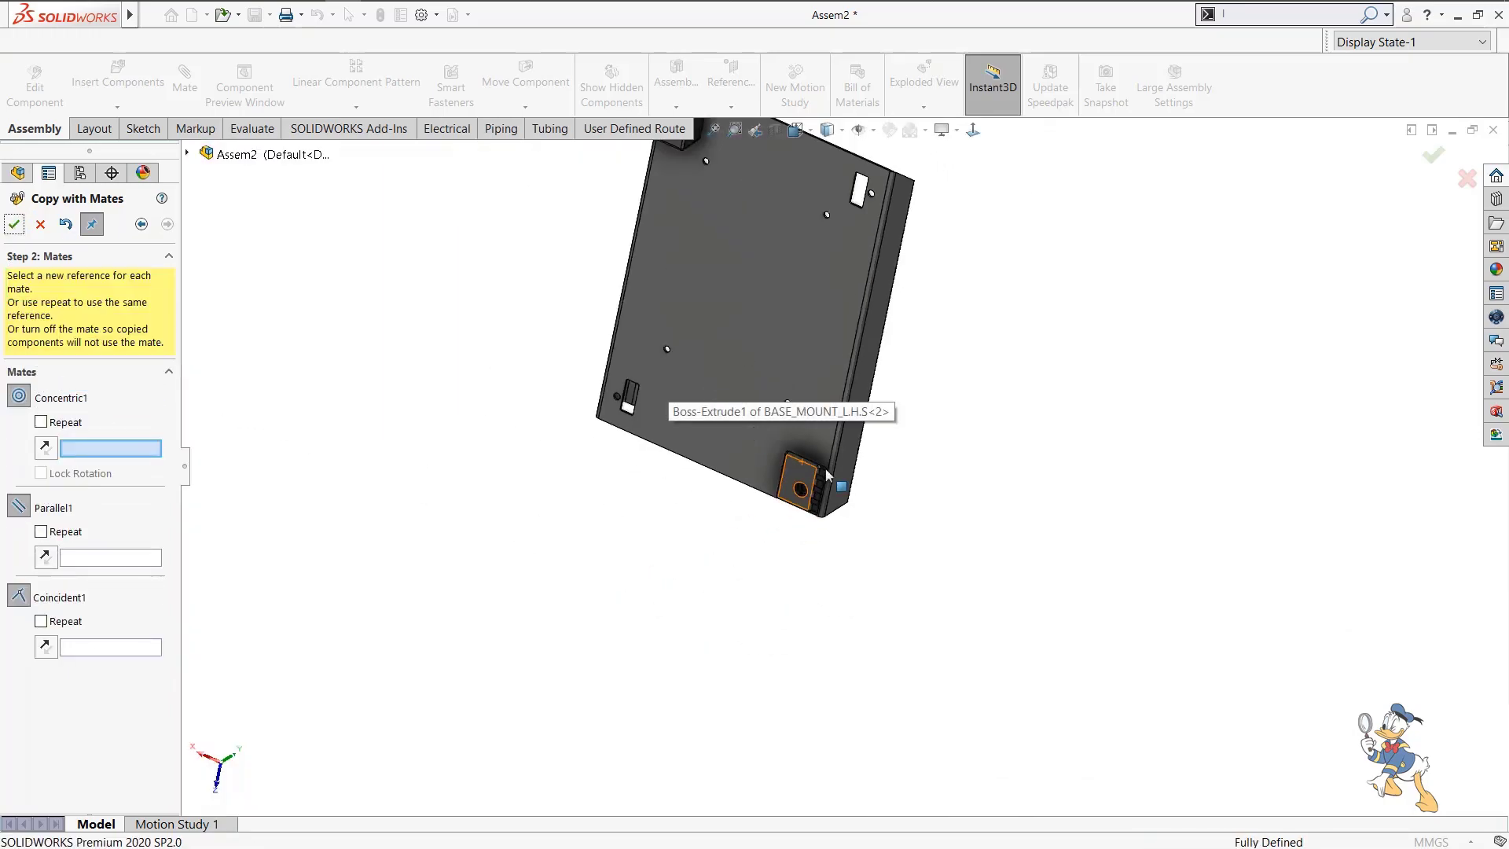
middle_drag(895, 281, 912, 281)
key(Escape)
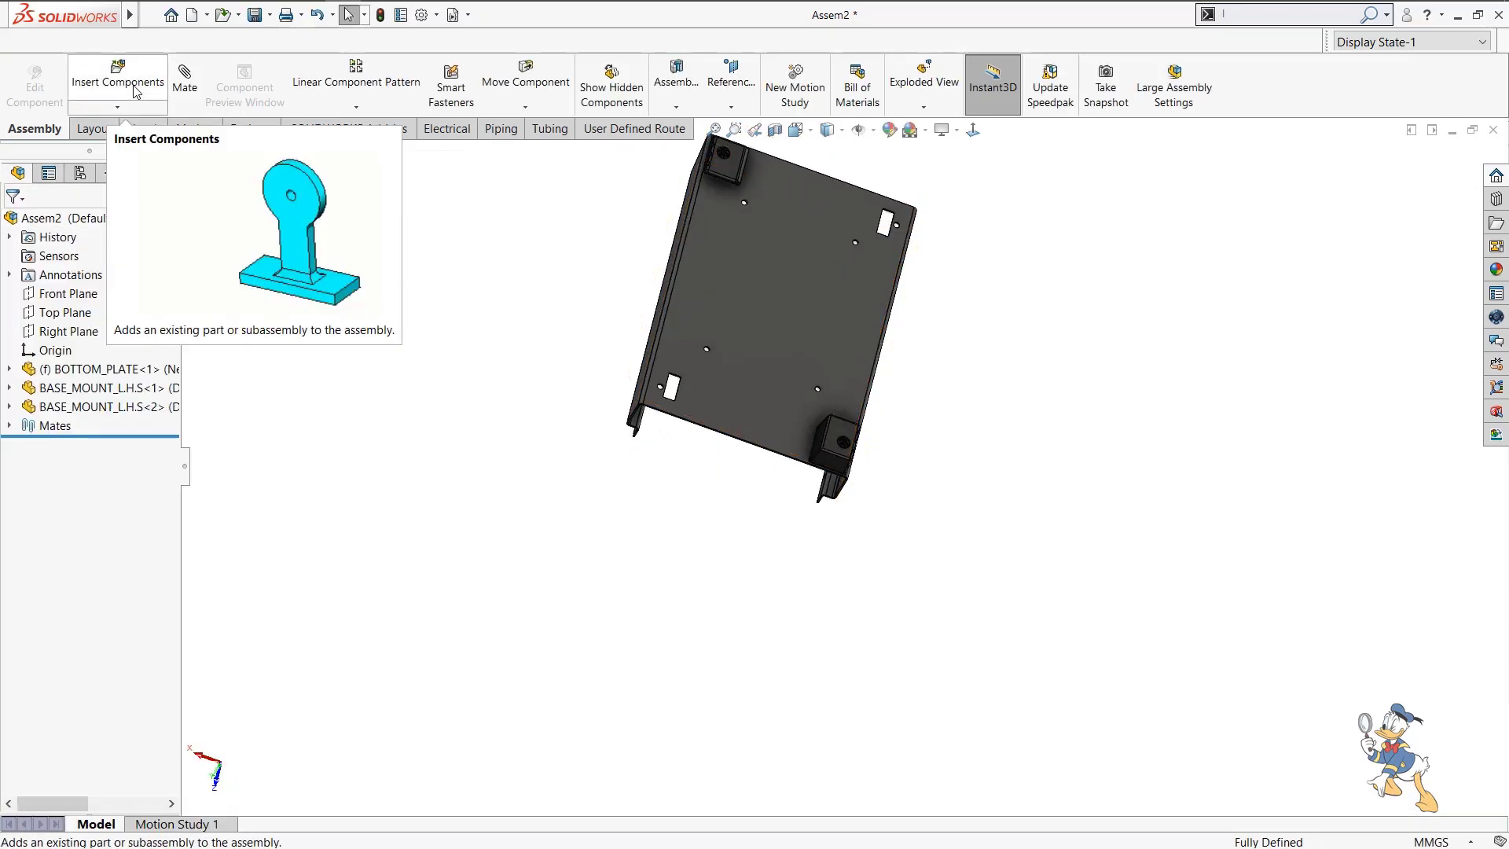
Insert the BASE_MOUNT_R.H.S part from the Medic folder and place it freely near an empty plate corner.
click(135, 92)
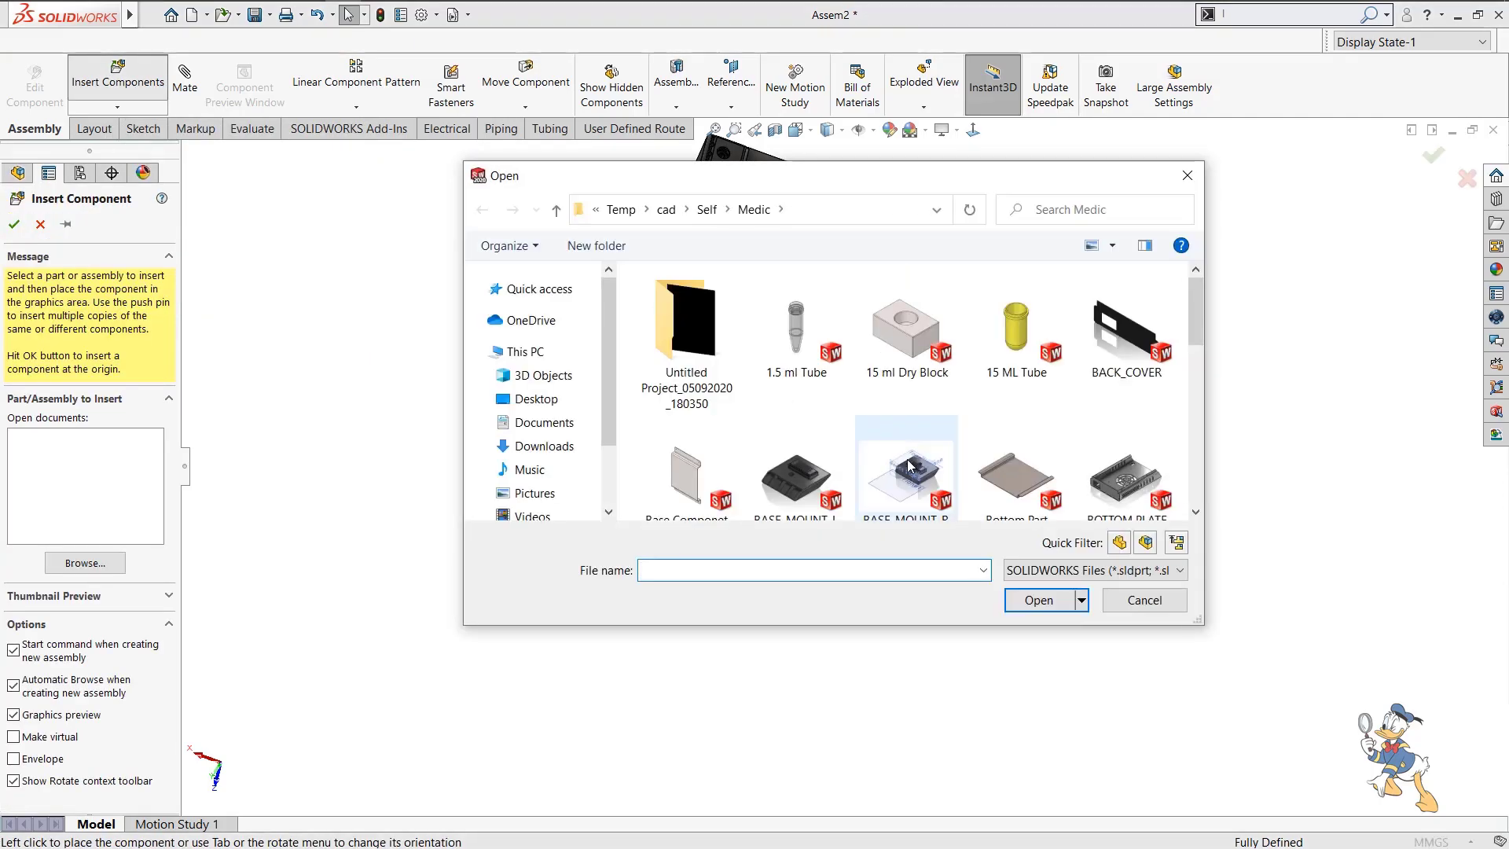
click(908, 465)
click(1038, 600)
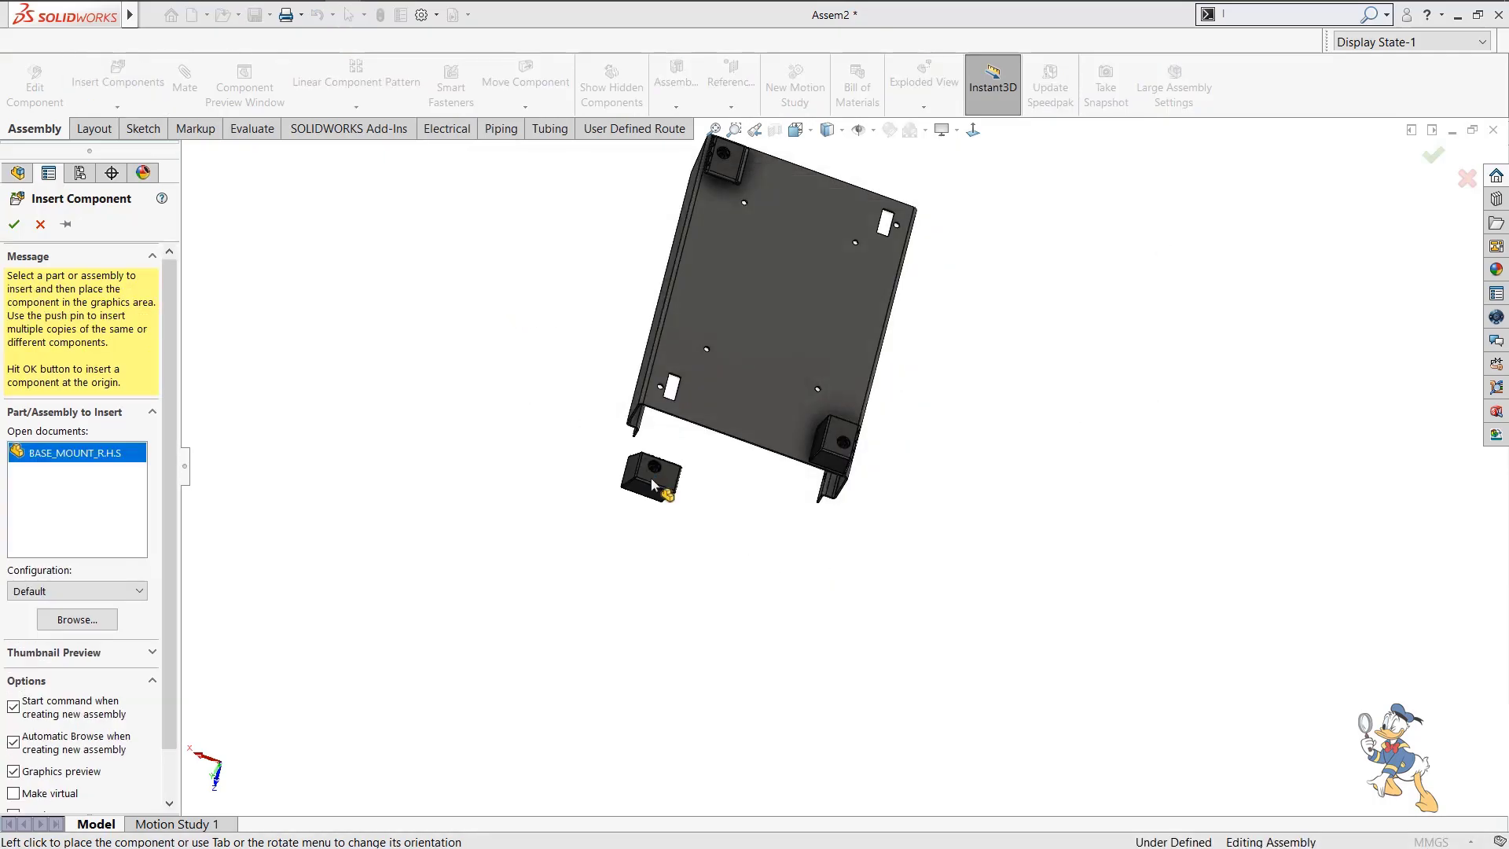
scroll(652, 484, up, 3)
click(711, 475)
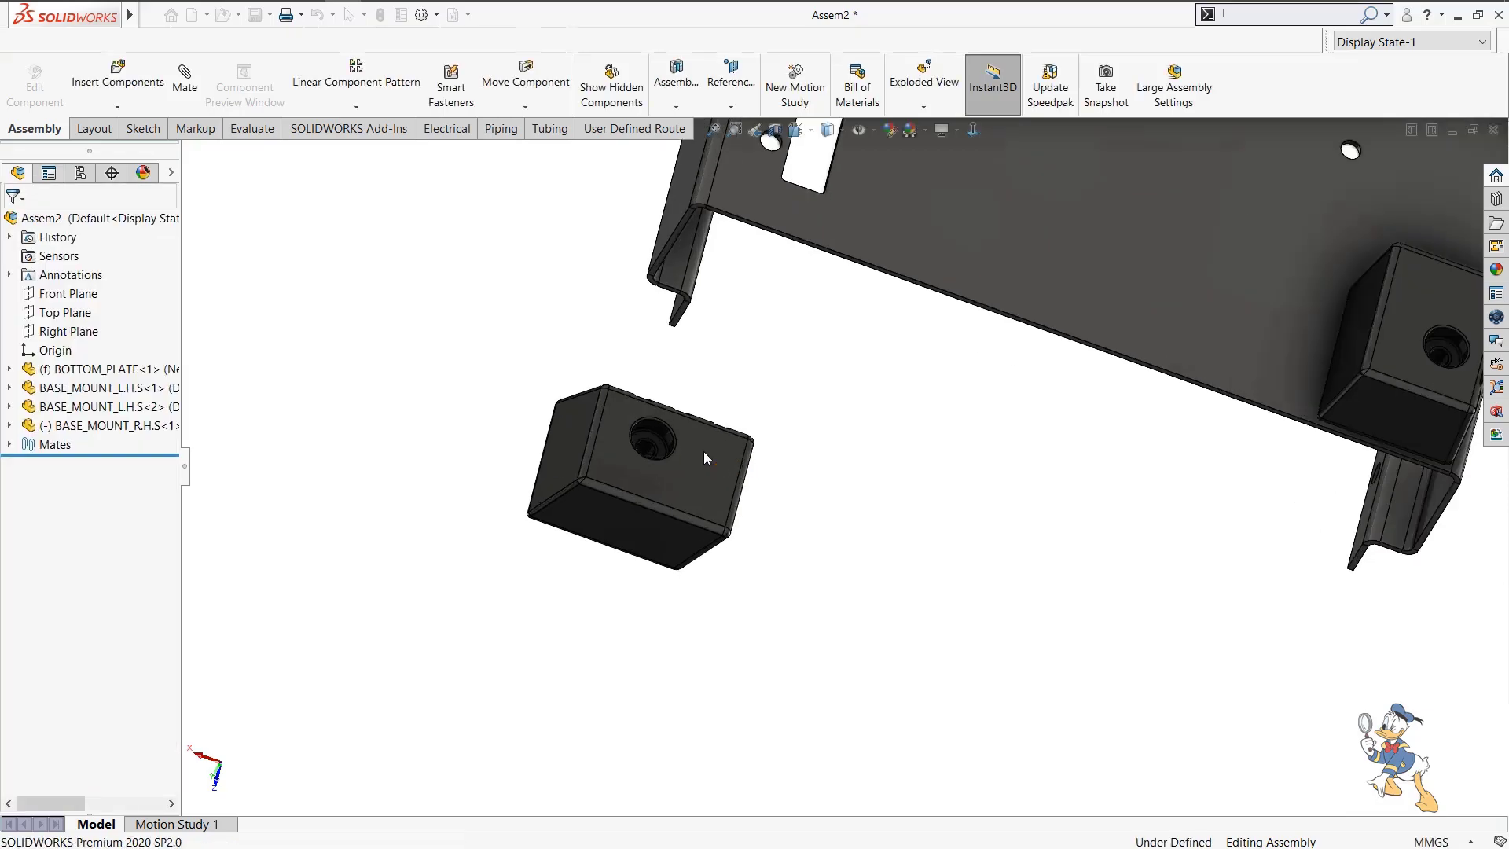
Add a concentric mate between the right-hand base mount's counterbore and the round hole beside the nearest empty corner slot.
scroll(699, 451, up, 3)
scroll(671, 436, up, 4)
click(709, 432)
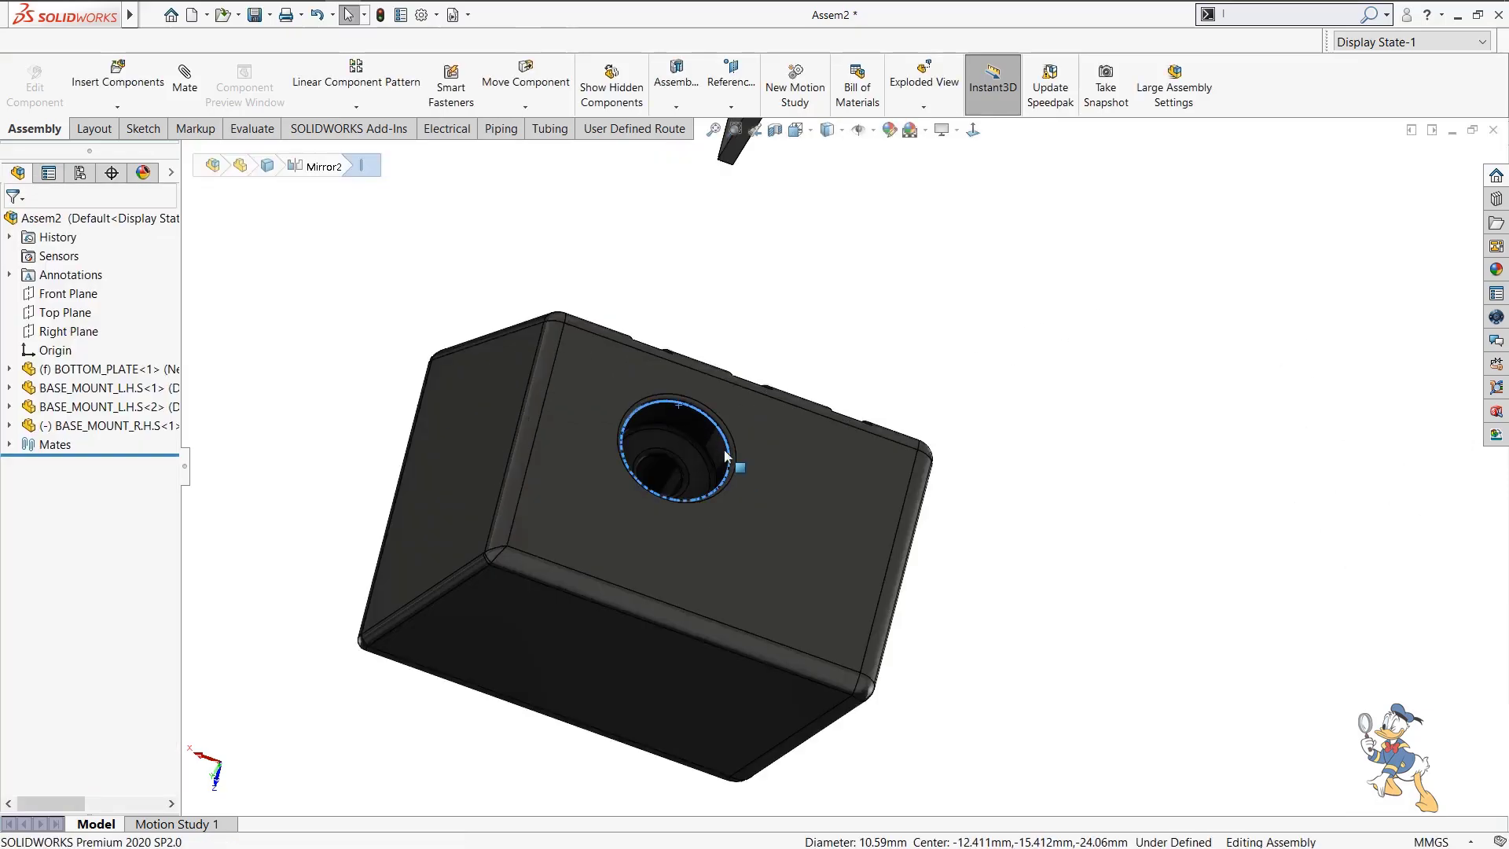
scroll(704, 431, down, 2)
scroll(794, 583, down, 8)
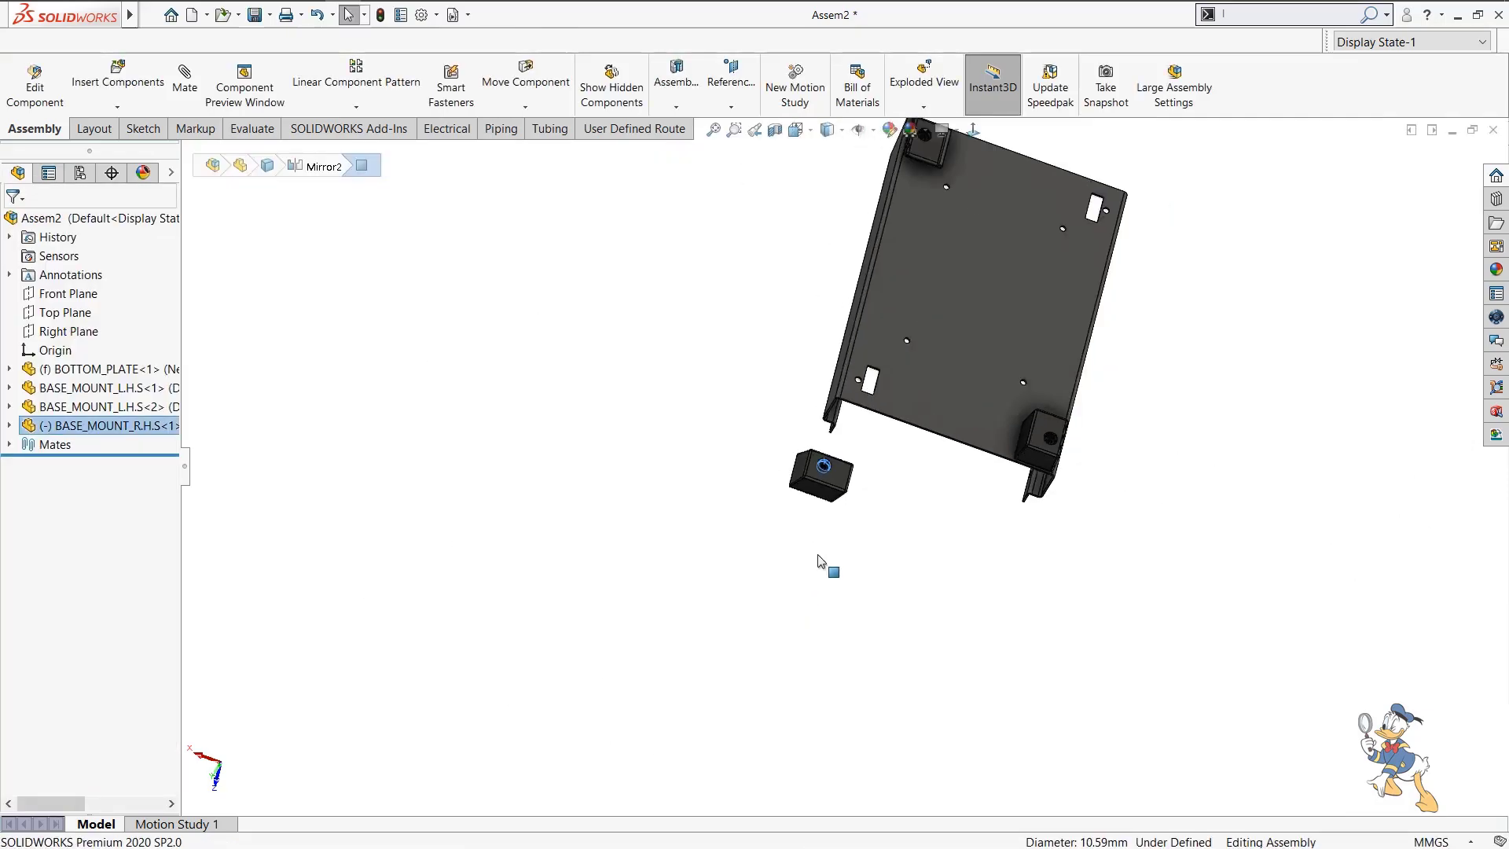
scroll(870, 385, up, 8)
scroll(802, 429, up, 2)
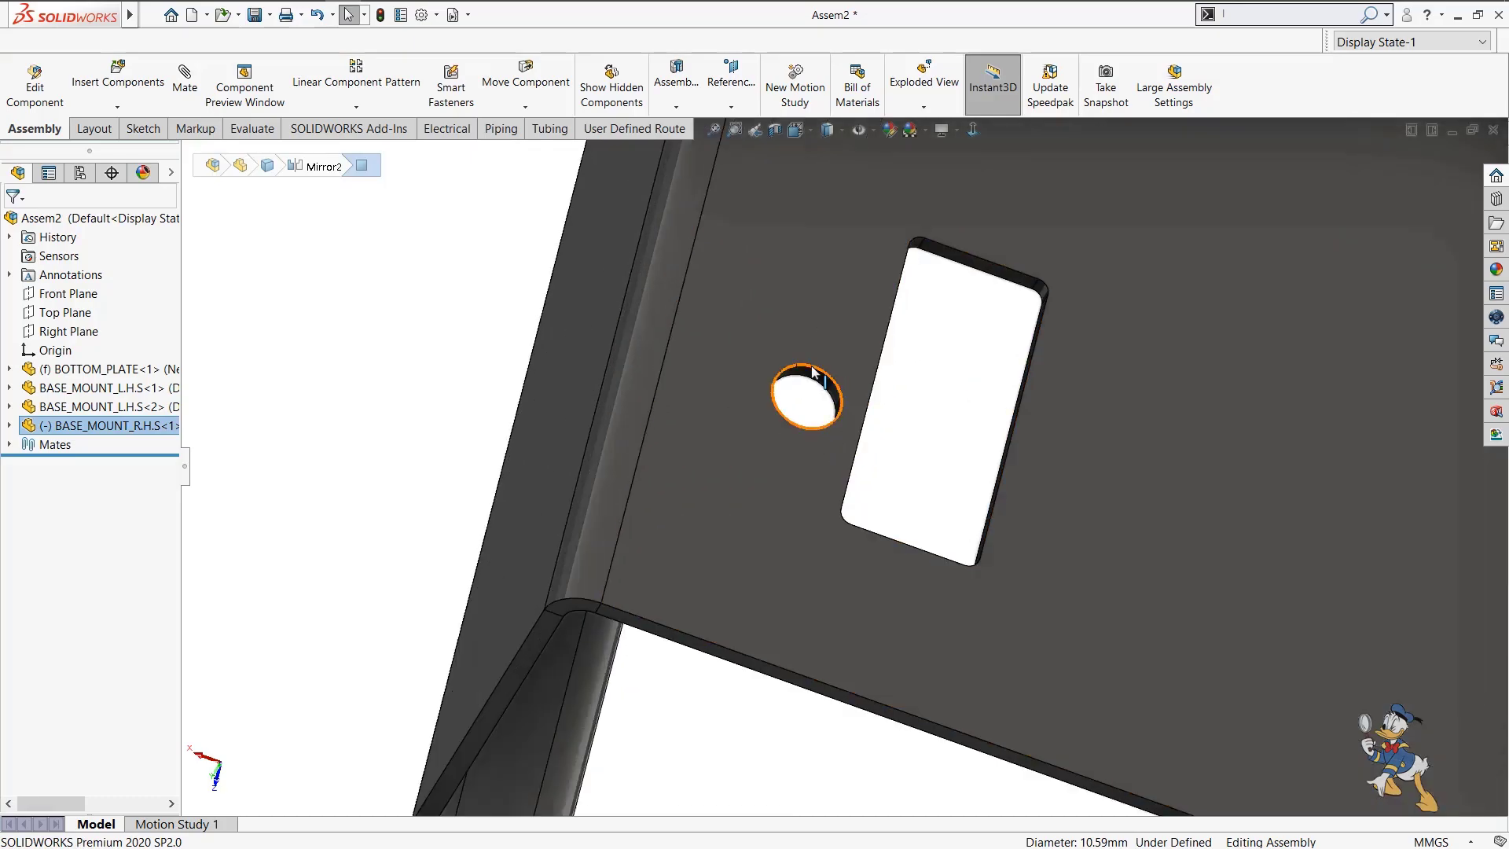
click(812, 376)
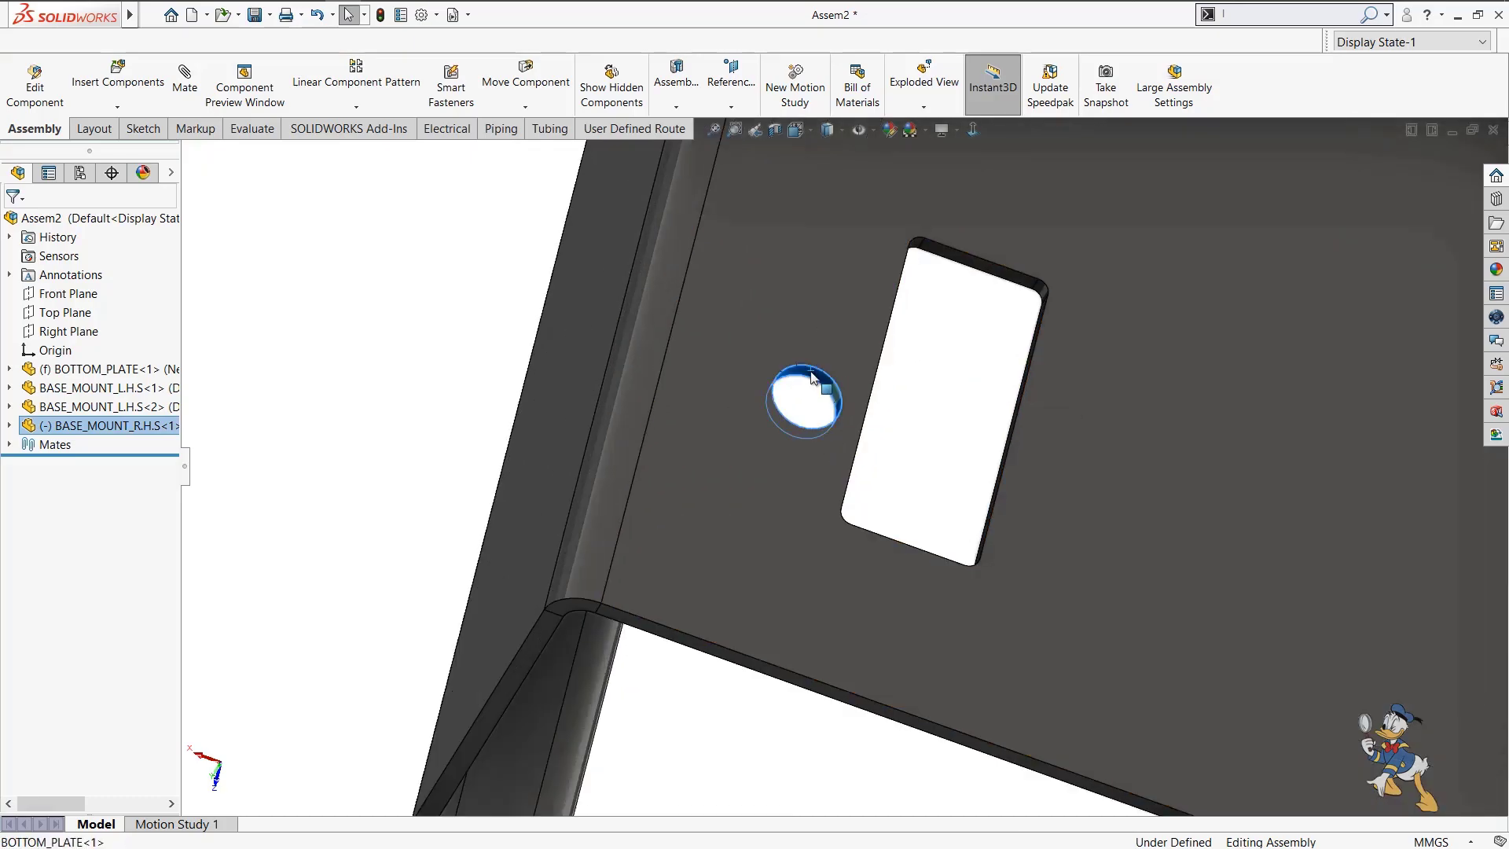
ctrl+click(873, 387)
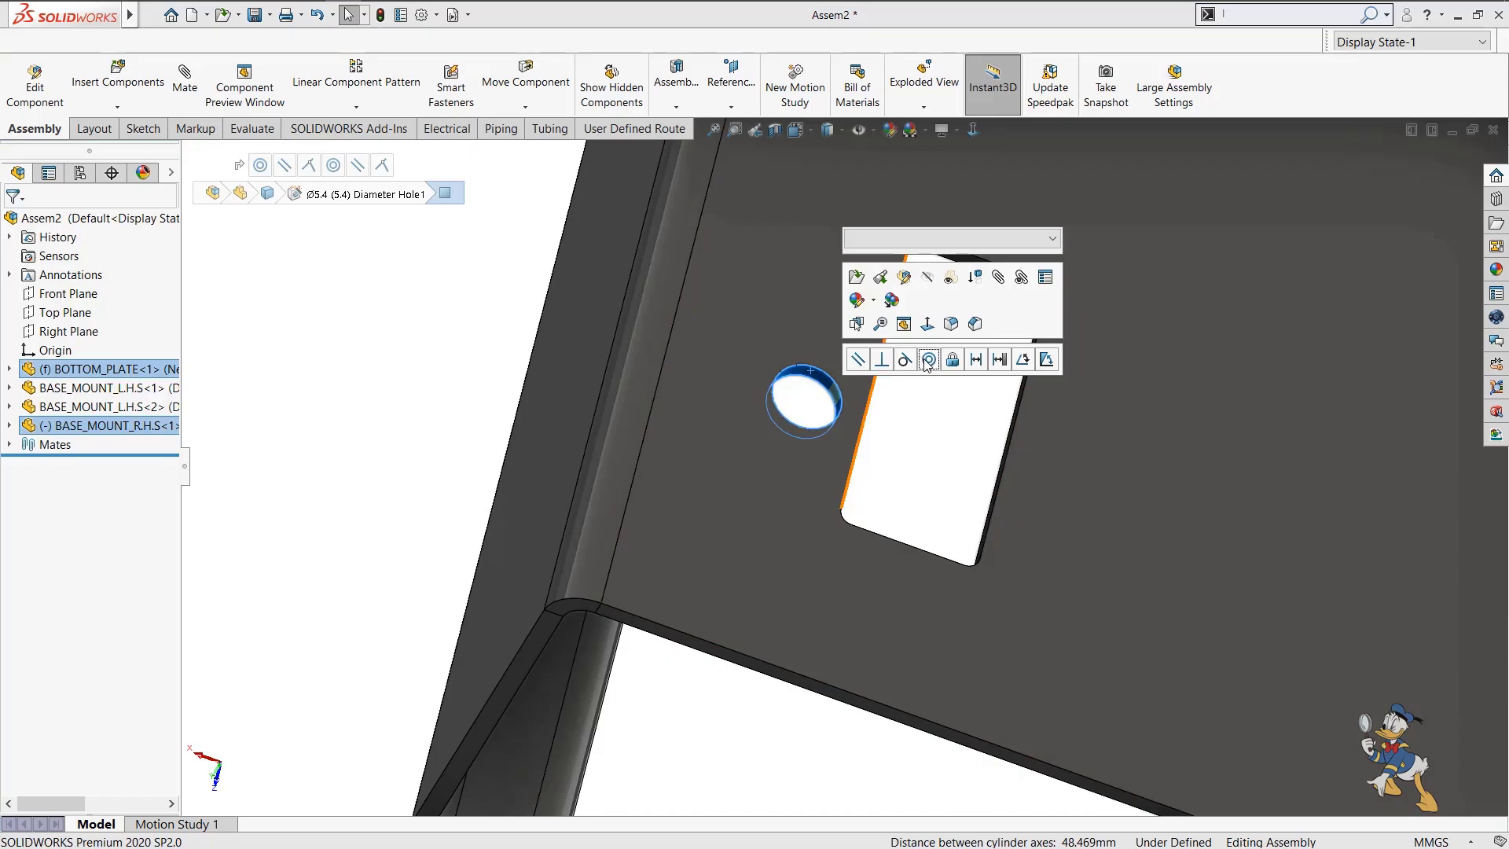
click(928, 360)
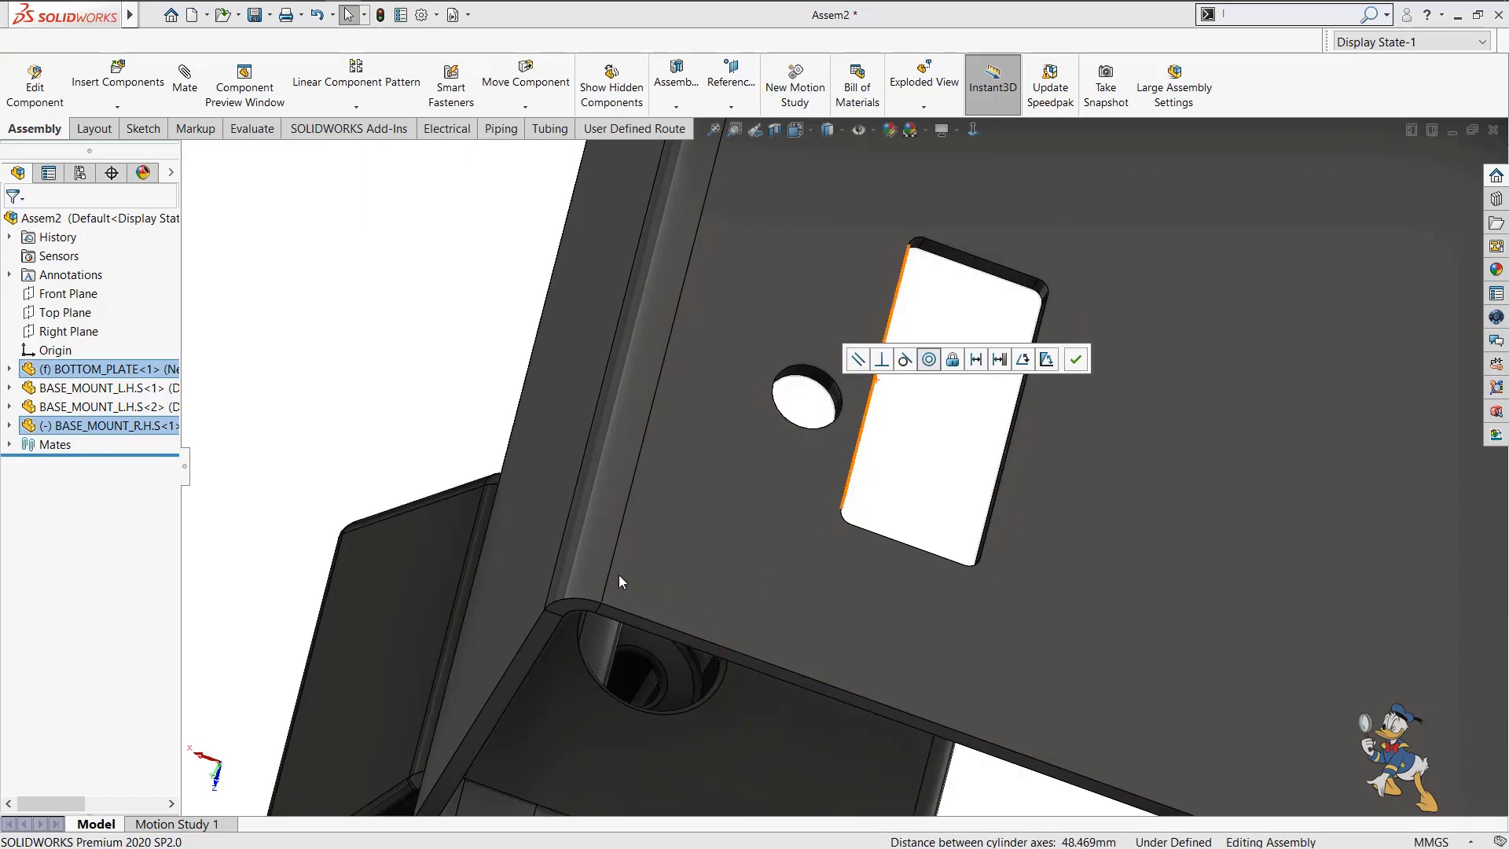
Add a parallel mate between the right-hand base mount's ribbed side face and the plate's side flange, with the alignment flipped.
scroll(747, 621, up, 5)
middle_drag(734, 617, 312, 366)
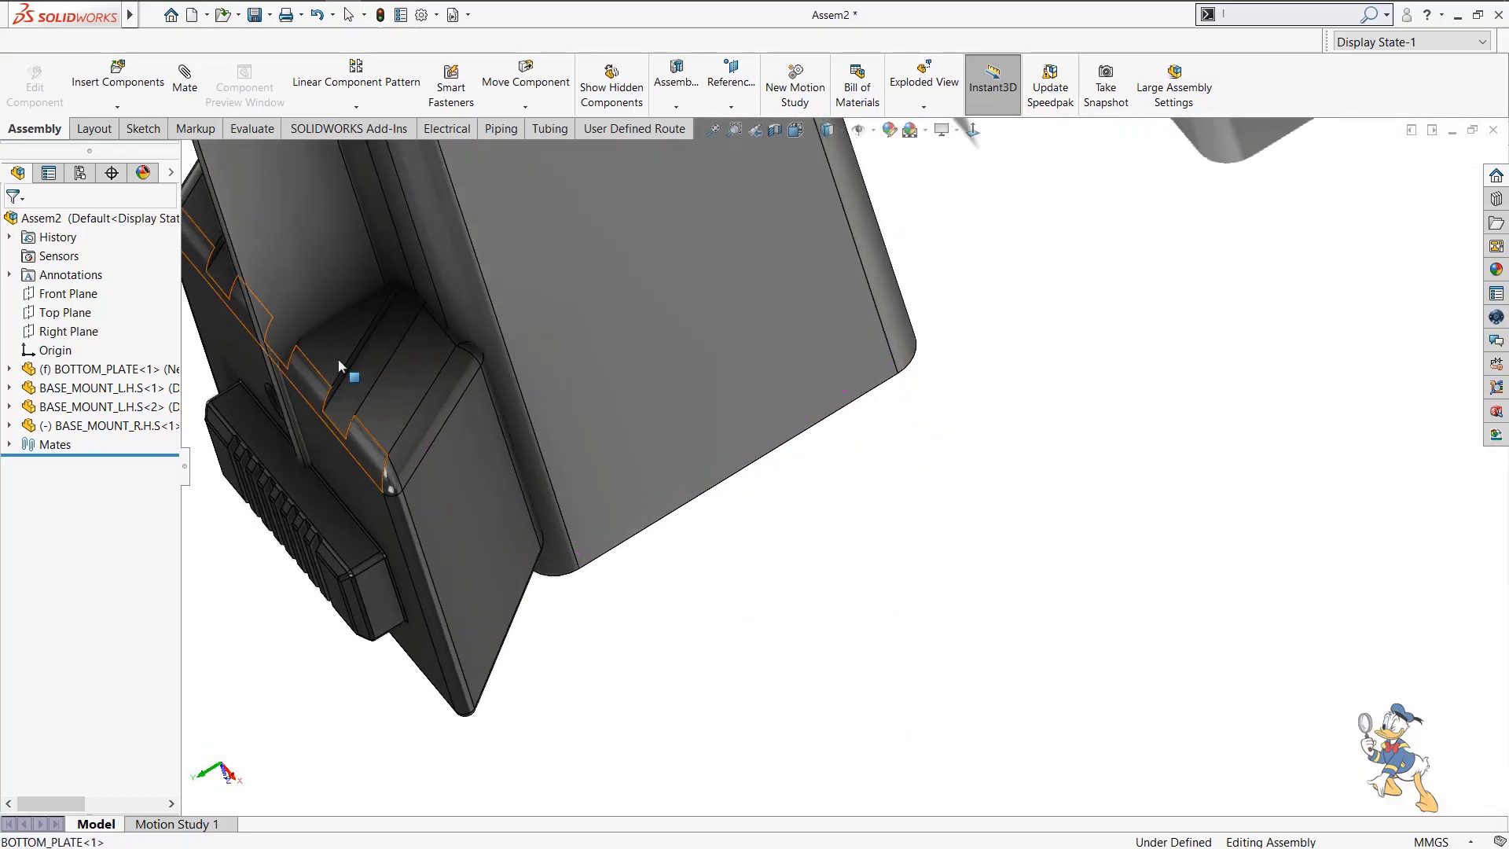
click(402, 385)
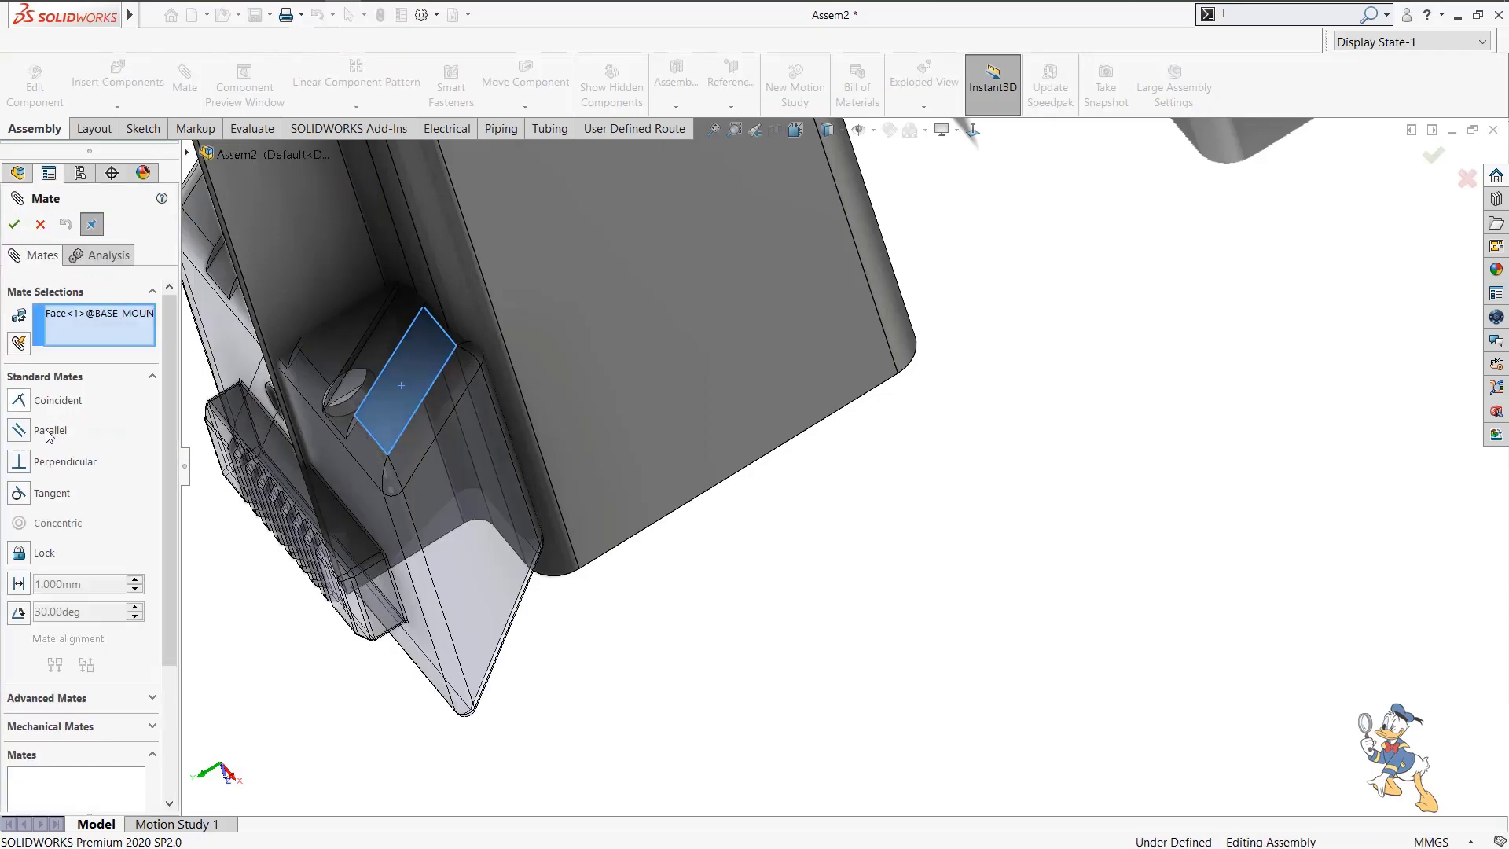
click(805, 323)
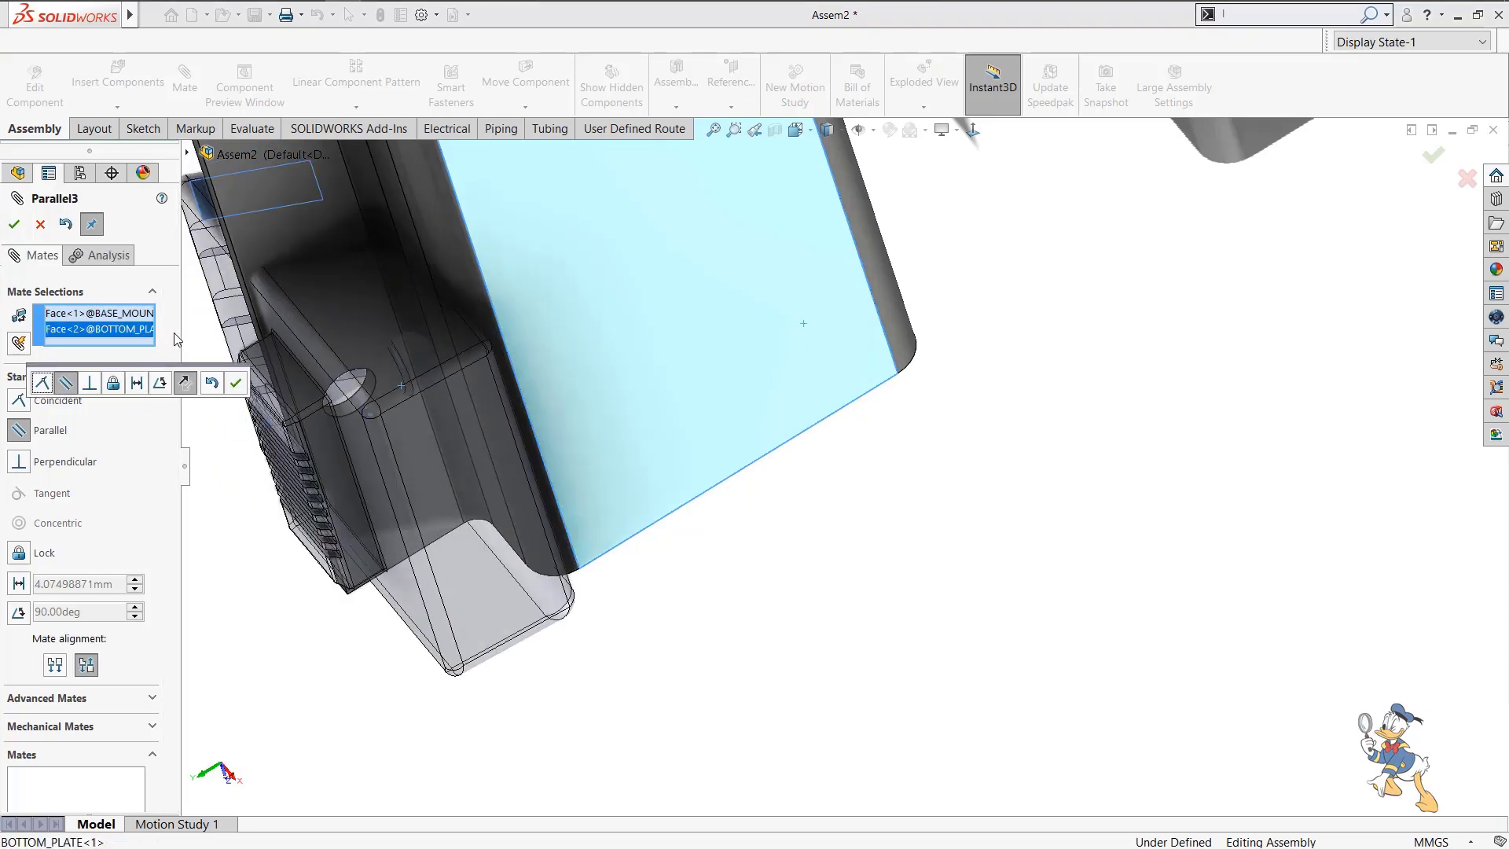
click(184, 382)
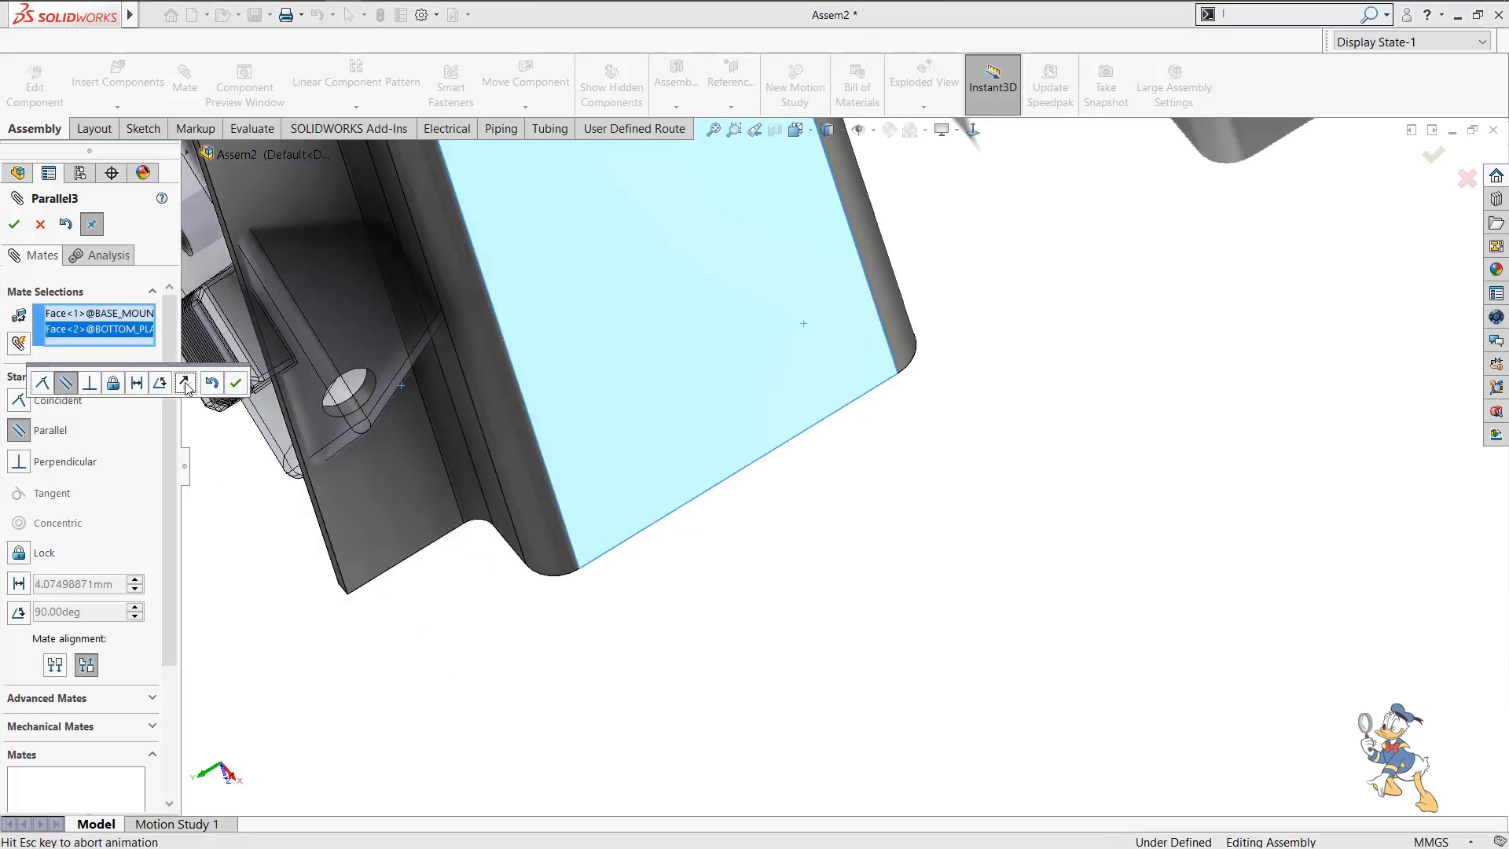
click(234, 384)
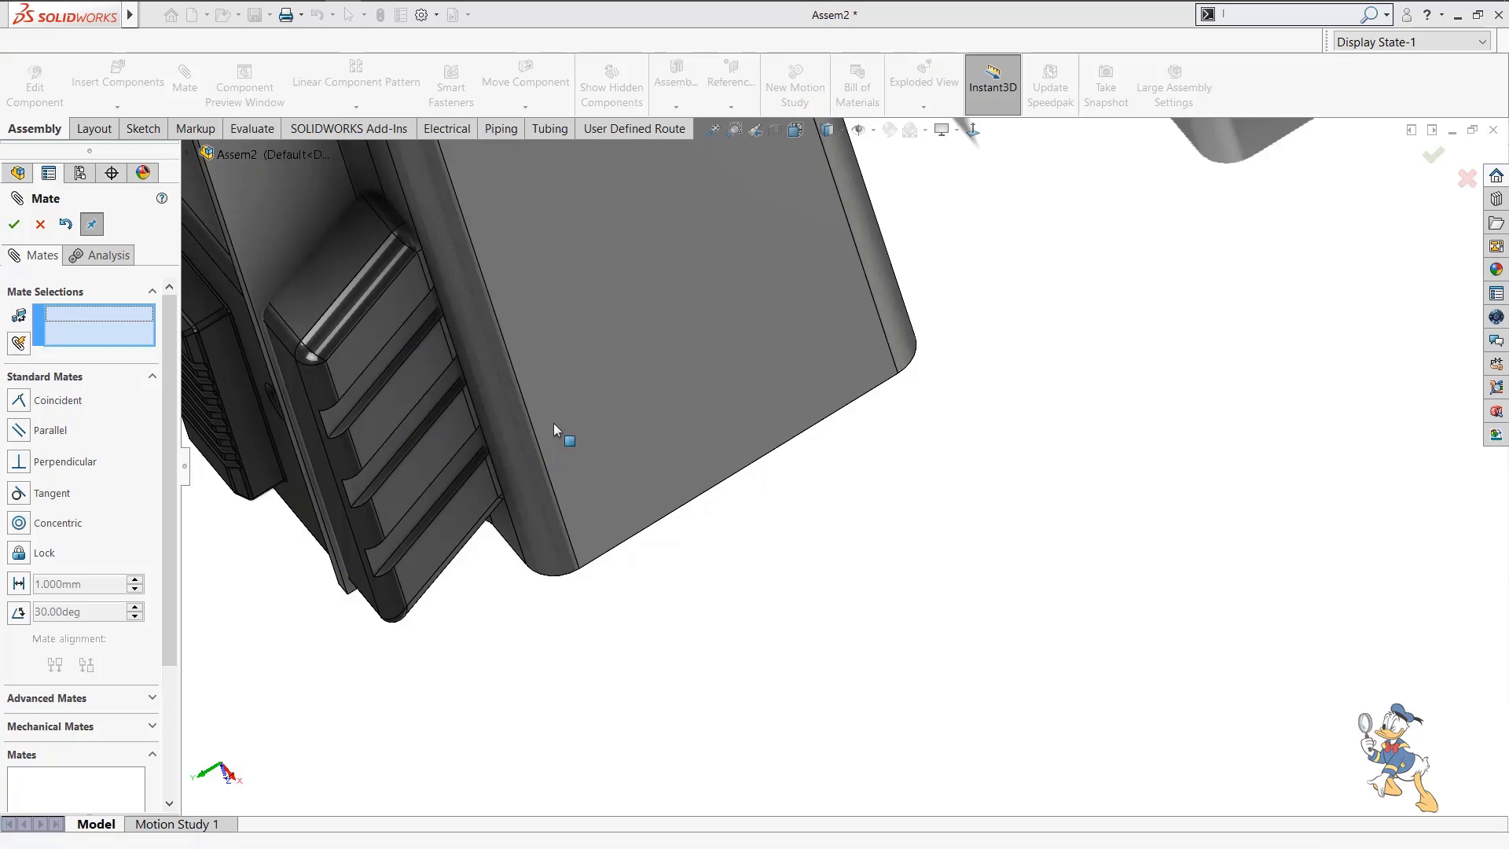
Add a coincident mate between the right-hand base mount's slotted flat face and the plate's underside, and finish mating.
middle_drag(602, 320, 528, 294)
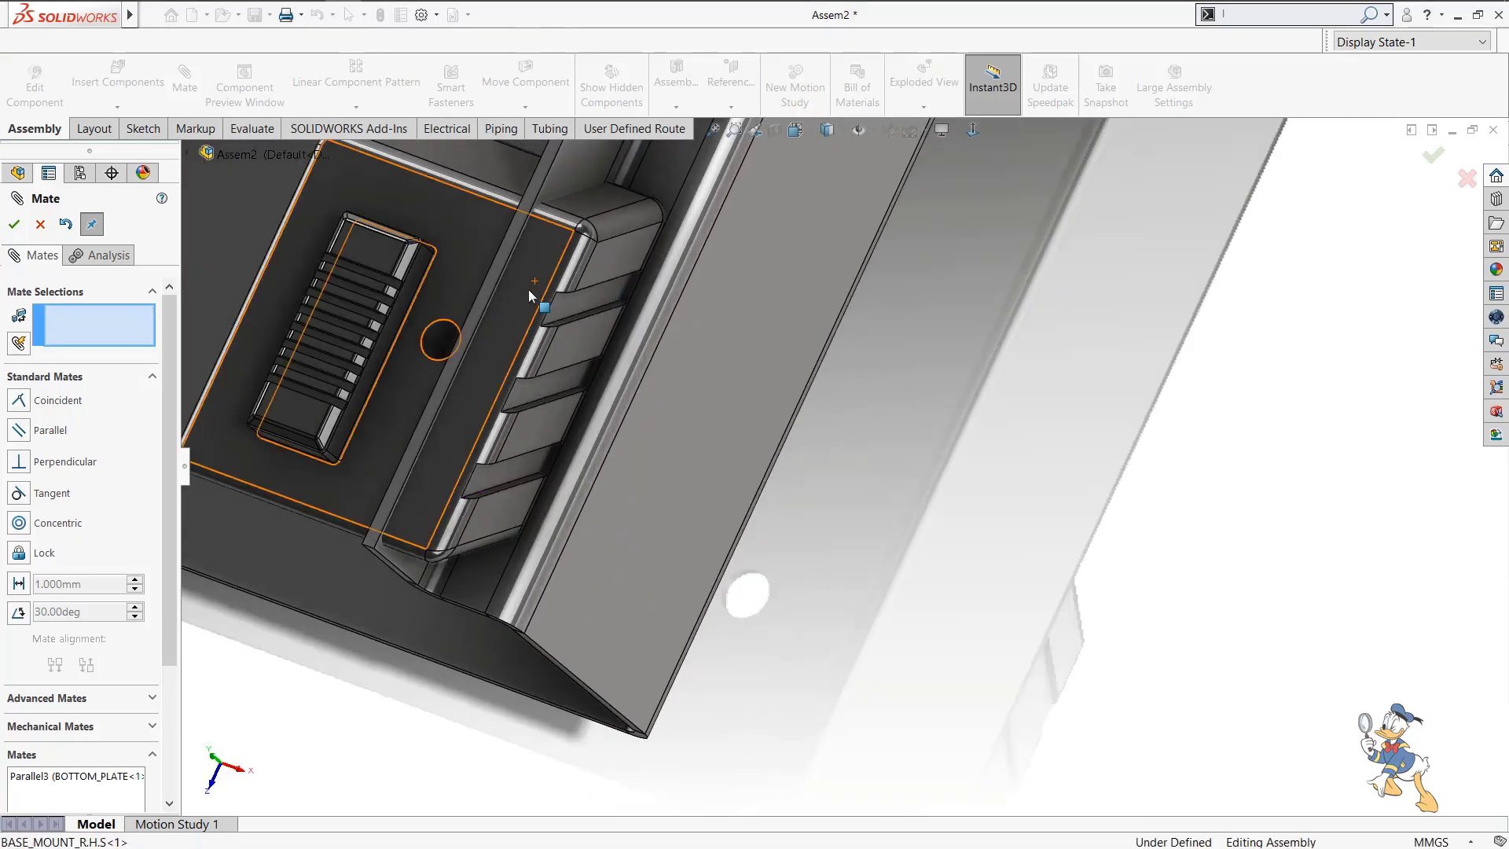
click(538, 286)
scroll(591, 334, up, 3)
scroll(751, 373, up, 3)
middle_drag(778, 311, 691, 621)
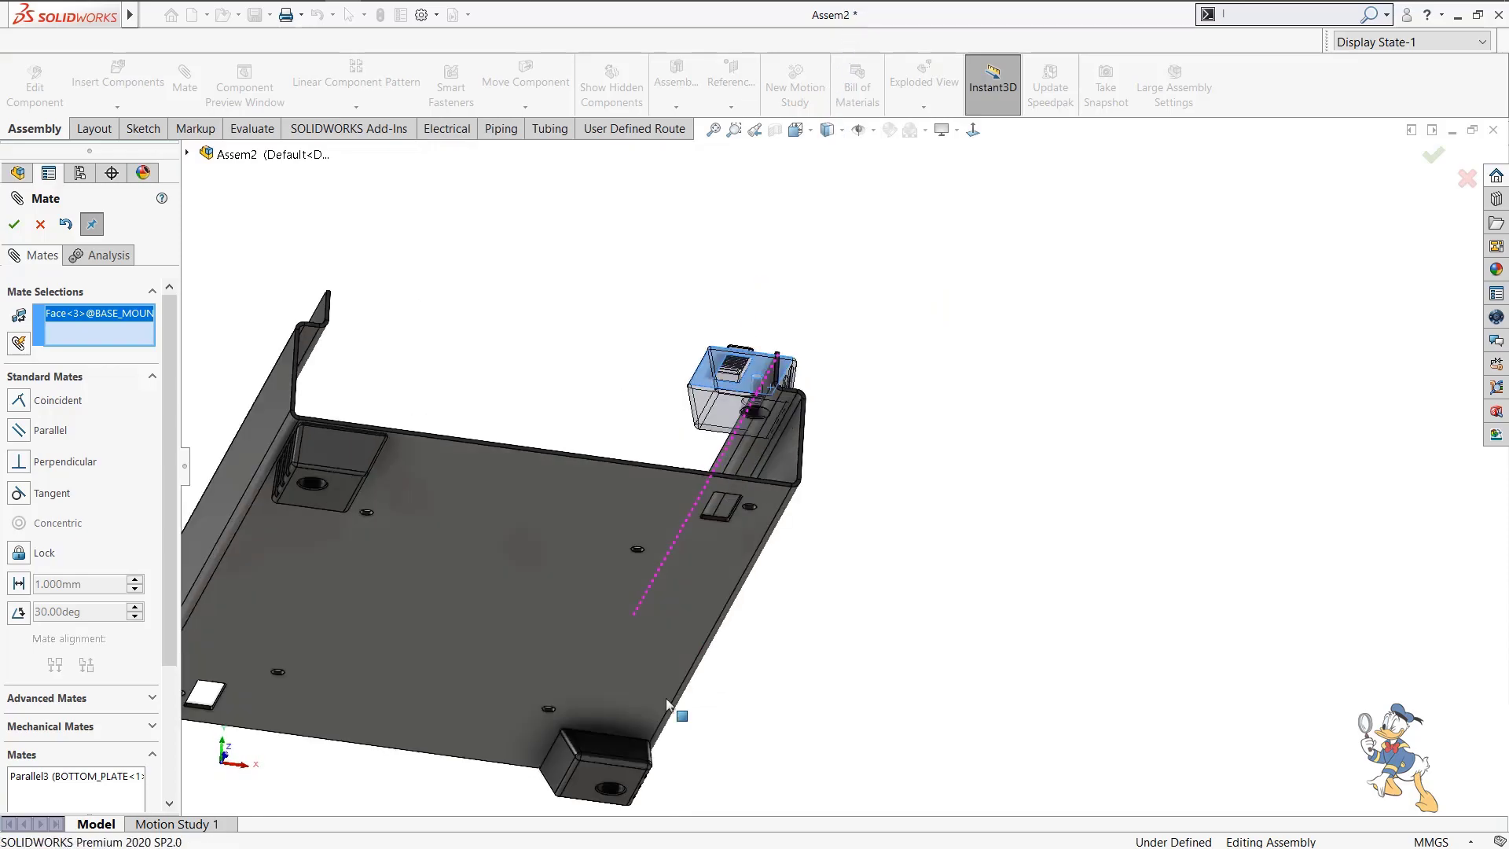
click(673, 603)
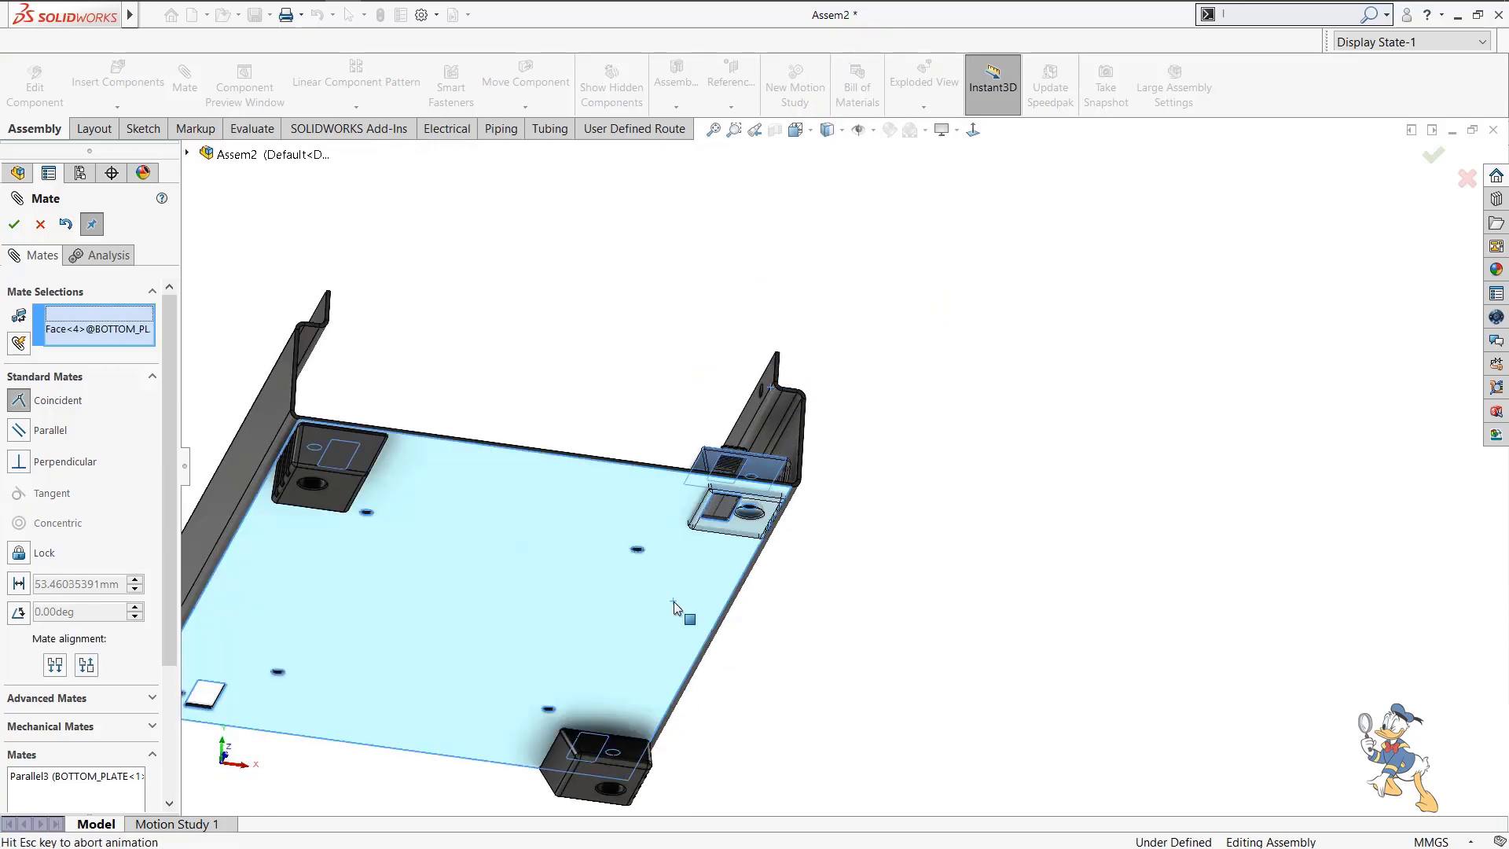
click(14, 224)
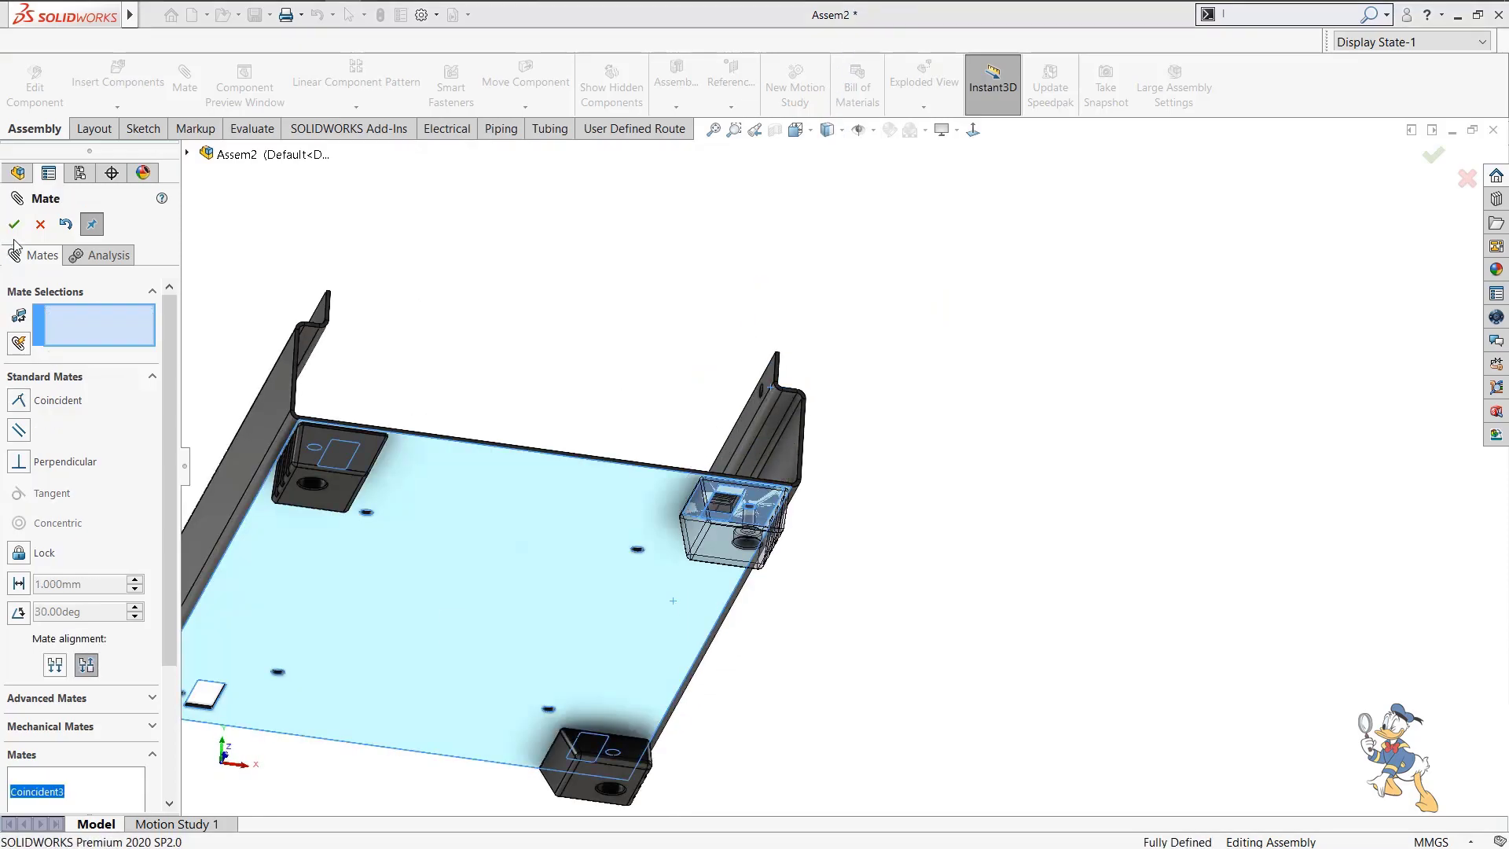
click(40, 224)
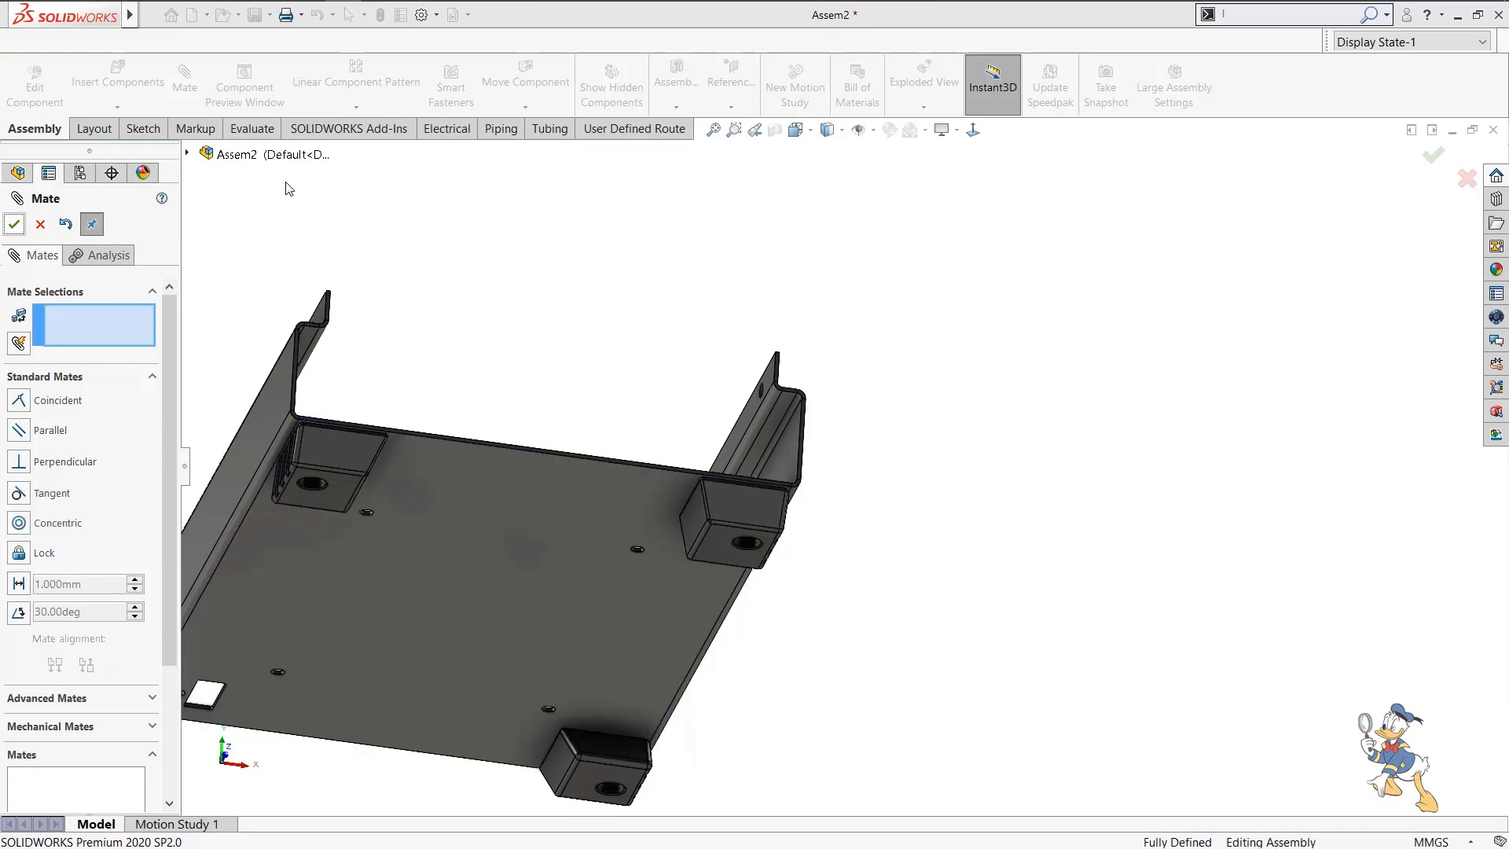
Copy the right-hand base mount with its mates to the last empty corner, using that corner's round hole, the adjacent side flange and the plate's underside.
click(117, 106)
click(134, 185)
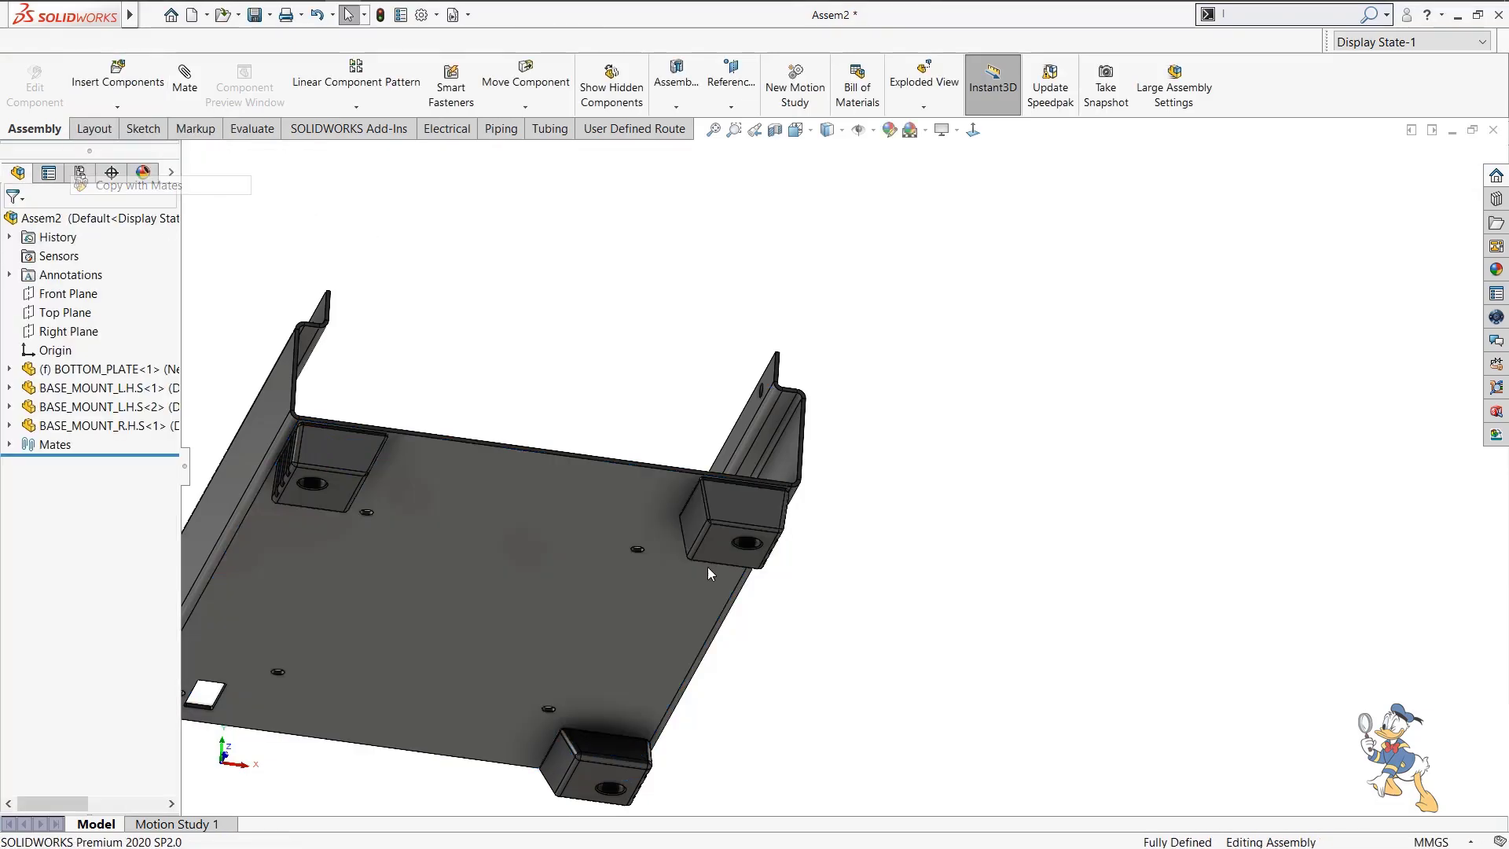
click(792, 567)
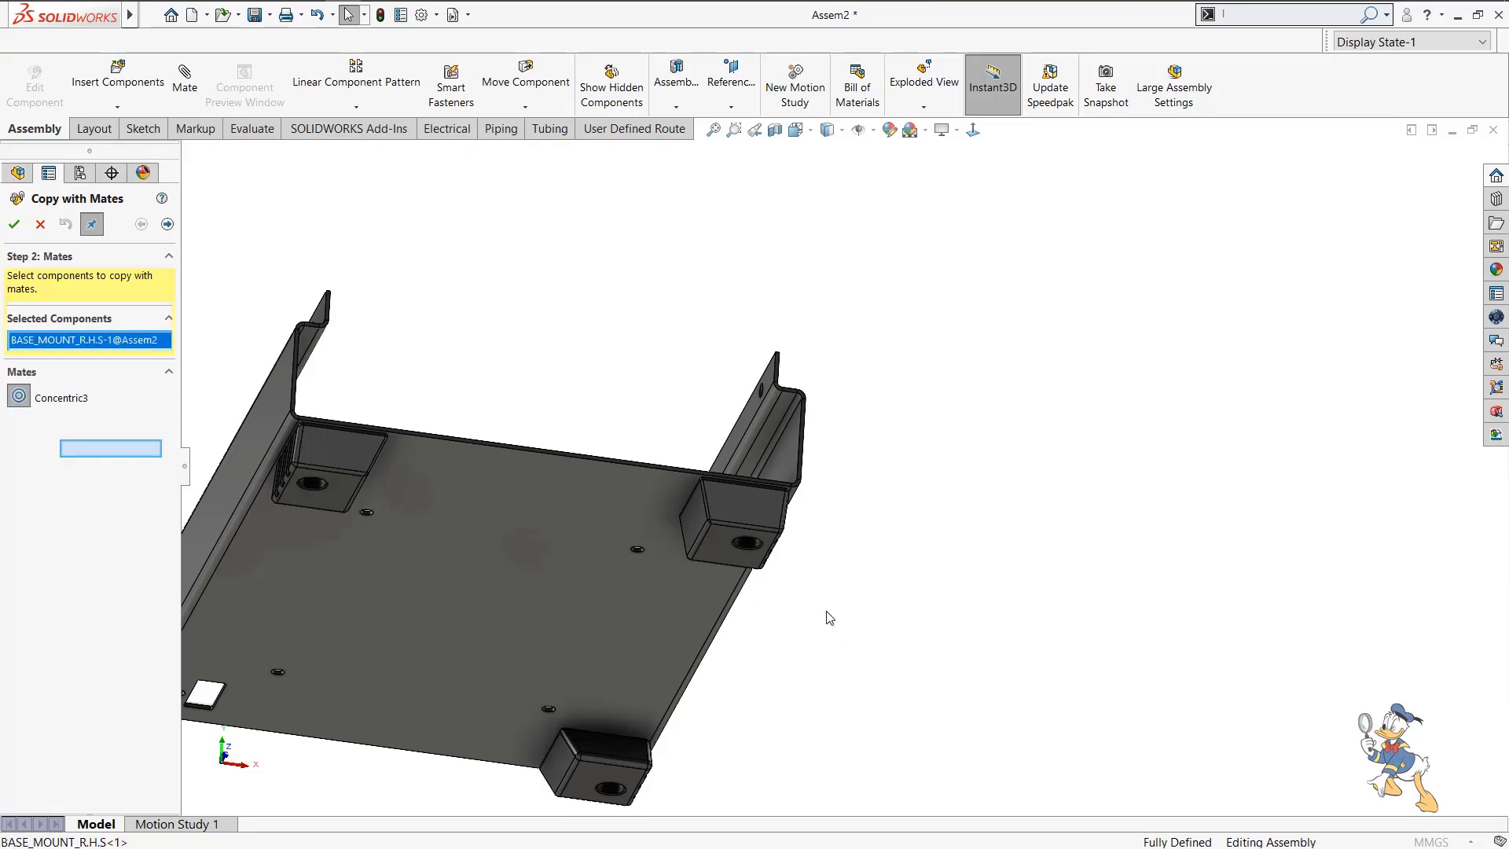
scroll(526, 565, down, 10)
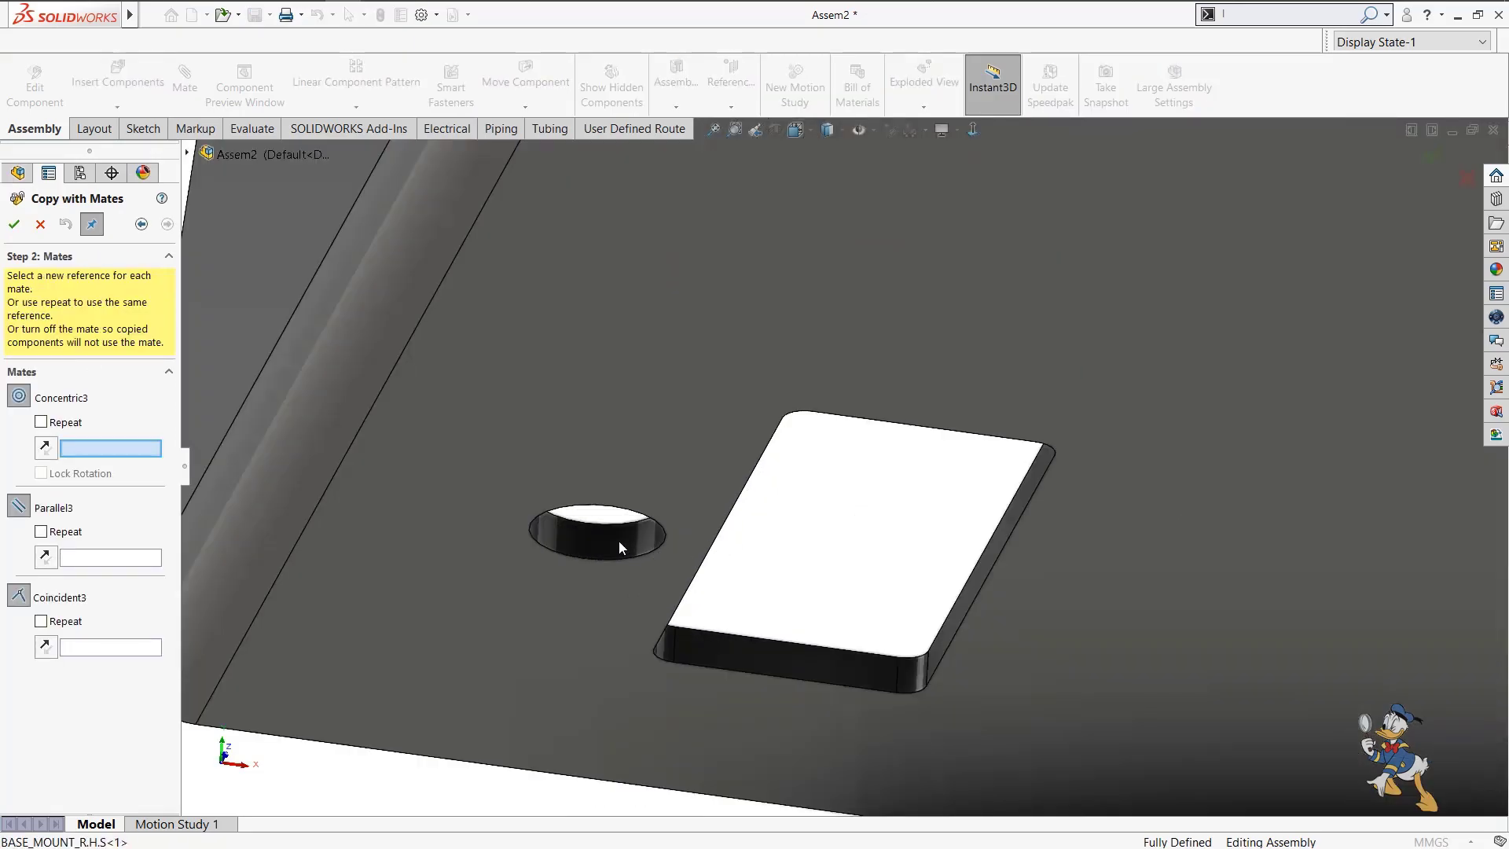
click(611, 539)
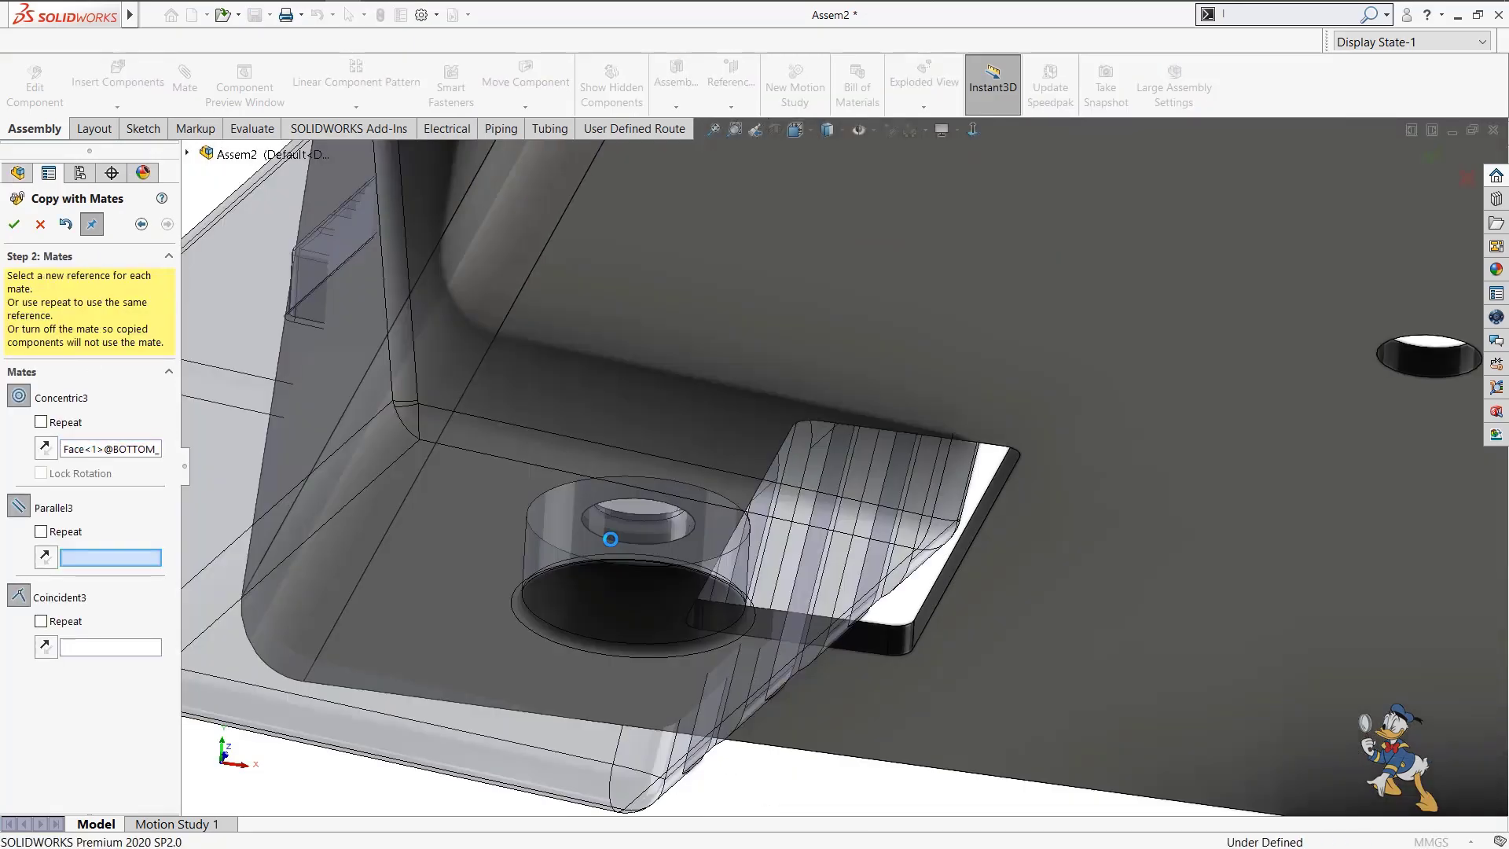
click(462, 173)
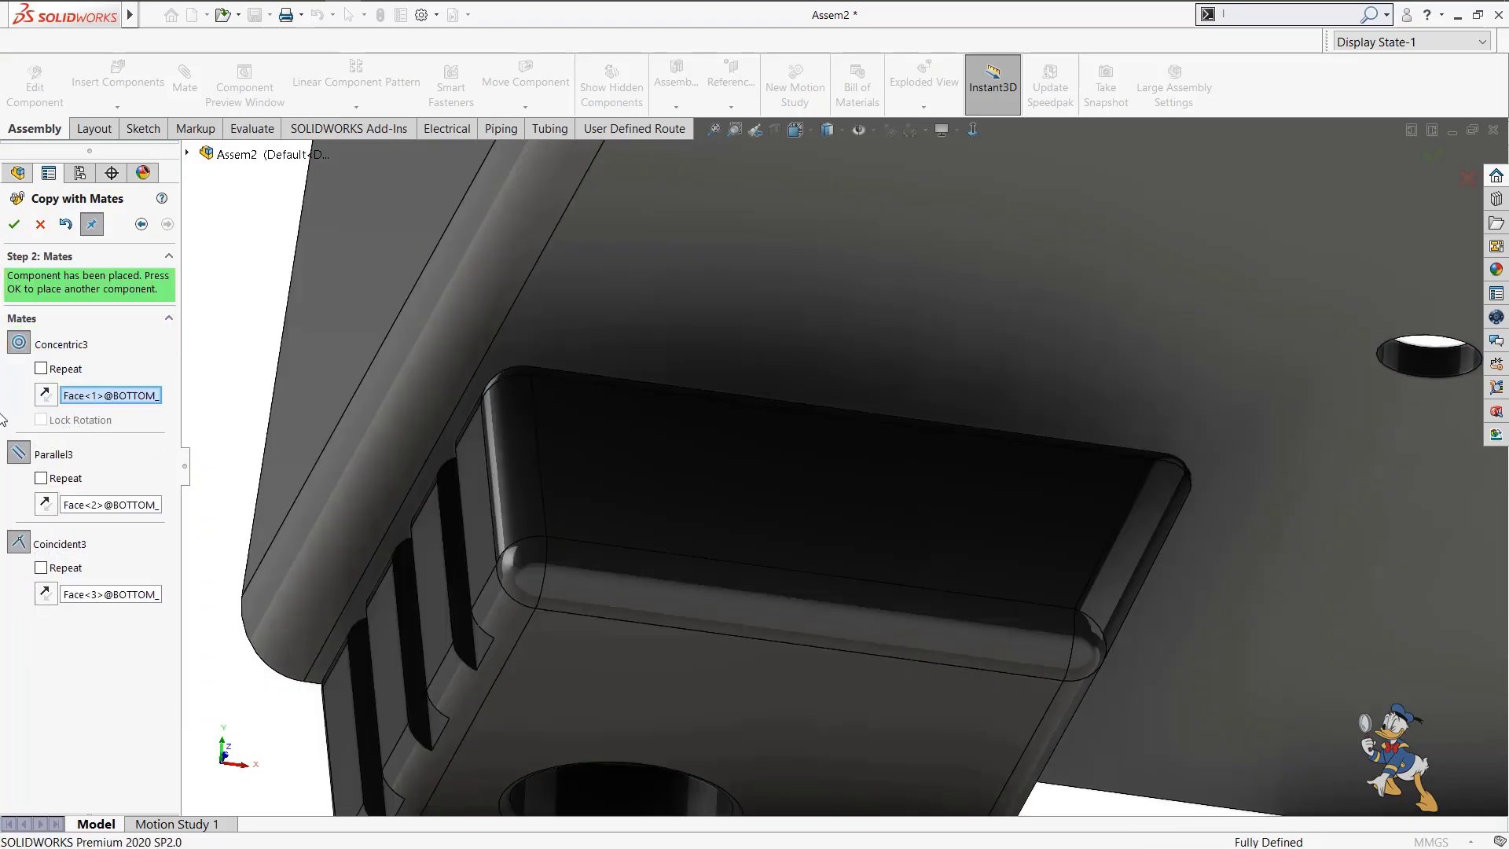
click(15, 224)
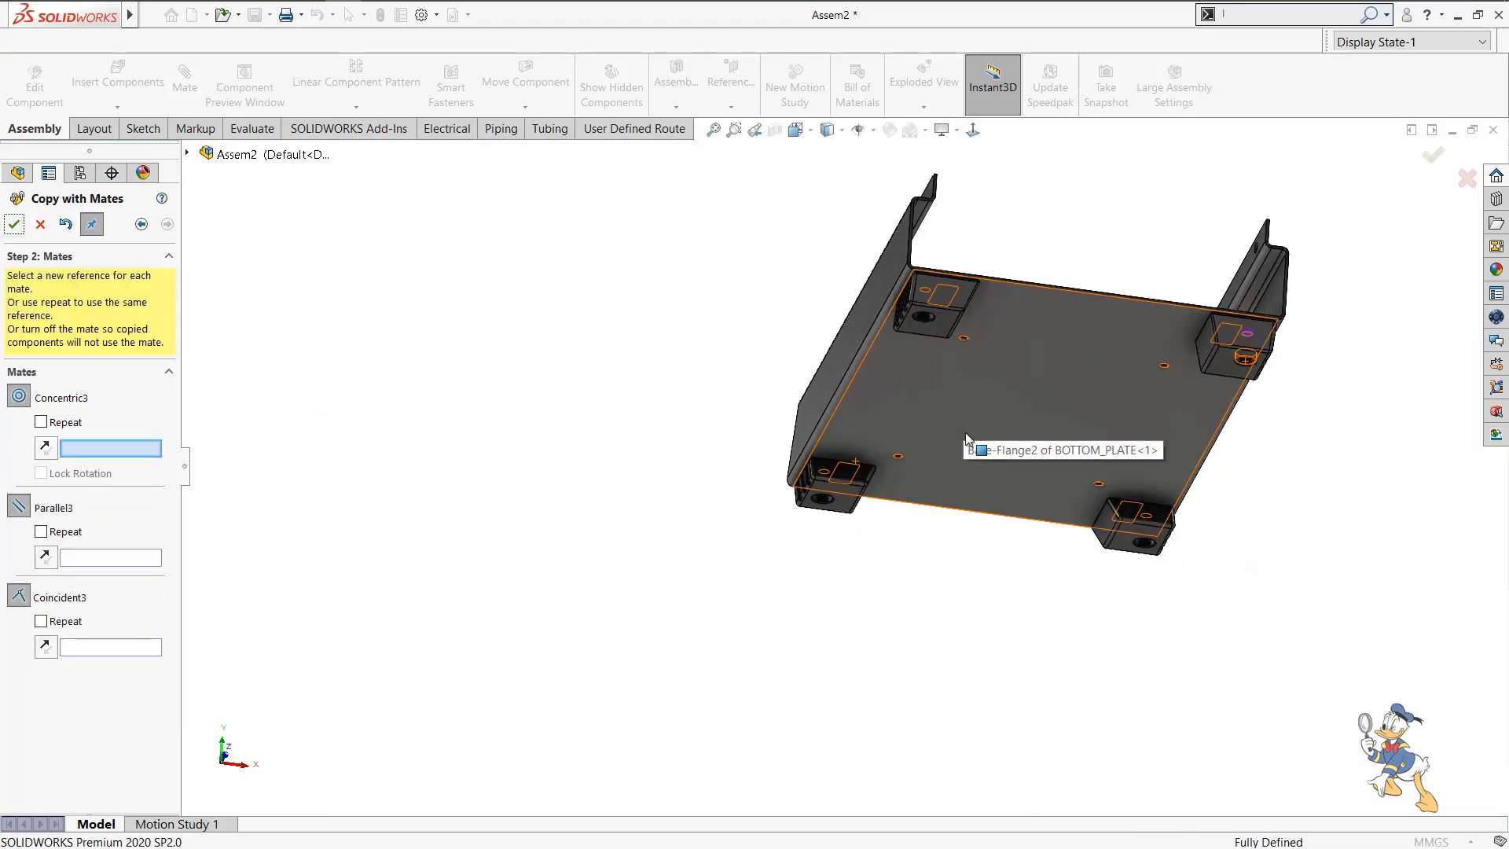
middle_drag(613, 407, 799, 578)
scroll(918, 426, down, 6)
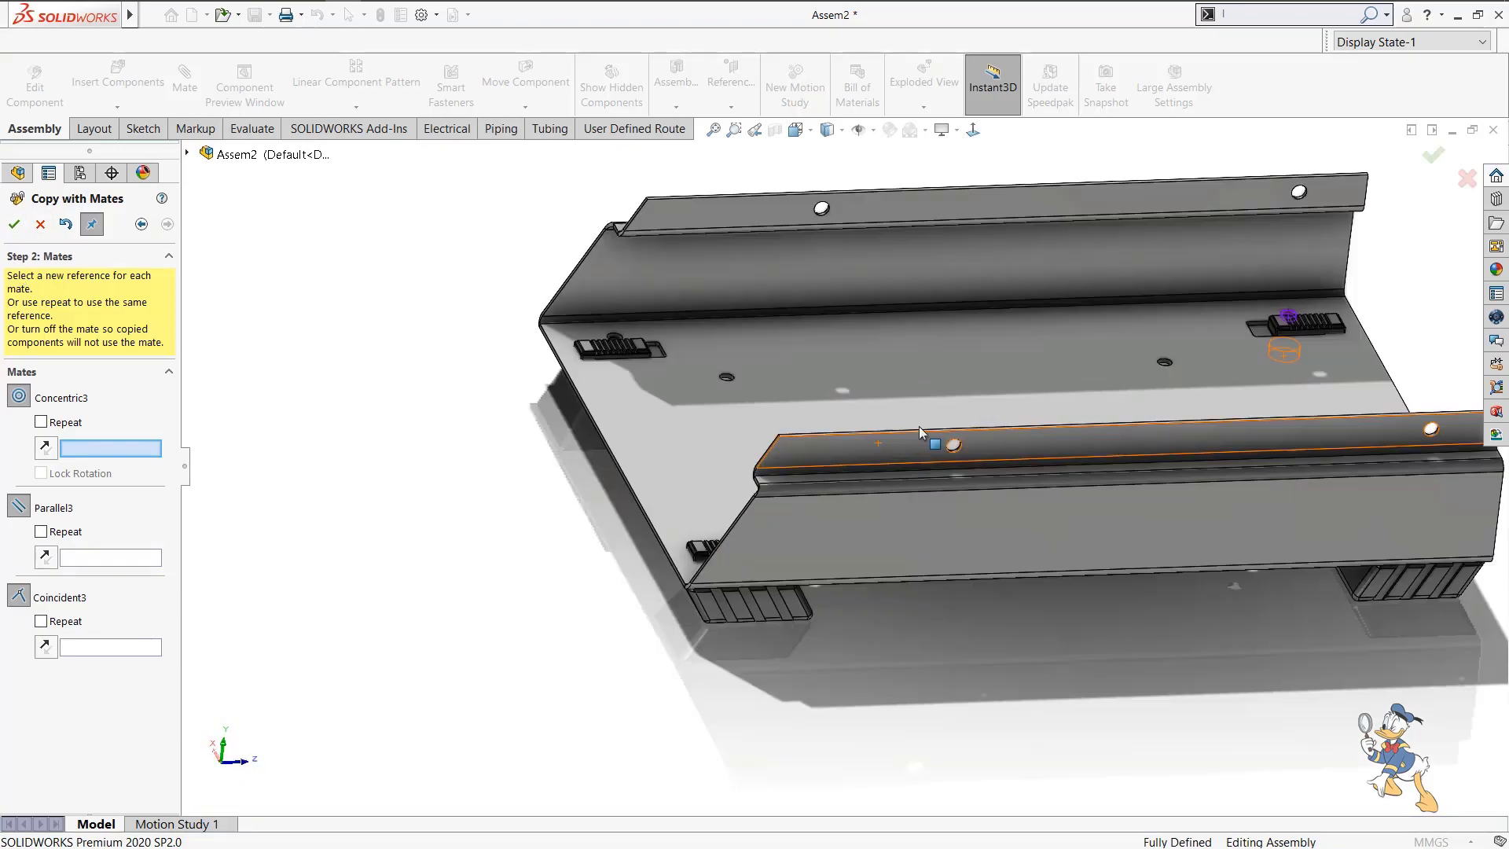
middle_drag(918, 426, 811, 464)
scroll(935, 587, up, 4)
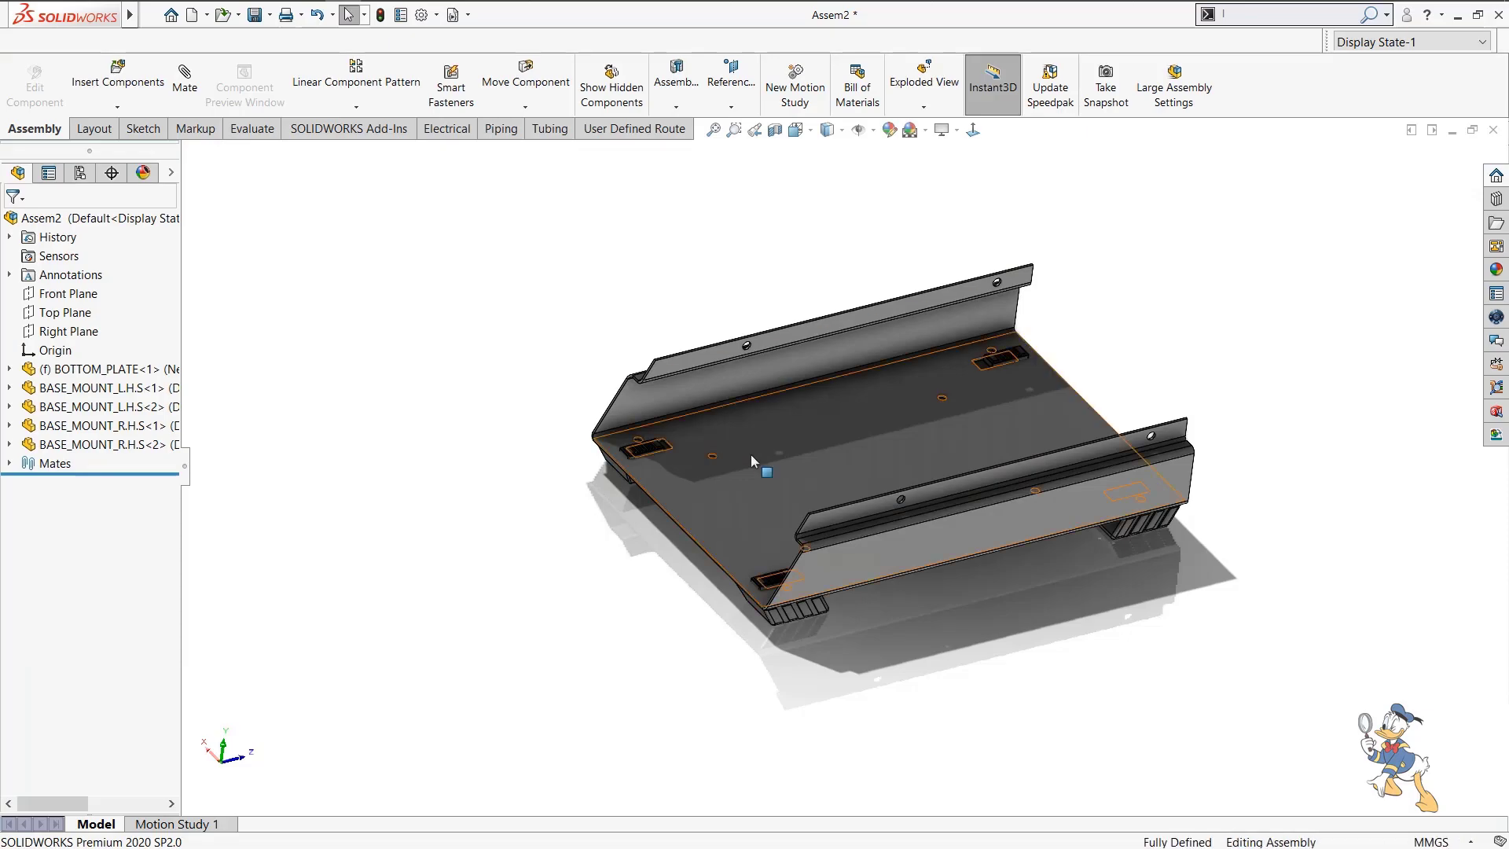
Insert the Heating Assembly from the Medic folder at the assembly origin.
click(150, 85)
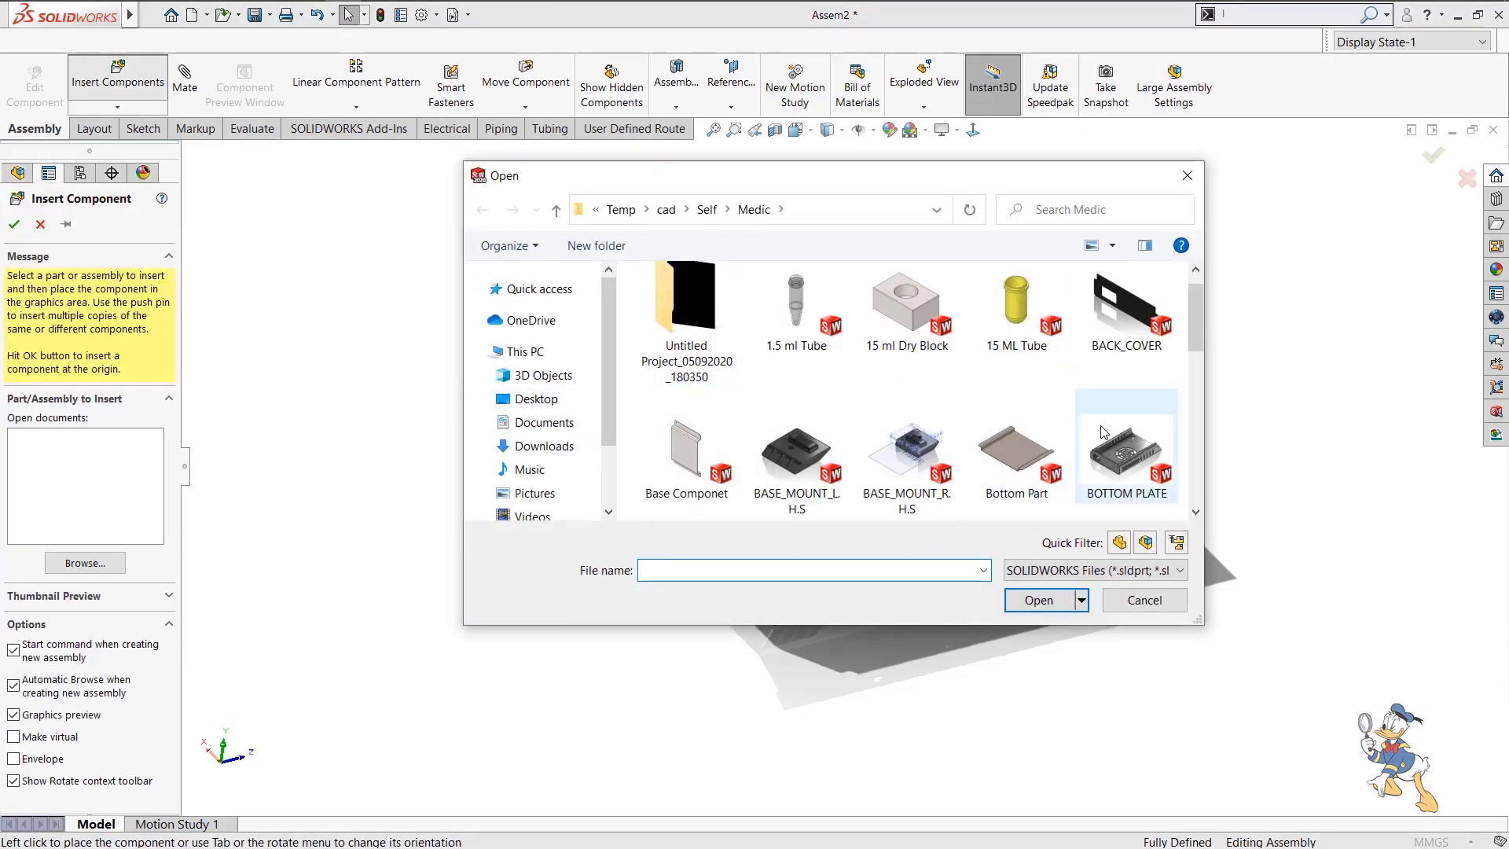
scroll(998, 452, down, 3)
click(1126, 330)
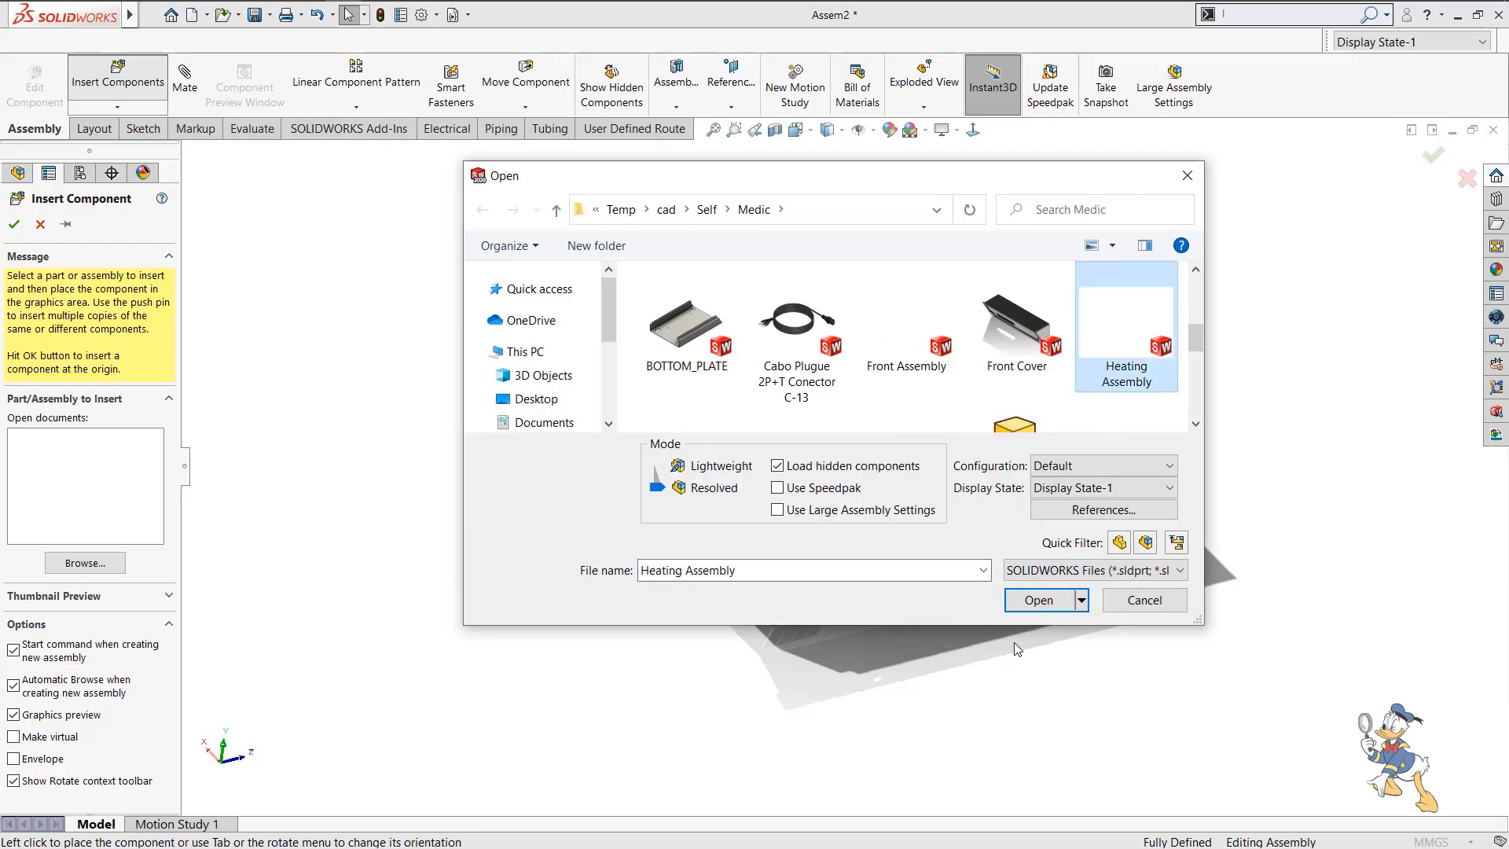
click(1037, 600)
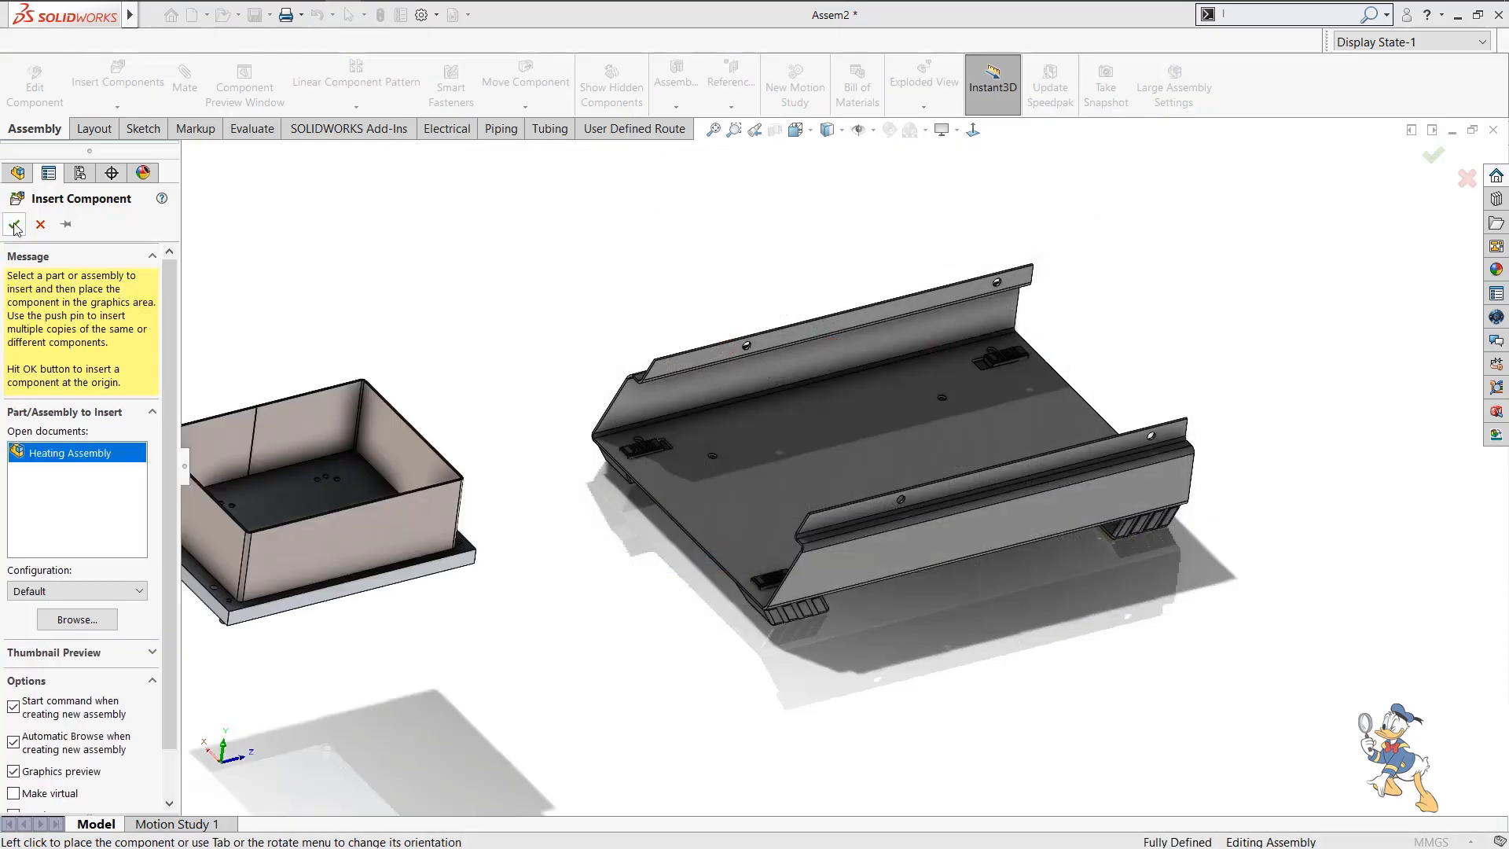
click(14, 226)
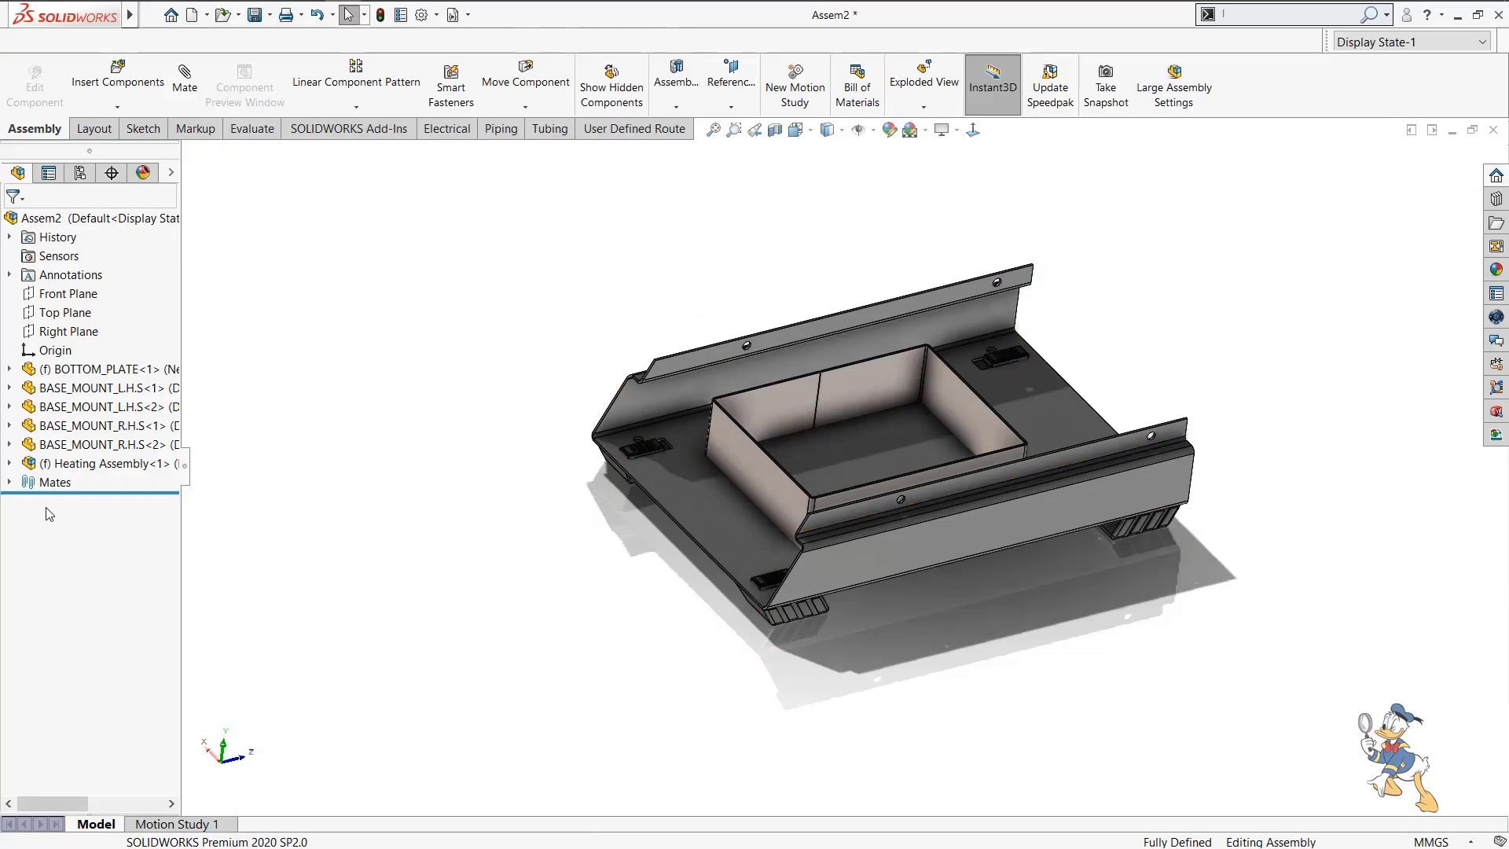
Float the Heating Assembly and move it freely above the bottom plate.
right_click(67, 472)
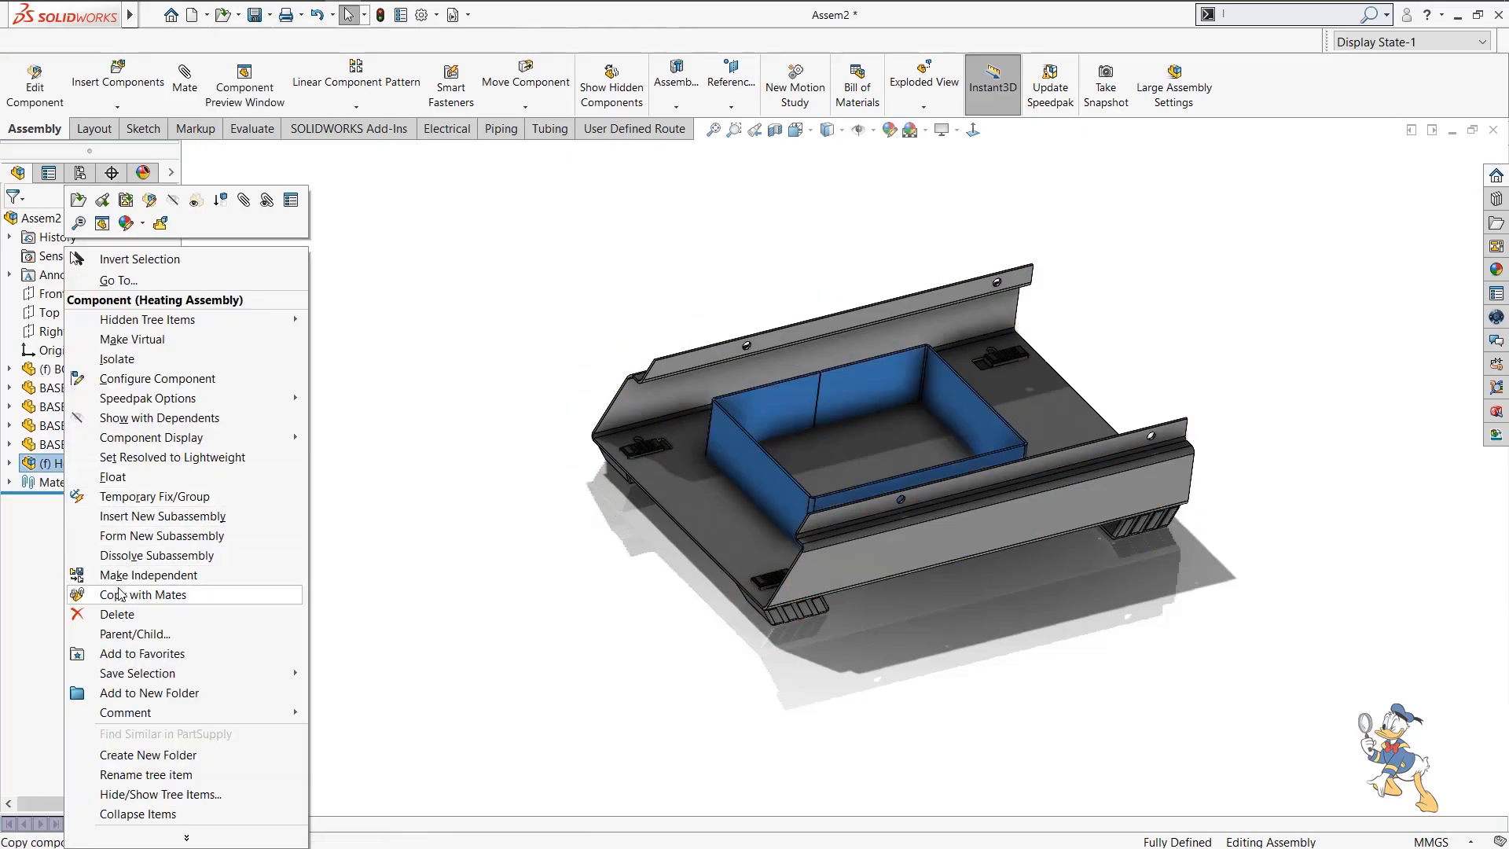
click(116, 480)
scroll(861, 421, down, 5)
scroll(860, 421, down, 2)
scroll(668, 504, up, 4)
drag(610, 403, 732, 154)
Add a concentric mate between one heating plate spacer's cylindrical face and the matching inner hole of the bottom plate.
middle_drag(738, 372, 1067, 246)
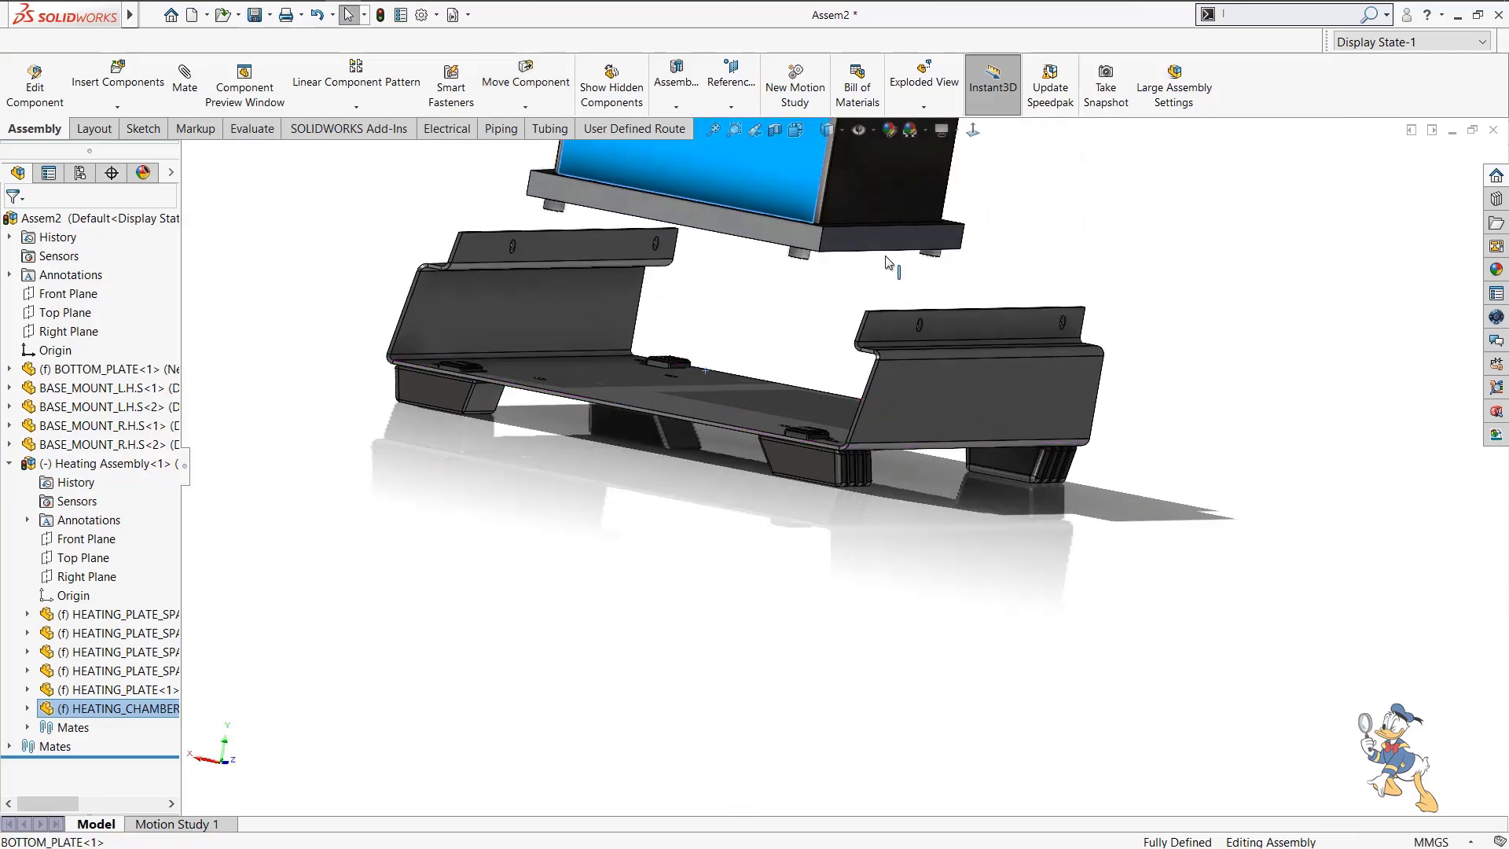
click(989, 246)
scroll(801, 277, down, 3)
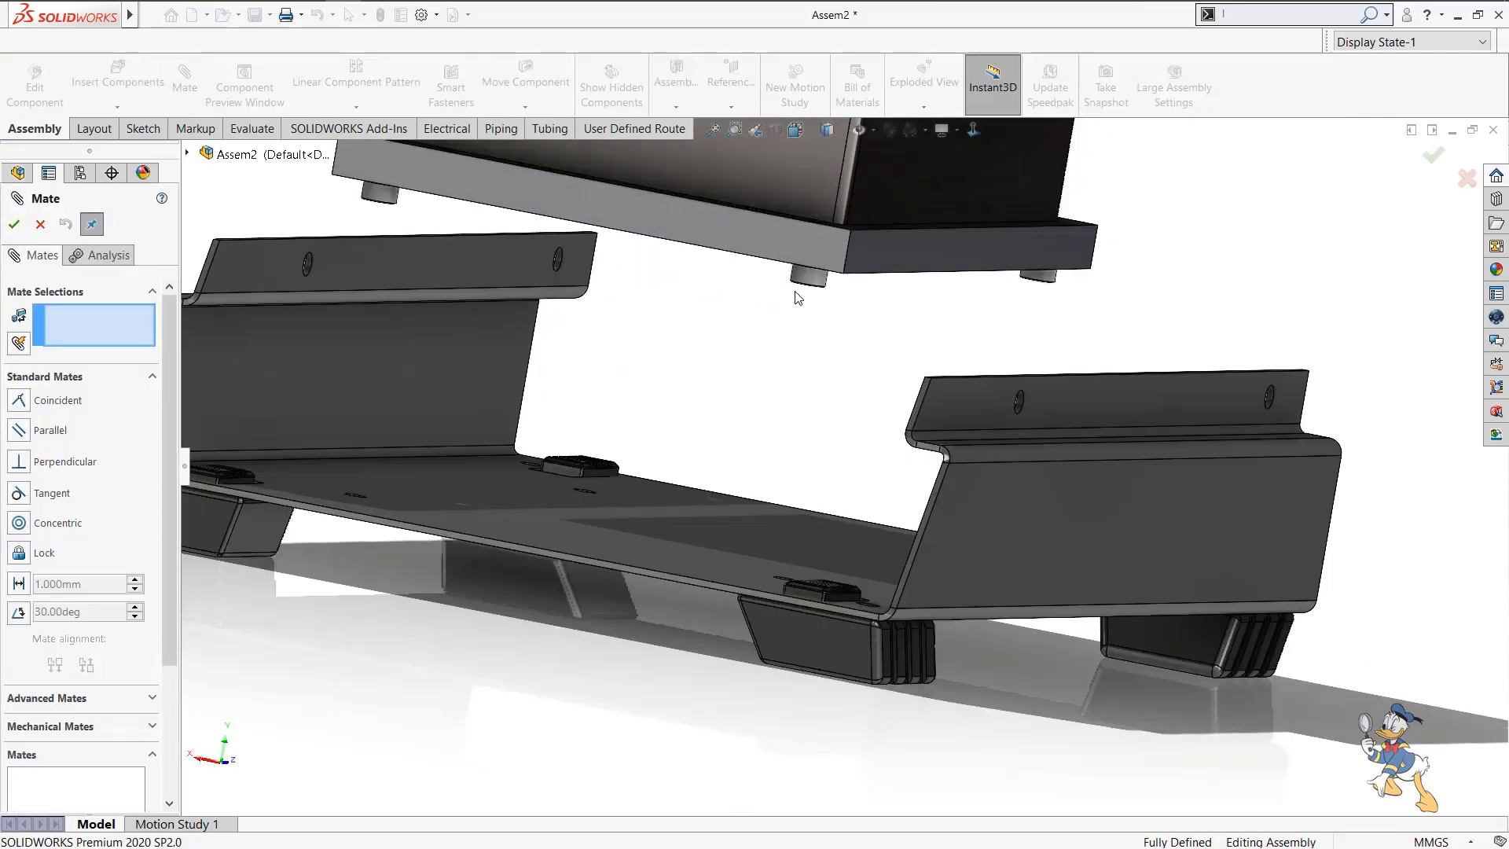
click(809, 281)
scroll(800, 487, down, 10)
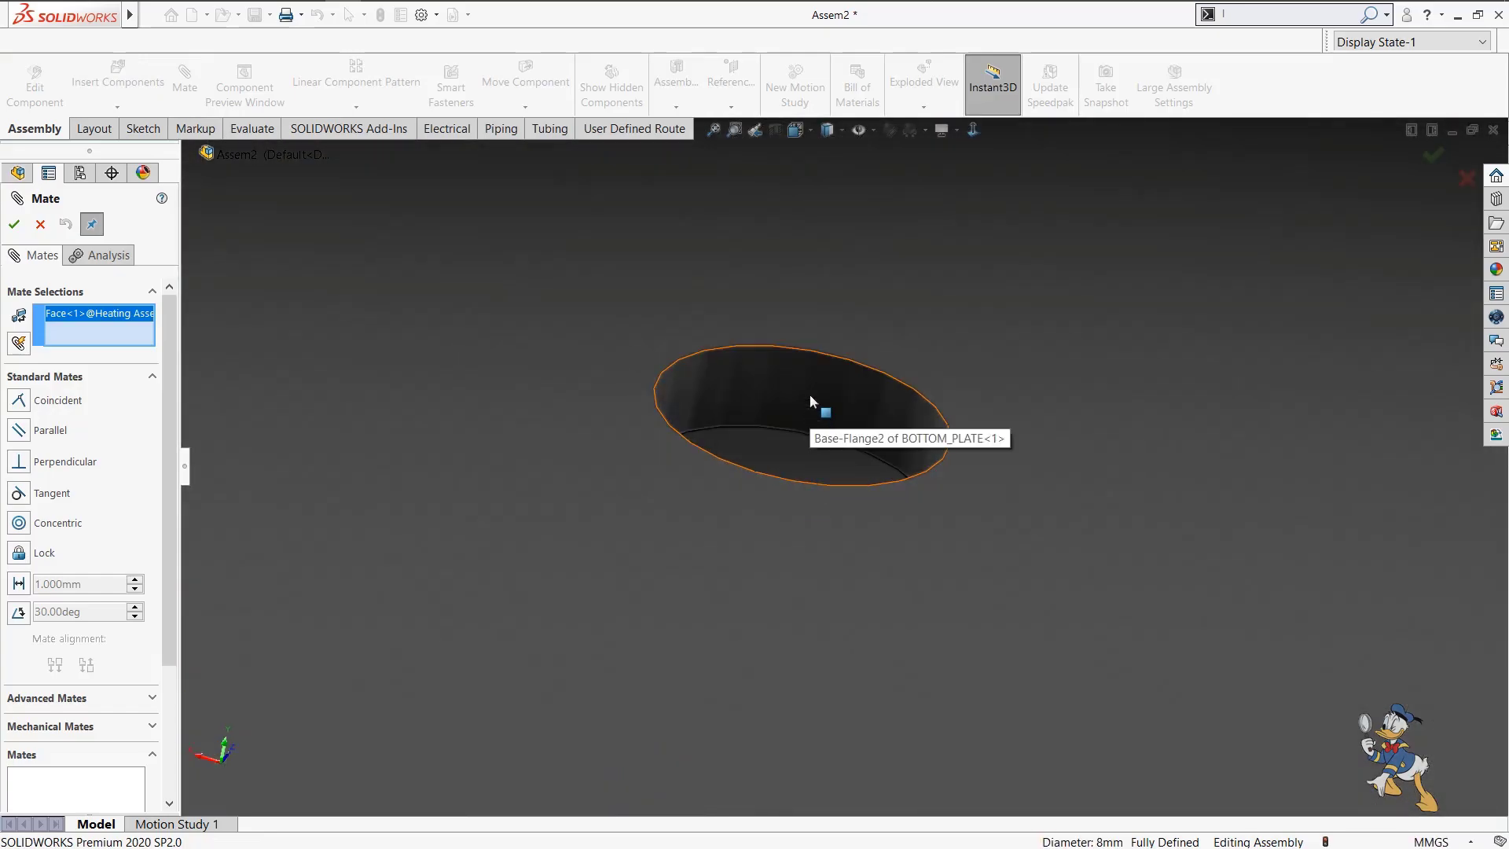
click(810, 397)
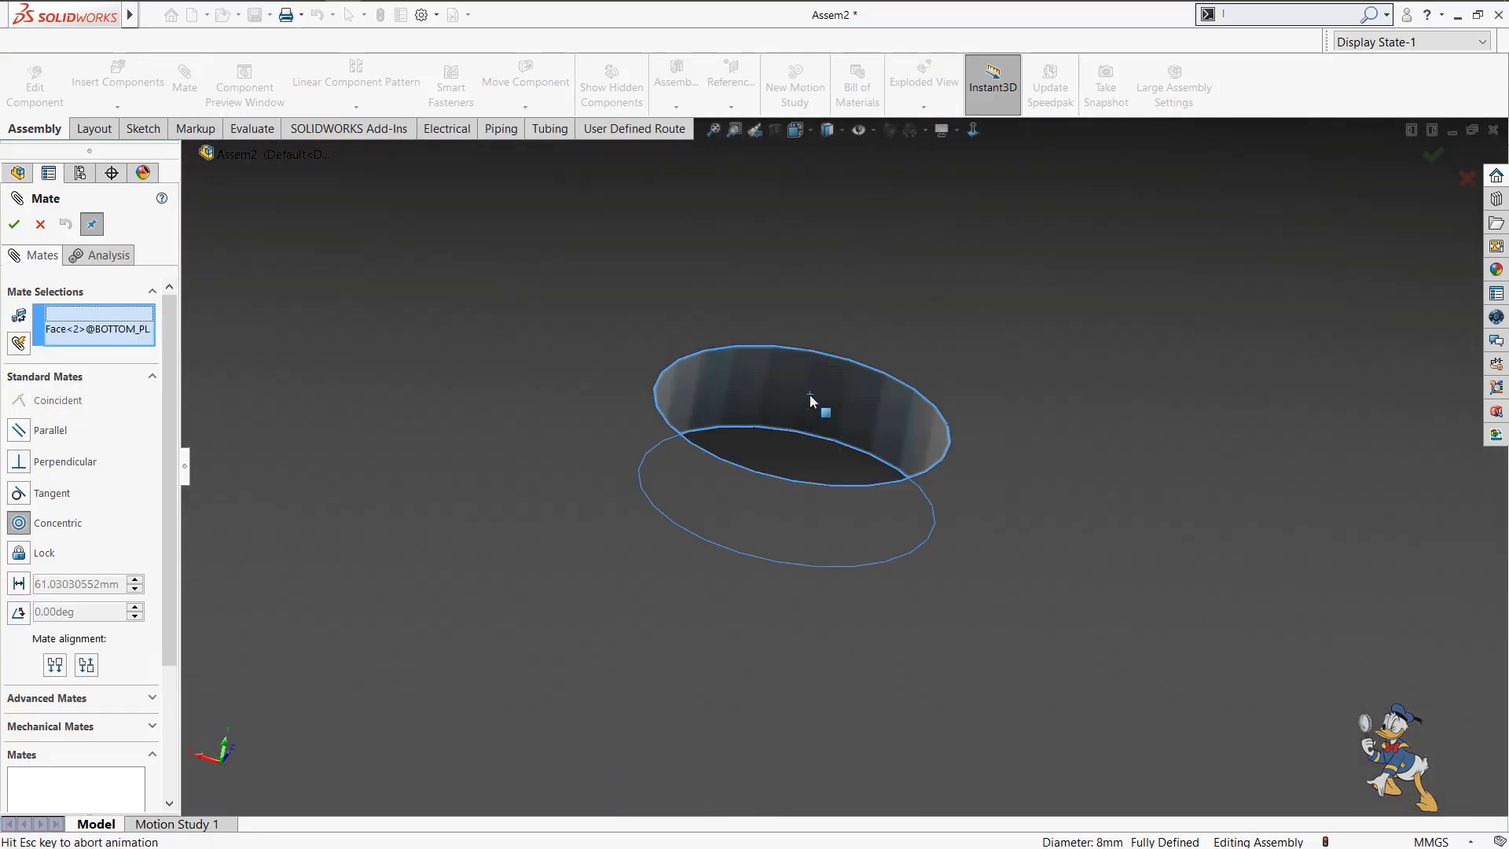
scroll(786, 506, up, 3)
click(1053, 419)
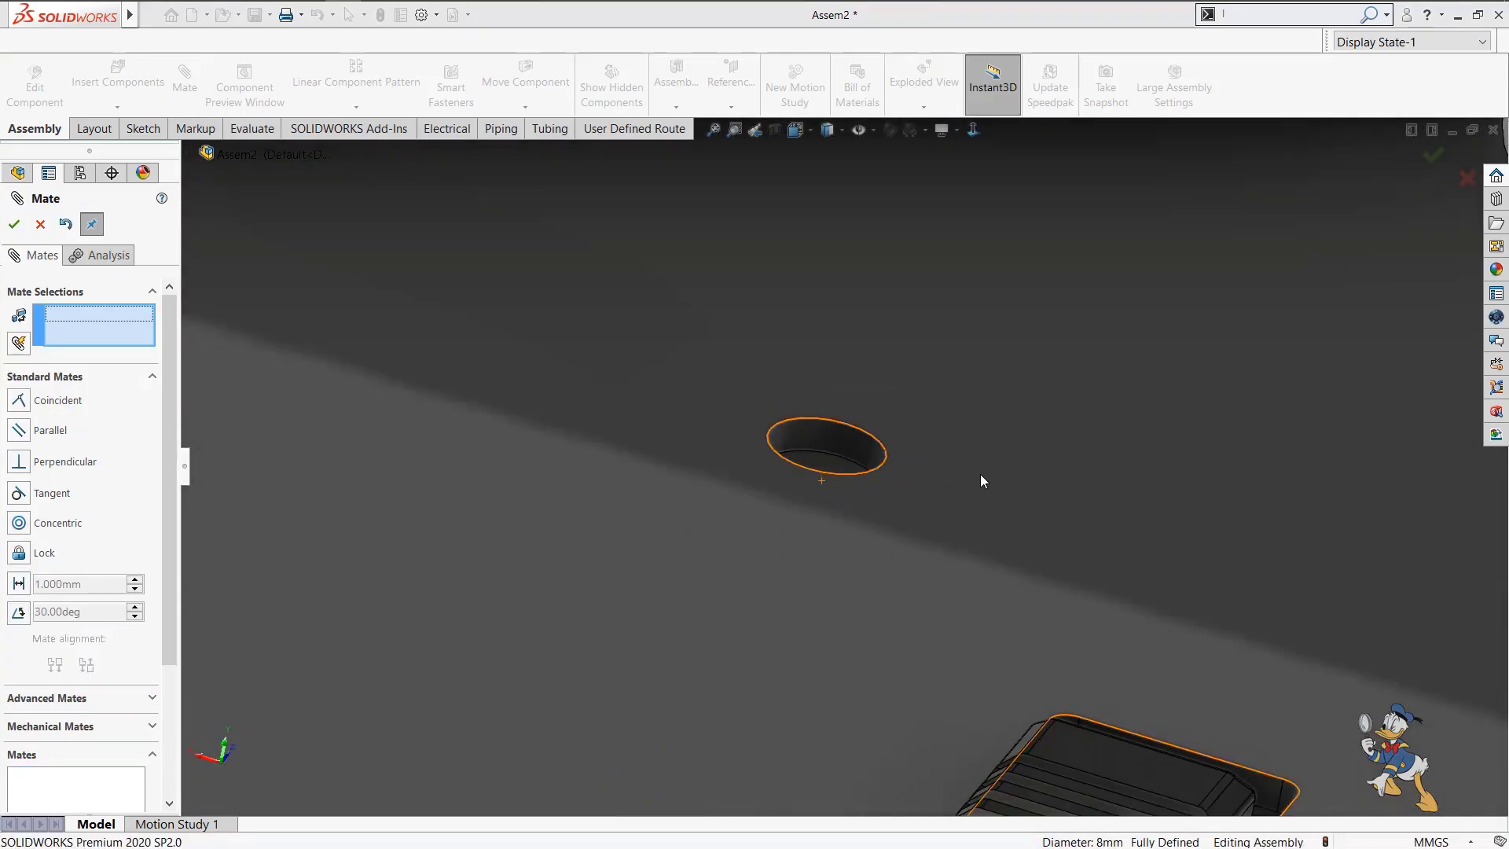
Add a concentric mate between a second heating plate spacer and its corresponding inner hole in the bottom plate.
scroll(822, 473, up, 5)
scroll(517, 201, down, 5)
click(515, 202)
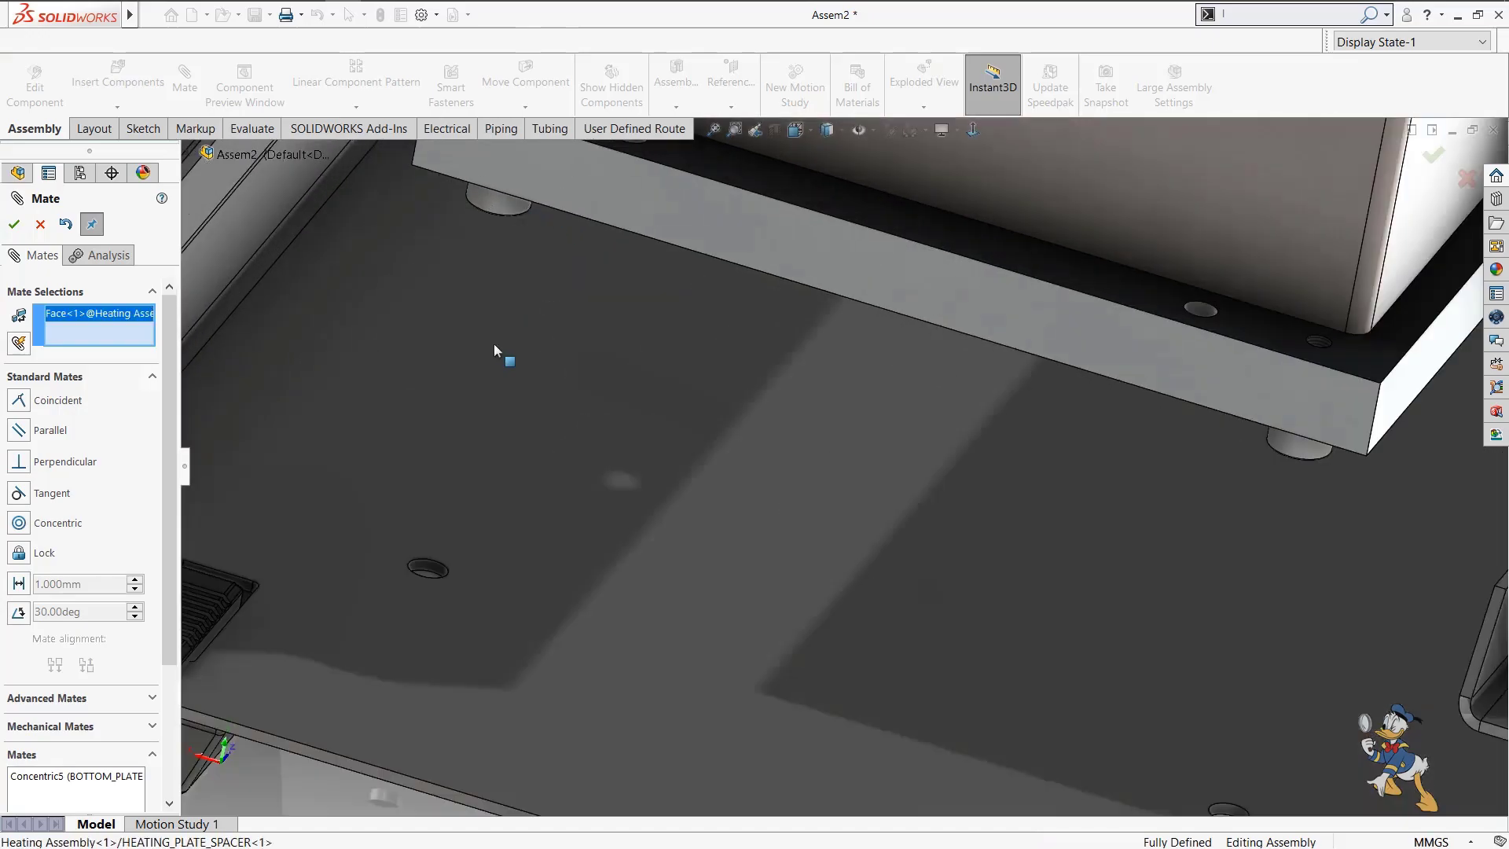
scroll(451, 569, down, 10)
click(688, 356)
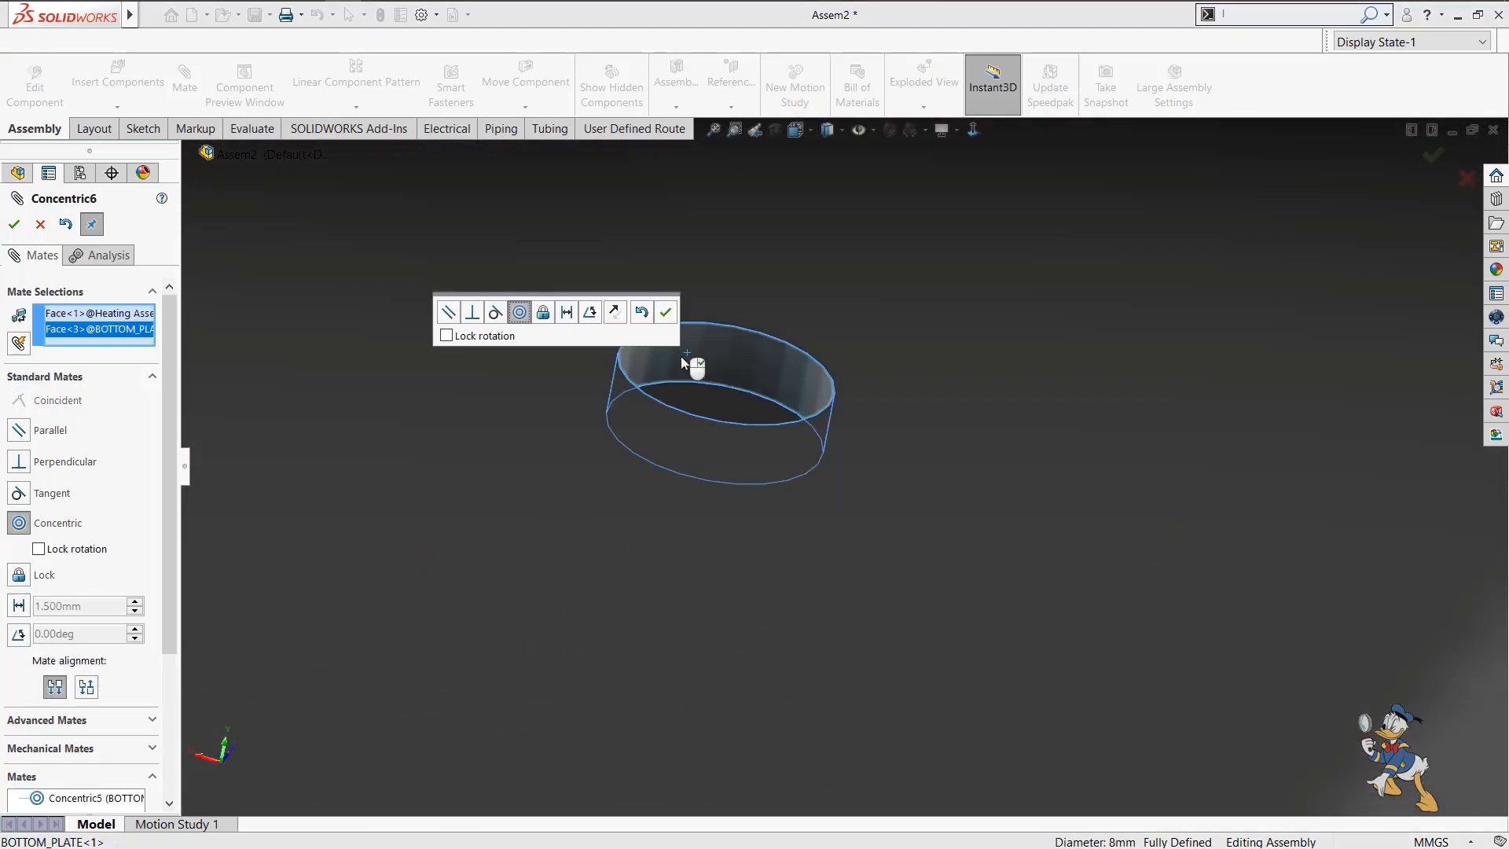
click(667, 313)
Add a coincident mate between the bottom plate's upper face and a spacer's lower end face, and finish mating.
click(788, 494)
scroll(888, 558, up, 10)
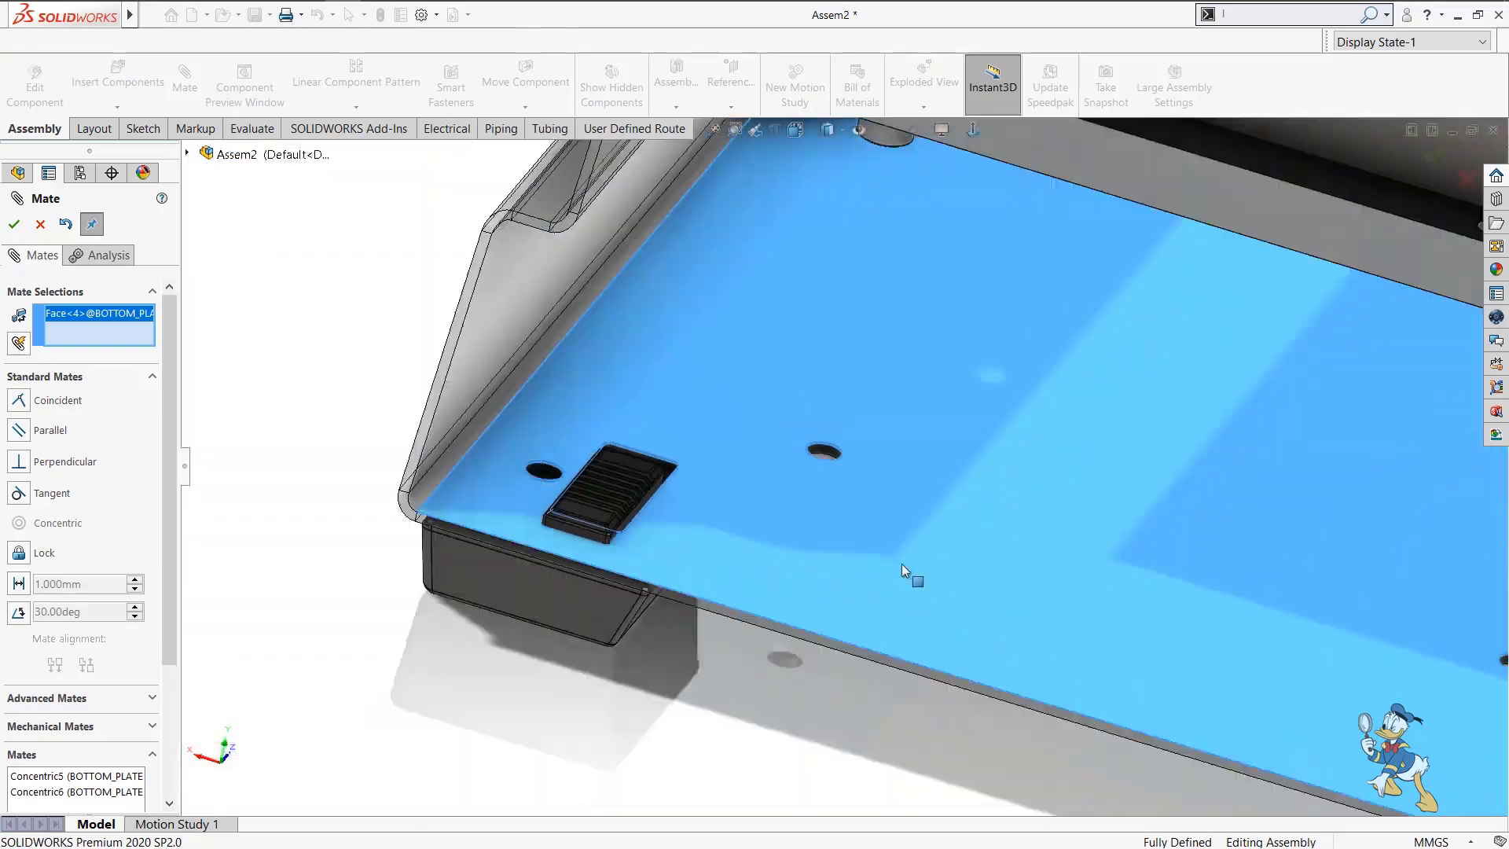
middle_drag(899, 472, 865, 419)
scroll(839, 495, down, 7)
scroll(793, 625, down, 5)
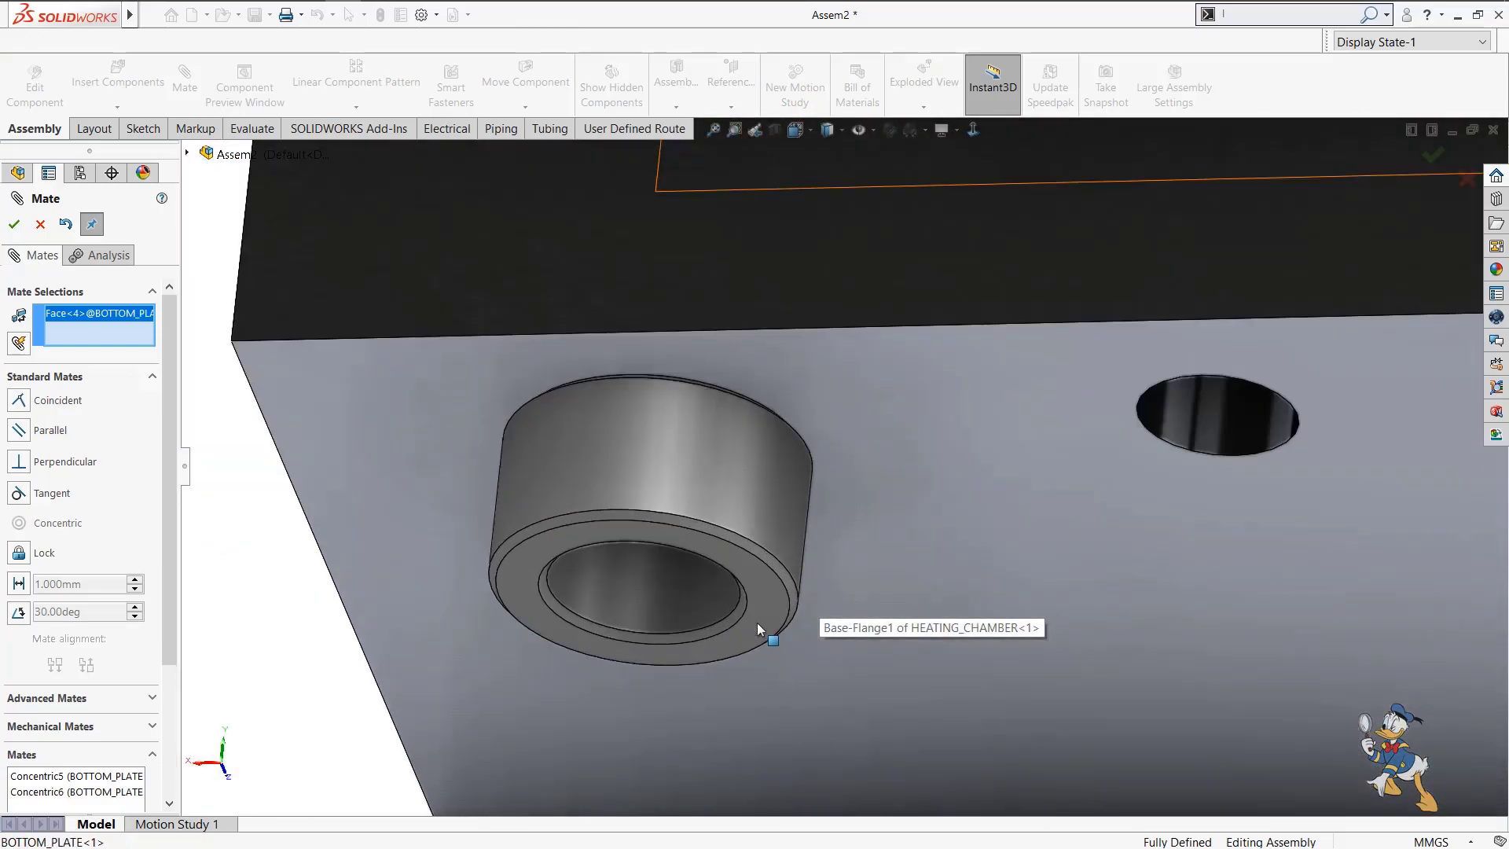
click(758, 611)
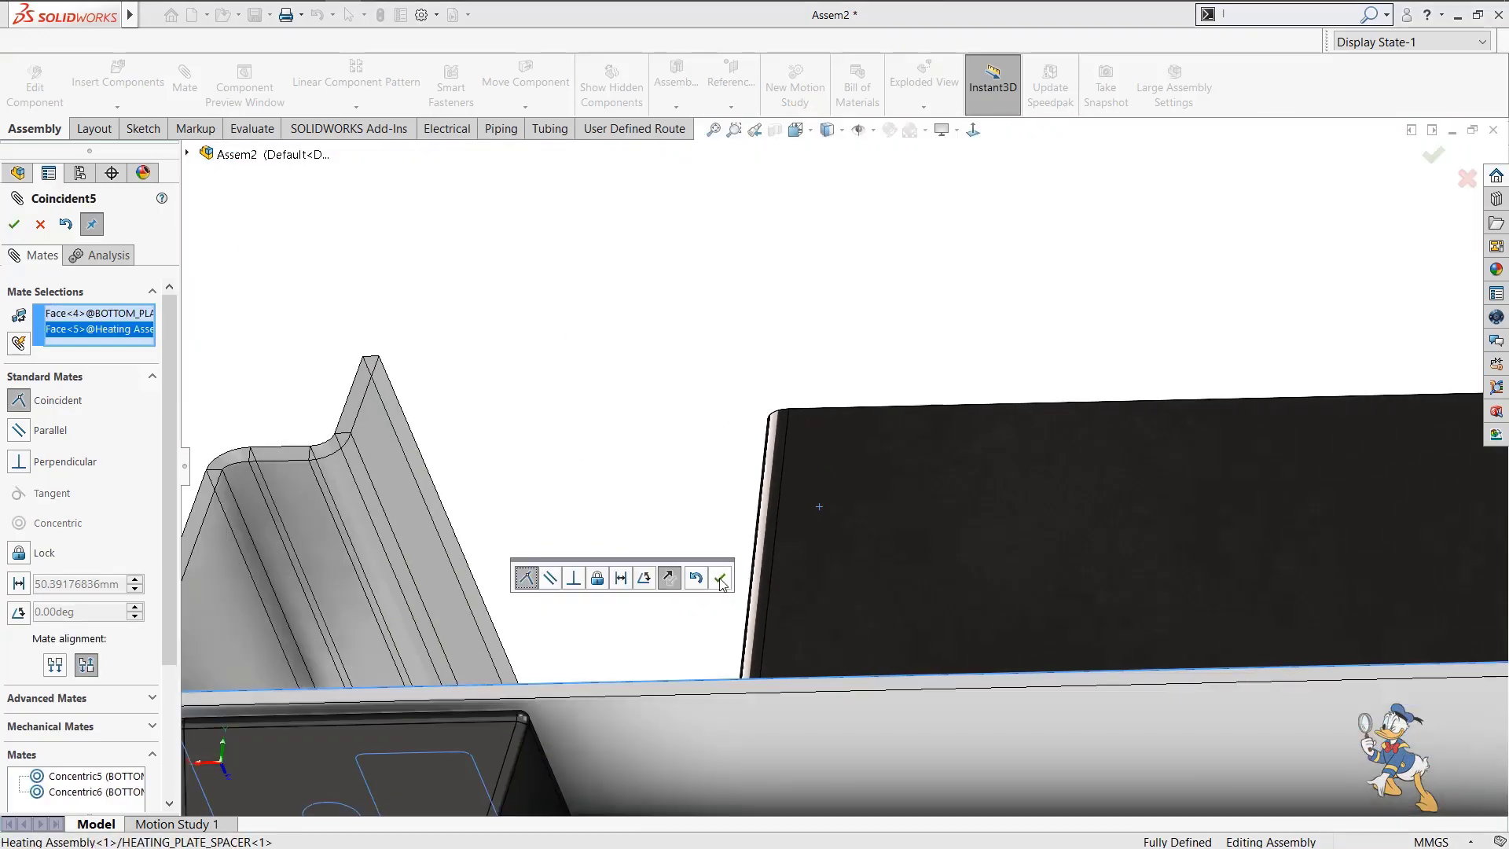
click(720, 578)
scroll(741, 521, up, 5)
middle_drag(869, 539, 814, 748)
scroll(927, 536, up, 4)
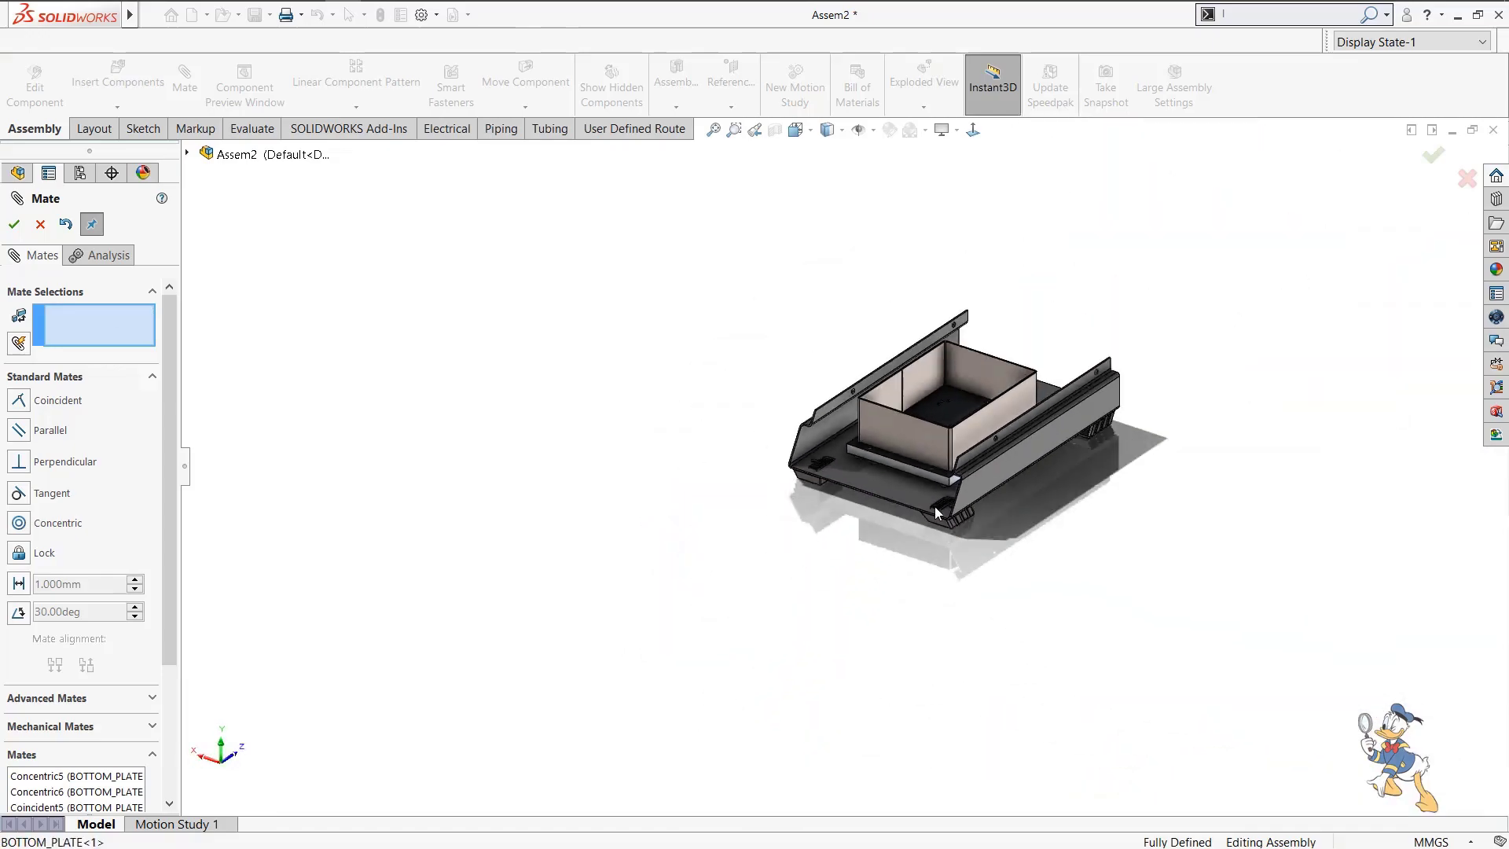
scroll(674, 393, down, 1)
click(12, 234)
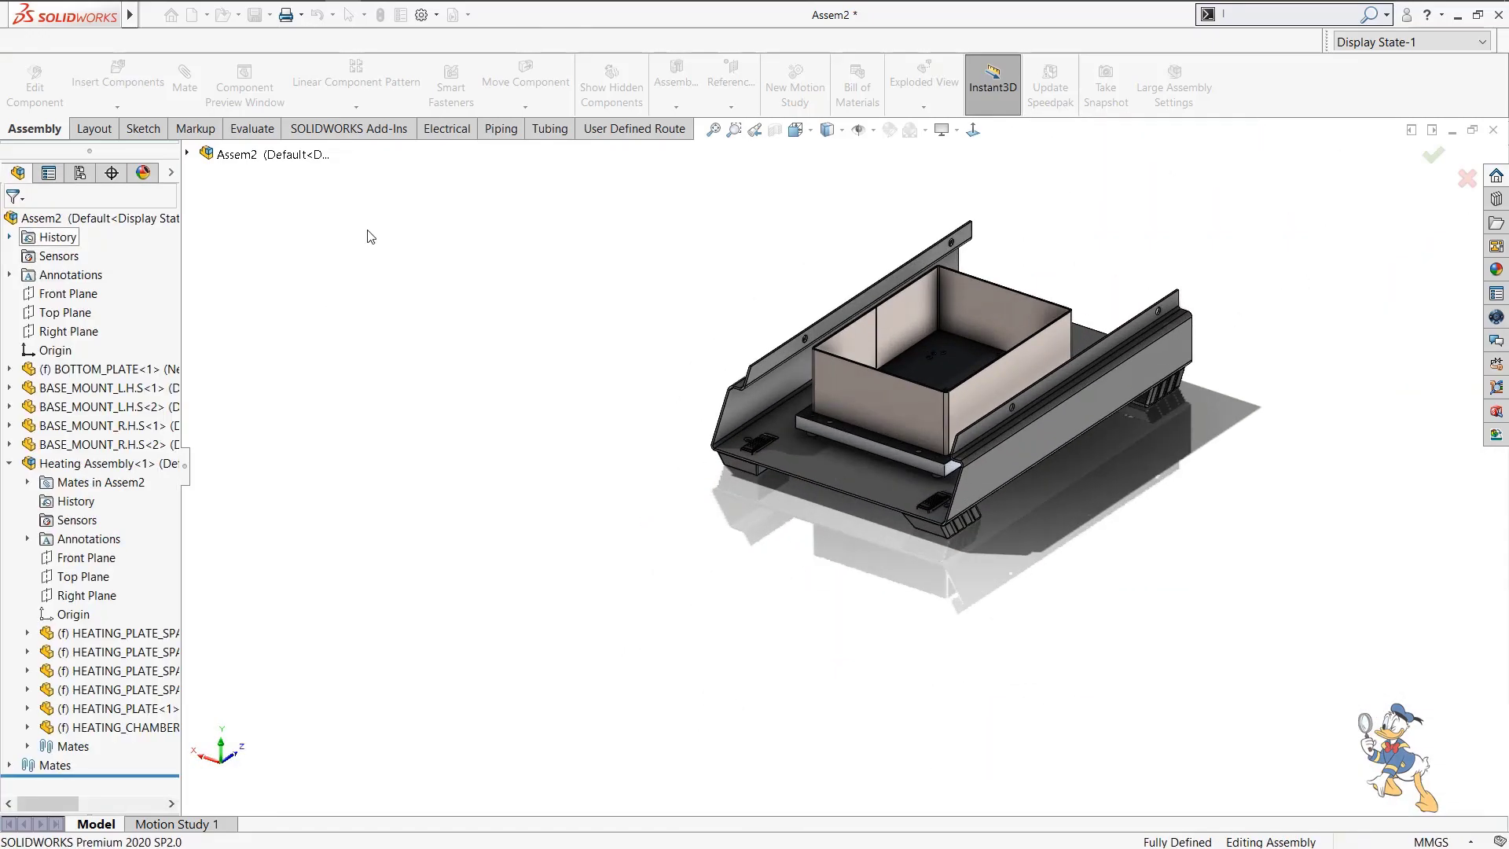
Examine the seated heating assembly, open the bottom plate part to view it on its own, and return to the assembly.
scroll(1209, 315, down, 5)
middle_drag(1022, 443, 889, 434)
scroll(890, 434, up, 5)
middle_drag(818, 519, 800, 691)
scroll(800, 691, down, 3)
click(874, 593)
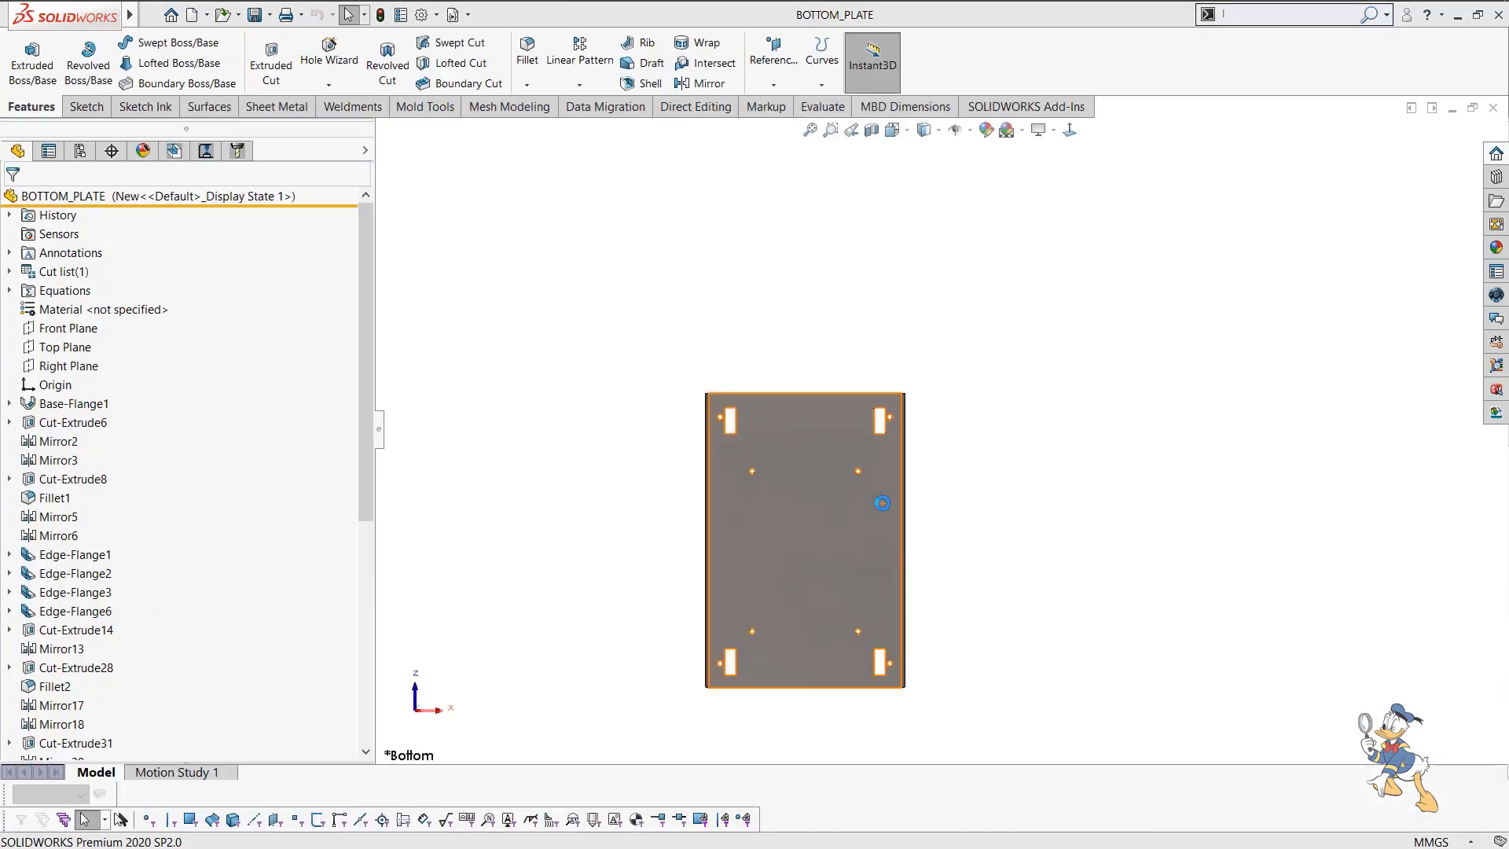
middle_drag(749, 536, 1024, 633)
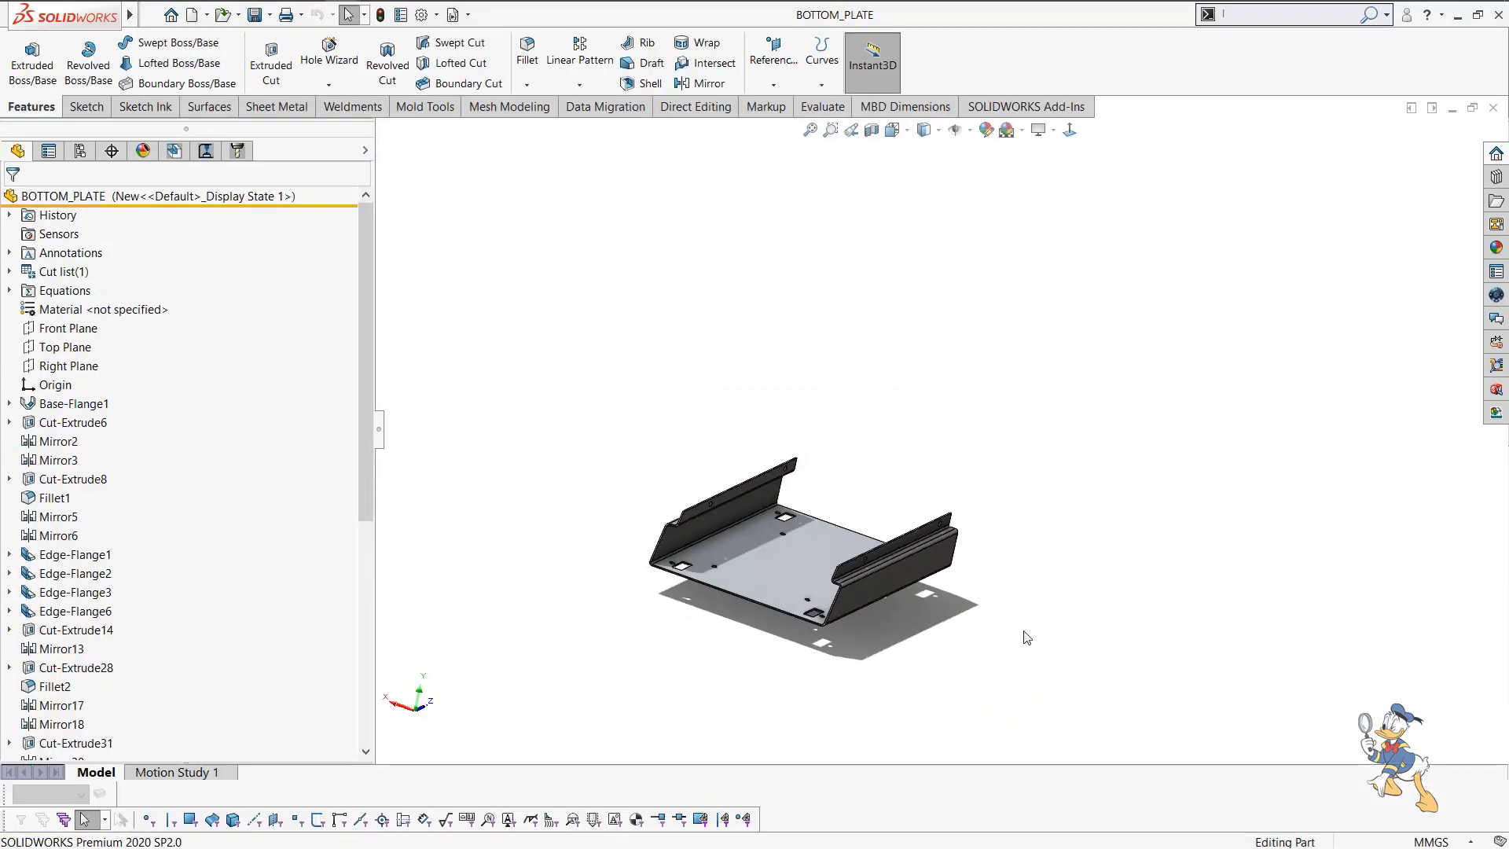
key(ctrl+Tab)
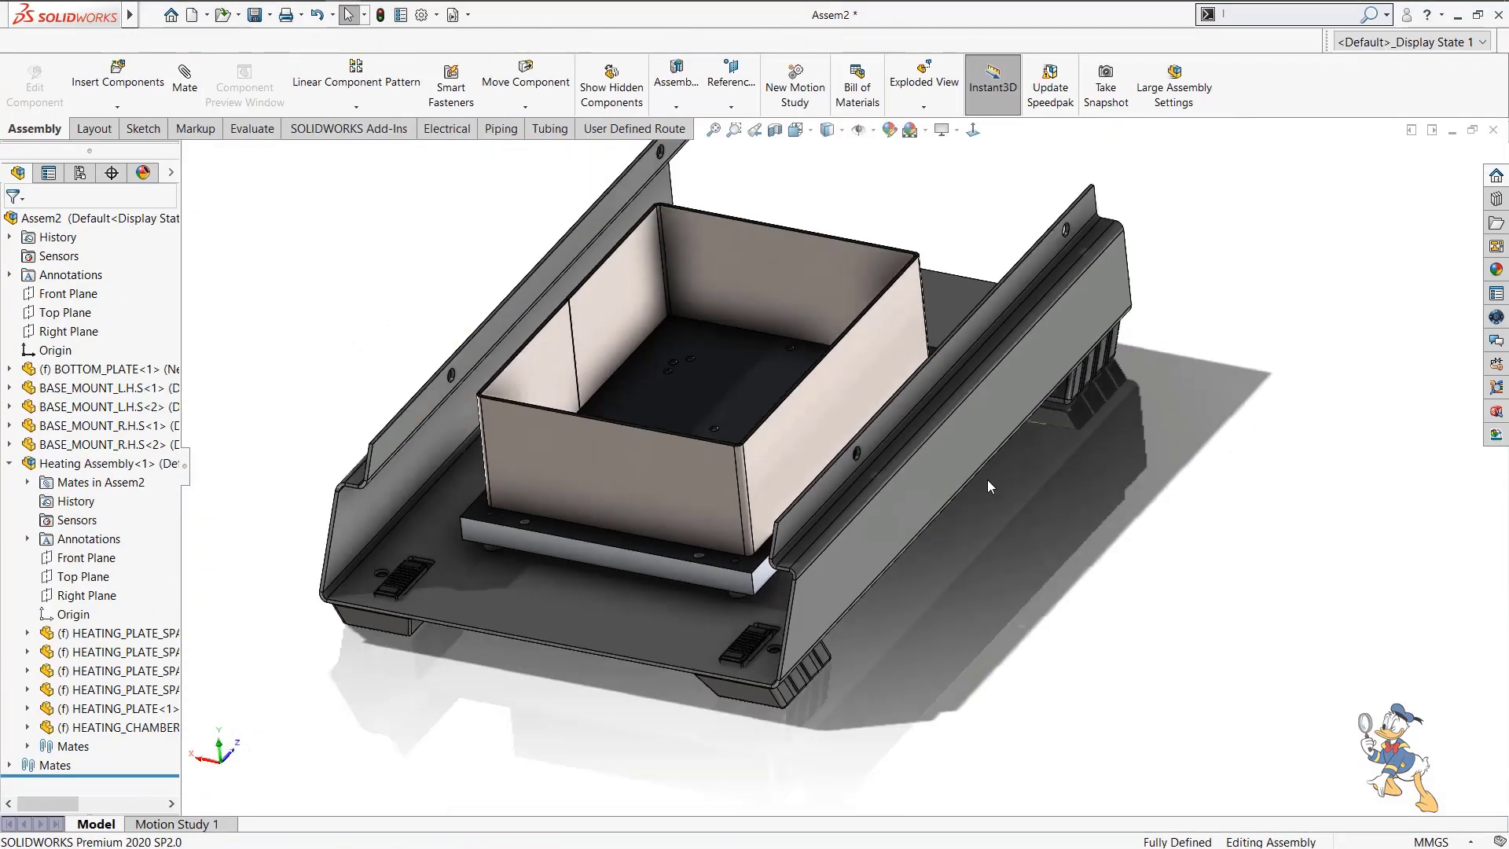
Replace the BOTTOM_PLATE component with the BOTTOM PLATE part from the Medic folder, re-attaching its mates and accepting the mated entities.
click(955, 484)
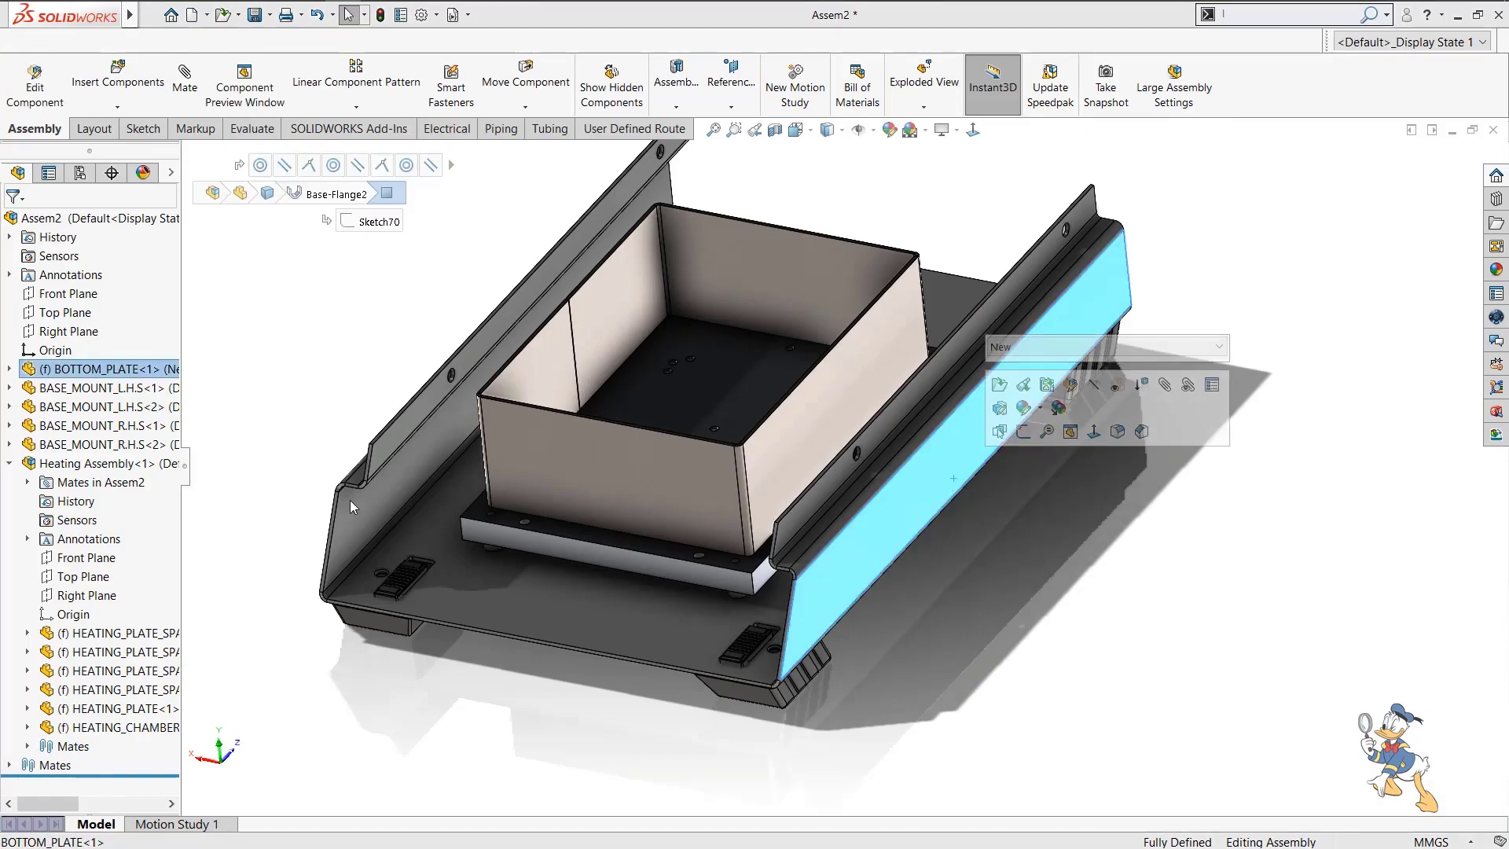
right_click(91, 371)
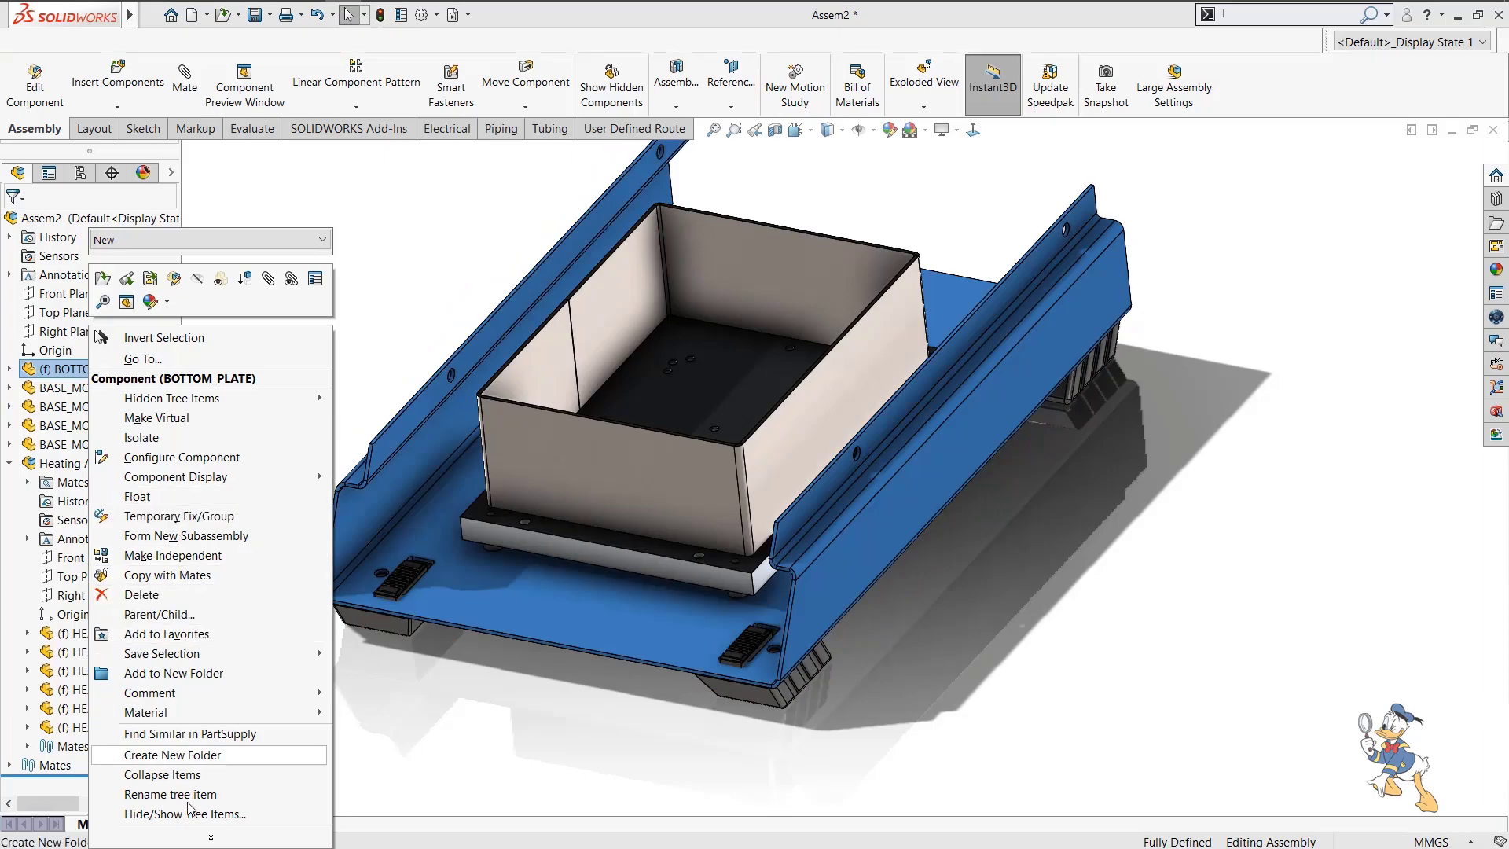
click(197, 839)
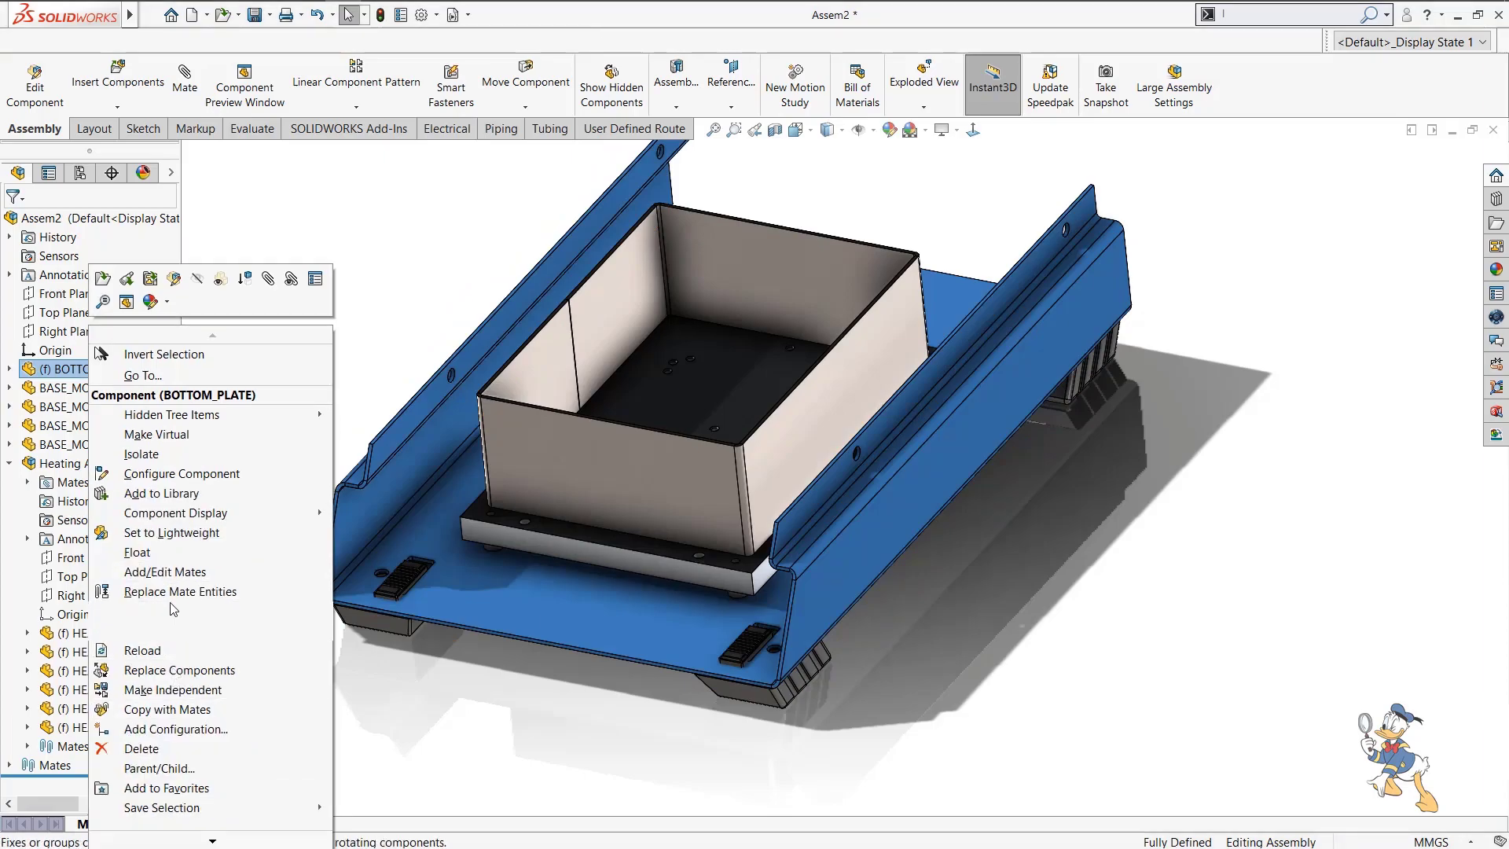
click(165, 672)
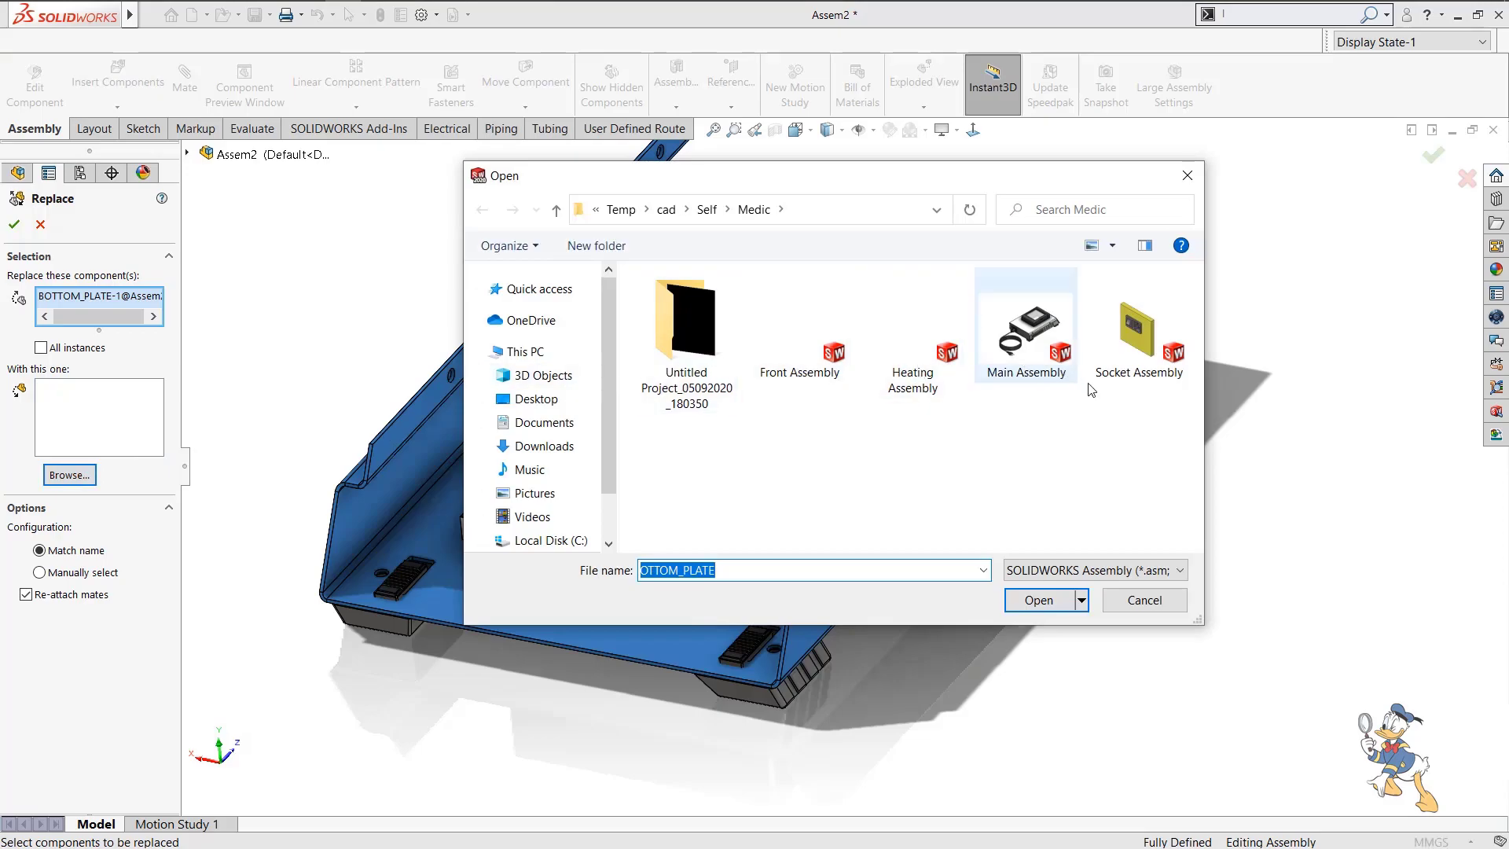
click(1074, 570)
click(1045, 625)
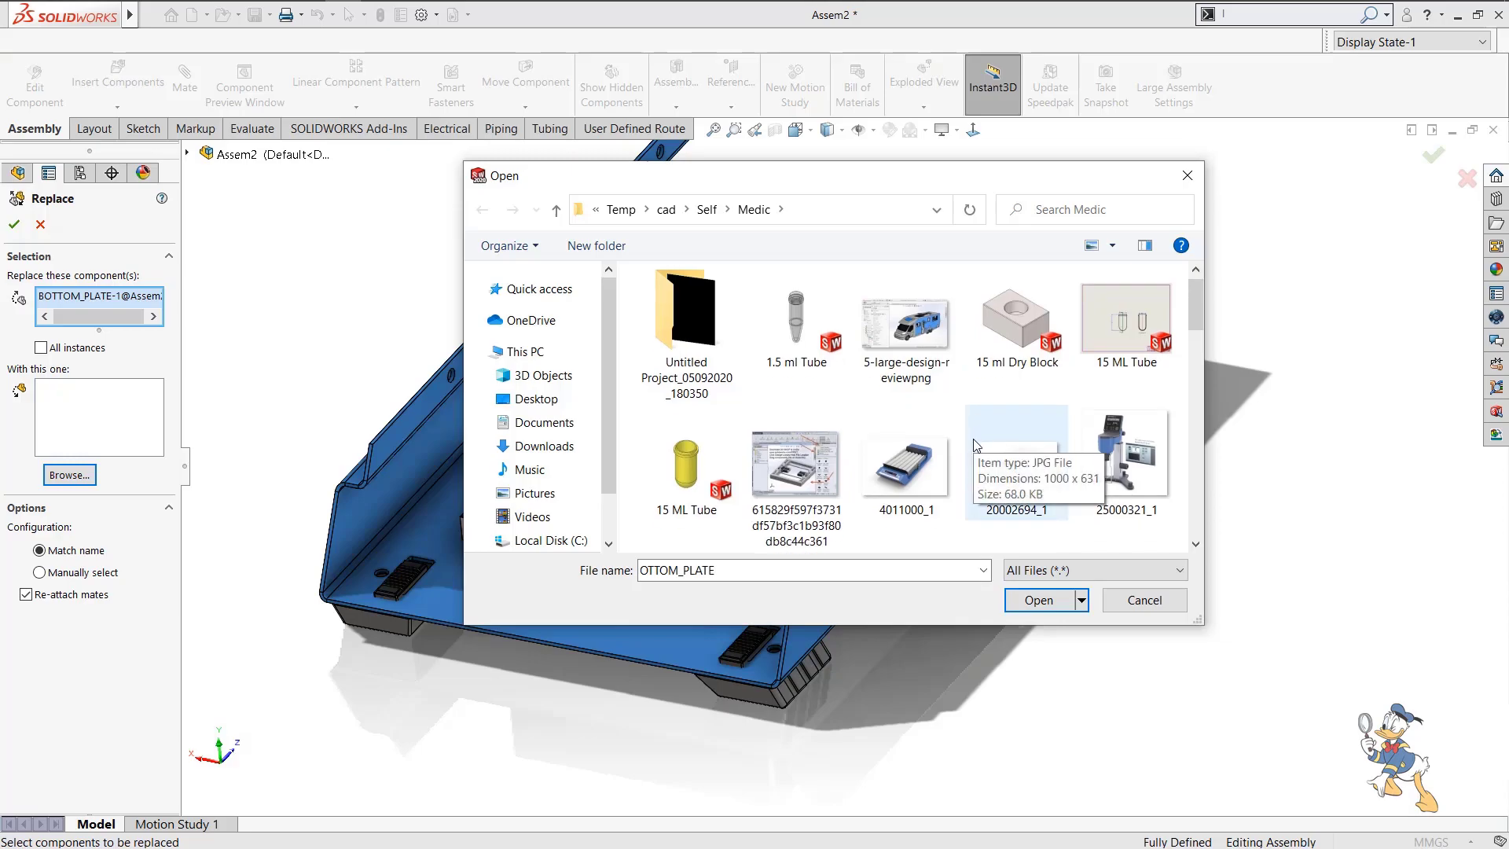
scroll(975, 445, down, 3)
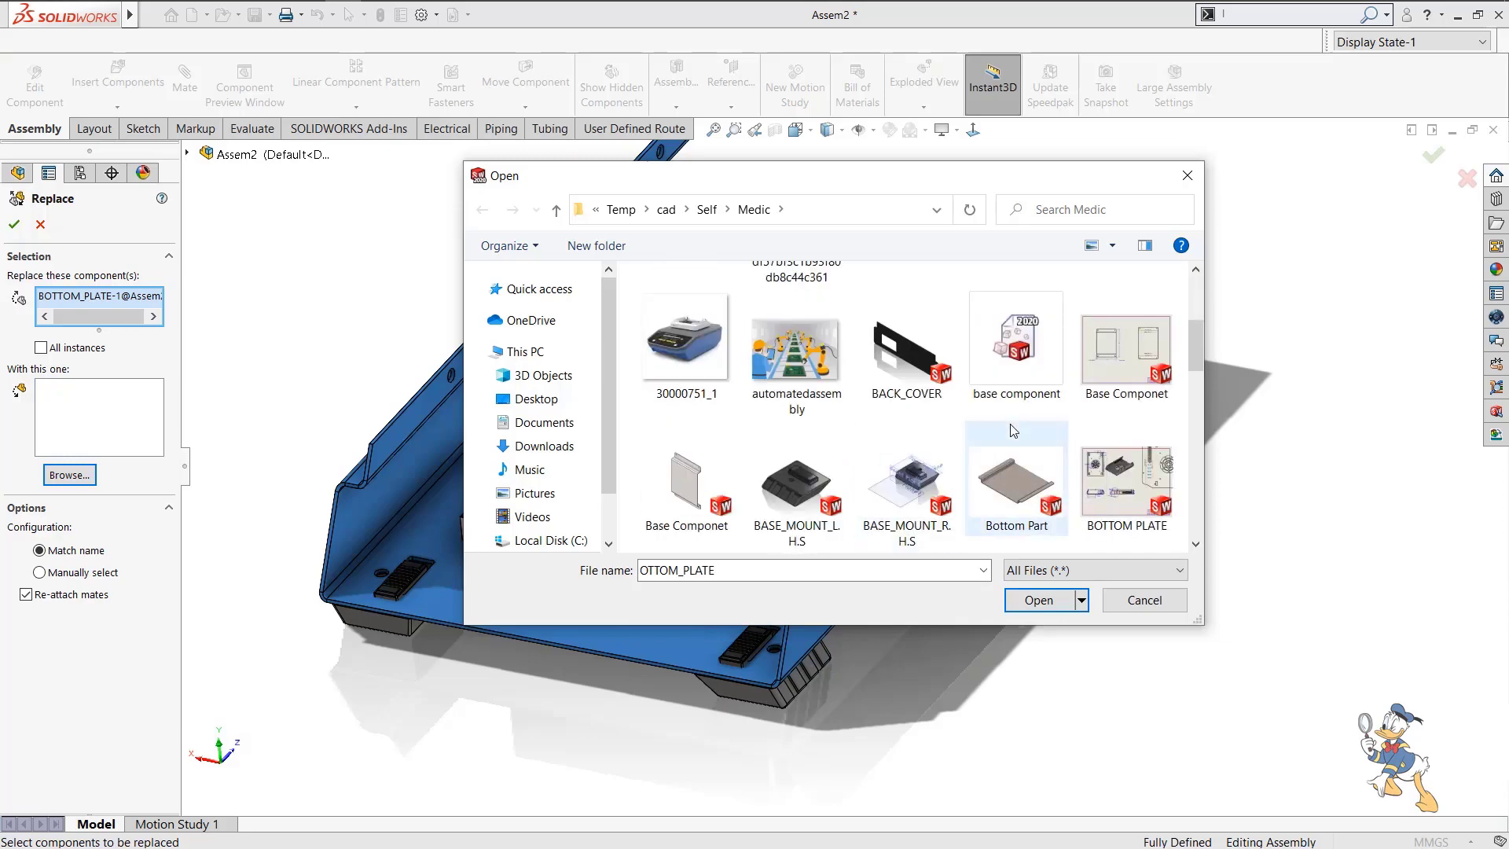
scroll(982, 436, down, 5)
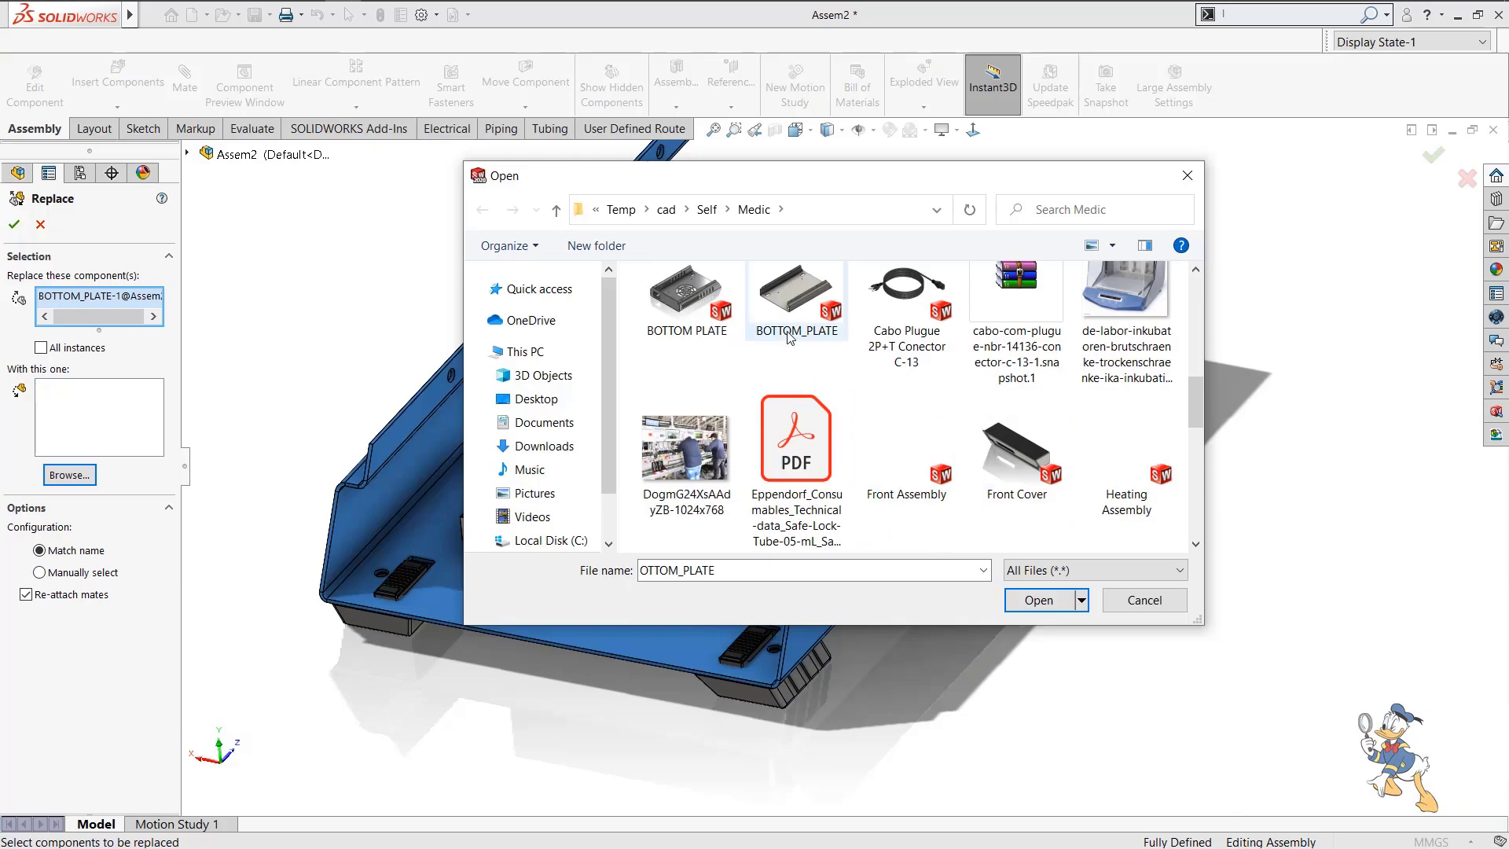
click(790, 334)
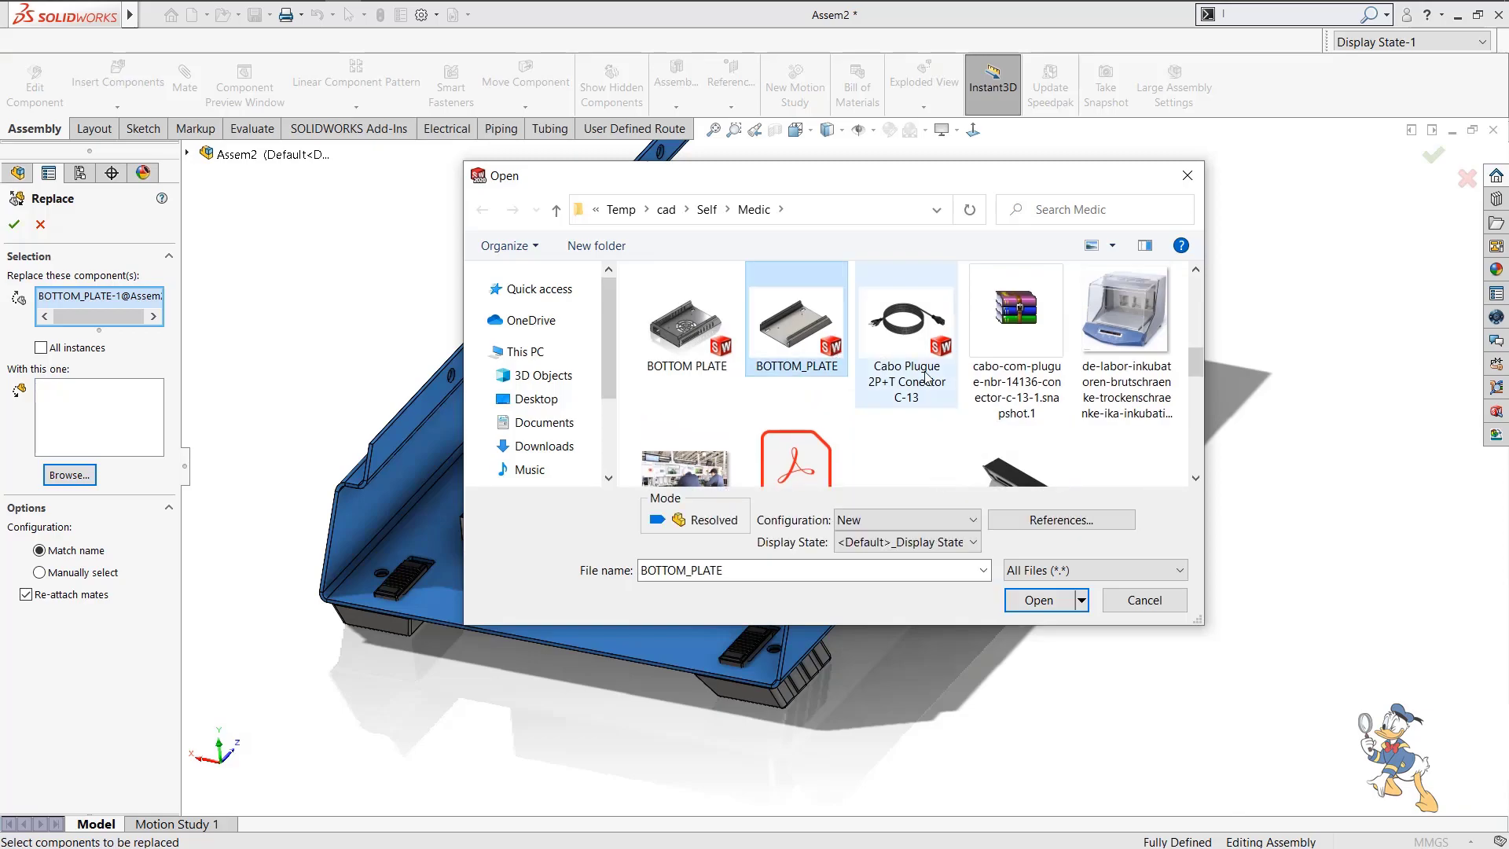
click(686, 323)
click(1030, 601)
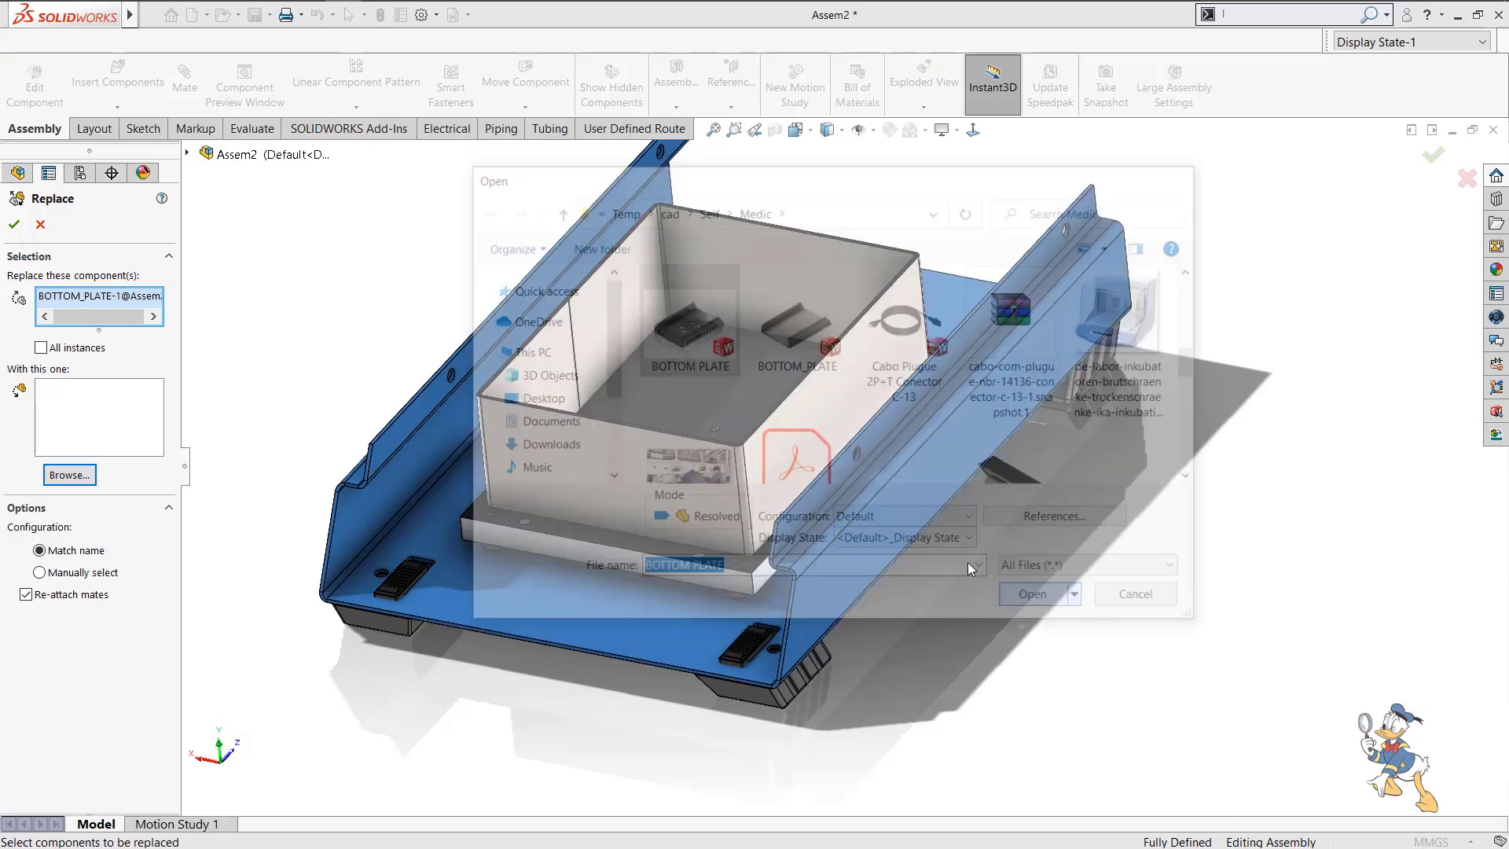
click(15, 225)
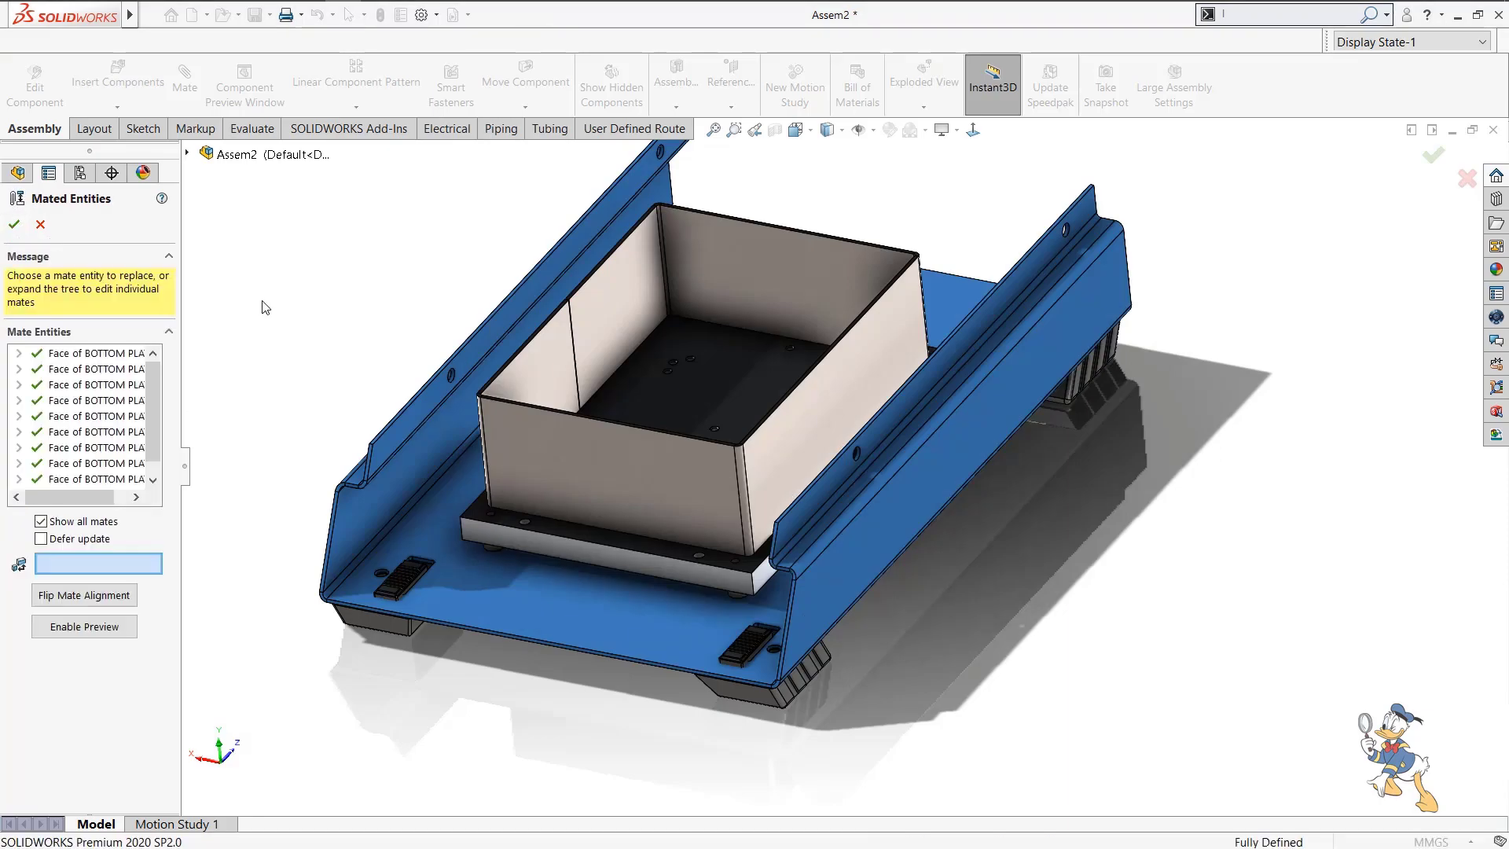
click(14, 225)
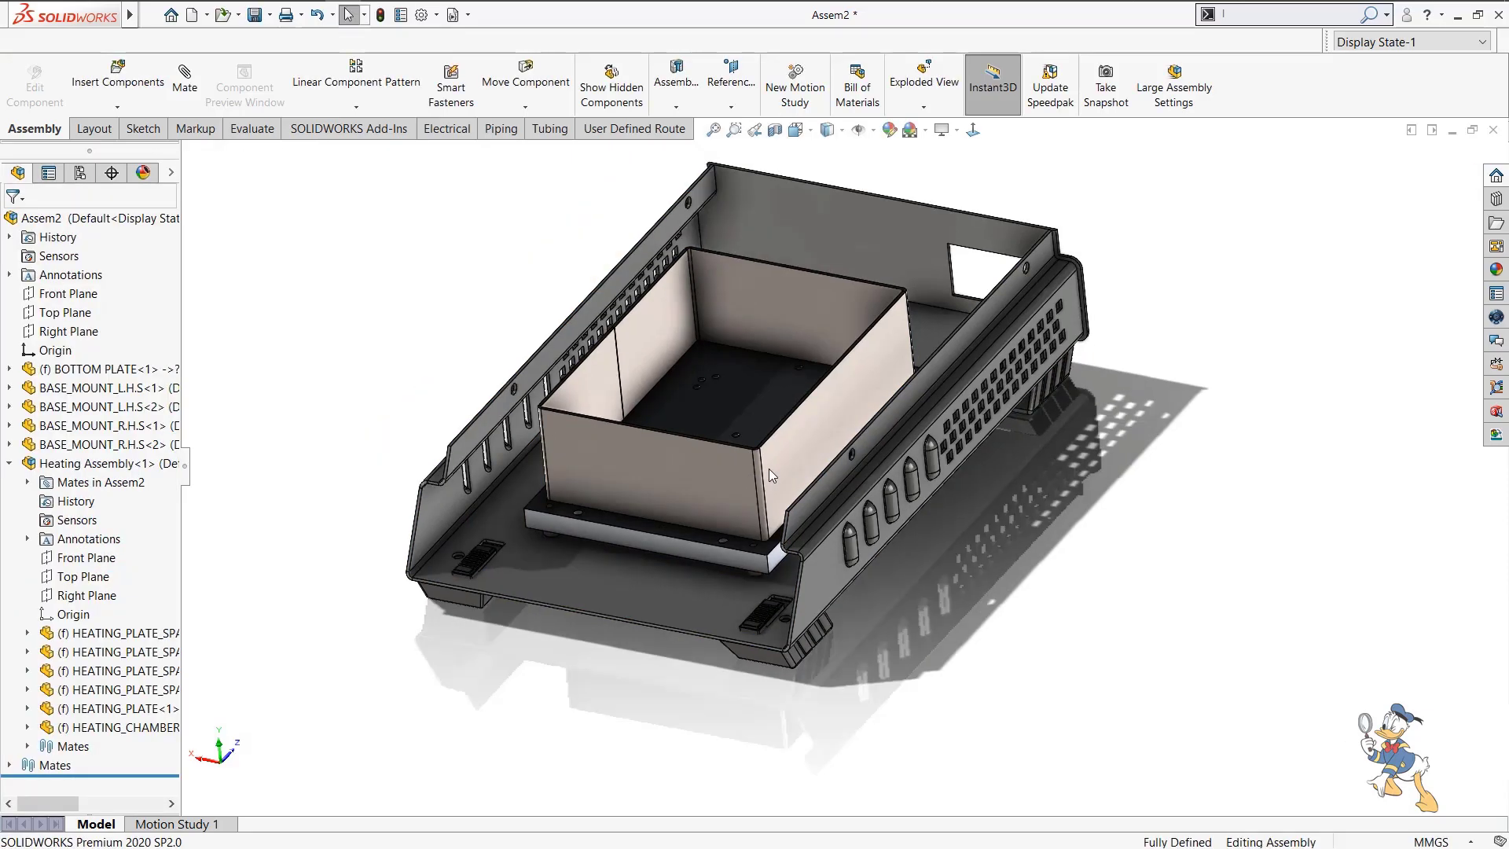
Inspect the replaced bottom plate around the front and rear walls, and open it as a separate part.
middle_drag(822, 404, 757, 449)
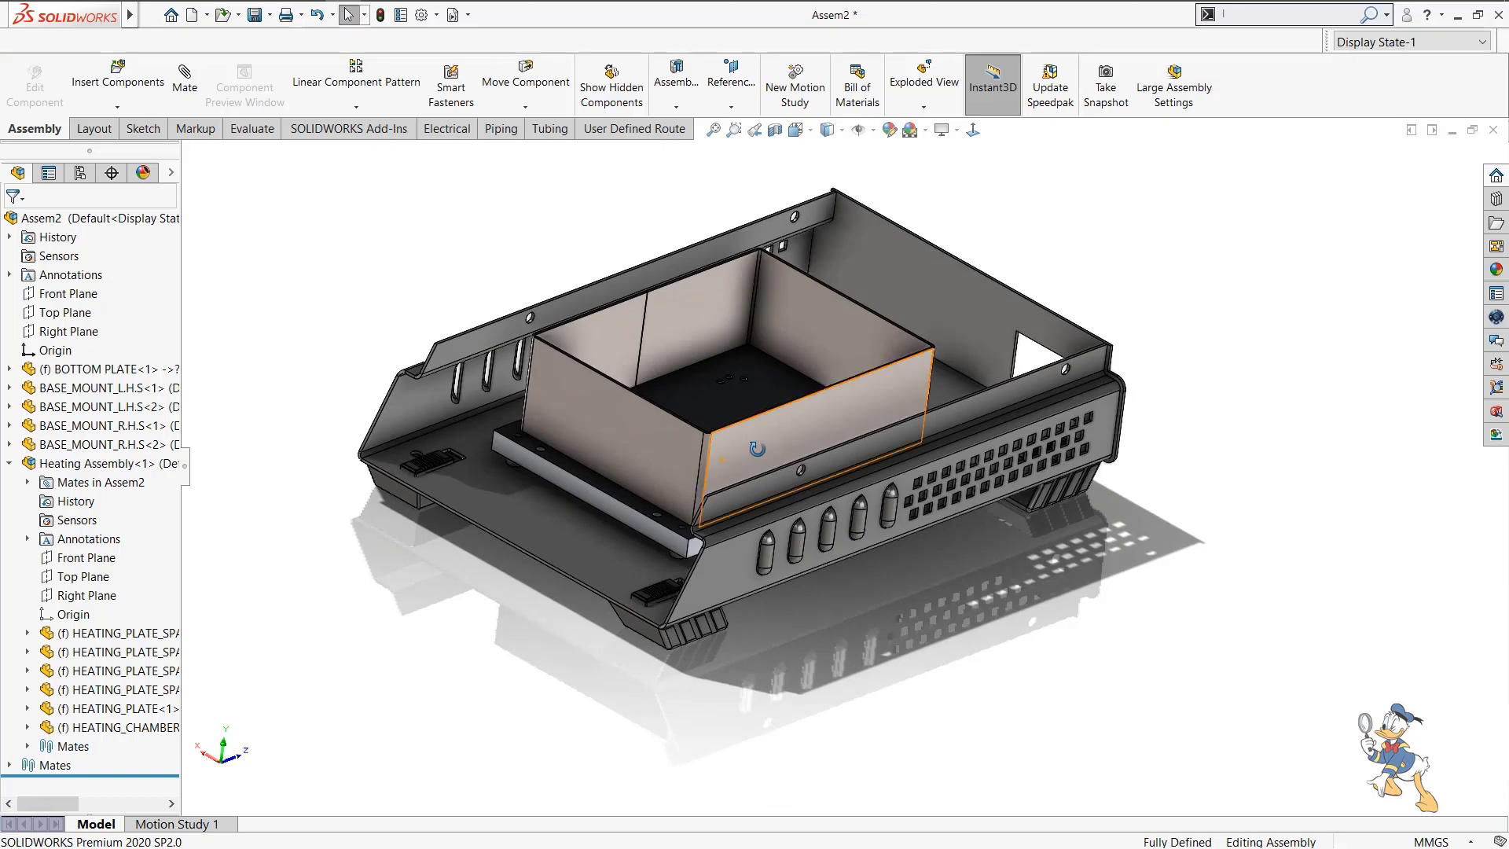
scroll(491, 486, down, 6)
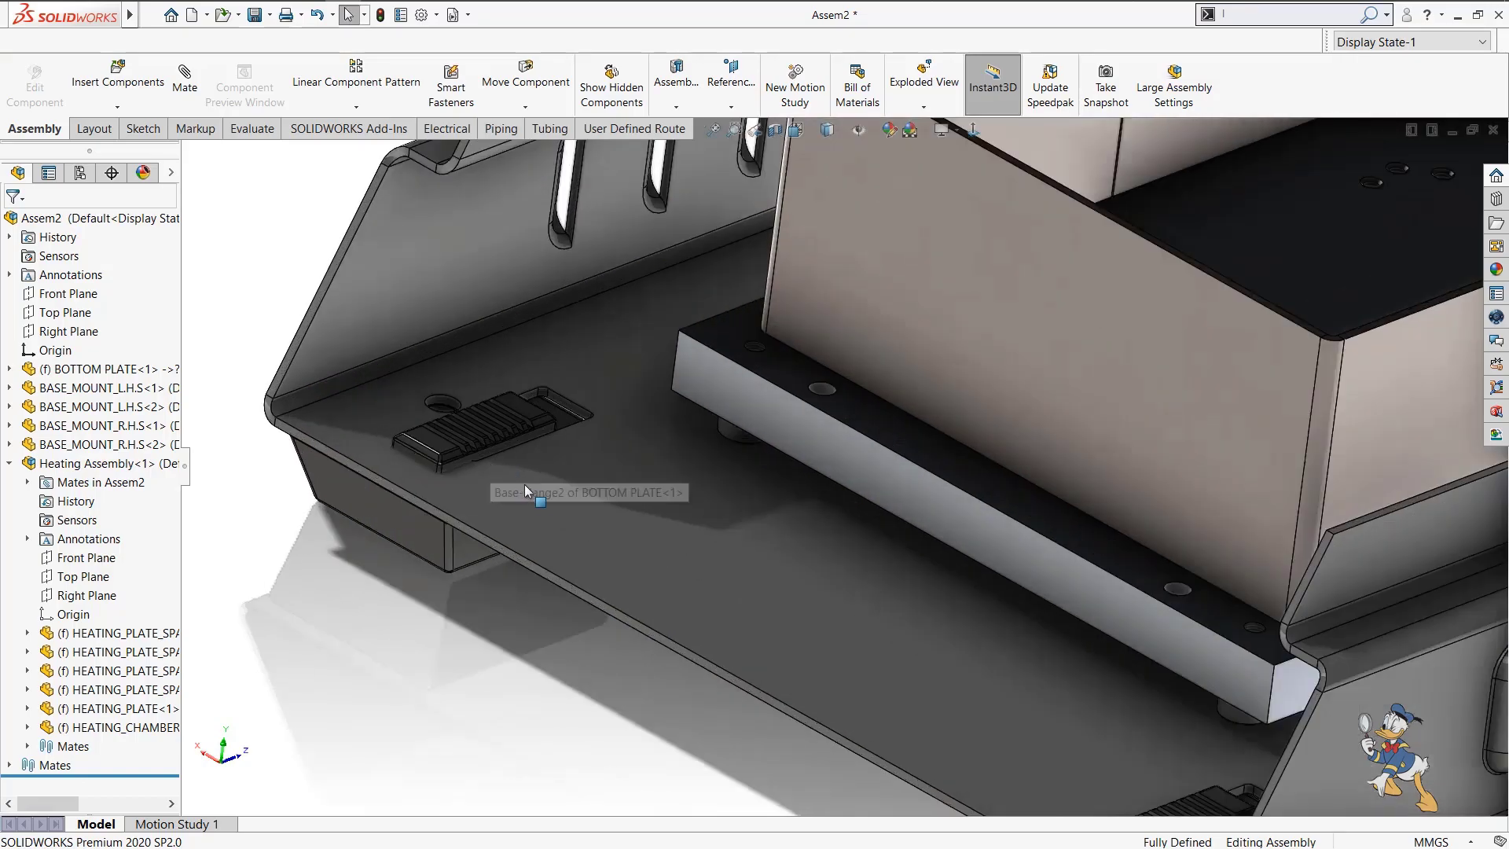
scroll(814, 560, up, 8)
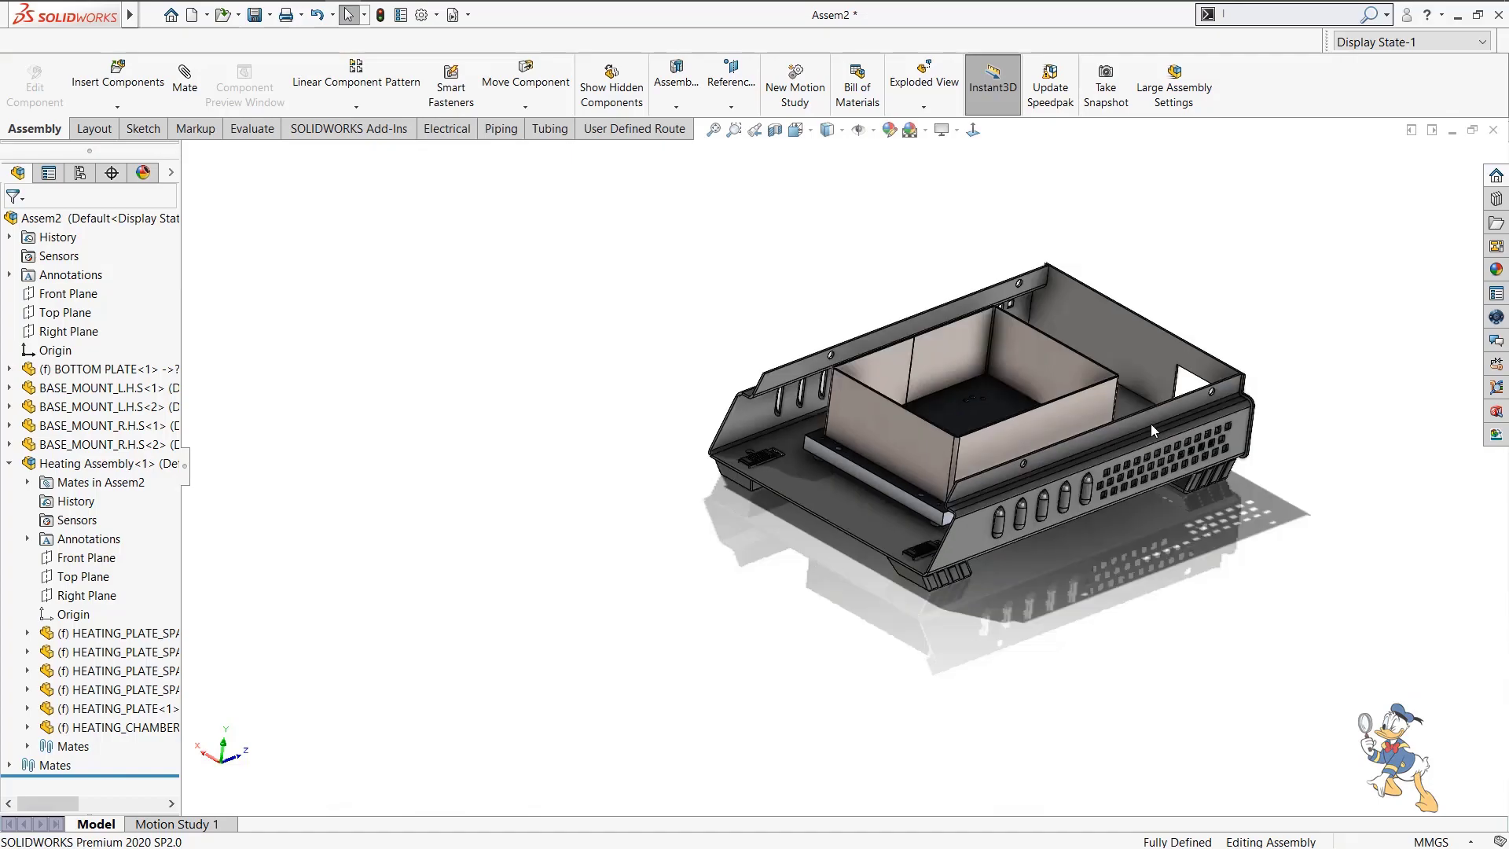
scroll(814, 441, down, 5)
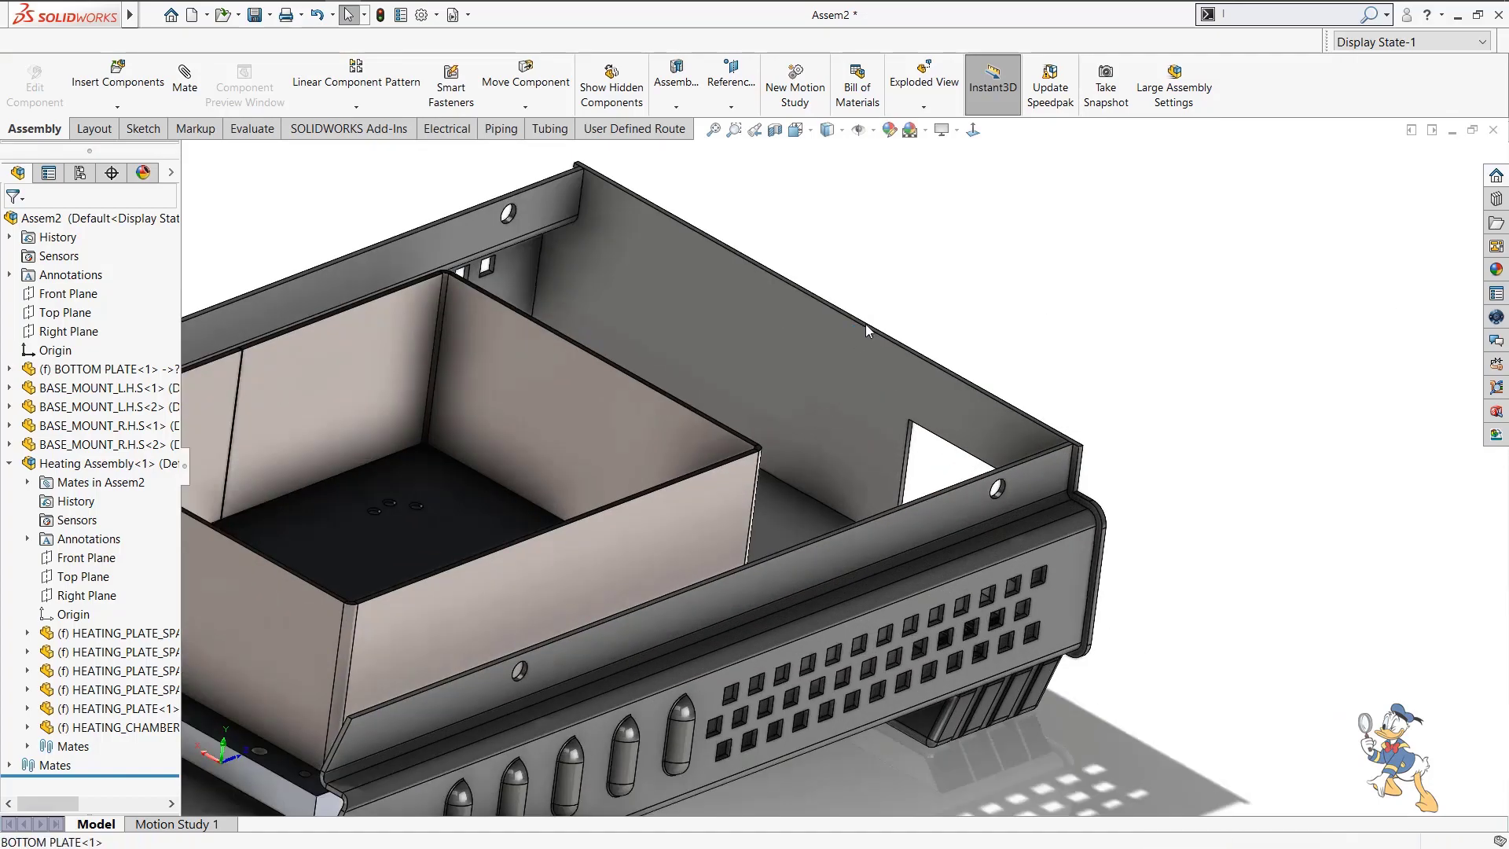
click(862, 329)
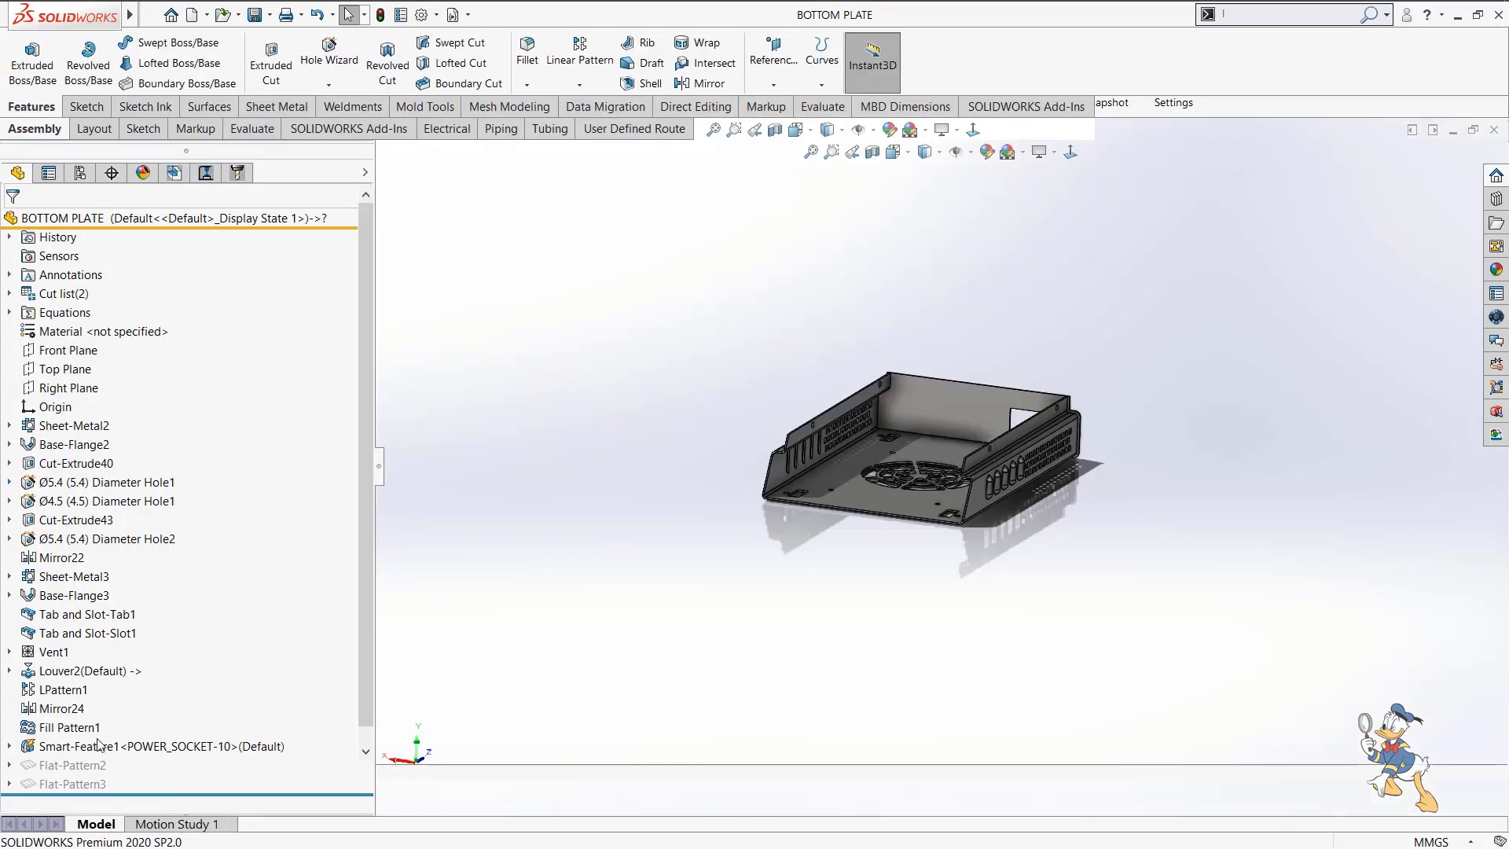
click(100, 750)
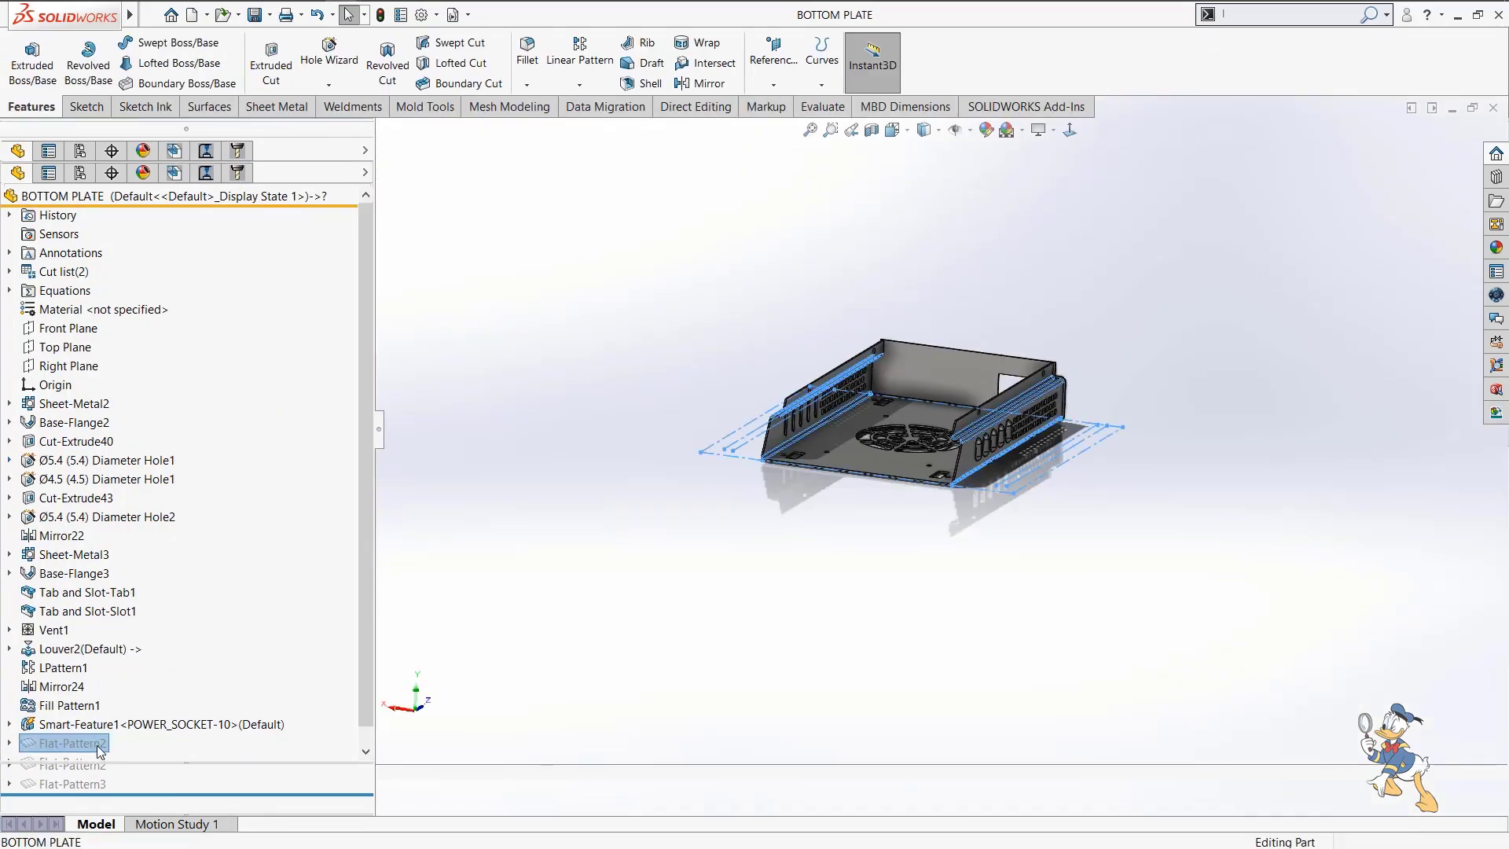
key(Delete)
key(F5)
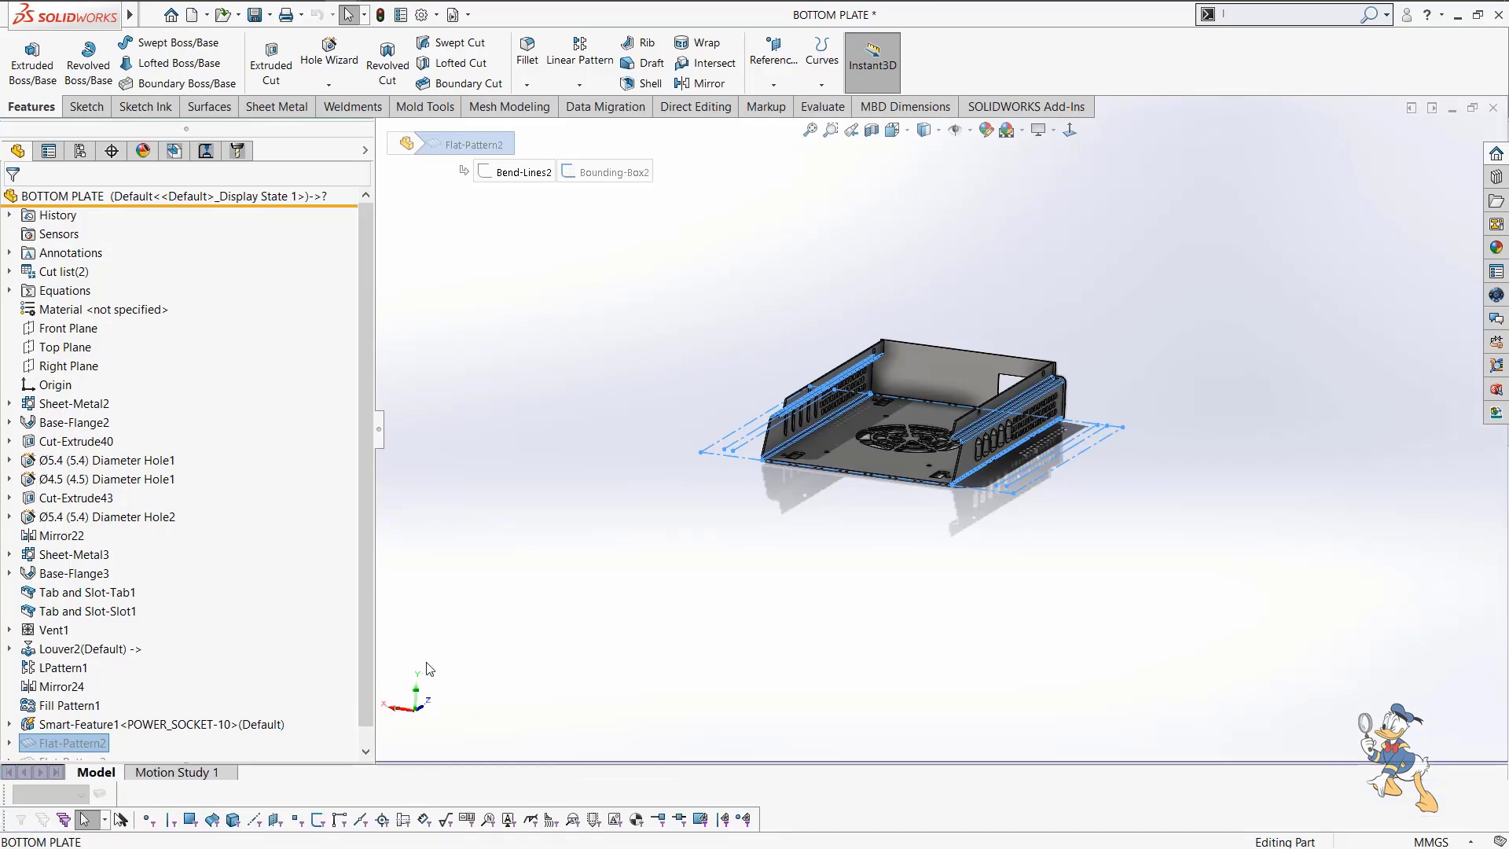
scroll(331, 692, down, 1)
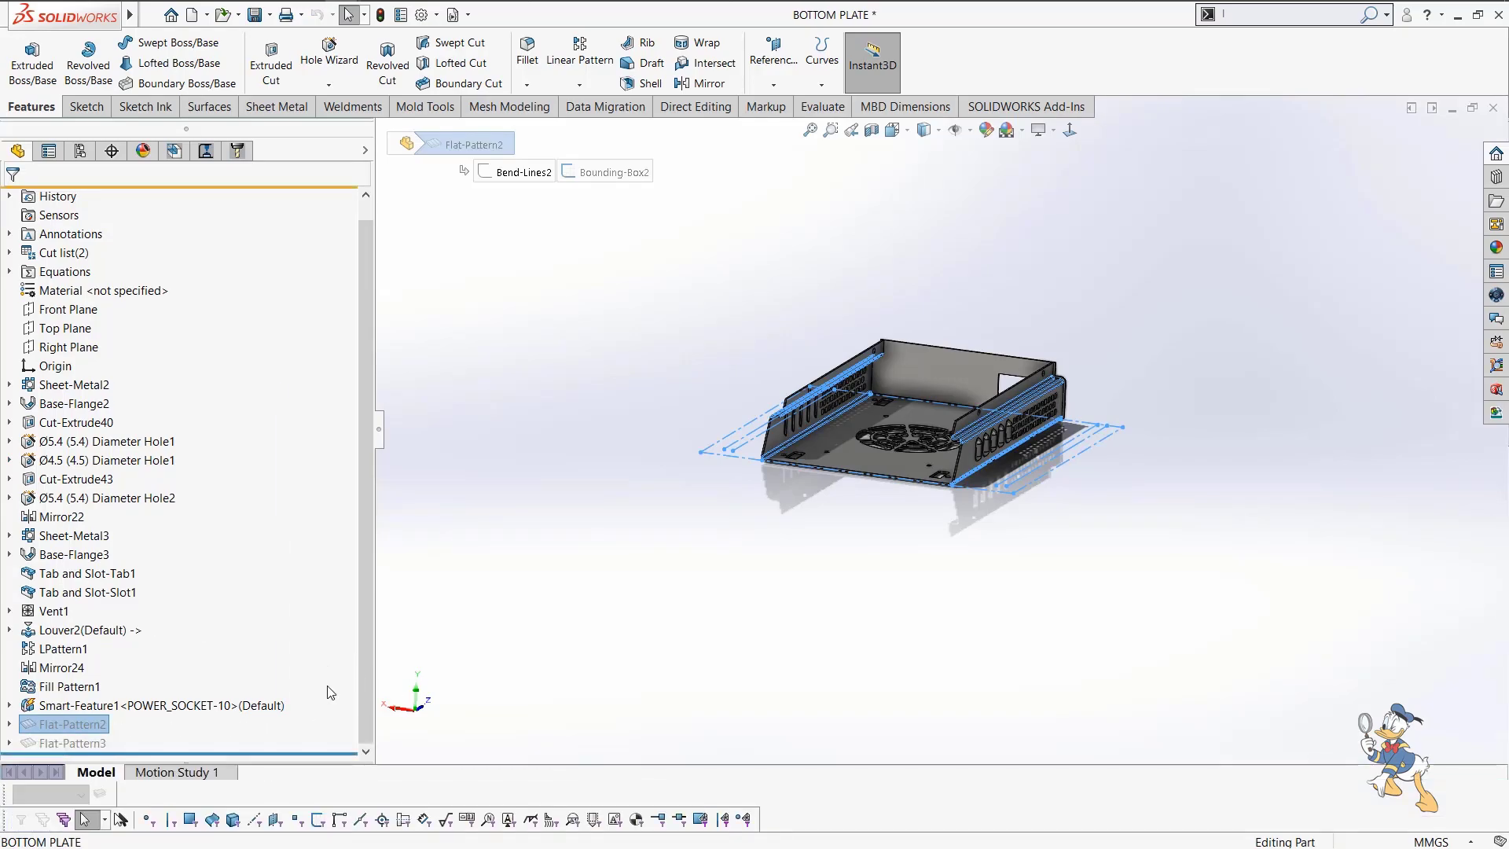
Delete the POWER_SOCKET-10 smart feature from the bottom plate part, and close the part with its changes saved.
click(255, 706)
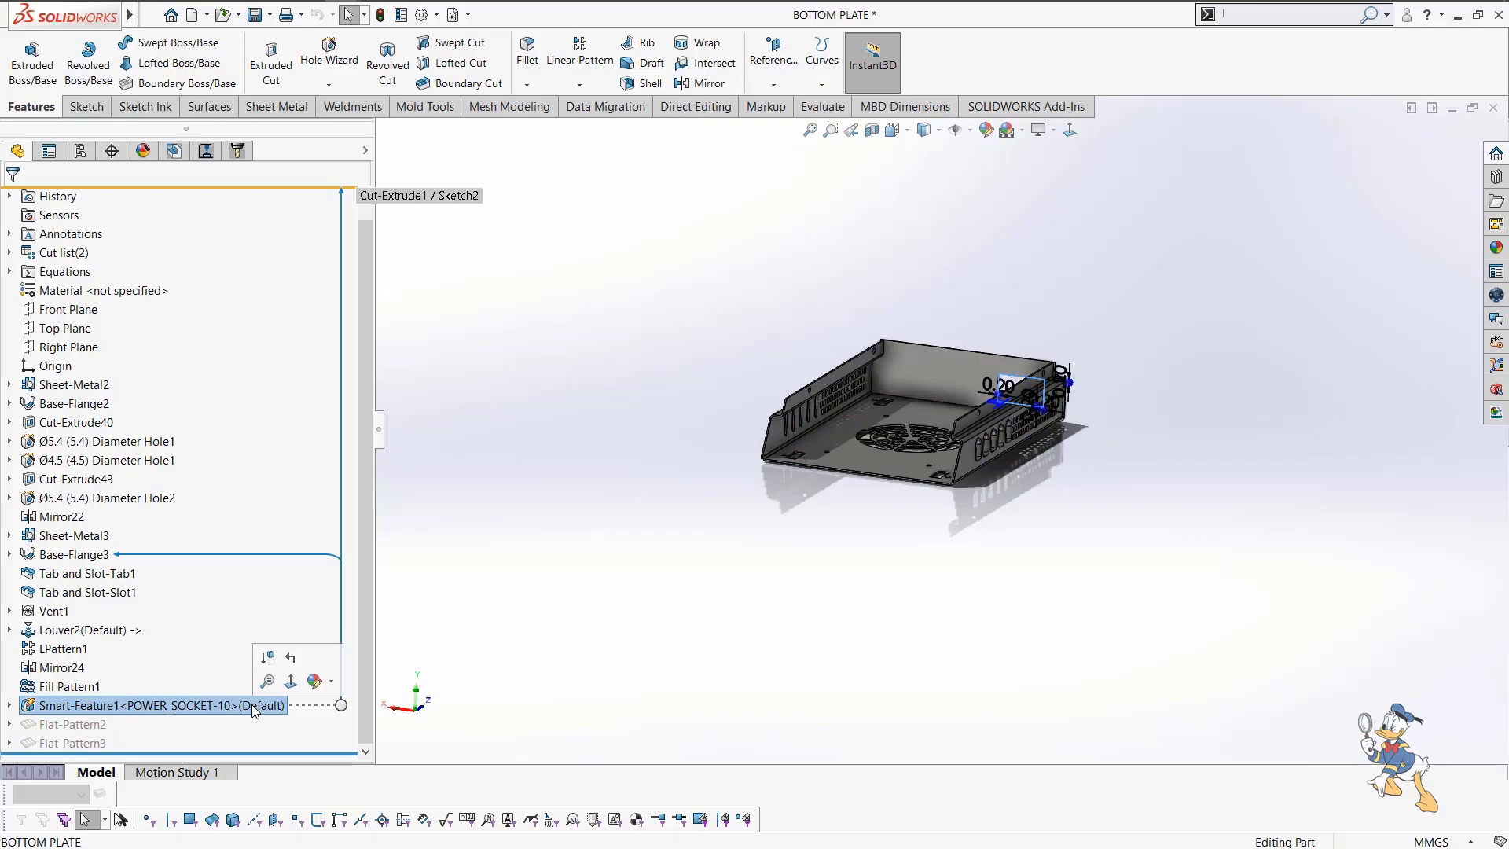
key(ctrl+b)
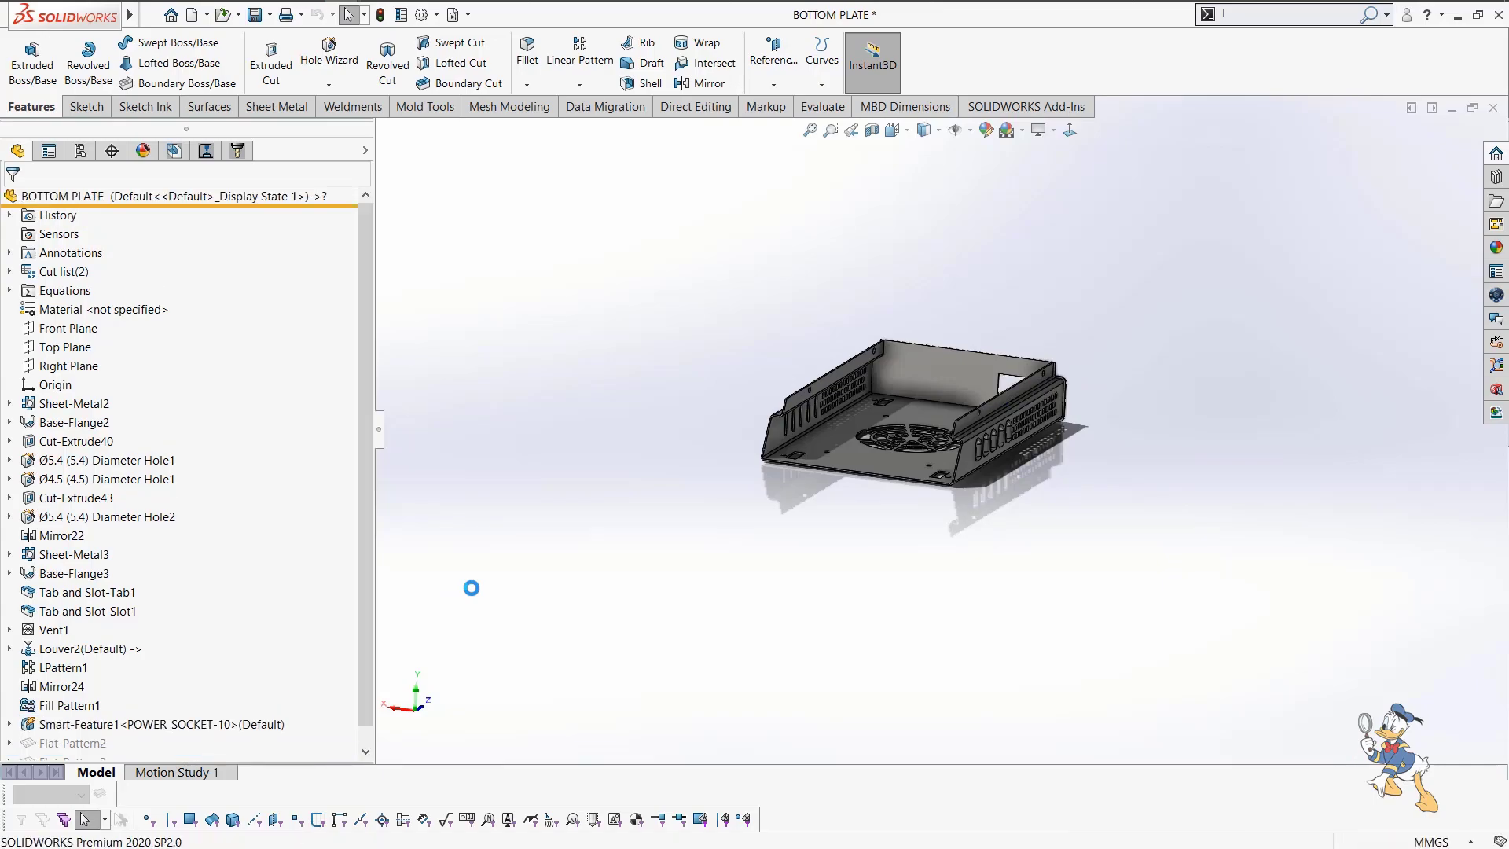
scroll(619, 551, up, 5)
scroll(937, 420, down, 7)
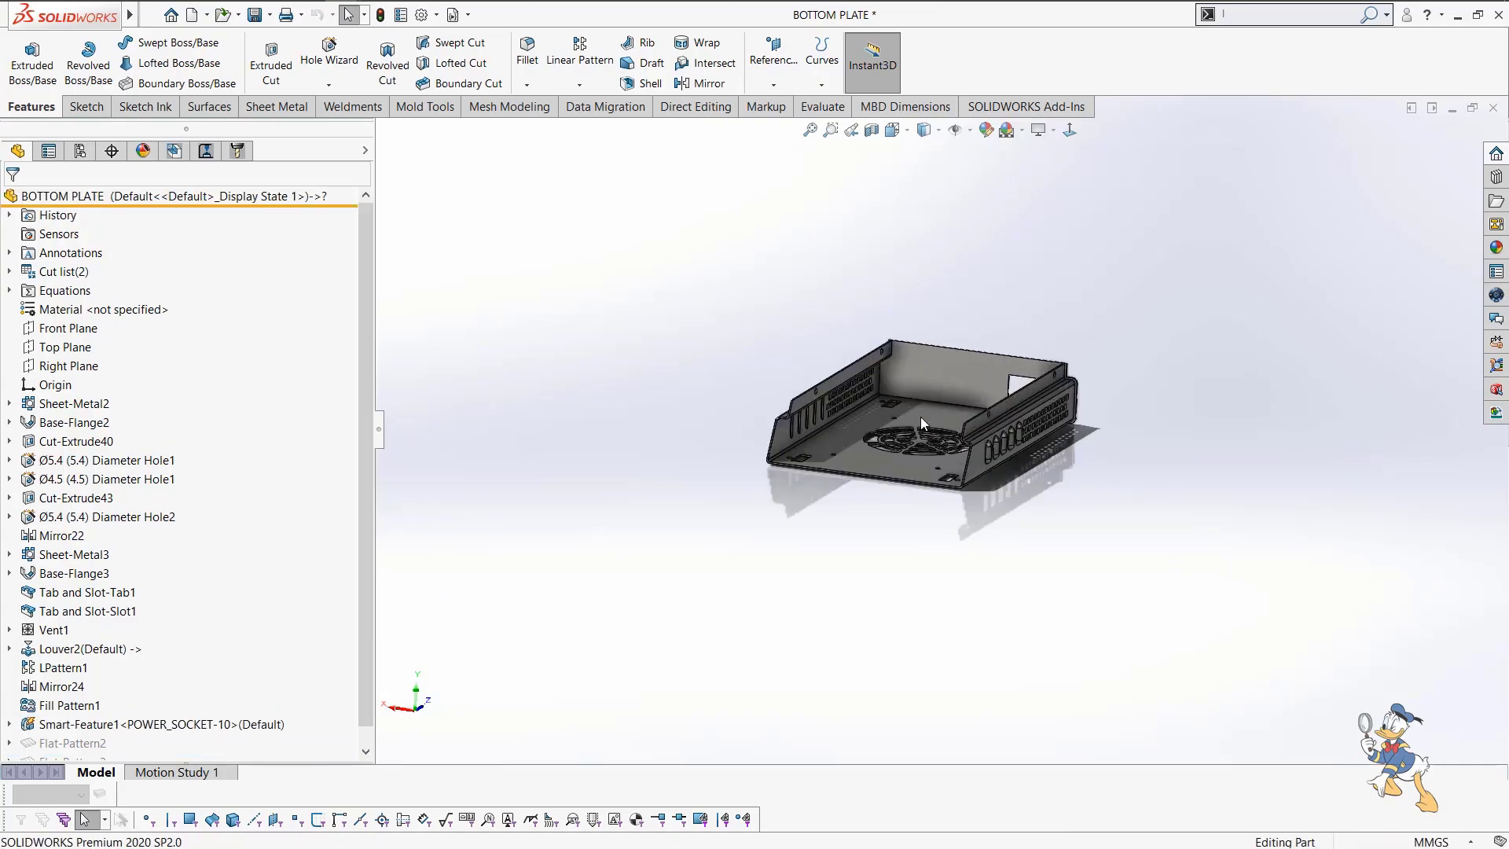
click(169, 727)
key(Delete)
key(Return)
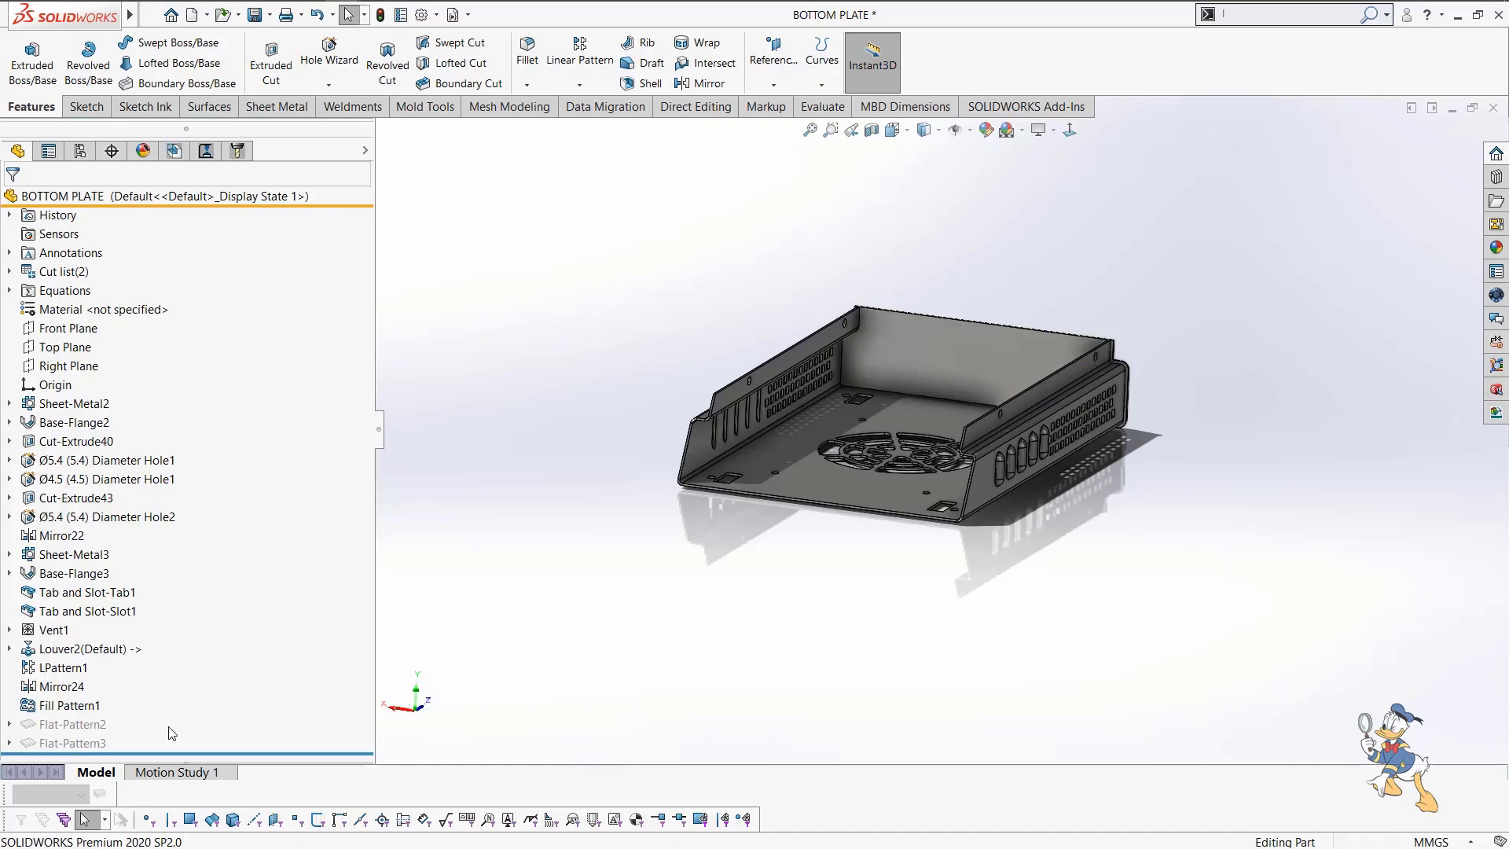
key(ctrl+w)
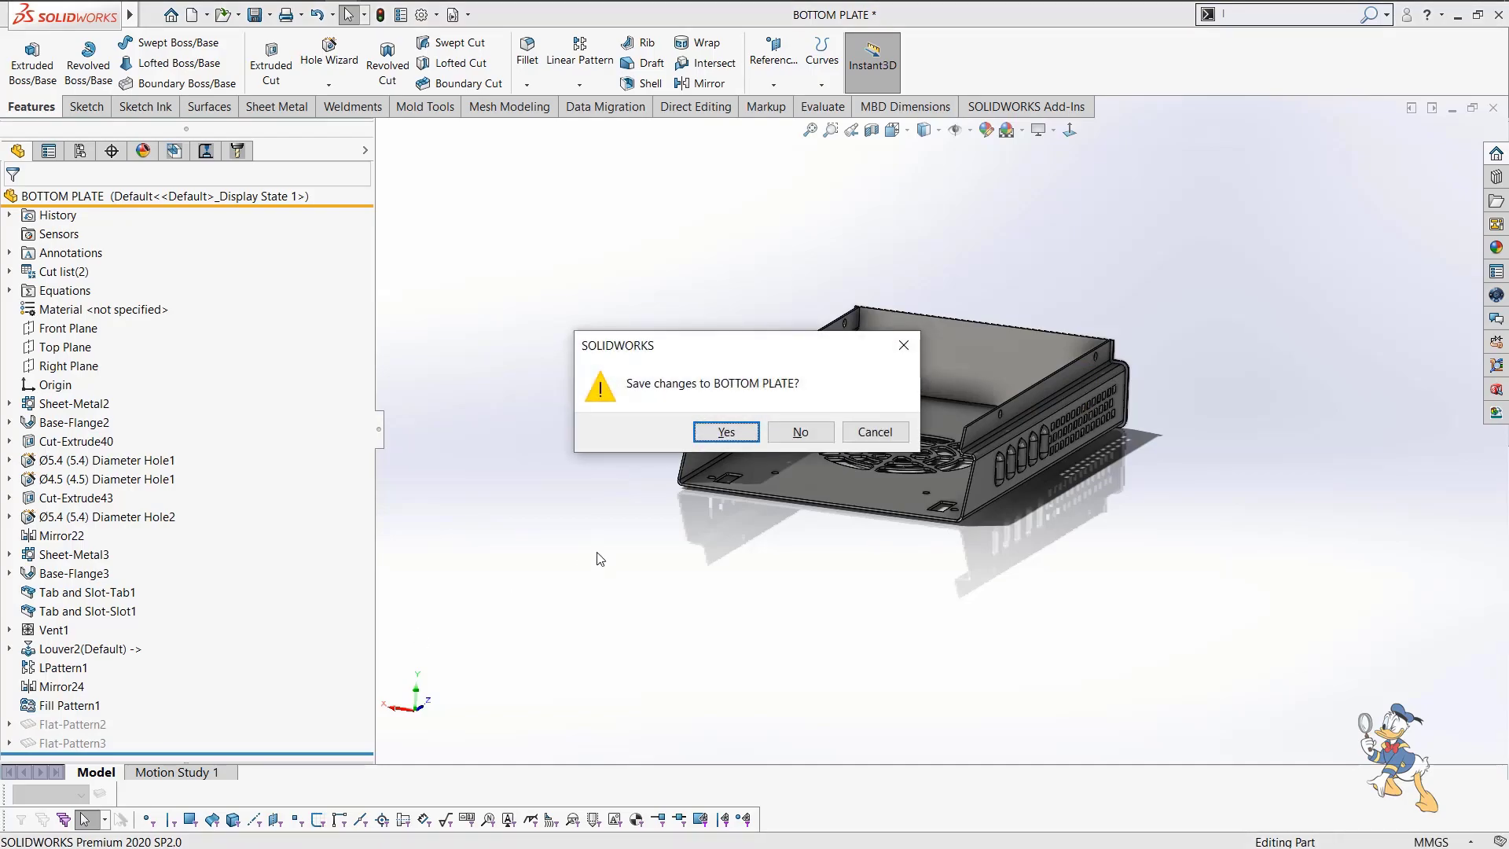
click(724, 432)
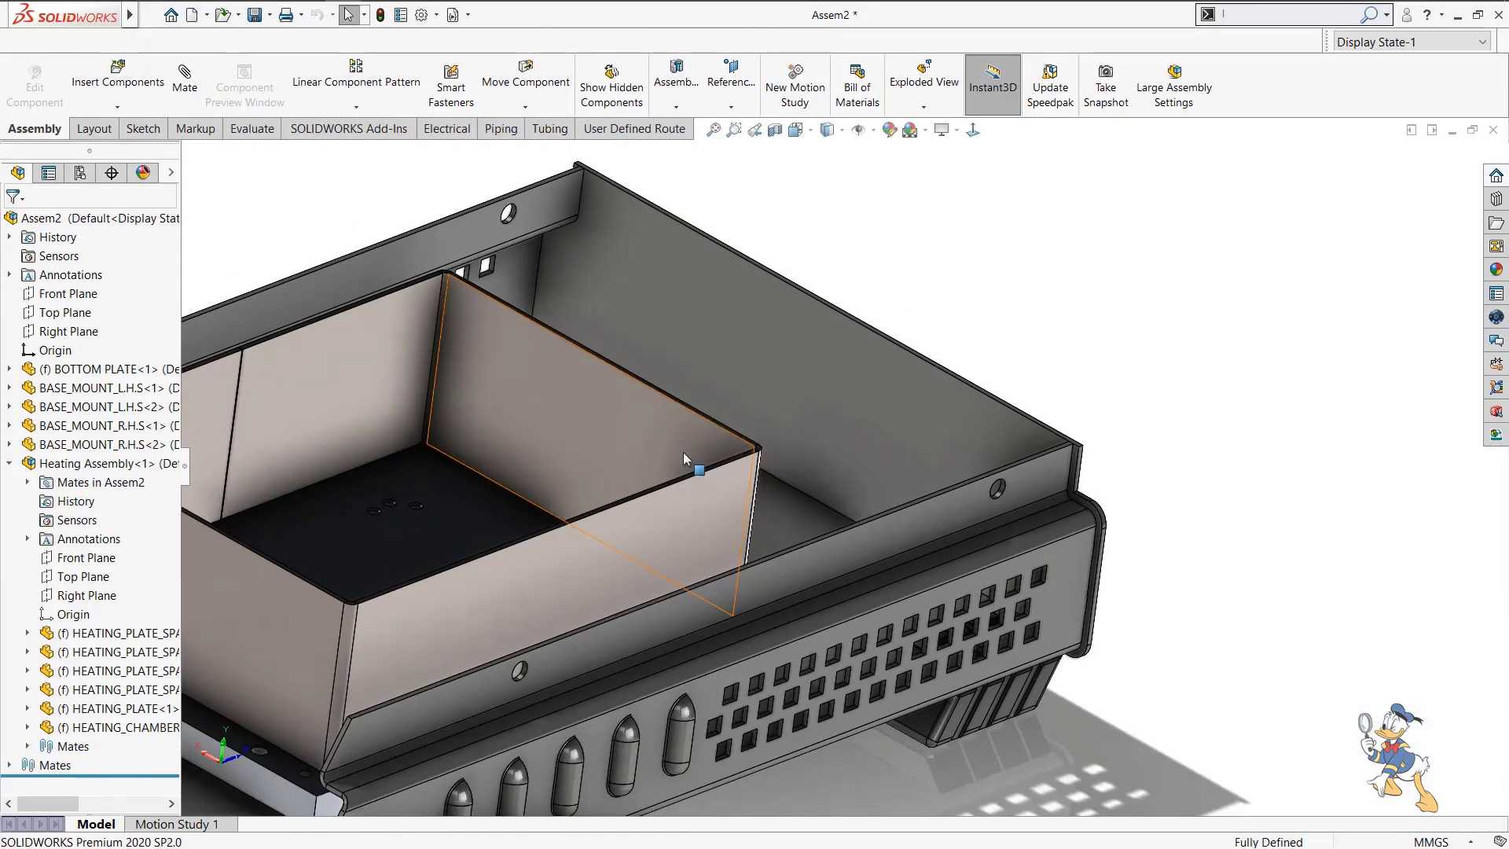
Insert the Front Assembly into the assembly at the origin.
scroll(684, 457, up, 7)
middle_drag(798, 499, 758, 529)
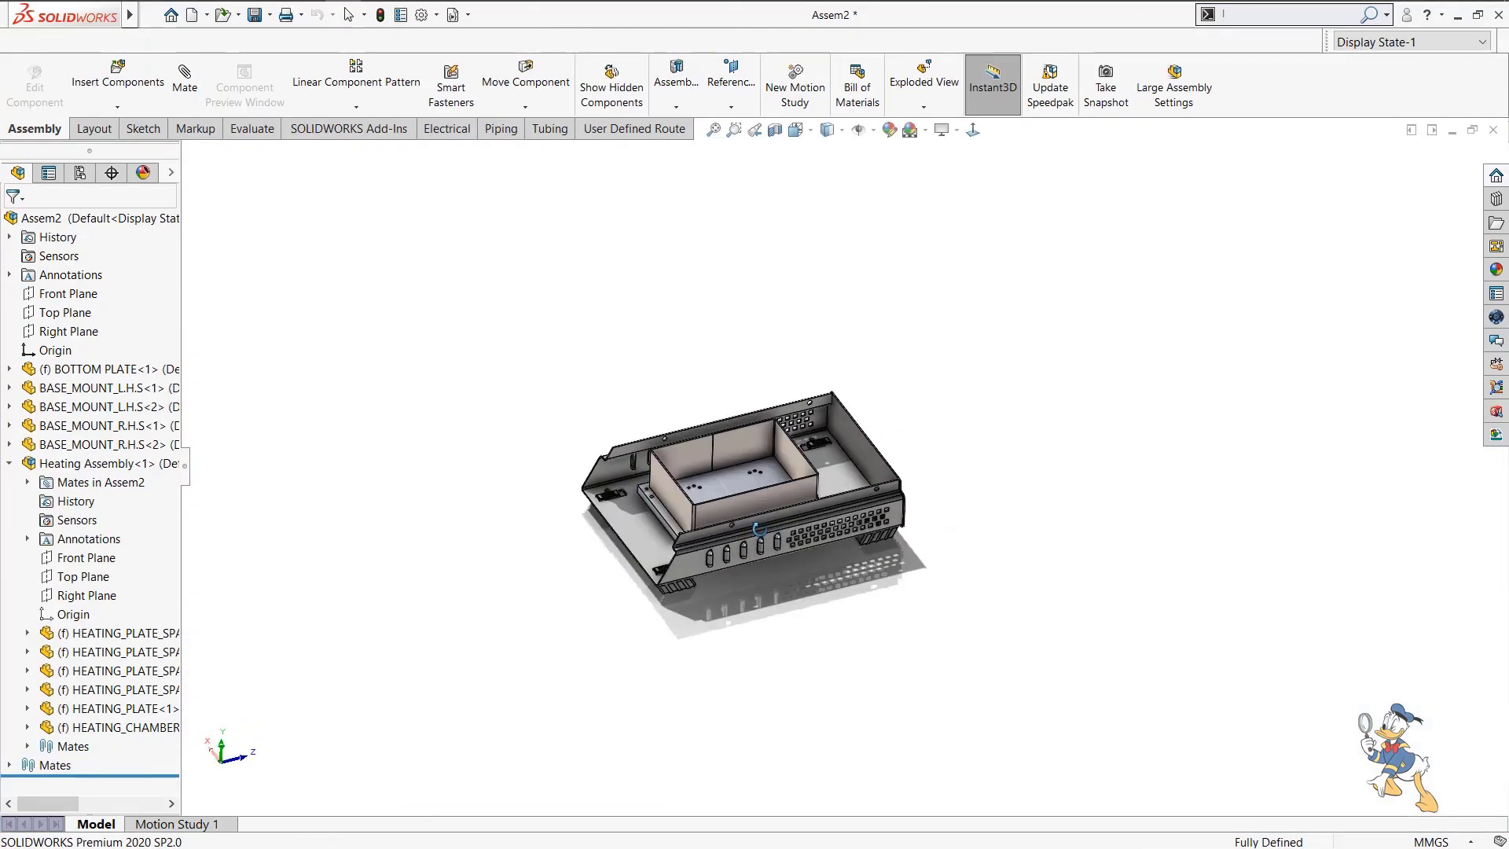
scroll(758, 529, down, 5)
click(118, 79)
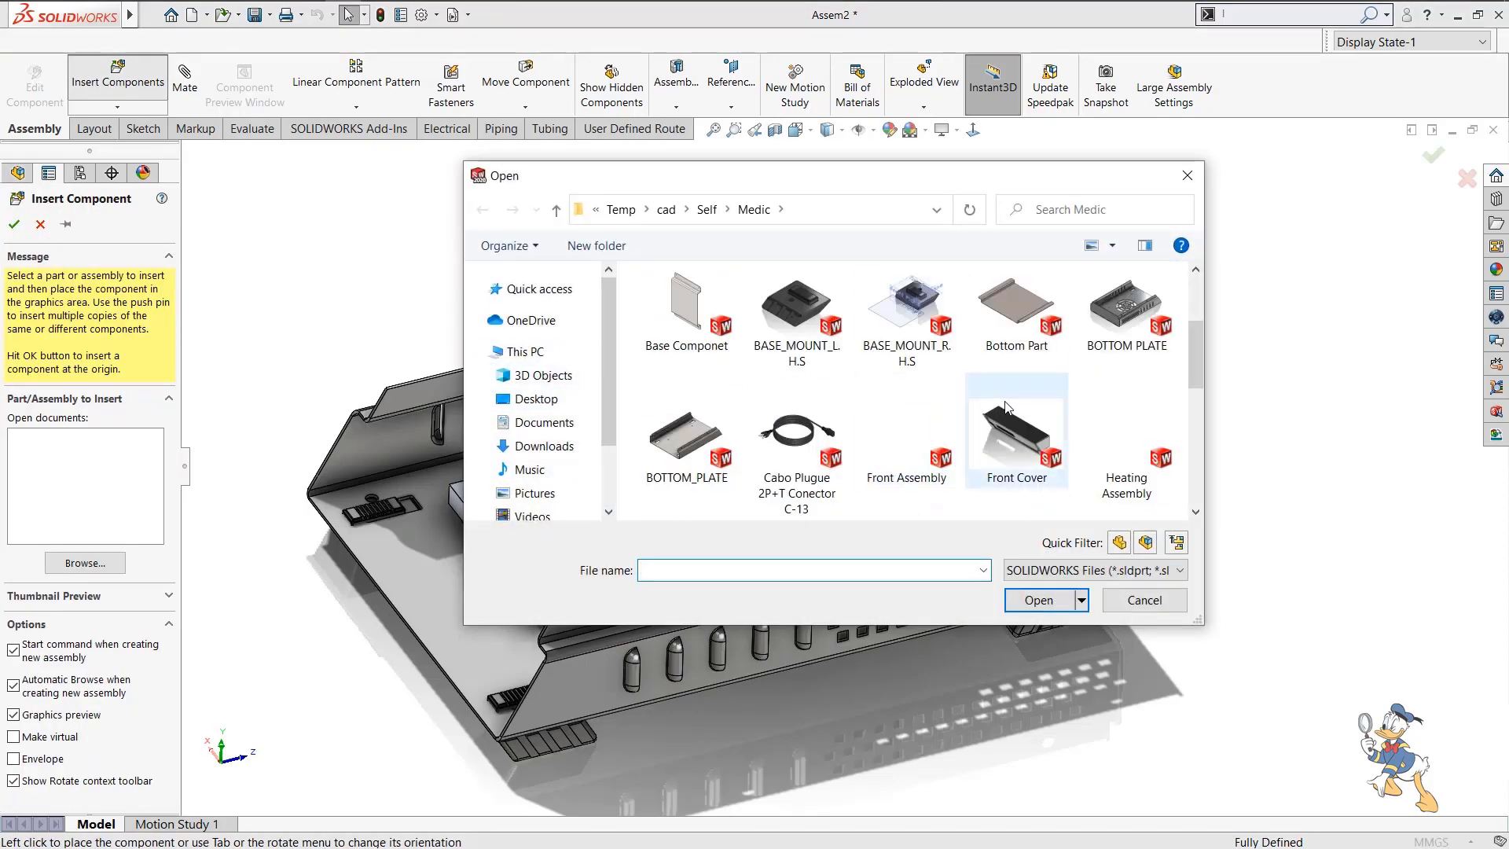
scroll(998, 427, down, 1)
scroll(1069, 409, up, 1)
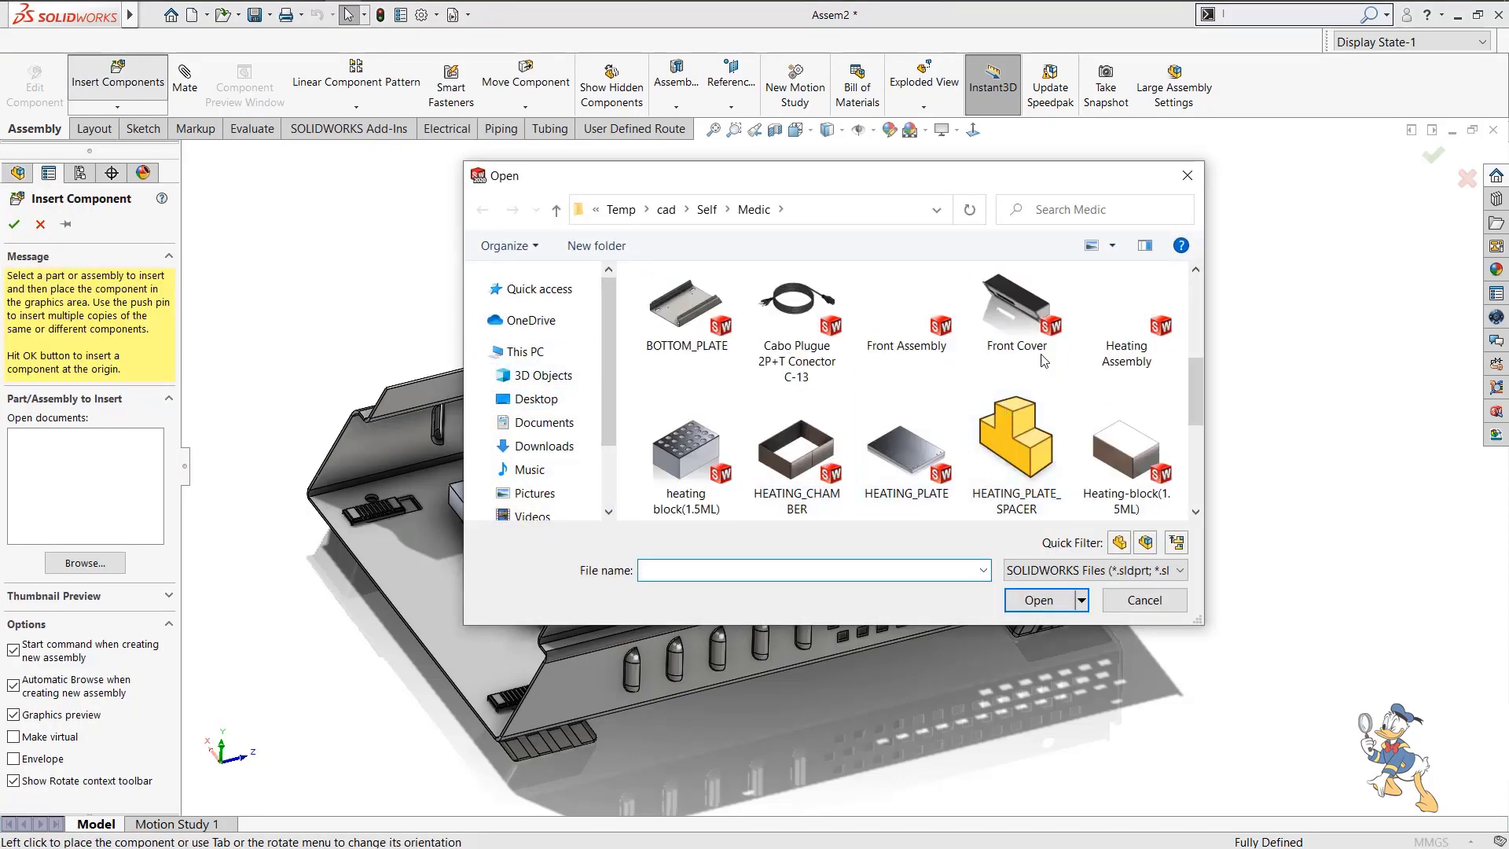
click(903, 322)
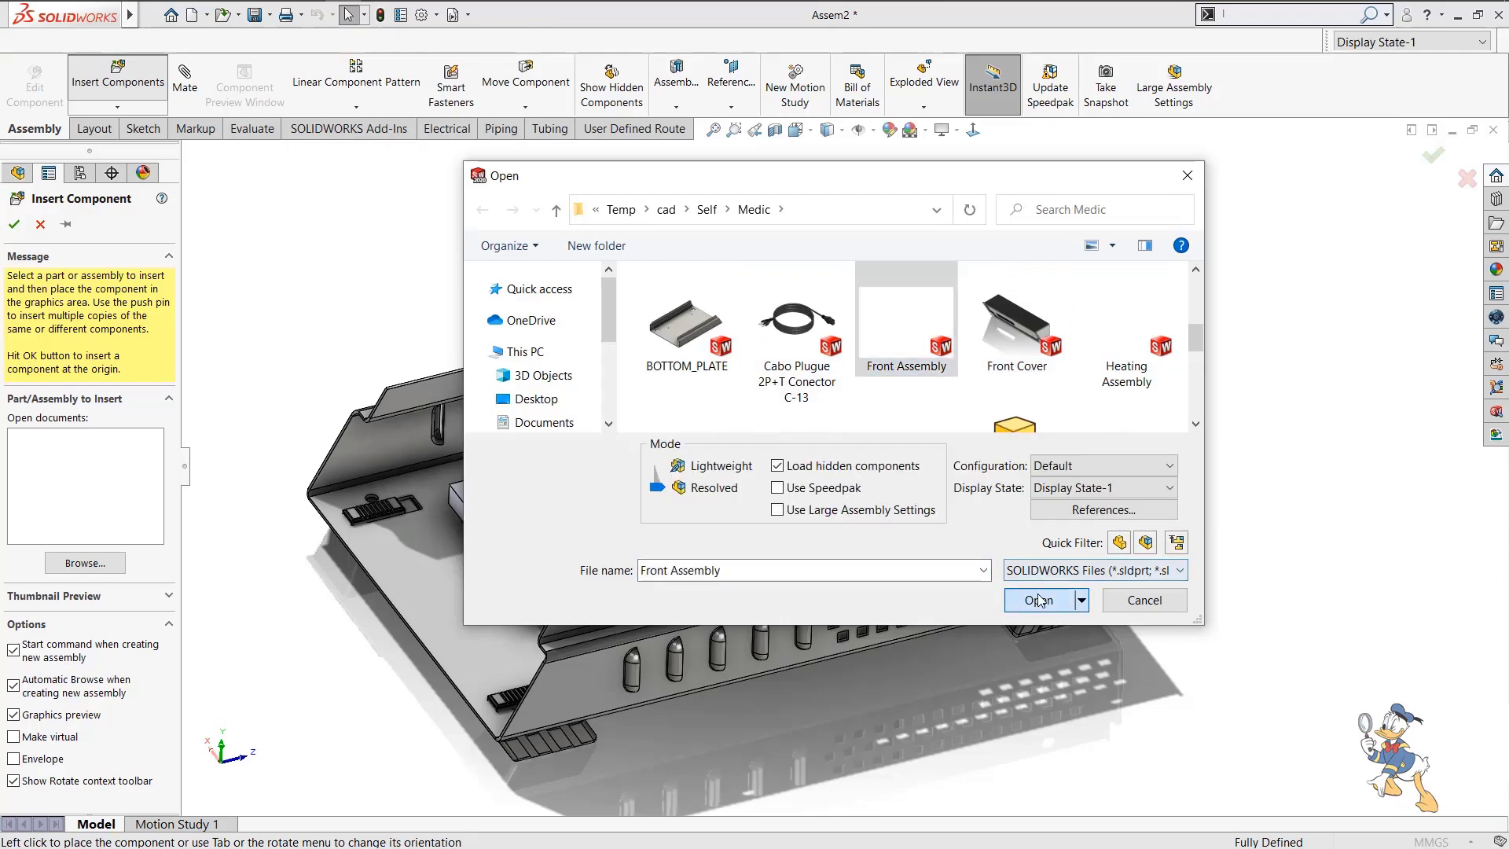
click(1040, 601)
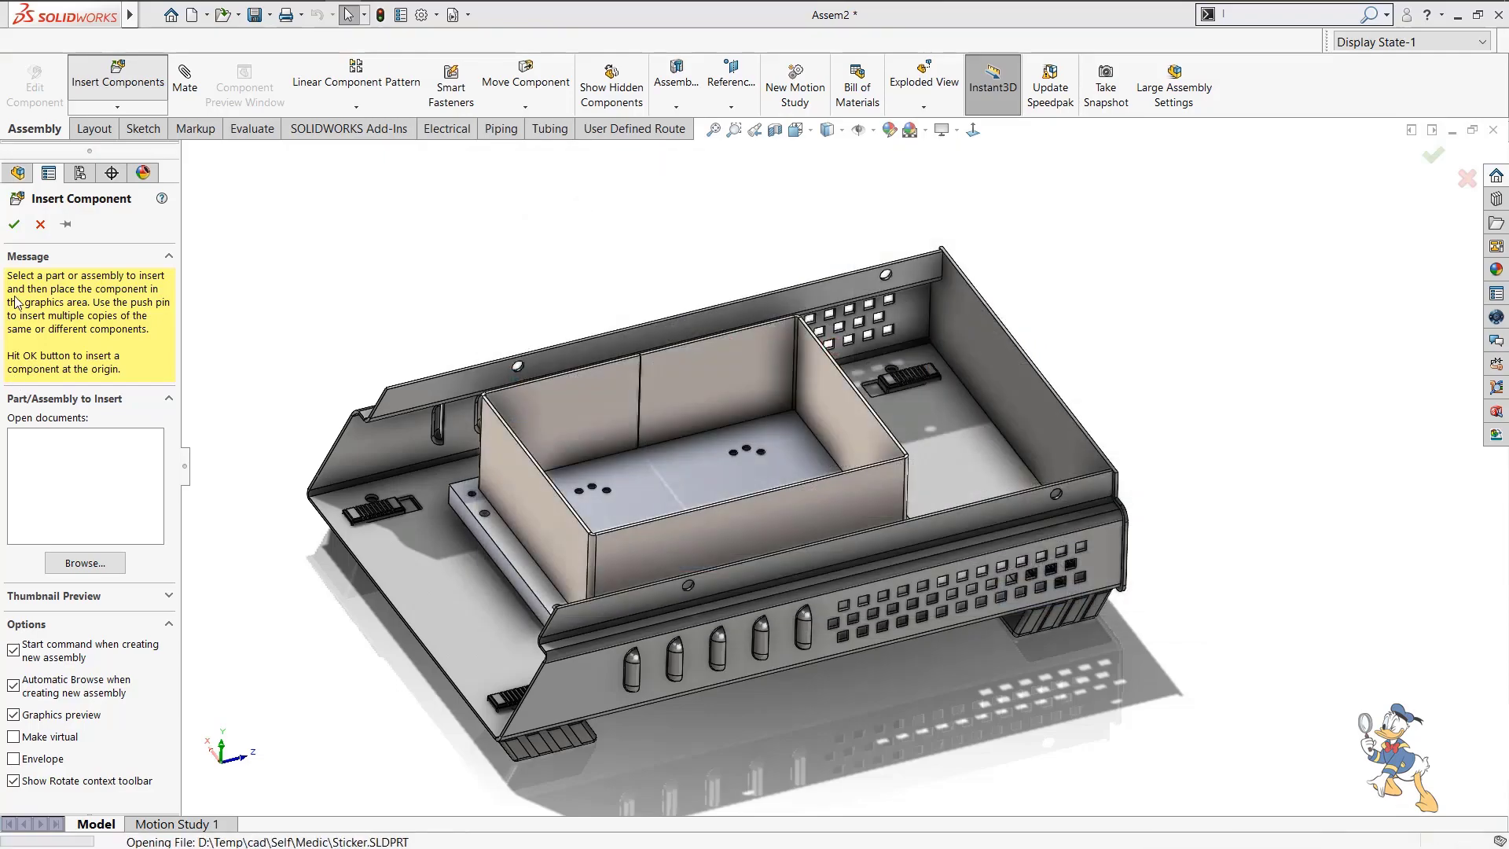
click(13, 226)
Float the fixed Front Assembly so that it can be moved and mated.
scroll(427, 514, down, 5)
middle_drag(500, 564, 507, 476)
scroll(511, 487, up, 3)
scroll(913, 676, down, 3)
middle_drag(904, 668, 991, 720)
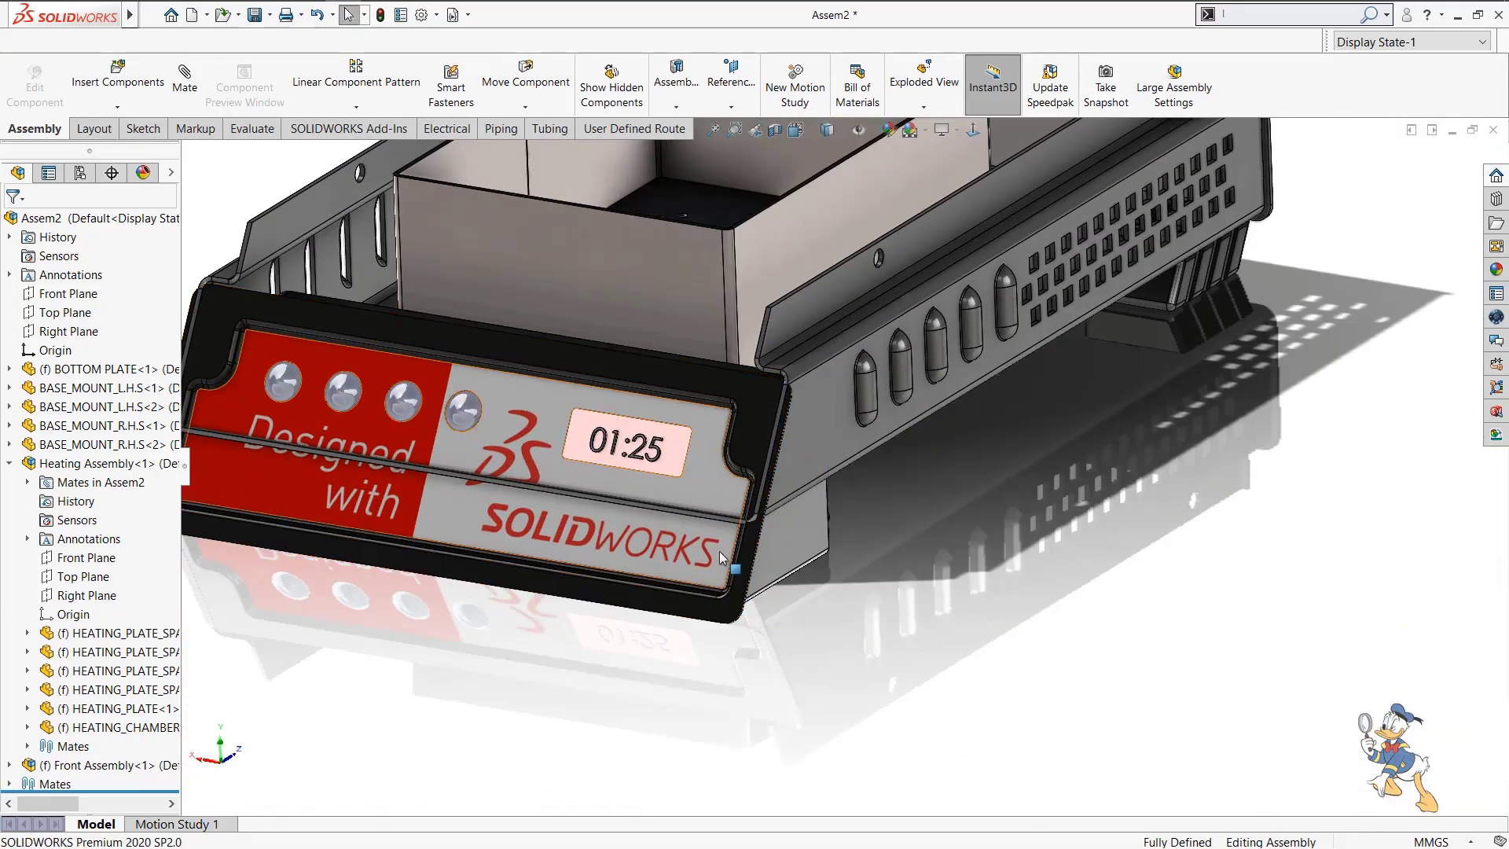
click(756, 548)
scroll(875, 457, up, 3)
middle_drag(875, 460, 734, 516)
click(734, 516)
scroll(493, 470, down, 3)
click(79, 765)
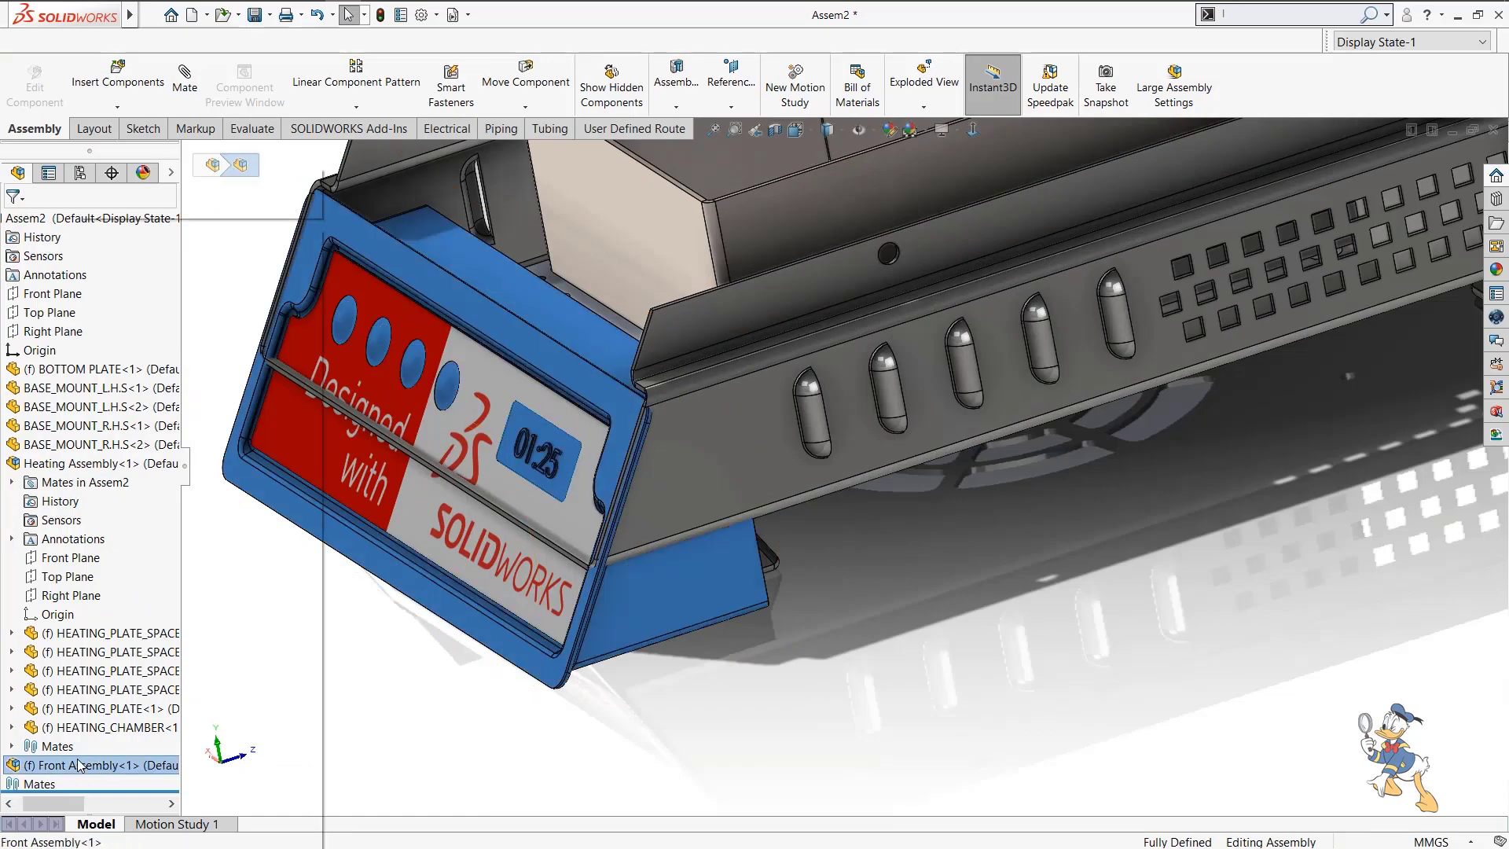
right_click(78, 765)
click(144, 459)
Add a coincident mate between the front cover's lower flange face and the bottom plate's upper floor face.
middle_drag(672, 583, 599, 338)
click(640, 716)
scroll(737, 550, up, 2)
middle_drag(731, 377, 745, 562)
scroll(742, 354, down, 2)
ctrl+click(717, 287)
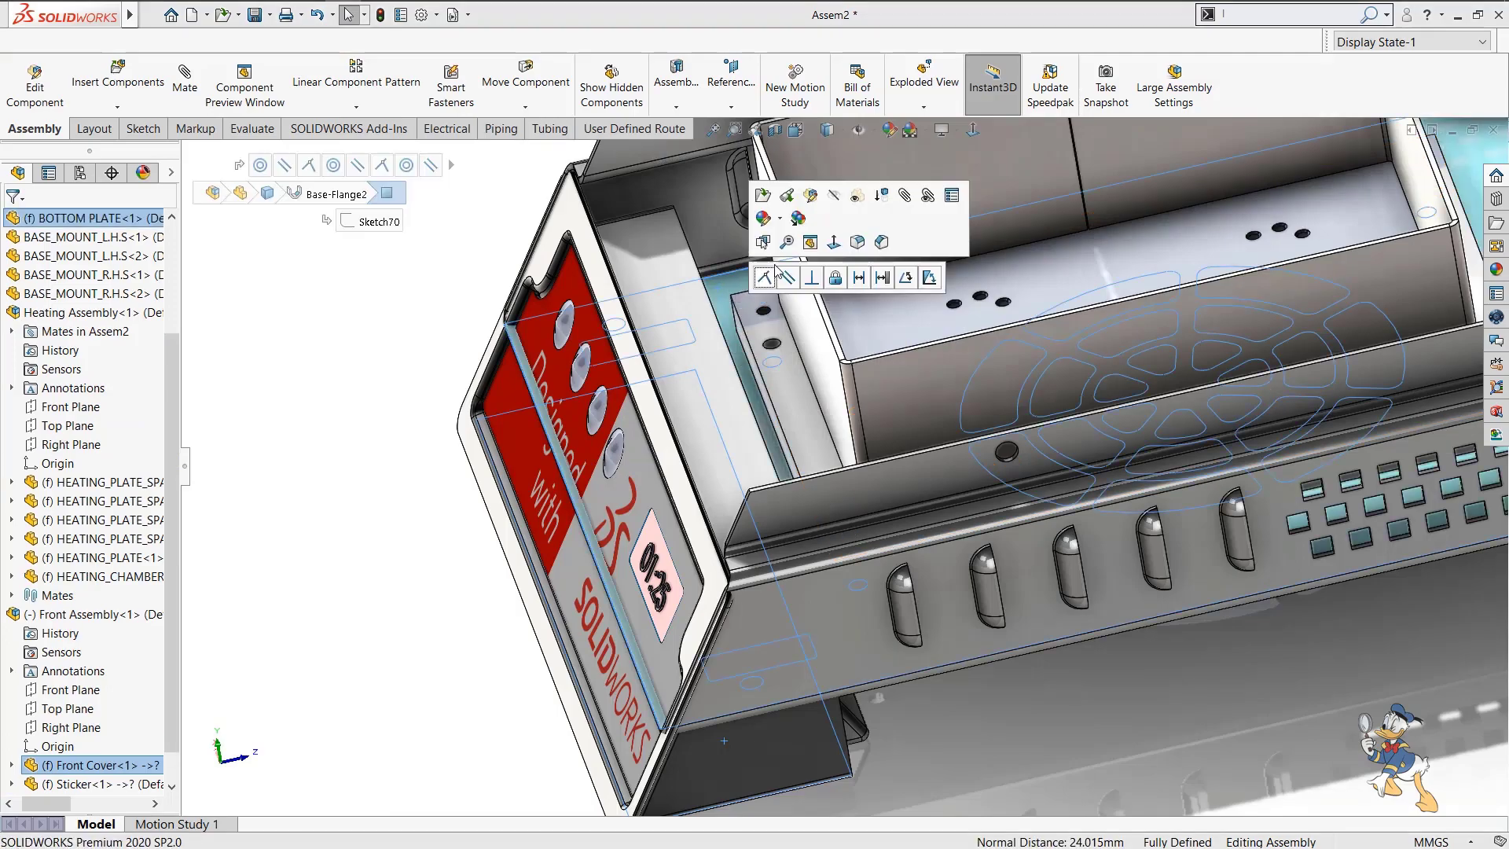
click(764, 277)
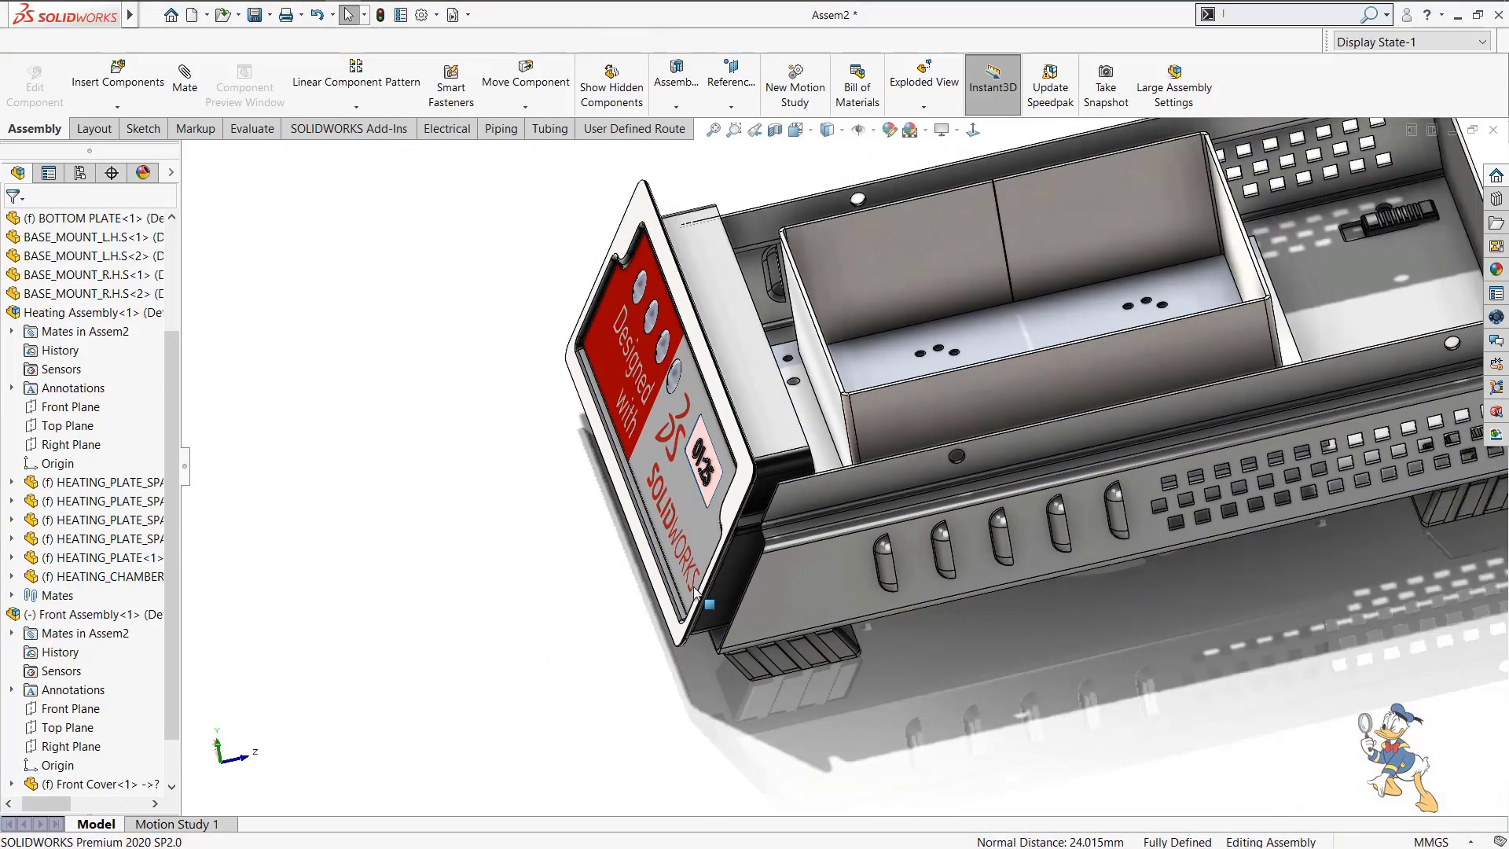
Start a centred width mate with the front cover's two outer side faces as the width selections.
scroll(694, 592, up, 3)
middle_drag(605, 471, 584, 276)
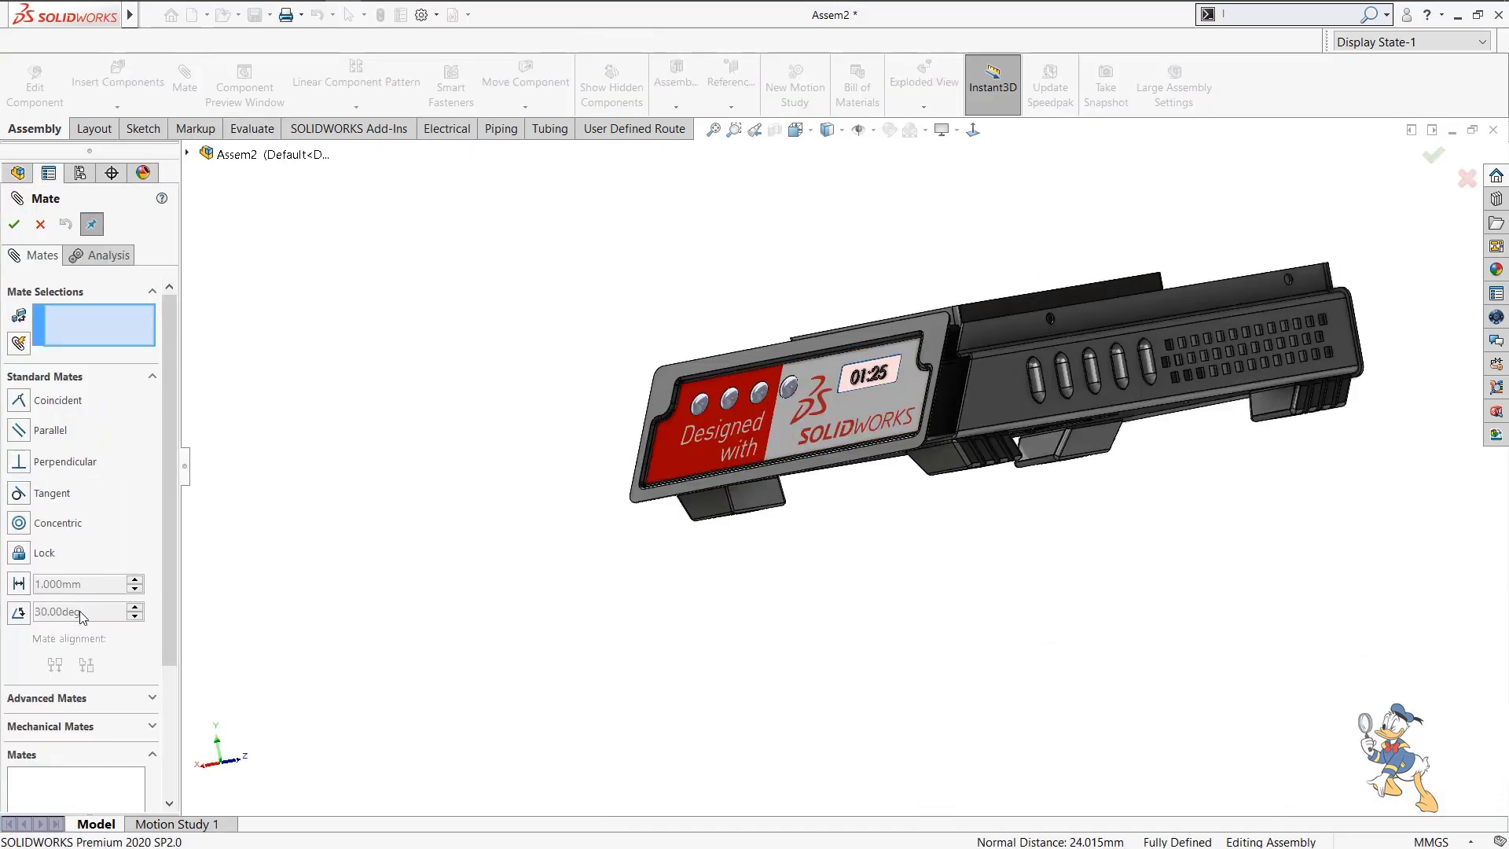
click(45, 698)
click(47, 470)
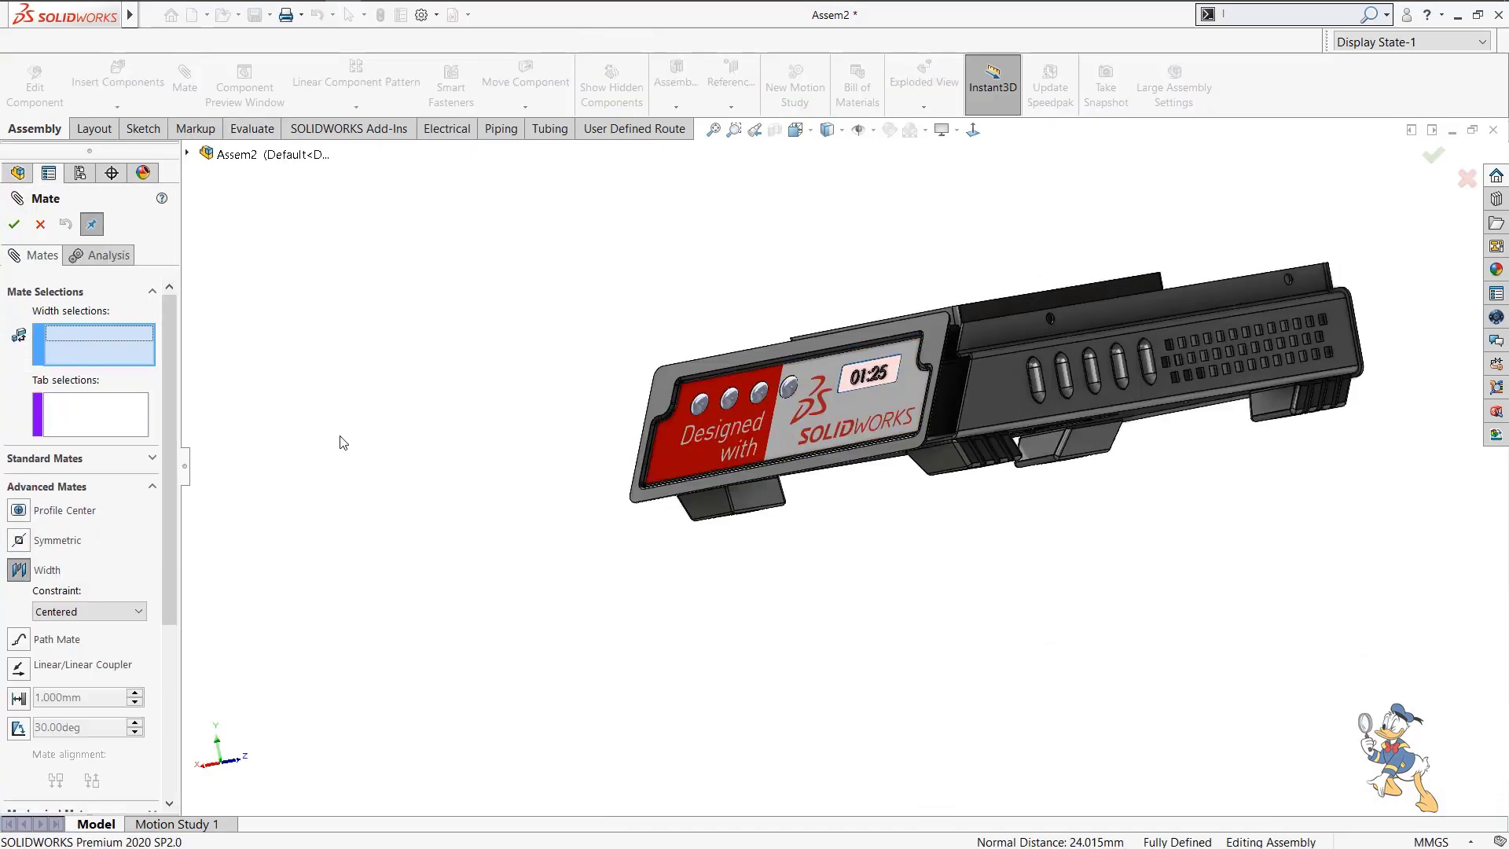
scroll(1006, 396, down, 5)
click(815, 445)
scroll(815, 445, up, 2)
middle_drag(814, 445, 695, 615)
scroll(695, 617, down, 3)
click(678, 589)
scroll(676, 588, up, 2)
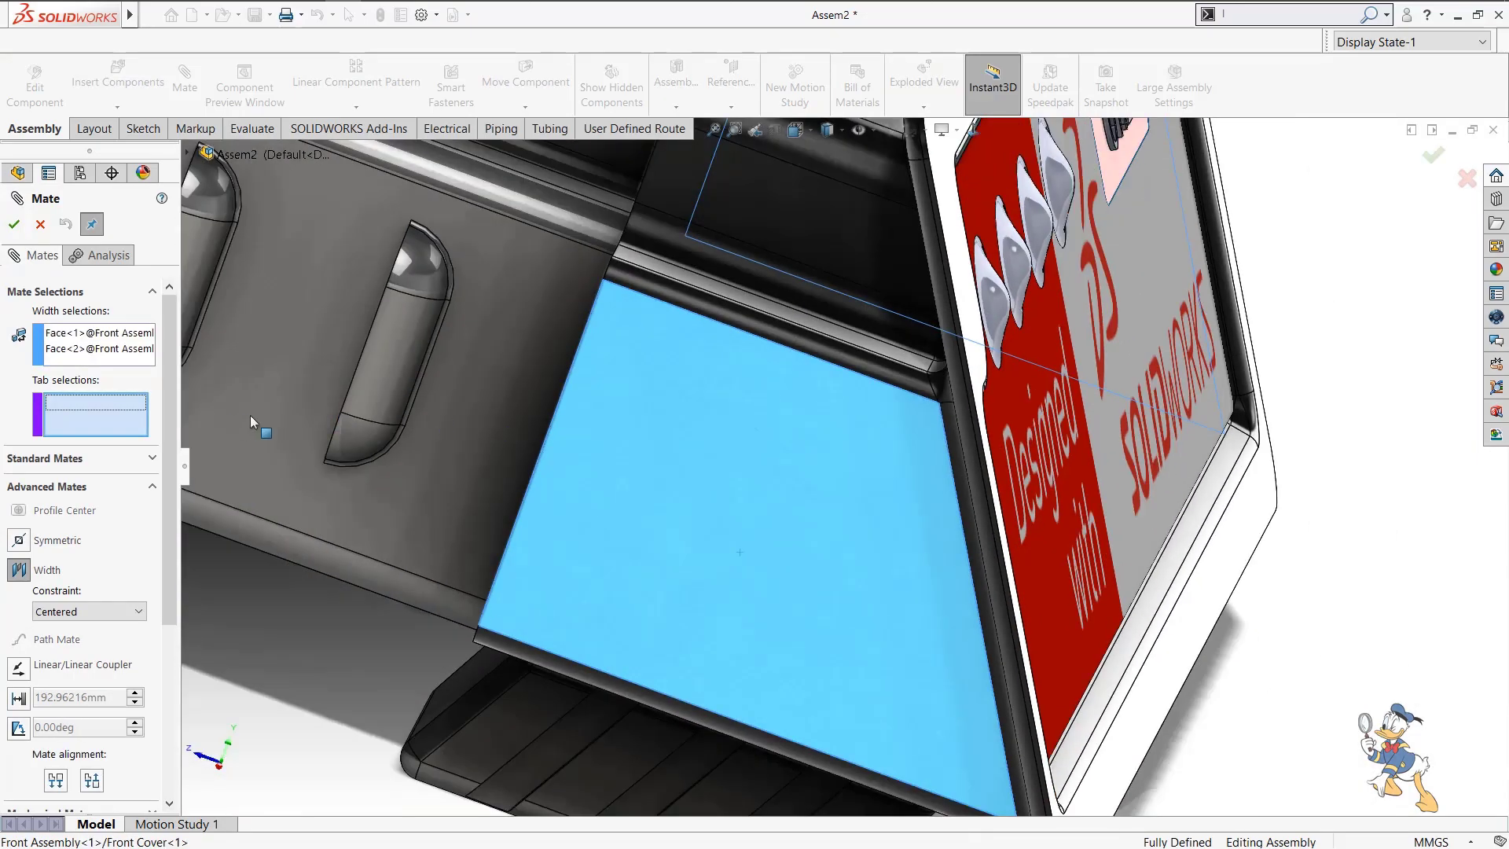
Use the bottom plate's two outer side faces as the tab selections and complete the width mate.
click(468, 397)
scroll(472, 398, up, 6)
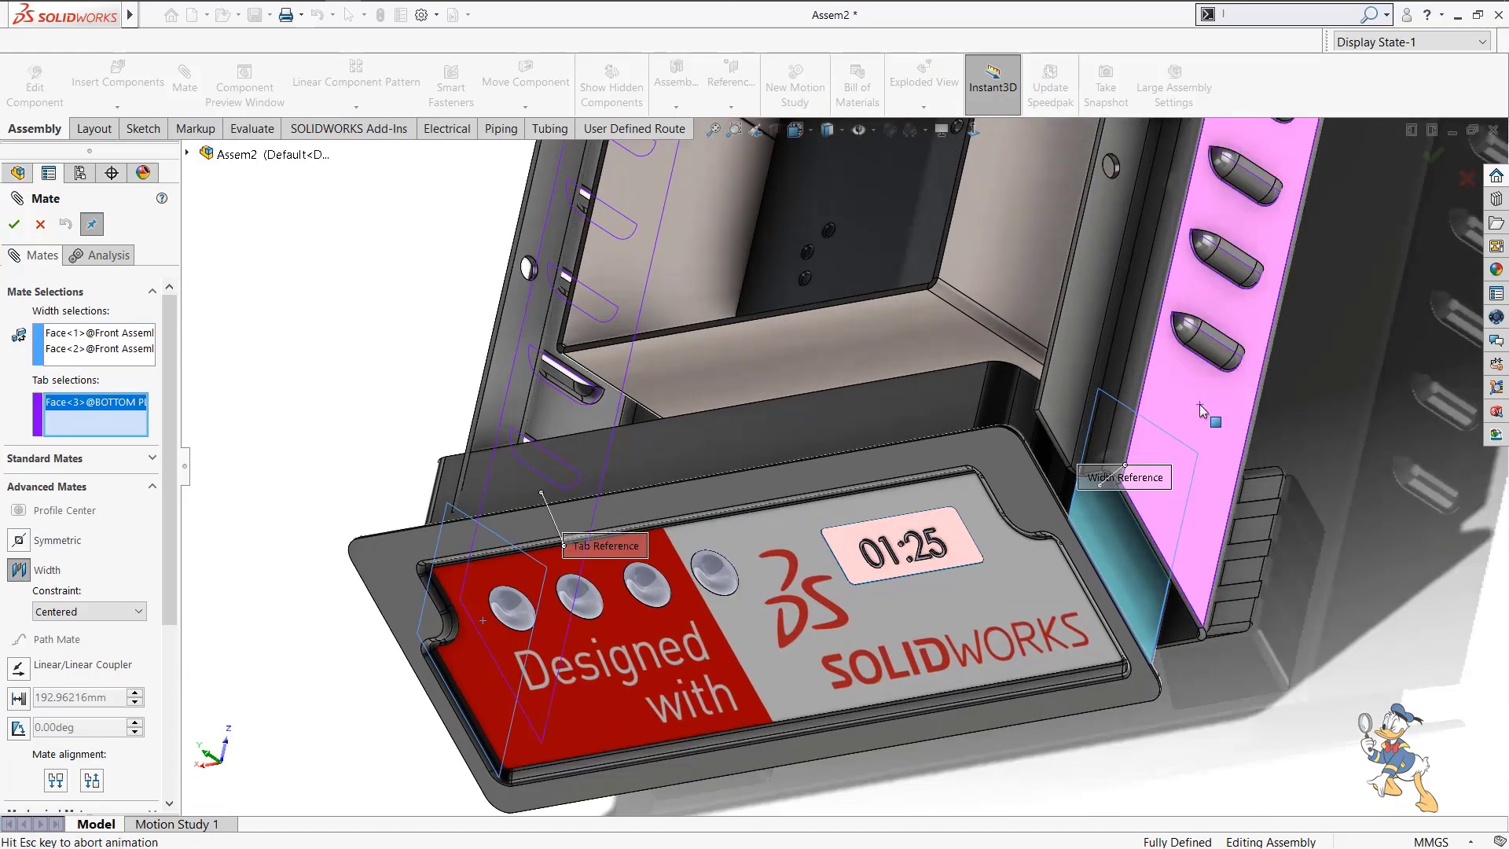
click(1199, 404)
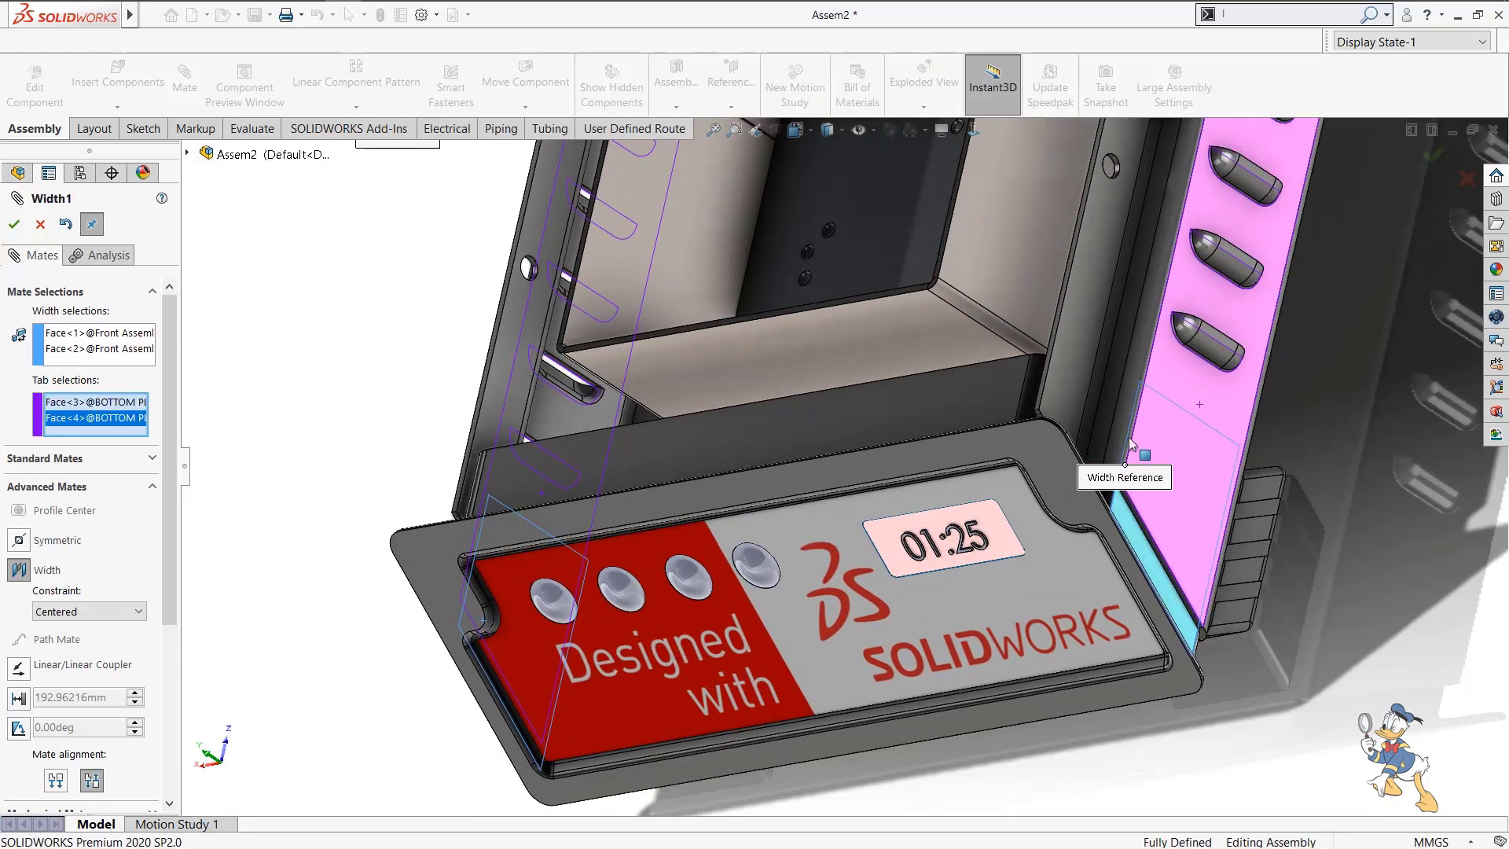
middle_drag(753, 464, 880, 507)
middle_drag(766, 384, 766, 633)
scroll(966, 542, down, 4)
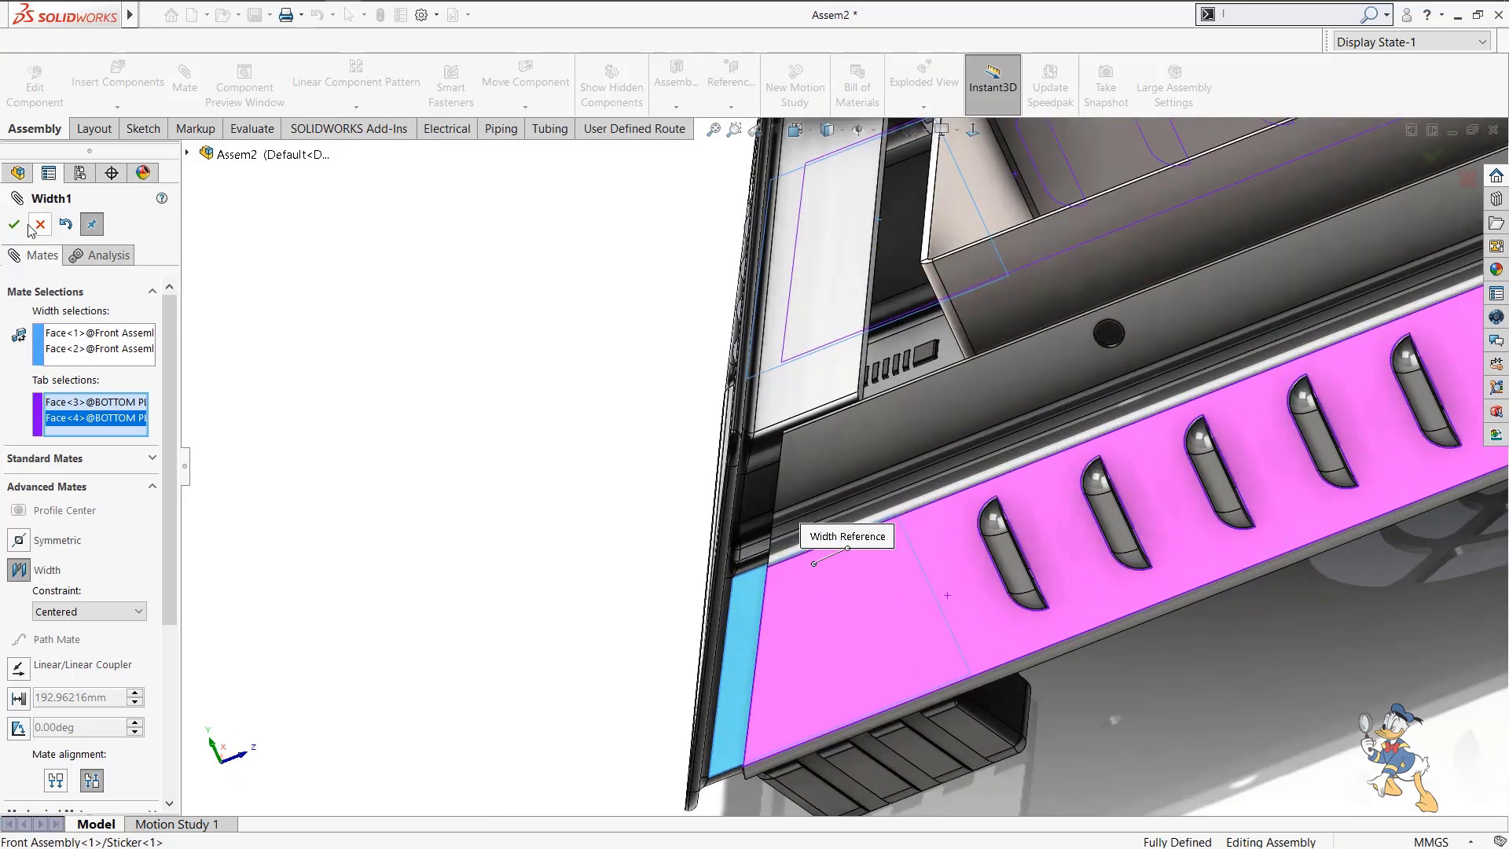
scroll(865, 417, up, 6)
mouse_move(881, 408)
middle_down()
mouse_move(912, 281)
mouse_move(872, 401)
middle_up()
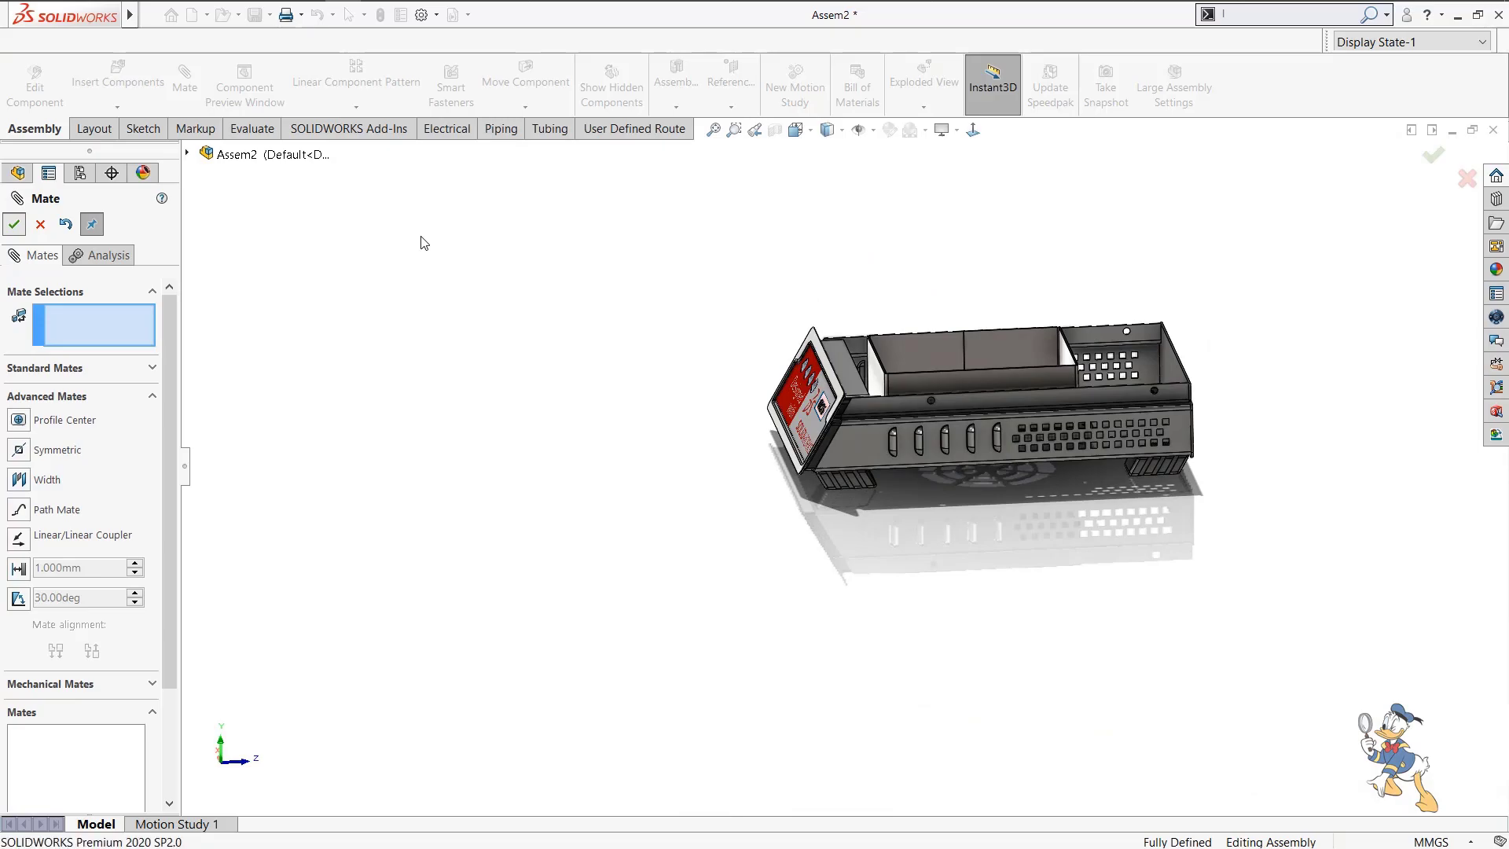
key(Escape)
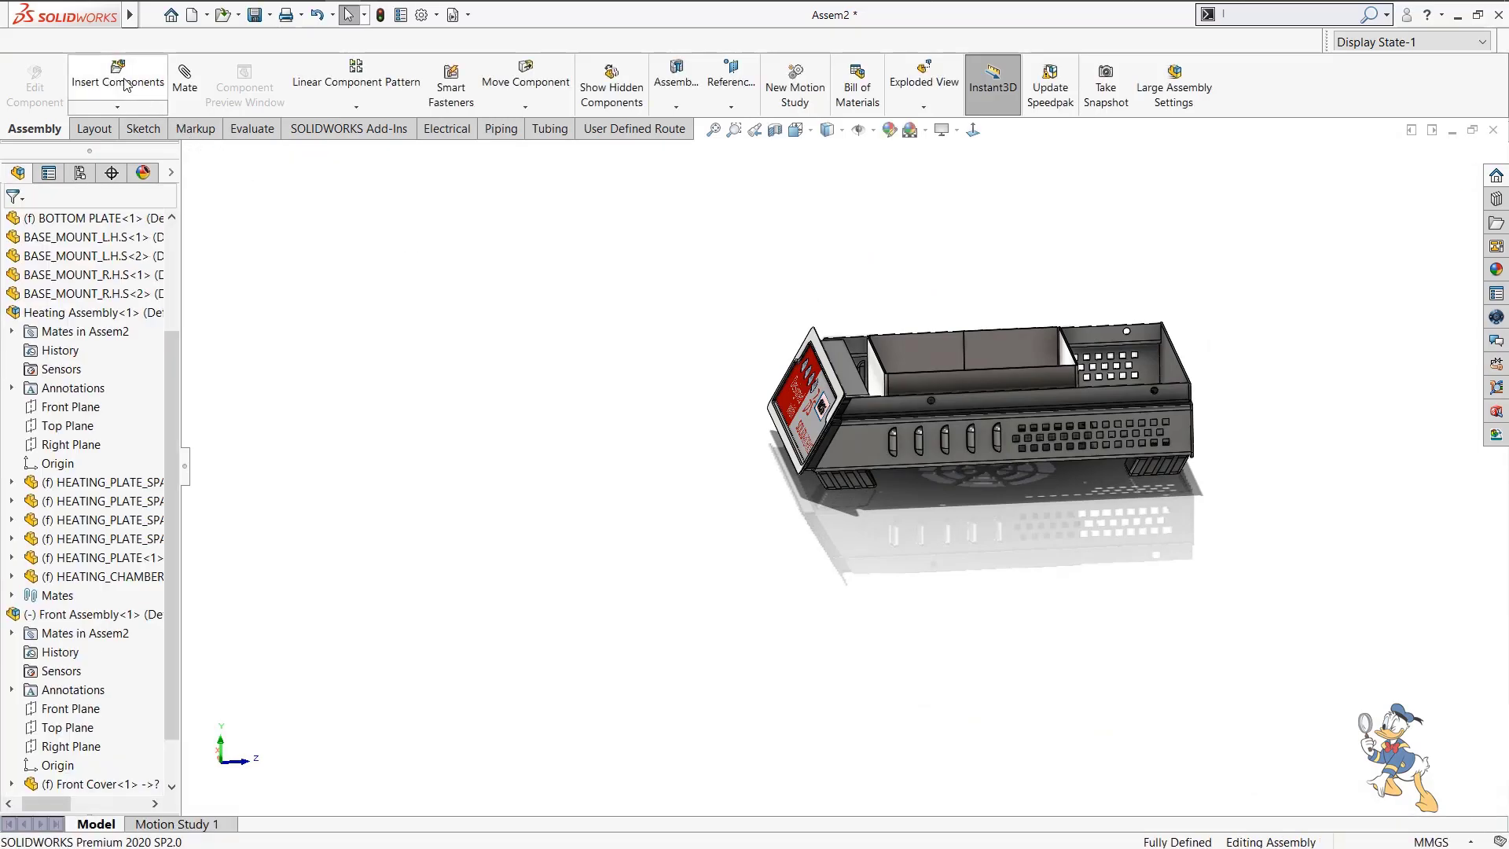
Insert the TOP_PLATE part and place it freely above the open base.
click(126, 84)
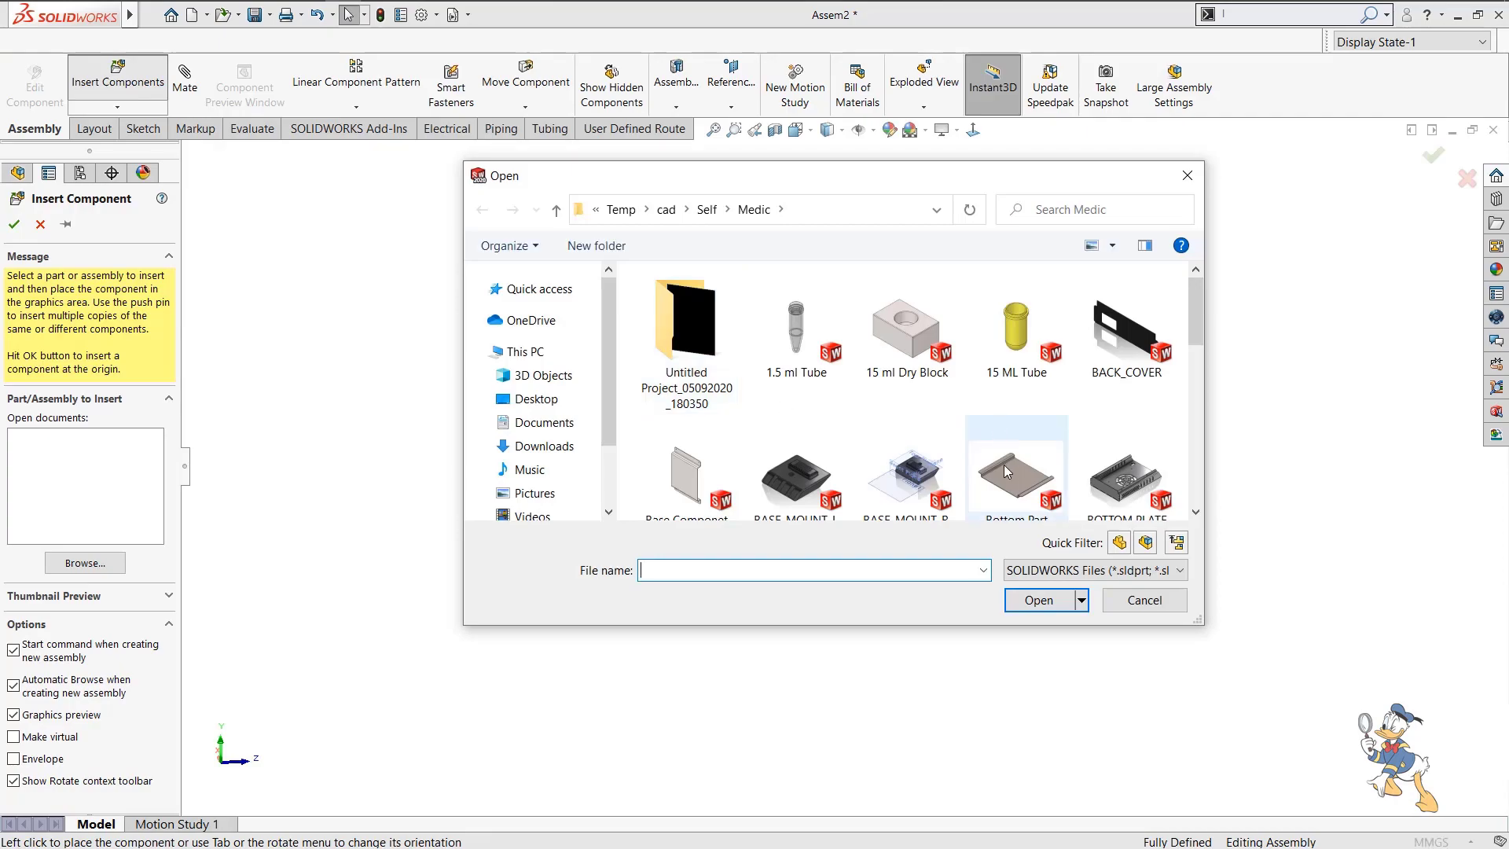
scroll(1007, 472, down, 5)
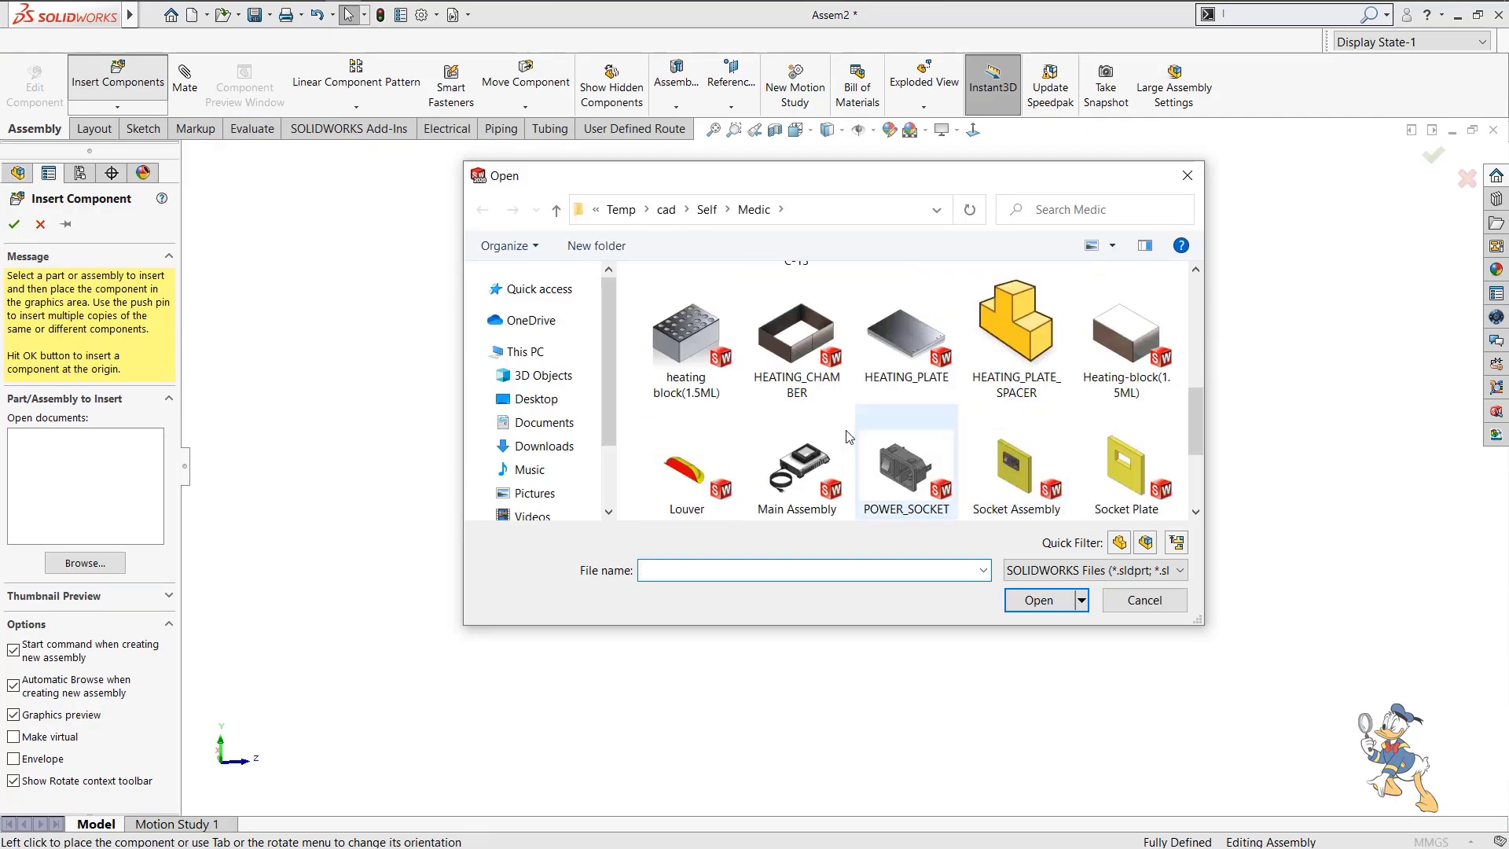
scroll(1038, 408, down, 1)
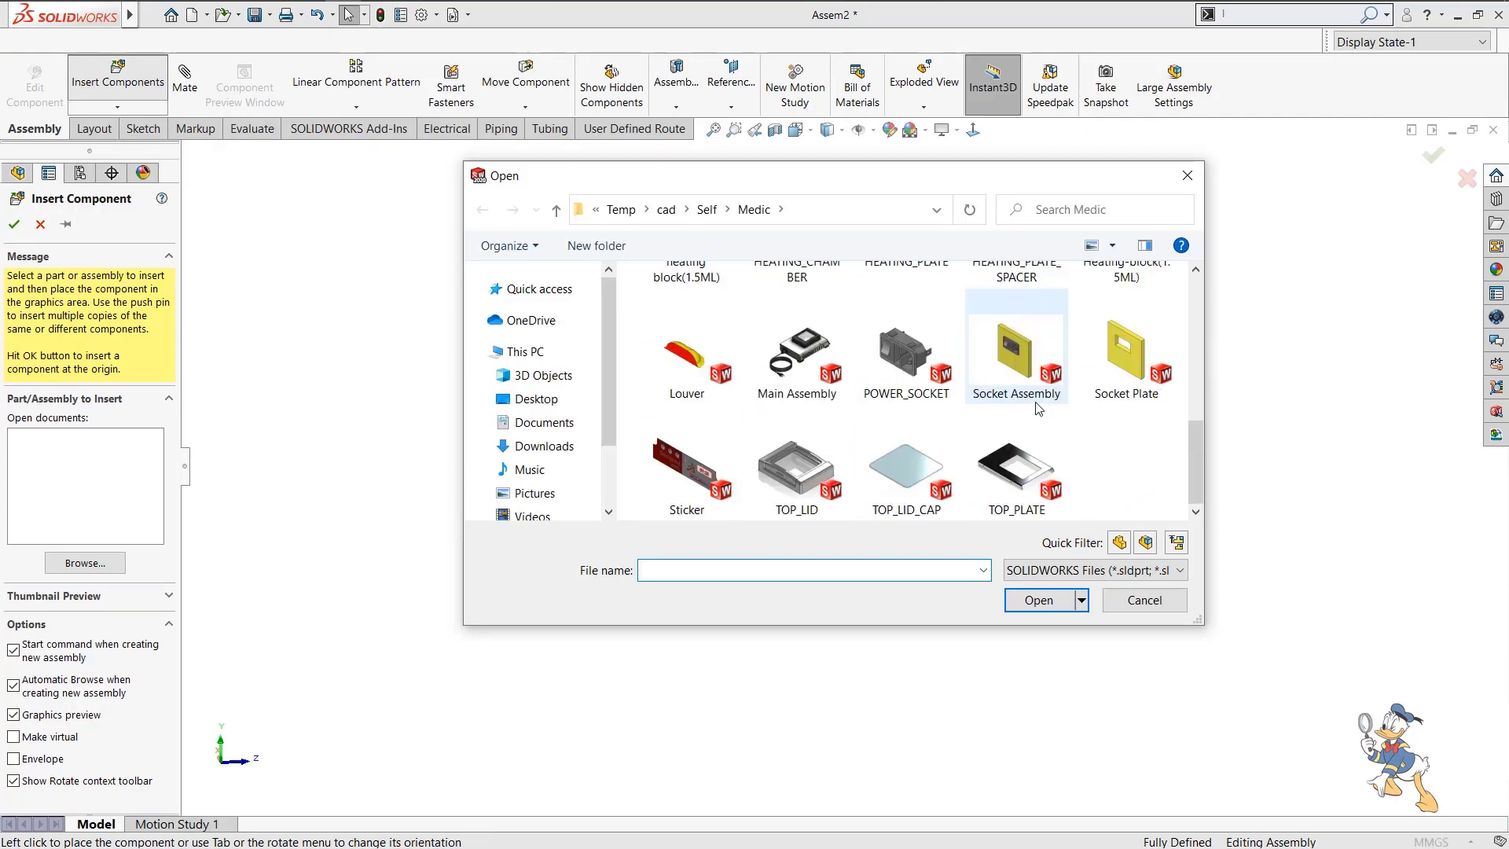
click(1016, 472)
click(1038, 600)
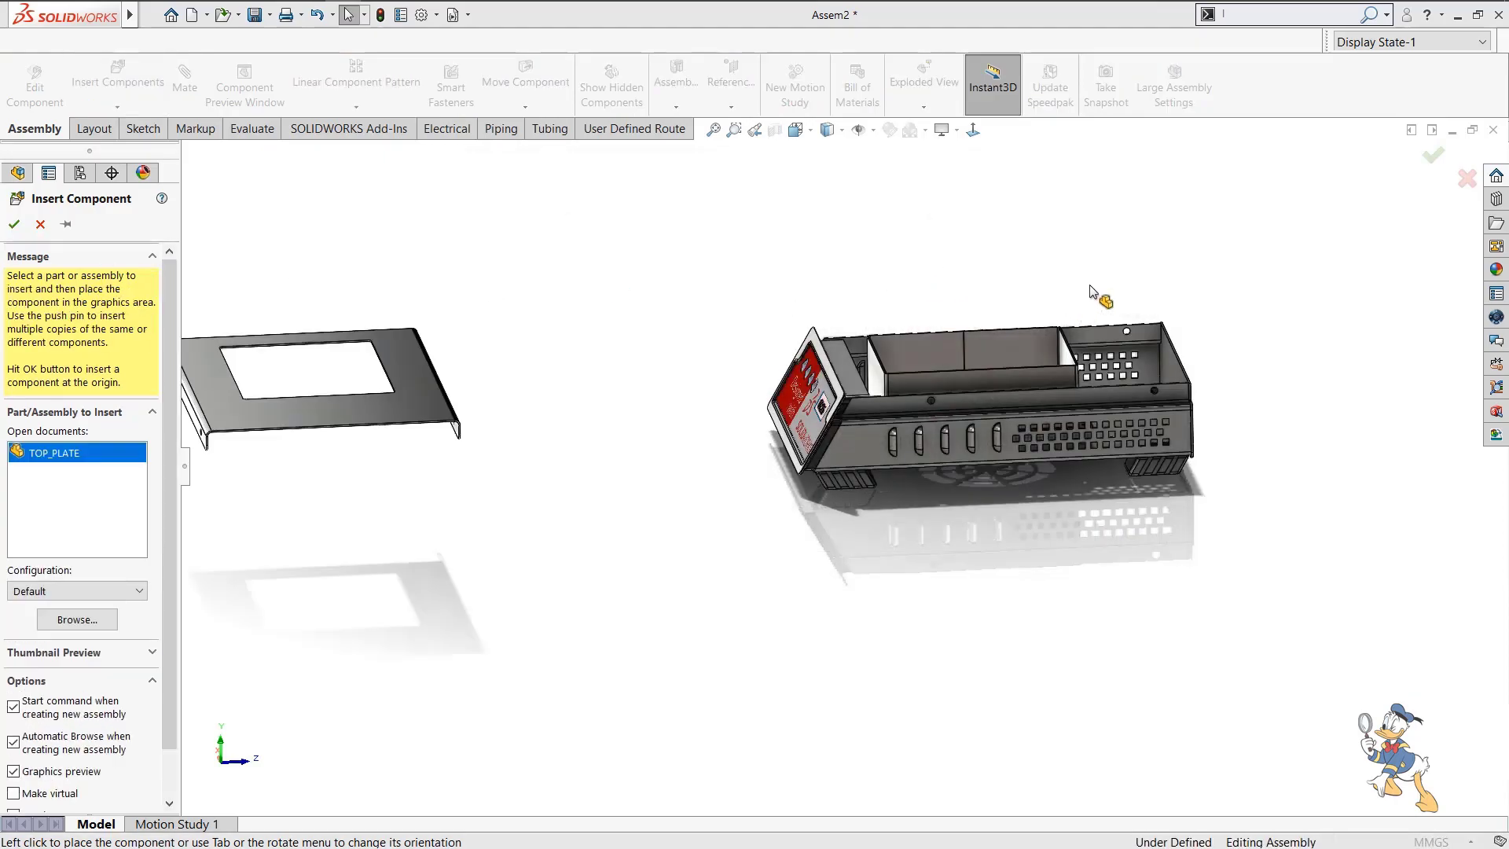
click(1044, 283)
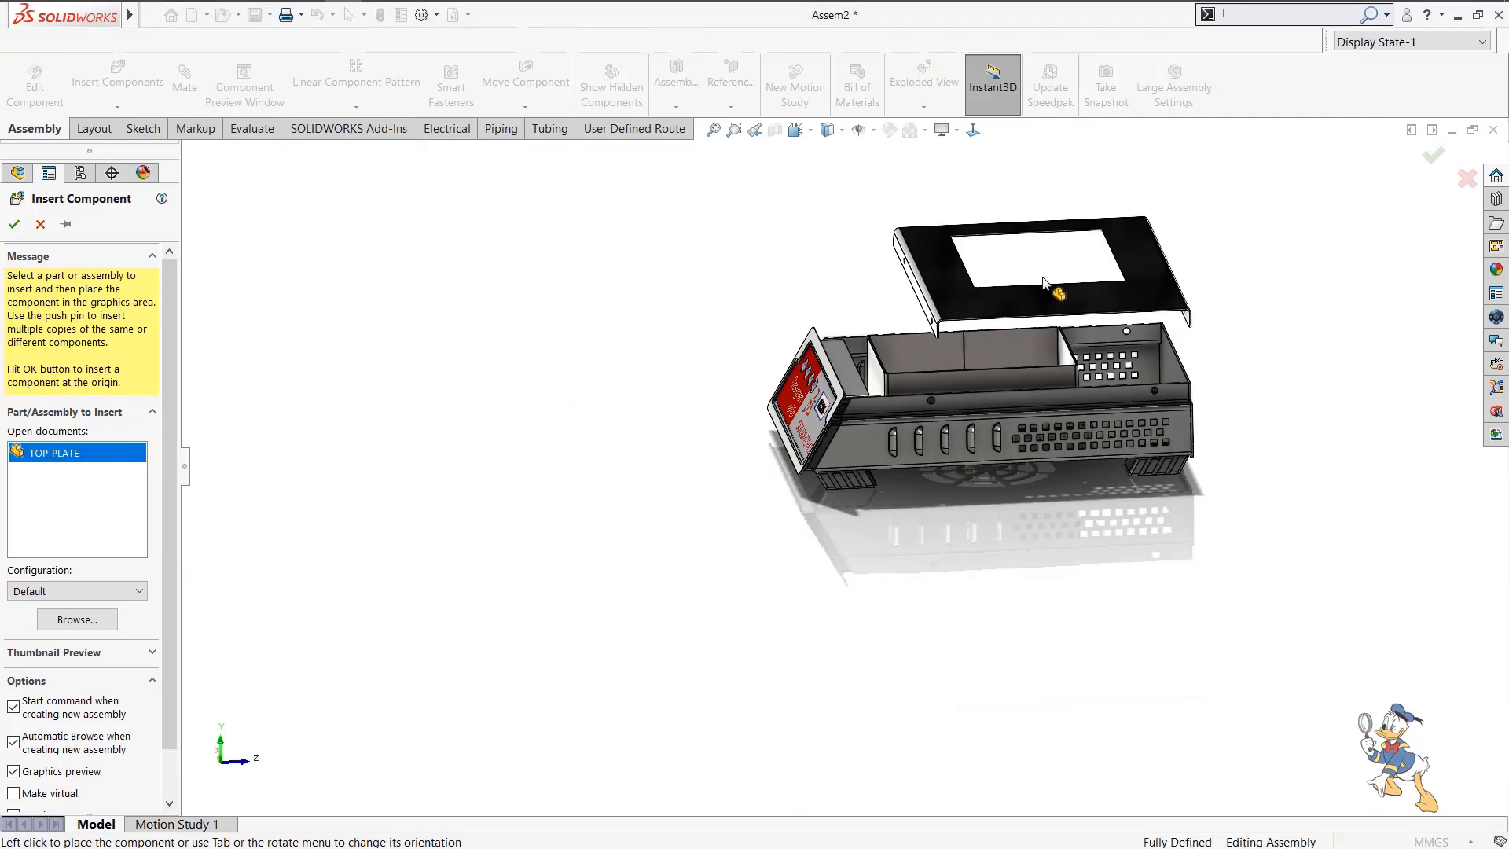
Add a concentric mate between a 4.5 mm flange hole of the top plate and the 5.4 mm hole in the bottom plate's side flange.
middle_drag(1035, 283, 951, 265)
scroll(1184, 268, down, 2)
scroll(1184, 268, down, 5)
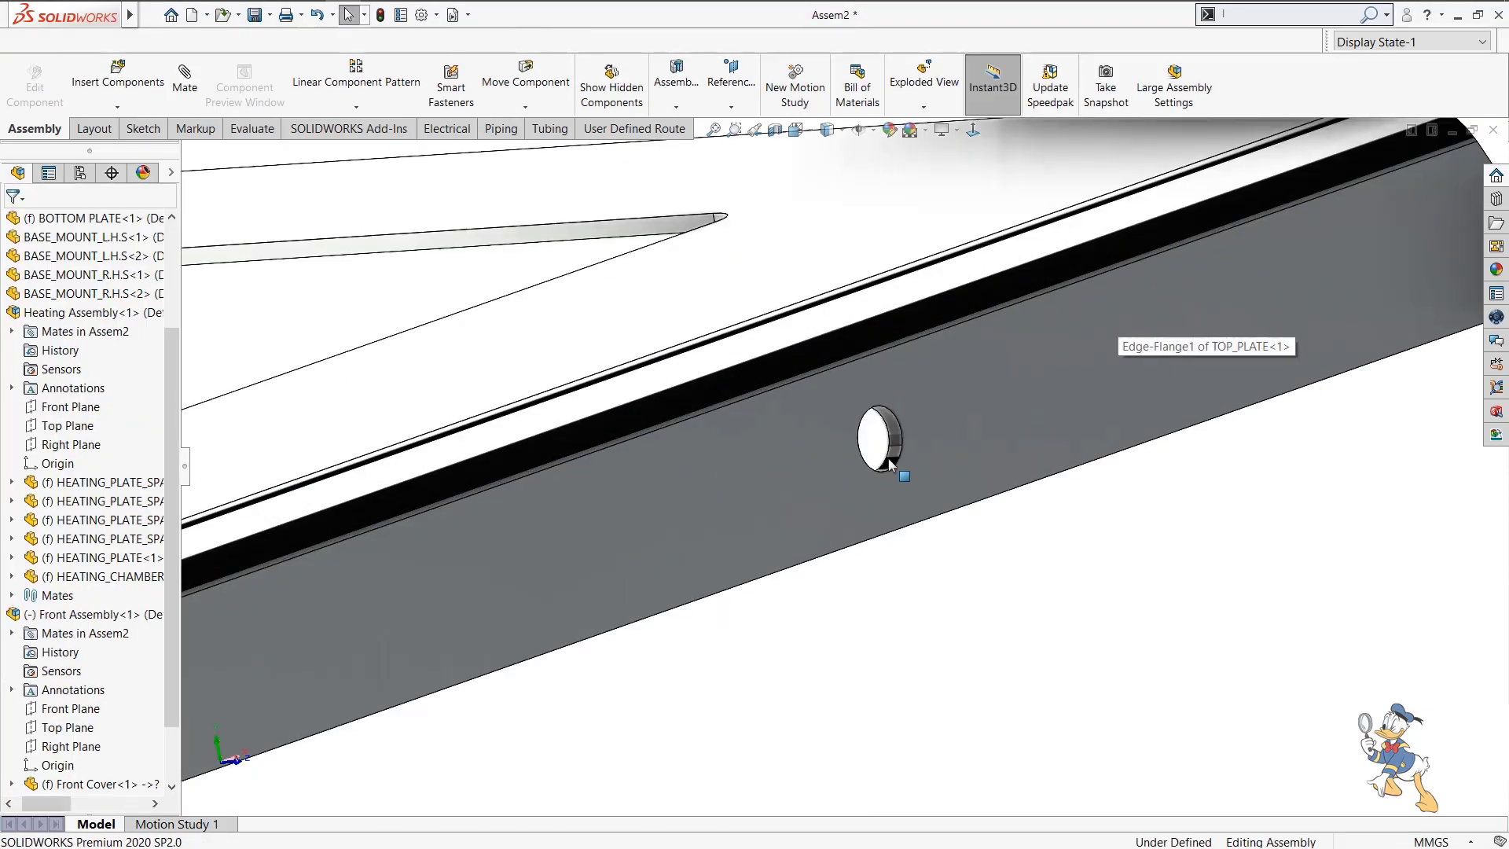
click(783, 602)
scroll(768, 616, up, 5)
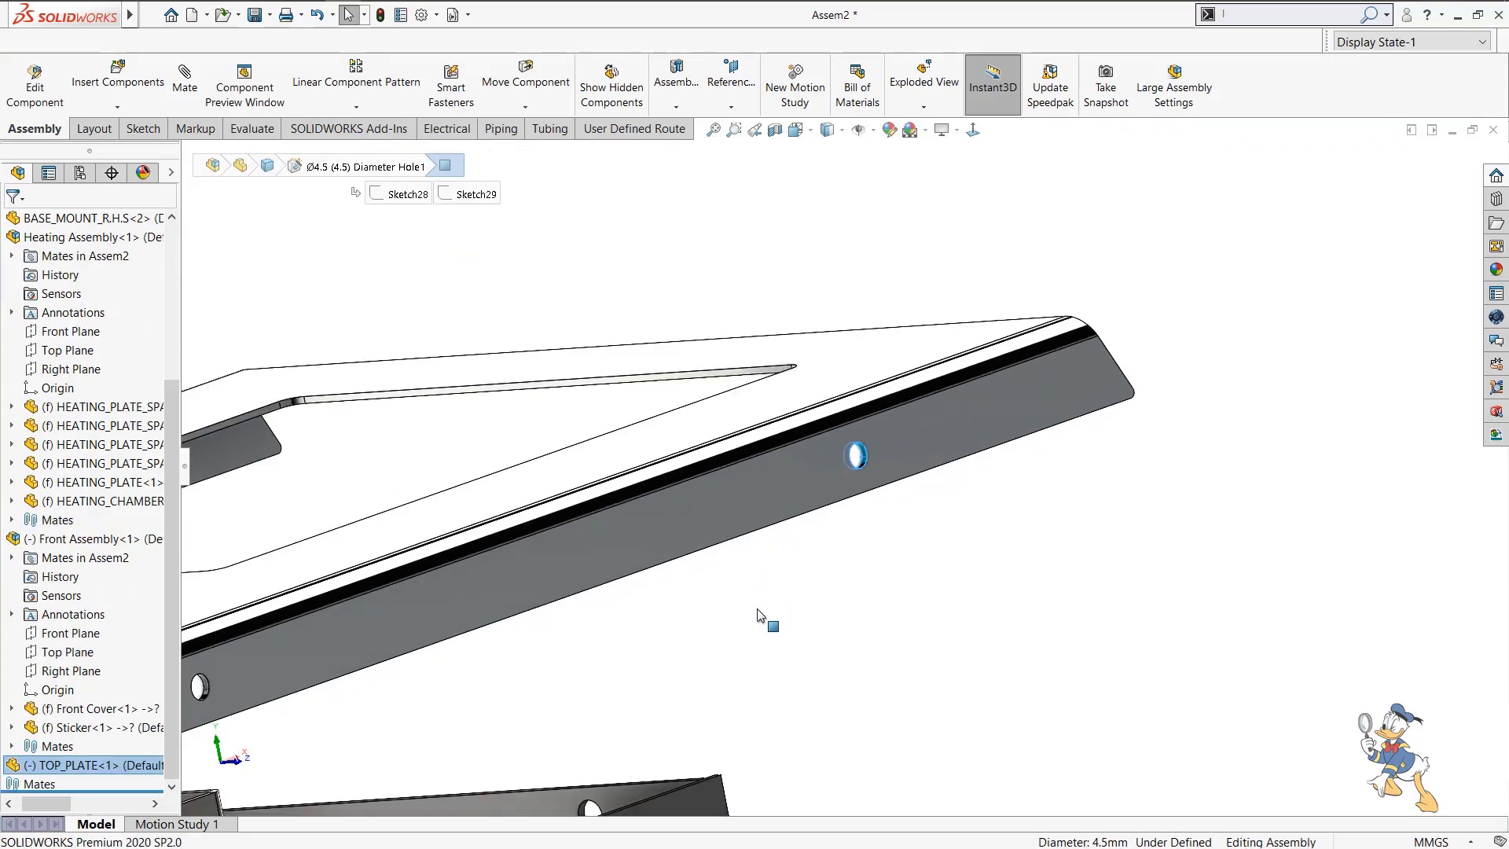
scroll(484, 683, up, 4)
middle_drag(556, 674, 507, 697)
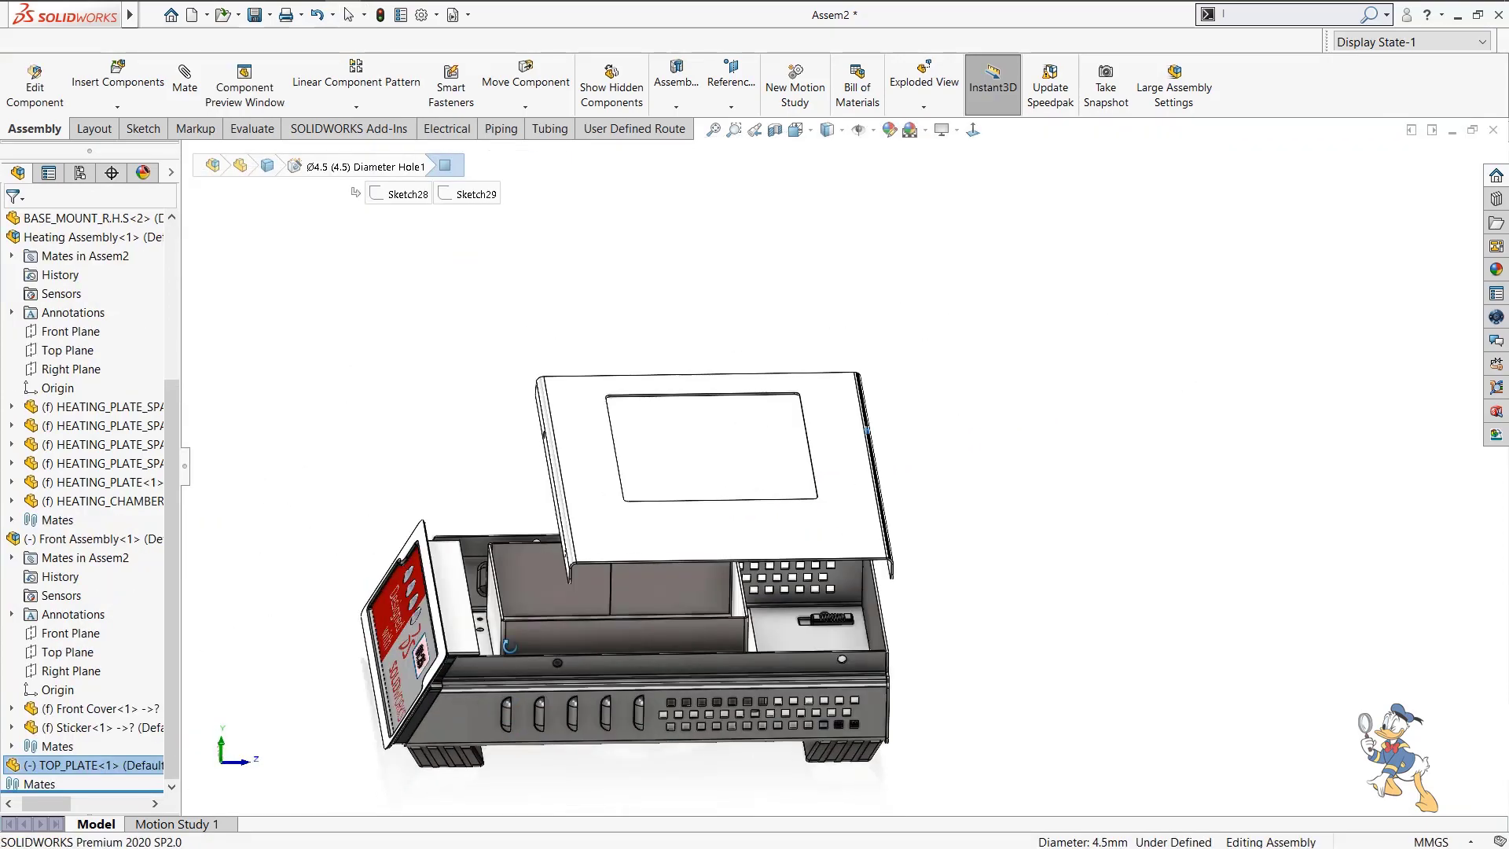
scroll(554, 542, down, 8)
scroll(766, 464, down, 8)
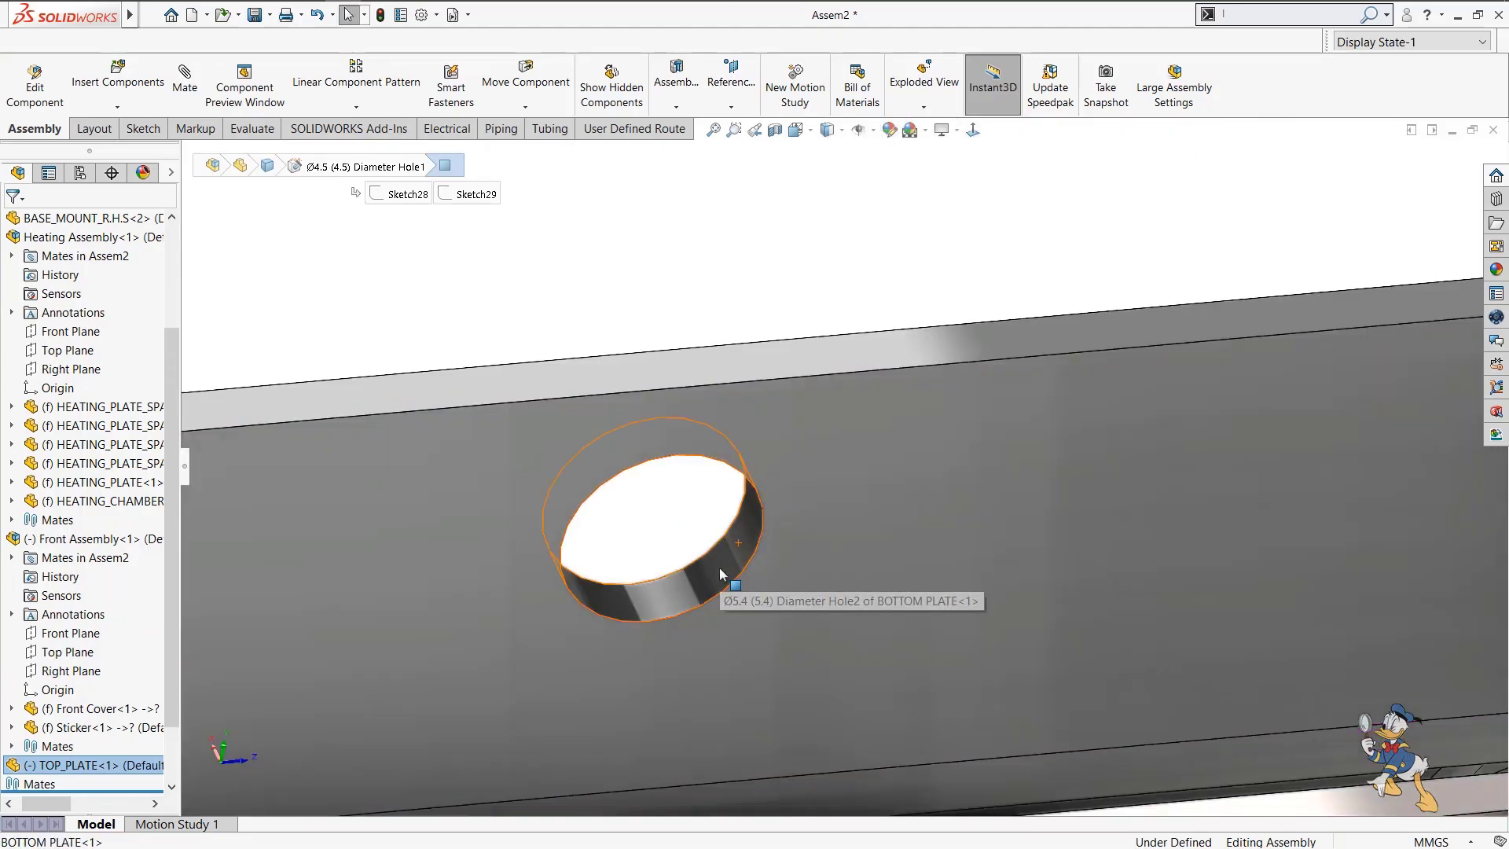
click(720, 567)
right_click(798, 537)
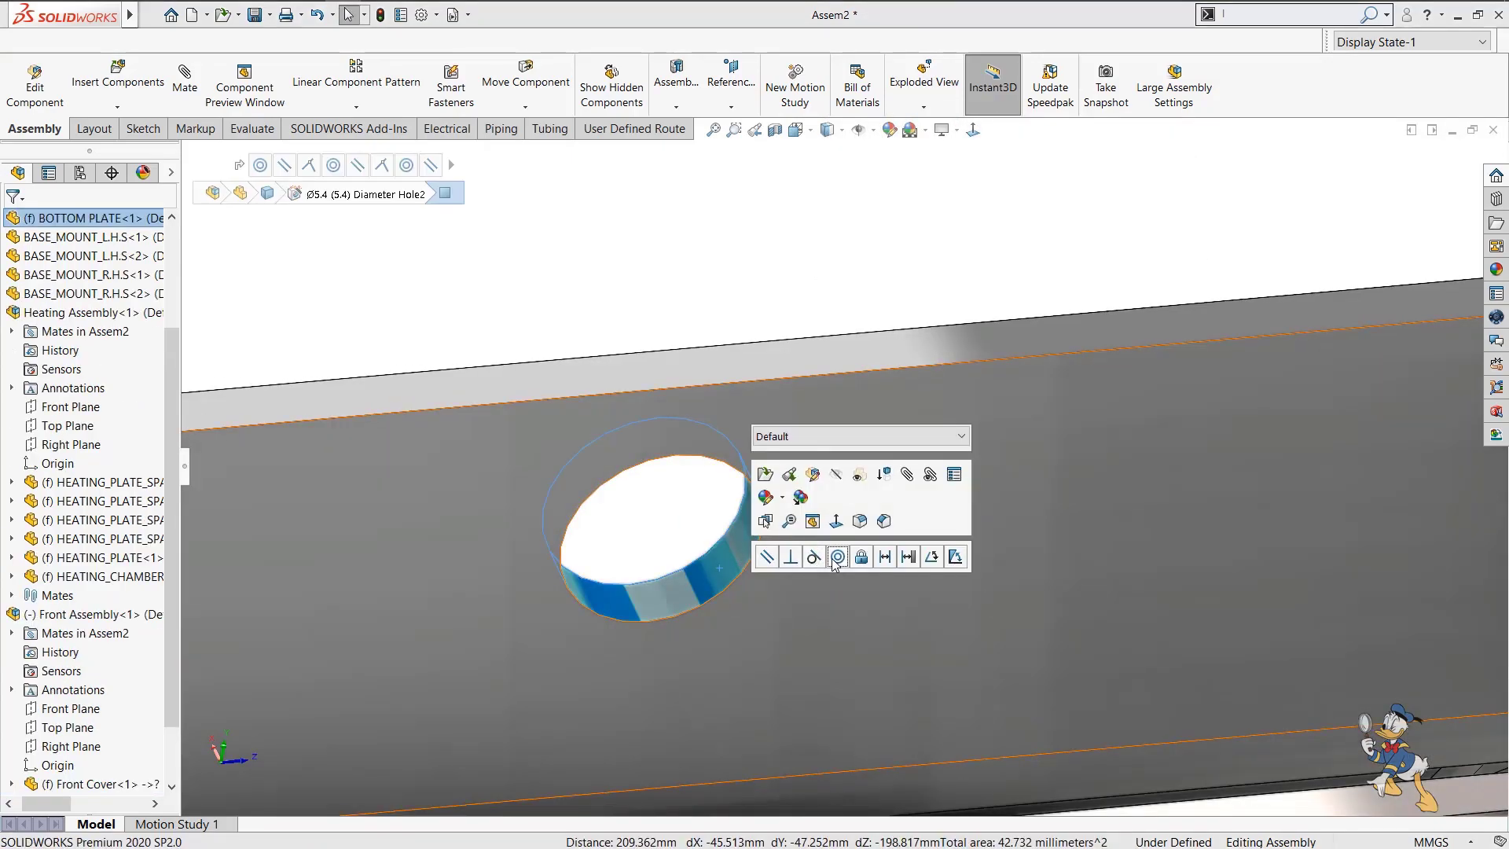
click(835, 558)
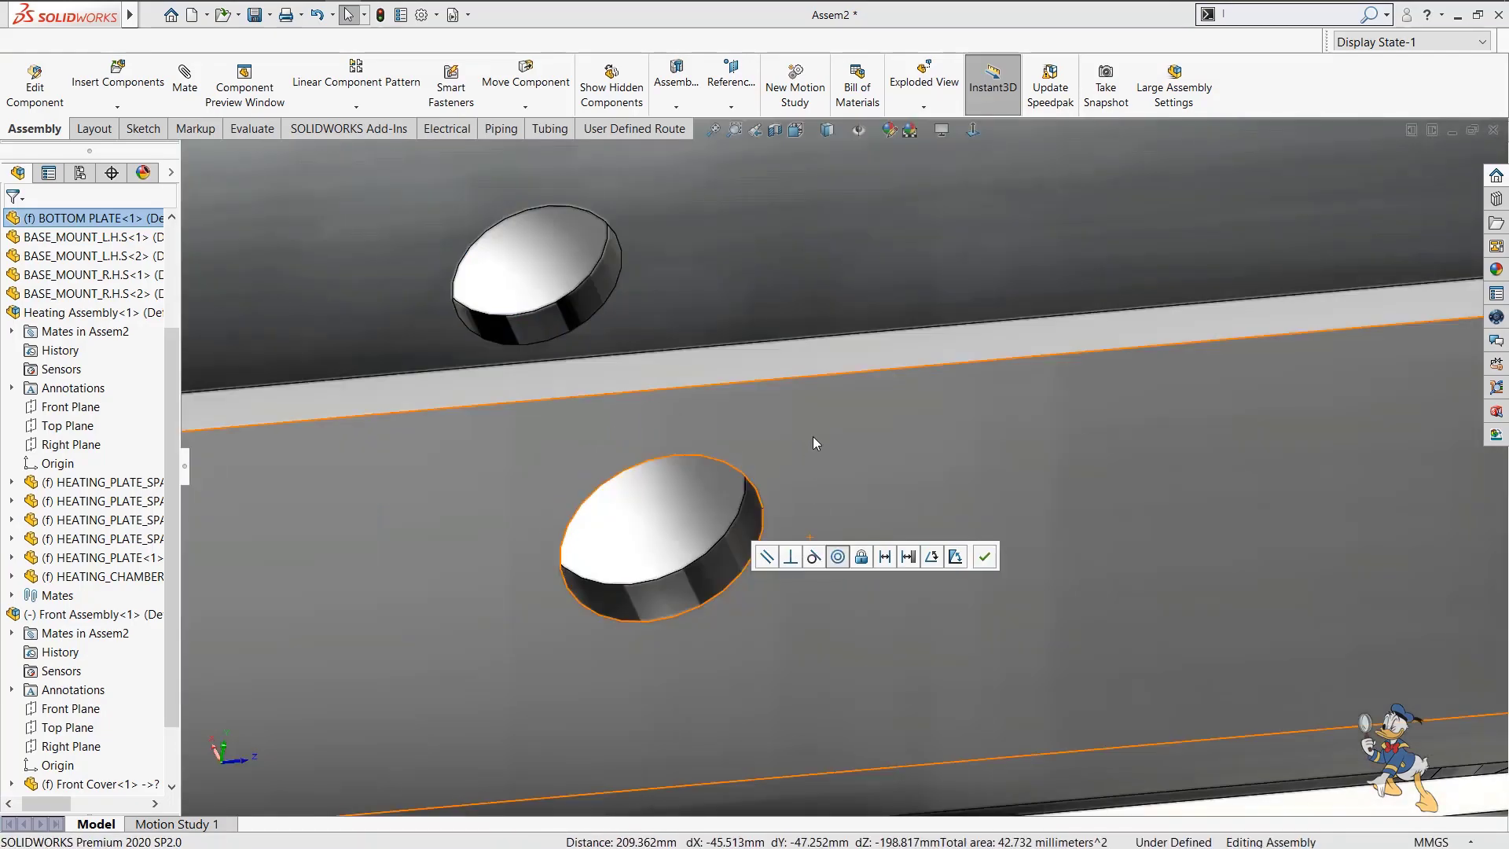
Flip the alignment of the new concentric mate on the top plate.
scroll(852, 481, up, 5)
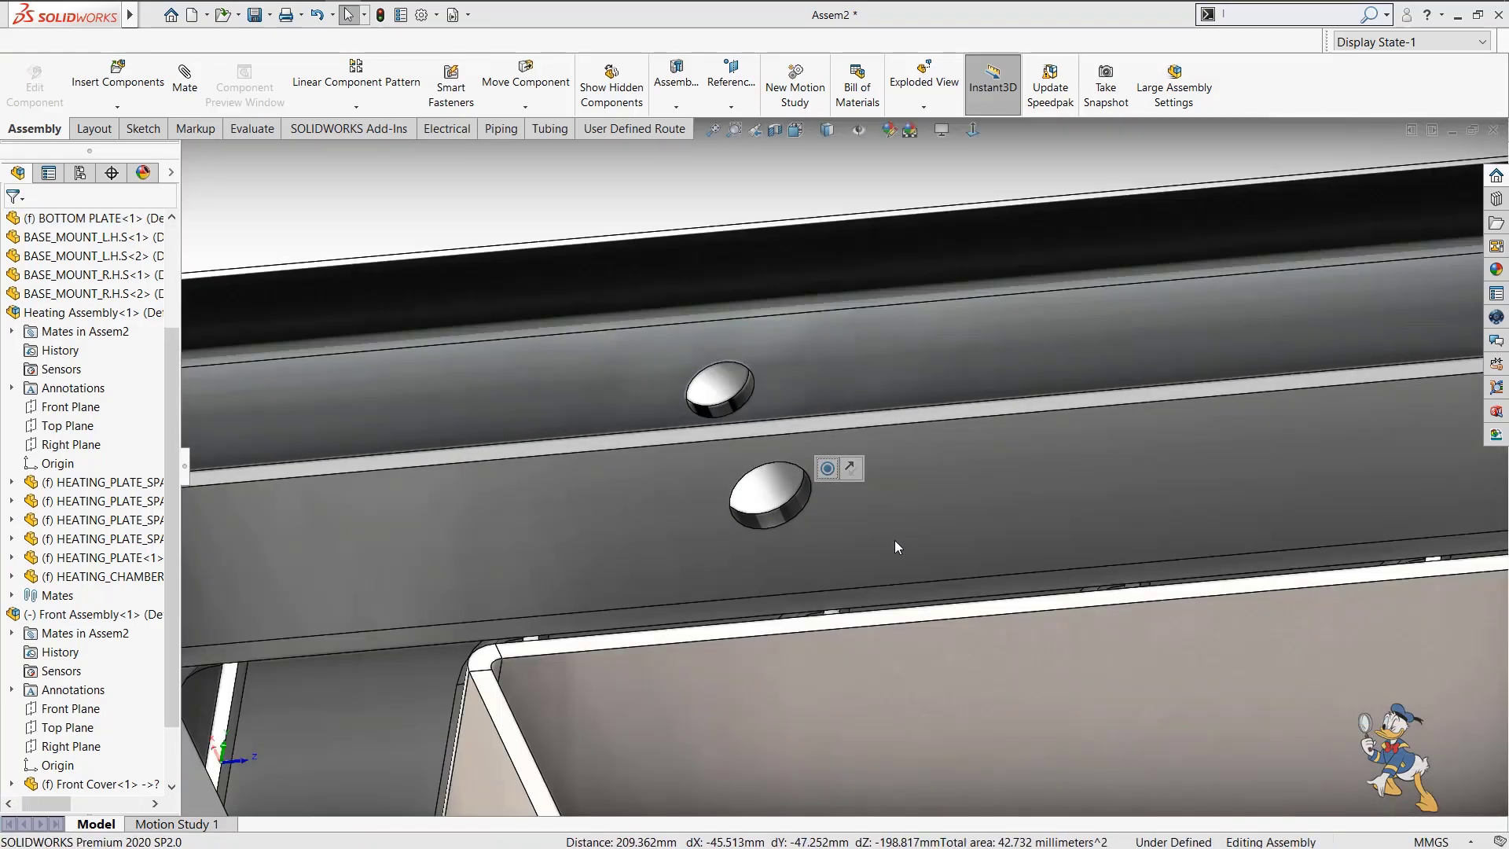
key(f)
click(851, 470)
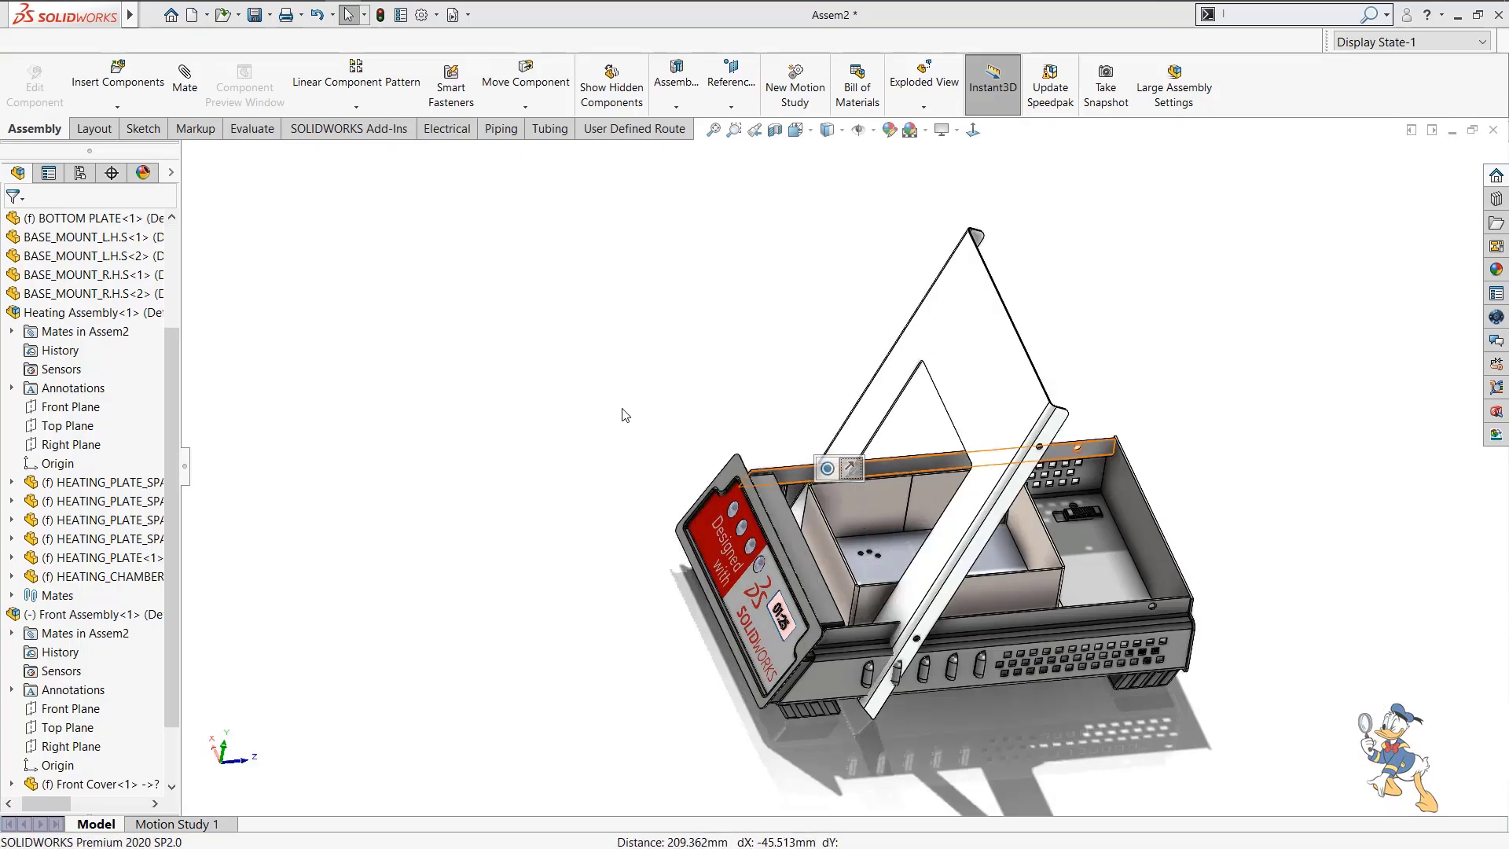
Add a second concentric mate between the bottom plate's rear 5.4 mm side-flange hole and the matching 4.5 mm flange hole of the top plate.
scroll(939, 450, down, 6)
scroll(940, 449, down, 5)
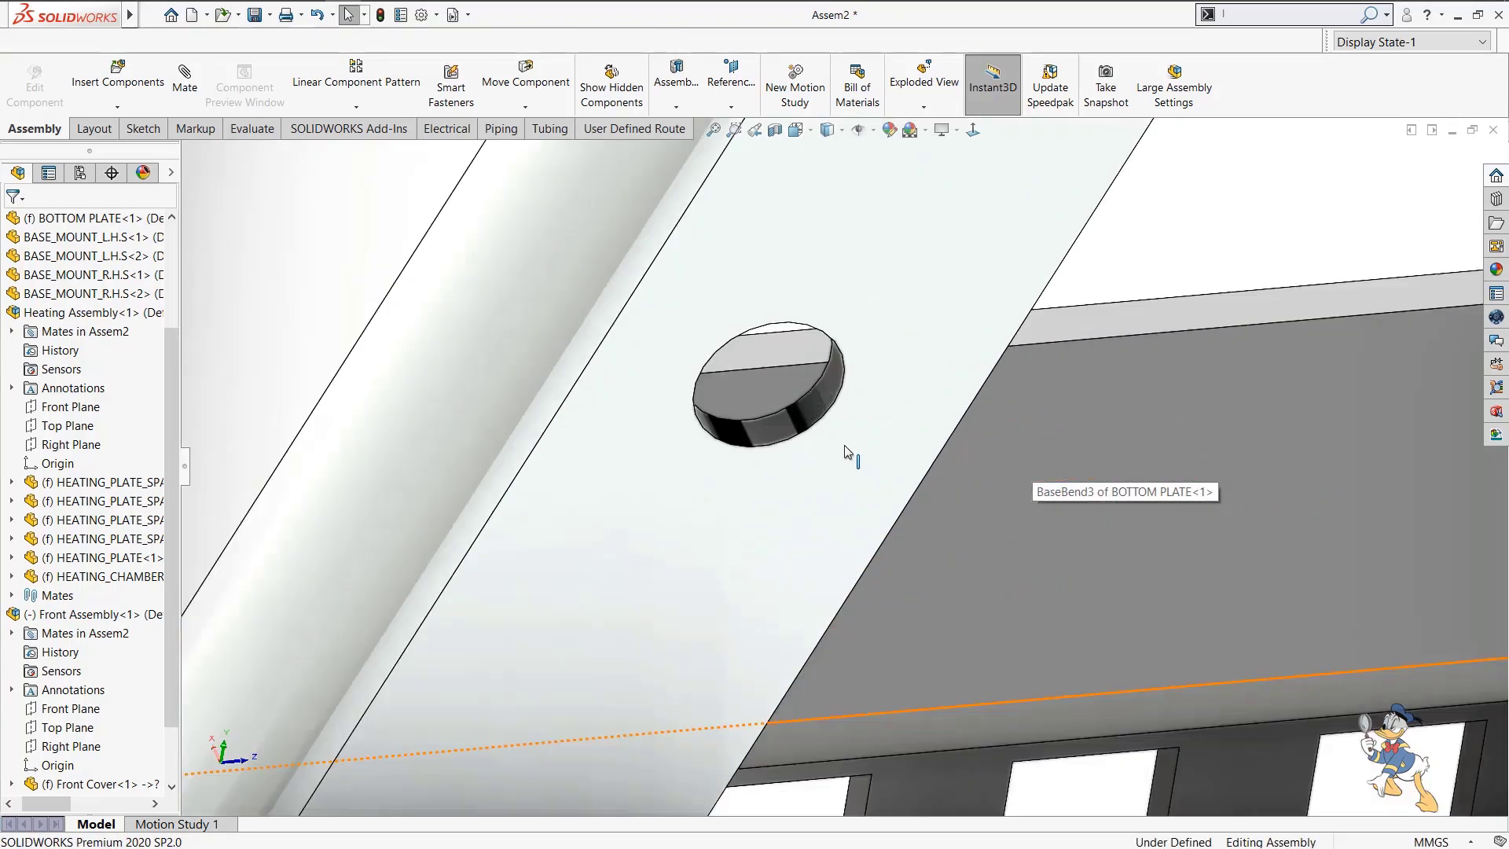
click(785, 426)
scroll(902, 614, up, 10)
scroll(968, 644, up, 5)
scroll(990, 676, down, 10)
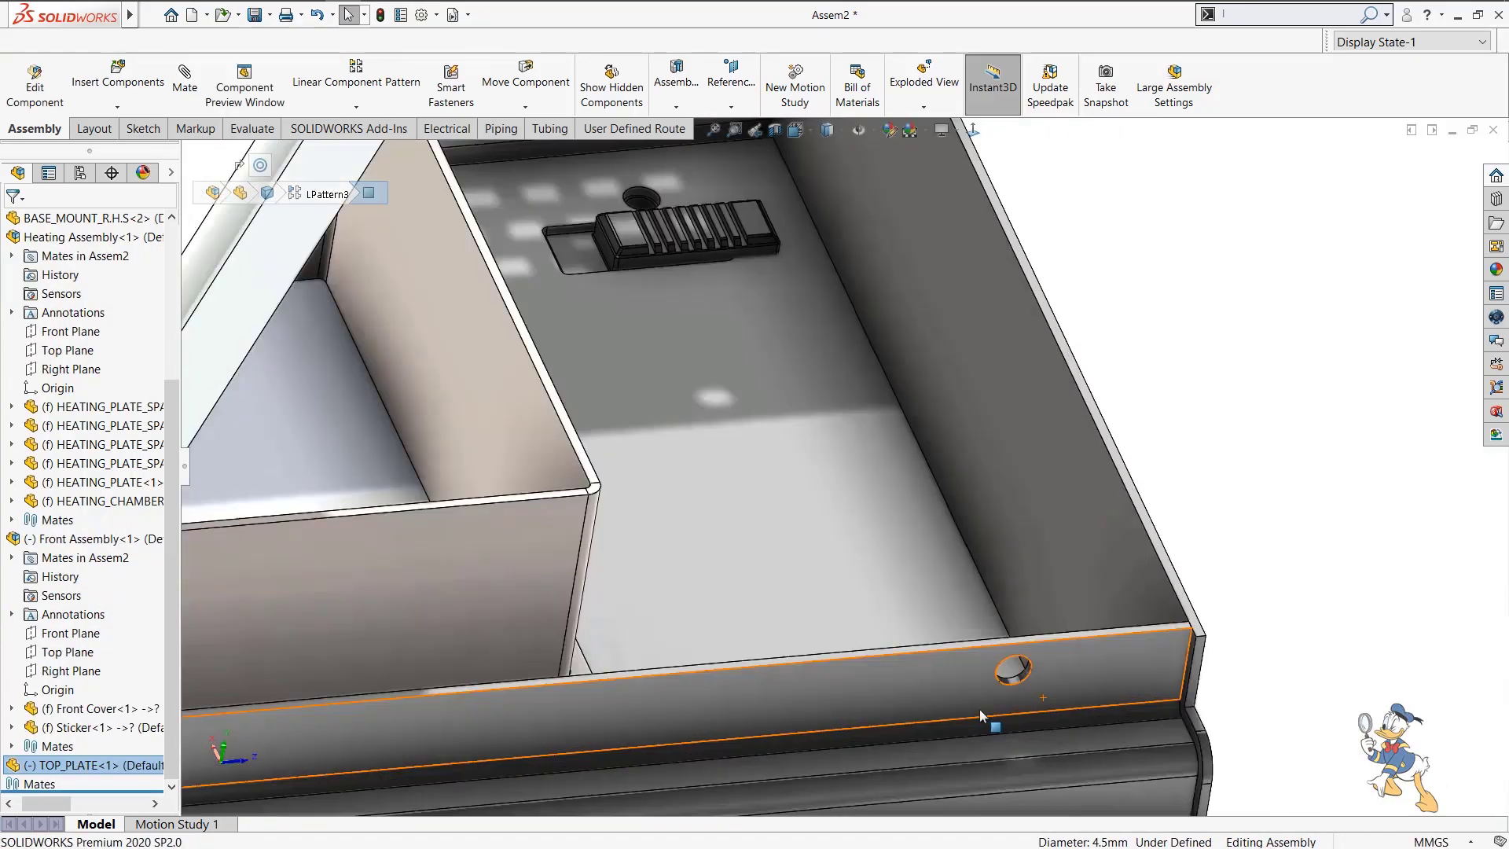
click(999, 559)
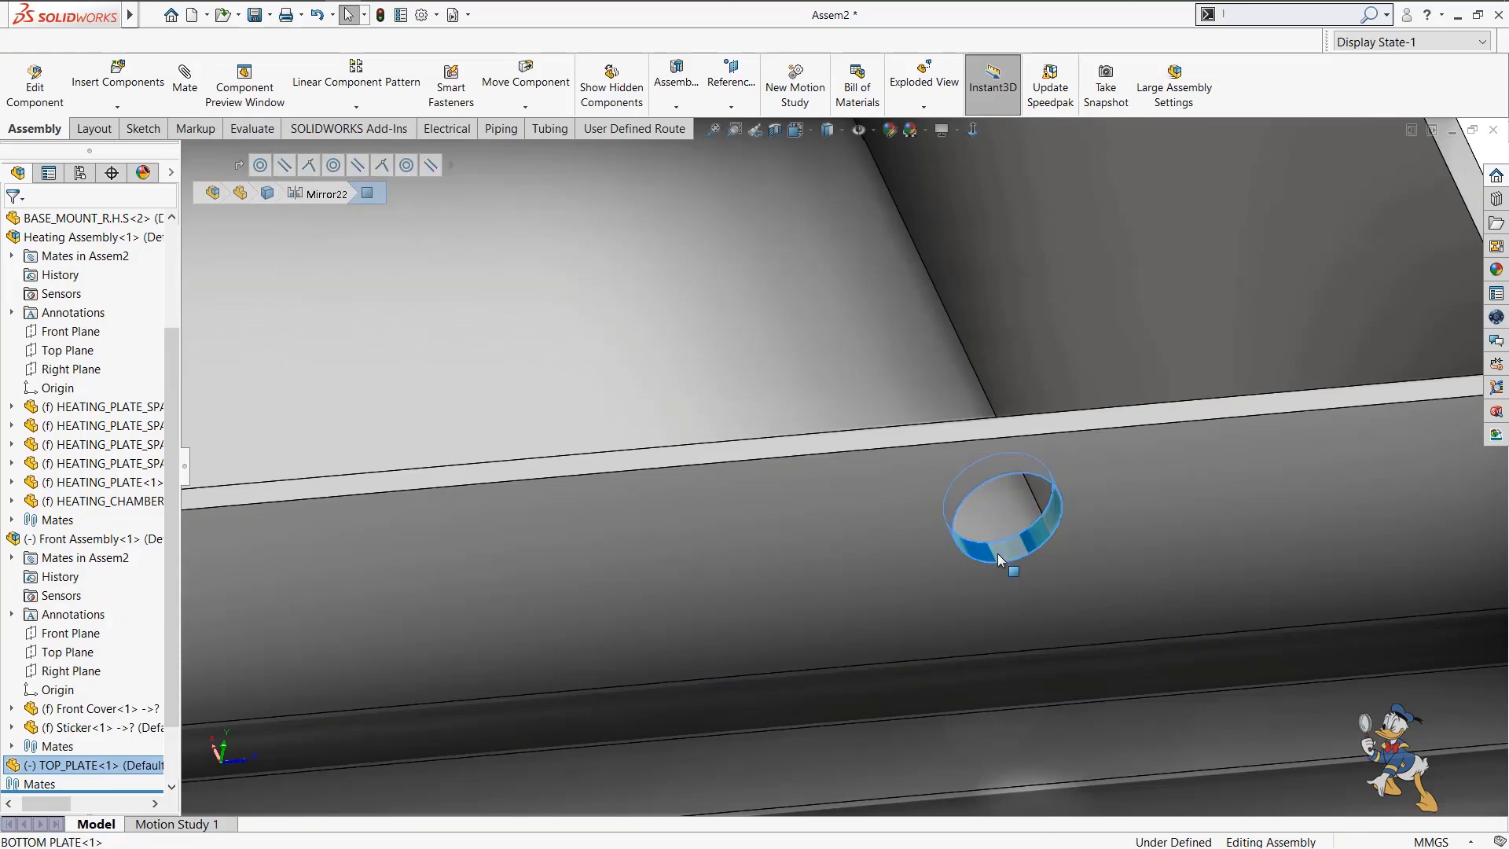
scroll(926, 551, up, 8)
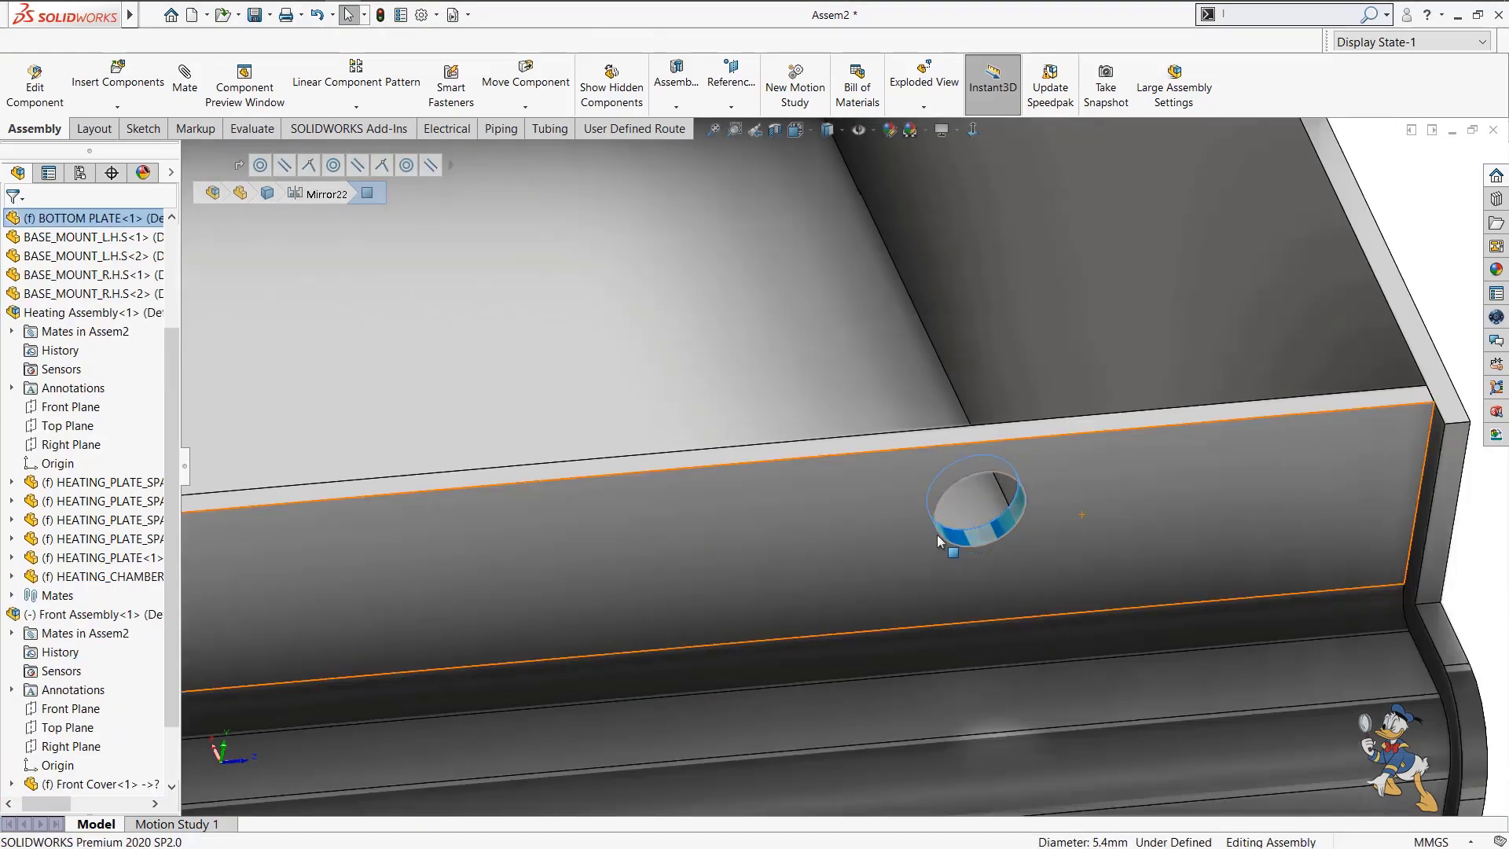
scroll(725, 281, down, 5)
scroll(725, 281, down, 6)
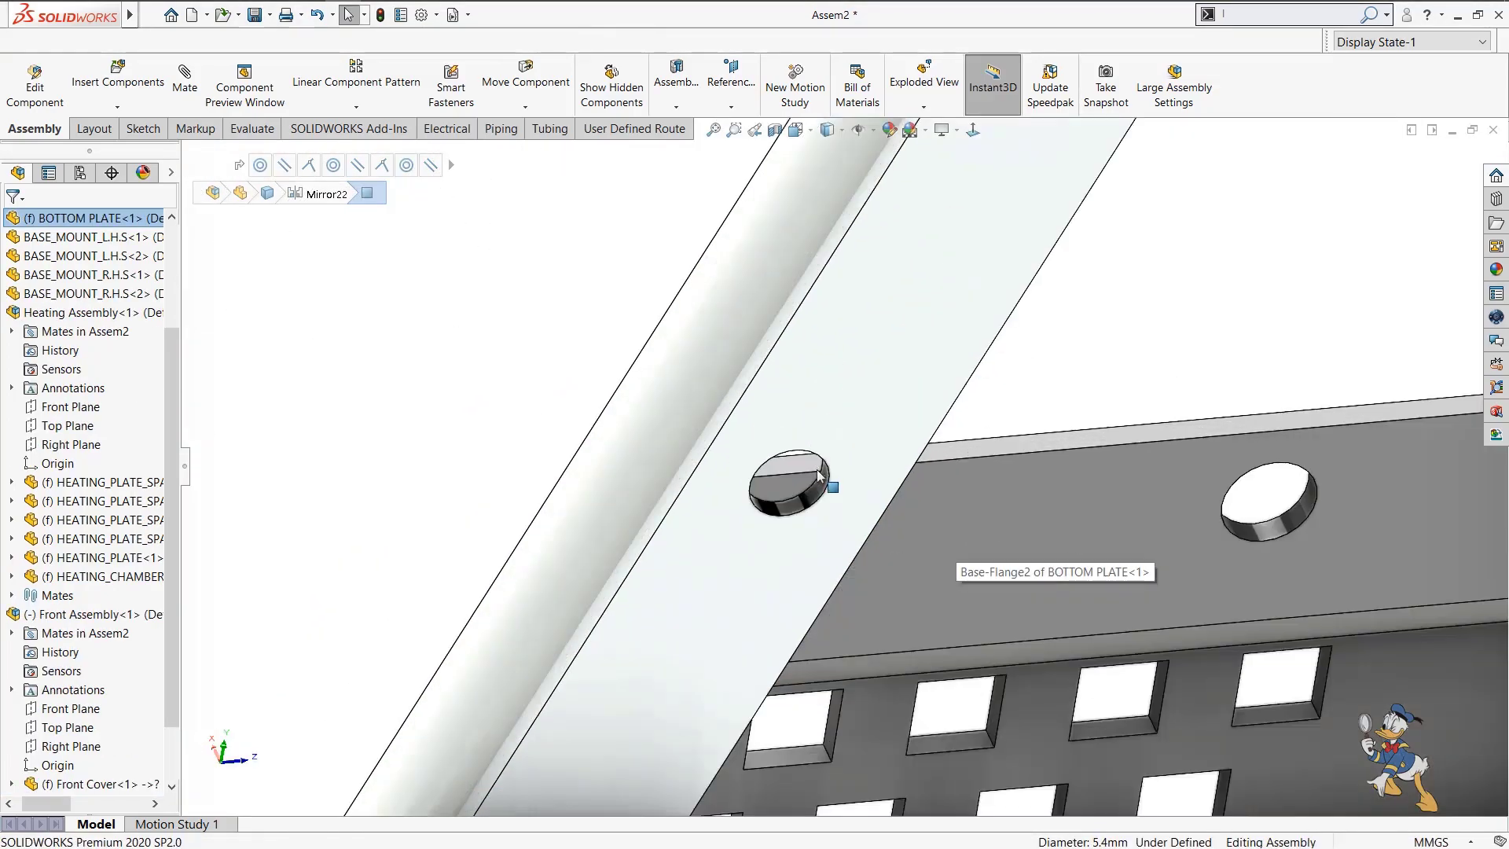
ctrl+click(779, 512)
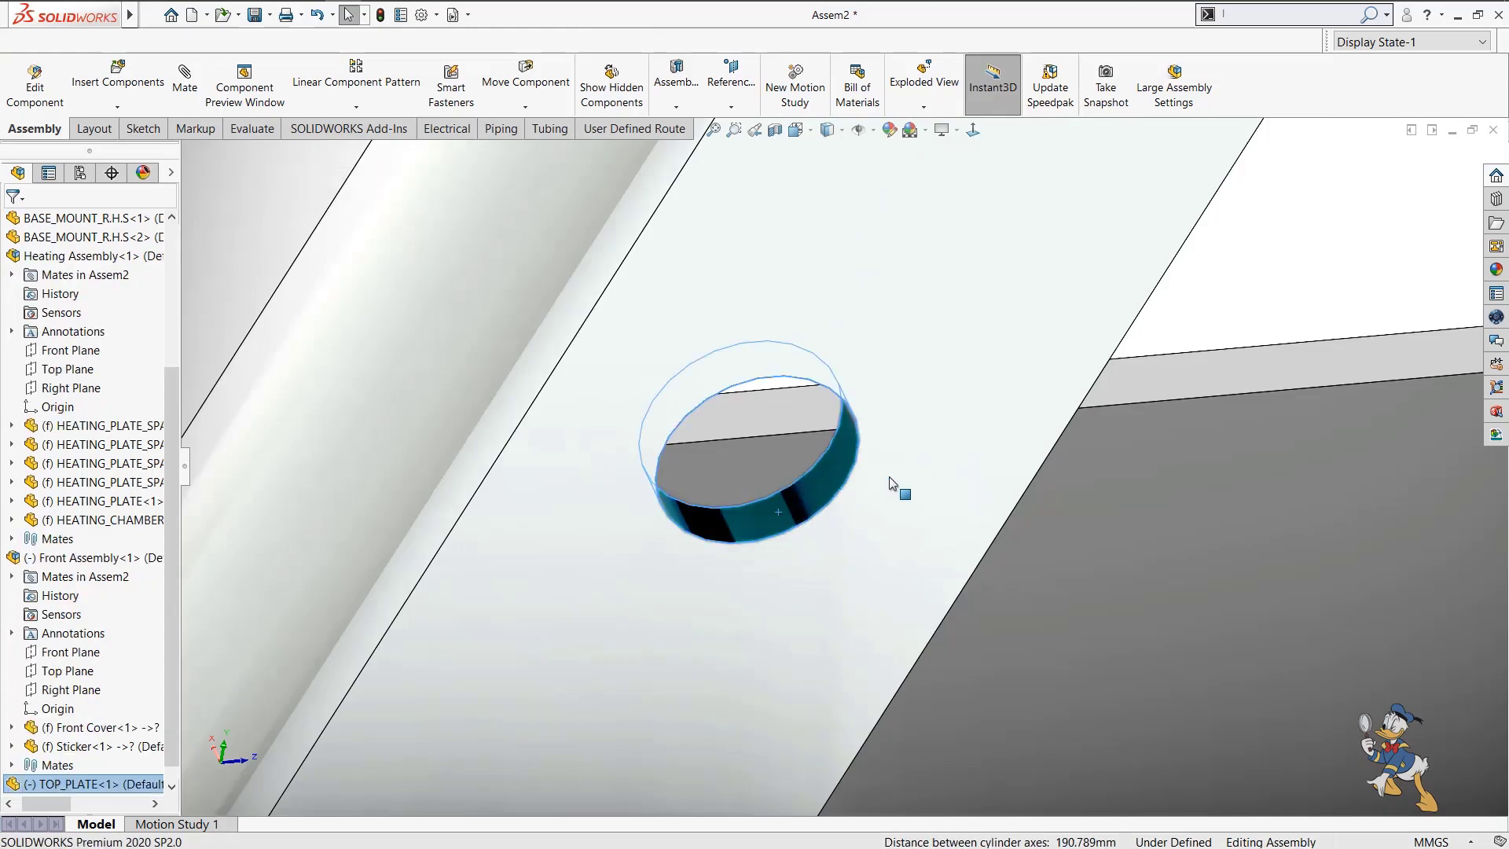
click(898, 503)
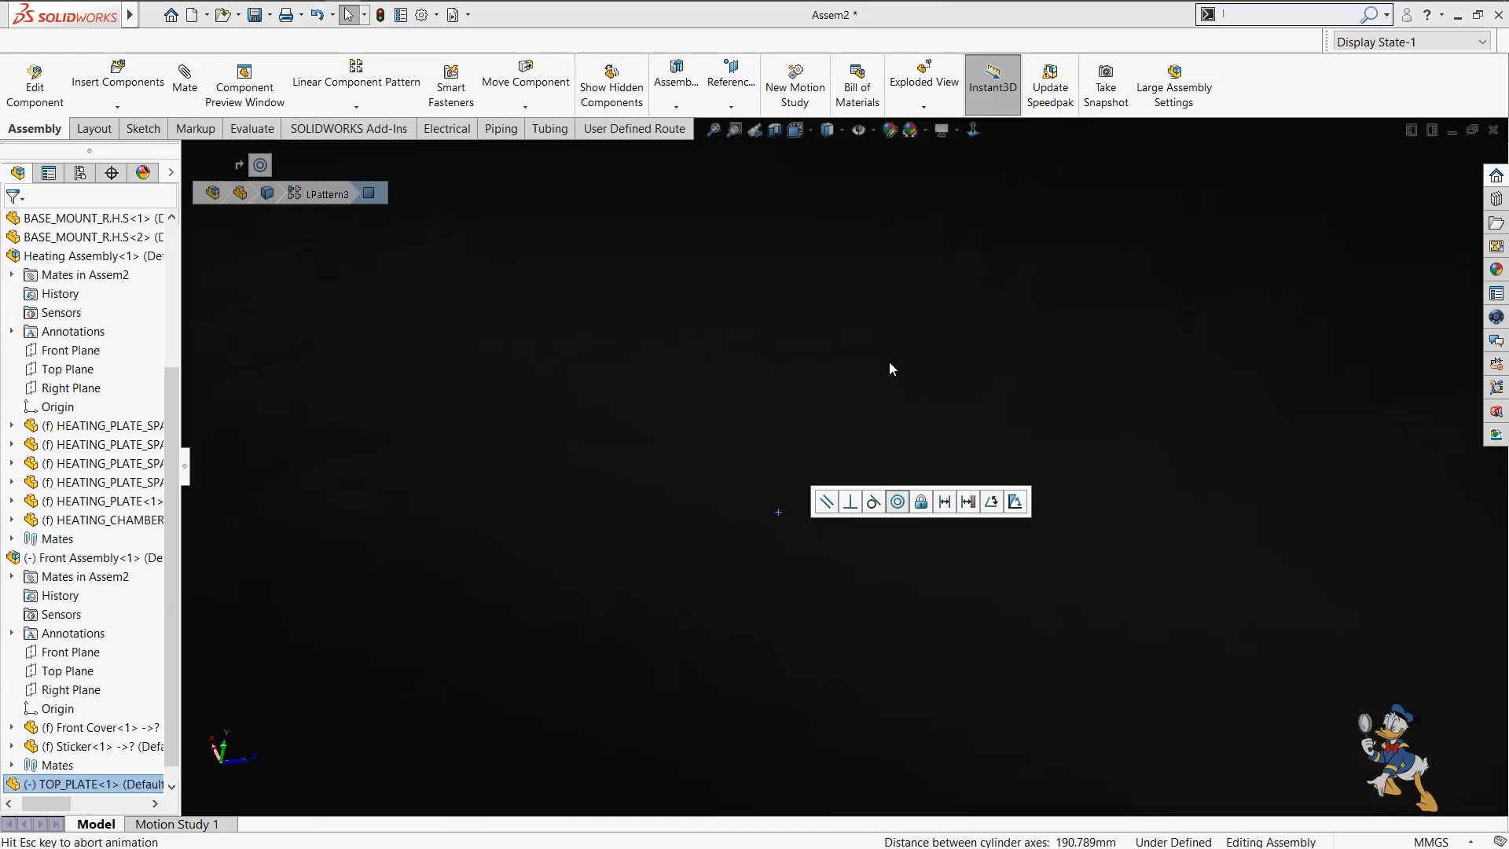
click(1045, 501)
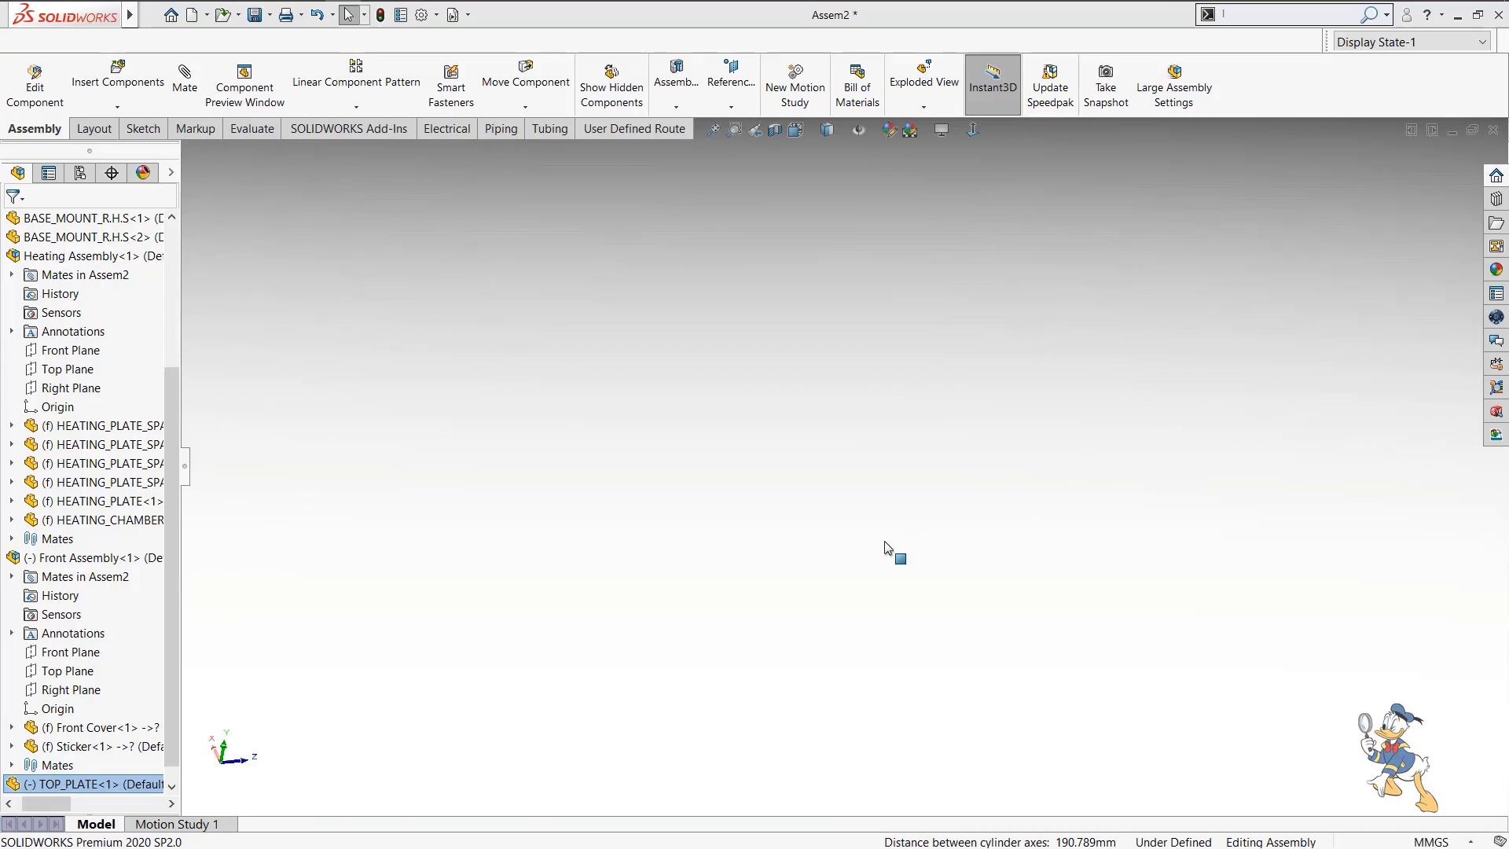
scroll(868, 552, up, 10)
middle_drag(759, 533, 736, 555)
scroll(734, 584, down, 3)
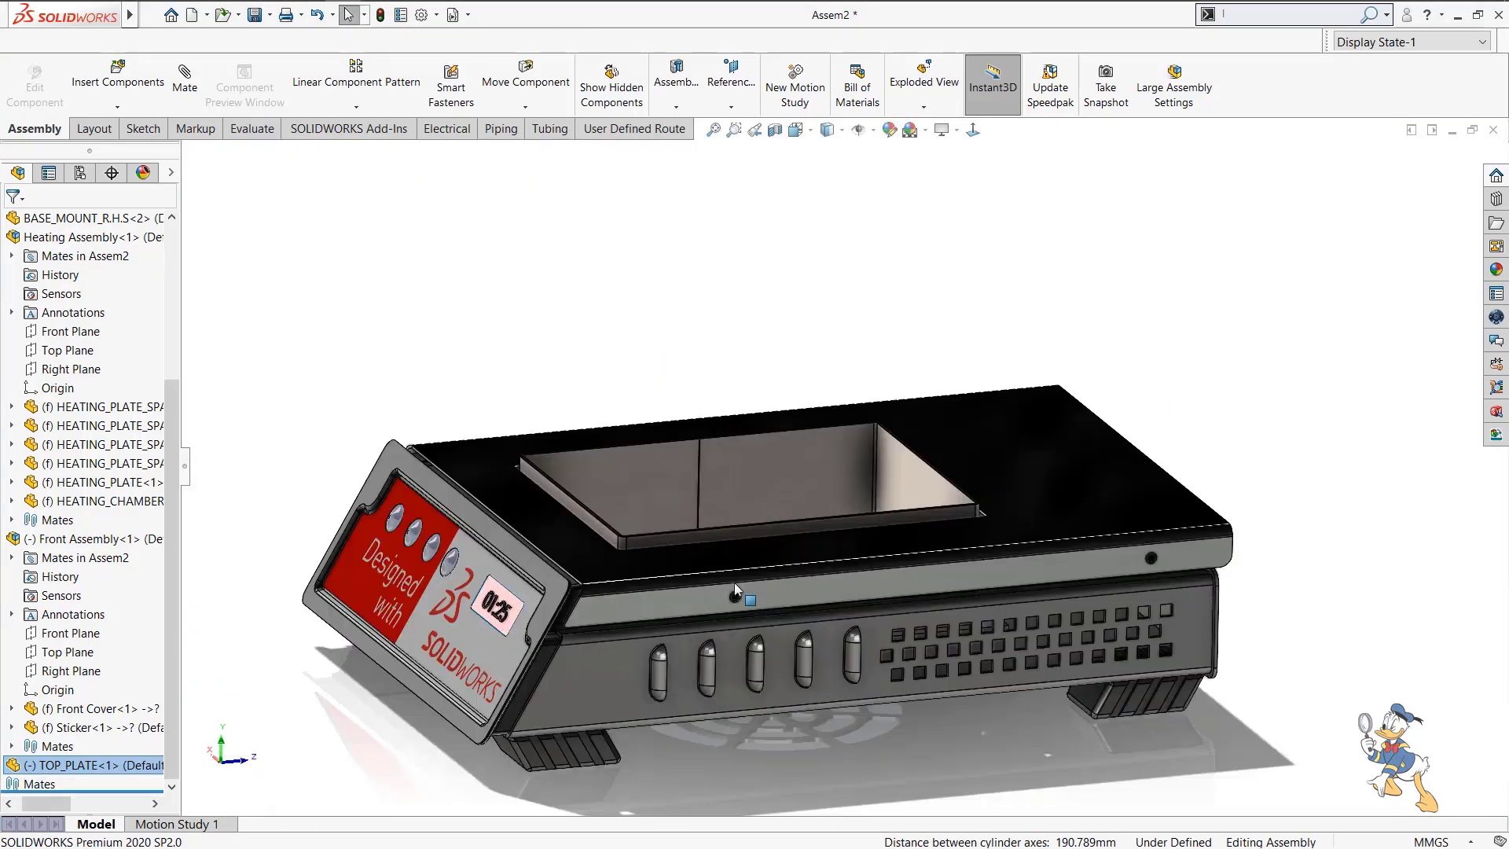
scroll(734, 584, down, 2)
Insert the TOP_LID part and place it freely above the rear of the top plate.
click(115, 83)
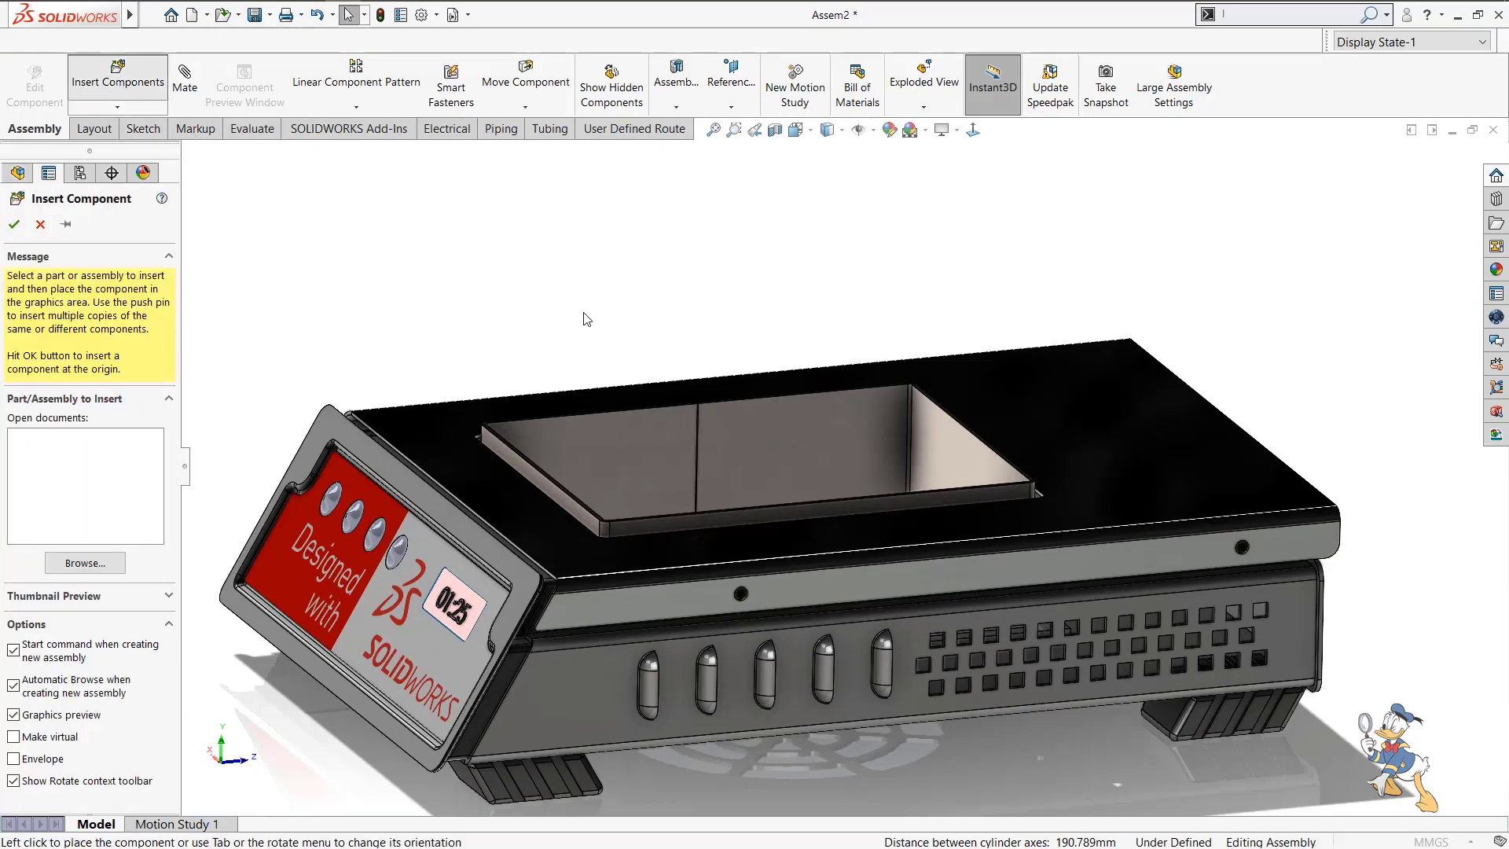
scroll(1014, 352, down, 2)
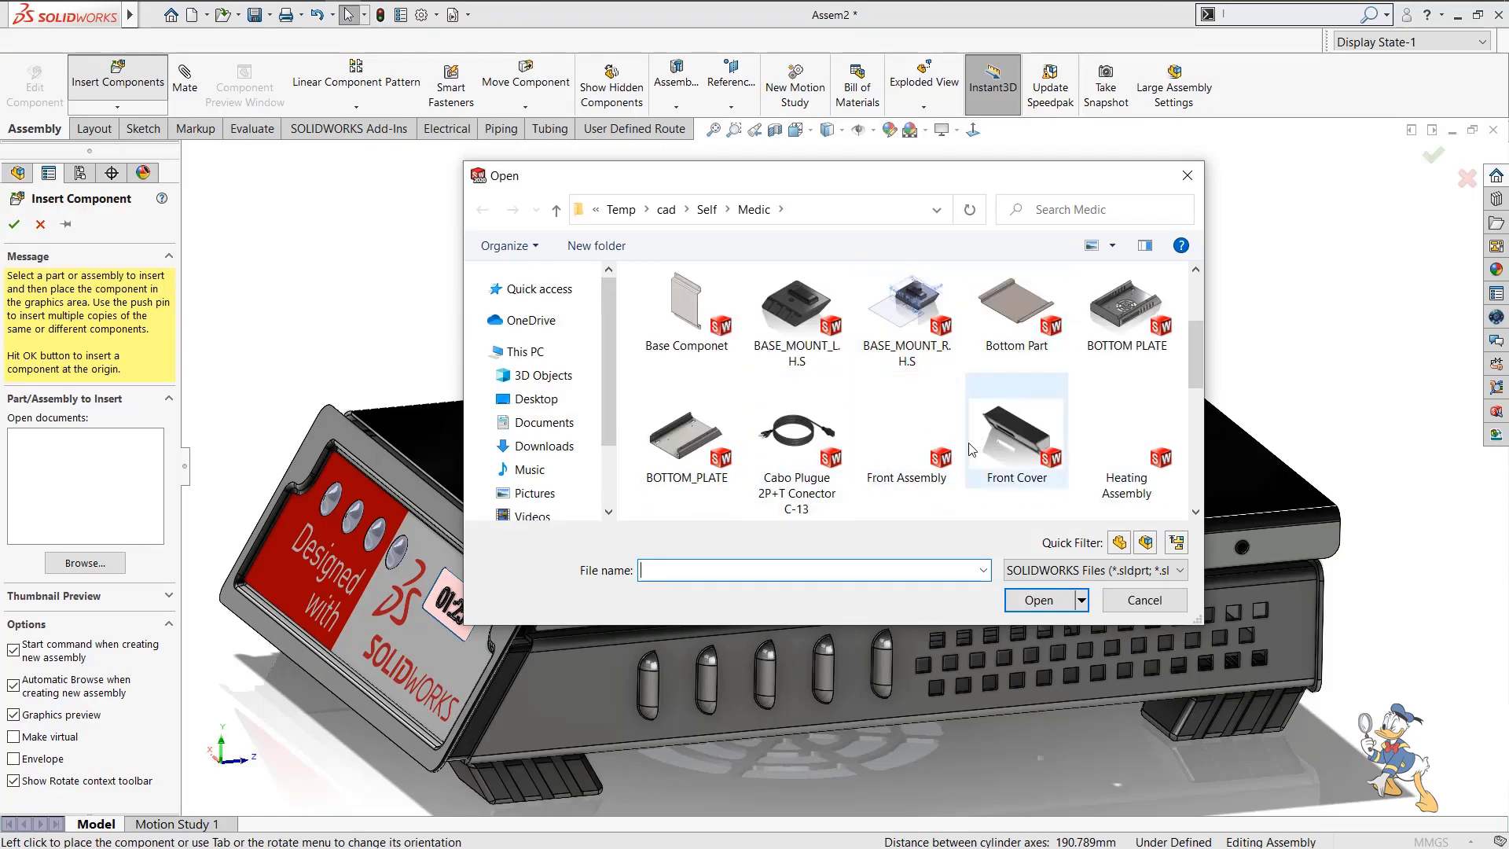
scroll(971, 448, up, 1)
scroll(971, 448, down, 2)
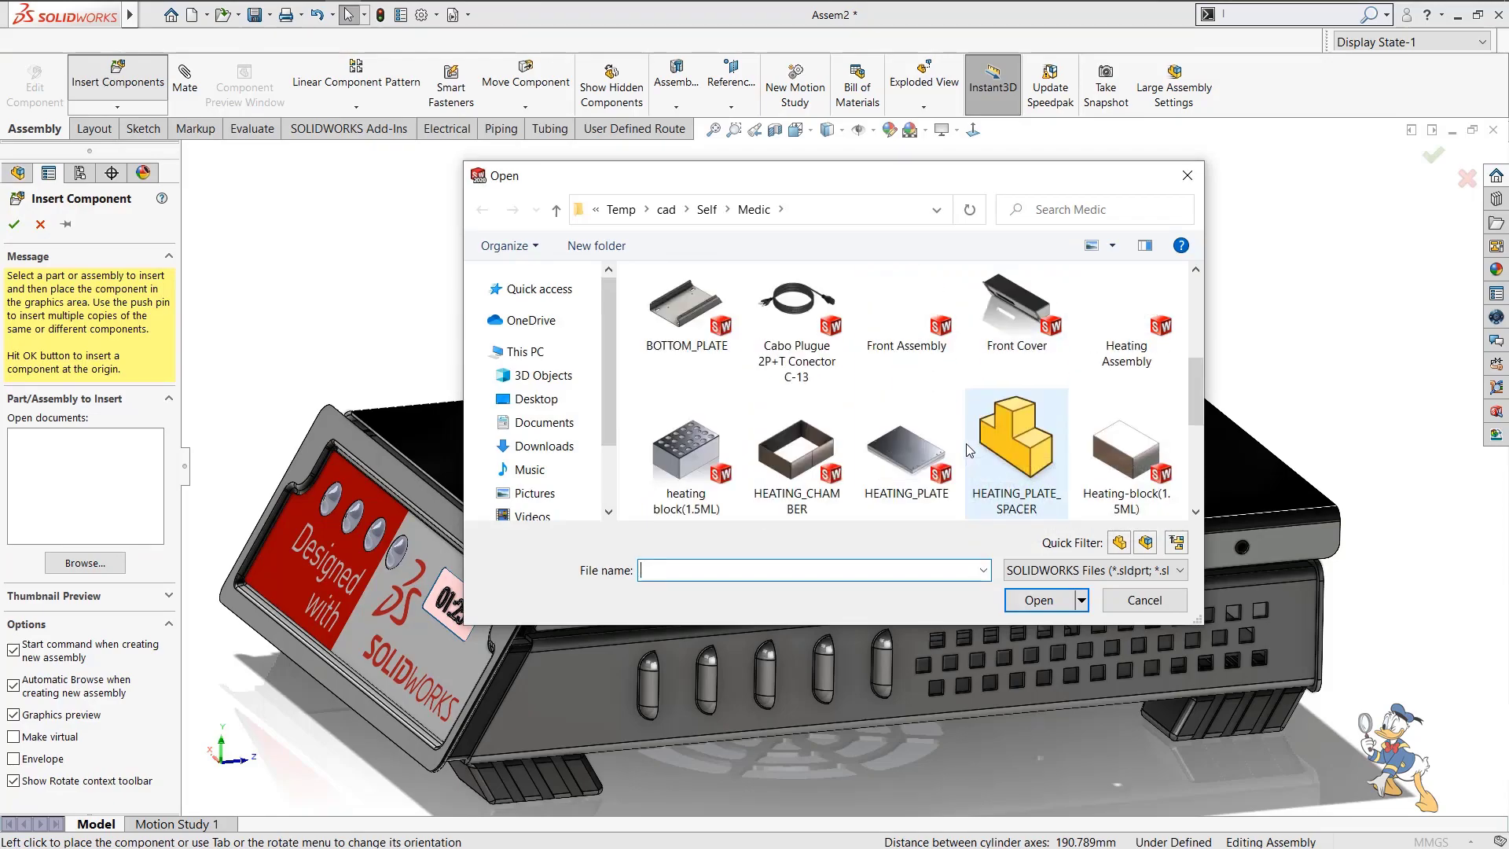
scroll(971, 449, down, 2)
scroll(967, 450, down, 2)
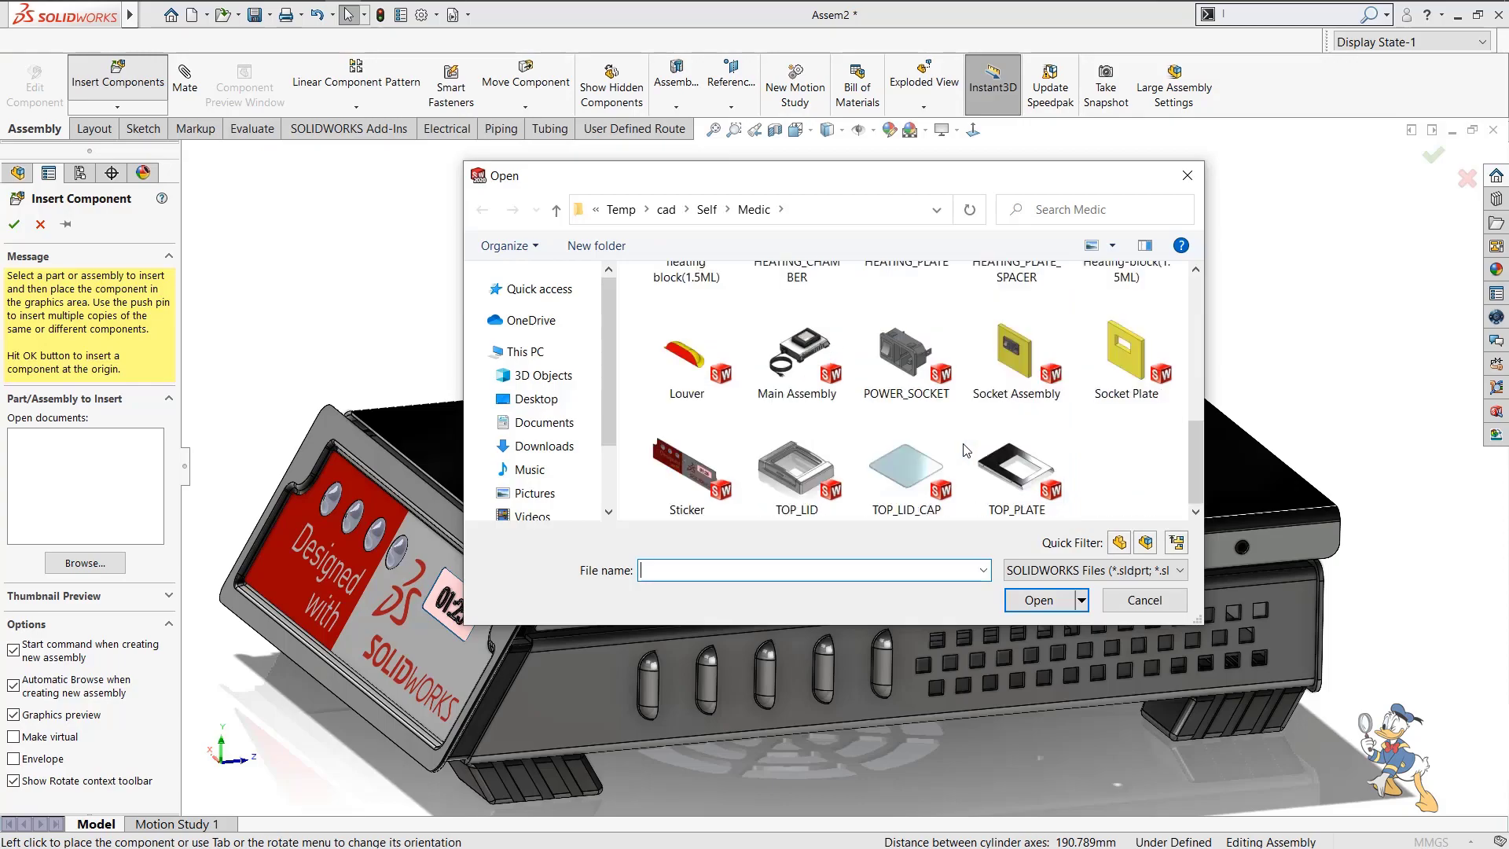
click(843, 481)
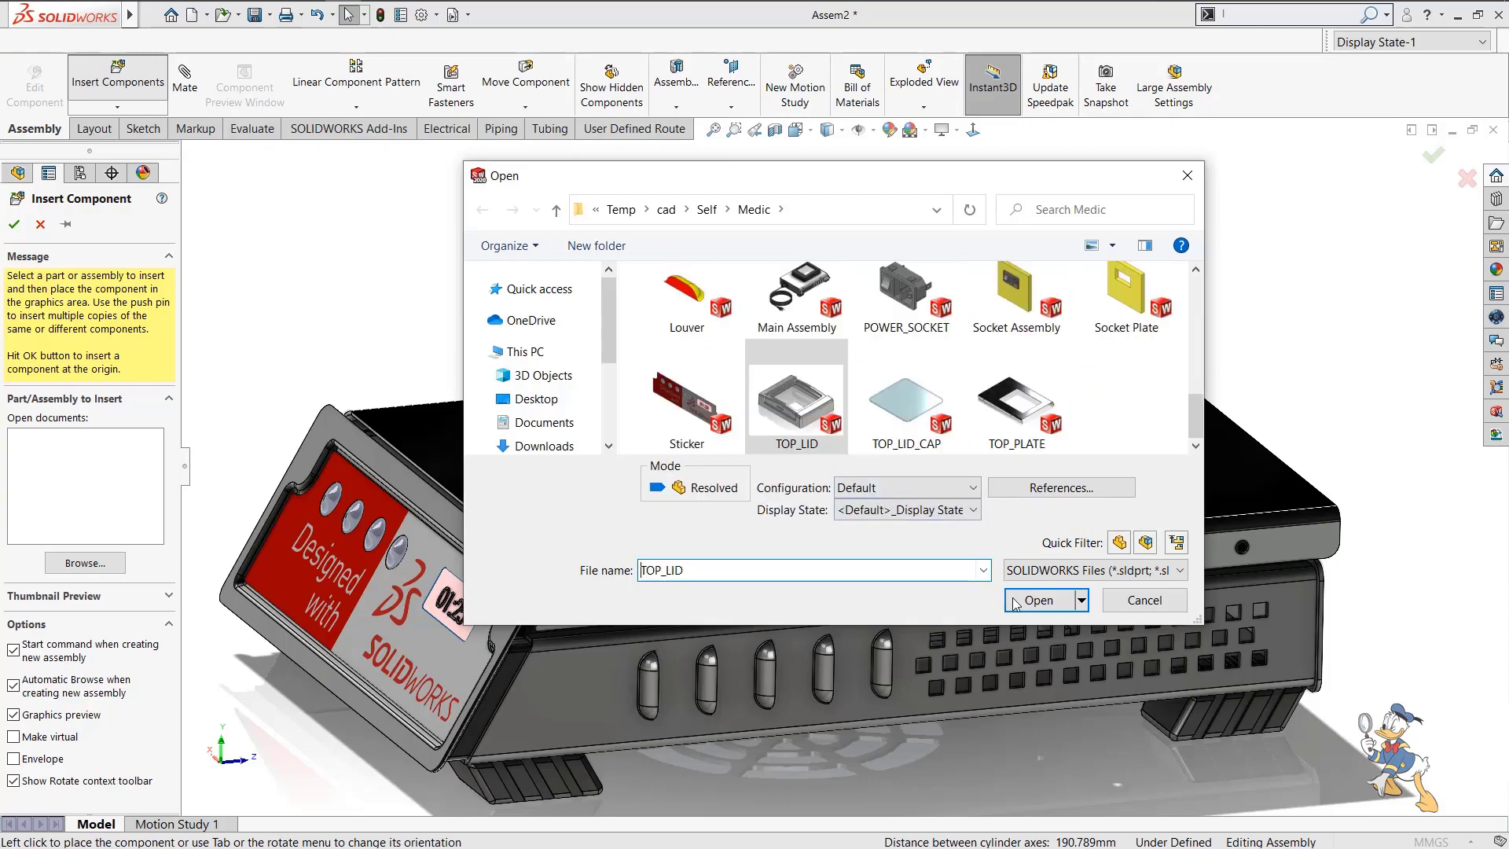
key(Return)
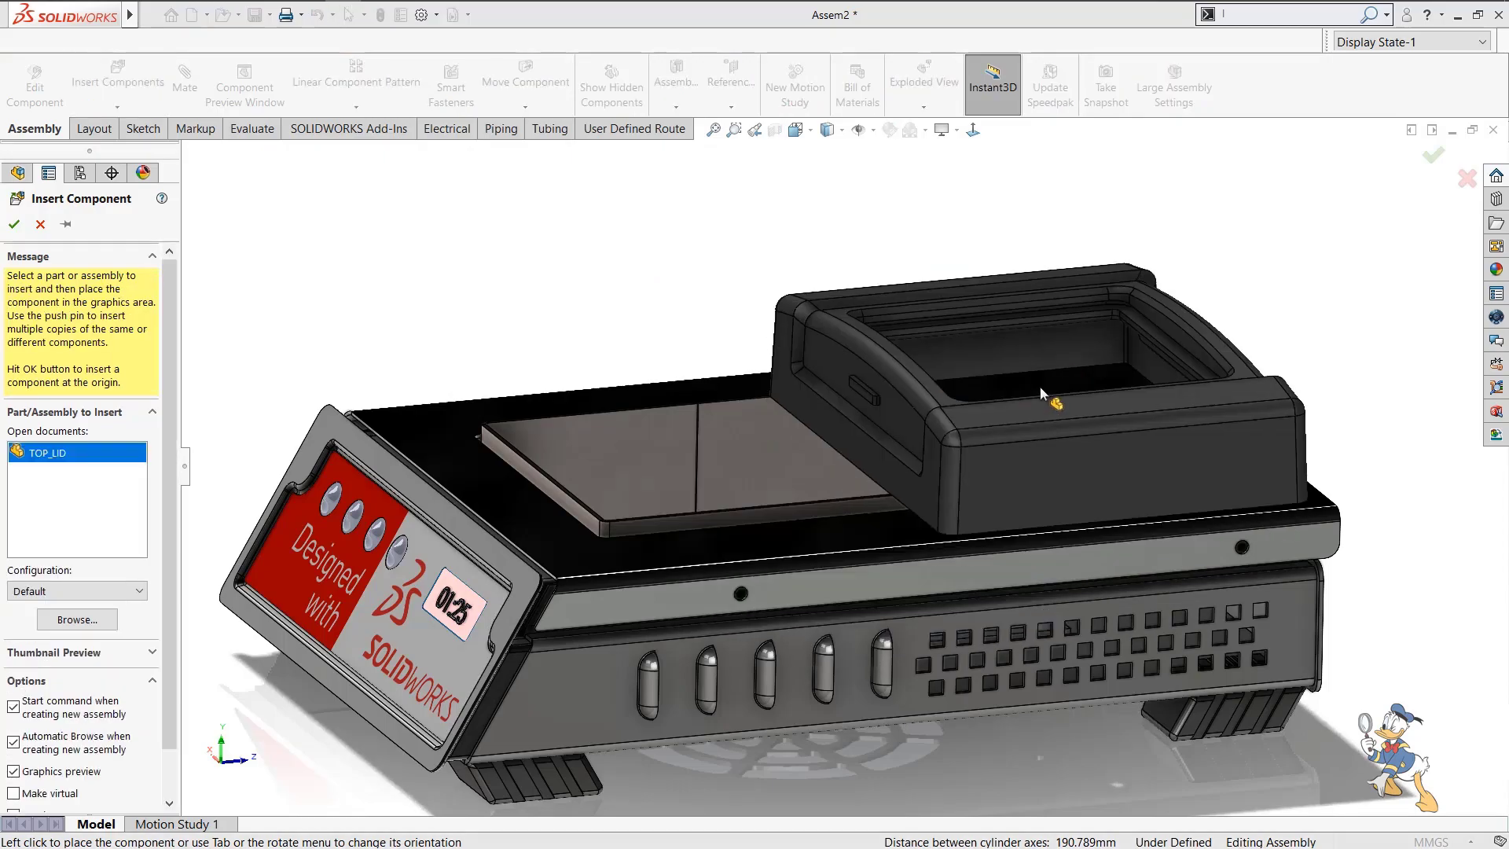
click(1040, 385)
Add a centered width mate between the TOP_LID's two handle-side faces and the bottom plate's two outer side walls.
middle_drag(994, 653, 1089, 570)
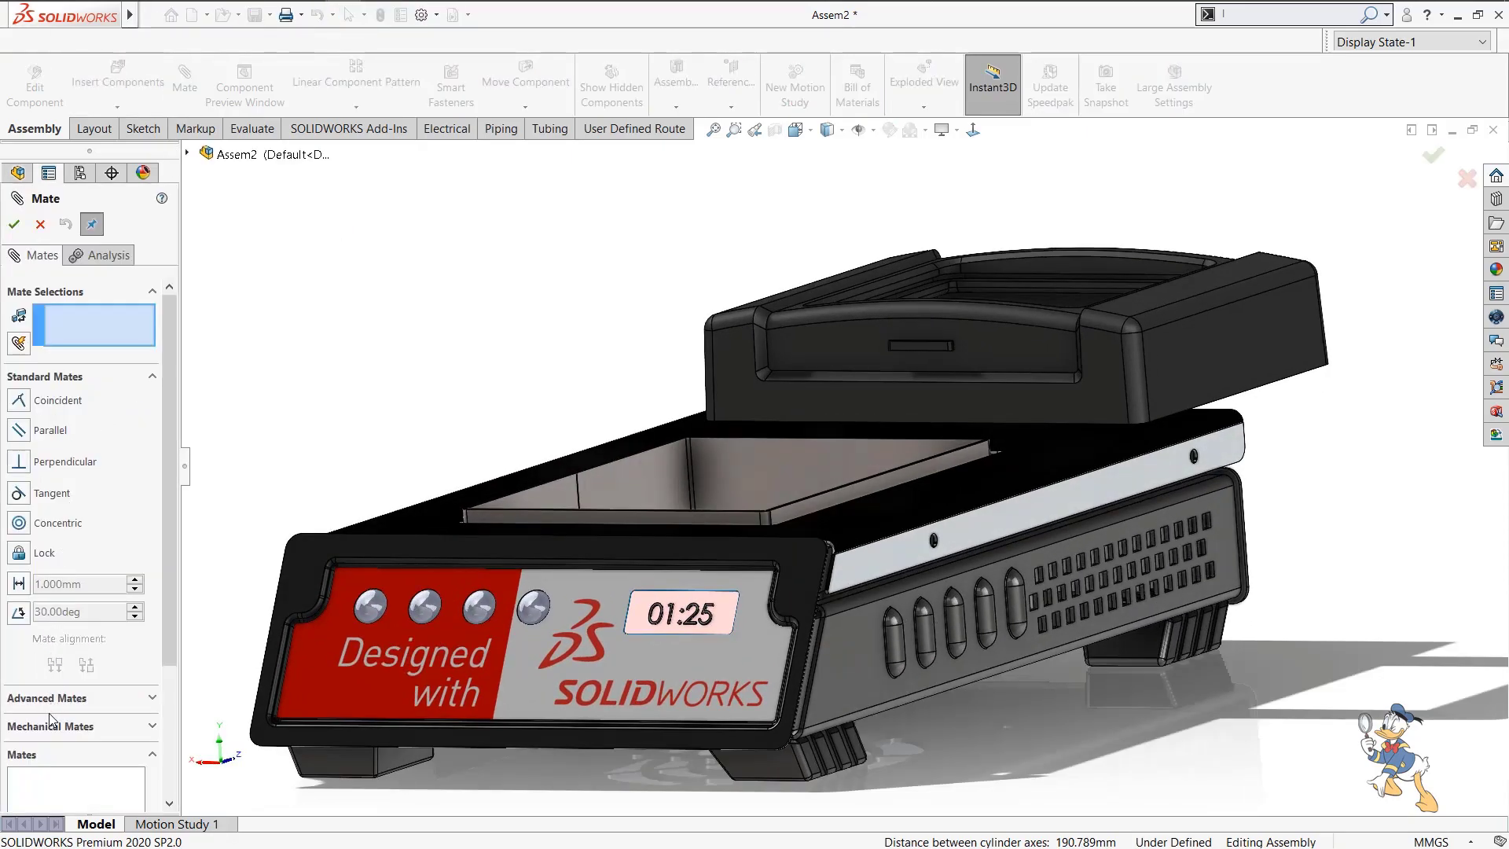
click(41, 696)
click(19, 479)
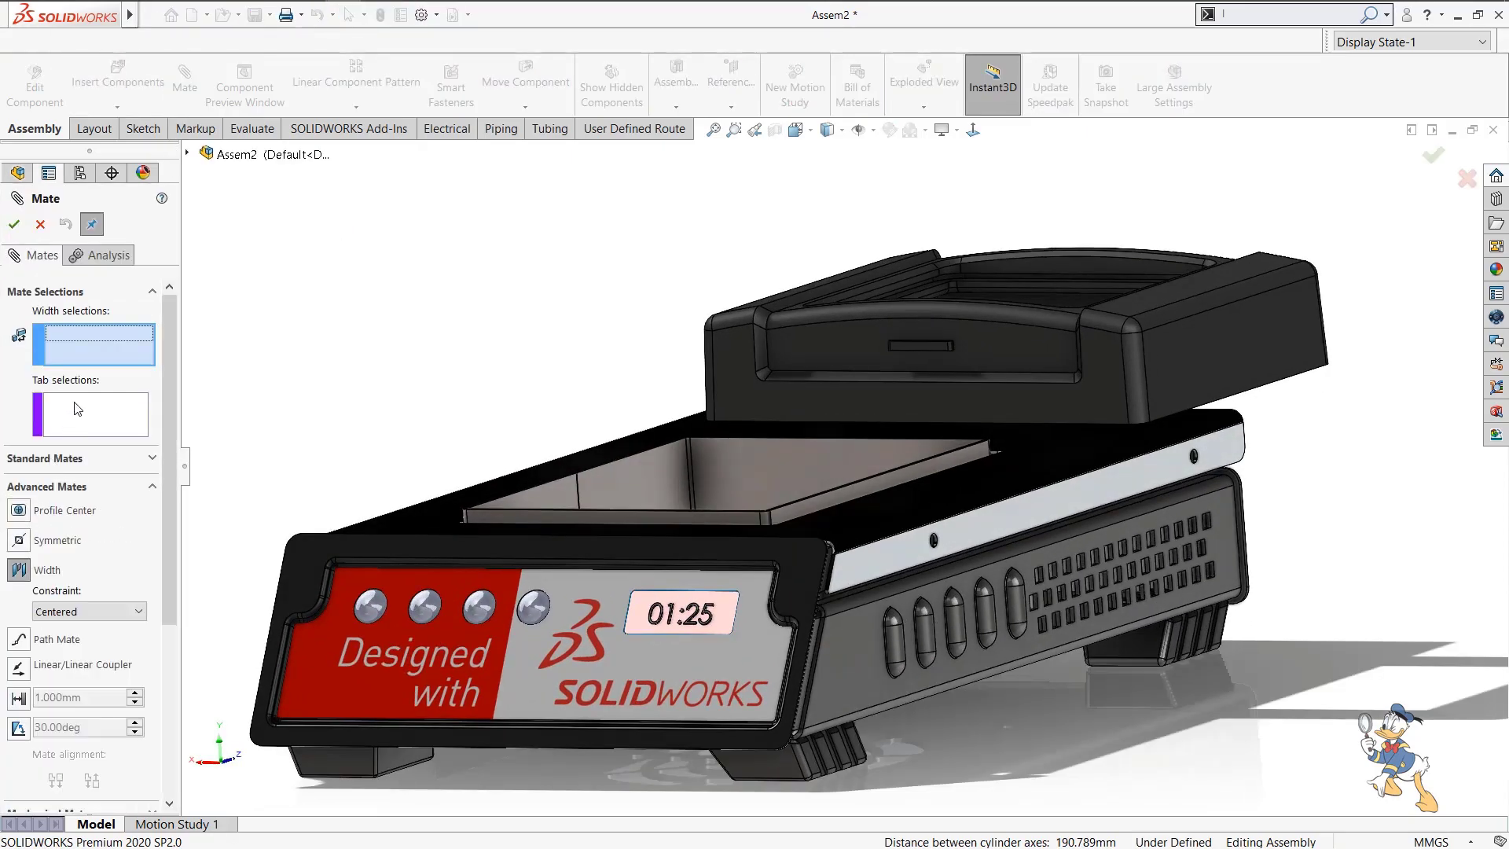
click(924, 406)
middle_drag(925, 406, 525, 304)
click(525, 303)
click(605, 632)
middle_drag(531, 472, 676, 511)
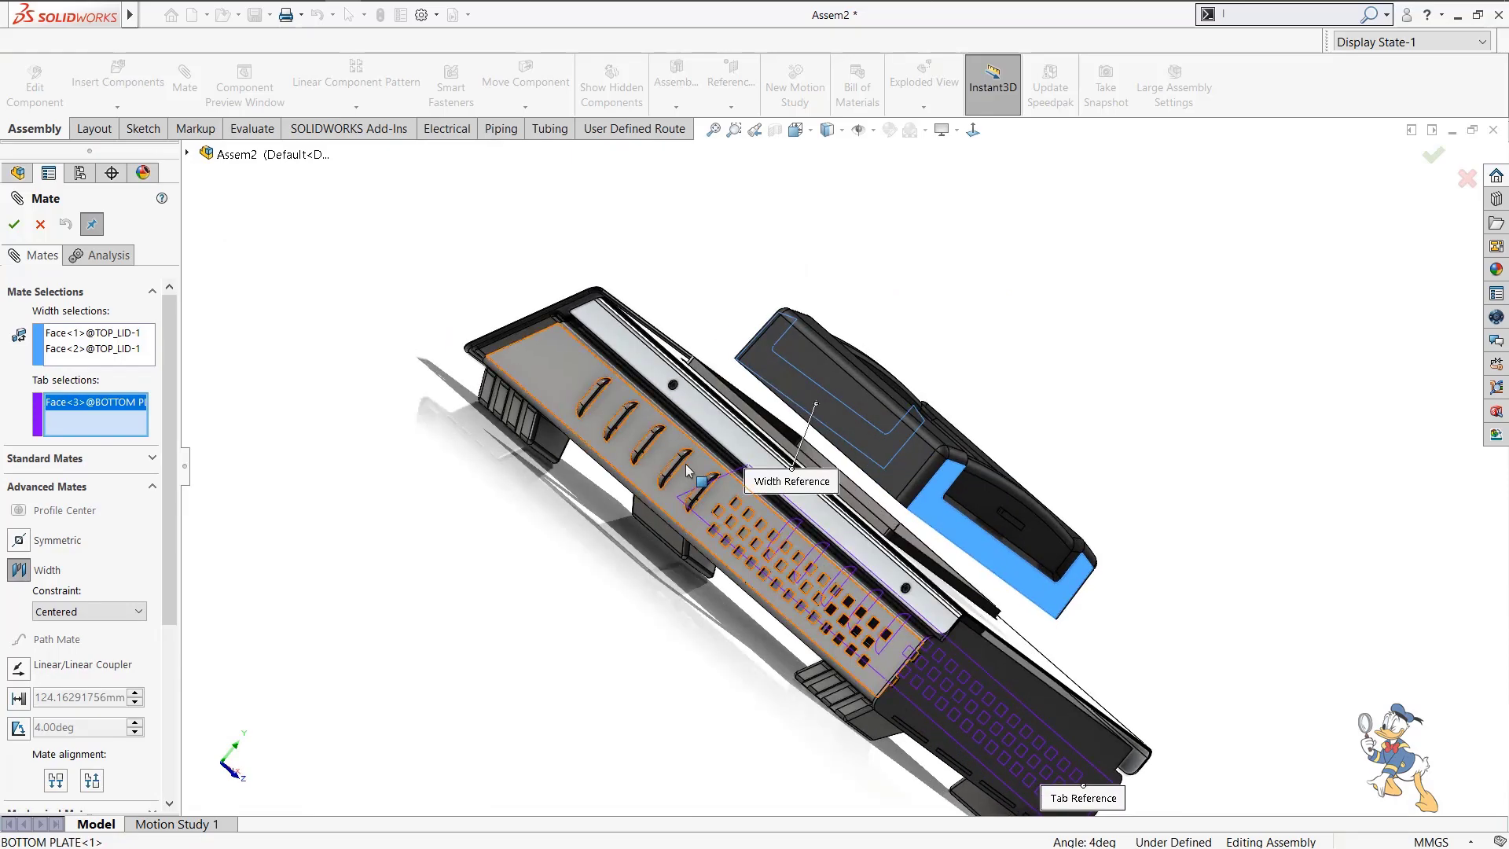
click(689, 471)
scroll(774, 334, up, 10)
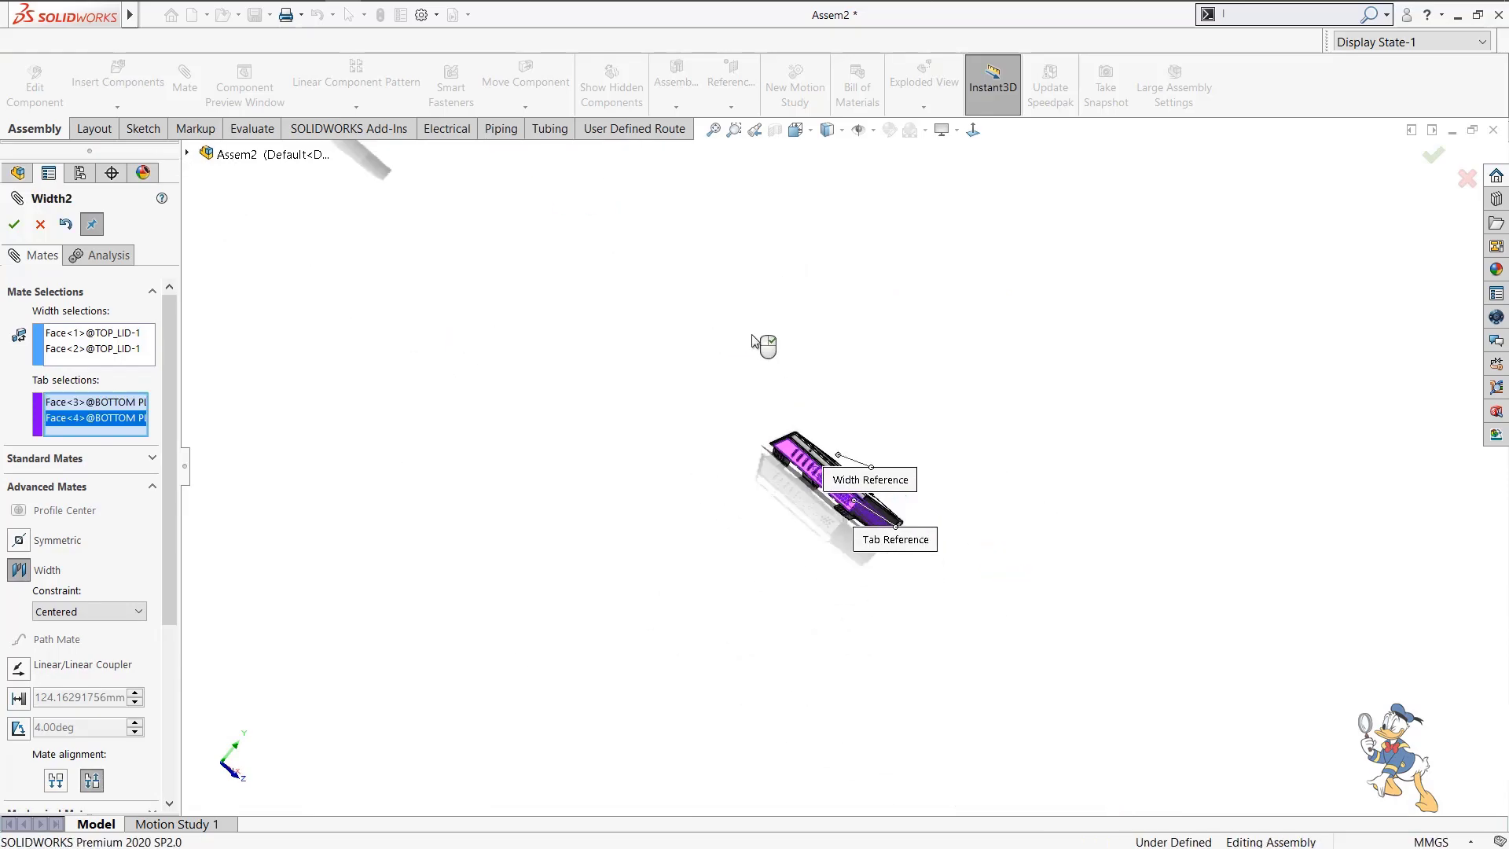
middle_drag(729, 355, 617, 406)
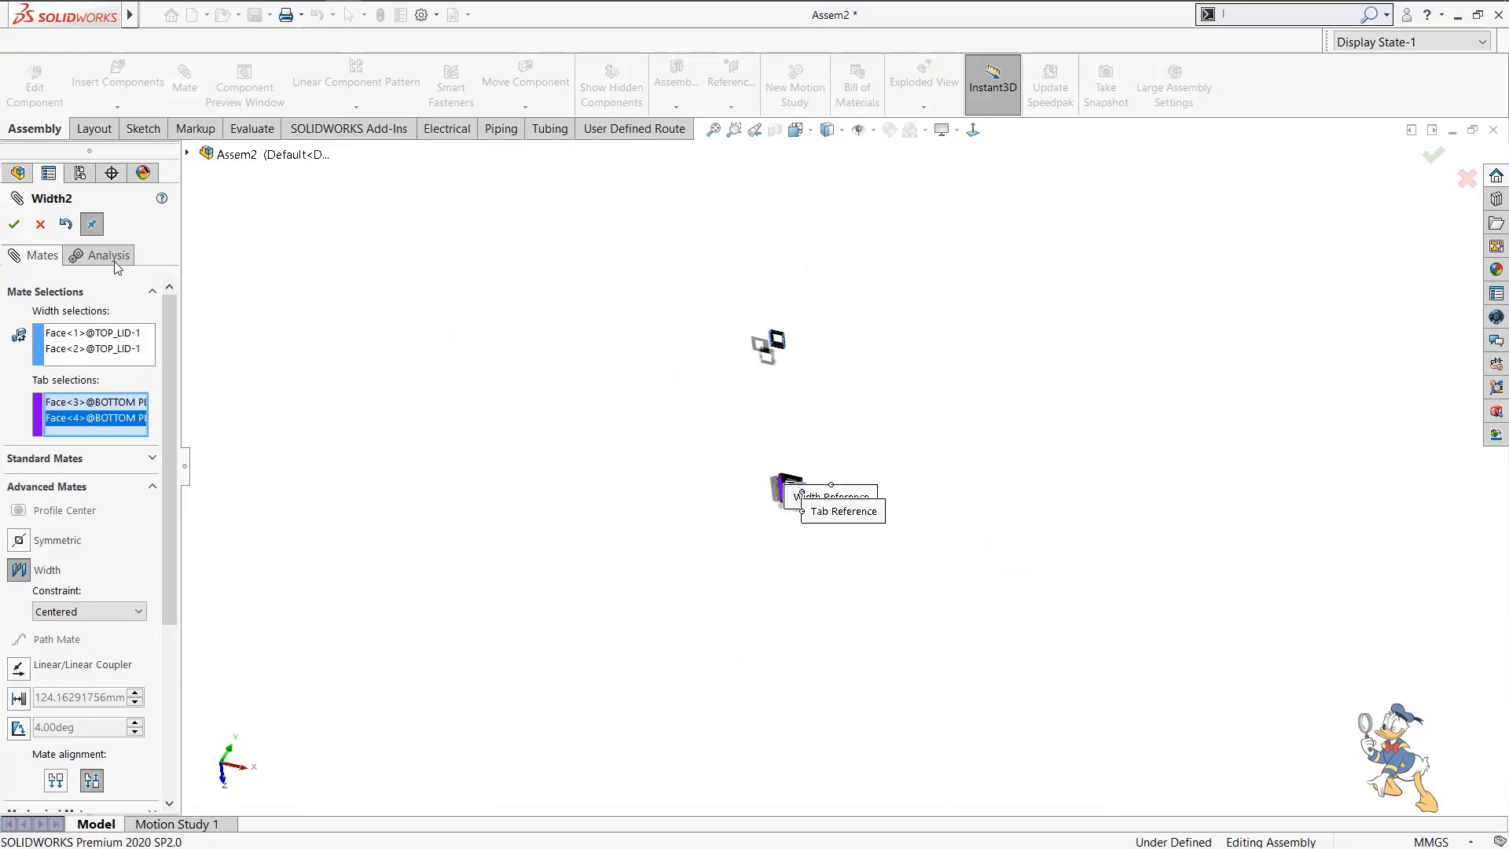
click(19, 228)
Add a coincident mate between the TOP_LID's lower rim face and the top plate's upper surface.
scroll(778, 389, down, 9)
middle_drag(779, 389, 874, 271)
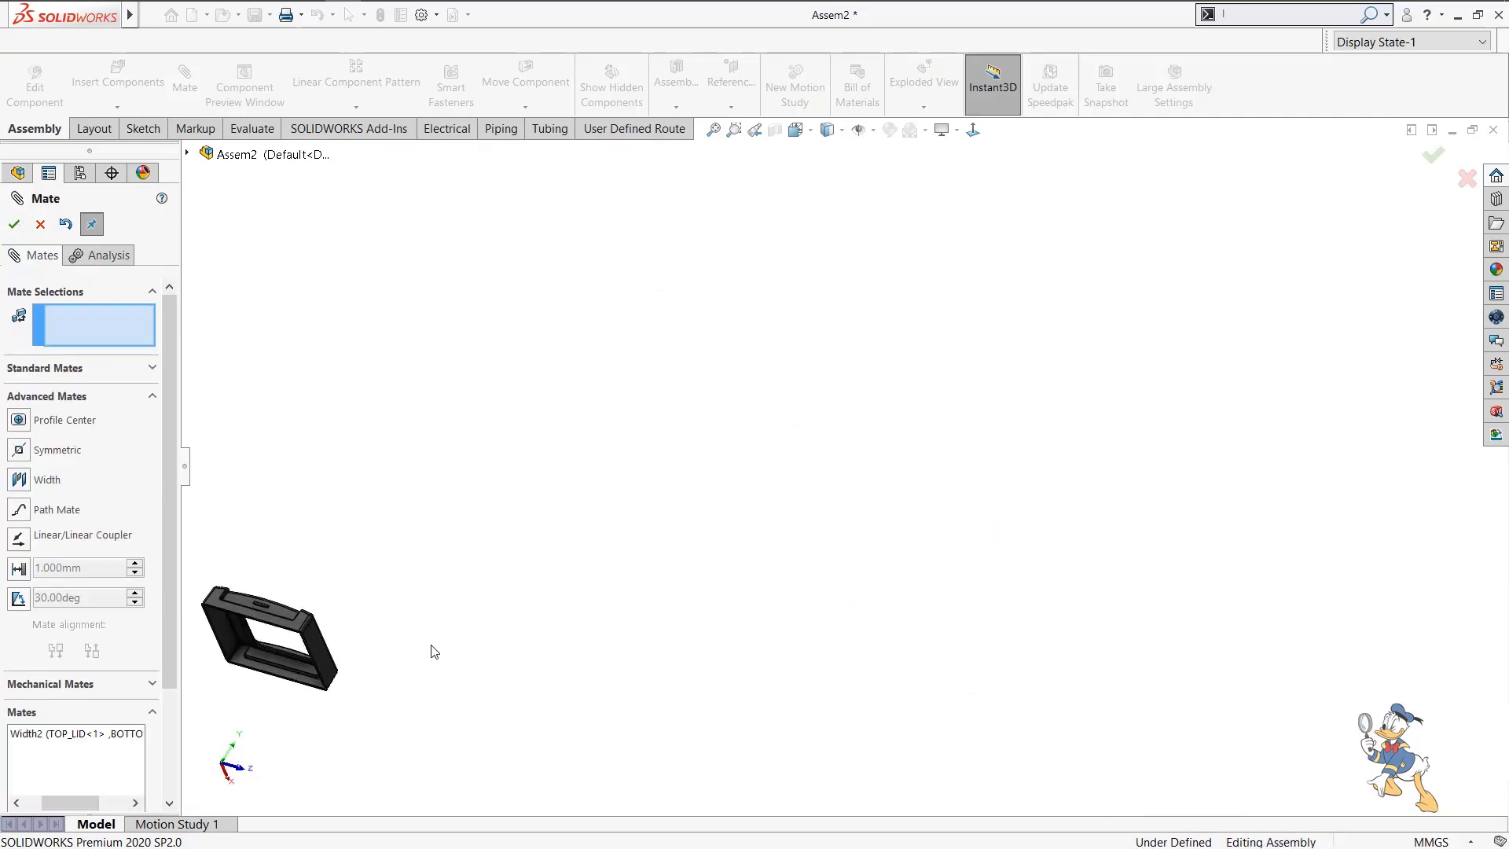
scroll(363, 631, down, 10)
click(564, 440)
scroll(642, 512, up, 15)
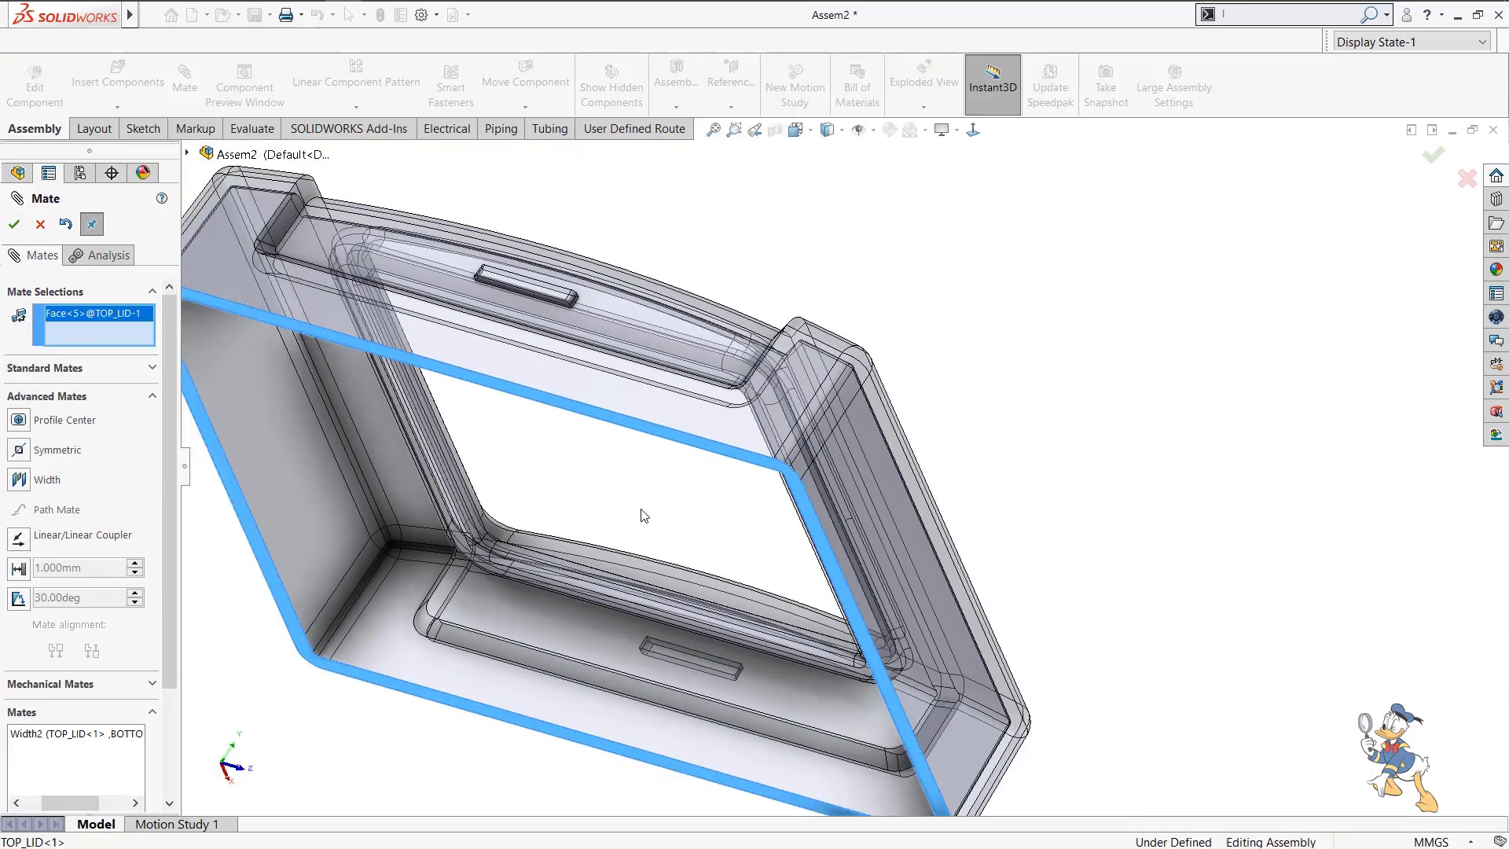
middle_drag(938, 546, 912, 633)
scroll(1006, 599, down, 10)
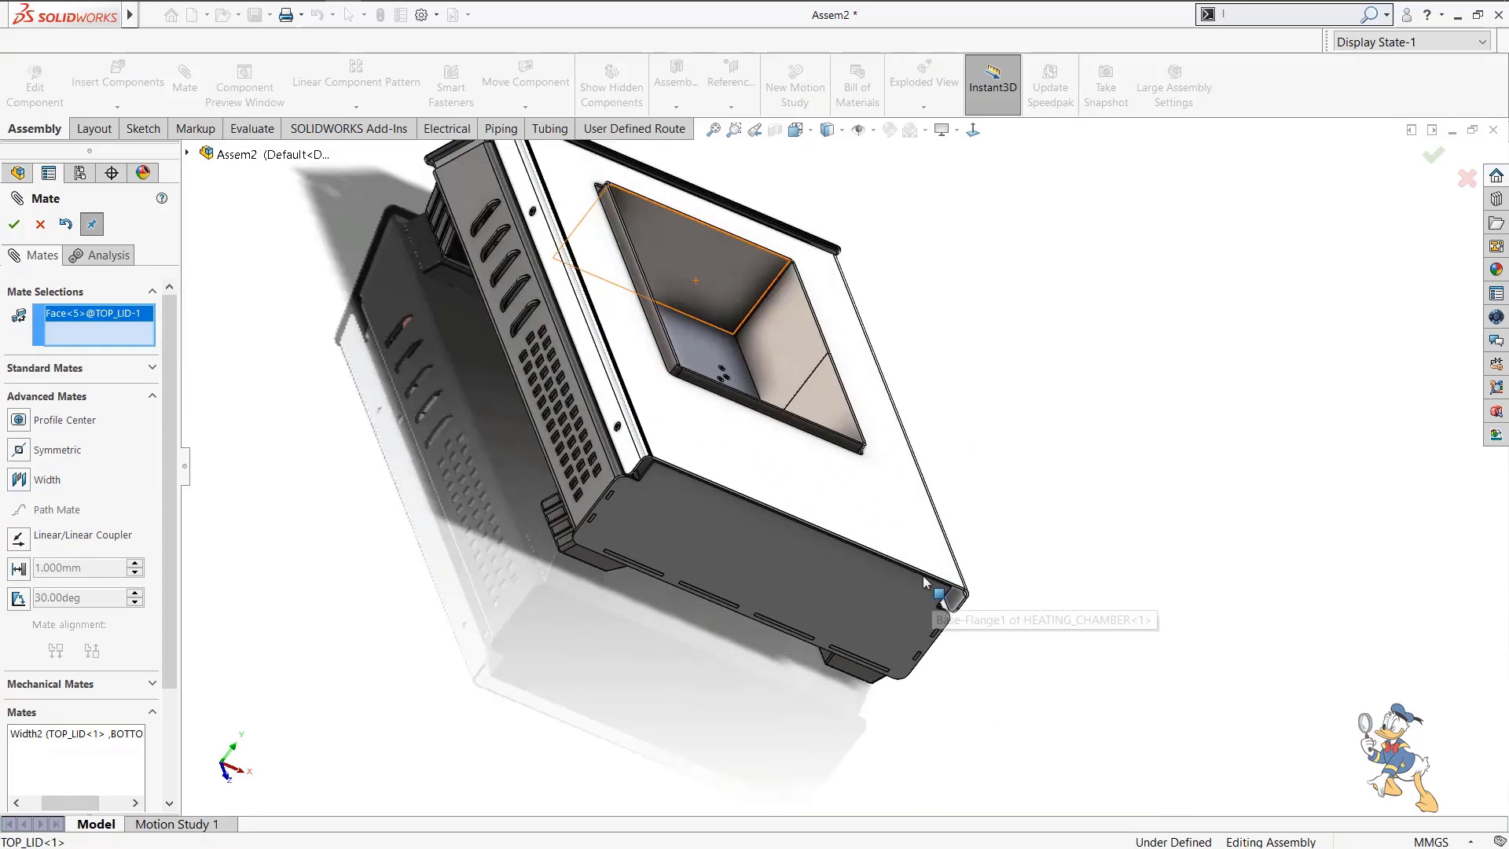
click(894, 507)
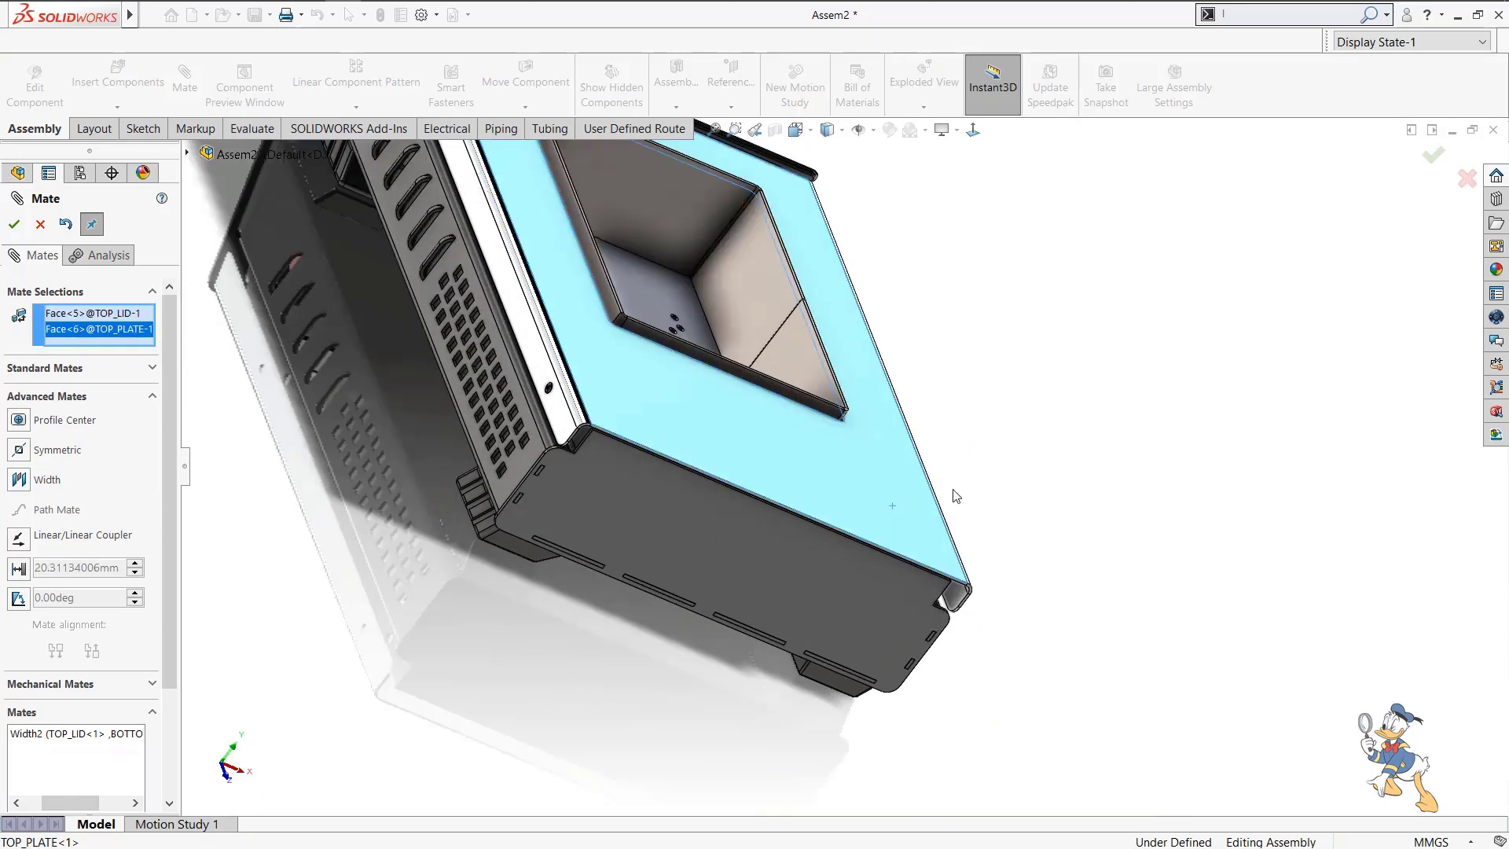
click(43, 372)
scroll(692, 413, up, 10)
click(654, 397)
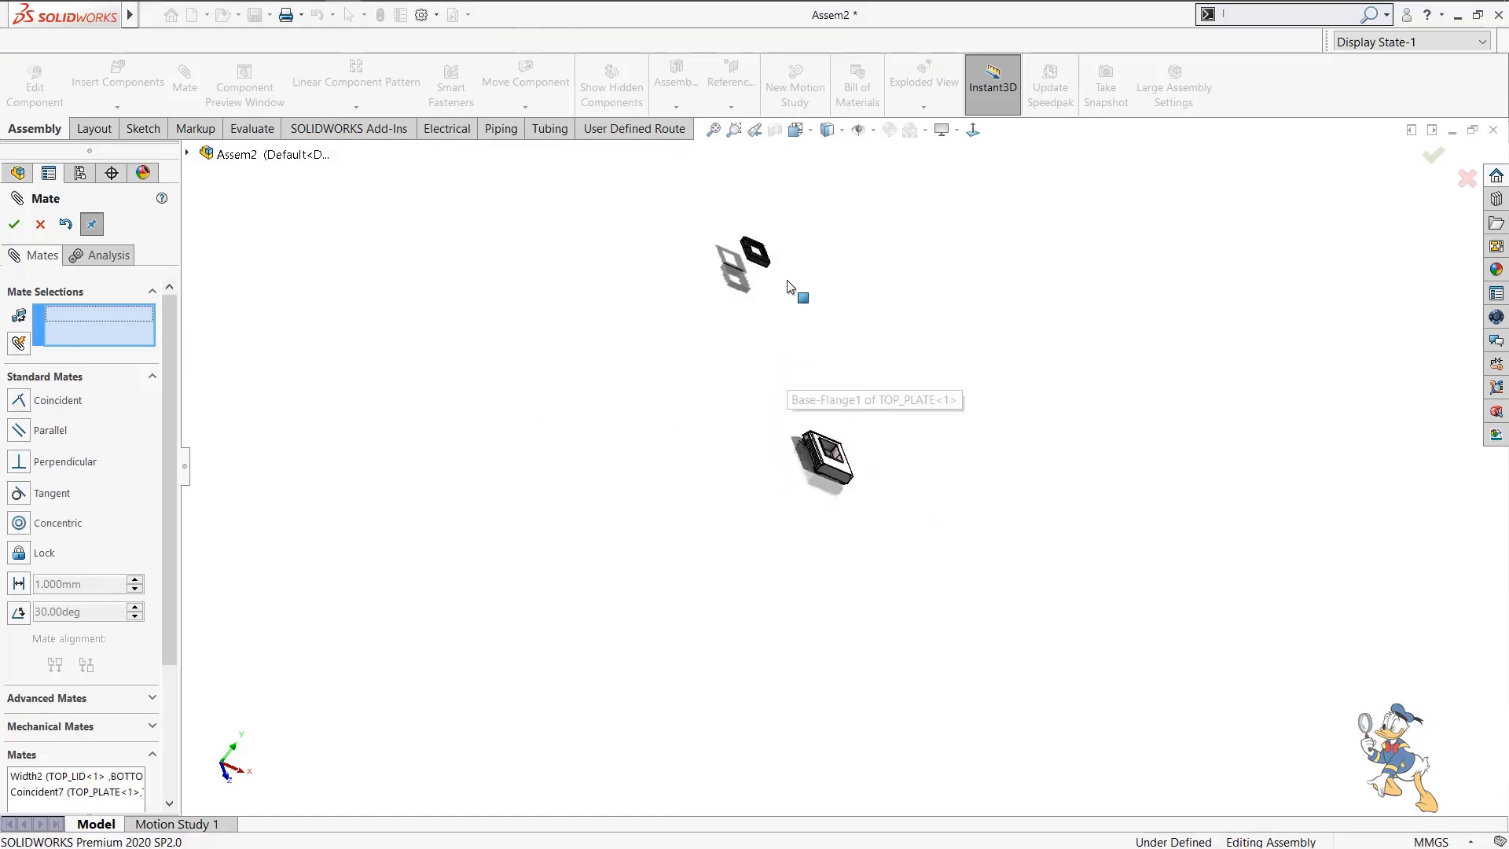
Move the lid along the top plate until it sits roughly over the heating chamber opening.
drag(758, 297, 940, 738)
scroll(1015, 672, up, 7)
scroll(955, 566, down, 6)
drag(614, 226, 737, 650)
scroll(761, 528, down, 8)
middle_drag(754, 516, 716, 499)
scroll(711, 489, down, 4)
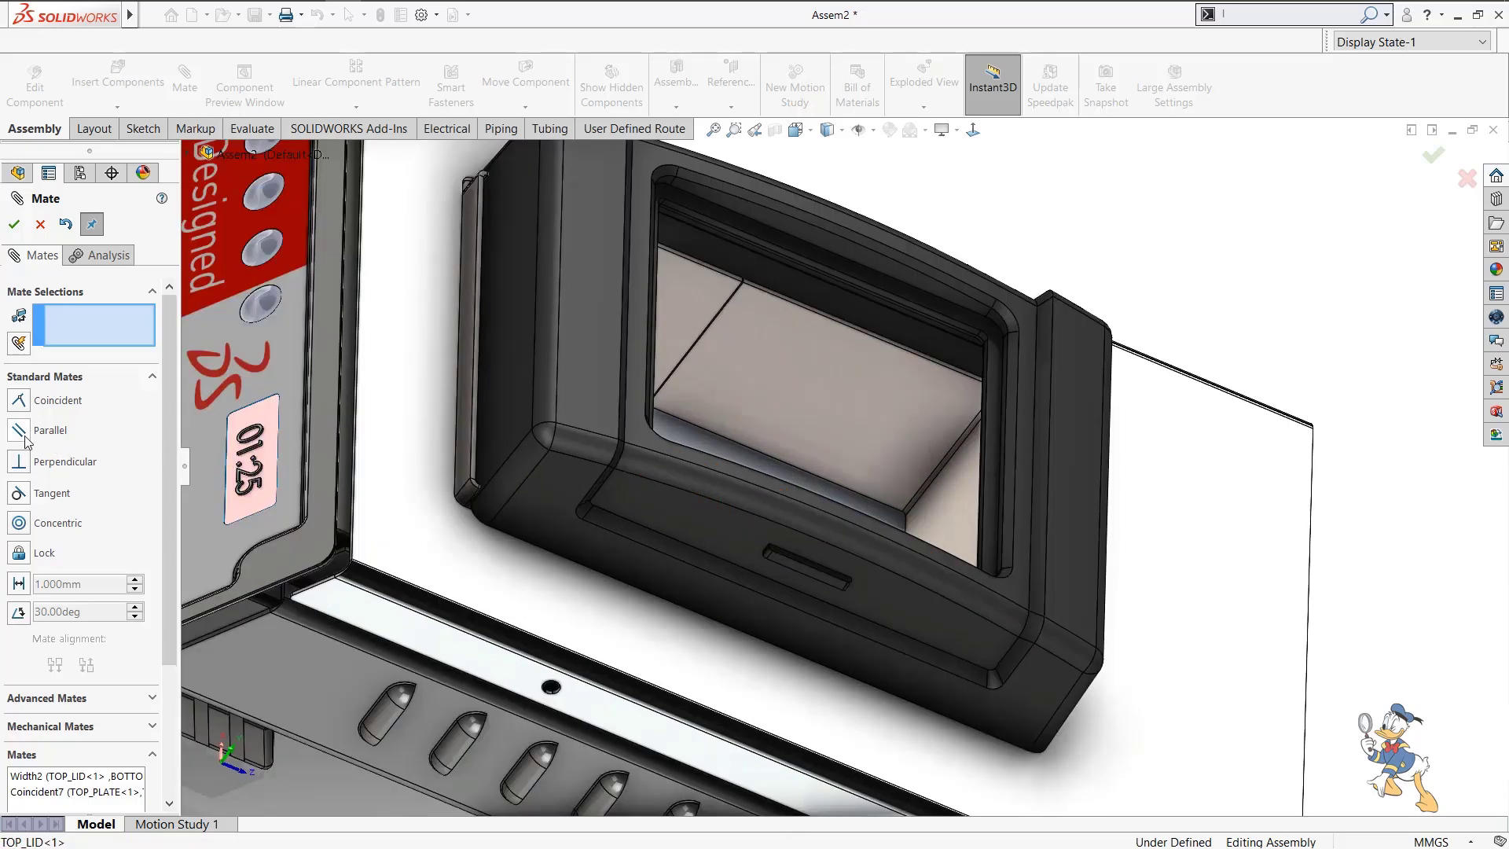
Add a centered width mate between the TOP_LID's front and rear outer faces and the heating chamber's front and rear inner walls.
click(62, 698)
click(47, 482)
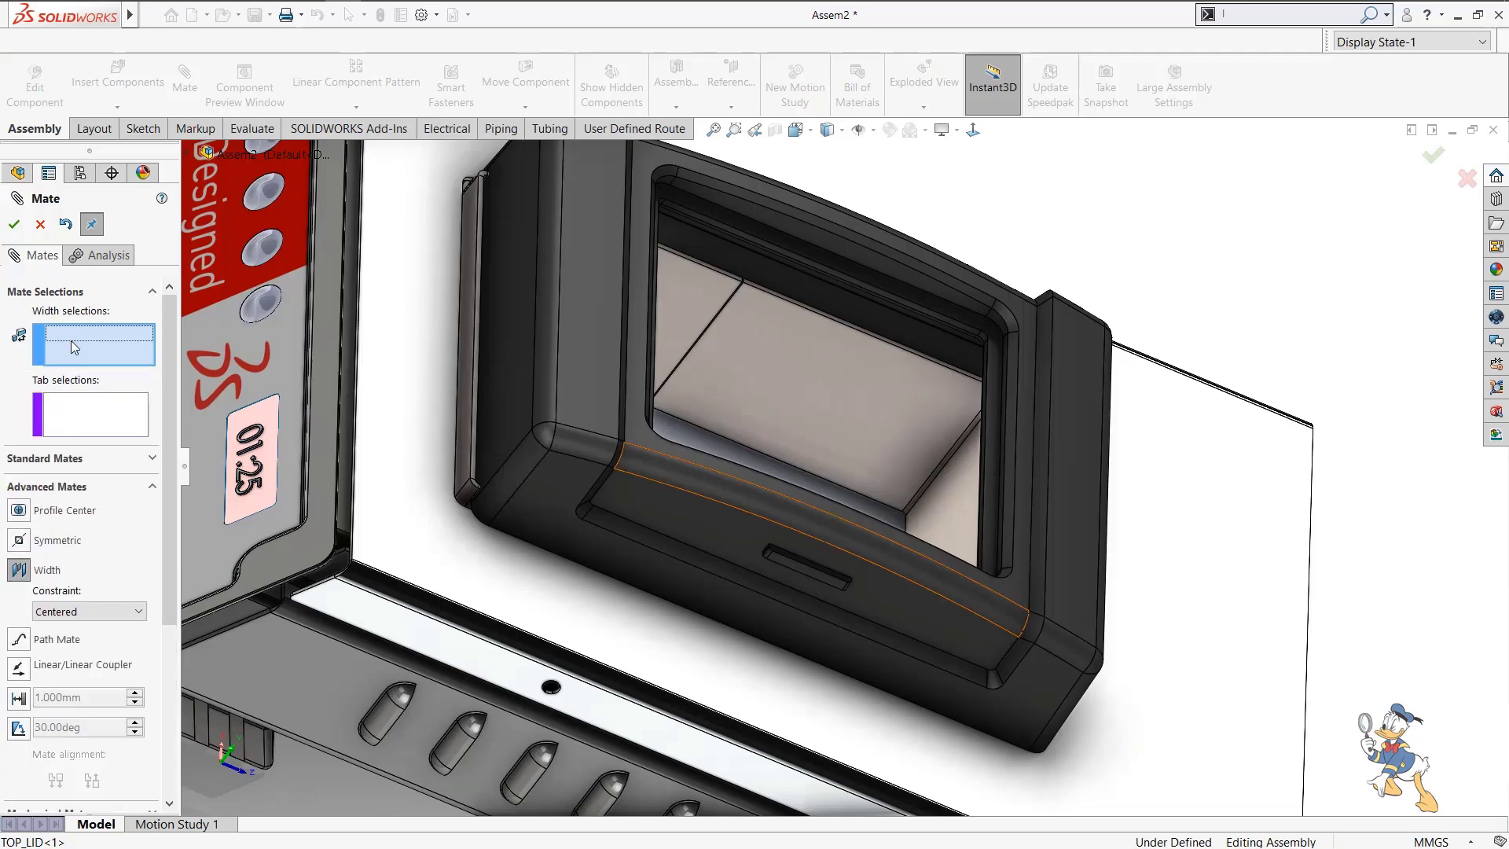
click(502, 405)
middle_drag(502, 440, 330, 346)
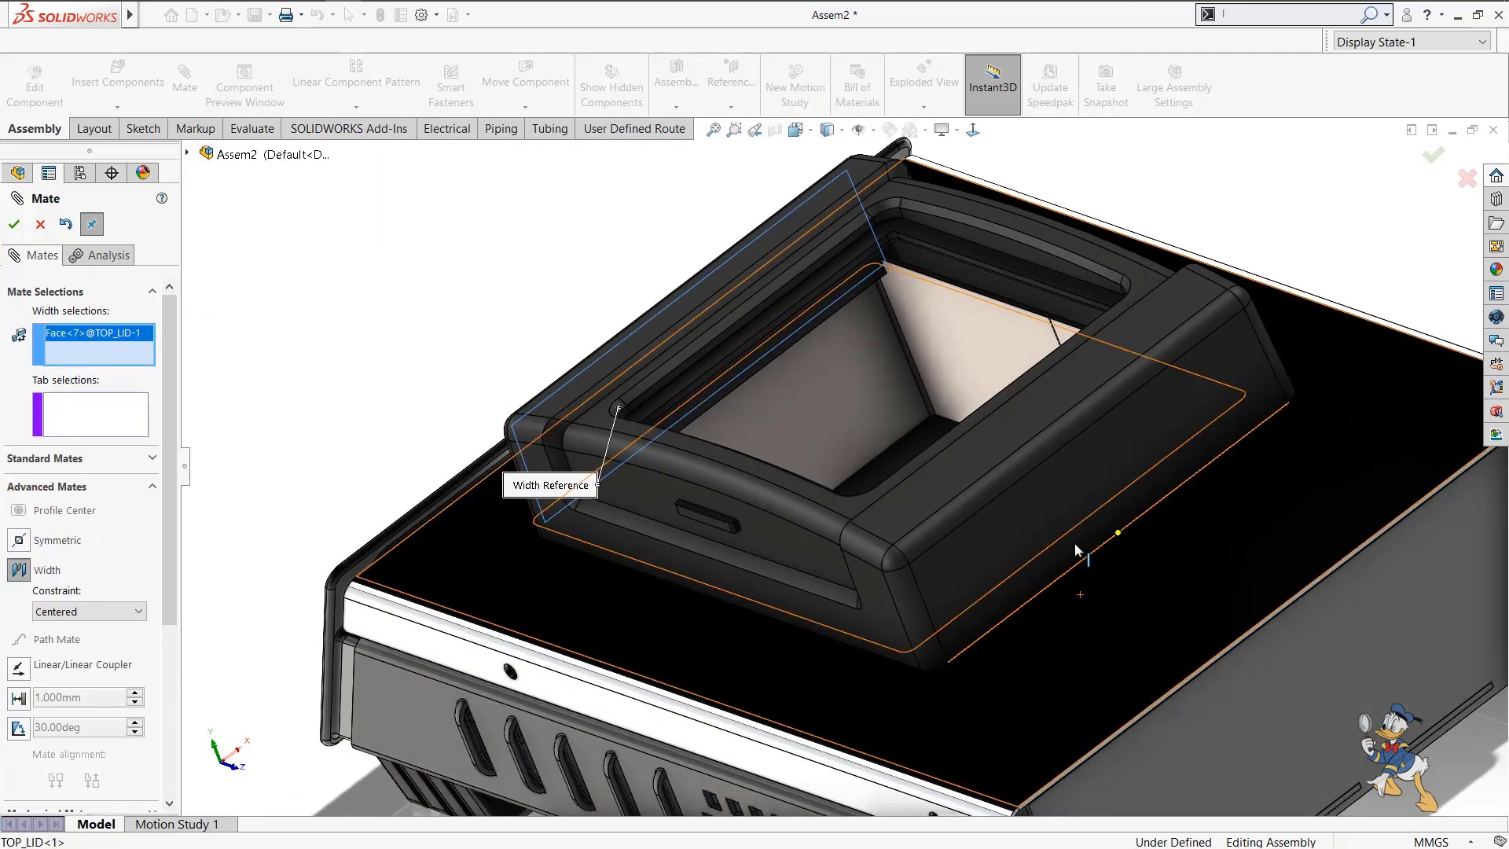
click(1054, 525)
scroll(1064, 562, down, 3)
mouse_move(1065, 566)
middle_down()
mouse_move(1088, 593)
mouse_move(1078, 567)
middle_up()
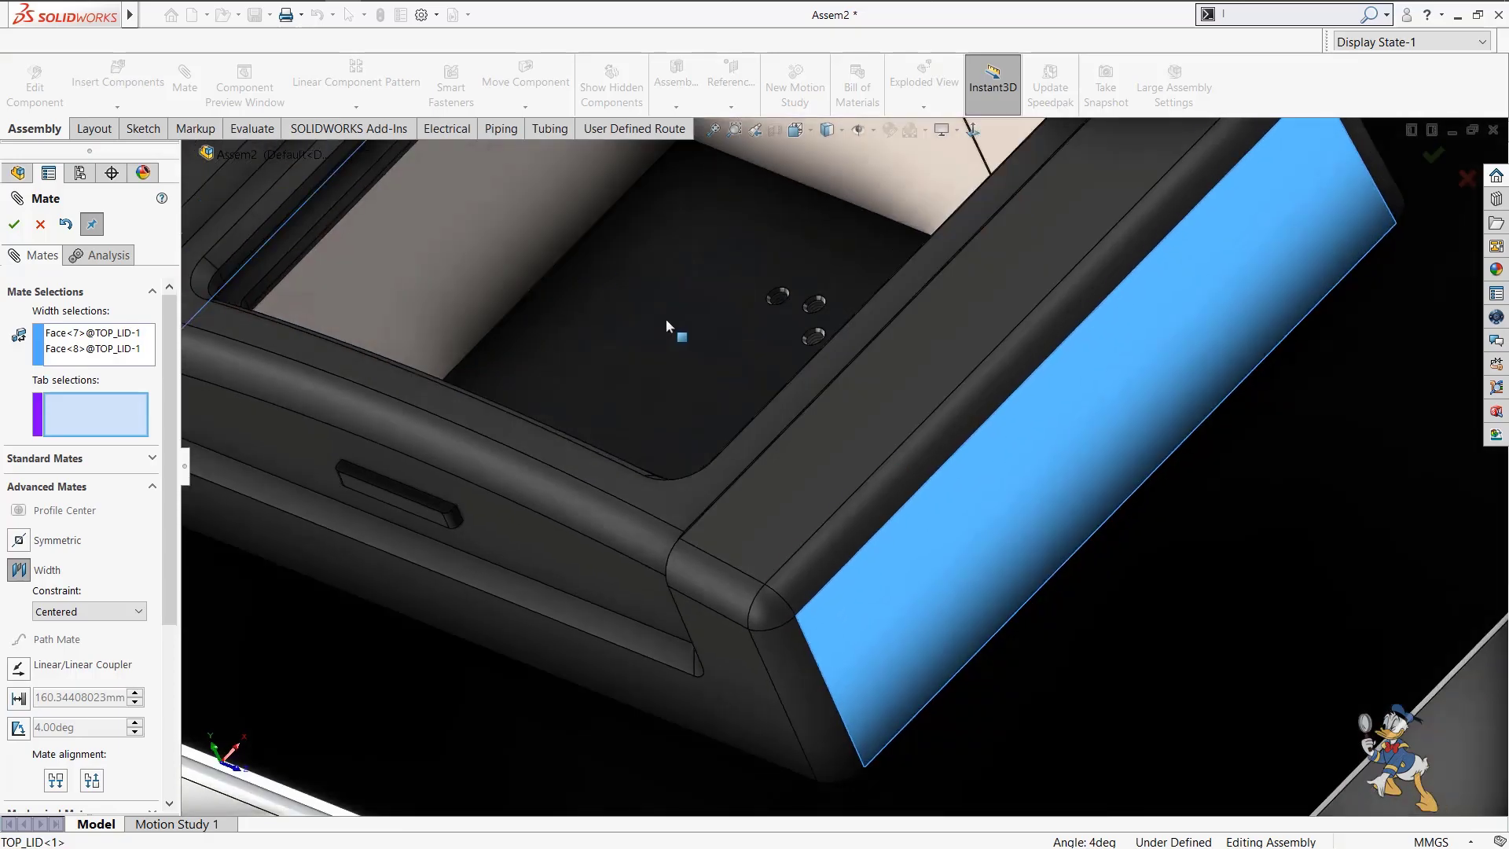
click(521, 236)
scroll(566, 275, up, 2)
middle_drag(625, 329, 754, 398)
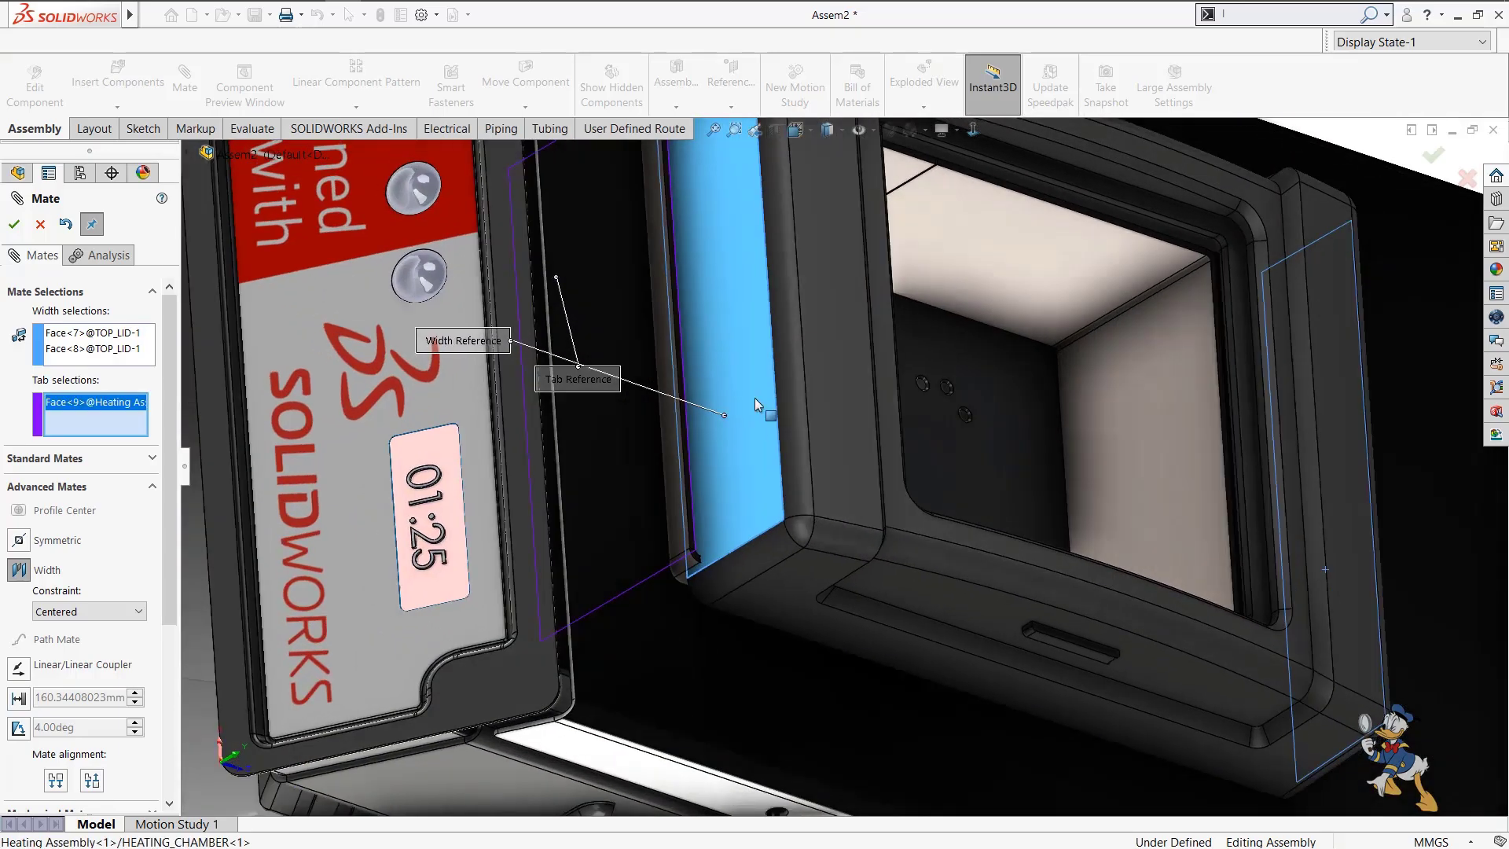
click(1120, 401)
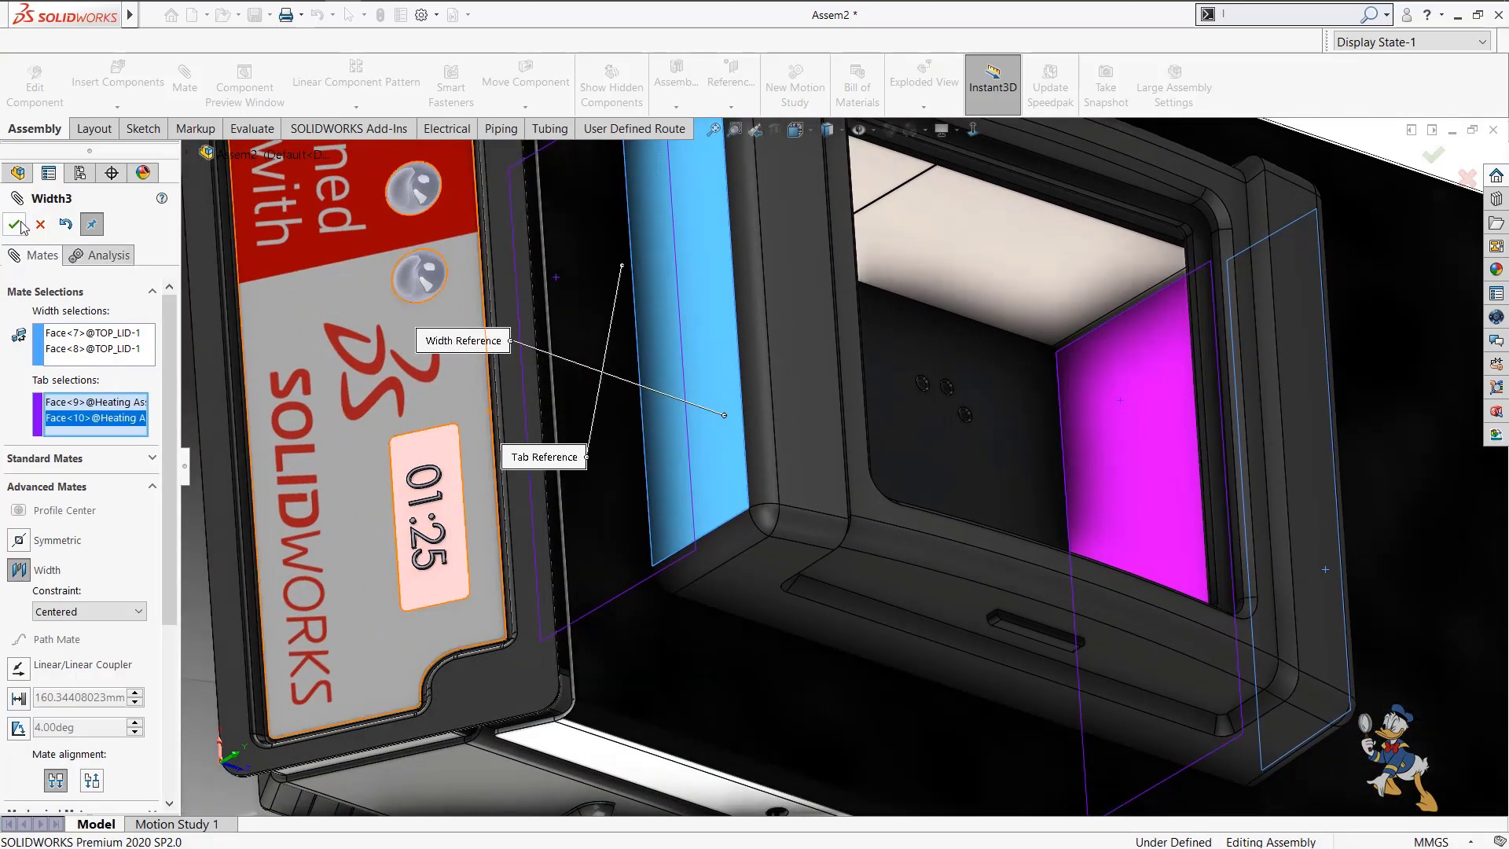
click(14, 224)
click(14, 224)
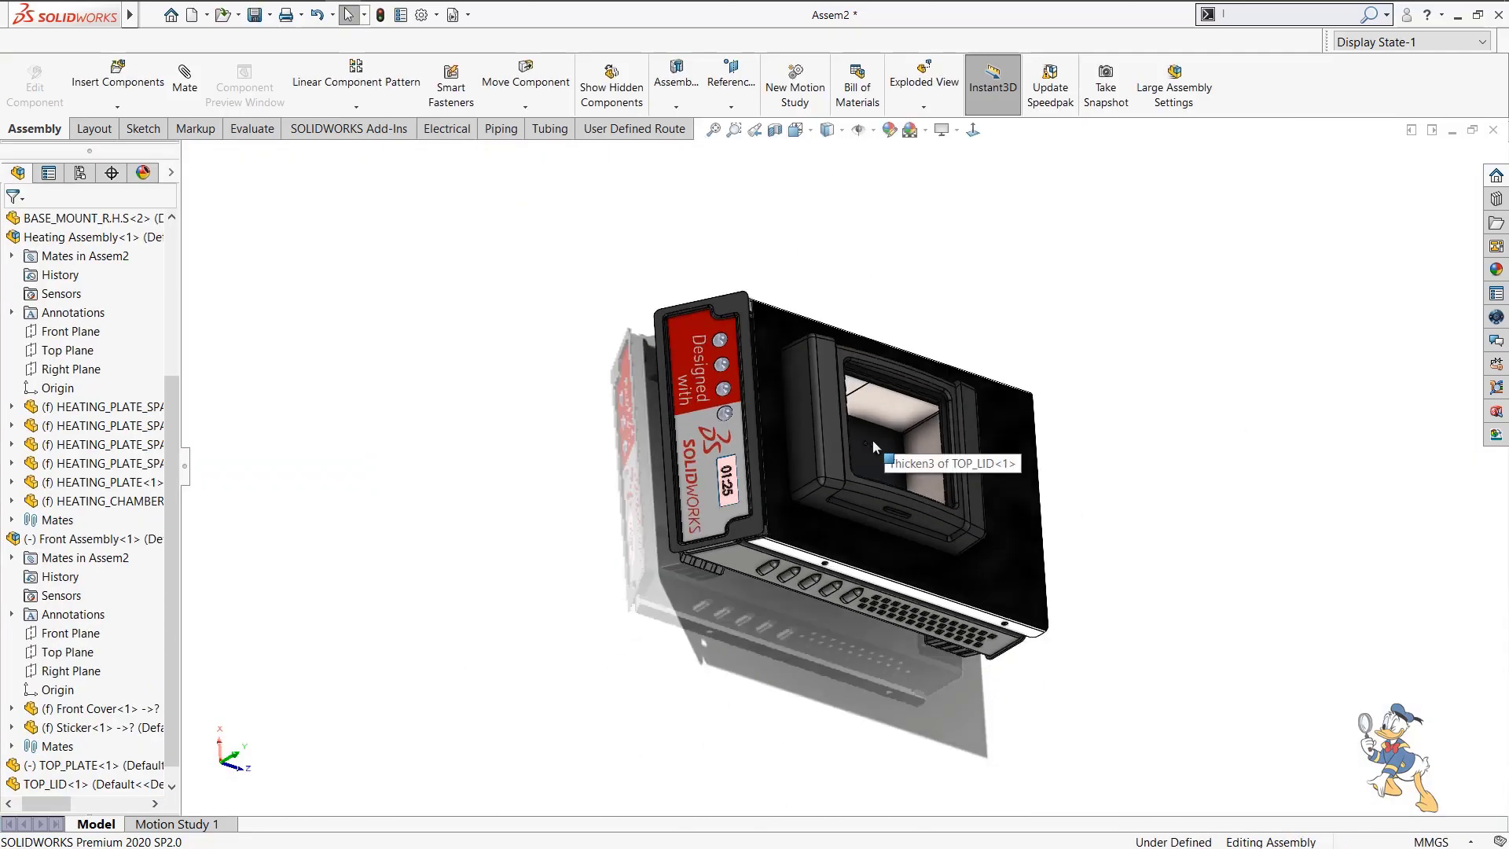
Examine the assembled incubator with its mounted lid from the front, side and rear.
middle_drag(781, 423, 720, 368)
scroll(930, 530, down, 3)
scroll(929, 530, up, 3)
middle_drag(929, 529, 997, 599)
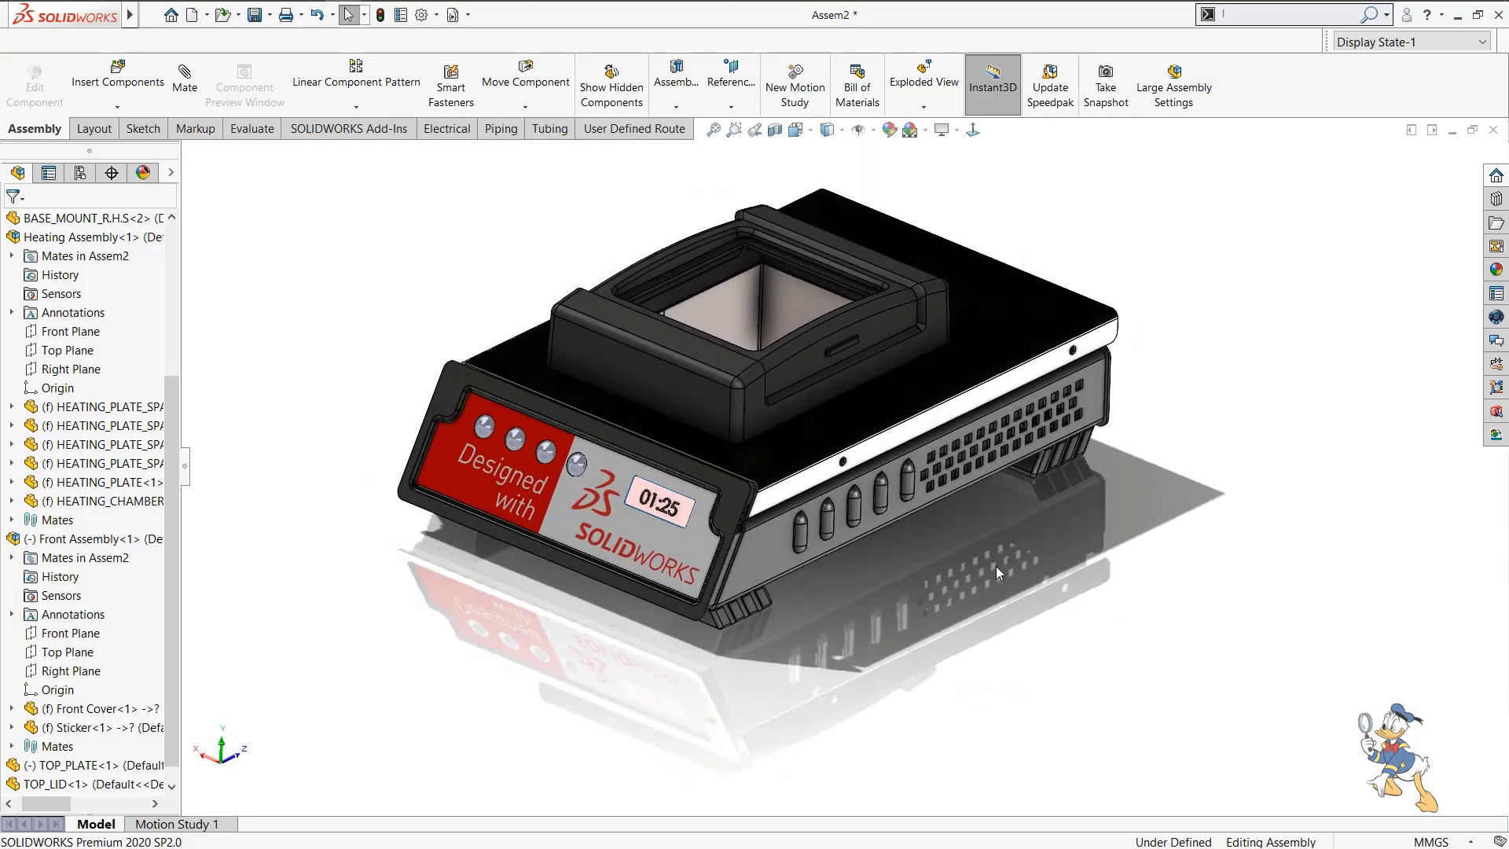
scroll(880, 593, up, 3)
scroll(903, 409, down, 6)
middle_drag(963, 479, 804, 621)
scroll(805, 621, up, 4)
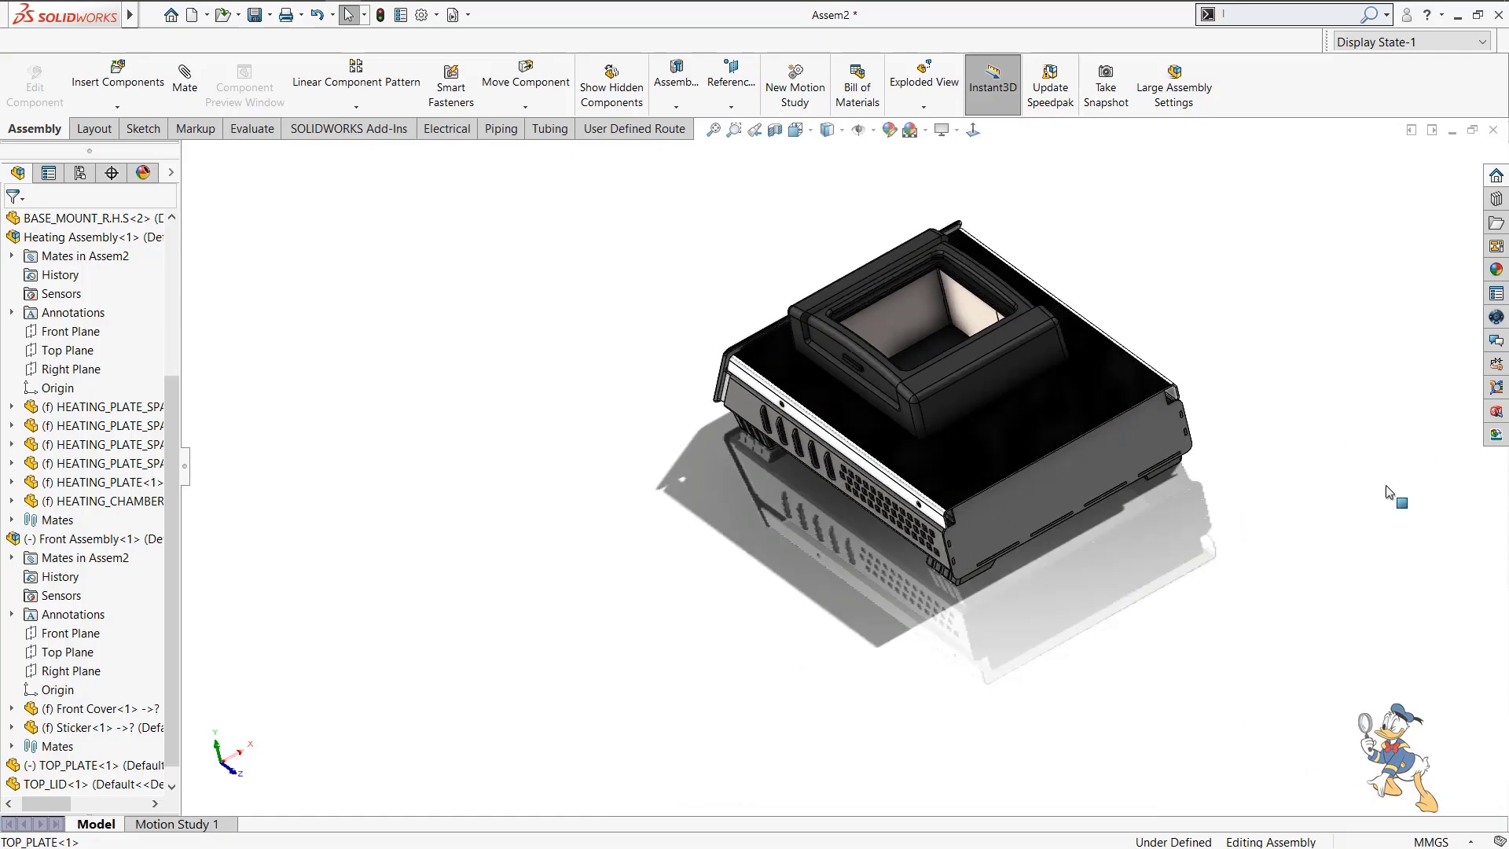
Insert the POWER_SOCKET from the Design Library's New Folder with a coincident mate onto the bottom plate's rear face.
click(1497, 200)
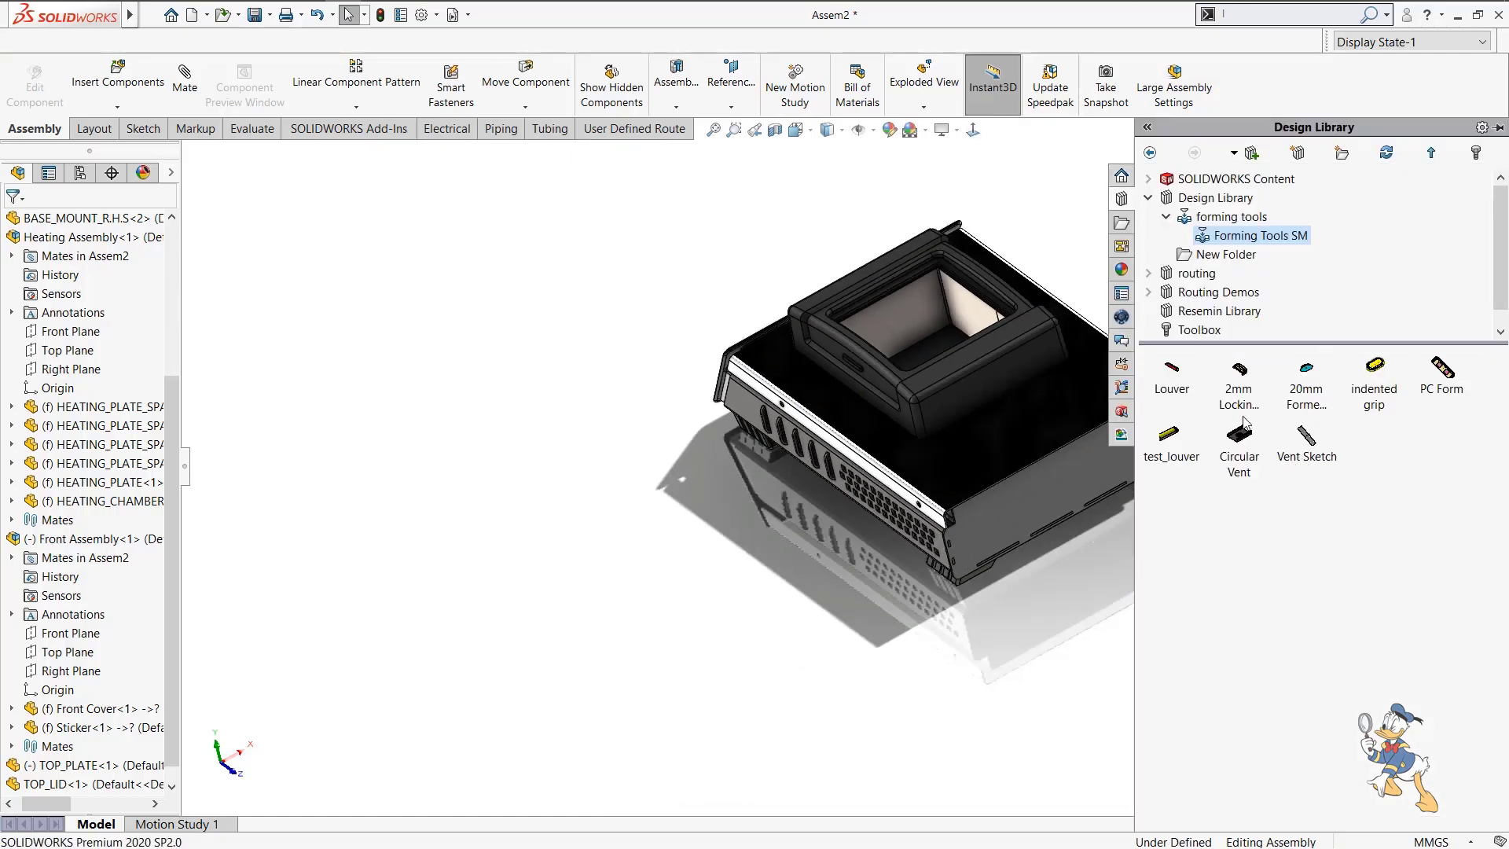
click(1217, 256)
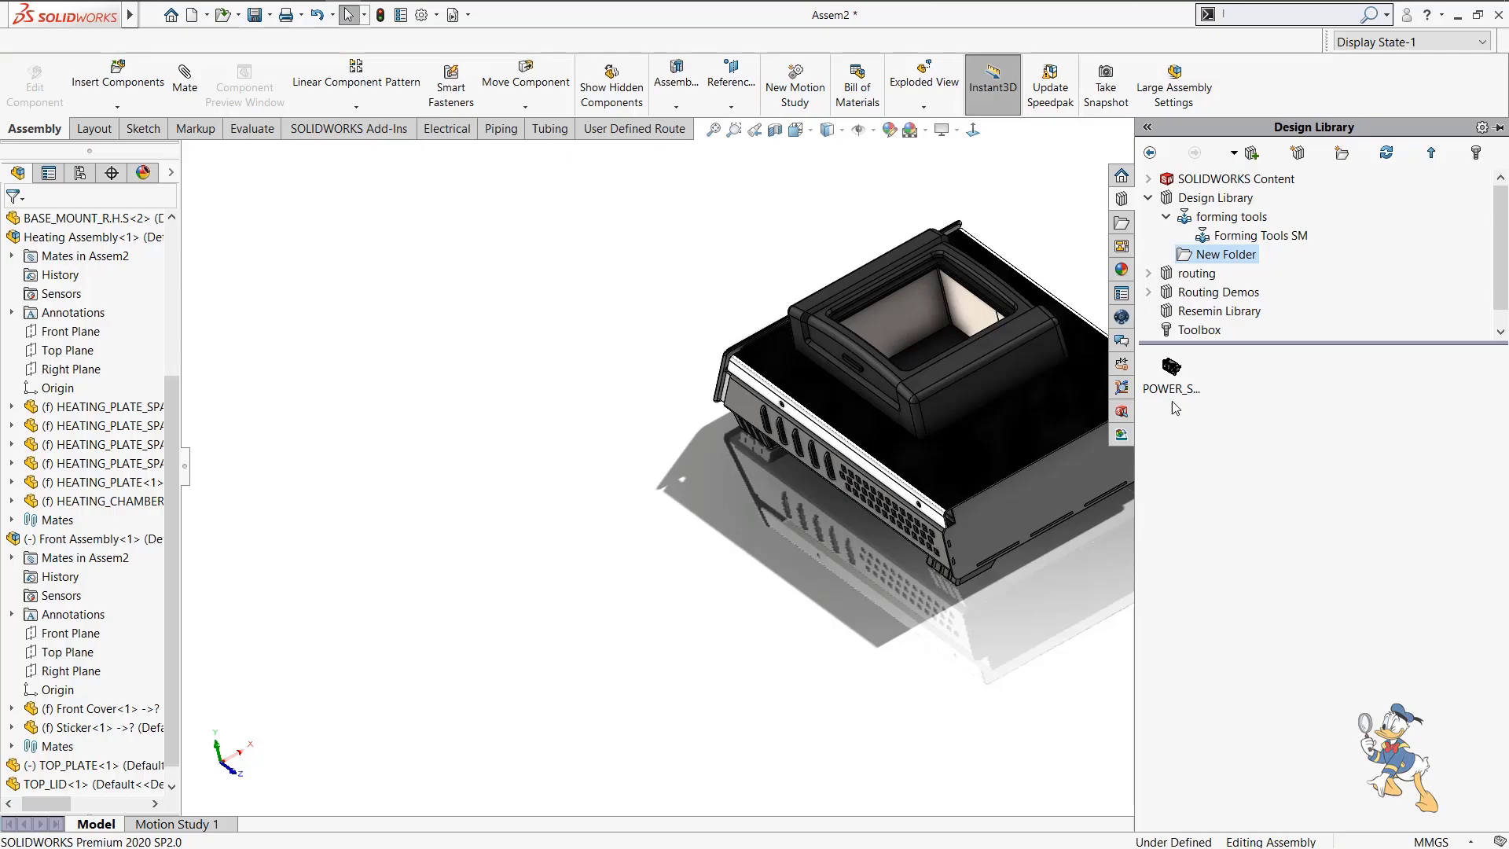
scroll(1026, 494, down, 6)
drag(869, 586, 800, 581)
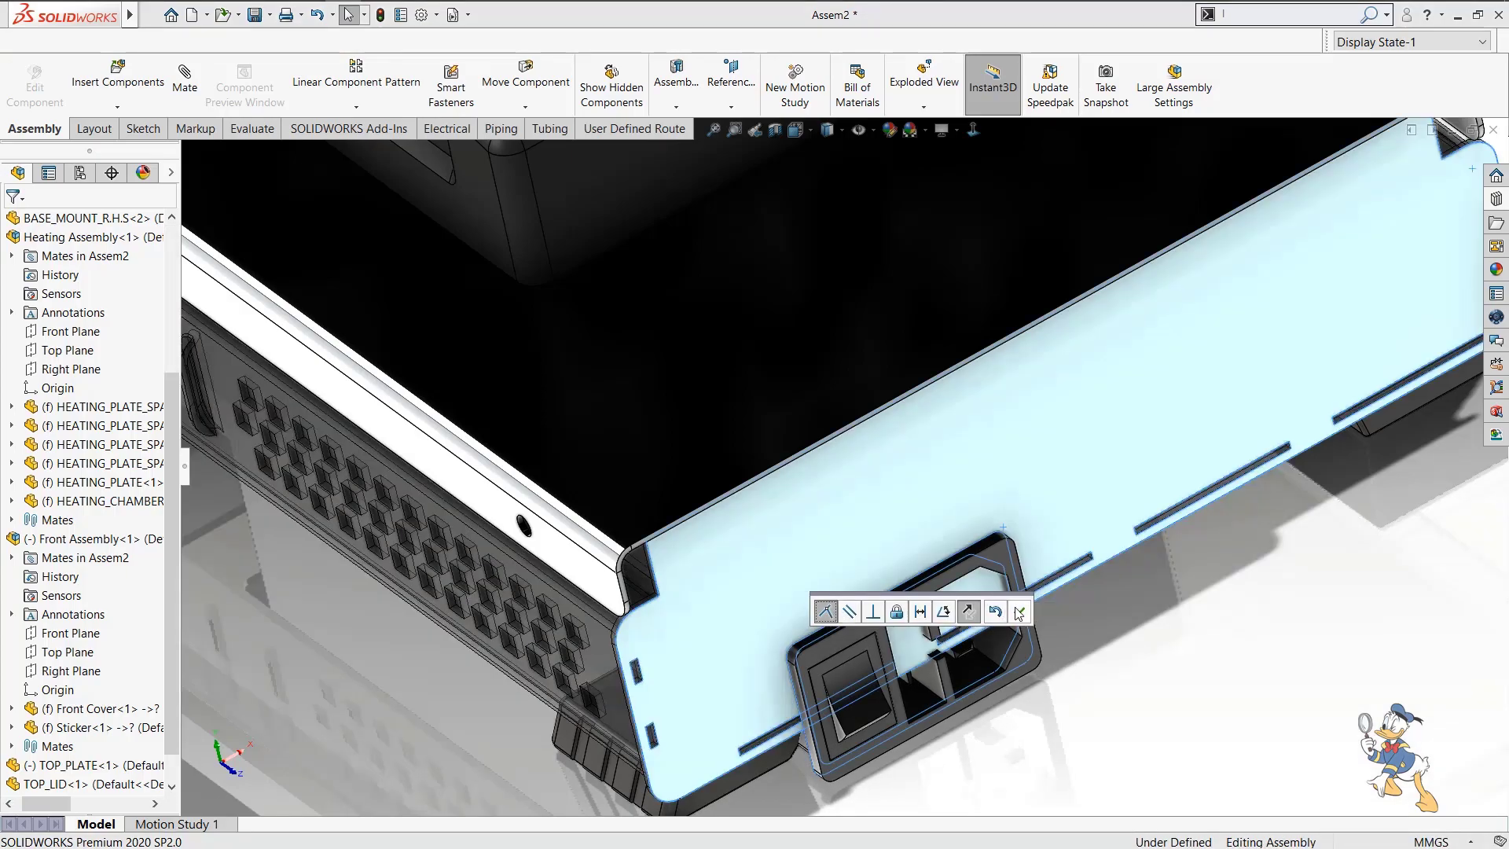
click(1018, 612)
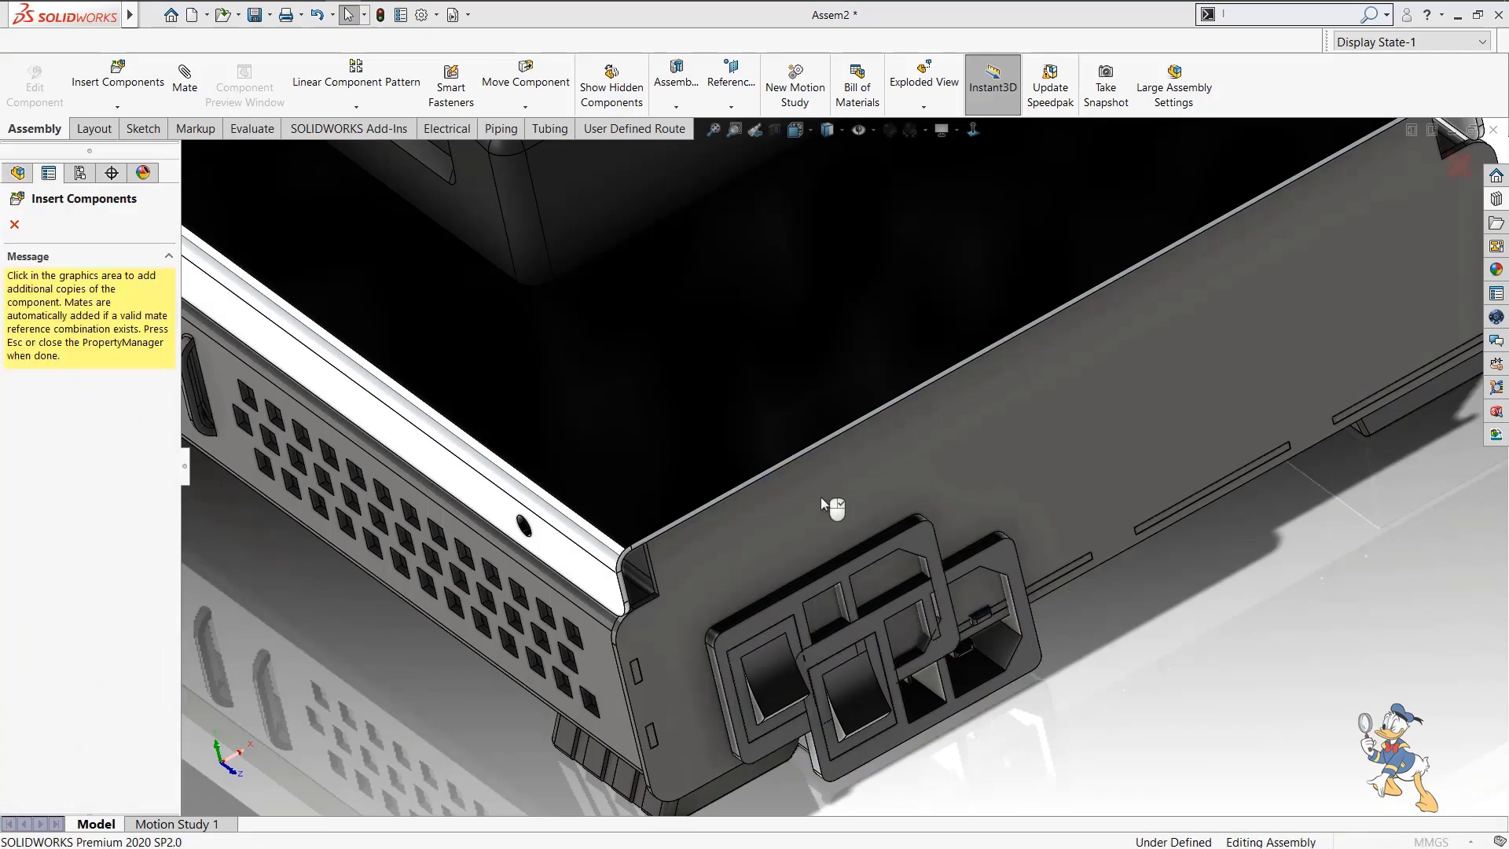
click(891, 498)
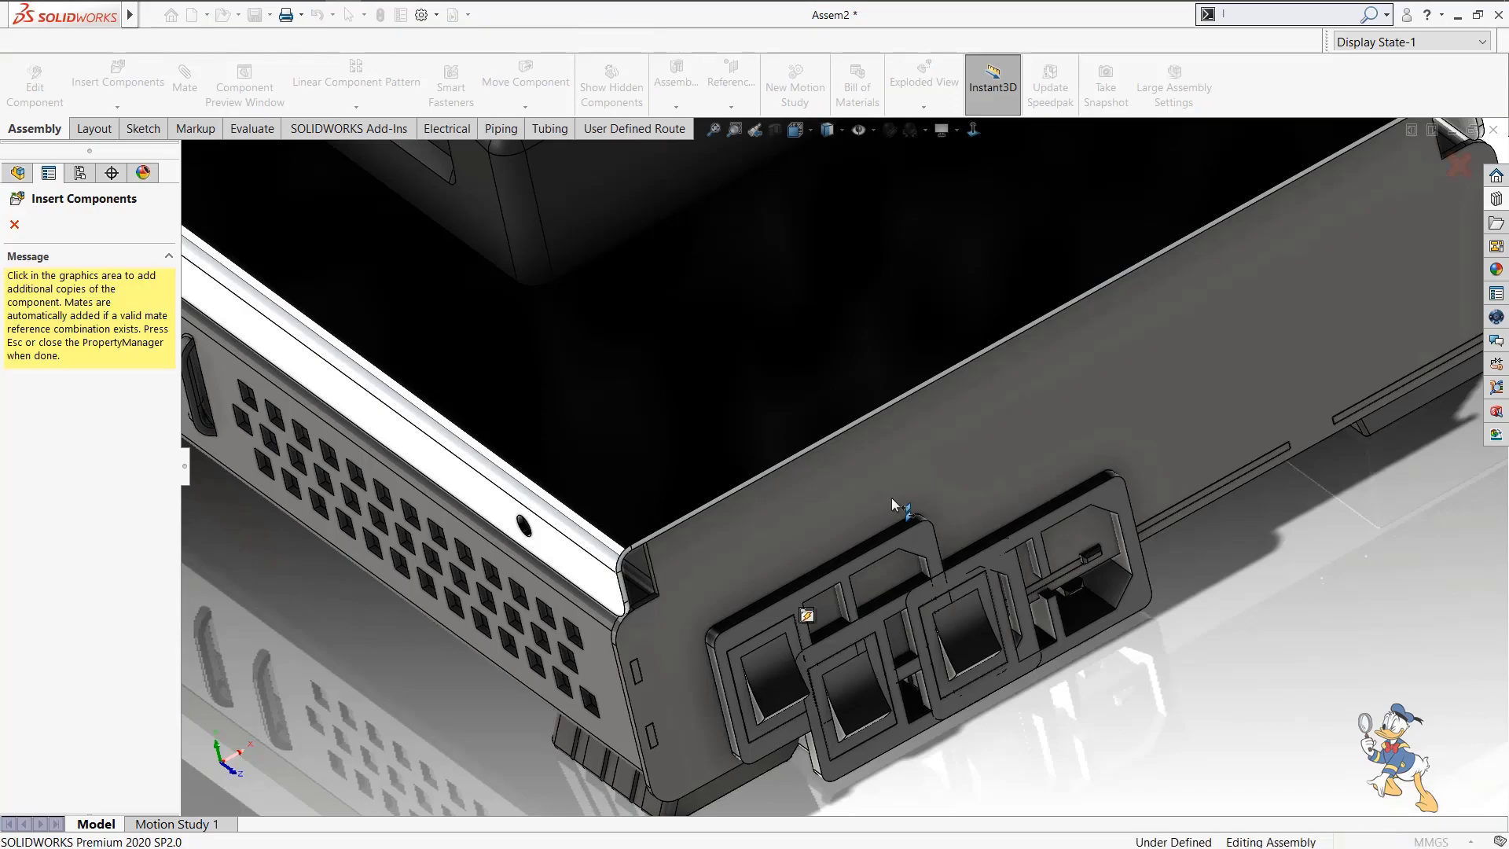
key(Escape)
Delete the duplicate power socket and move the remaining one up so it lies fully on the rear face.
click(914, 548)
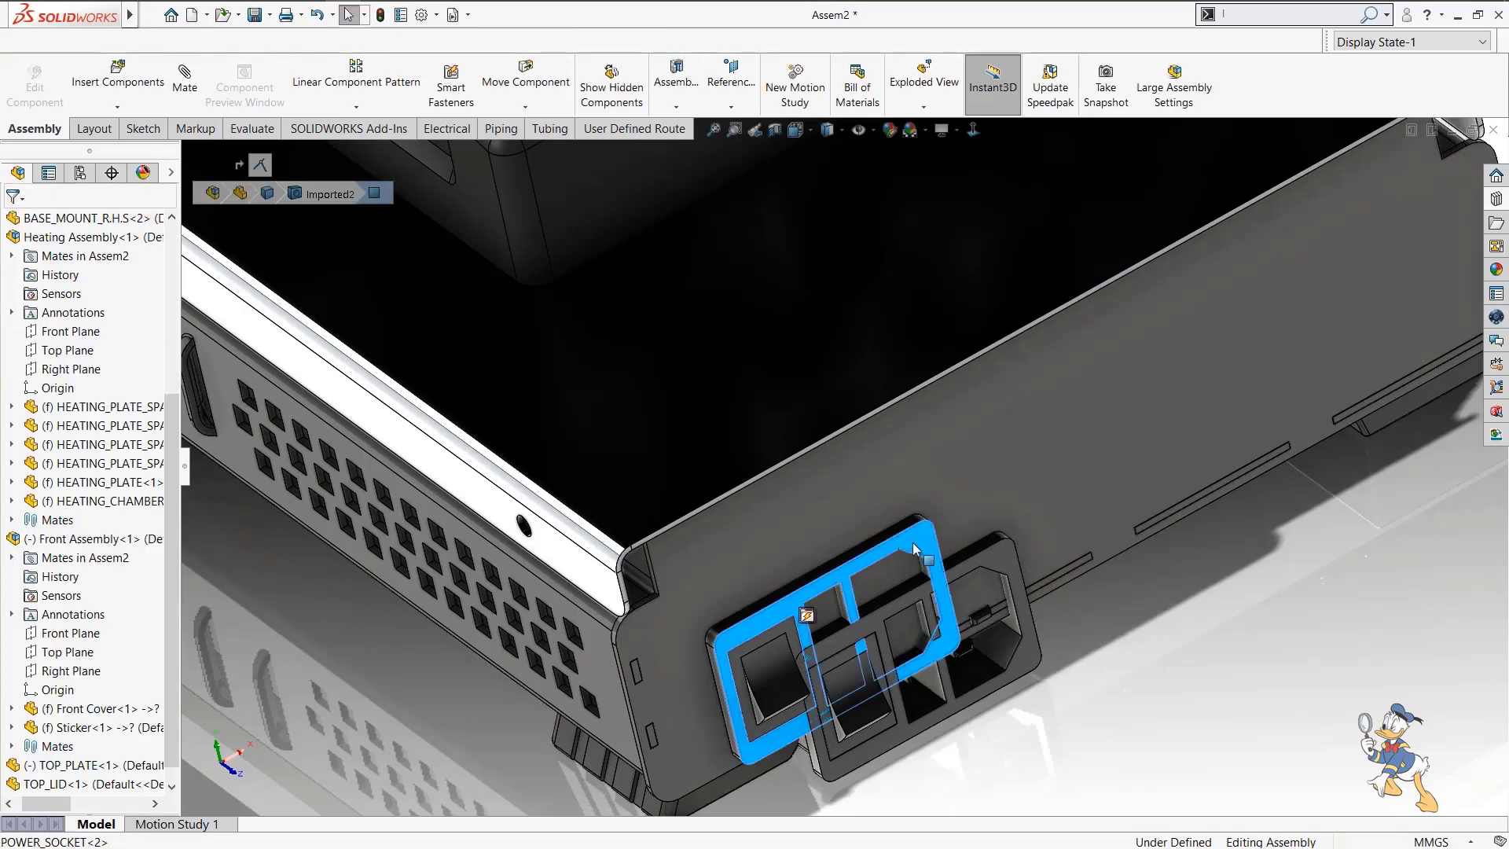
key(Delete)
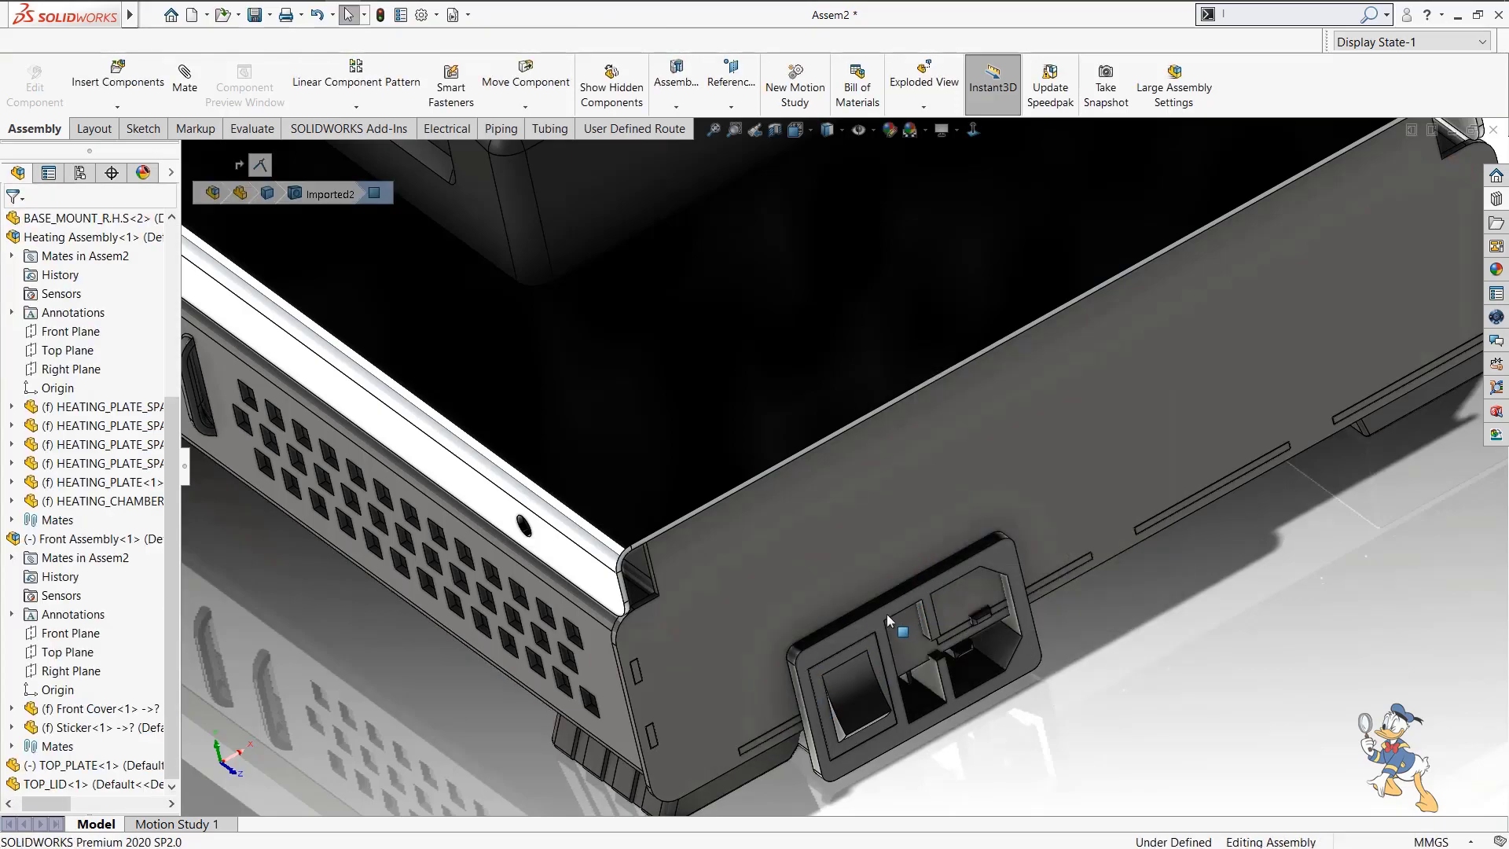
drag(833, 536, 772, 412)
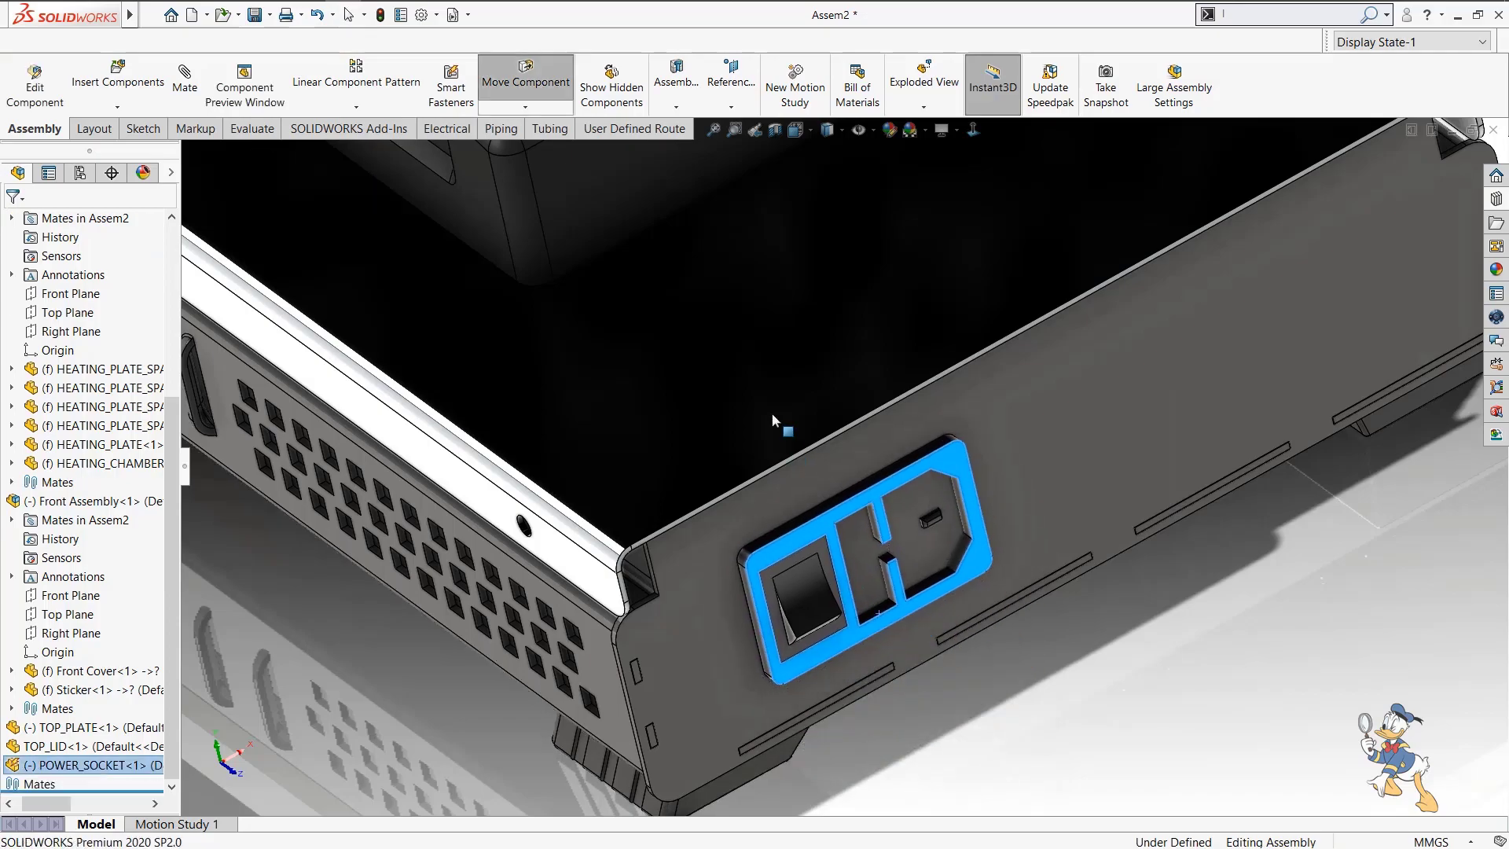
scroll(805, 593, up, 2)
middle_drag(812, 475, 804, 454)
Add a 20 mm distance mate between the power socket's switch-side outer face and the adjacent side face of the bottom plate.
click(1201, 242)
click(185, 83)
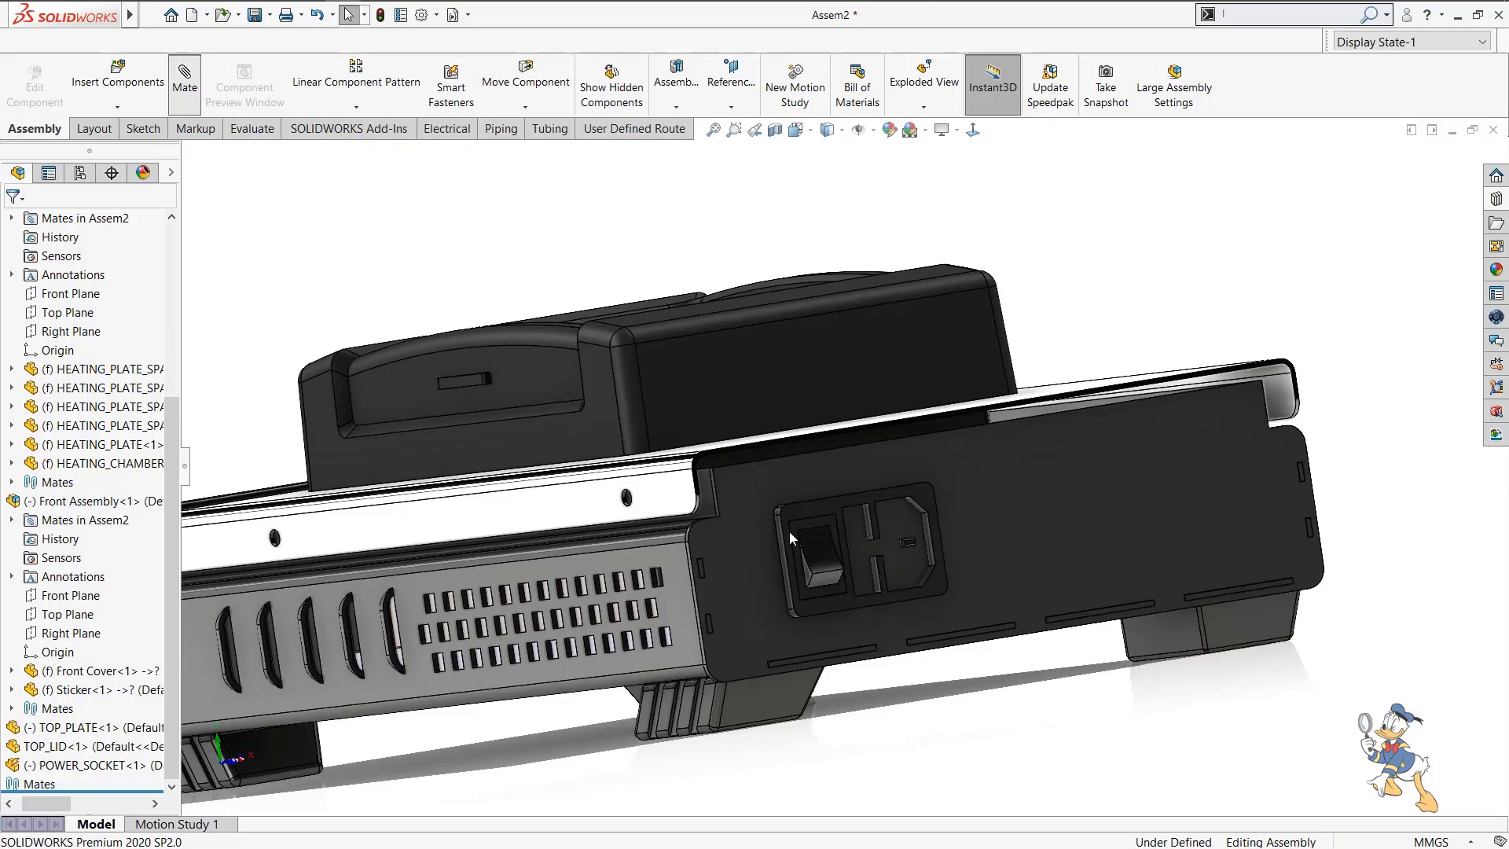
scroll(789, 532, down, 5)
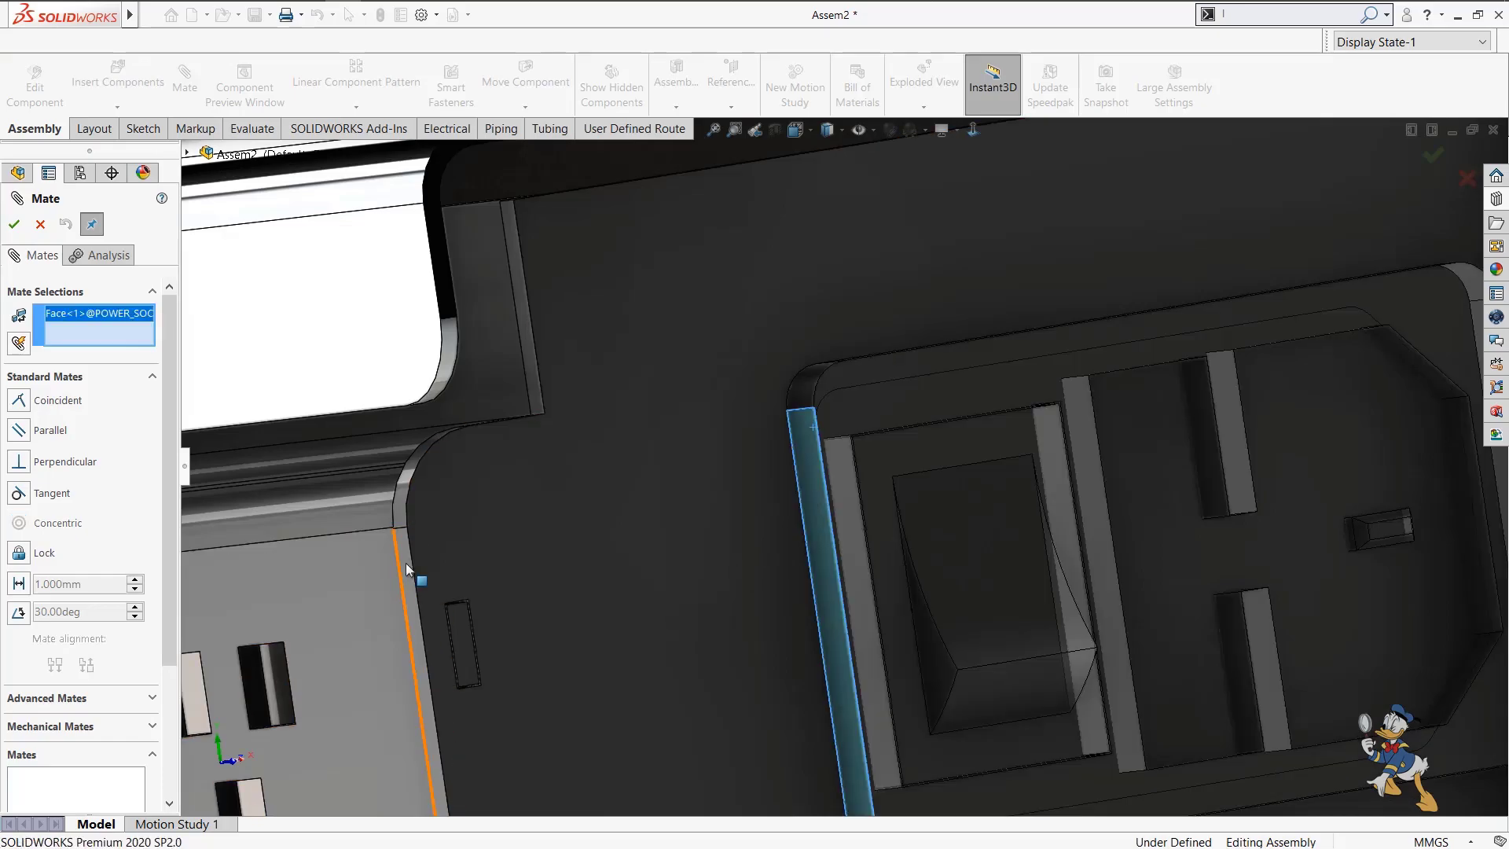
click(555, 559)
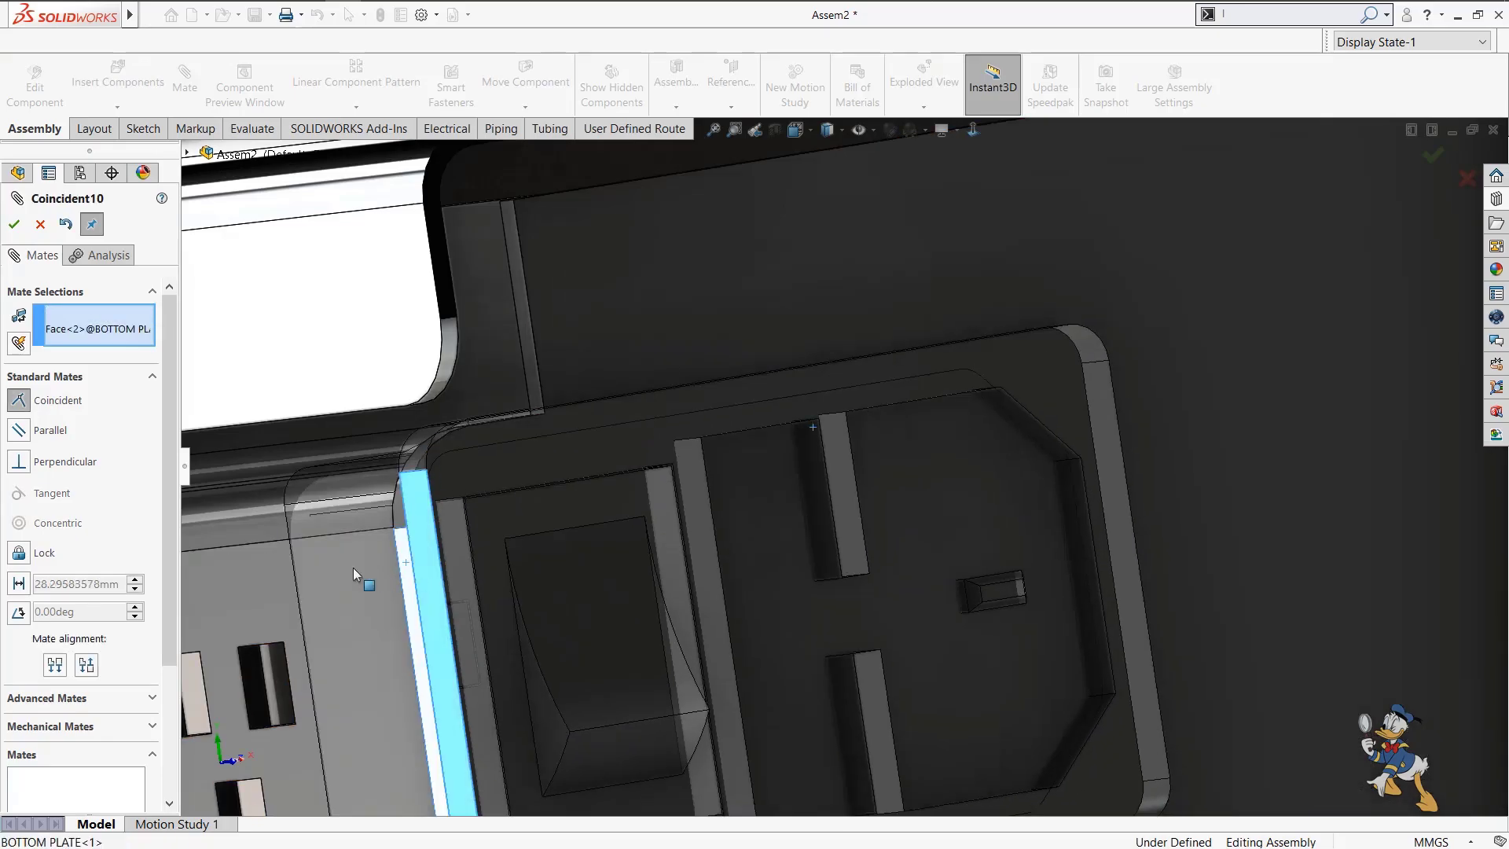
click(117, 596)
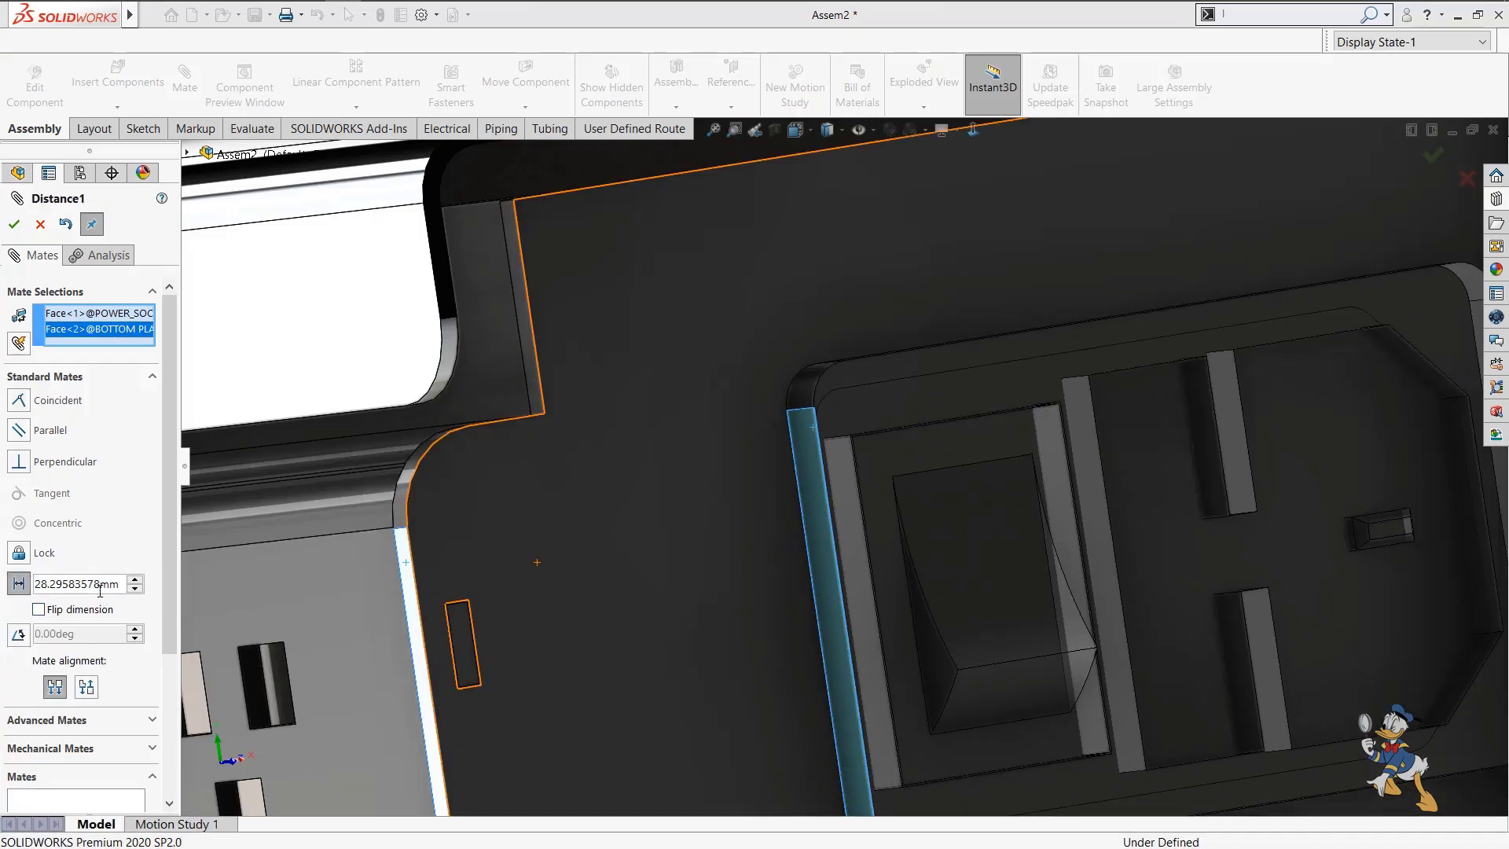
double_click(100, 586)
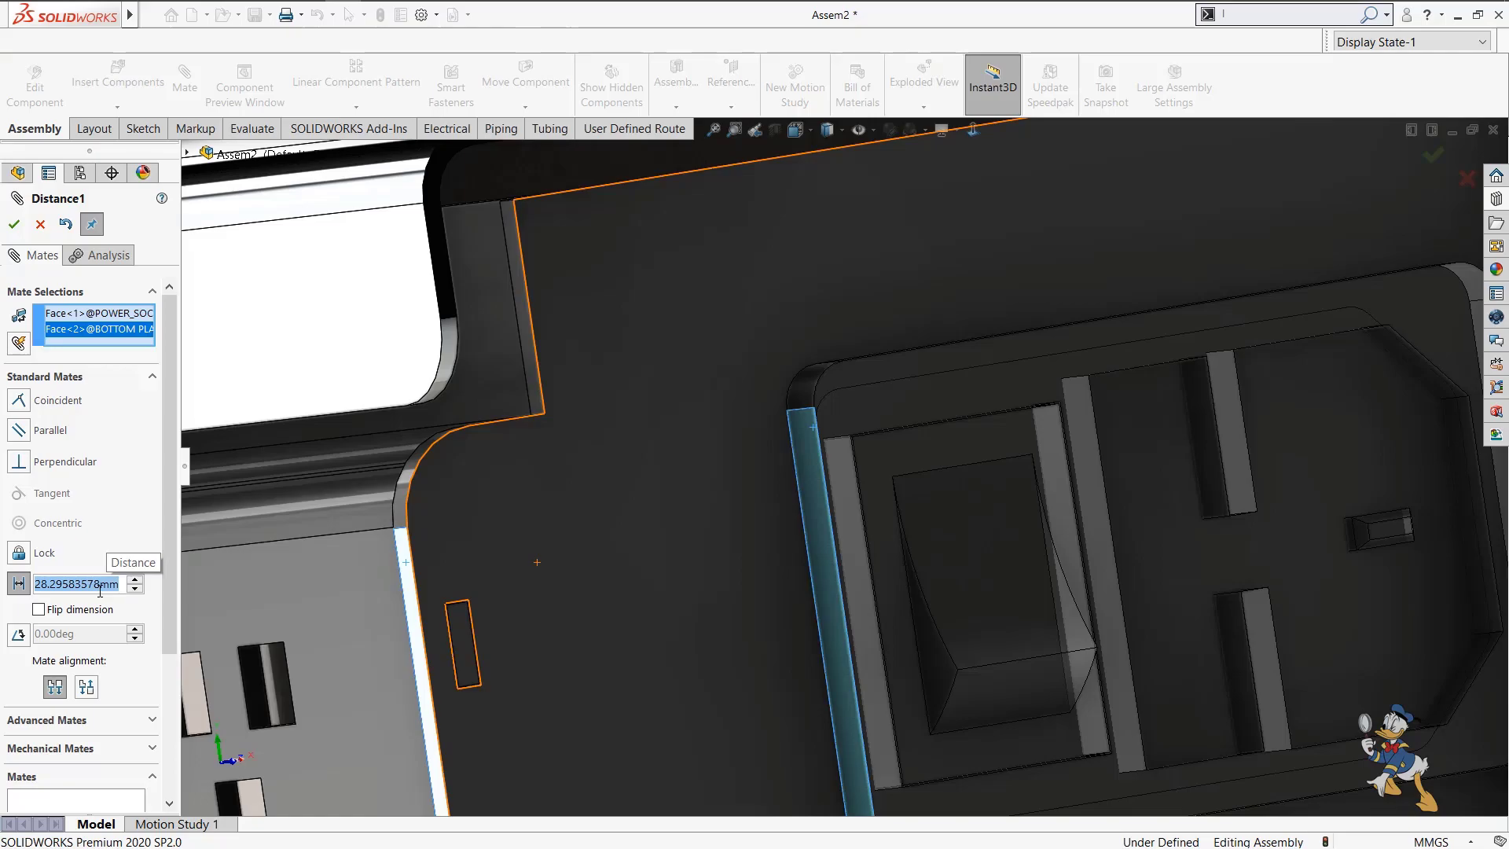
text(20)
key(Return)
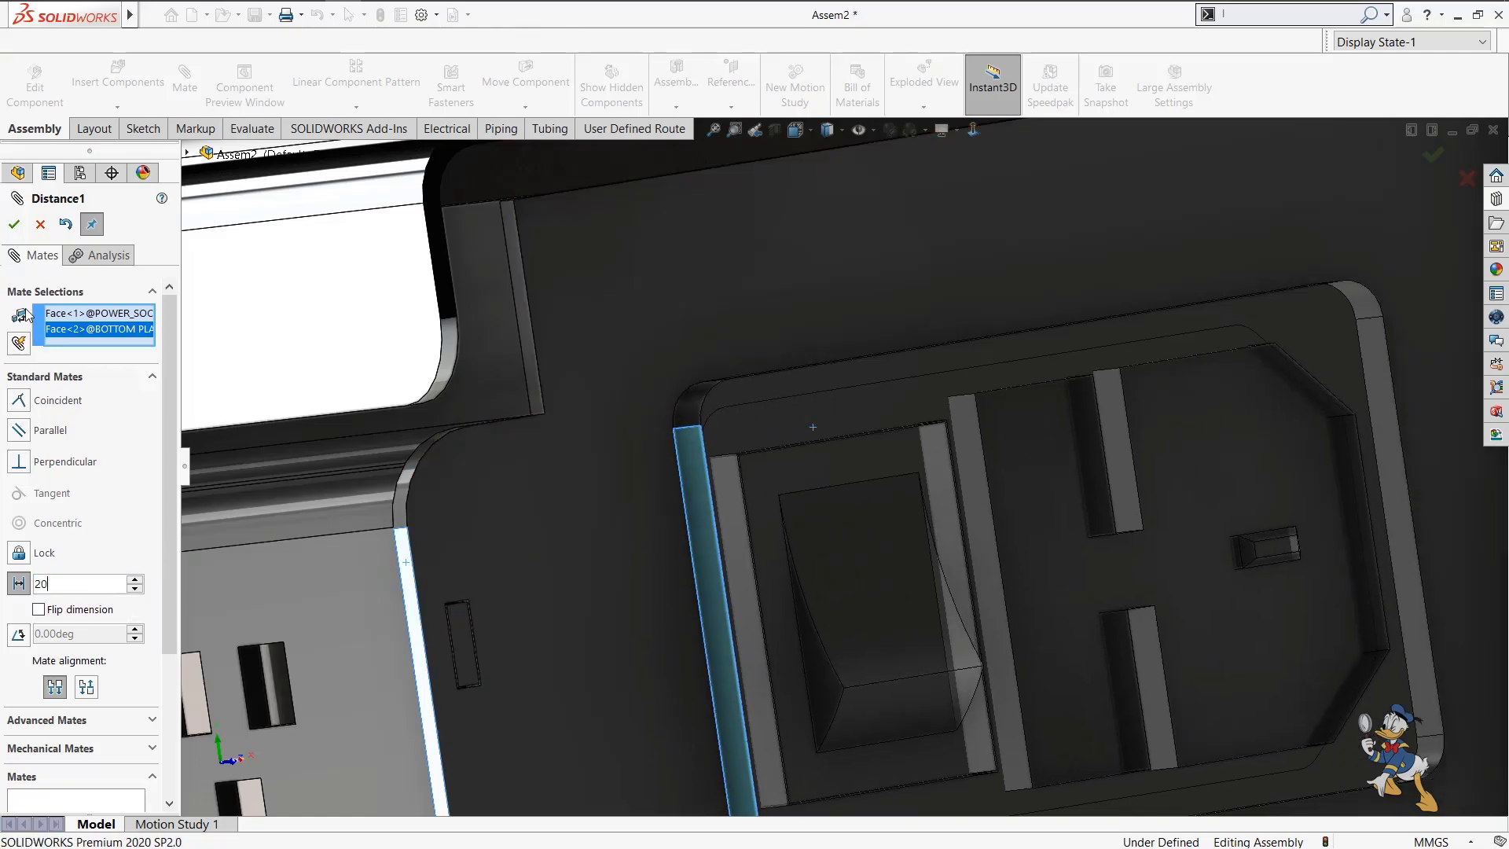
key(Return)
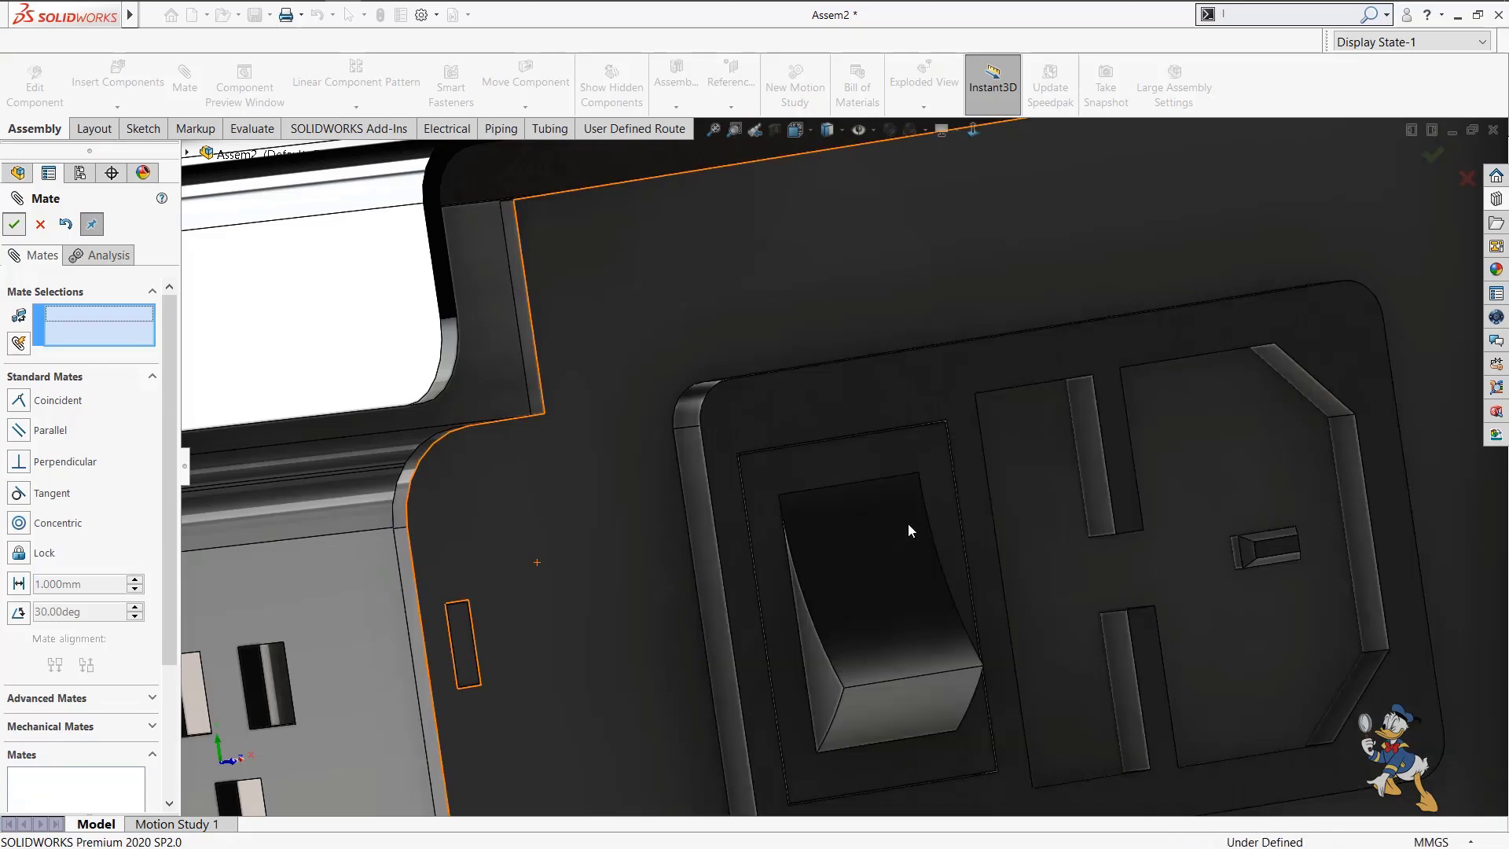
Add a 15 mm distance mate between the power socket's underside face and the lower edge face of the bottom plate's rear wall.
scroll(908, 524, up, 4)
middle_drag(928, 620, 927, 758)
click(992, 630)
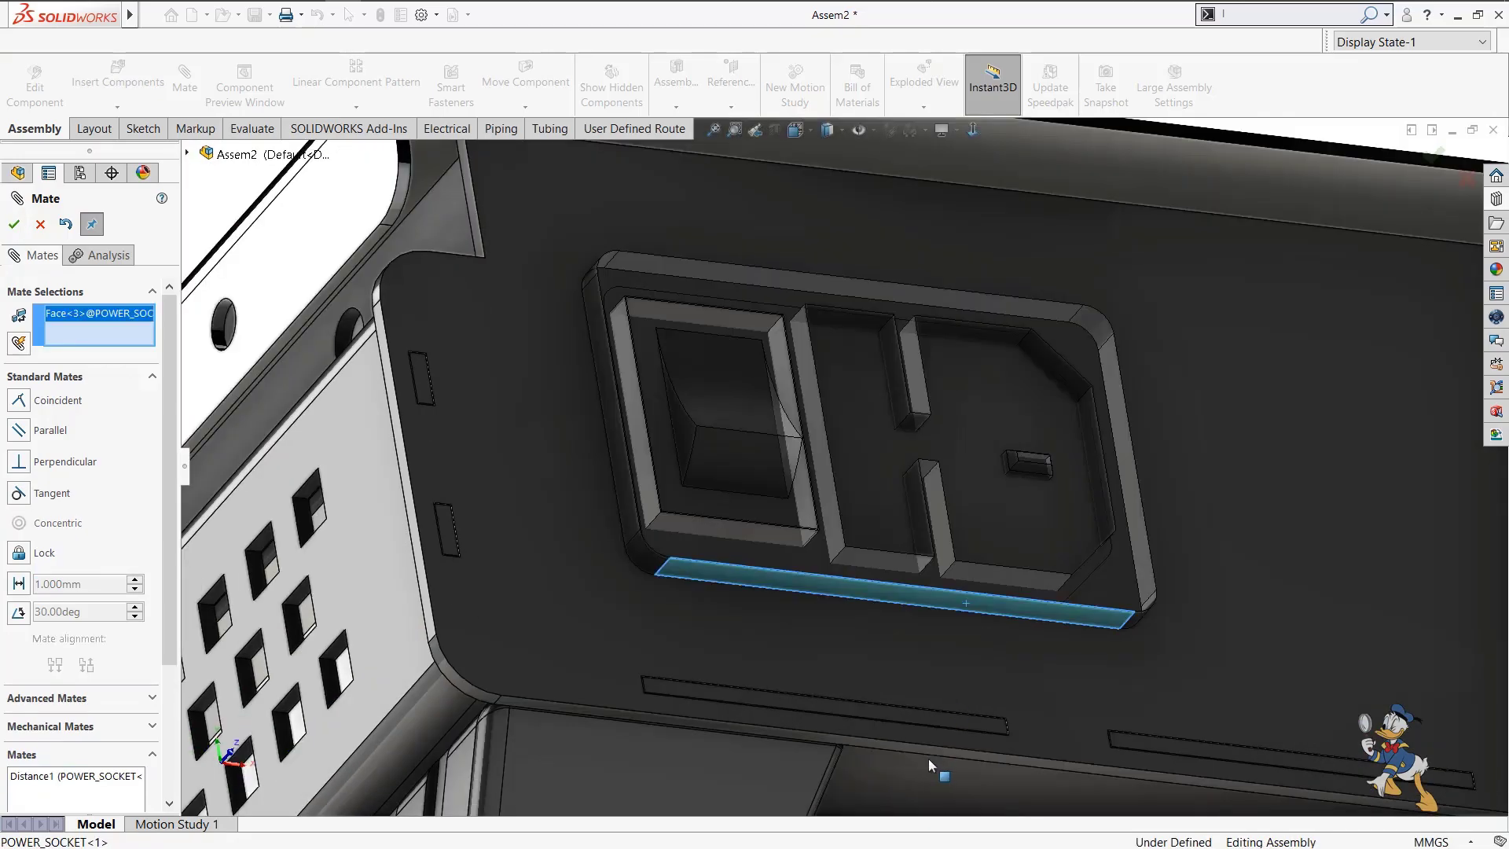
scroll(928, 758, down, 4)
click(938, 667)
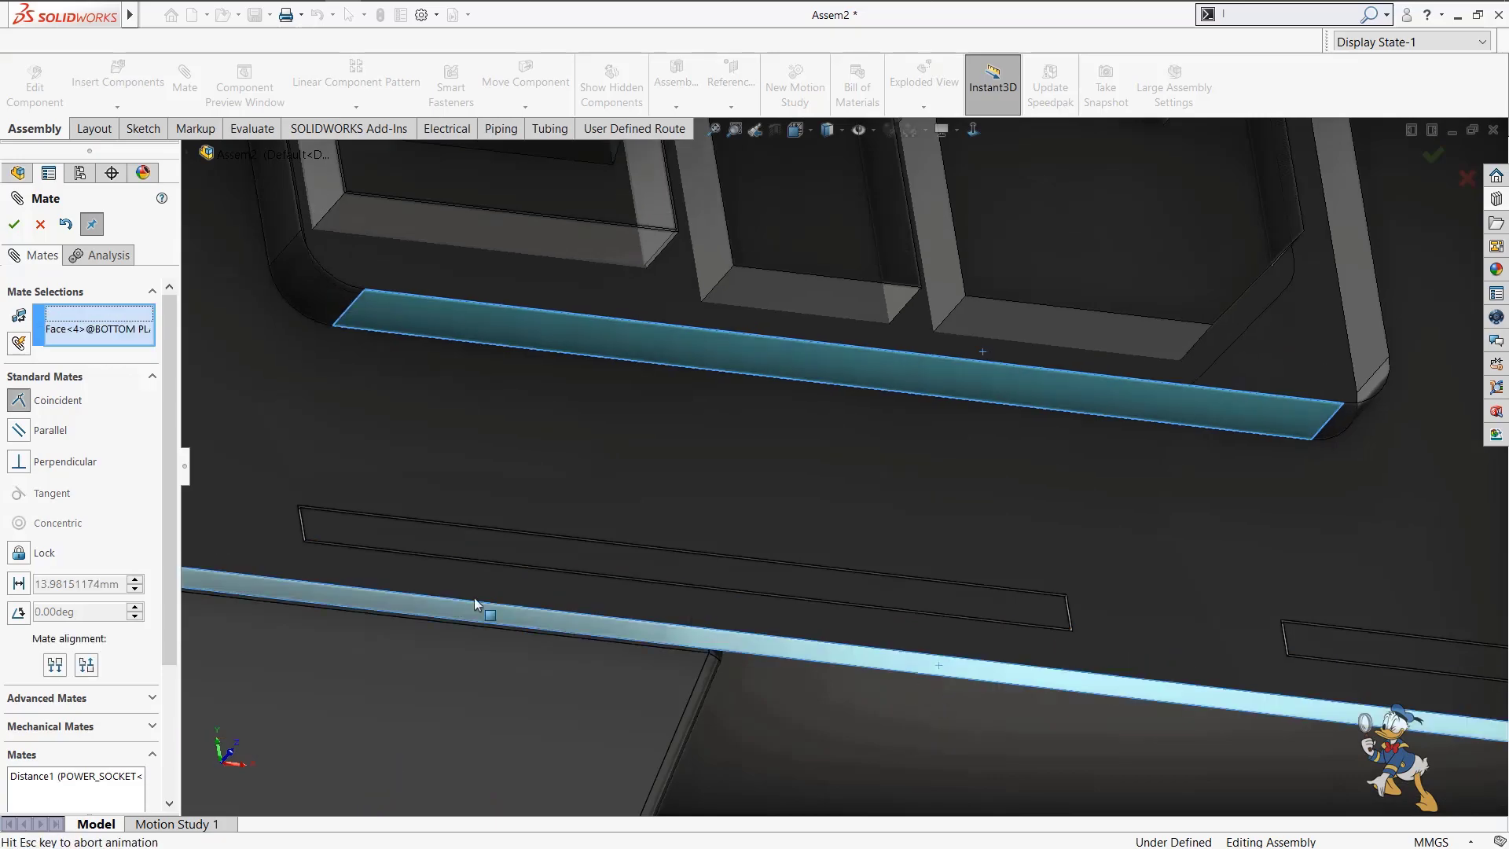
click(18, 583)
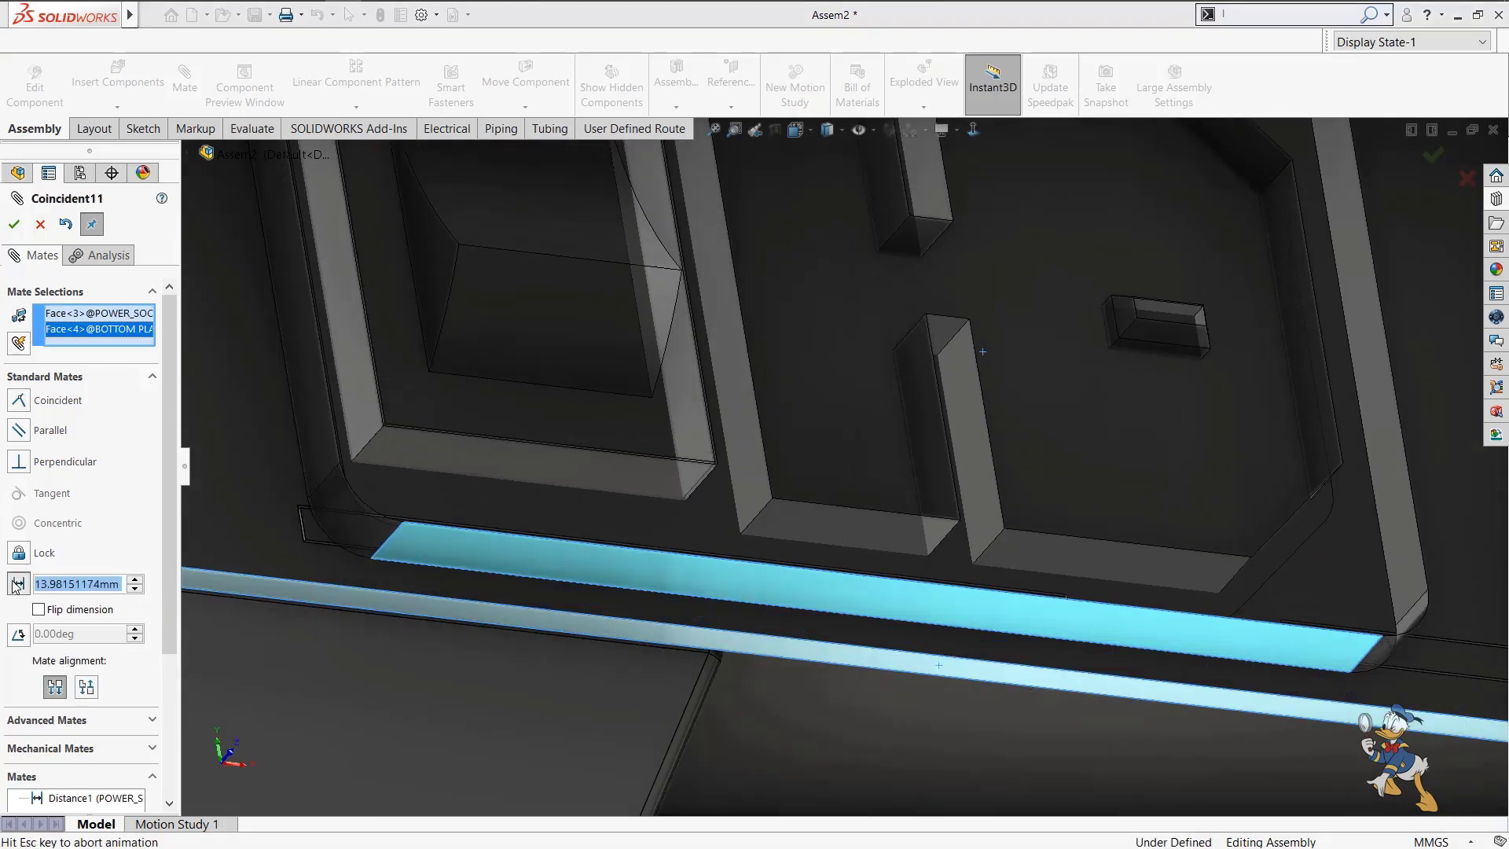
text(15)
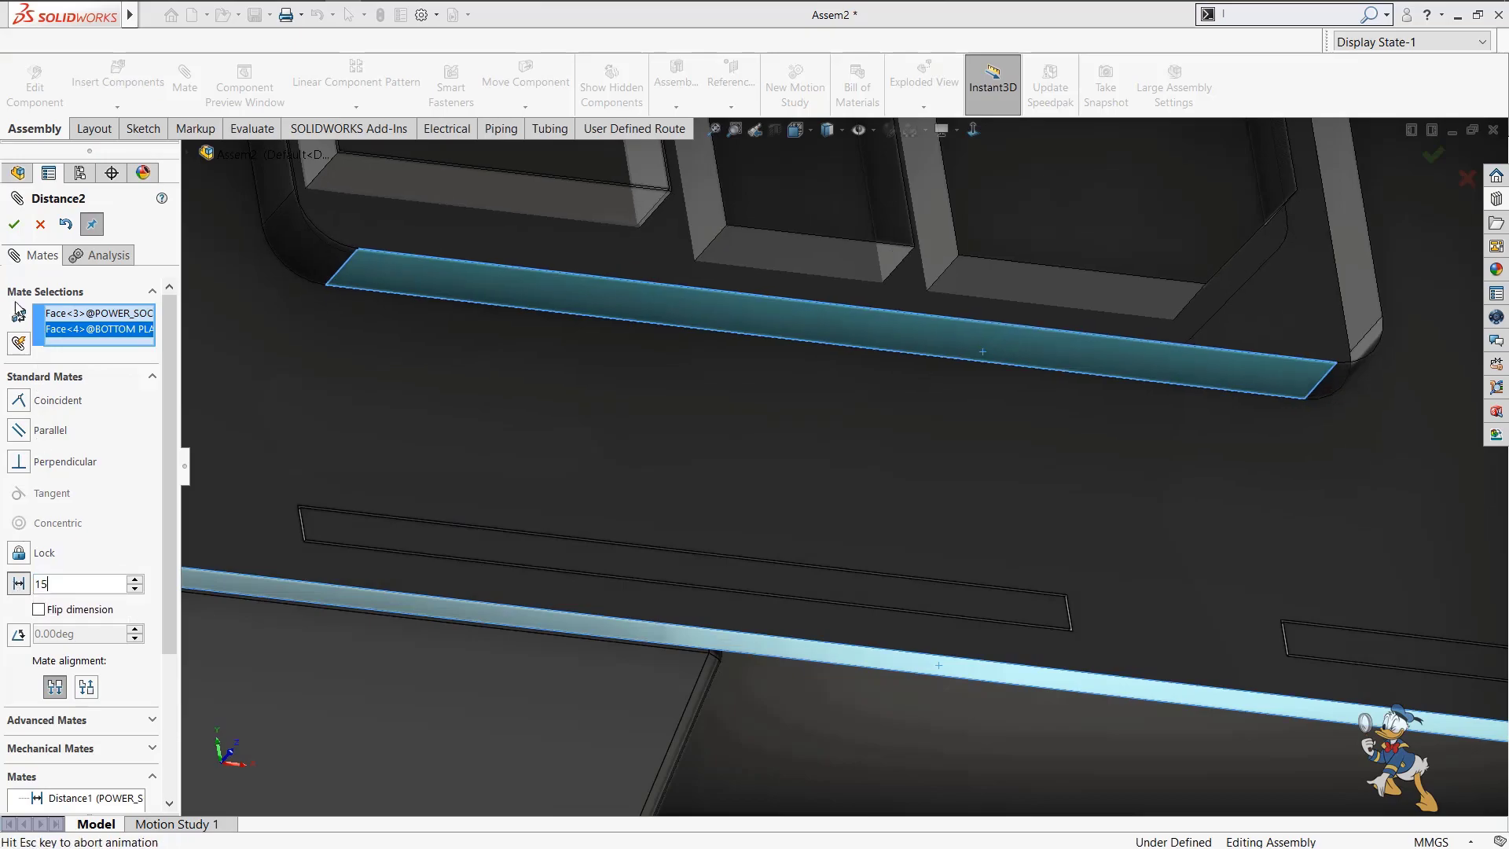
key(Return)
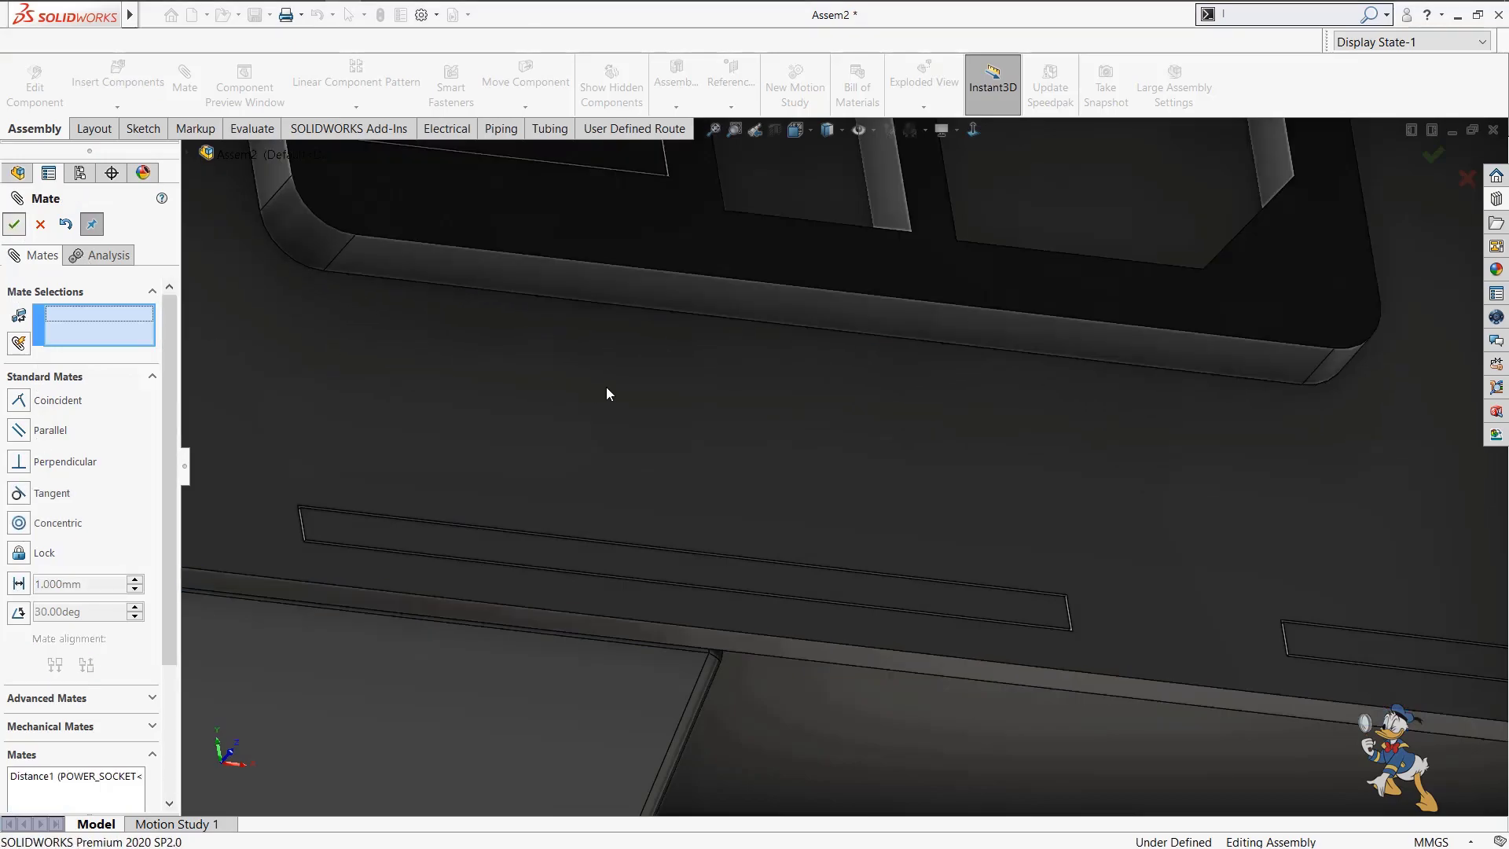
scroll(658, 389, up, 8)
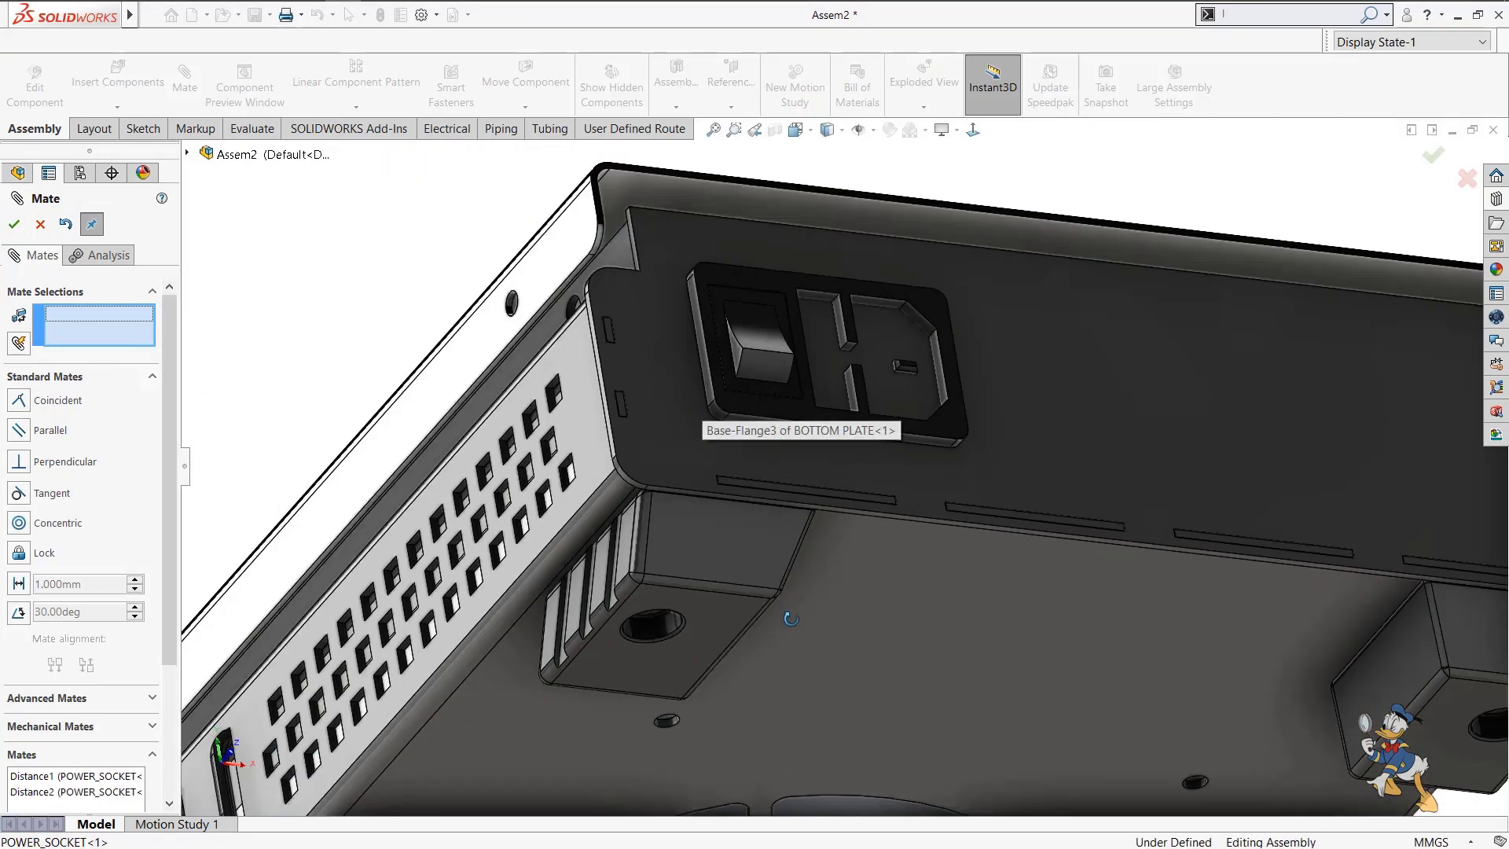
middle_drag(788, 612, 802, 653)
scroll(758, 271, down, 4)
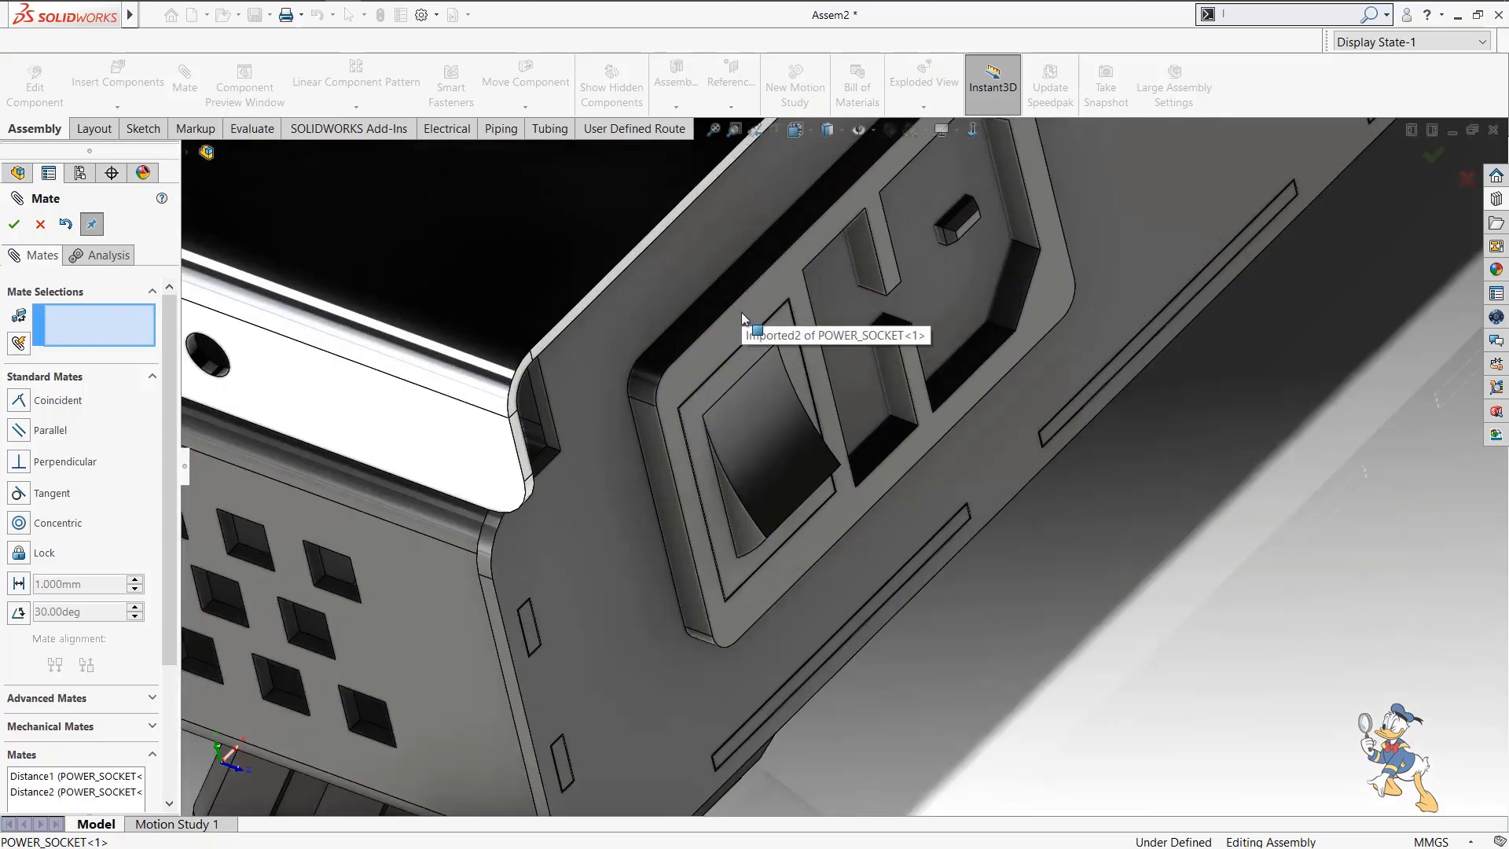
key(Escape)
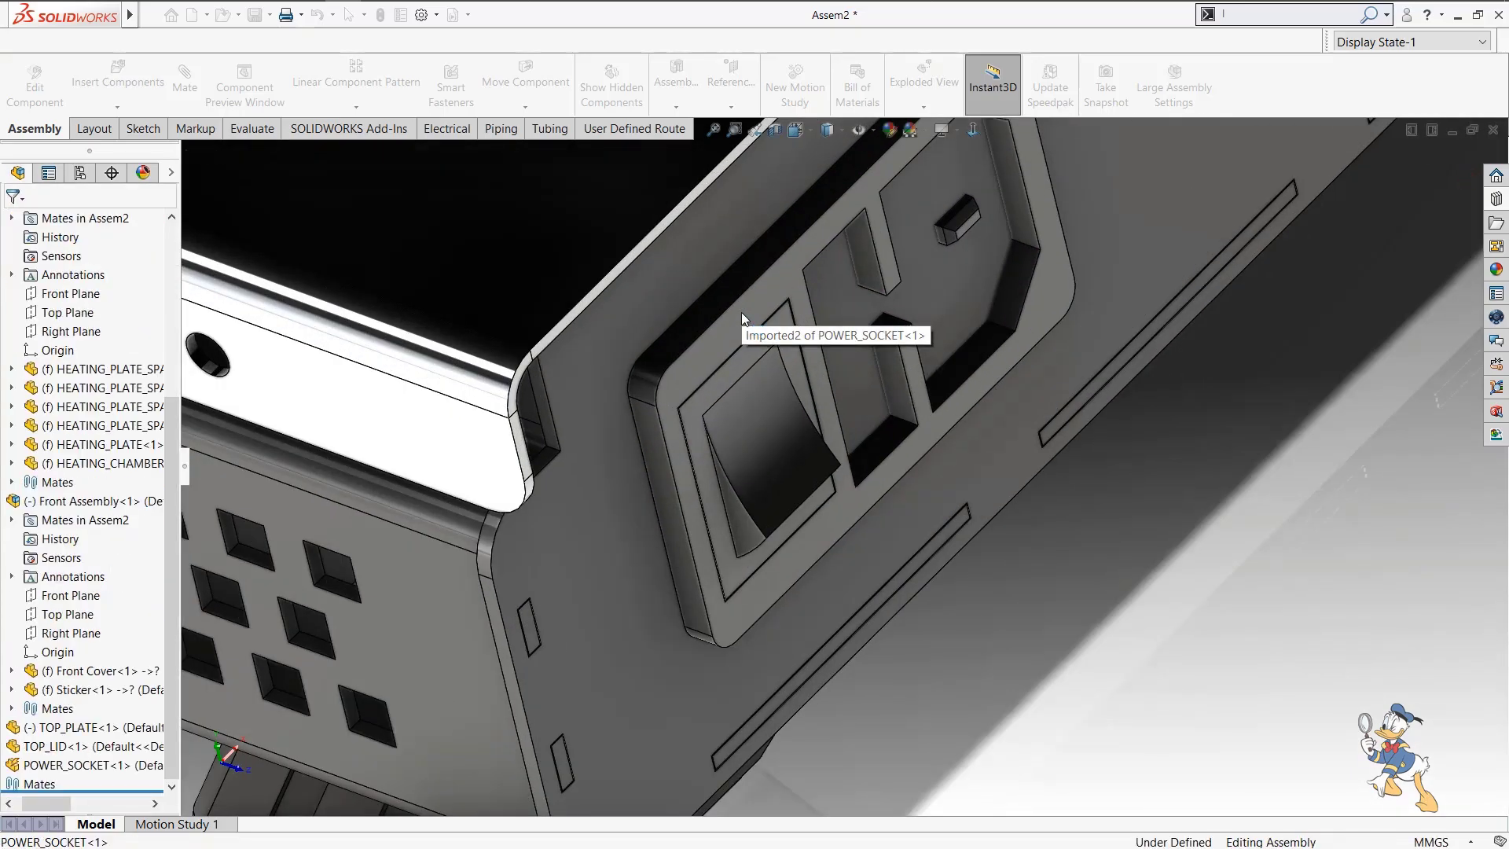
Insert the power socket's smart feature Cut-Extrude1 into the rear face of the bottom plate.
right_click(742, 313)
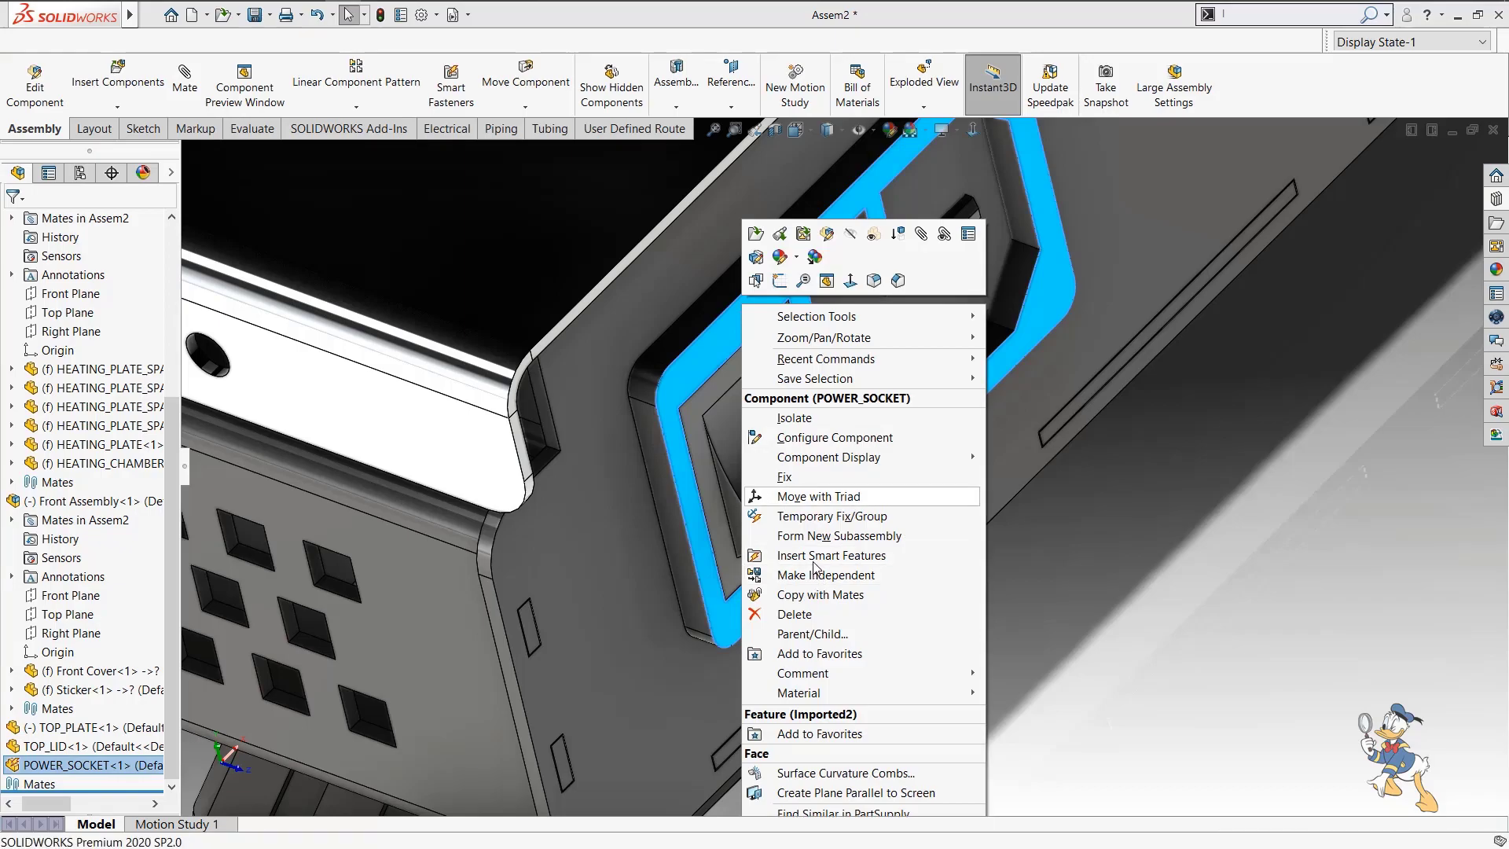
click(814, 562)
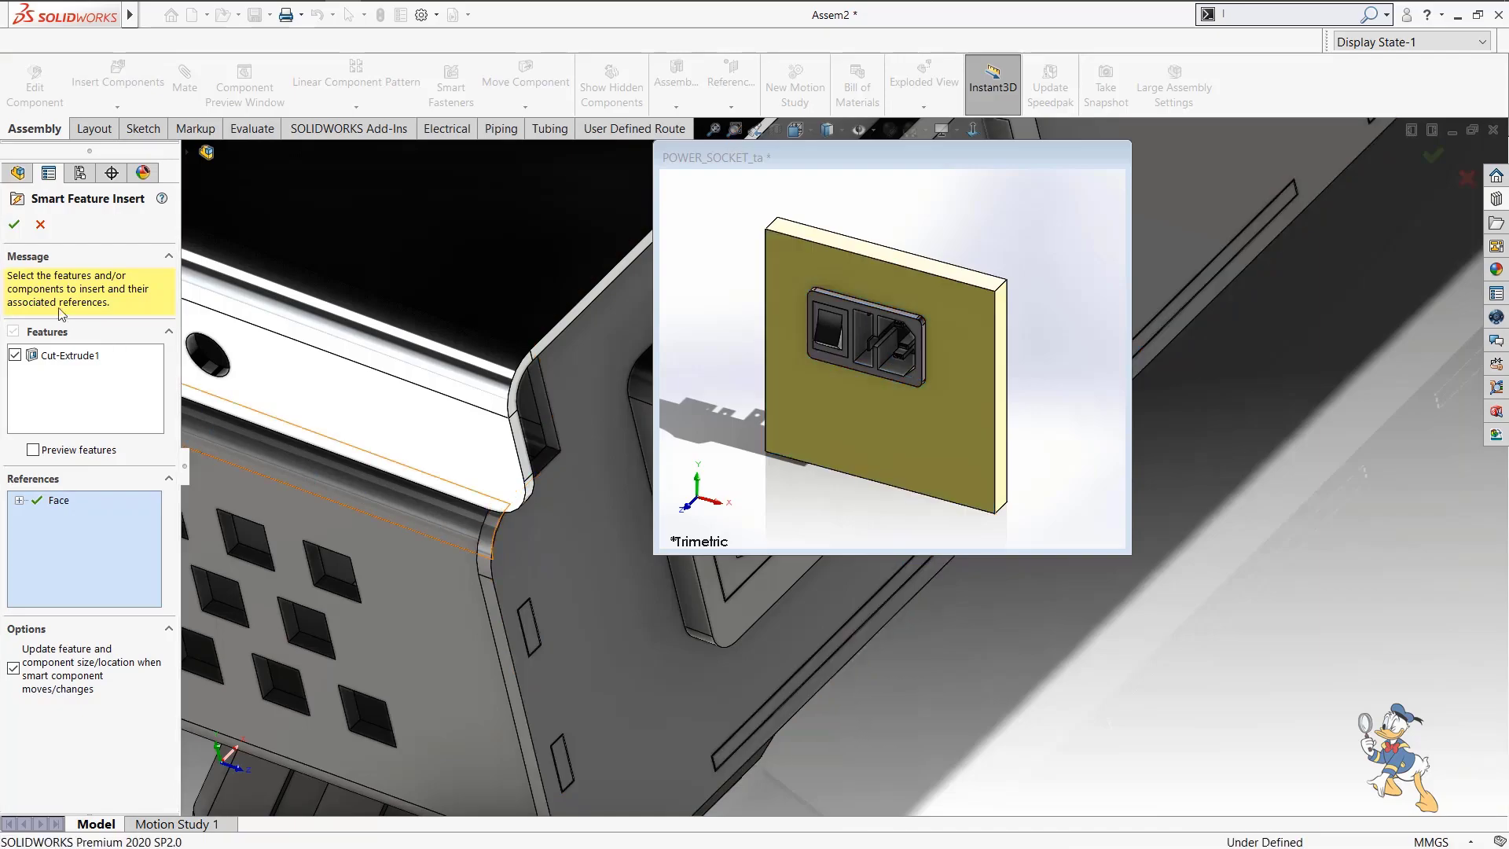
click(14, 225)
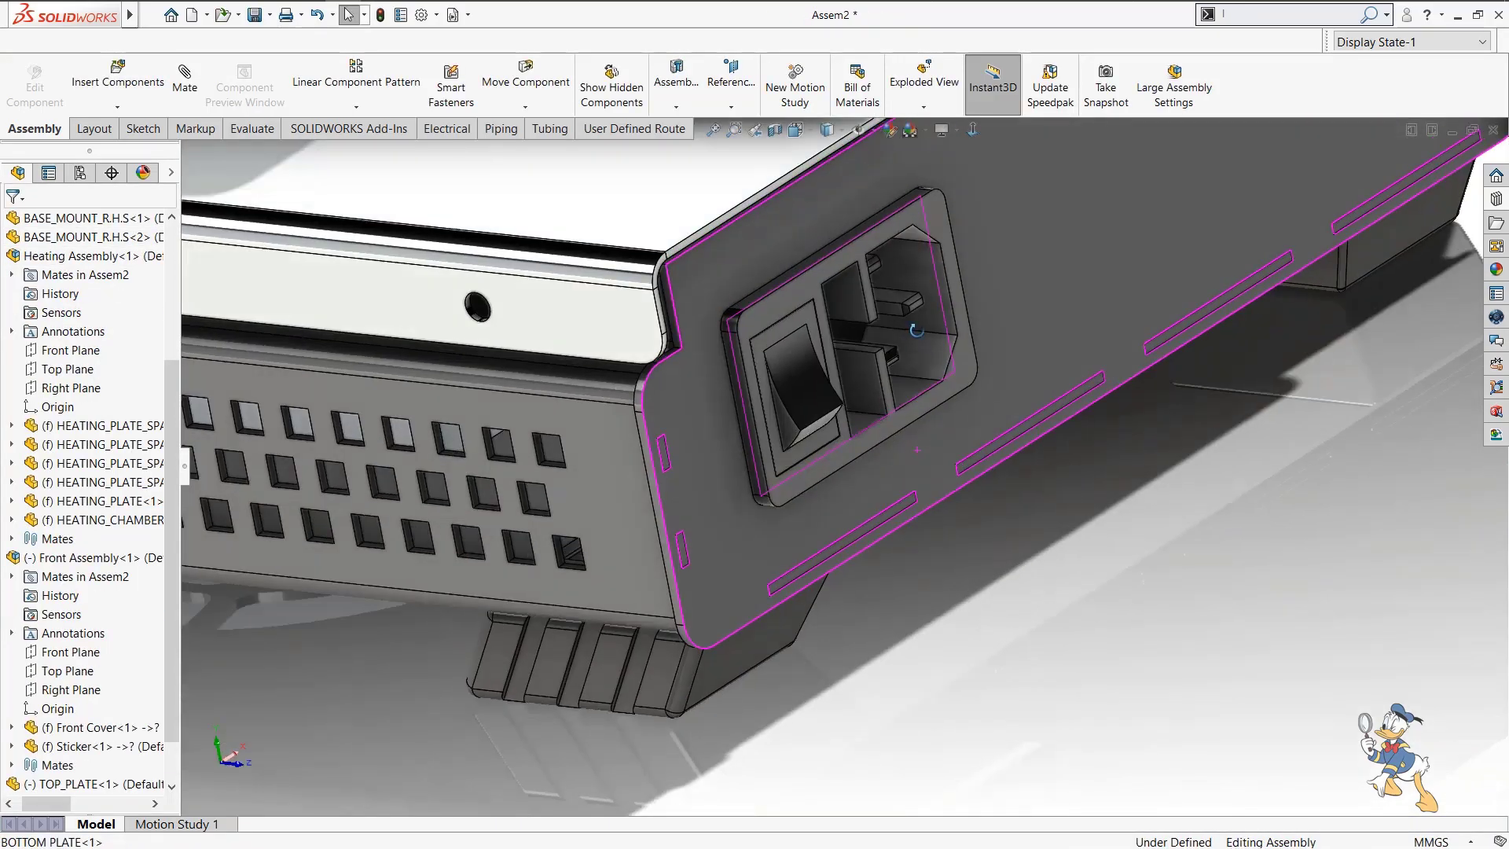
middle_drag(917, 331, 859, 358)
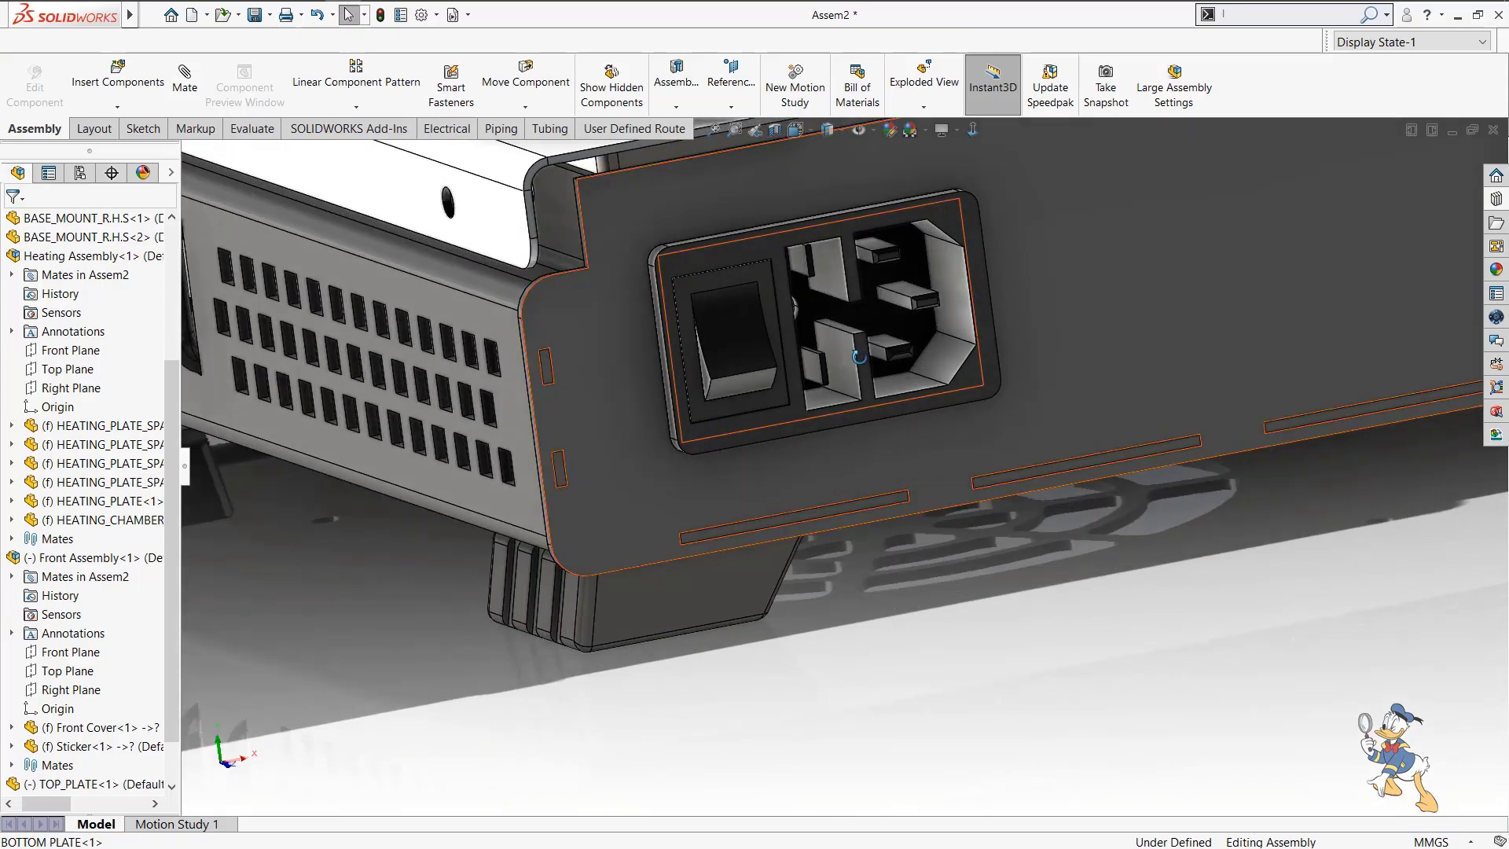
Check the cutout in the rear wall by briefly hiding the power socket, and examine the whole incubator from rear to front.
key(Tab)
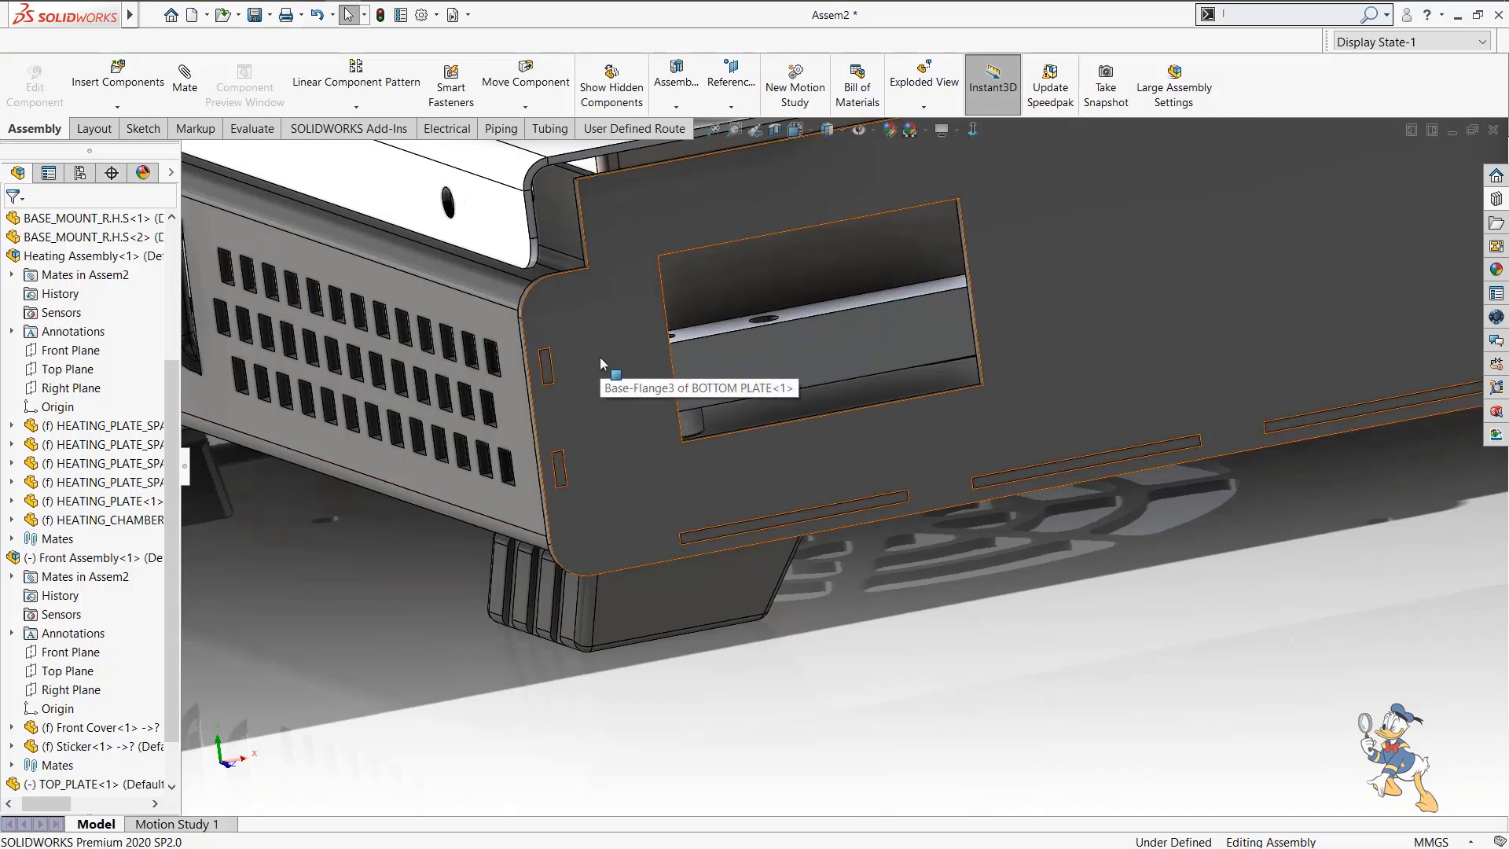
key(shift+Tab)
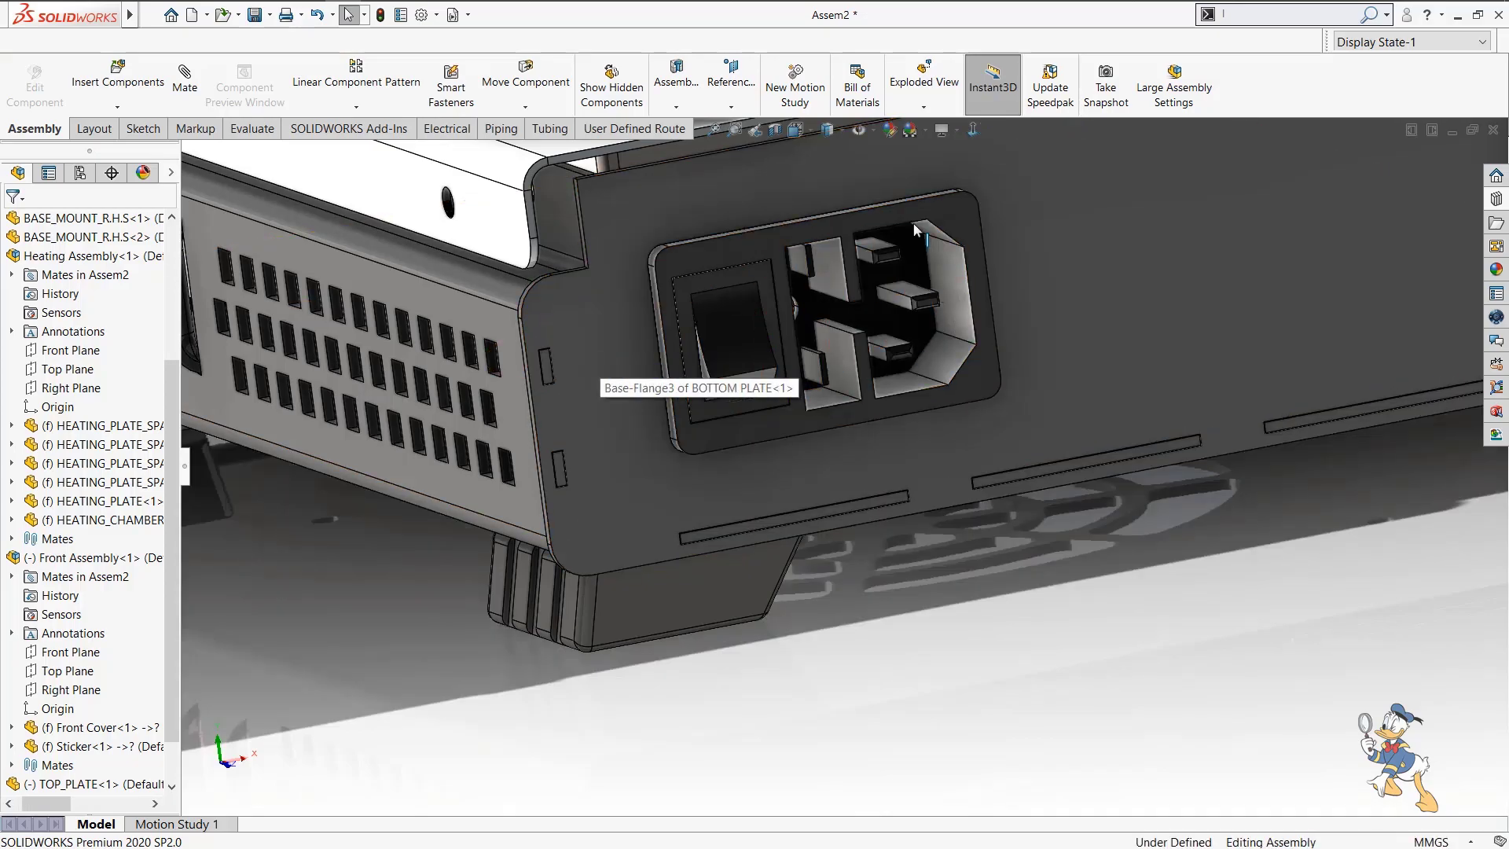
scroll(858, 470, up, 6)
middle_drag(866, 470, 1031, 602)
scroll(972, 441, down, 5)
middle_drag(846, 333, 943, 409)
scroll(955, 378, up, 5)
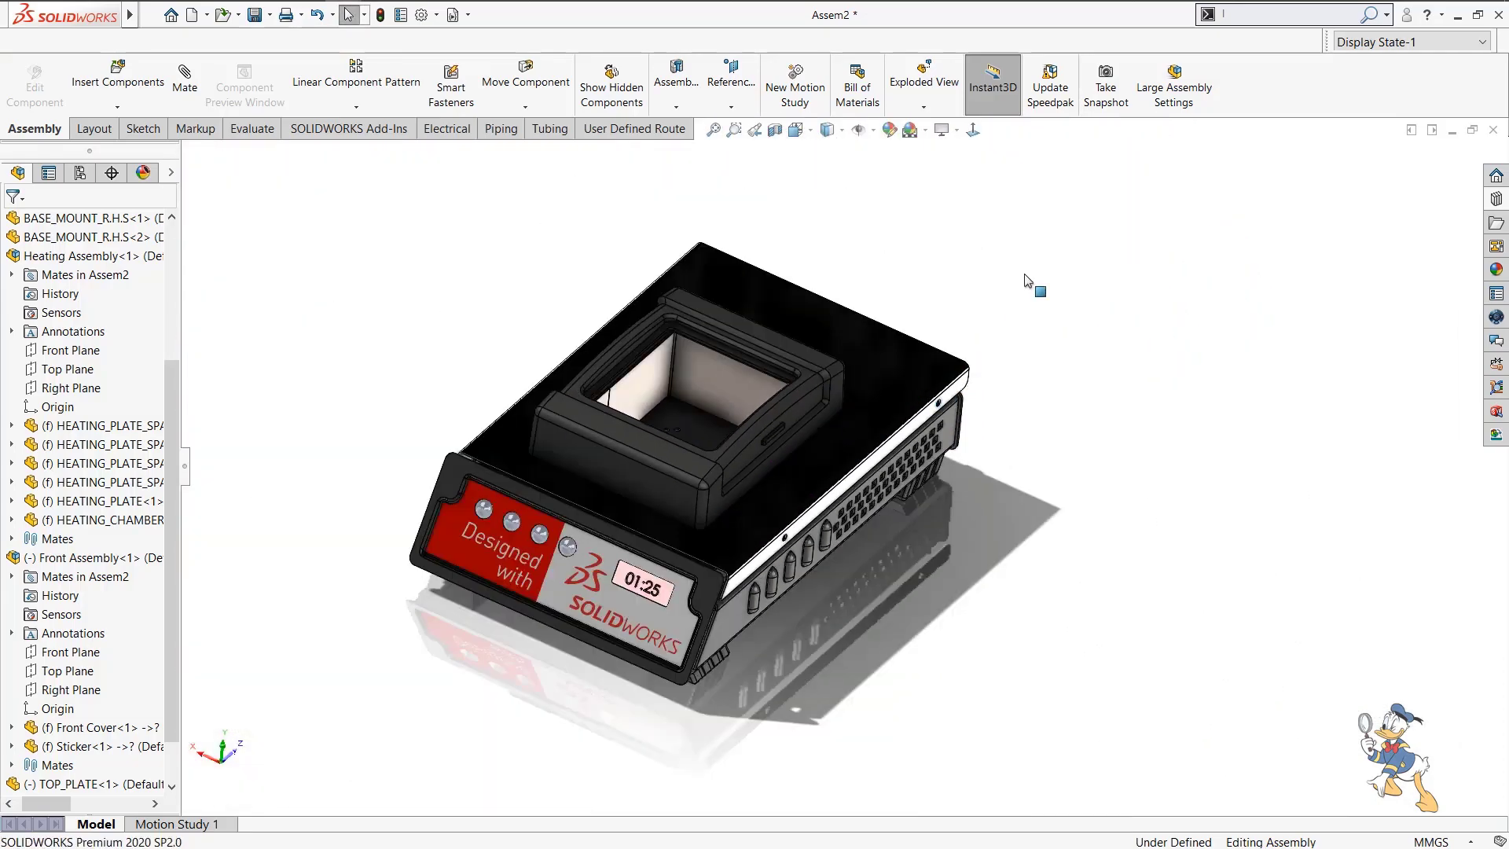
Close Assem2 without saving the modified documents and open Main Assembly from the Medic folder.
click(1493, 130)
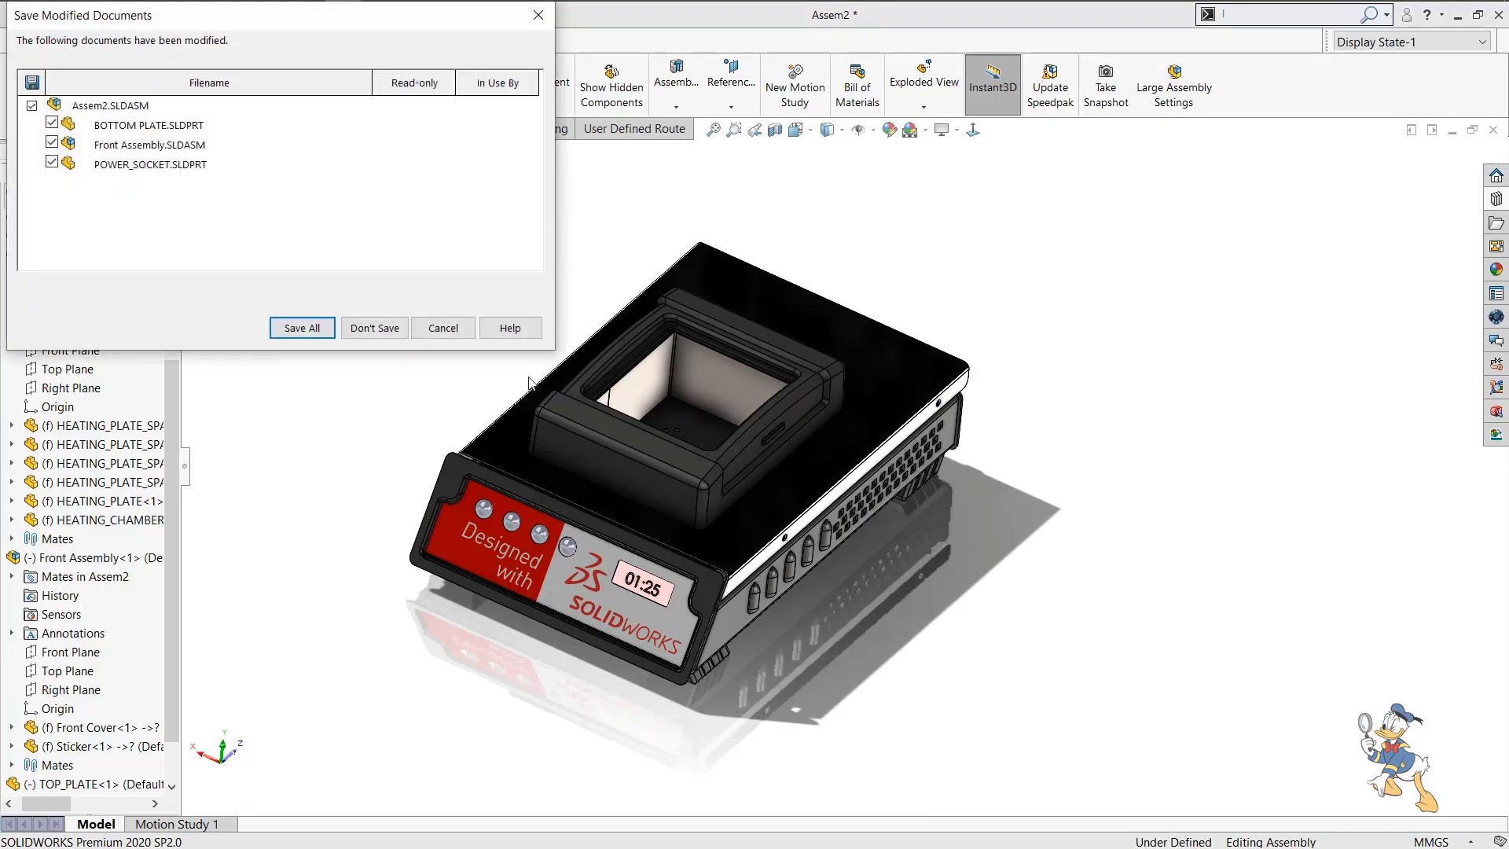
click(360, 330)
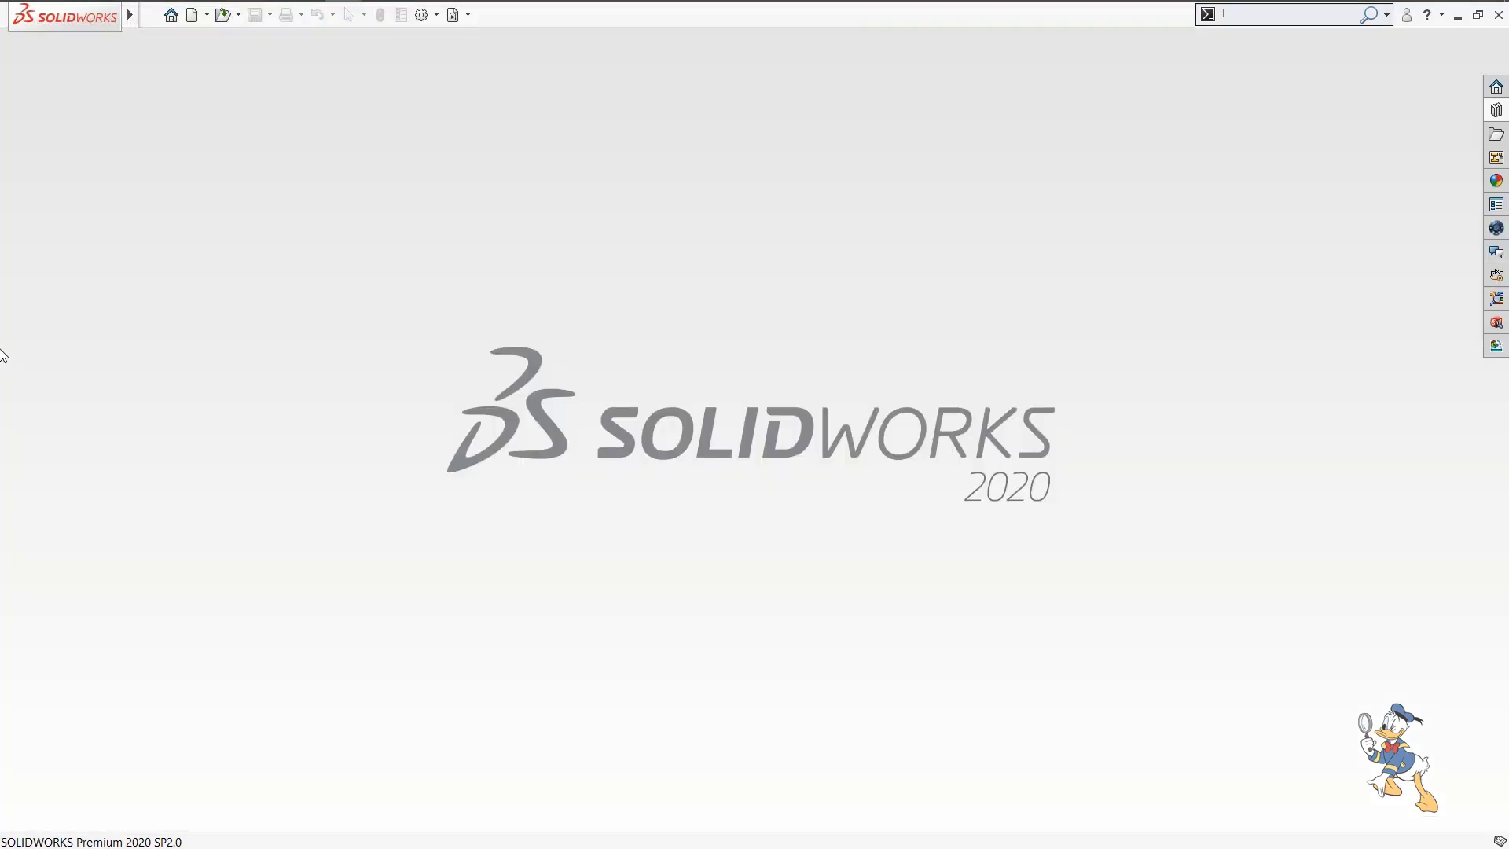
mouse_move(289, 7)
click(200, 14)
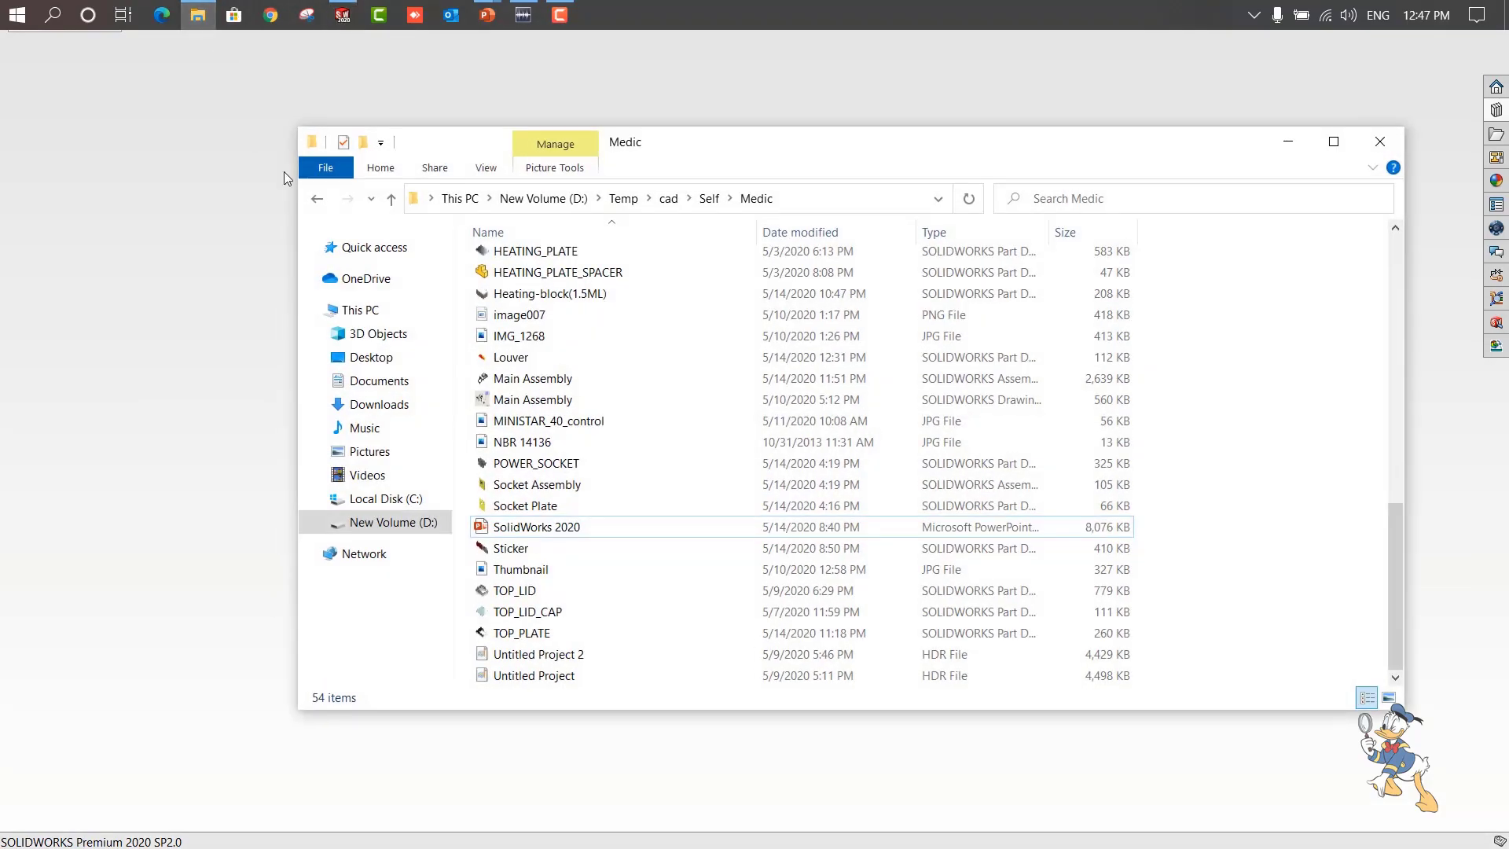
scroll(624, 472, up, 1)
scroll(625, 472, up, 4)
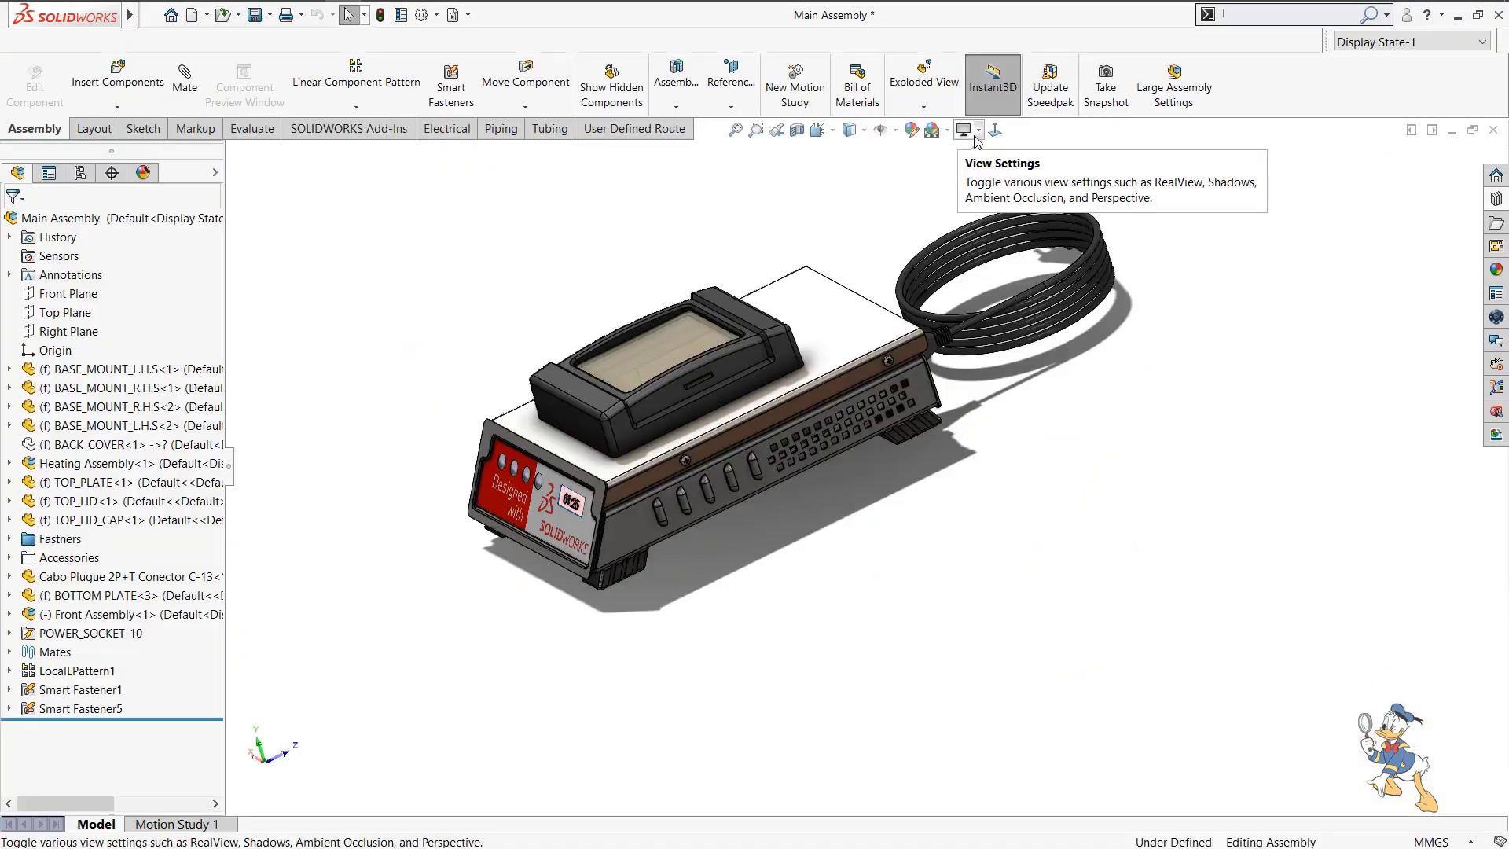
Examine the complete Main Assembly with its power cable from the front, top and both sides.
click(967, 130)
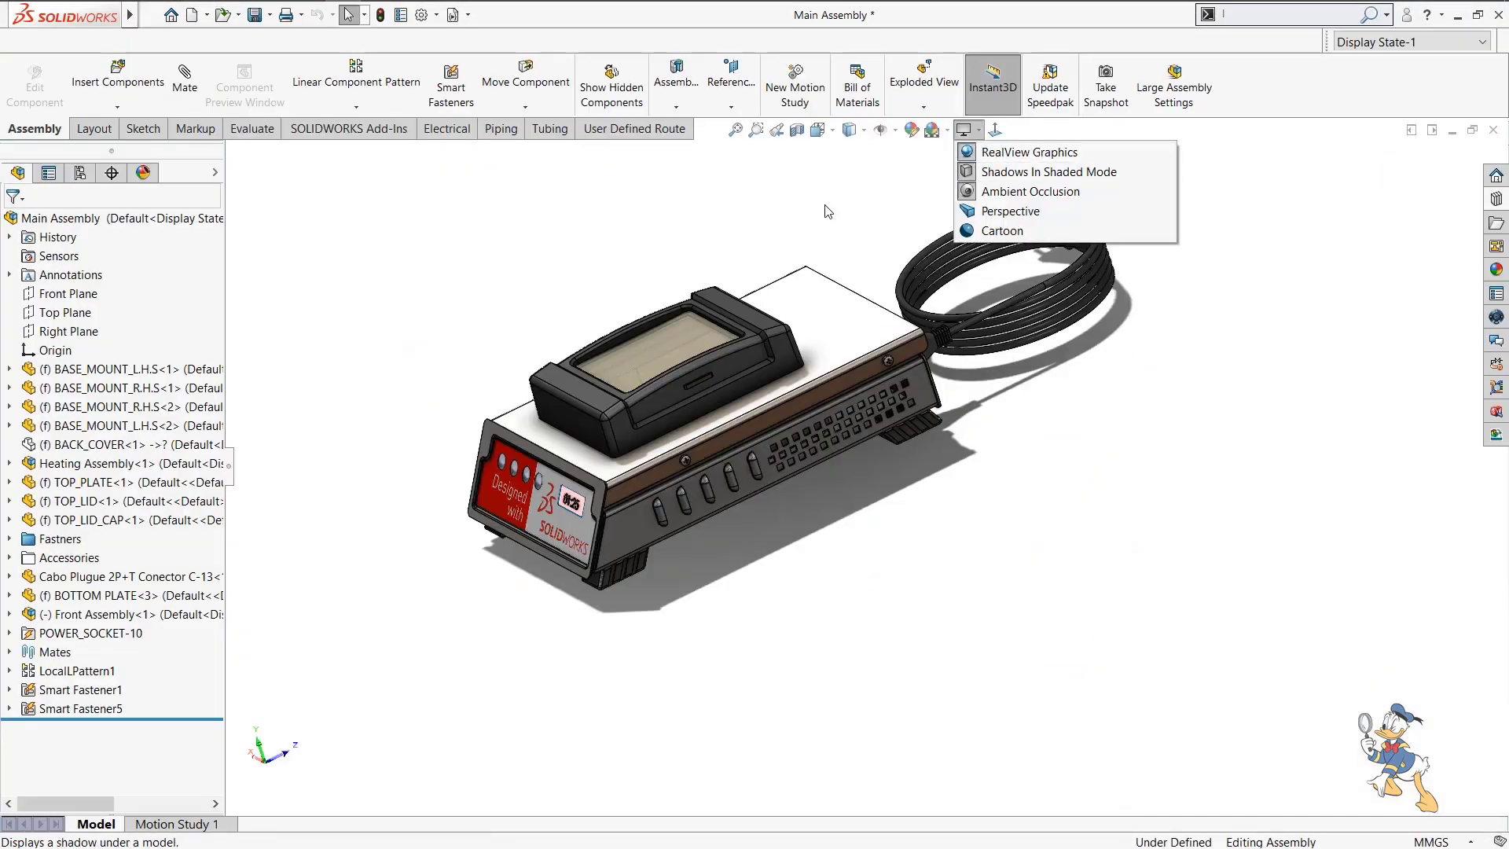
middle_drag(835, 550, 998, 502)
scroll(904, 440, down, 8)
scroll(660, 459, up, 8)
middle_drag(660, 459, 871, 750)
scroll(858, 551, up, 4)
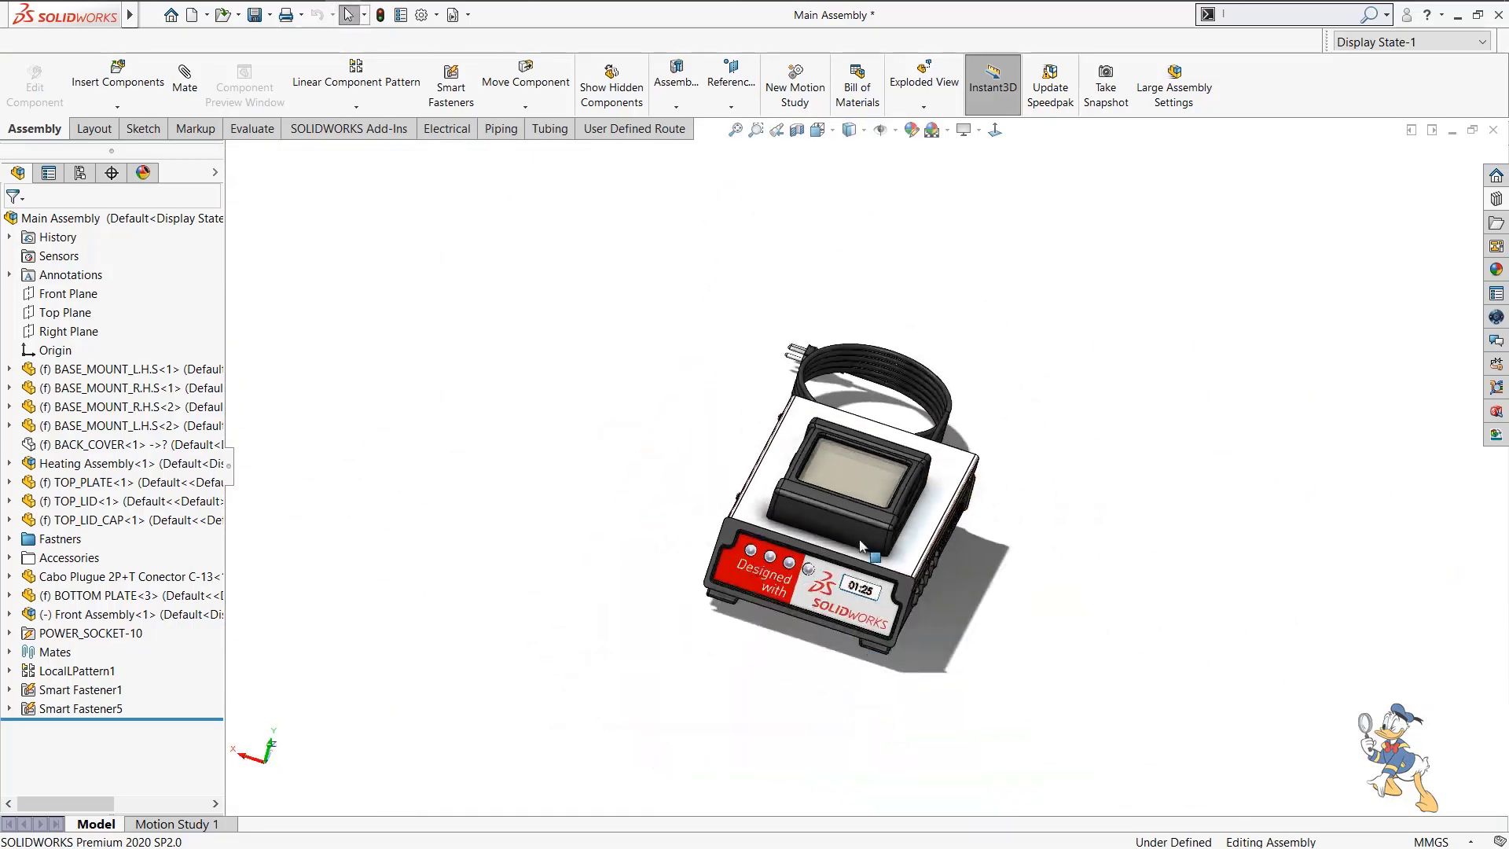
scroll(858, 546, down, 7)
scroll(855, 539, up, 2)
middle_drag(835, 545, 941, 453)
scroll(820, 513, up, 6)
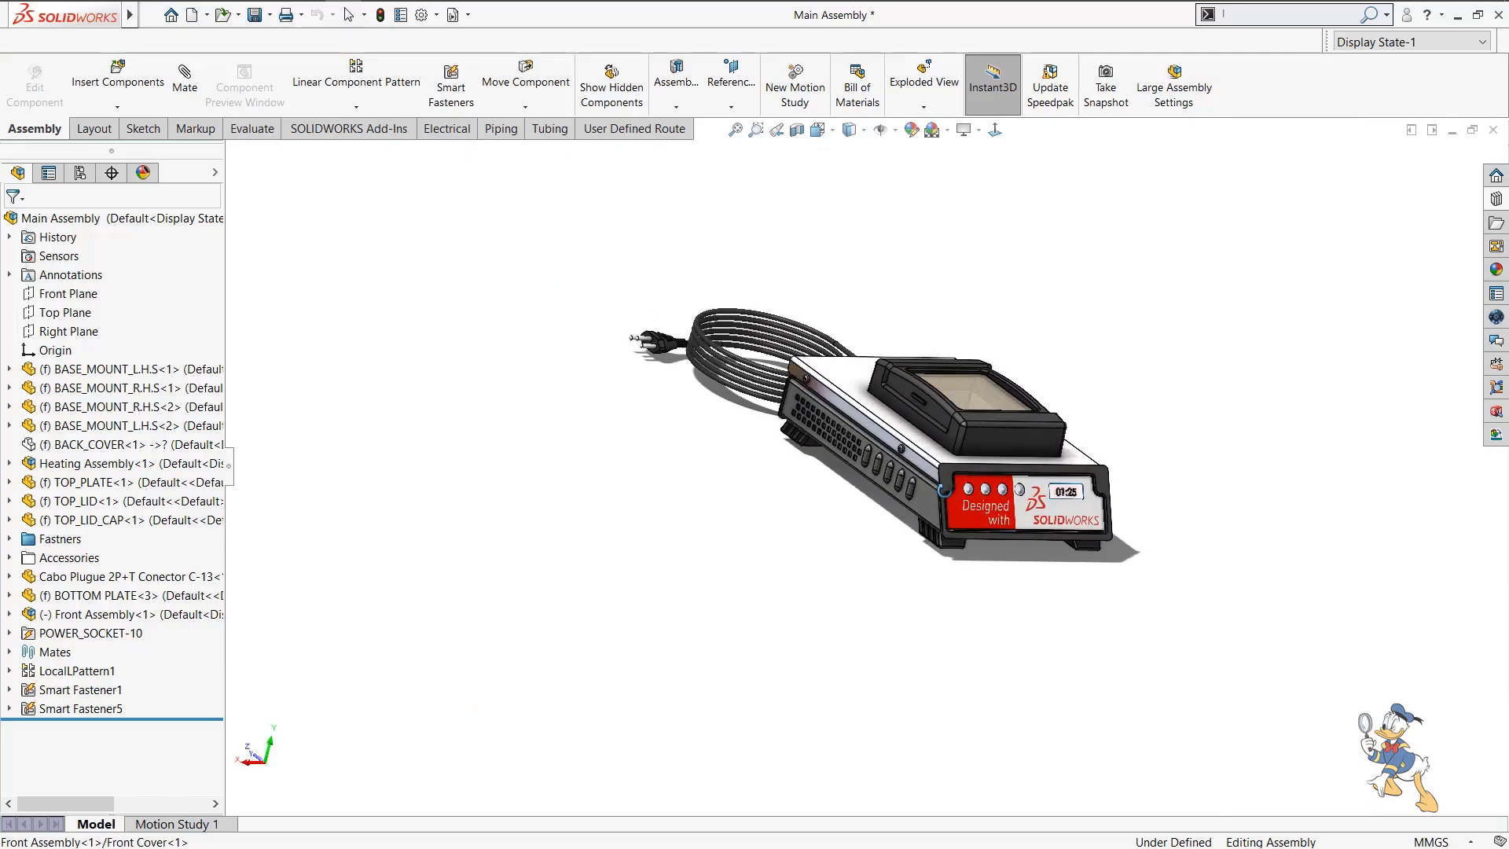
scroll(962, 433, down, 5)
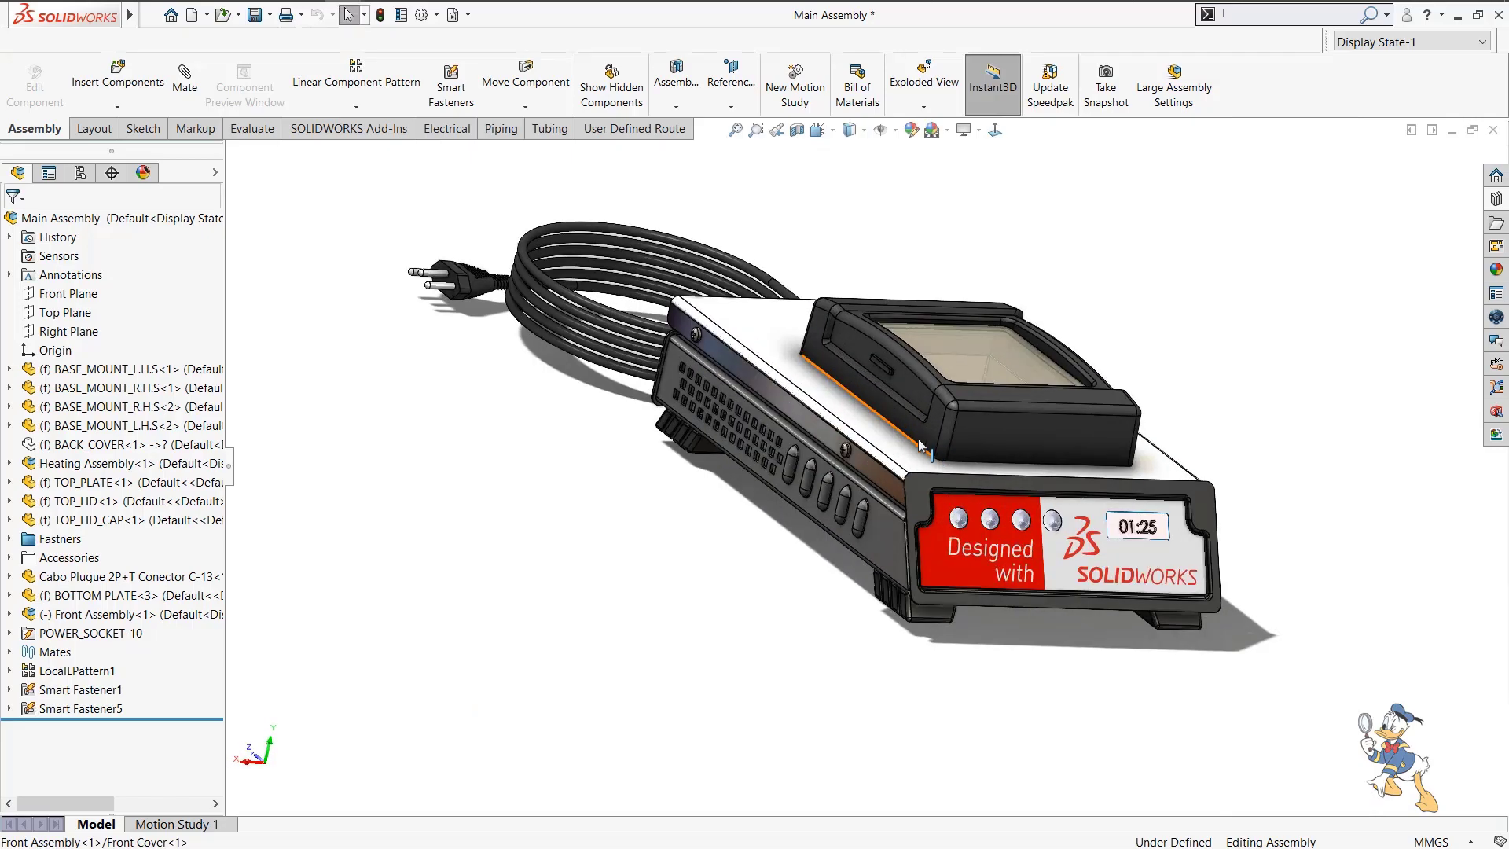
Show the hidden components of the Accessories folder and of the LocalLPattern1 tube pattern.
right_click(55, 558)
click(452, 525)
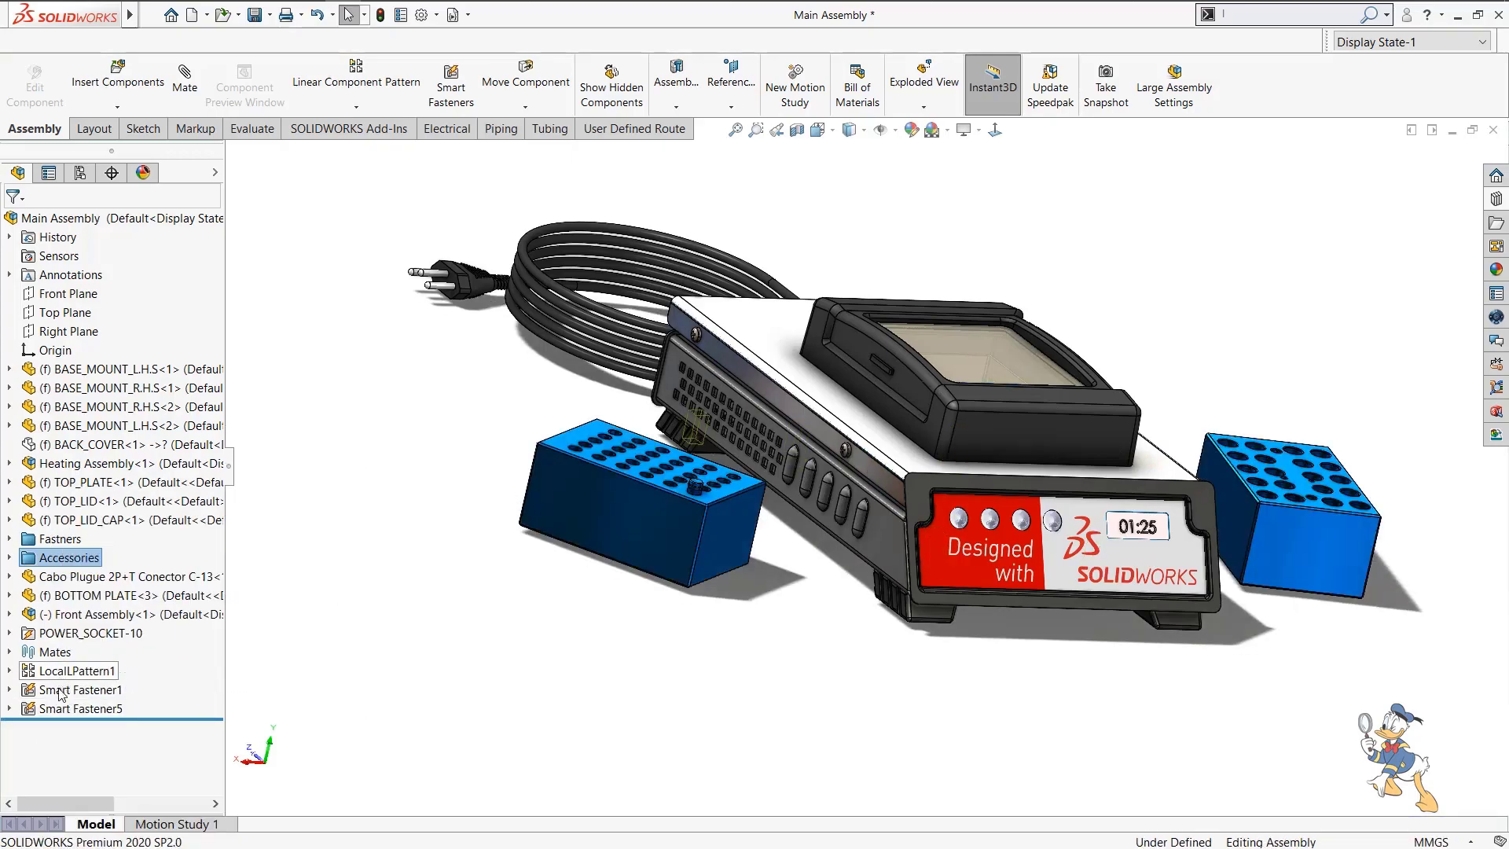
click(92, 669)
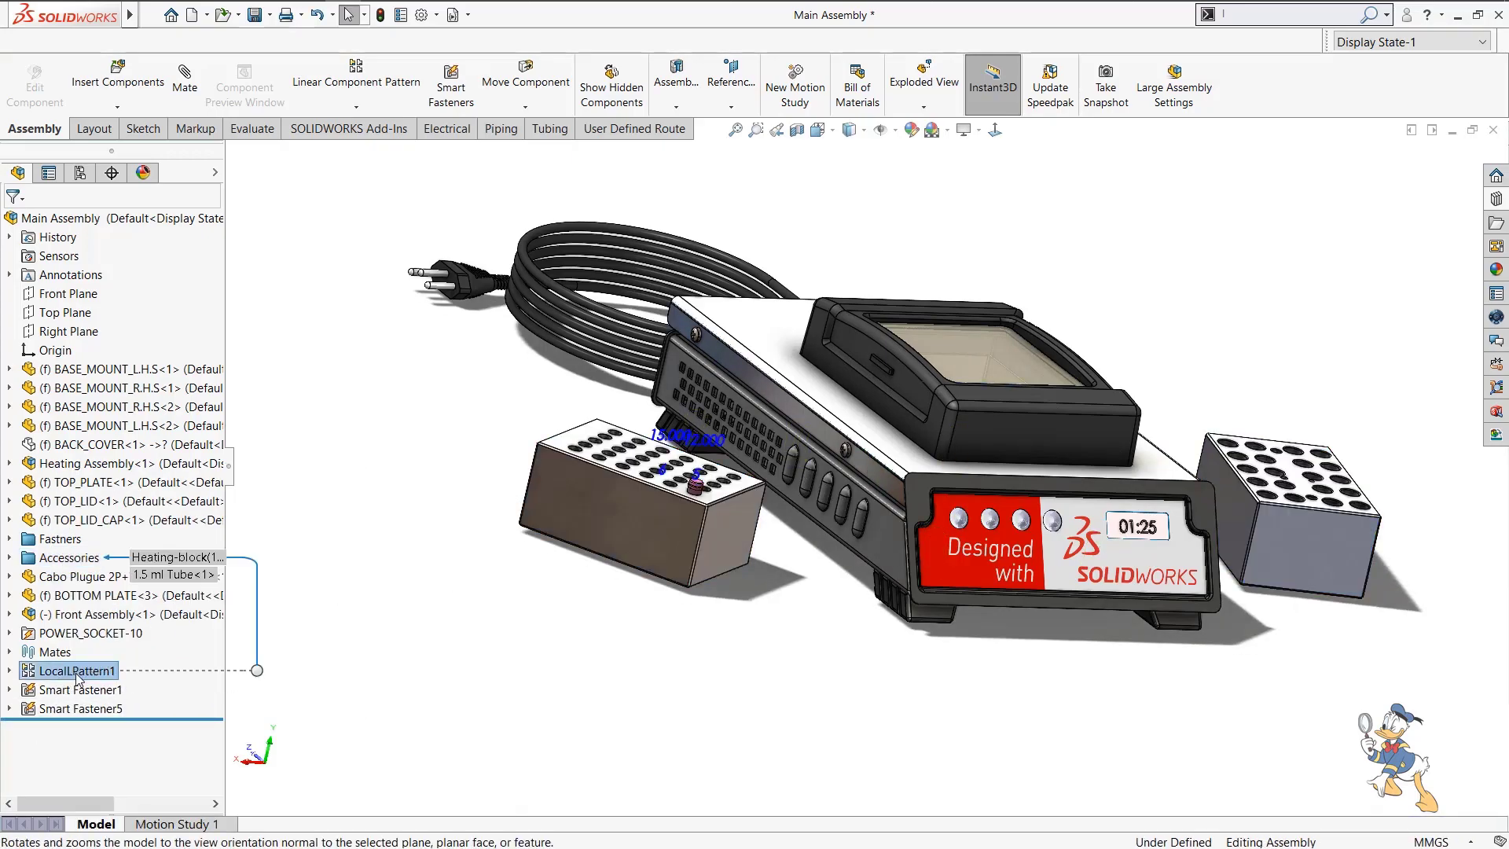
right_click(78, 676)
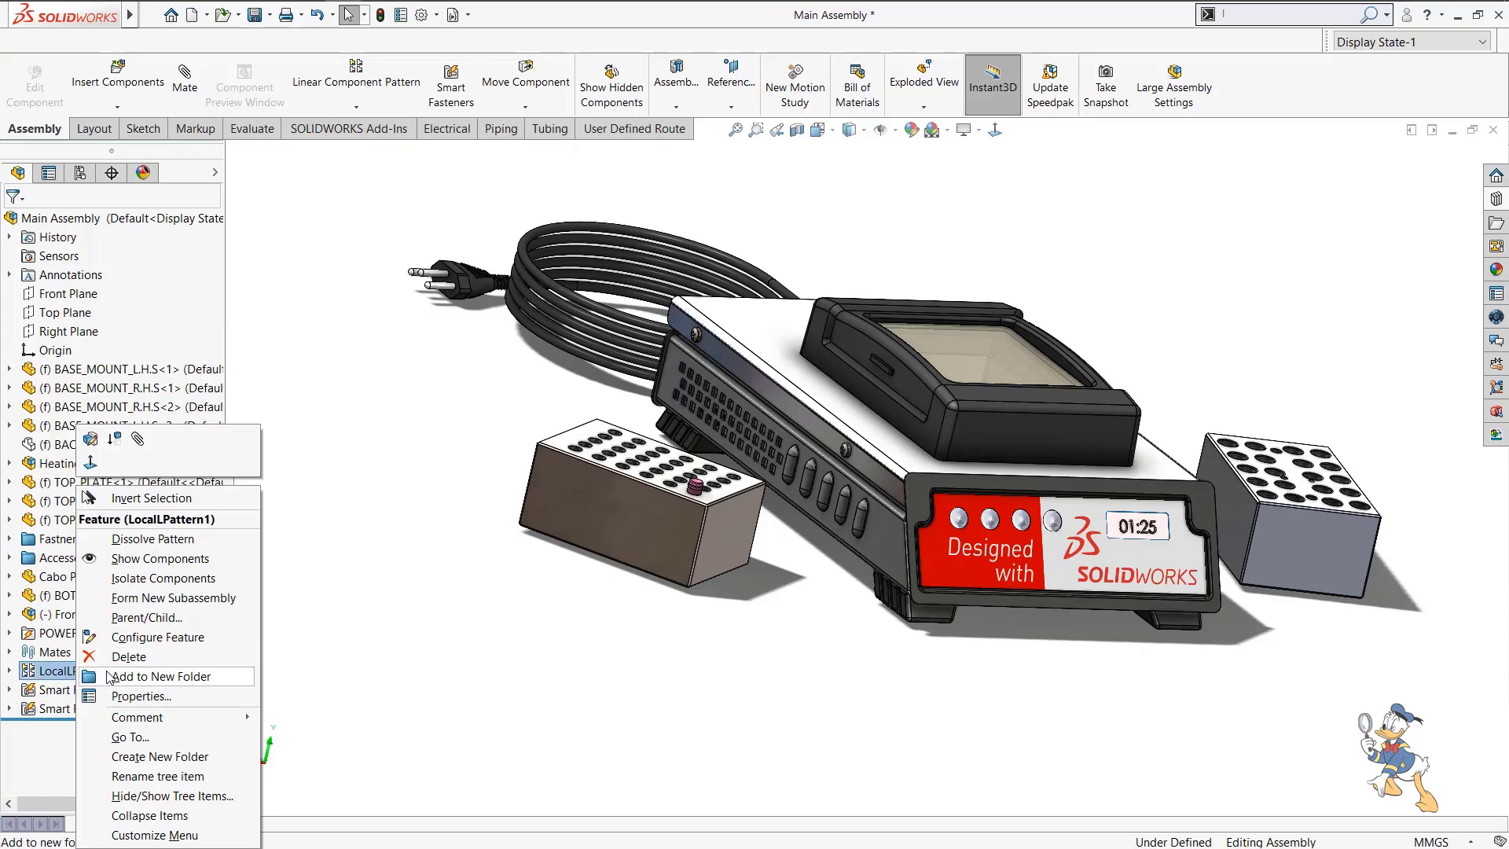
click(126, 559)
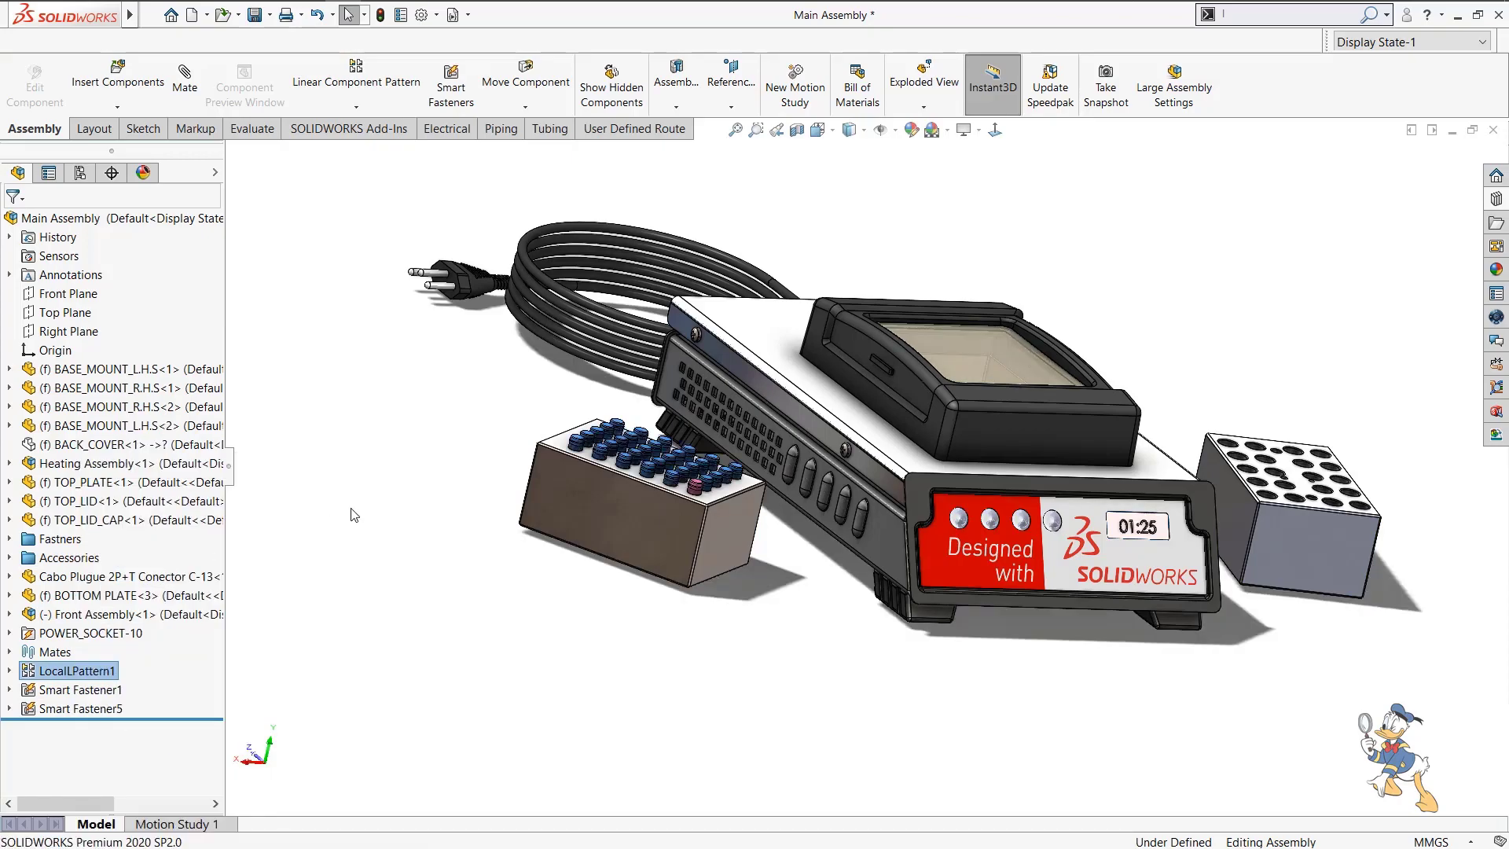
click(352, 515)
scroll(775, 640, up, 3)
middle_drag(901, 589, 793, 633)
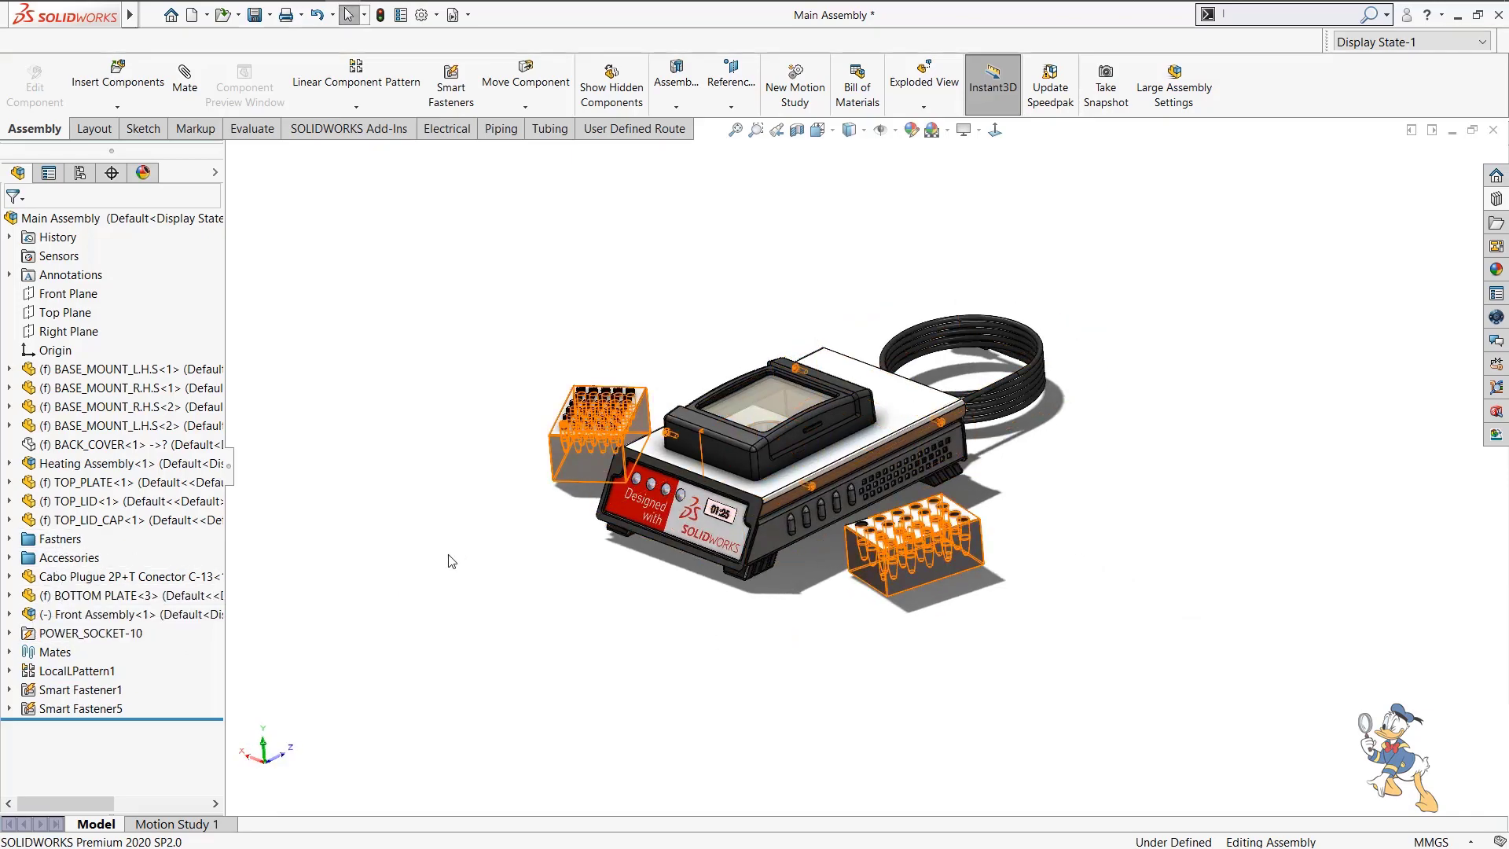
Inspect a pan cross head screw beneath the bottom plate and hide the components of the Fastners folder.
scroll(838, 469, down, 3)
middle_drag(805, 643, 805, 417)
scroll(805, 418, up, 2)
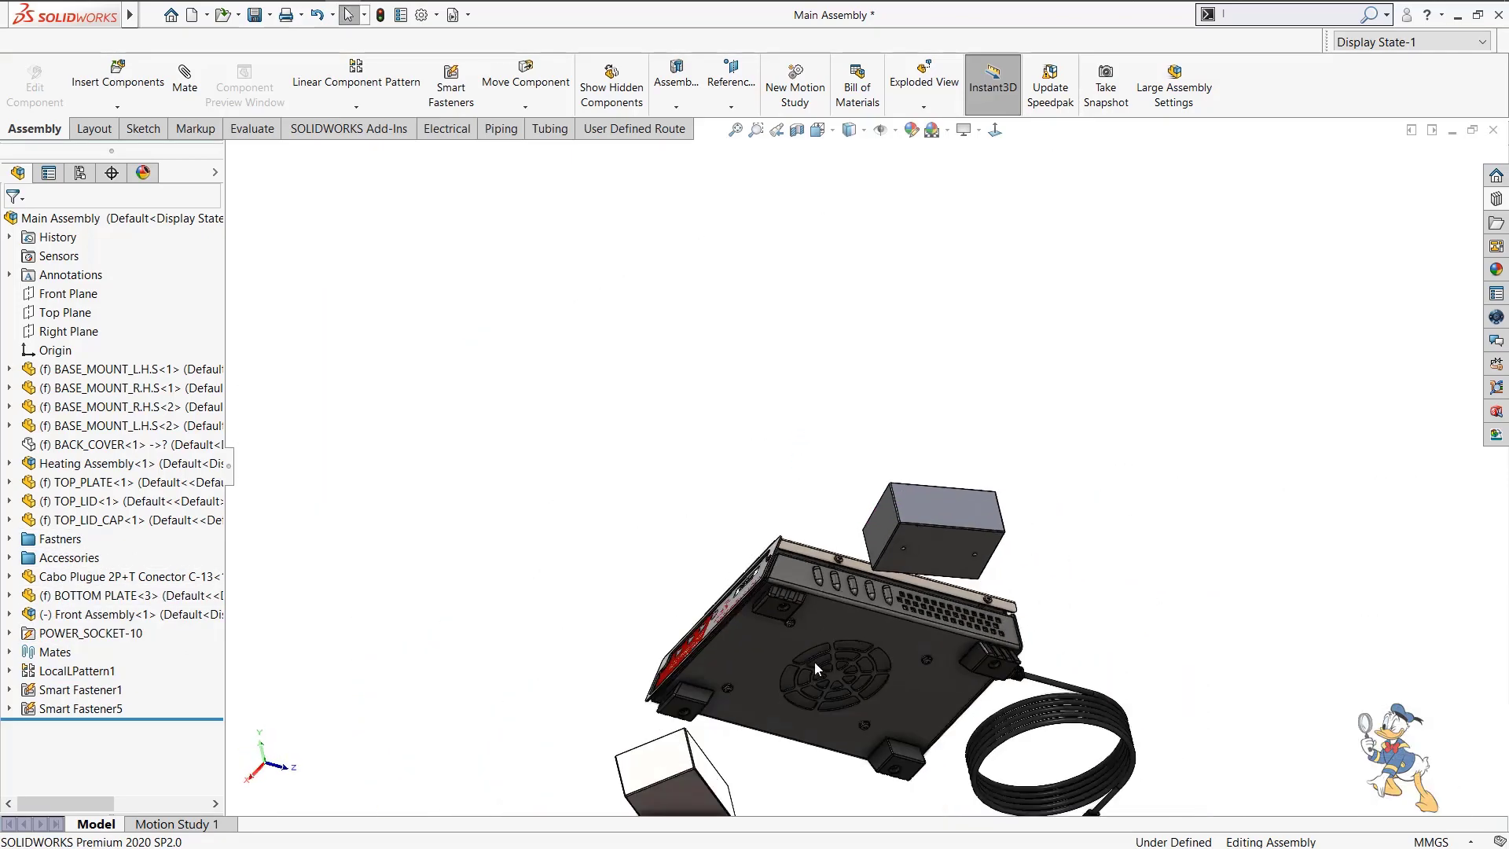
scroll(814, 662, down, 8)
scroll(710, 463, down, 4)
click(672, 440)
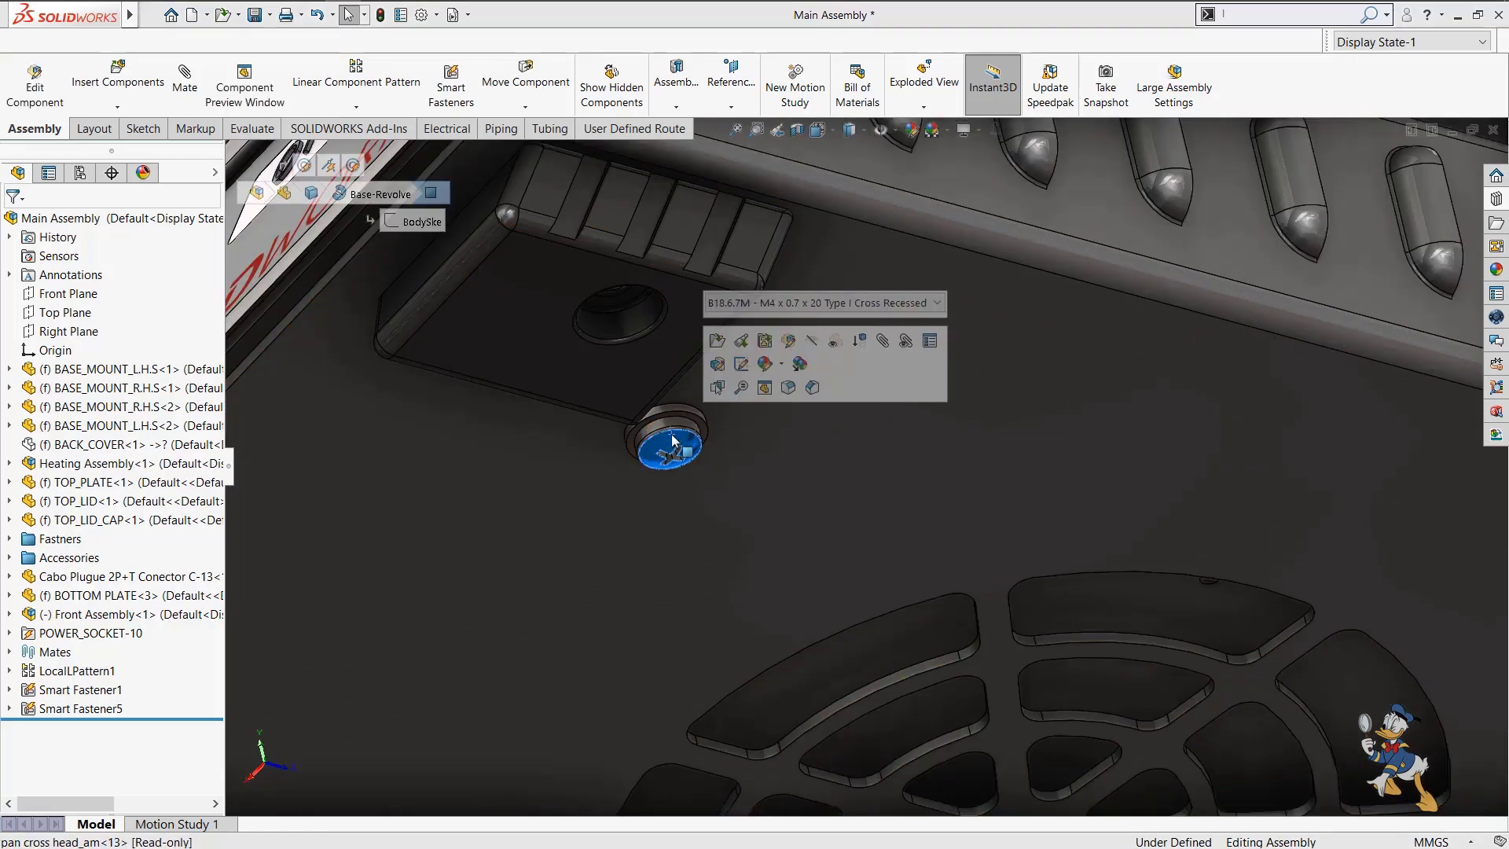
right_click(65, 540)
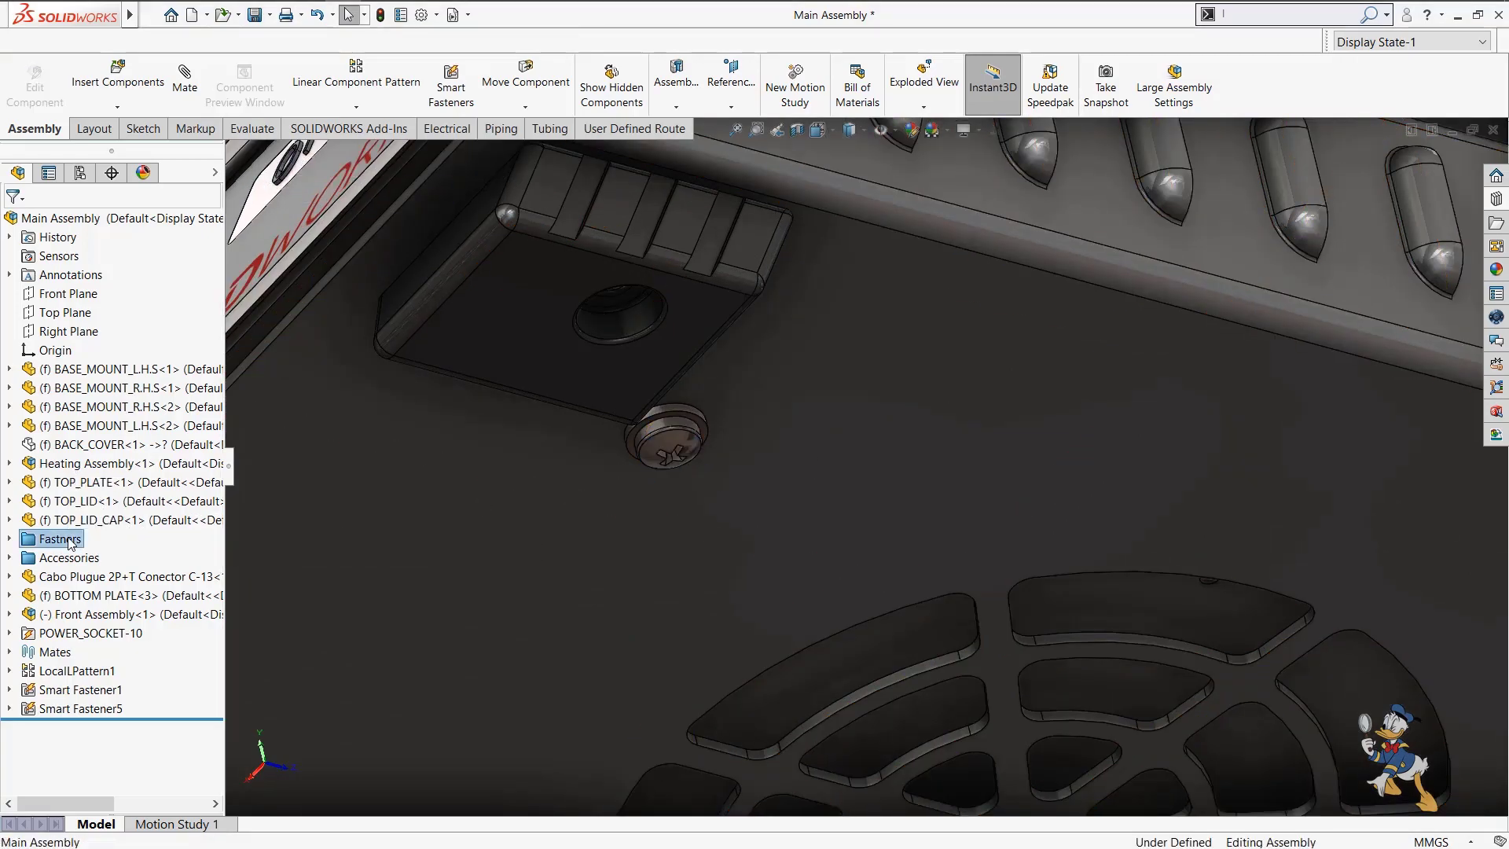
click(129, 688)
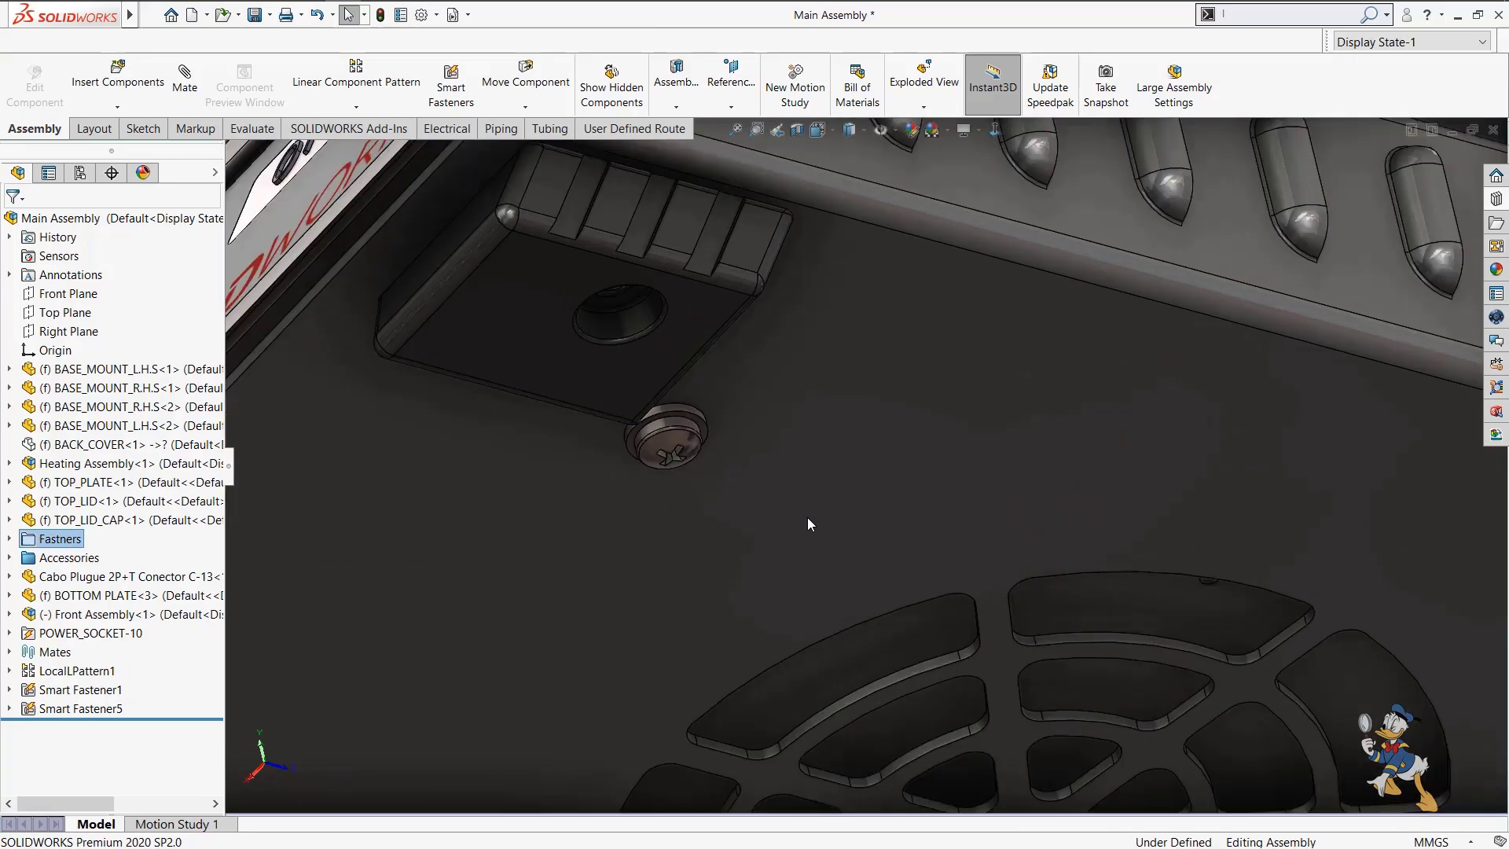
Add Smart Fasteners to the Ø5.4 and Ø4.5 hole series of the incubator's bottom plate.
scroll(808, 518, up, 2)
scroll(808, 518, up, 3)
middle_drag(767, 478, 779, 378)
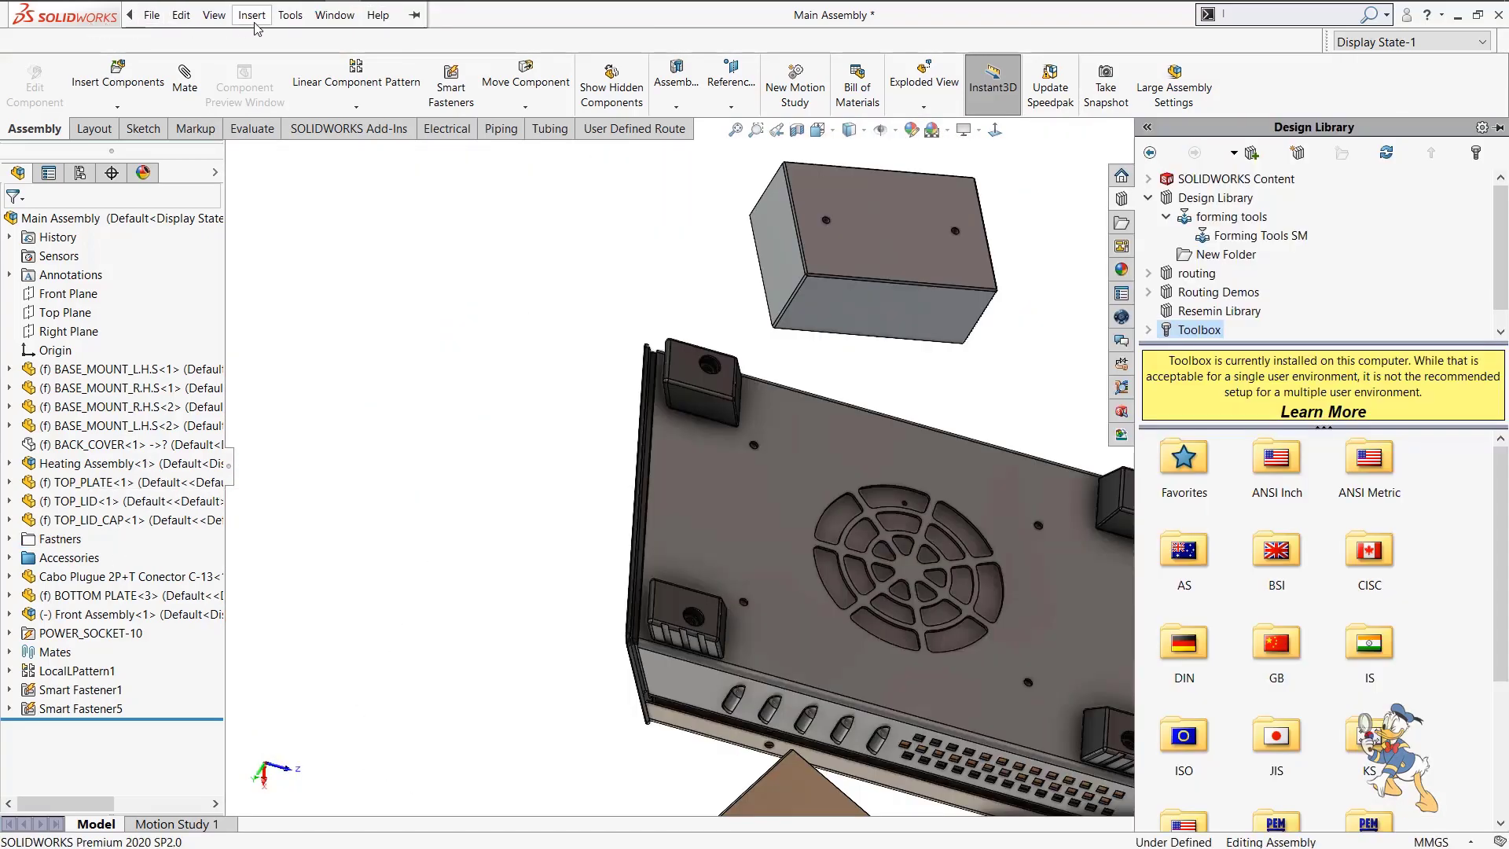
click(252, 16)
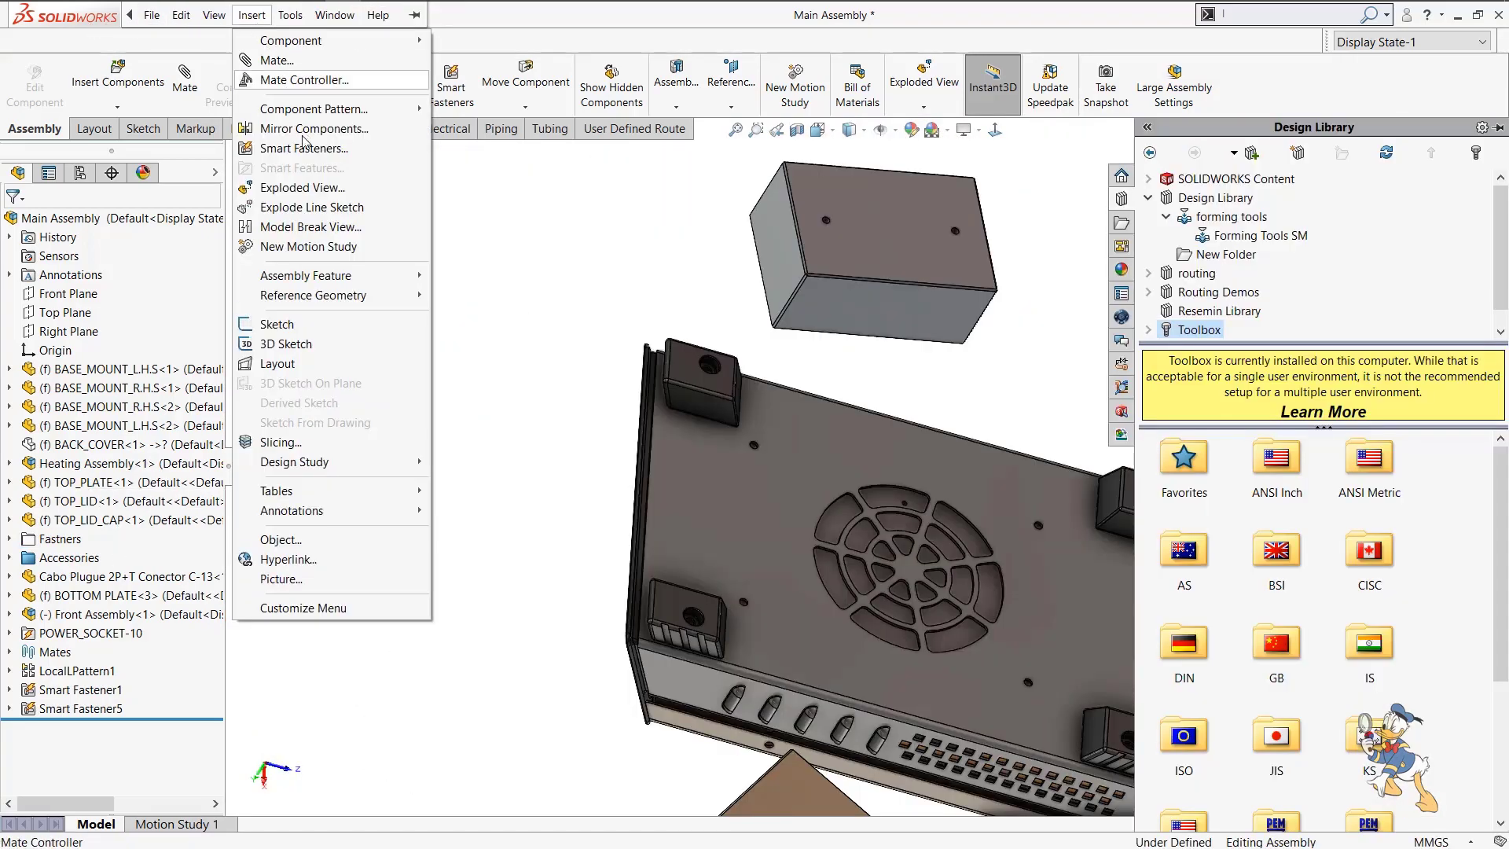
click(303, 148)
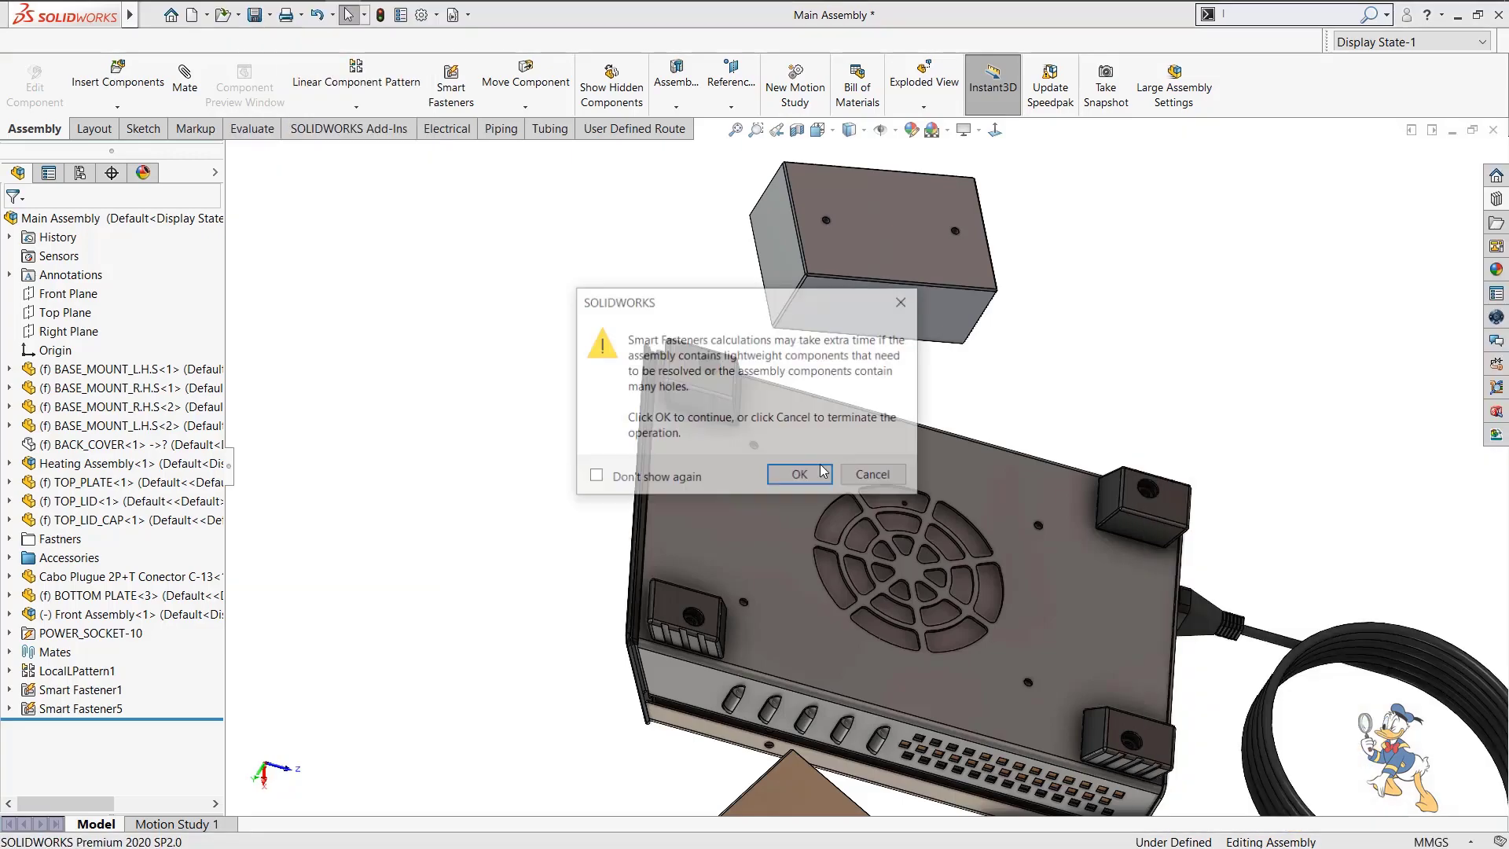
click(795, 473)
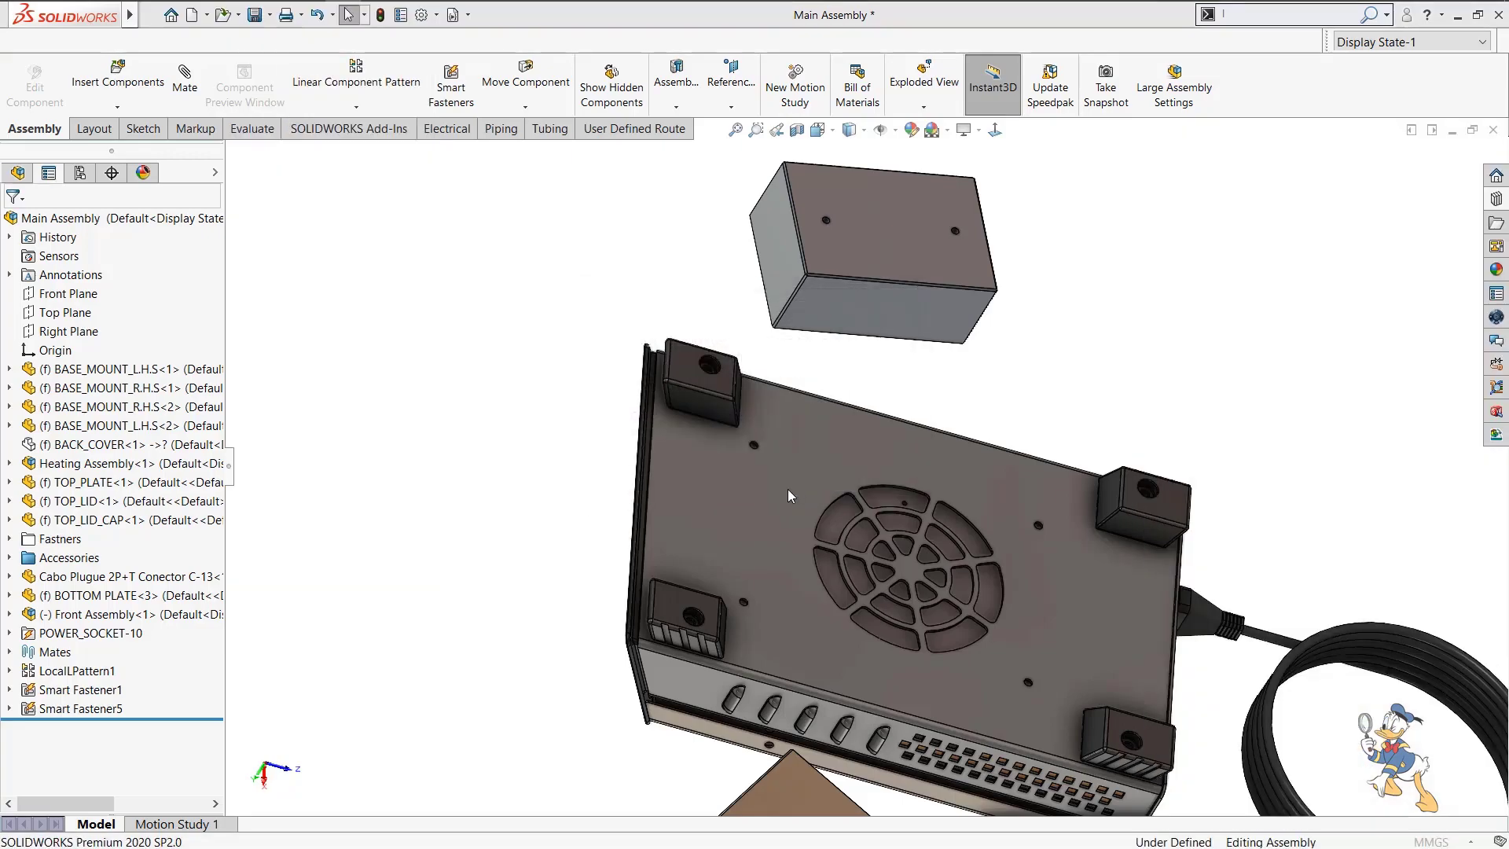
middle_drag(787, 489, 878, 529)
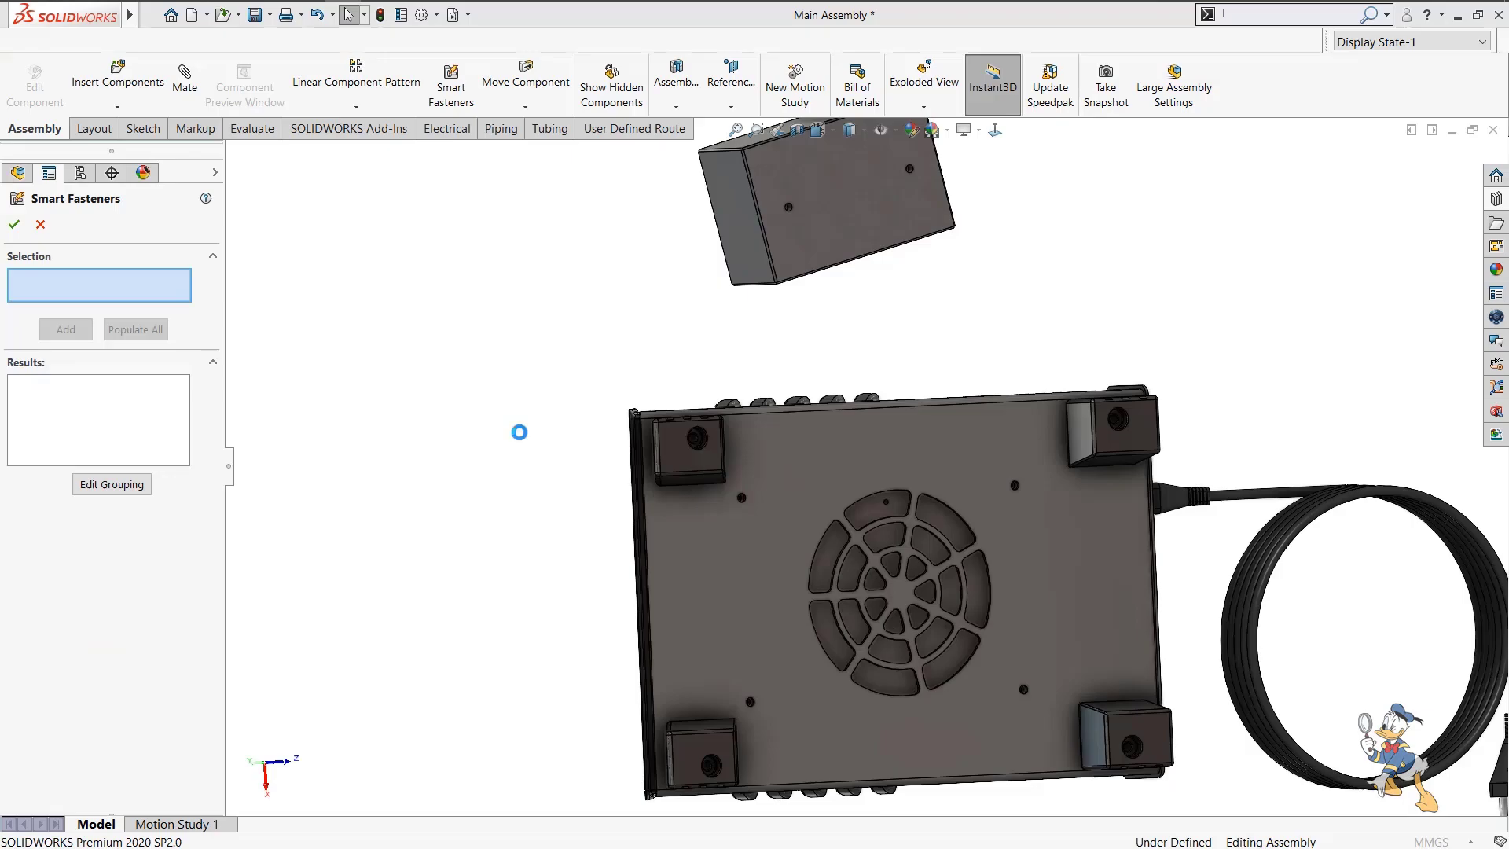
click(824, 476)
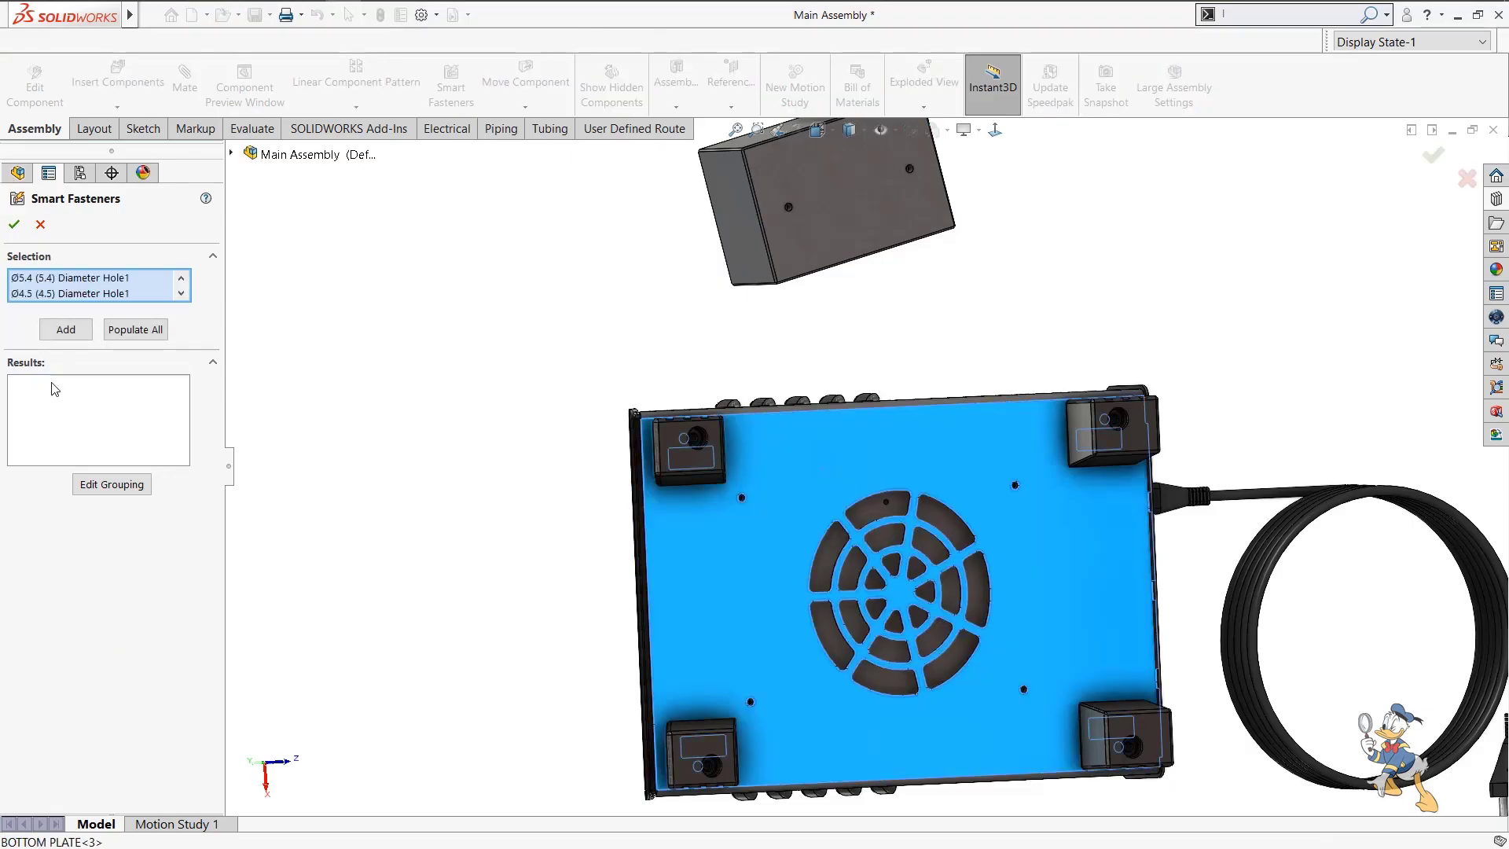
click(66, 331)
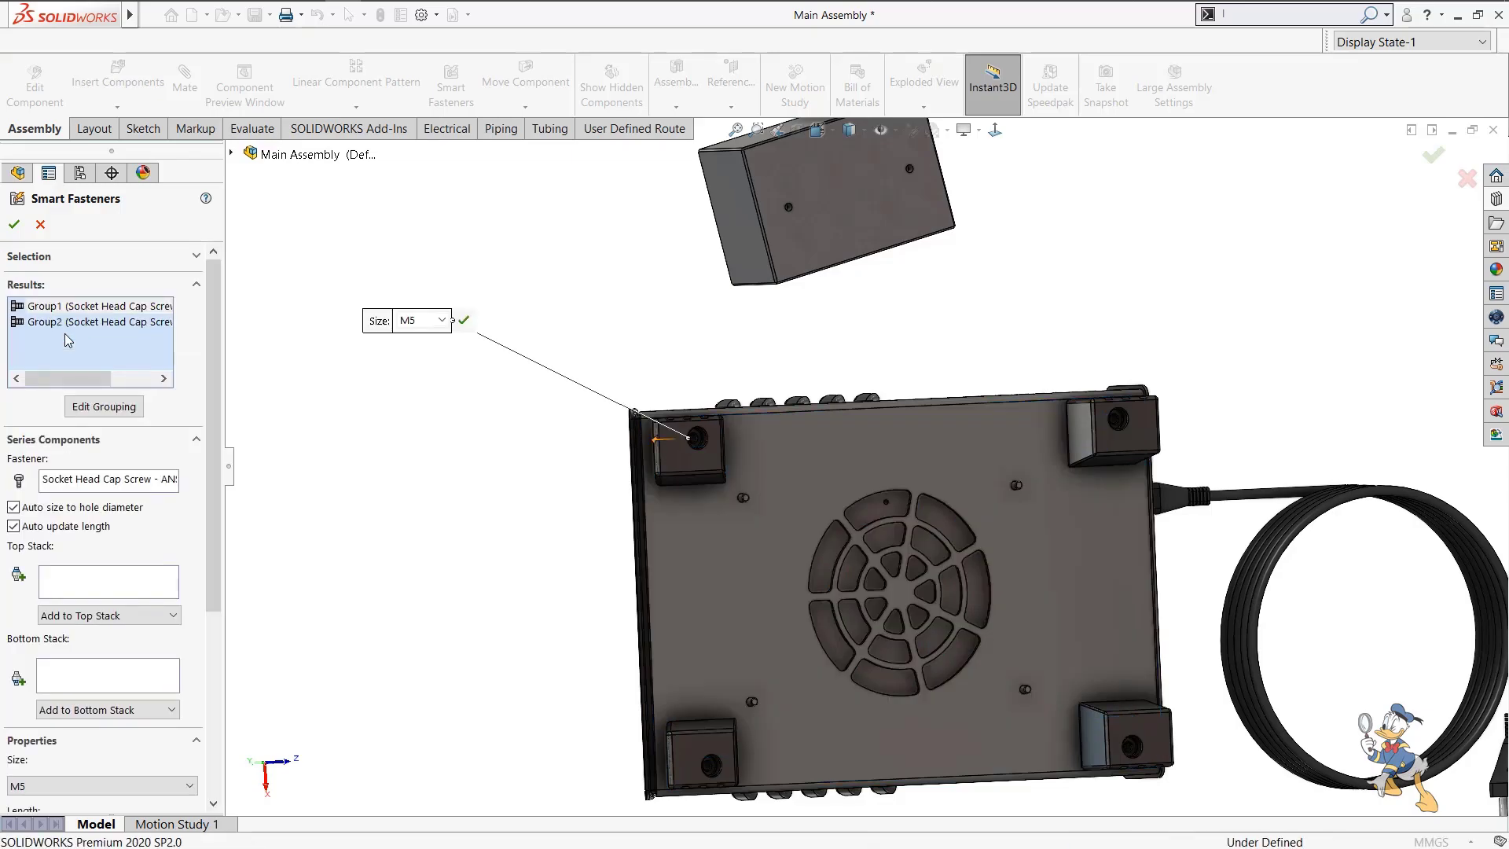
Check the inserted screw's direction at the bottom plate and open the fastener grouping with Group1 expanded.
scroll(831, 527, down, 3)
scroll(786, 514, down, 5)
middle_drag(618, 440, 670, 340)
scroll(586, 396, down, 5)
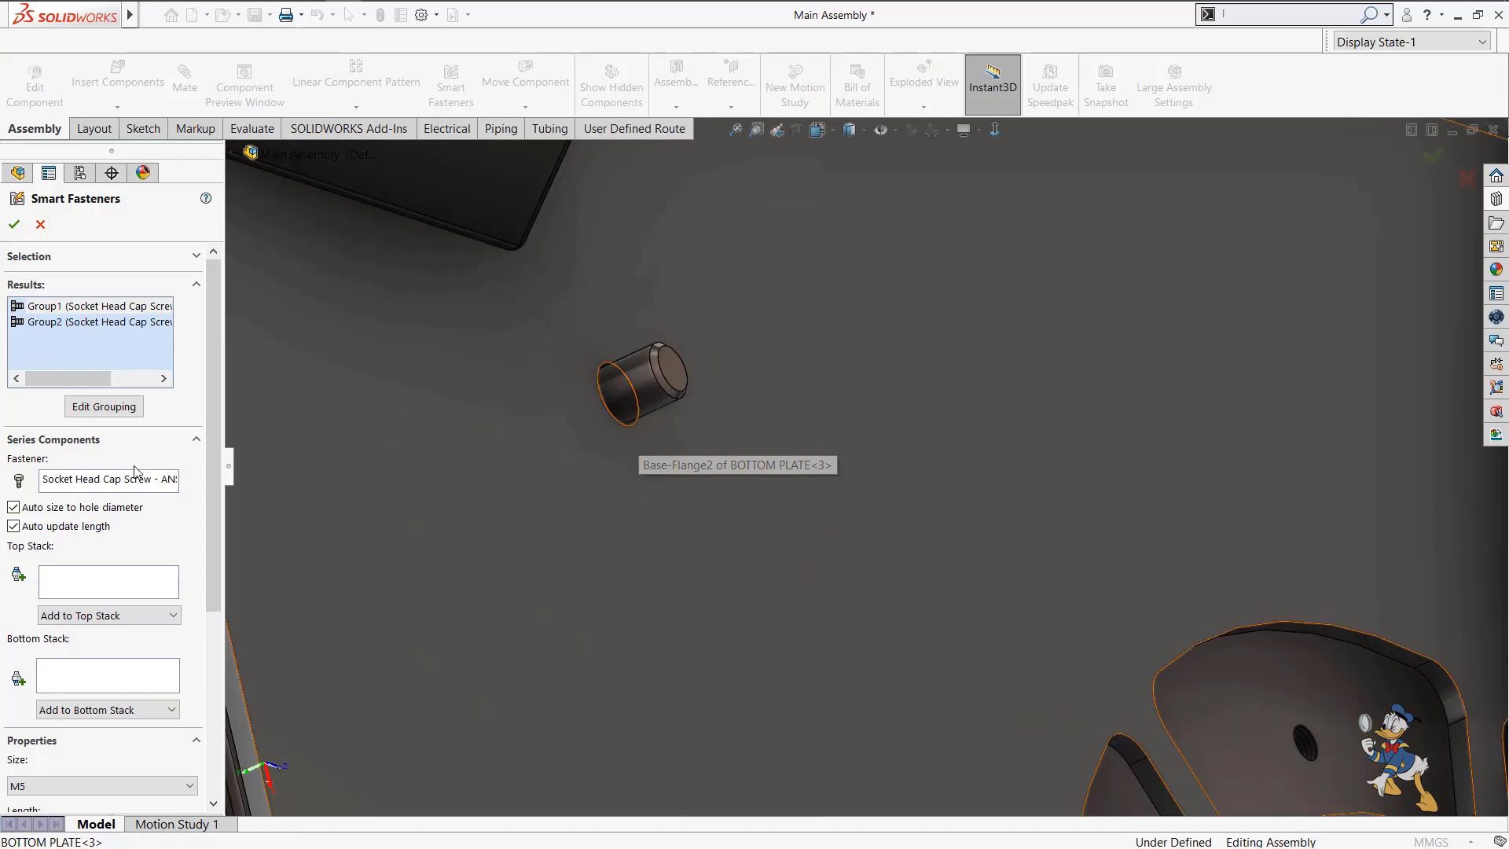
click(104, 407)
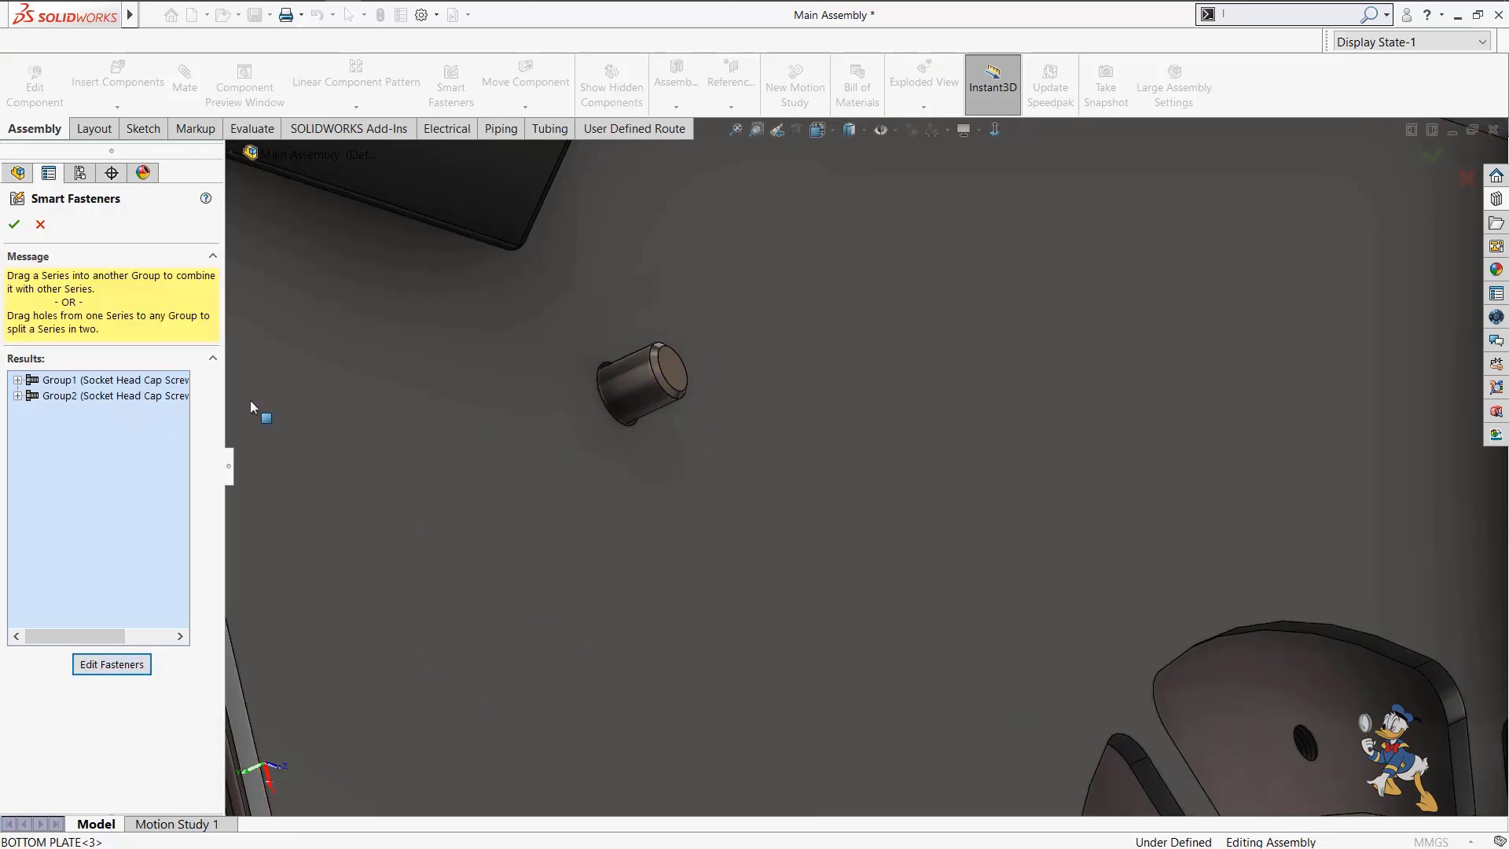
click(17, 381)
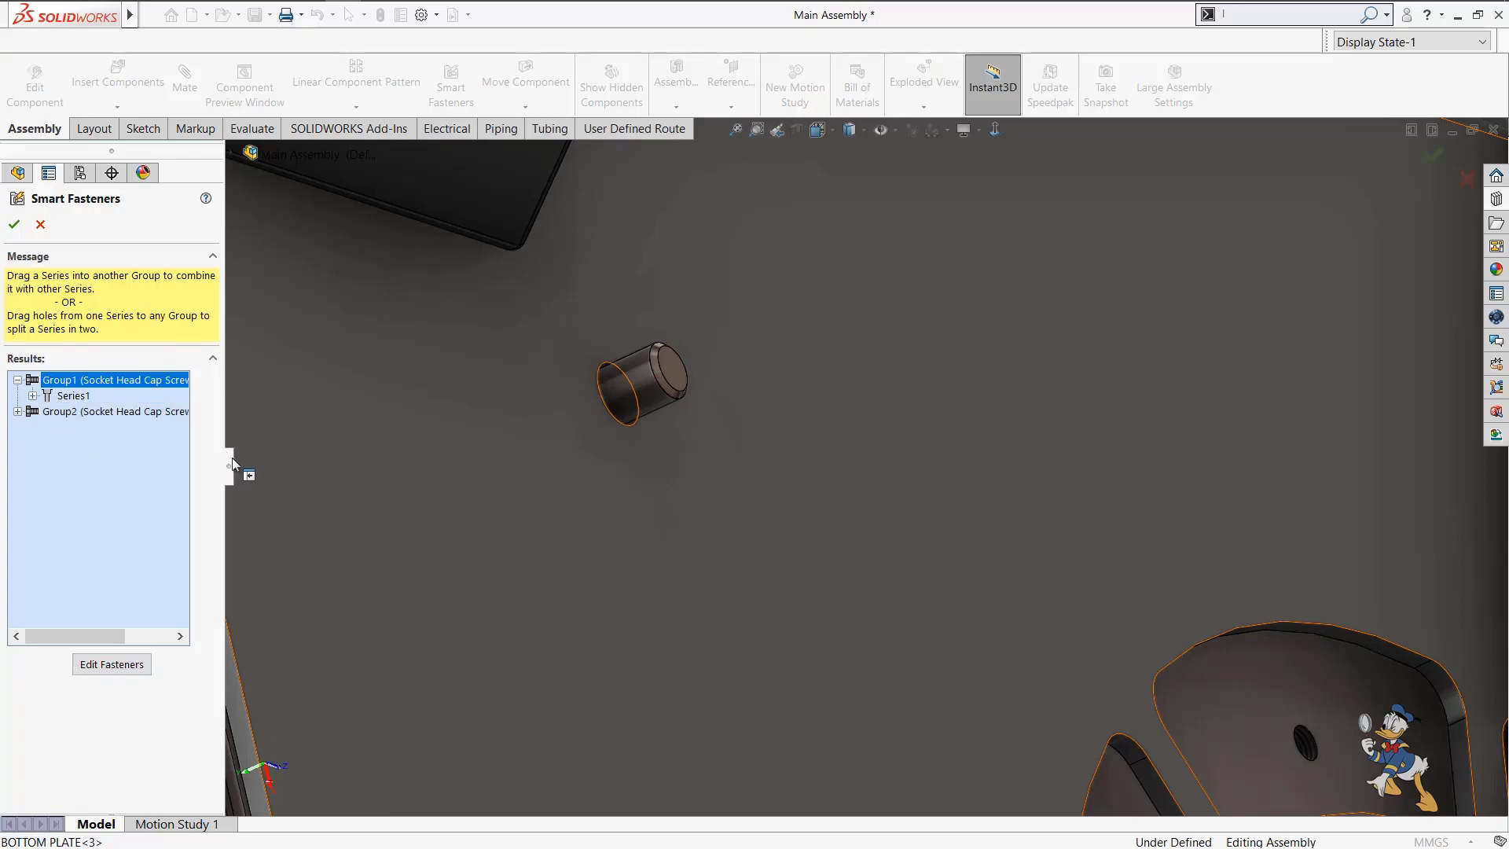
drag(230, 463, 356, 481)
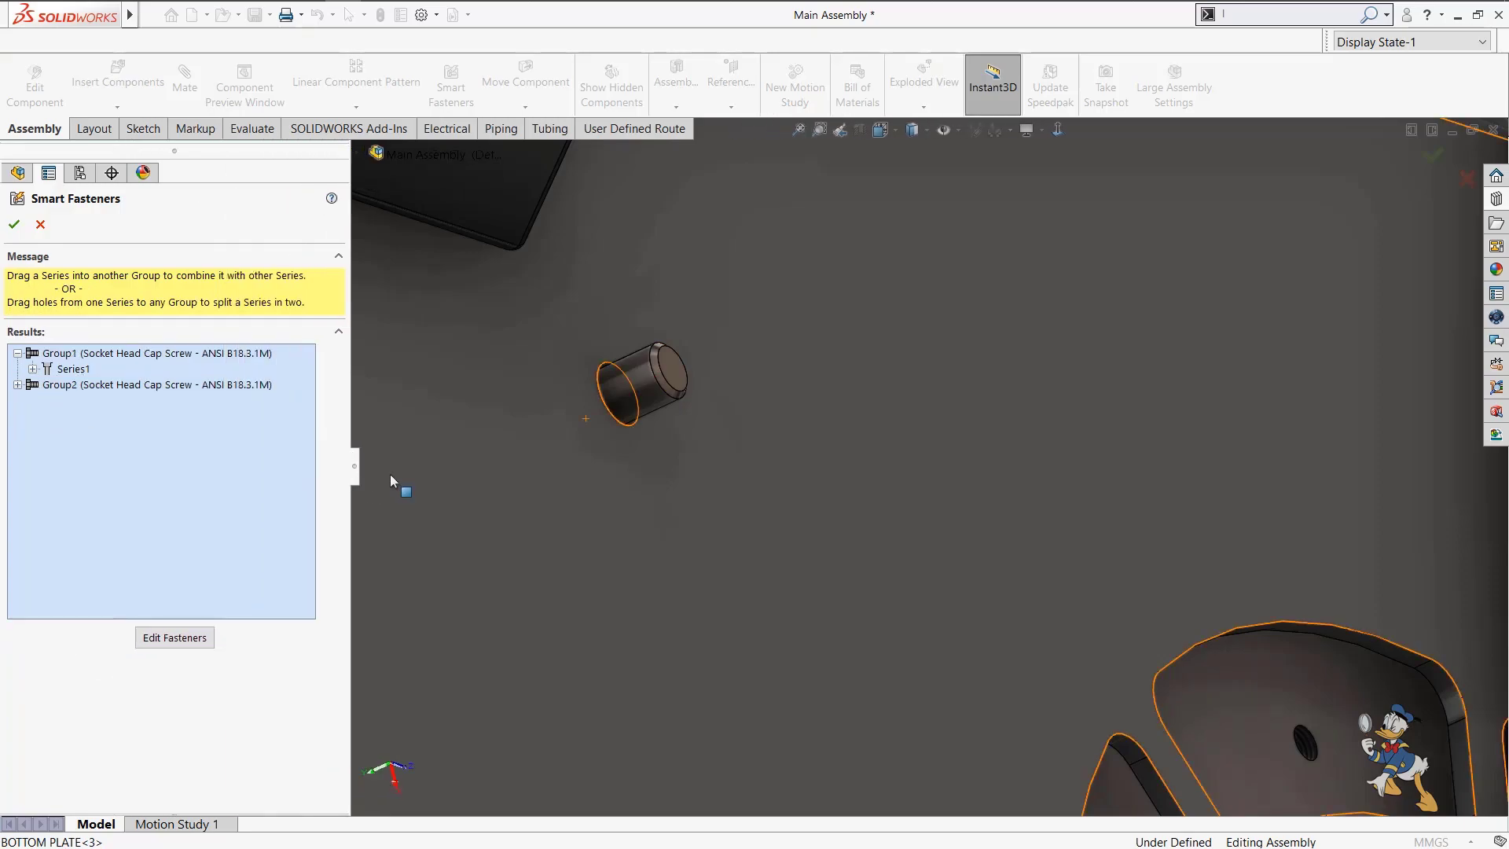
scroll(509, 457, up, 8)
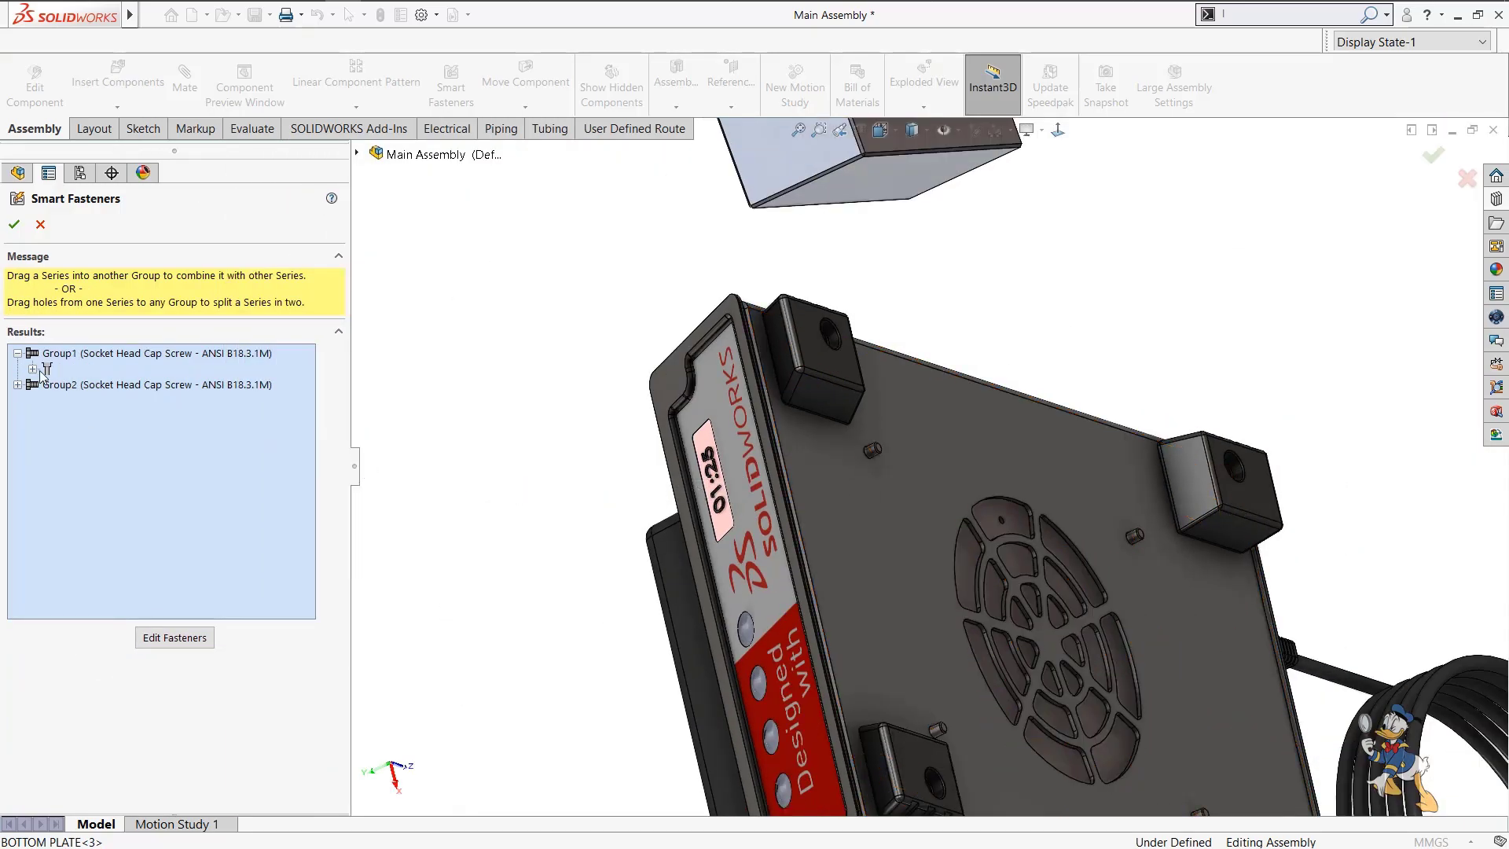
Flip Series1 in both Group1 and Group2 so the screw heads face outward from the bottom plate.
right_click(54, 374)
click(89, 424)
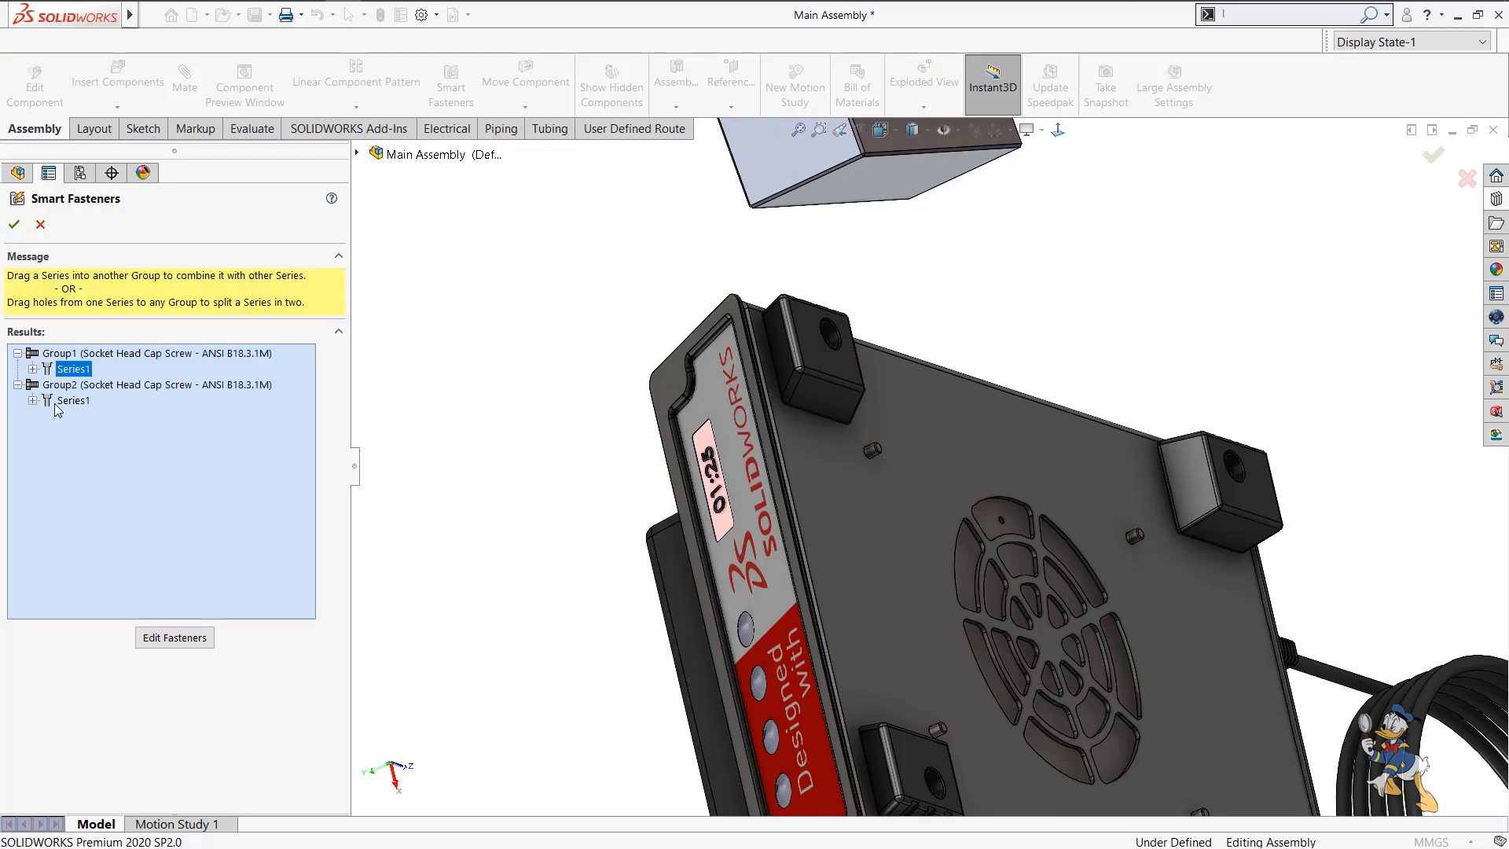
right_click(55, 405)
click(90, 452)
scroll(903, 461, down, 8)
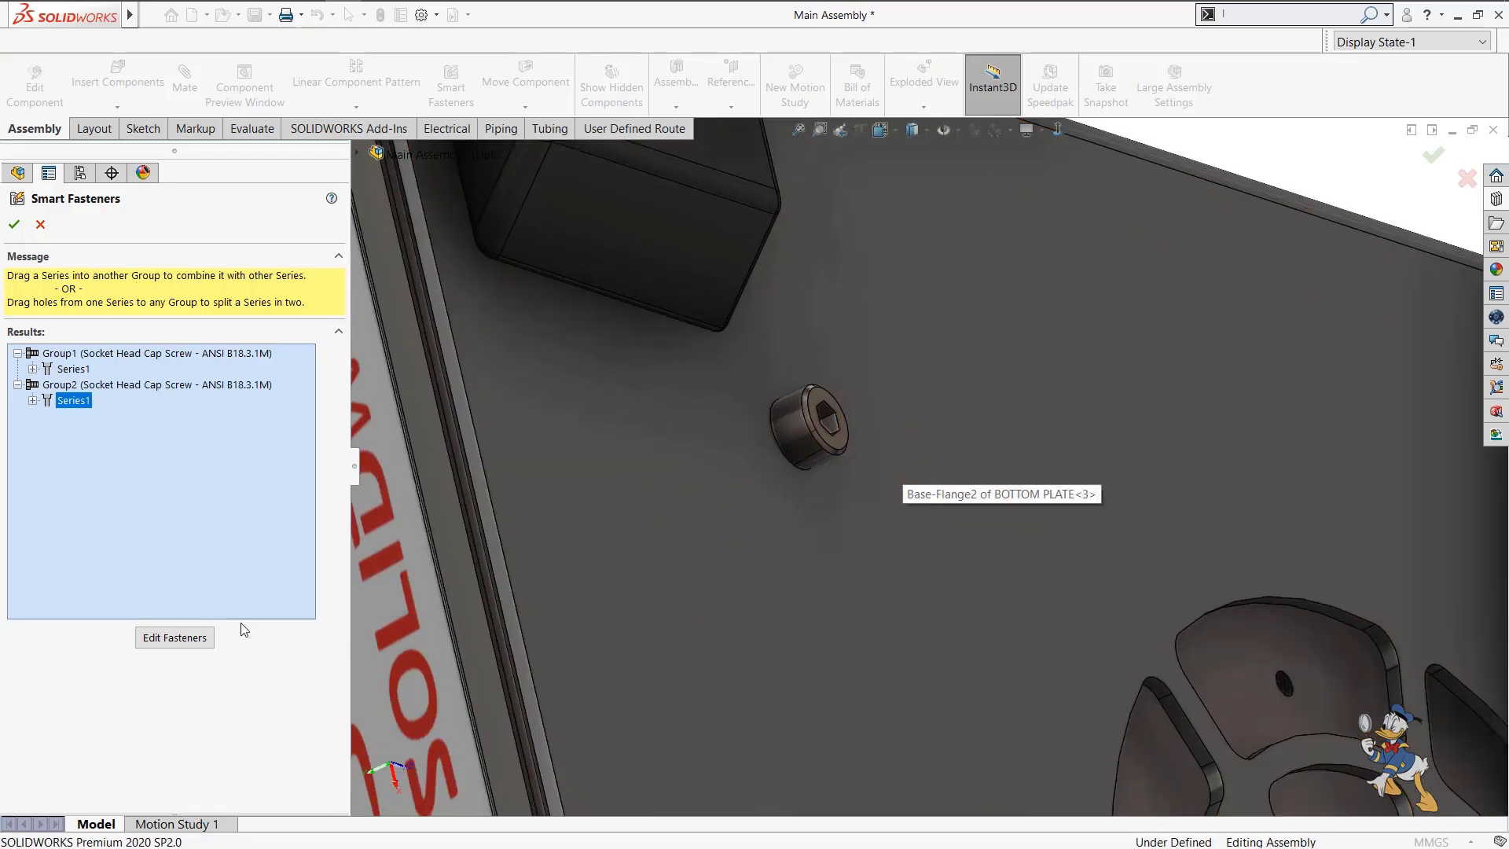
Return to editing the fasteners and review the cap screw's size, length, drive type and thread display options.
click(194, 638)
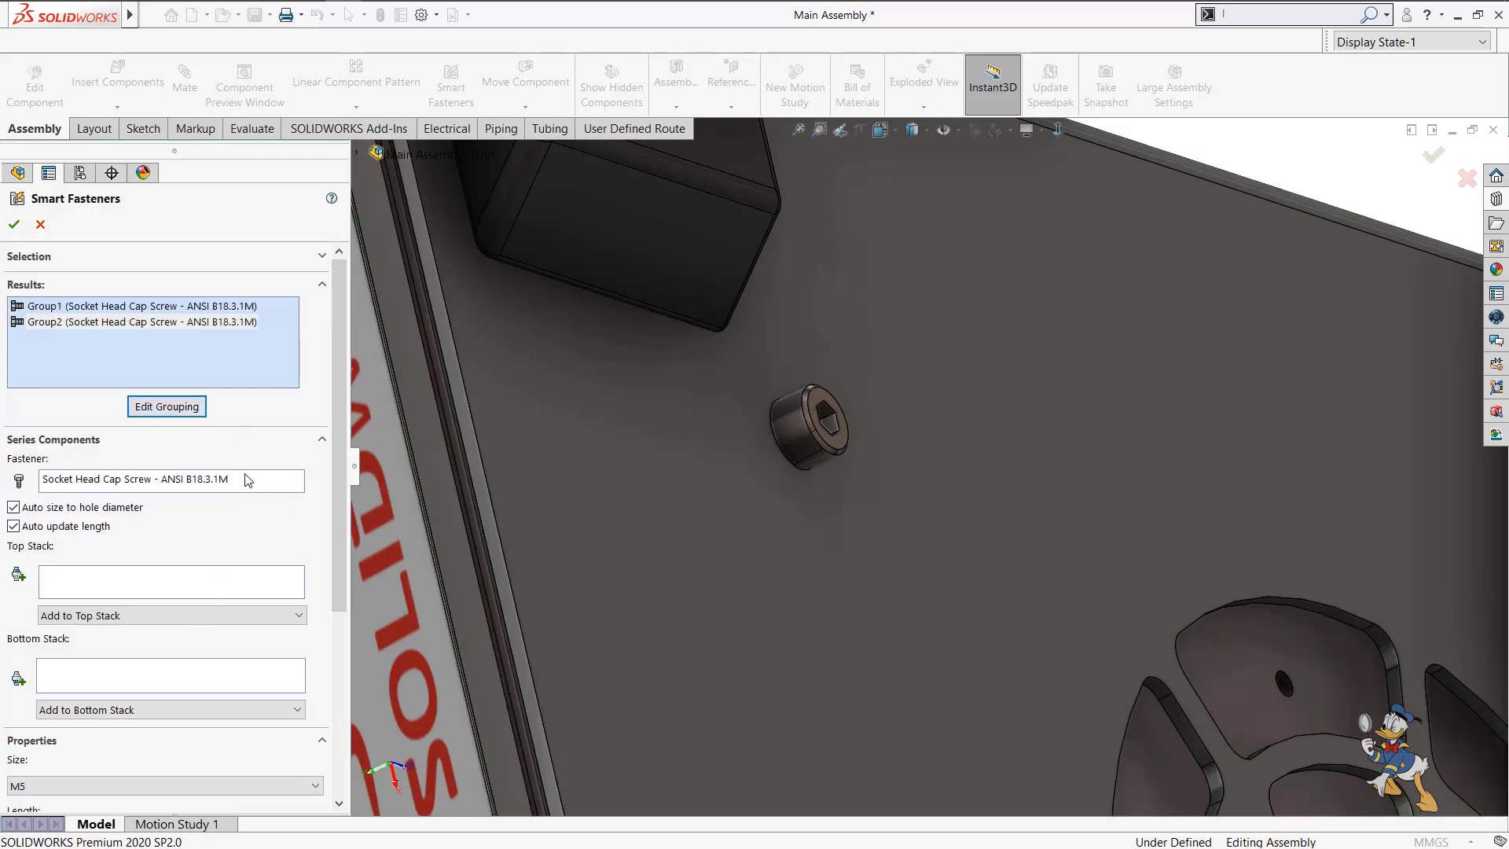
click(264, 481)
drag(343, 476, 336, 649)
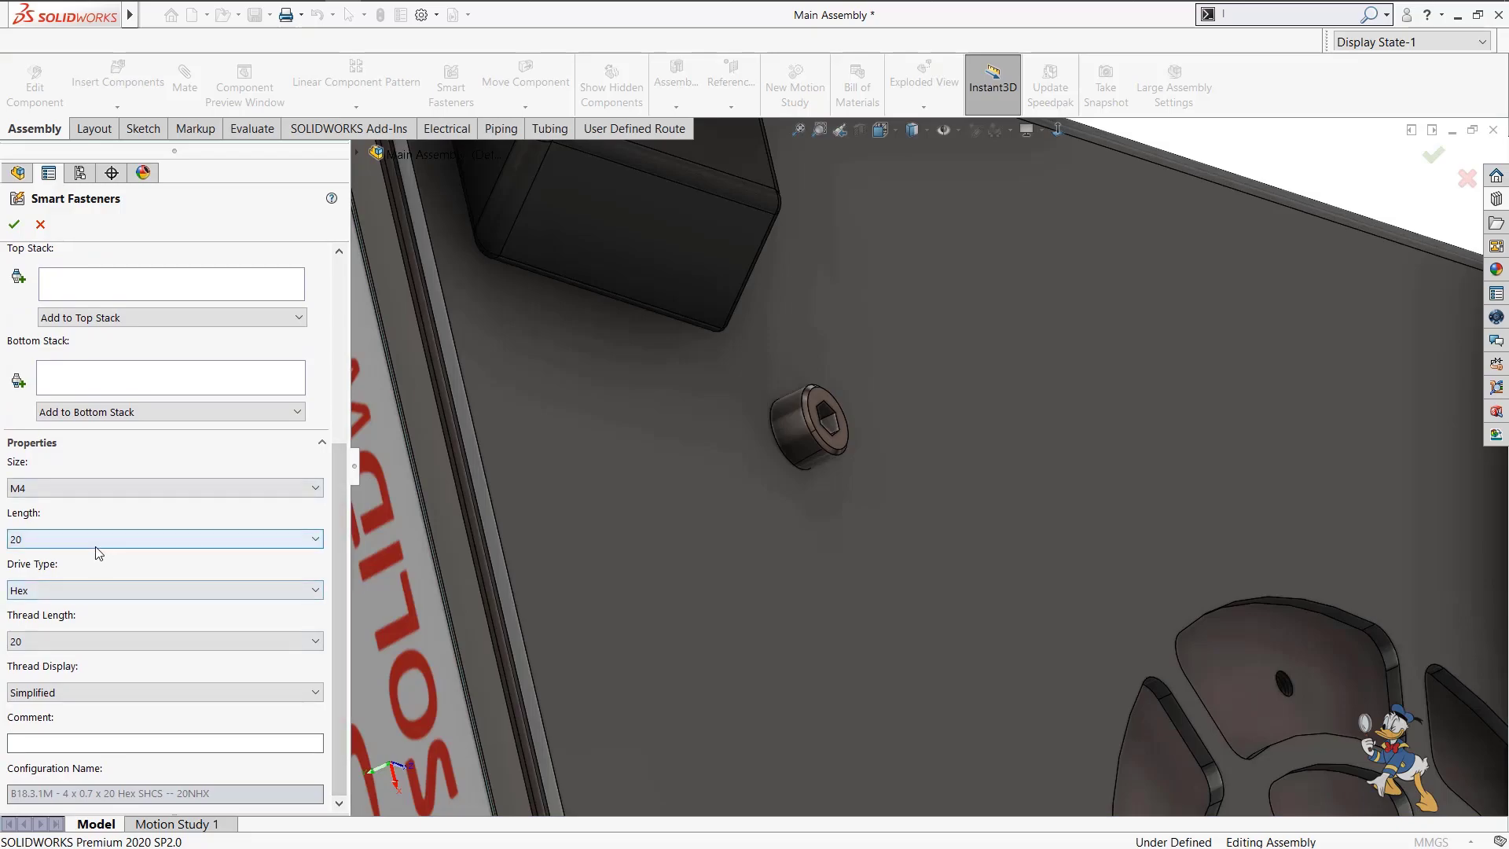
click(81, 590)
click(82, 590)
click(73, 689)
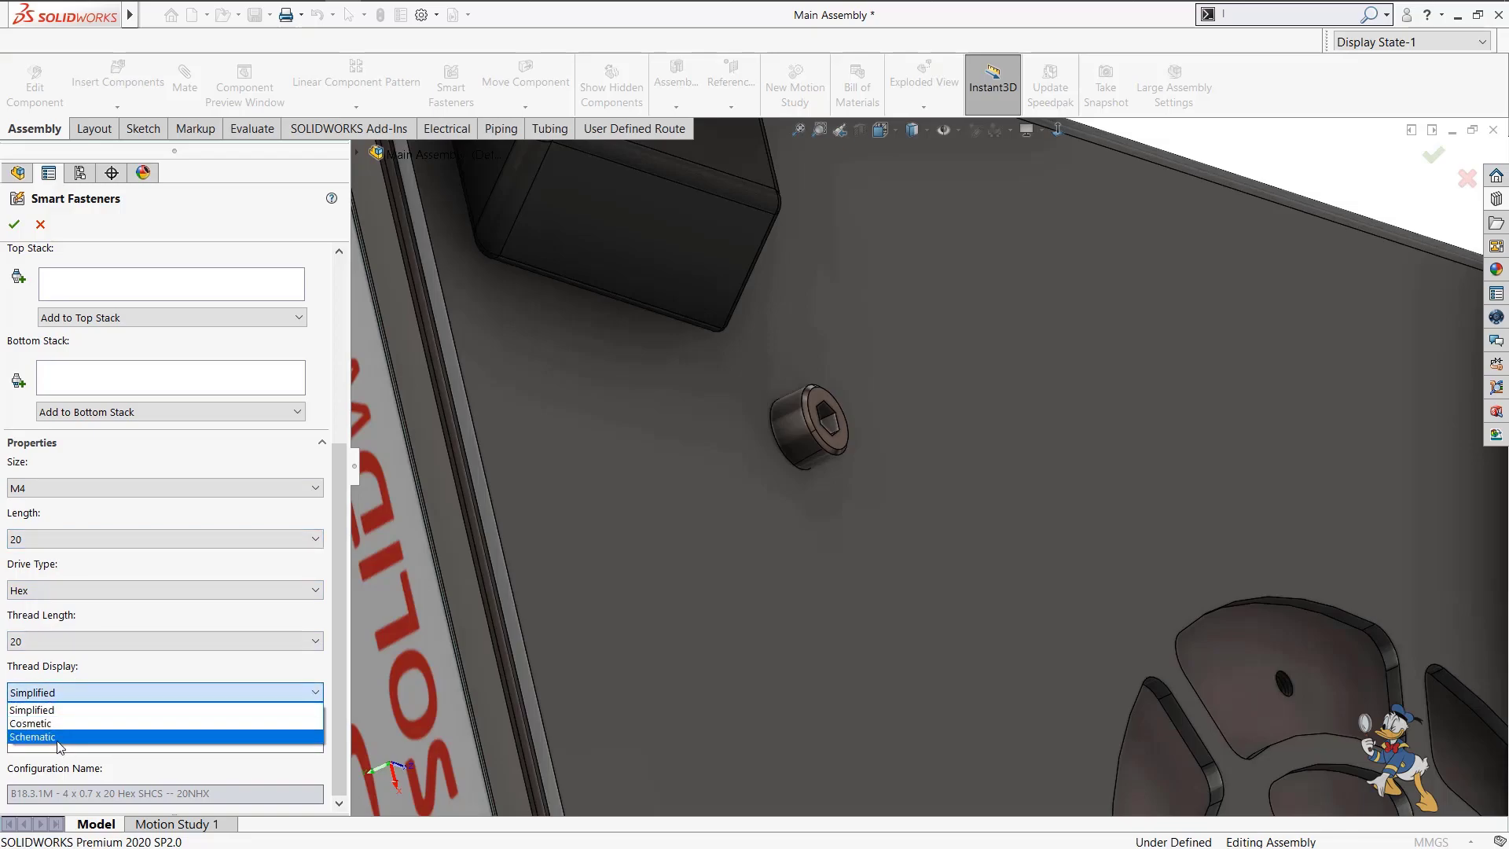
scroll(804, 411, up, 1)
scroll(804, 409, up, 5)
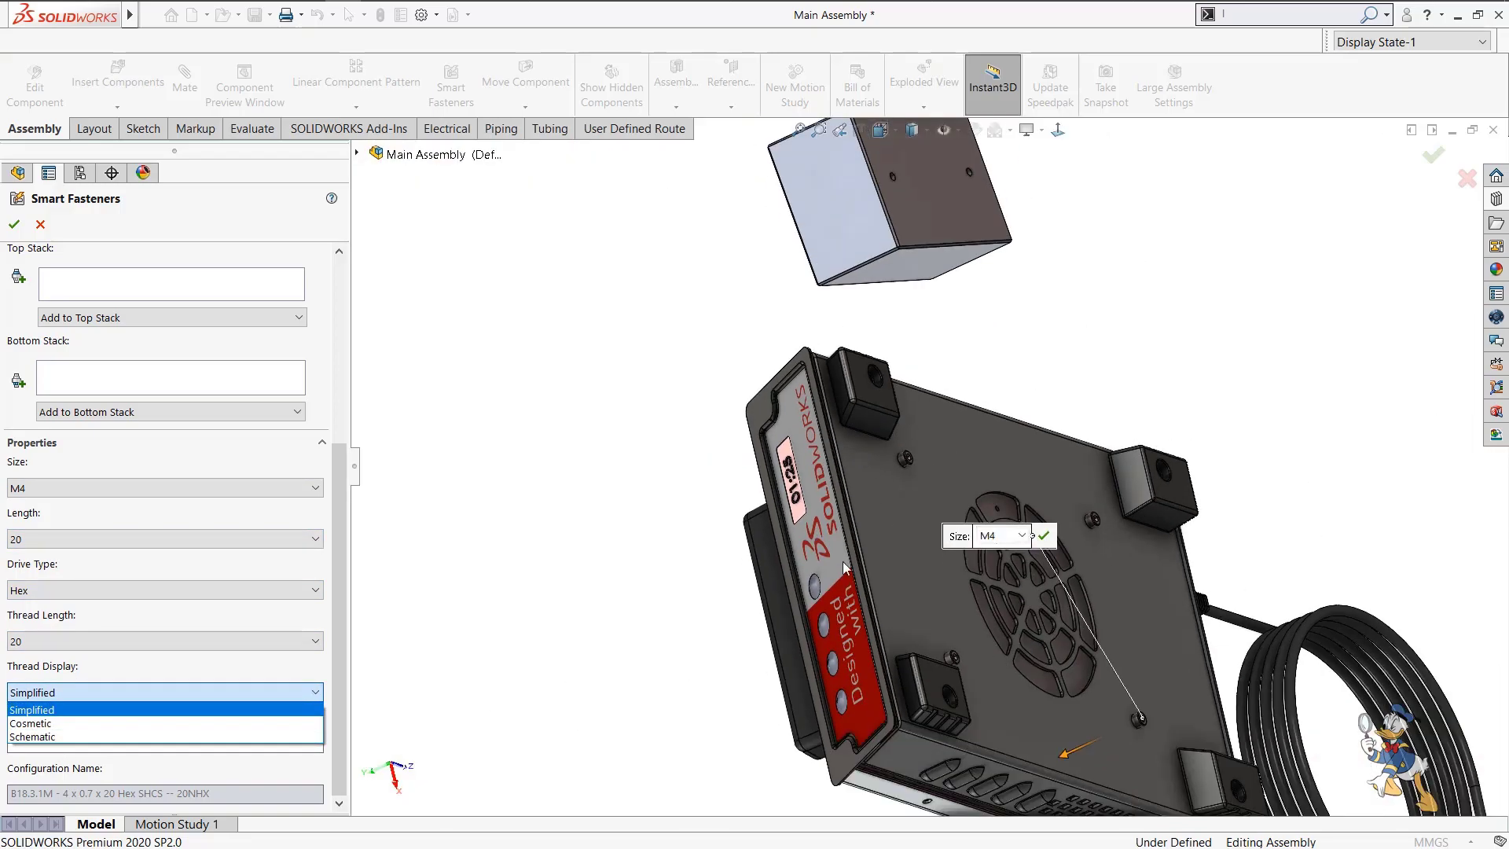
Add a Narrow Flat Washer - ANSI B18.22M to the top stack of the M5 screws in Group1.
click(338, 531)
drag(336, 572, 341, 456)
click(144, 535)
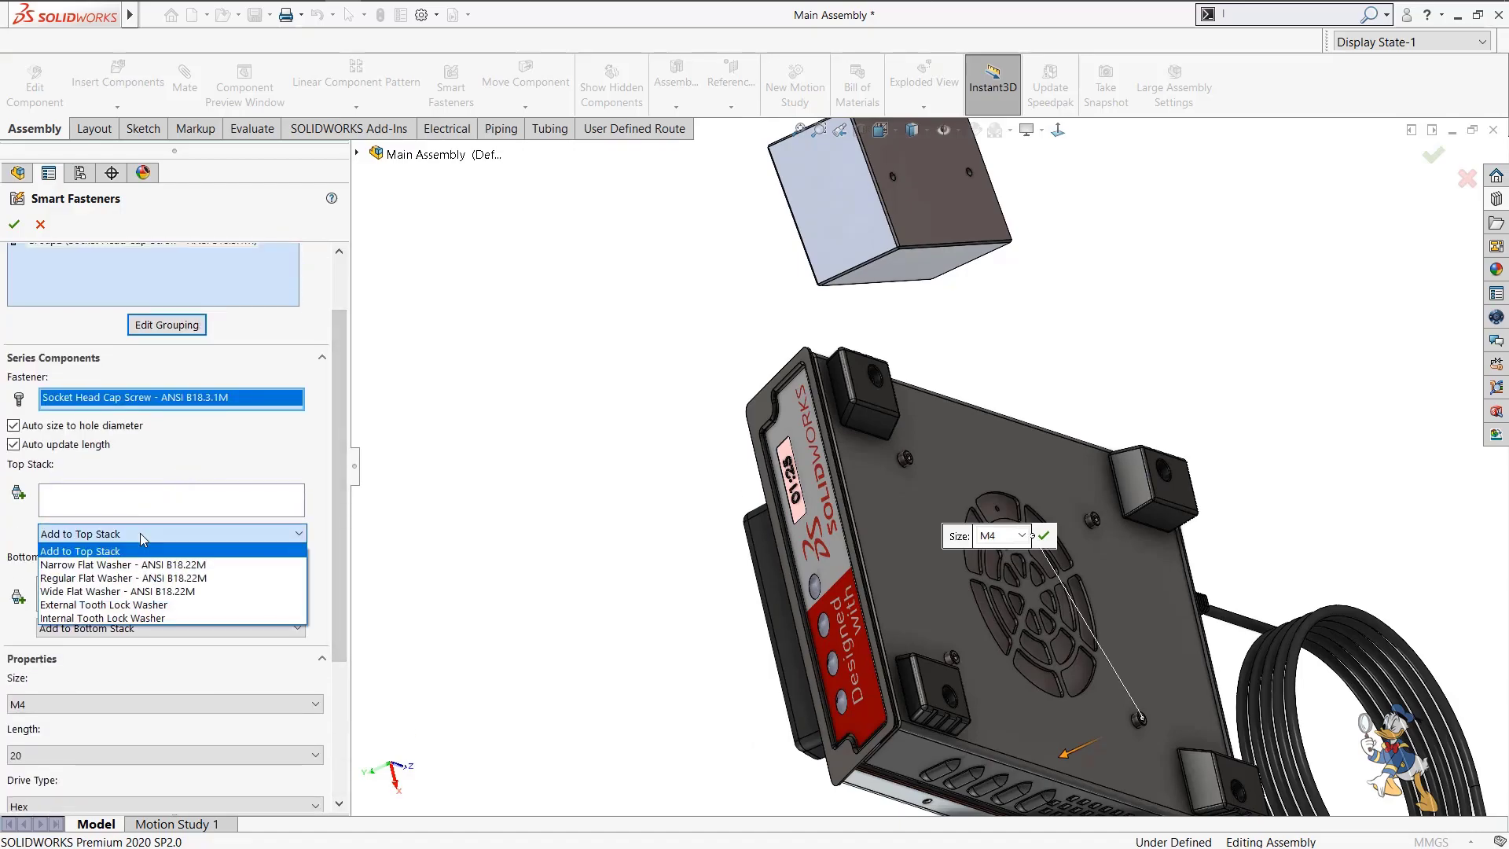
click(145, 564)
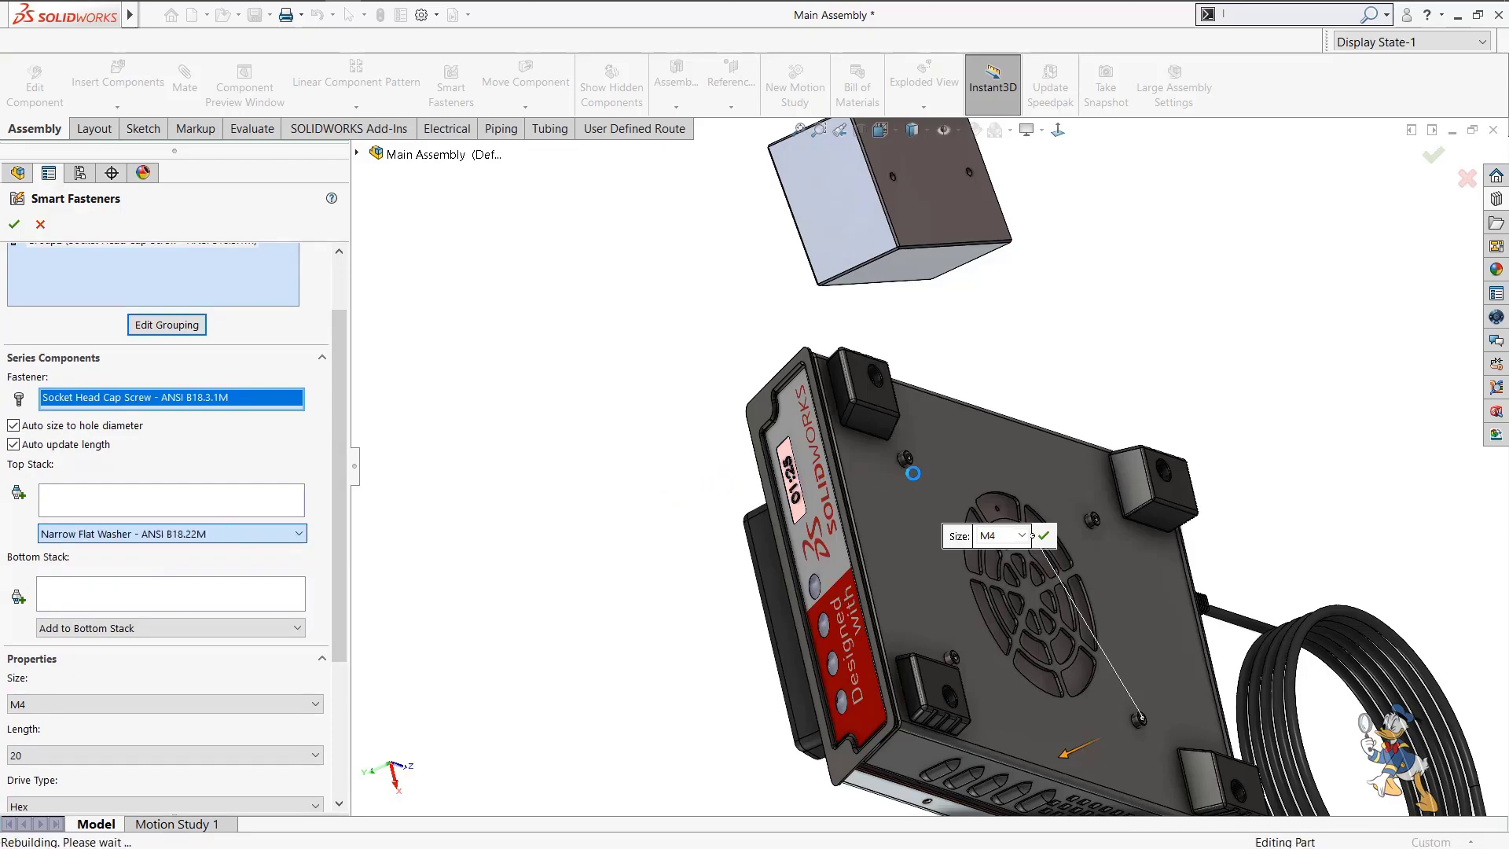
scroll(913, 473, down, 5)
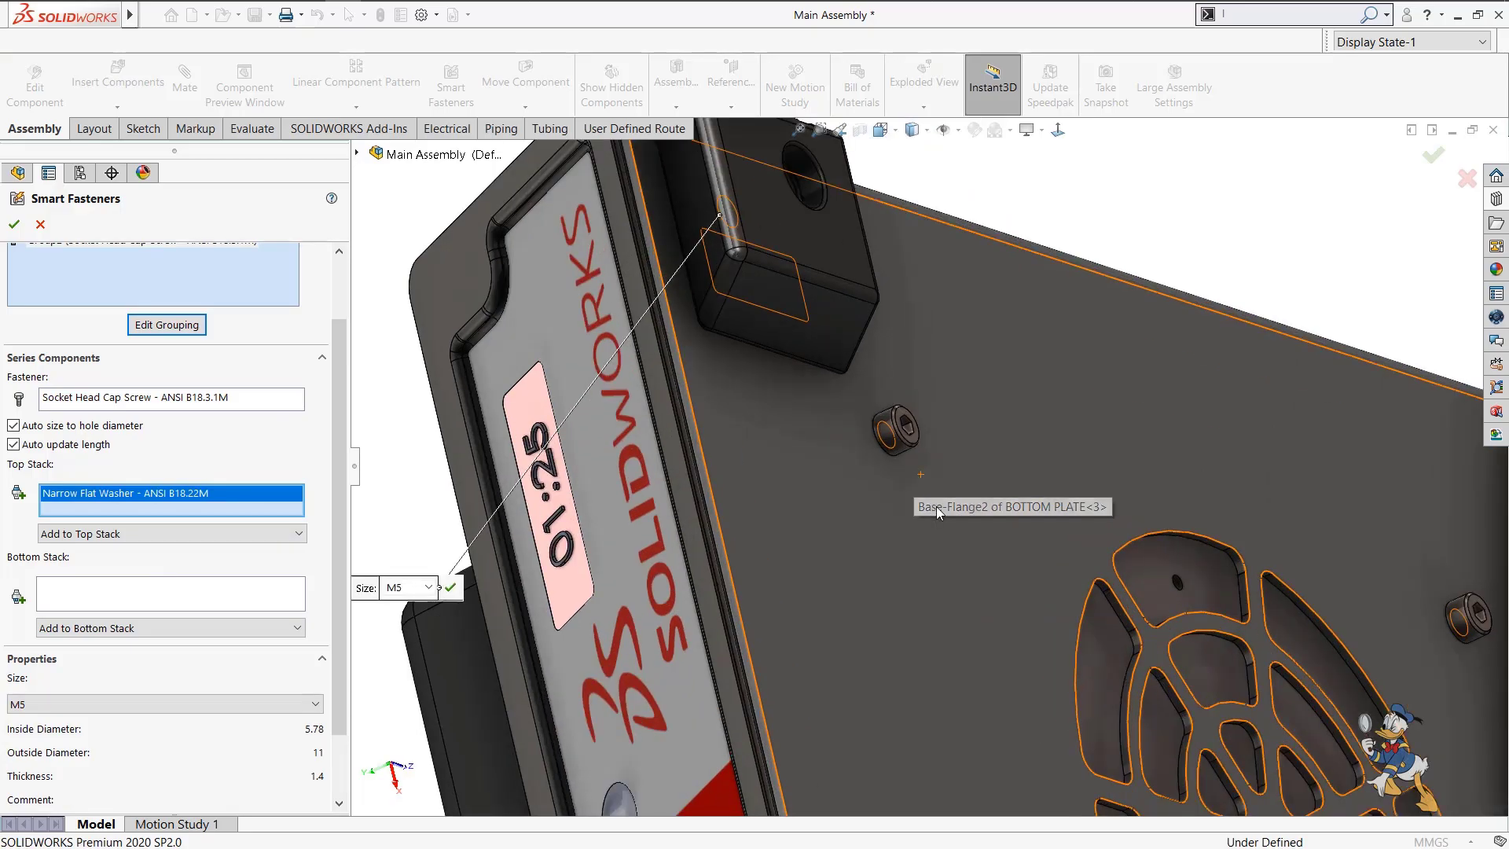
scroll(125, 362, up, 2)
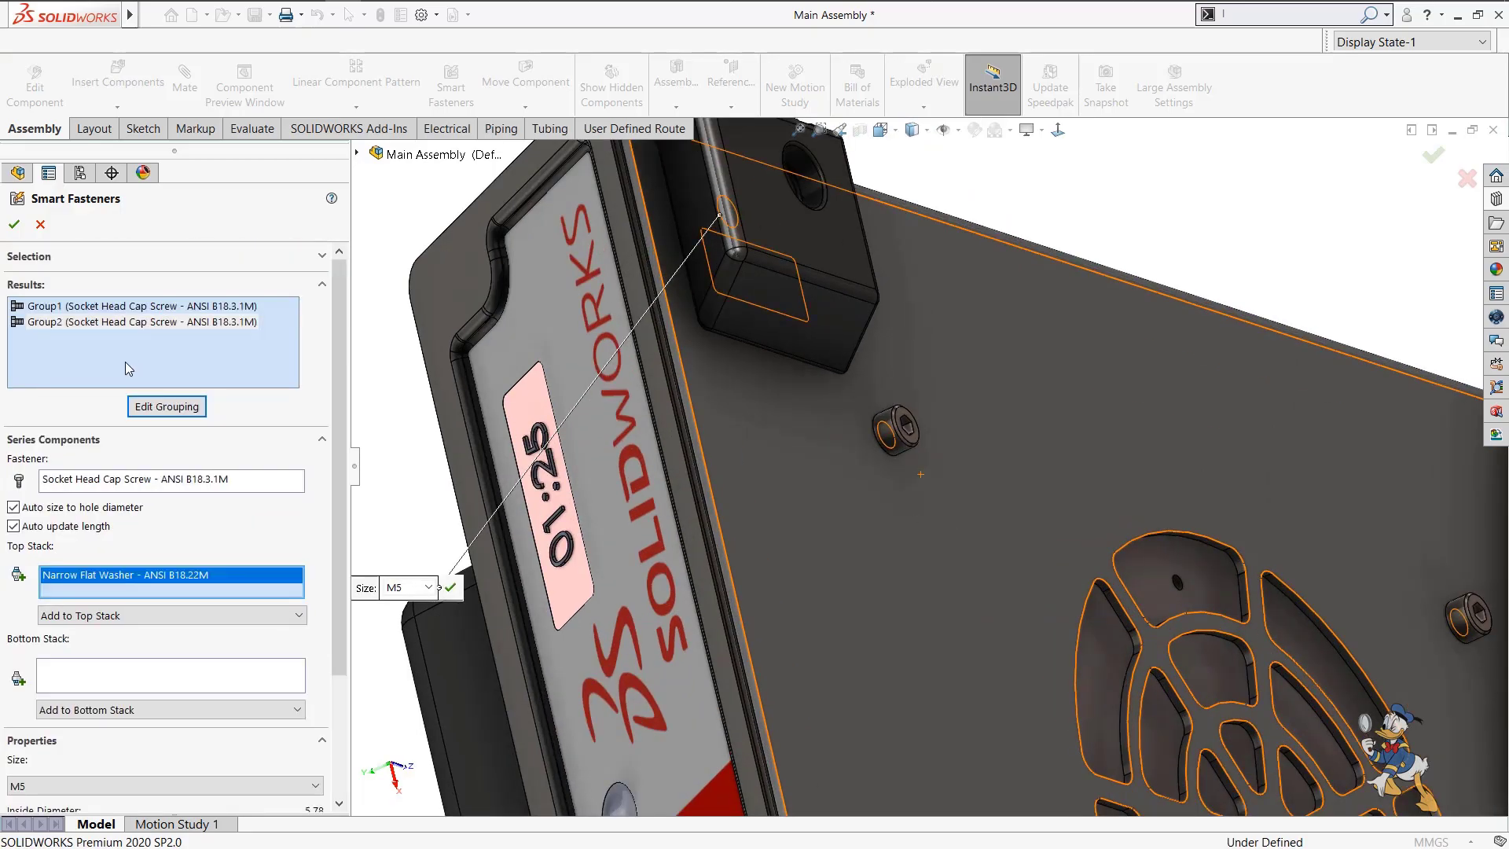
Review the nuts and washers available for the bottom stack of Group1 without adding any.
click(122, 305)
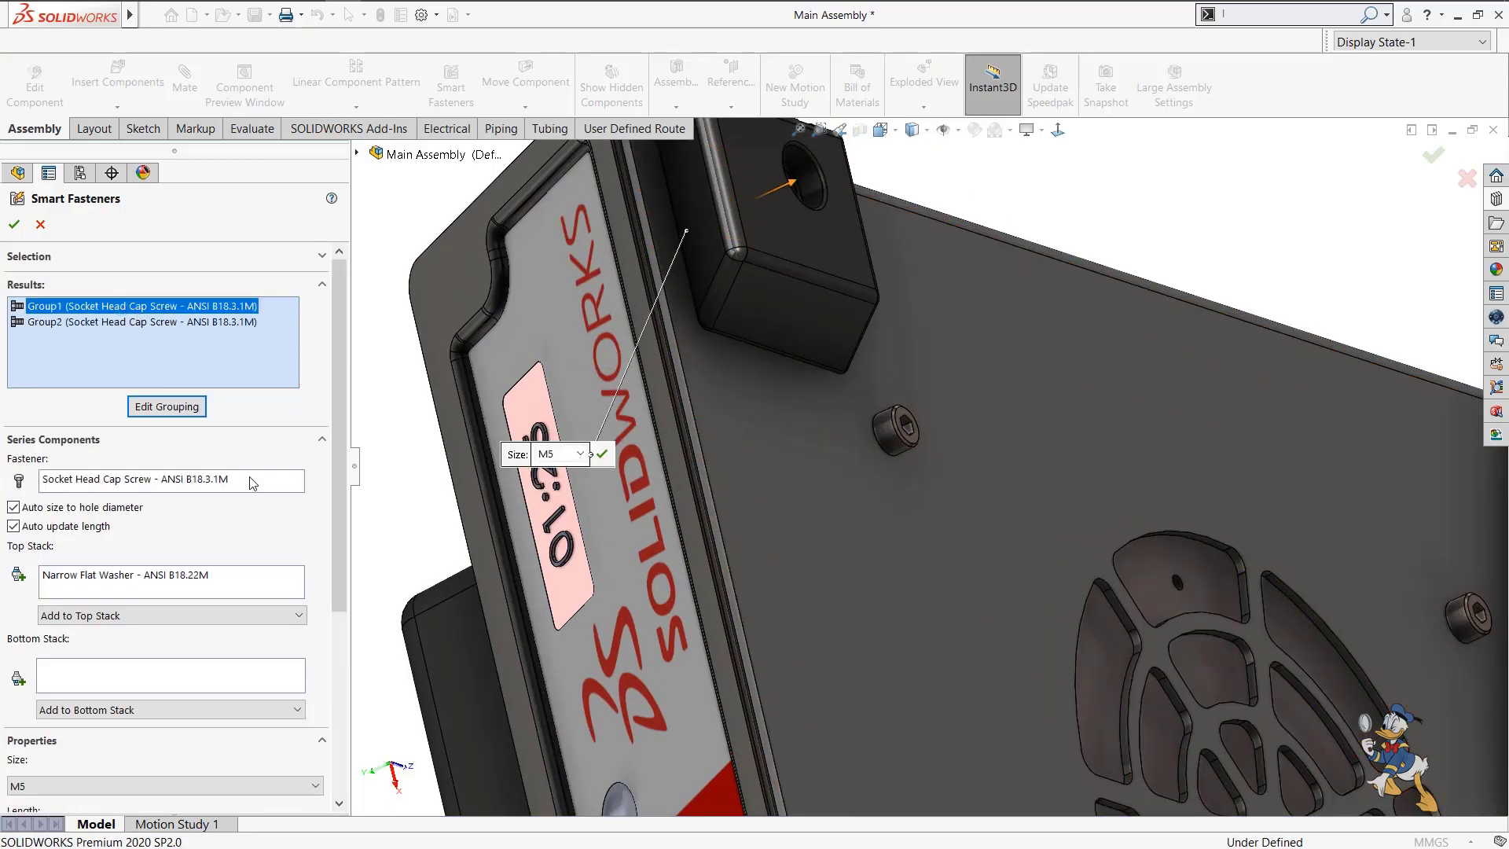
scroll(881, 532, up, 5)
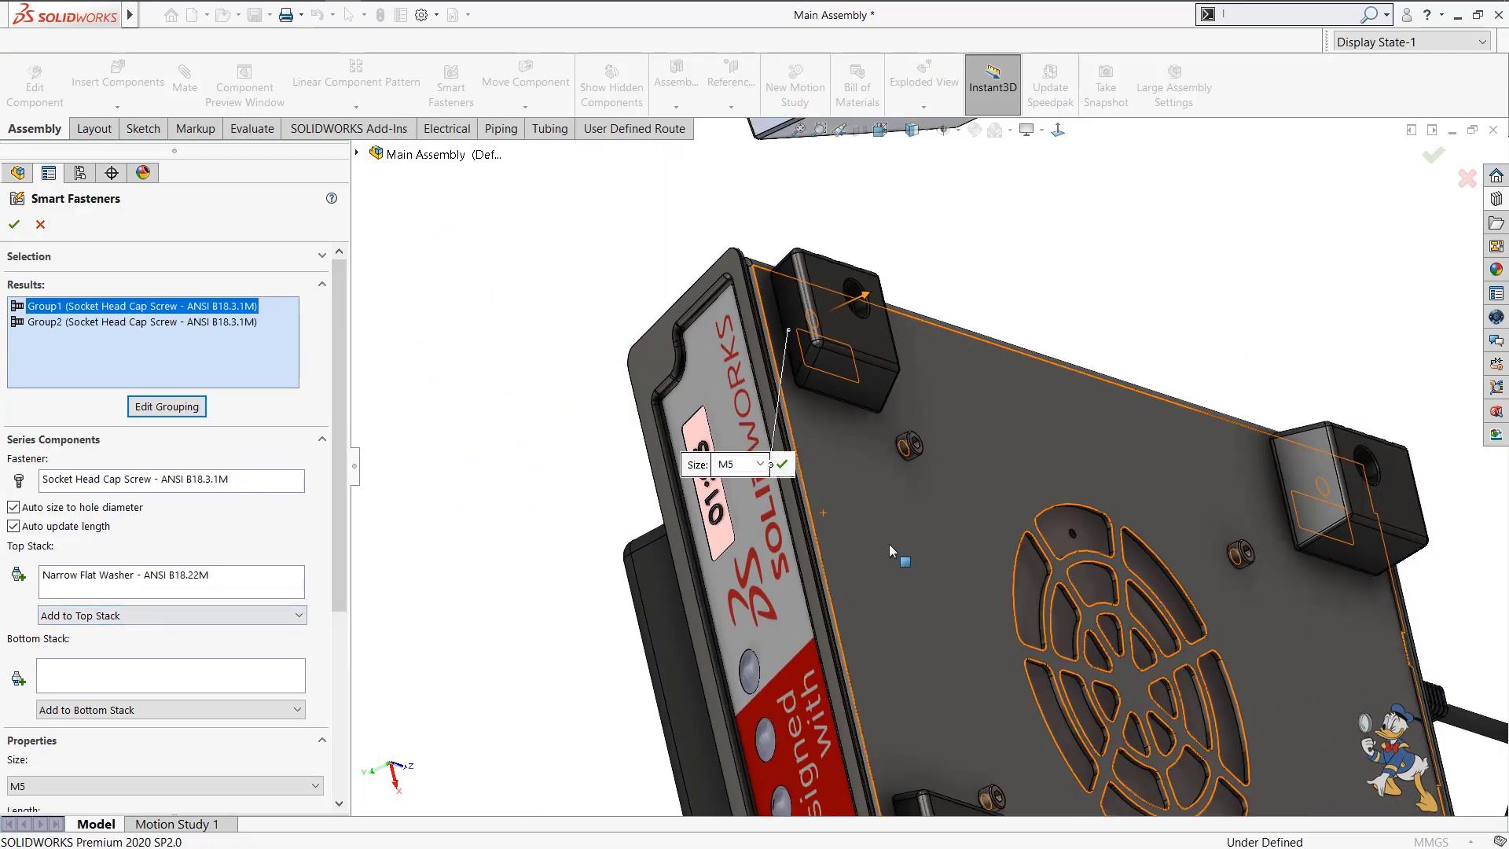
scroll(1014, 653, down, 1)
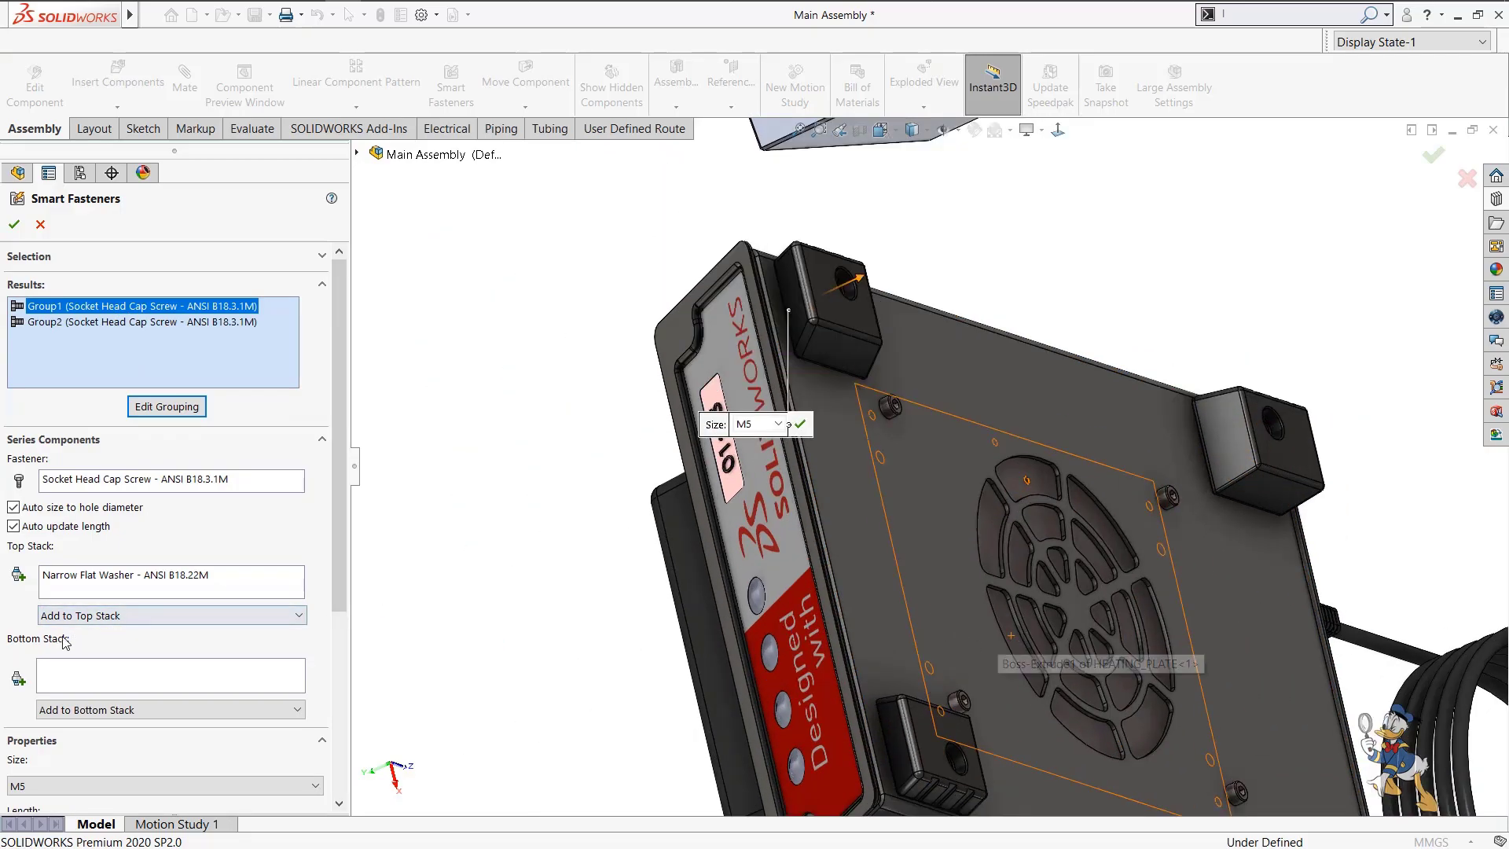
click(118, 710)
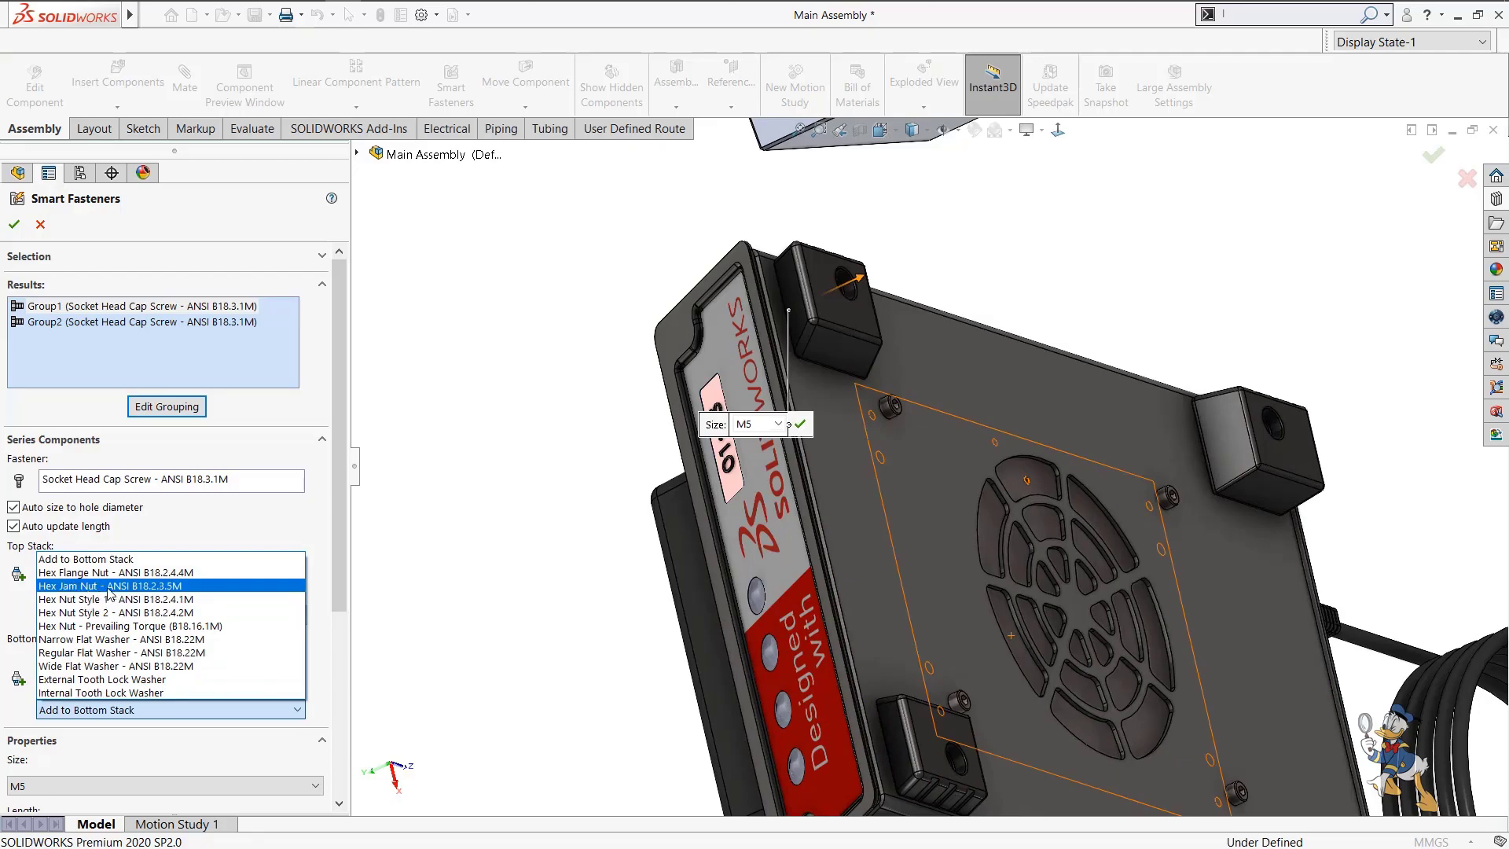
click(114, 541)
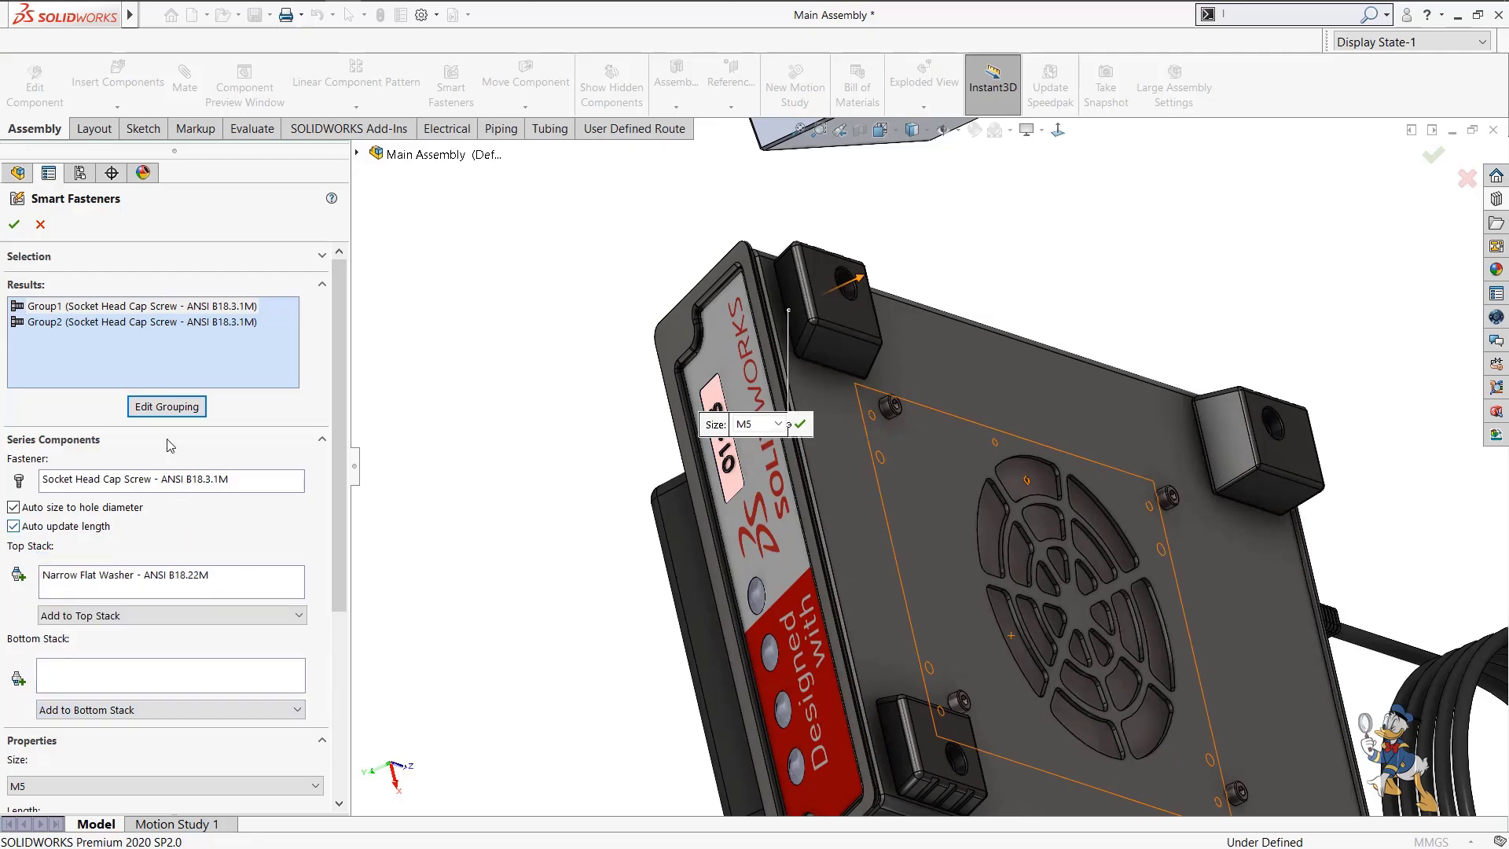
Add a Narrow Flat Washer - ANSI B18.22M to the top stack of the M4 screws in Group2.
click(140, 322)
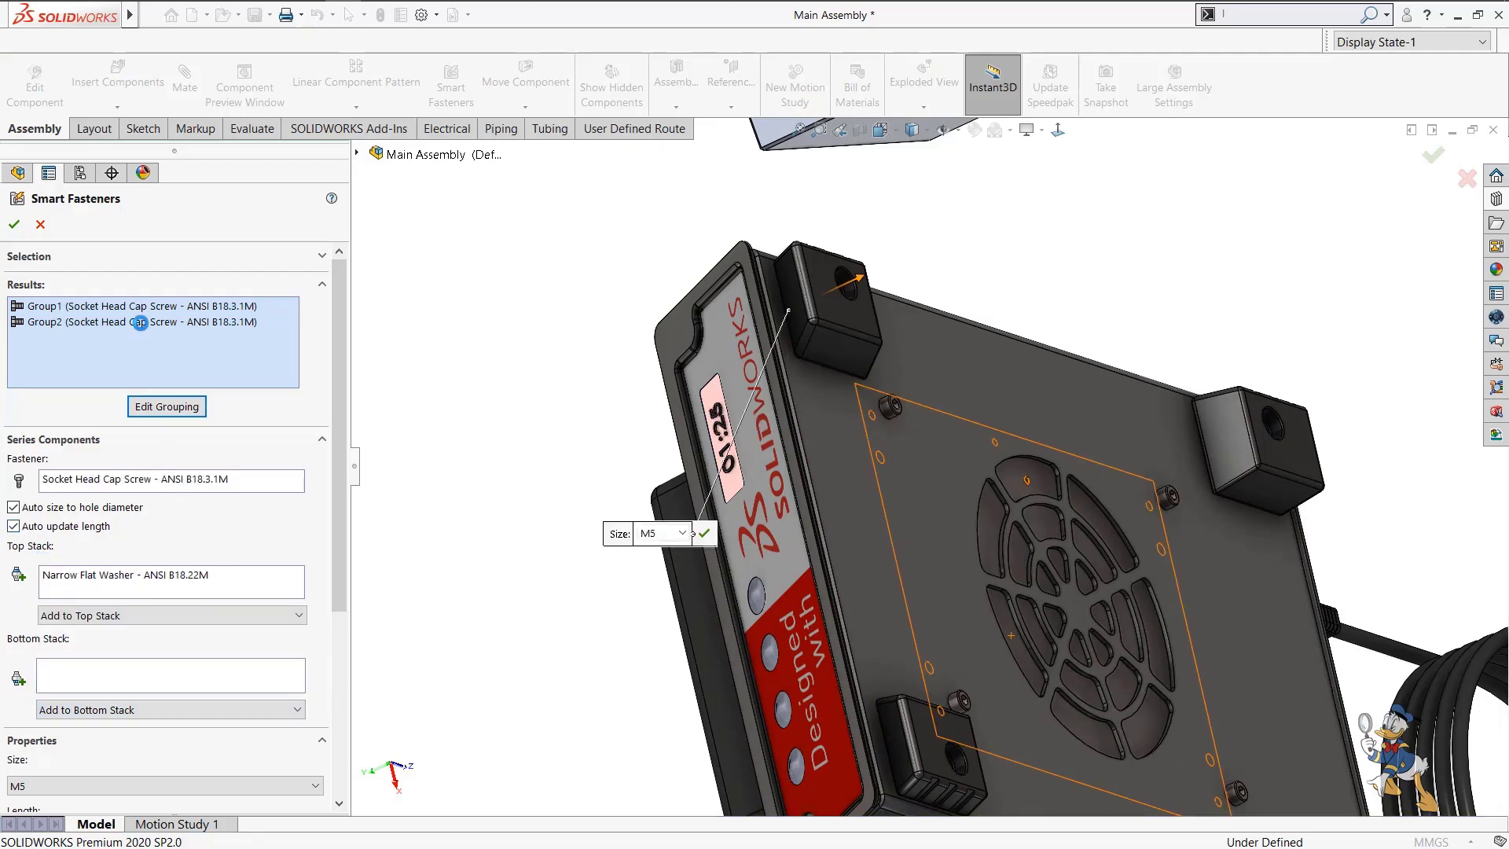
click(122, 615)
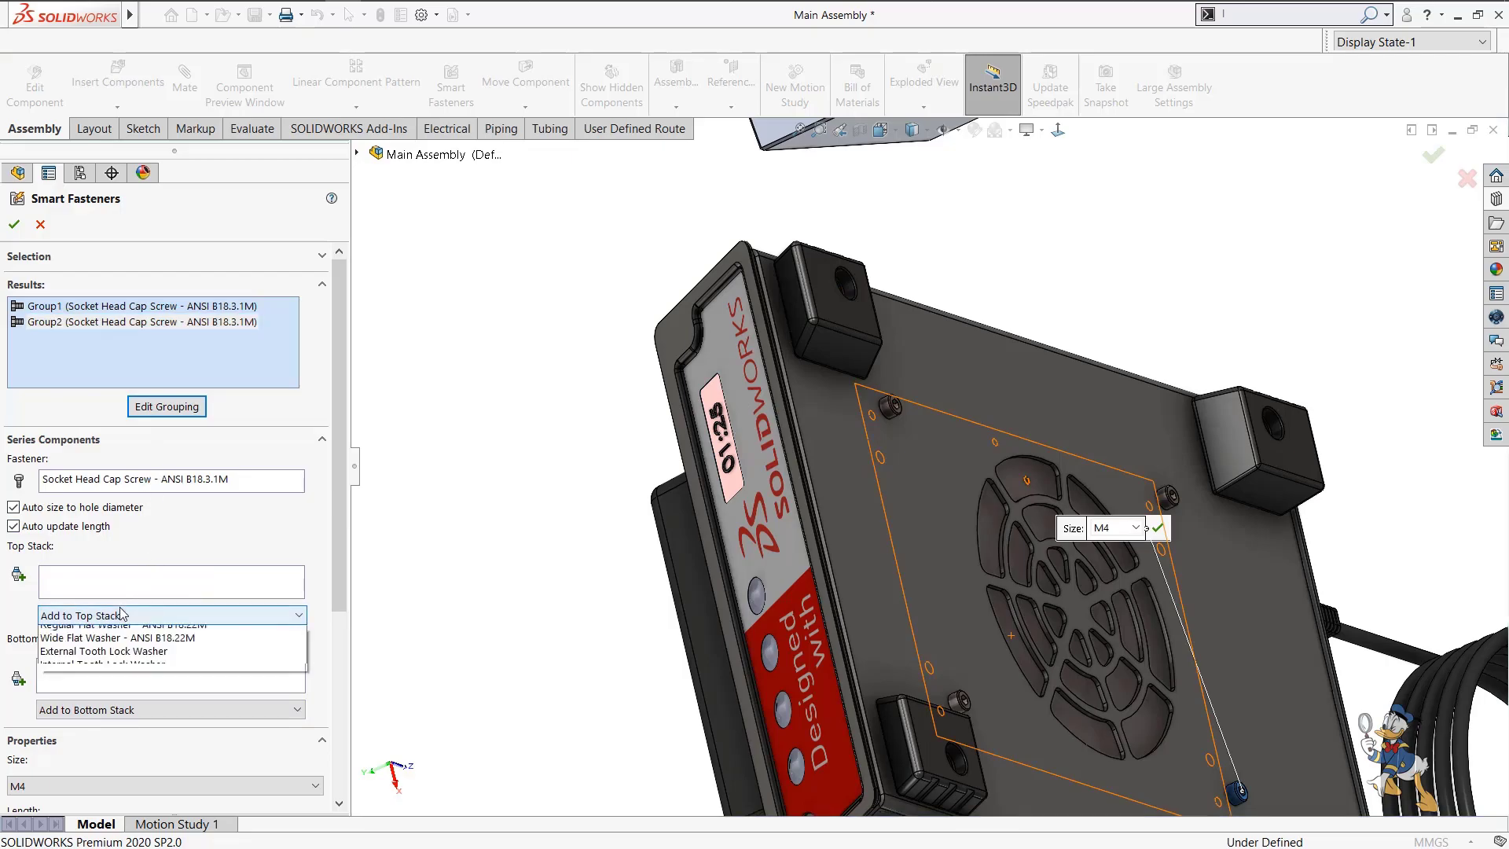
click(100, 648)
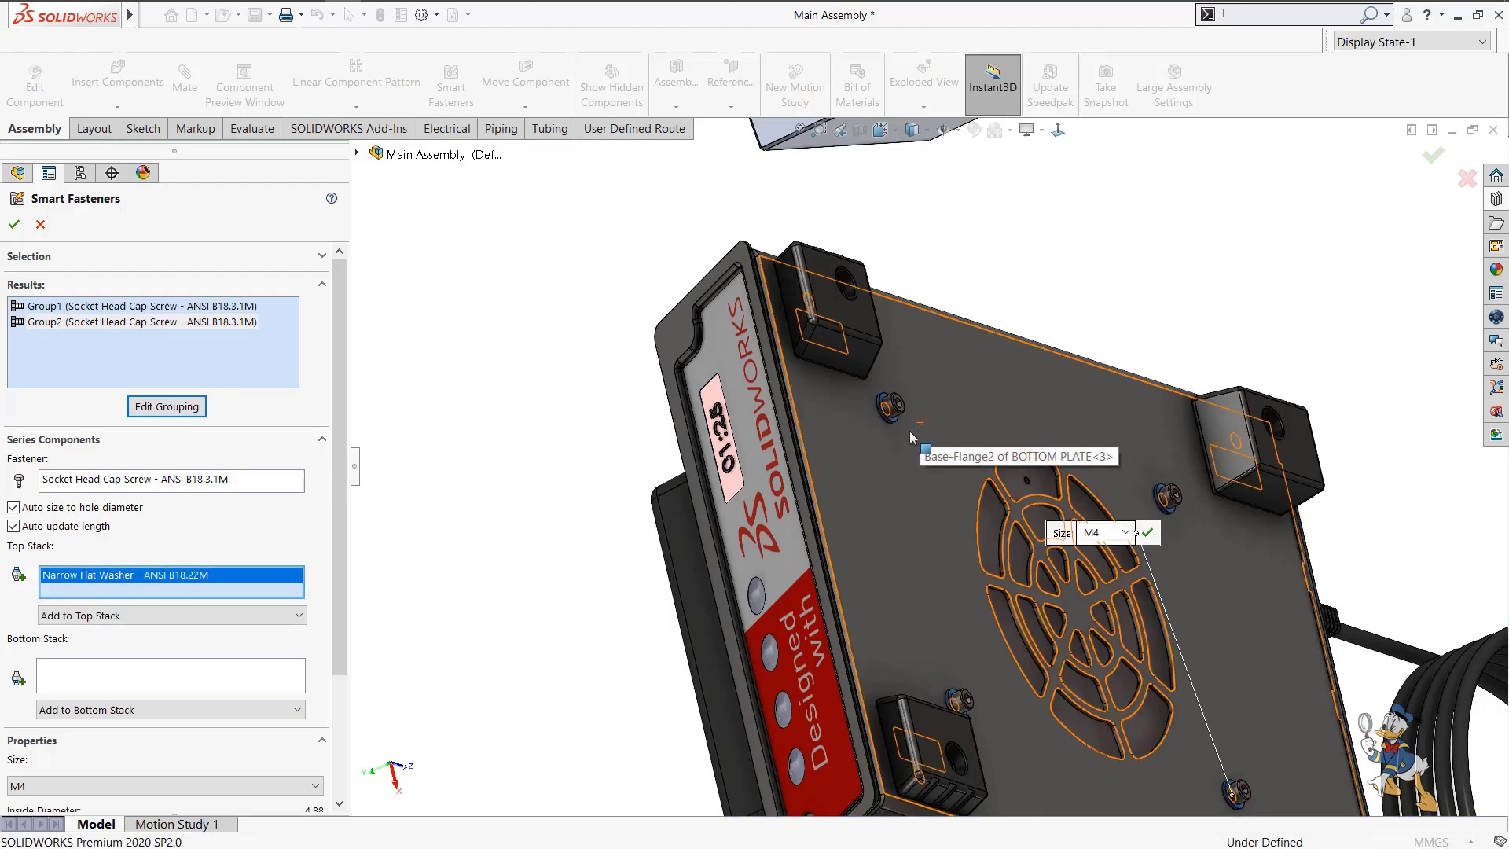
scroll(907, 431, down, 5)
scroll(907, 431, down, 2)
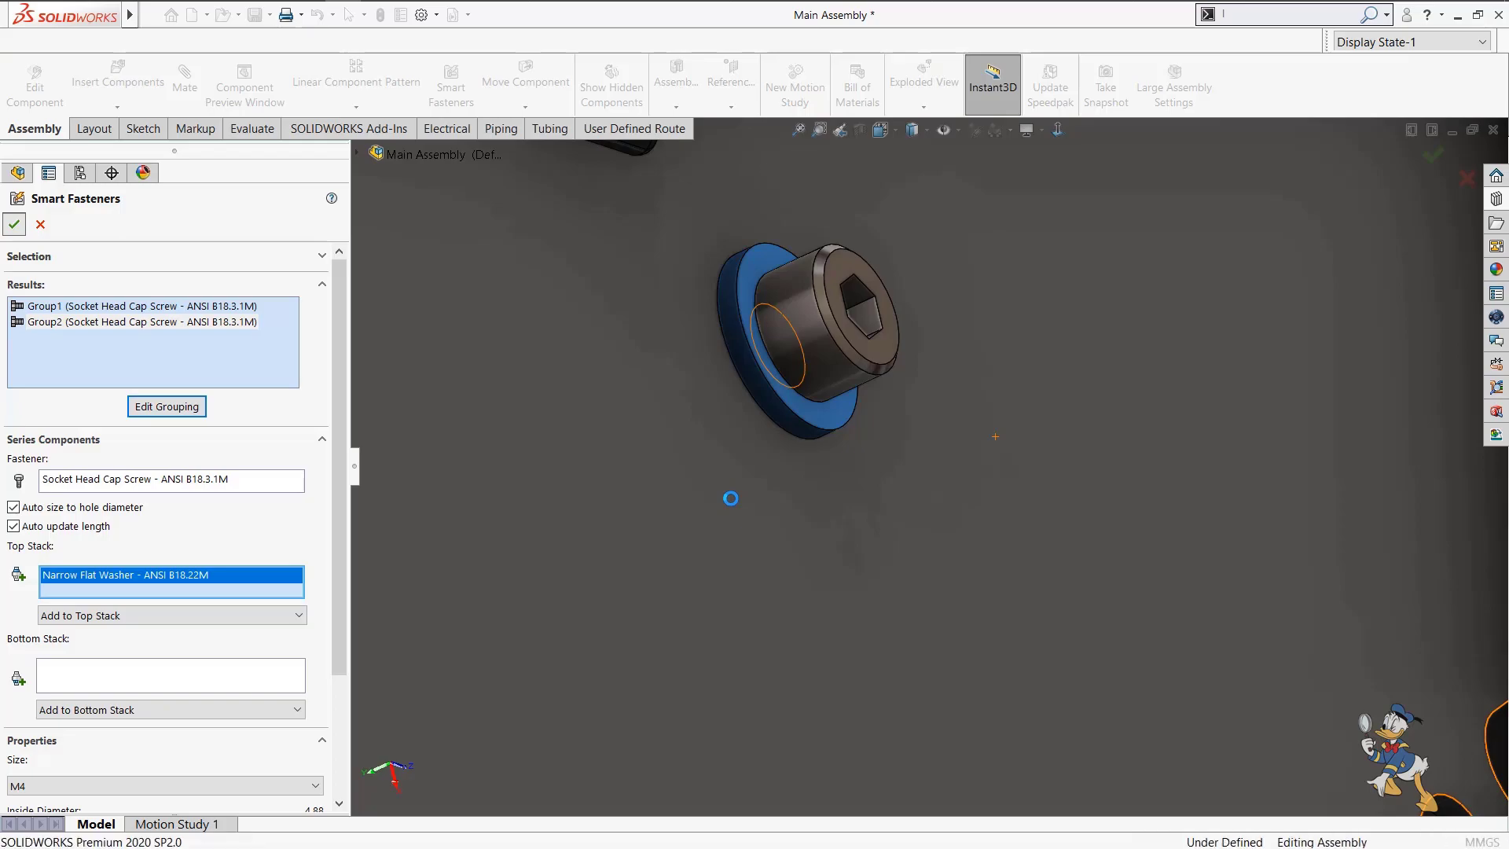
Inspect the washer-fitted screw on the bottom plate and the complete incubator assembly with its accessories.
scroll(730, 499, up, 4)
scroll(948, 525, up, 1)
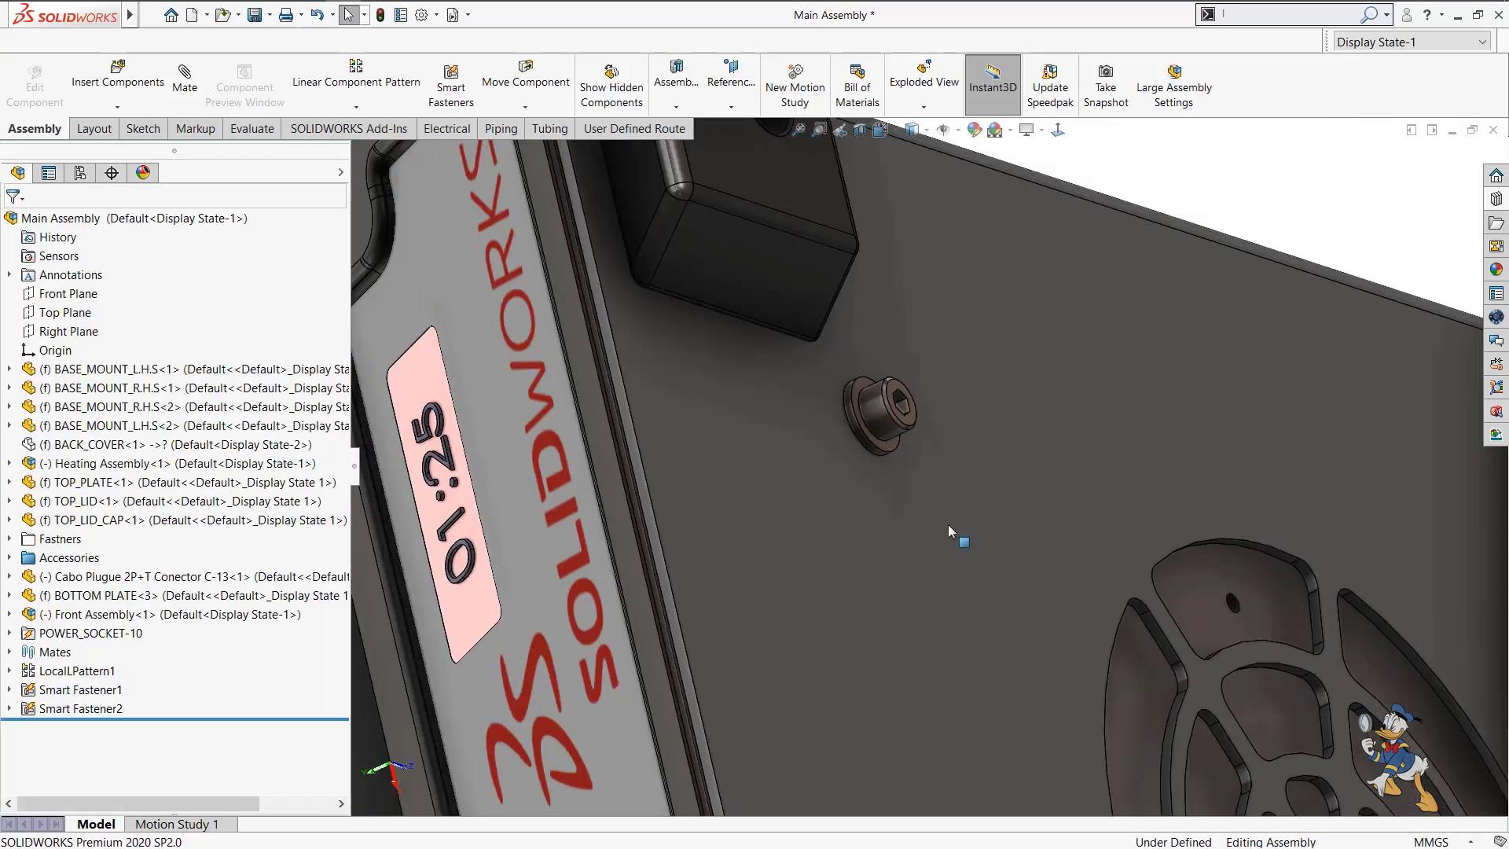
scroll(948, 525, up, 9)
middle_drag(1046, 528, 951, 550)
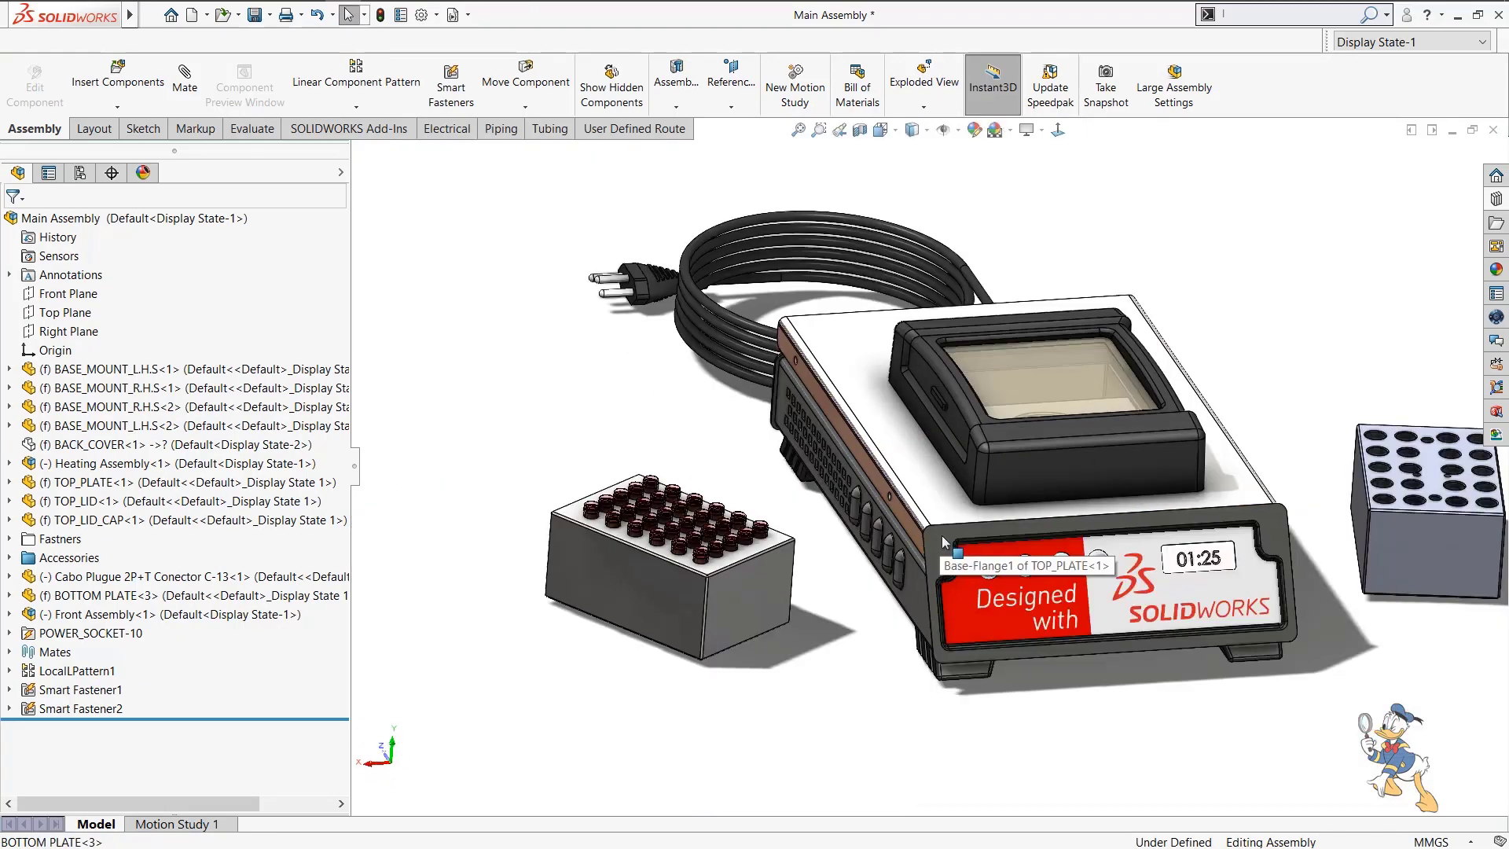
scroll(945, 542, up, 3)
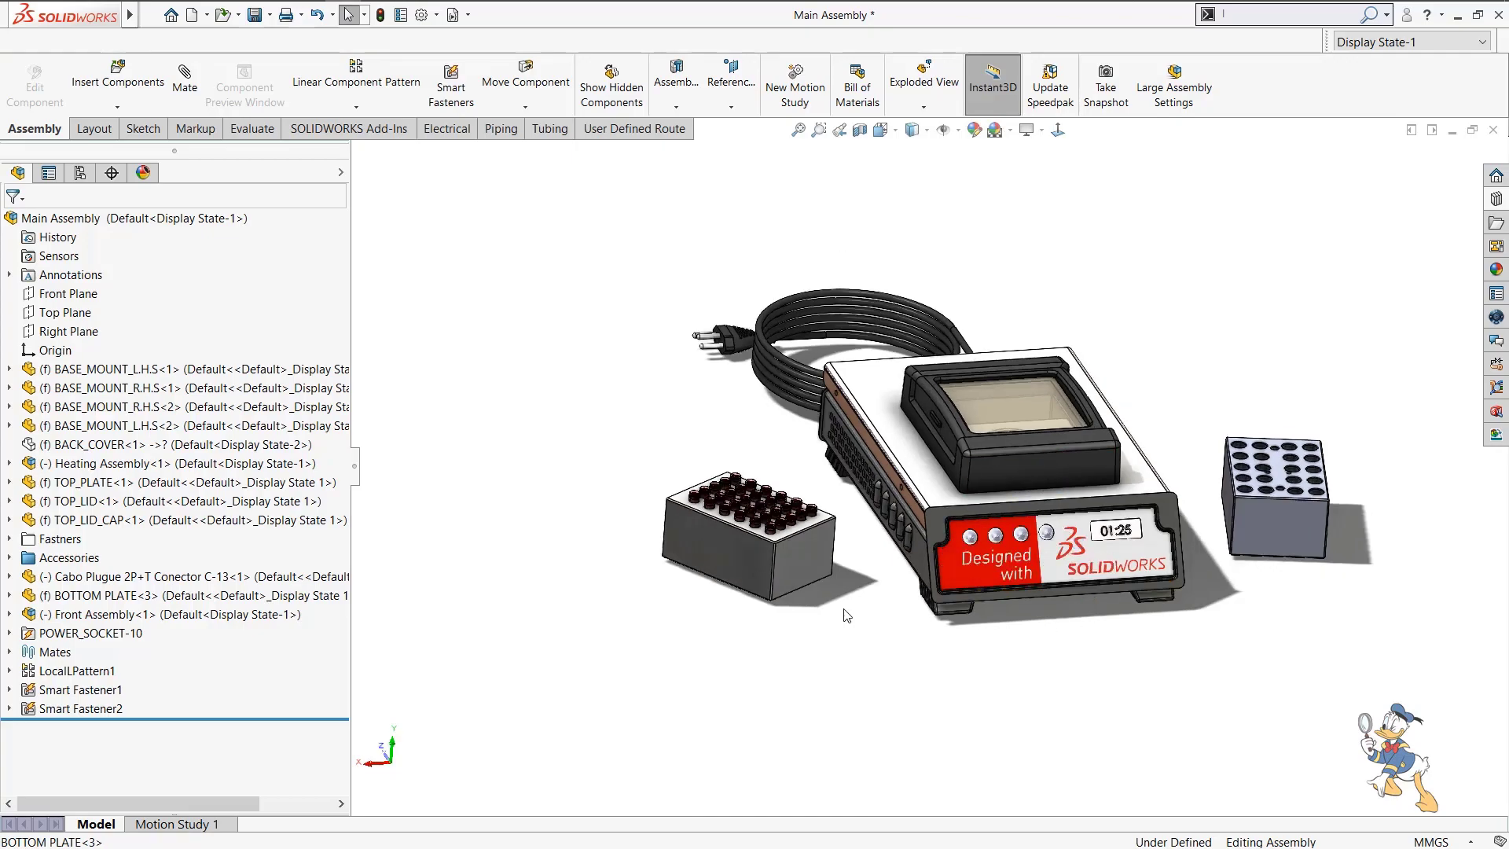
Open the Main Assembly drawing that contains the exploded view, item balloons and bill of materials.
click(207, 15)
click(211, 56)
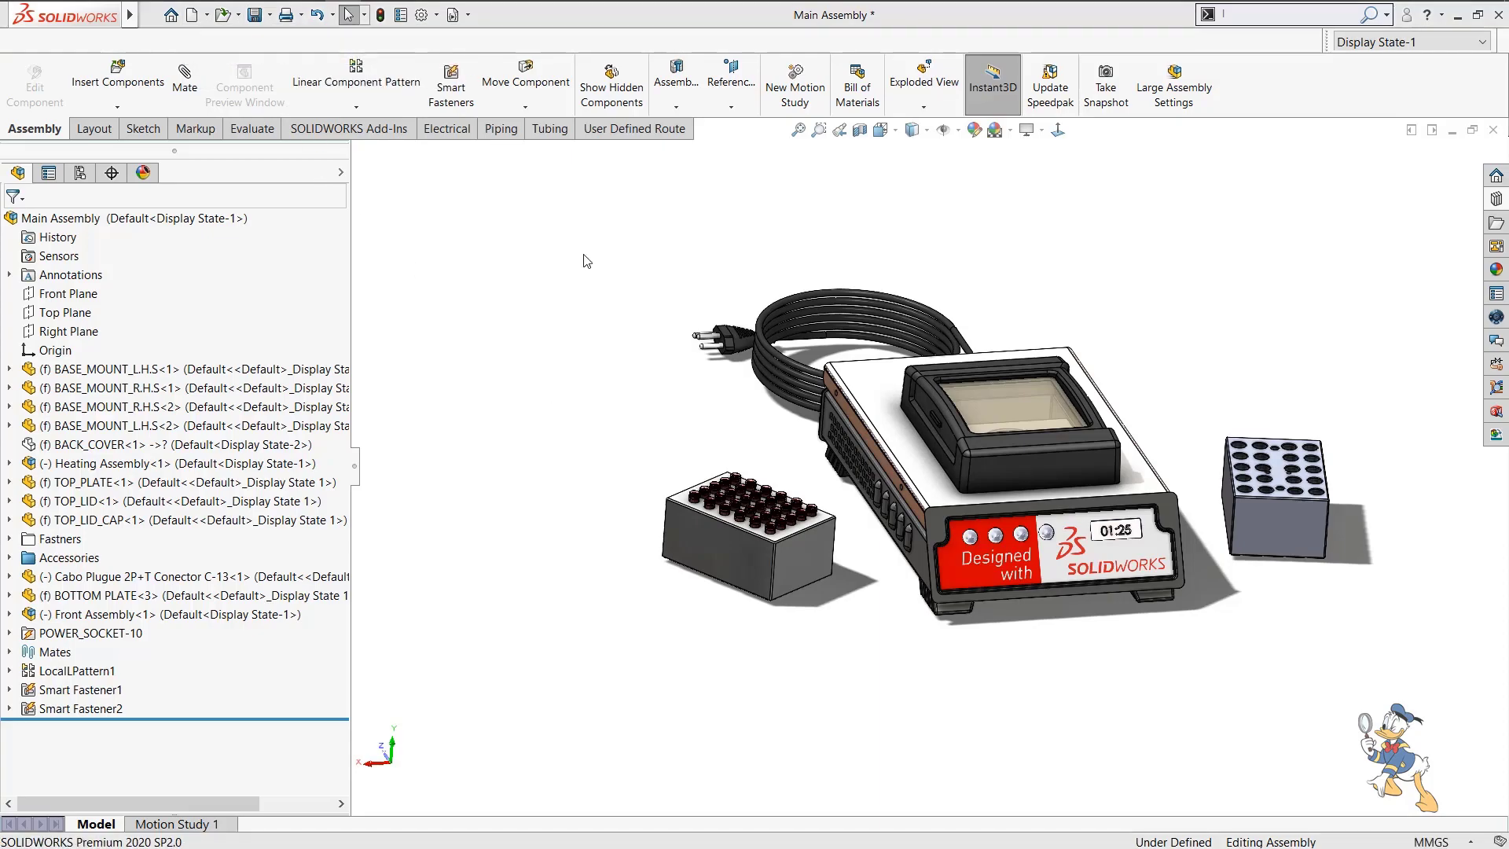
click(800, 436)
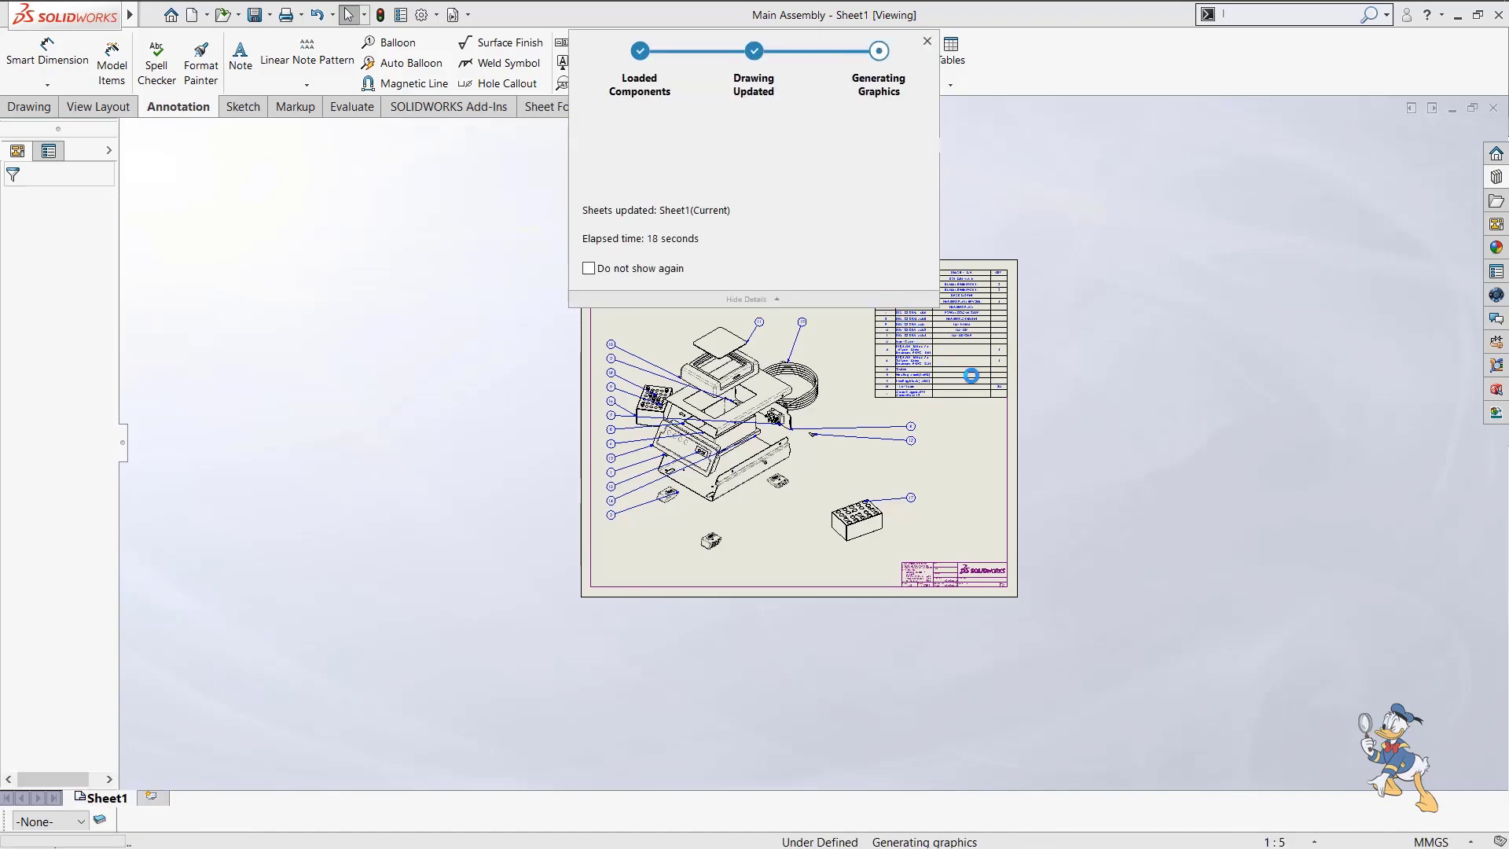
key(alt+Tab)
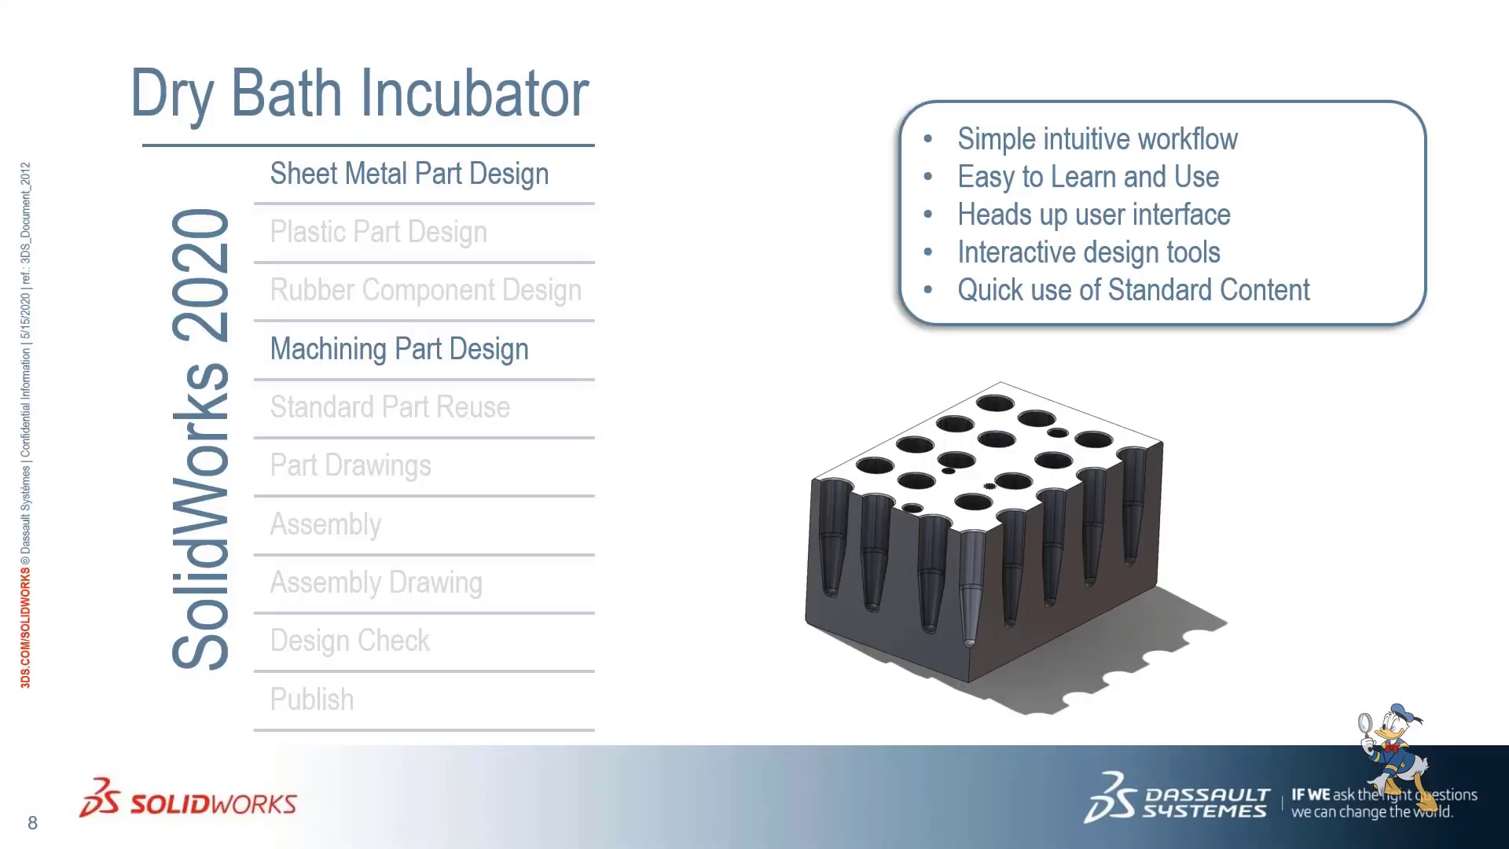
click(705, 578)
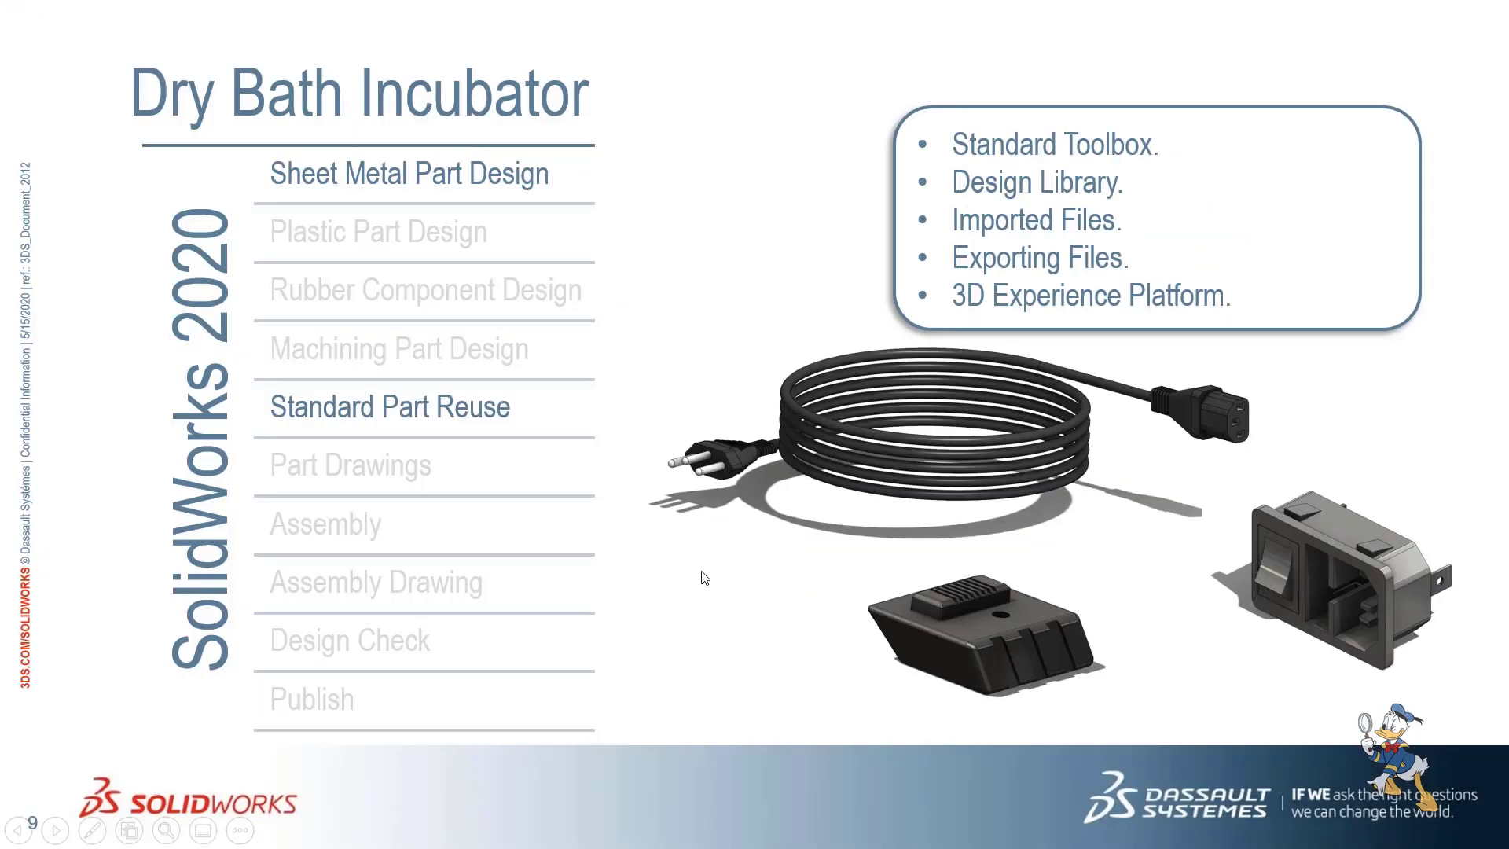
click(705, 578)
key(Left)
key(Right)
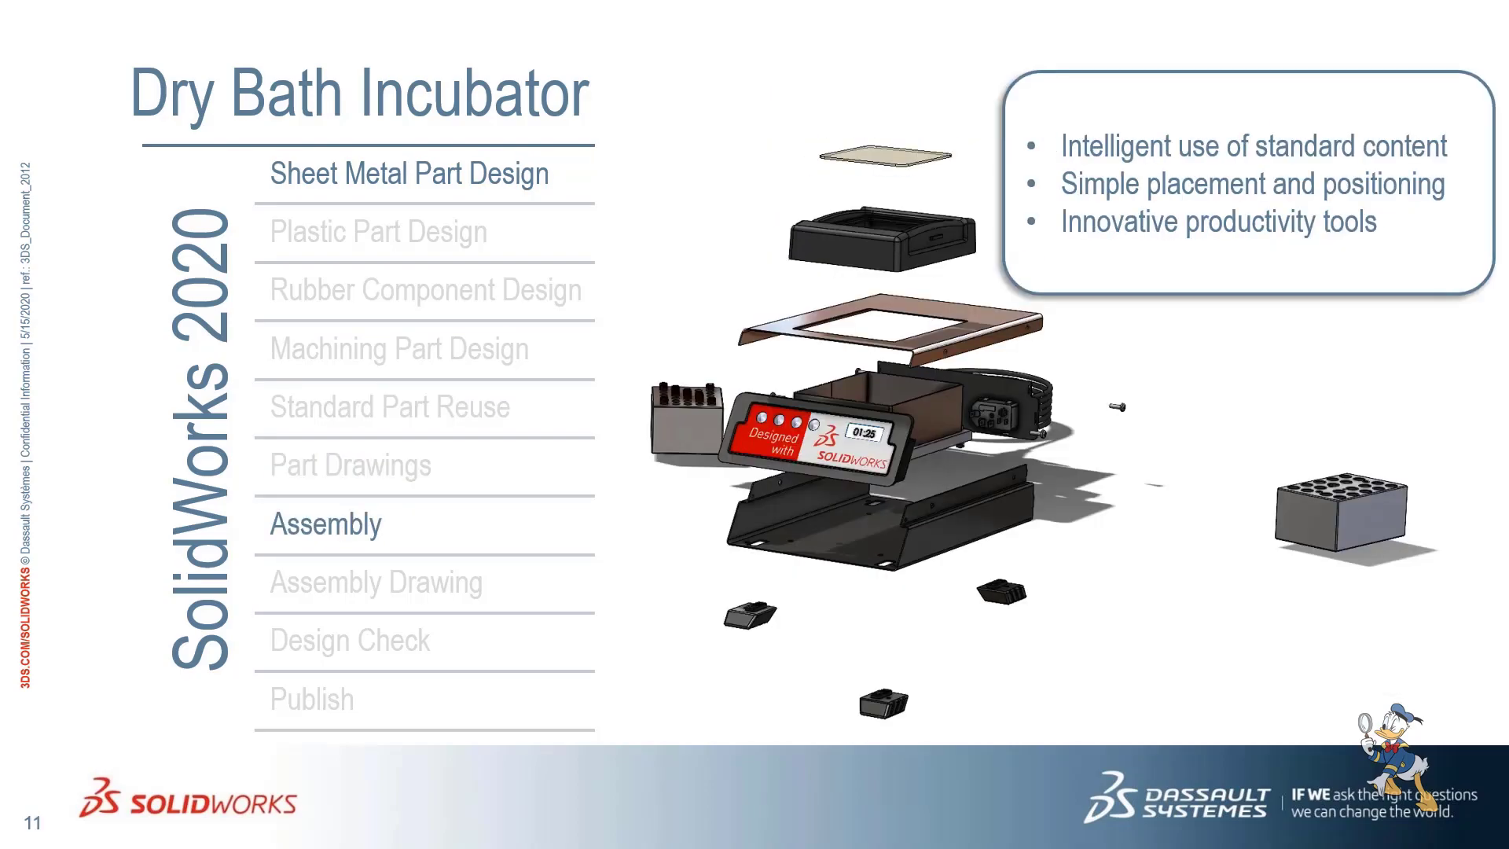
key(Right)
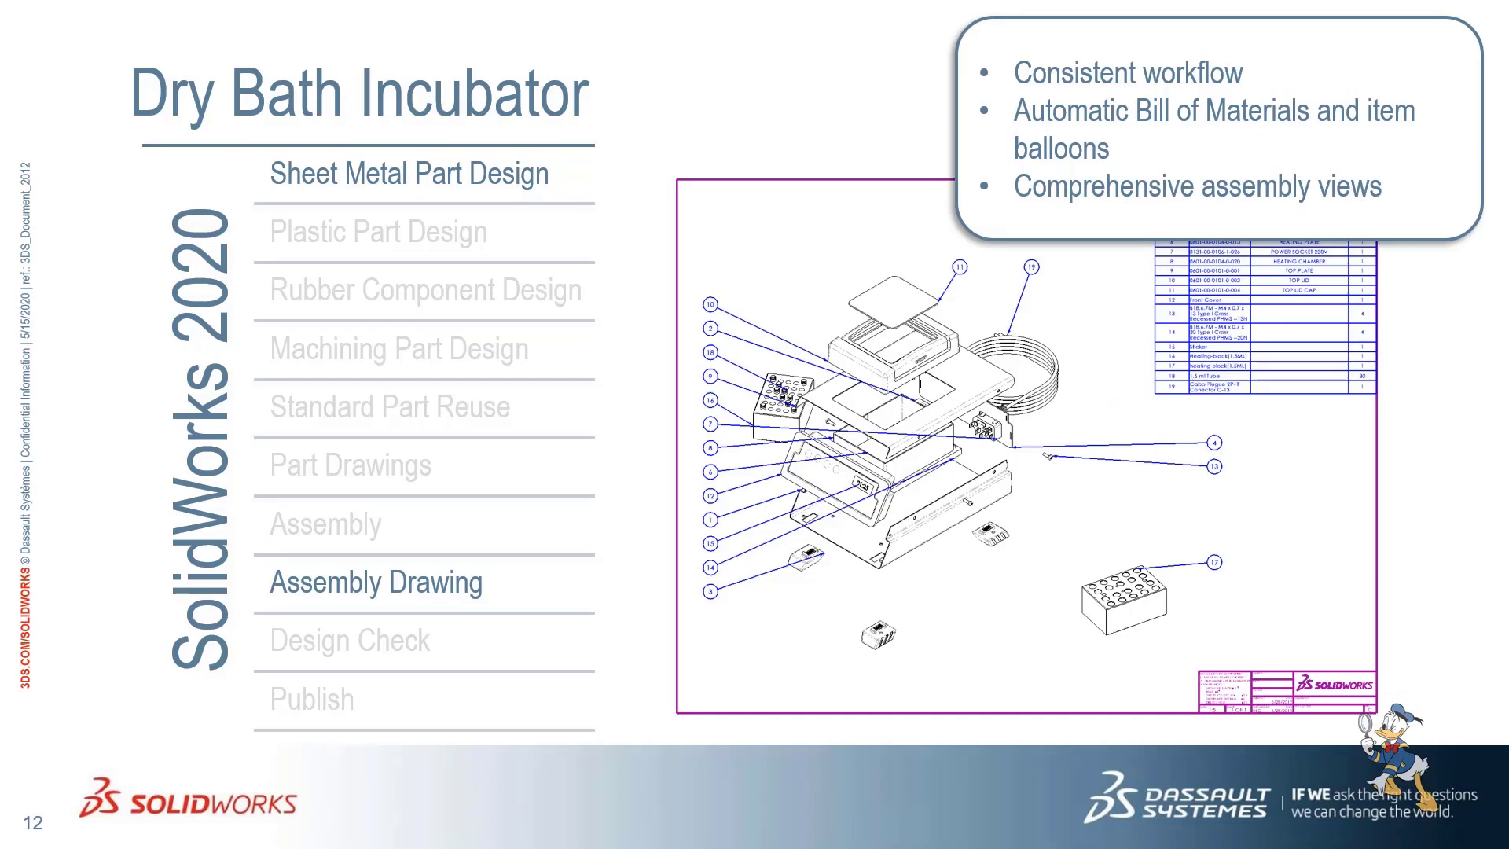
Switch back to SOLIDWORKS and calculate Interference Detection for the whole Main Assembly.
key(alt+Tab)
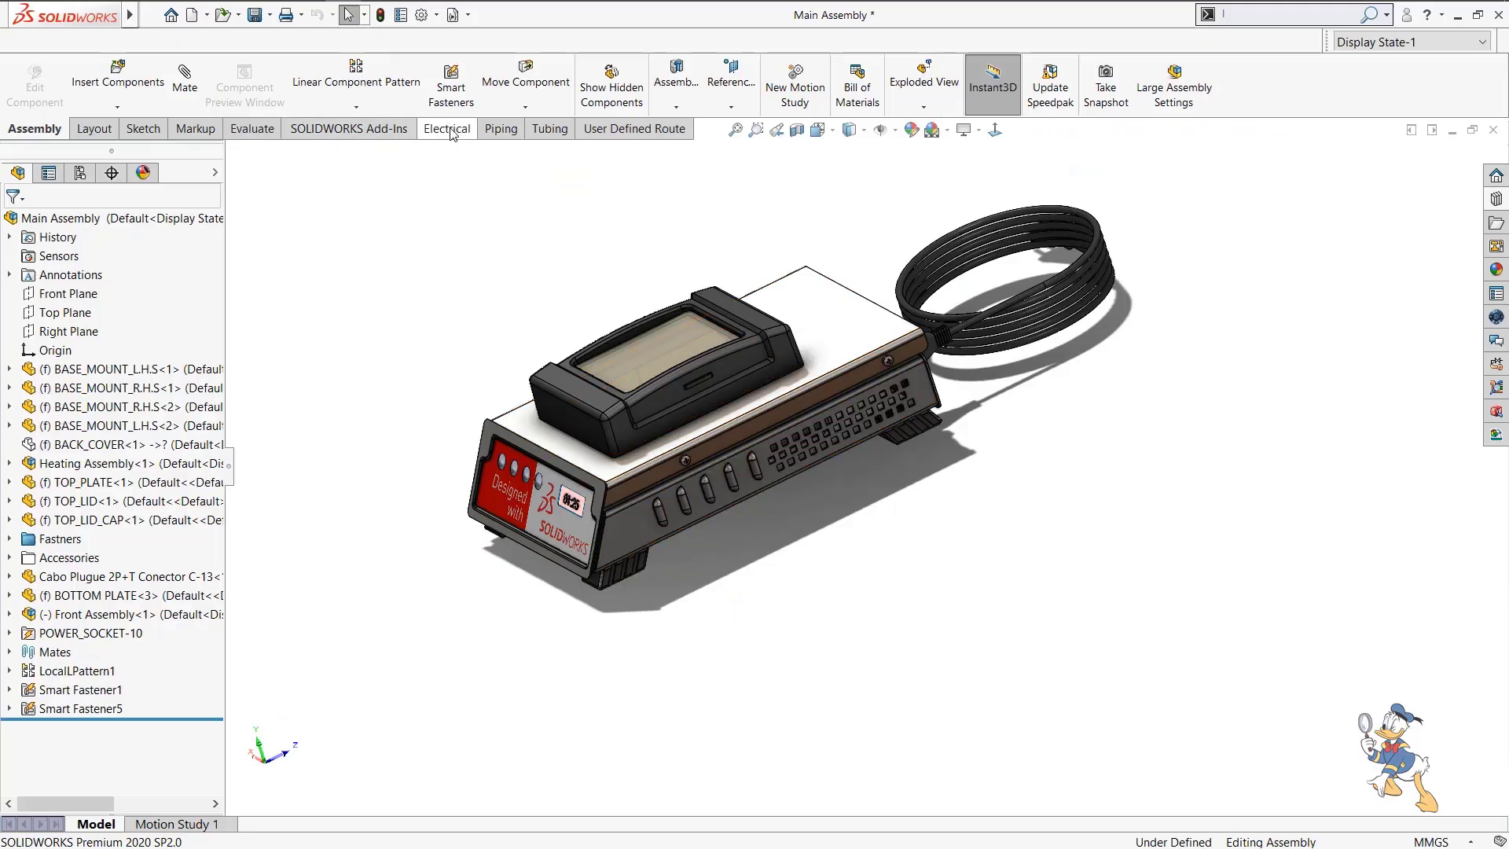
click(251, 129)
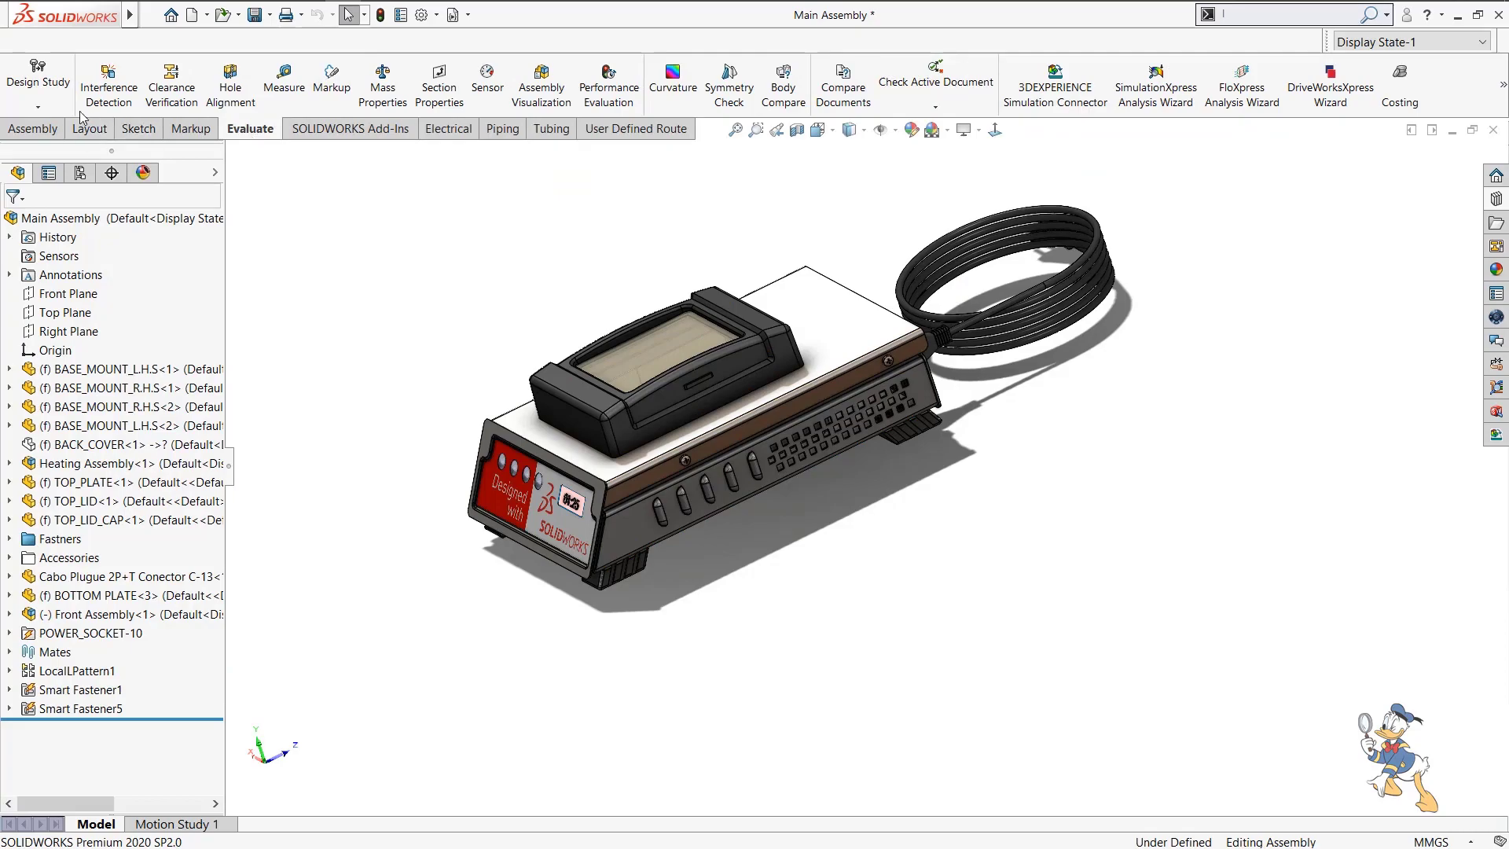
click(109, 88)
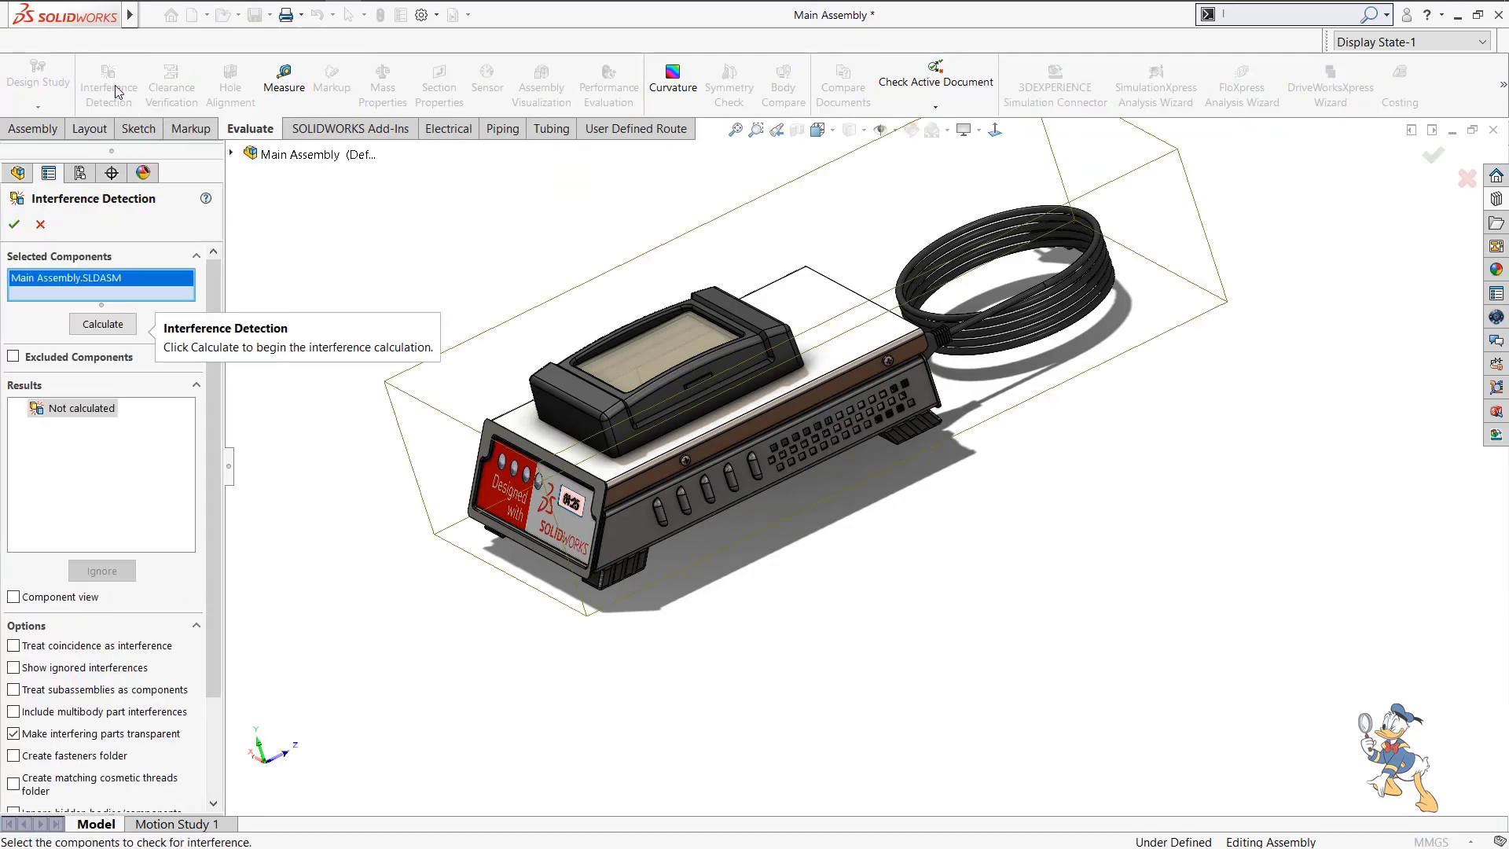
click(124, 325)
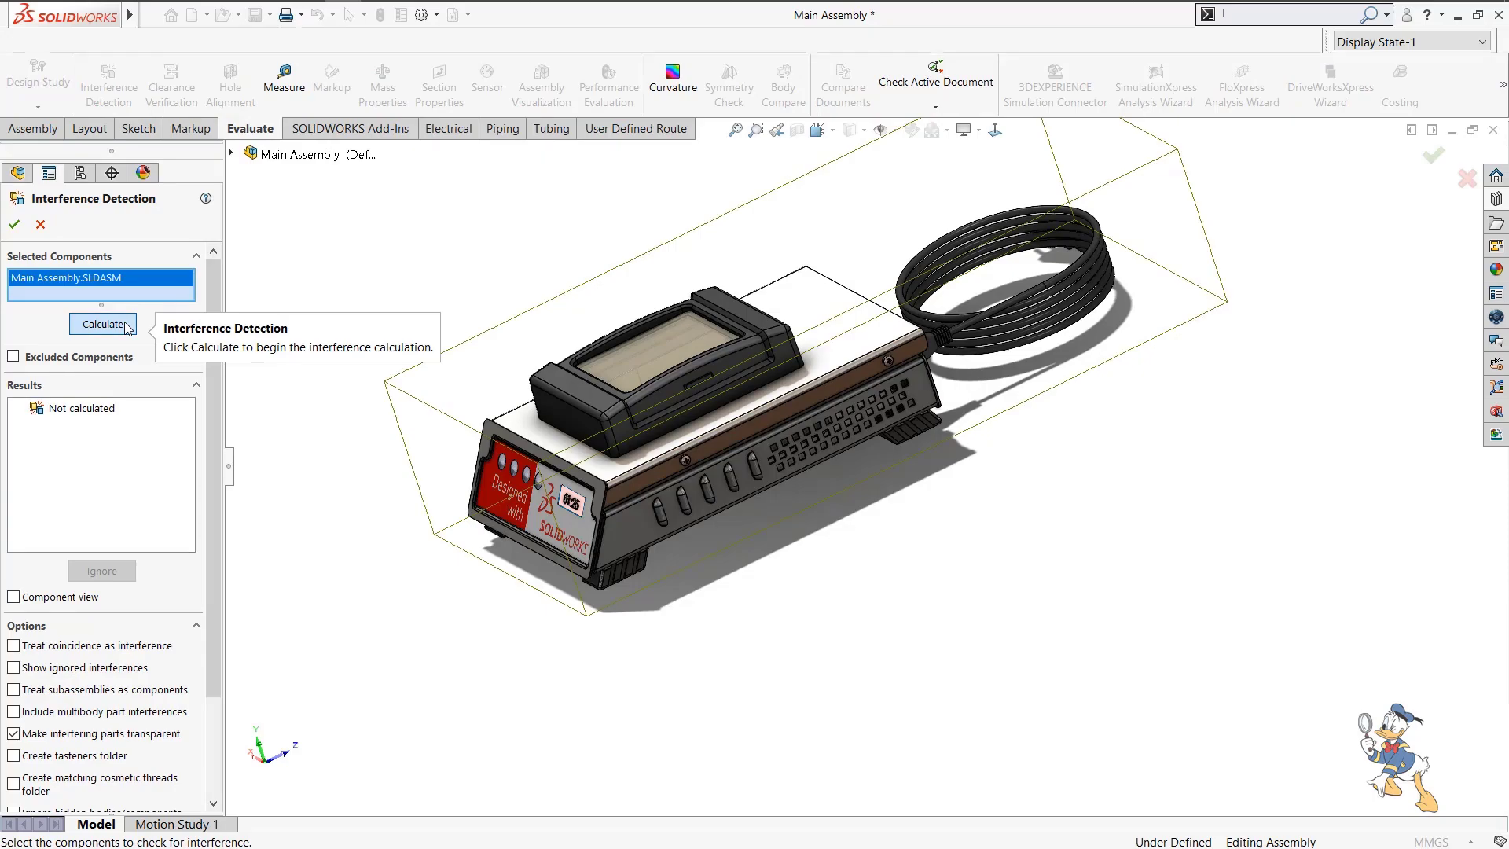
click(125, 325)
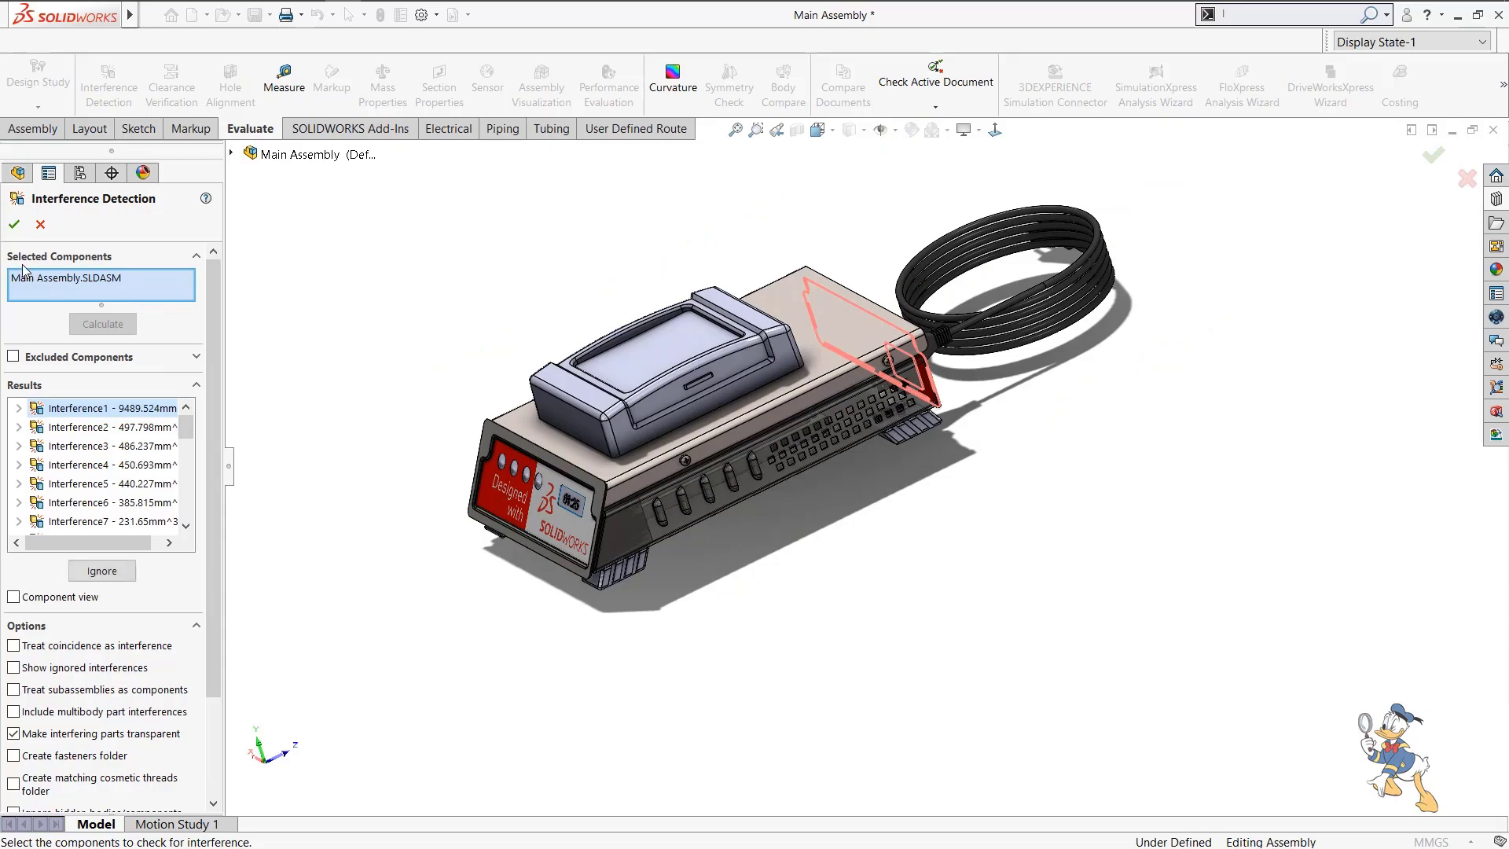
Examine the Interference1 region up close at the rear end of the incubator housing.
scroll(664, 625, down, 3)
middle_drag(975, 440, 961, 306)
scroll(961, 306, down, 5)
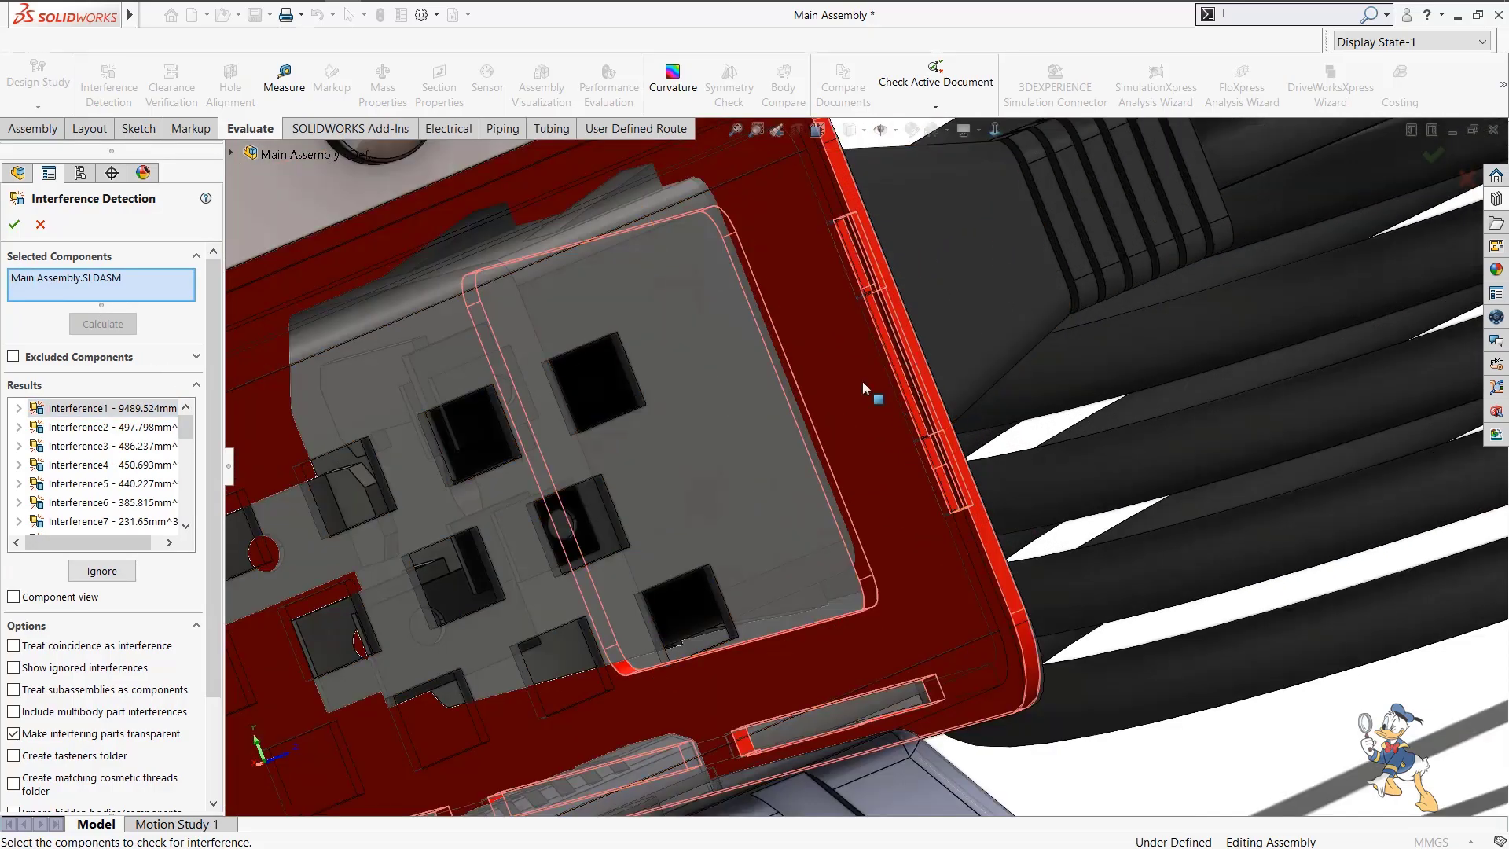
scroll(869, 391, down, 3)
scroll(822, 483, up, 5)
Select Interference2 in the results and examine it from below at the base mount.
click(96, 428)
scroll(393, 658, up, 4)
middle_drag(761, 758, 555, 572)
scroll(623, 624, down, 5)
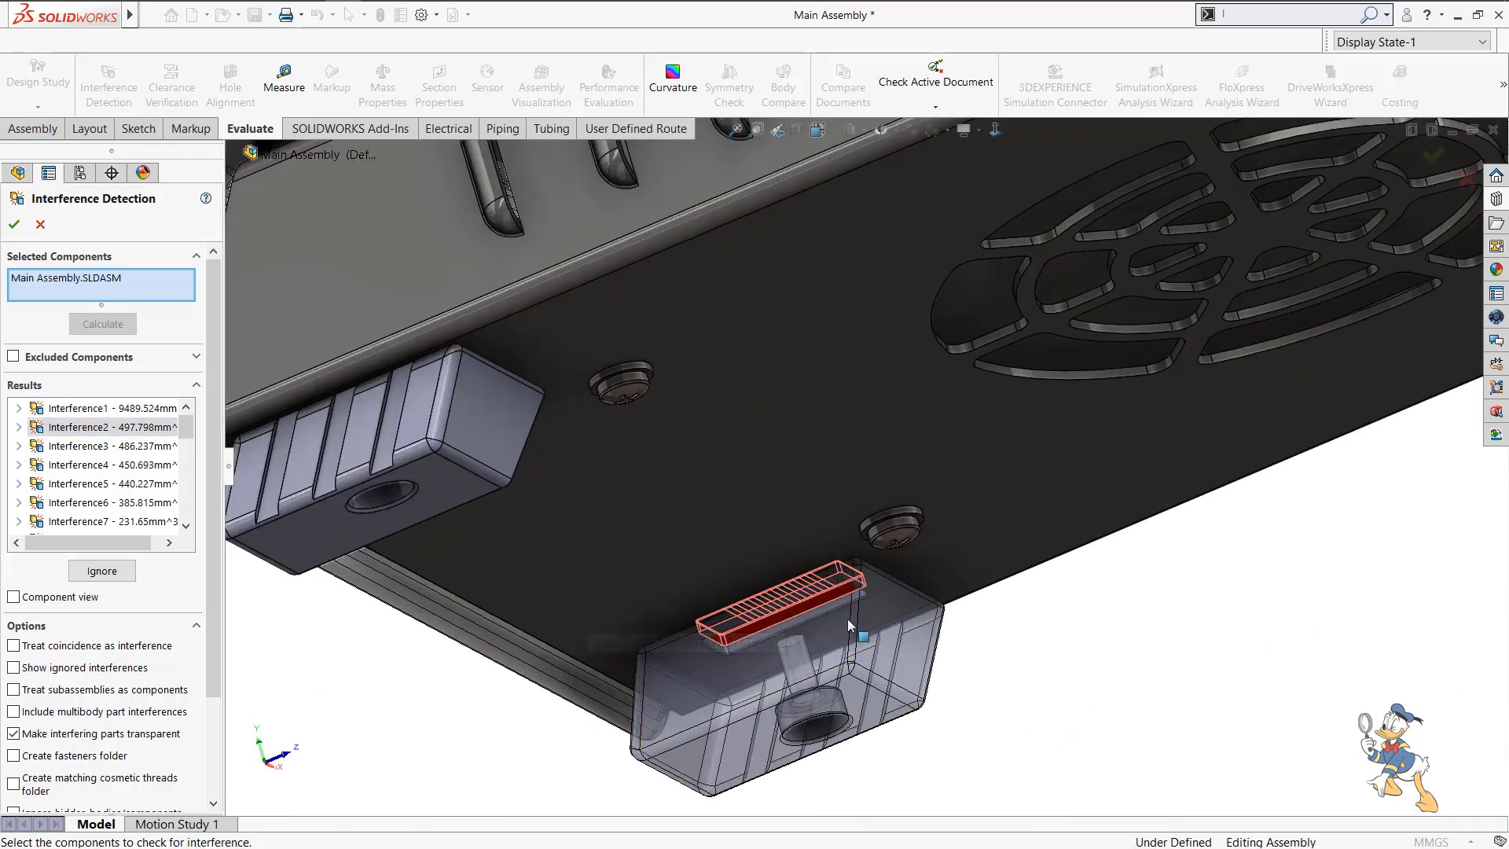
Examine Interference3 beside the power cable connector, and close Interference Detection.
click(85, 446)
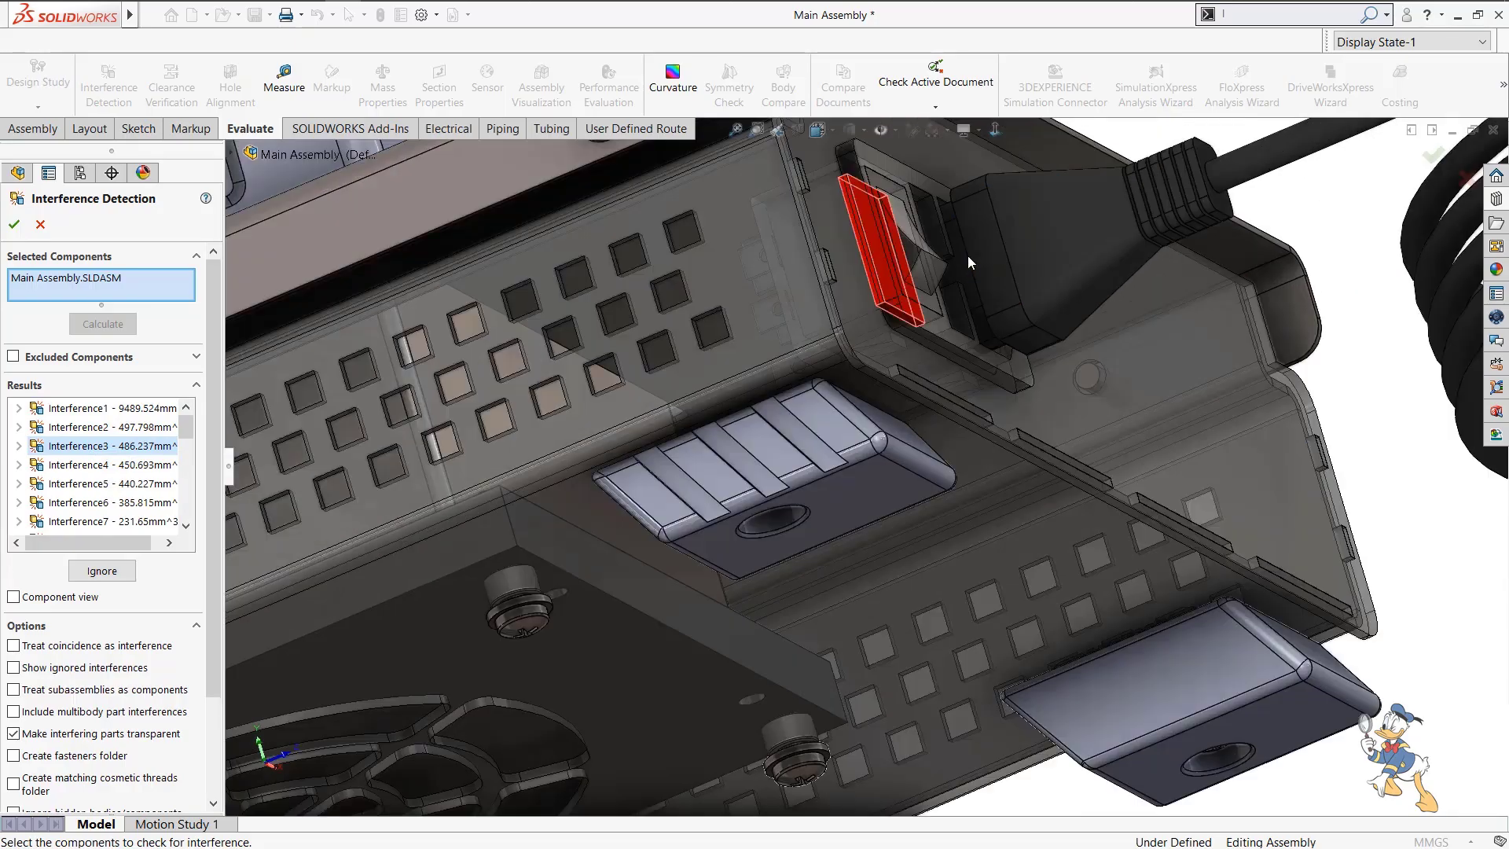
middle_drag(968, 257, 980, 479)
scroll(980, 479, up, 4)
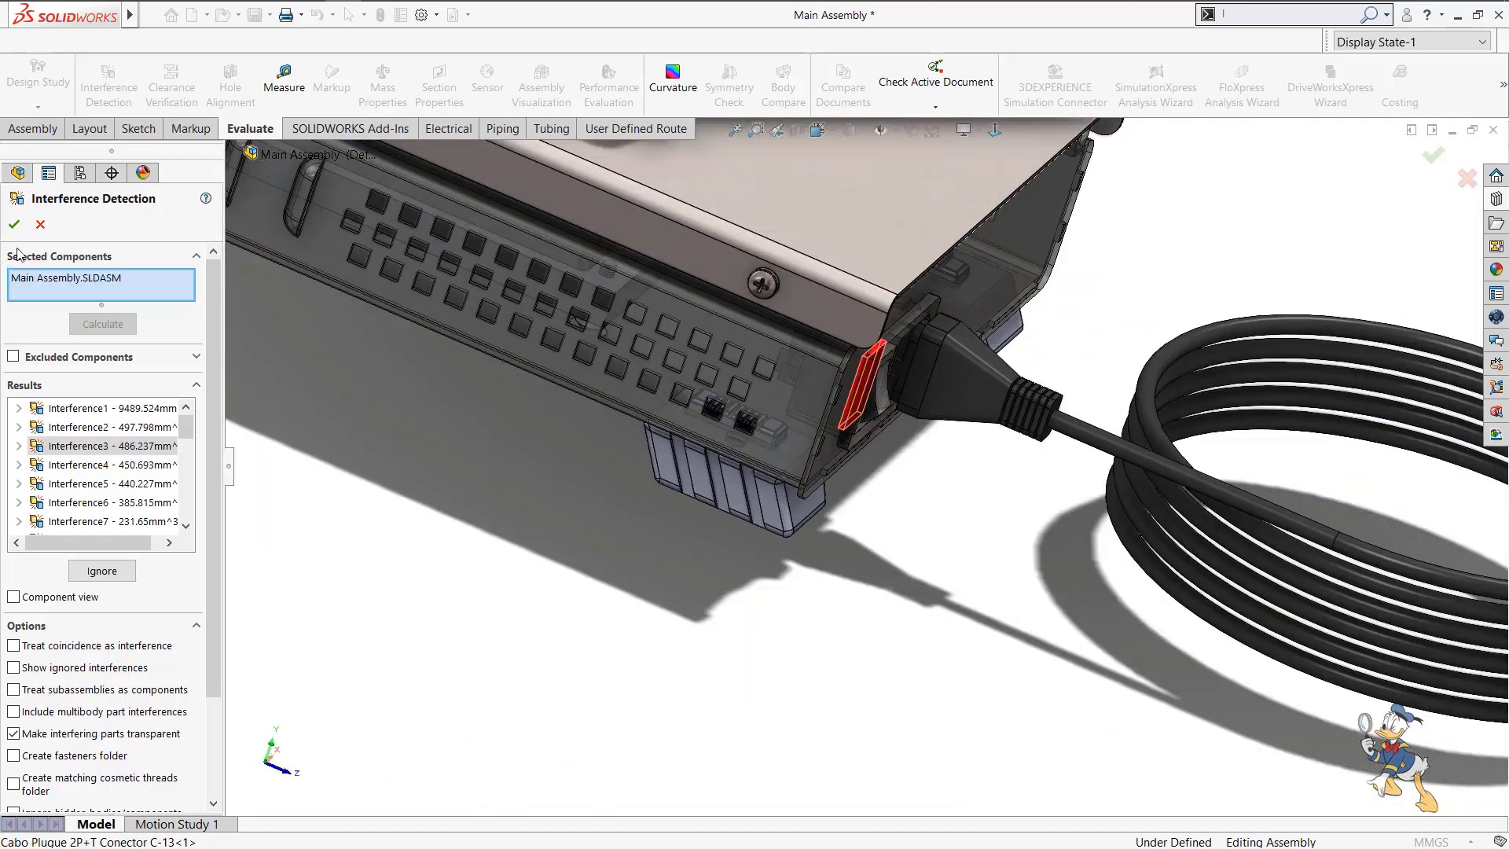
click(47, 228)
scroll(609, 437, up, 5)
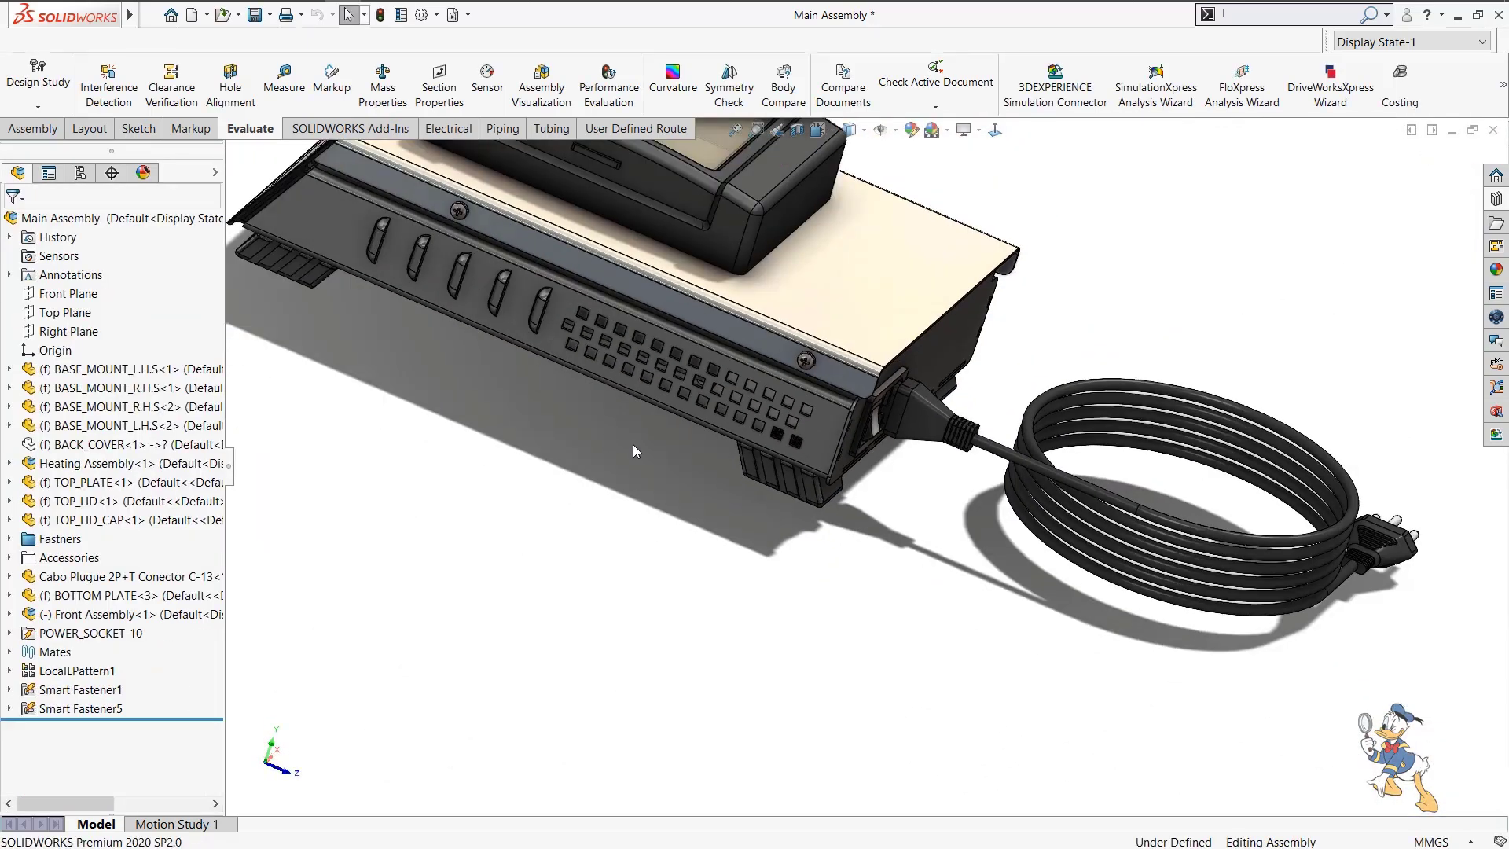
middle_drag(660, 412, 798, 426)
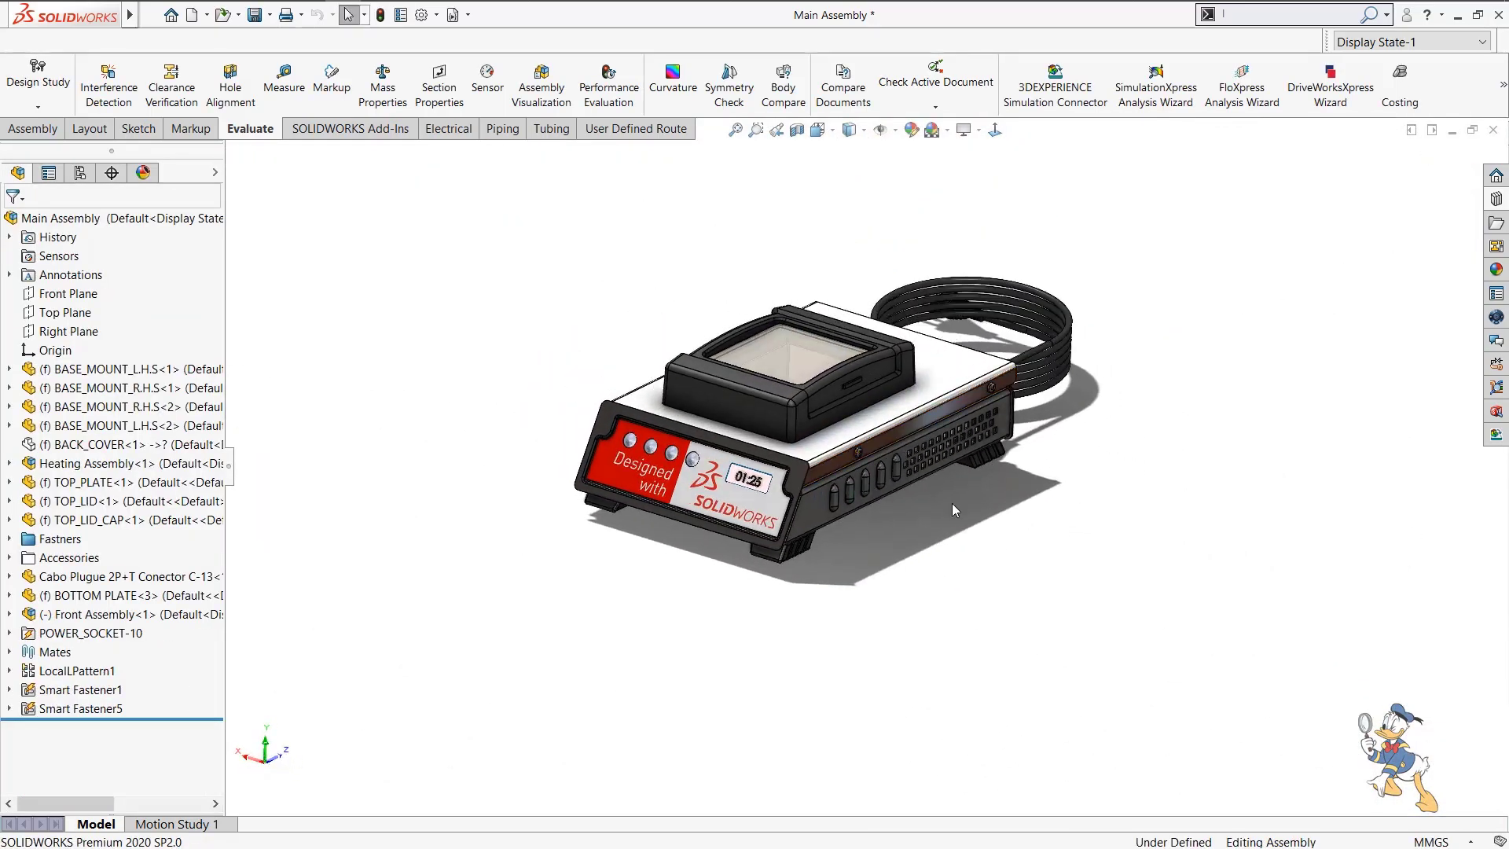
scroll(799, 427, down, 5)
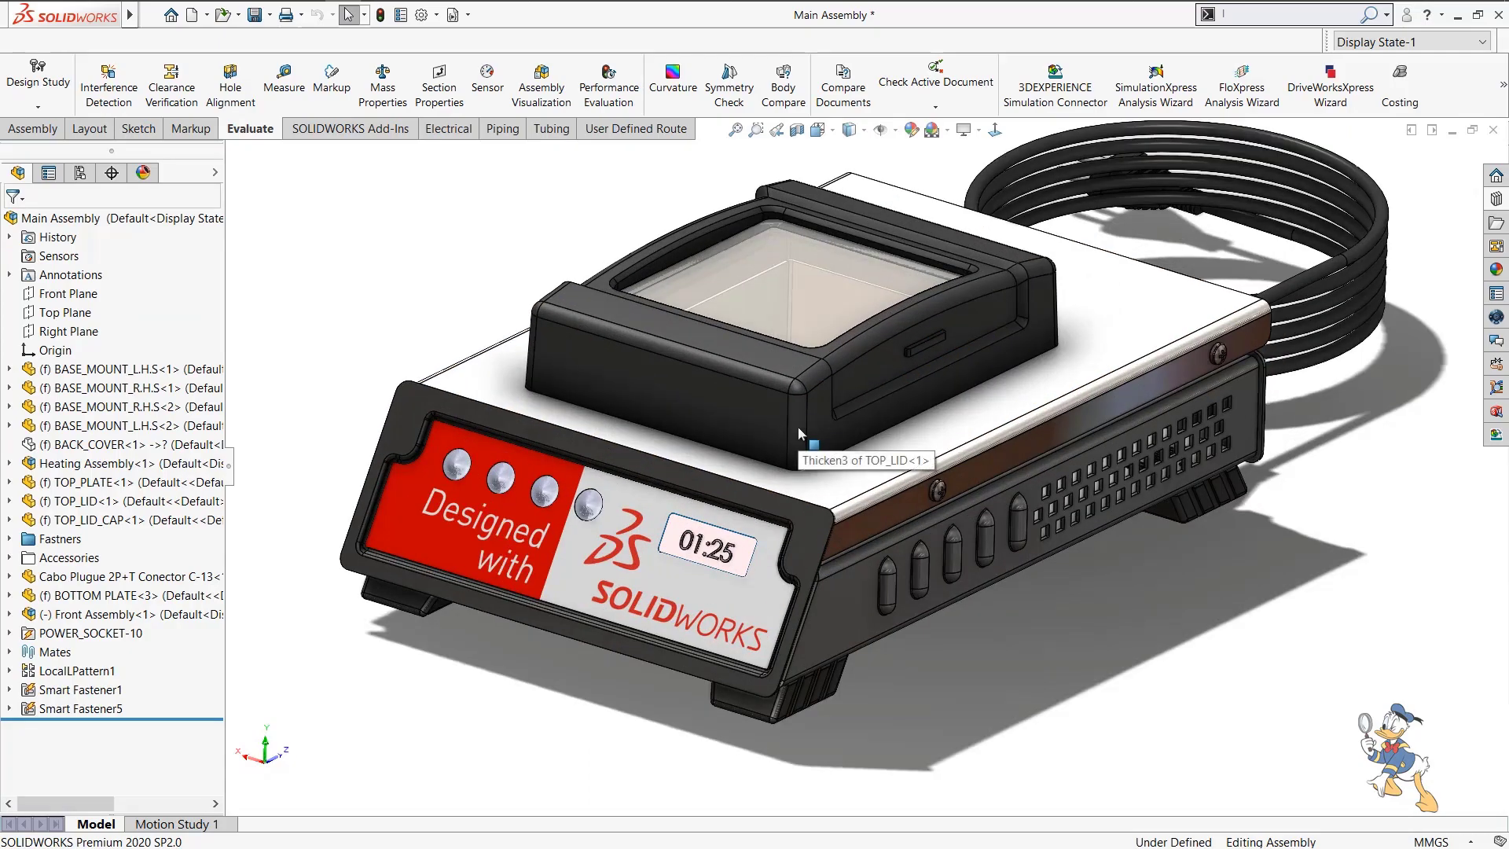
key(alt+Tab)
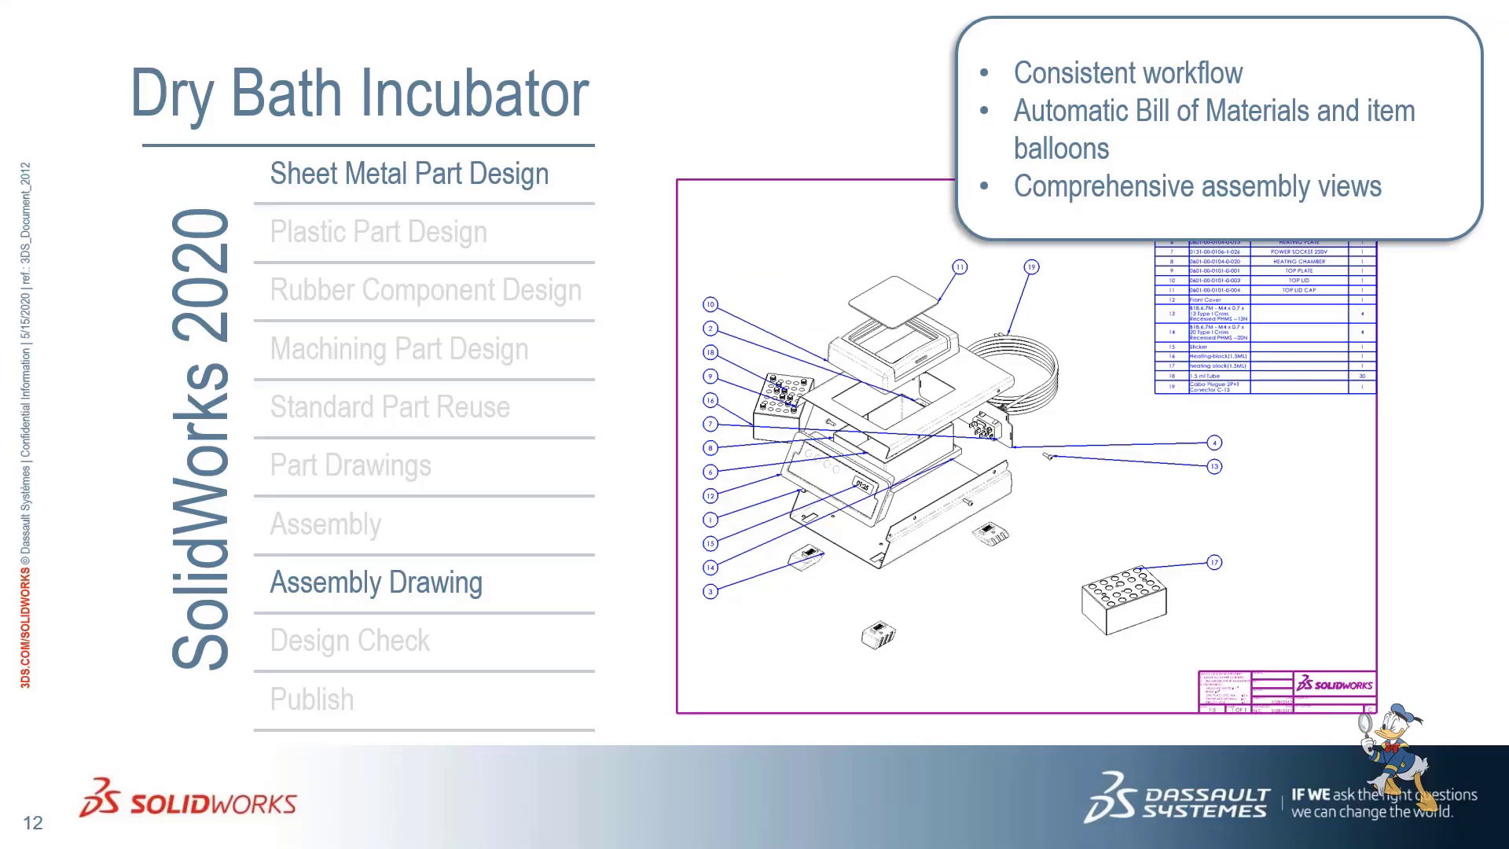
key(Right)
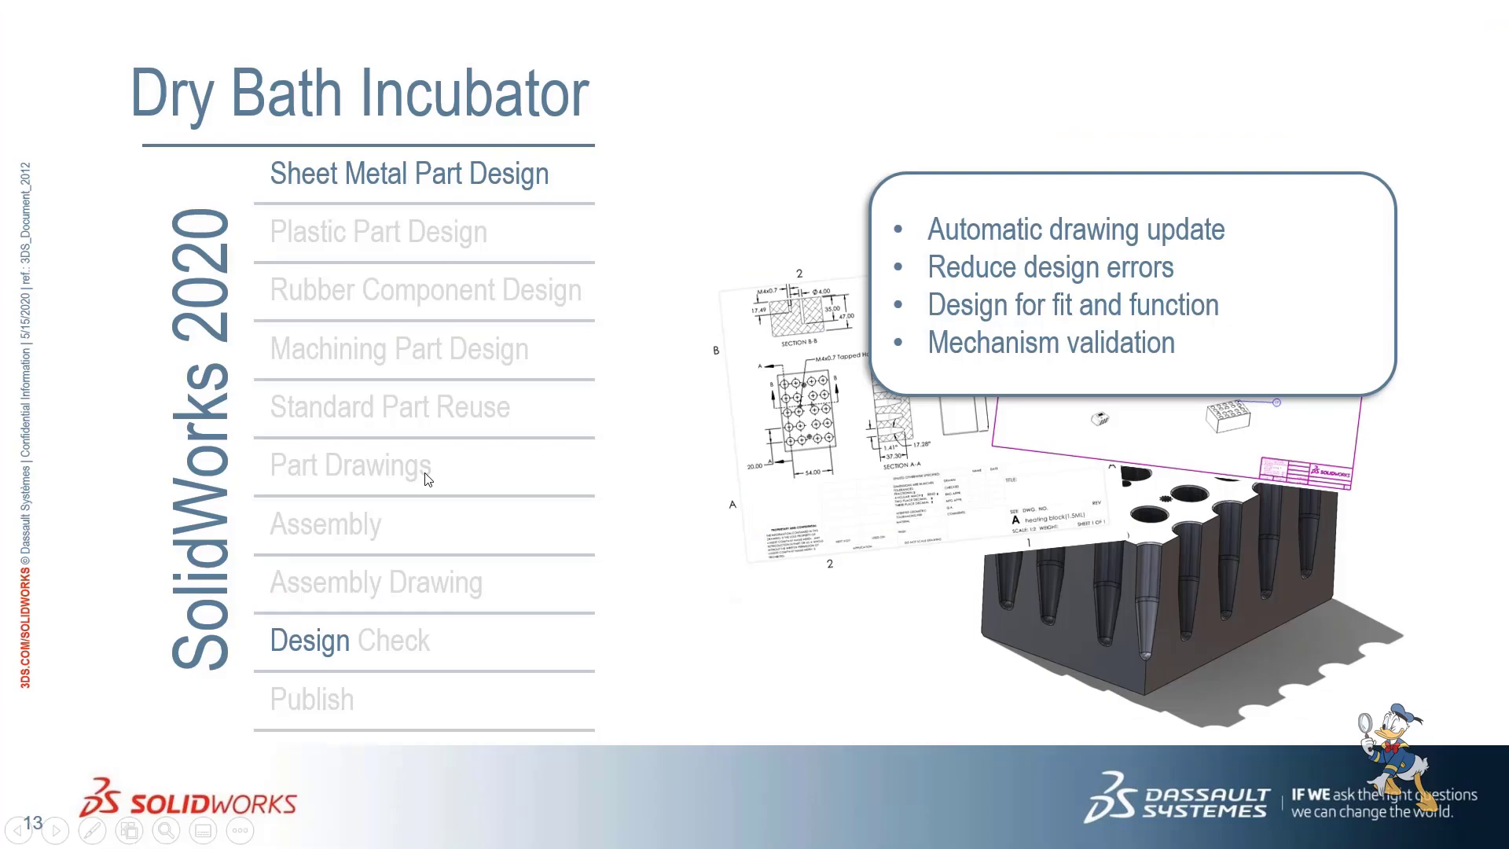
key(Right)
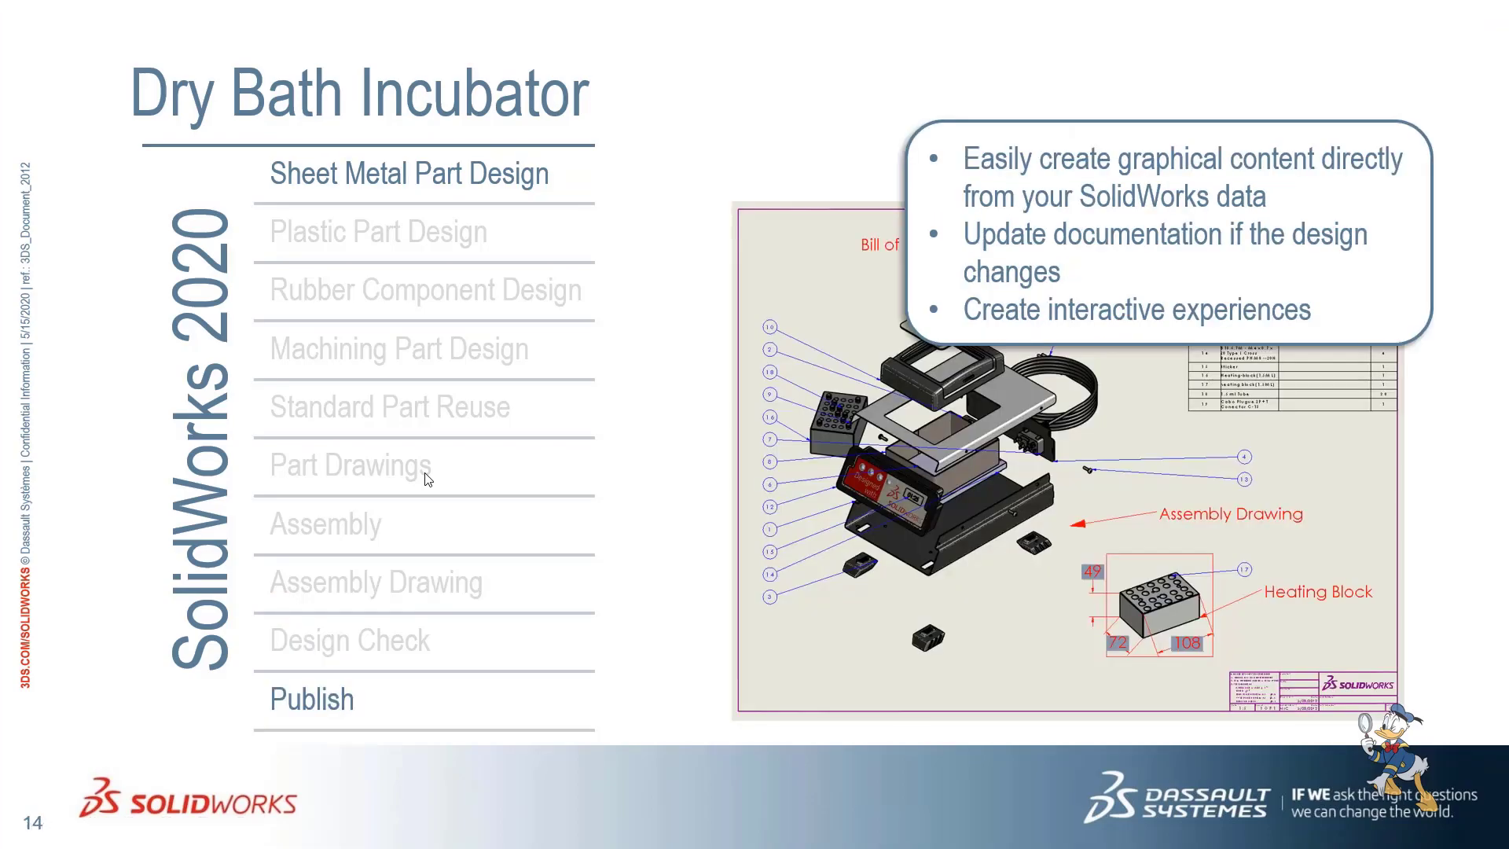